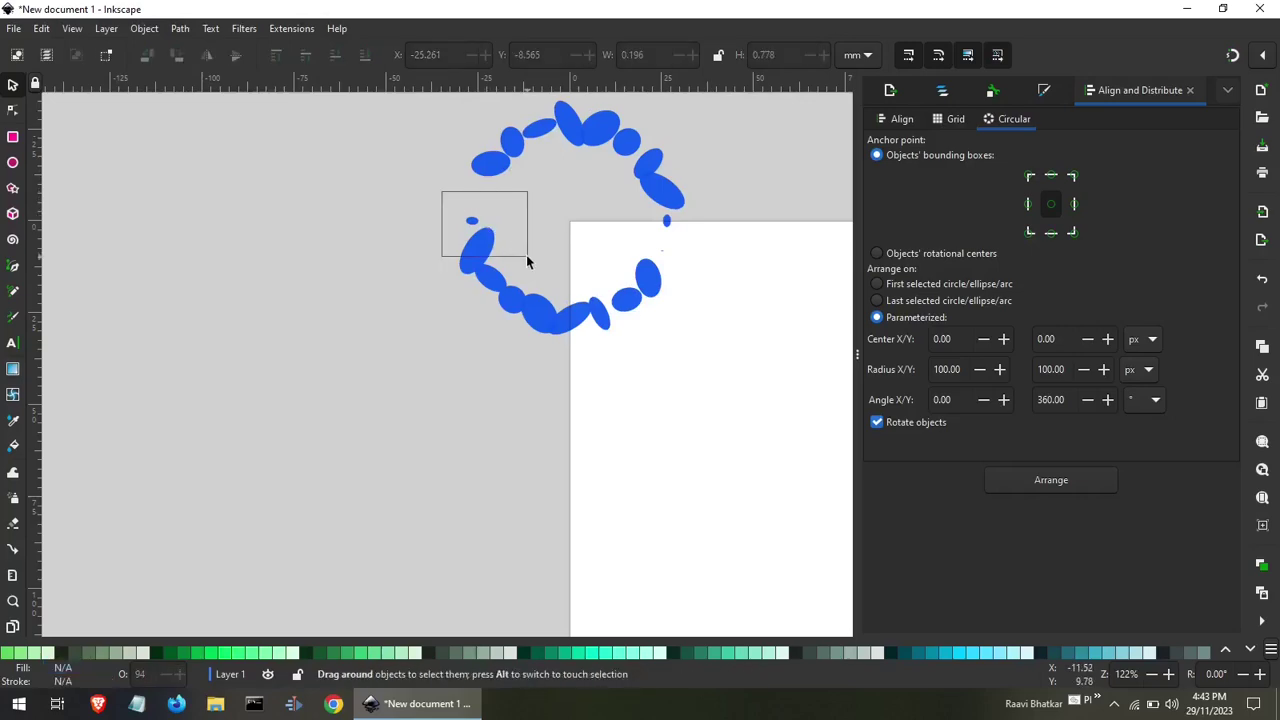
Reshape the blue apple by dragging a node, and draw a leaf beside it with the Pen tool.
left_click_drag(527, 261, 526, 256)
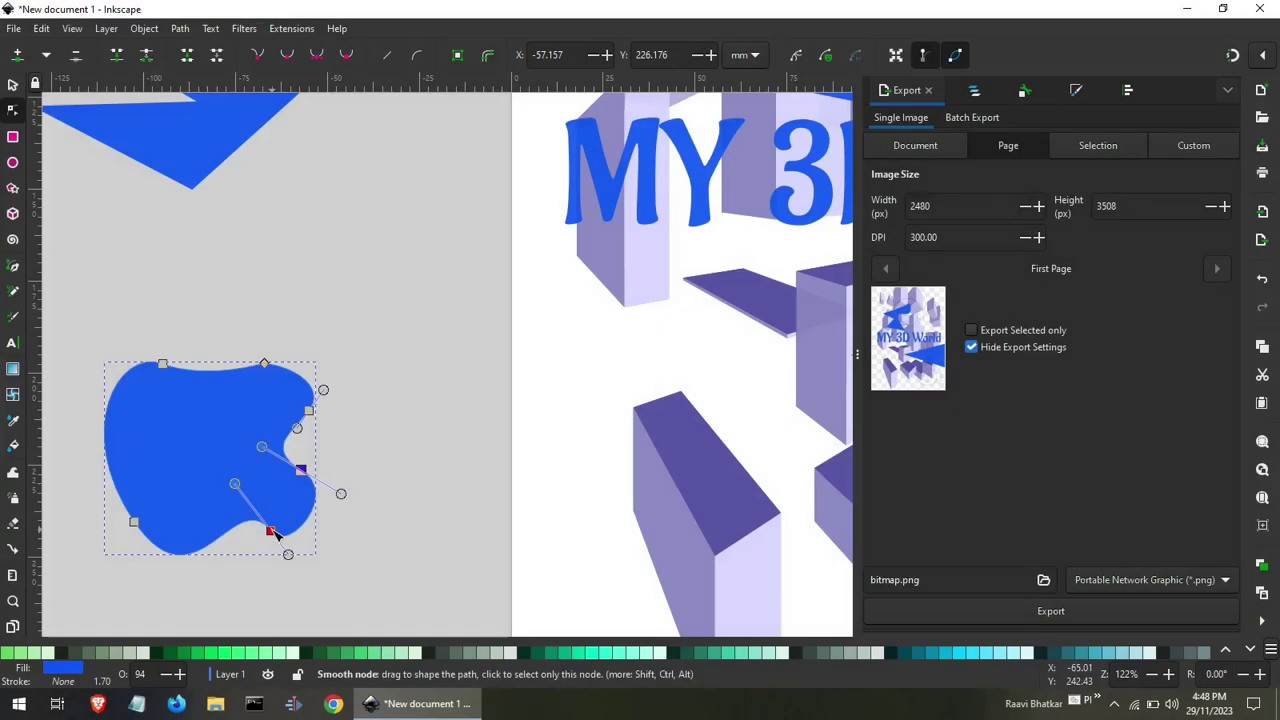
left_click_drag(271, 532, 242, 553)
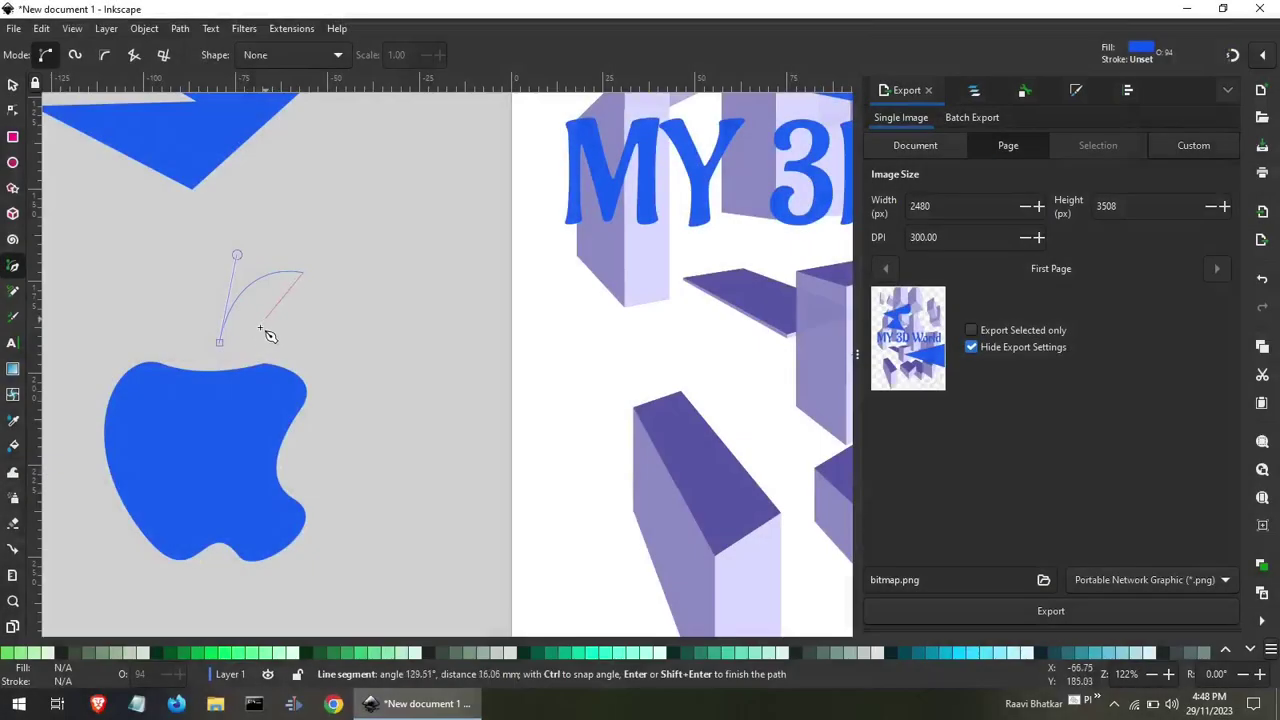
left_click(219, 342)
key("s")
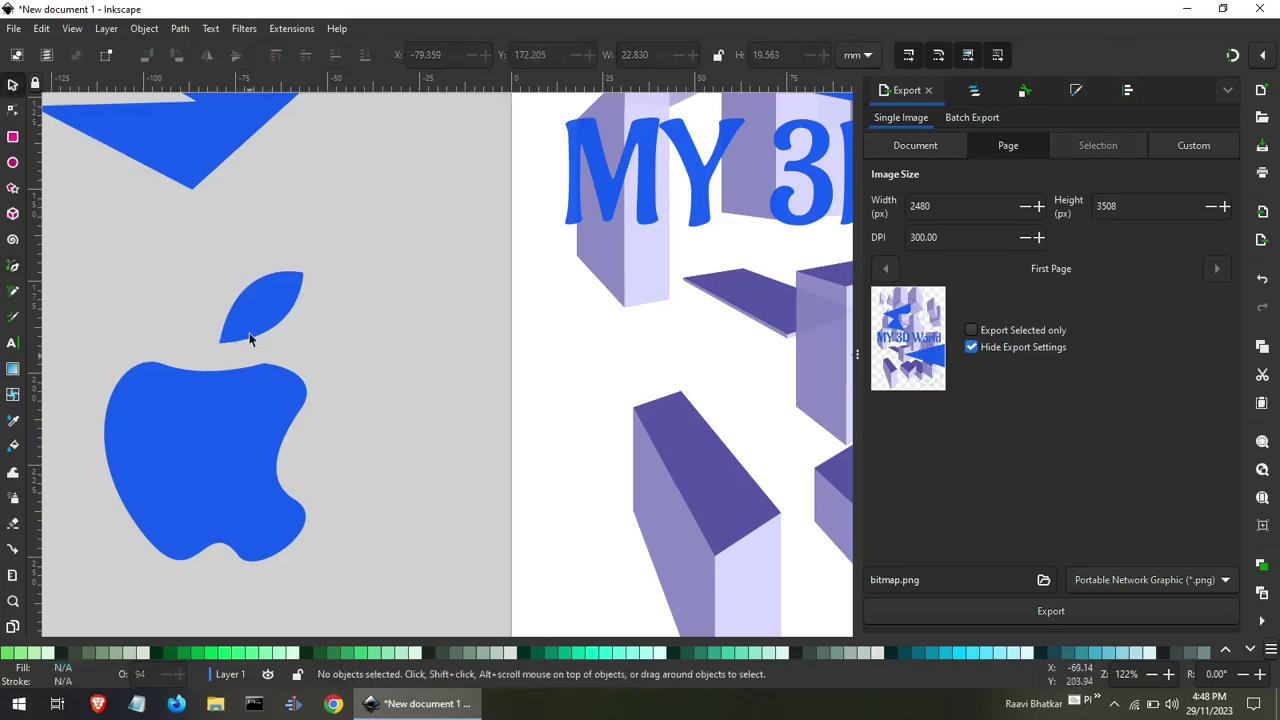
left_click(200, 652)
left_click(277, 447)
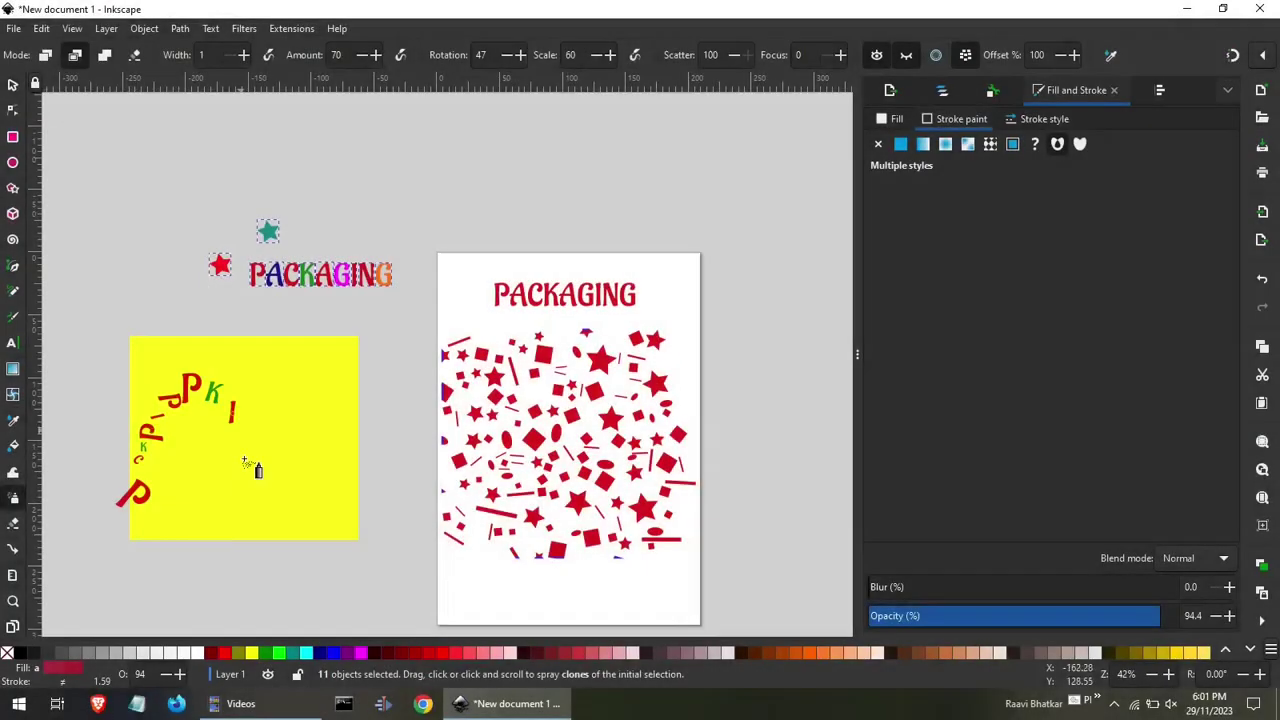
Spray letter clones over and around the yellow square.
left_click_drag(258, 545, 310, 578)
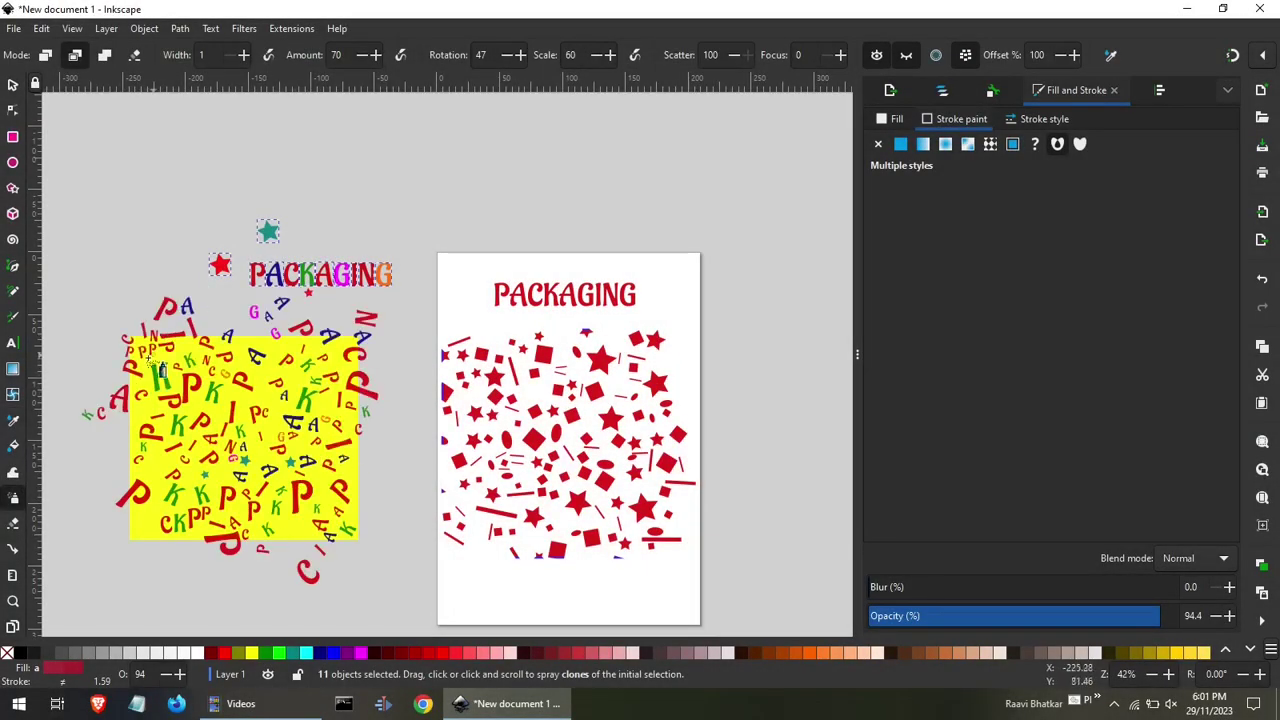
left_click_drag(310, 578, 300, 381)
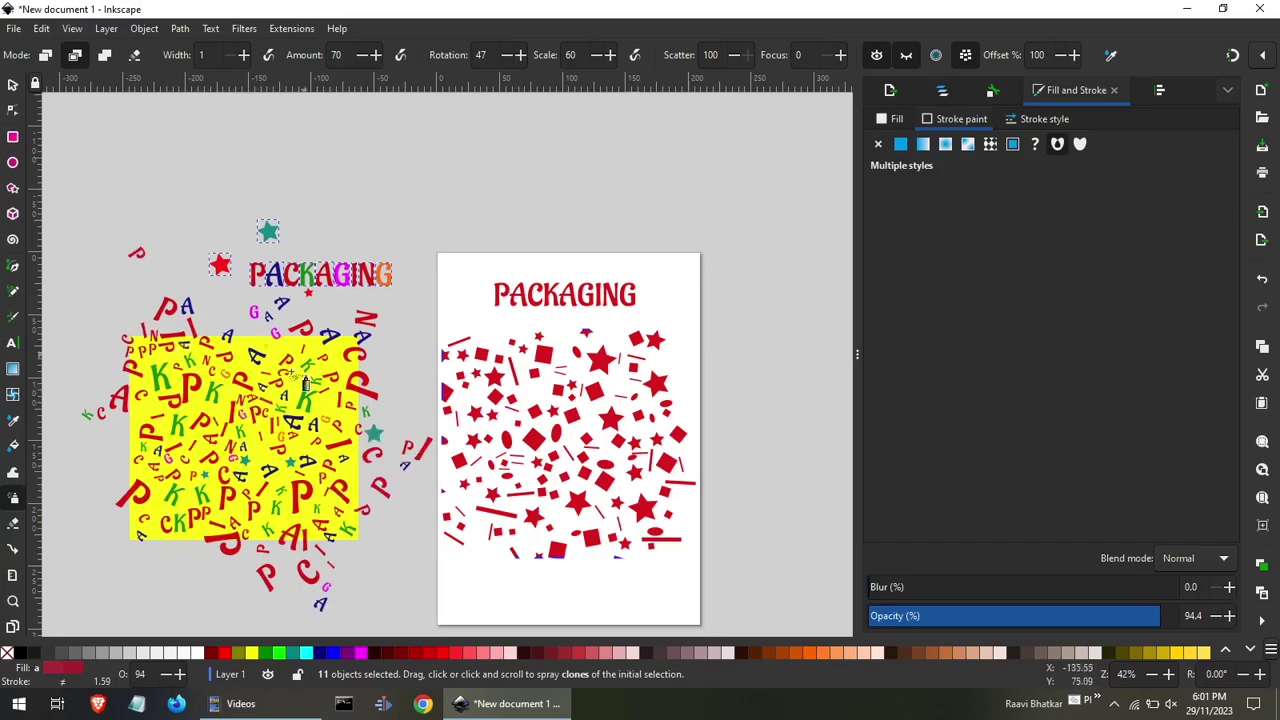
key("s")
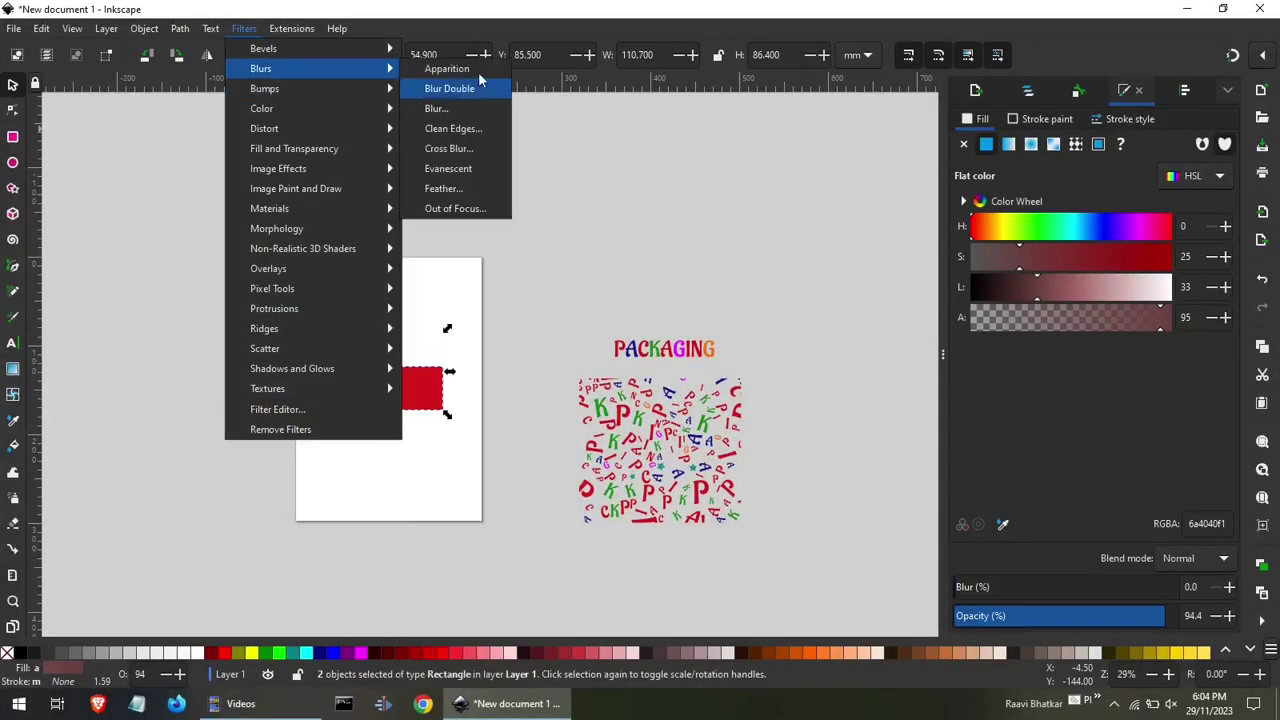
Reduce the rectangles' horizontal blur and apply a cracked texture filter to them.
left_click_drag(171, 65, 100, 69)
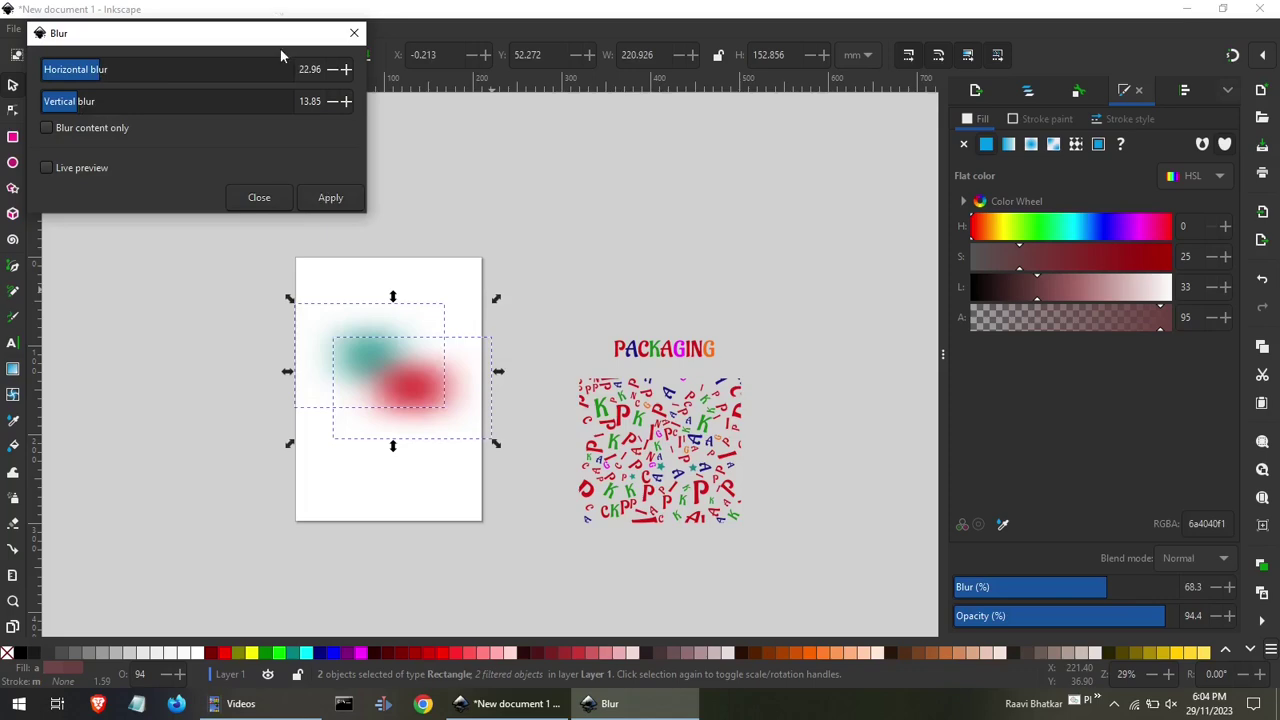
left_click(354, 33)
left_click(243, 28)
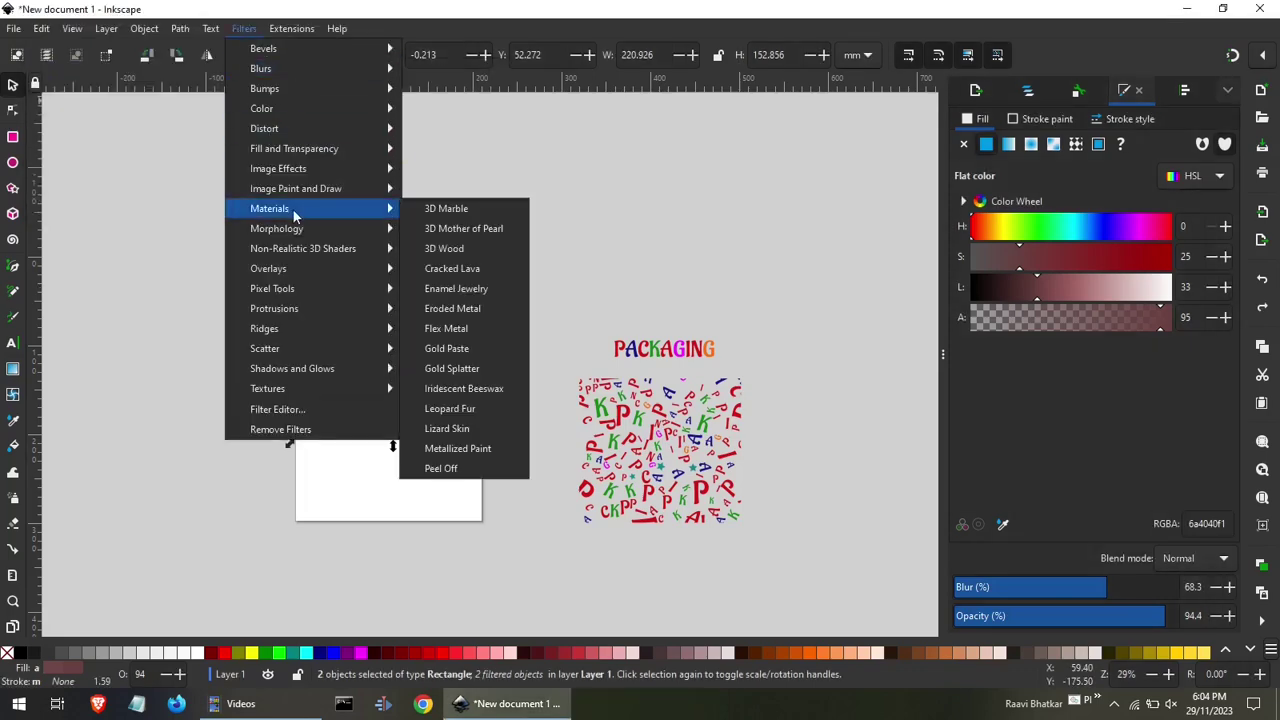
left_click(590, 318)
key("3")
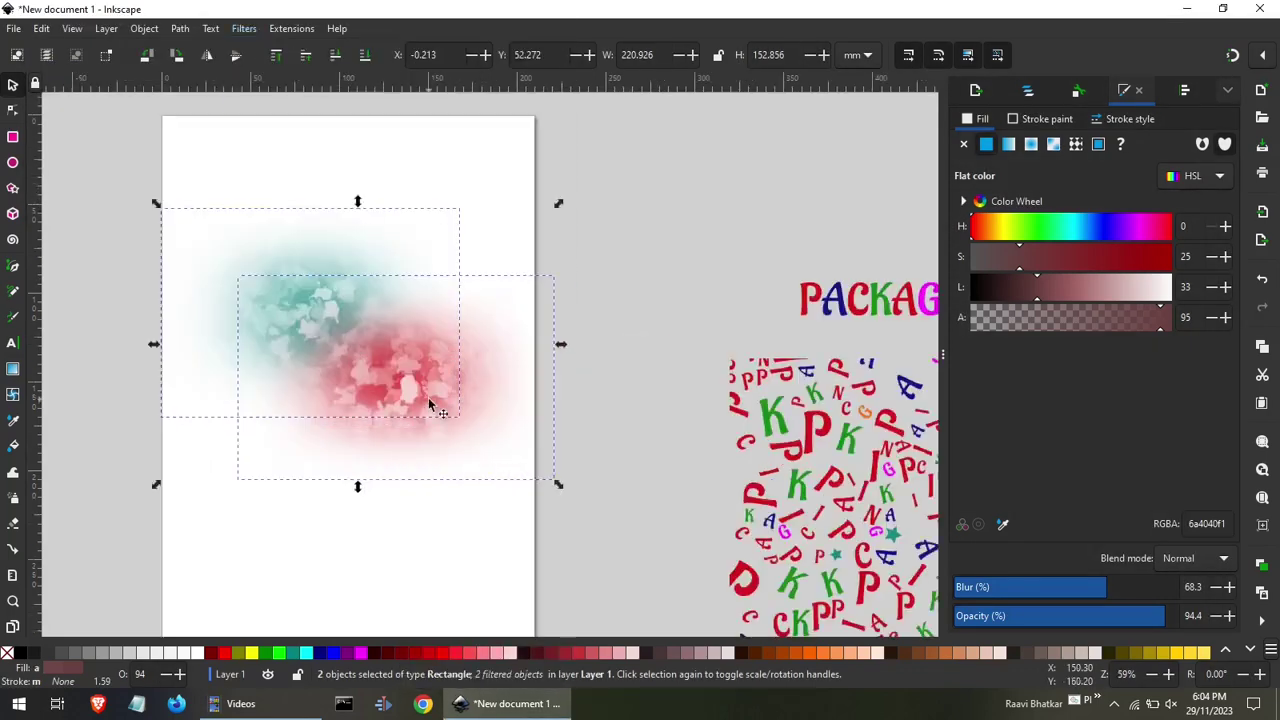
left_click(300, 485)
Add the text 'frost' over the blurred shapes and enlarge it.
key("t")
left_click(265, 362)
type("frost")
left_click(13, 84)
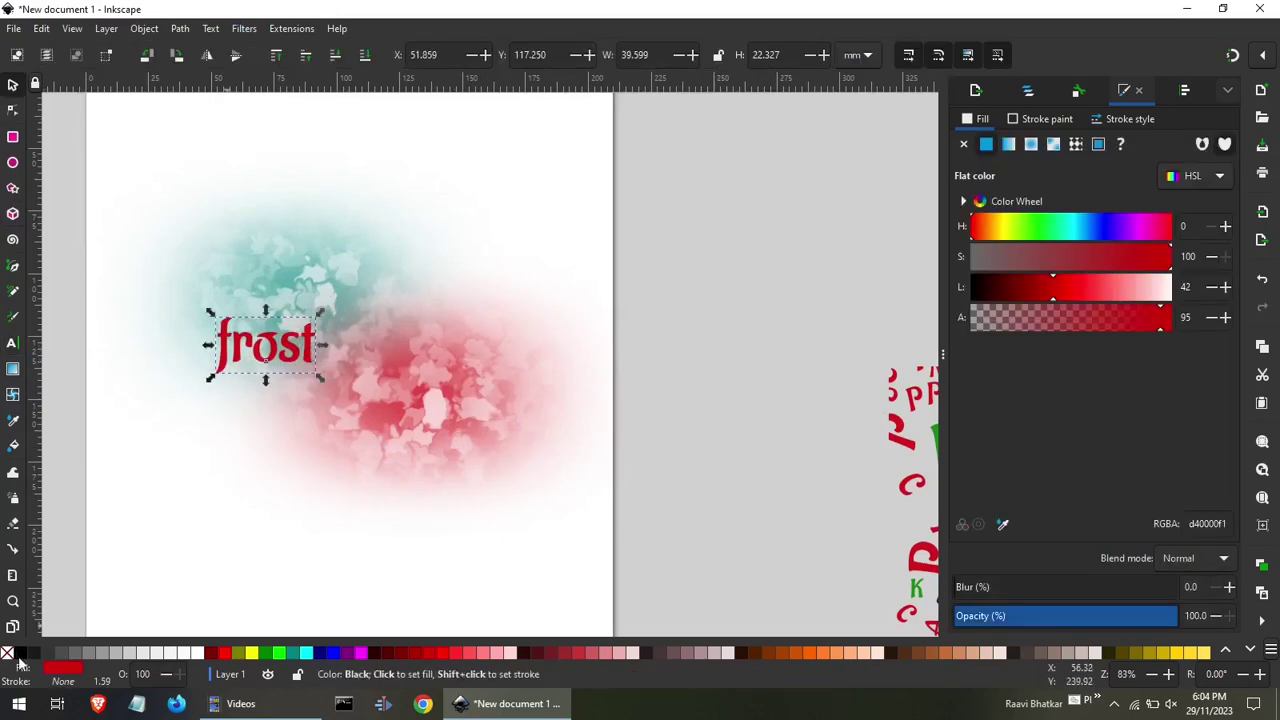
scroll(319, 405, "down", 2)
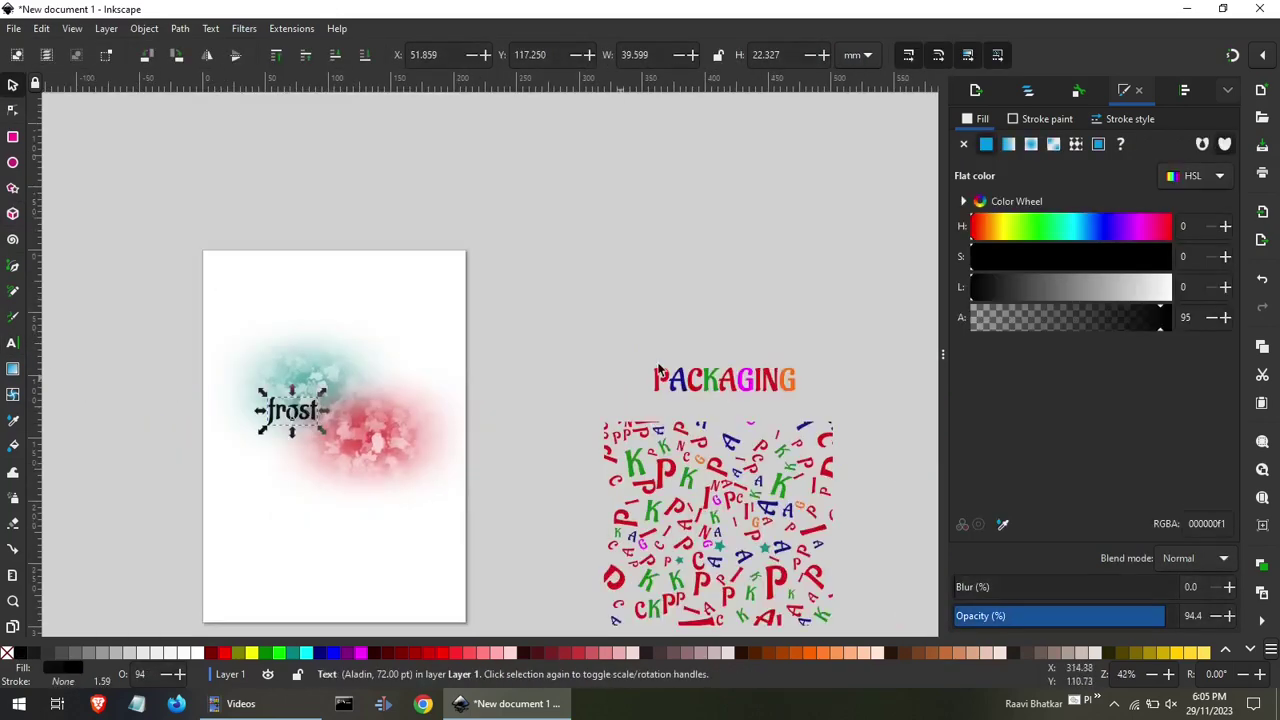
left_click_drag(1060, 622, 1110, 624)
scroll(300, 410, "up", 1)
Replace the 'frost' text with 'FROZEN'.
key("Escape")
key("t")
double_click(345, 420)
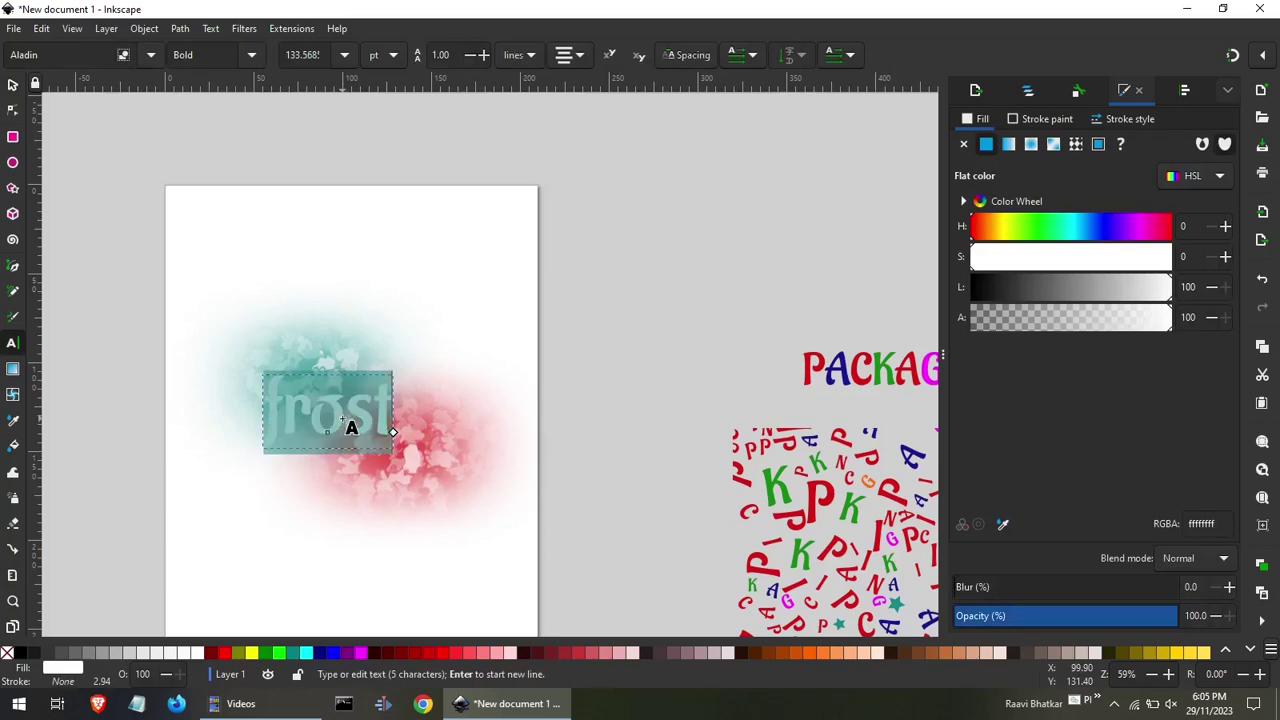
key("BackSpace")
type("FROST")
key("BackSpace")
key("BackSpace")
key("BackSpace")
type("FROZ")
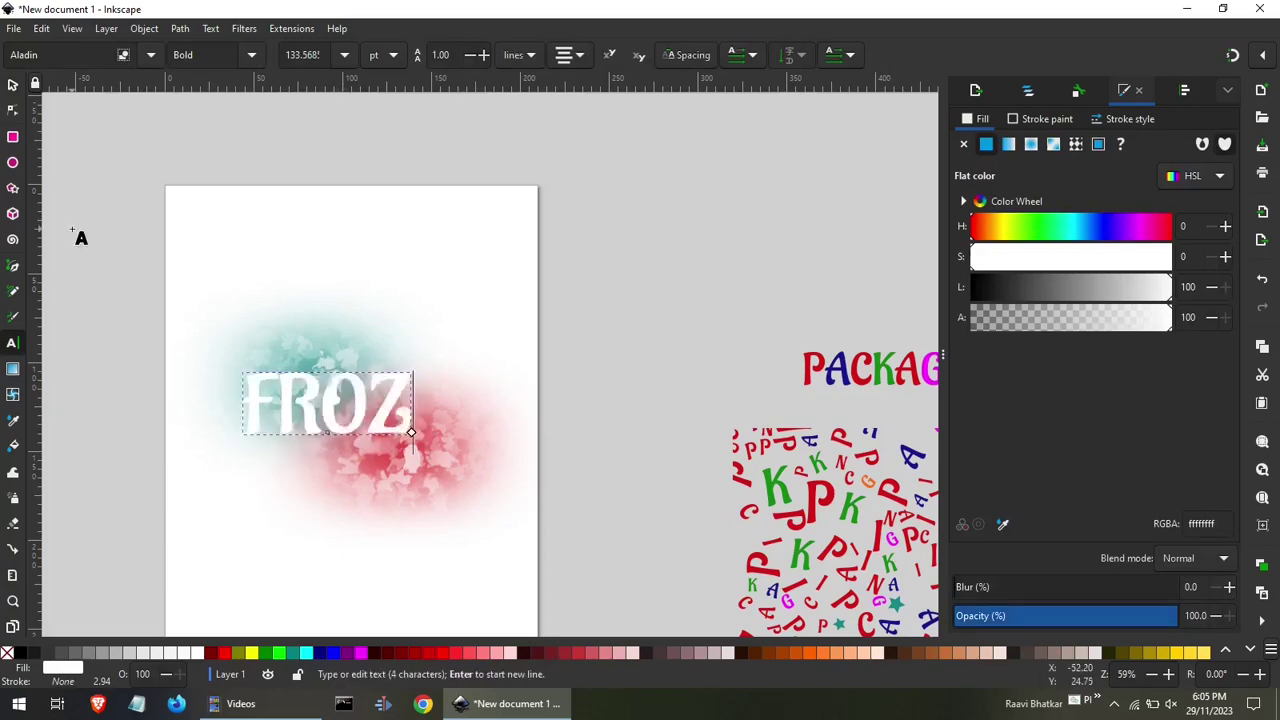
type("EN")
left_click(13, 84)
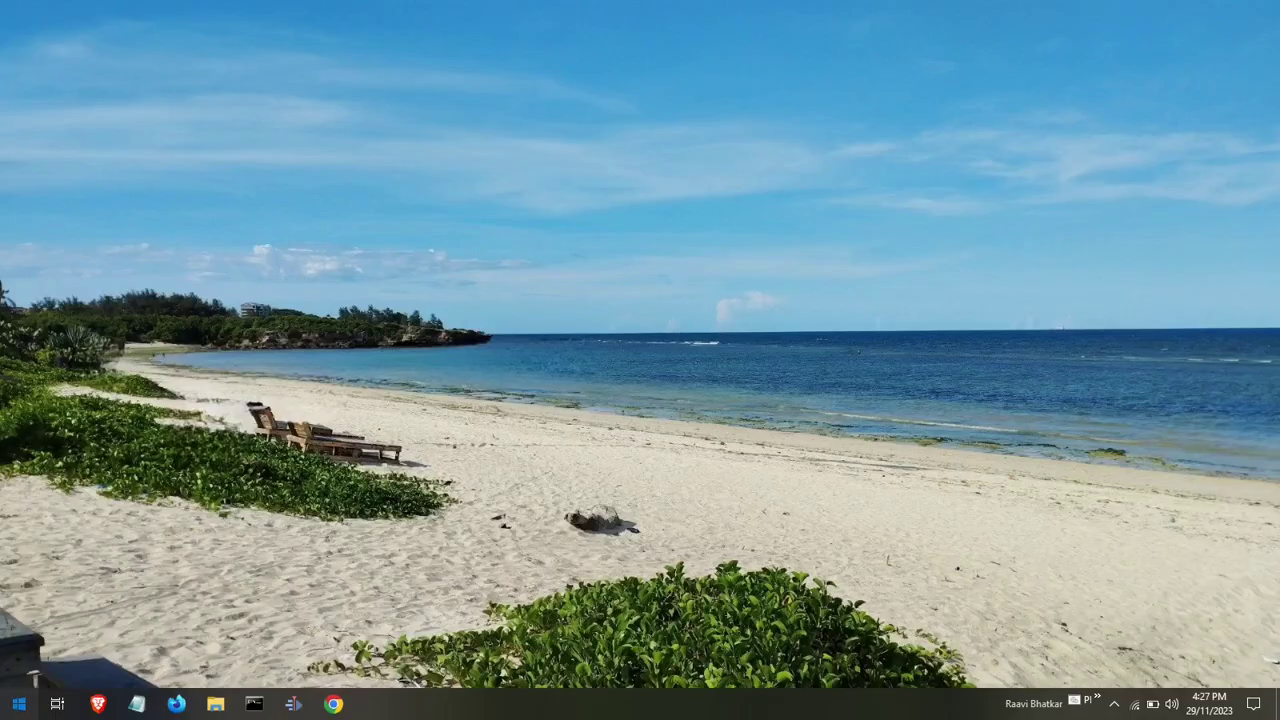
Launch Inkscape from the Start menu's list of apps.
left_click(19, 703)
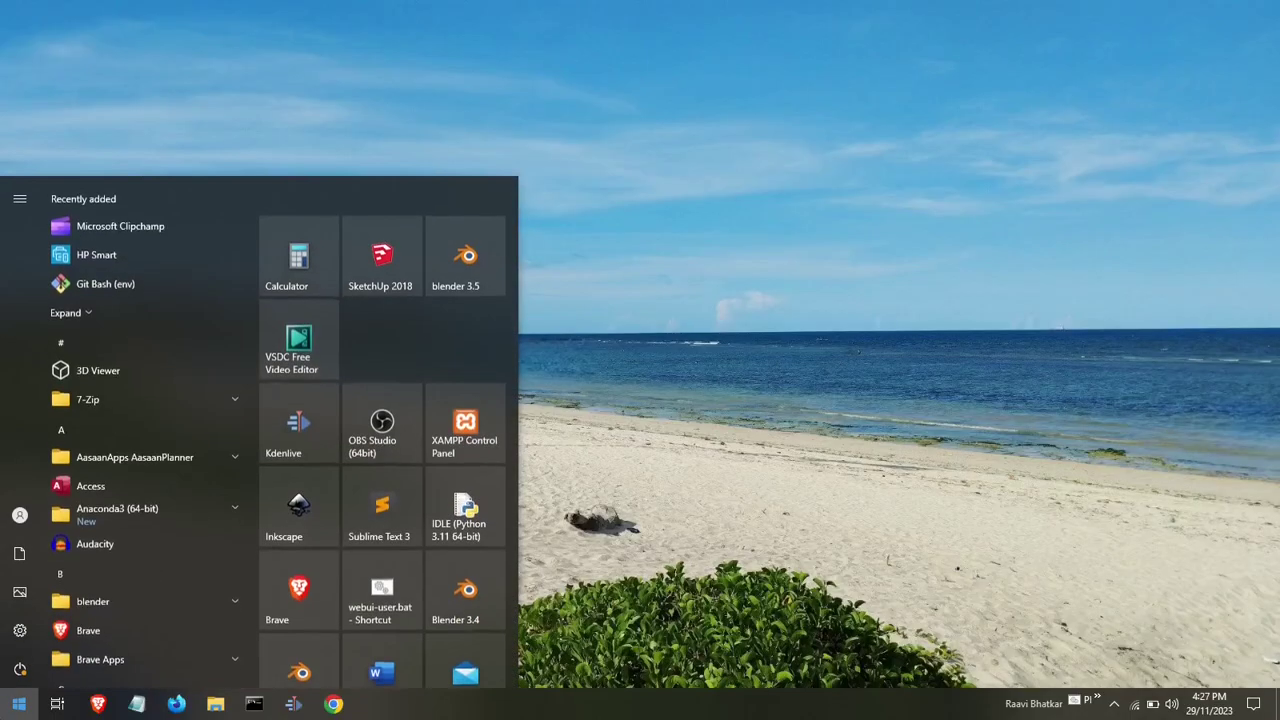
left_click(303, 512)
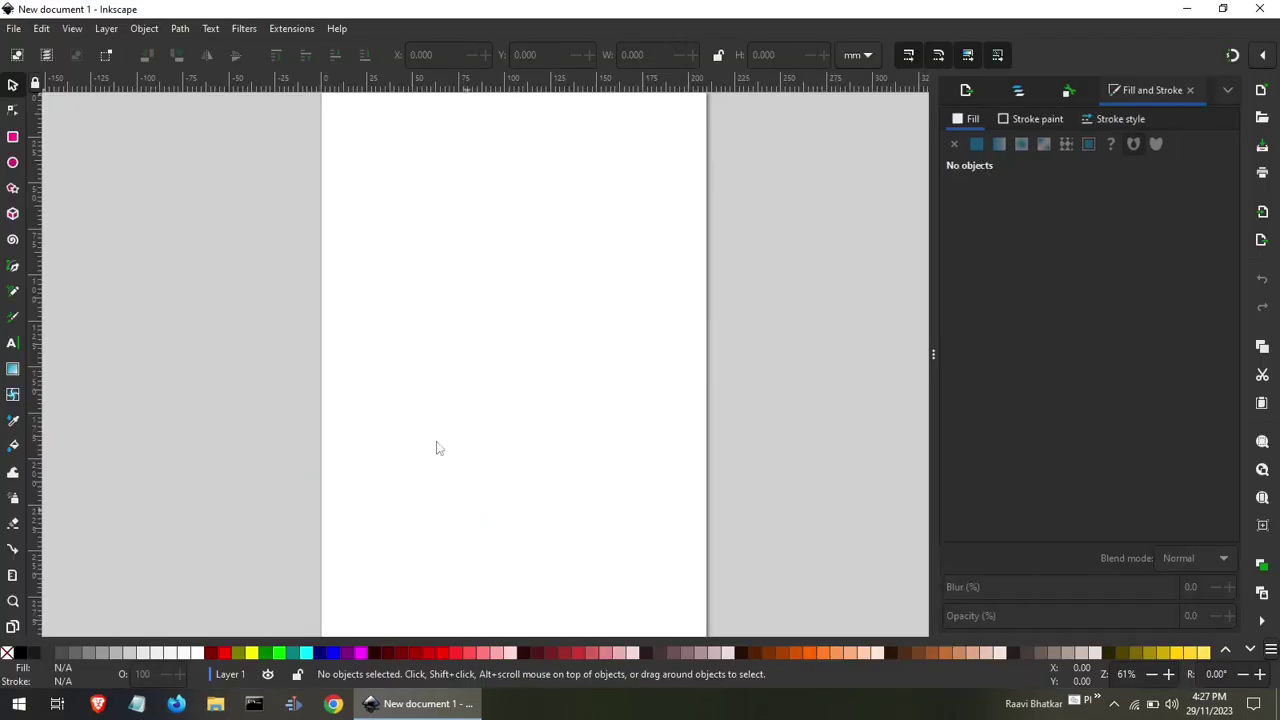
left_click(336, 30)
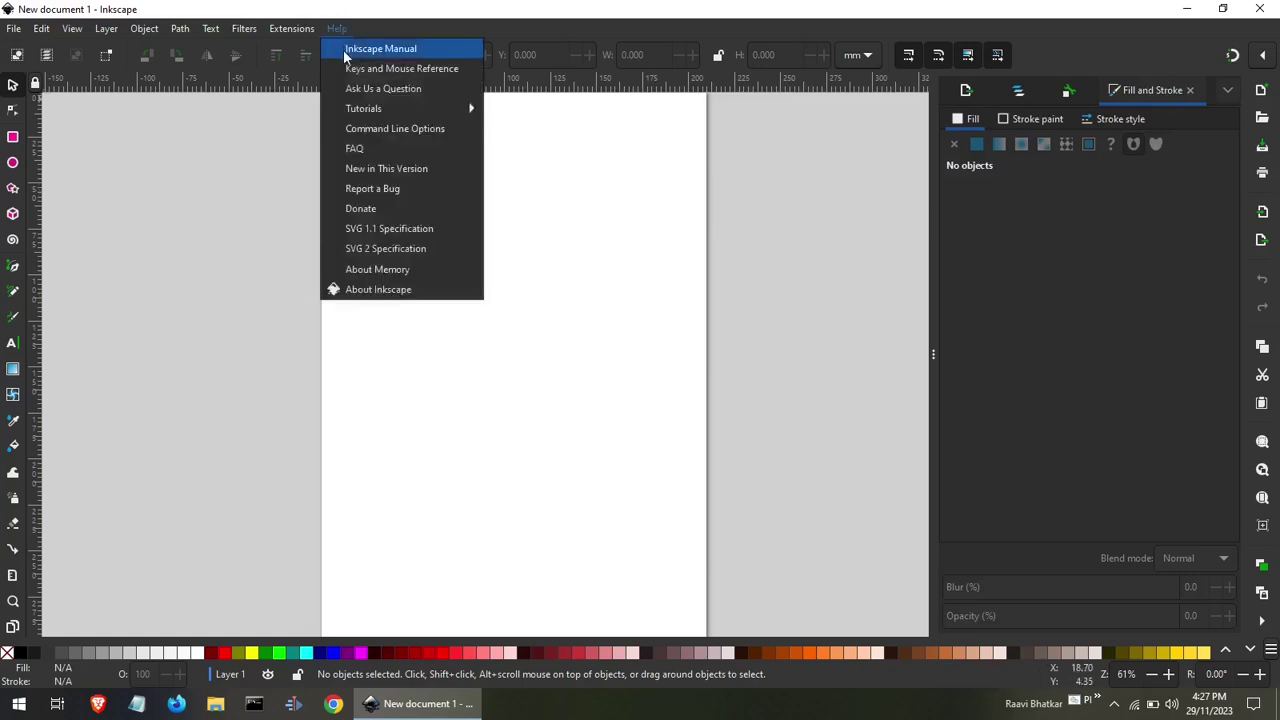
left_click(385, 290)
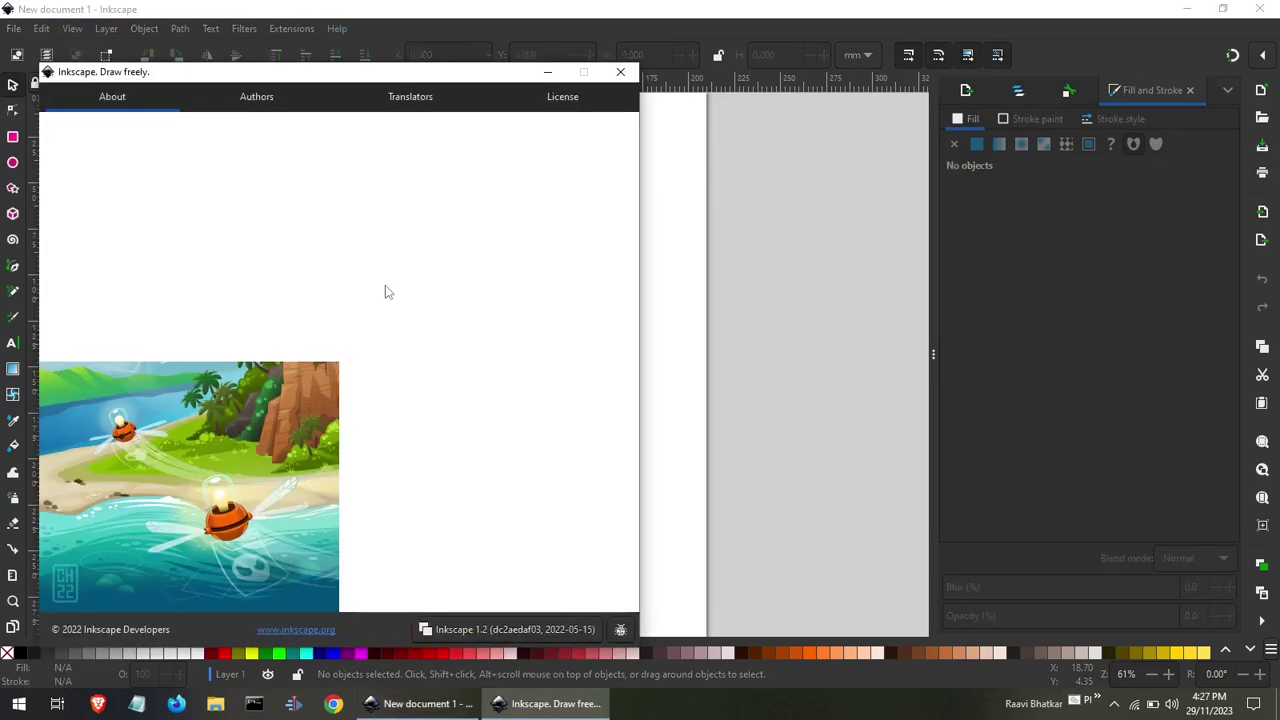
left_click_drag(322, 79, 458, 76)
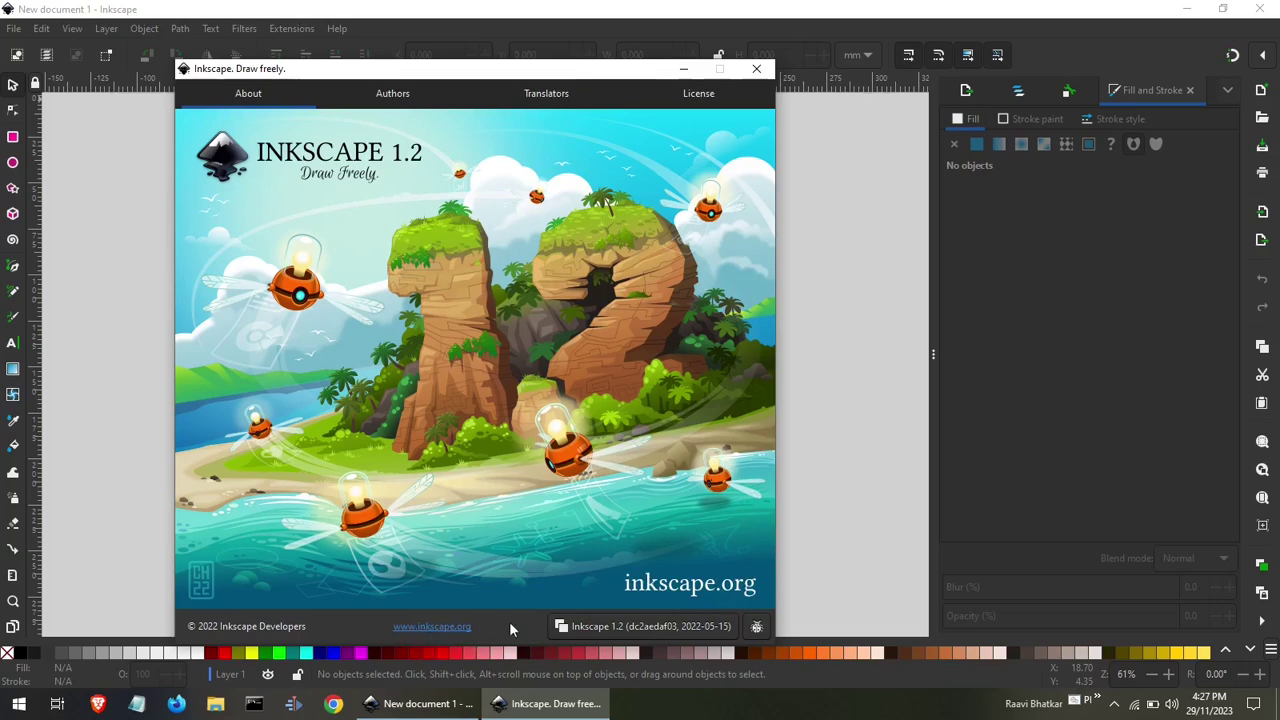
left_click(686, 67)
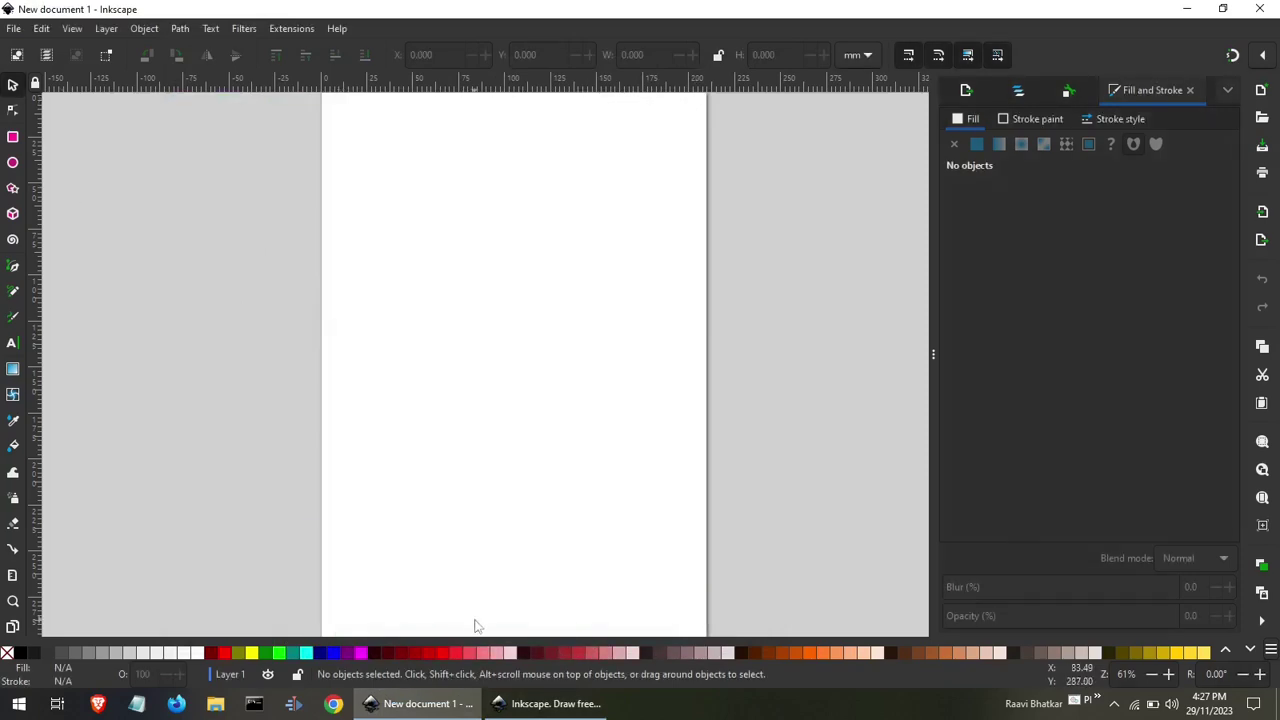
left_click(550, 703)
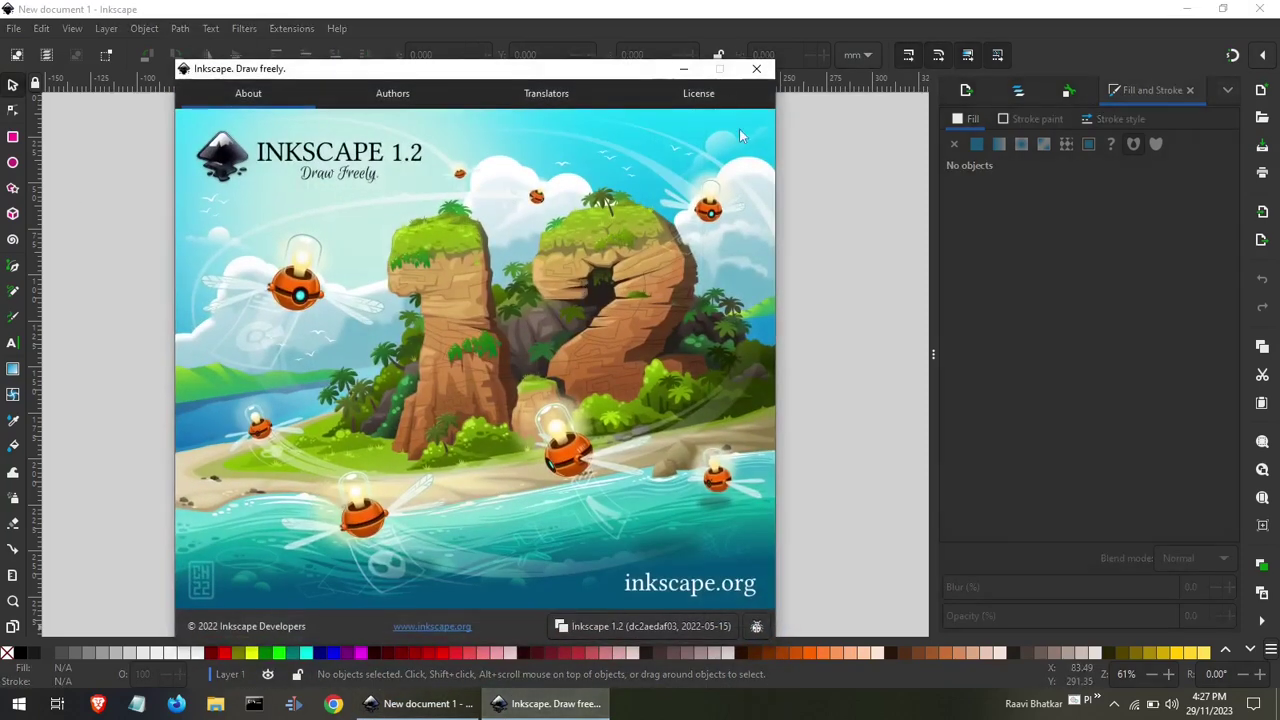
left_click(756, 68)
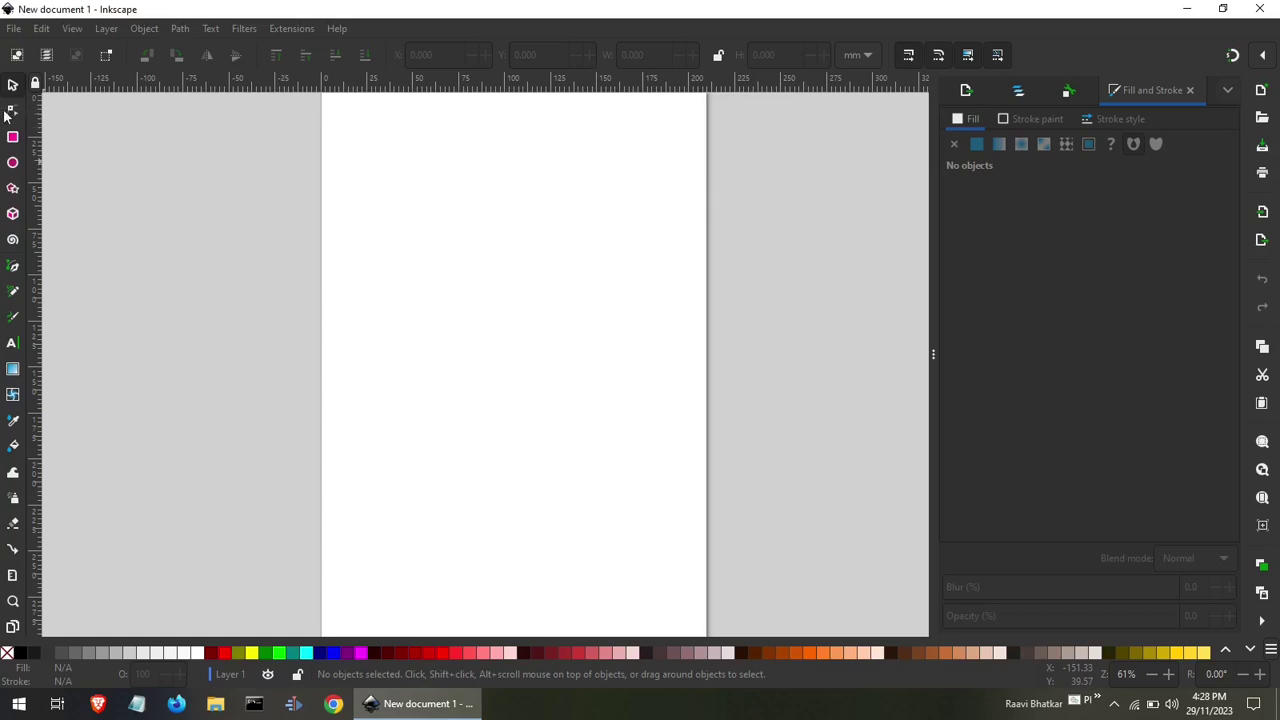
left_click(13, 112)
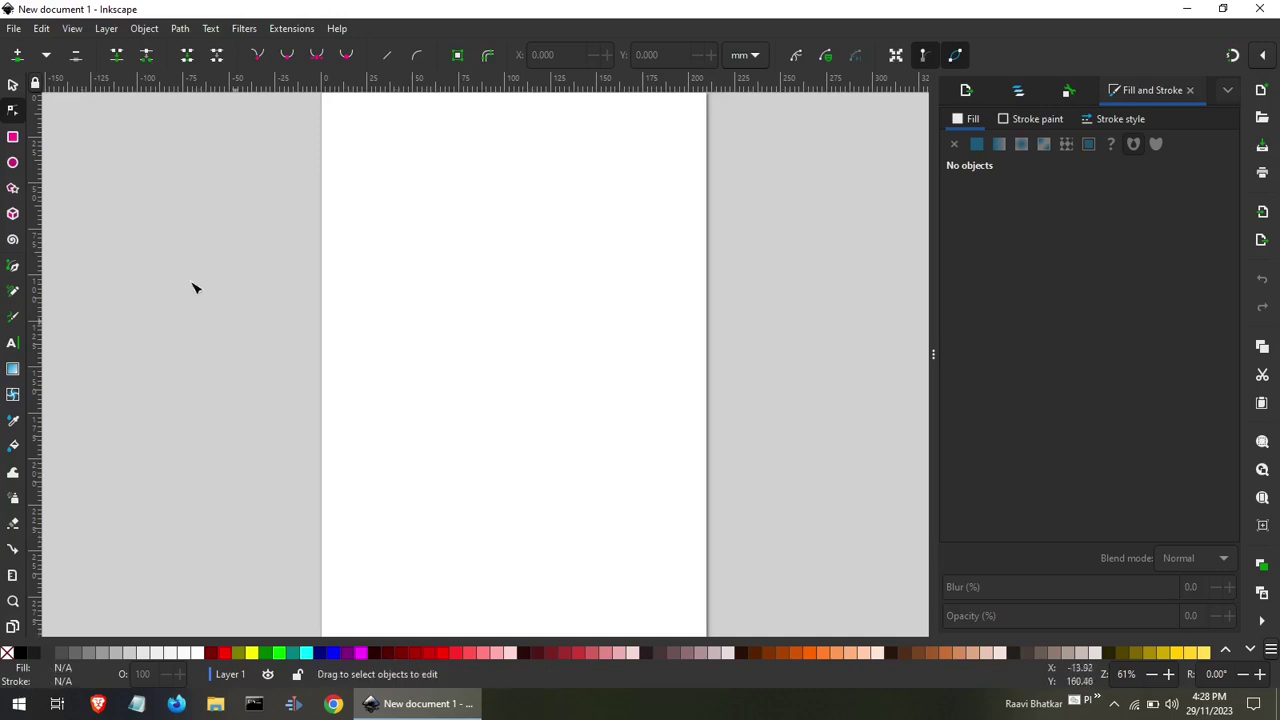
Draw three red rectangles with green outlines: one large, one above it, one to the right.
left_click(13, 138)
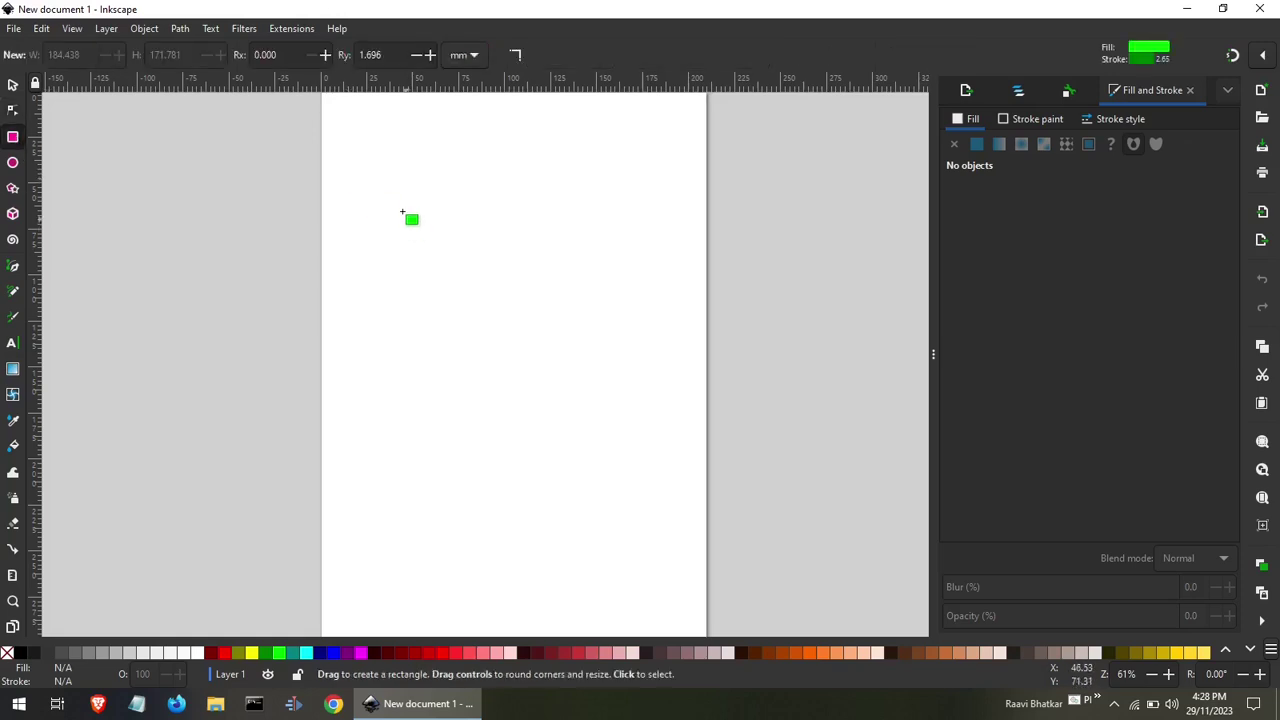
left_click(263, 651, "shift")
left_click(225, 652)
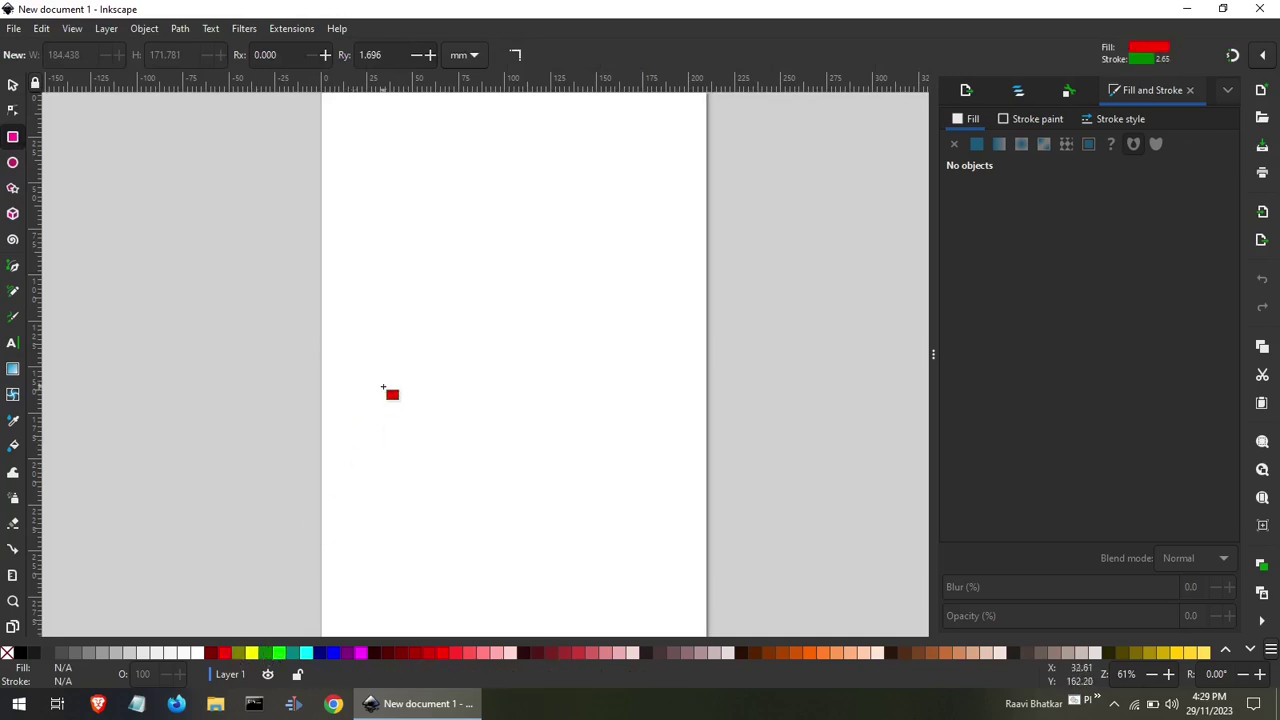
left_click_drag(350, 219, 519, 318)
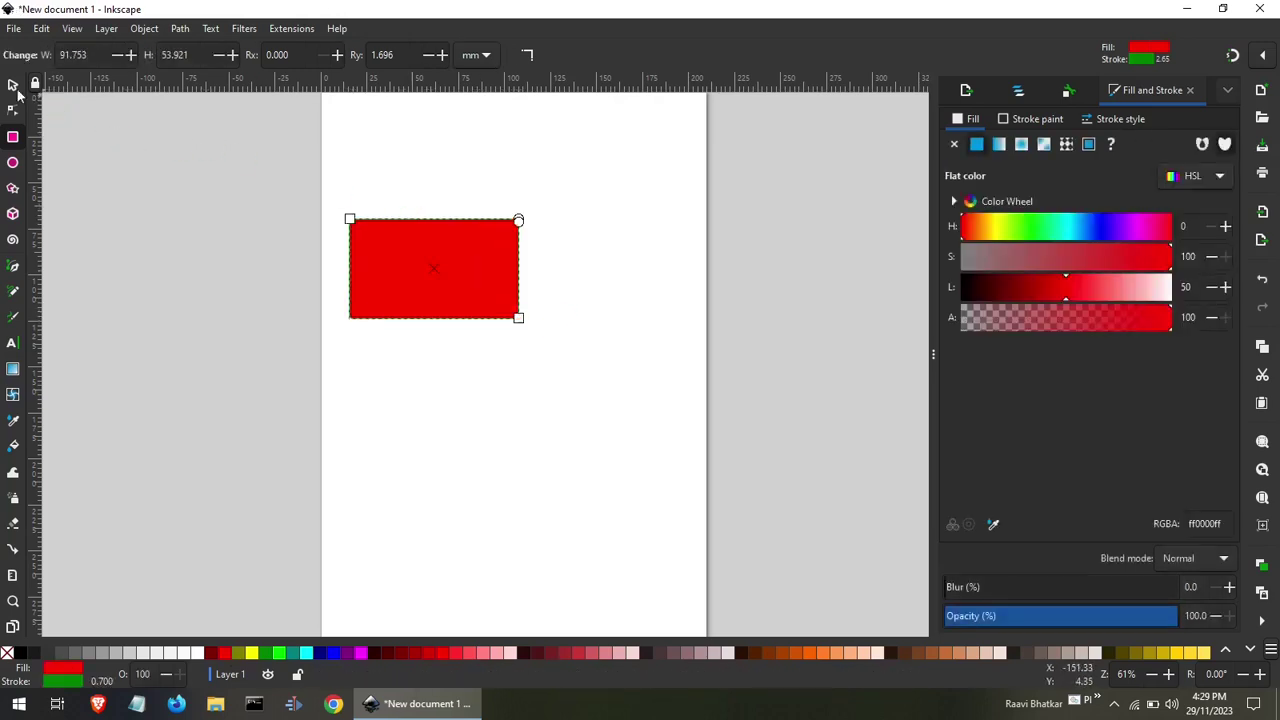
left_click(124, 140)
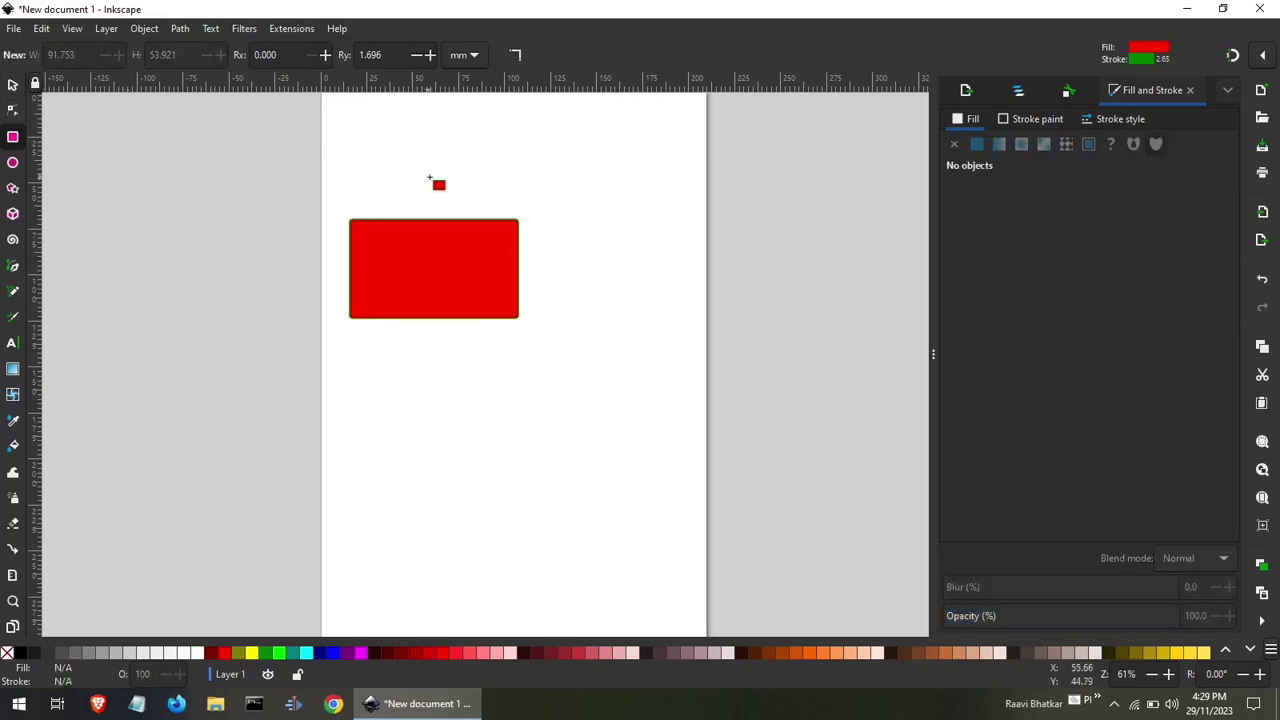
left_click_drag(363, 142, 494, 195)
left_click_drag(541, 141, 650, 212)
Try rounding the top-right rectangle's corners, then drag them back to square.
left_click(677, 203)
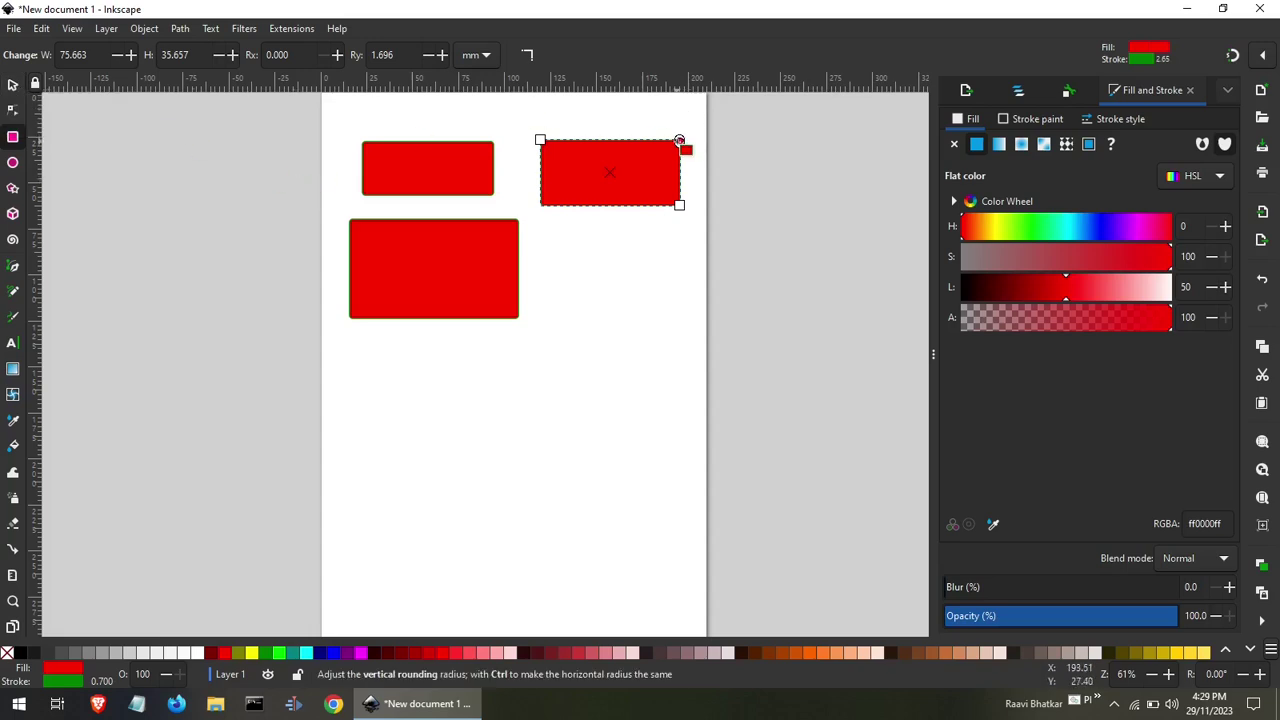
mouse_move(679, 141)
left_mouse_down()
mouse_move(681, 173)
mouse_move(681, 147)
left_mouse_up()
left_click_drag(681, 147, 680, 140)
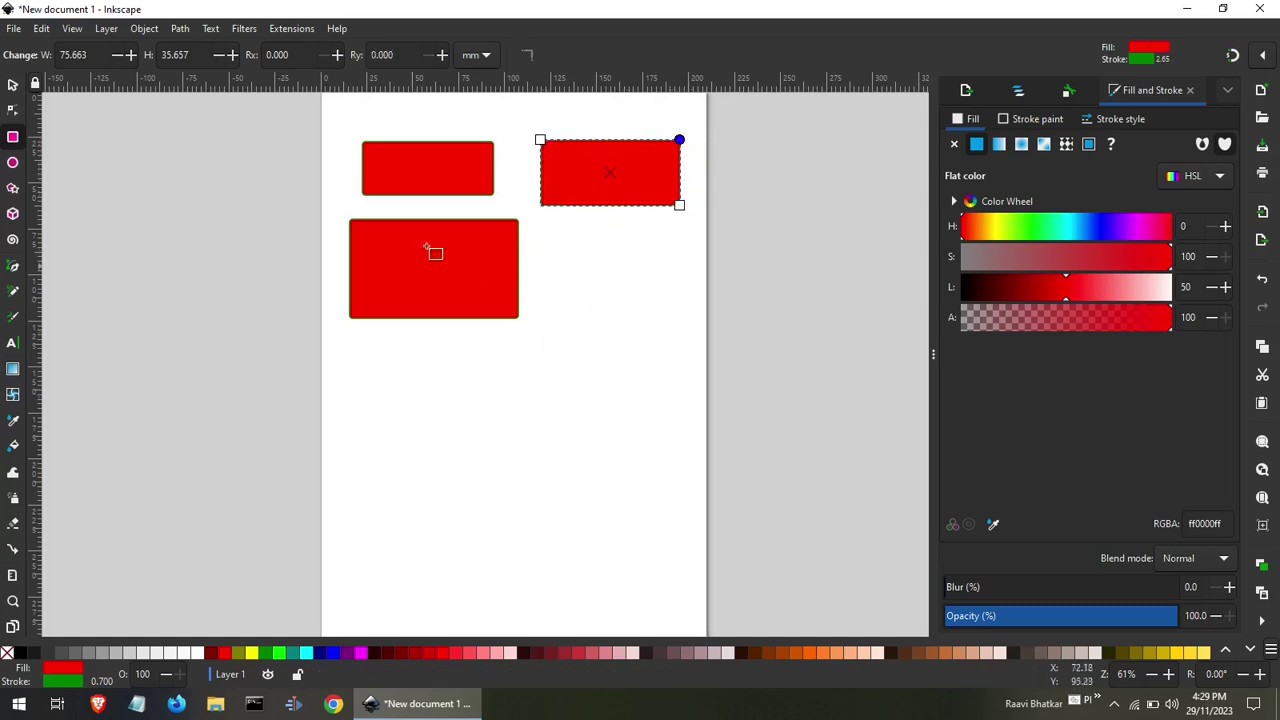
Scale the lower-left red rectangle down slightly by its corner handle.
left_click(13, 86)
left_click(603, 340)
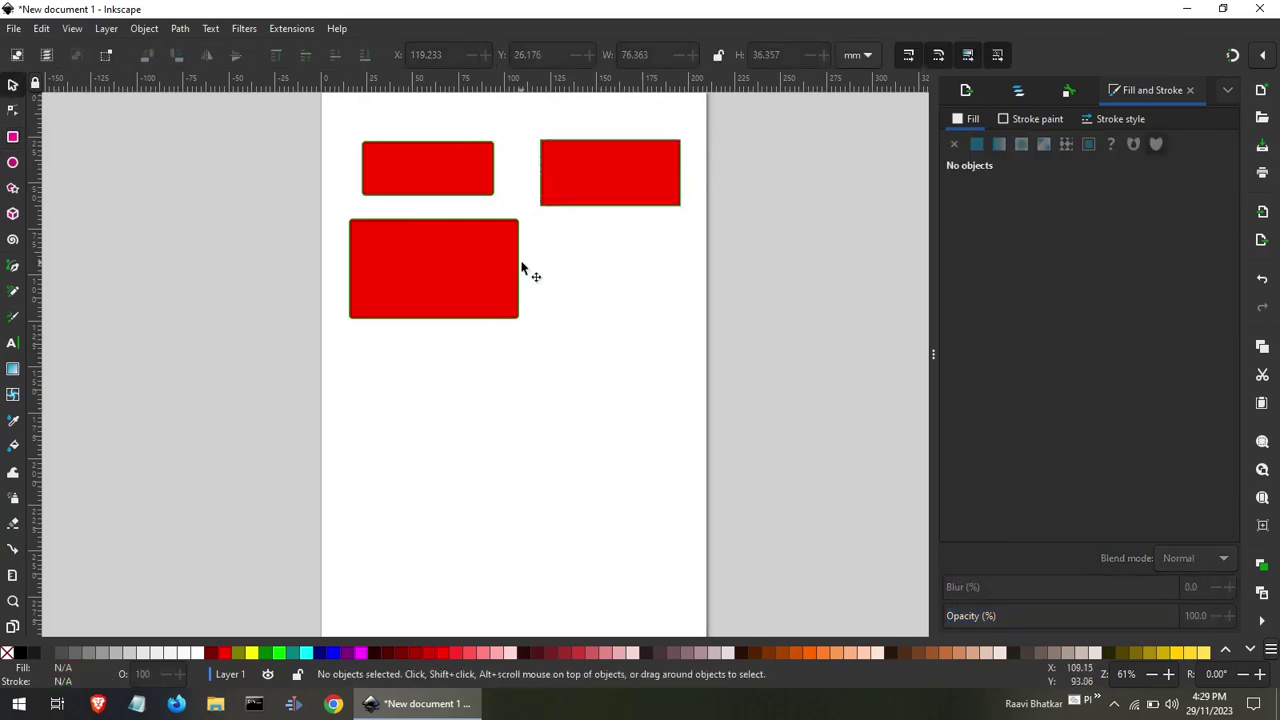
left_click(490, 268)
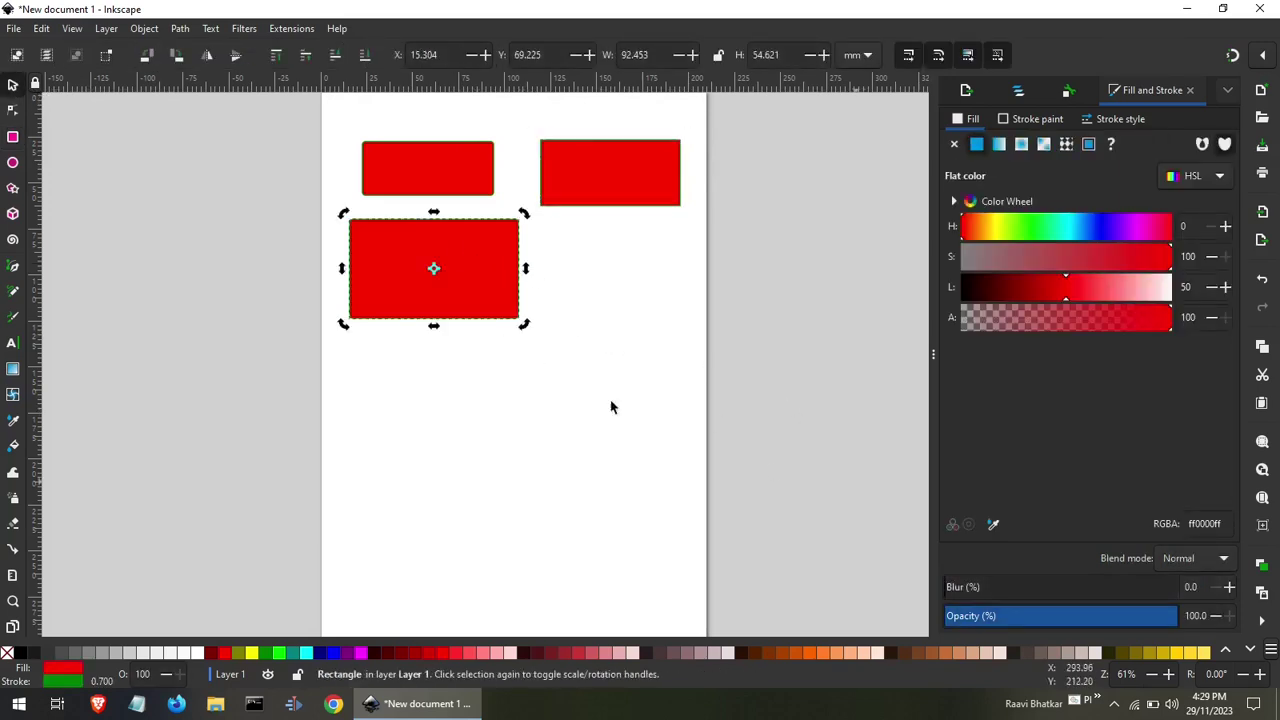
left_click(454, 267)
left_click(460, 274)
left_click(461, 274)
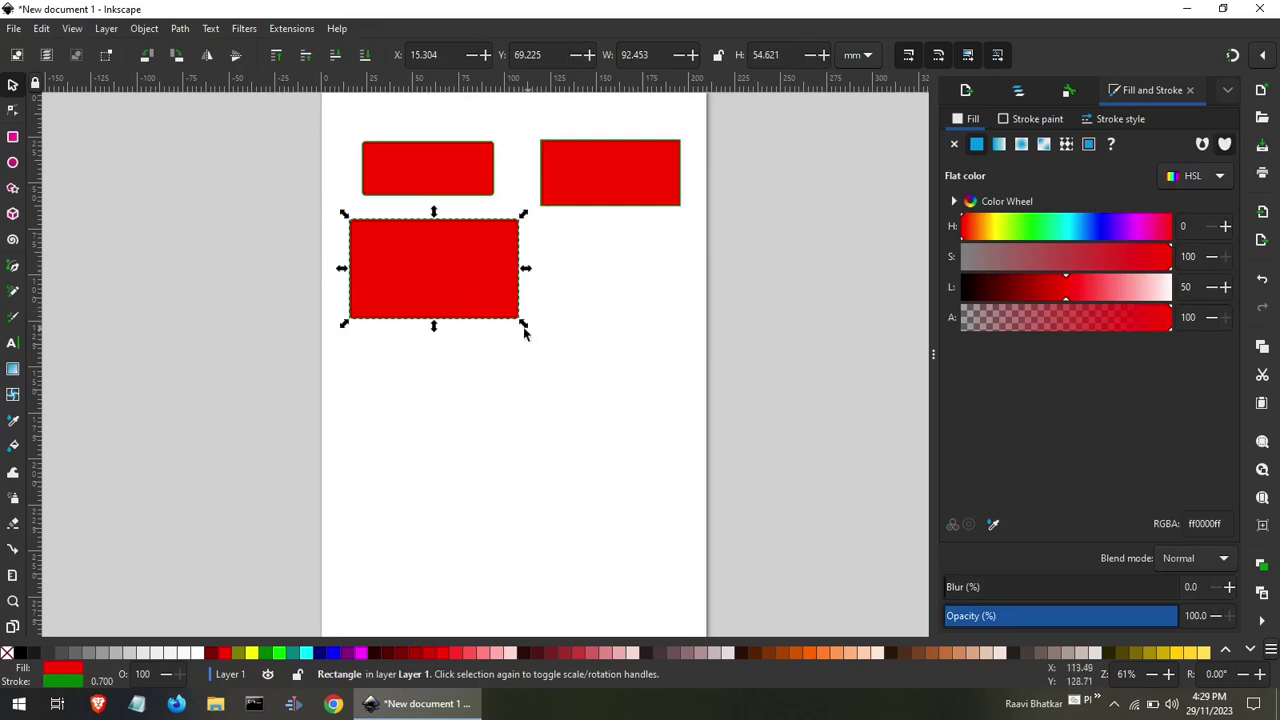
mouse_move(523, 328)
left_mouse_down()
mouse_move(584, 352)
mouse_move(499, 300)
left_mouse_up()
left_click(455, 280)
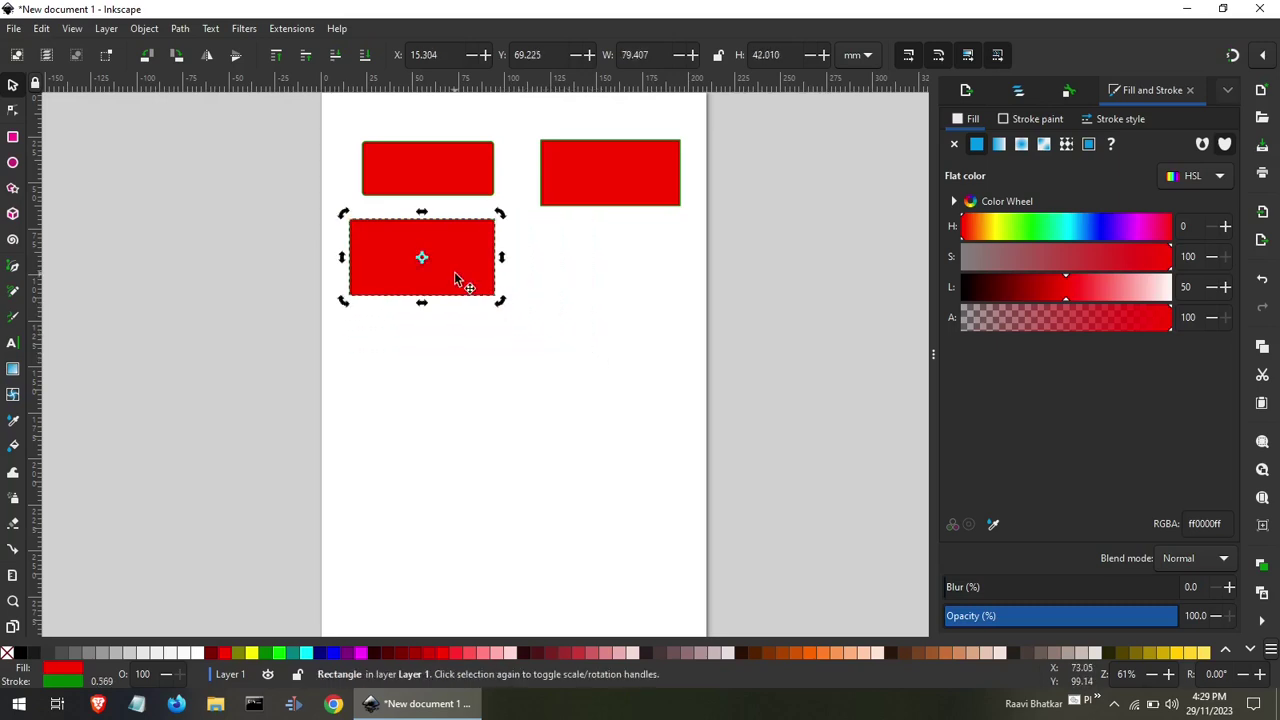
Tilt the rectangle slightly and nudge it right and down.
right_click(501, 217)
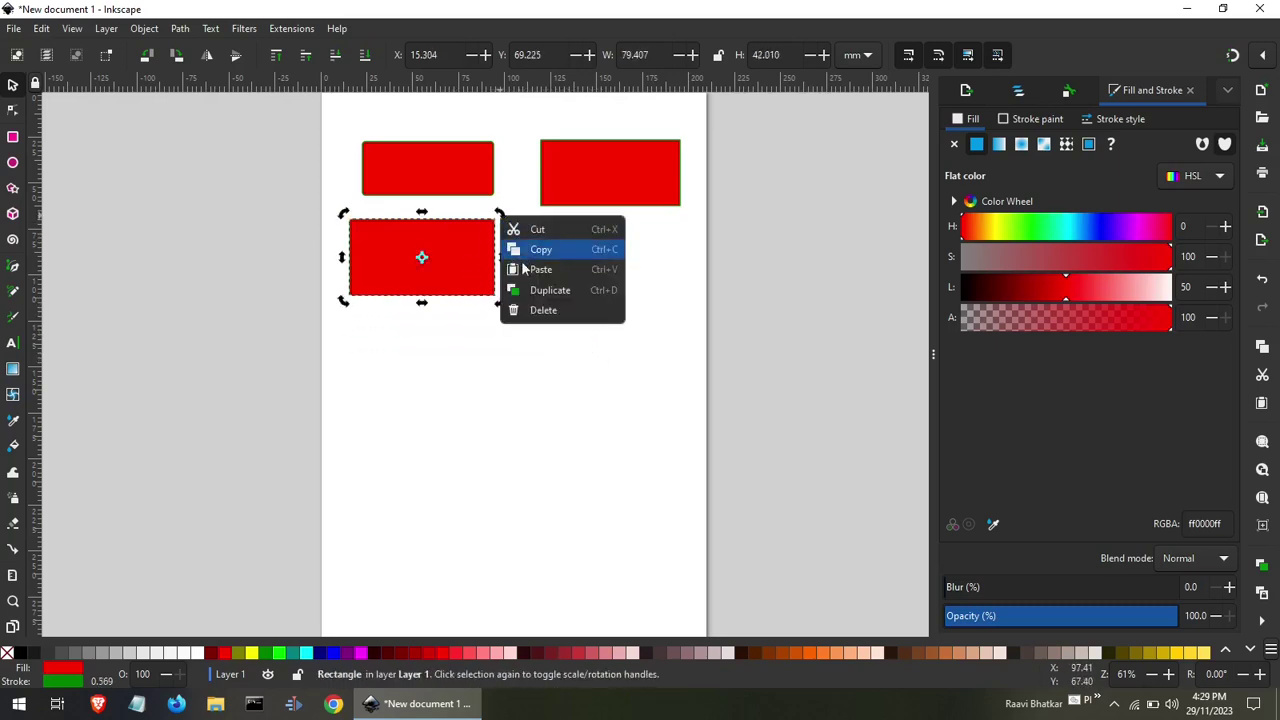
left_click(500, 200)
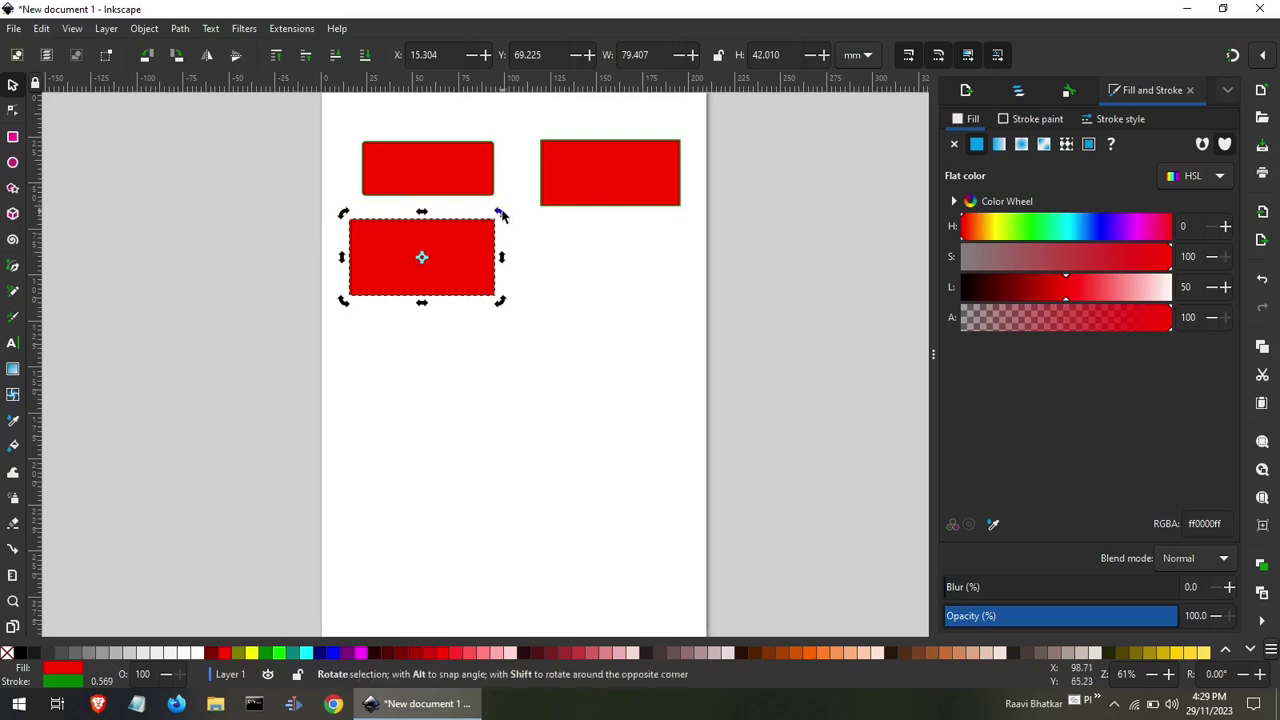
mouse_move(501, 215)
left_mouse_down()
mouse_move(432, 183)
mouse_move(486, 246)
mouse_move(485, 231)
left_mouse_up()
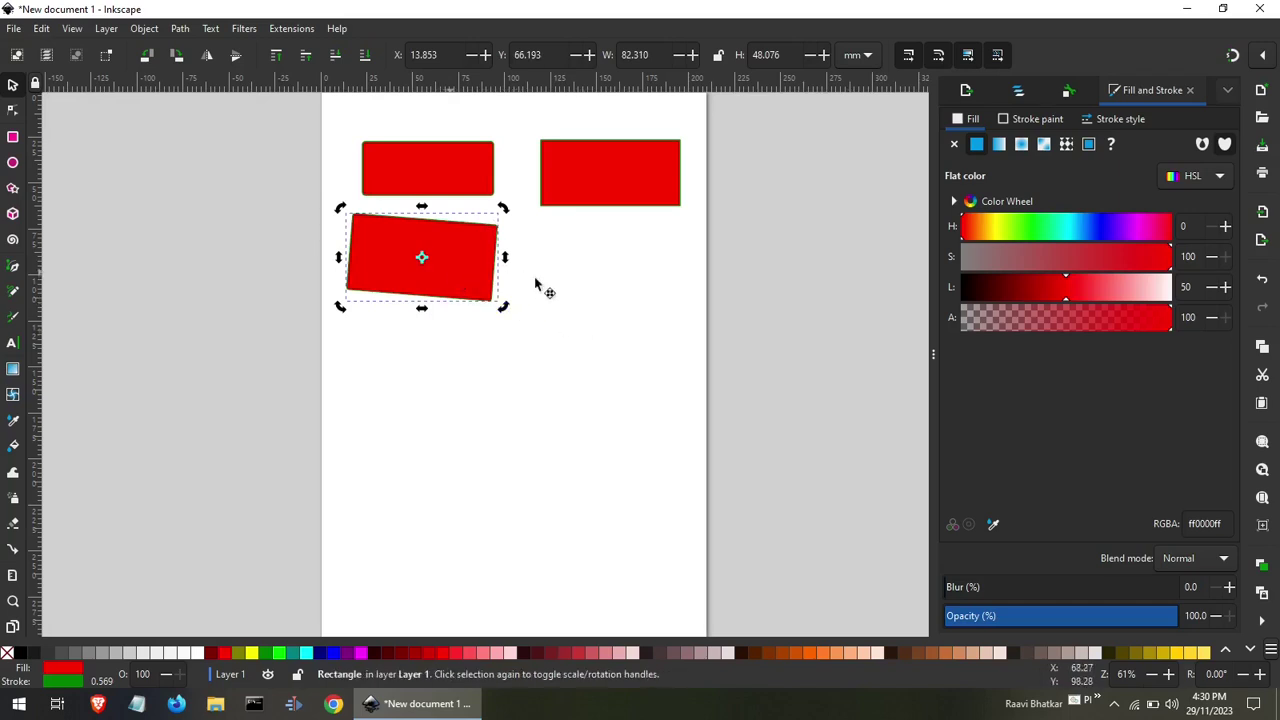
left_click_drag(455, 271, 478, 289)
left_click(605, 314)
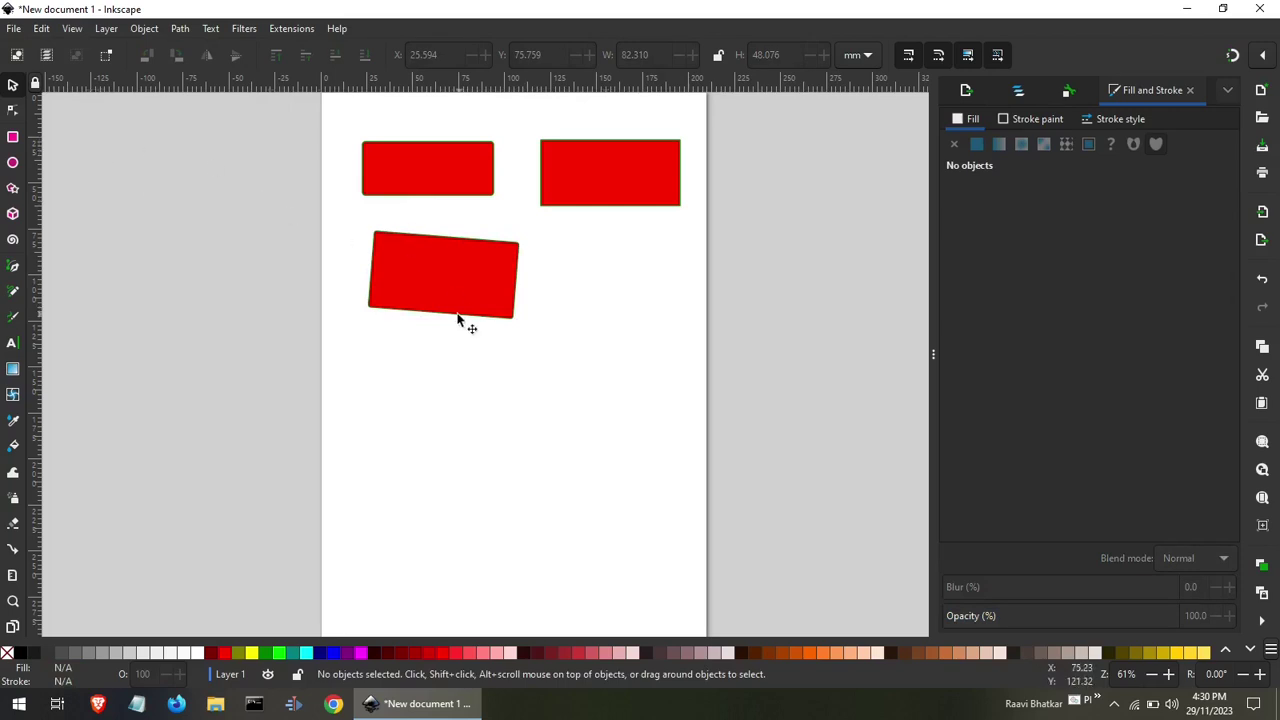
Give the tilted rectangle gently rounded ends with the Node tool.
left_click(467, 280)
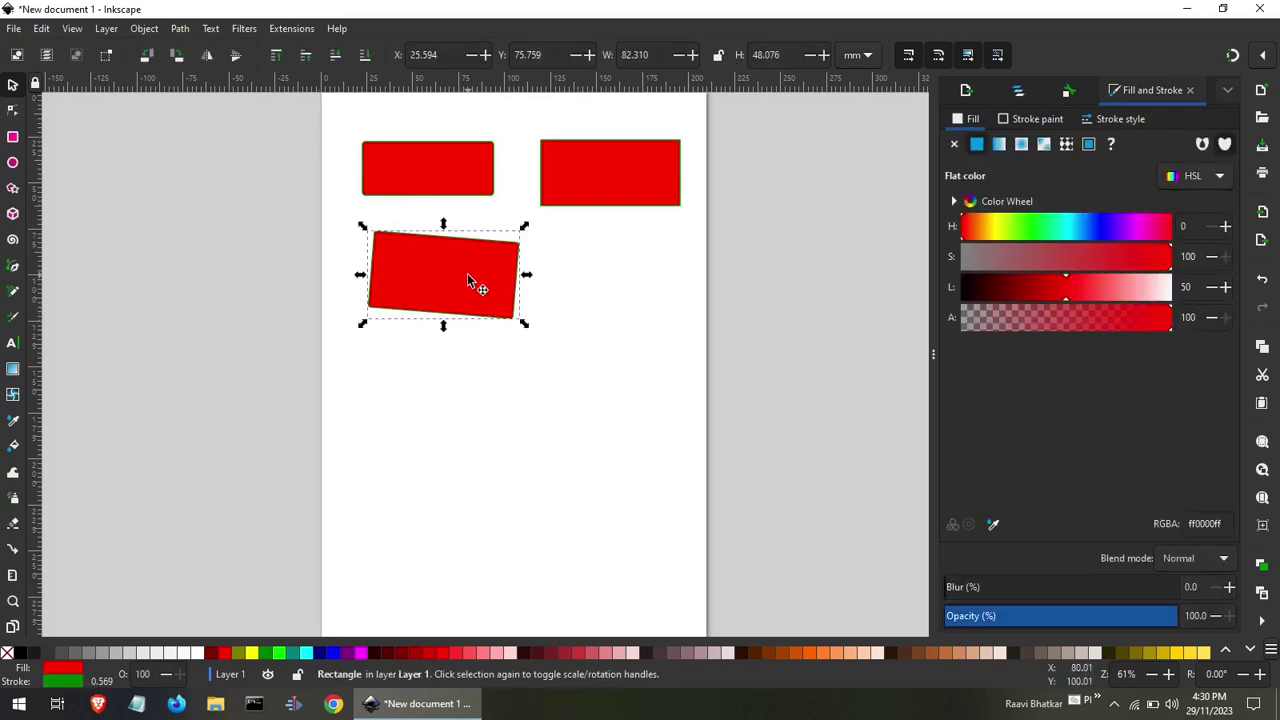
left_click(13, 115)
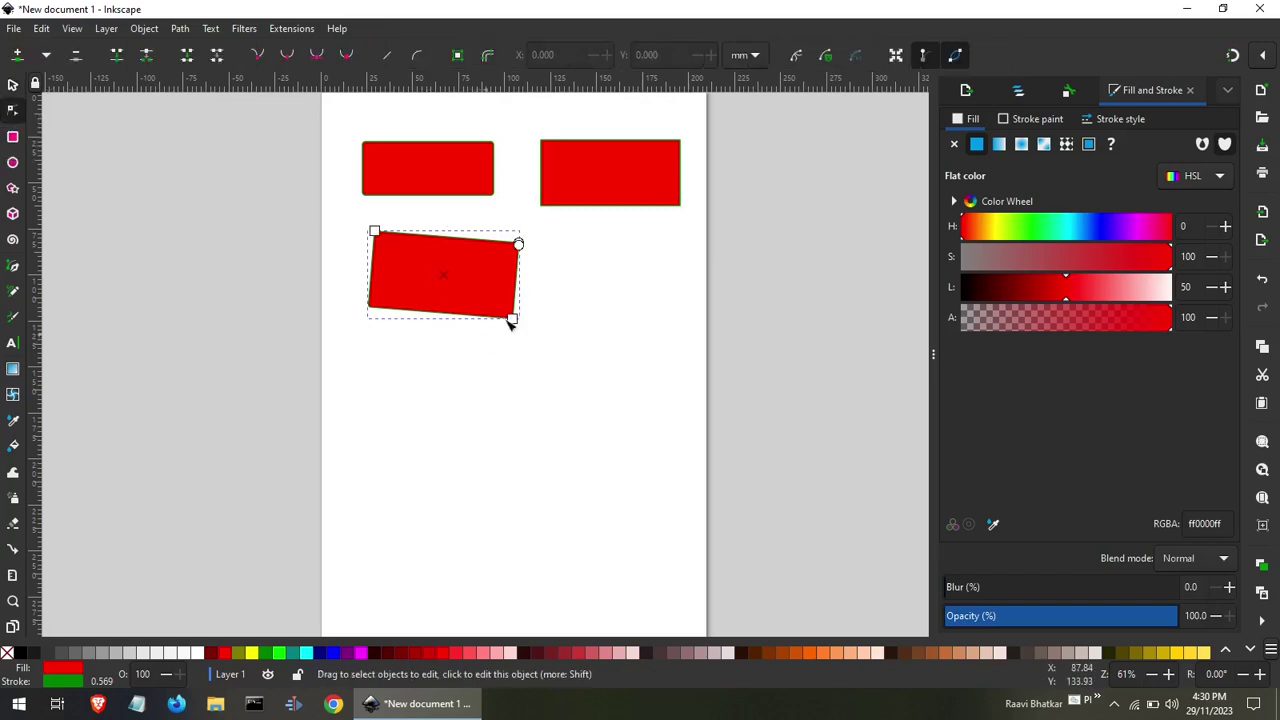
left_click_drag(518, 245, 516, 281)
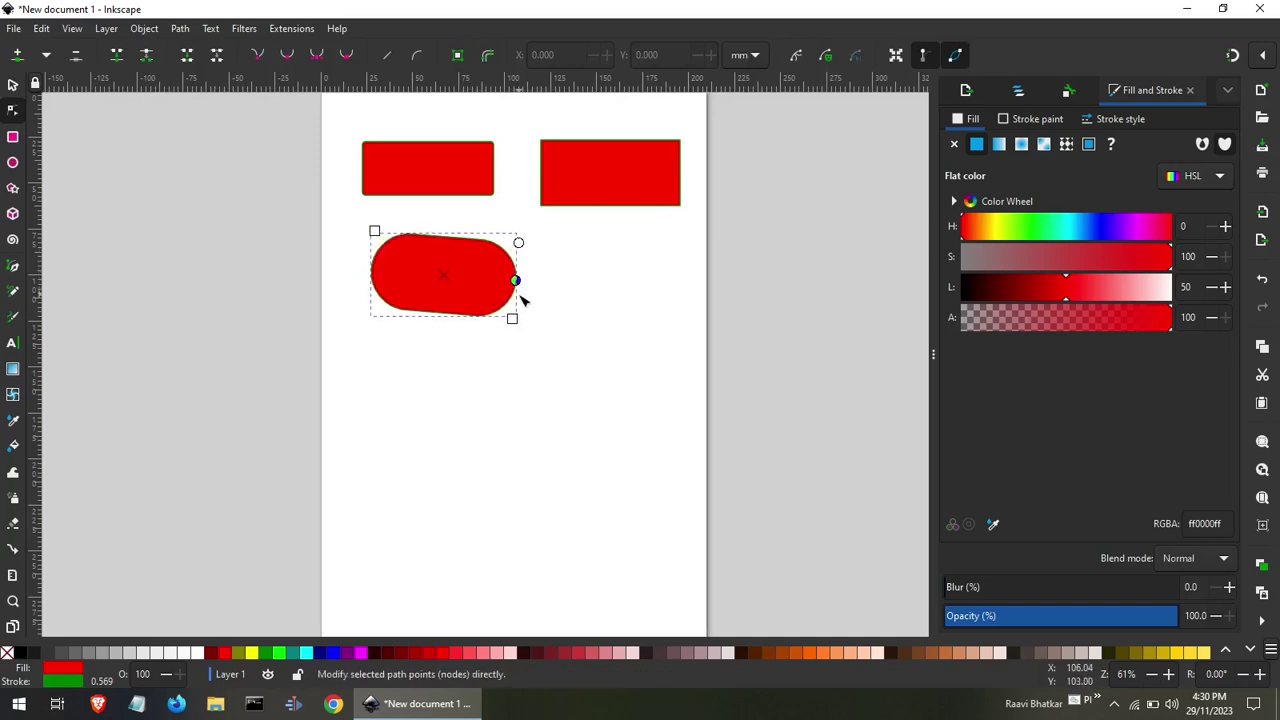
left_click_drag(518, 244, 514, 228)
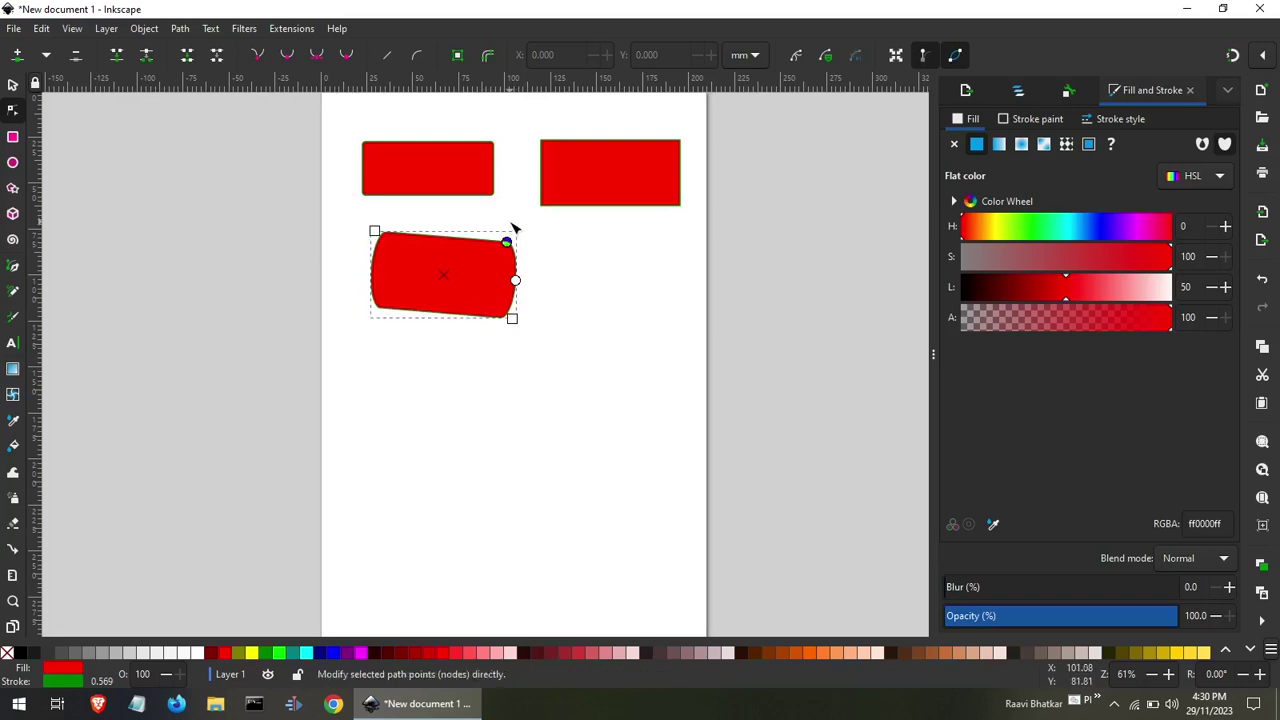
left_click(597, 347)
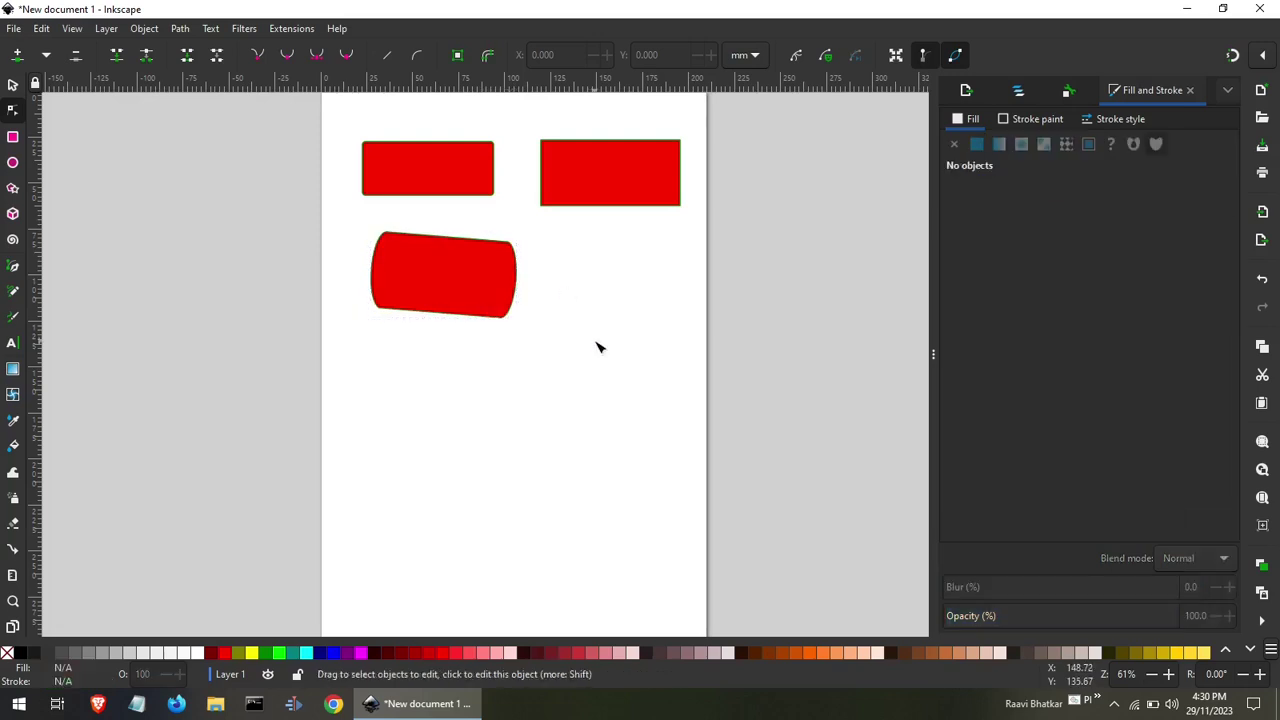
Round the top-left rectangle fully into a pill shape.
left_click(449, 180)
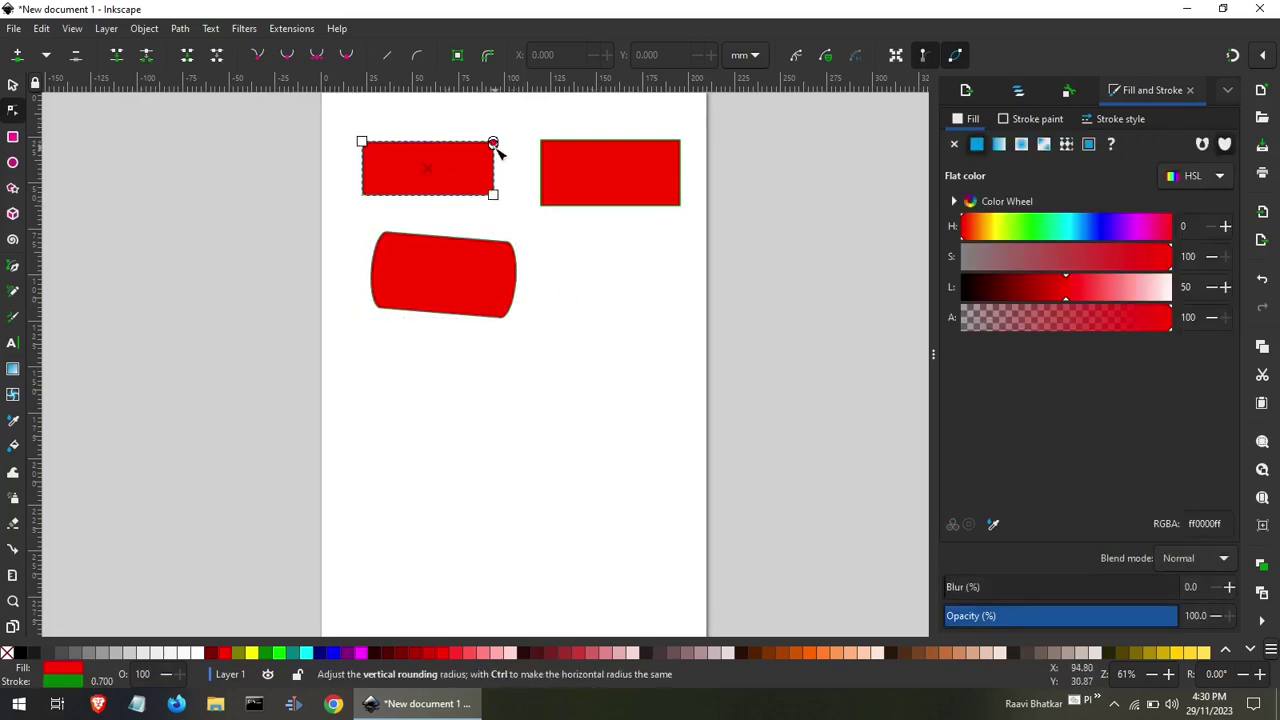
left_click_drag(496, 146, 503, 186)
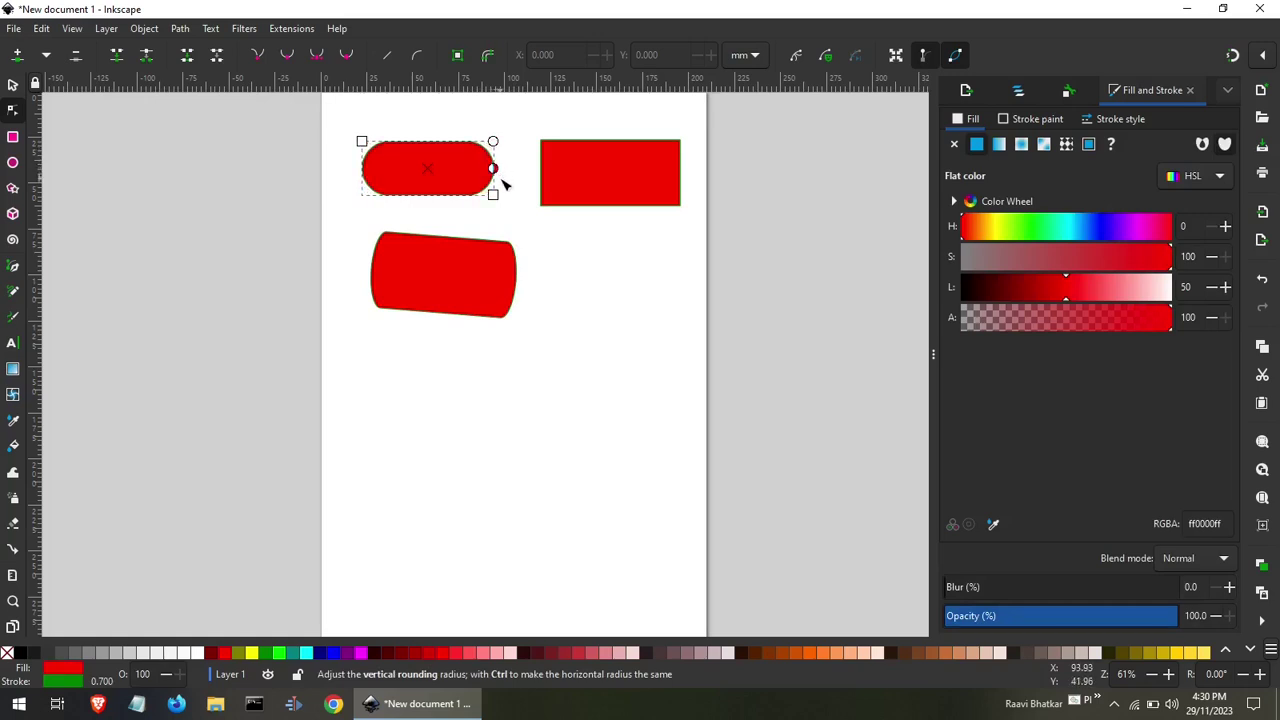
left_click(232, 232)
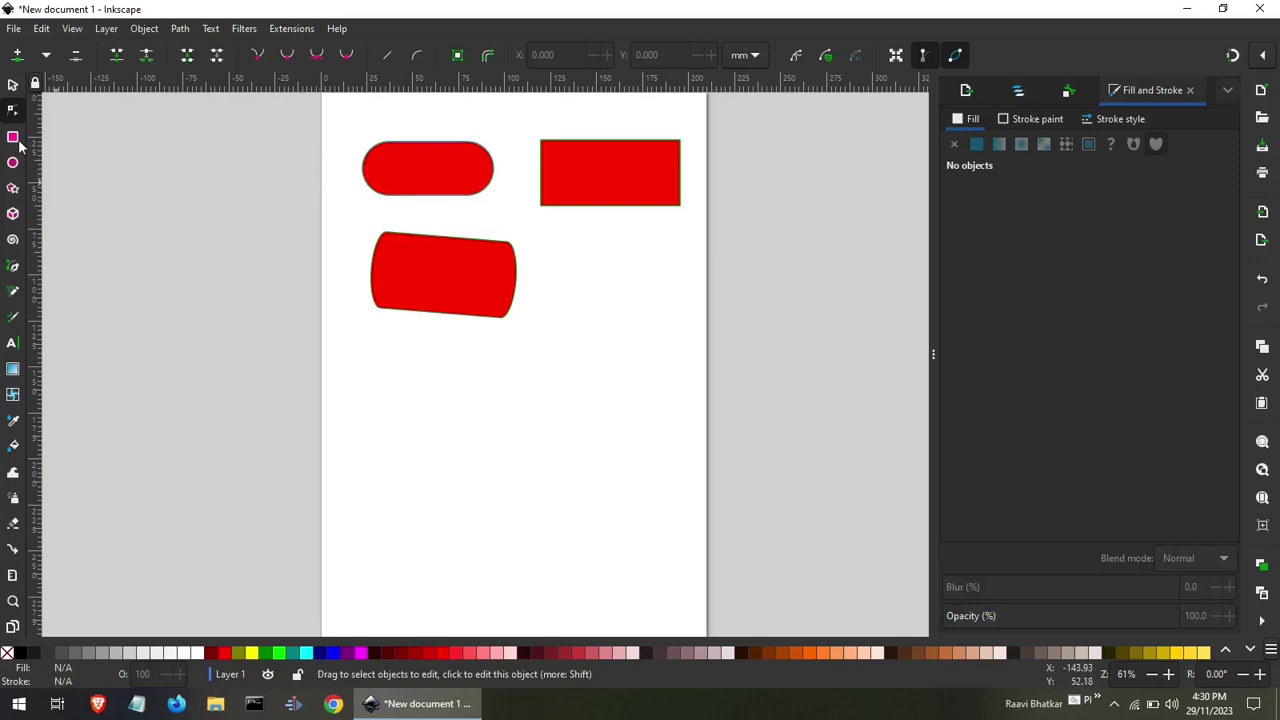
left_click(11, 86)
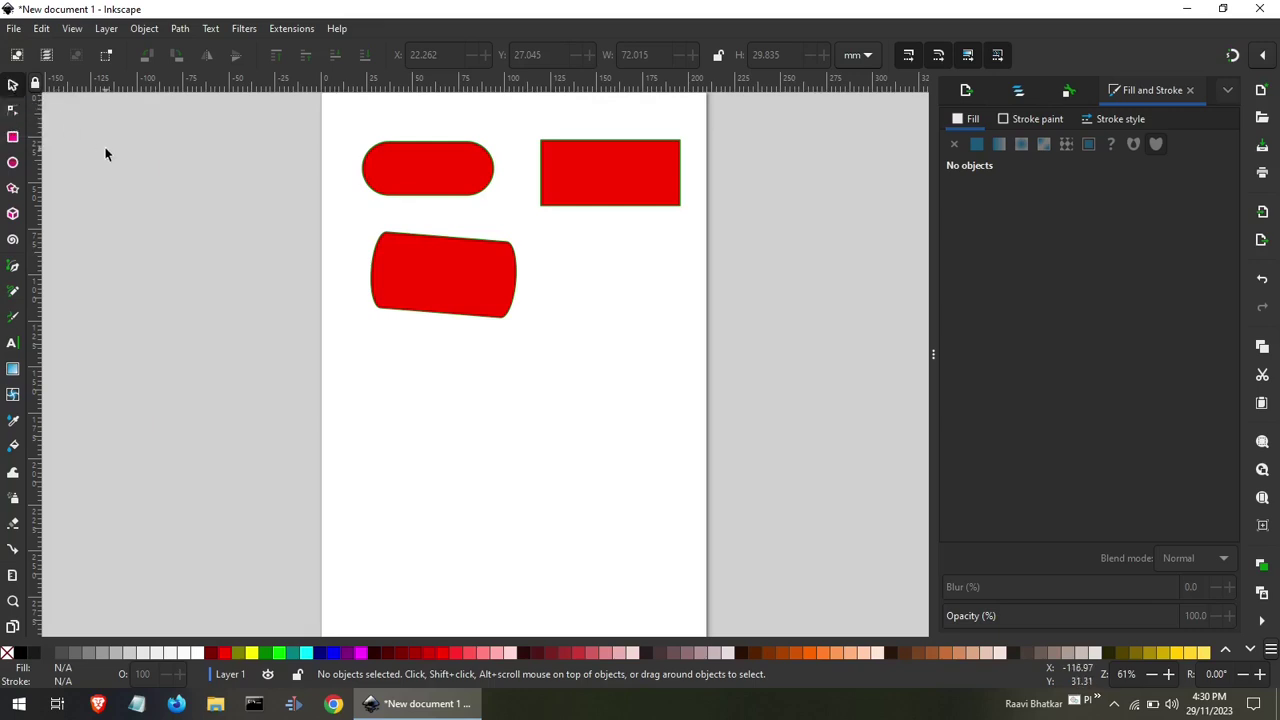
left_click(13, 163)
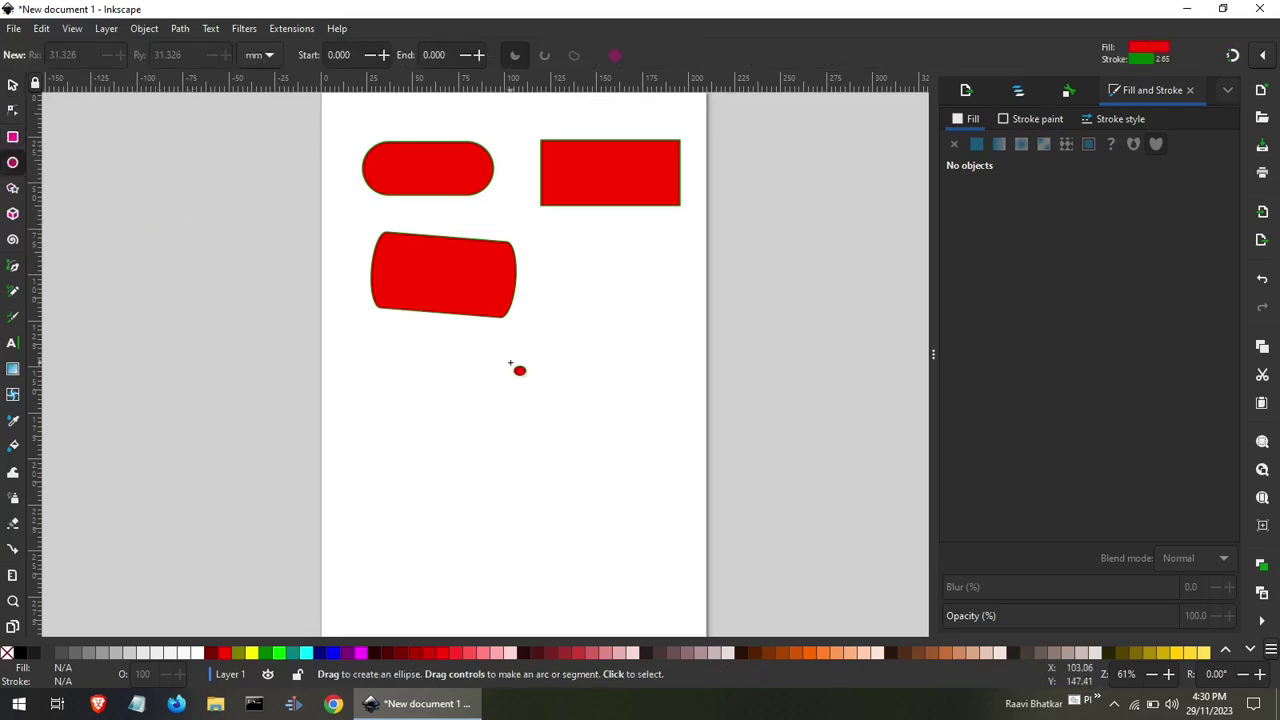
Draw a tall oval, a wide lower-left ellipse, and a circle beside the tilted shape.
left_click_drag(500, 371, 572, 431)
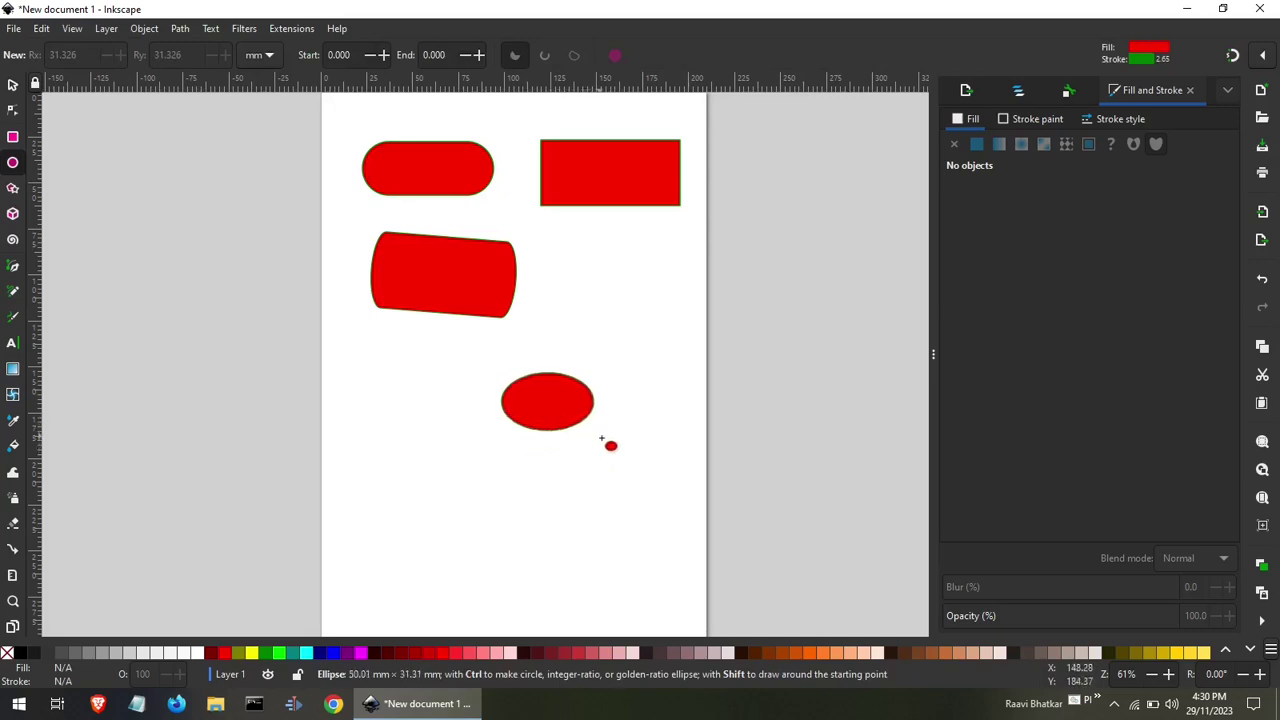
mouse_move(572, 431)
left_mouse_down()
mouse_move(562, 510)
mouse_move(604, 489)
left_mouse_up()
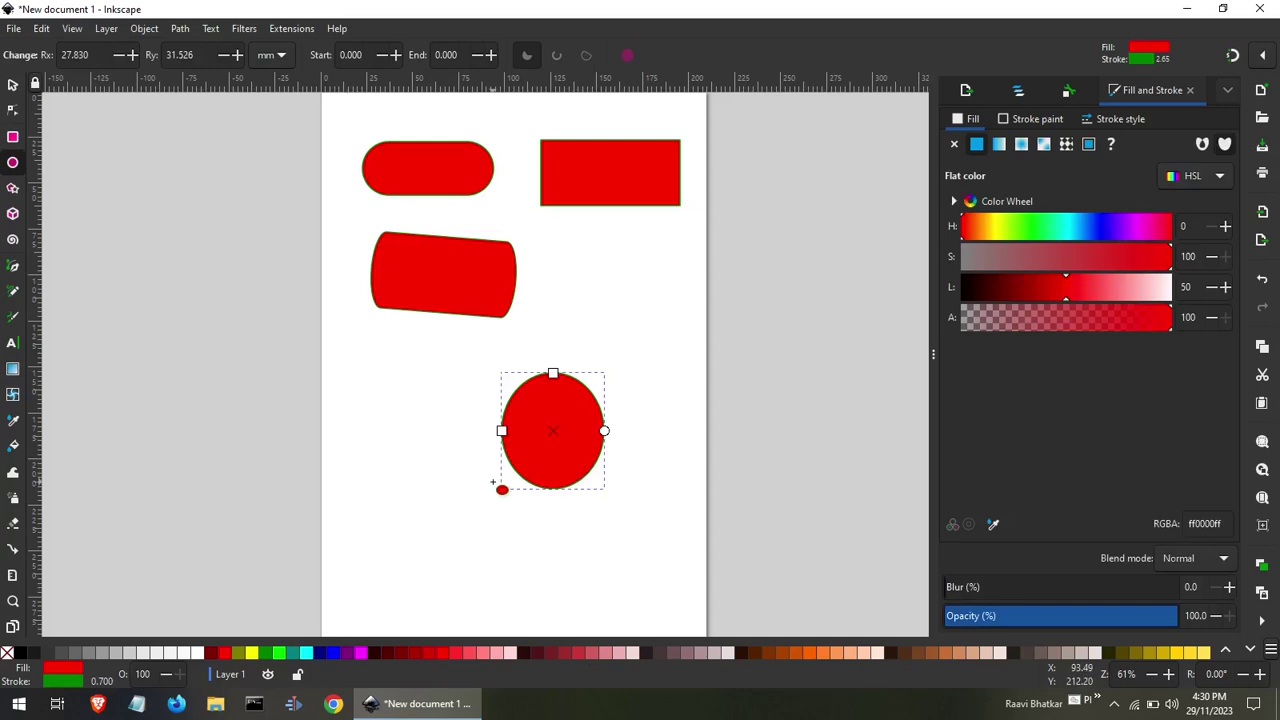
mouse_move(364, 399)
left_mouse_down()
mouse_move(471, 494)
mouse_move(385, 421)
mouse_move(433, 460)
mouse_move(428, 484)
mouse_move(411, 450)
mouse_move(487, 491)
left_mouse_up()
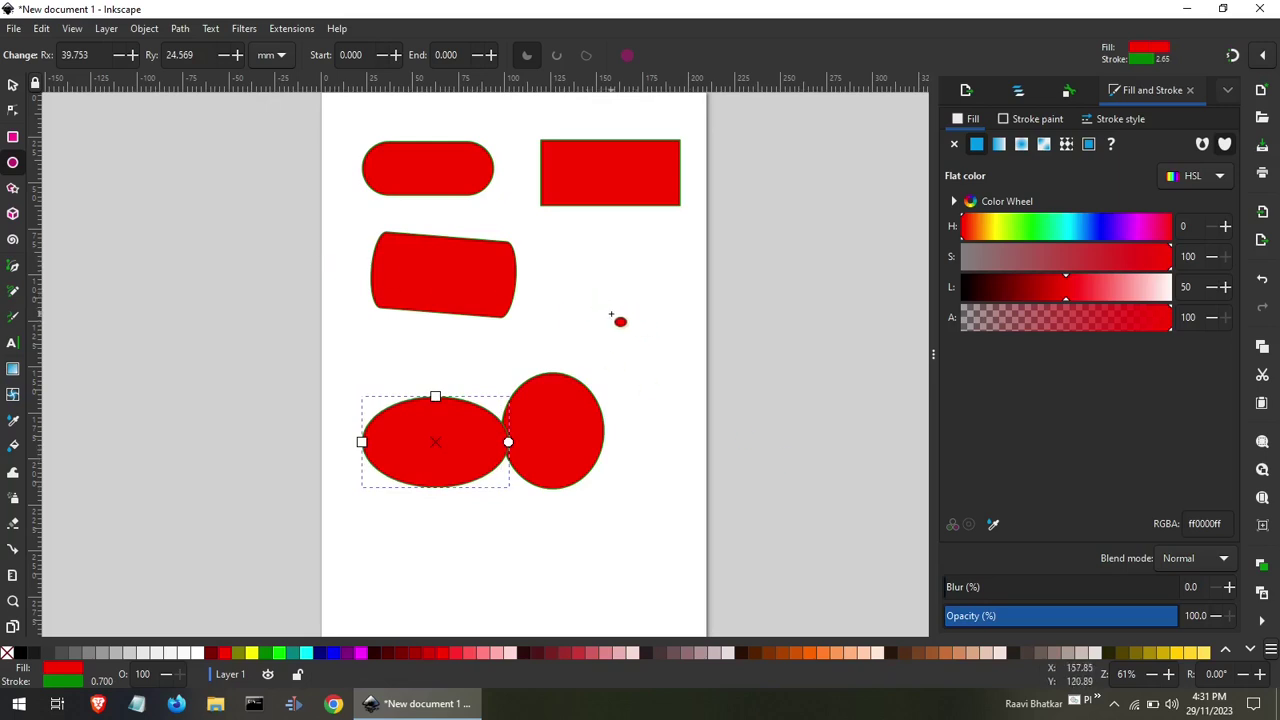
mouse_move(575, 269)
left_mouse_down()
mouse_move(651, 334)
mouse_move(609, 293)
mouse_move(634, 309)
mouse_move(631, 324)
left_mouse_up()
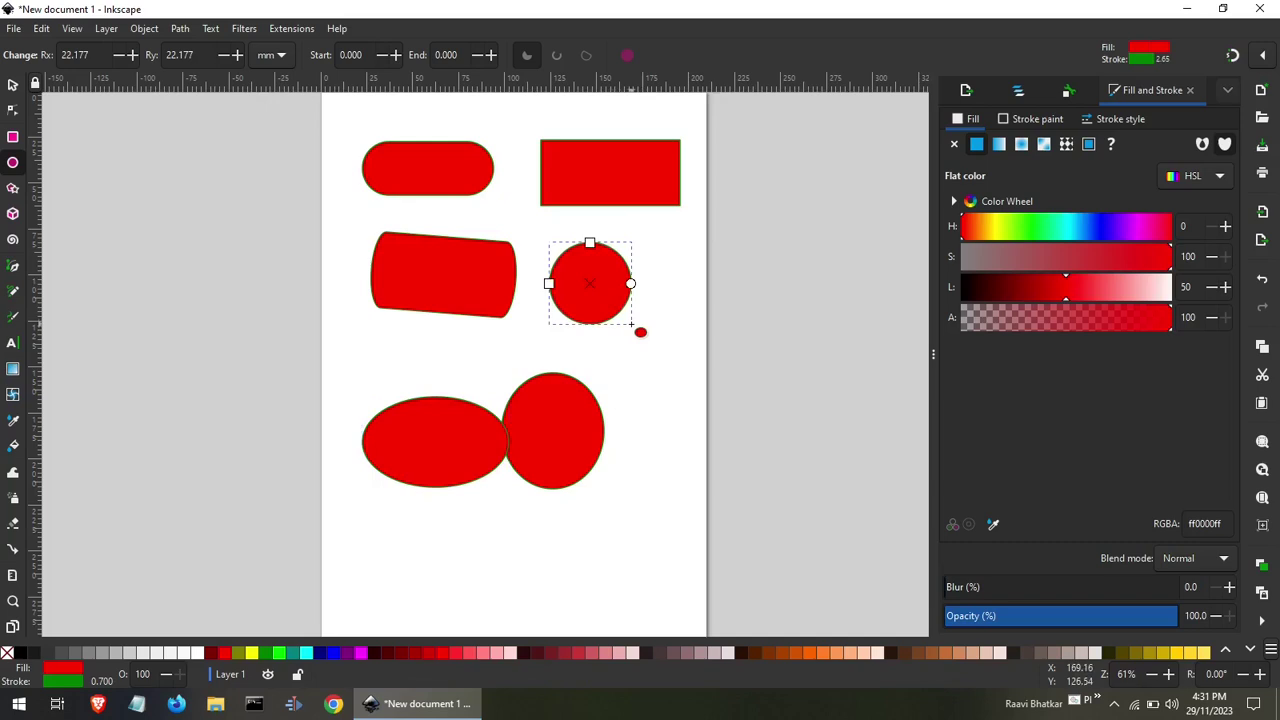
left_click(12, 85)
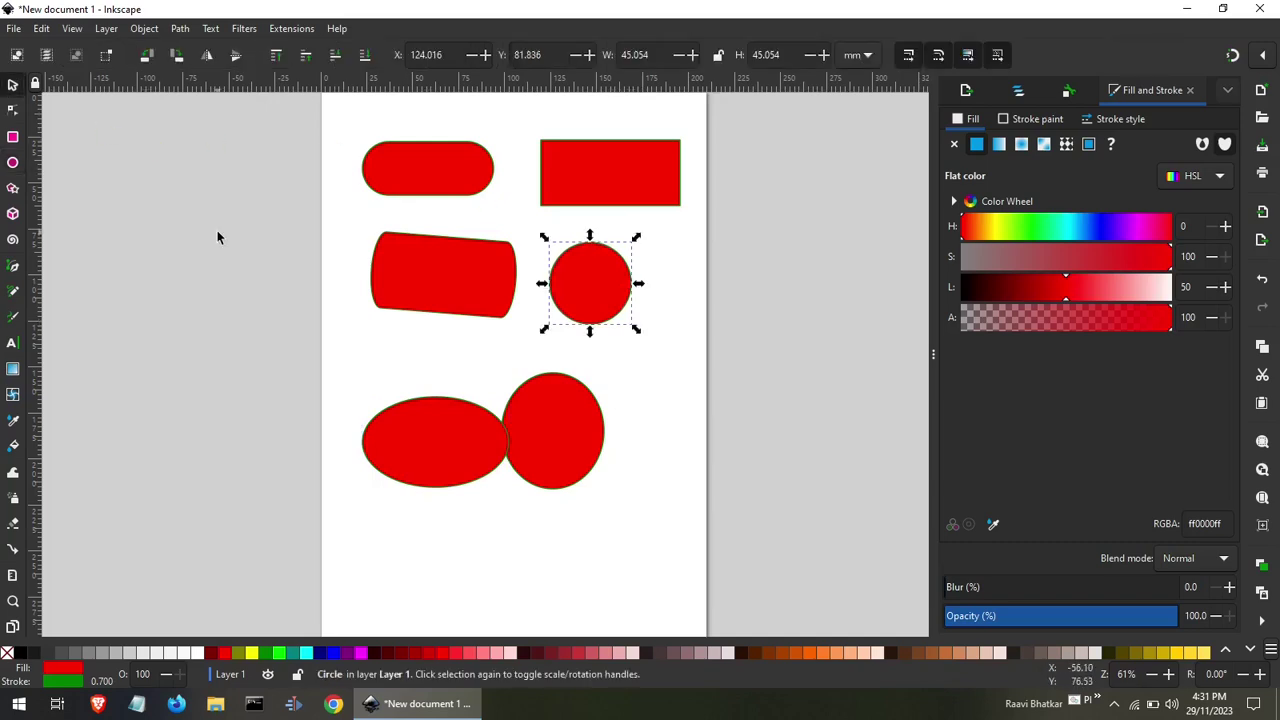
left_click(217, 235)
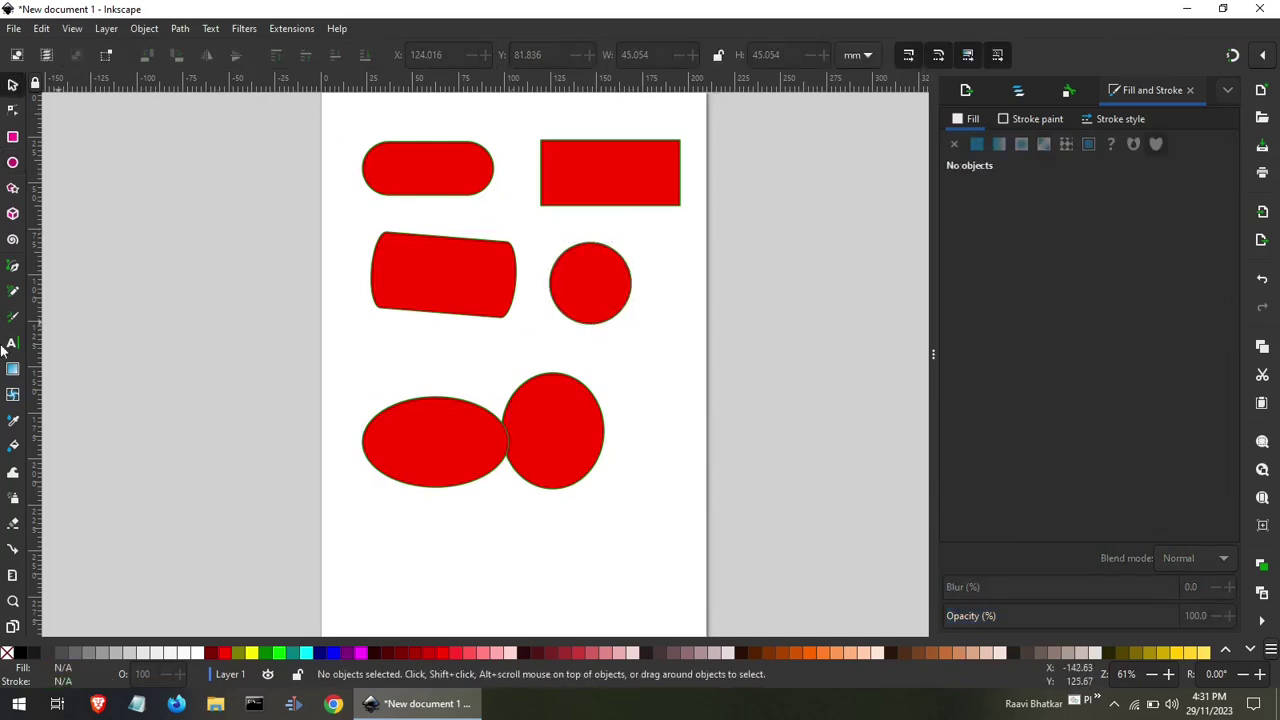
Draw two five-point stars, one above the wide ellipse and one below the circle.
left_click(13, 241)
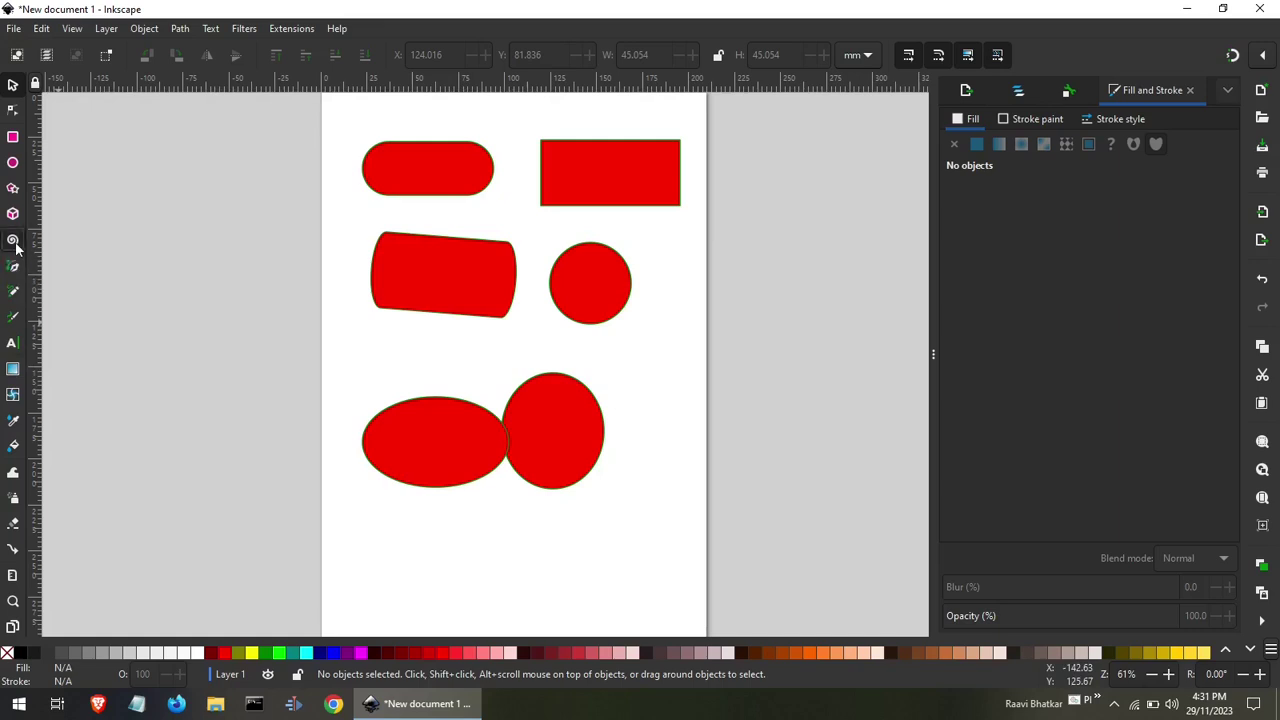
left_click(12, 189)
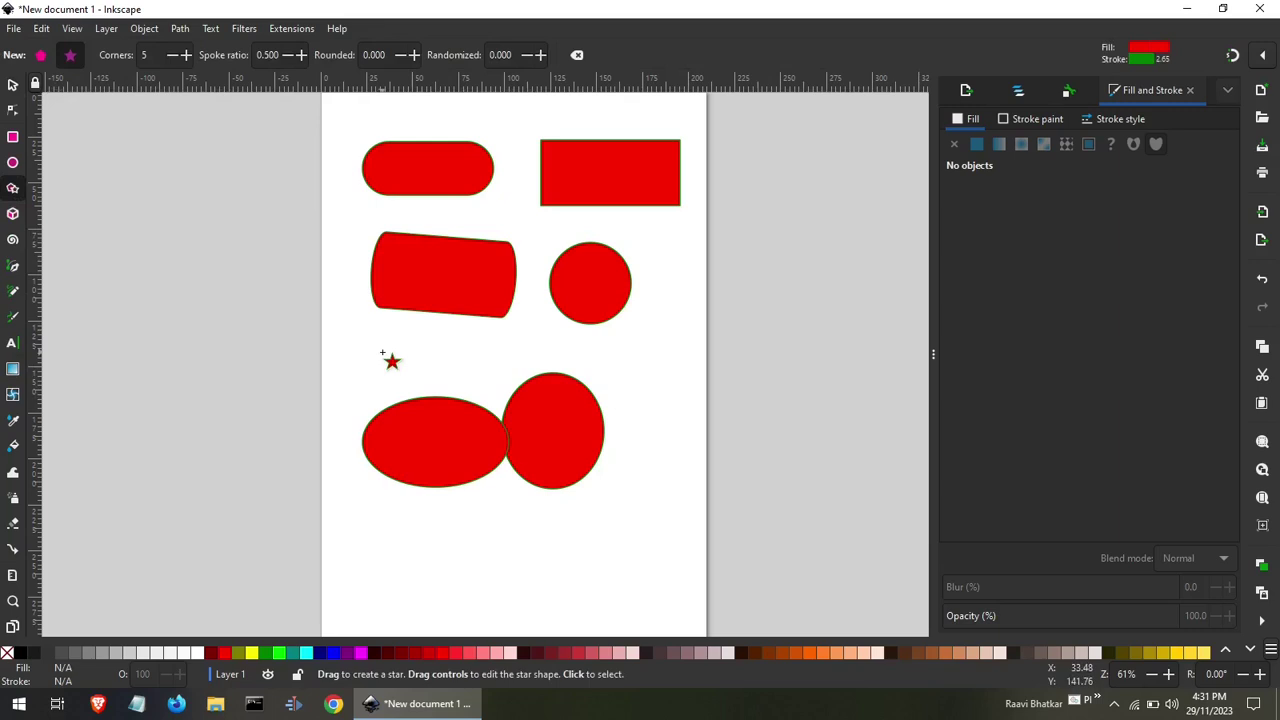
left_click_drag(450, 358, 490, 381)
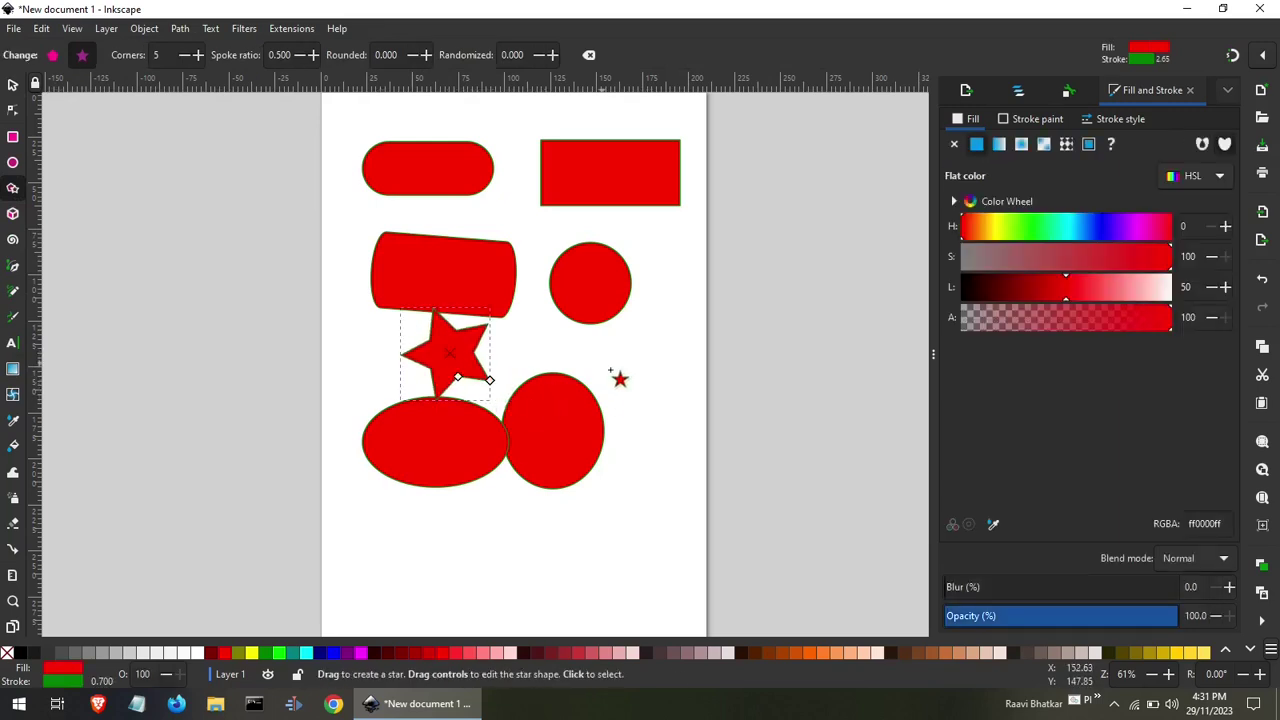
left_click_drag(598, 360, 640, 396)
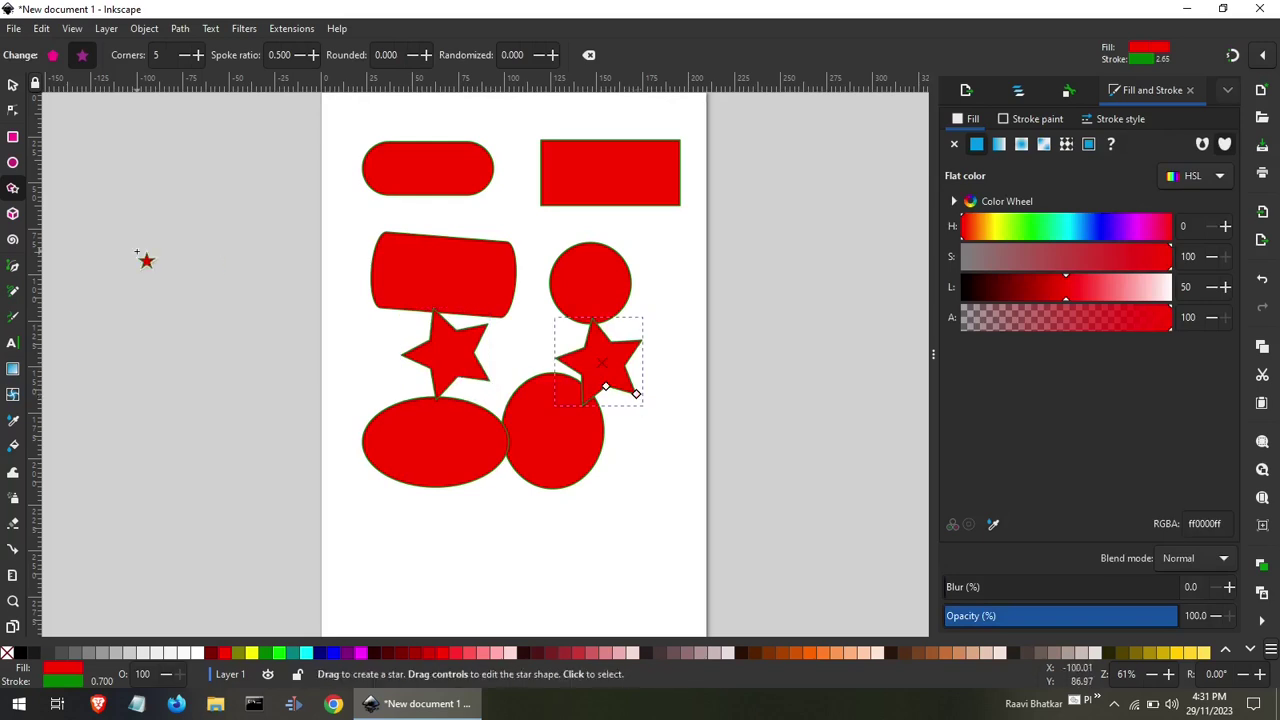
left_click(12, 86)
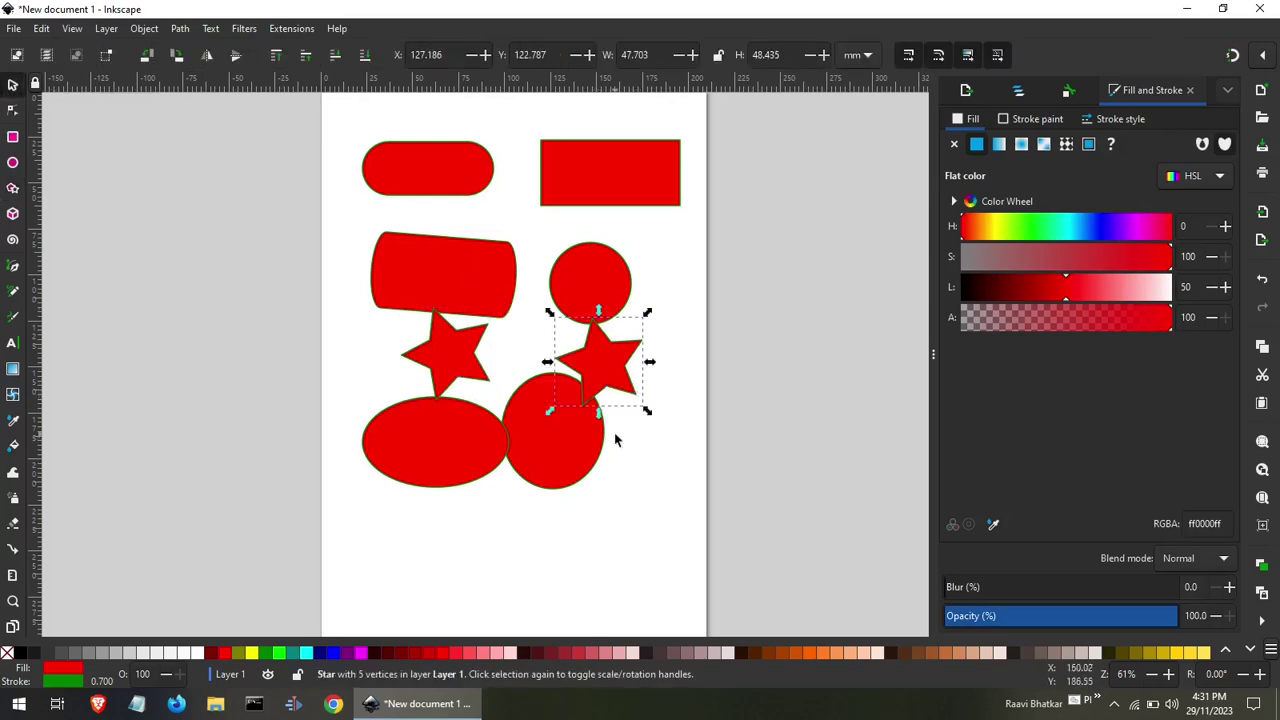
Fill the right star medium green from the palette.
left_click(416, 647)
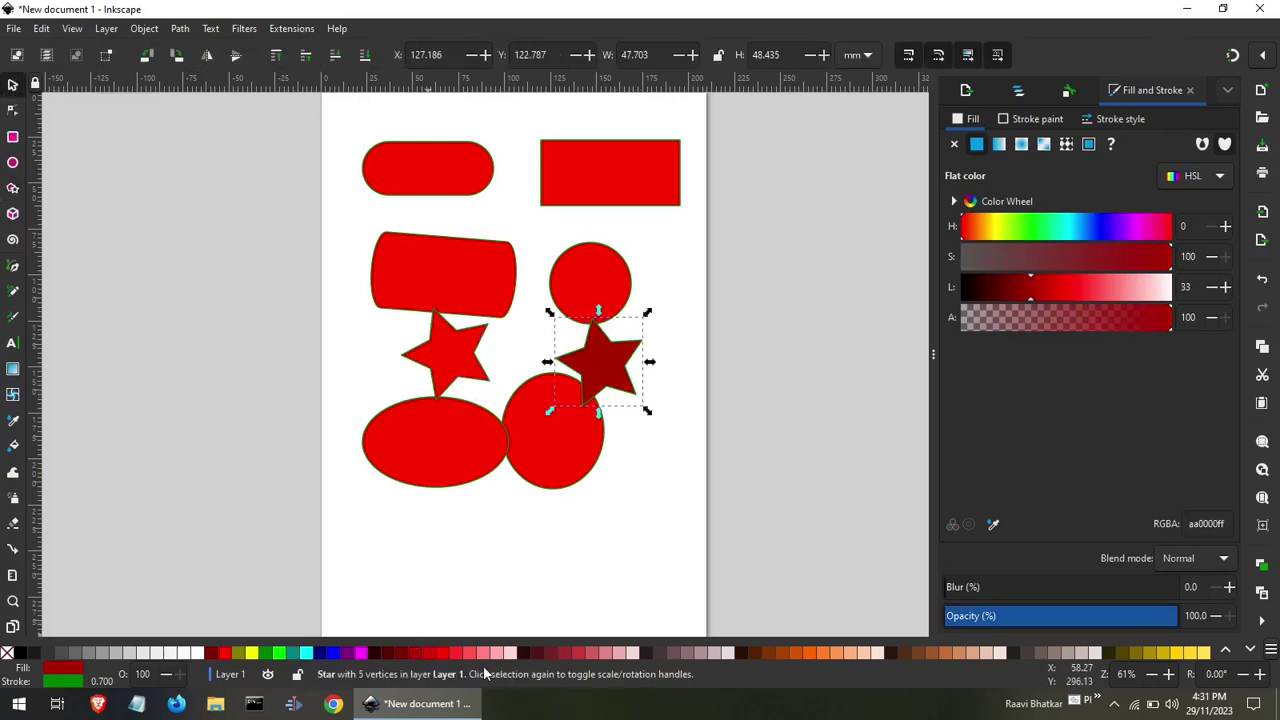
left_click(620, 652)
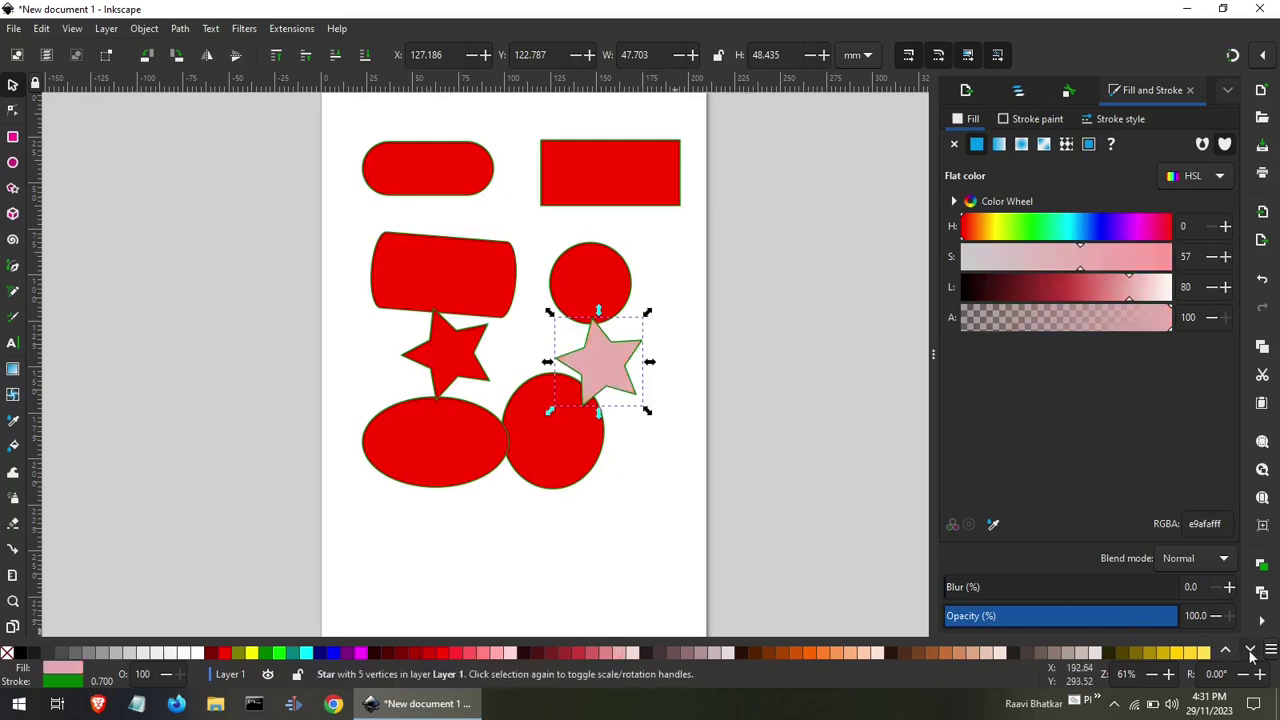
left_click(1250, 650)
left_click(1110, 653)
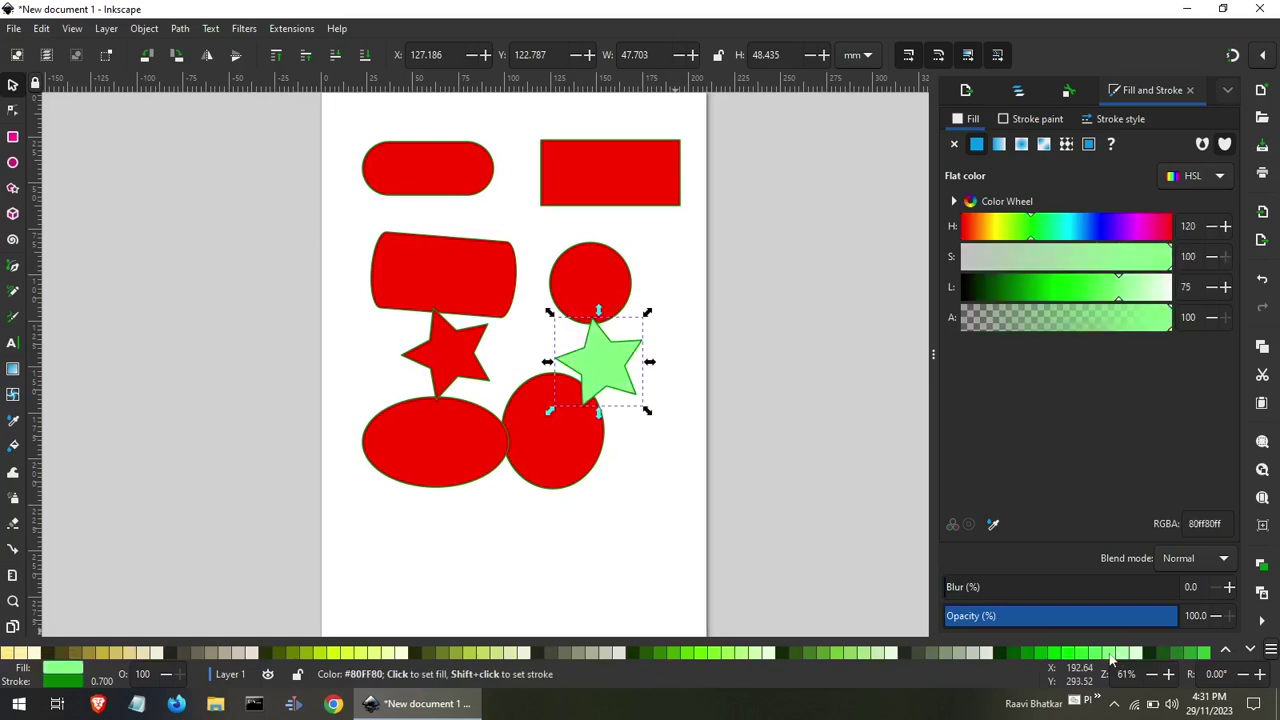
left_click(1023, 652)
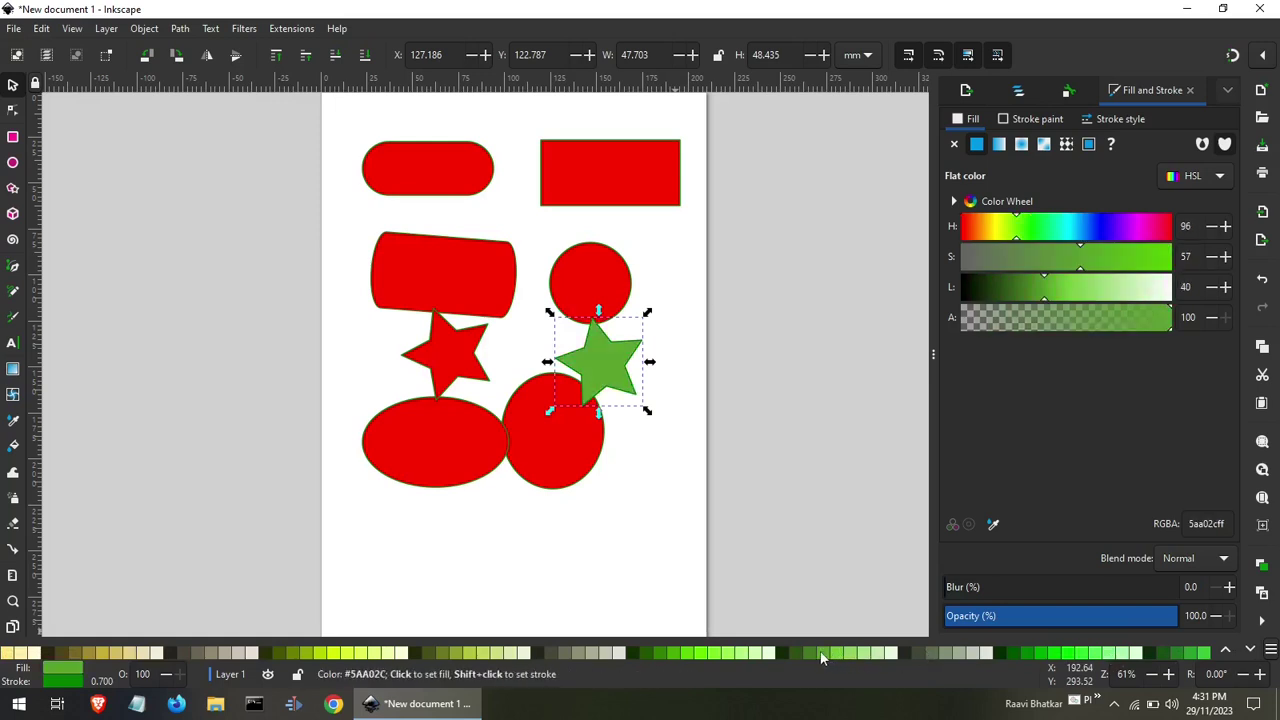
left_click(662, 478)
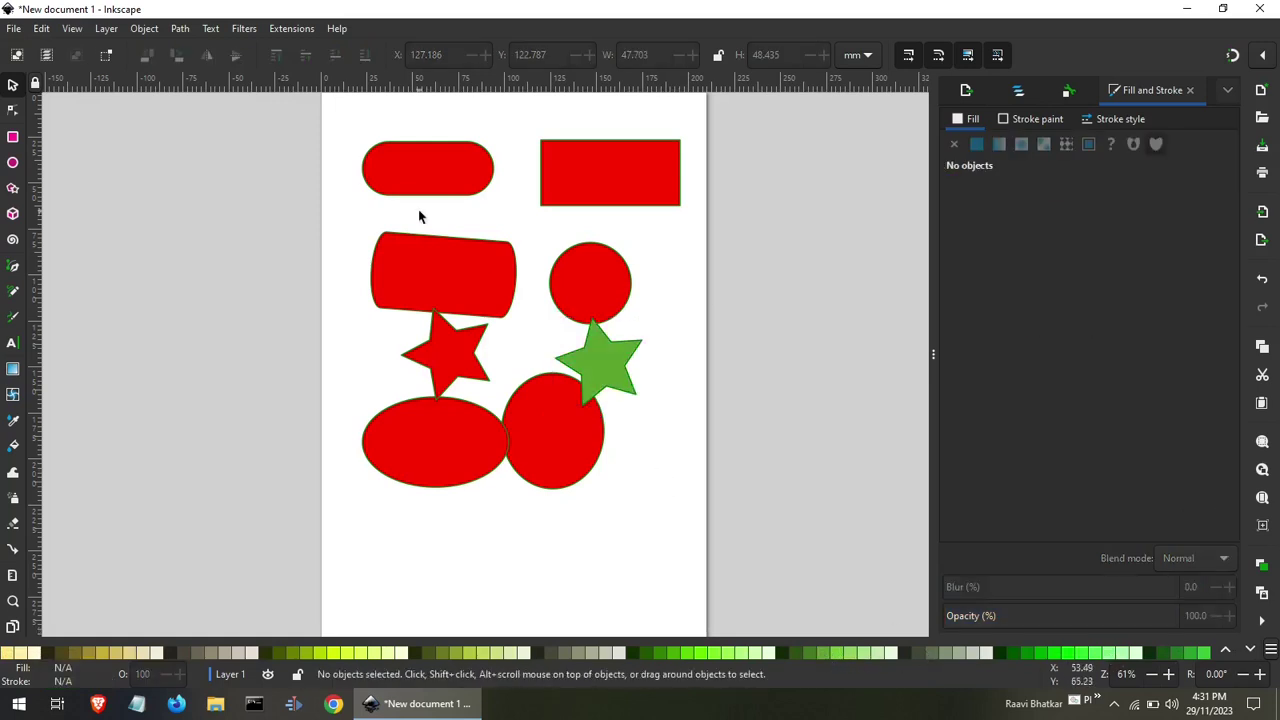
Fill the rounded shape light green, the lower-left ellipse yellow-green and the top-right rectangle cyan.
left_click(452, 288)
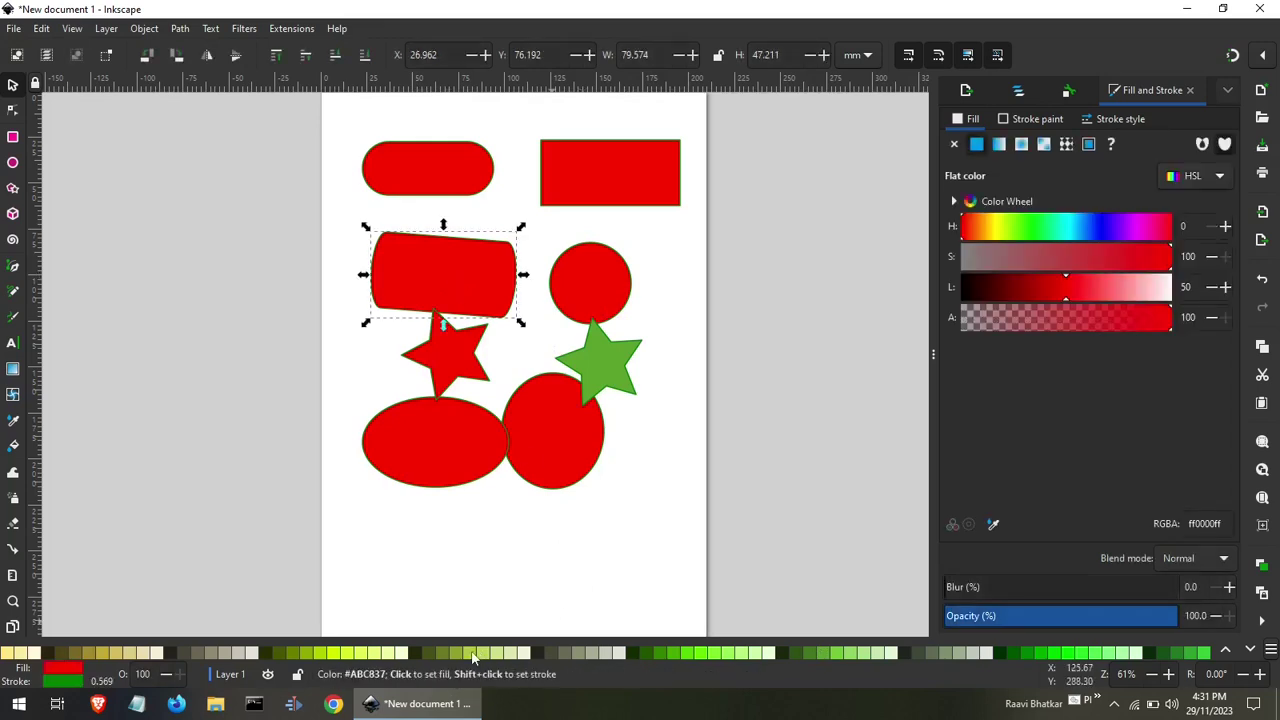
left_click(474, 656)
left_click(614, 546)
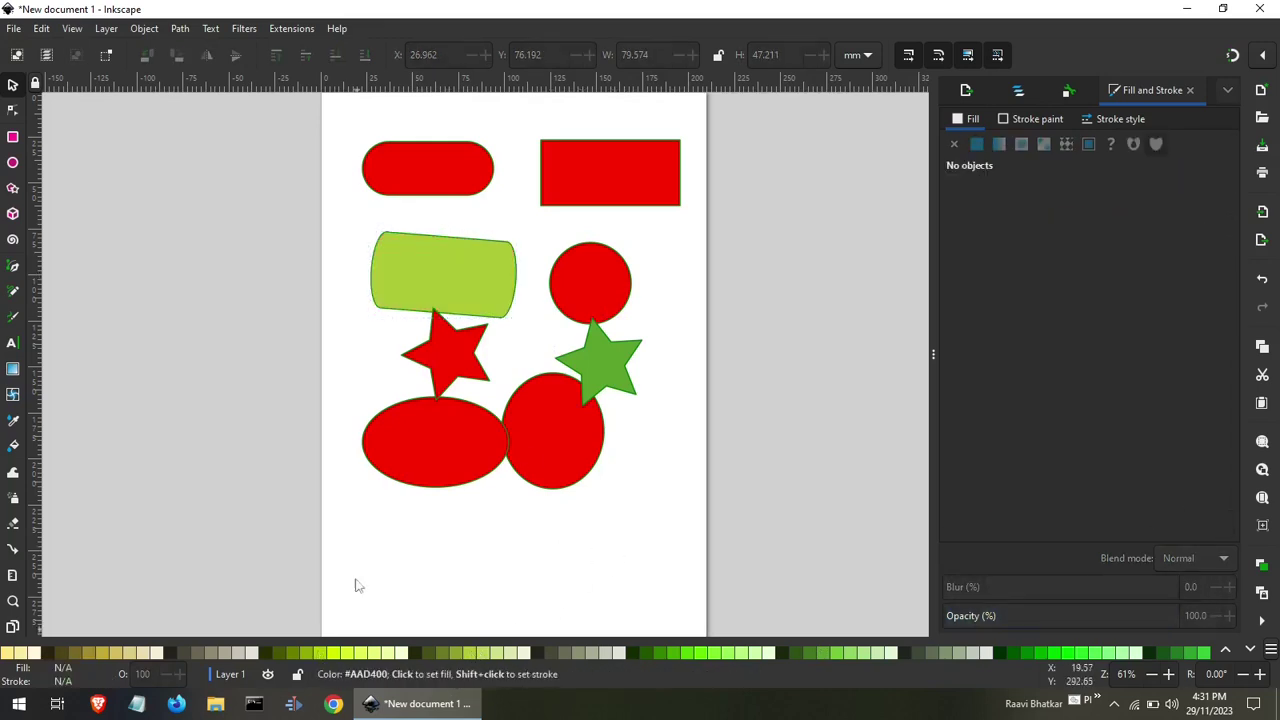
left_click(461, 424)
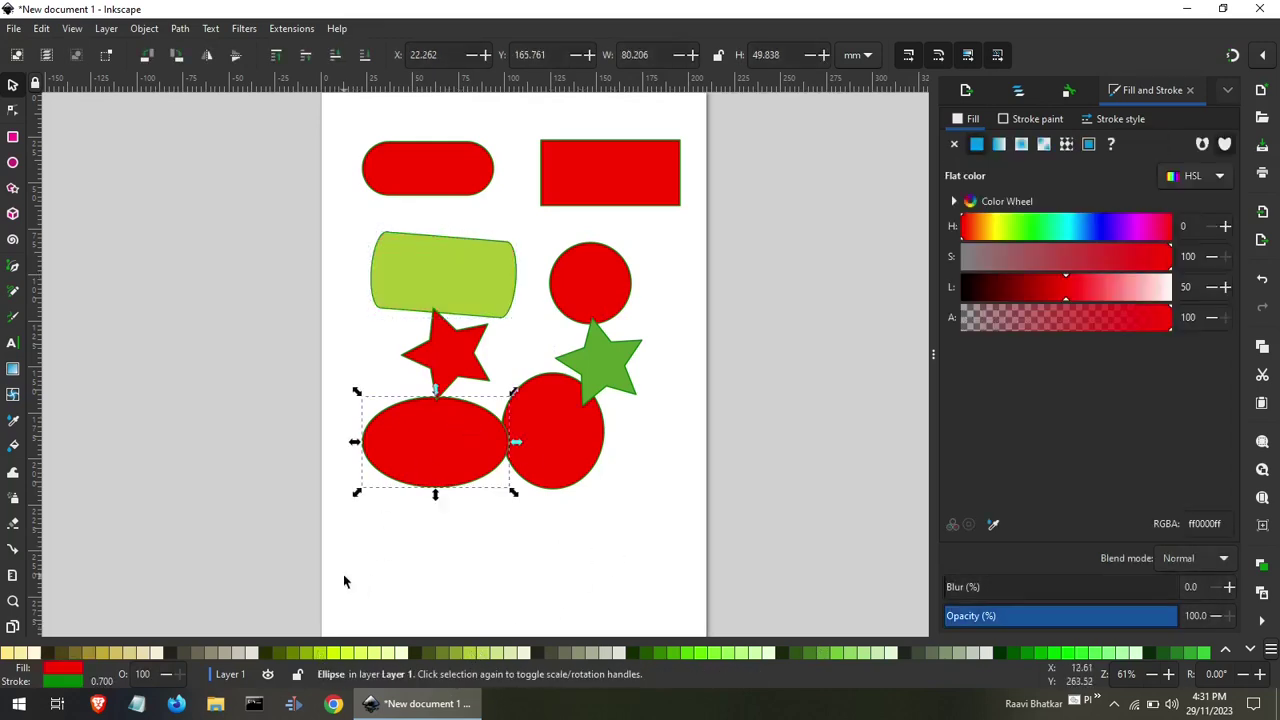
left_click(337, 655)
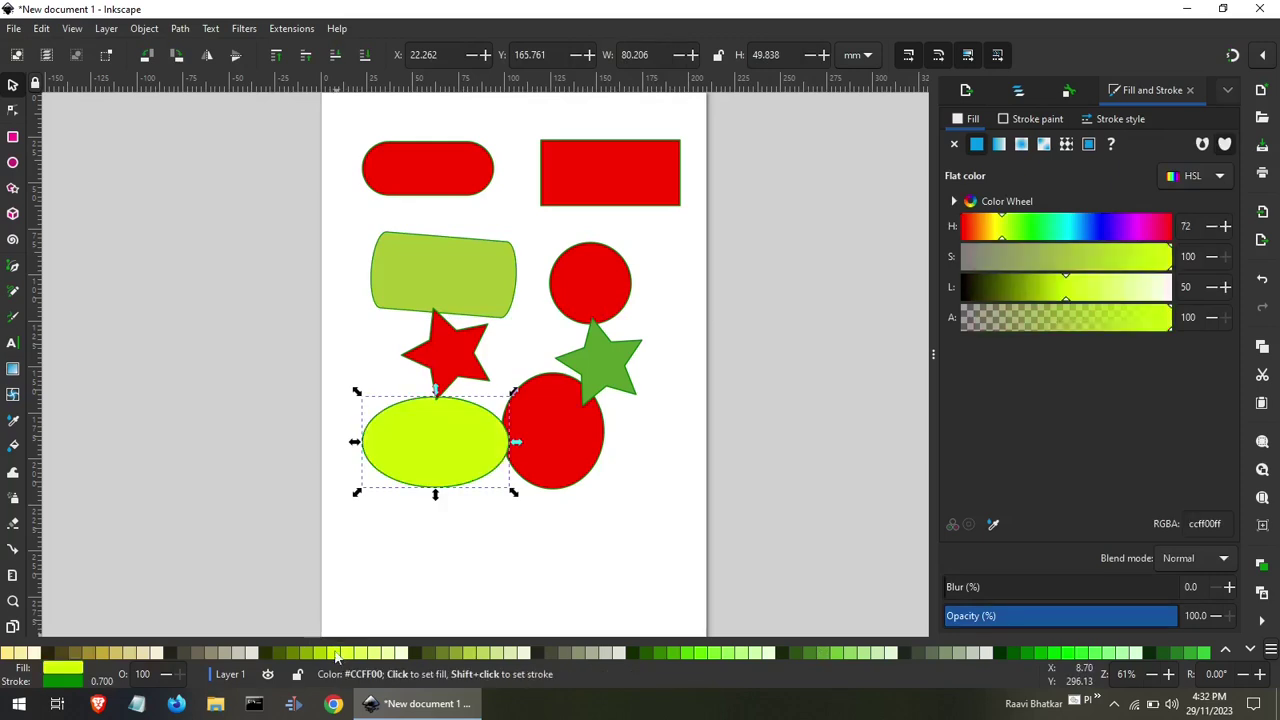
left_click(636, 192)
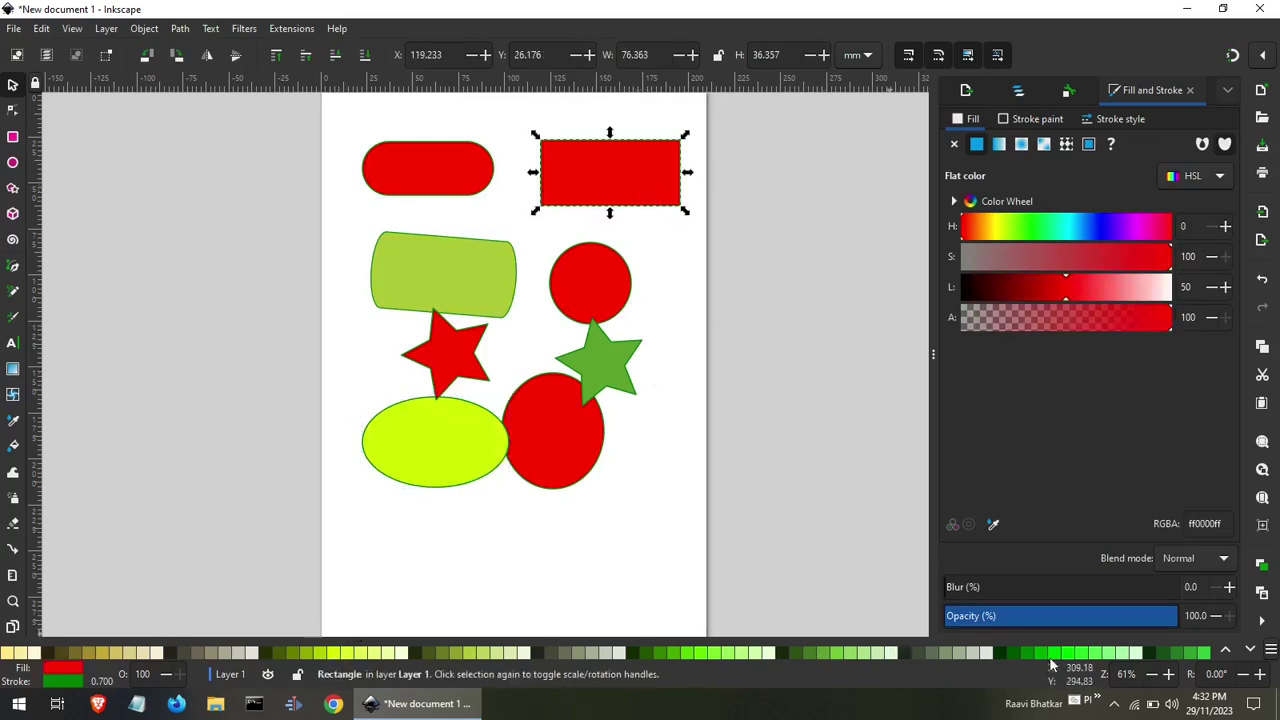
left_click(1249, 652)
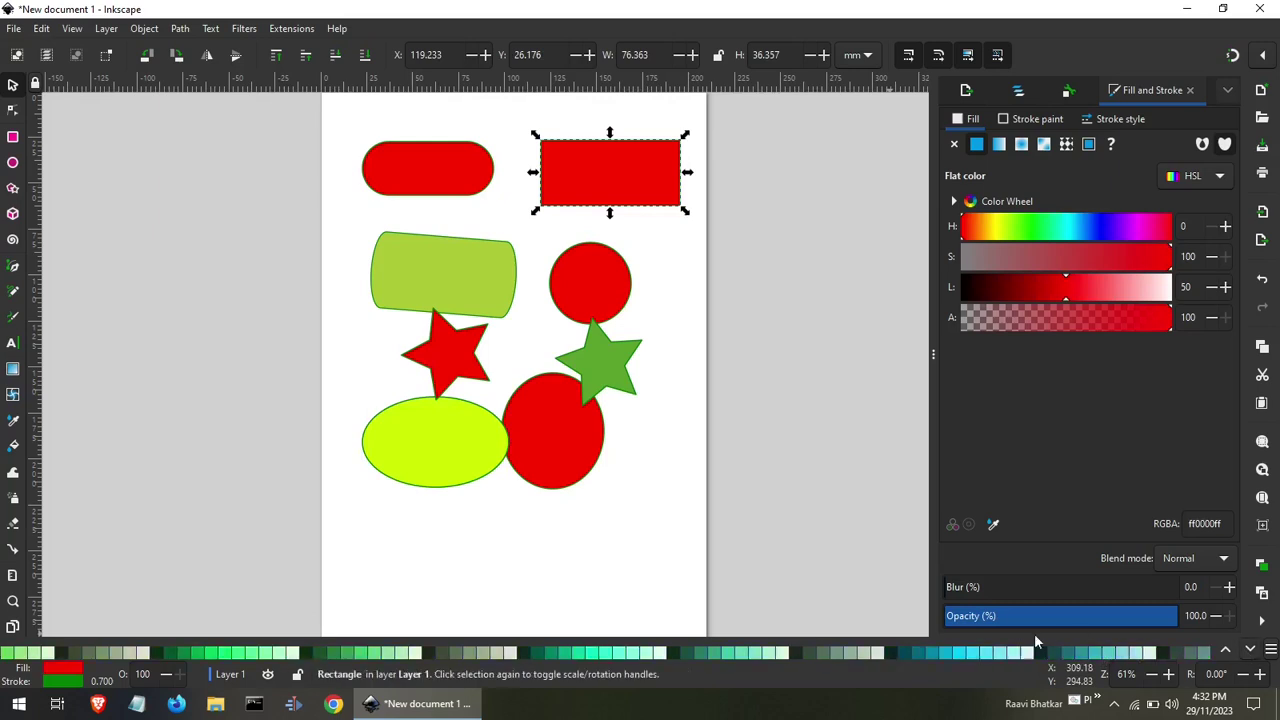
left_click(968, 653)
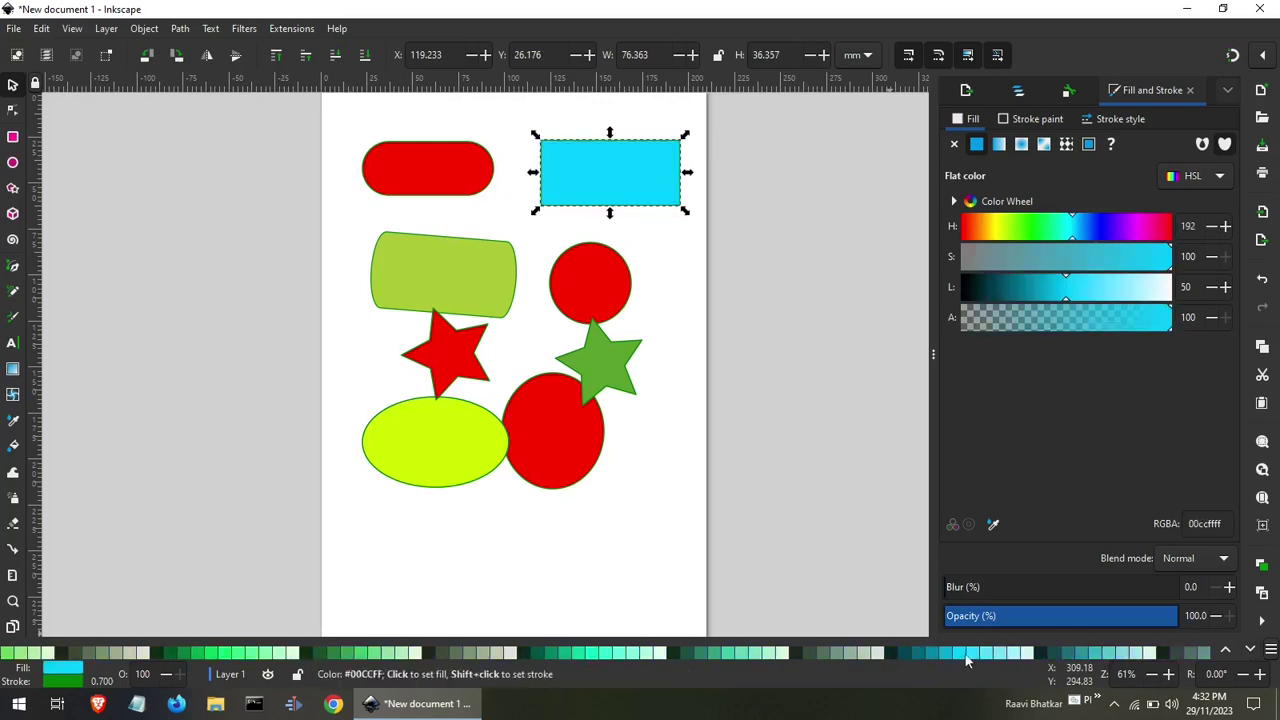
left_click(738, 470)
Make the circle blue with slightly reduced saturation using the Fill sliders.
left_click(593, 282)
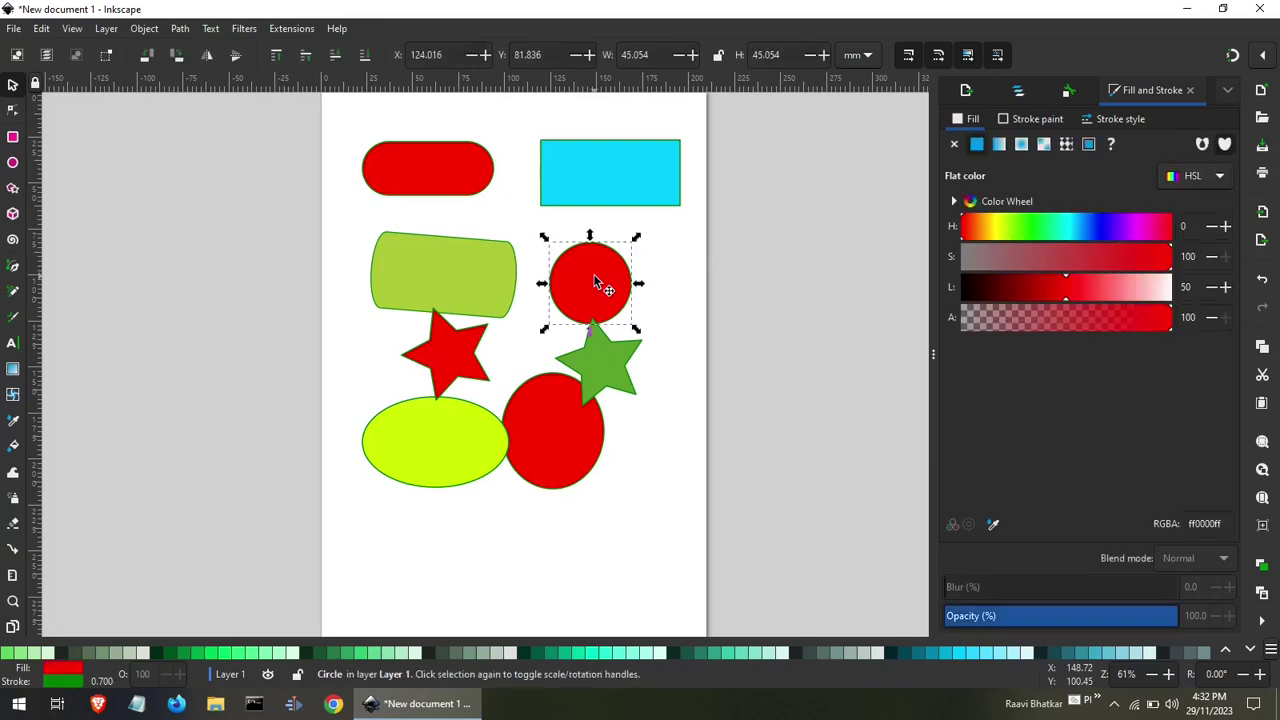
left_click(1051, 233)
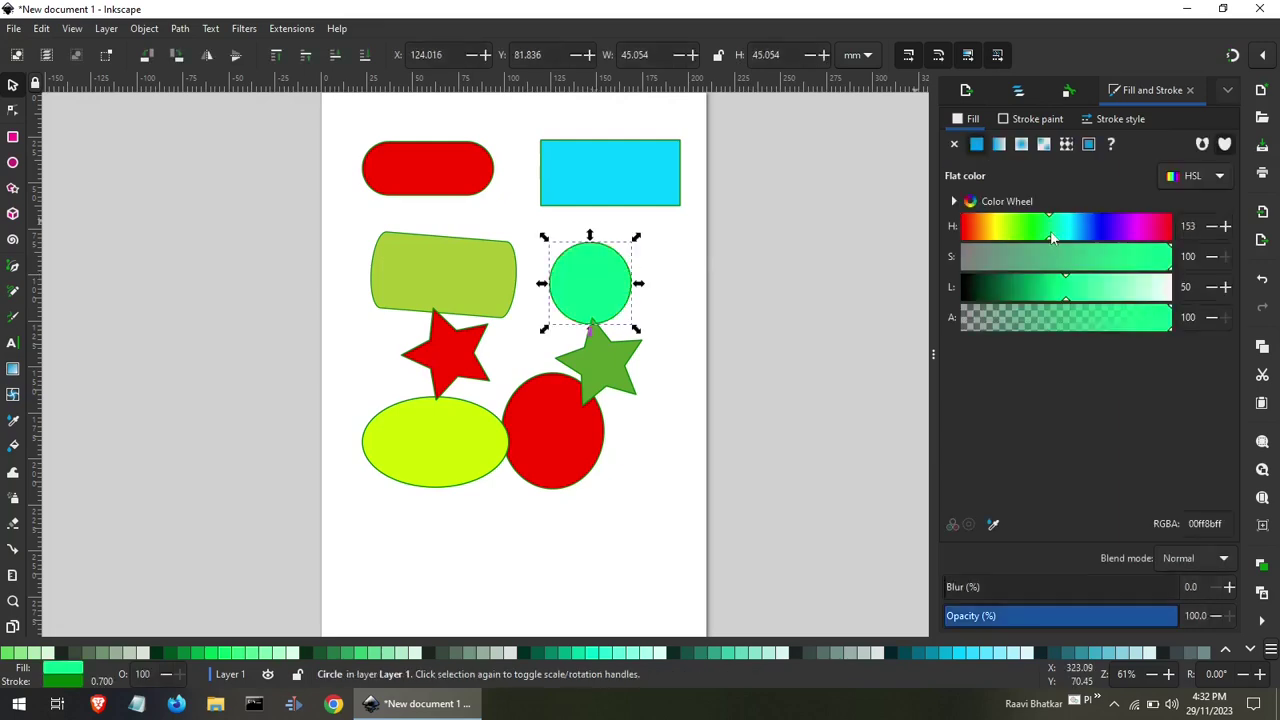
left_click_drag(1010, 236, 987, 233)
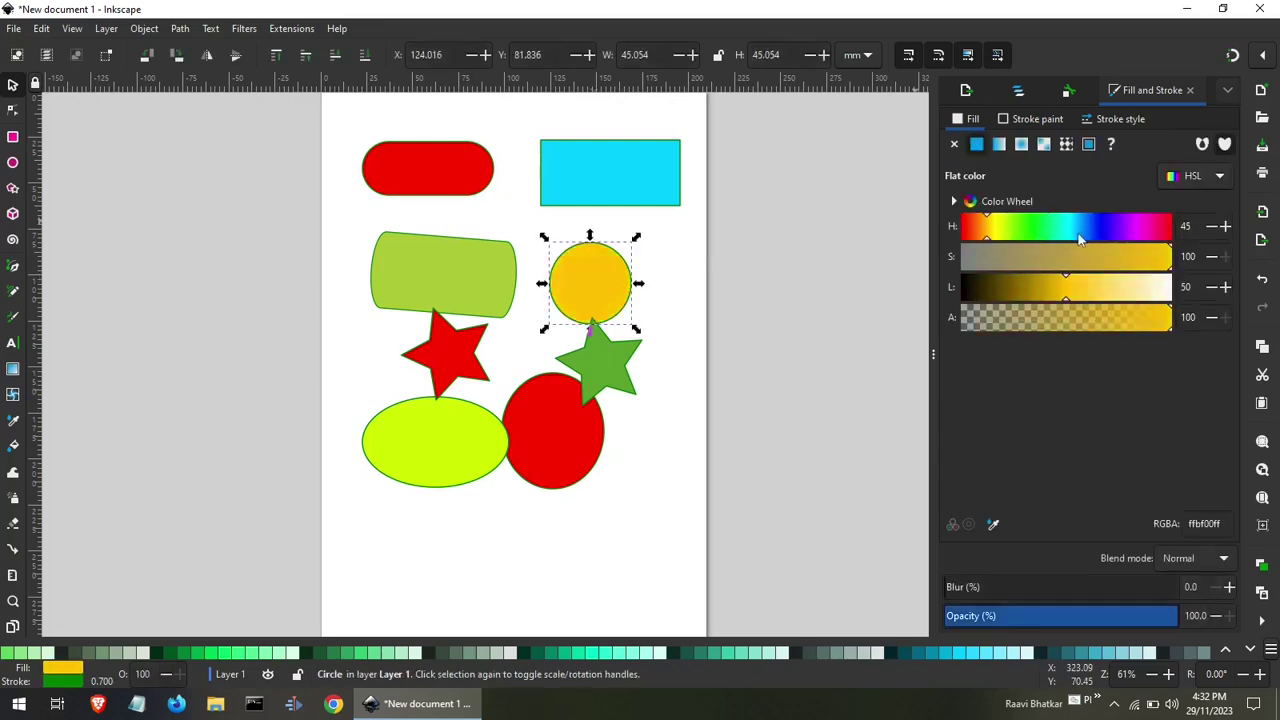
left_click(1080, 235)
left_click(1164, 260)
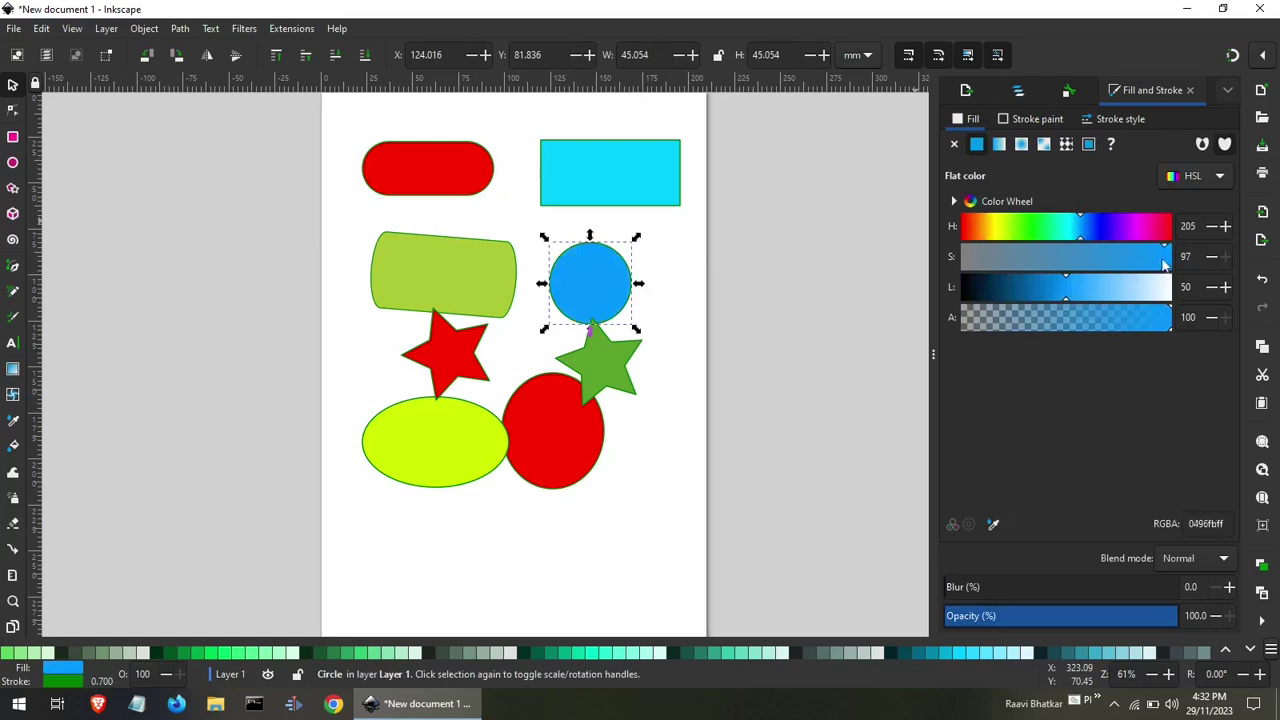
mouse_move(1164, 260)
left_mouse_down()
mouse_move(1052, 262)
mouse_move(1188, 262)
mouse_move(1002, 262)
mouse_move(1152, 262)
left_mouse_up()
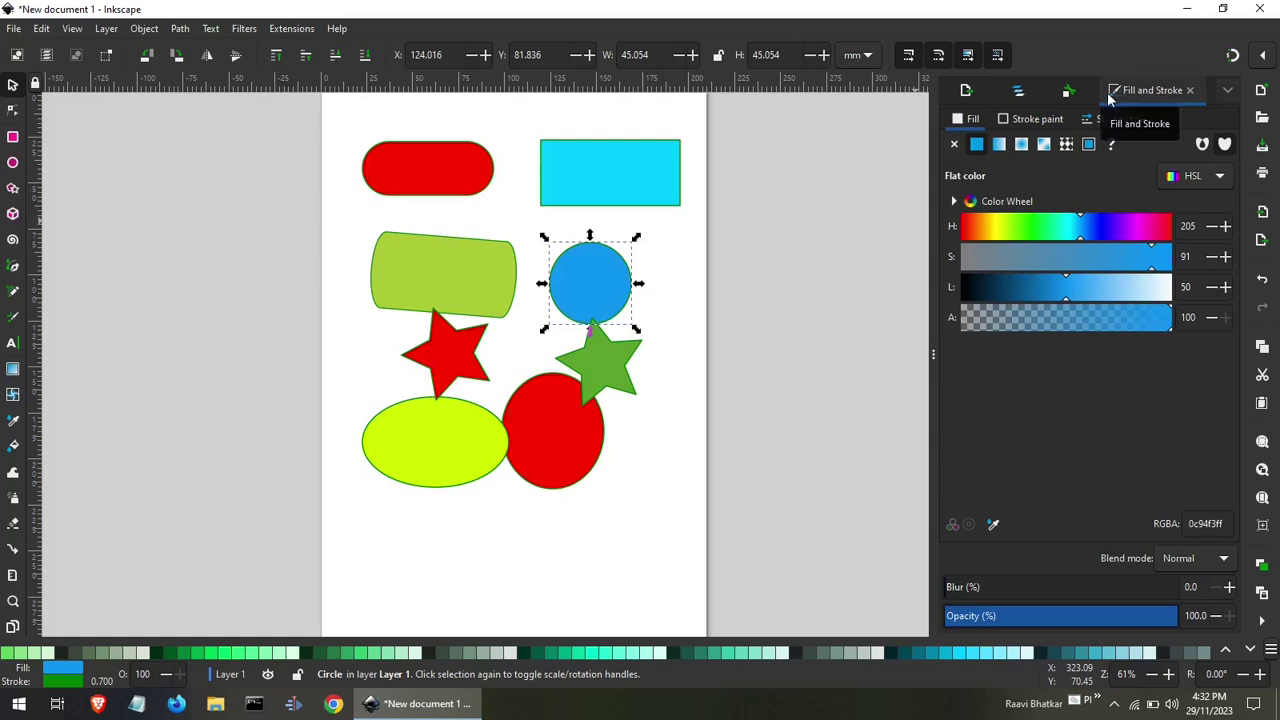
left_click(1067, 91)
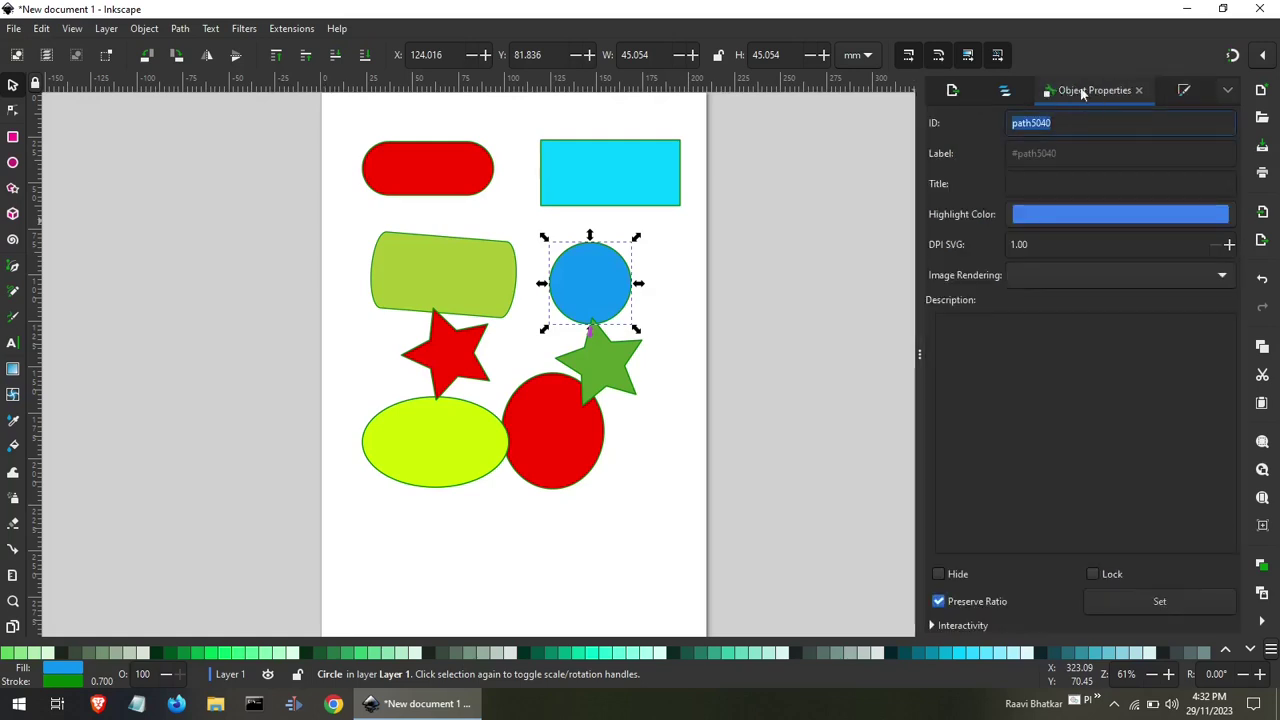
left_click(1008, 91)
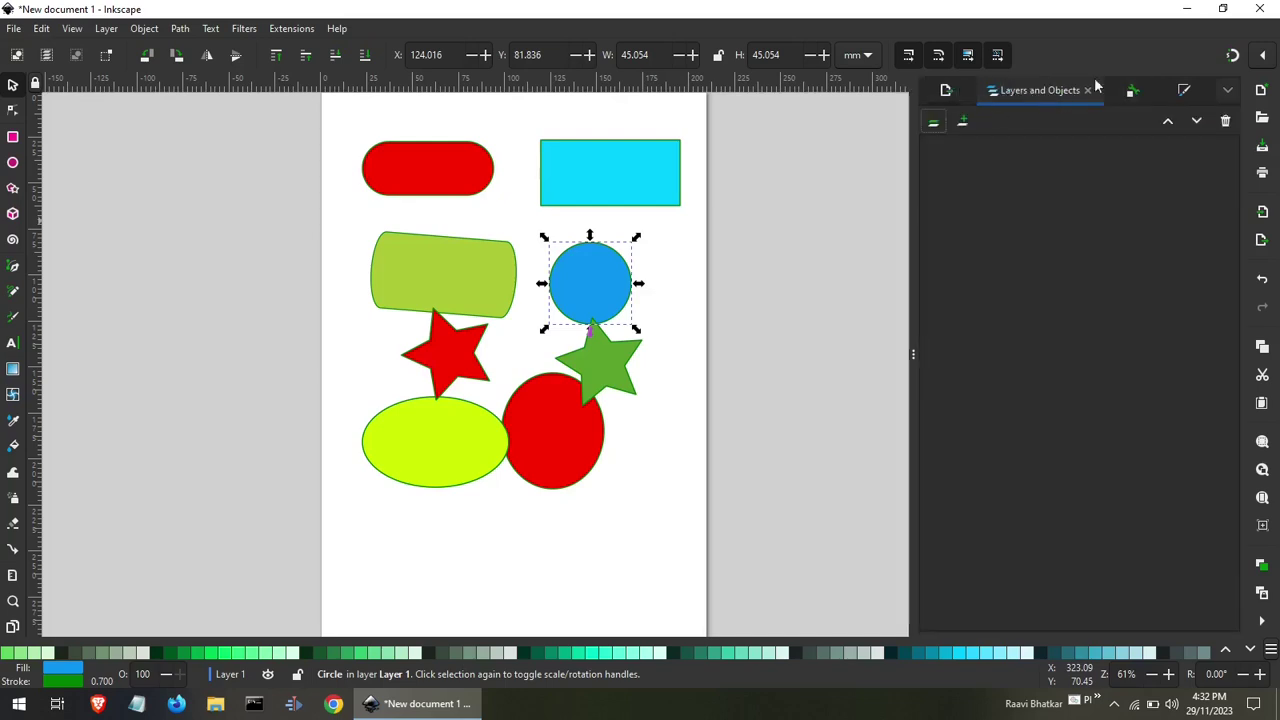
left_click(1185, 91)
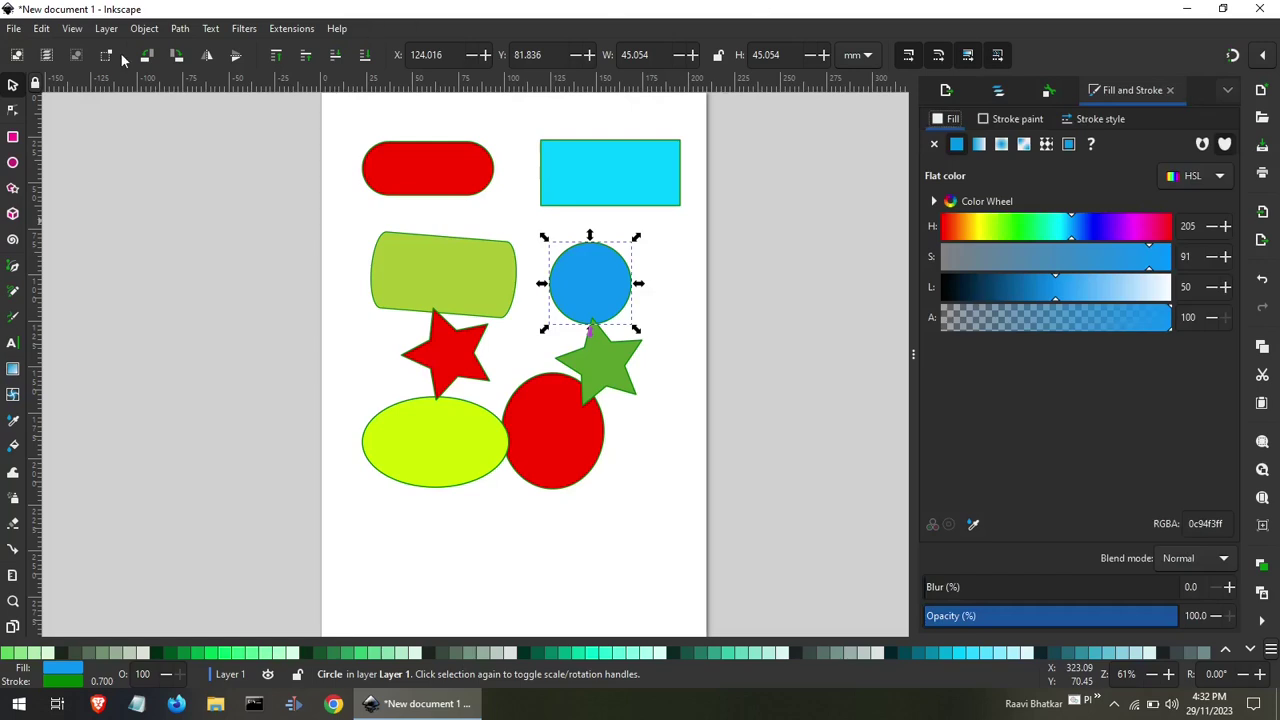
left_click(78, 31)
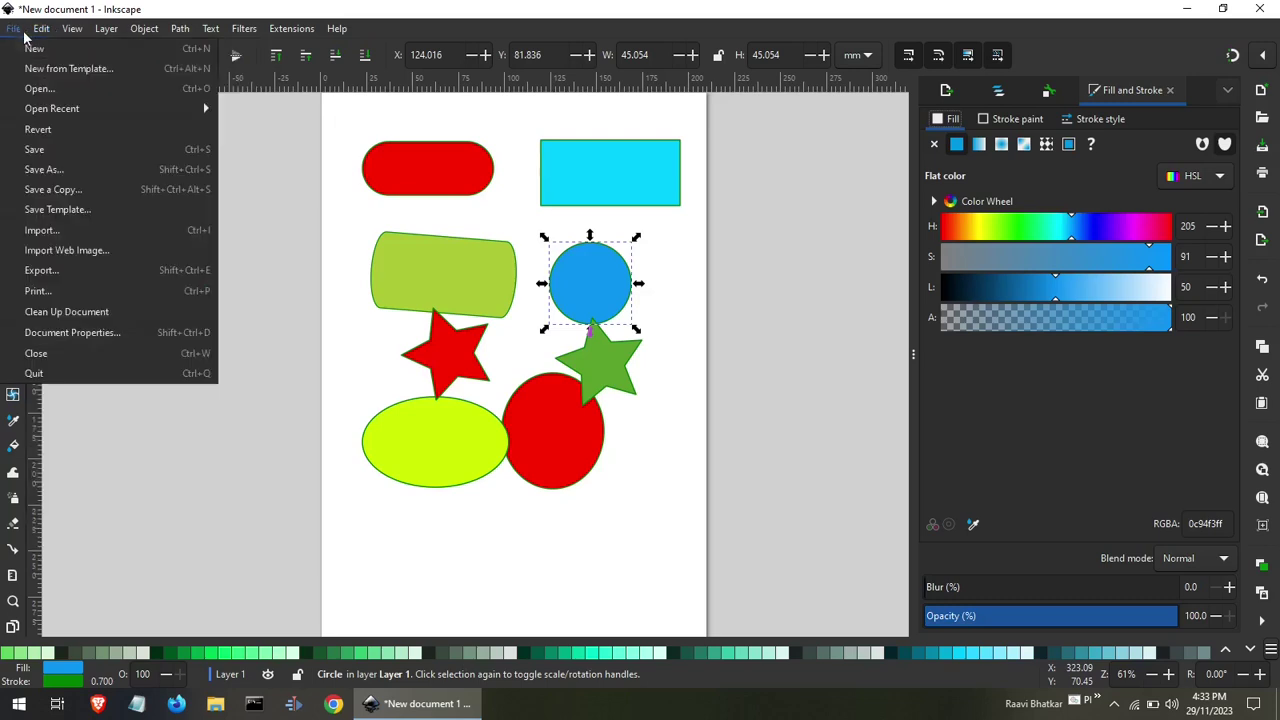
left_click(12, 32)
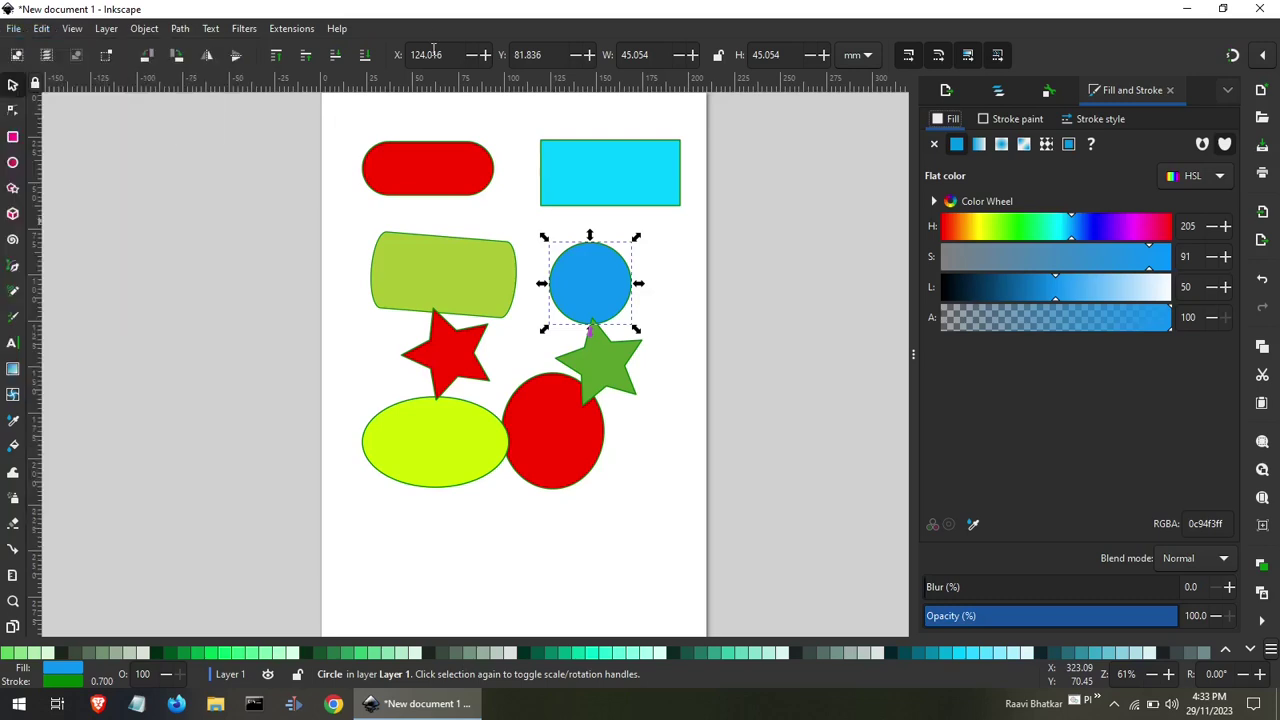
left_click(341, 30)
left_click(345, 31)
left_click(292, 32)
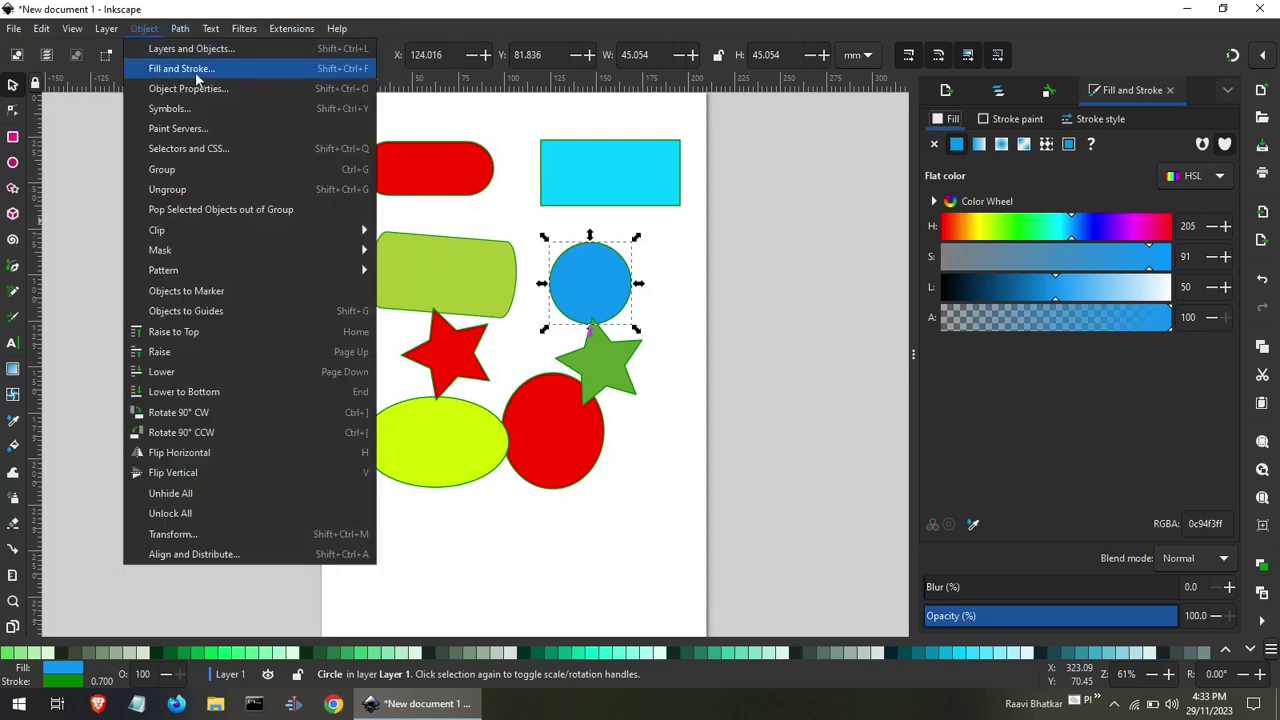
left_click(190, 69)
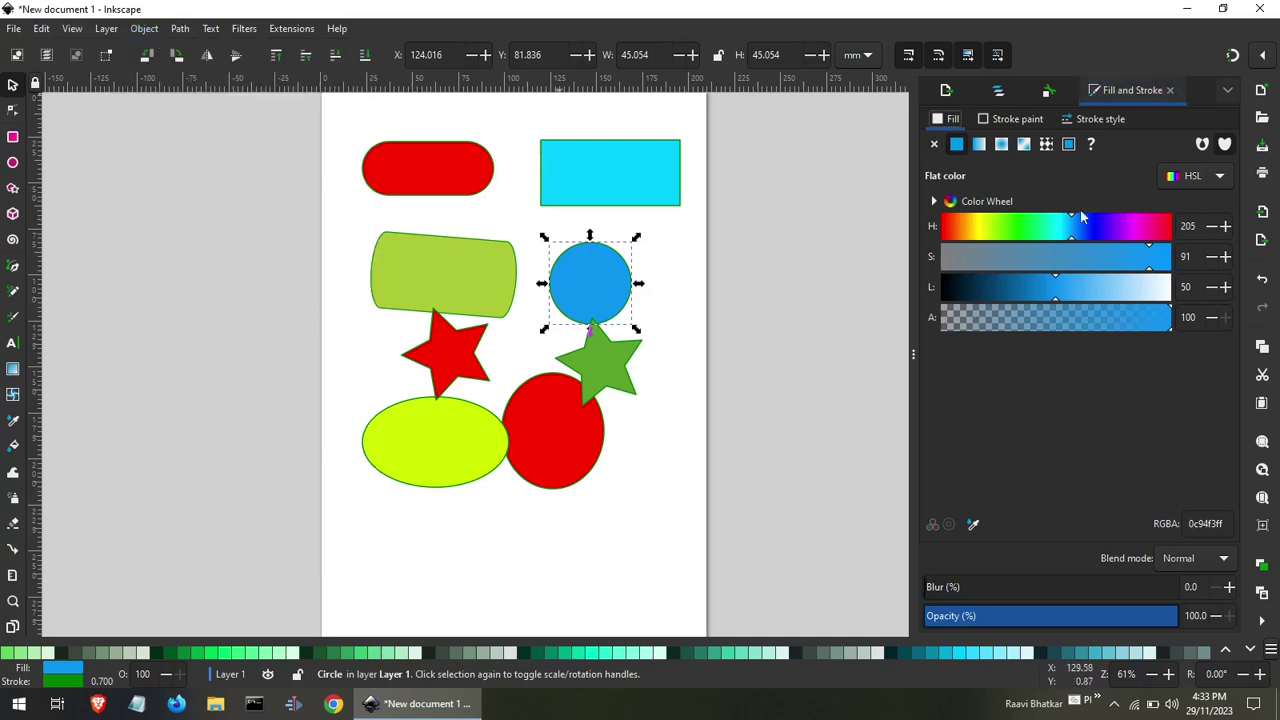
left_click(1170, 91)
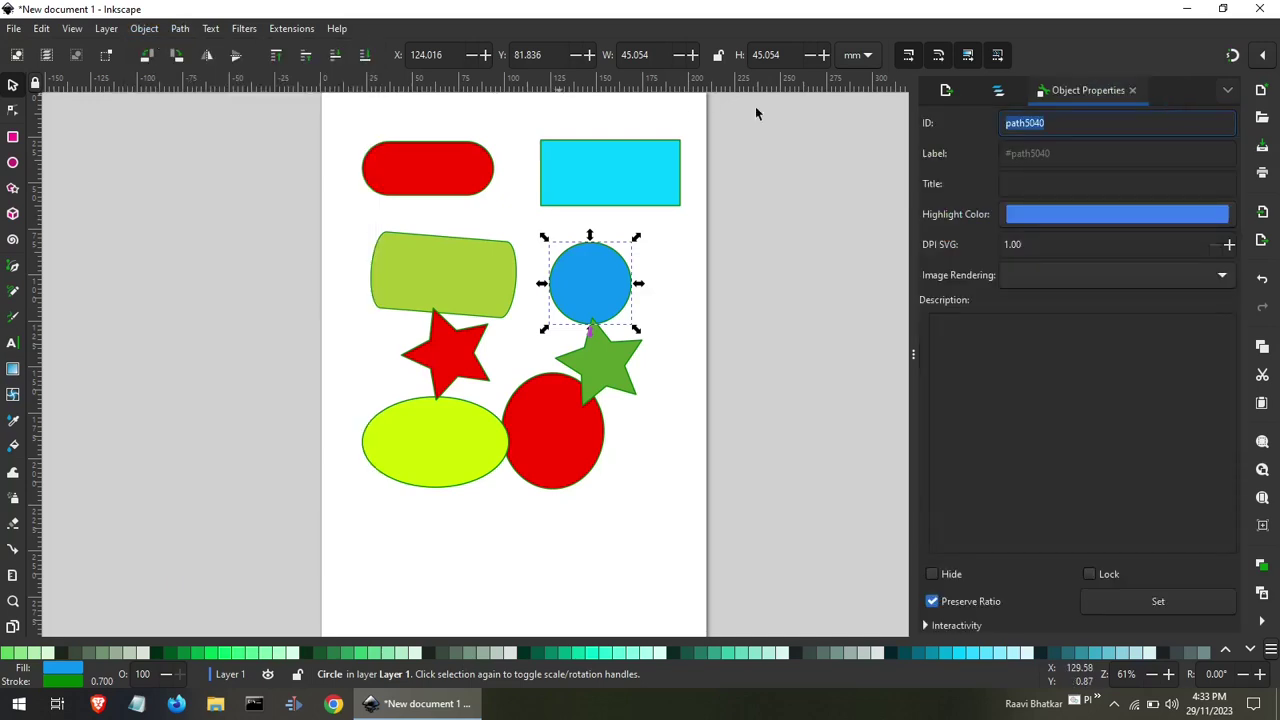
left_click(145, 30)
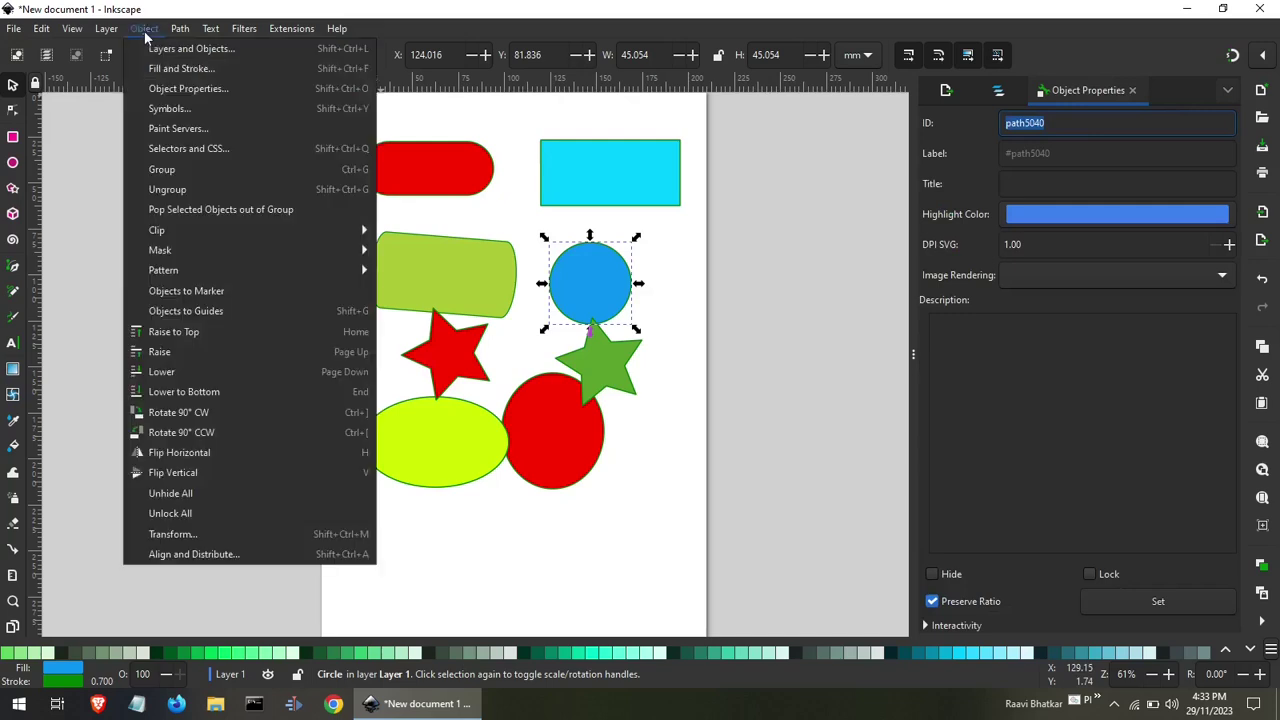
left_click(174, 69)
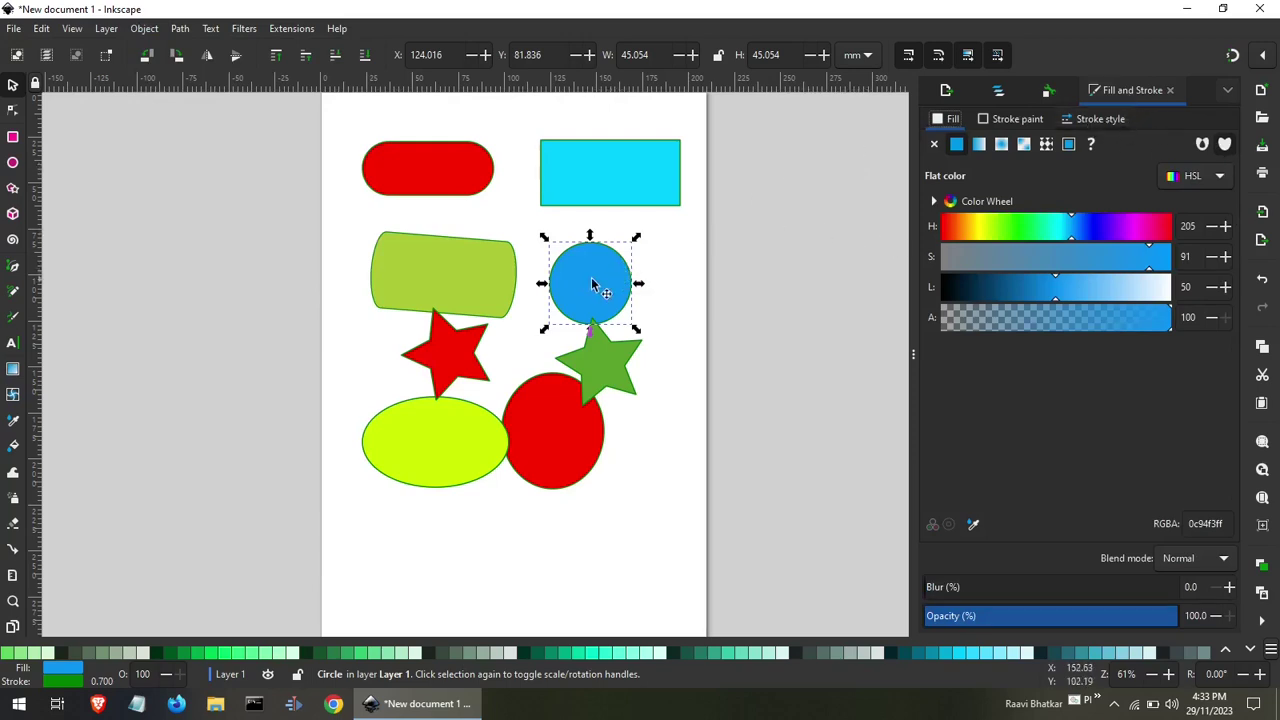
Set the circle's outline colour to vivid magenta with the Stroke paint sliders.
scroll(608, 271, "up", 3, "ctrl")
scroll(605, 270, "up", 2, "ctrl")
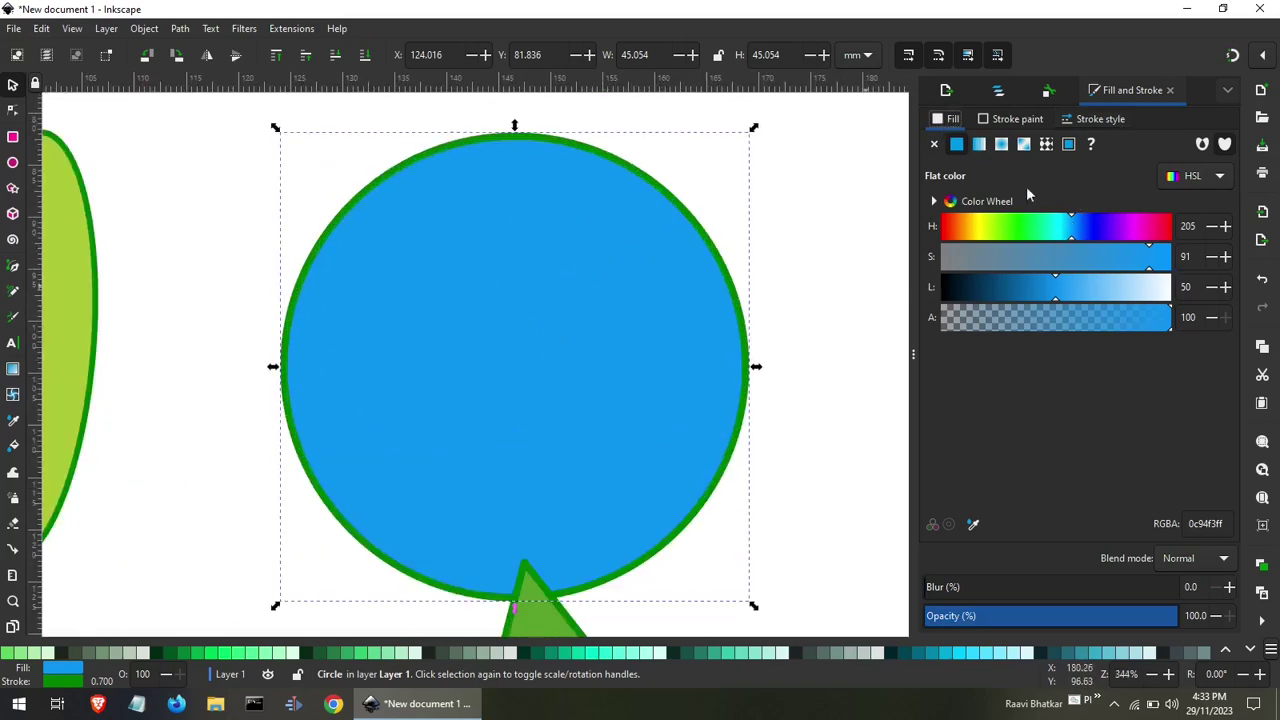
left_click_drag(1025, 232, 1083, 240)
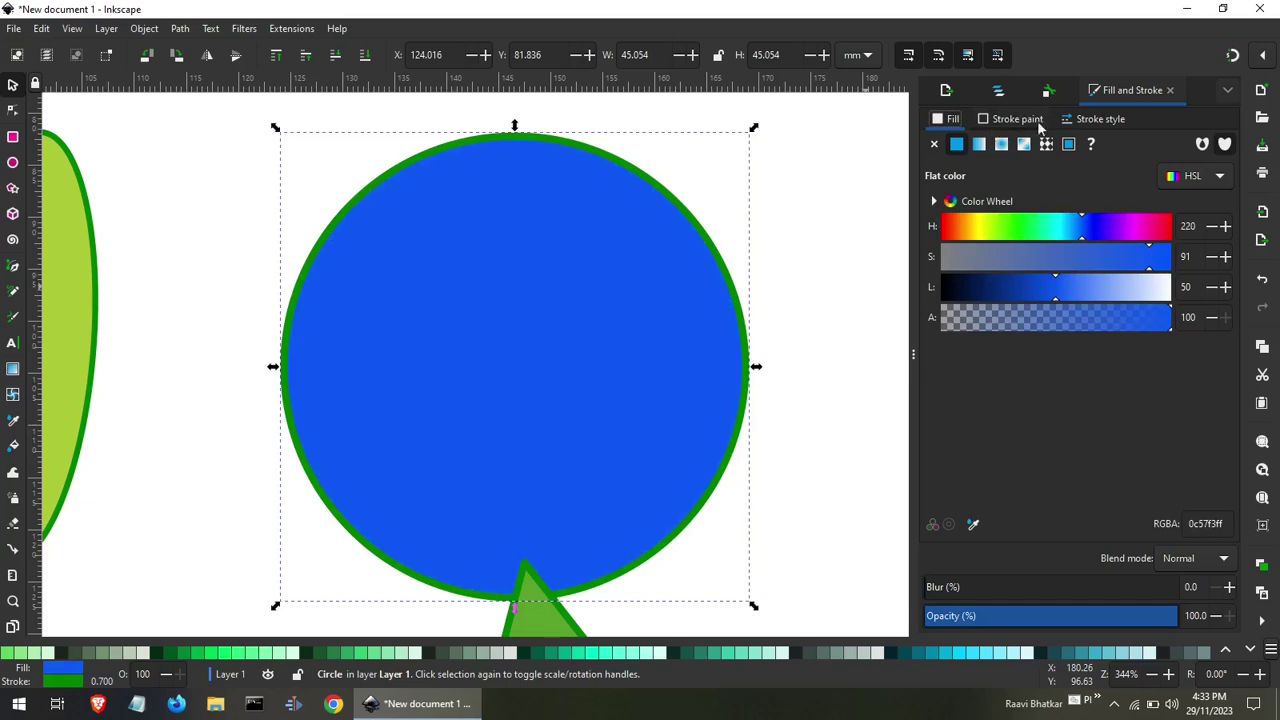
left_click(1024, 121)
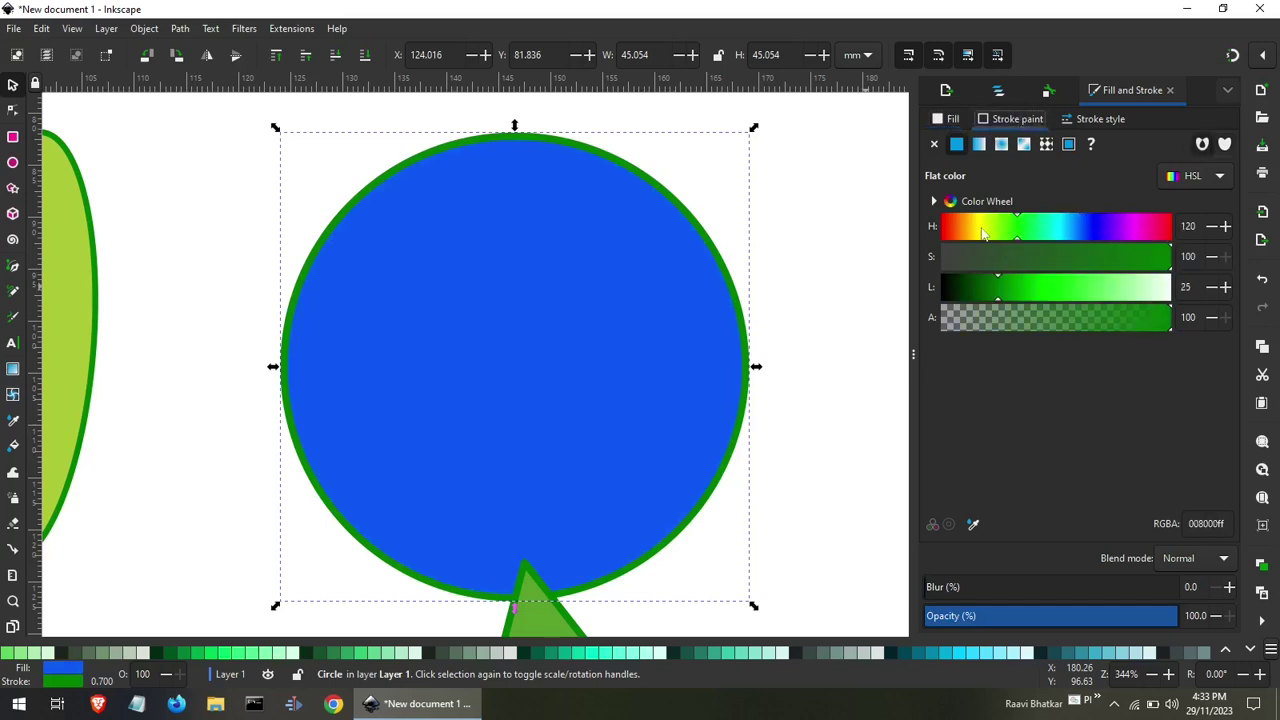
left_click_drag(1017, 229, 955, 229)
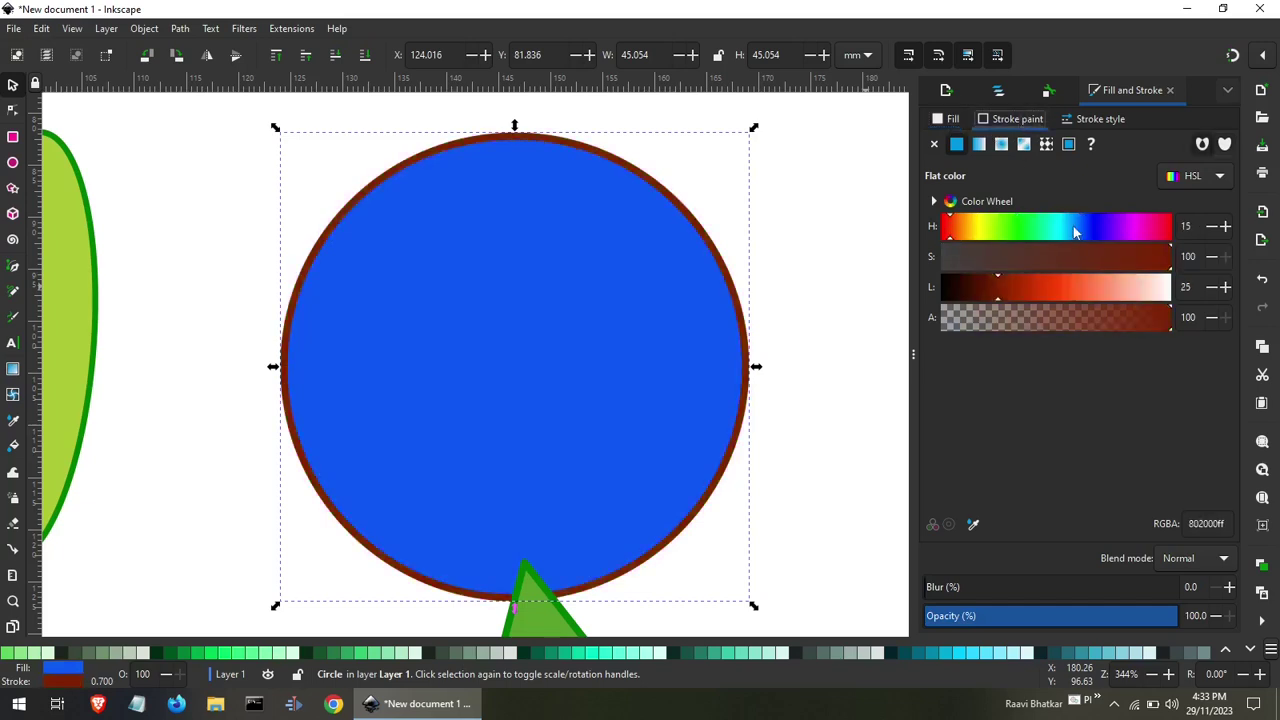
left_click_drag(1075, 232, 1140, 229)
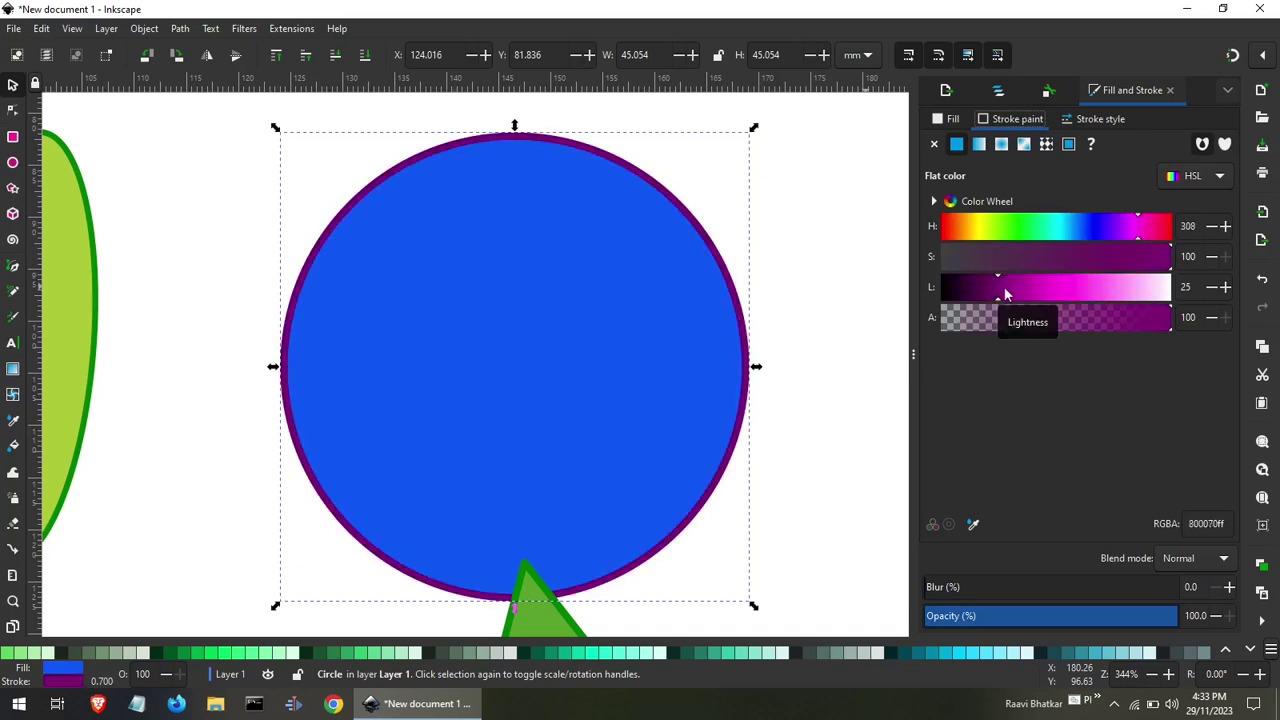
mouse_move(1006, 293)
left_mouse_down()
mouse_move(1031, 290)
mouse_move(994, 290)
mouse_move(1051, 288)
left_mouse_up()
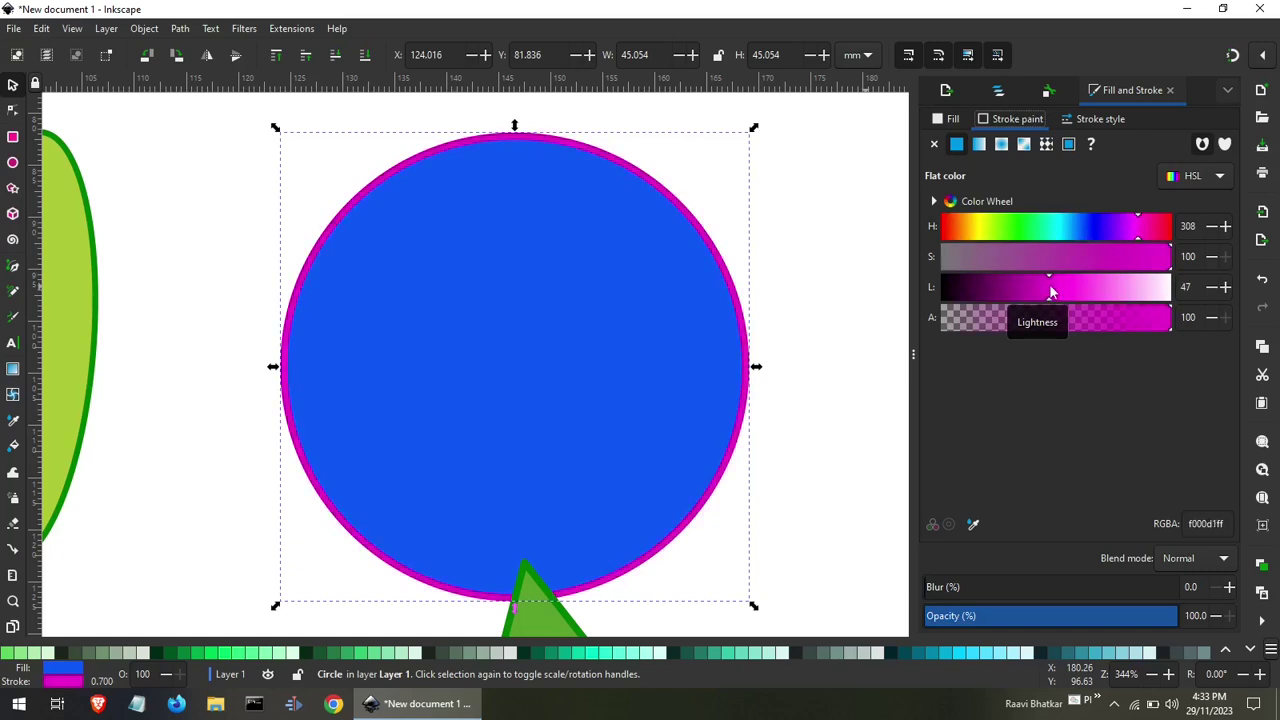
Raise the magenta outline's stroke width to 3.100 mm.
left_click(1092, 124)
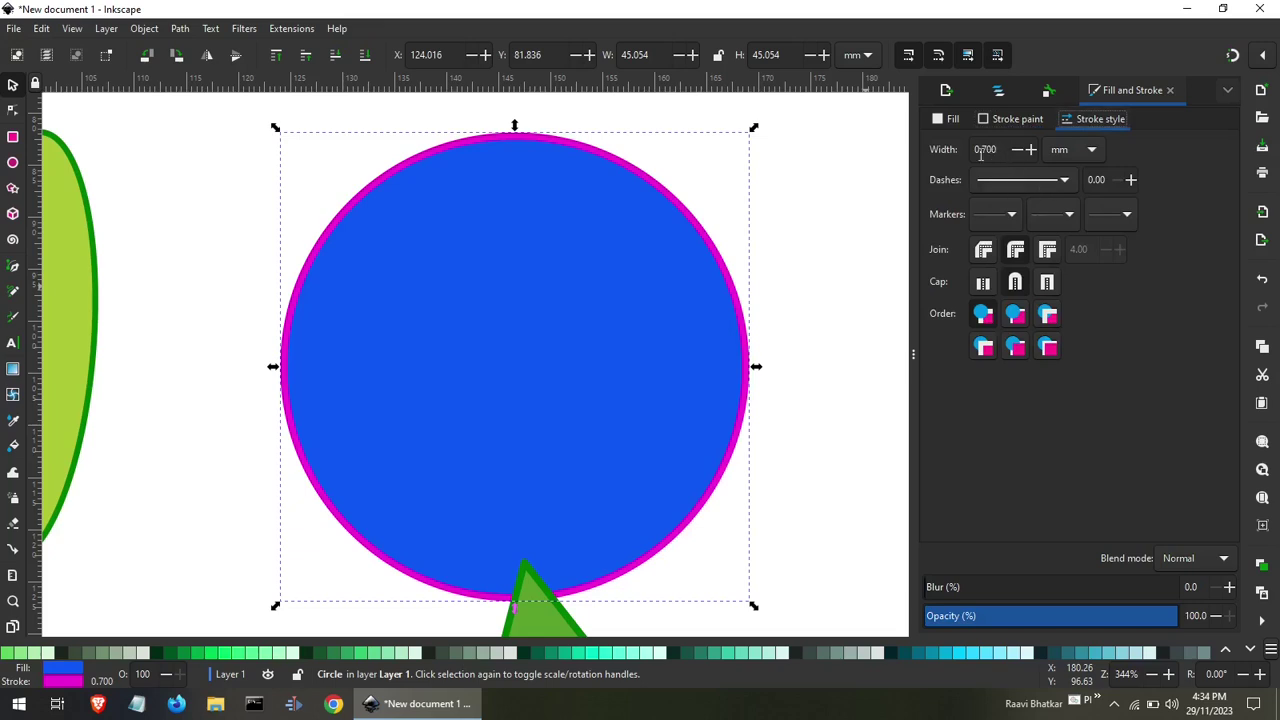
left_click(1031, 149)
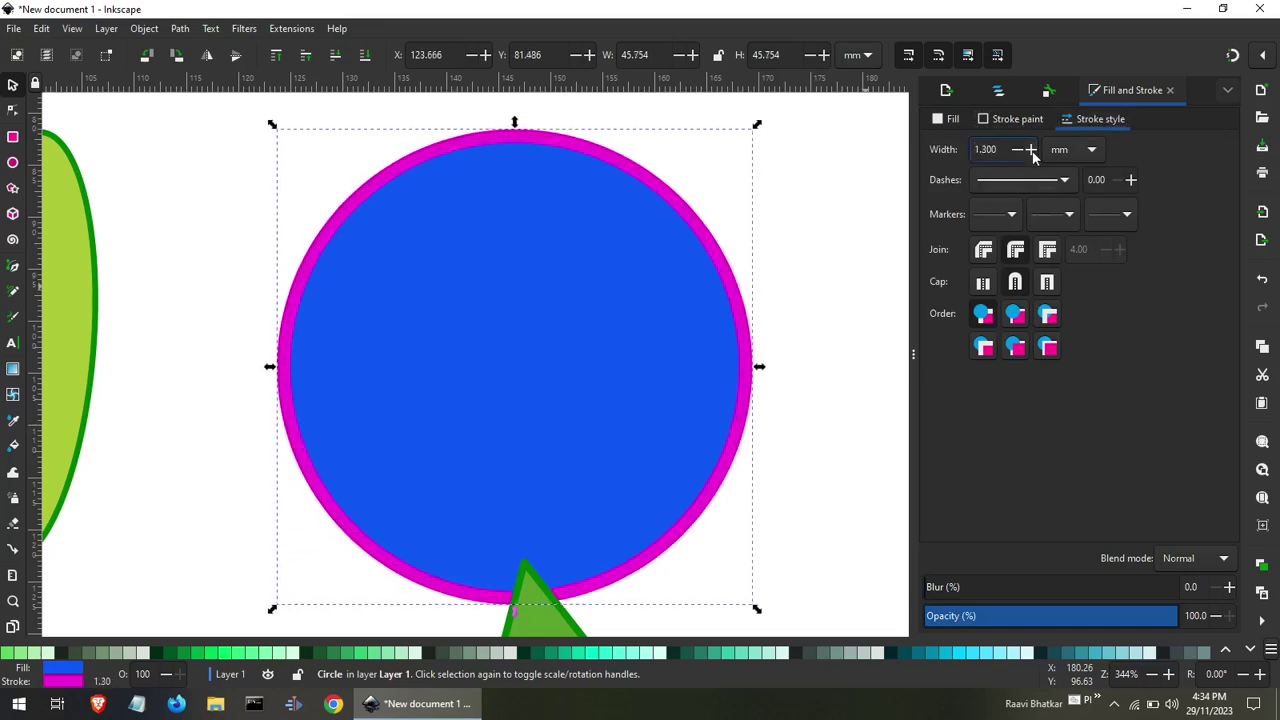
left_click(1031, 149)
left_click(1031, 149)
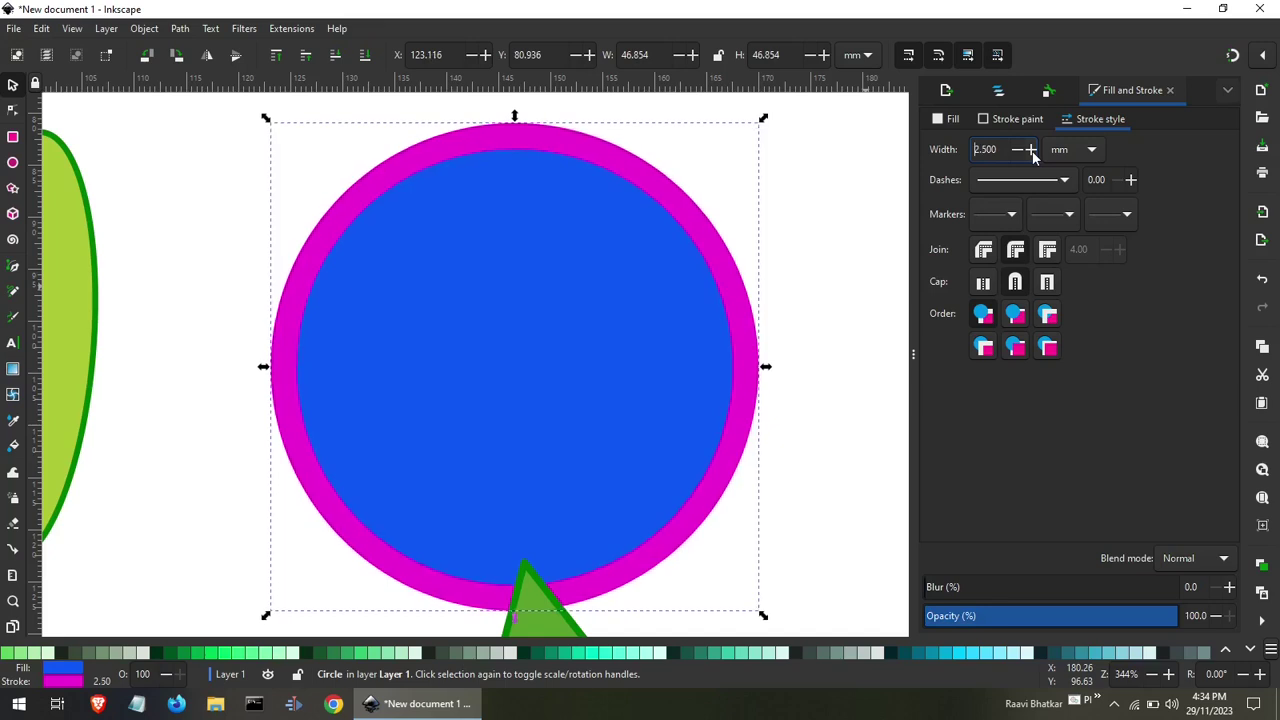
left_click(1031, 149)
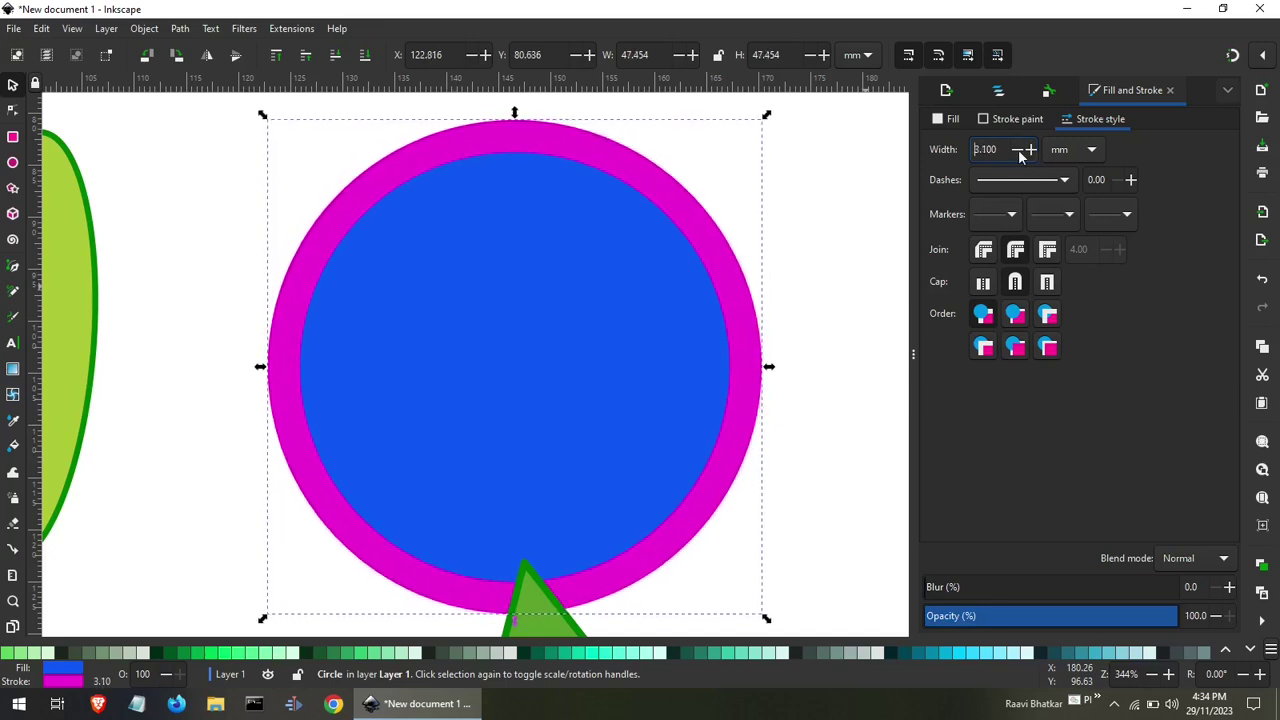
Thin the outline to 1.700 mm and apply the 1 2 dash pattern.
left_click(1018, 149)
left_click(1018, 149)
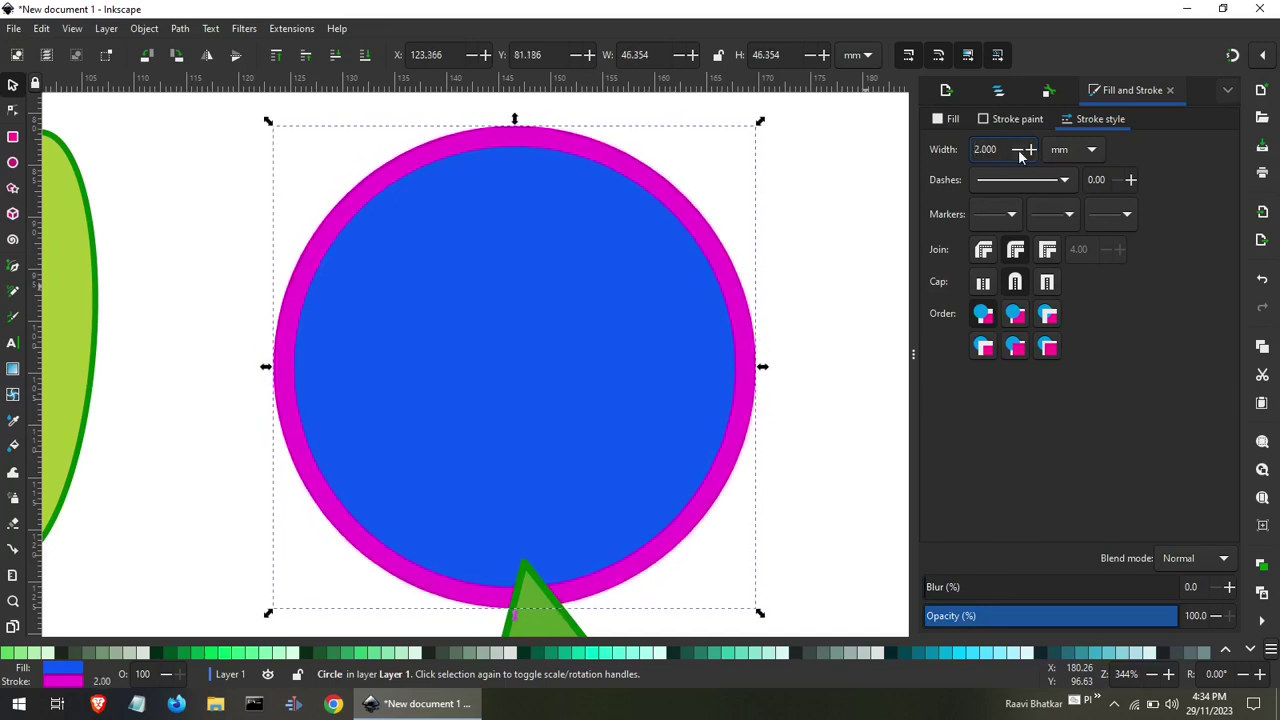
left_click(1018, 149)
left_click(1018, 149)
left_click(1018, 149)
left_click(1050, 180)
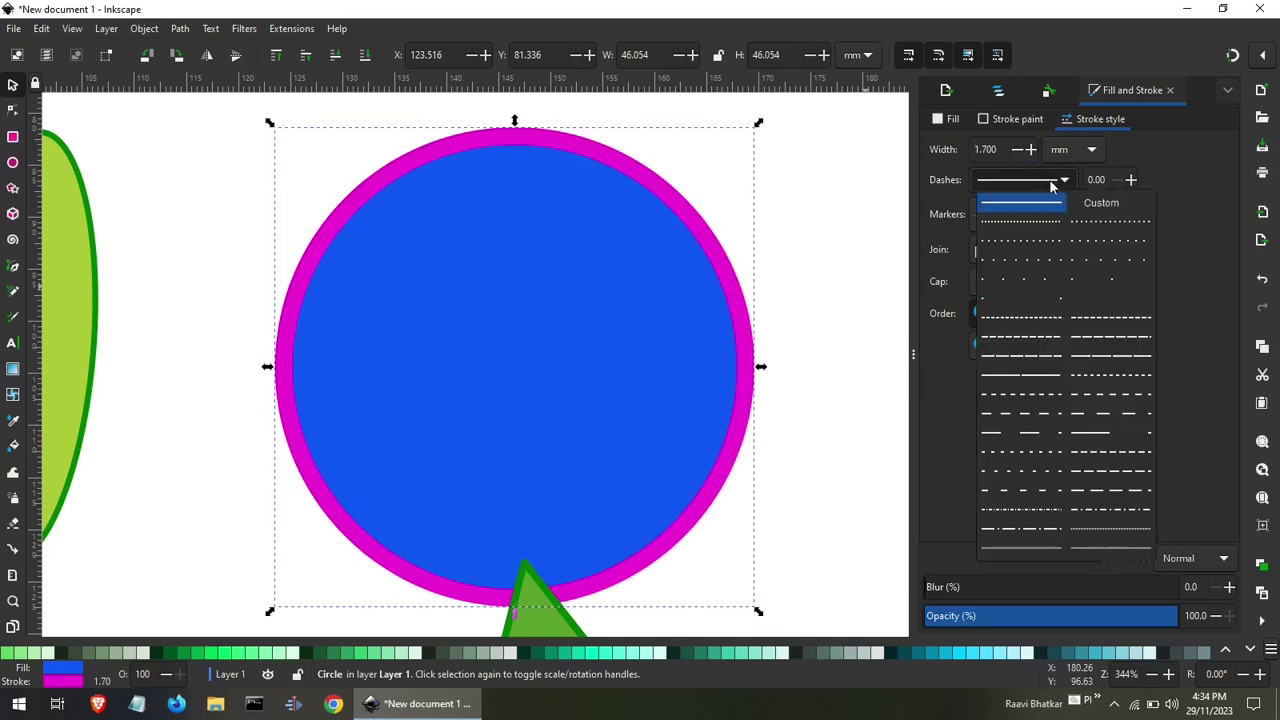
left_click(1045, 219)
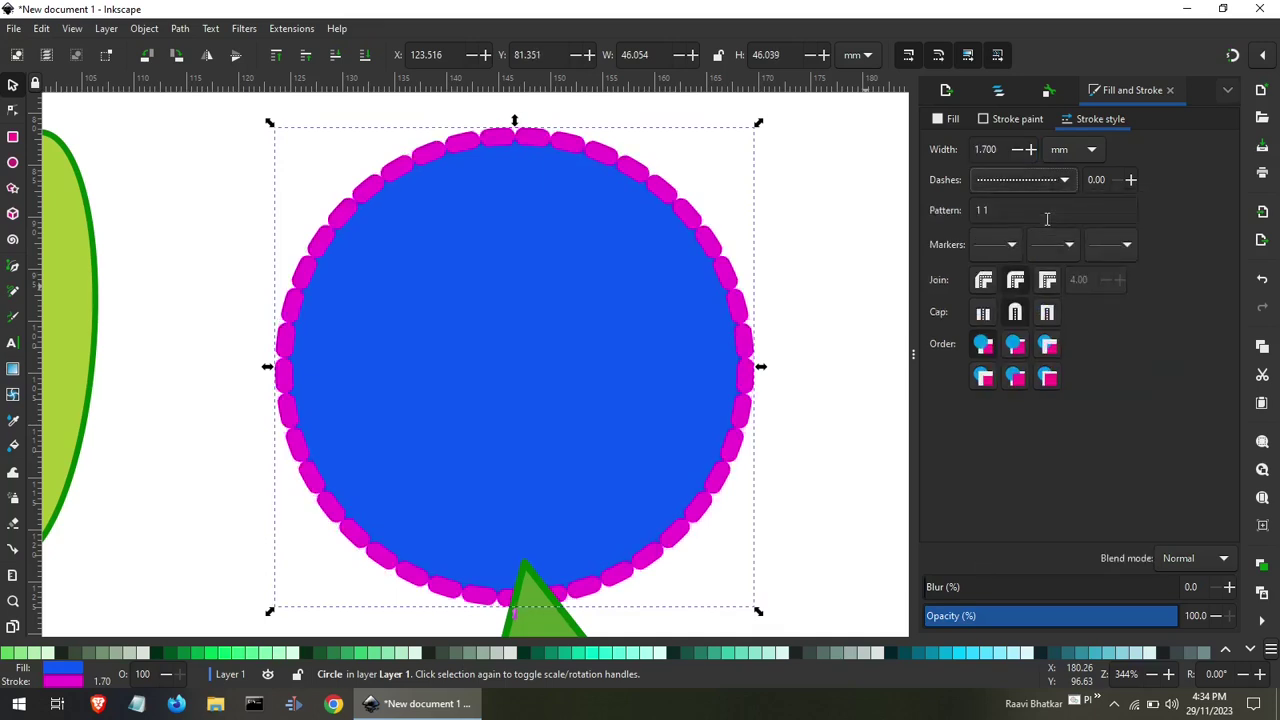
left_click(1046, 182)
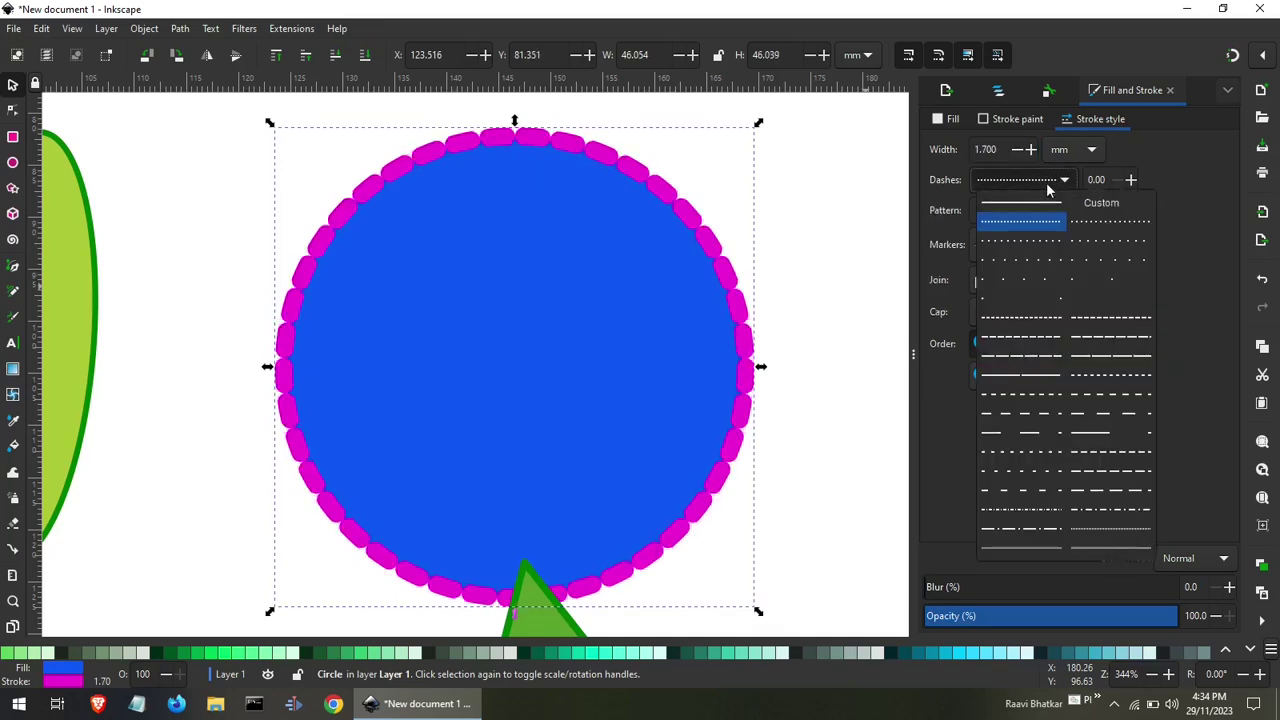
left_click(1101, 229)
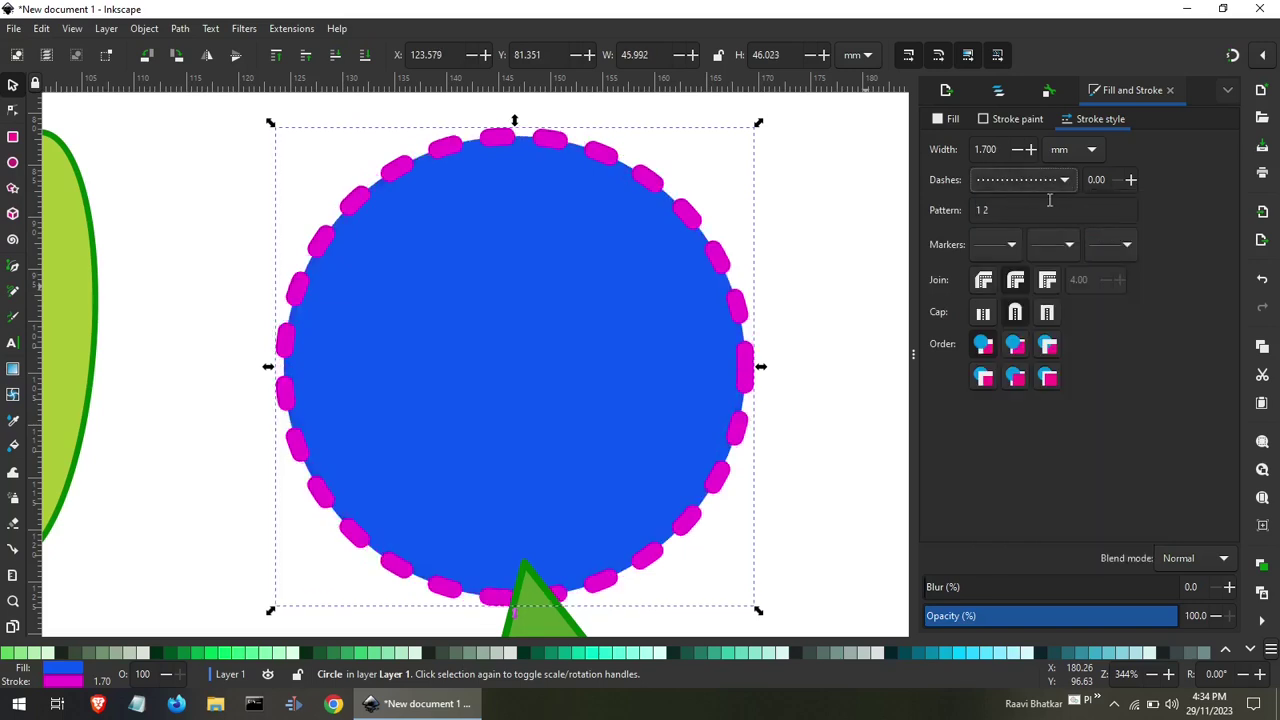
Raise the dash offset to 16.90.
left_click(1131, 181)
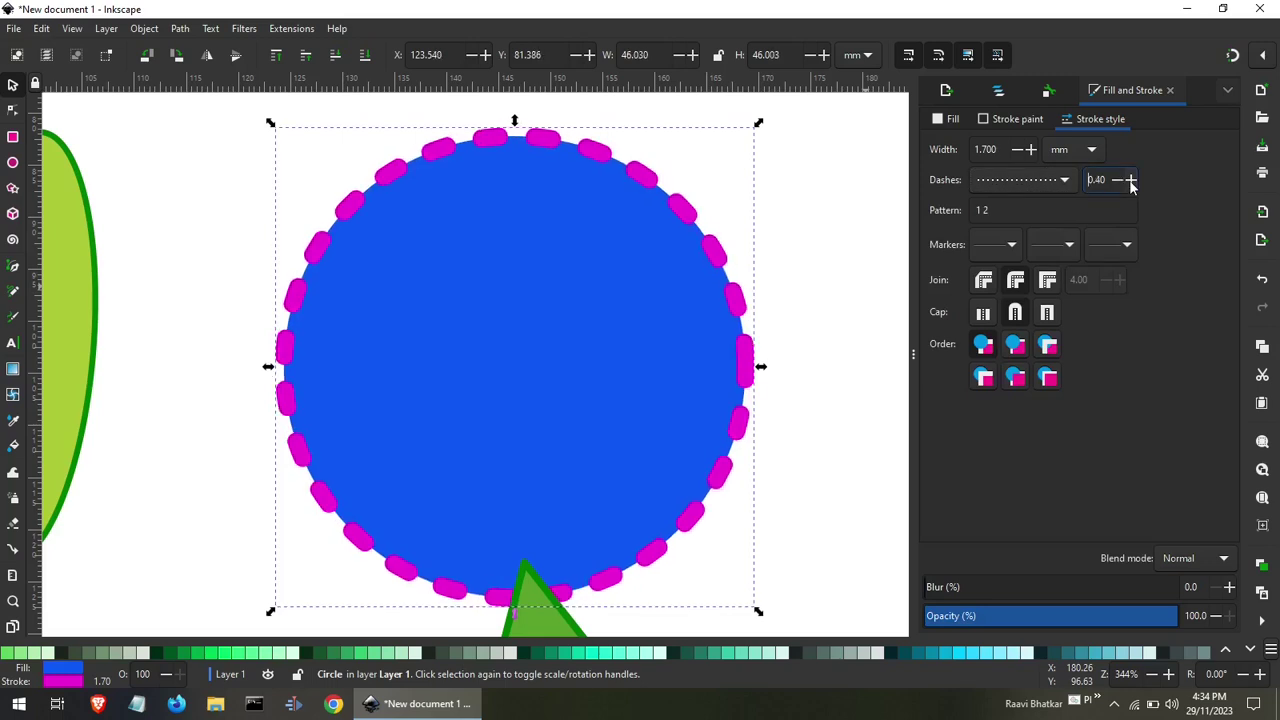
left_click(1131, 181)
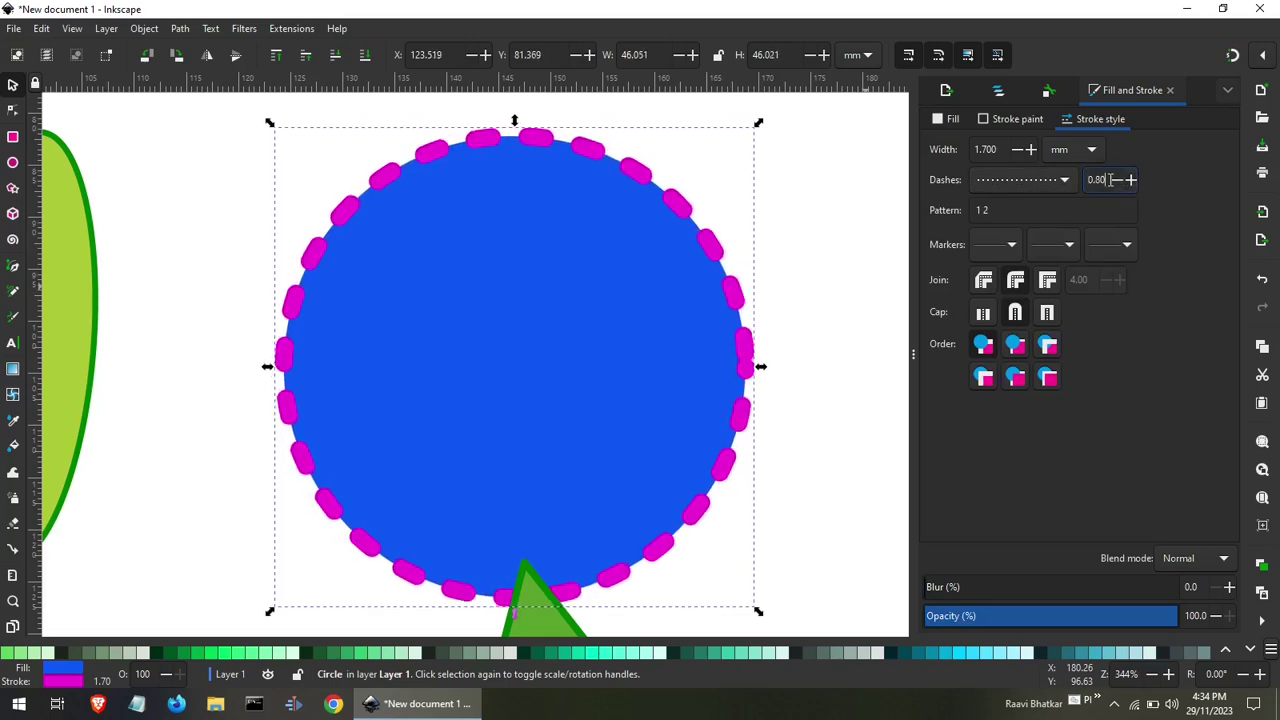
scroll(1110, 179, "down", 2)
scroll(1110, 179, "down", 2)
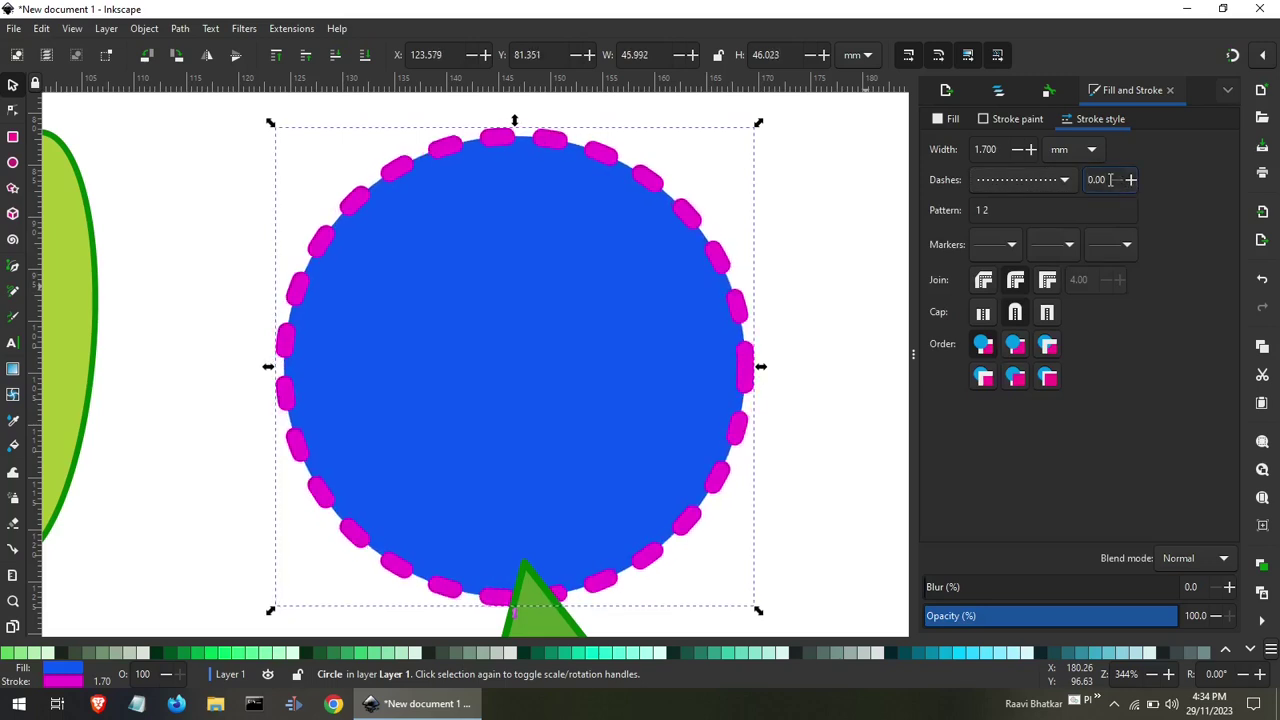
scroll(1110, 181, "up", 2)
scroll(1110, 181, "up", 2)
scroll(1110, 181, "up", 2)
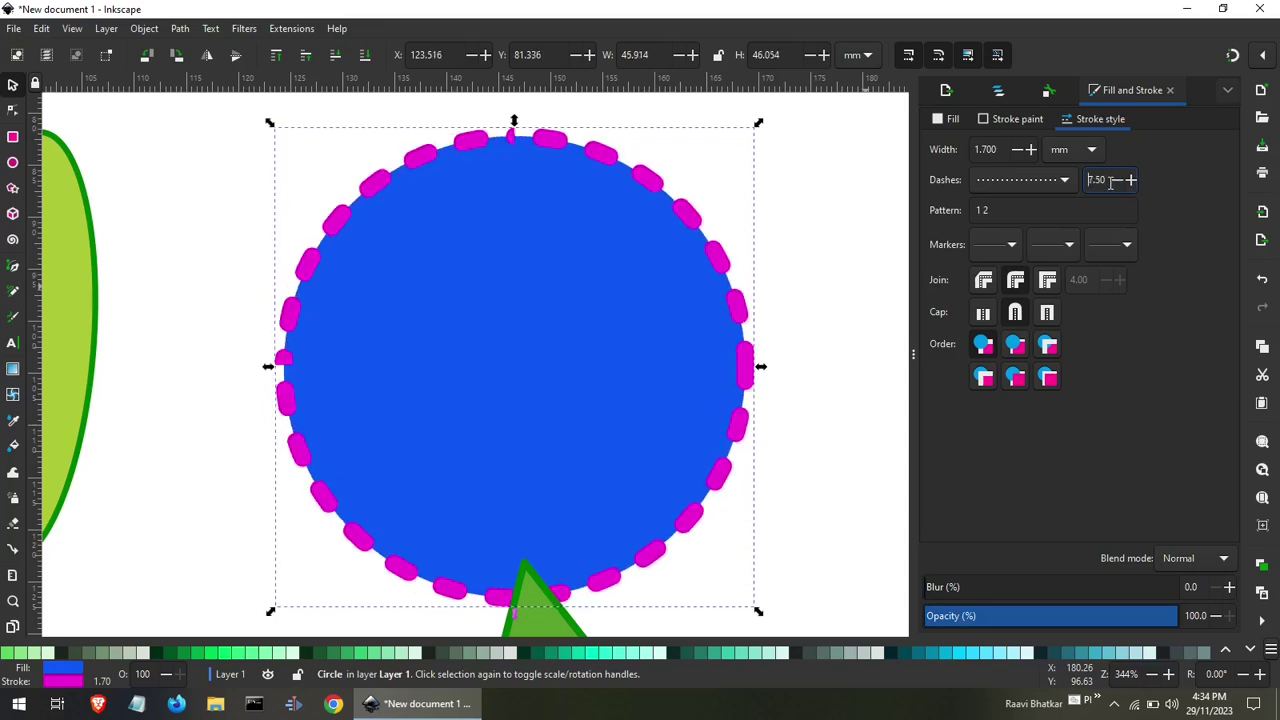
scroll(1110, 181, "up", 2)
scroll(1110, 181, "up", 2)
scroll(1110, 181, "up", 2)
scroll(1110, 181, "up", 2)
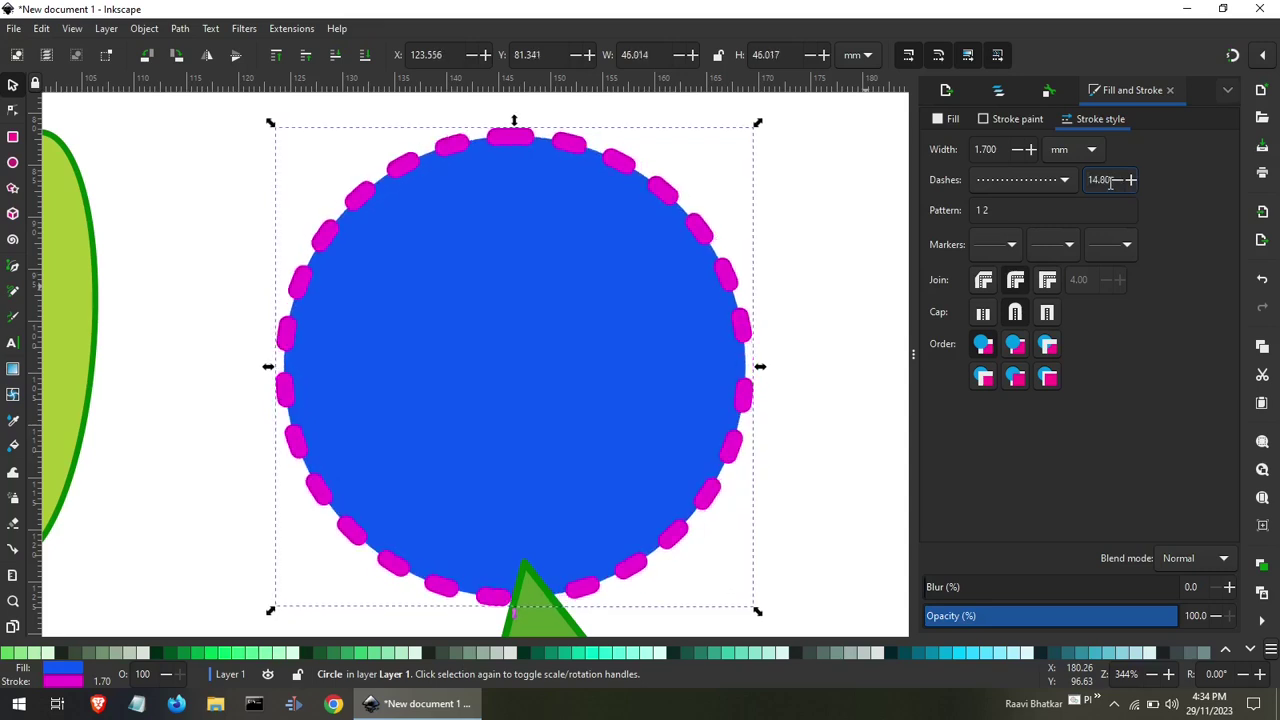
scroll(1110, 181, "up", 2)
scroll(1110, 181, "up", 2)
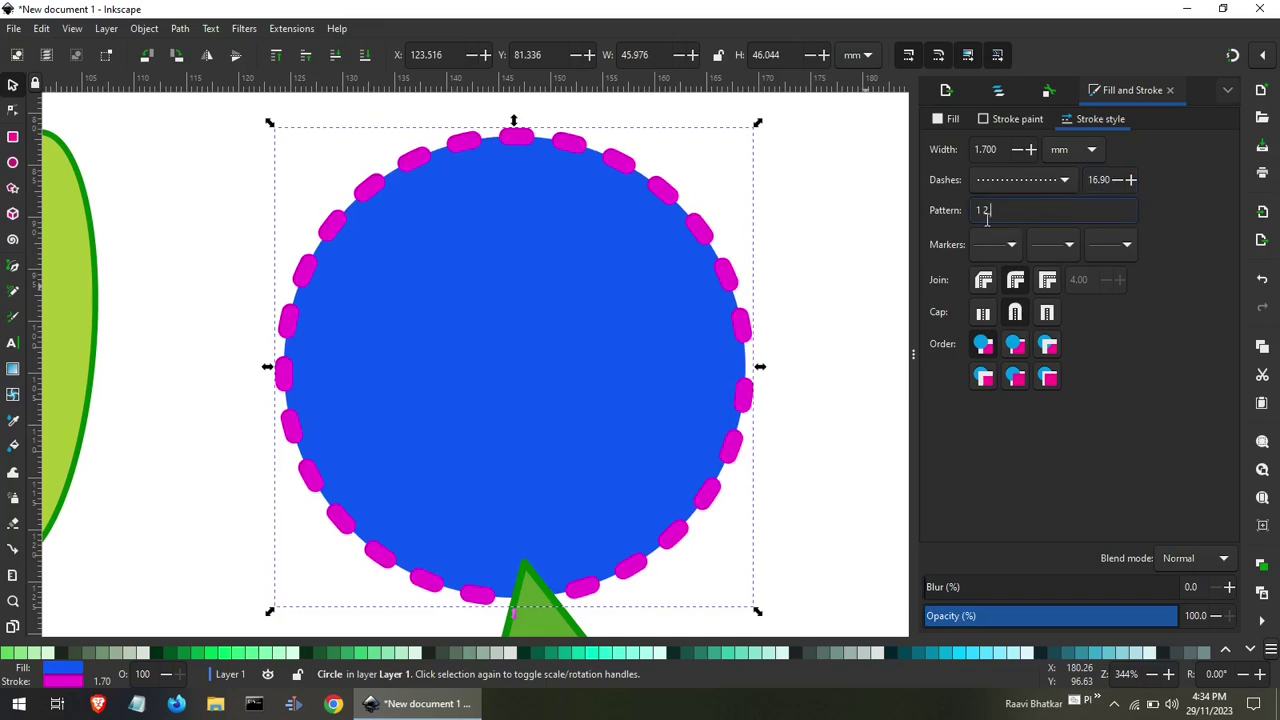
left_click(1008, 245)
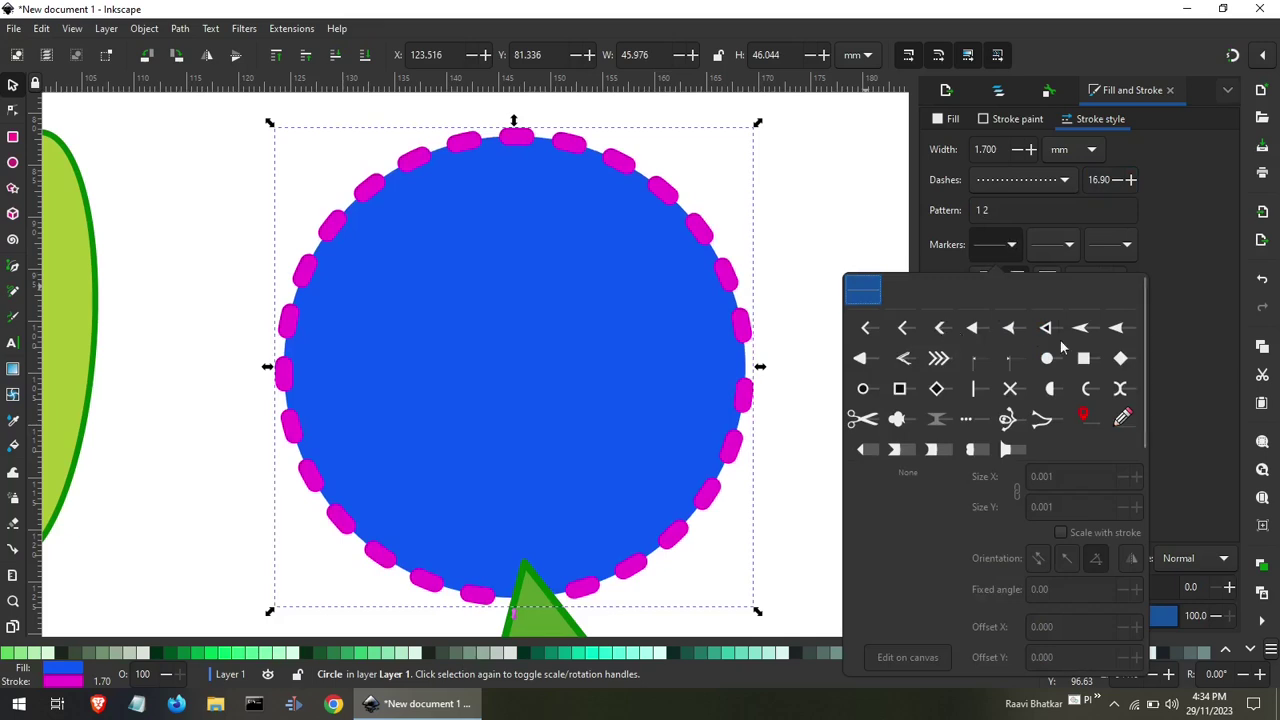
left_click(1148, 247)
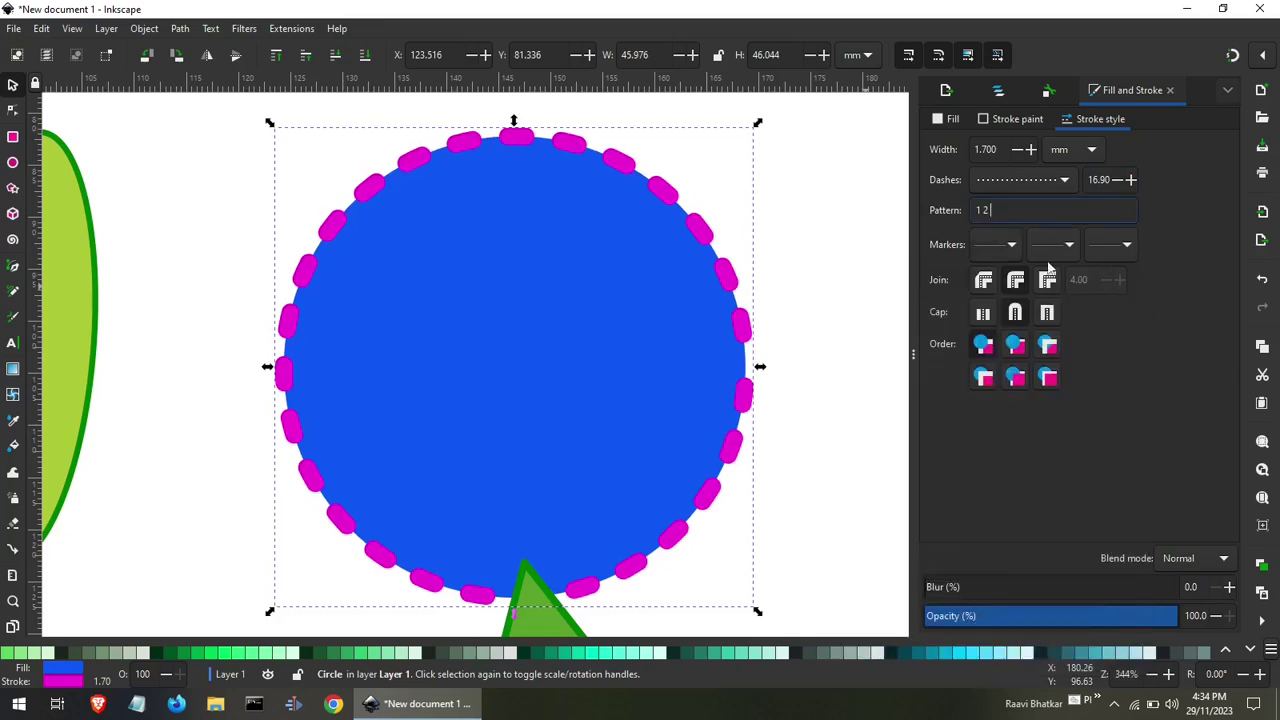
left_click(984, 314)
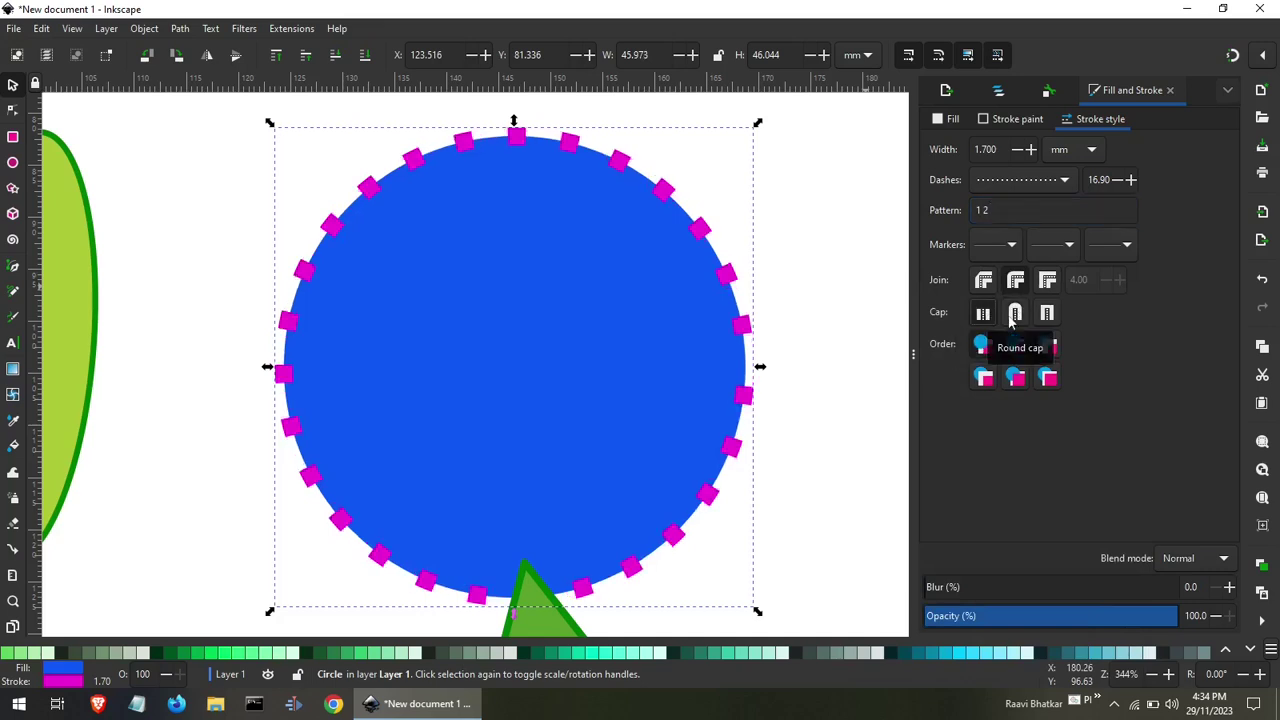
left_click(1013, 315)
left_click(1047, 314)
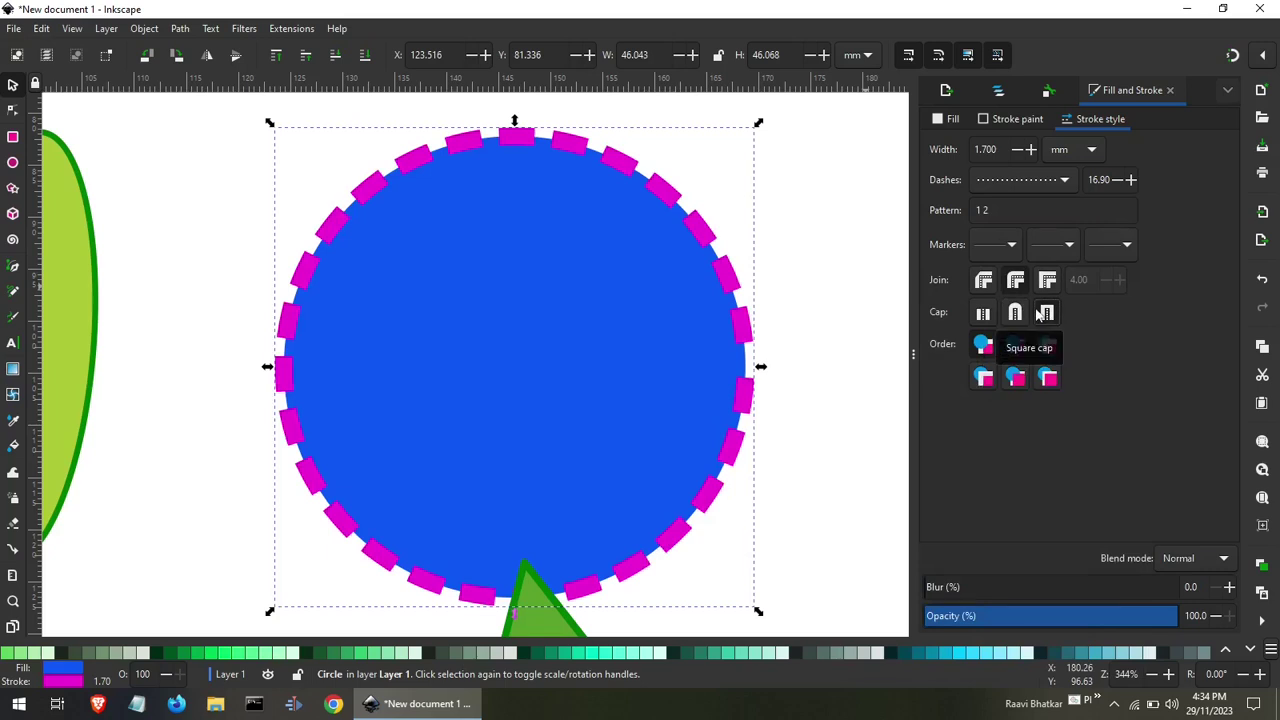
left_click(1013, 313)
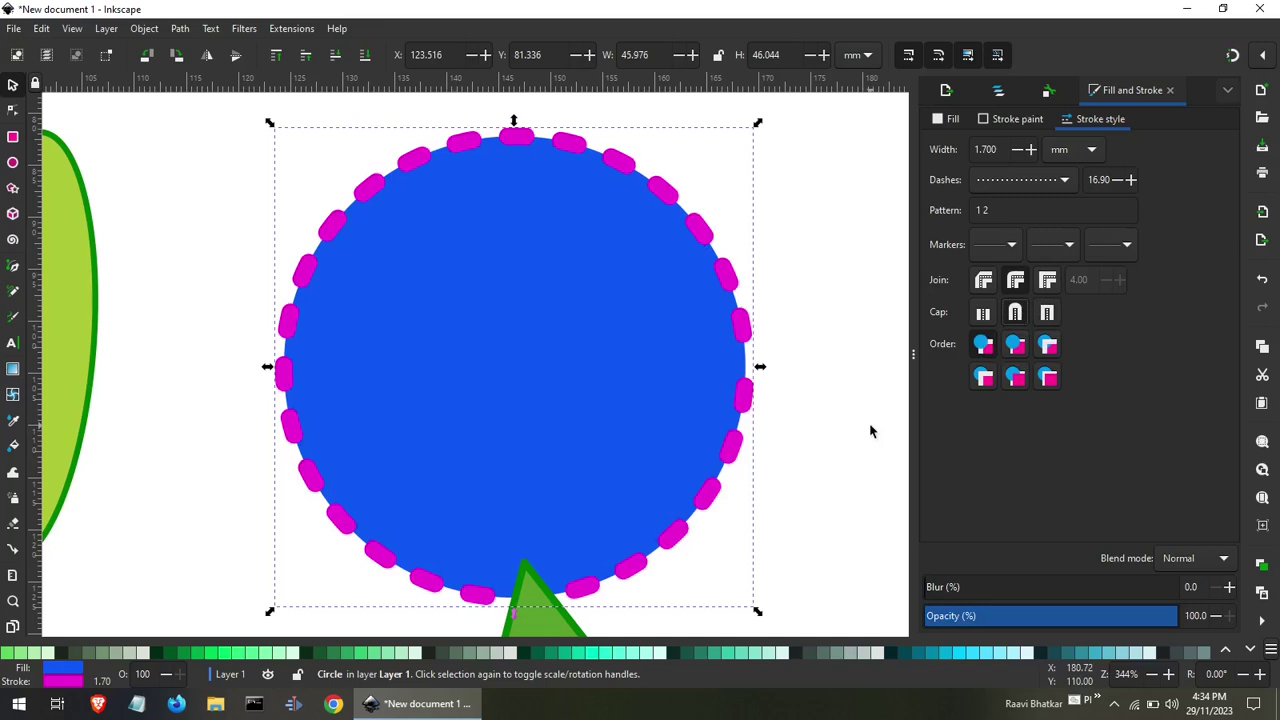
left_click(1015, 346)
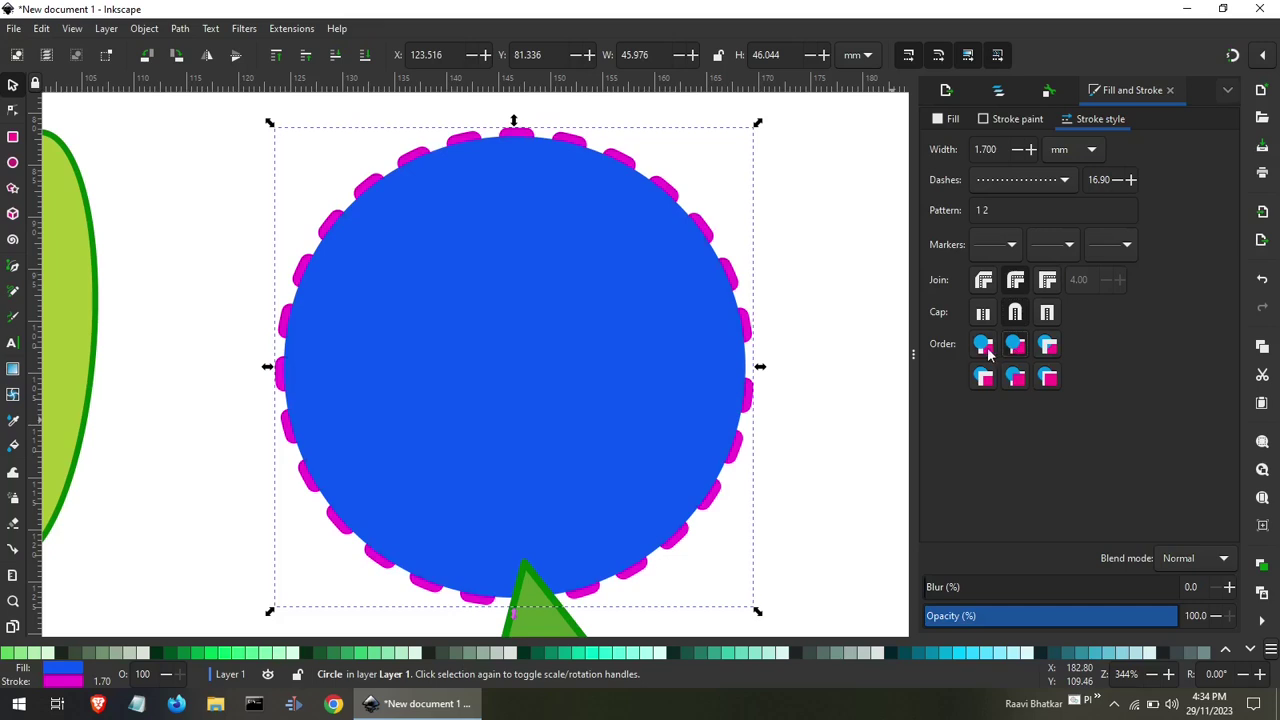
left_click(983, 345)
left_click(1049, 347)
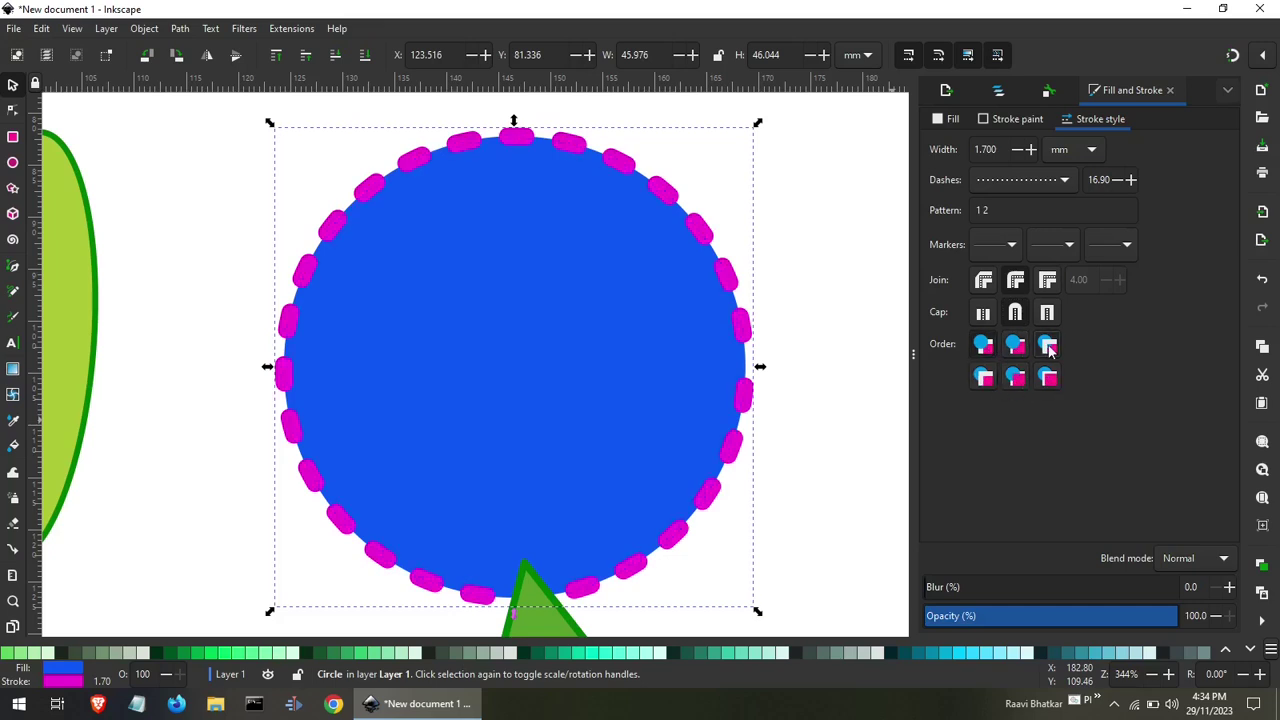
left_click(1012, 377)
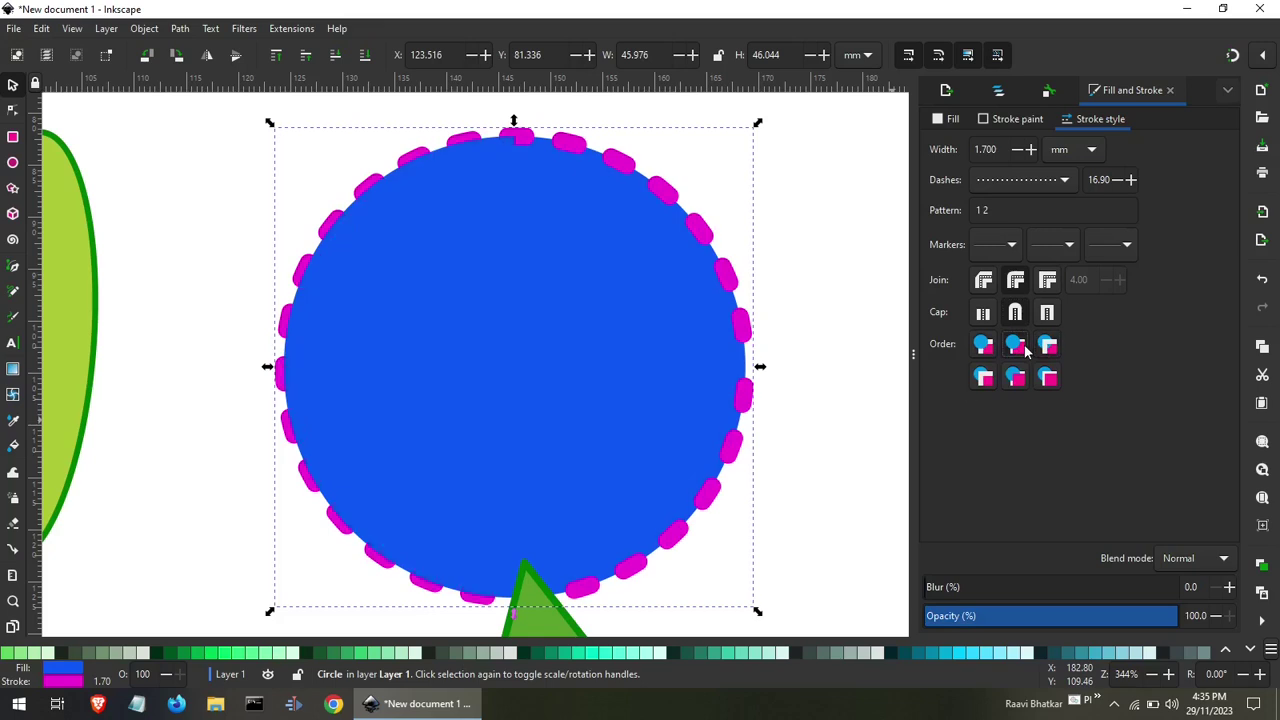
left_click(983, 378)
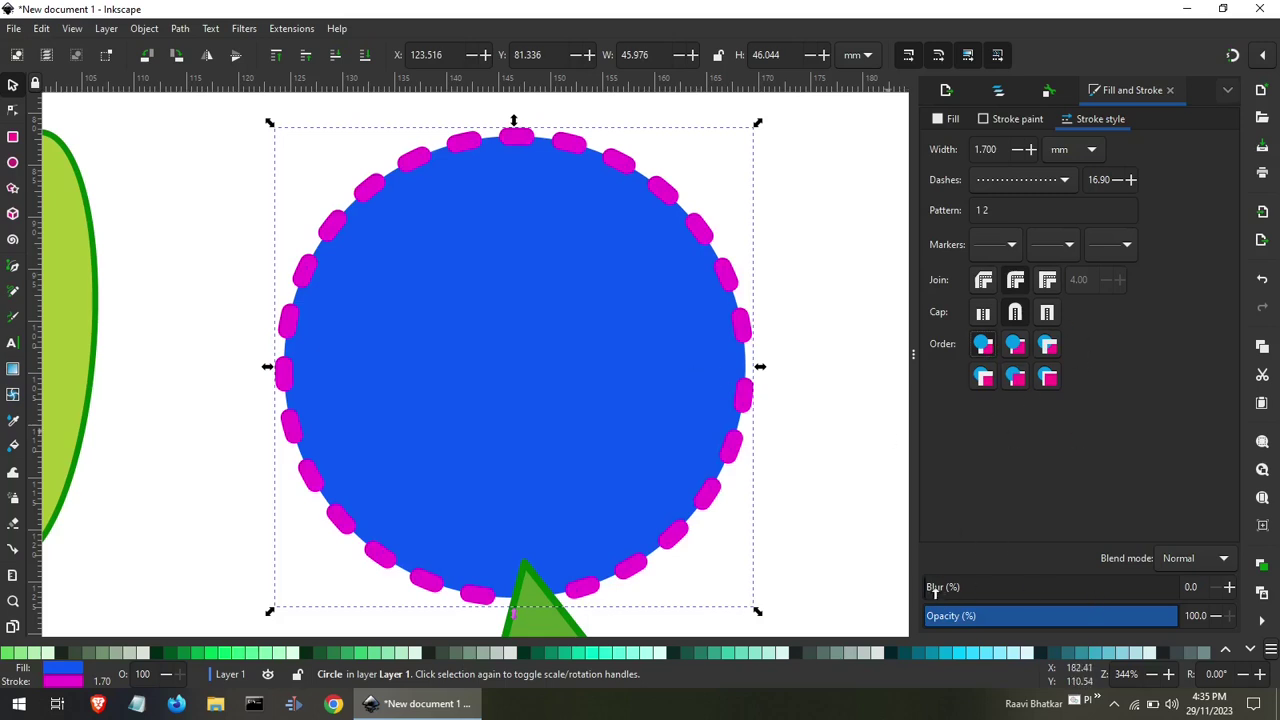
Adjust the blur and opacity sliders for the blue circle.
mouse_move(935, 590)
left_mouse_down()
mouse_move(970, 587)
mouse_move(912, 592)
left_mouse_up()
mouse_move(1167, 625)
left_mouse_down()
mouse_move(1078, 629)
mouse_move(1186, 615)
left_mouse_up()
scroll(518, 314, "down", 2)
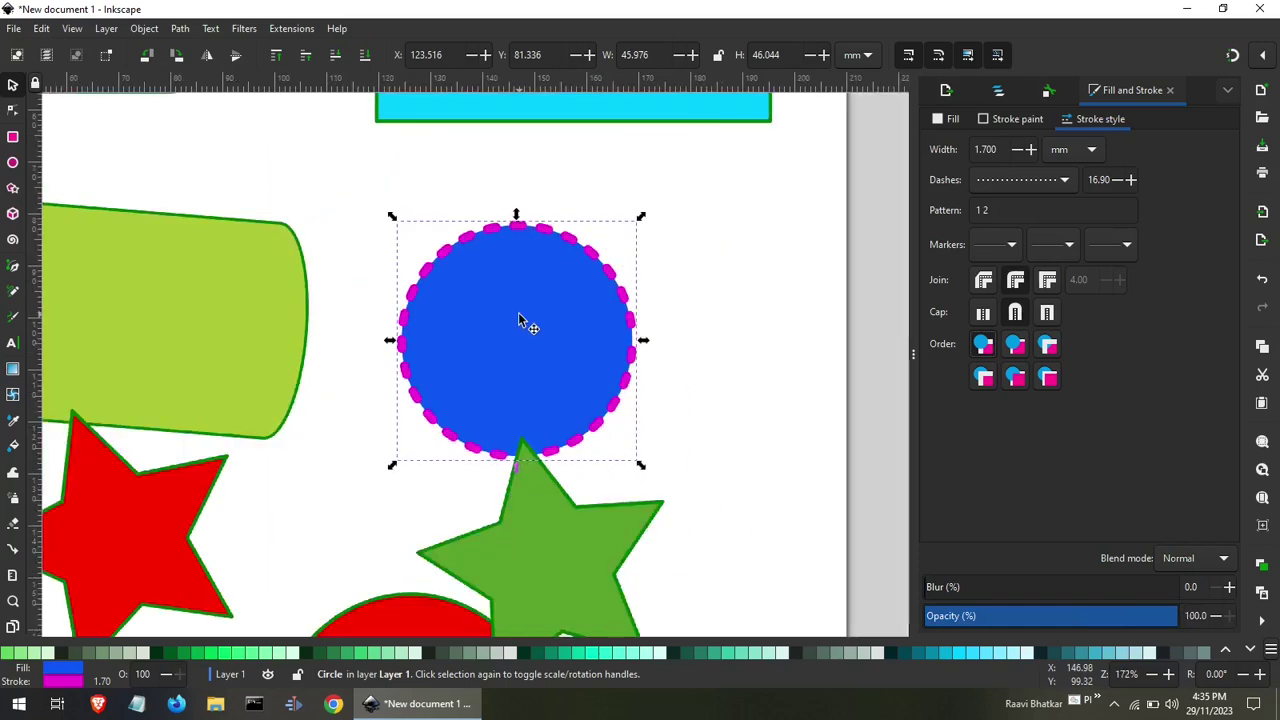
scroll(518, 314, "down", 2)
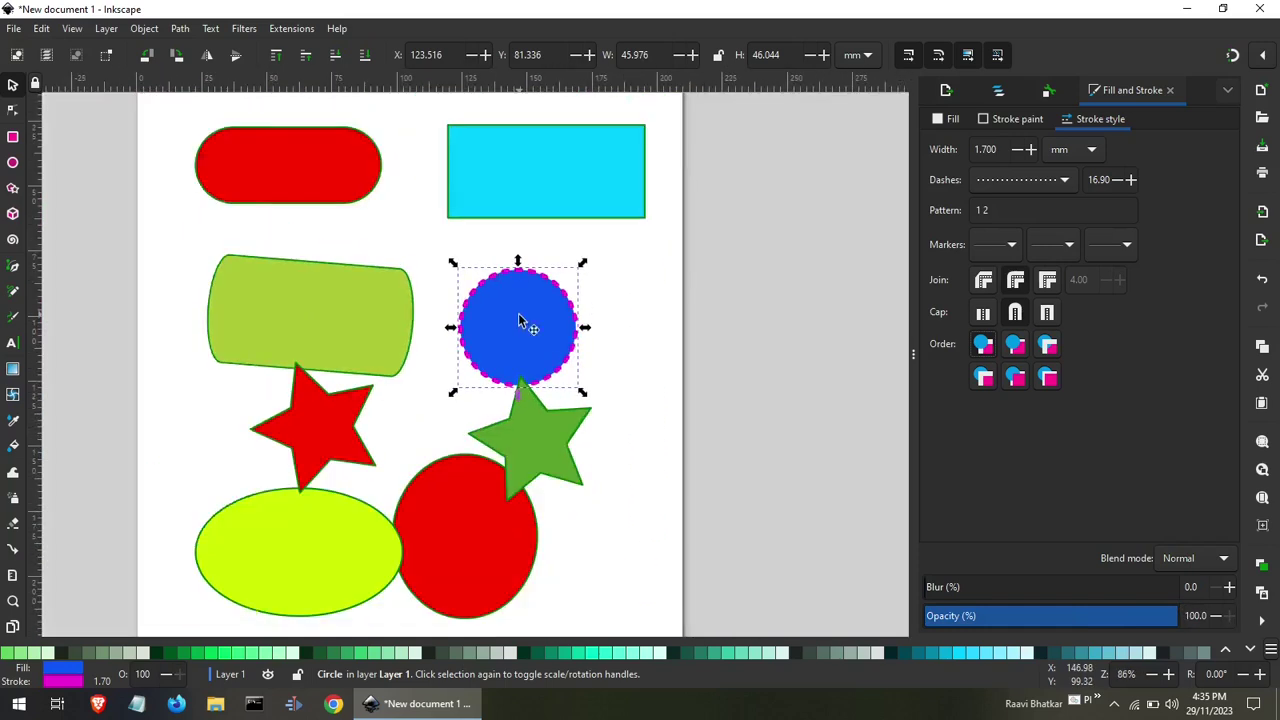
Move the green star onto the blue circle and lower its opacity to about 94.4%.
left_click(543, 445)
mouse_move(543, 455)
left_mouse_down()
mouse_move(573, 351)
mouse_move(568, 363)
left_mouse_up()
left_click(568, 370)
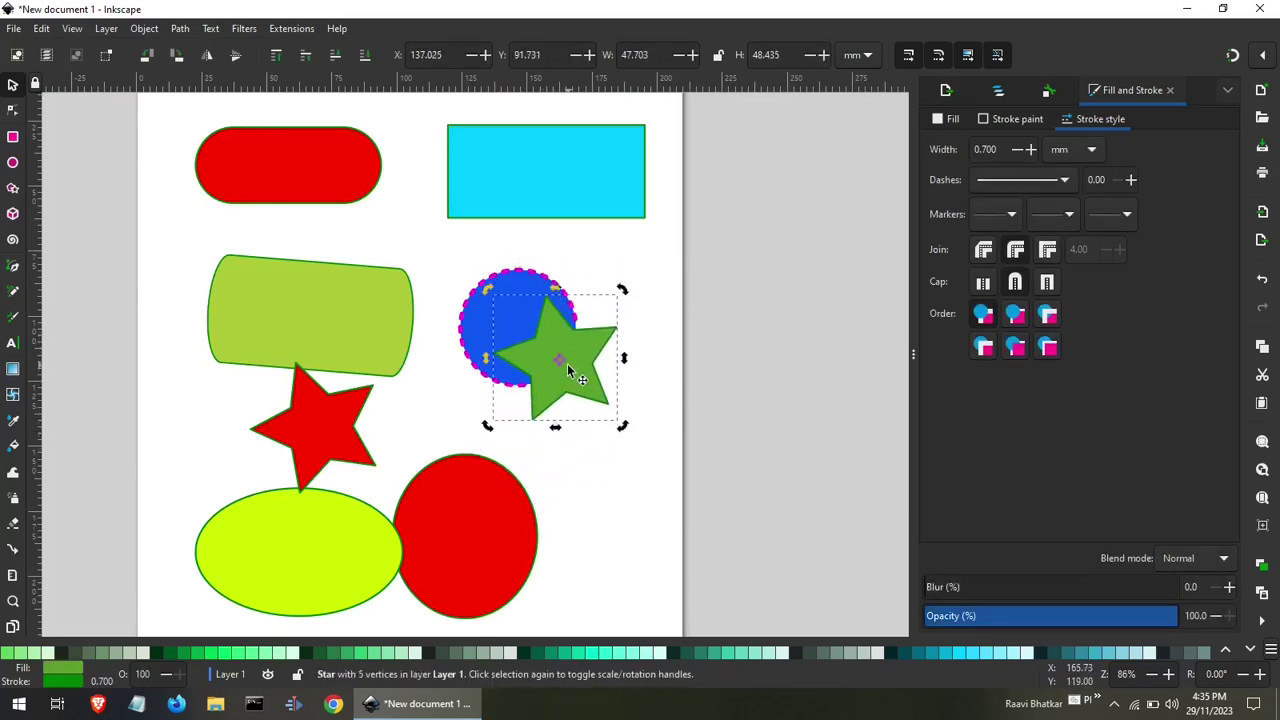
scroll(568, 370, "up", 3, "ctrl")
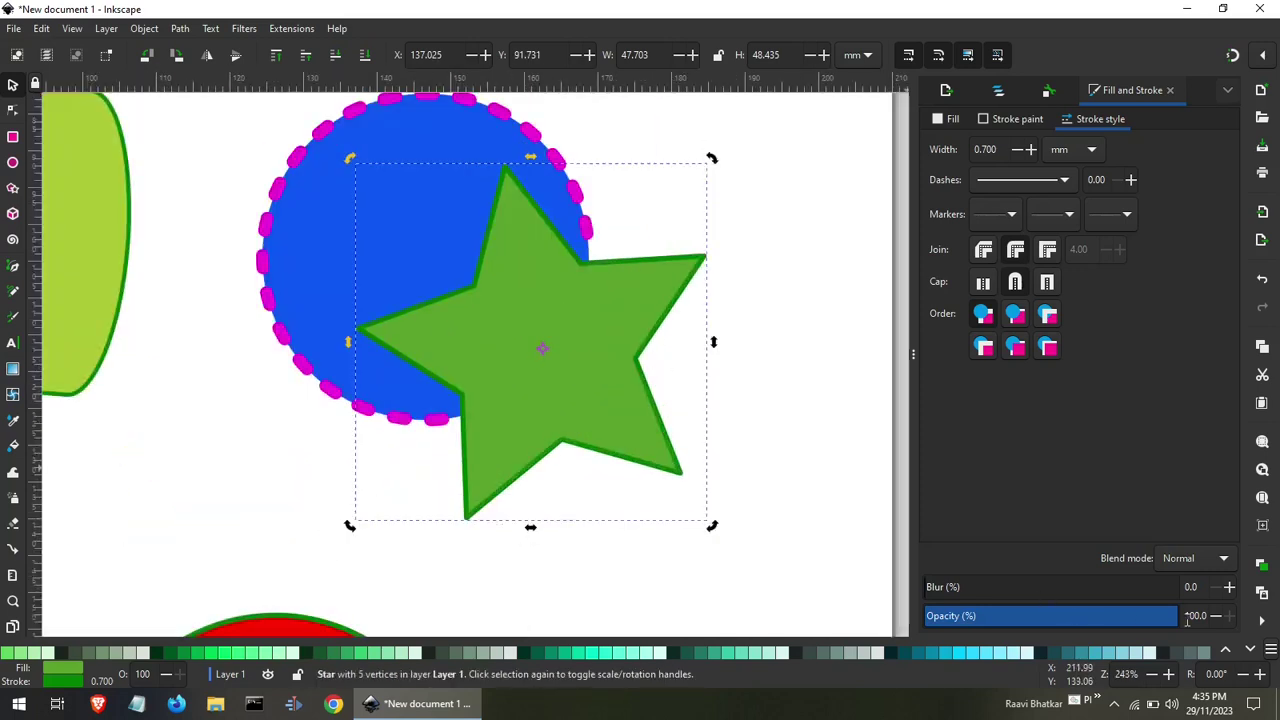
left_click_drag(1170, 624, 1165, 624)
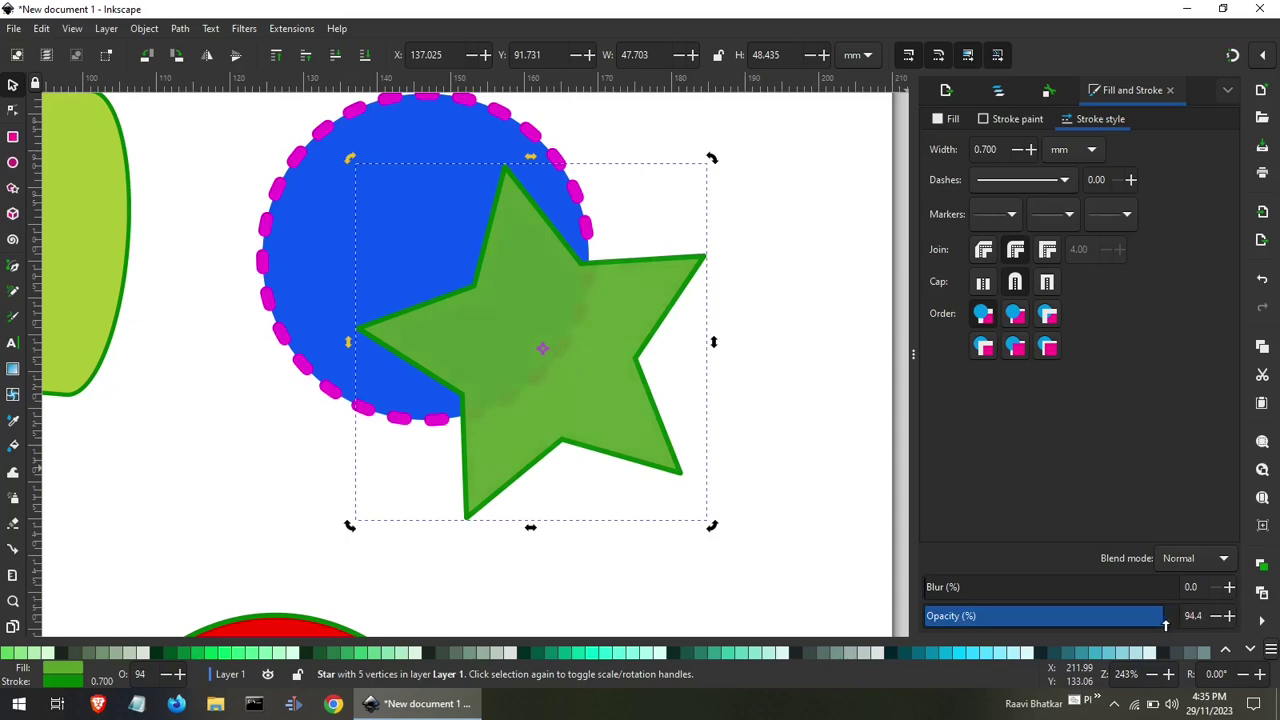
Zoom out to the whole page and select all the shapes on it.
left_click(760, 523)
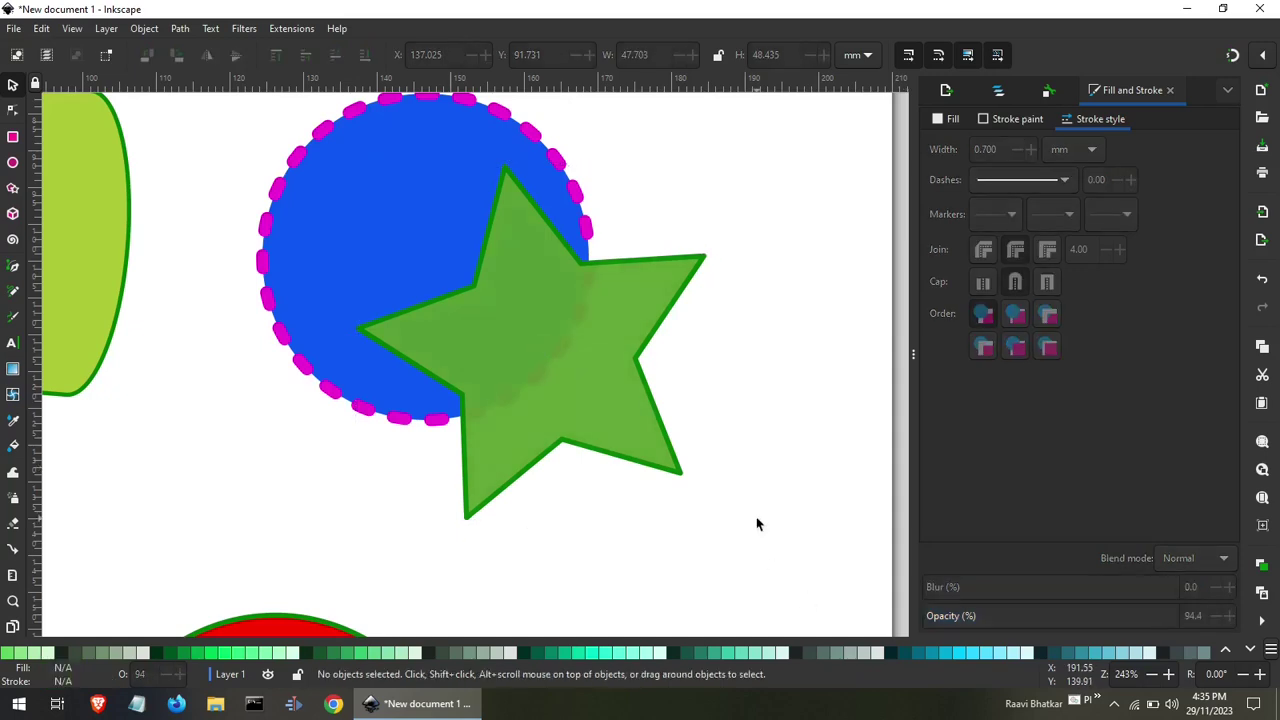
scroll(788, 450, "down", 1)
scroll(788, 450, "down", 1)
scroll(788, 450, "down", 1)
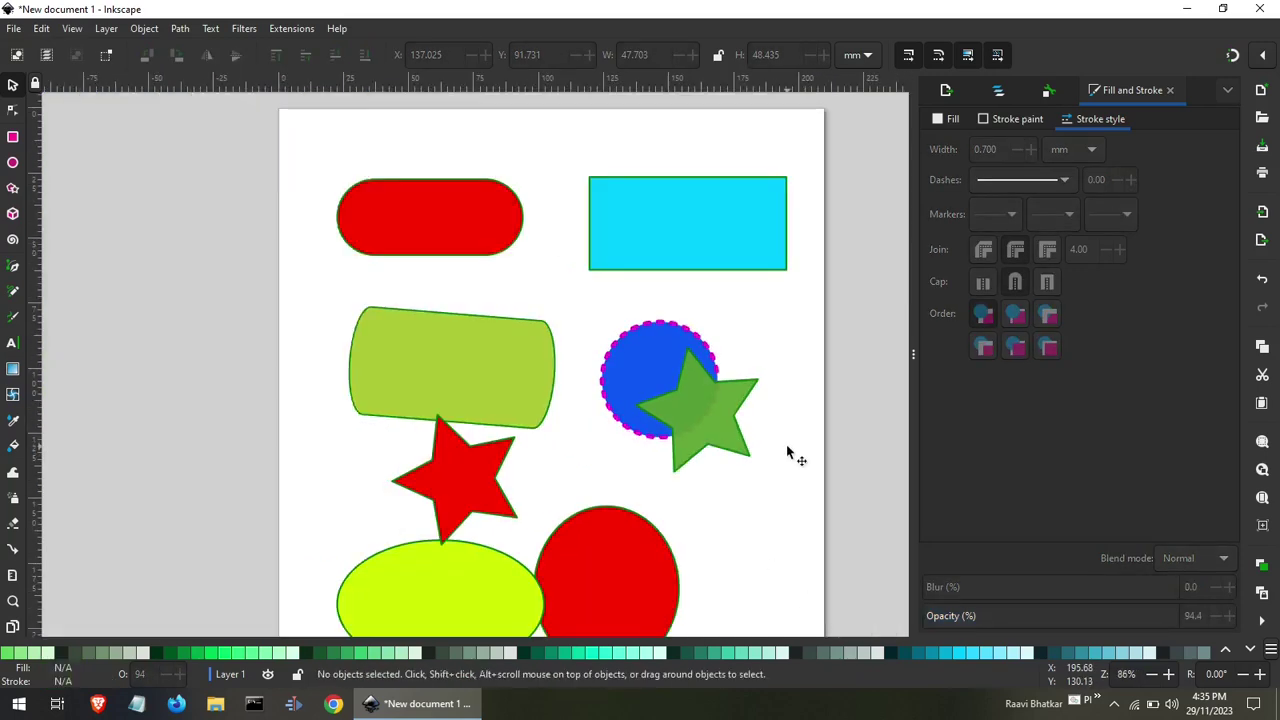
scroll(522, 286, "down", 2)
left_click_drag(348, 176, 764, 491)
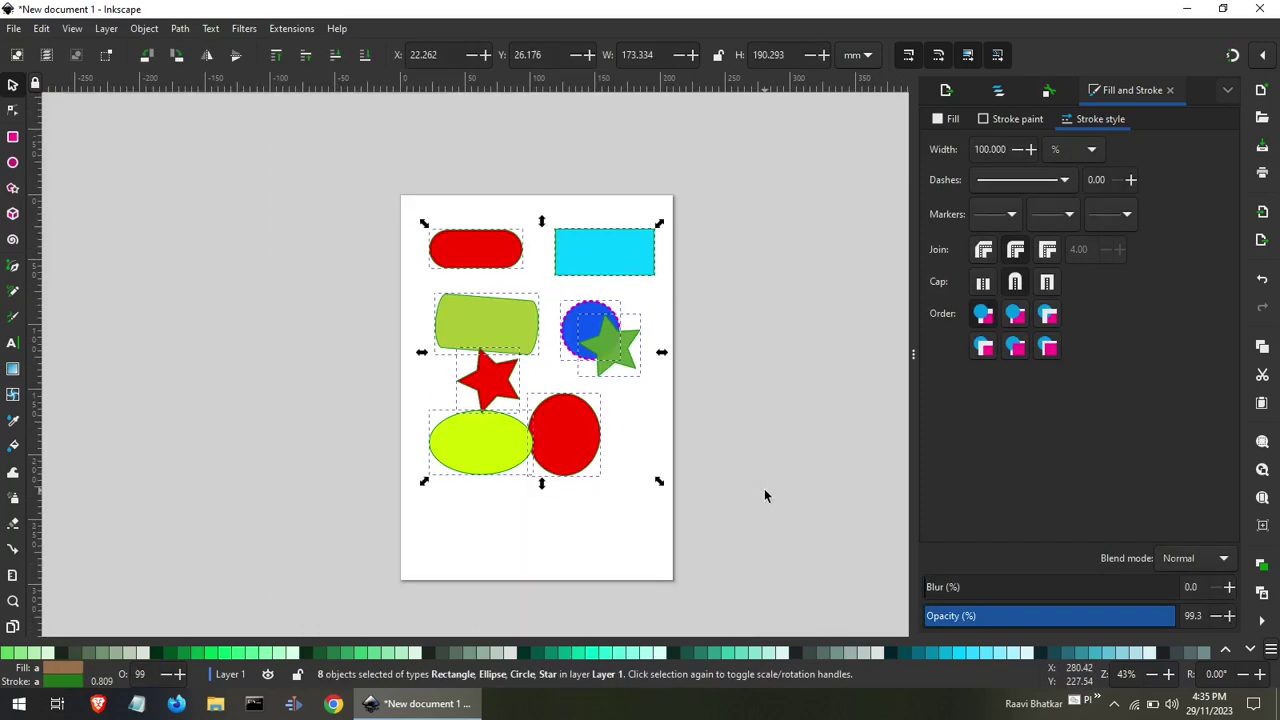
Delete the selected shapes, then draw one large and several small blue rectangles above it.
key("Delete")
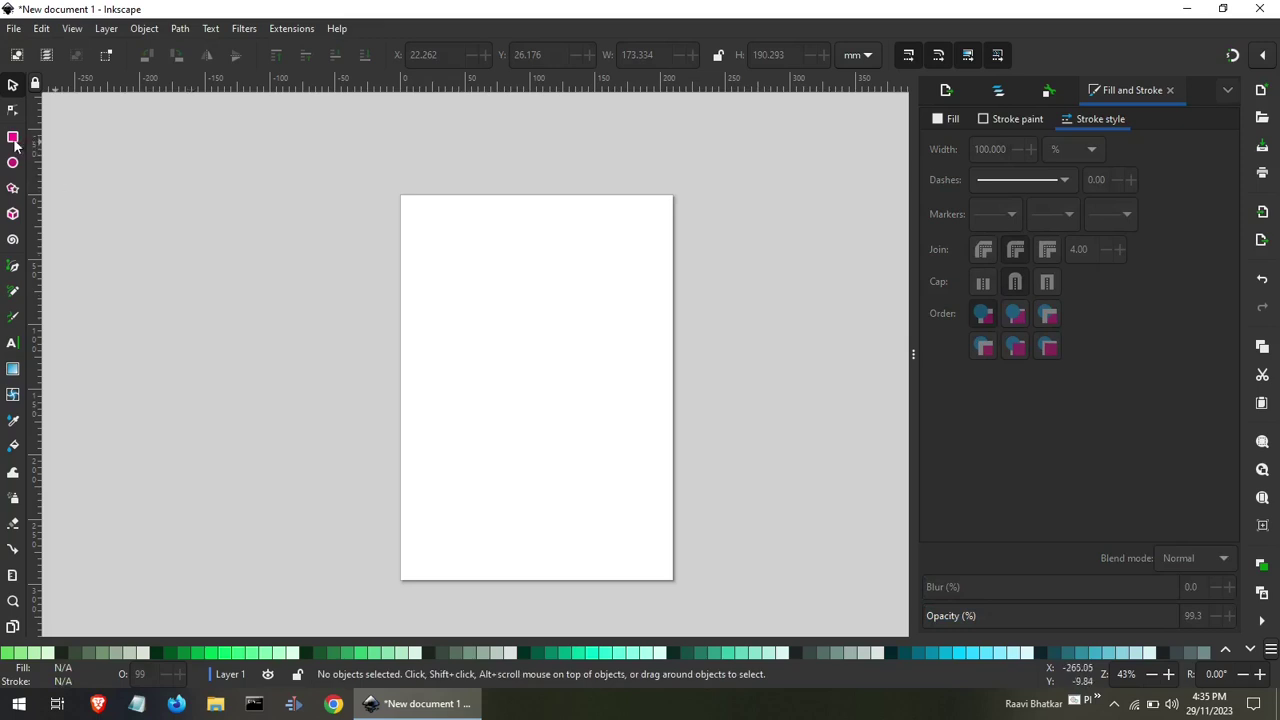
left_click(13, 139)
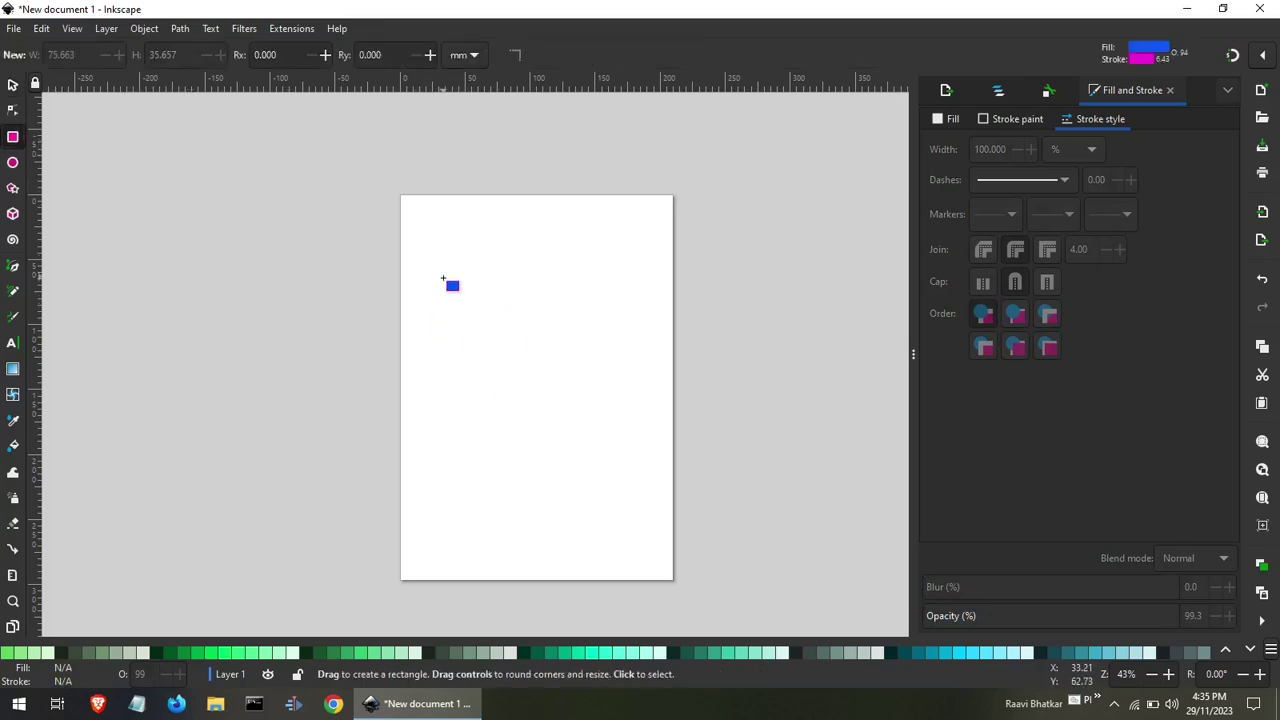
left_click_drag(423, 279, 650, 403)
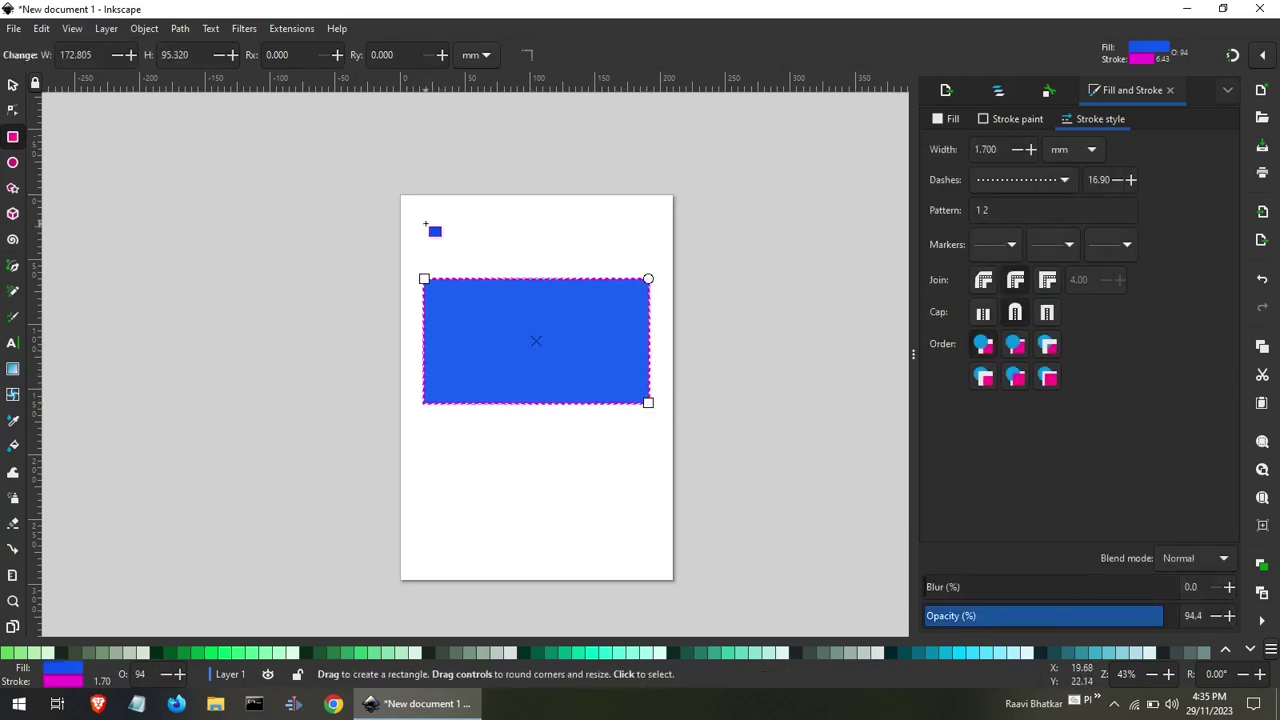
left_click_drag(425, 224, 465, 257)
left_click_drag(545, 234, 643, 240)
scroll(631, 250, "up", 4, "ctrl")
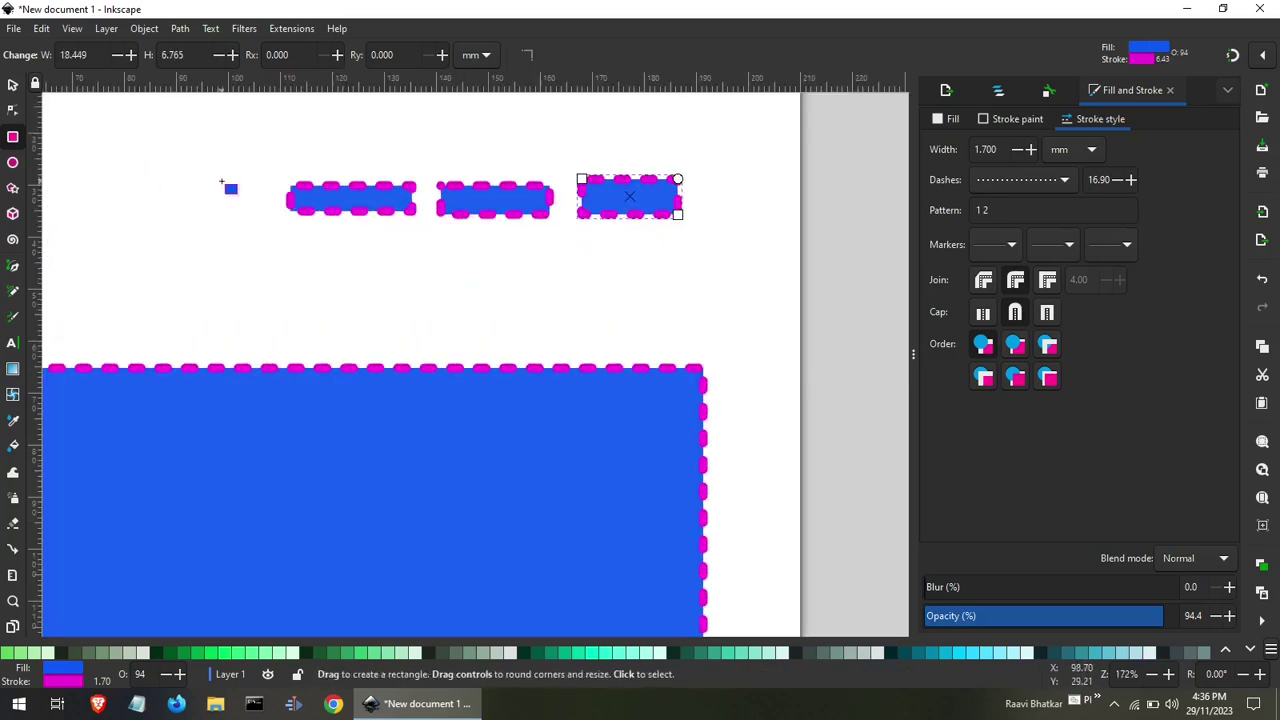
Delete the two small rectangles on the right.
left_click(10, 86)
left_click(498, 168)
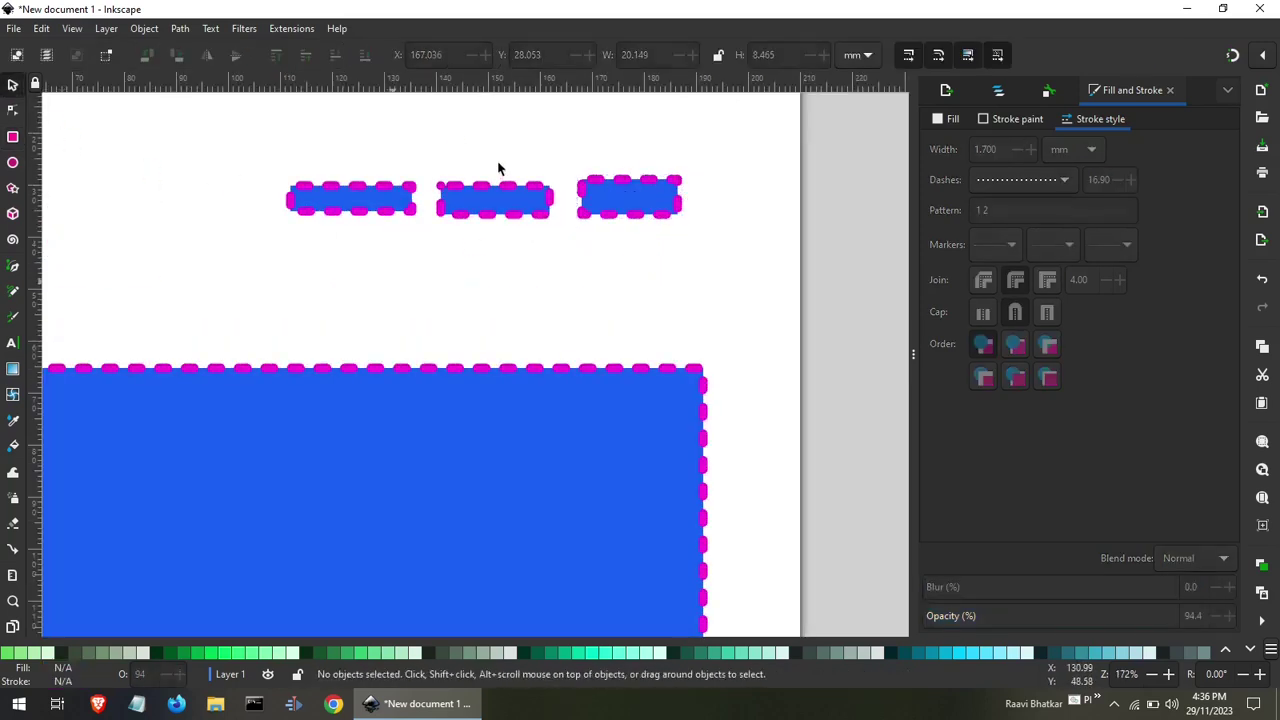
left_click_drag(426, 131, 738, 270)
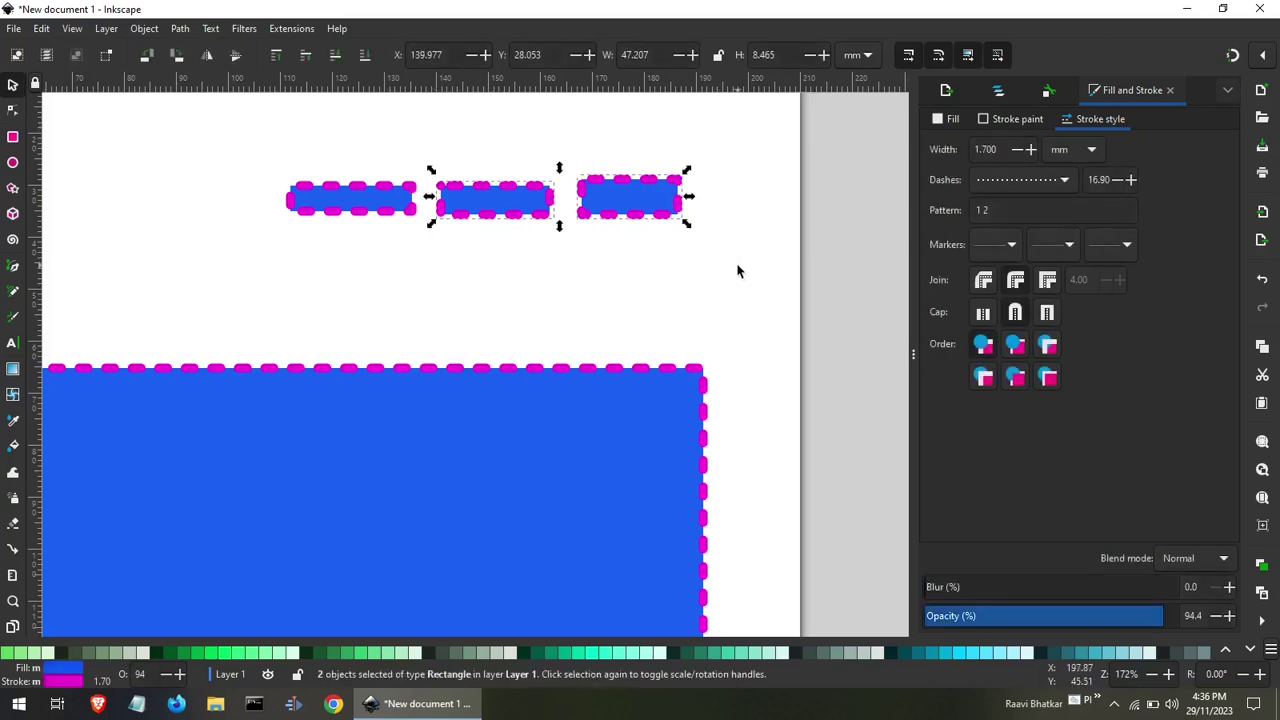
key("Delete")
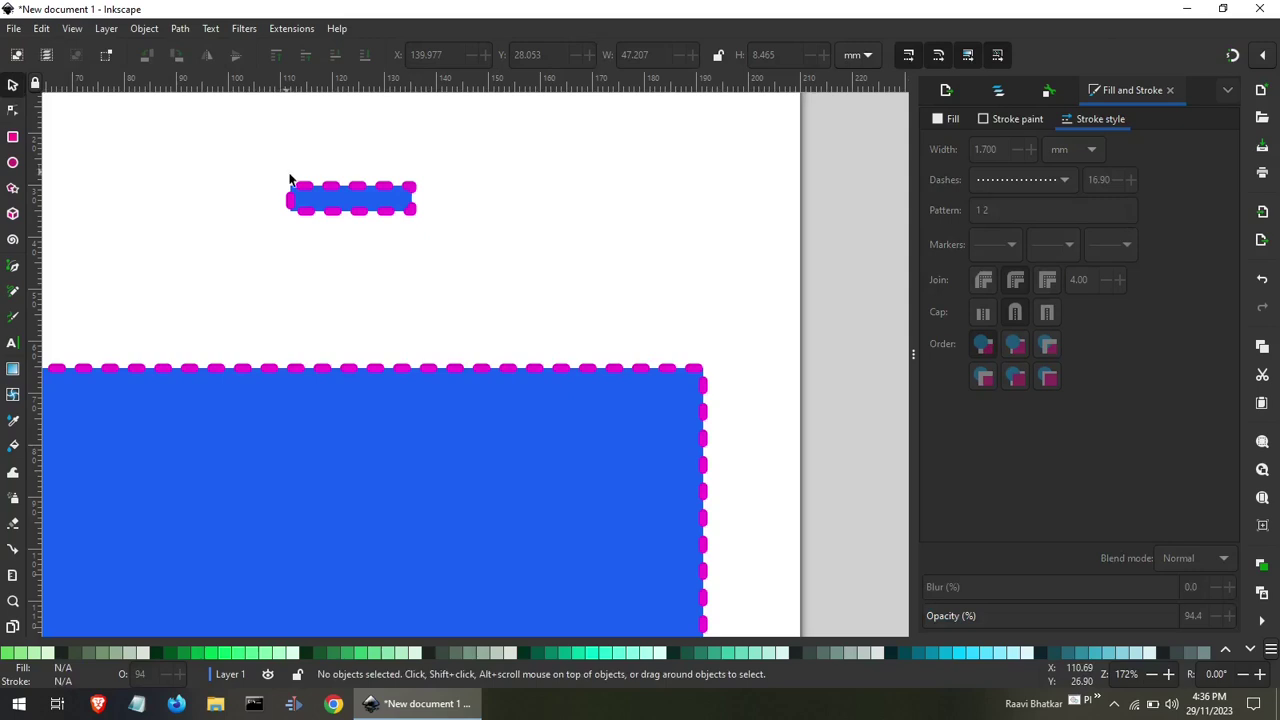
Duplicate the remaining small rectangle, offset the copy to the lower right, and select both.
left_click_drag(289, 179, 458, 247)
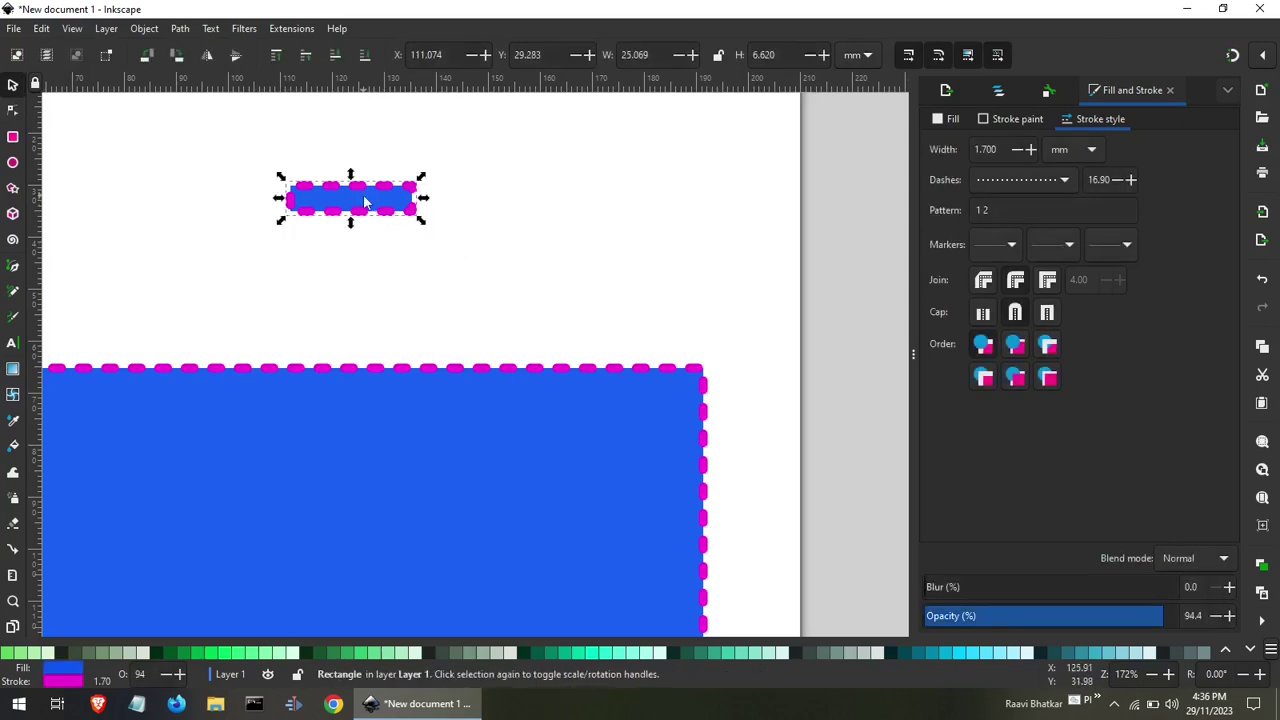
right_click(365, 200)
left_click(431, 272)
mouse_move(390, 218)
left_mouse_down()
mouse_move(490, 213)
mouse_move(550, 252)
left_mouse_up()
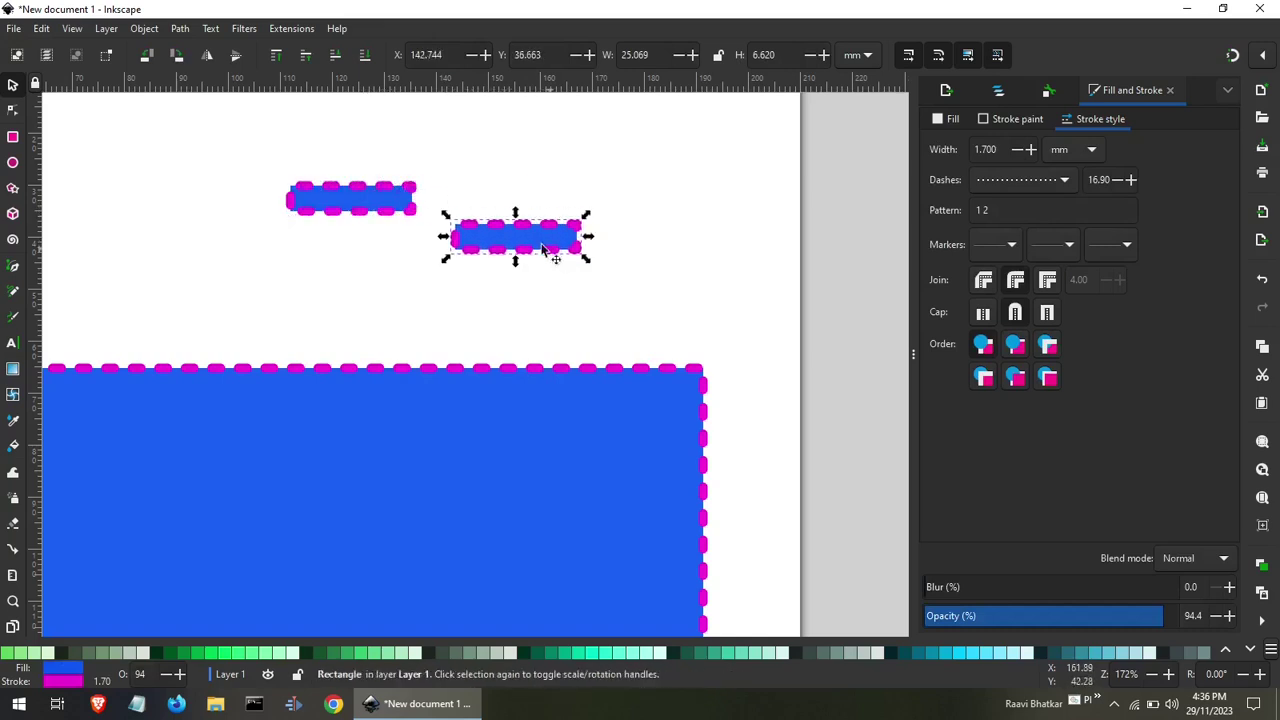
left_click(290, 148)
left_click_drag(251, 148, 663, 287)
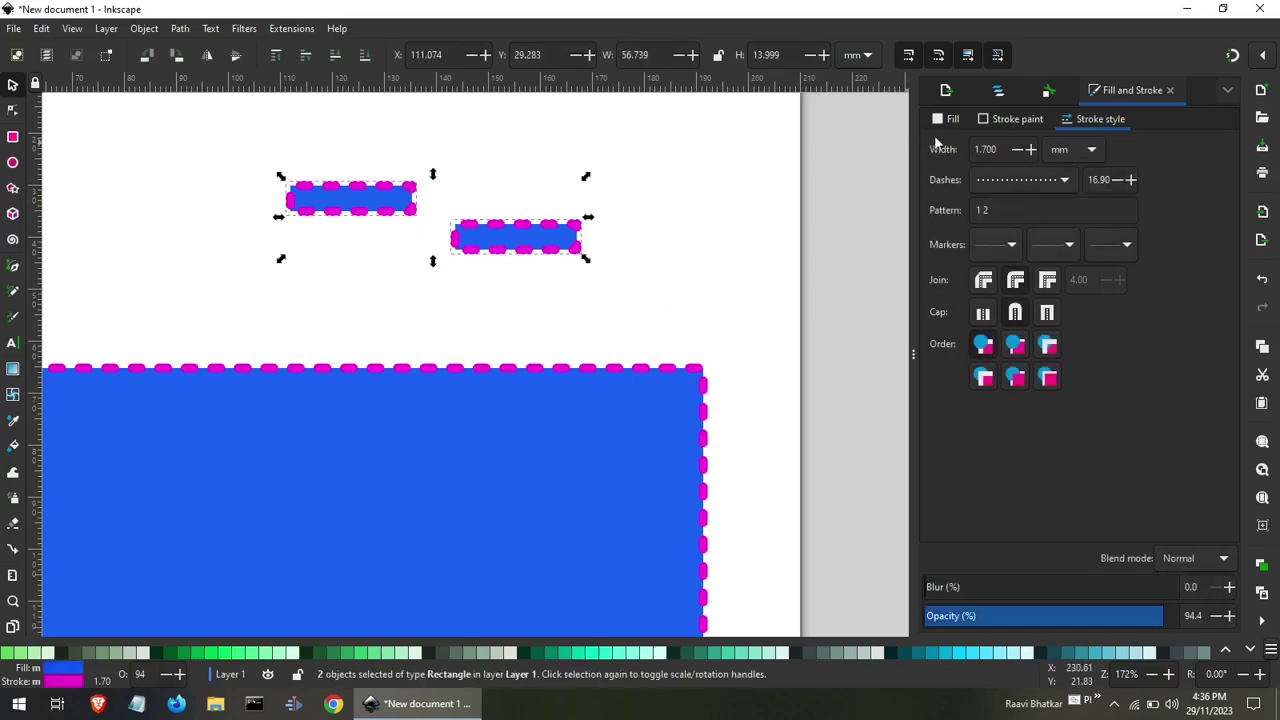
left_click(144, 29)
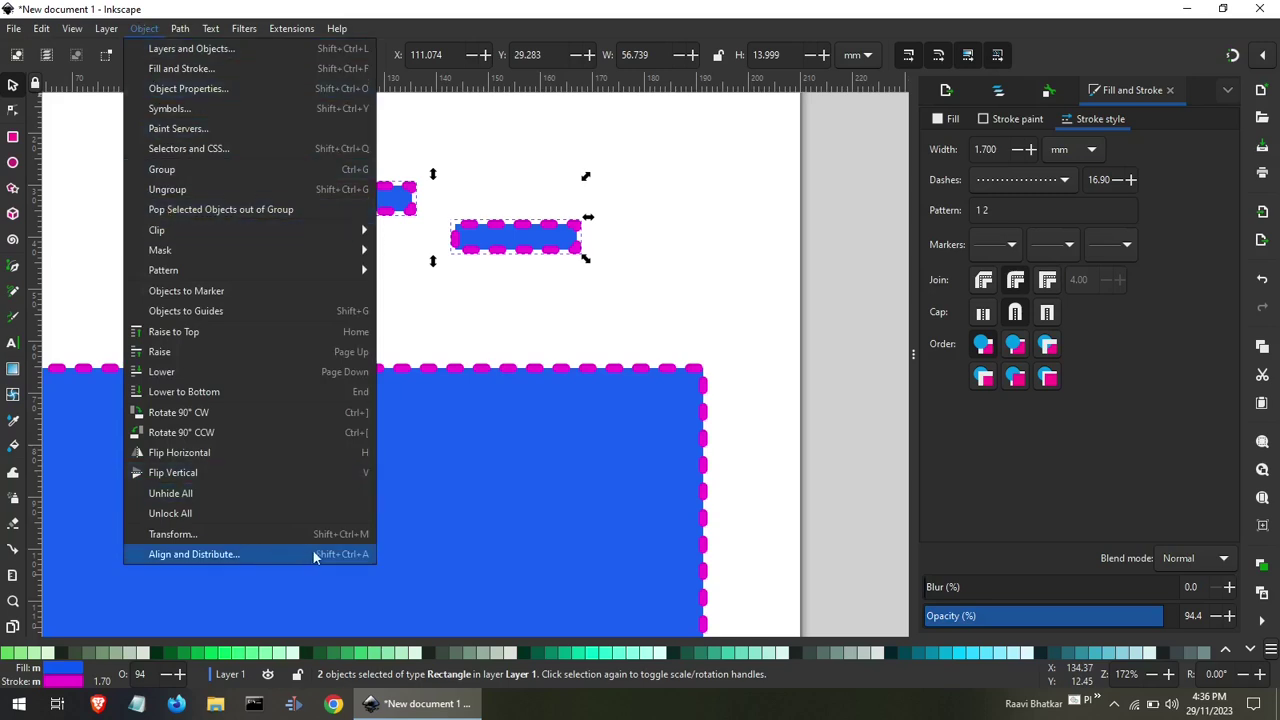
Centre the two small rectangles on a common horizontal axis in Align and Distribute.
left_click(186, 555)
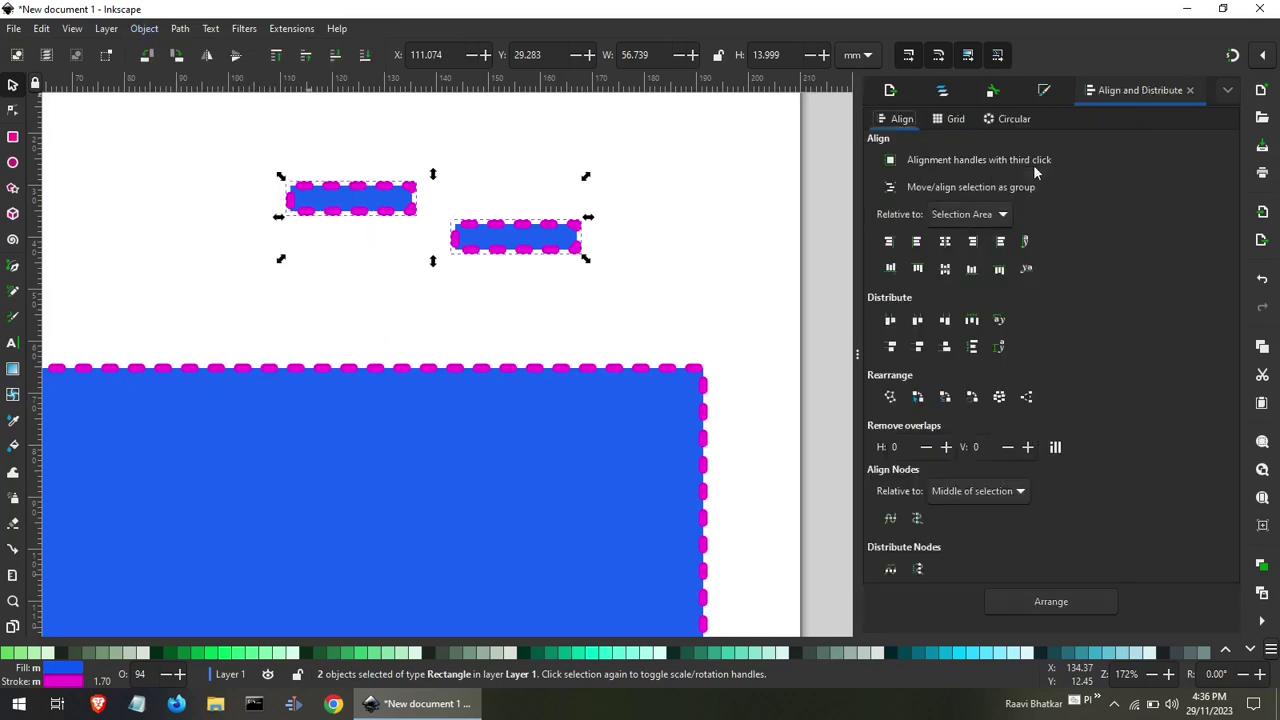
left_click(947, 272)
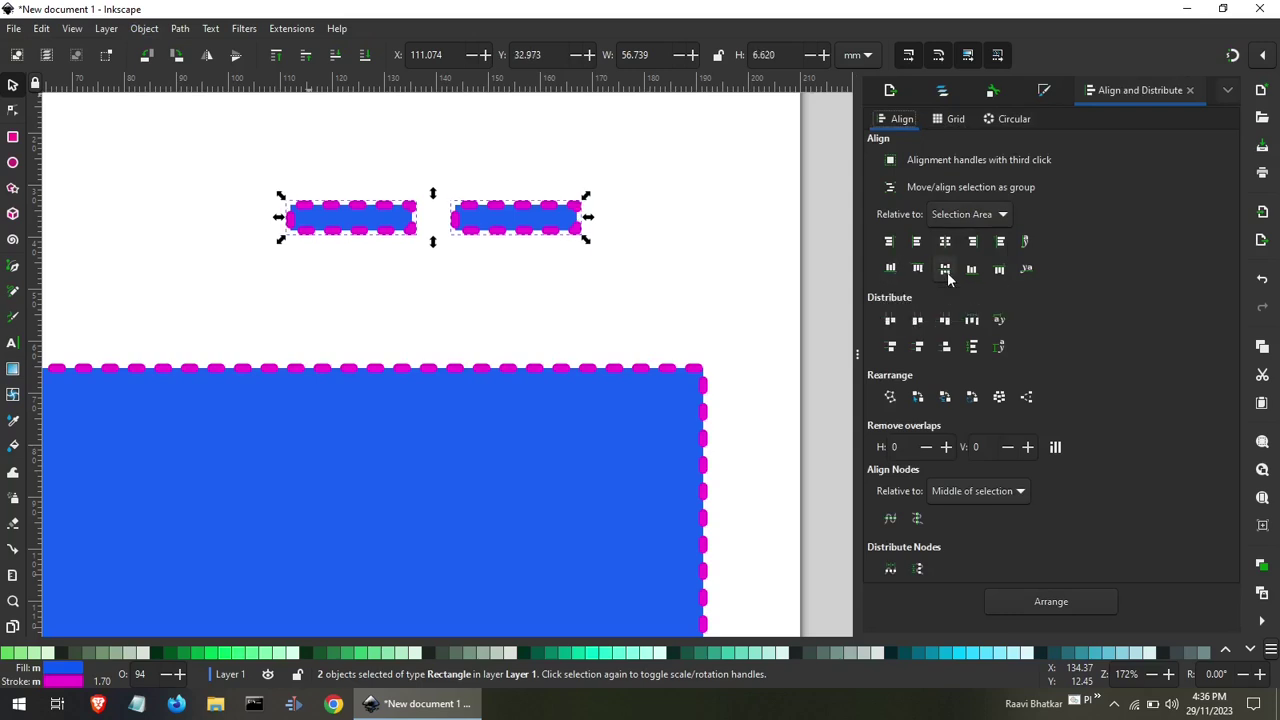
left_click(670, 263)
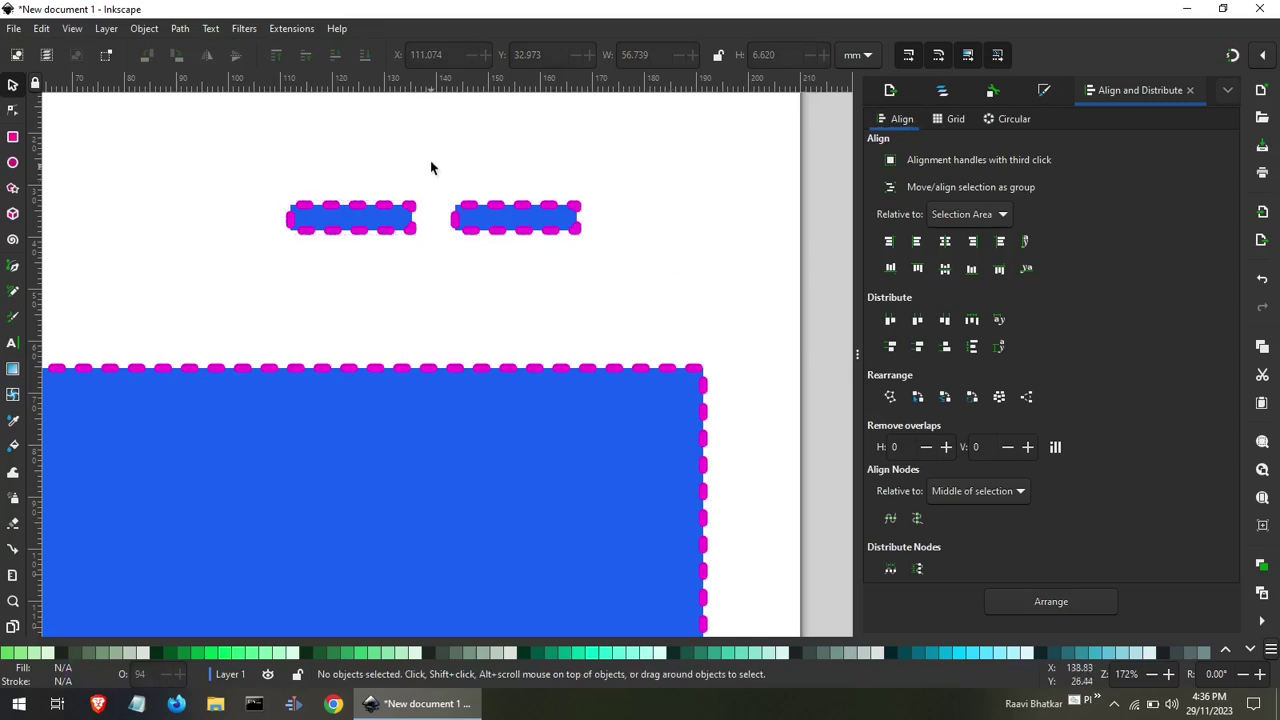
Duplicate the right rectangle below itself and centre the pair on a vertical axis.
left_click_drag(431, 163, 642, 263)
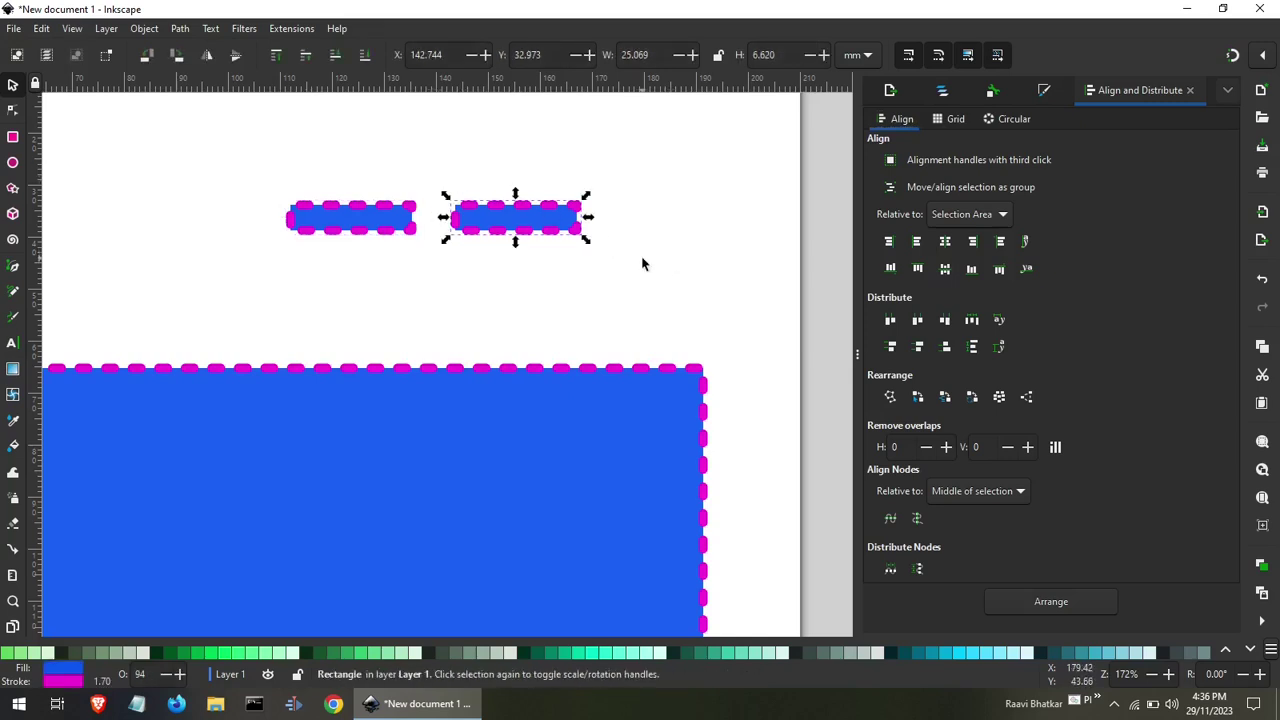
right_click(541, 221)
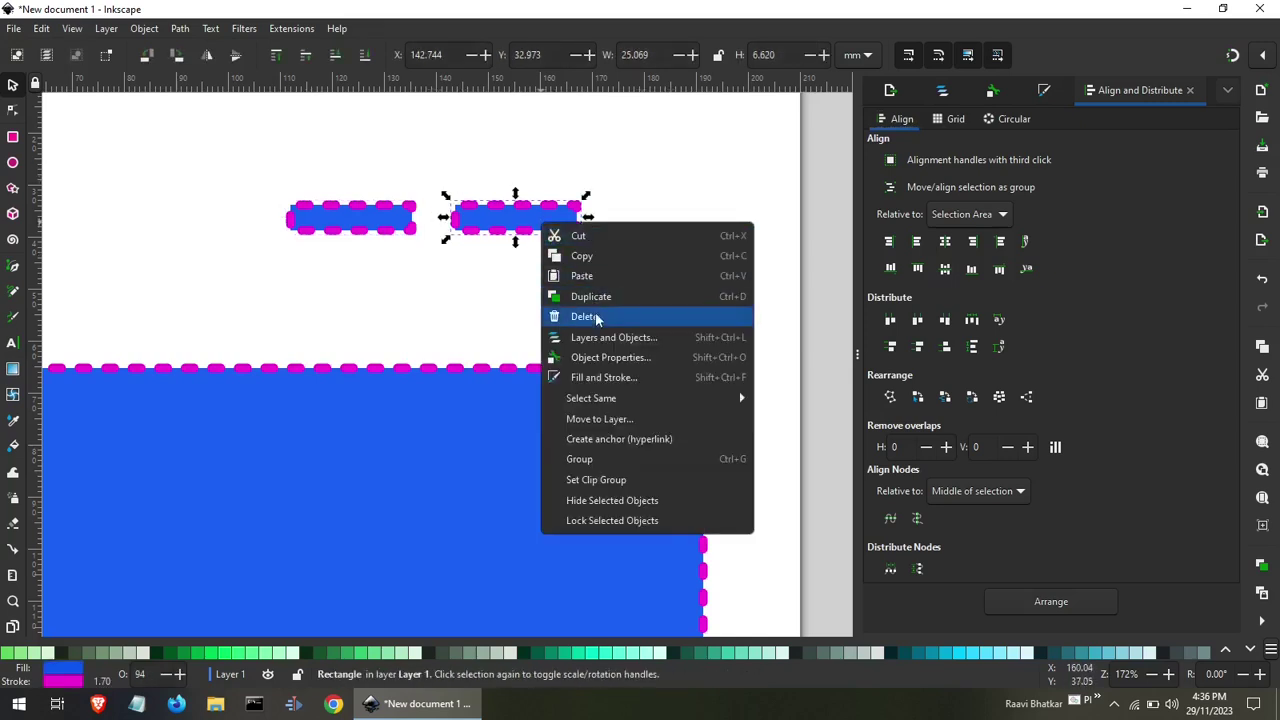
left_click(599, 298)
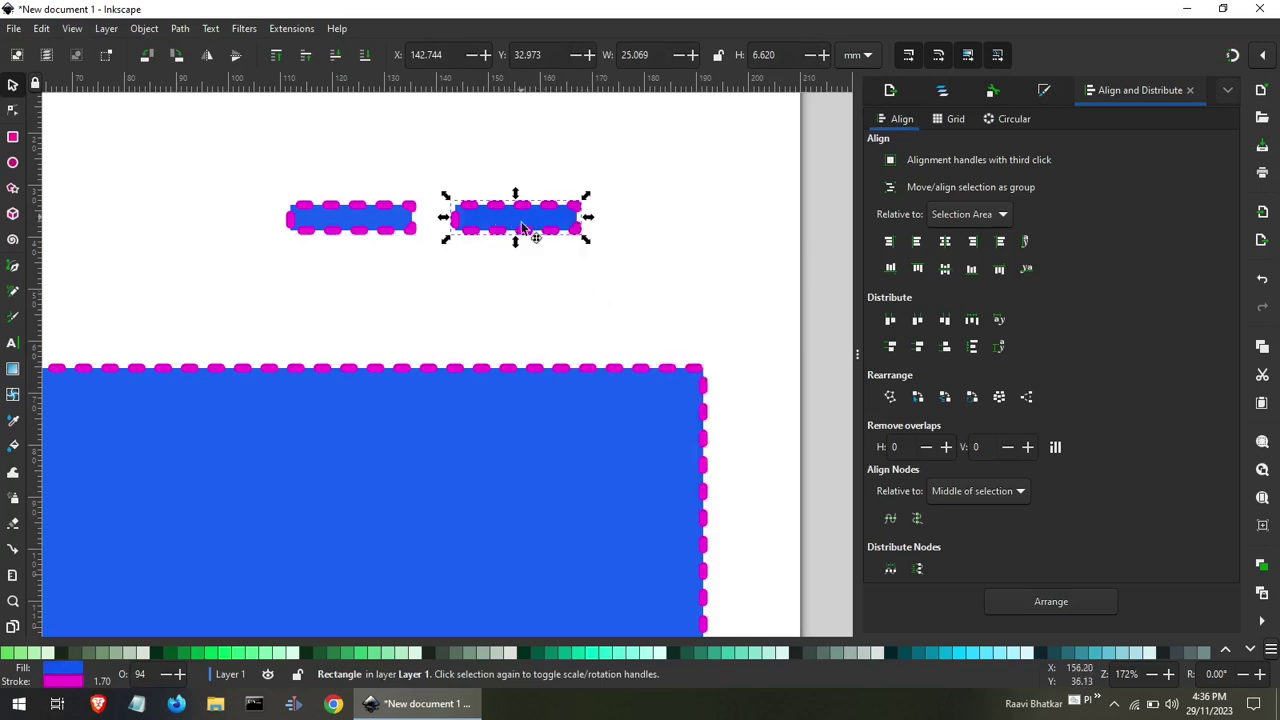
left_click_drag(522, 228, 505, 292)
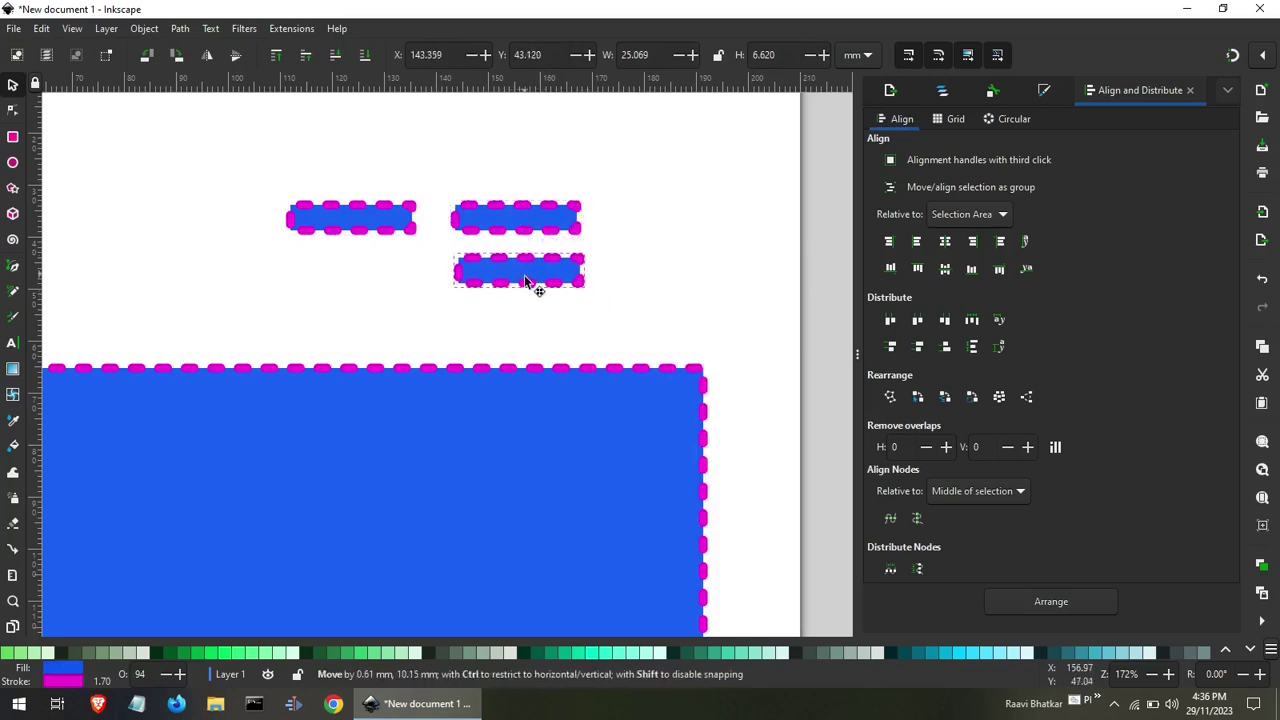
left_click(624, 251)
left_click_drag(415, 136, 648, 358)
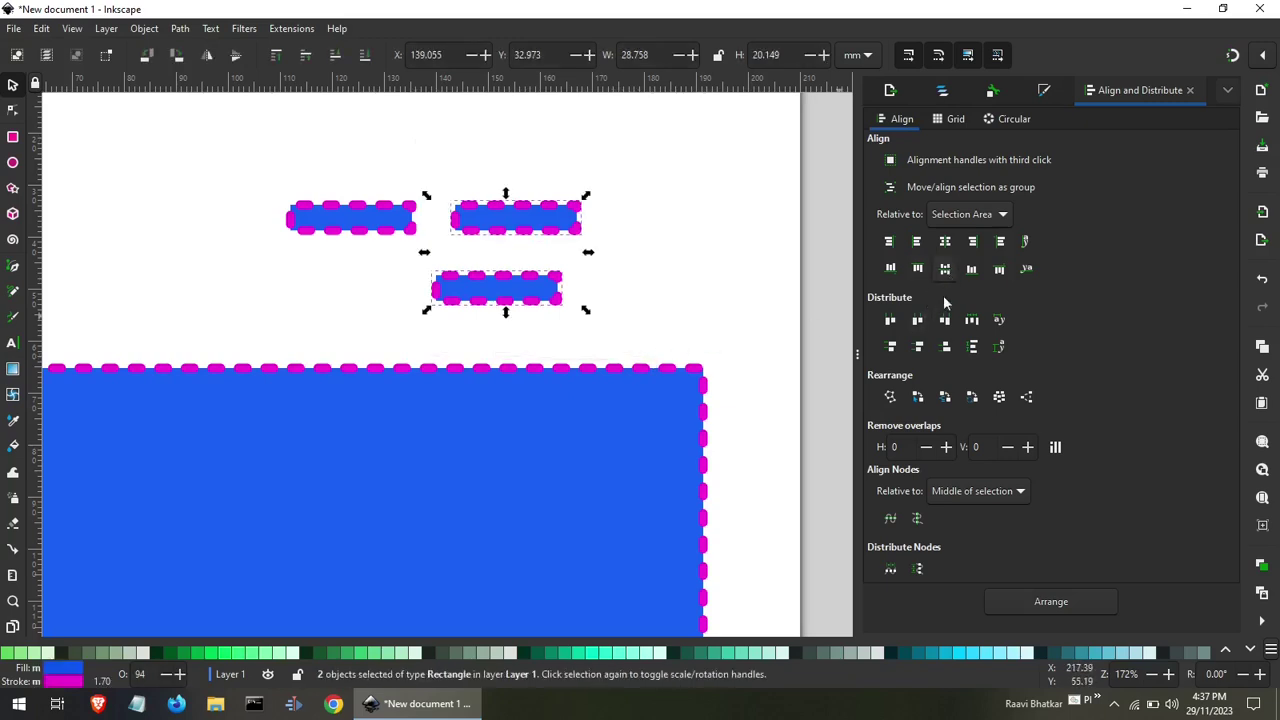
left_click(946, 242)
left_click(687, 266)
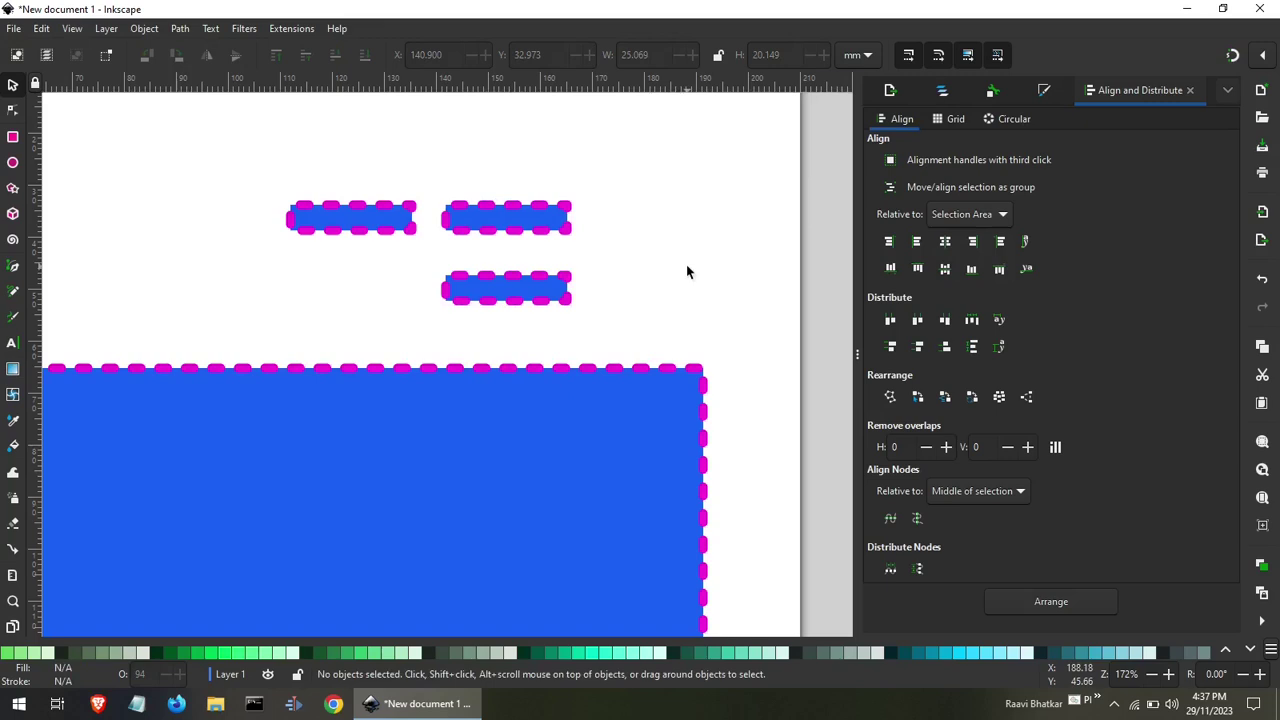
Shift the top-left and bottom rectangles, then align all three by their right edges.
left_click_drag(330, 215, 418, 140)
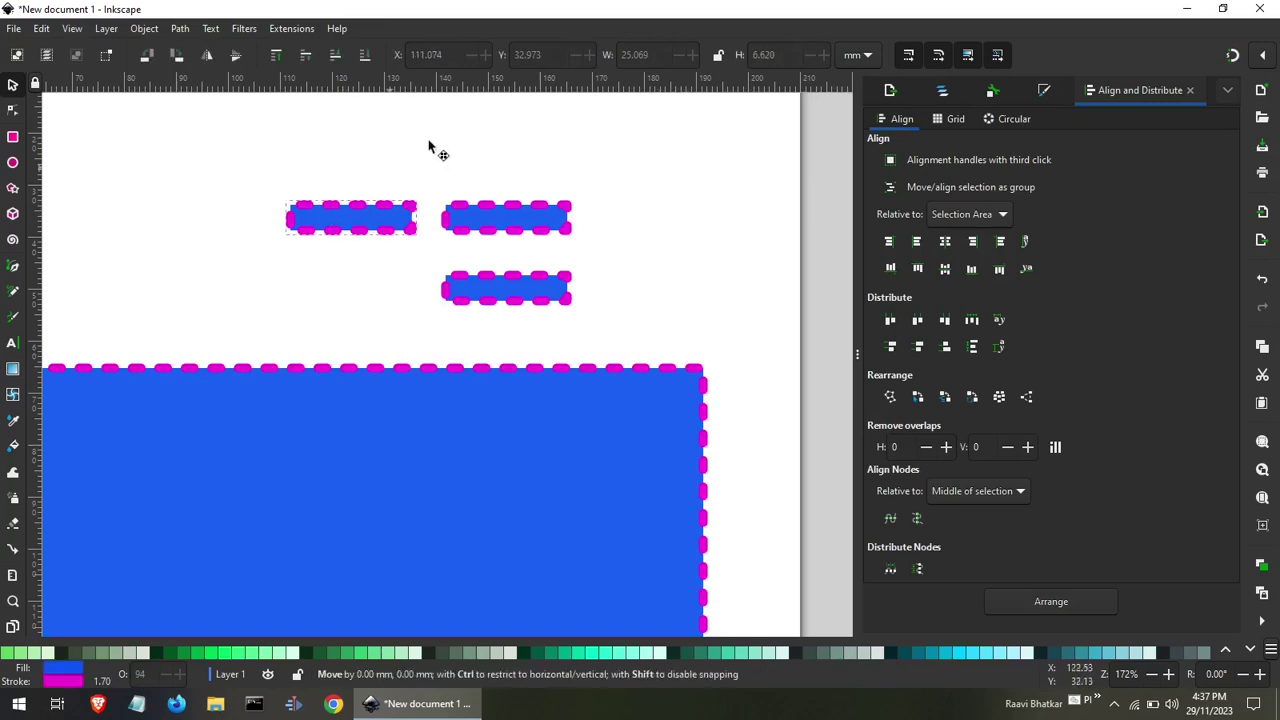
left_click_drag(508, 287, 596, 290)
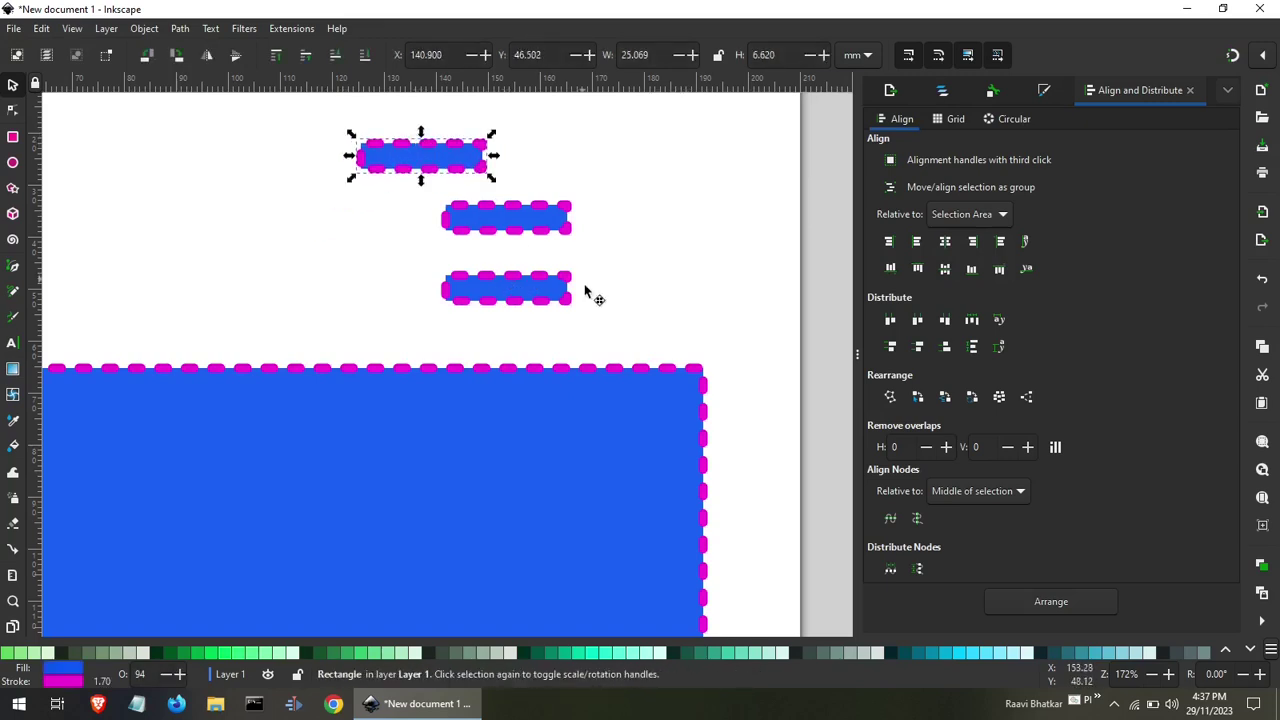
left_click_drag(322, 105, 790, 350)
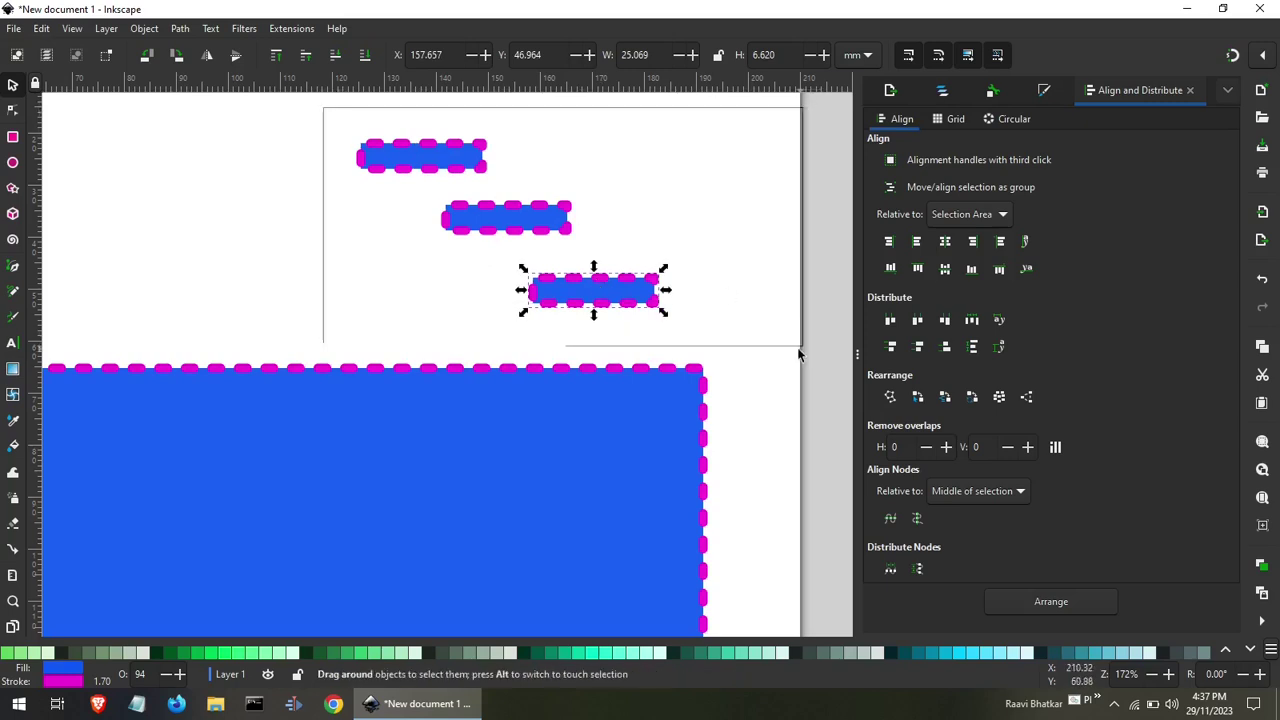
left_click(982, 243)
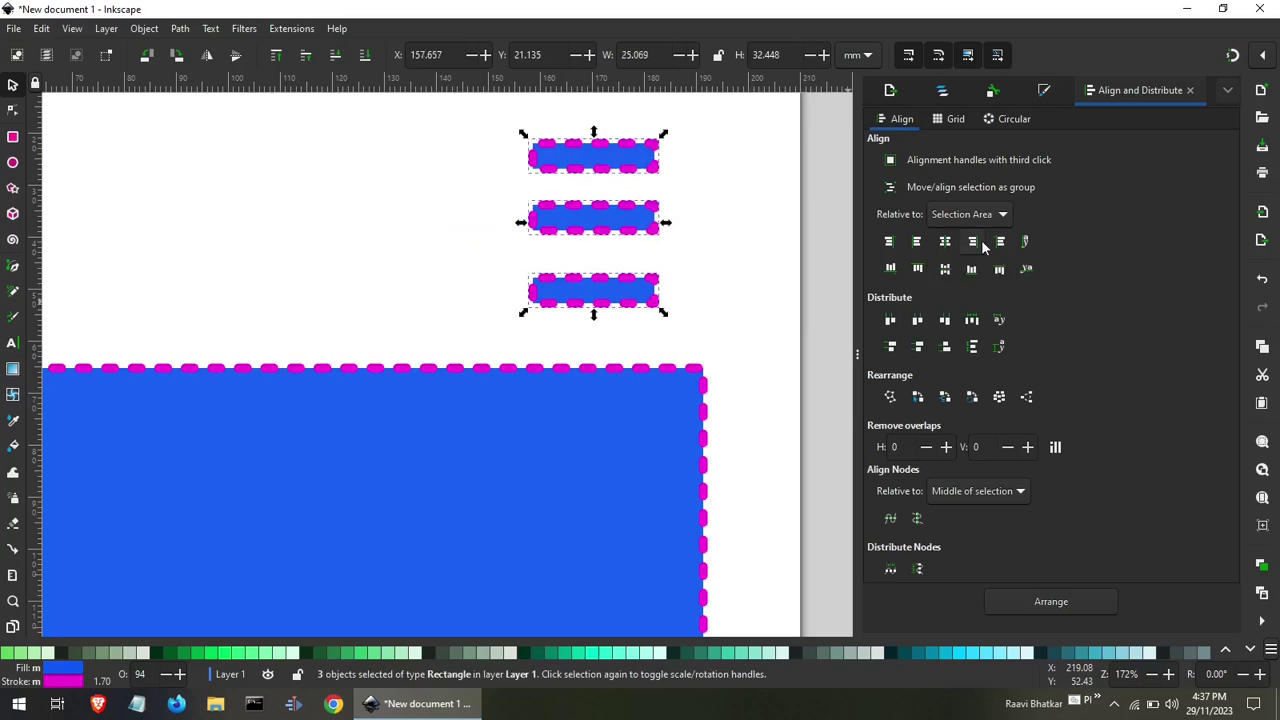
left_click(780, 228)
Shorten the middle rectangle and widen the top rectangle to the right.
left_click(632, 225)
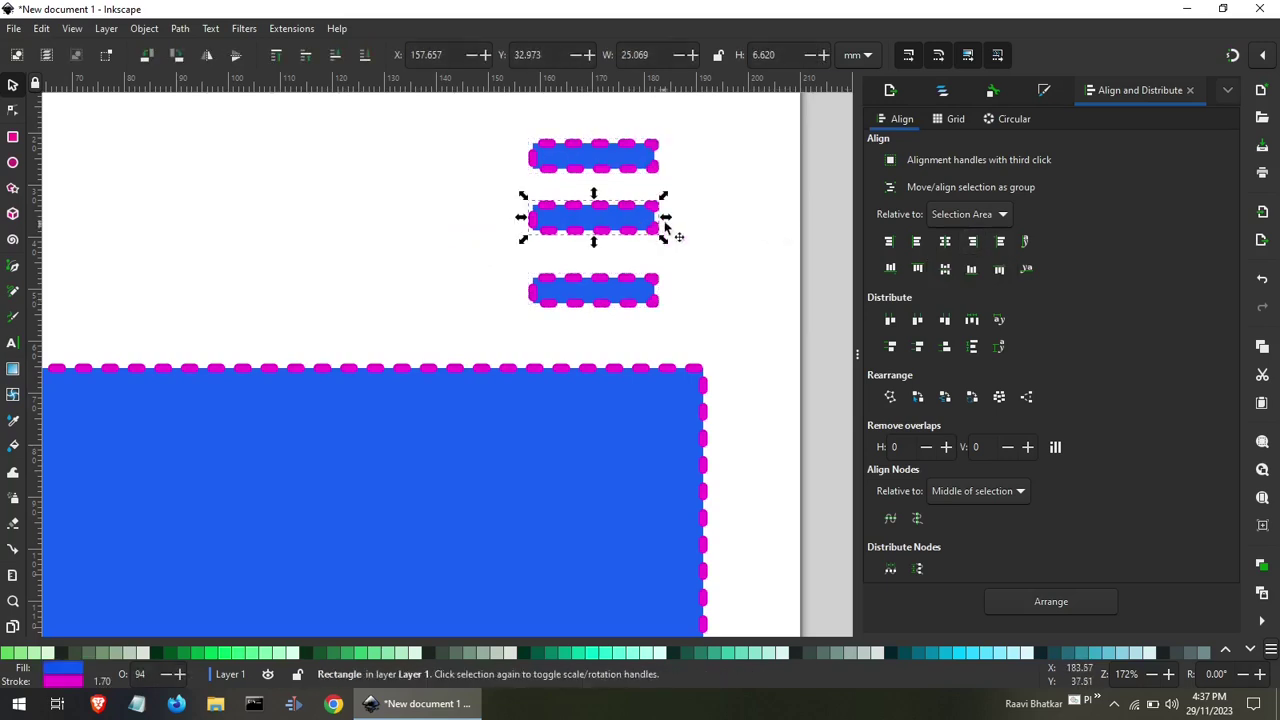
left_click_drag(664, 219, 610, 220)
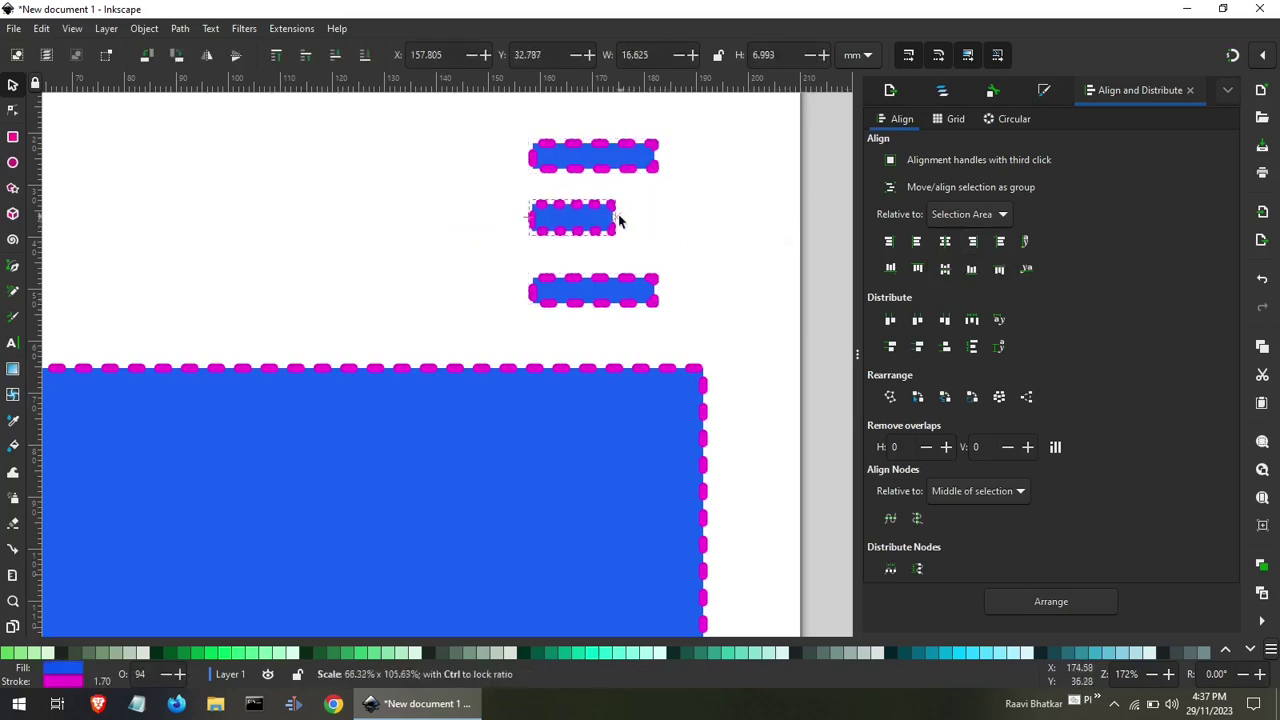
left_click(640, 158)
left_click_drag(668, 158, 713, 157)
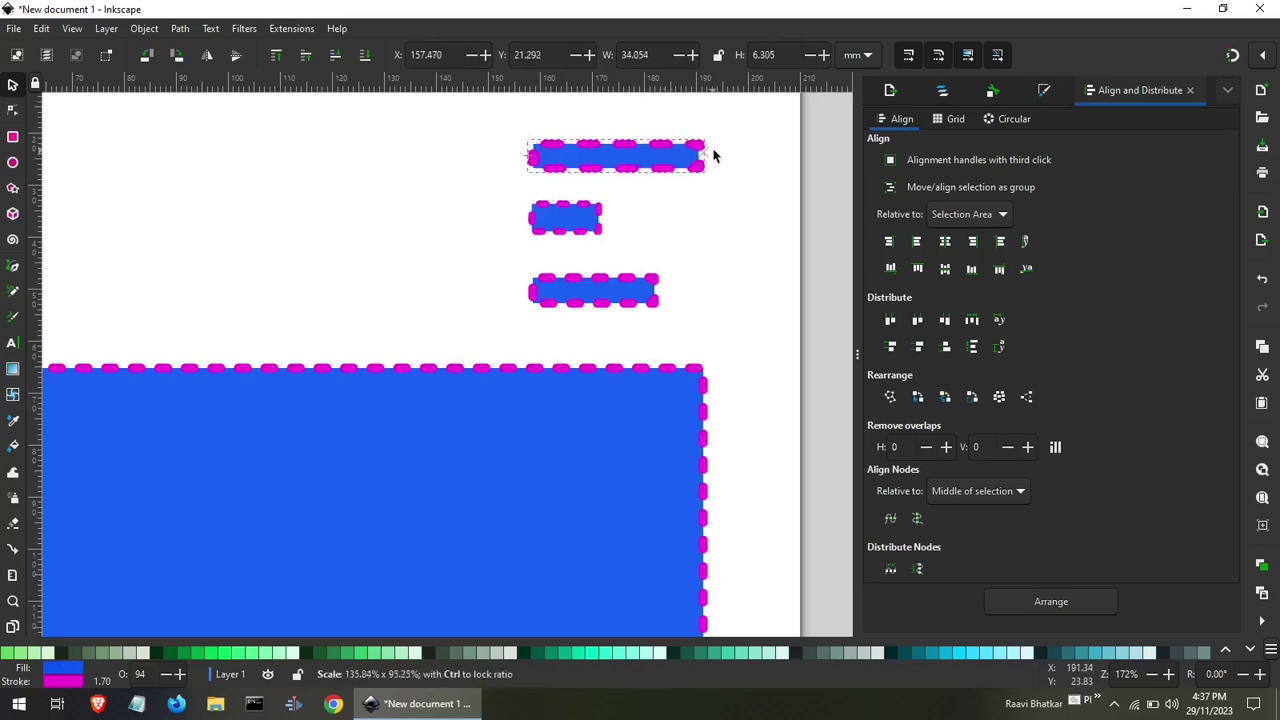
left_click(732, 186)
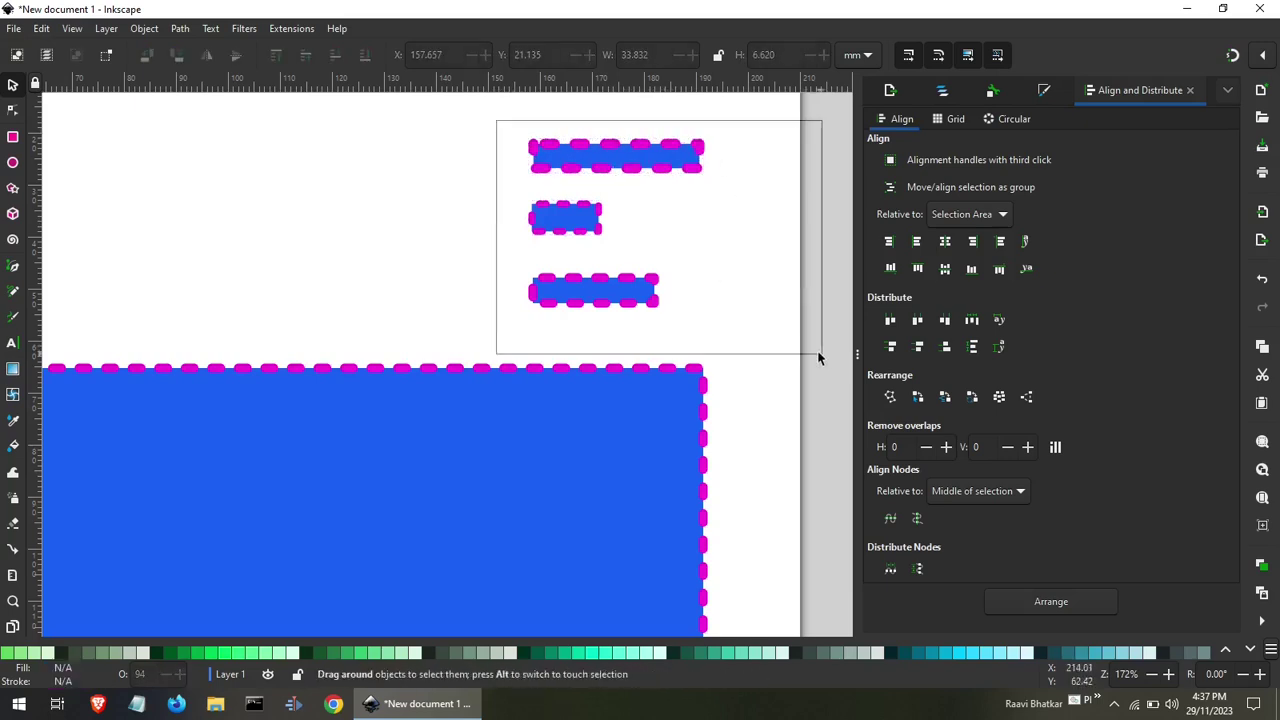
Try left and right edge alignments, ending with the three rectangles centred on a vertical axis.
left_click_drag(496, 120, 822, 356)
left_click(978, 250)
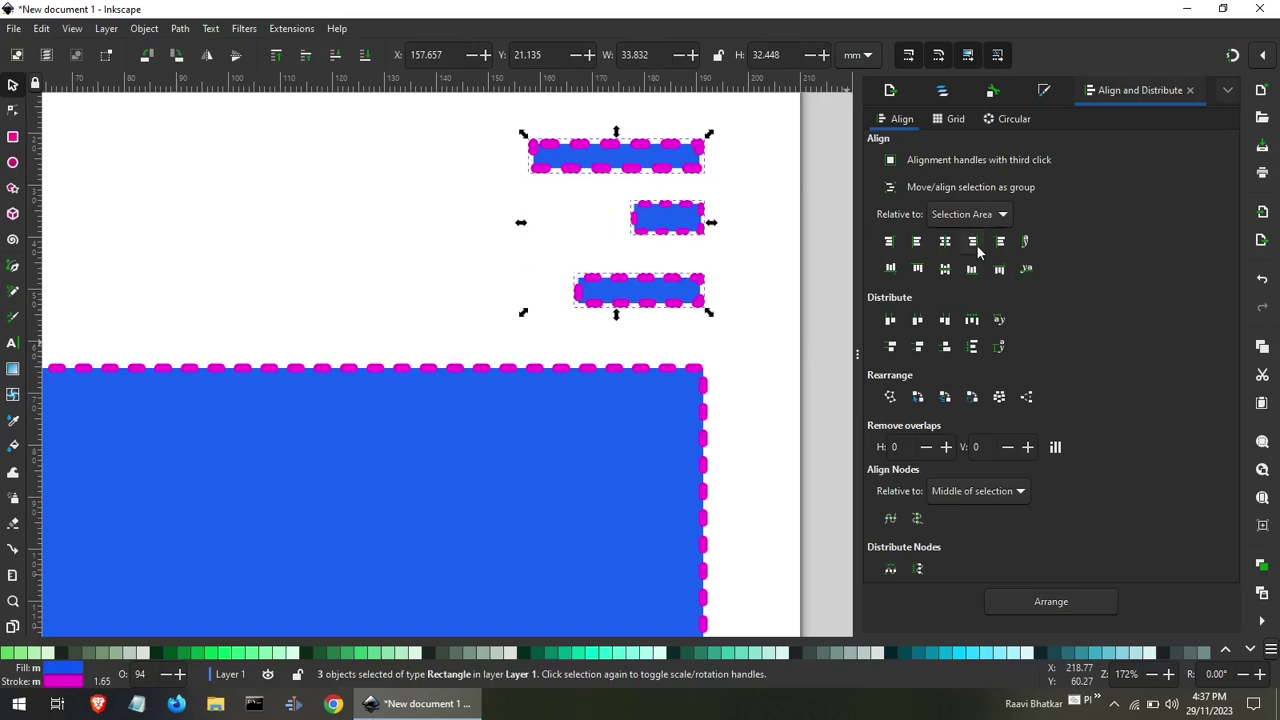
left_click(890, 246)
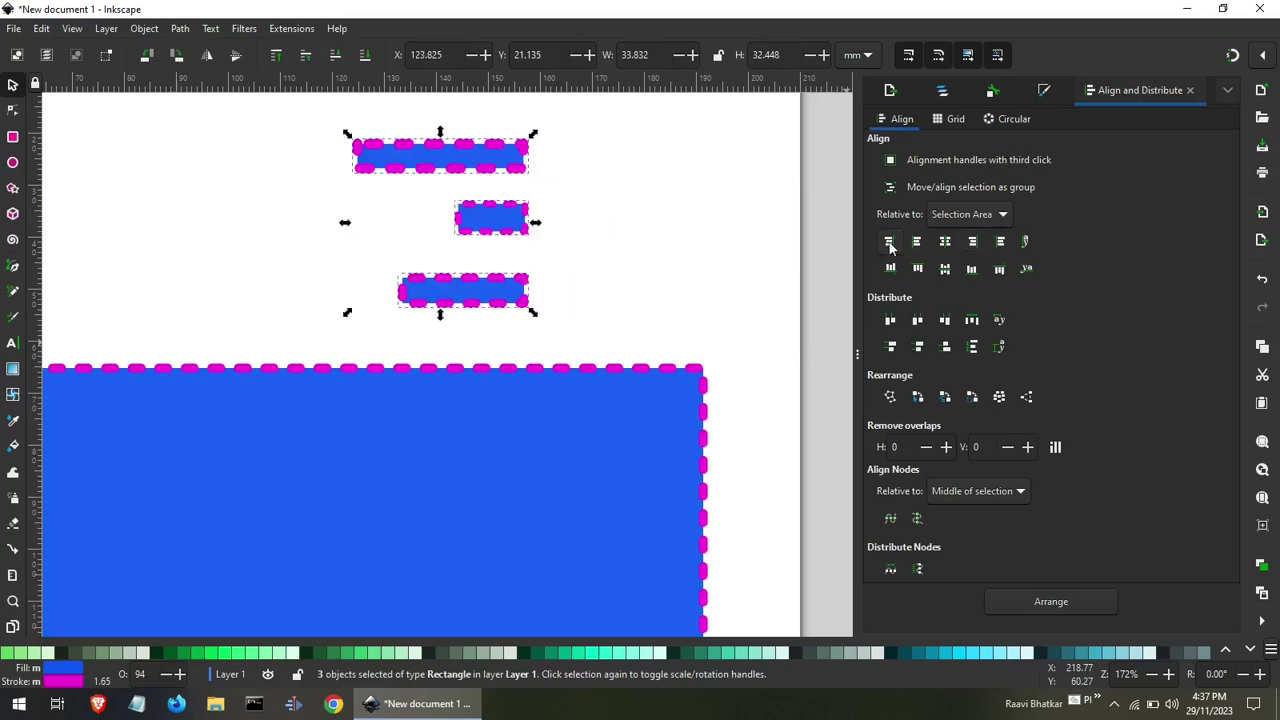
left_click(919, 250)
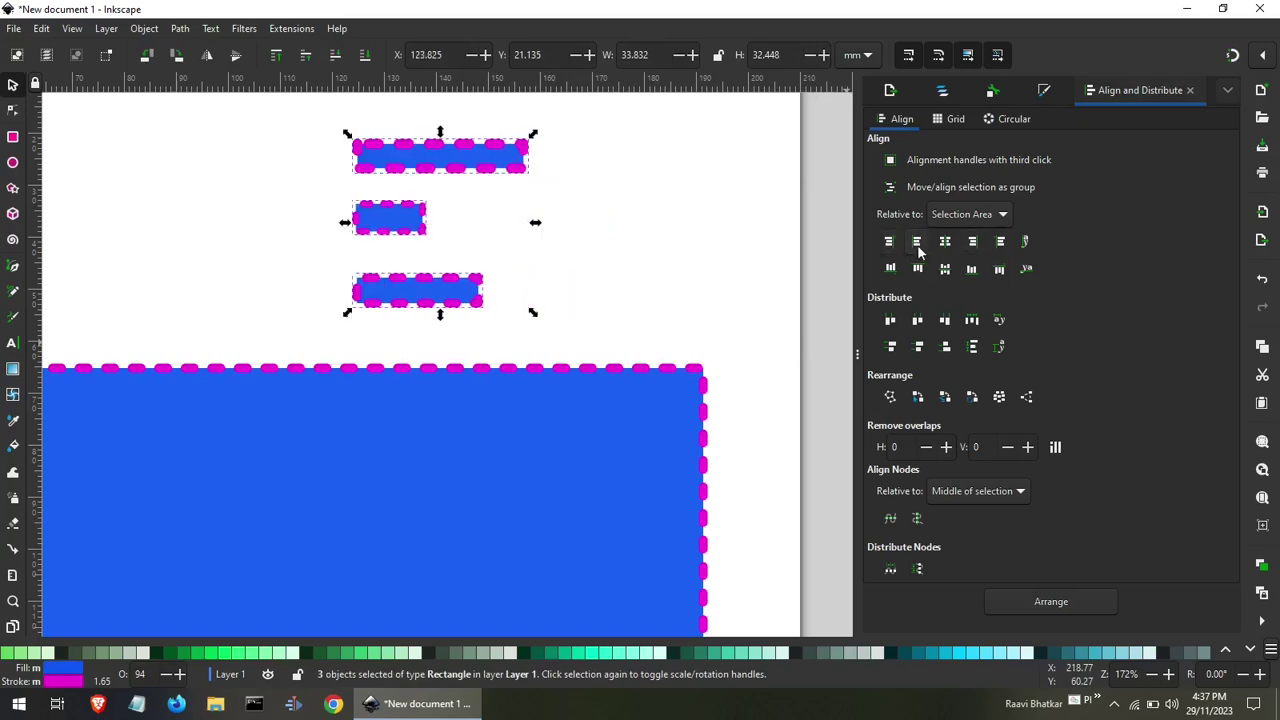
left_click(970, 243)
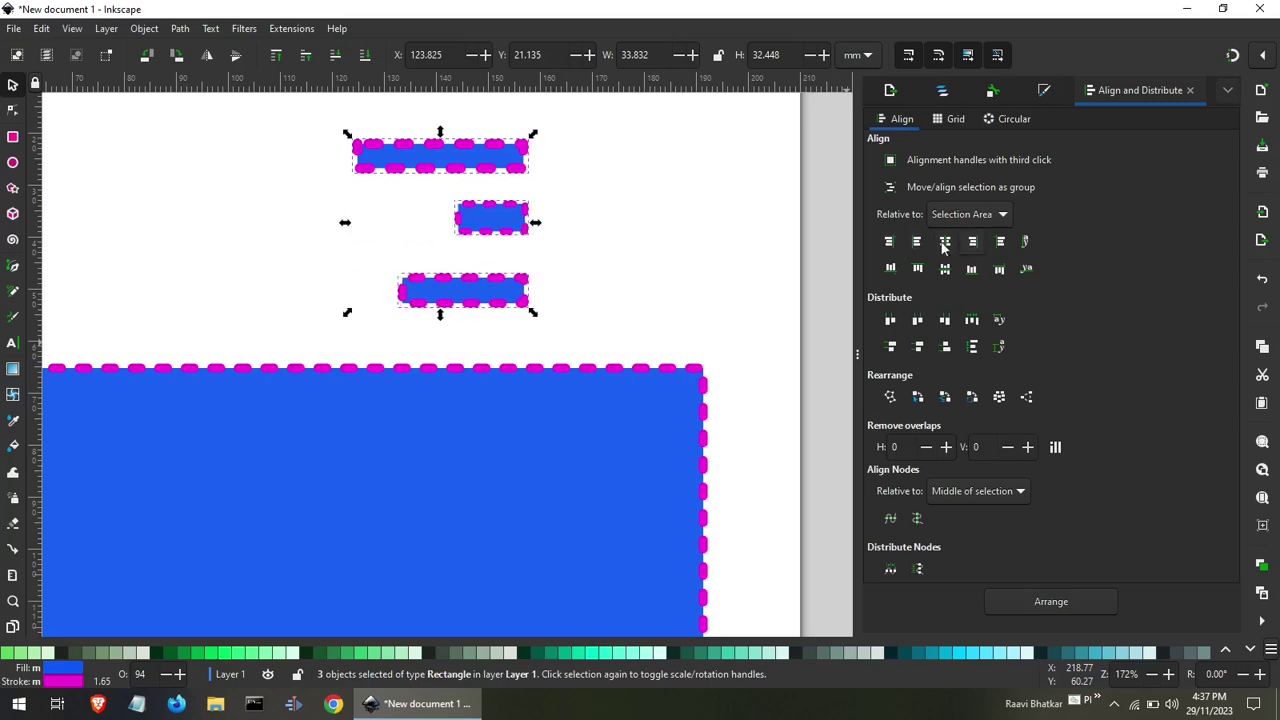
left_click(919, 245)
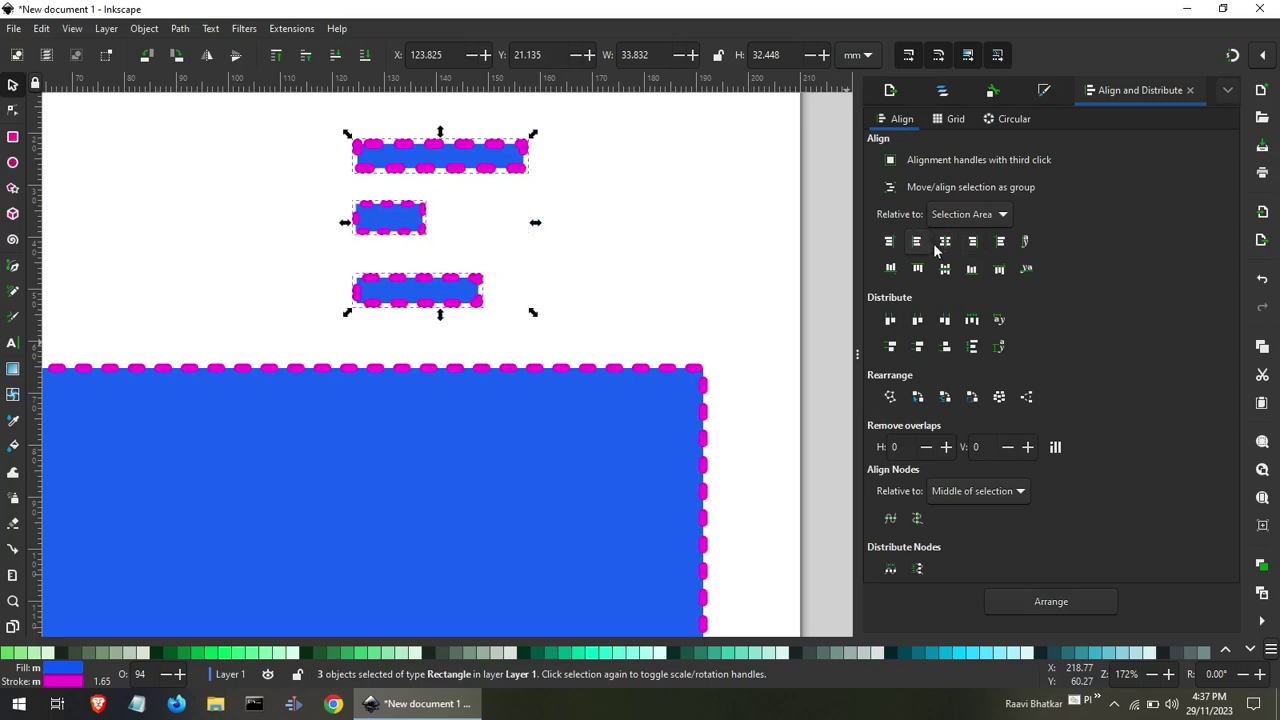
left_click(971, 243)
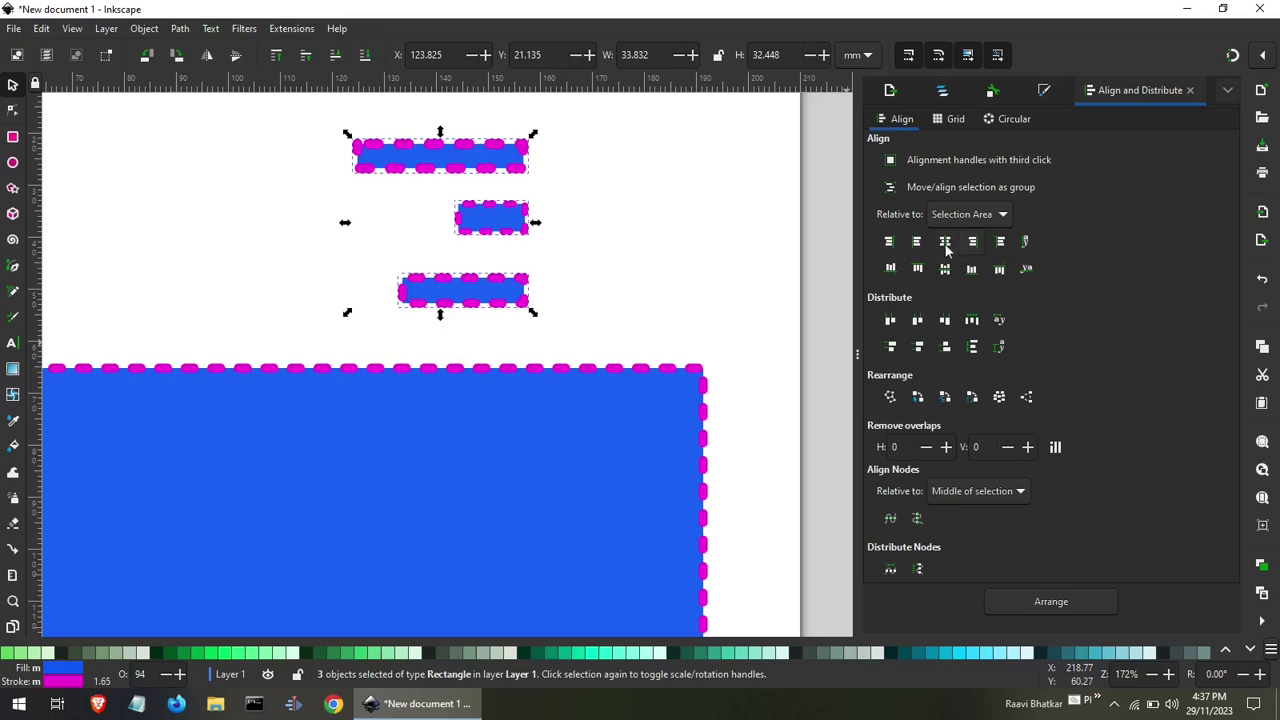
left_click(944, 244)
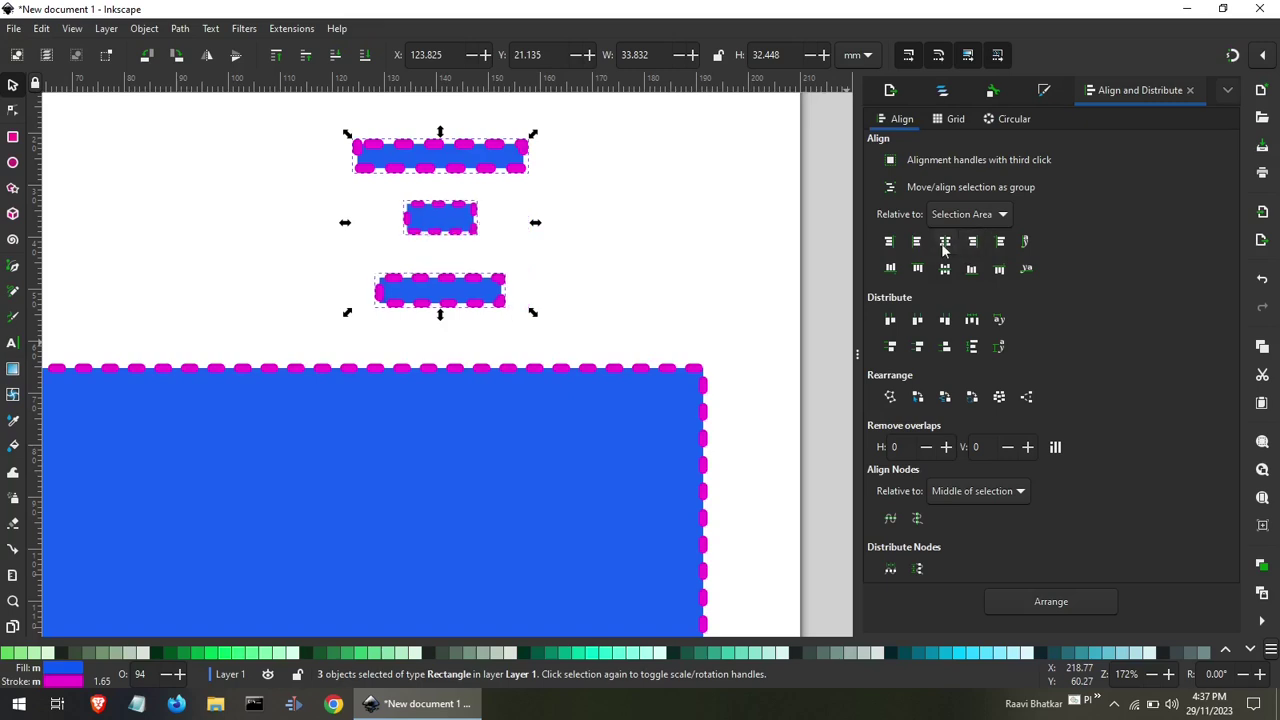
left_click(587, 210)
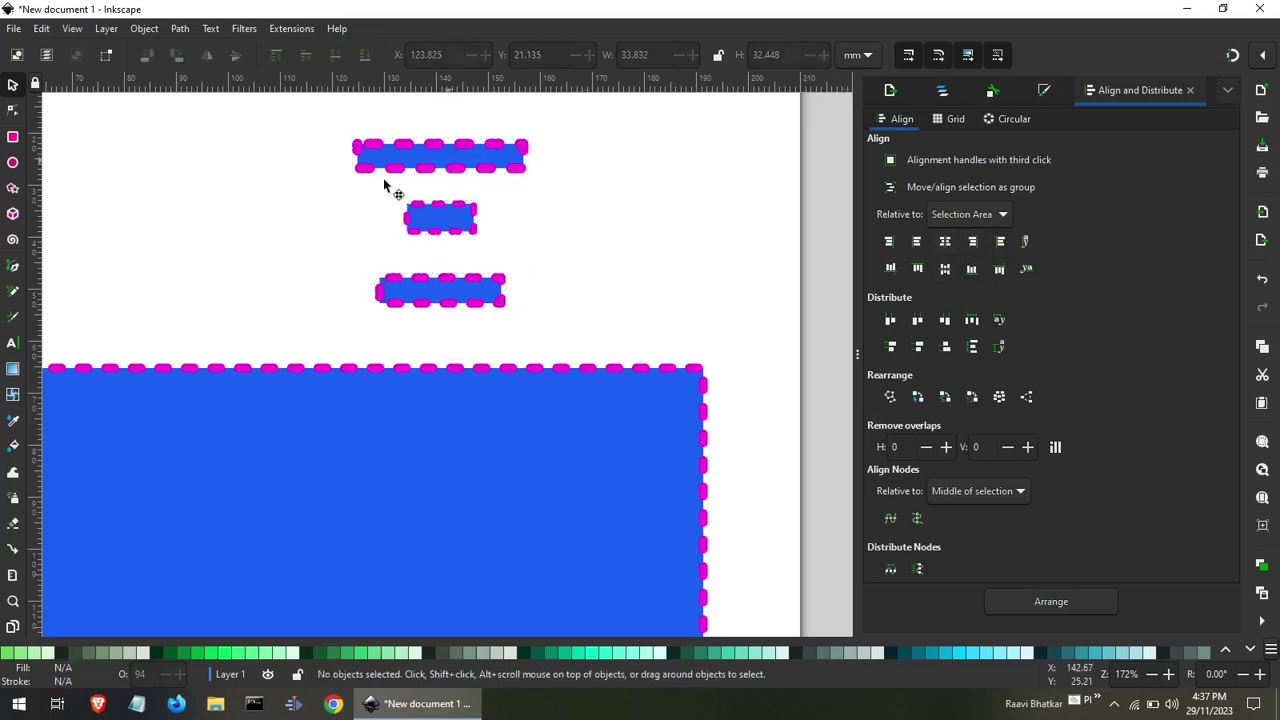
Move the top rectangle left and enlarge it, and move the lower one up and right.
left_click_drag(383, 180, 219, 241)
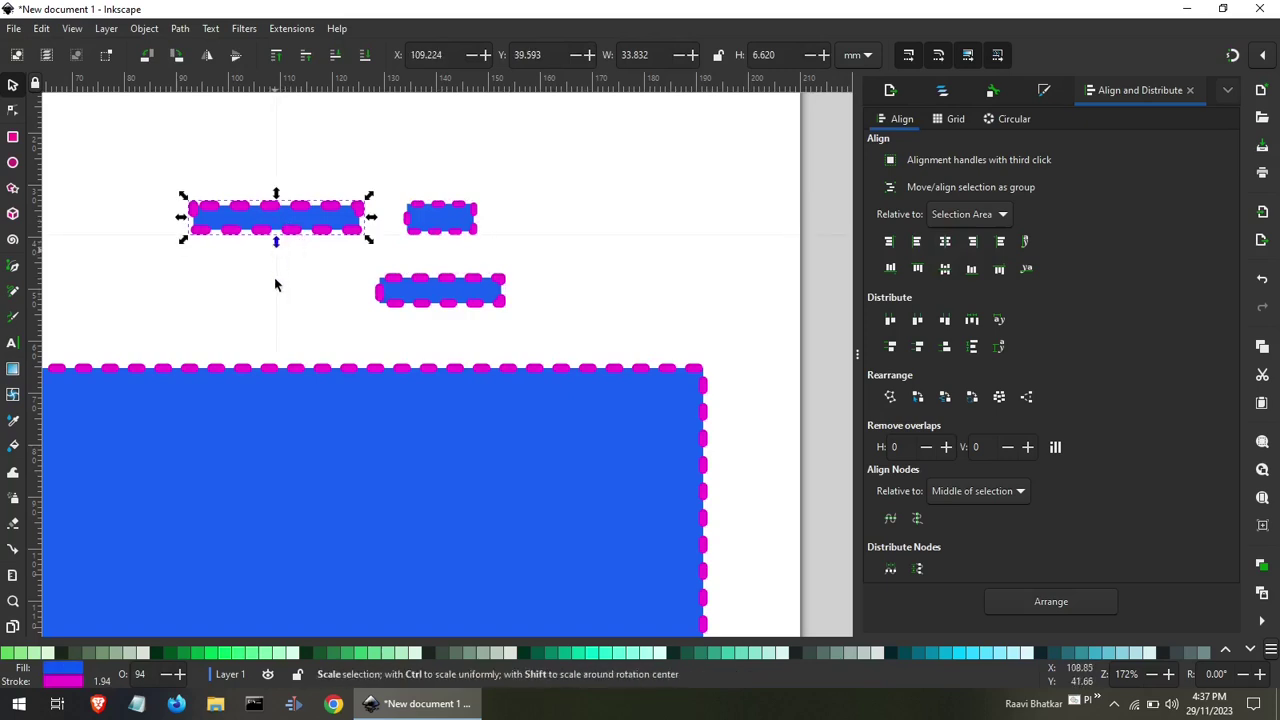
left_click_drag(276, 285, 278, 305)
left_click(278, 305)
left_click_drag(285, 261, 286, 228)
mouse_move(465, 292)
left_mouse_down()
mouse_move(595, 225)
mouse_move(597, 150)
mouse_move(568, 187)
left_mouse_up()
left_click(252, 150)
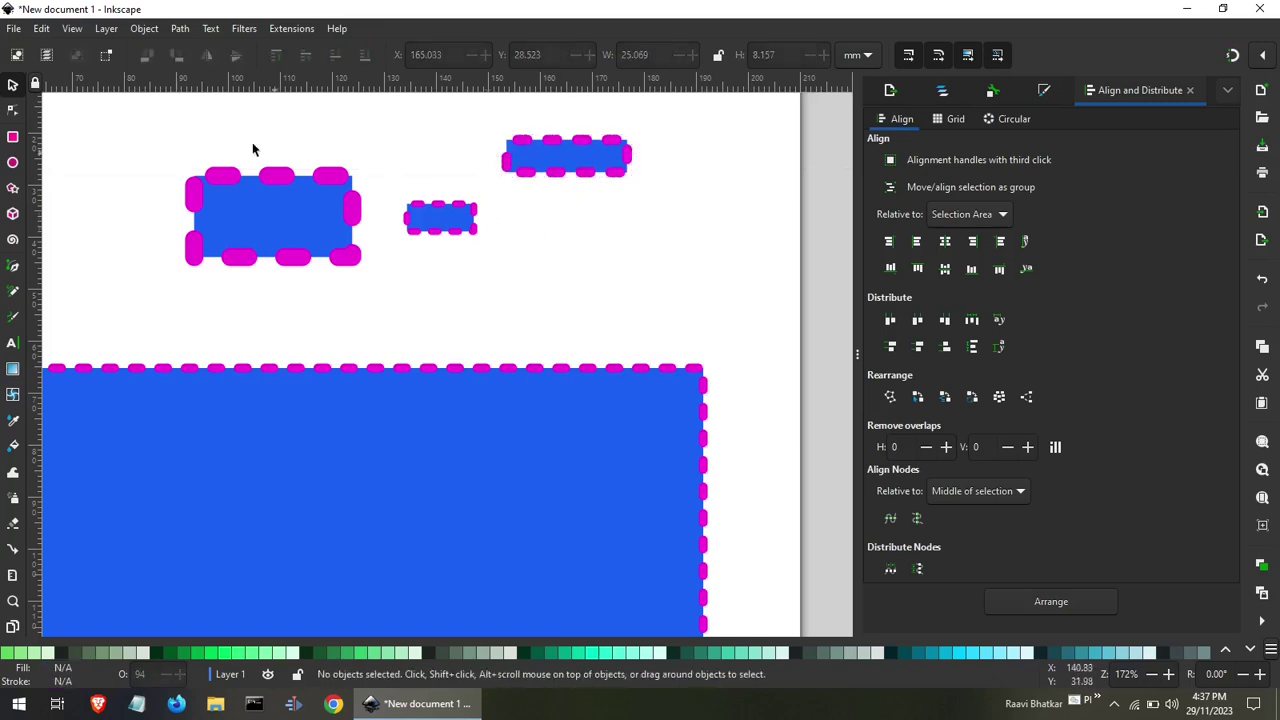
Align the three rectangles by bottom edges, centre, then top edges, and reselect them.
left_click_drag(150, 110, 843, 367)
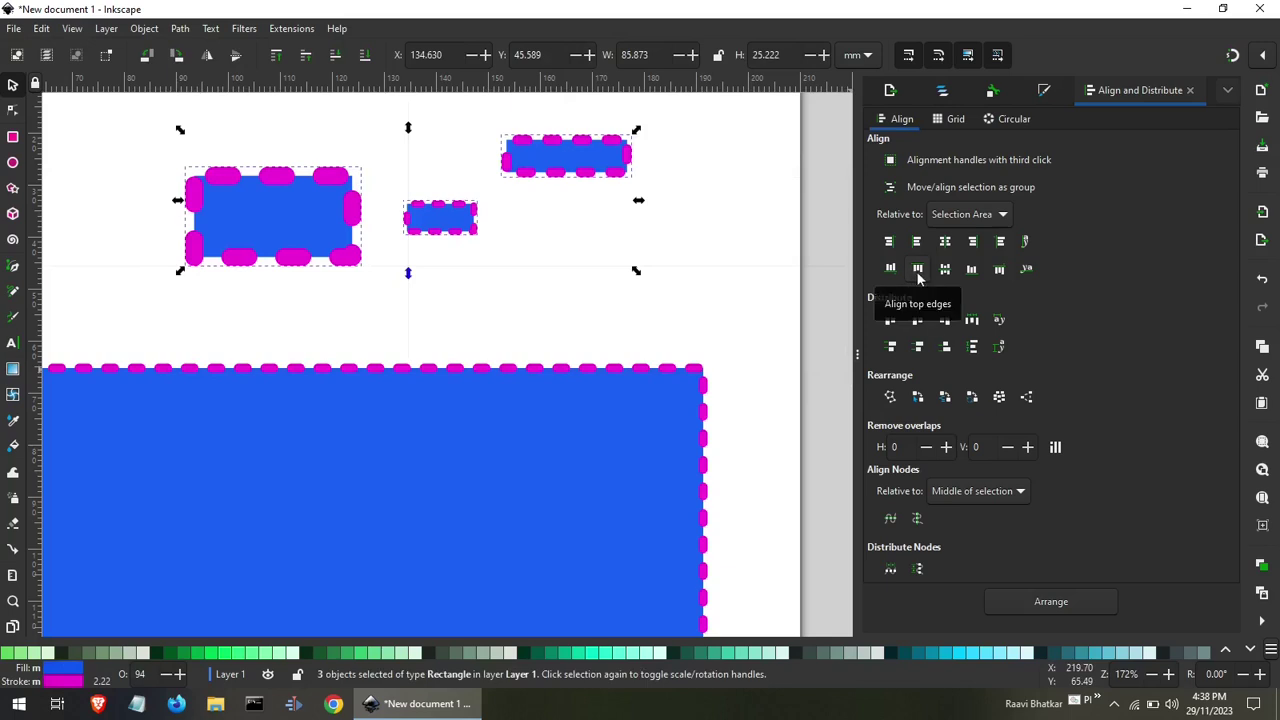
left_click(971, 270)
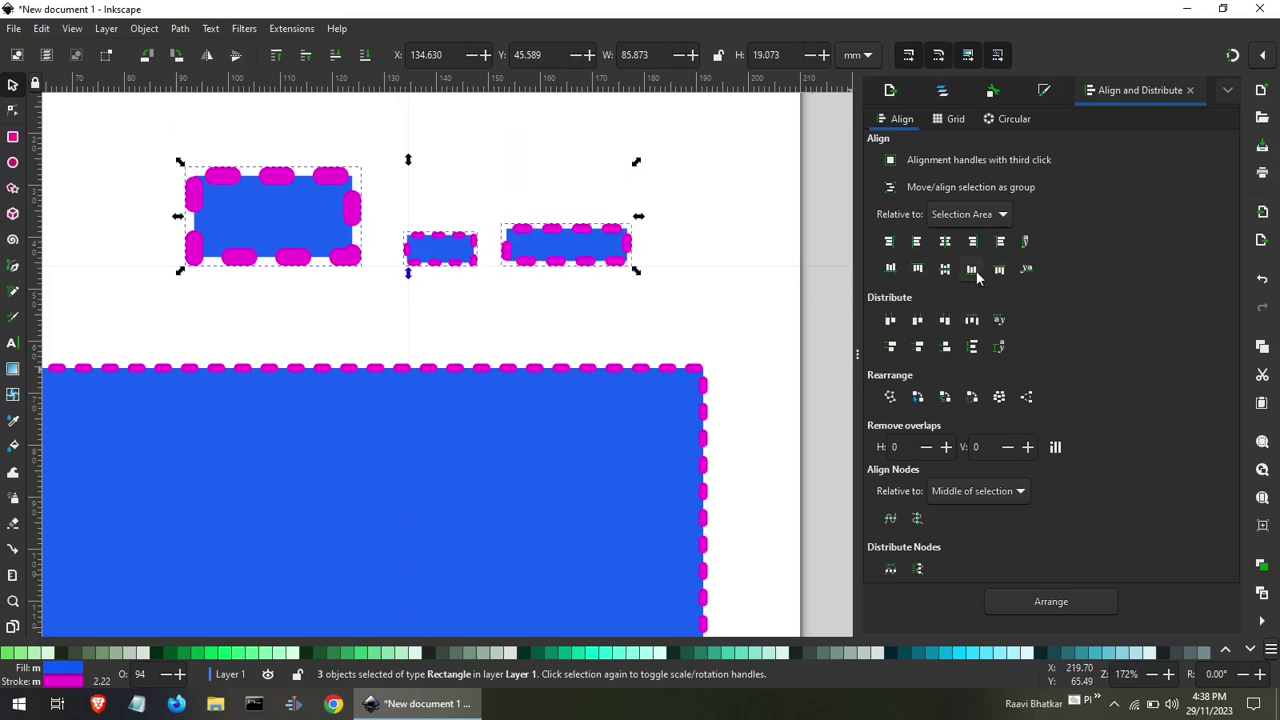
left_click(946, 271)
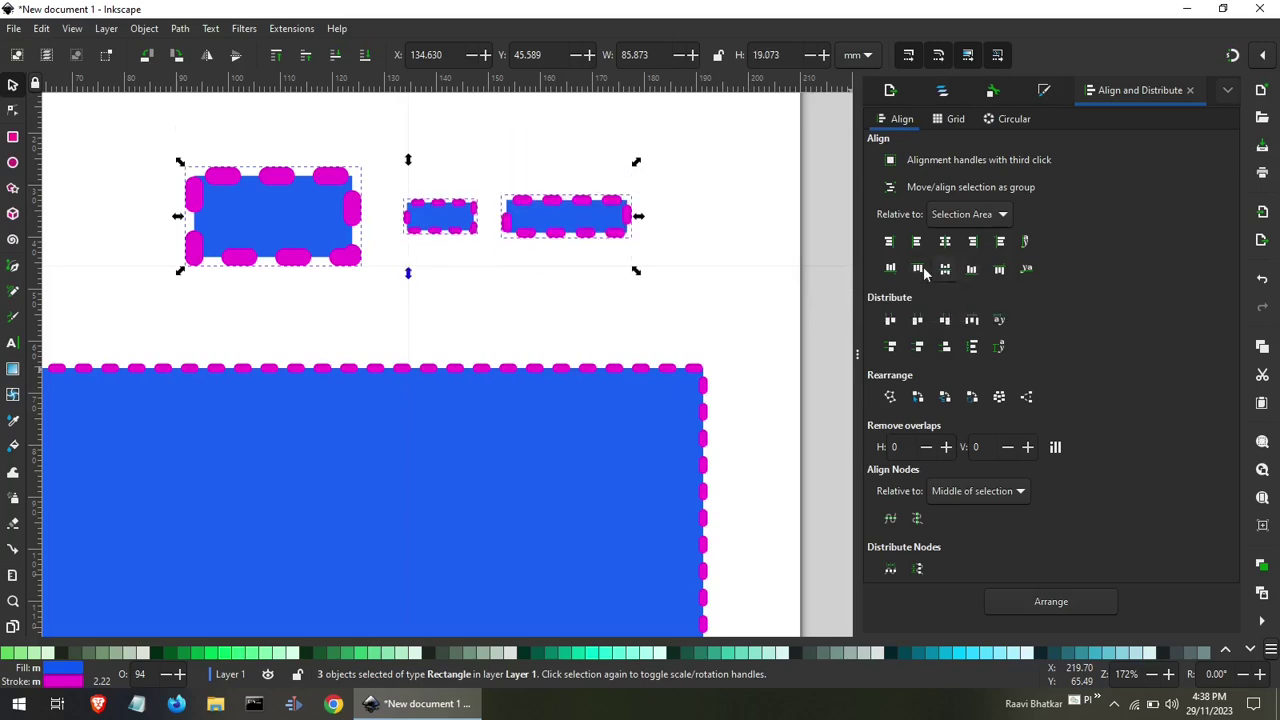
left_click(924, 270)
left_click(665, 258)
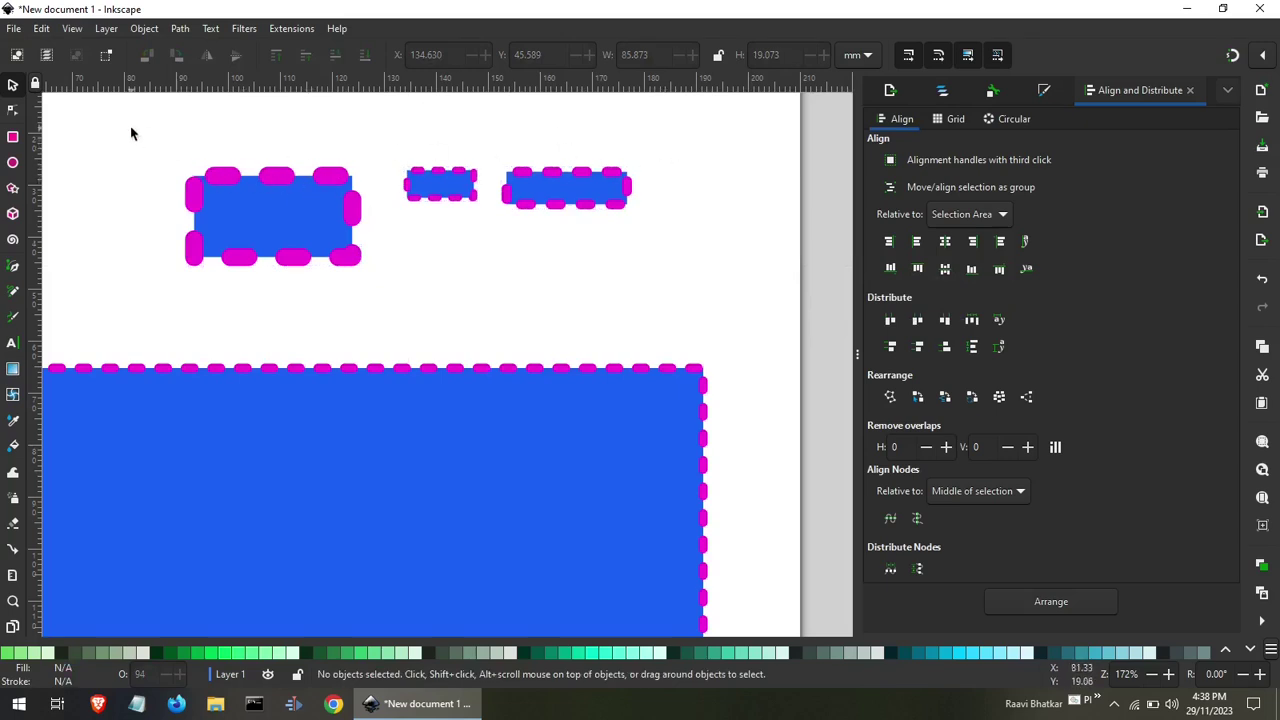
left_click_drag(130, 126, 670, 329)
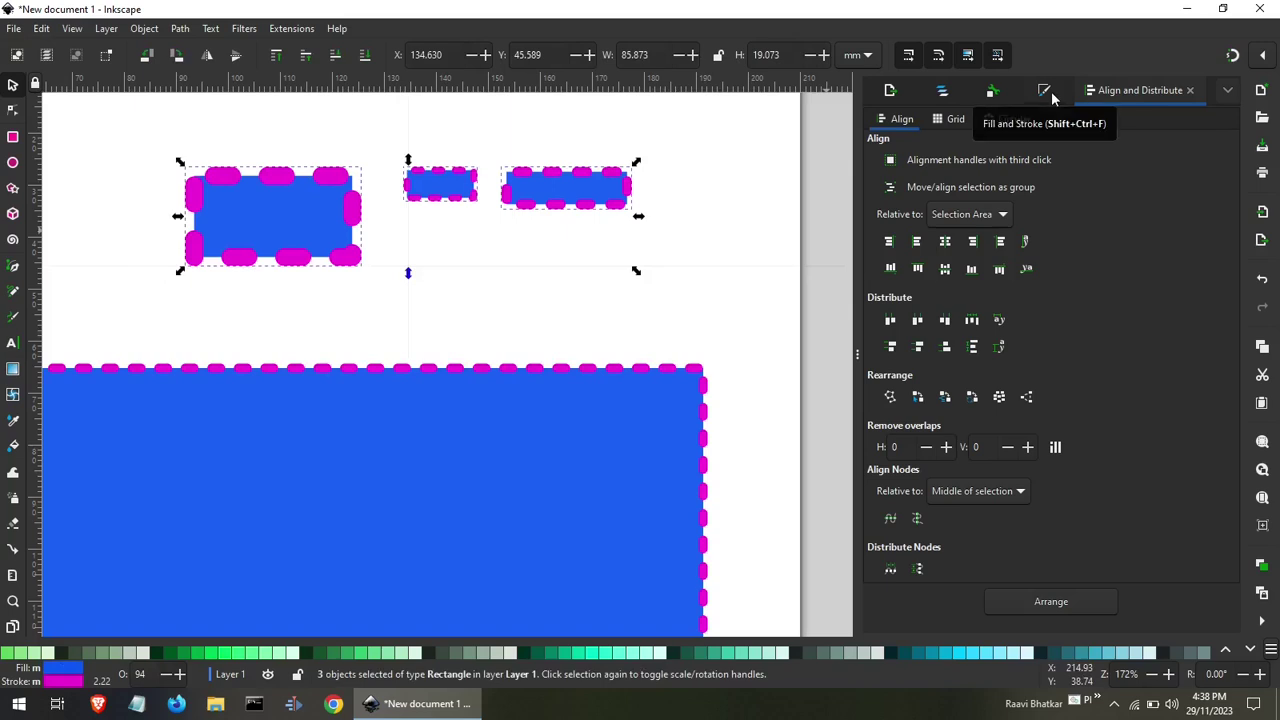
Set the three rectangles' stroke paint to No paint in Fill and Stroke.
left_click(1049, 91)
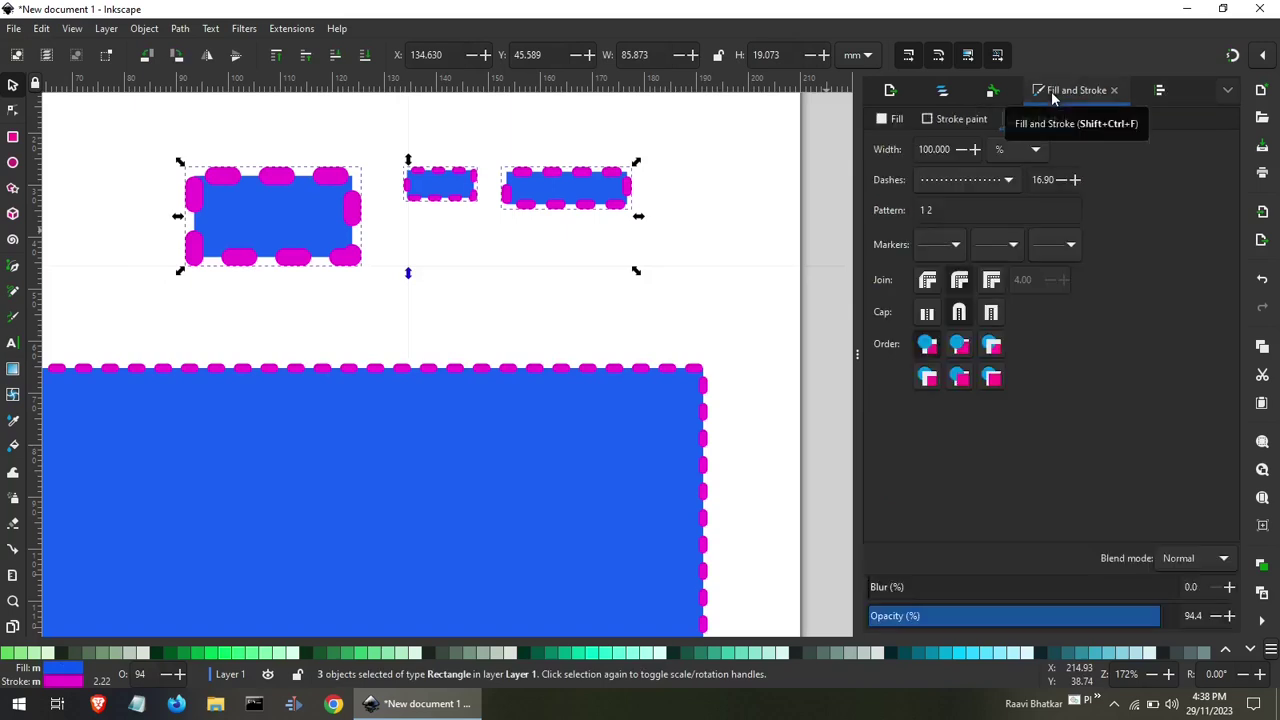
left_click(928, 120)
left_click(879, 145)
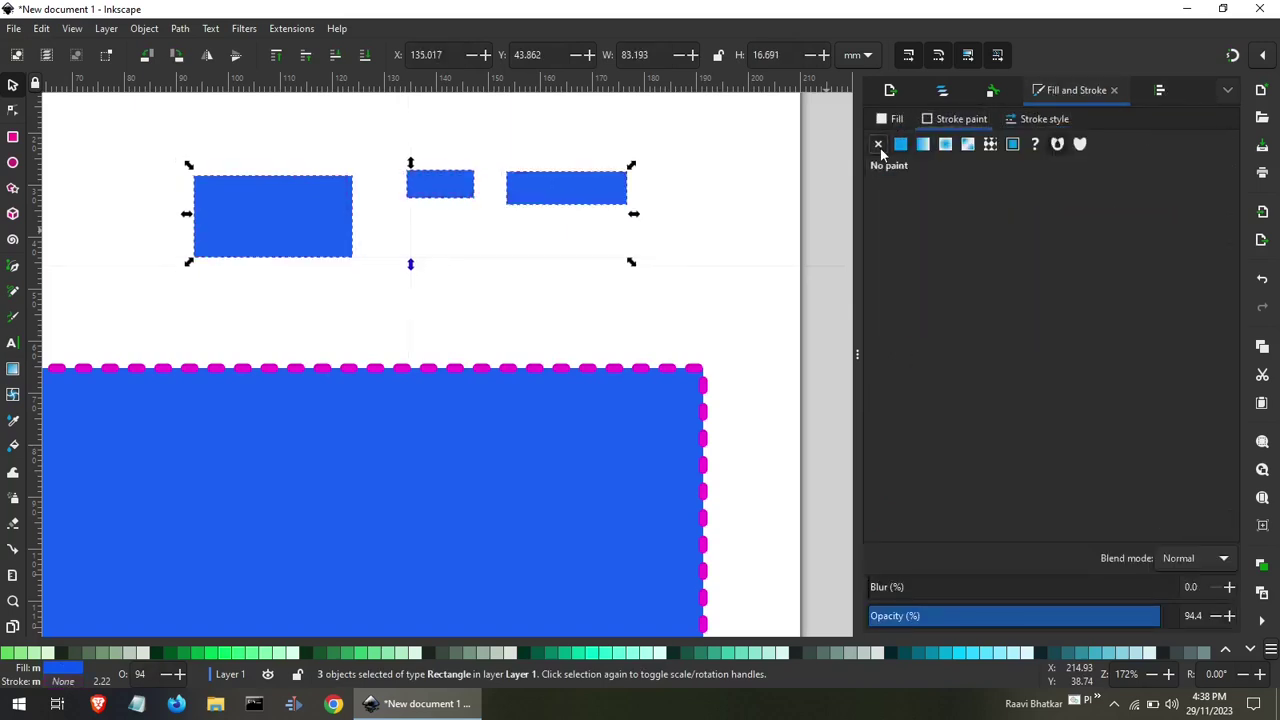
left_click(760, 206)
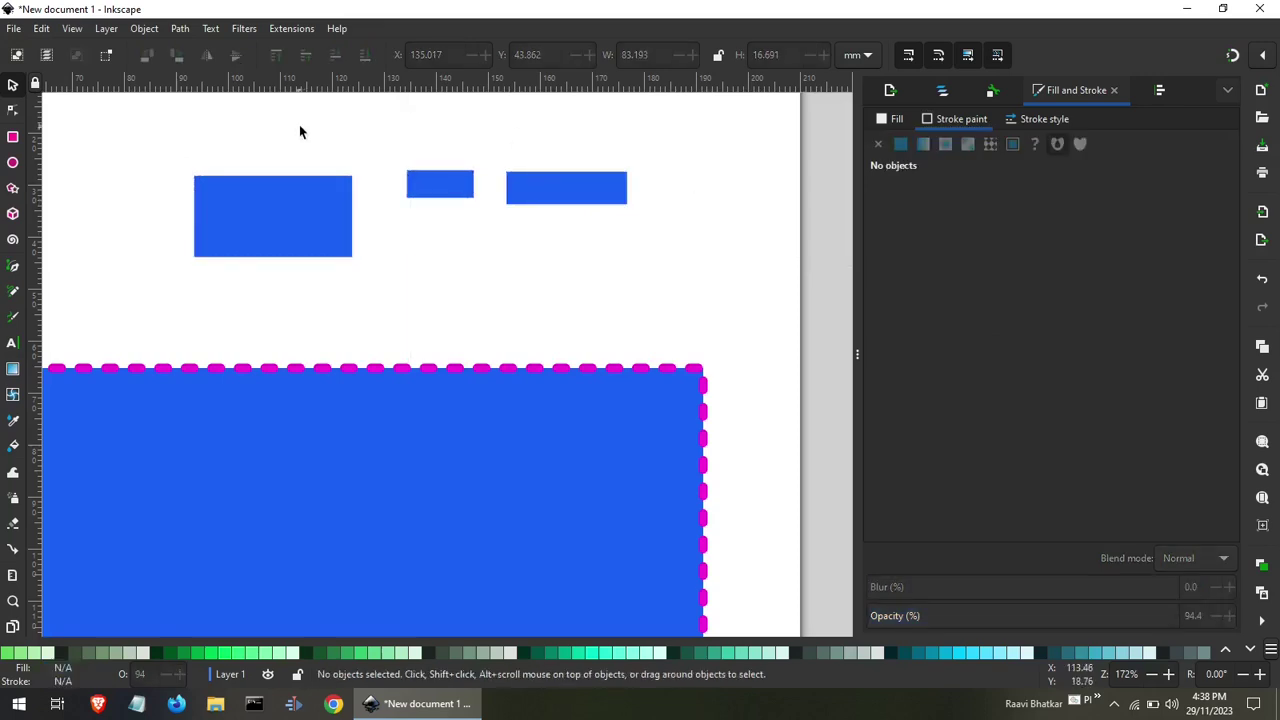
Reselect the three rectangles and align them by their bottom edges.
left_click_drag(182, 134, 712, 306)
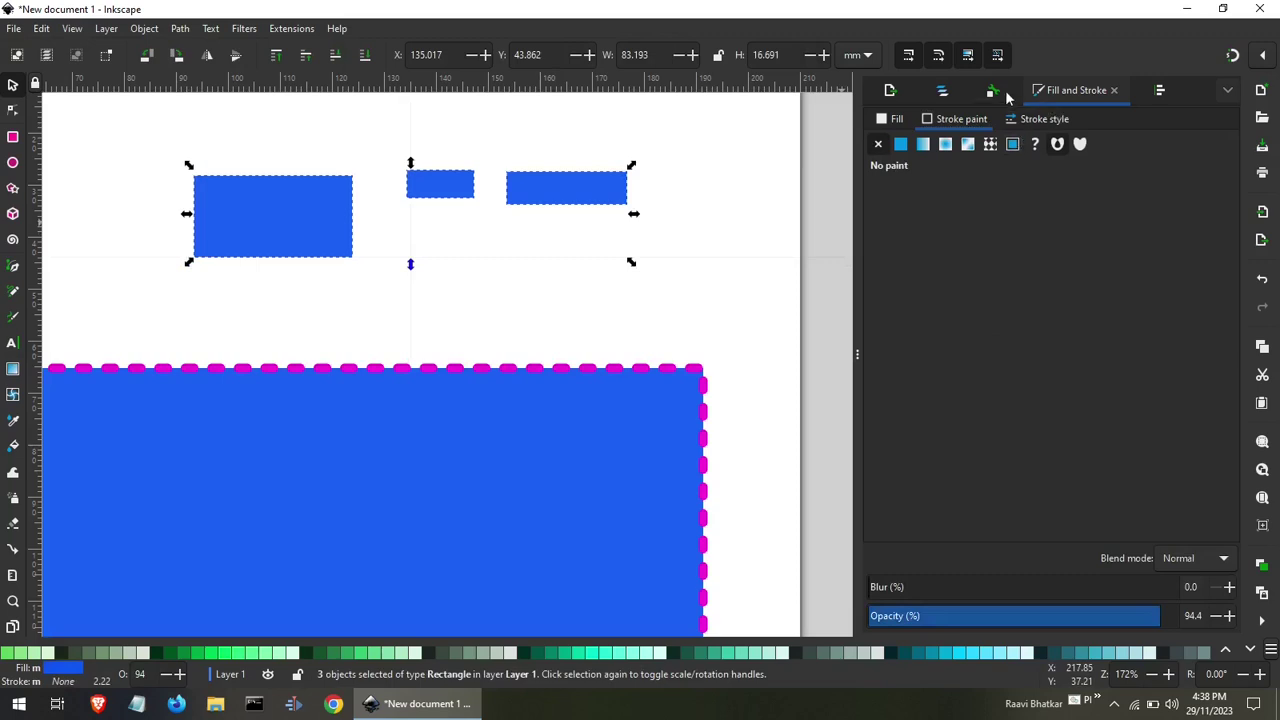
left_click(1158, 95)
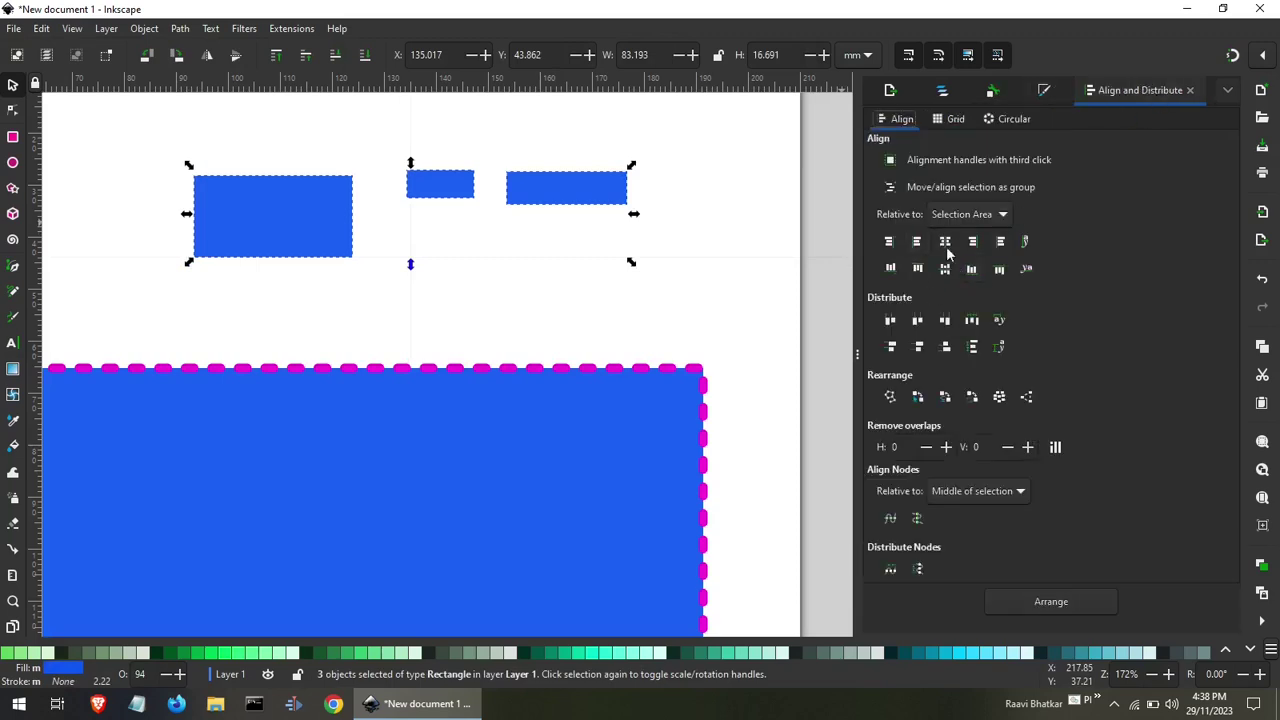
left_click(915, 270)
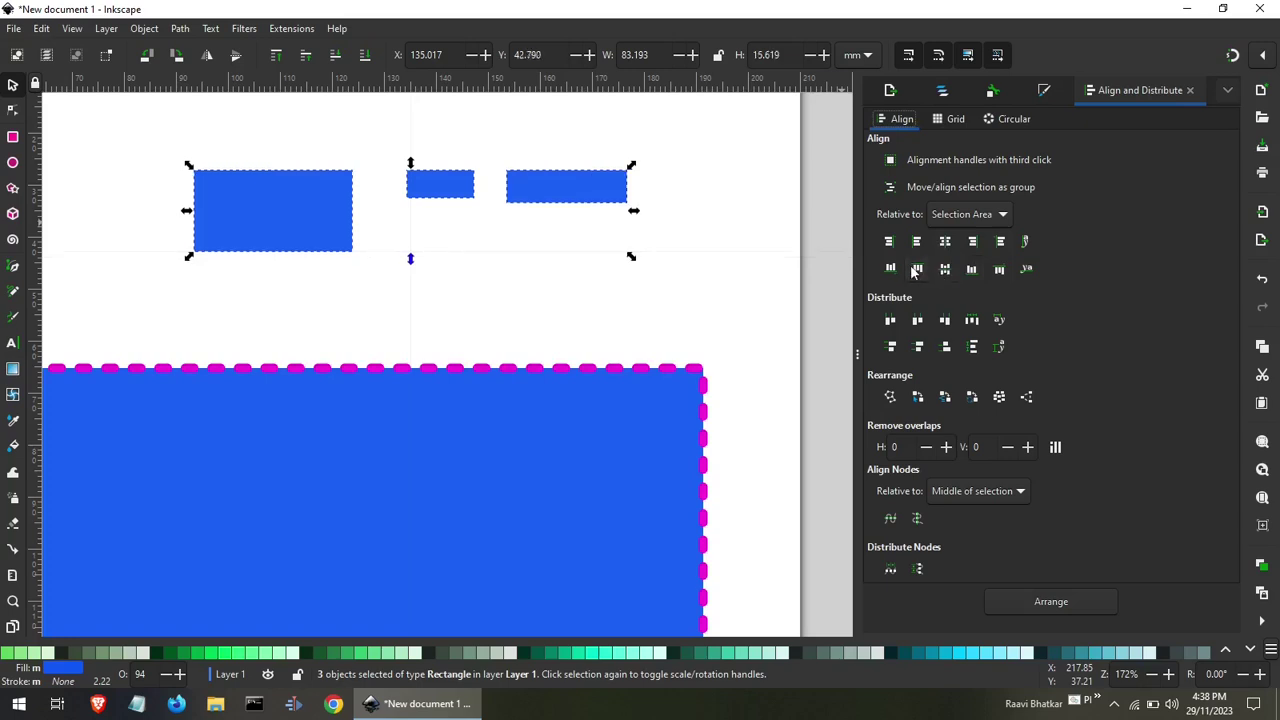
left_click(971, 270)
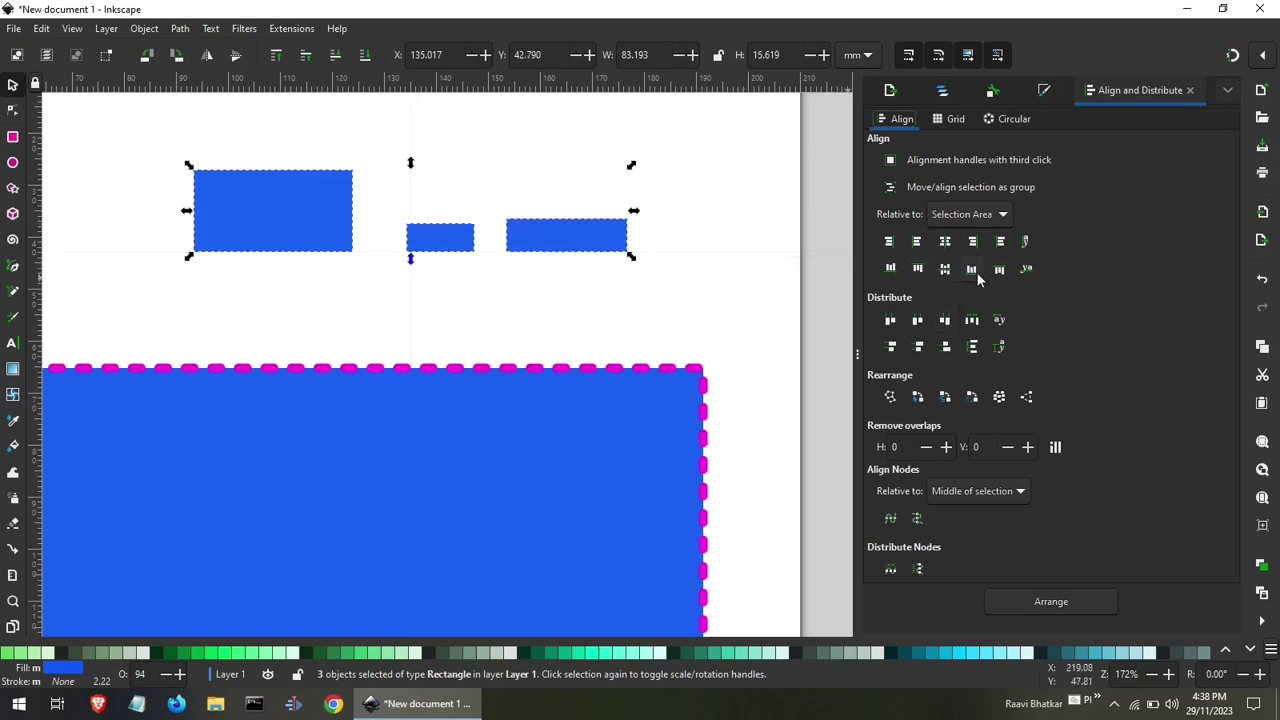
left_click(643, 278)
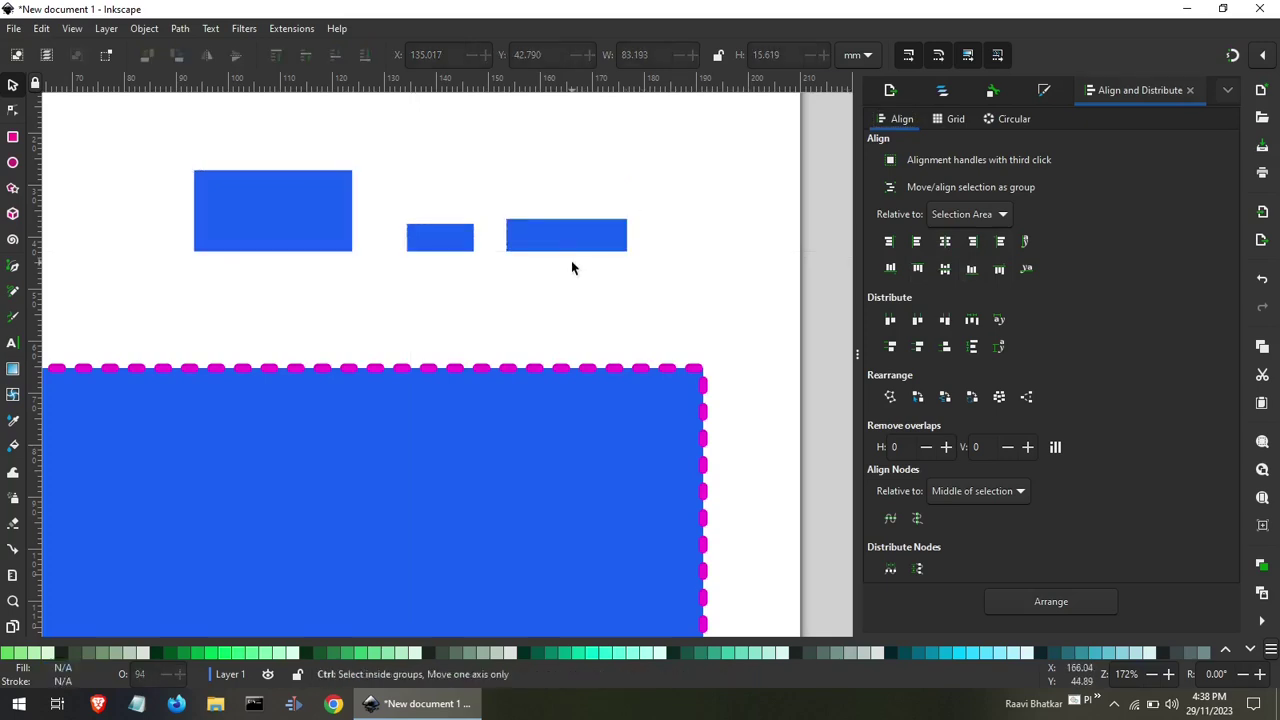
Zoom out, select all five rectangles, and remove them with two undos.
scroll(571, 267, "down", 1, "ctrl")
scroll(571, 267, "down", 3, "ctrl")
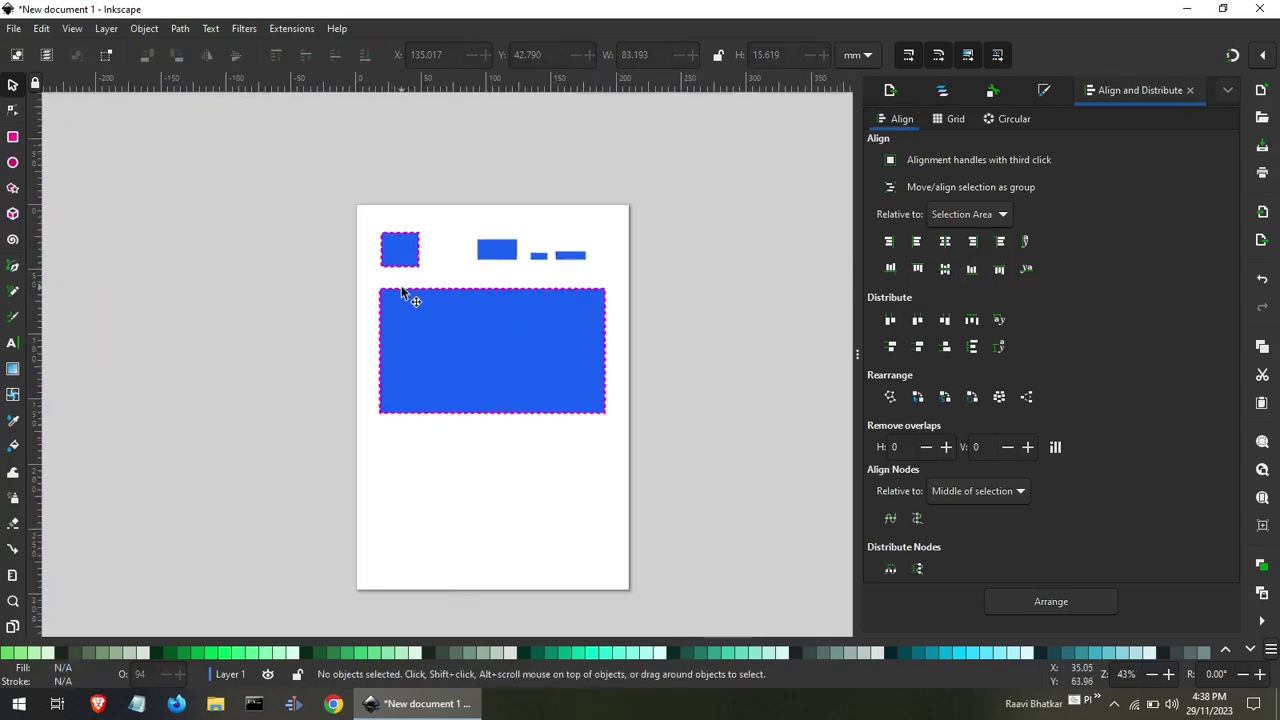
scroll(402, 292, "down", 5)
scroll(402, 292, "up", 6)
scroll(406, 293, "down", 3)
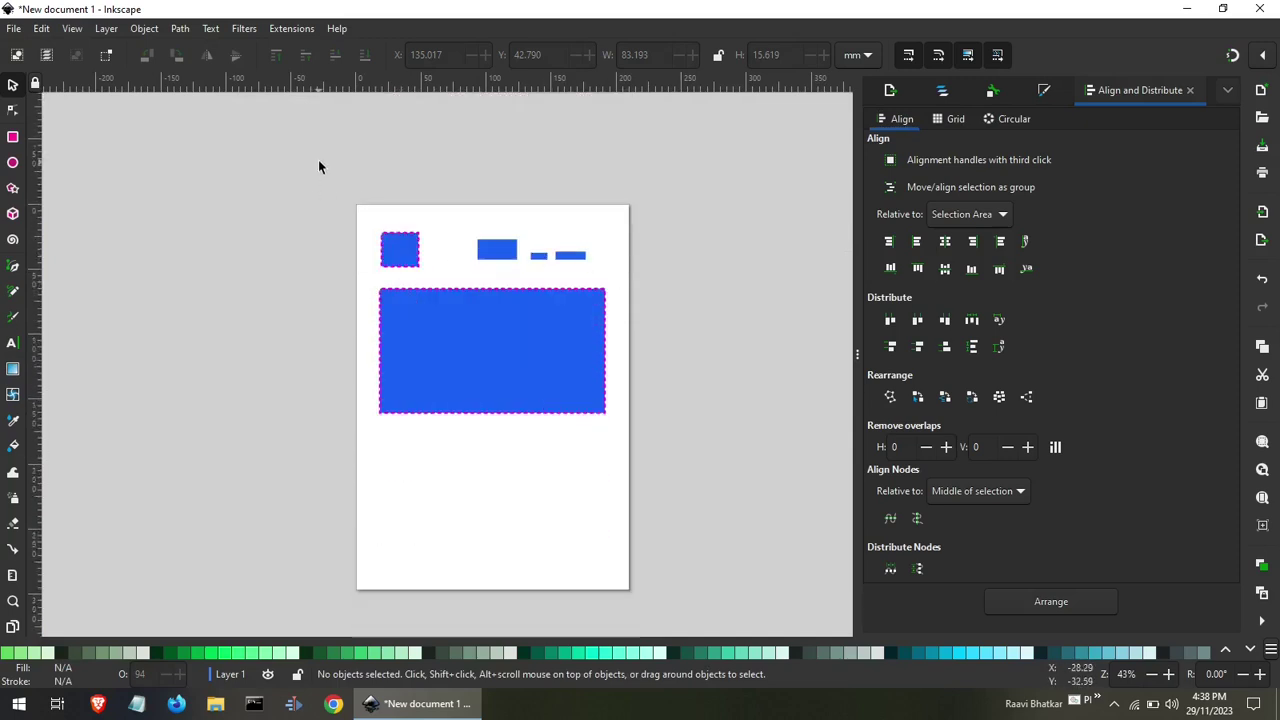
left_click_drag(318, 159, 684, 534)
key("ctrl+z")
key("ctrl+z")
key("ctrl+z")
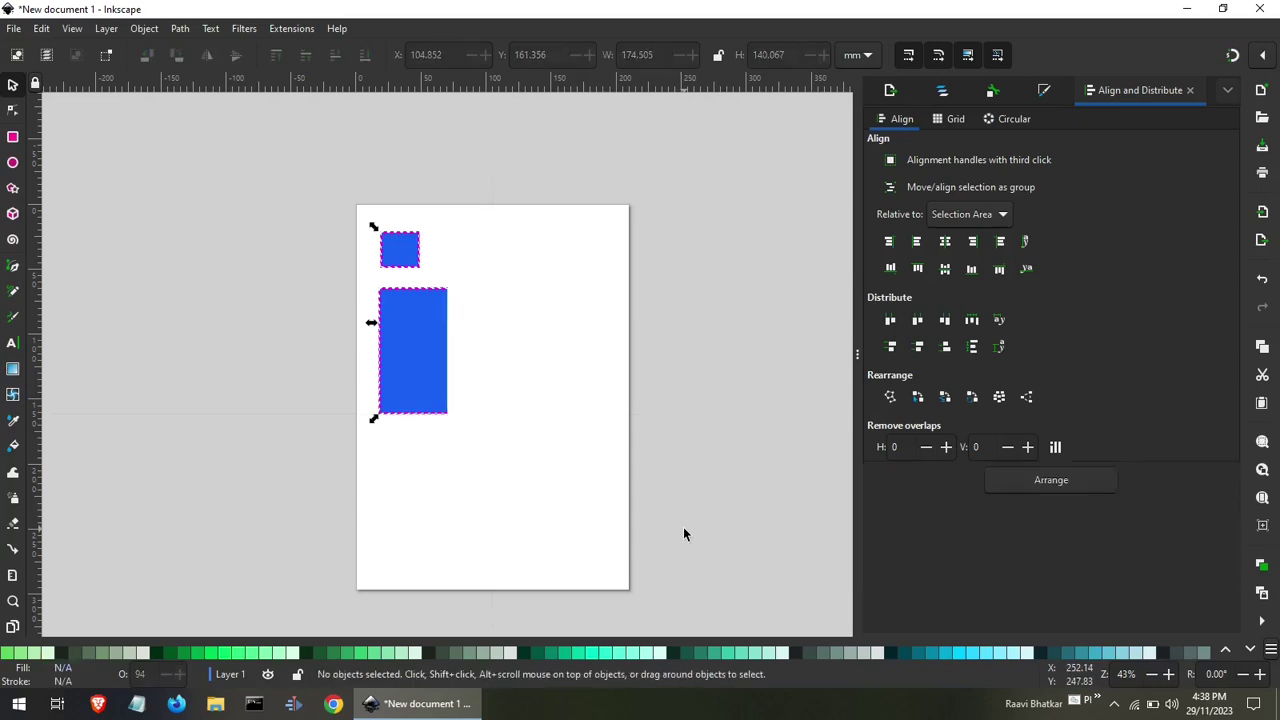
key("ctrl+z")
key("ctrl+z")
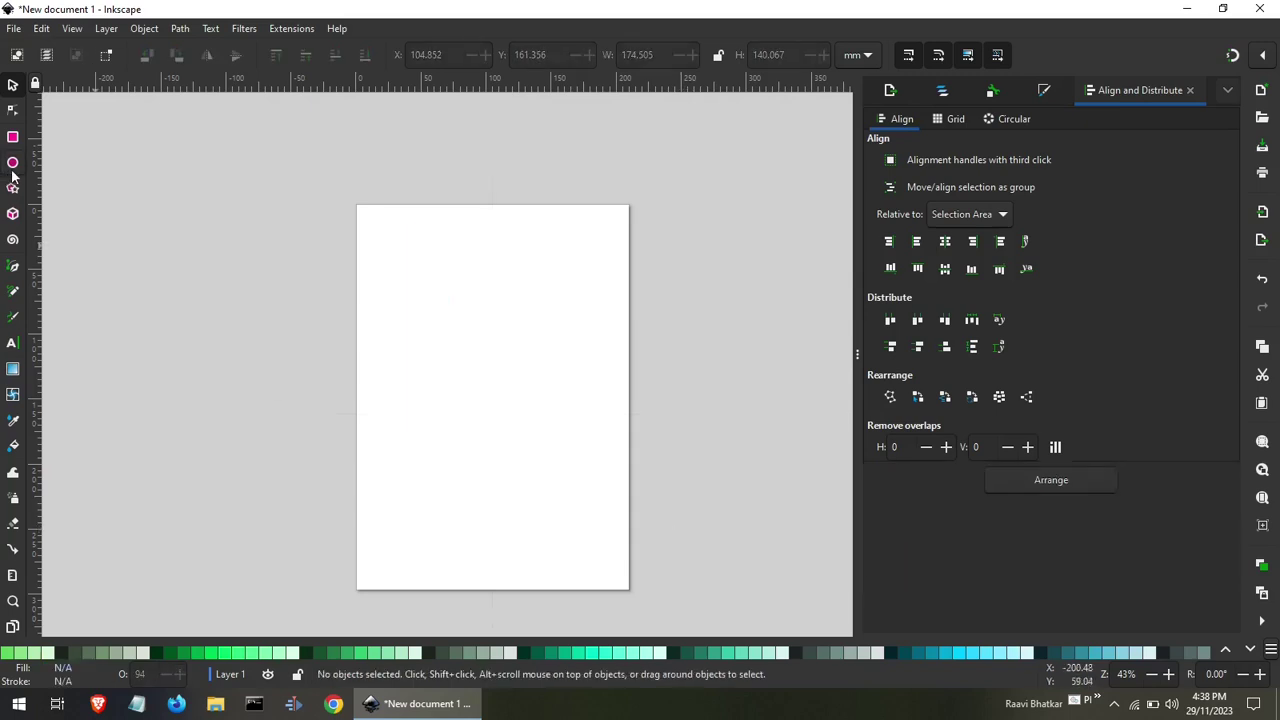
Draw seven ellipses of varied sizes with the Ellipse tool and select them all.
left_click(12, 165)
left_click_drag(381, 305, 436, 354)
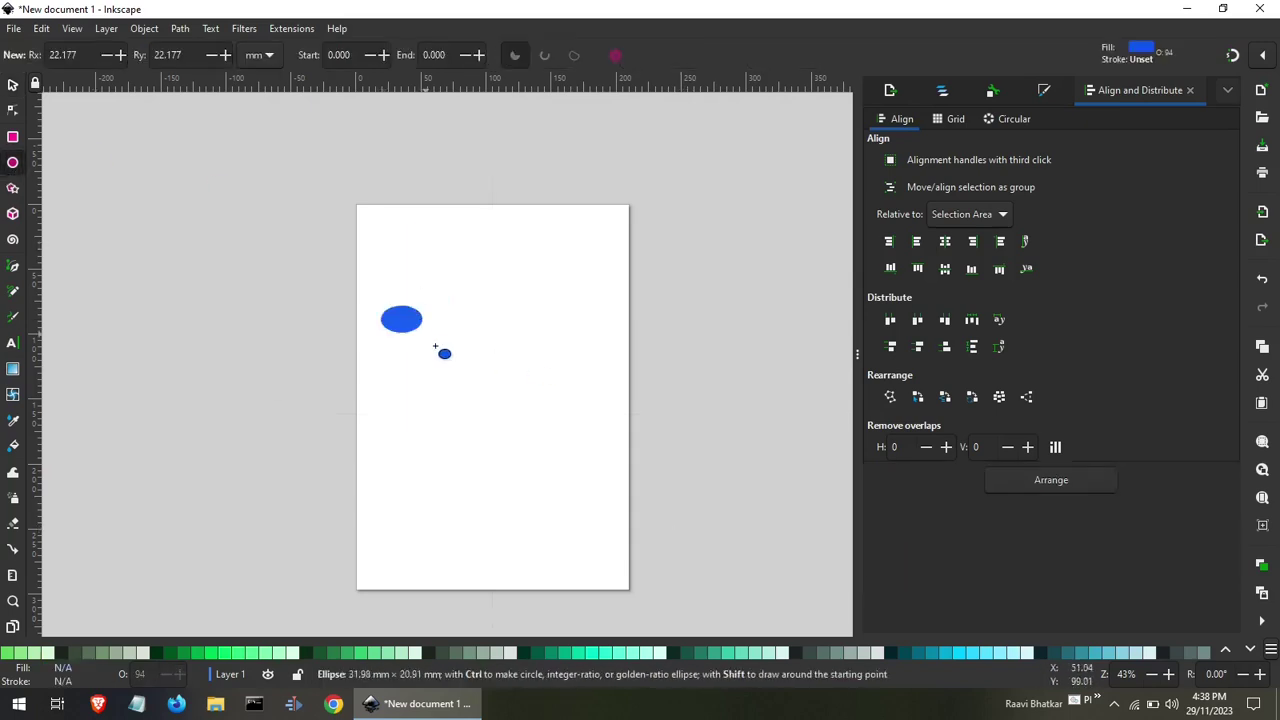
left_click_drag(468, 306, 514, 366)
left_click_drag(562, 312, 615, 358)
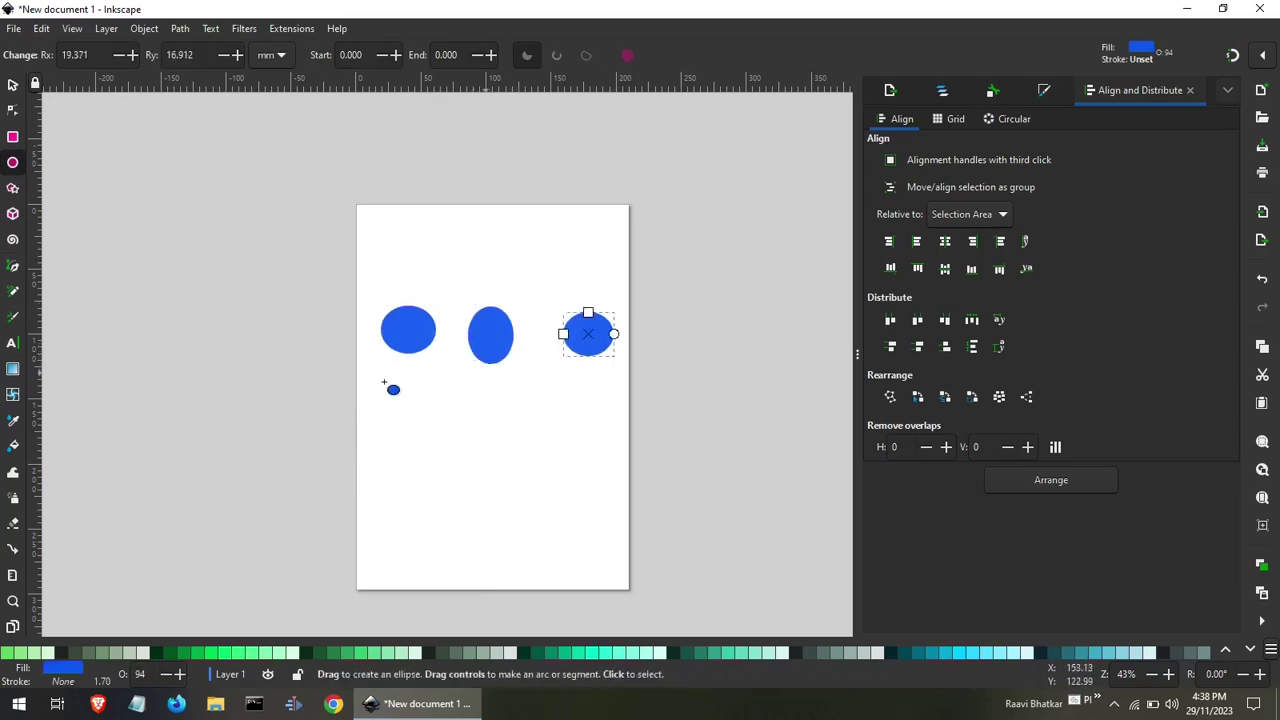
left_click_drag(386, 391, 438, 426)
left_click_drag(509, 397, 533, 458)
left_click_drag(574, 369, 604, 398)
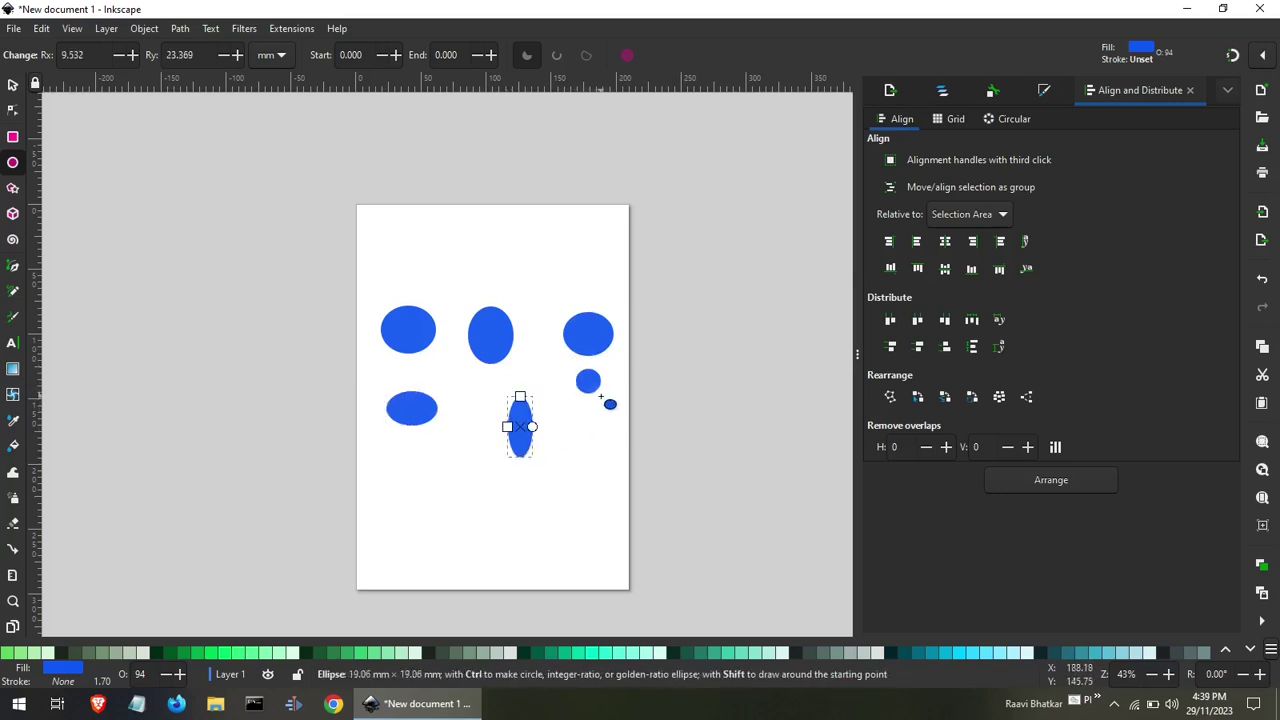
left_click_drag(425, 367, 466, 394)
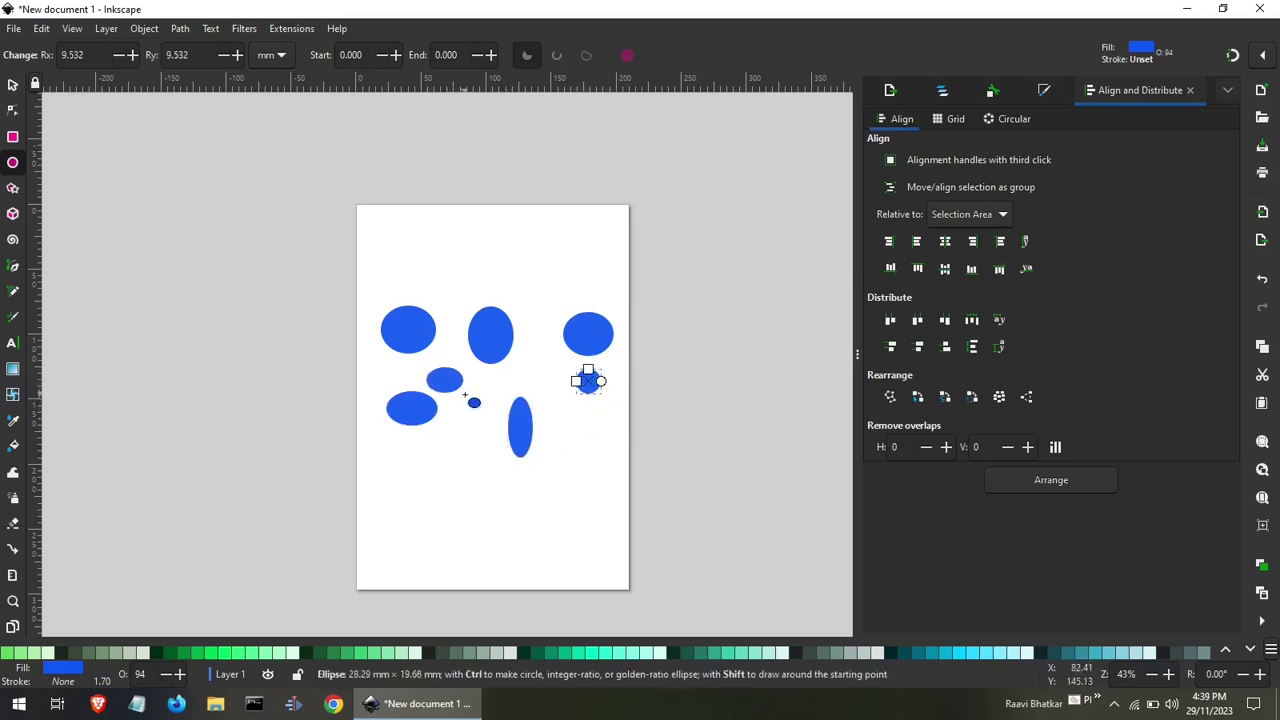
left_click(11, 88)
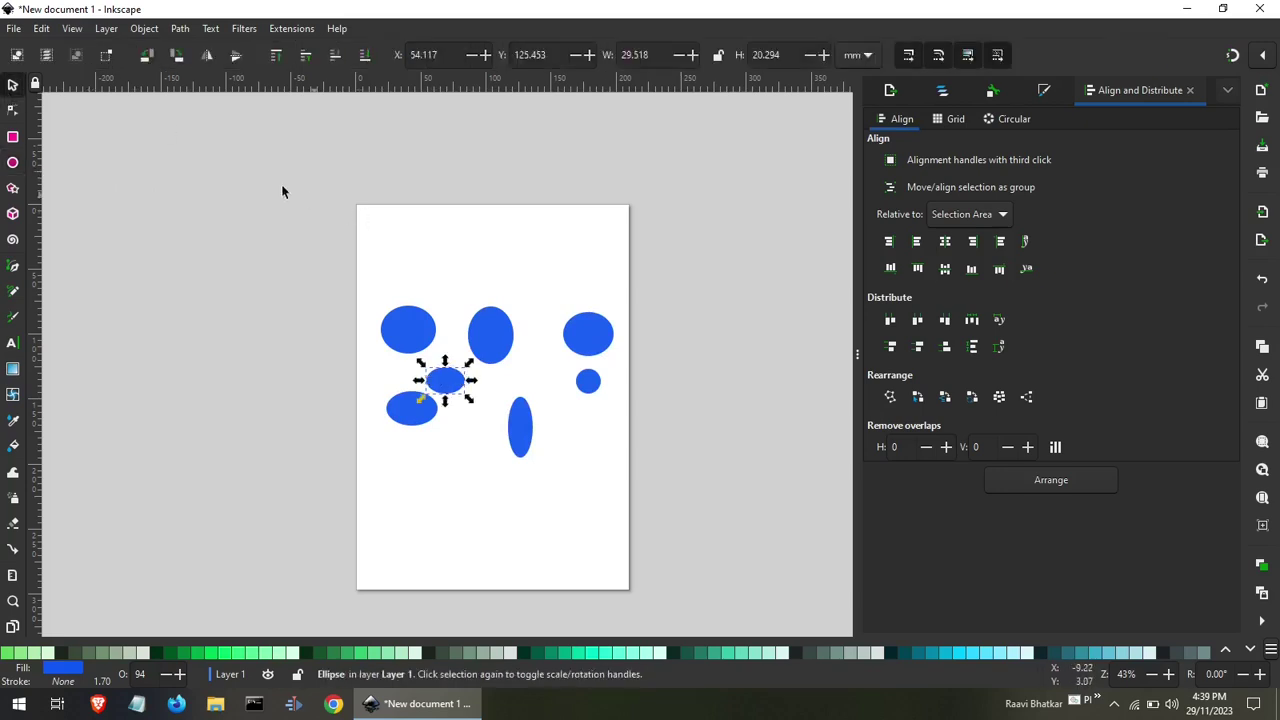
left_click_drag(260, 187, 670, 540)
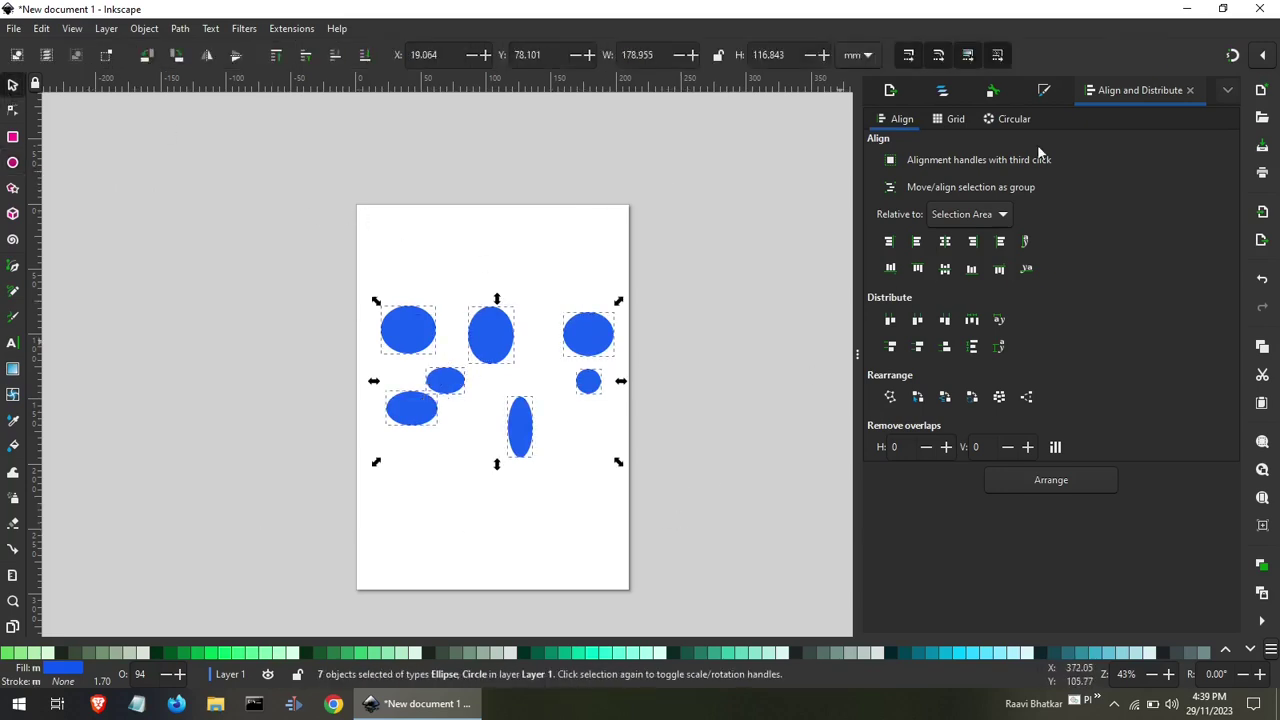
Arrange the ellipses in a 2-row by 4-column grid from the Grid tab.
left_click(950, 119)
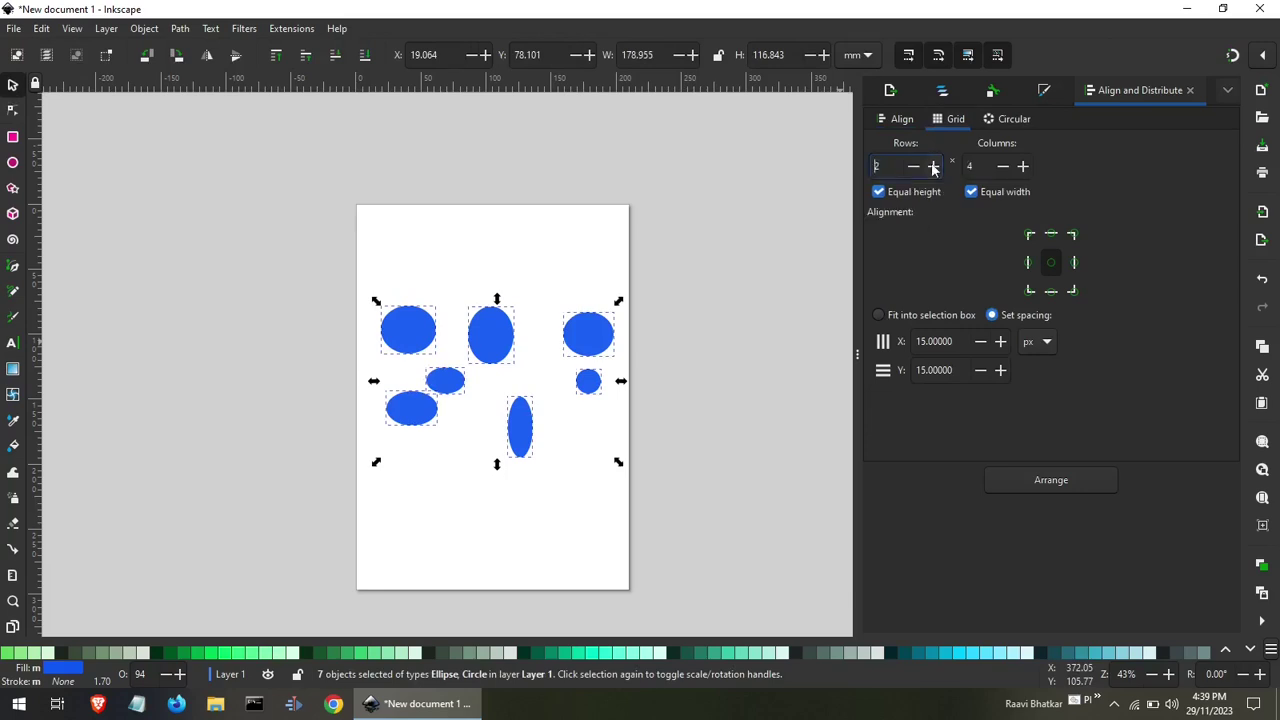
left_click(1047, 481)
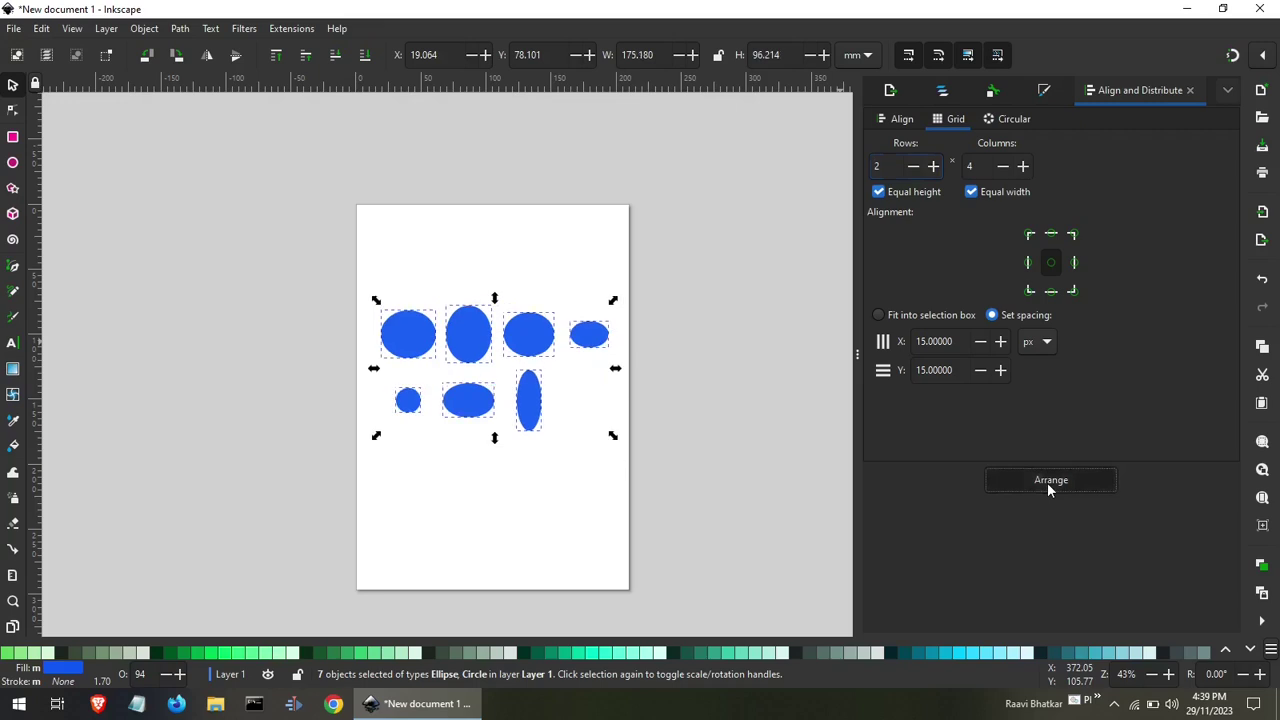
left_click(733, 443)
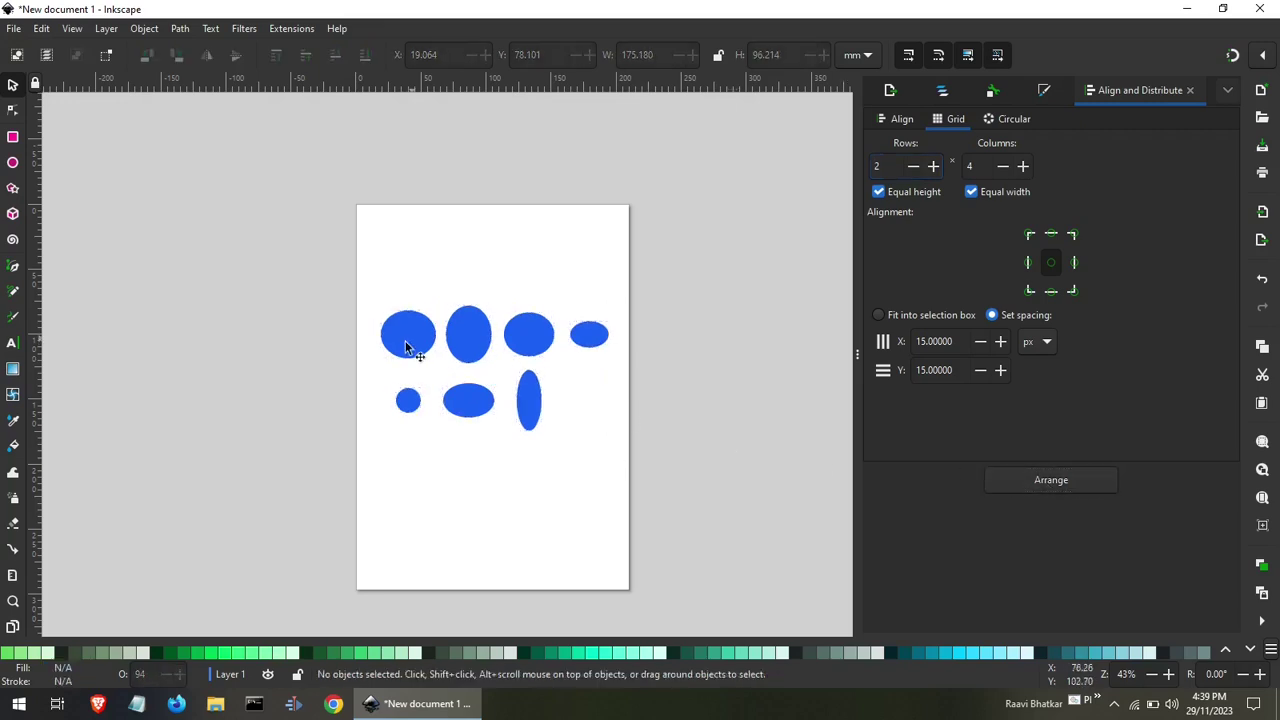
Select all the ellipses and delete them.
left_click_drag(477, 421, 478, 421)
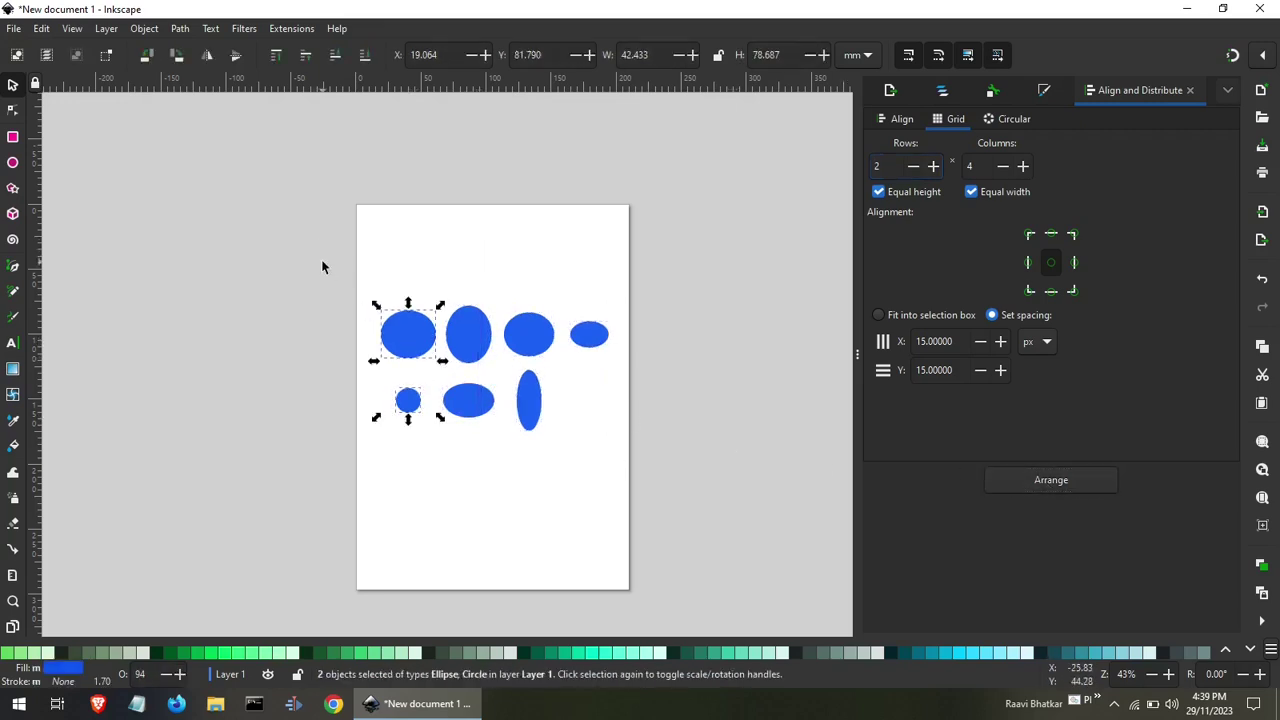
left_click(321, 259)
left_click_drag(322, 262, 654, 442)
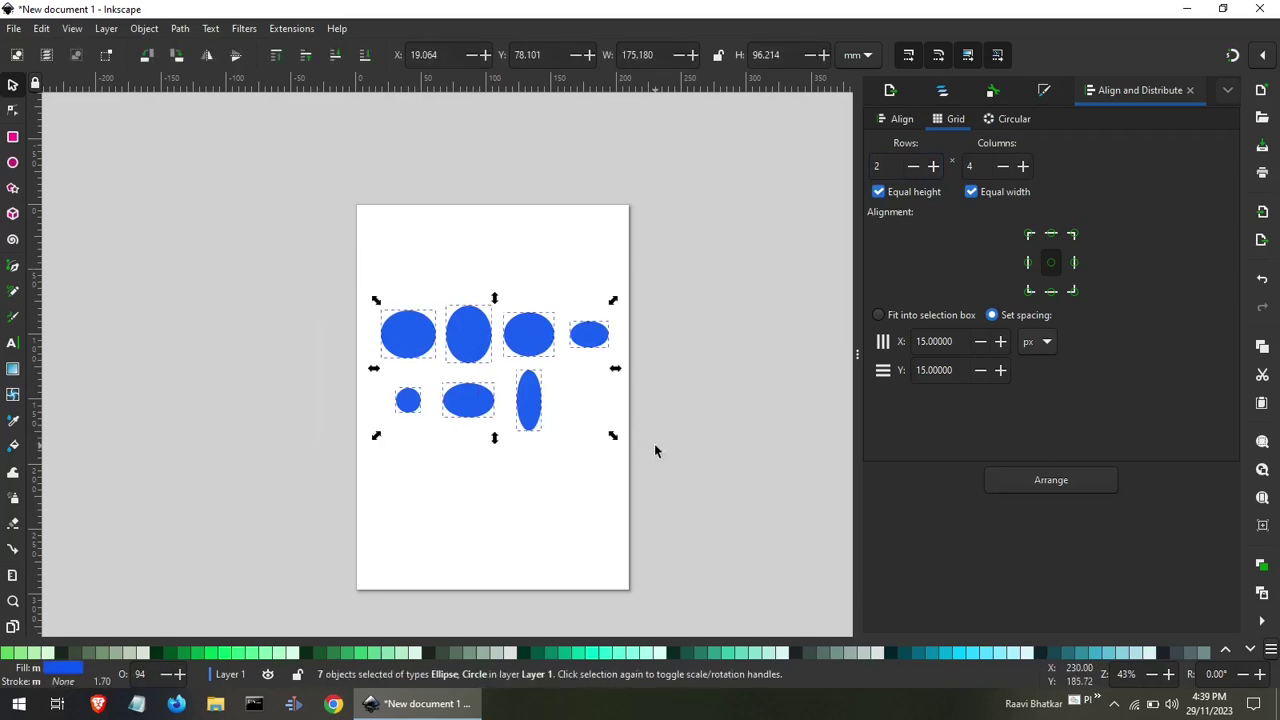
key("Delete")
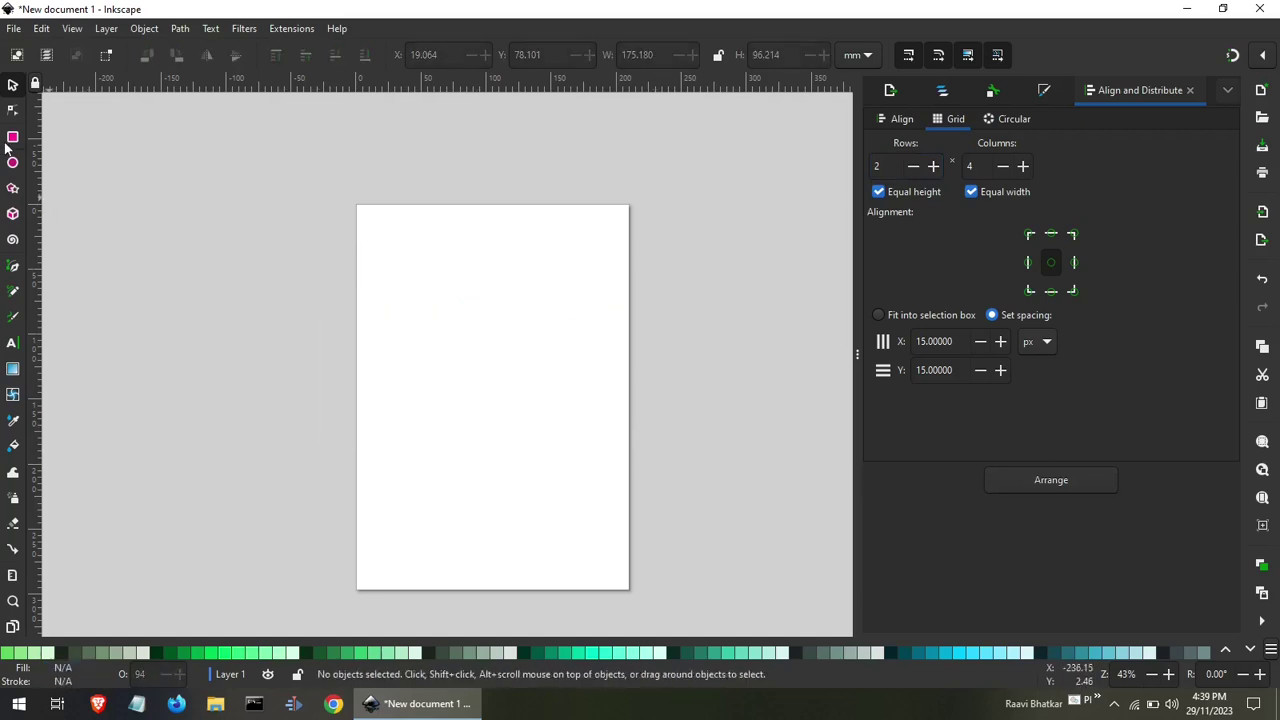
left_click(12, 140)
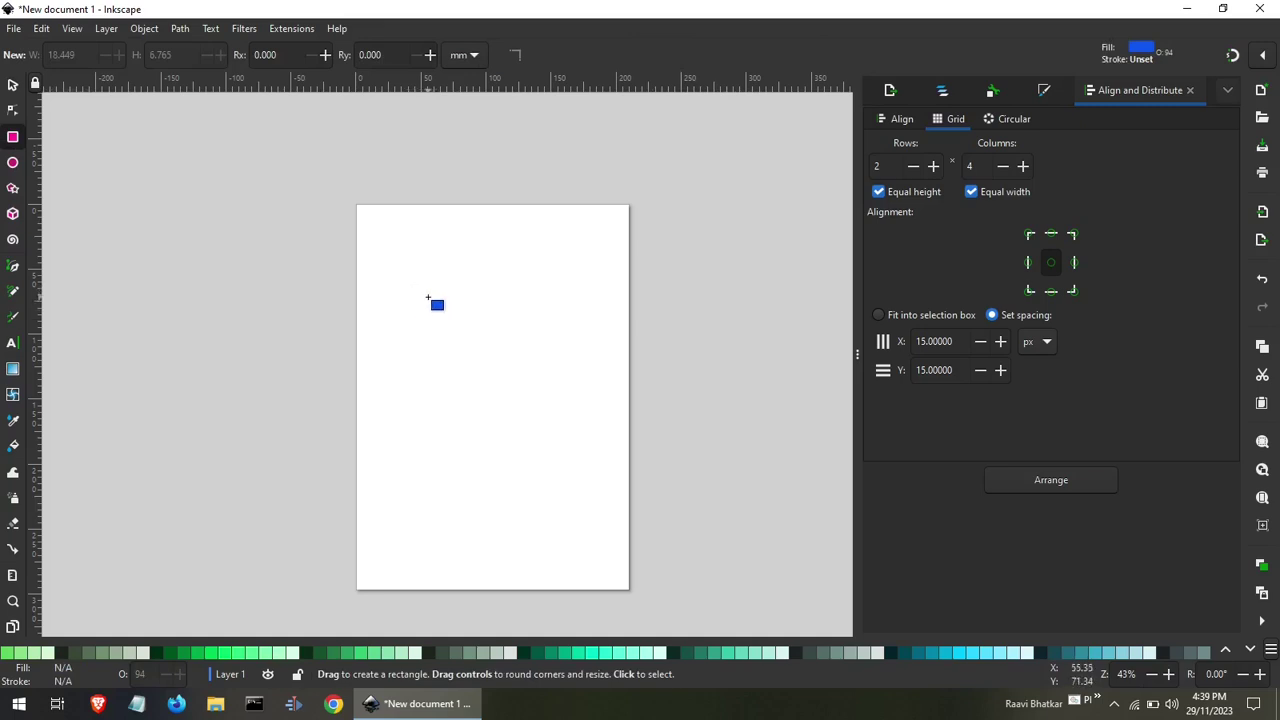
Draw ten blue rectangles of assorted sizes across the page.
left_click_drag(422, 294, 446, 314)
left_click_drag(578, 309, 513, 264)
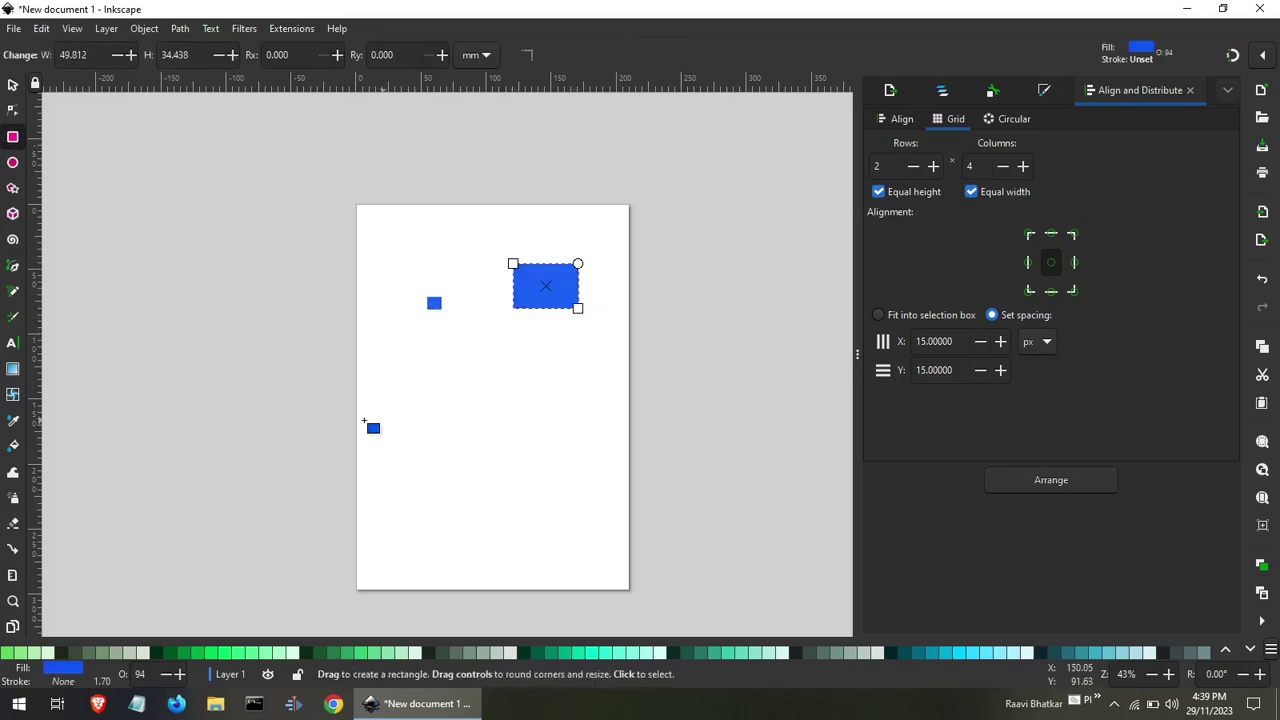
left_click_drag(462, 469, 363, 420)
left_click_drag(410, 334, 625, 411)
left_click_drag(426, 357, 513, 386)
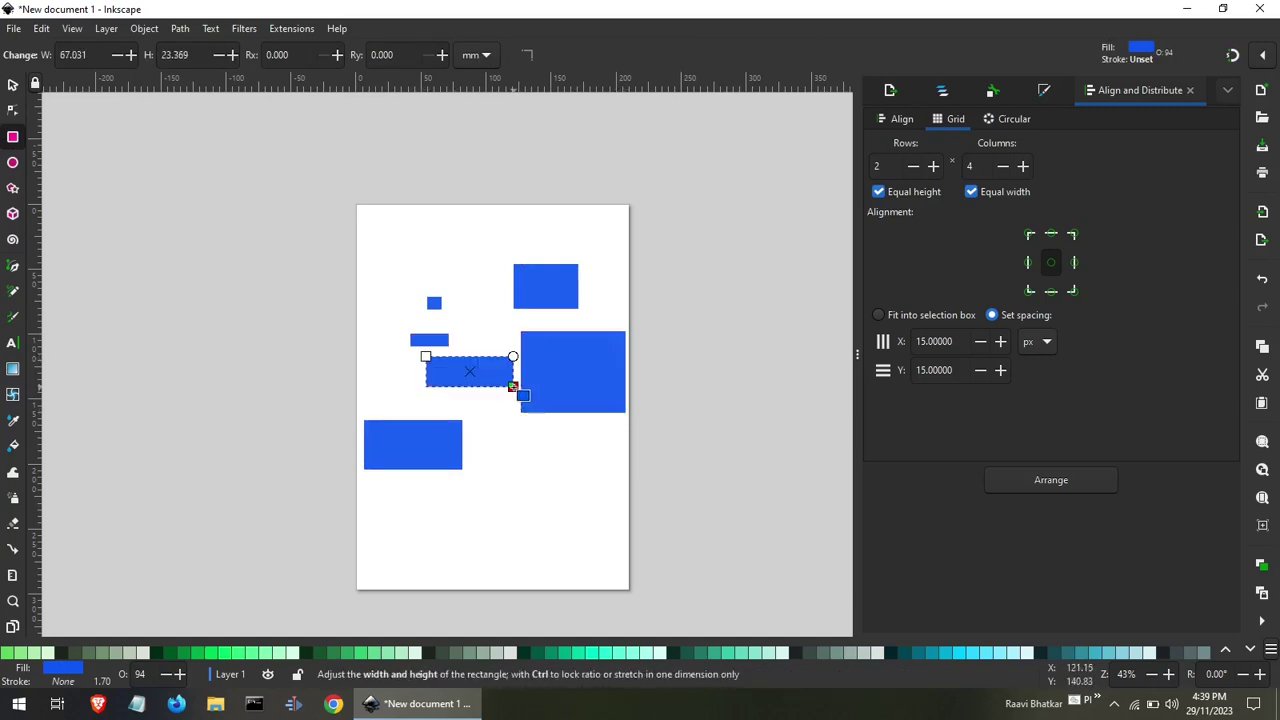
left_click_drag(426, 214, 498, 263)
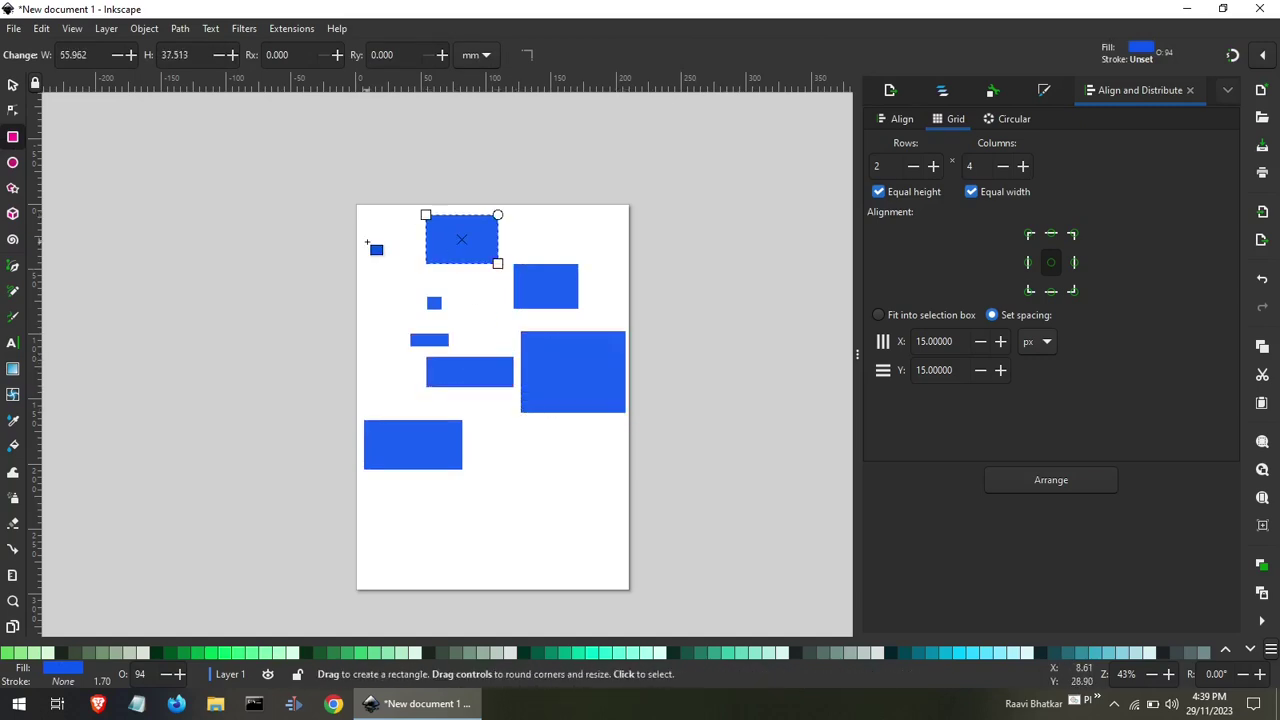
left_click_drag(366, 241, 498, 302)
left_click_drag(590, 215, 567, 233)
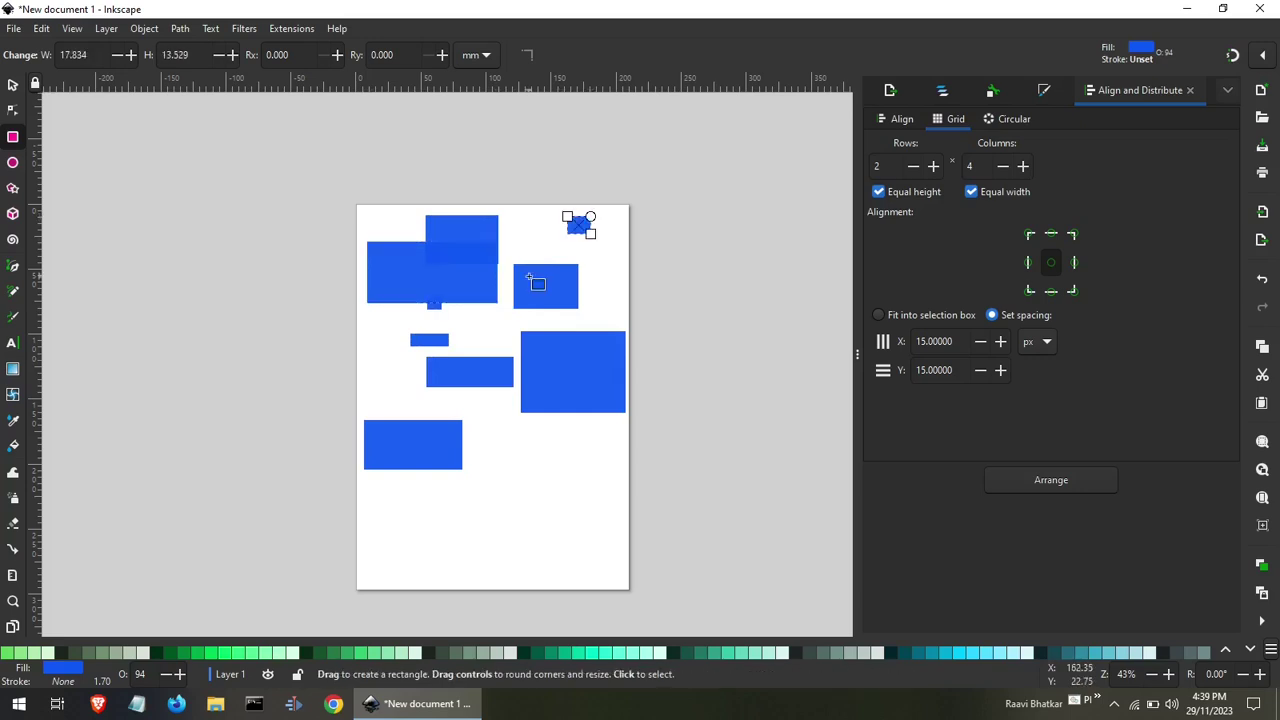
left_click_drag(468, 331, 535, 392)
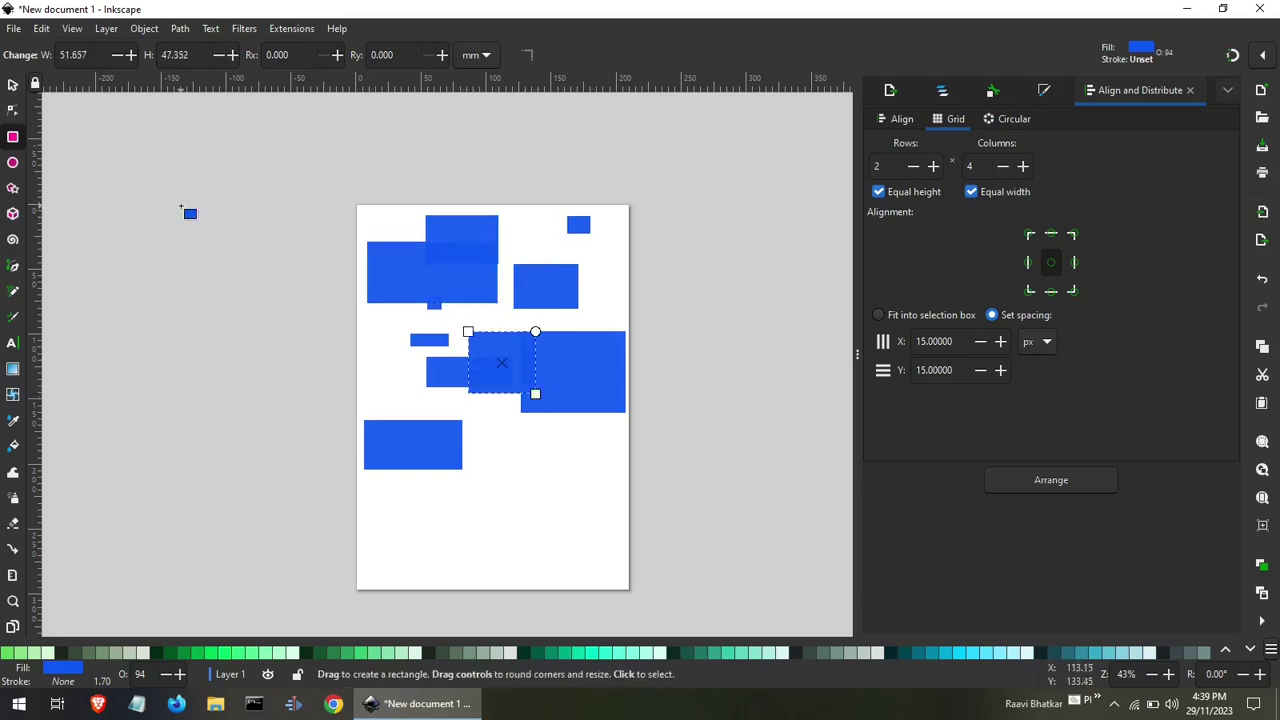
Select all ten rectangles and arrange them in a 4-row by 3-column grid.
left_click(12, 84)
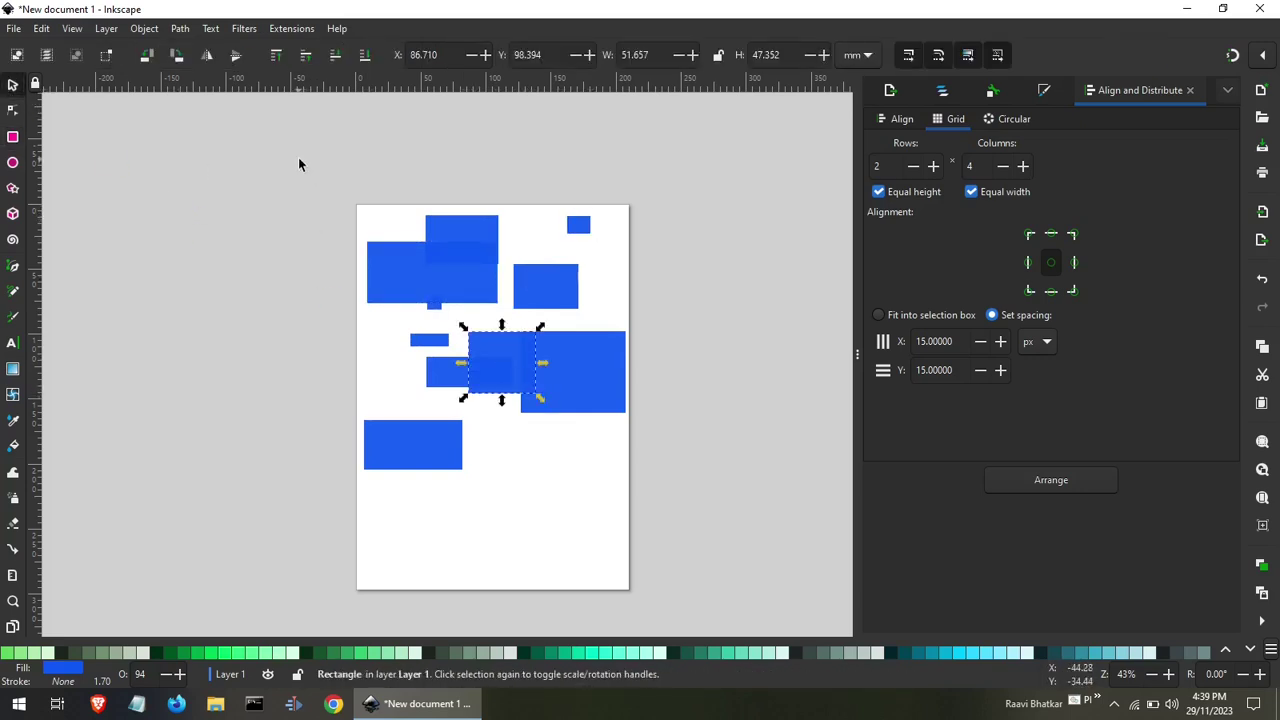
left_click_drag(298, 157, 747, 514)
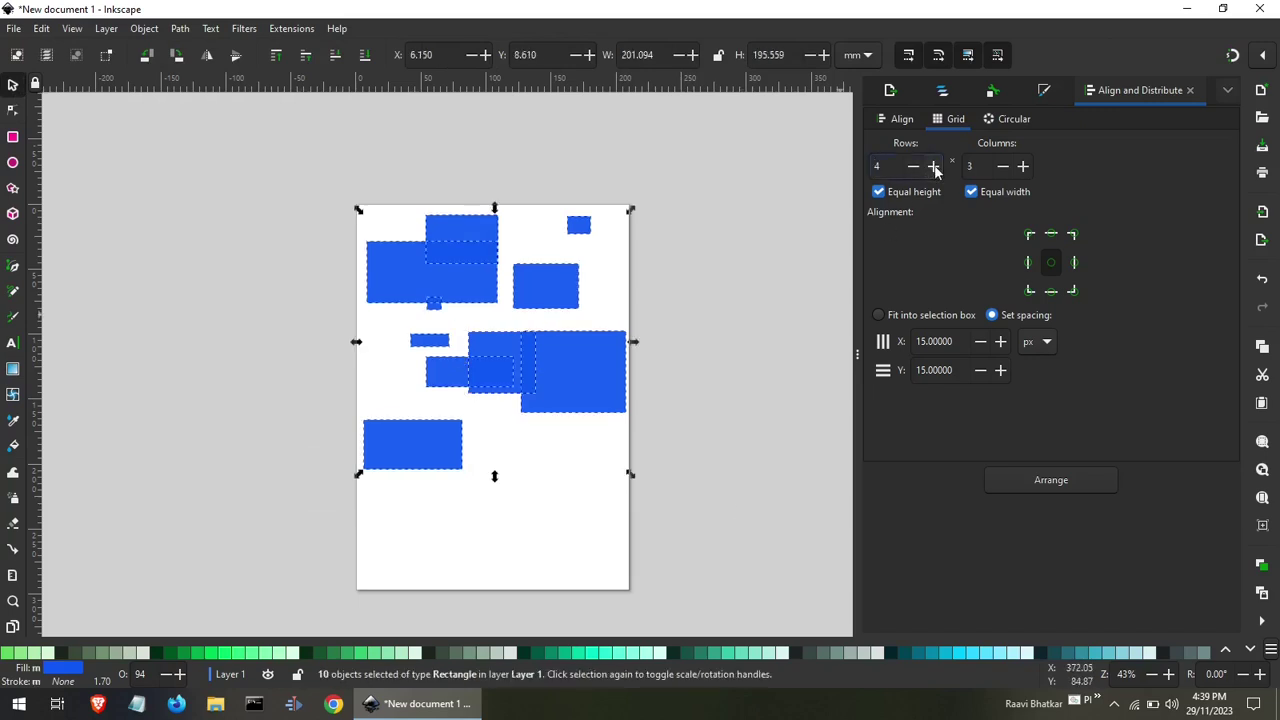
left_click(1051, 480)
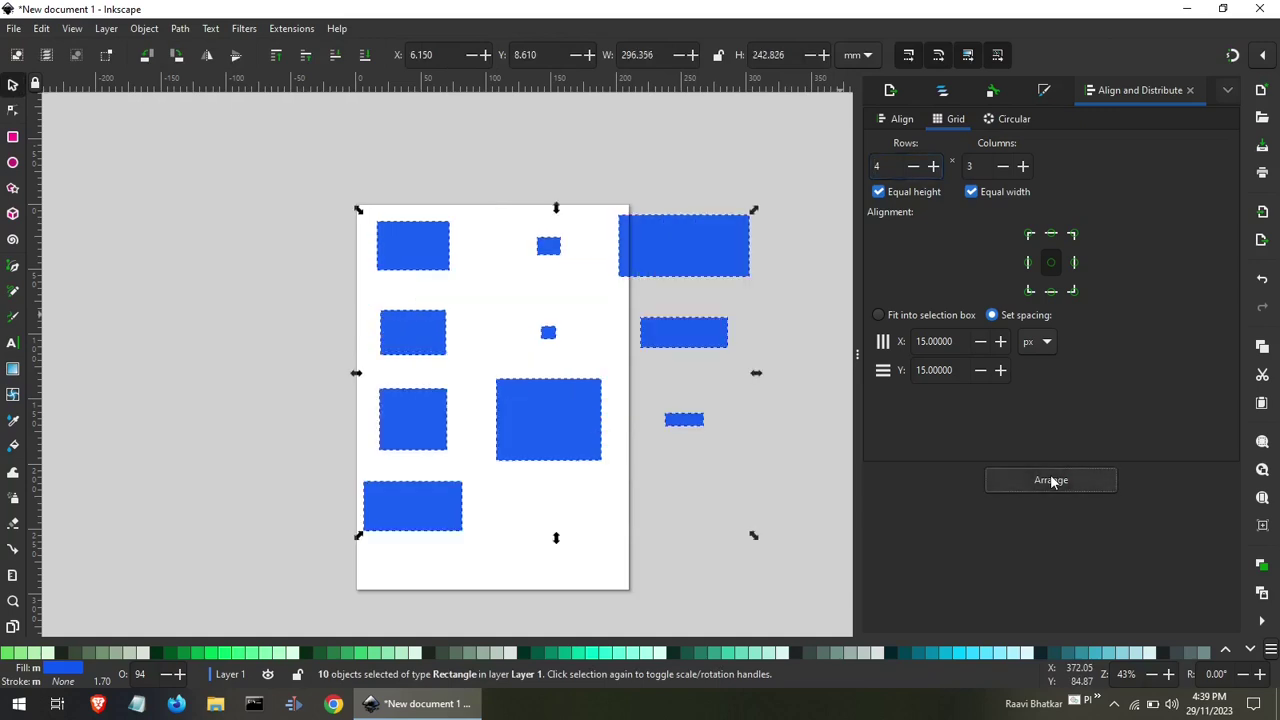
Reselect all ten rectangles and delete them.
left_click(758, 508)
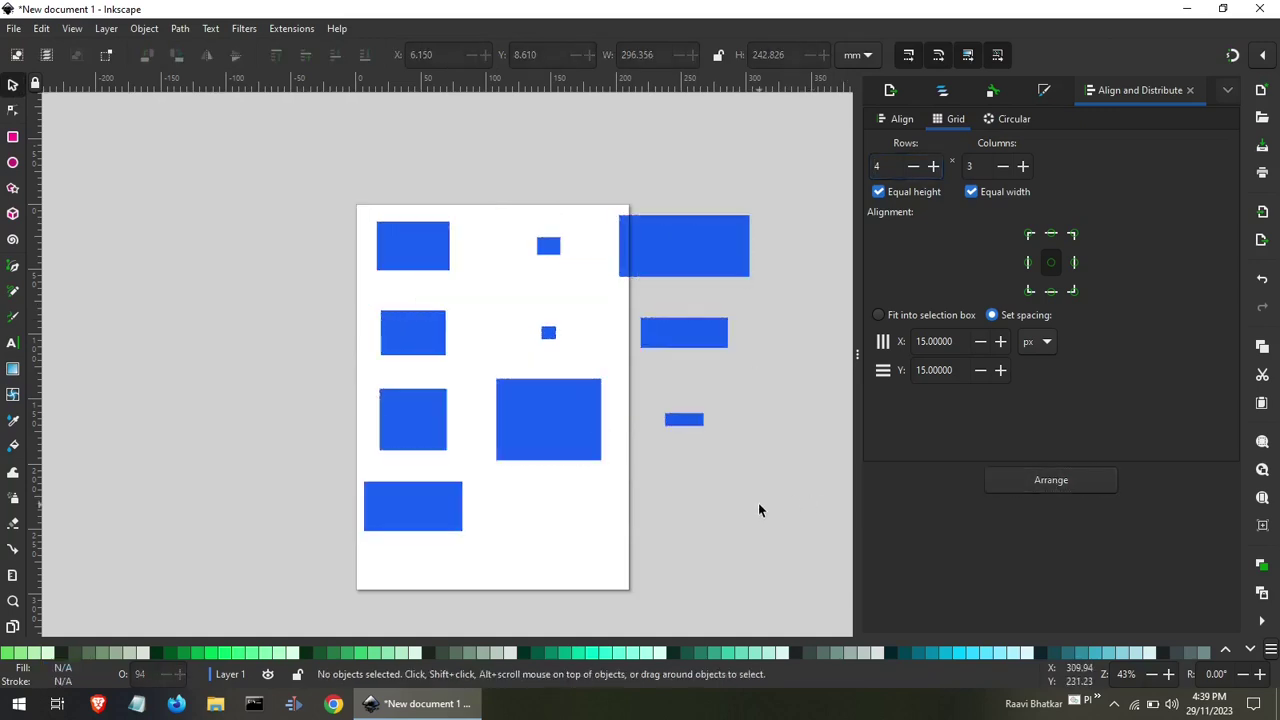
left_click_drag(312, 156, 768, 627)
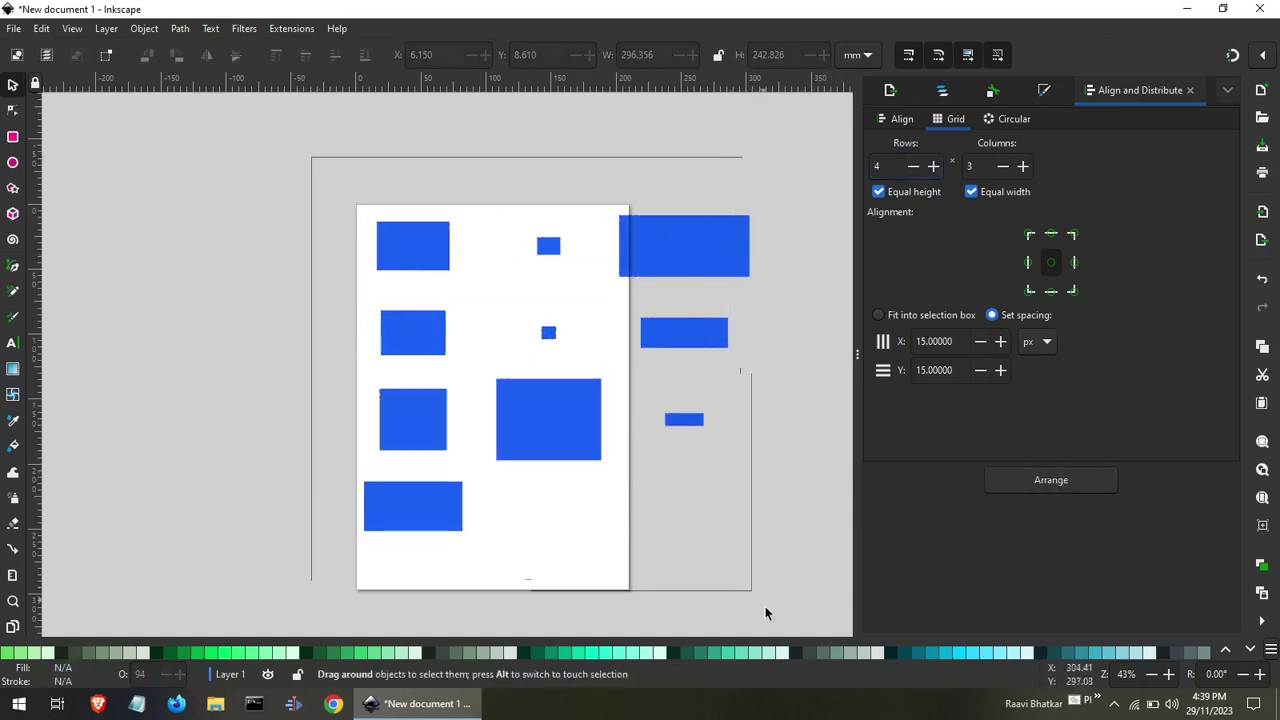
key("Delete")
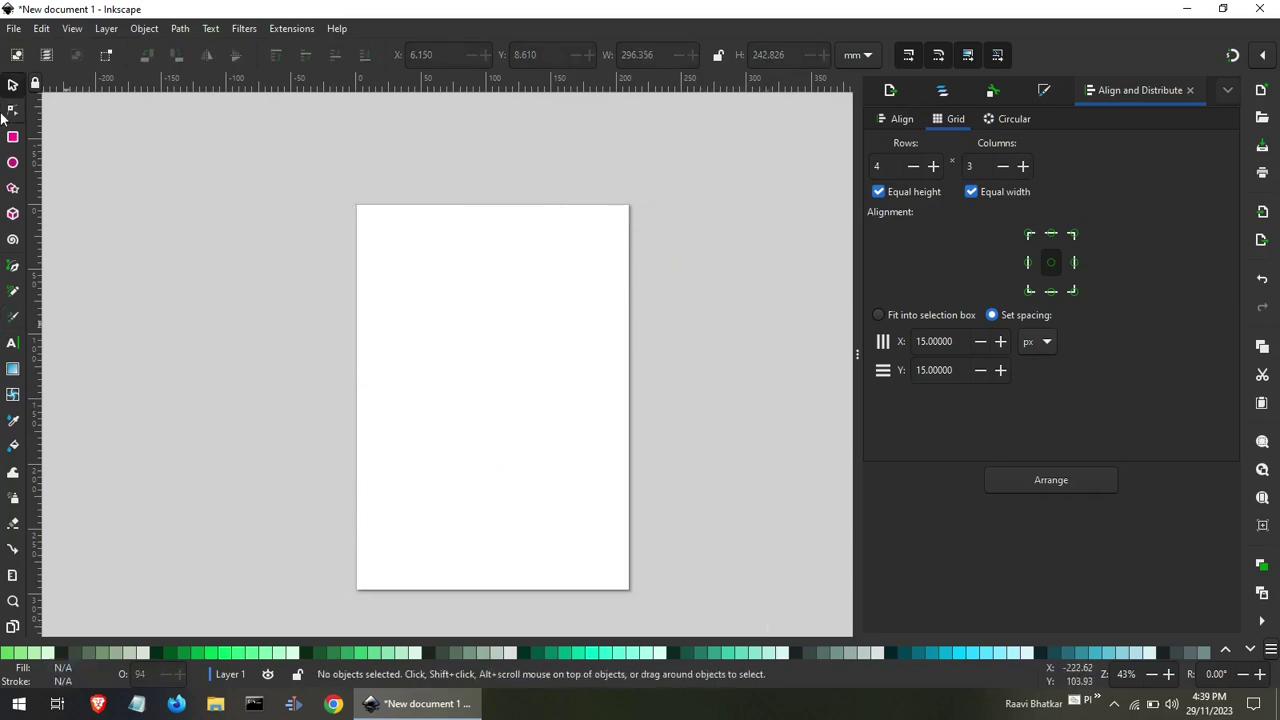
Draw a large blue ellipse and make several duplicate and pasted copies of it.
left_click(12, 162)
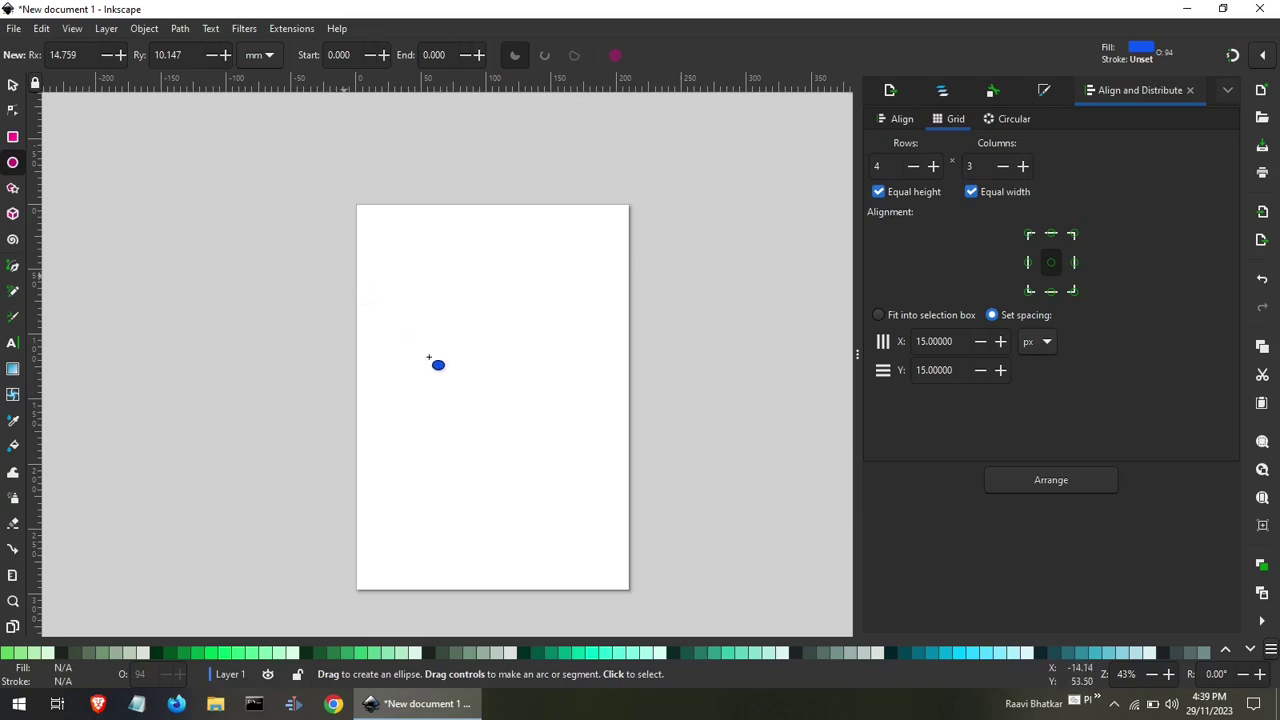
left_click_drag(429, 357, 336, 272)
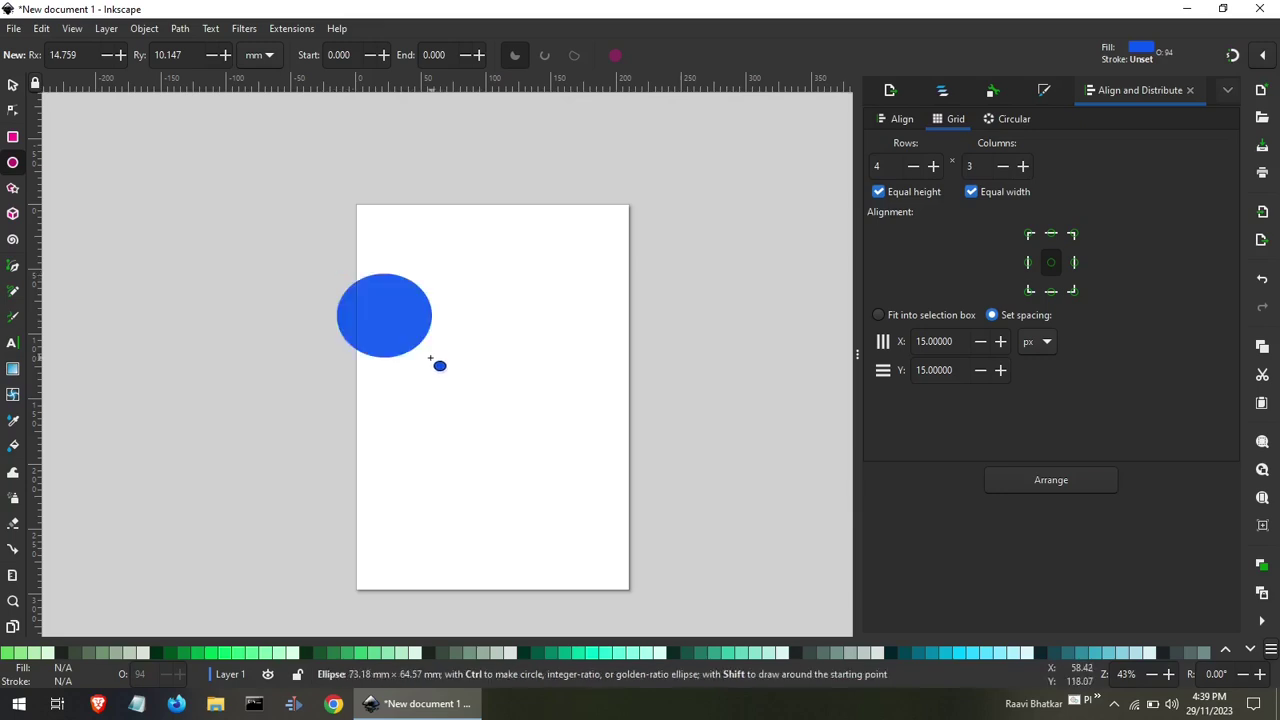
left_click(12, 86)
key("ctrl+d")
left_click_drag(384, 320, 320, 265)
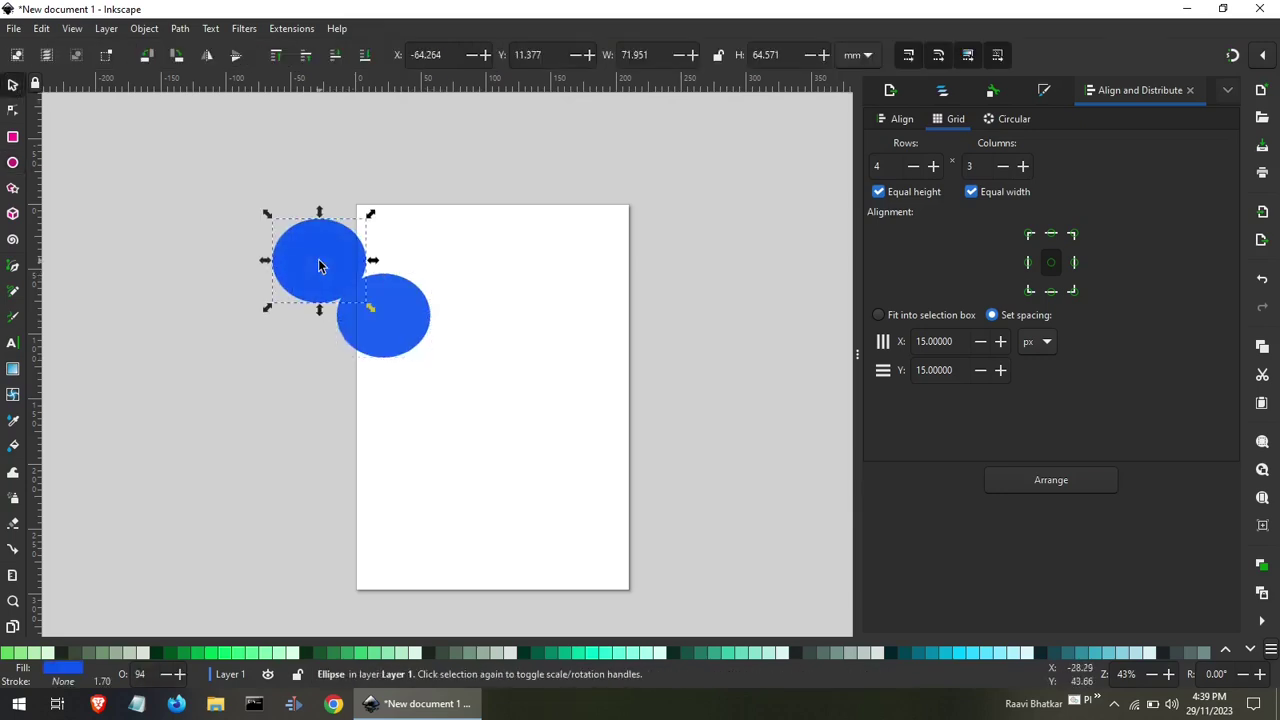
key("ctrl+v")
key("ctrl+v")
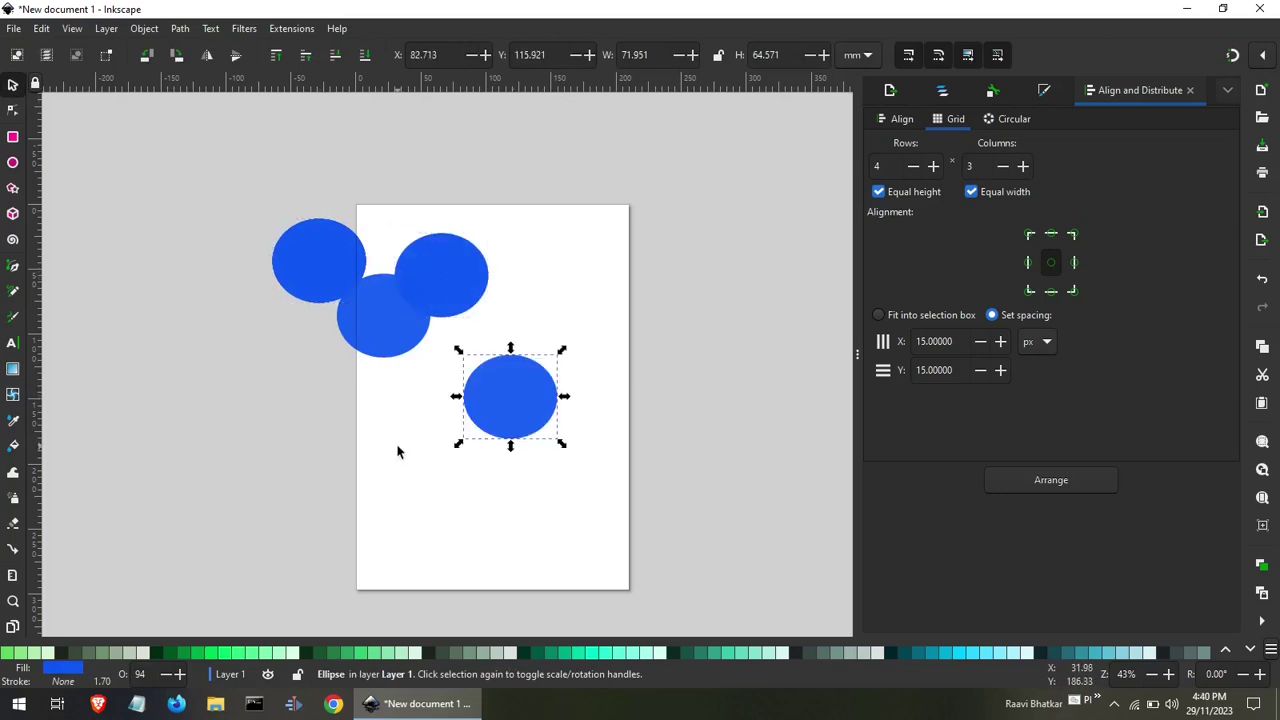
key("ctrl+v")
key("ctrl+v")
key("ctrl+v")
key("ctrl+v")
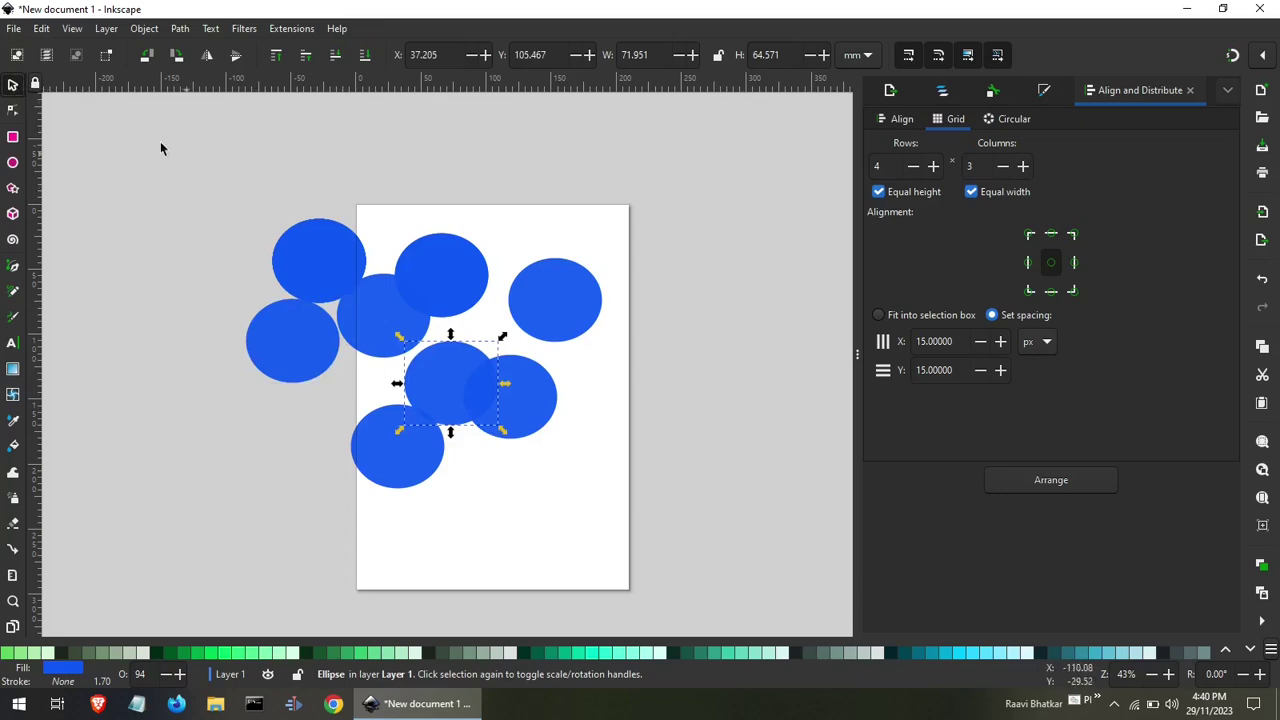
Arrange all the ellipses into a four-column grid, then select and delete them all.
left_click_drag(137, 134, 704, 552)
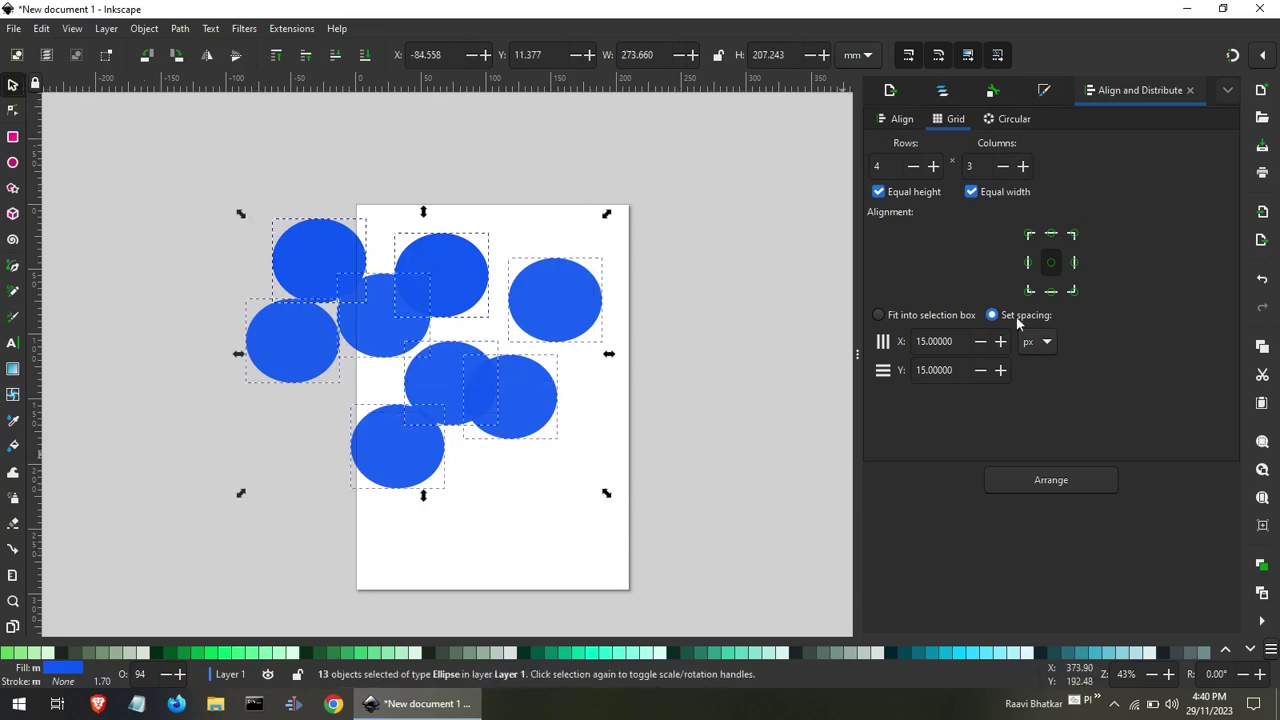
left_click(1043, 474)
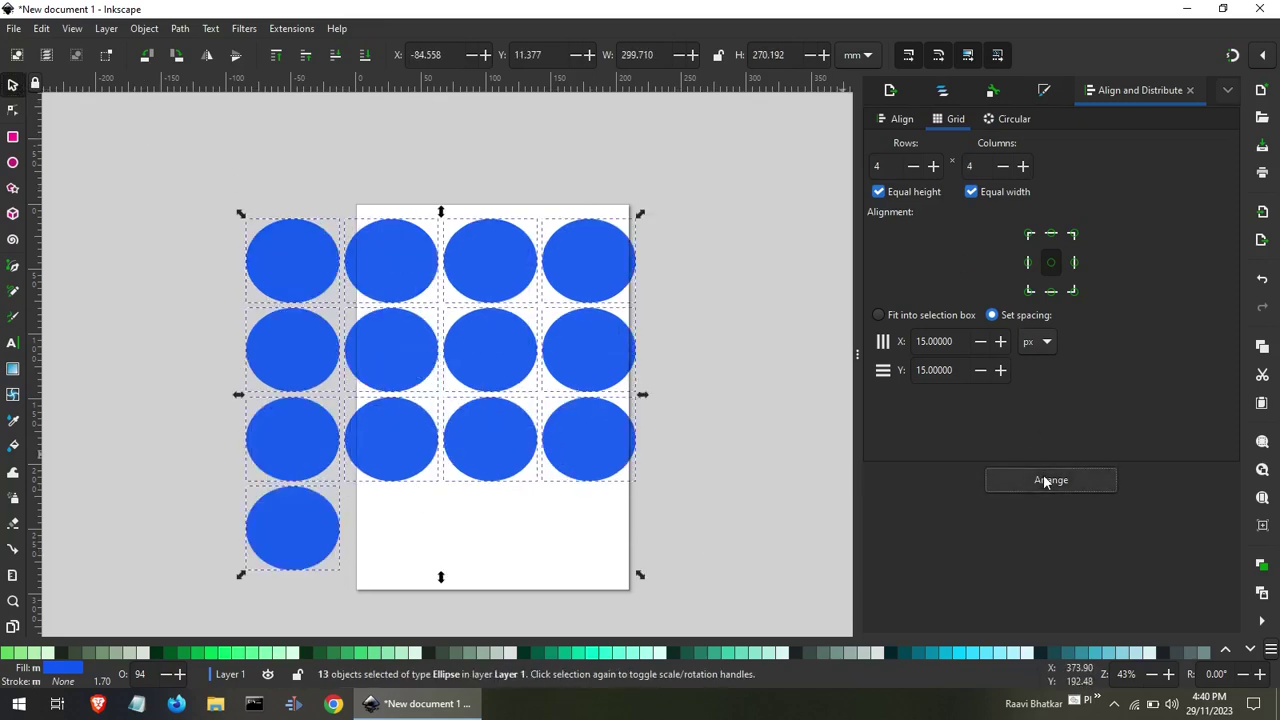
left_click(729, 447)
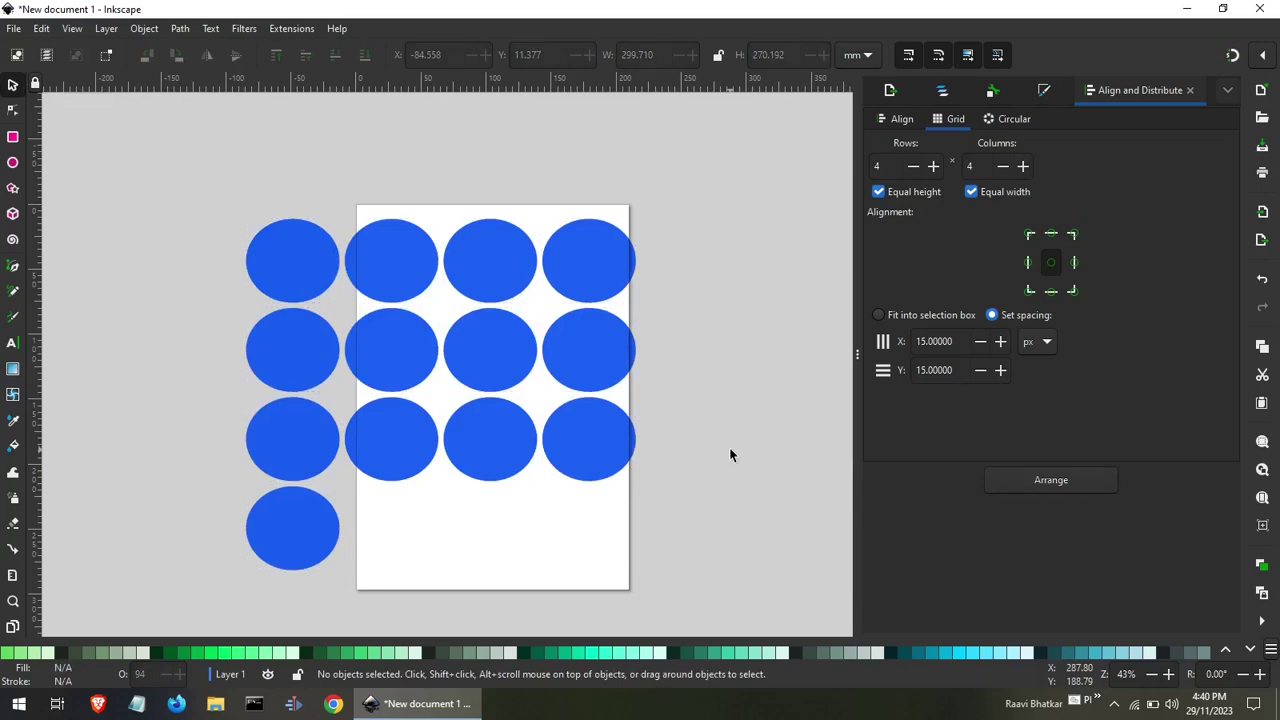
mouse_move(205, 198)
left_mouse_down()
mouse_move(638, 587)
mouse_move(643, 635)
left_mouse_up()
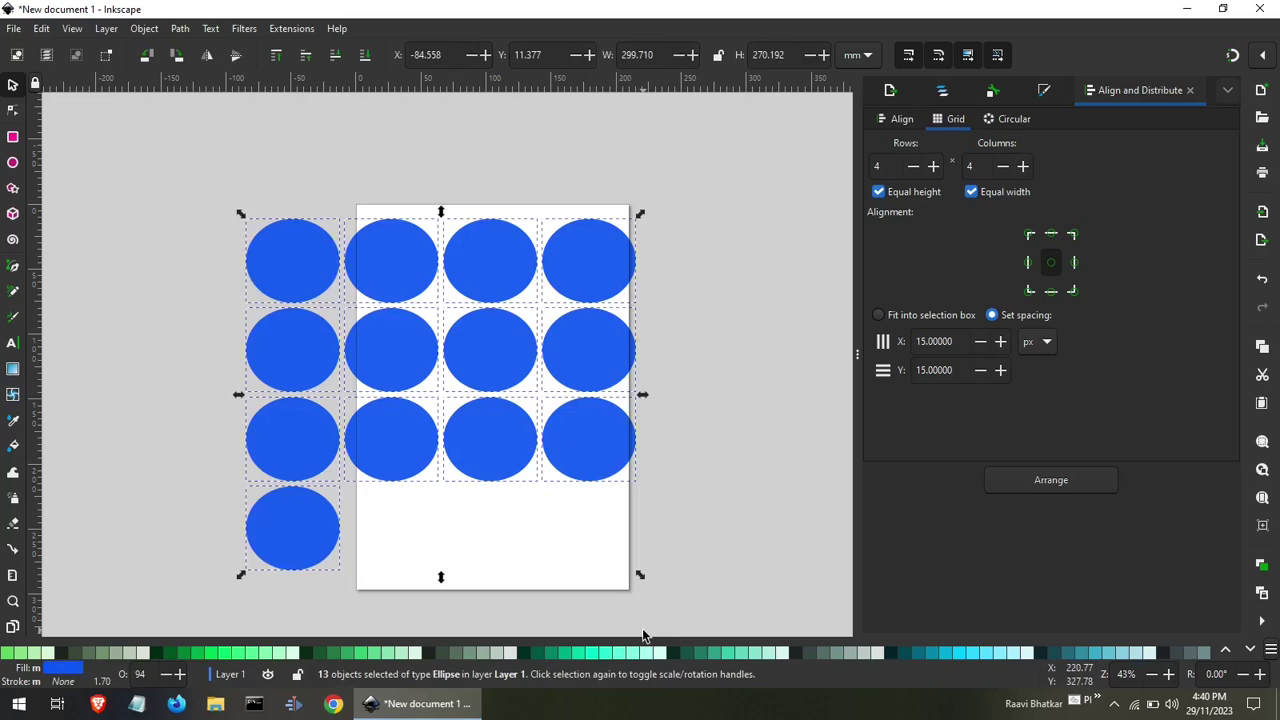
key("Delete")
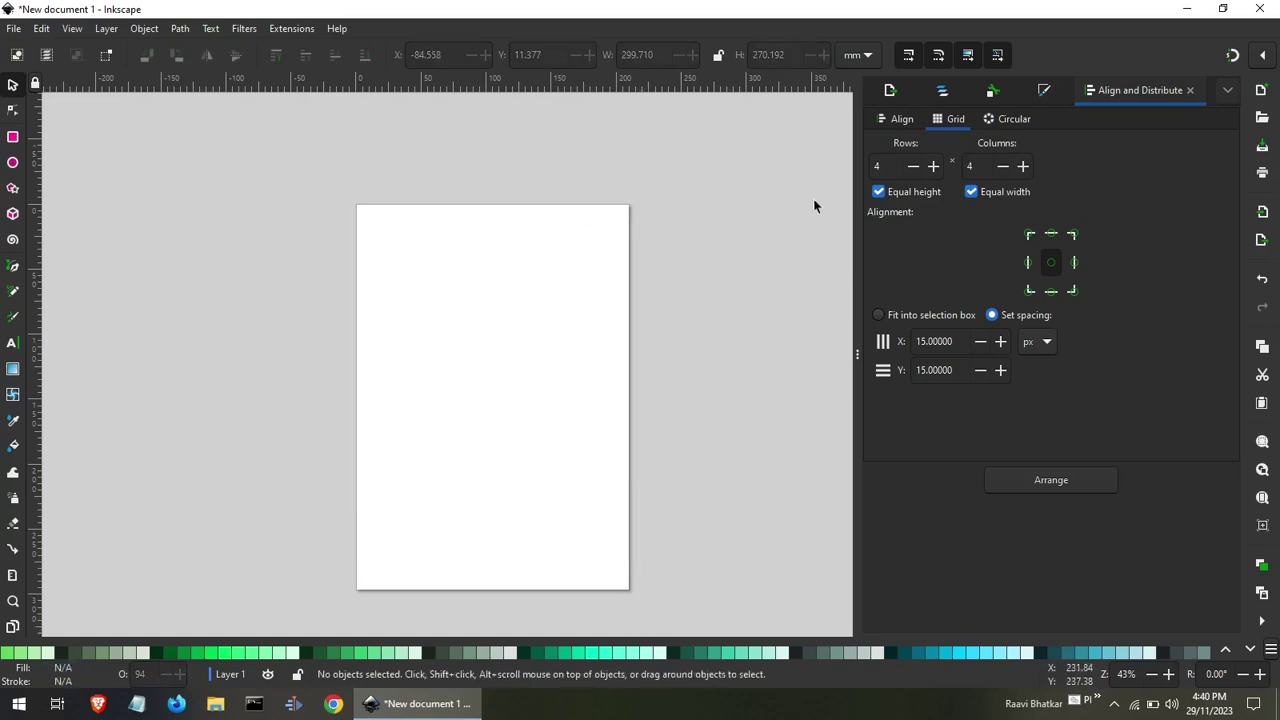
Bring up the Circular arrangement options in Align and Distribute.
left_click(897, 119)
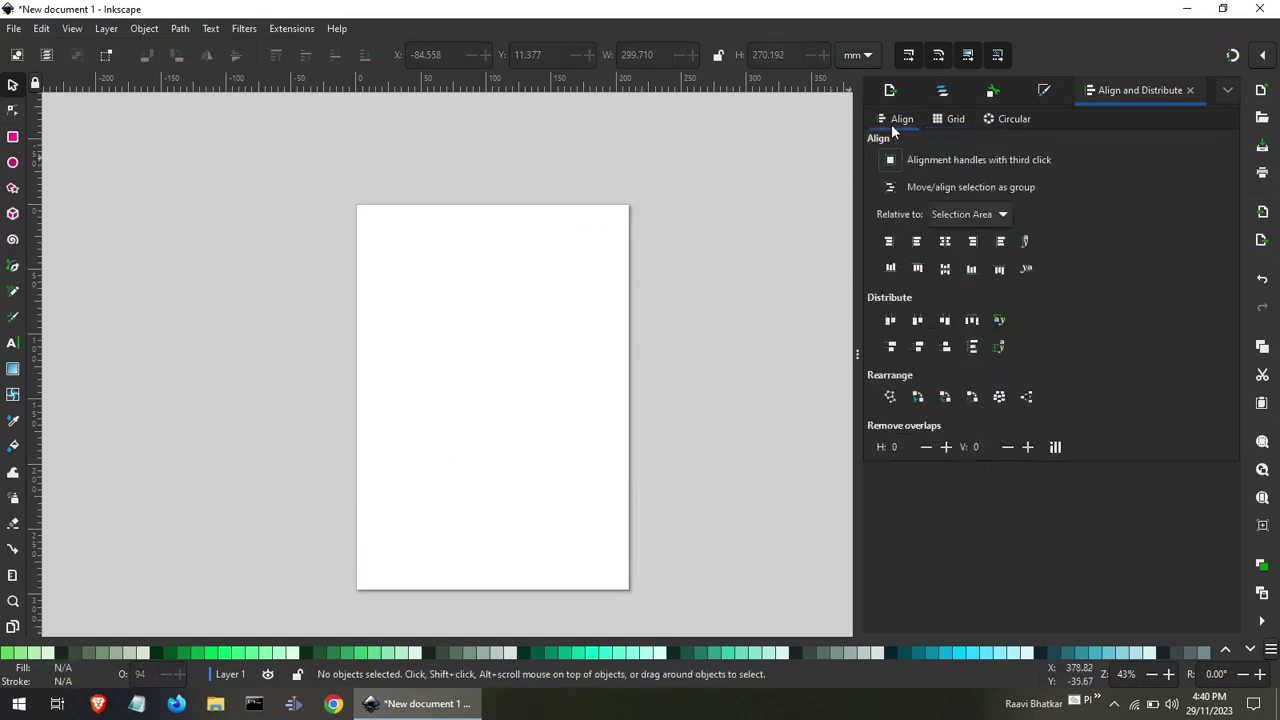
left_click(952, 119)
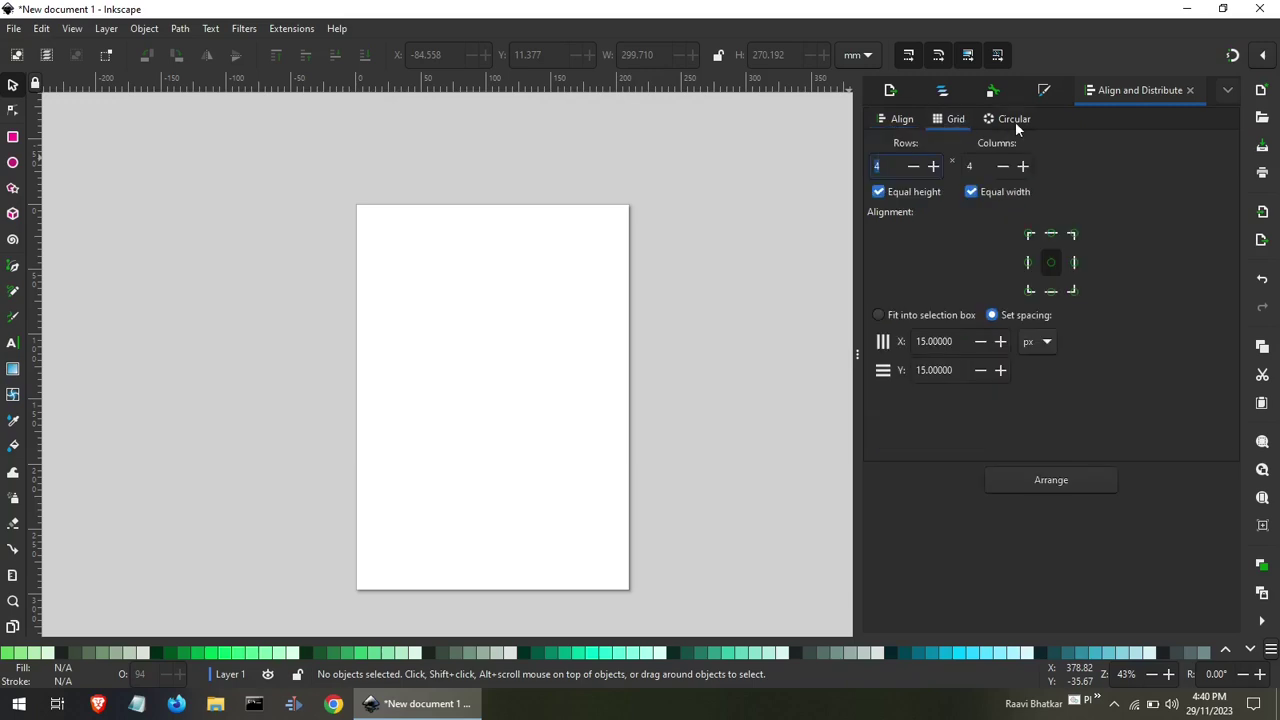
left_click(1015, 121)
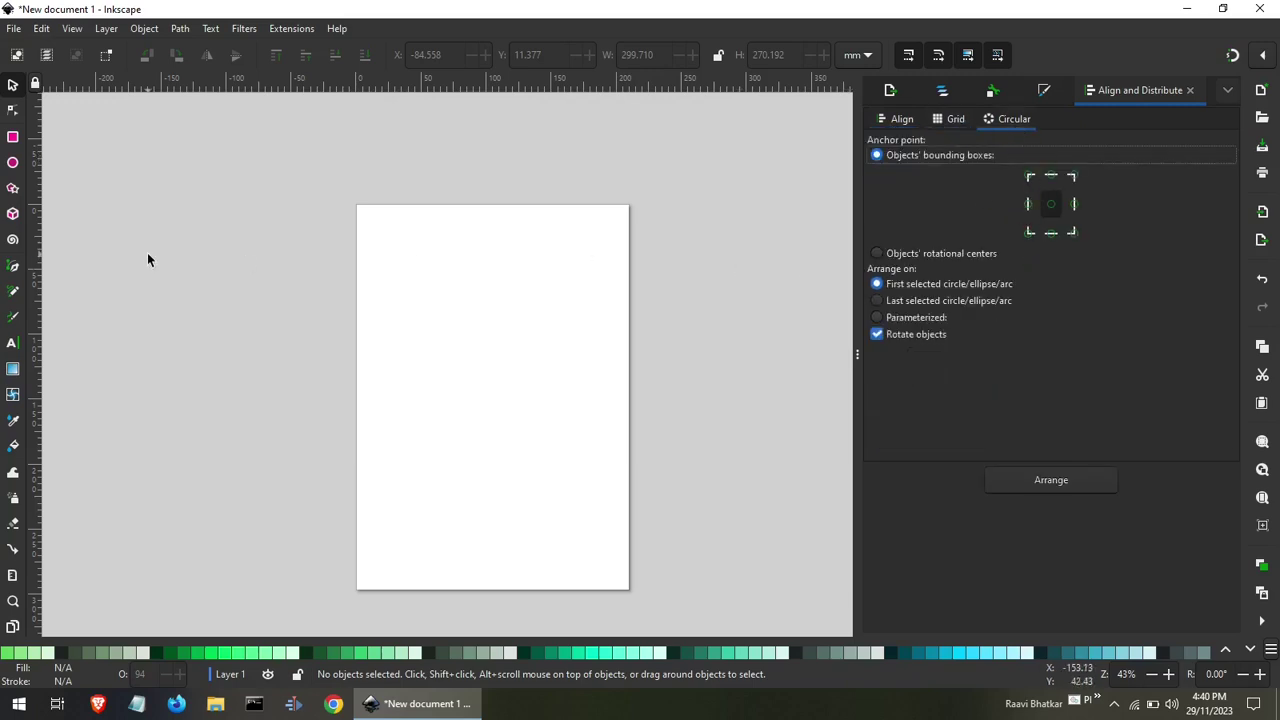
Draw blue ellipses of varied sizes scattered around the page, then select all ten.
left_click(13, 162)
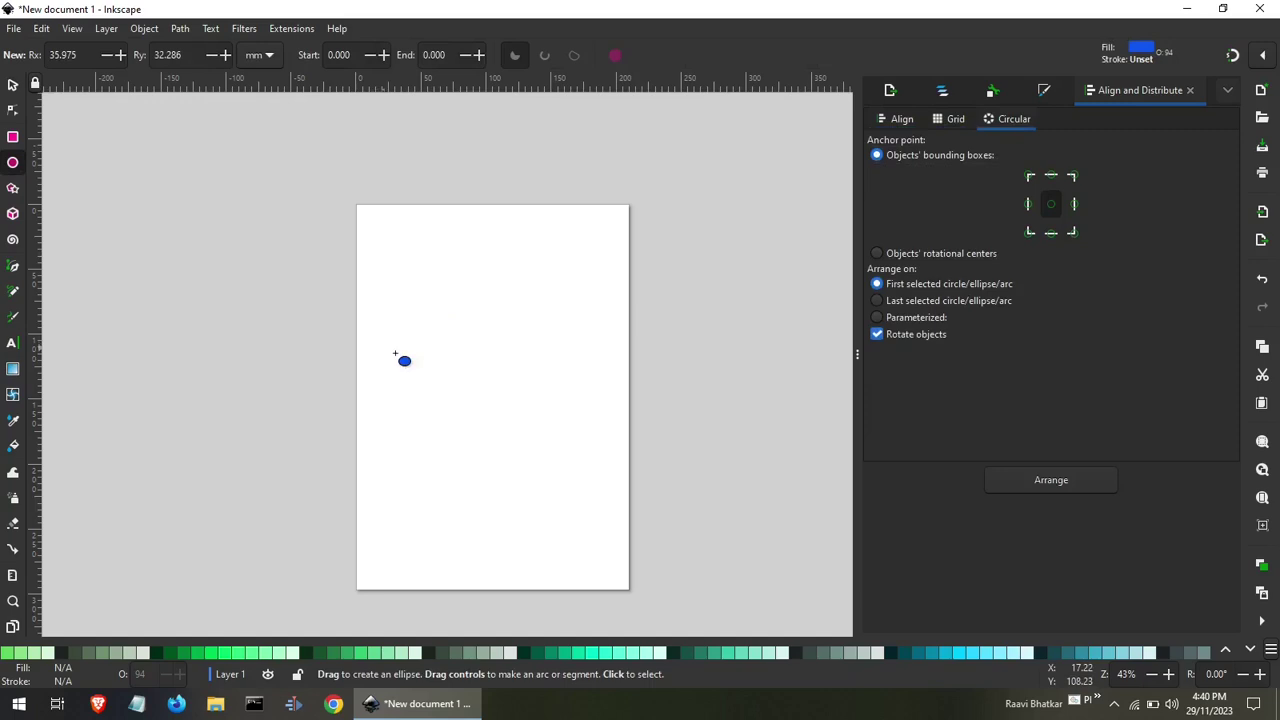
left_click_drag(379, 346, 530, 394)
left_click_drag(476, 261, 545, 312)
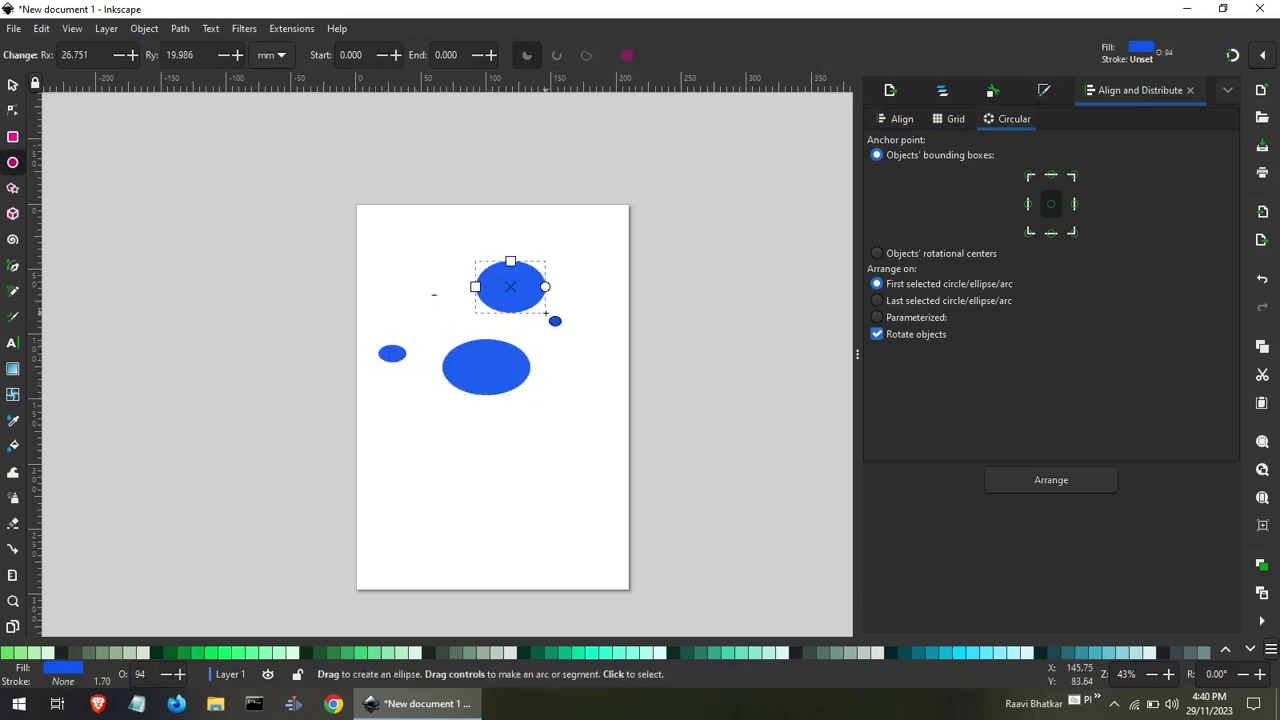
left_click_drag(346, 224, 427, 260)
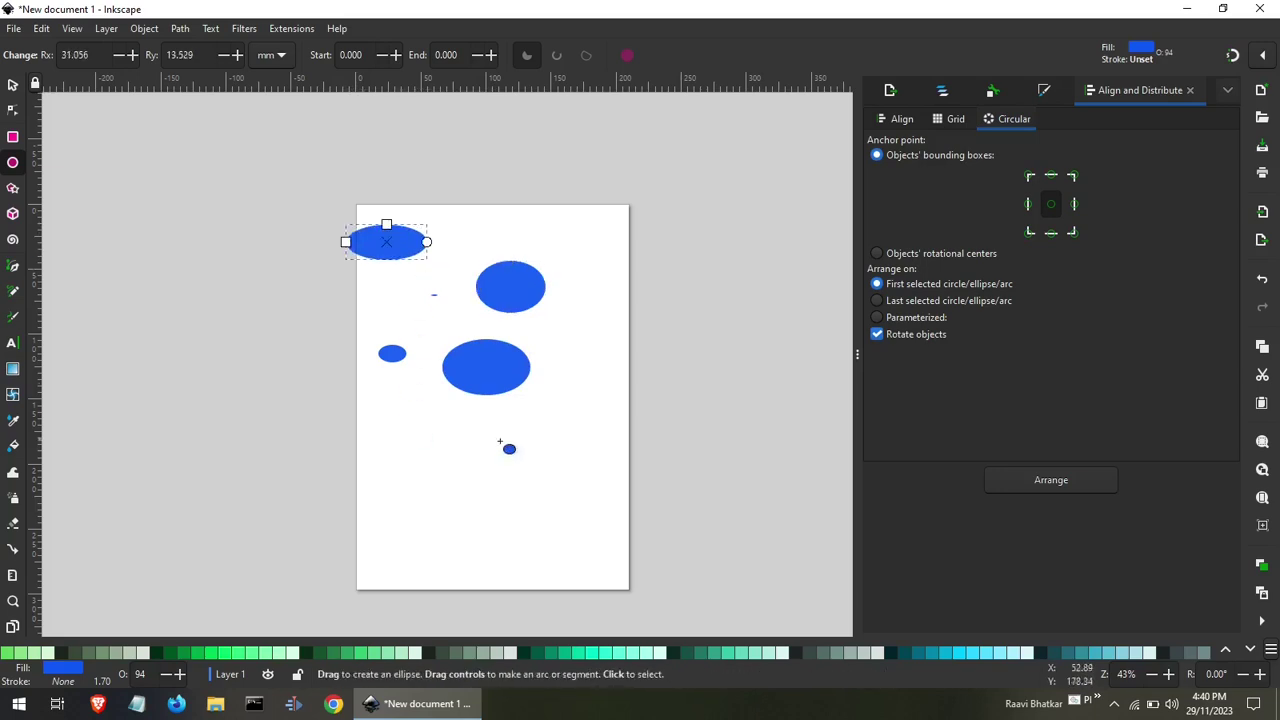
left_click_drag(418, 453, 530, 503)
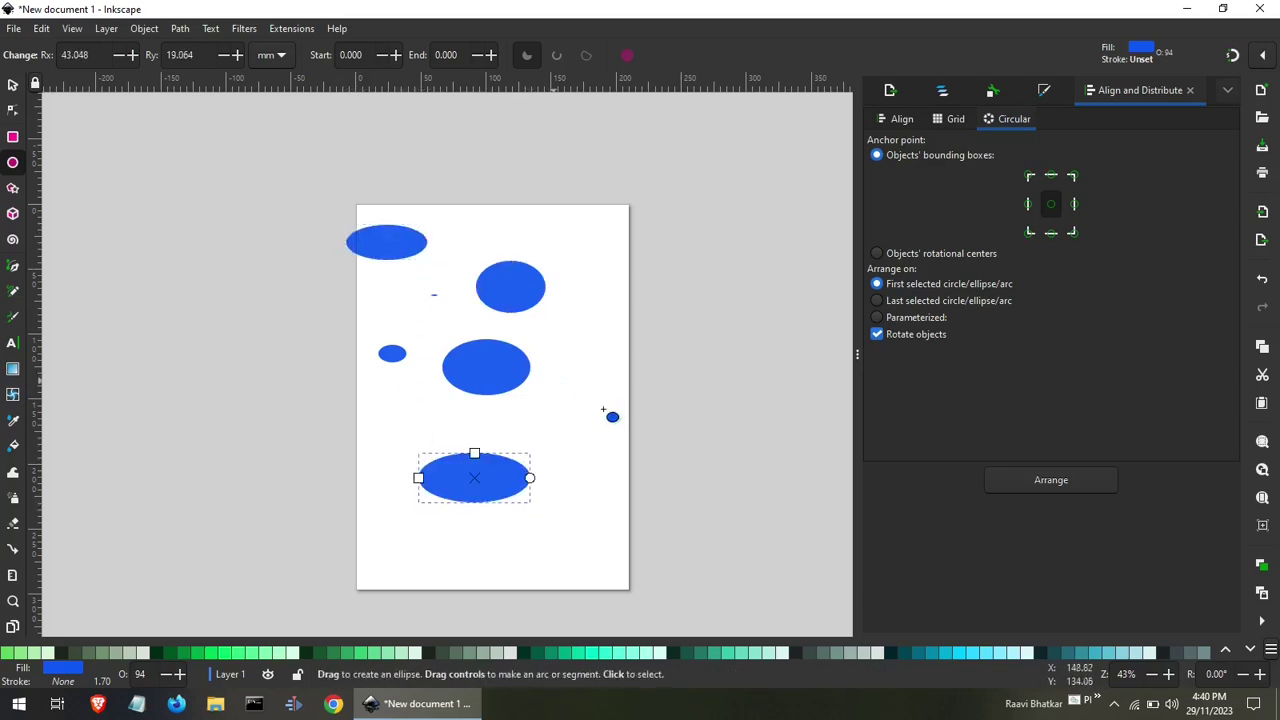
left_click_drag(549, 377, 649, 446)
left_click_drag(566, 298, 625, 364)
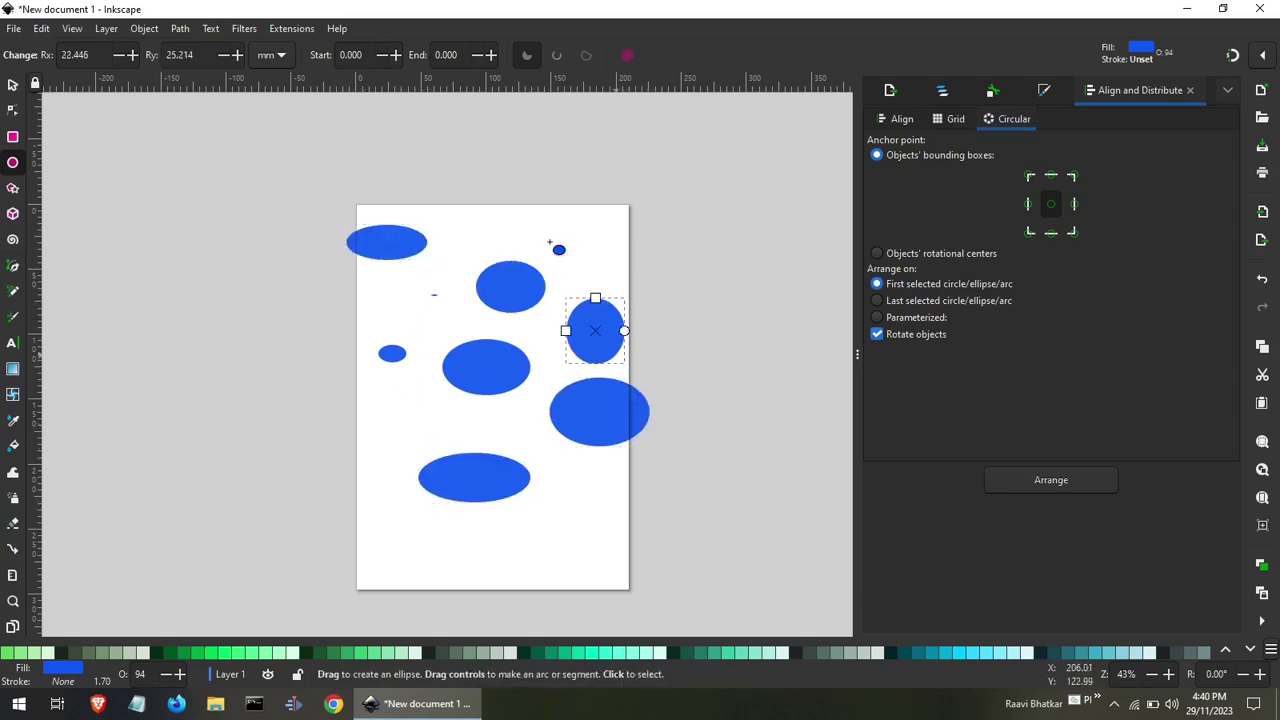
left_click_drag(508, 201, 590, 246)
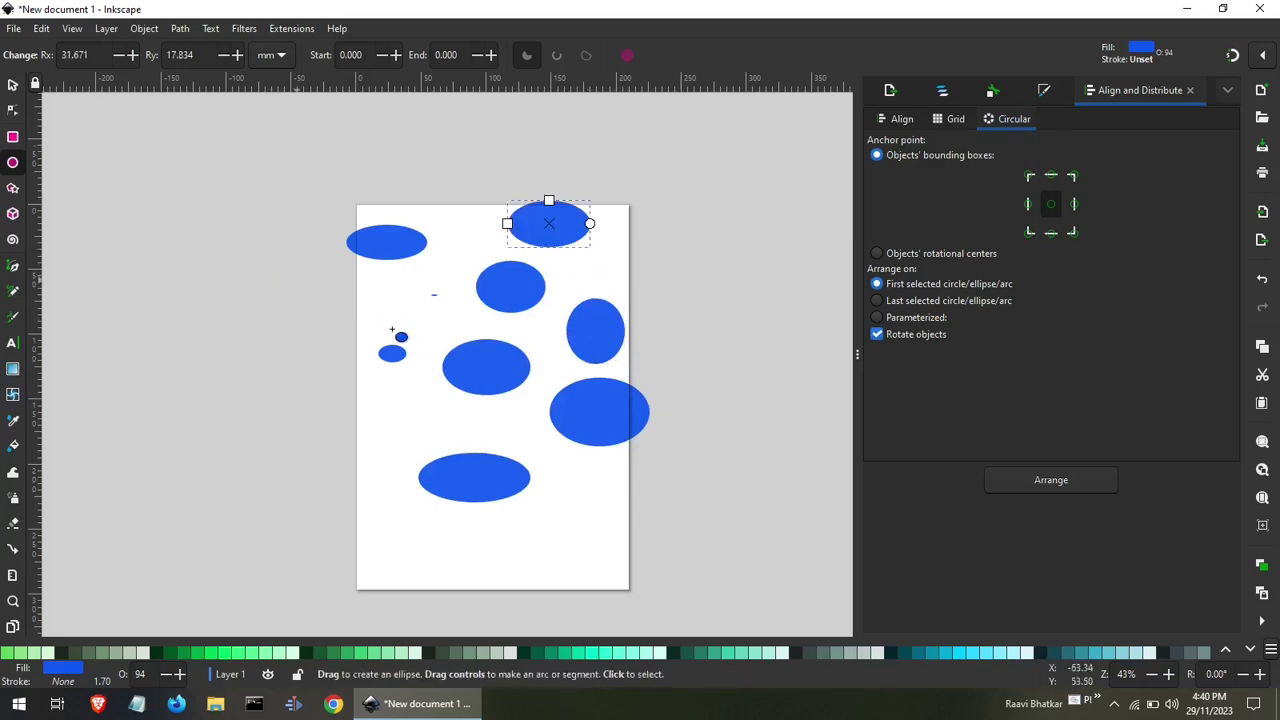
left_click_drag(270, 271, 388, 329)
left_click(12, 85)
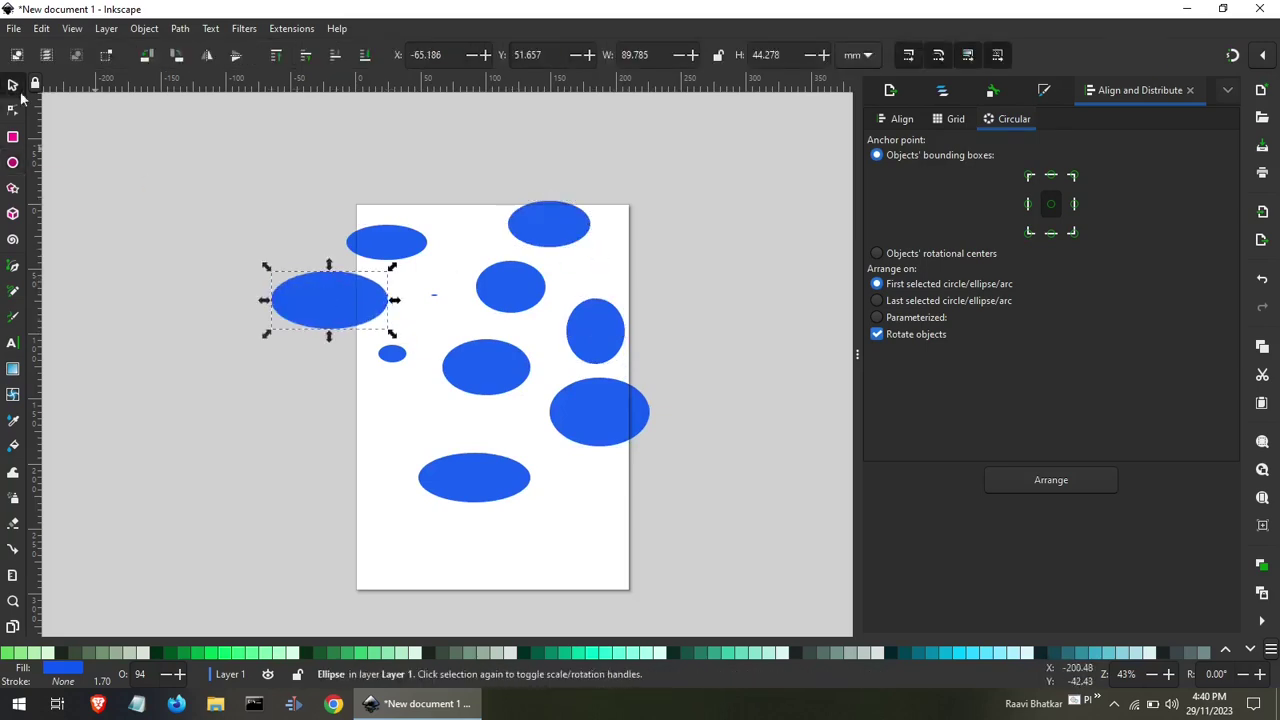
left_click_drag(197, 145, 734, 592)
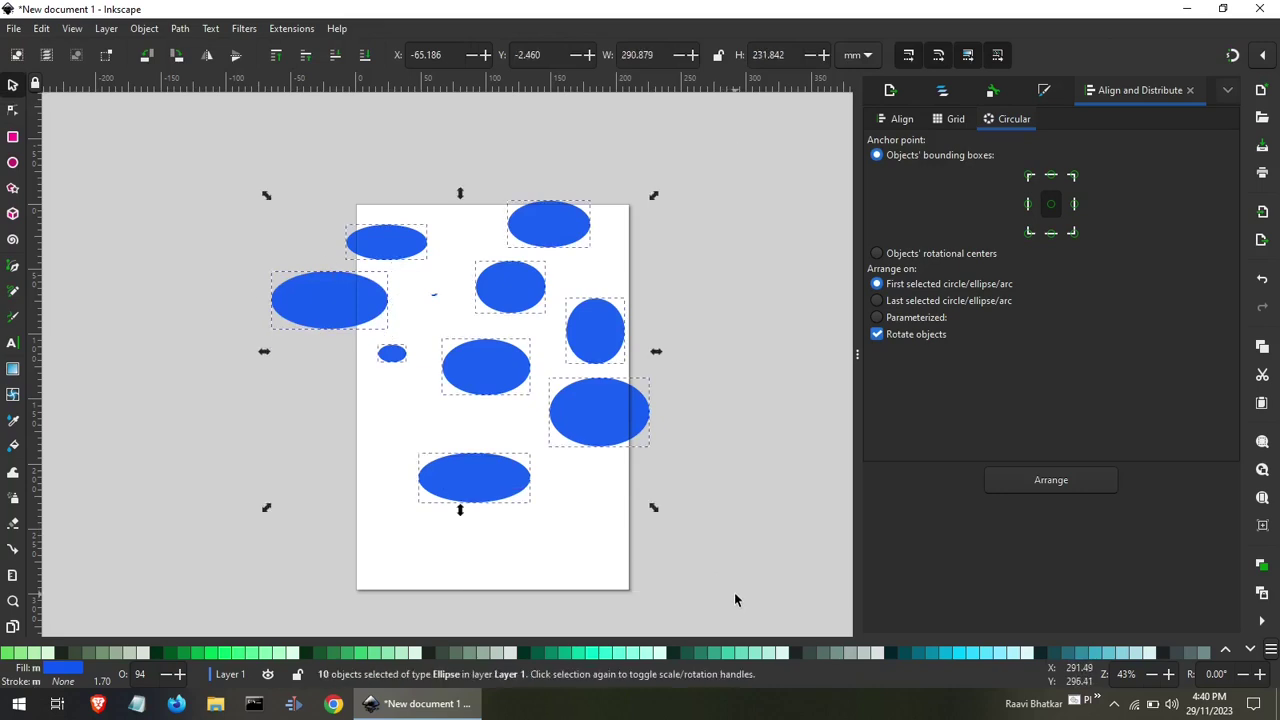
Try circular arrangements with default, rotational-centre and Parameterized circle options, undoing each.
left_click(1046, 479)
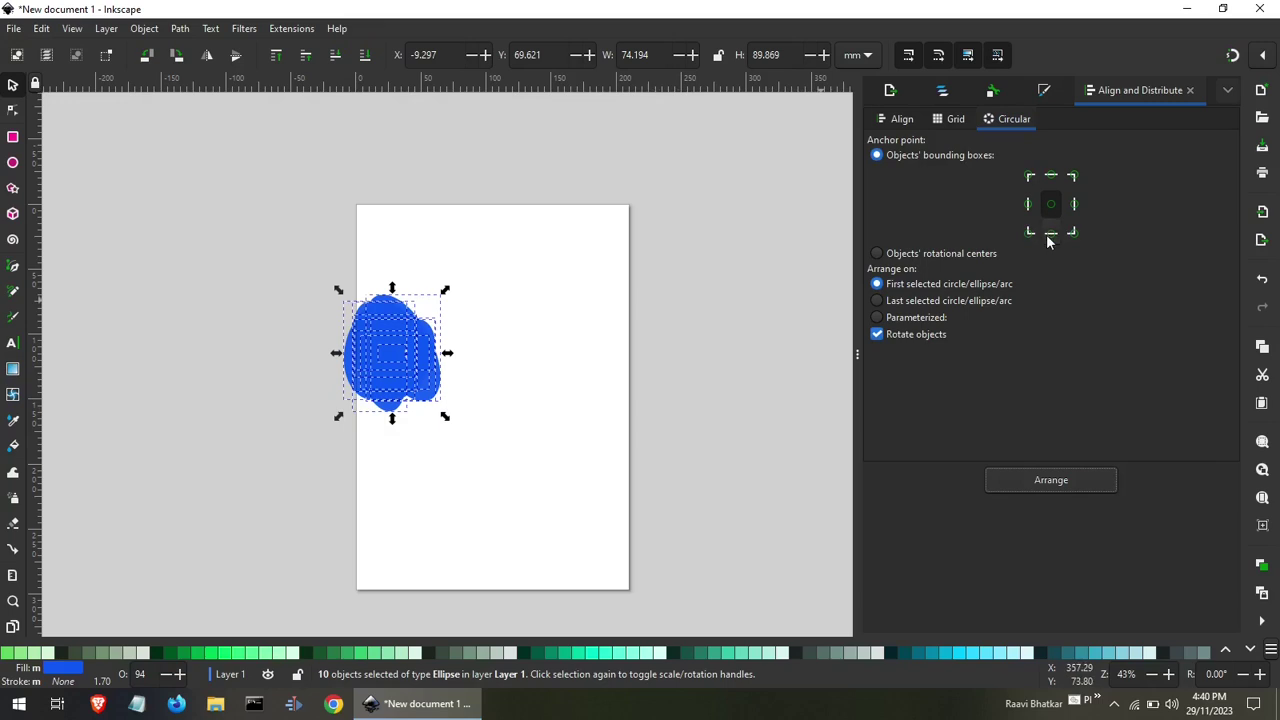
key("ctrl+z")
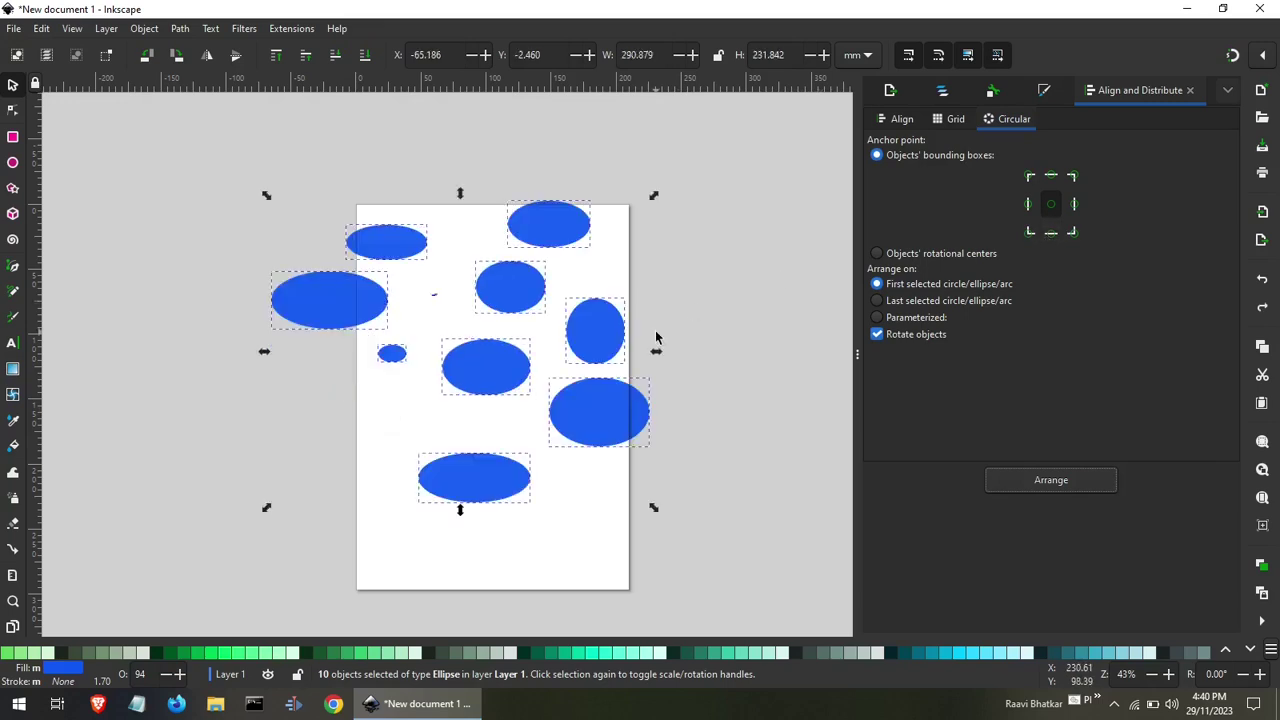
left_click(912, 254)
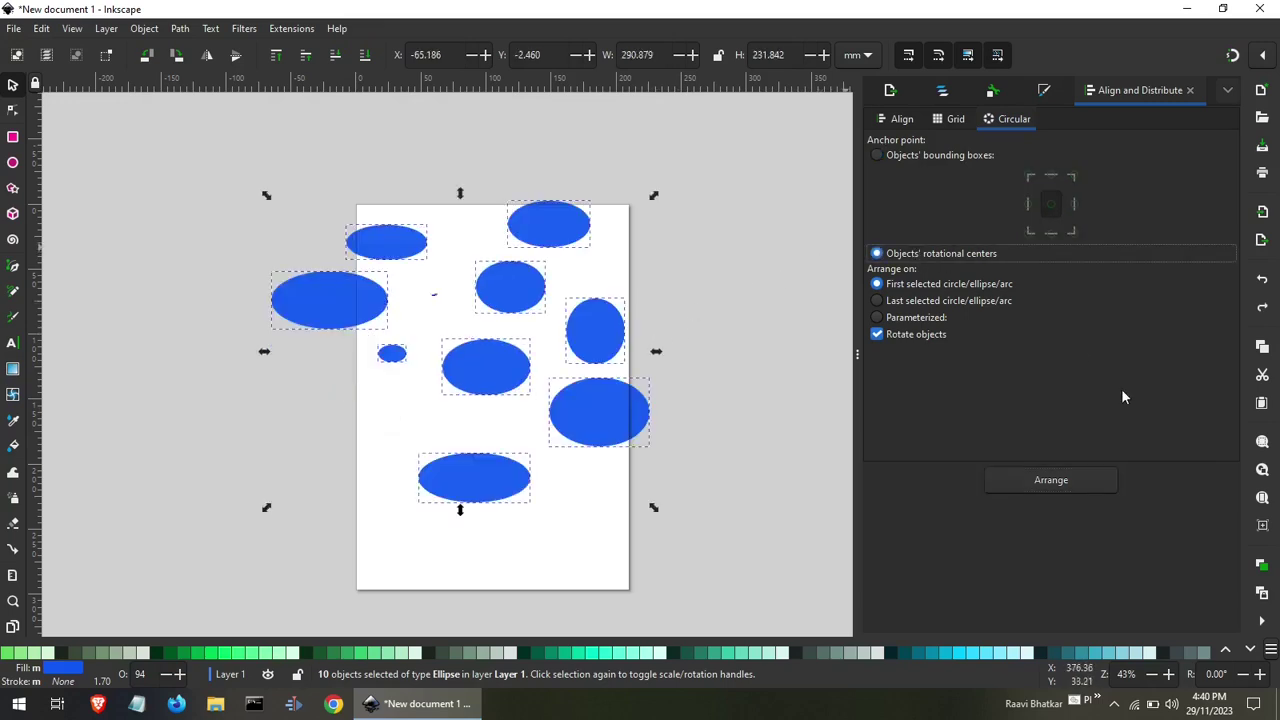
left_click(1050, 481)
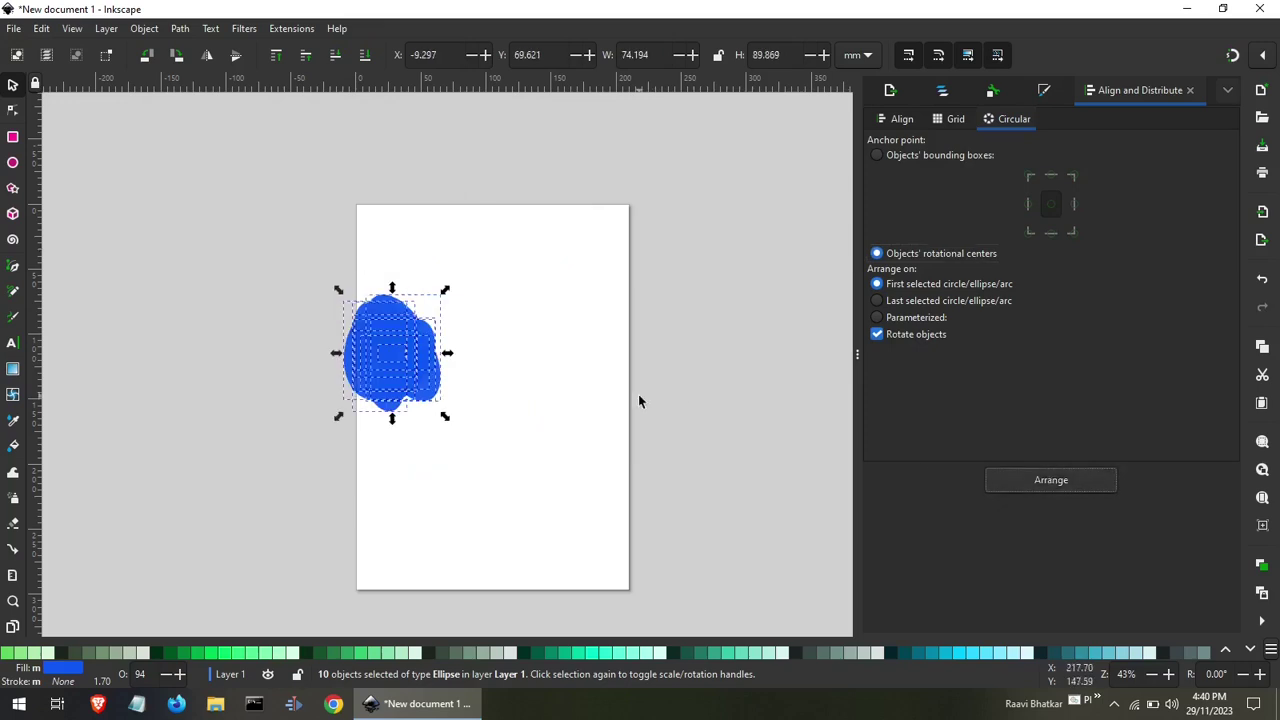
key("ctrl+z")
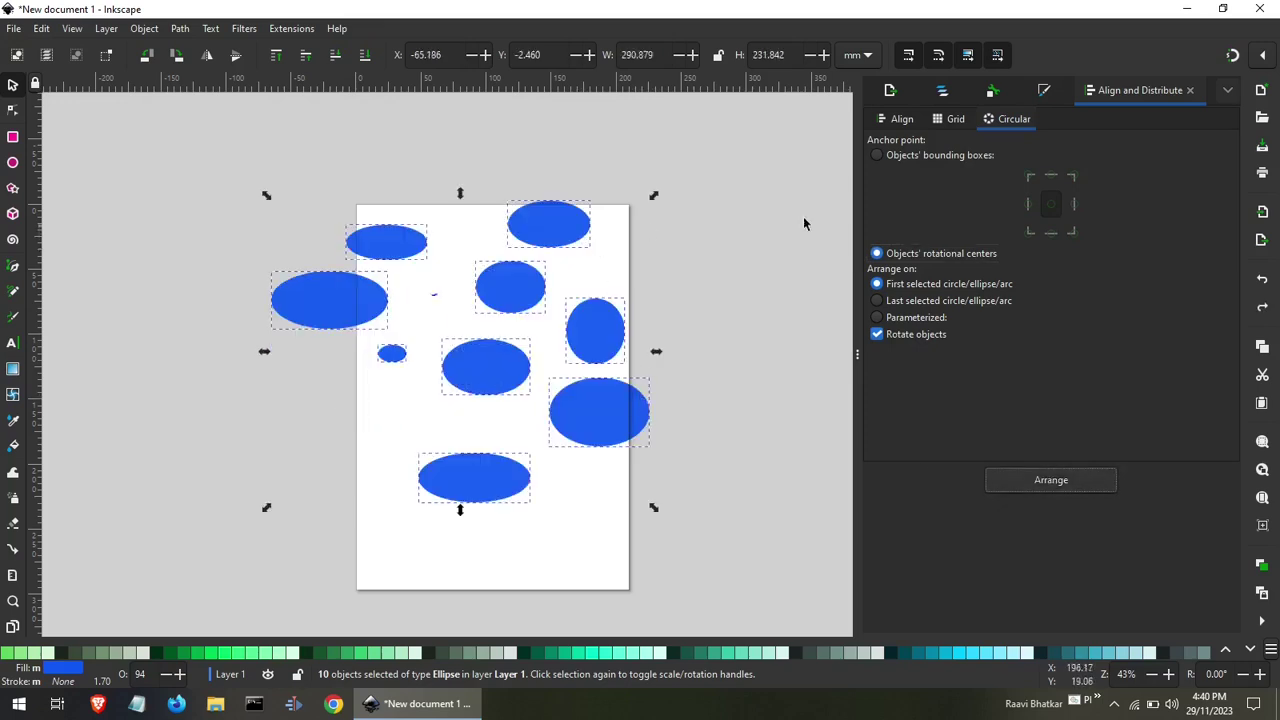
left_click(933, 318)
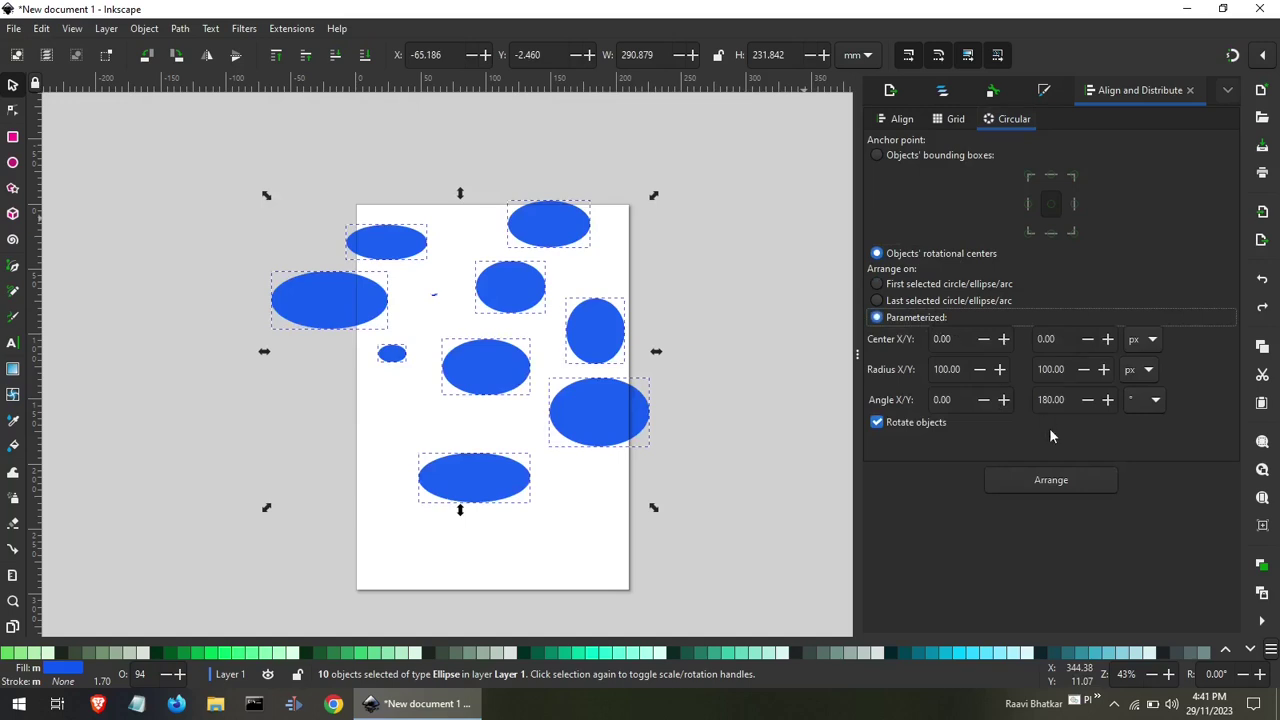
left_click(1046, 481)
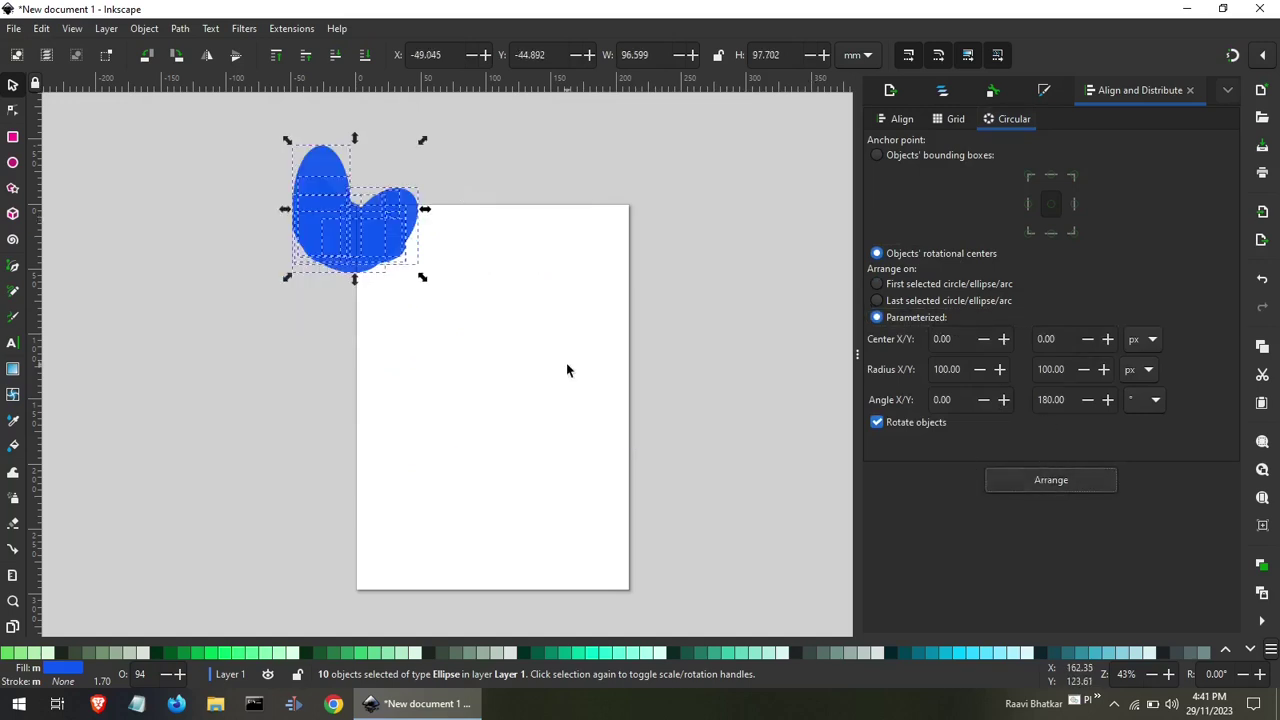
key("ctrl+z")
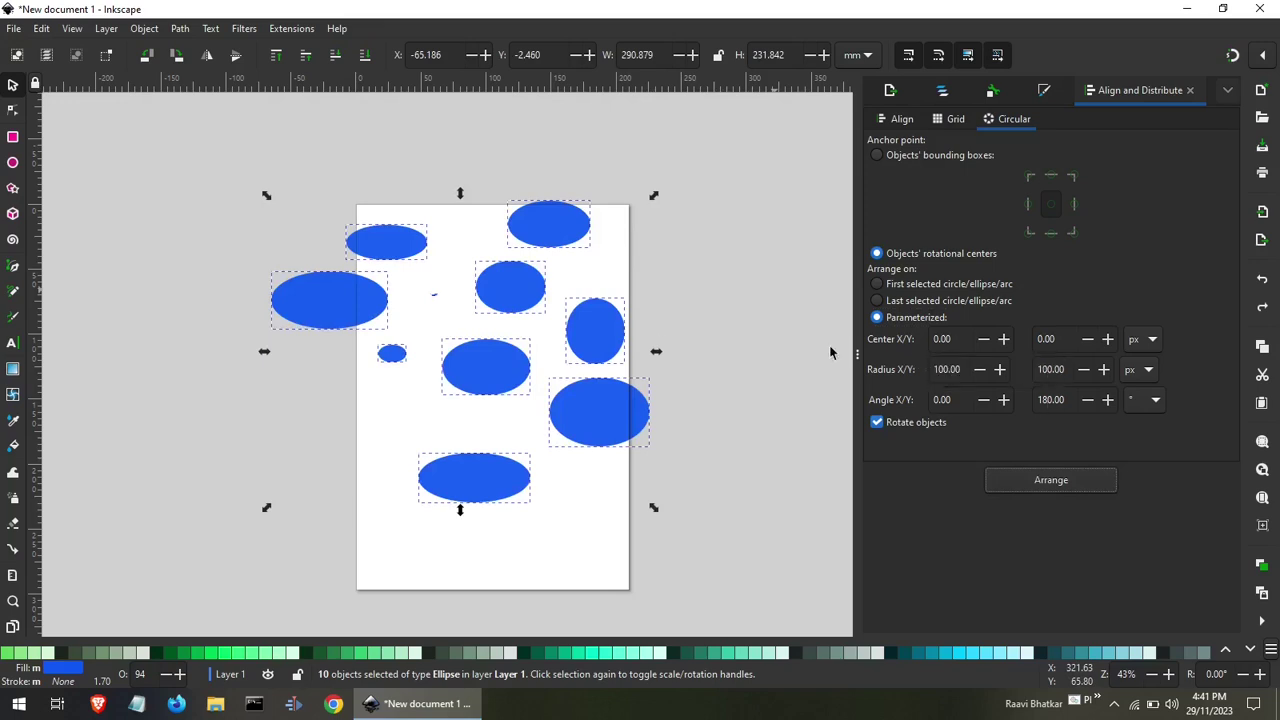
Shift the ellipses up-left, test and undo another circular arrangement, then reselect Parameterized circle.
left_click_drag(434, 294, 395, 251)
left_click(1051, 481)
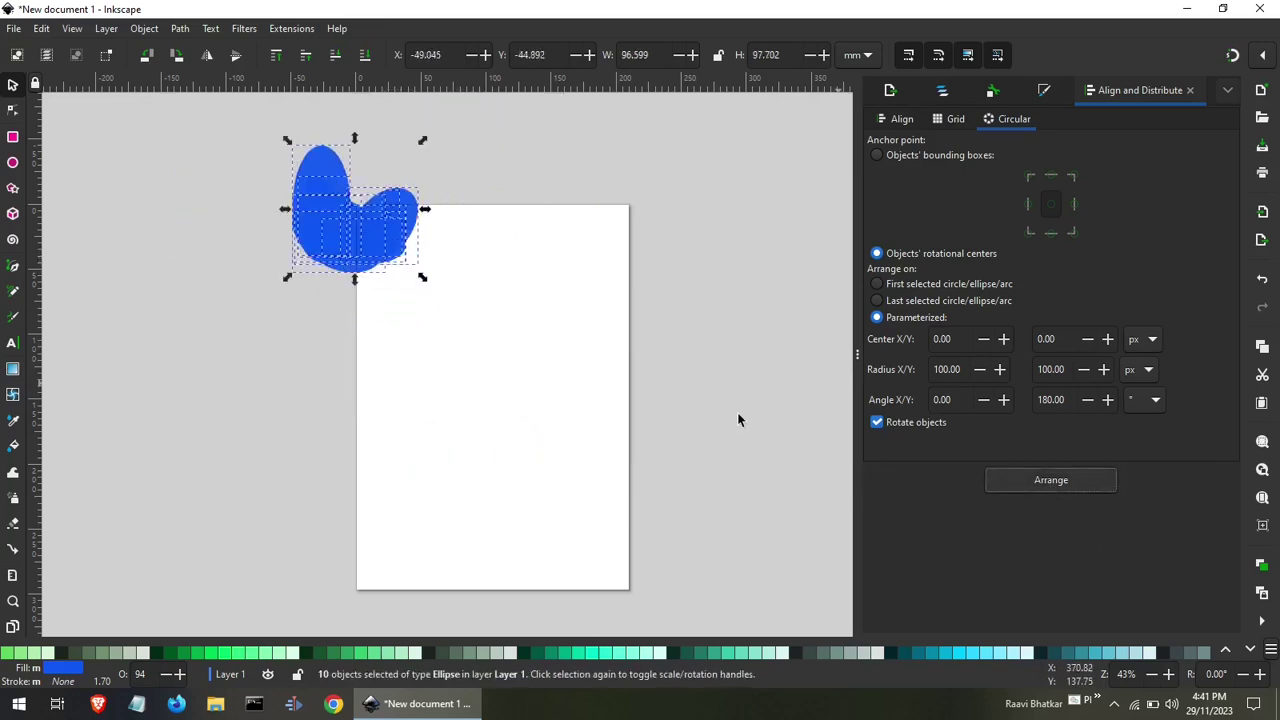
key("ctrl+z")
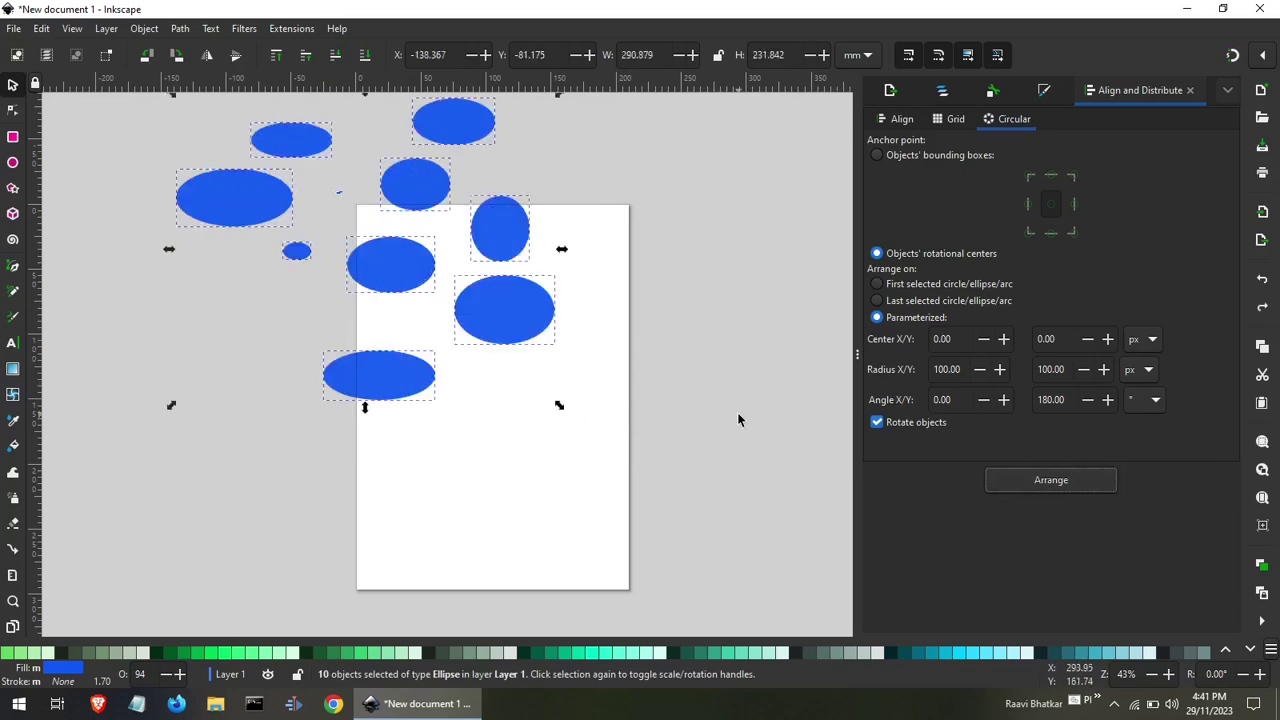
left_click(955, 293)
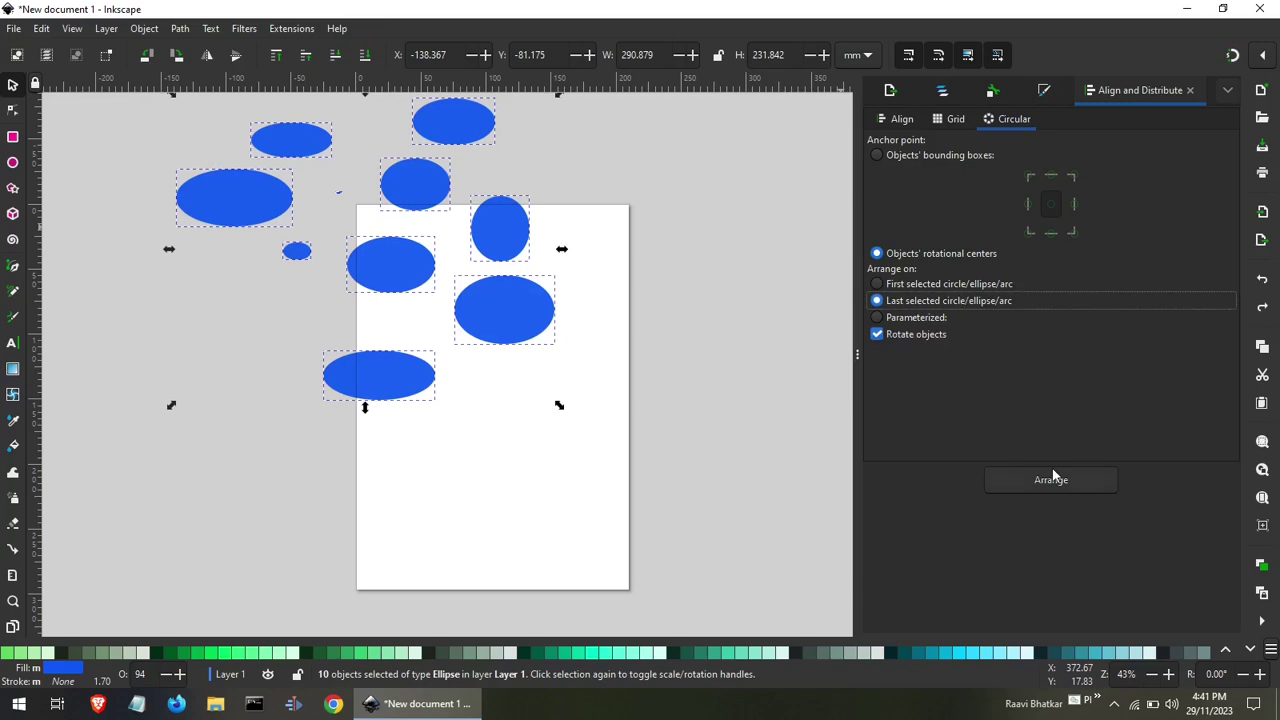
left_click(918, 320)
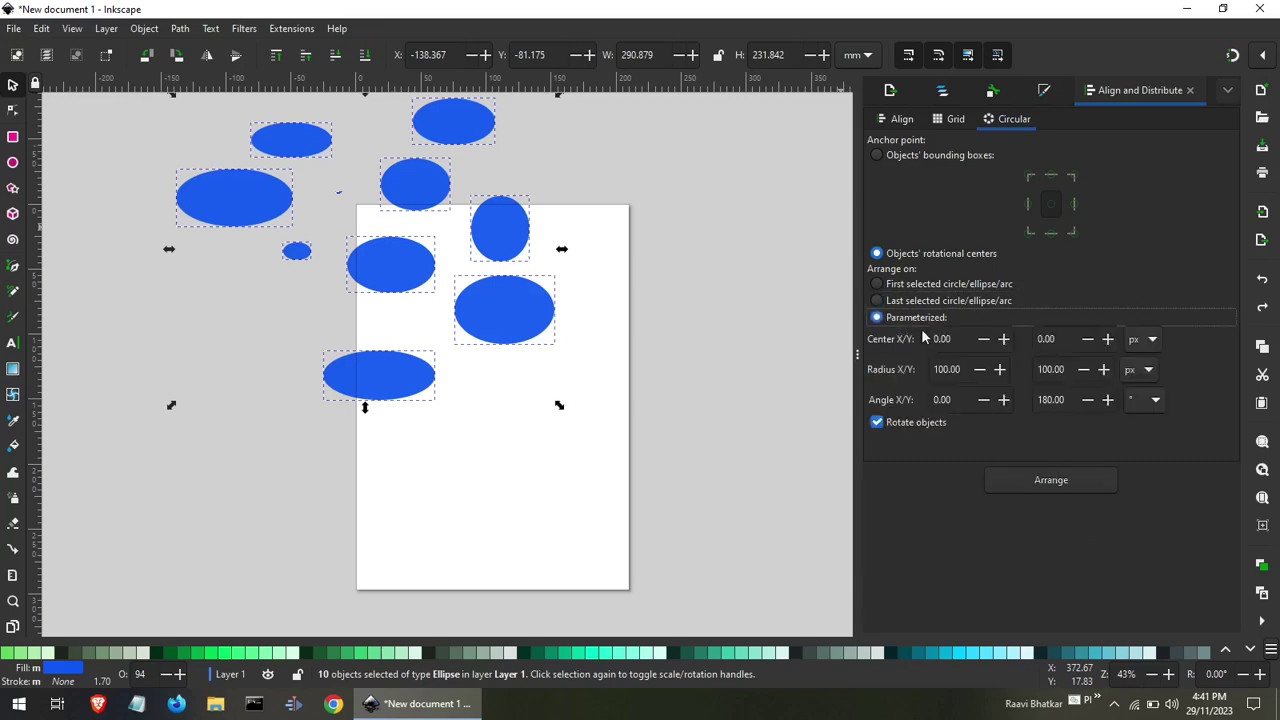
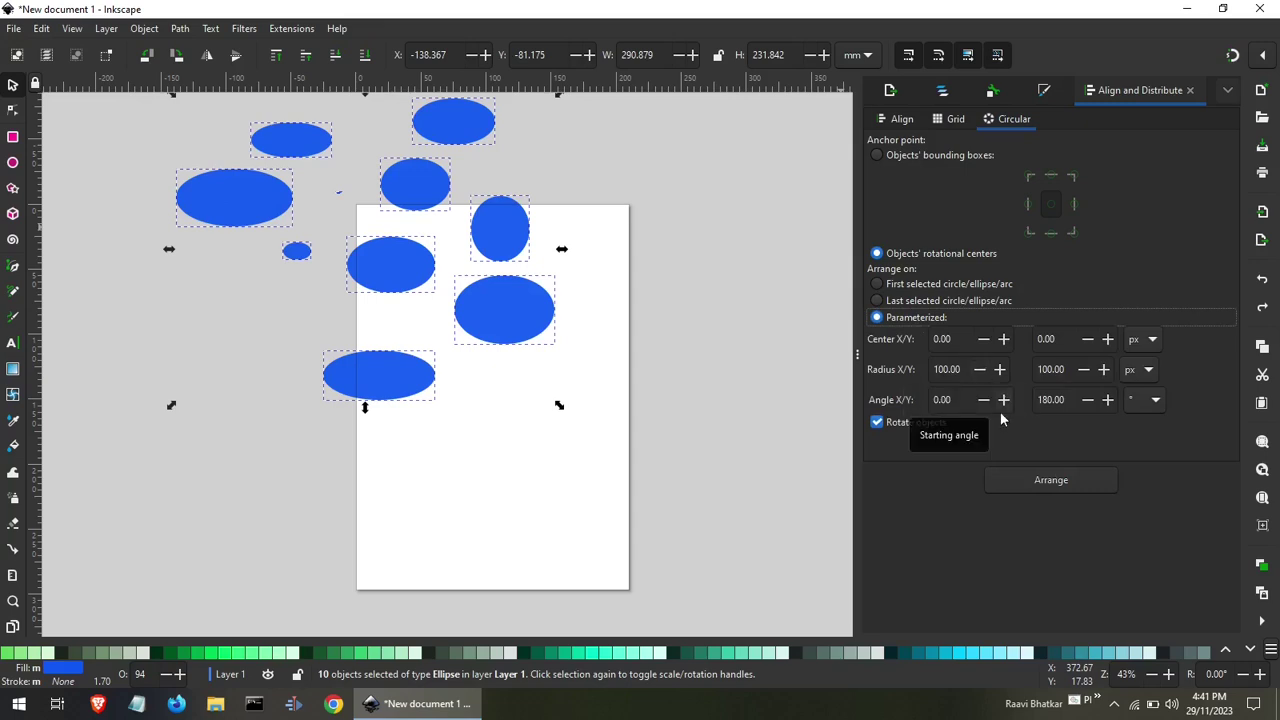
Arrange the ten ellipses along a half-circle arc with Radius X and Y of 1000.
left_click(959, 370)
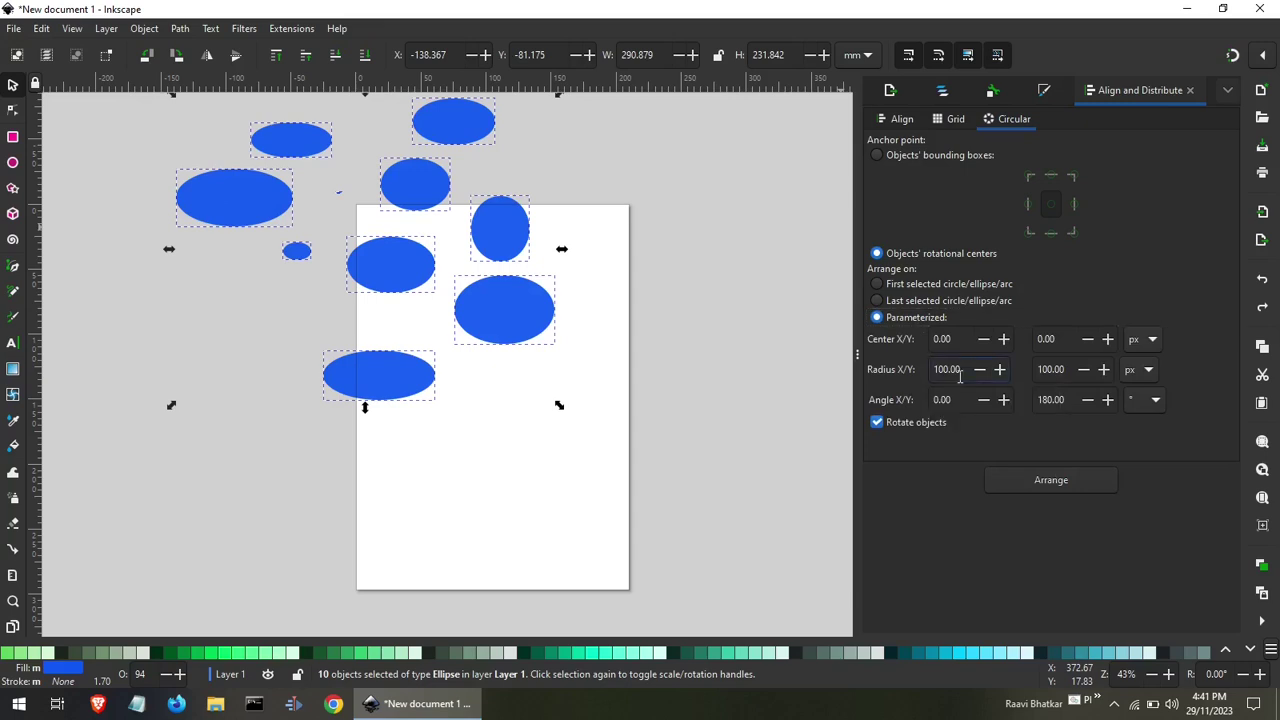
double_click(952, 370)
type("0")
left_click(1041, 369)
type("0")
left_click(1066, 483)
Select all ten ellipses and scale the arc down to a small size.
left_click(702, 476)
scroll(702, 476, "down", 2)
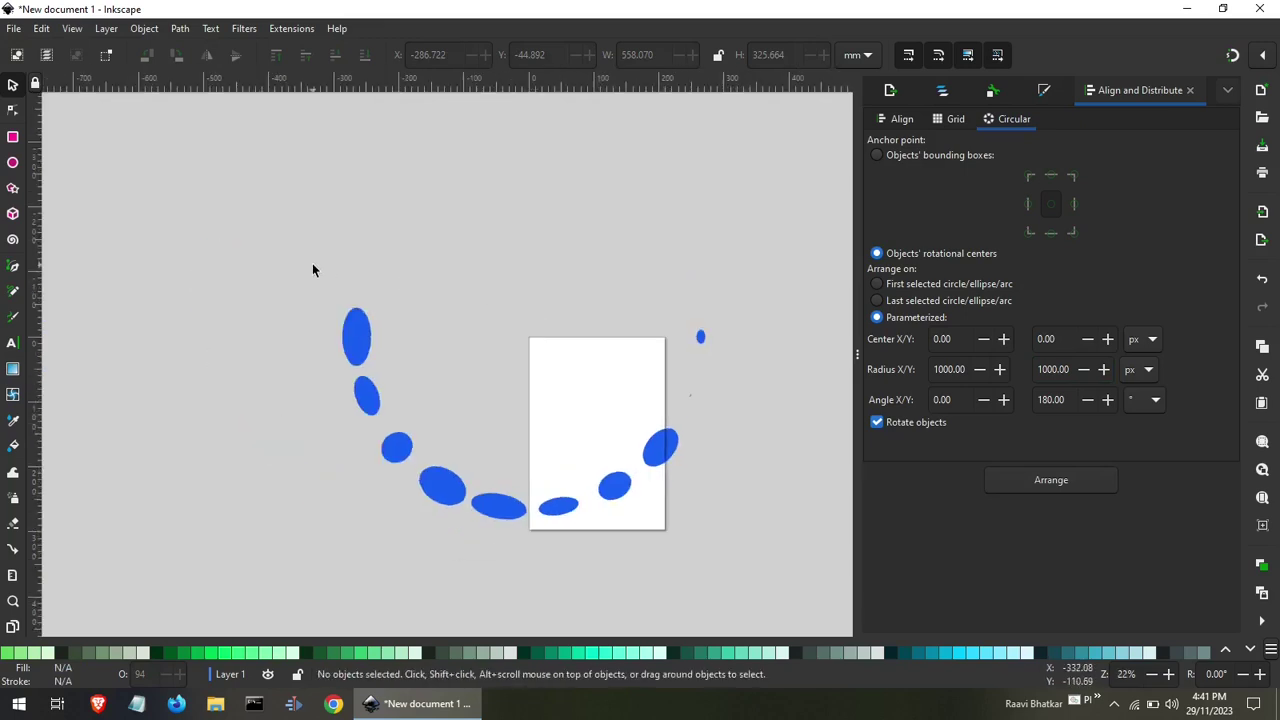
left_click_drag(312, 263, 797, 567)
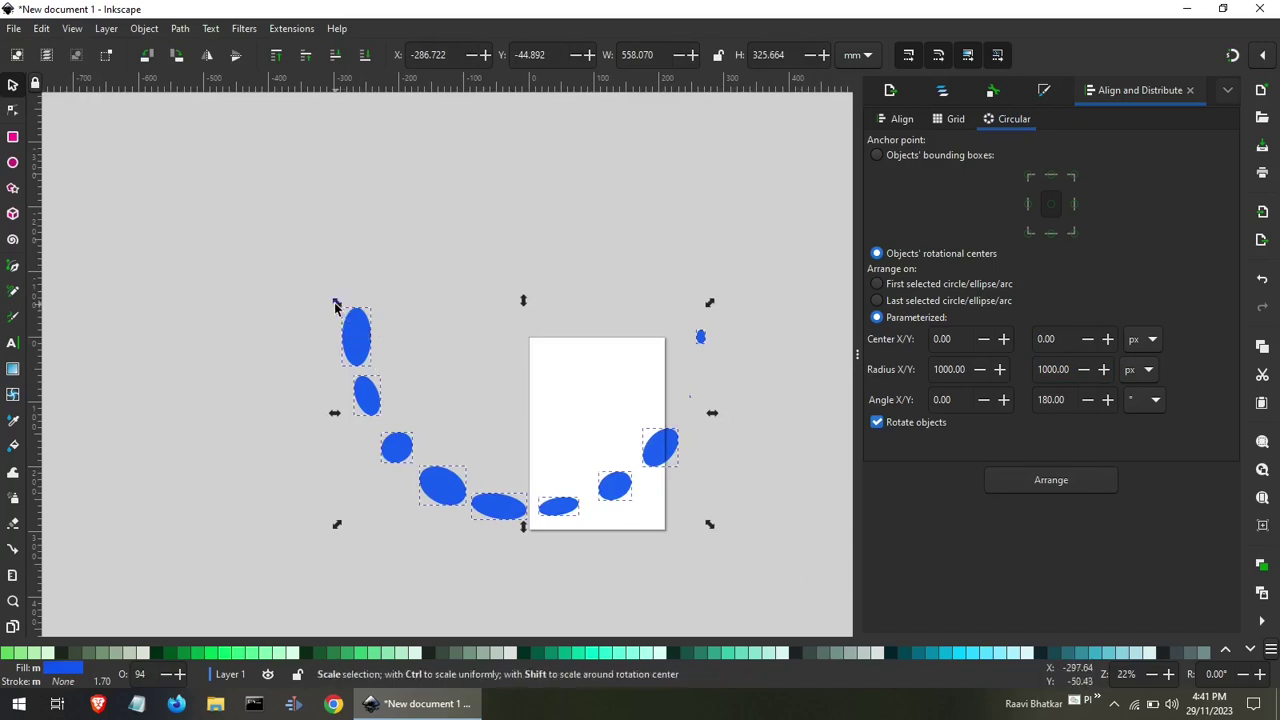
mouse_move(336, 306)
left_mouse_down()
mouse_move(529, 398)
mouse_move(681, 514)
left_mouse_up()
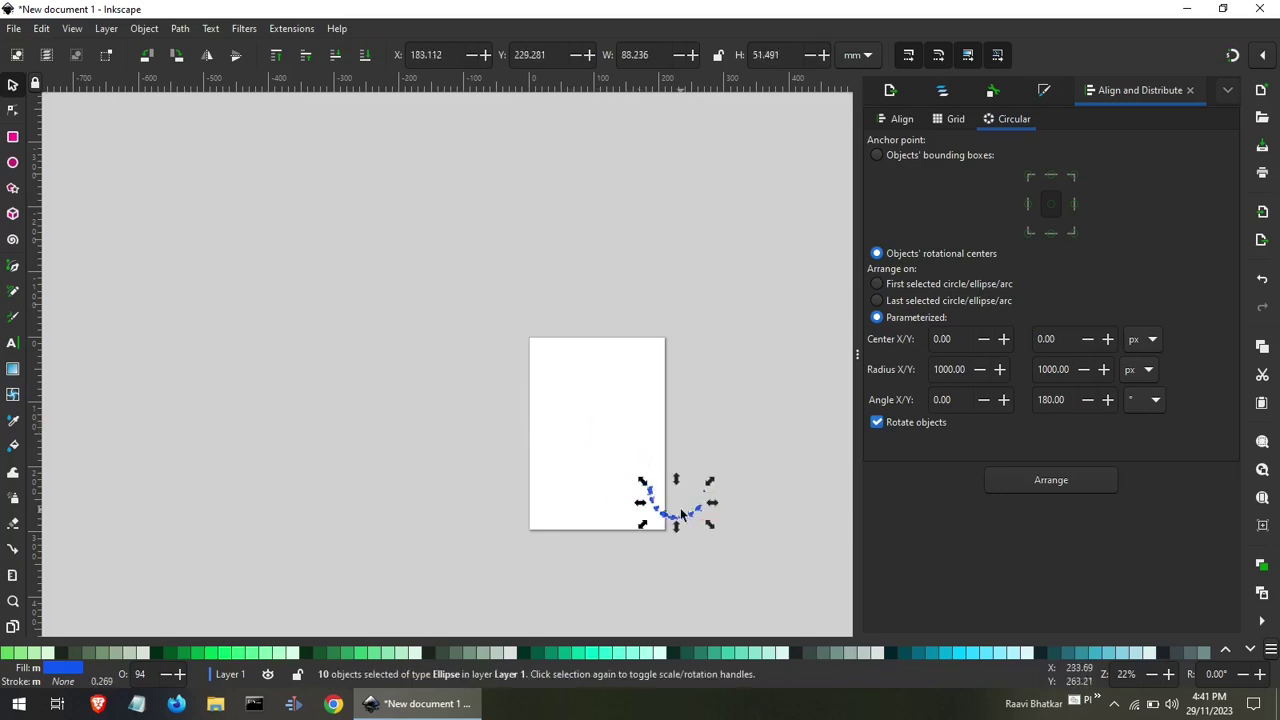
Move the shrunken ellipse arc onto the page and duplicate it.
left_click_drag(681, 514, 602, 474)
scroll(602, 474, "up", 2)
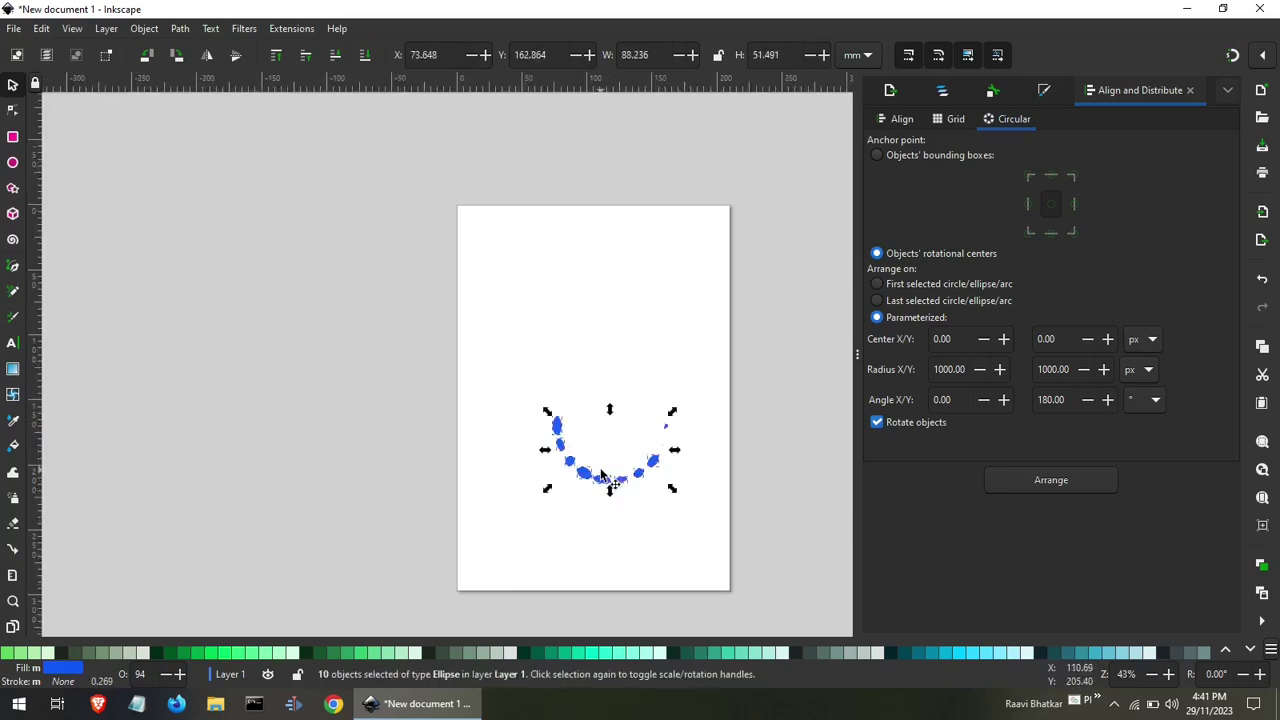
scroll(602, 474, "up", 1)
scroll(602, 474, "up", 1)
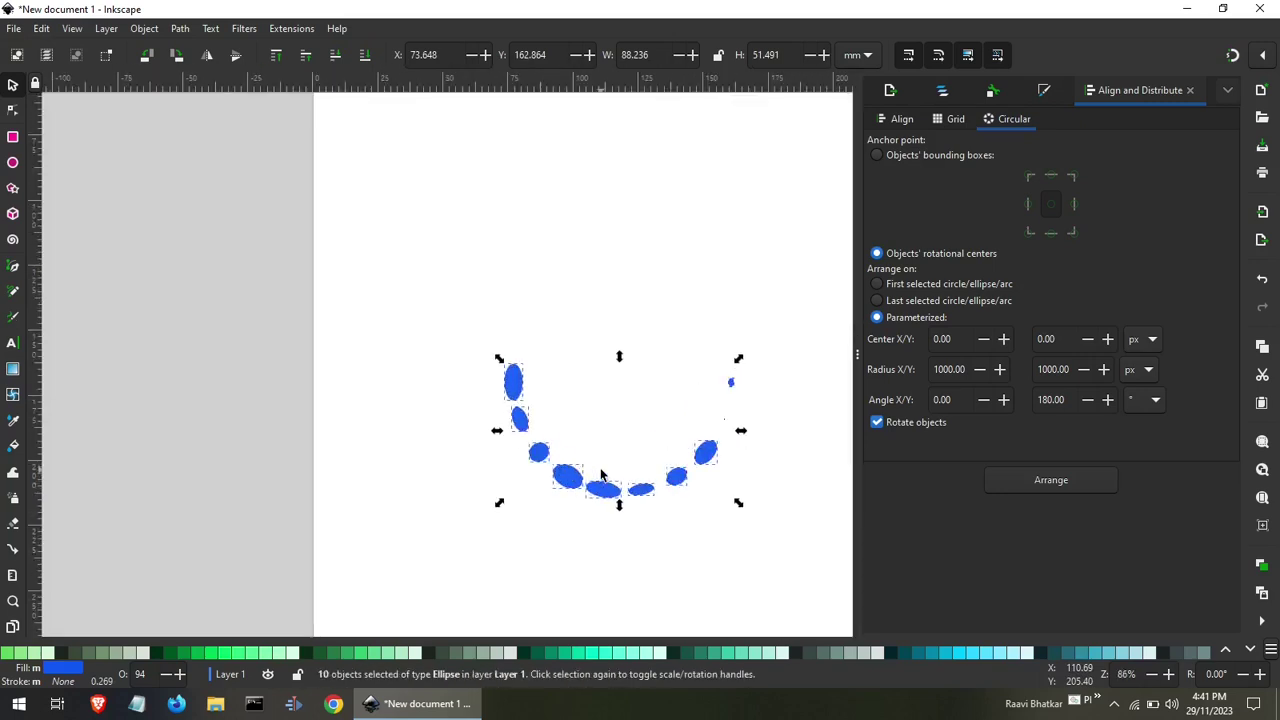
key("ctrl+v")
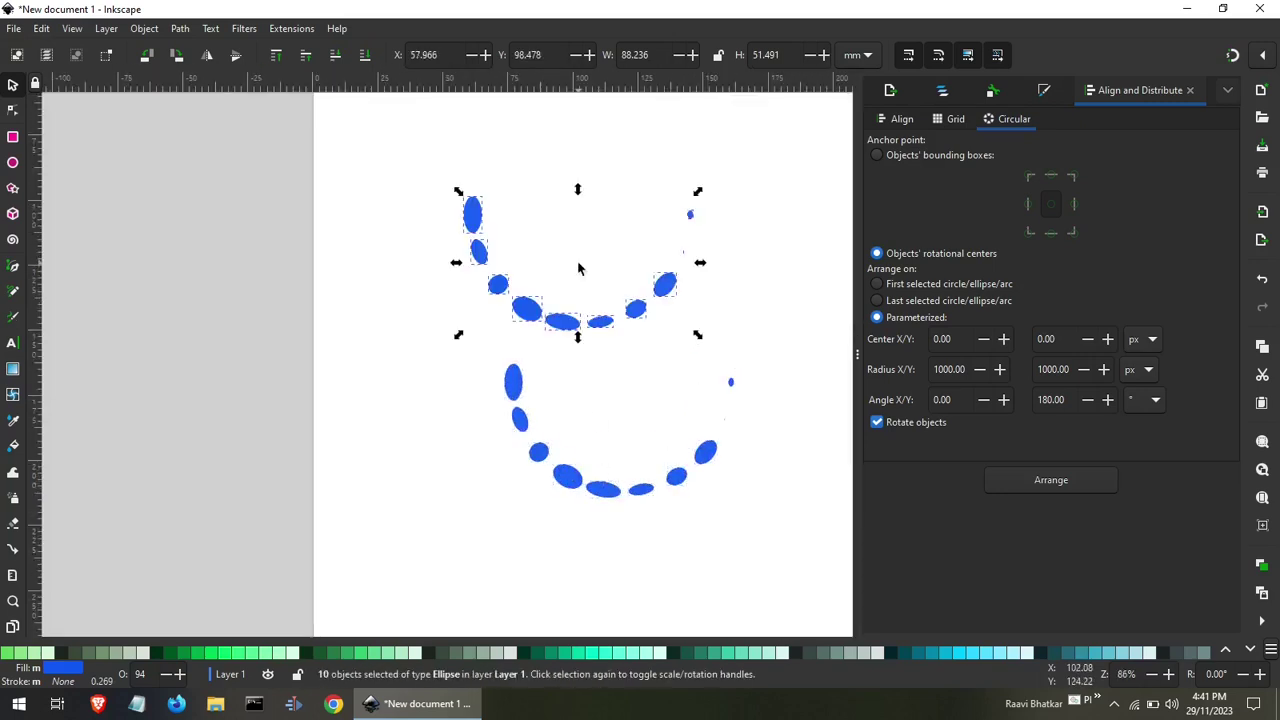
Select both arcs and arrange all twenty ellipses along one half-circle arc.
left_click(449, 232)
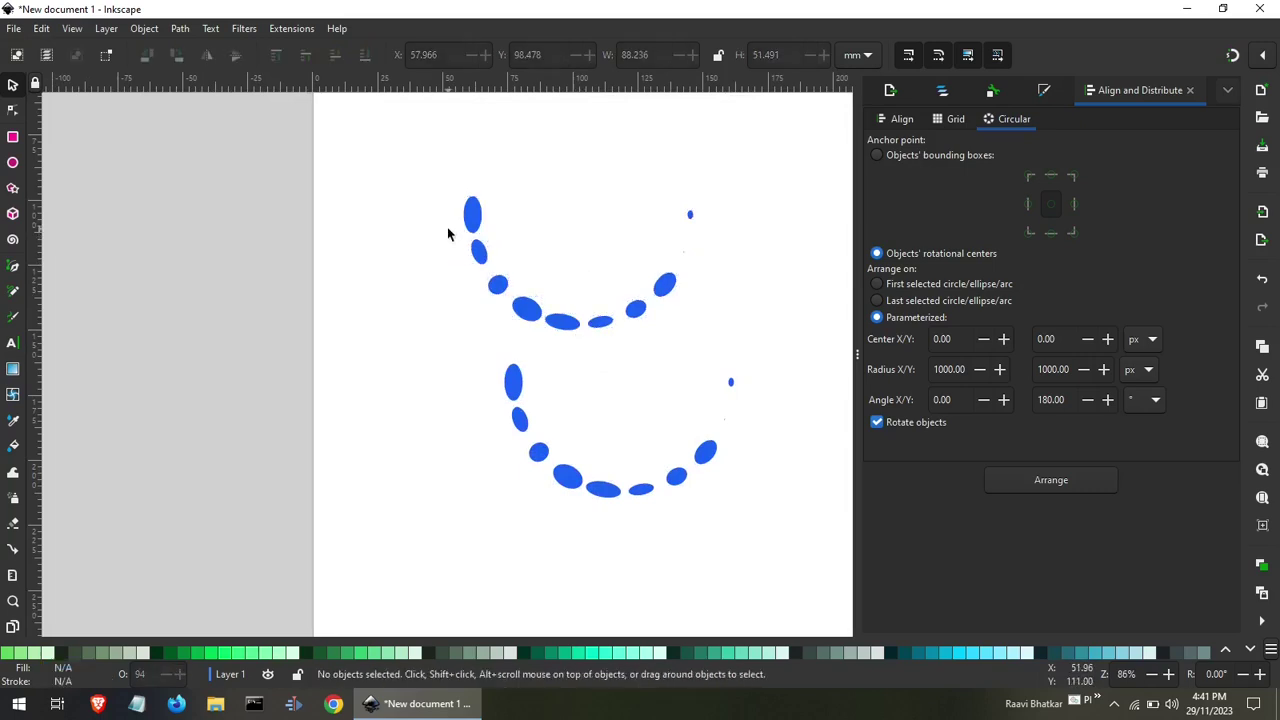
left_click_drag(411, 168, 822, 593)
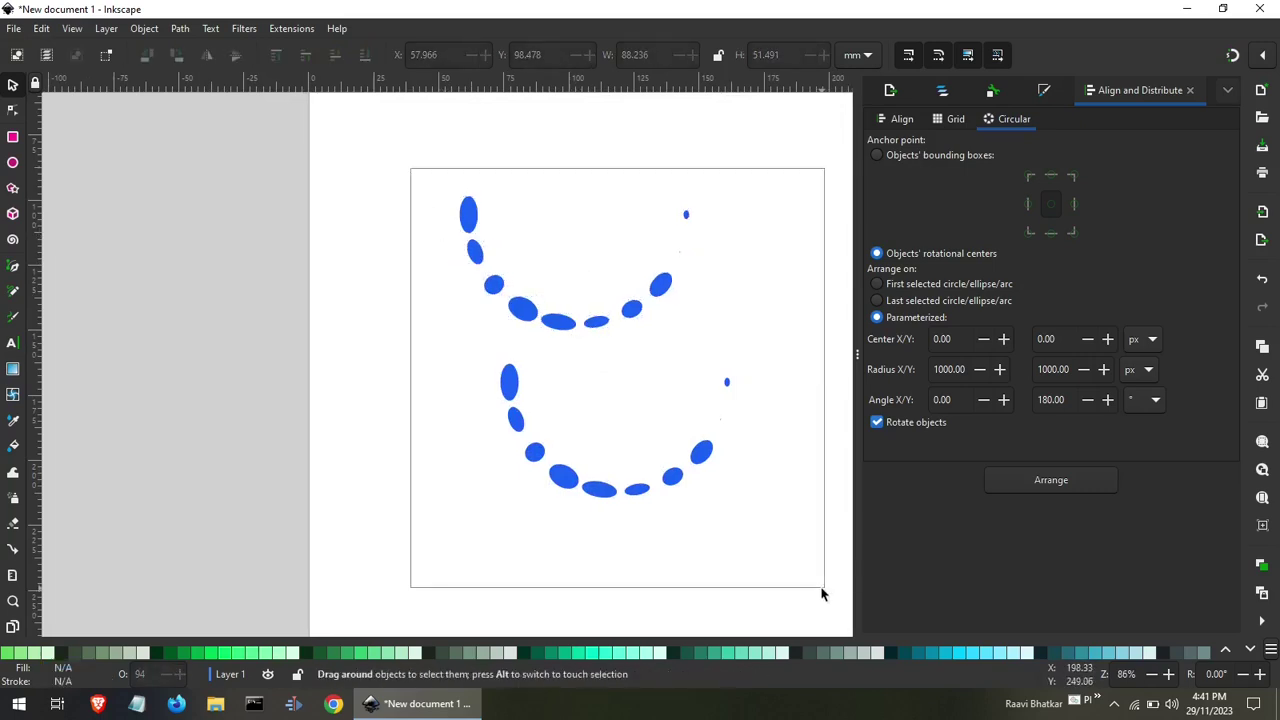
scroll(822, 593, "down", 2)
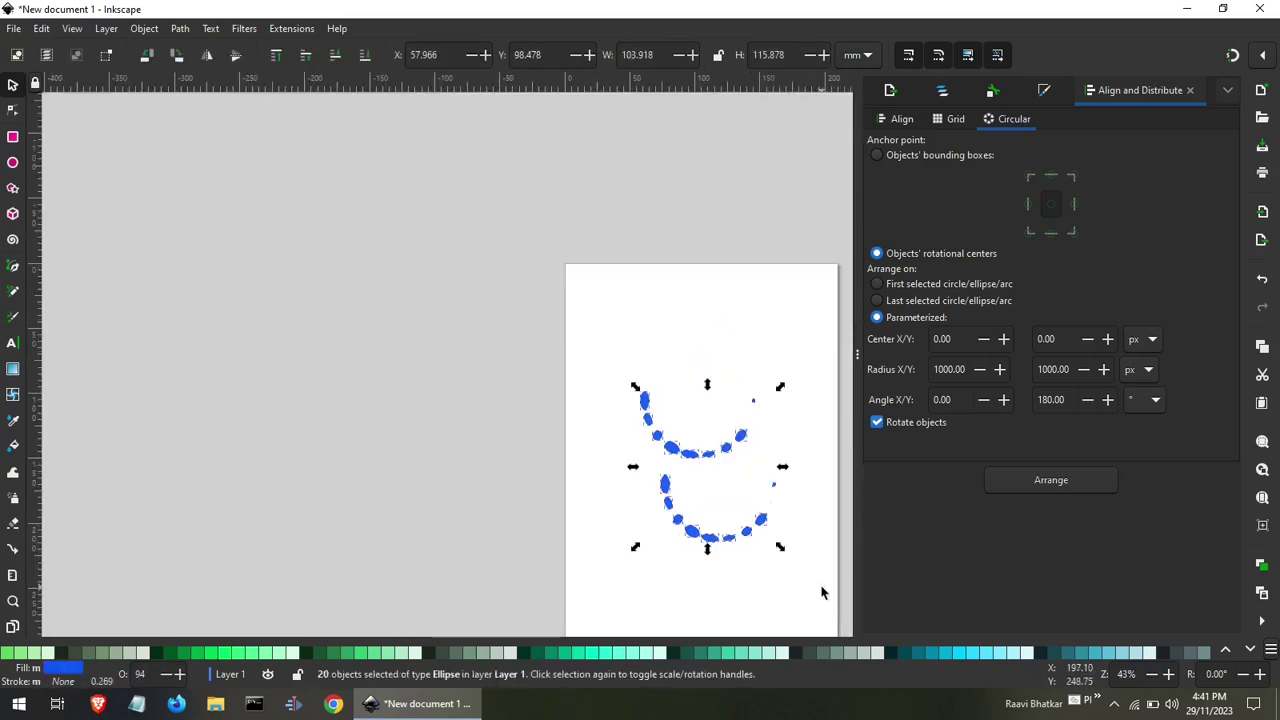
left_click(1080, 486)
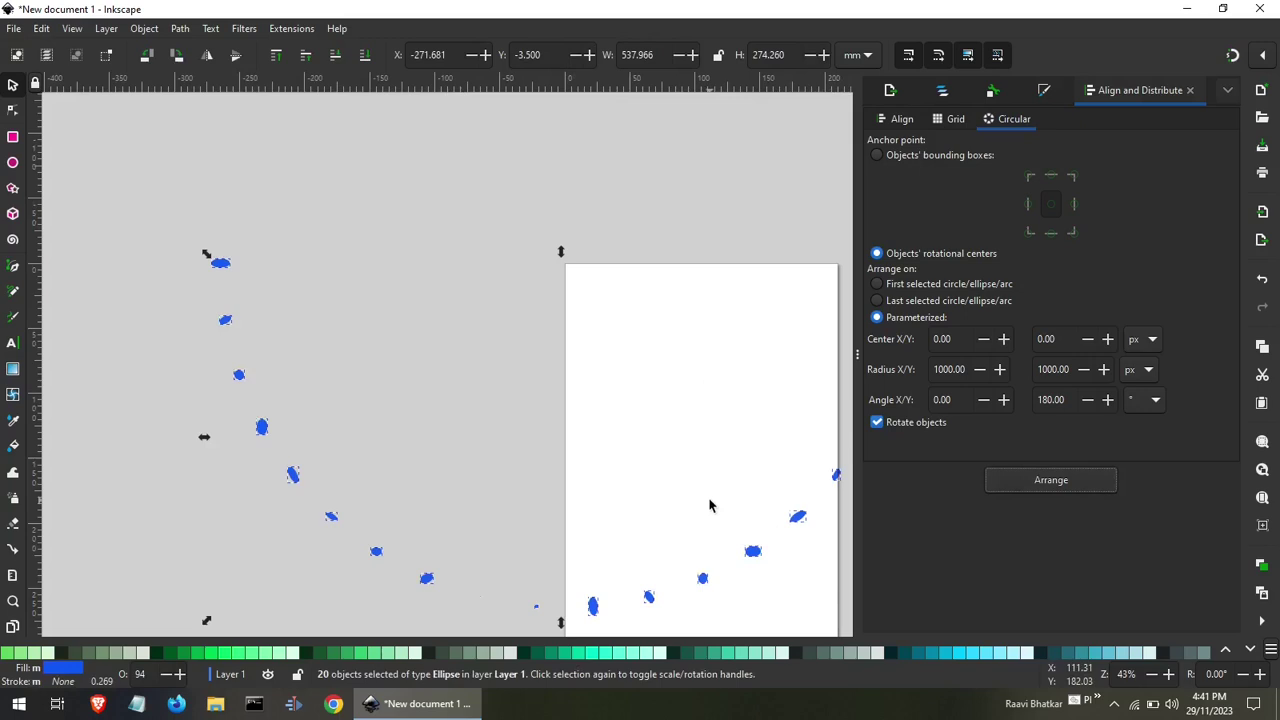
scroll(709, 505, "down", 3)
scroll(709, 505, "up", 5)
scroll(709, 505, "down", 1)
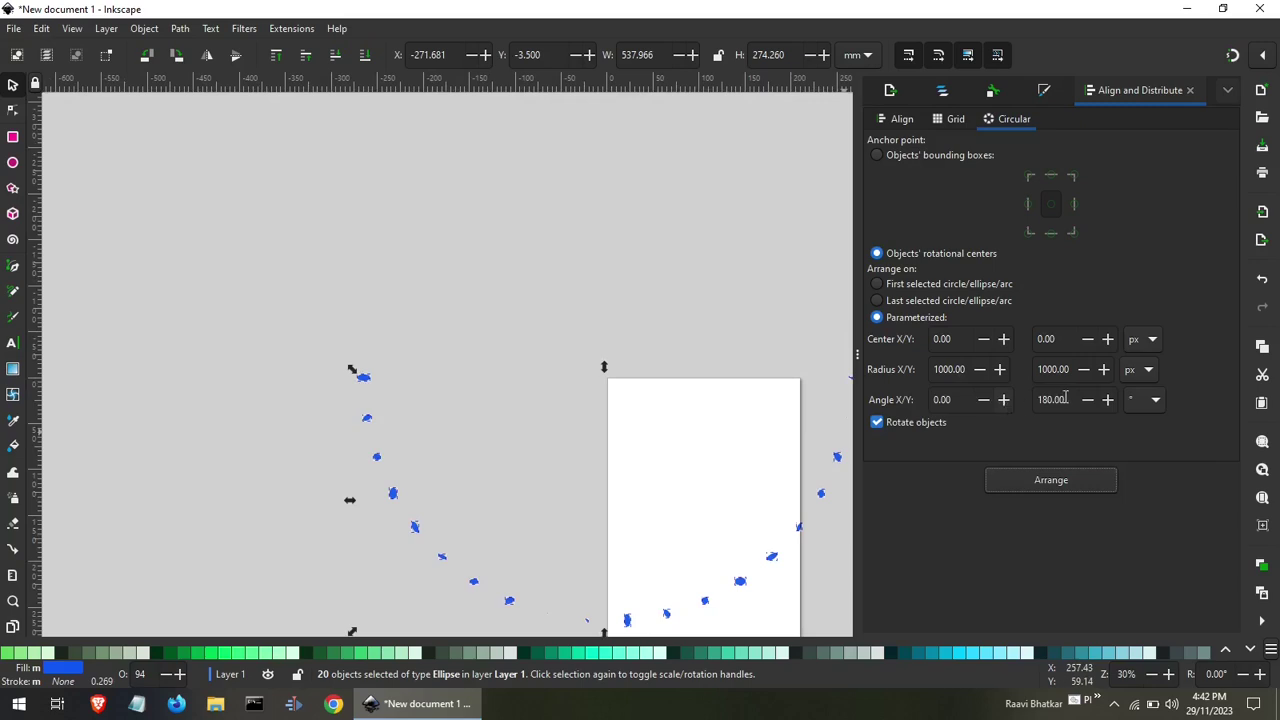
Set the end angle to 360° and arrange the ellipses around a full circle.
double_click(1070, 398)
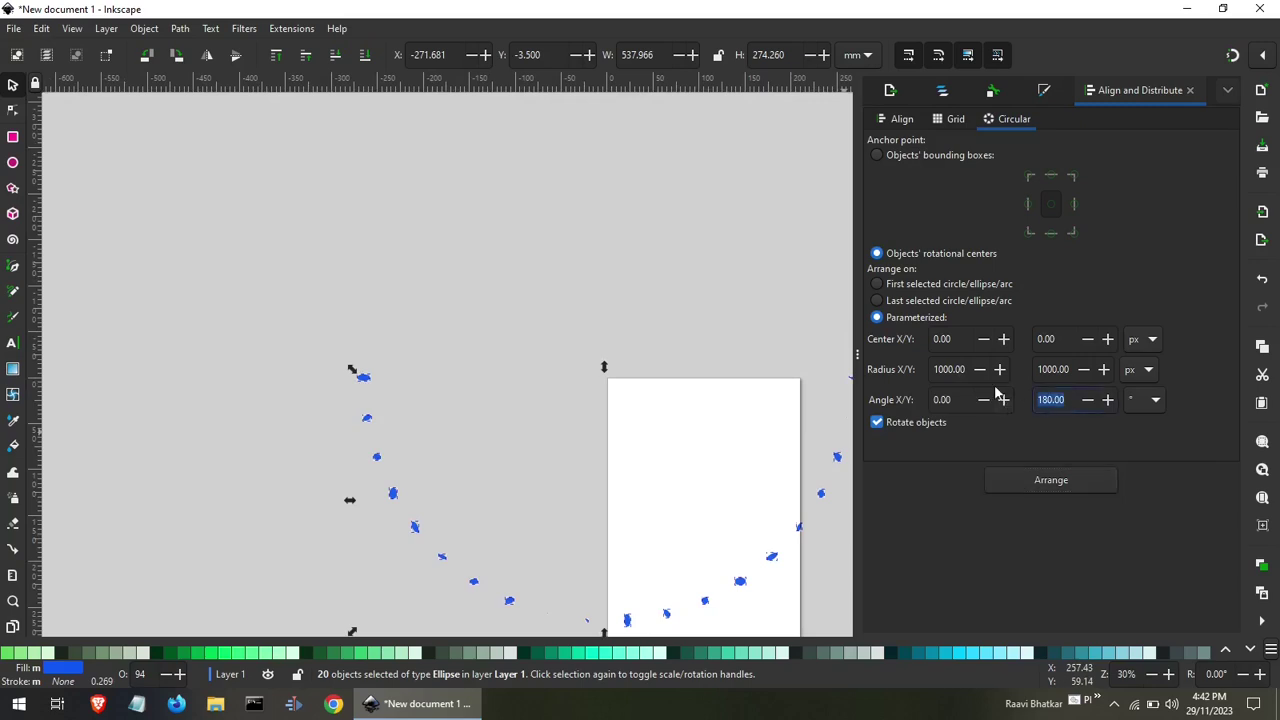
type("360")
left_click(1048, 481)
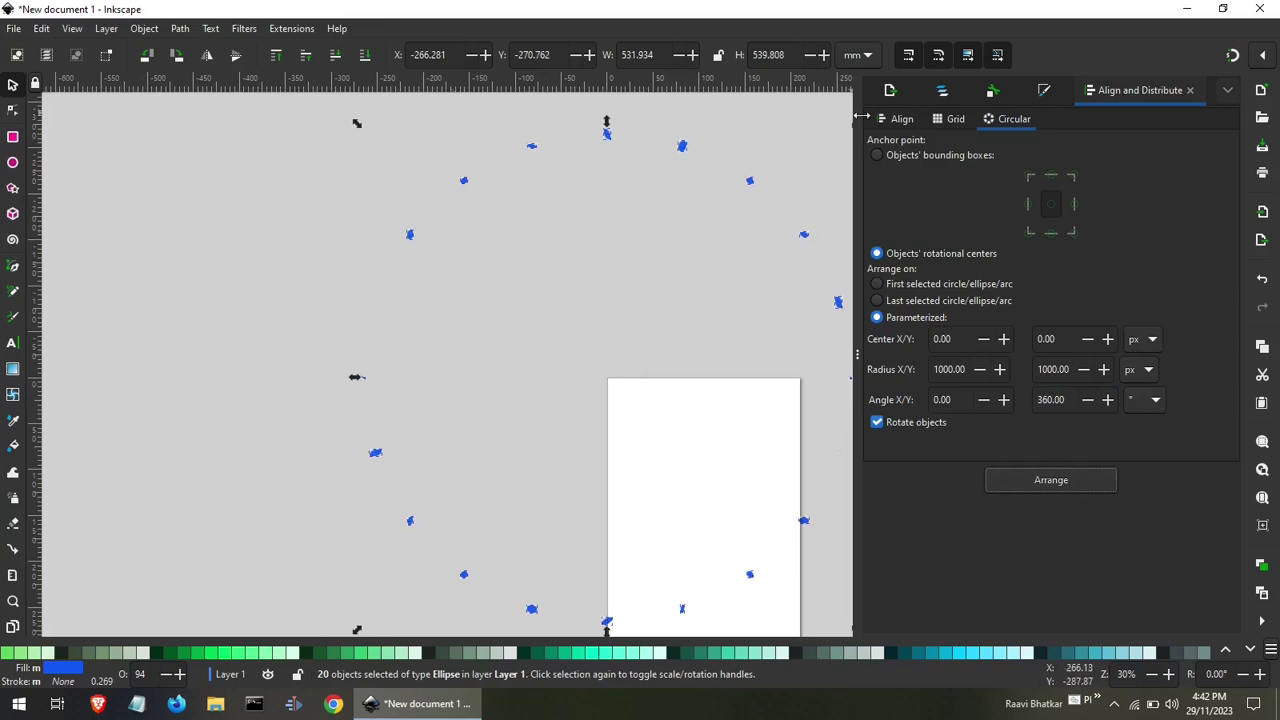
Re-arrange the ring anchored on objects' bounding boxes, then deselect everything.
left_click(935, 161)
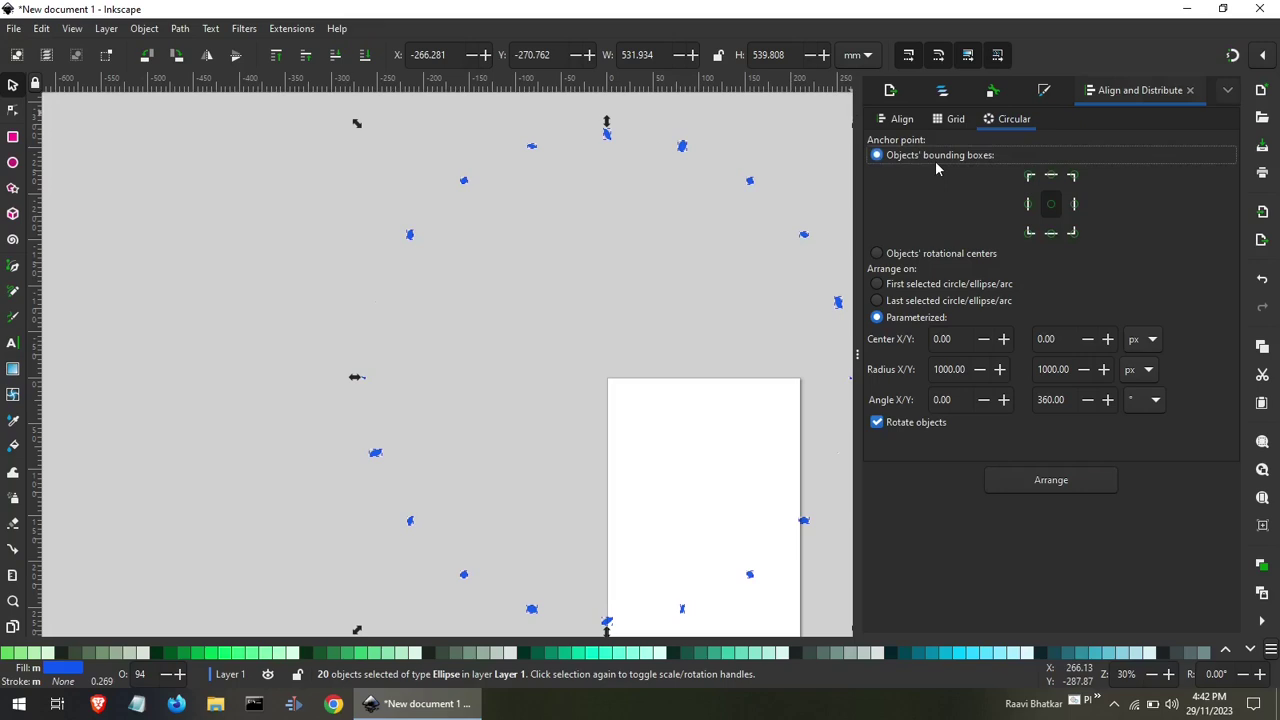
left_click(1024, 482)
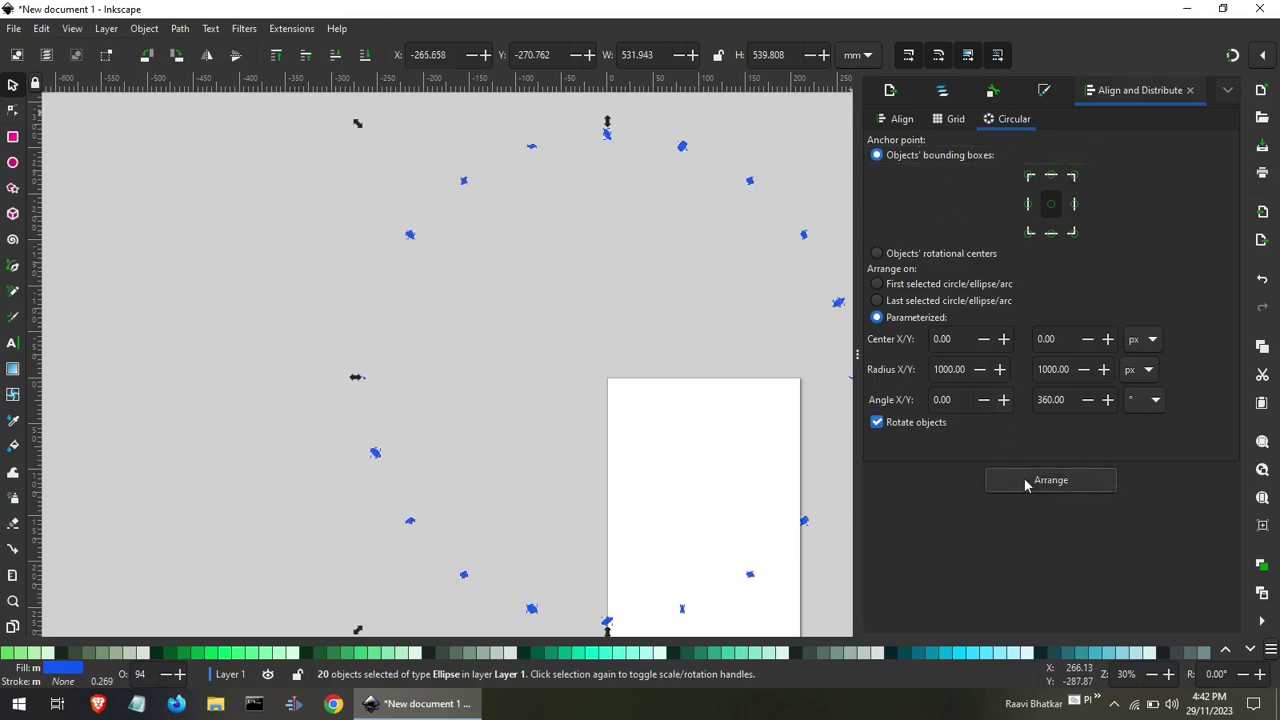
left_click(711, 403)
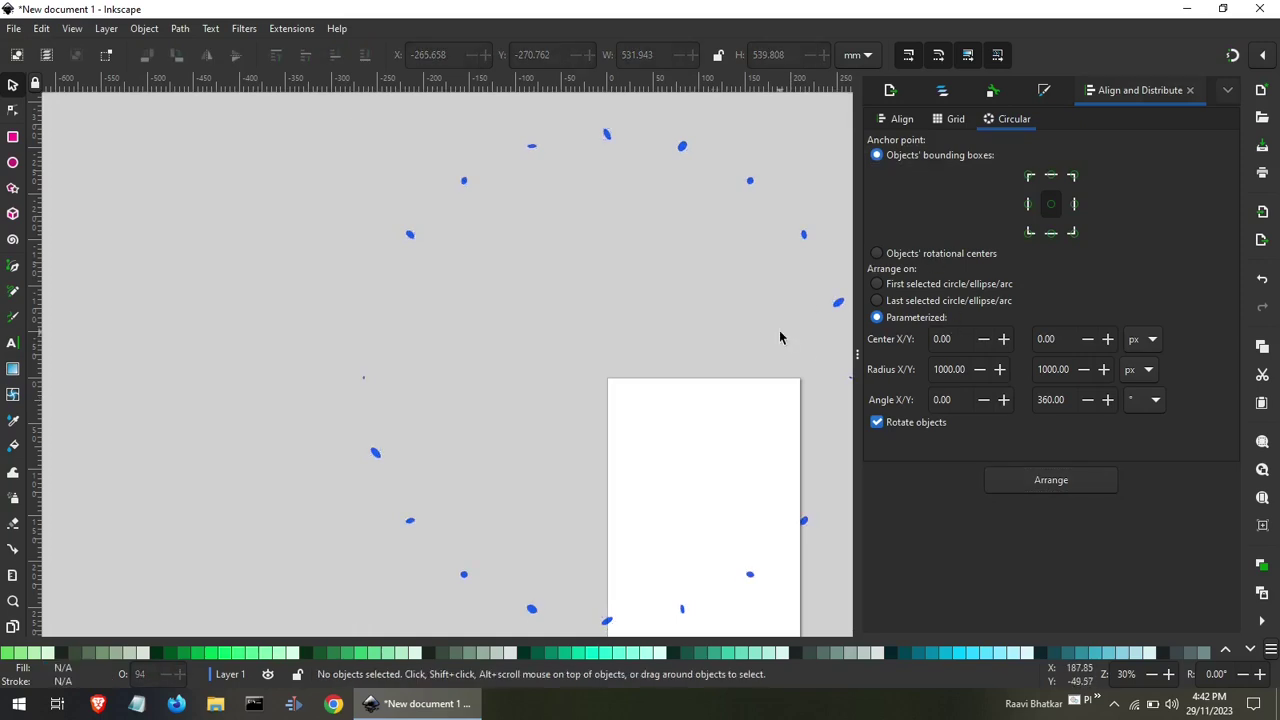
scroll(644, 326, "down", 1)
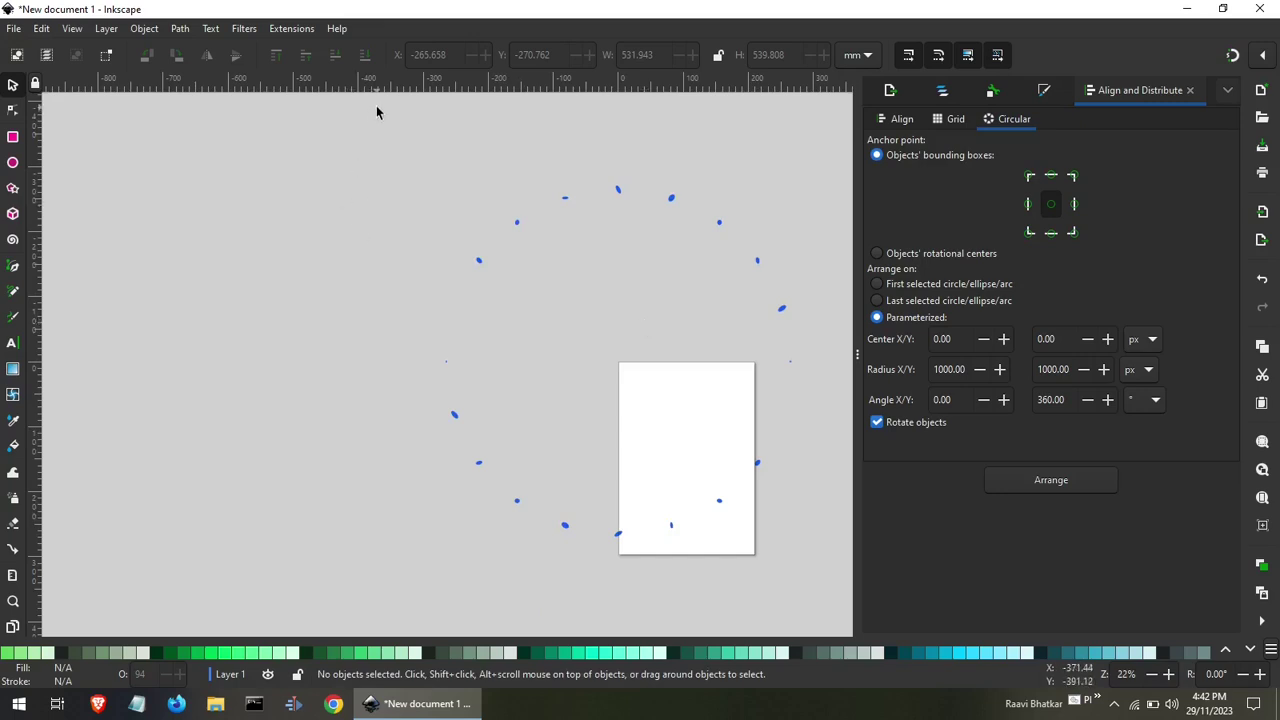
Drag groups of four, sixteen and ten ellipses together above the page, then select all twenty.
left_click_drag(376, 105, 598, 309)
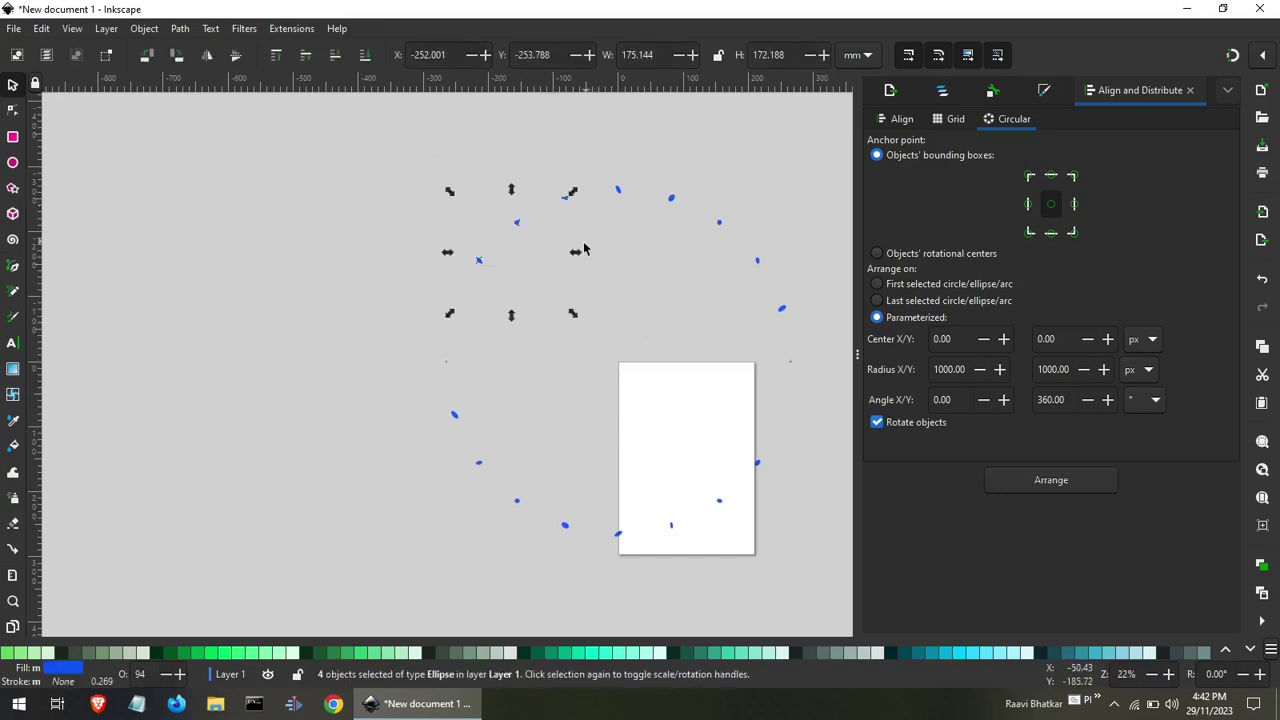
left_click_drag(516, 228, 604, 354)
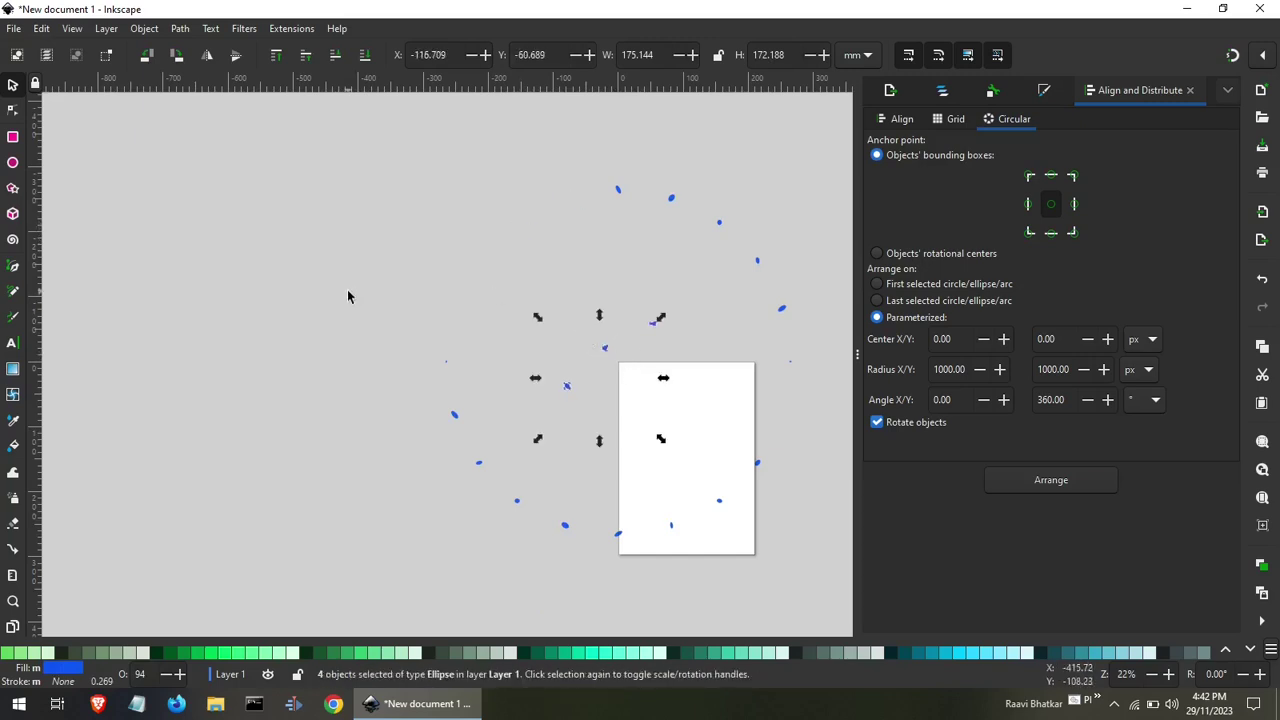
left_click_drag(351, 295, 798, 591)
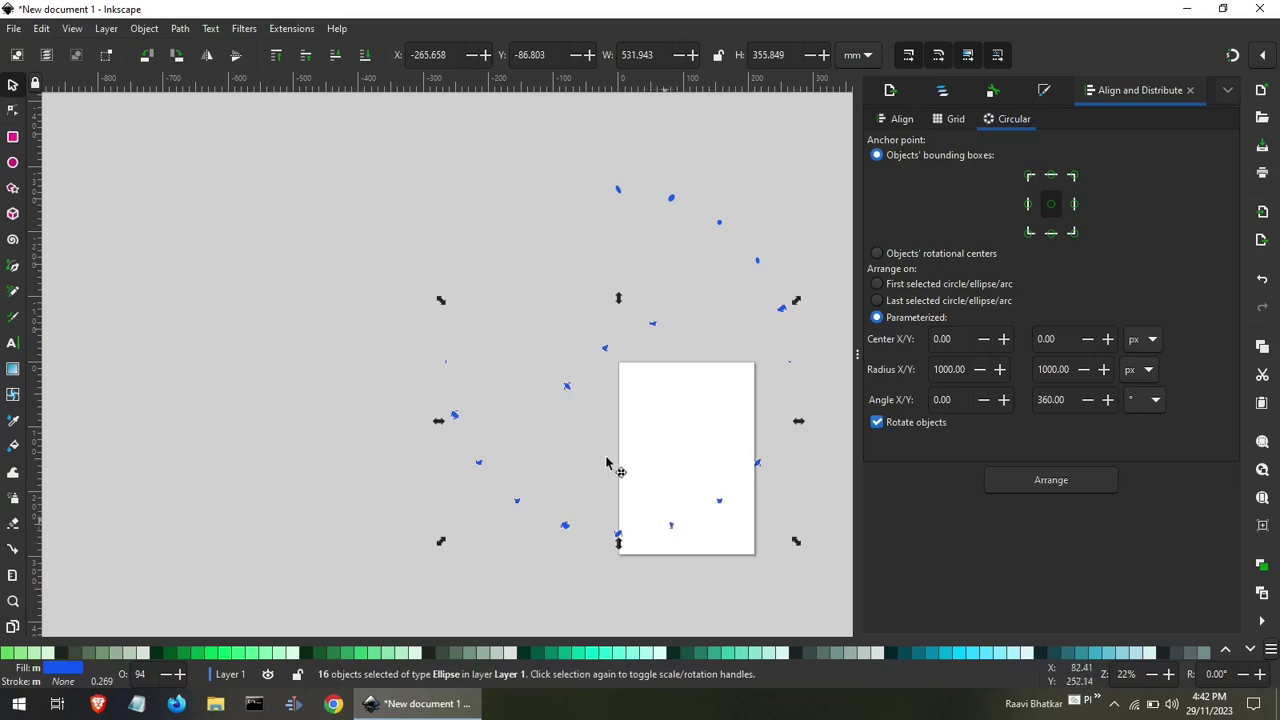
mouse_move(606, 463)
left_mouse_down()
mouse_move(677, 370)
mouse_move(726, 338)
left_mouse_up()
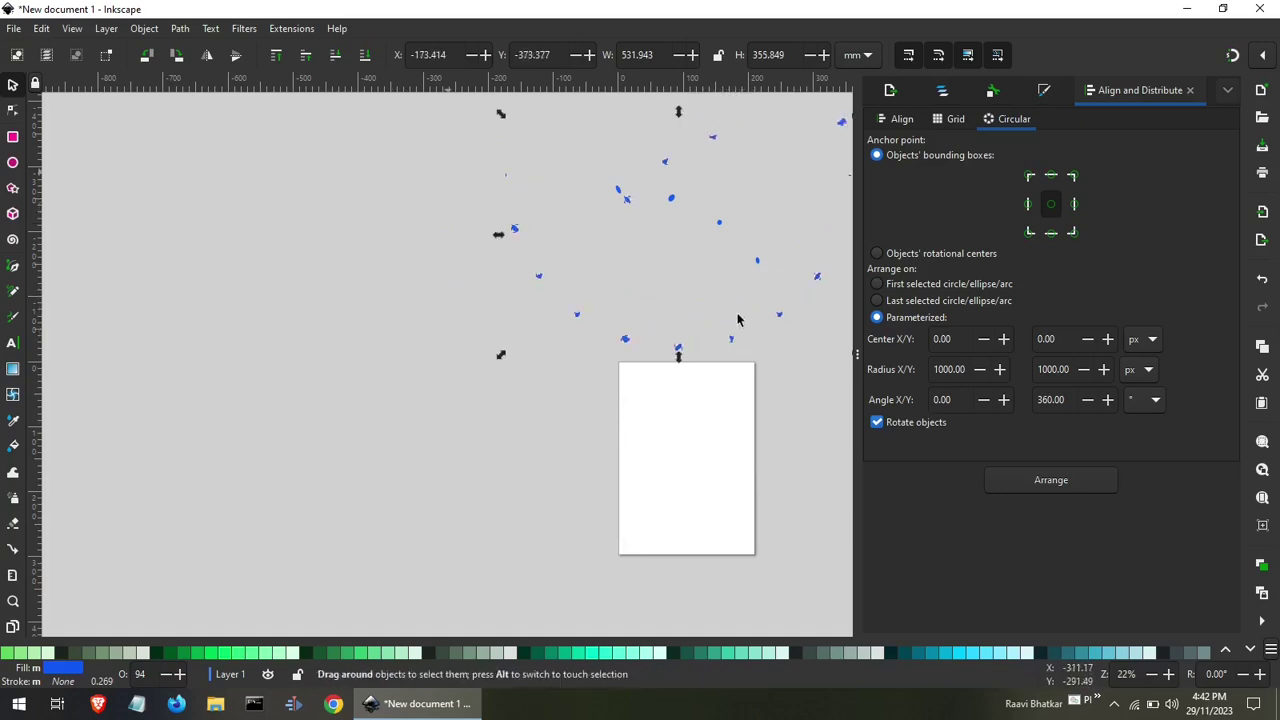
left_click_drag(407, 177, 706, 366)
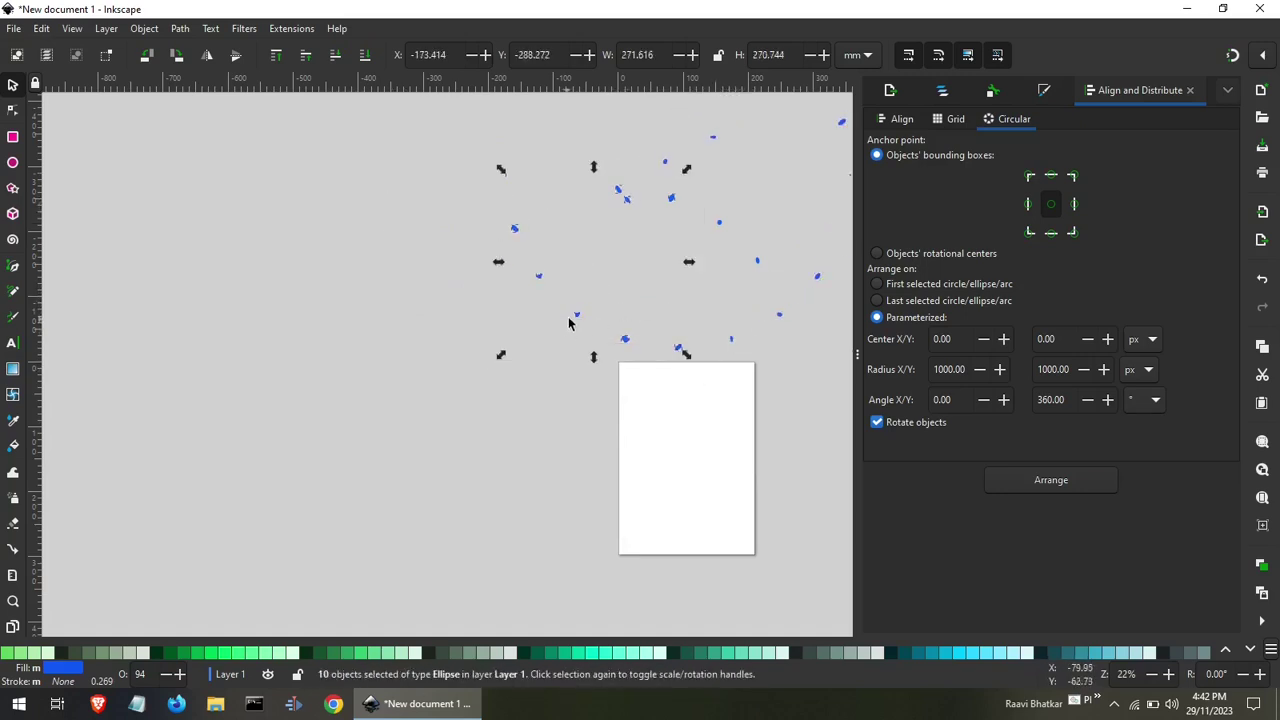
left_click_drag(603, 320, 724, 234)
scroll(578, 323, "down", 2)
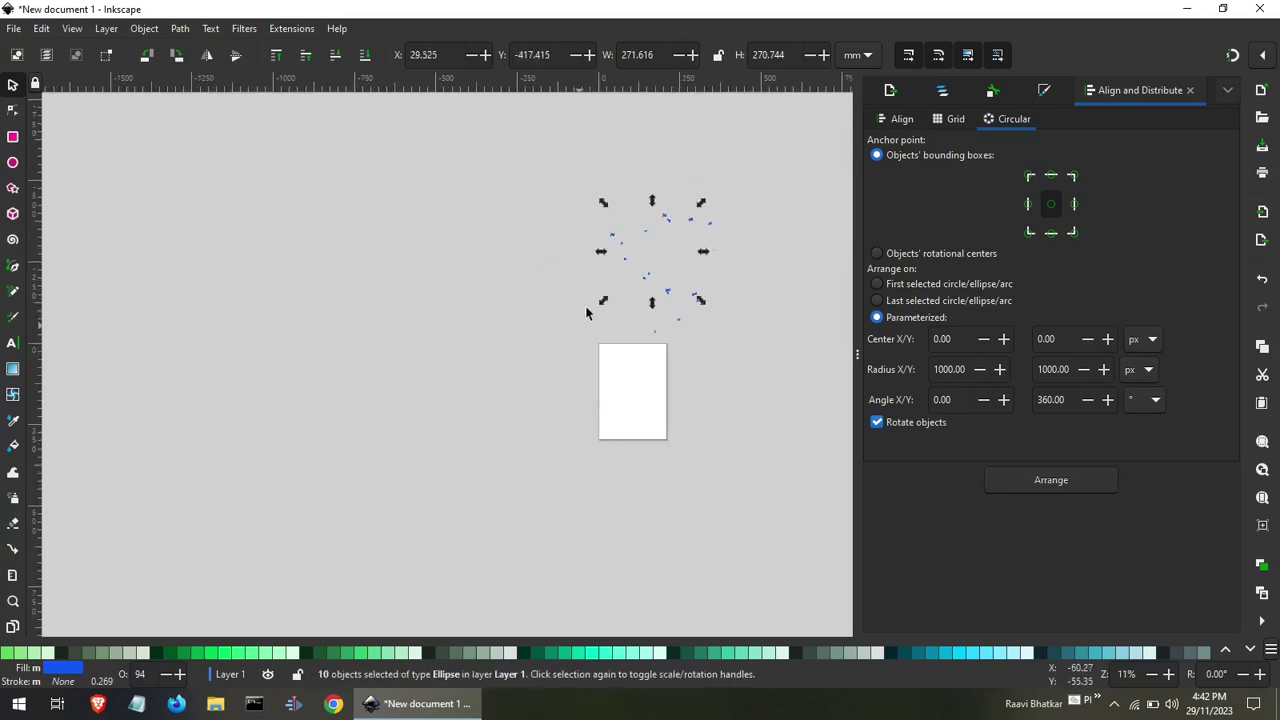
left_click_drag(572, 149, 772, 396)
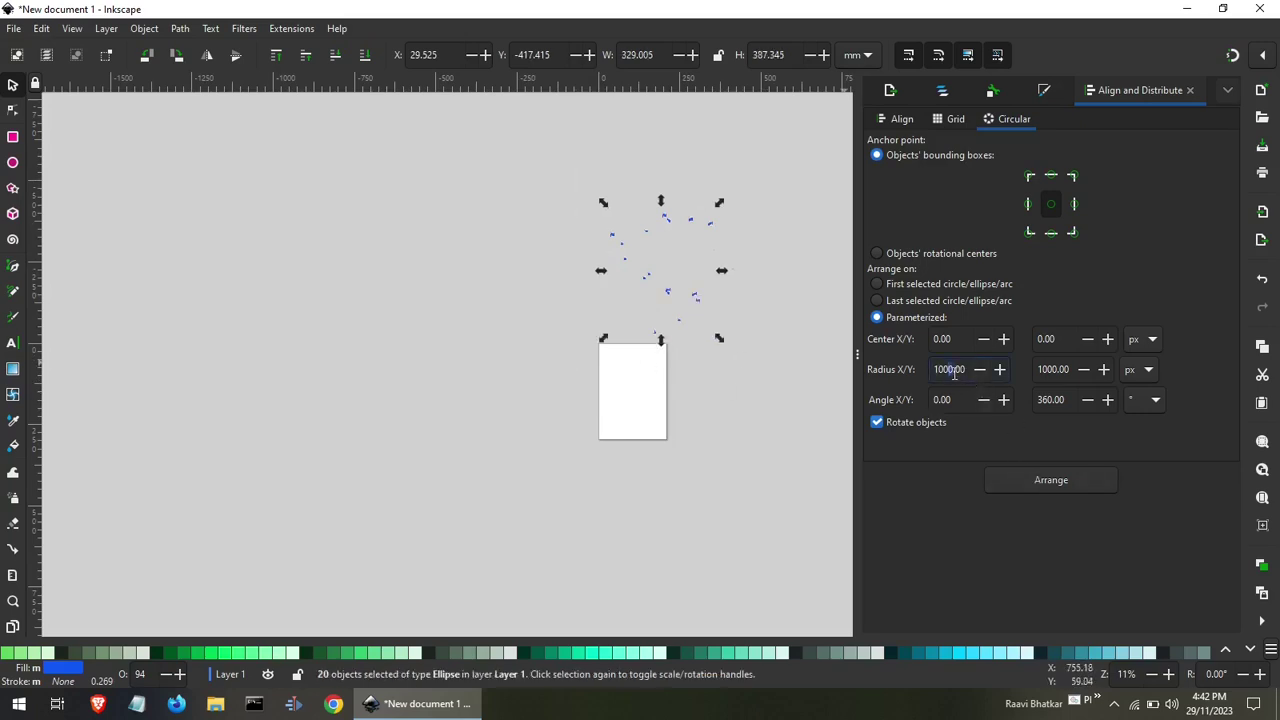
Change Radius X and Y to 100 and re-arrange the twenty ellipses into a small ring.
left_click_drag(954, 372, 969, 370)
type("00")
left_click_drag(1053, 369, 1066, 369)
type("100")
left_click(1064, 479)
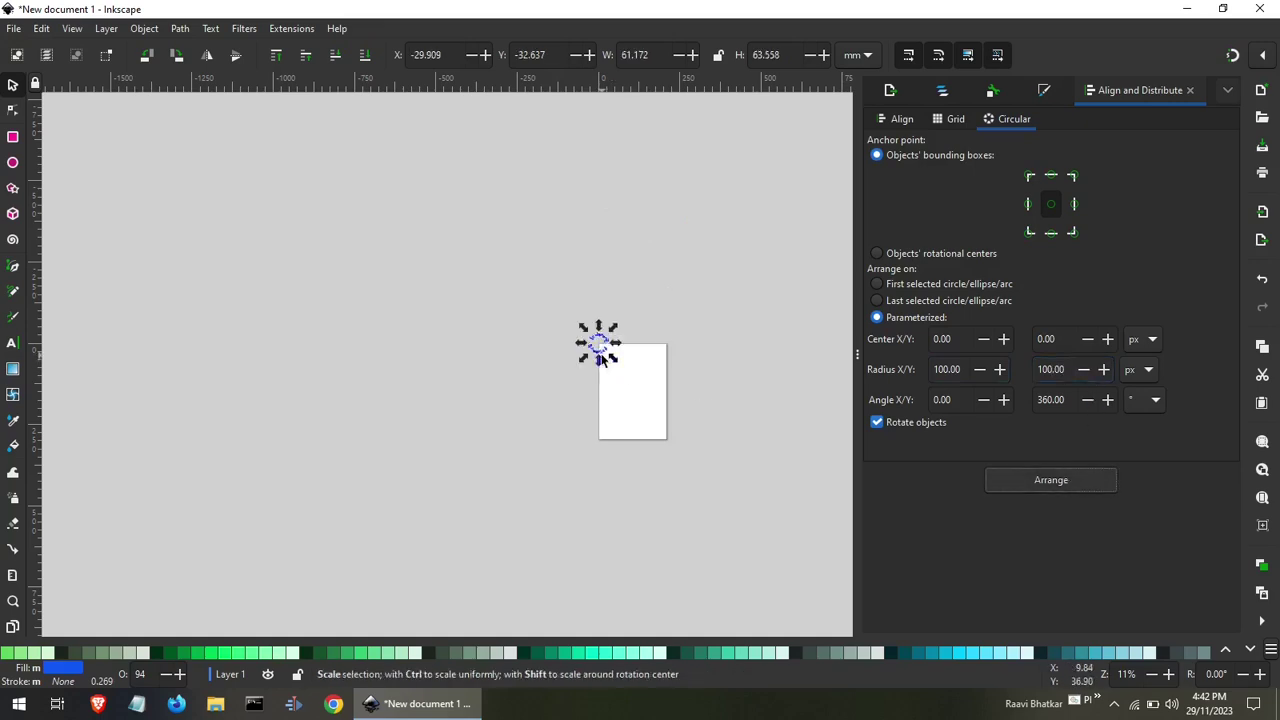
scroll(600, 360, "up", 2)
scroll(601, 360, "up", 1)
scroll(601, 360, "up", 2)
scroll(601, 360, "up", 1)
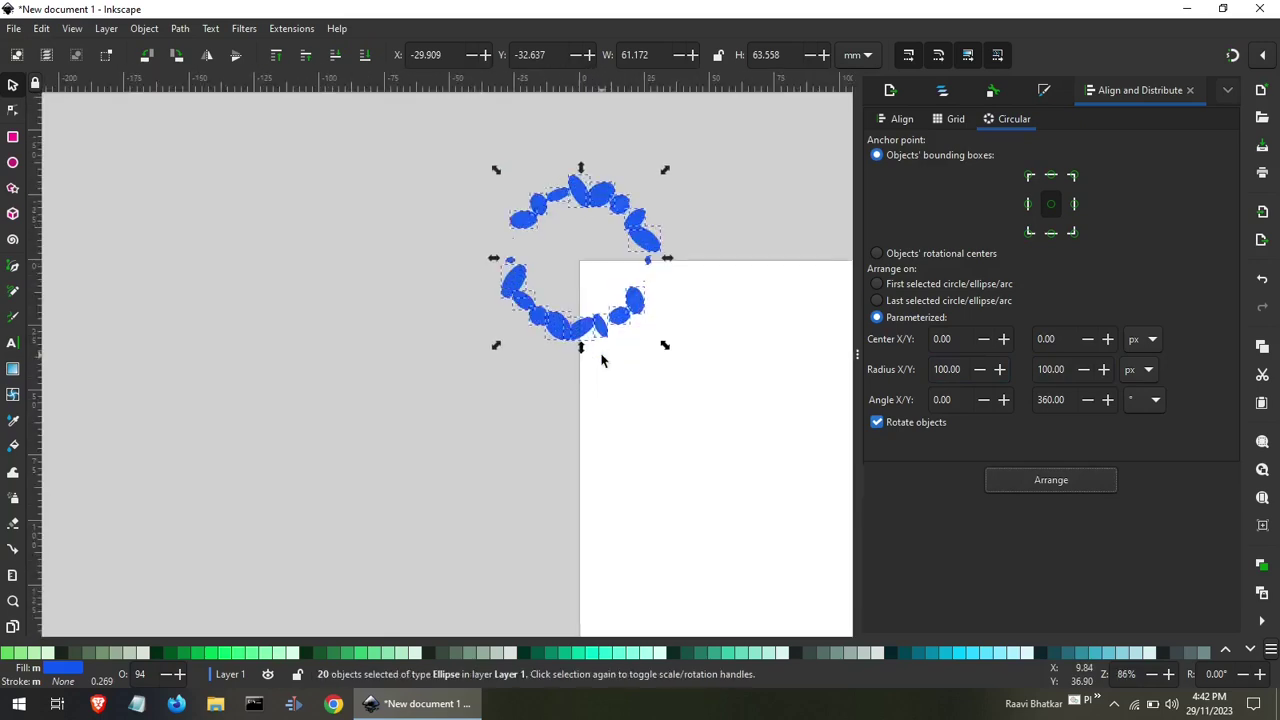
scroll(601, 360, "up", 1)
scroll(601, 360, "up", 1)
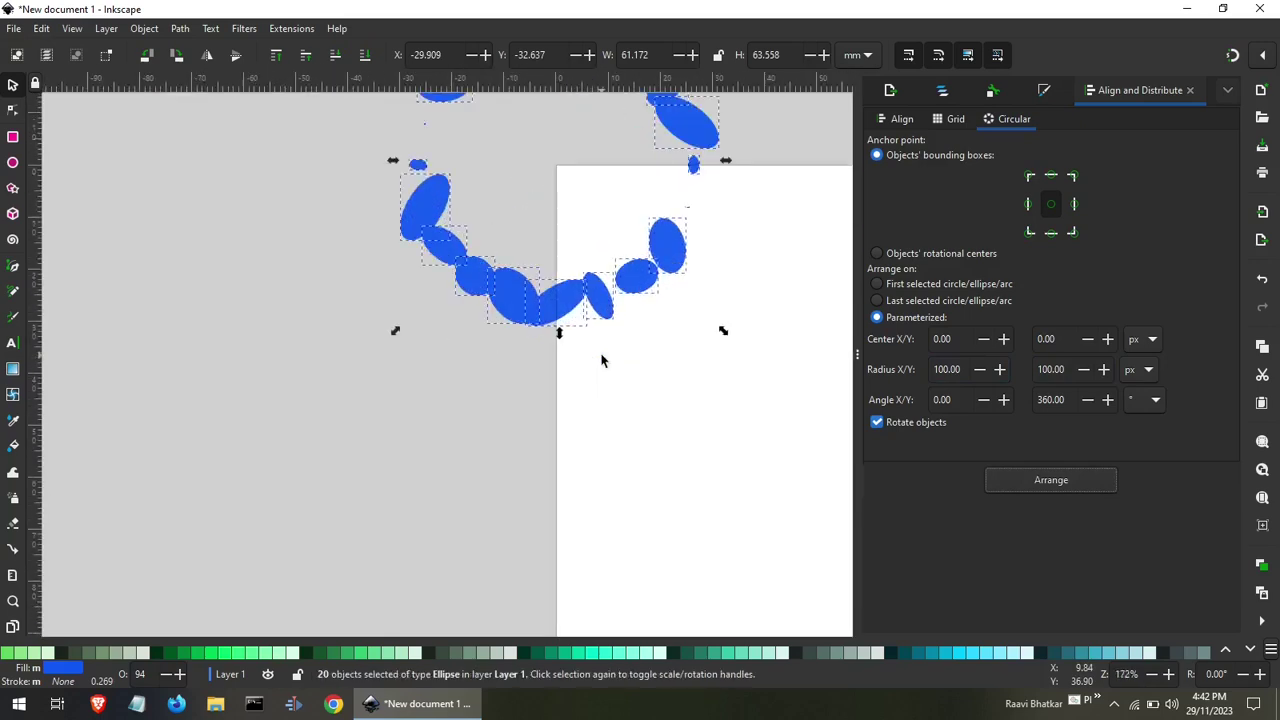
scroll(601, 360, "down", 1)
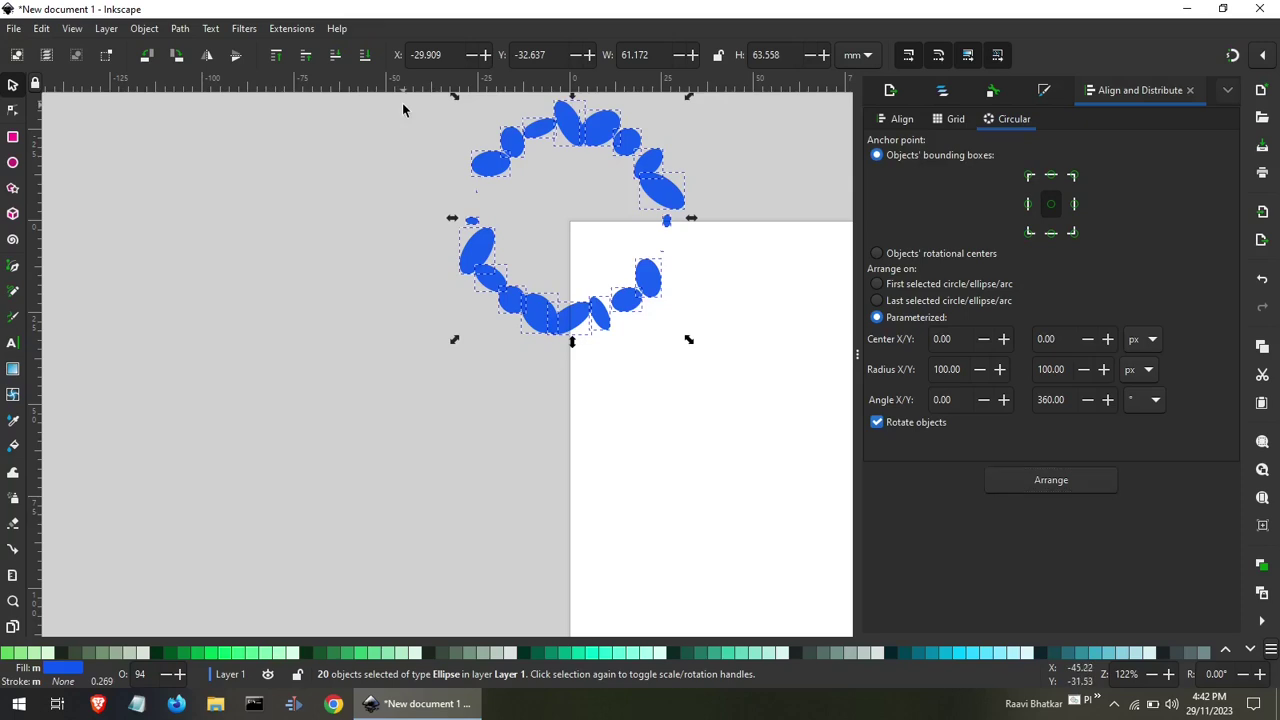
left_click(428, 157)
left_click_drag(413, 176, 495, 232)
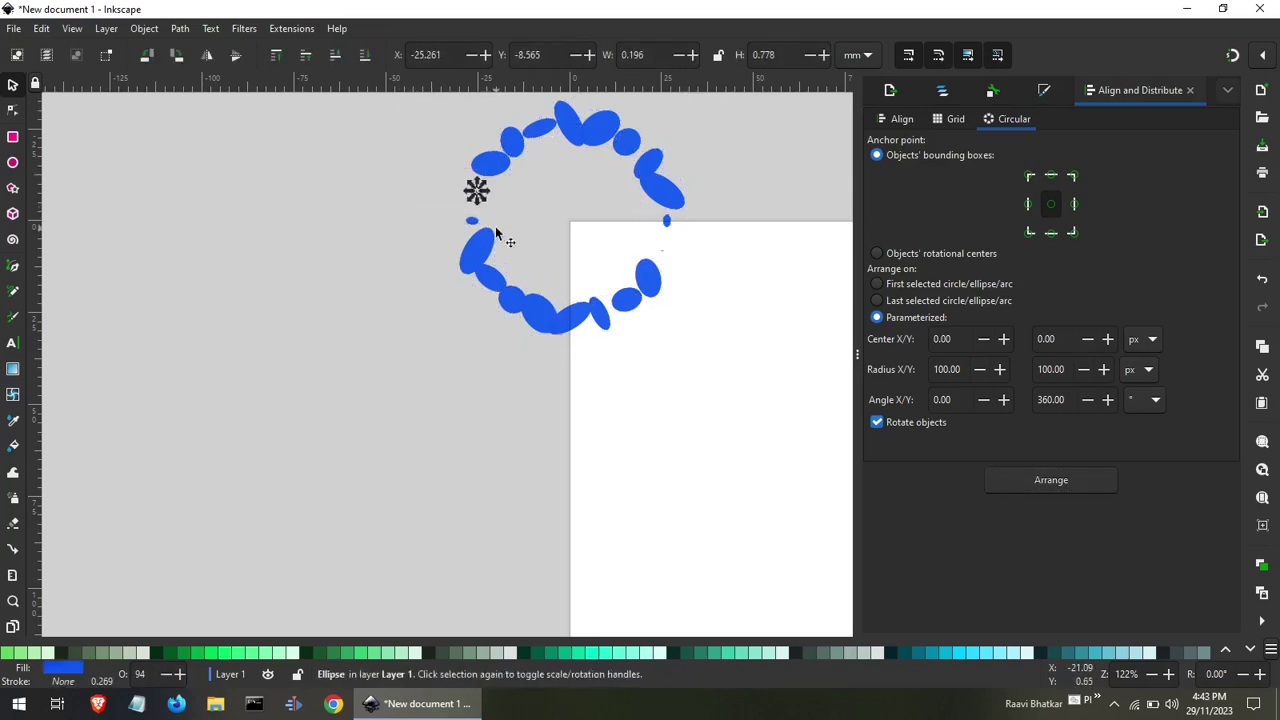
key("Escape")
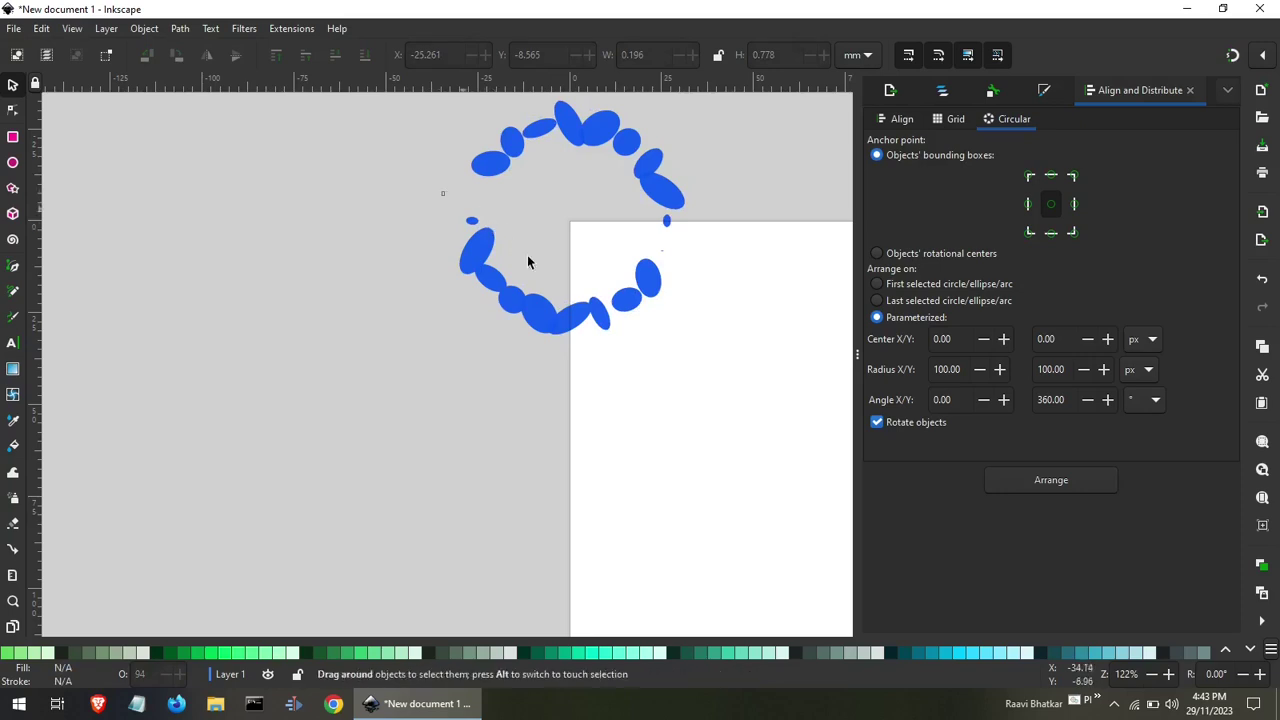
left_click_drag(443, 194, 525, 244)
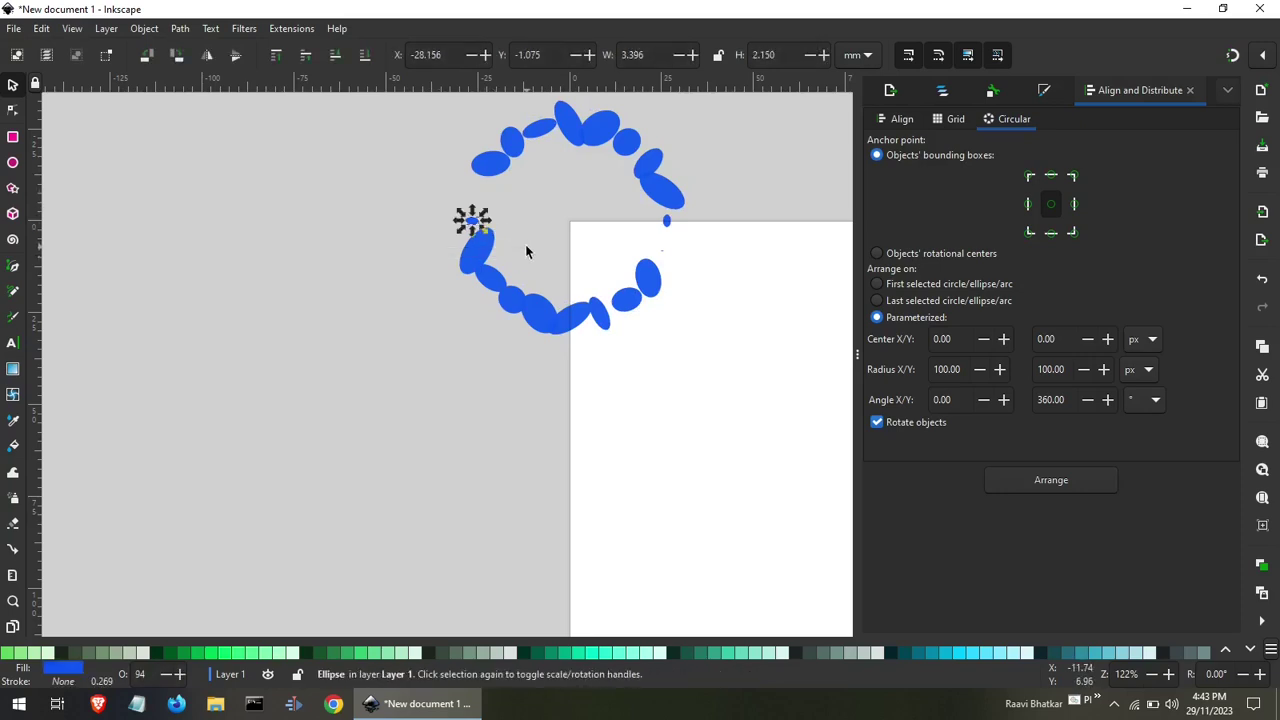
key("Delete")
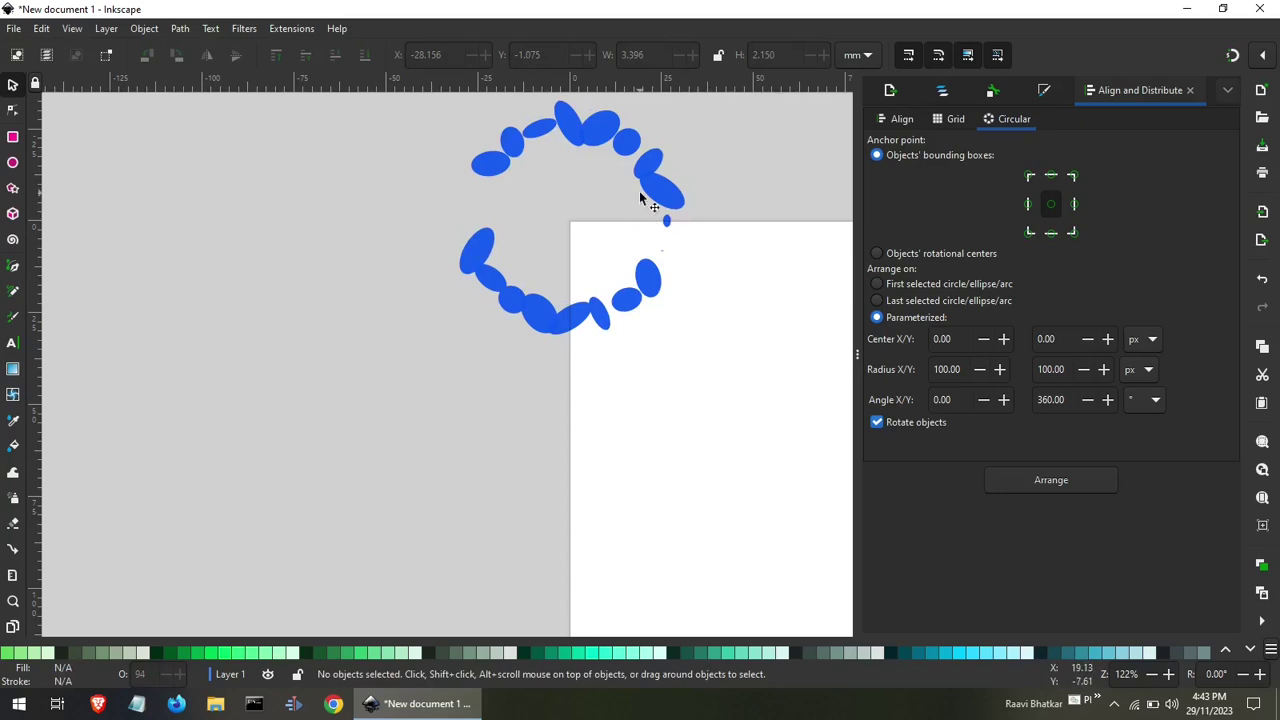
key("ctrl+z")
left_click_drag(730, 440, 428, 136)
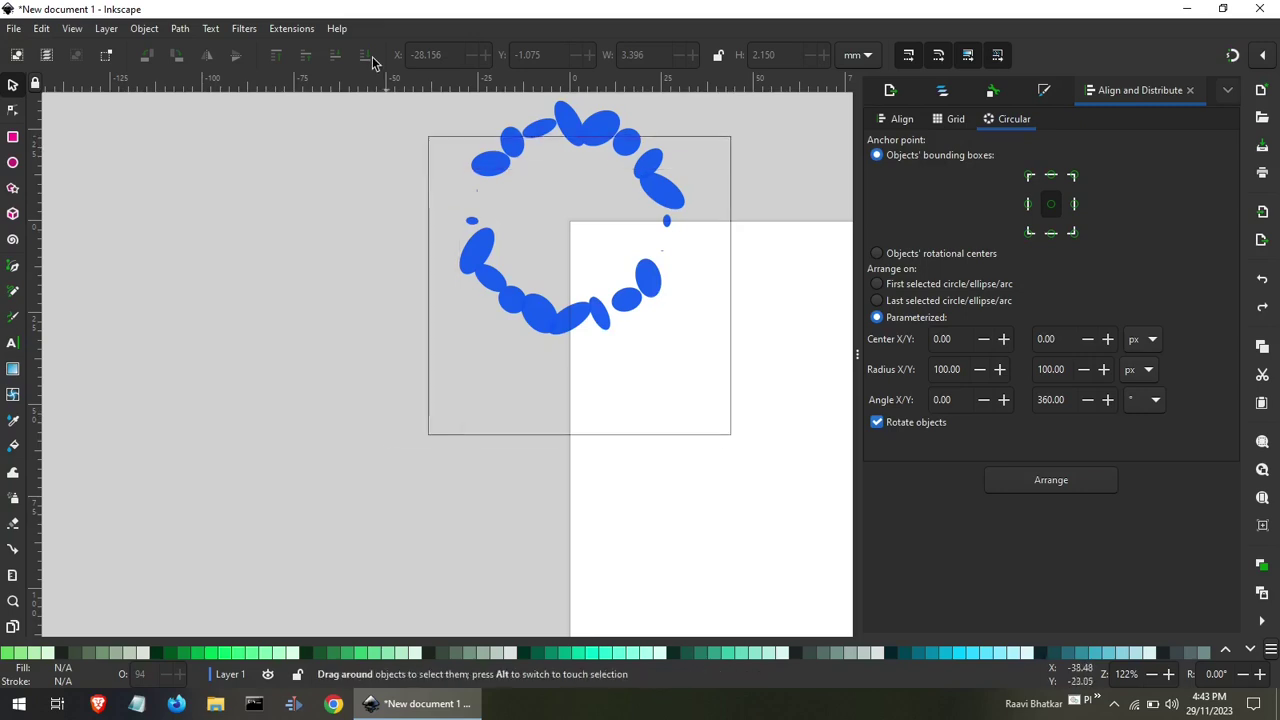
Arrange the ring around rotational centres in Parameterized mode, undoing a trial last-selected layout.
left_click(890, 255)
left_click(1052, 481)
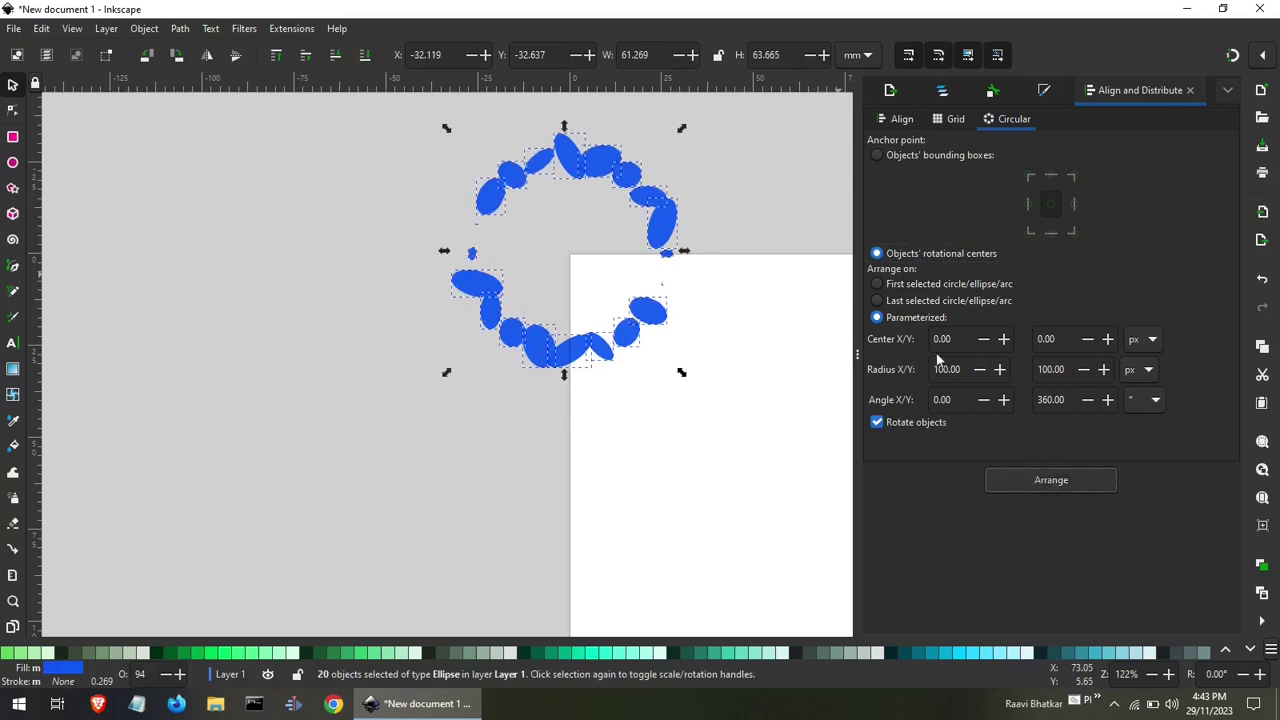
left_click(942, 301)
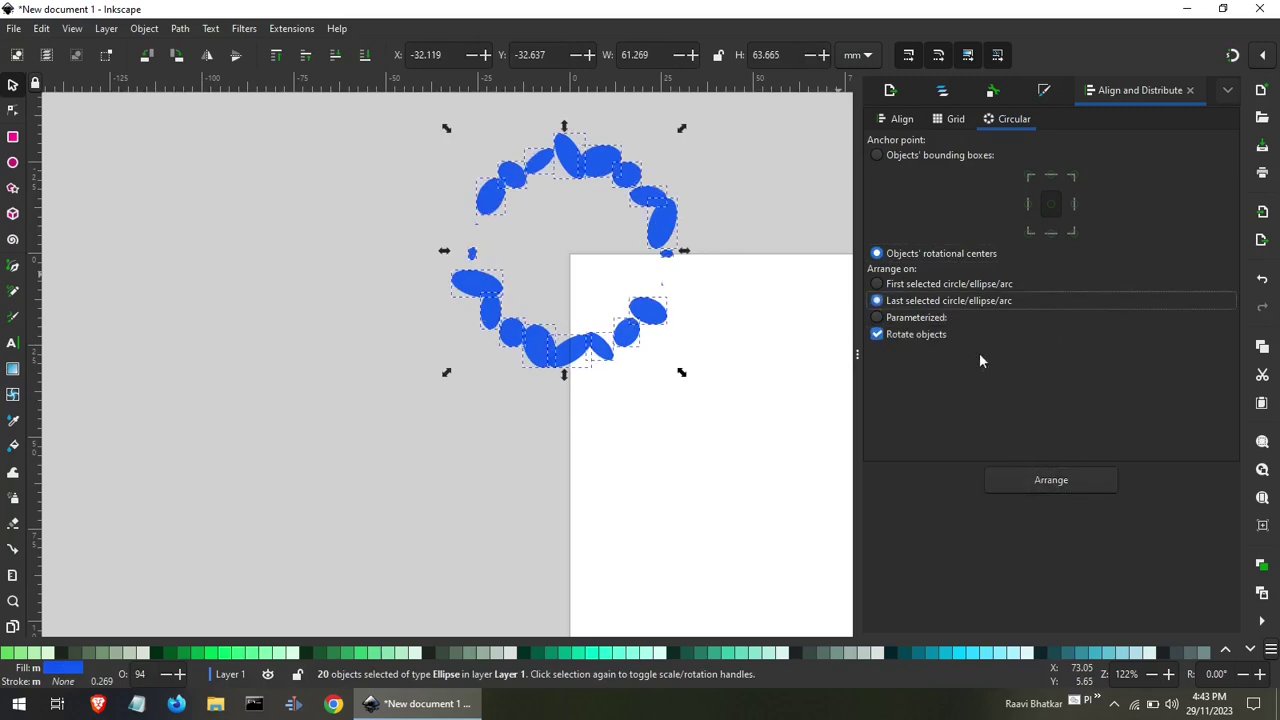
left_click(1040, 479)
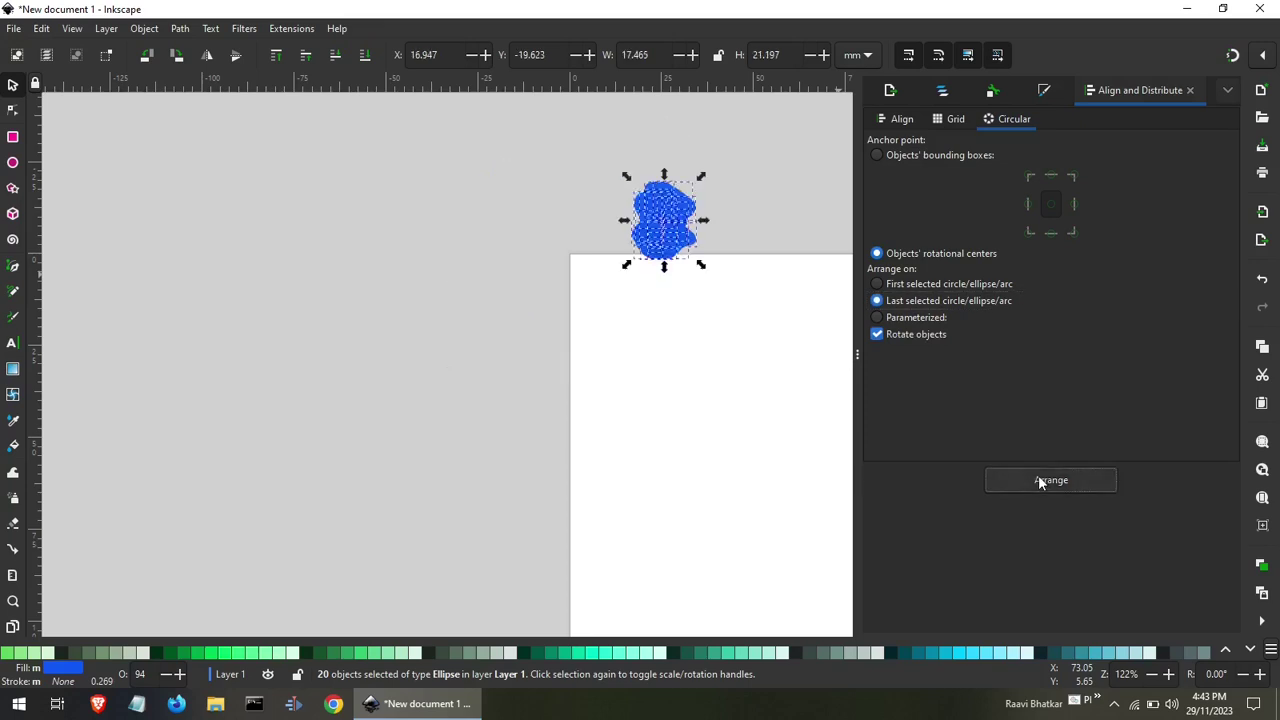
key("ctrl+z")
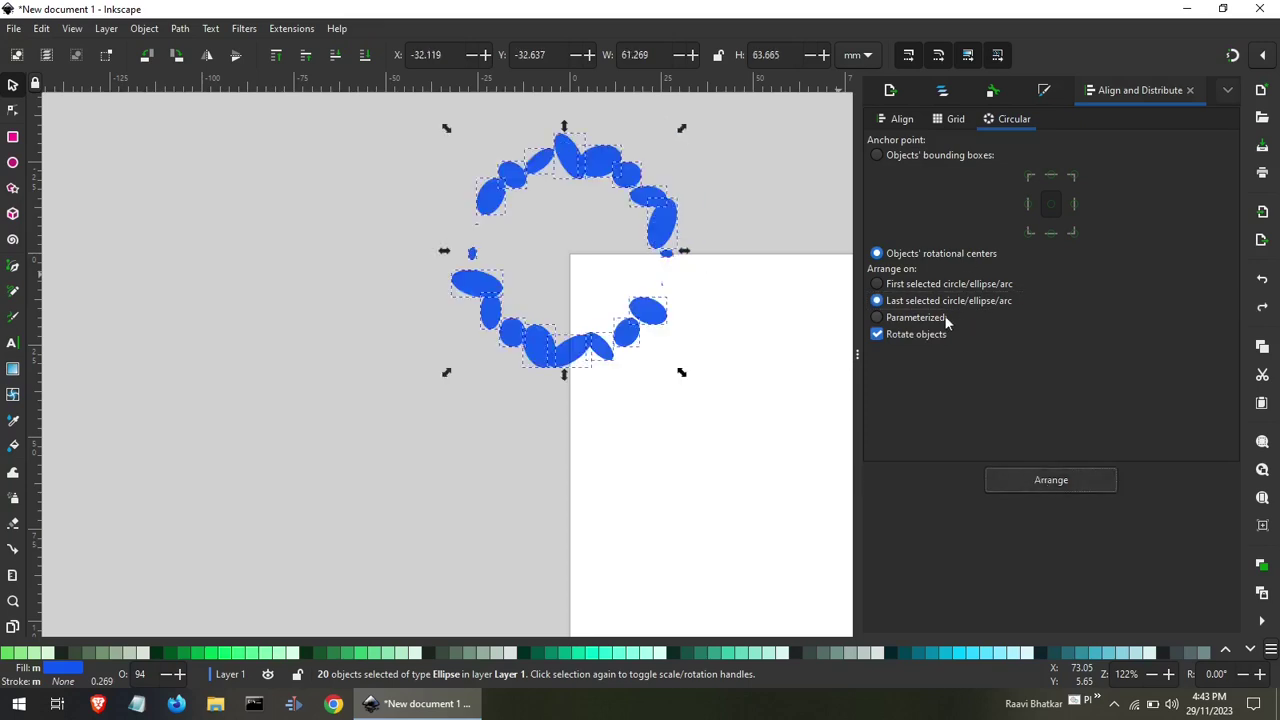
left_click(938, 318)
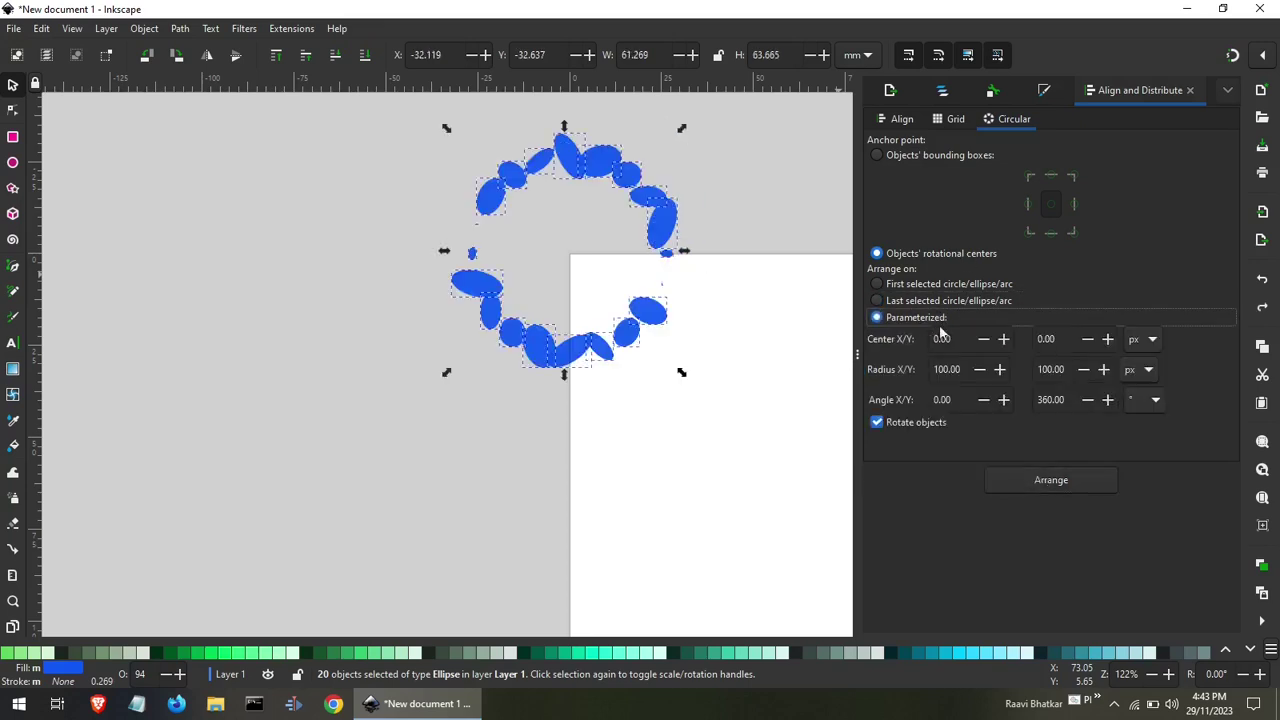
left_click(1023, 484)
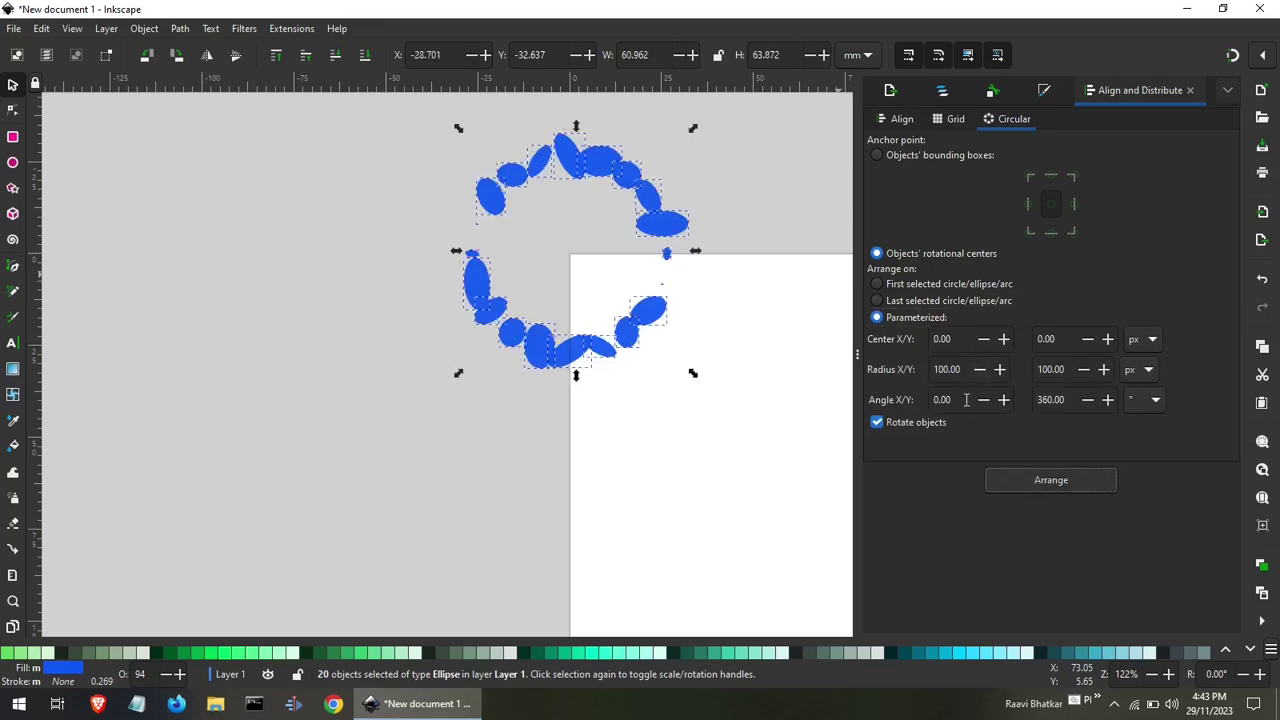
Re-lay out the ring with a new start angle and turn off Rotate objects.
scroll(966, 399, "down", 2)
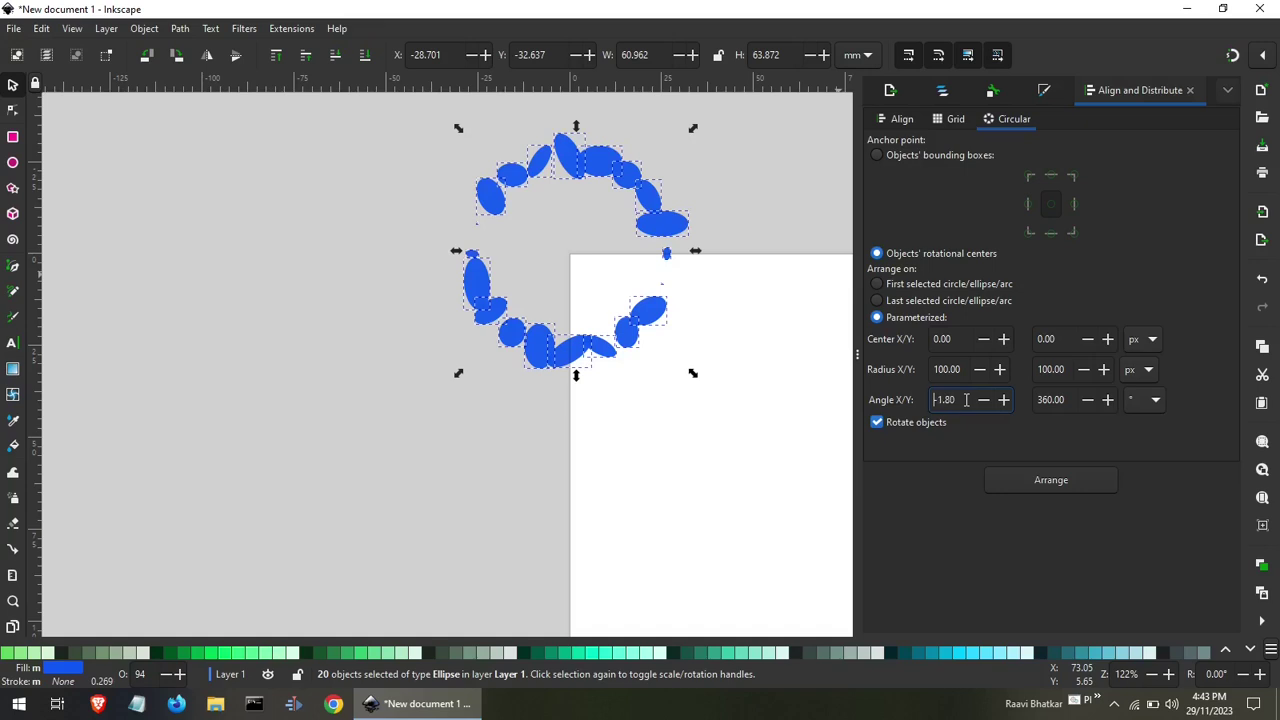
left_click(1038, 490)
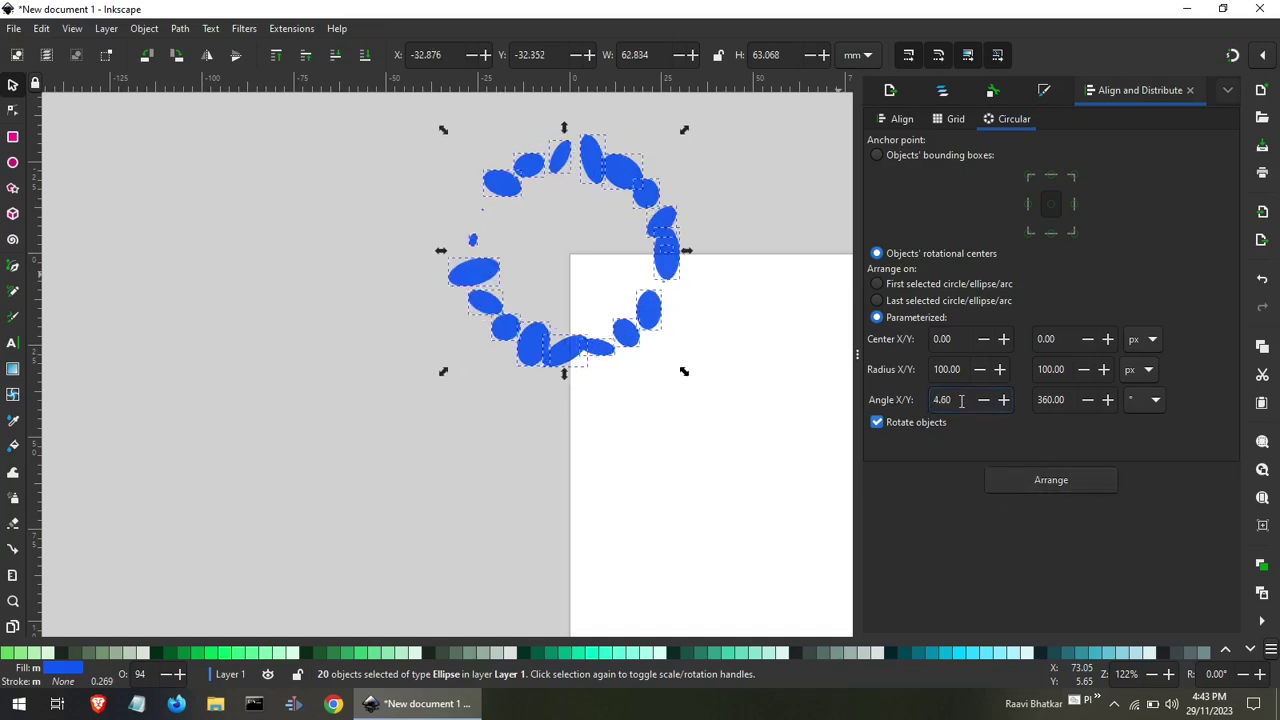
type("12.4")
left_click(1036, 481)
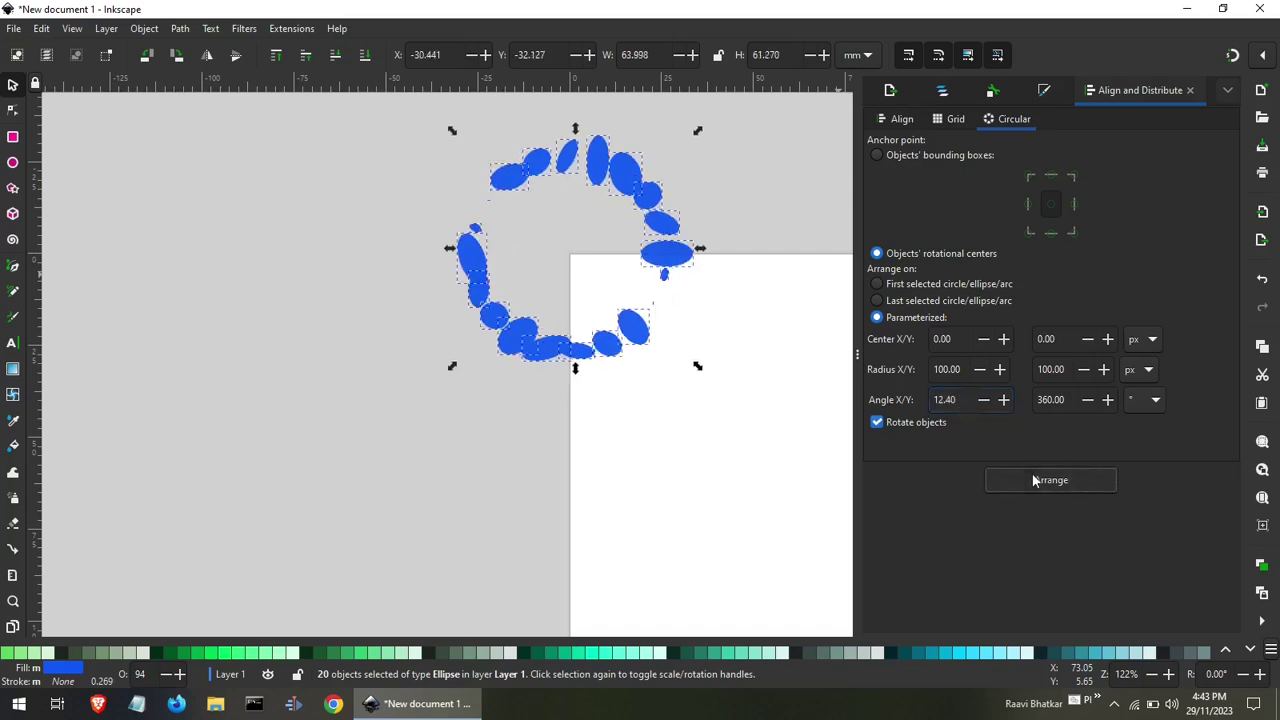
triple_click(972, 398)
type("16.20")
left_click(1035, 482)
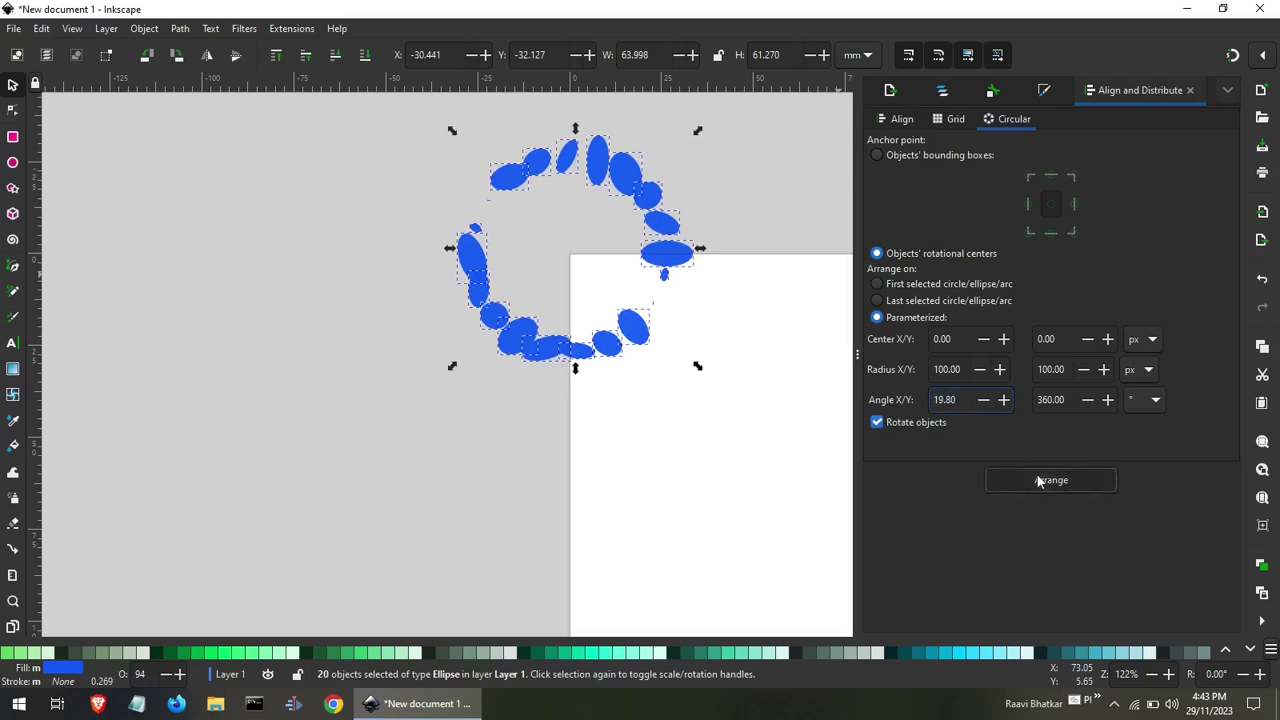
left_click(889, 421)
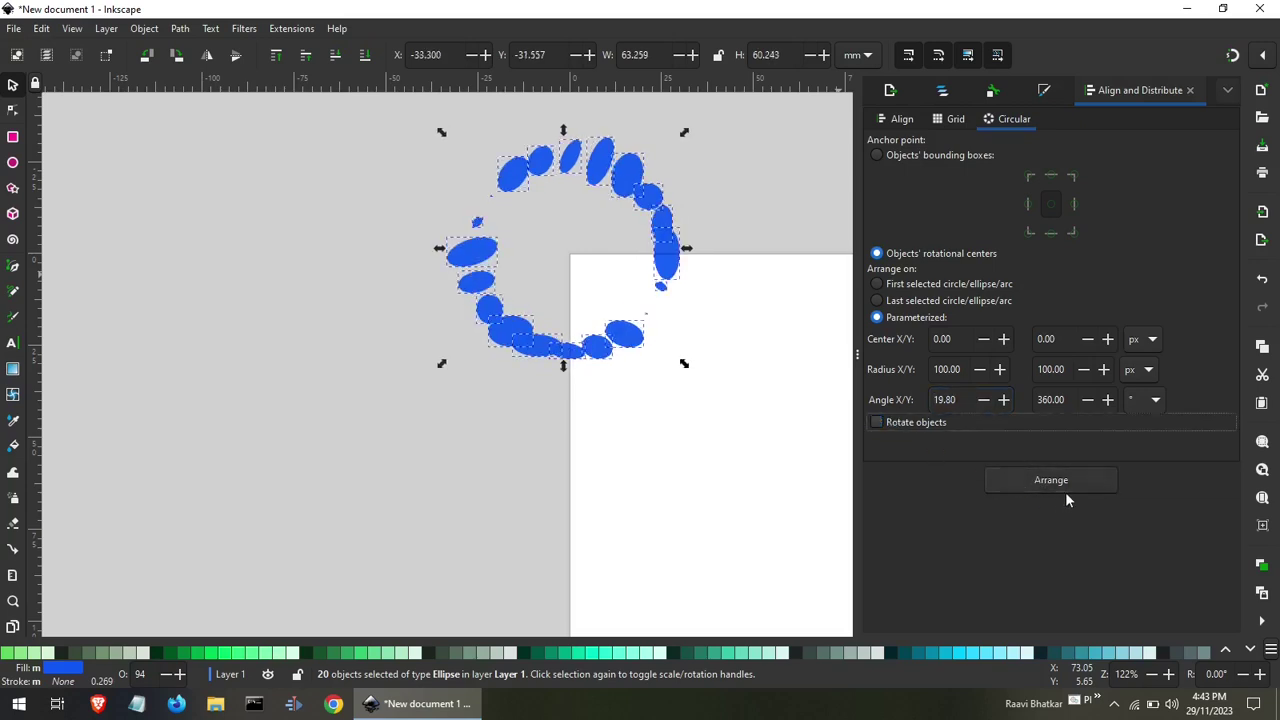
Turn Rotate objects back on and re-lay out the ellipse ring.
left_click(1070, 481)
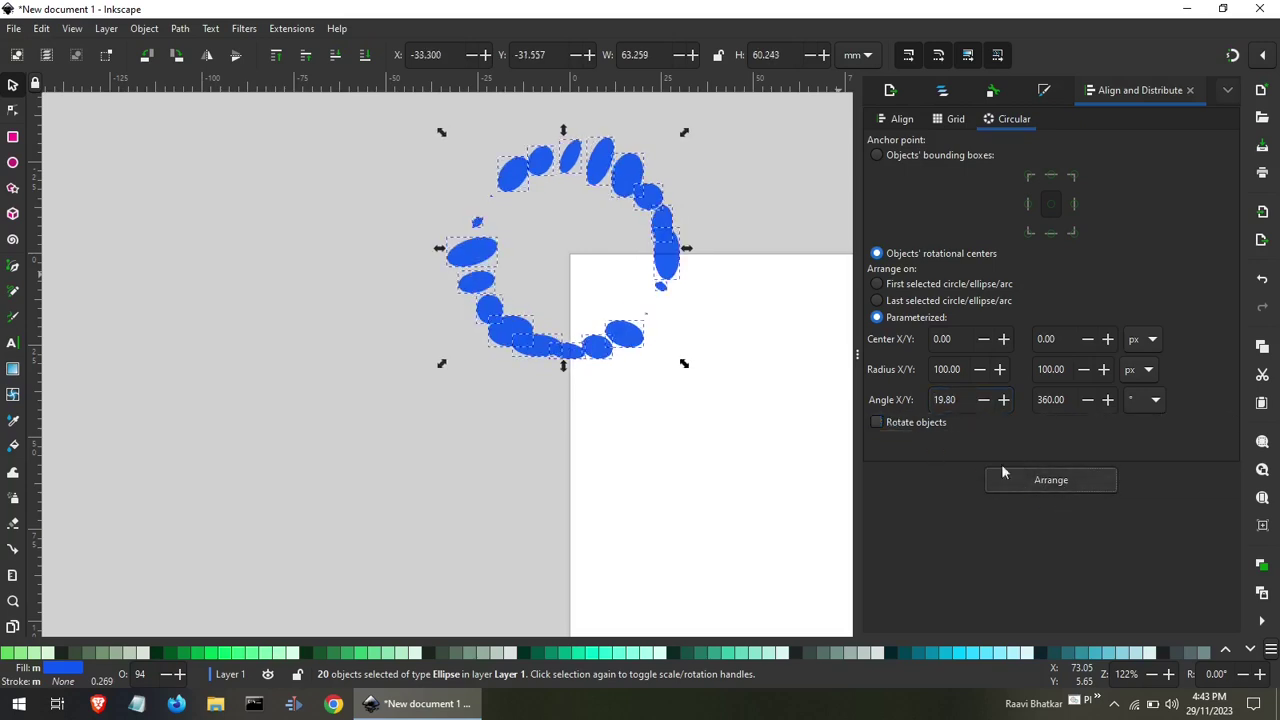
left_click(908, 421)
left_click(1061, 480)
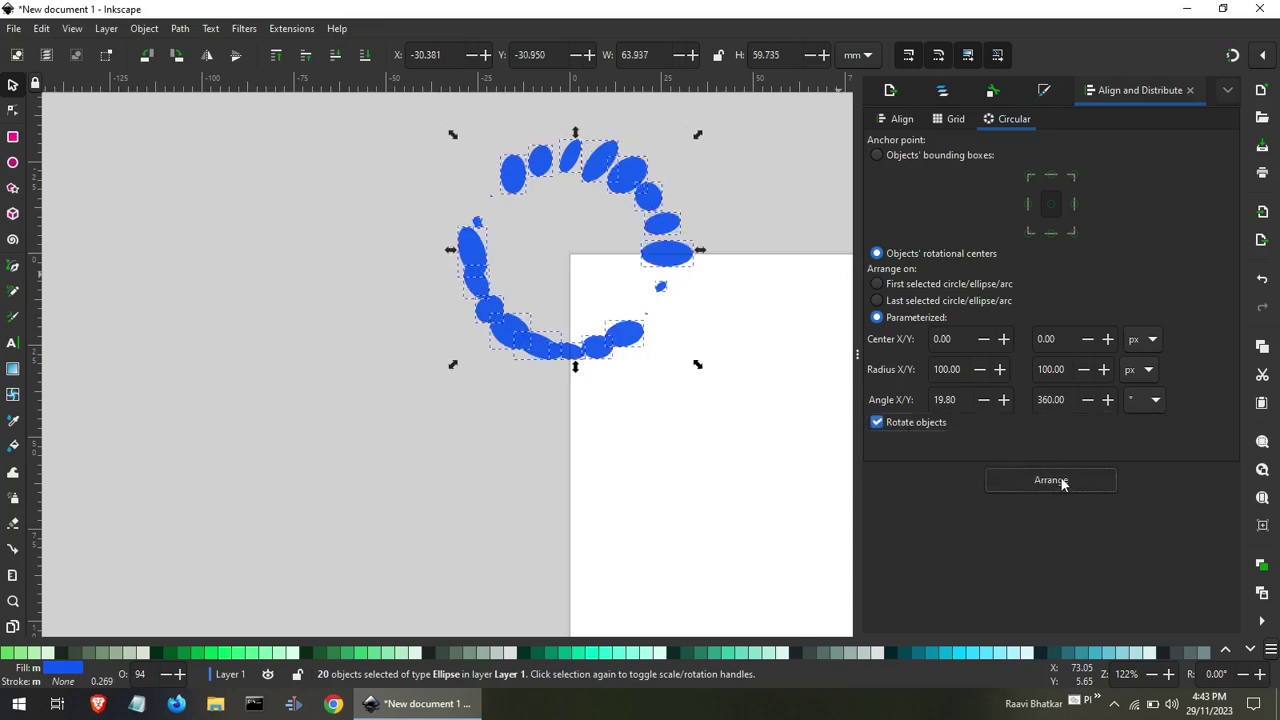
Set Center X to 32.60, re-arrange the ring, and nudge it slightly right and down.
left_click(967, 334)
scroll(967, 338, "down", 5)
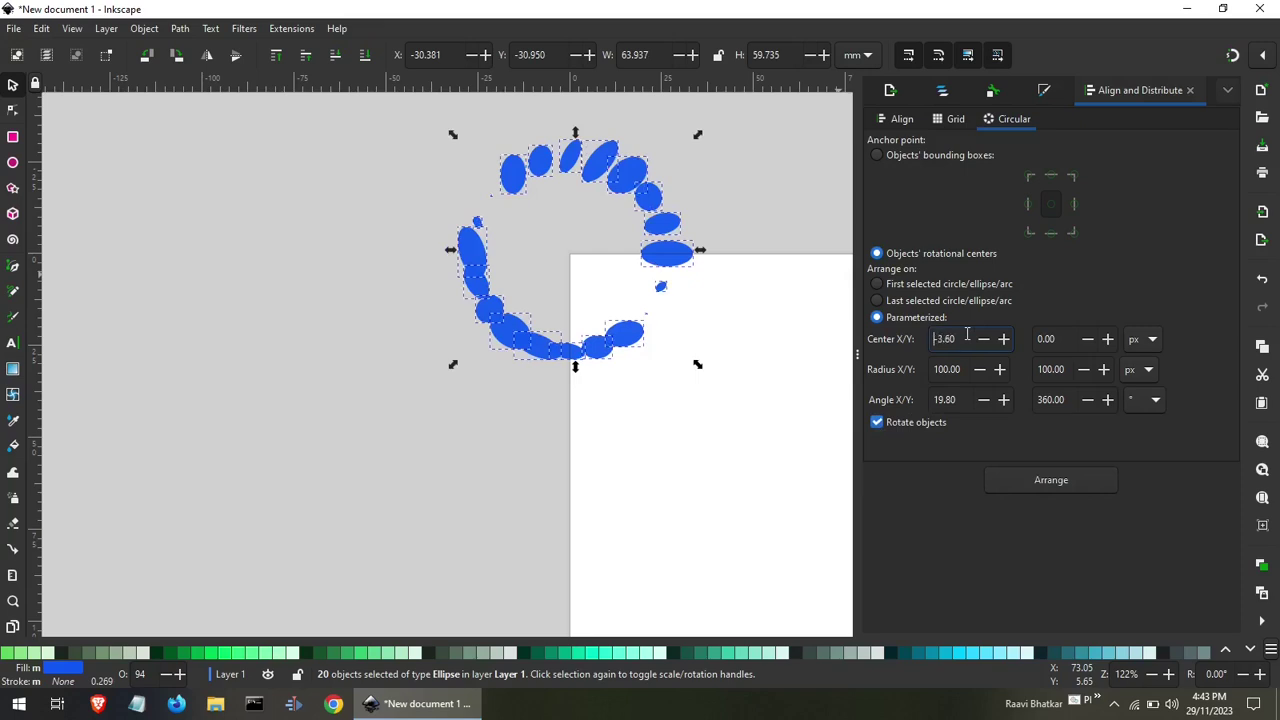
left_click(1023, 481)
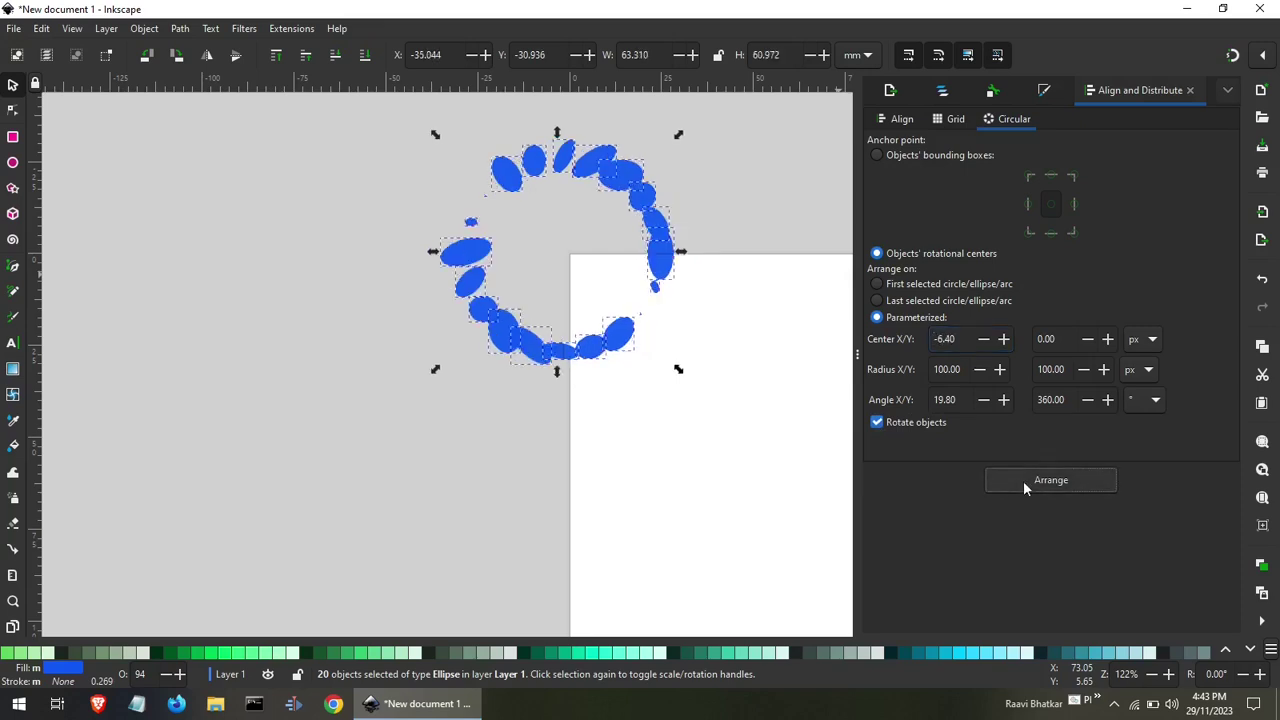
left_click(967, 339)
scroll(967, 339, "up", 5)
scroll(967, 339, "up", 5)
scroll(967, 339, "up", 5)
left_click(1026, 483)
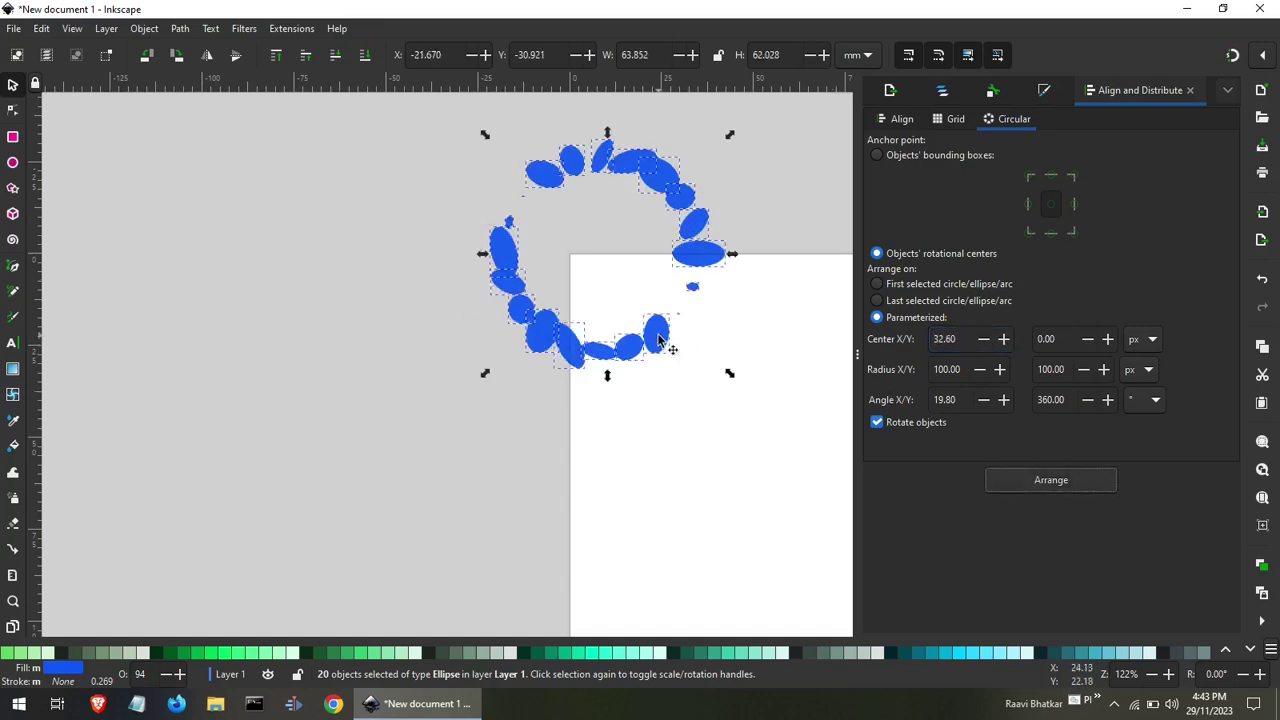
left_click_drag(660, 342, 669, 347)
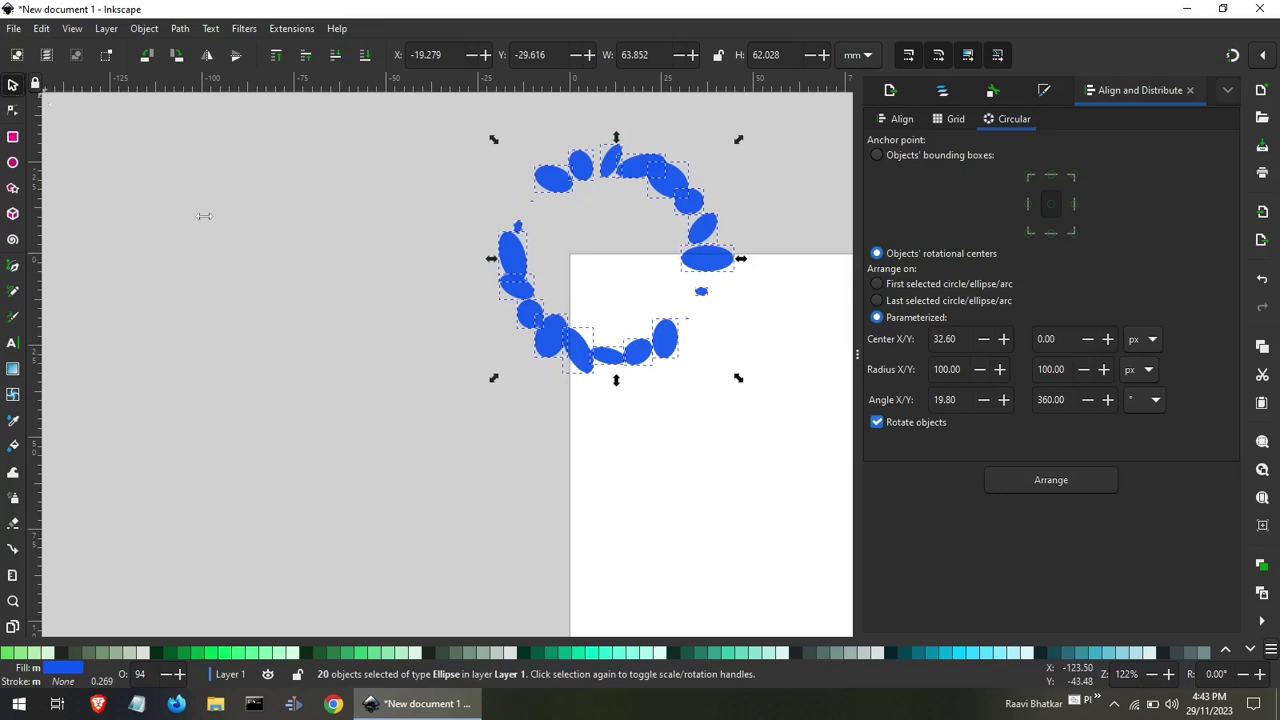
Select every ellipse in the ring and delete them, leaving the page empty.
left_click(332, 396)
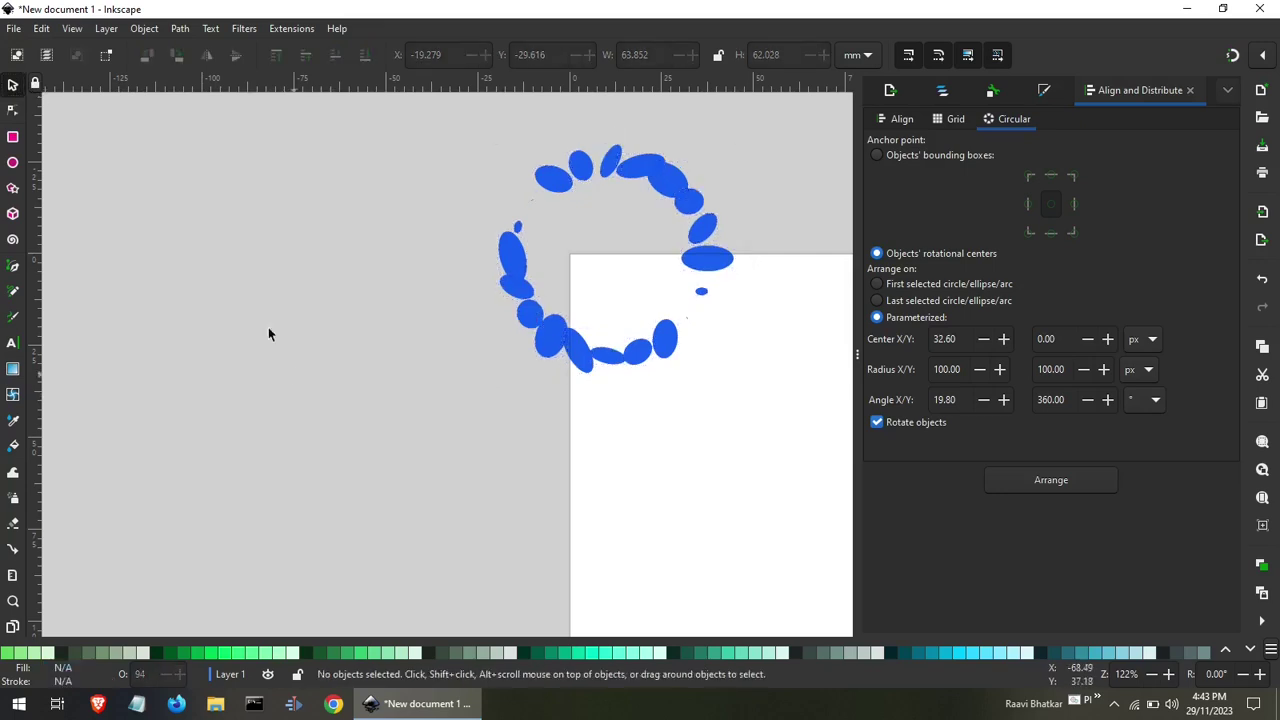
left_click_drag(442, 130, 757, 431)
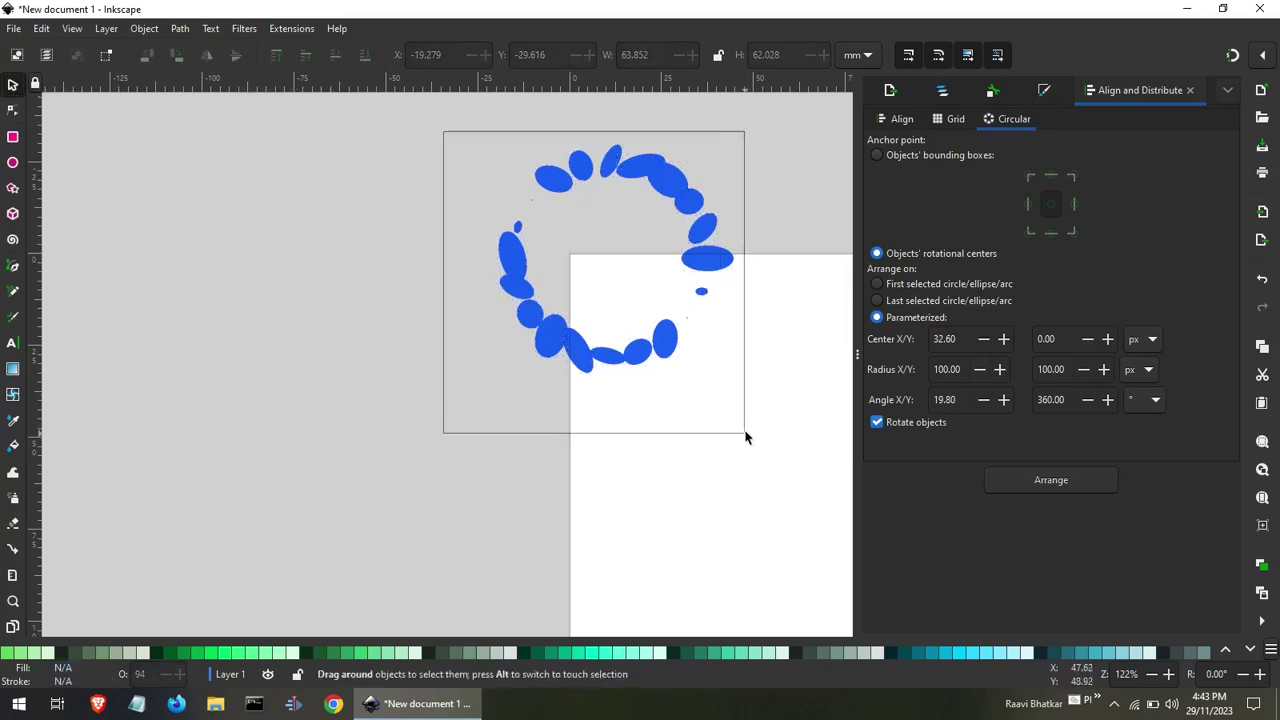
key("Delete")
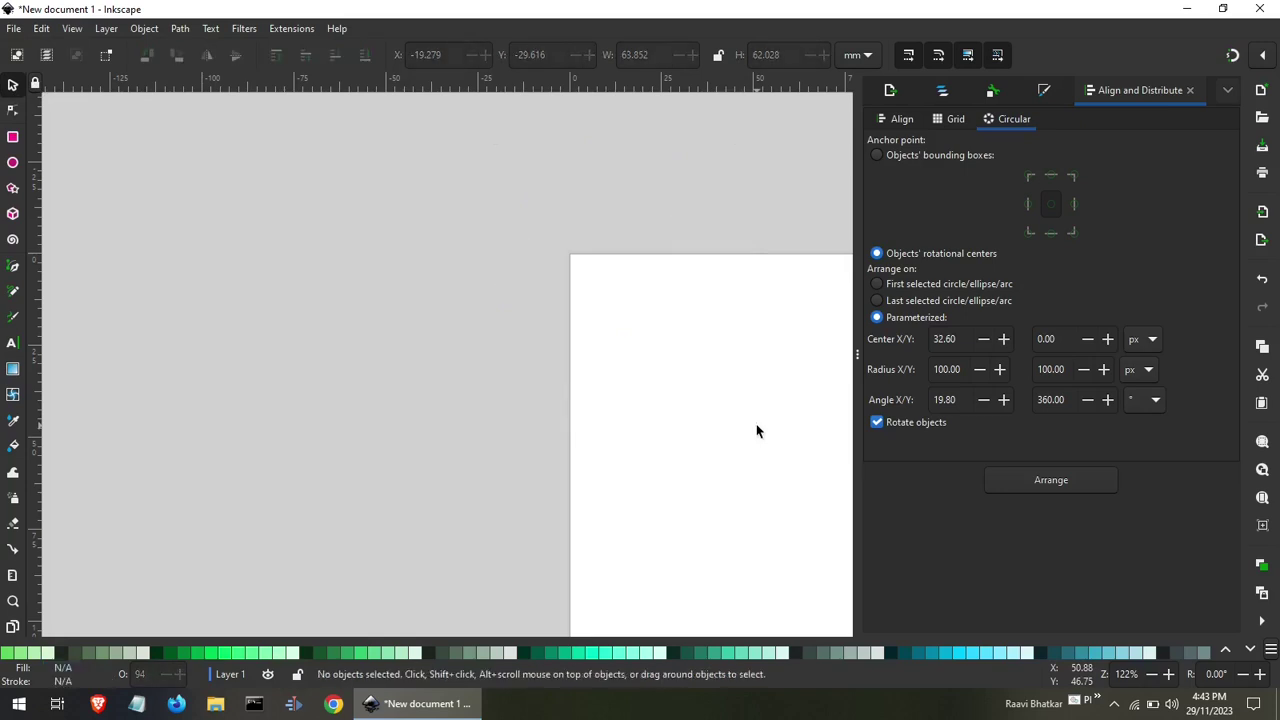
left_click(13, 214)
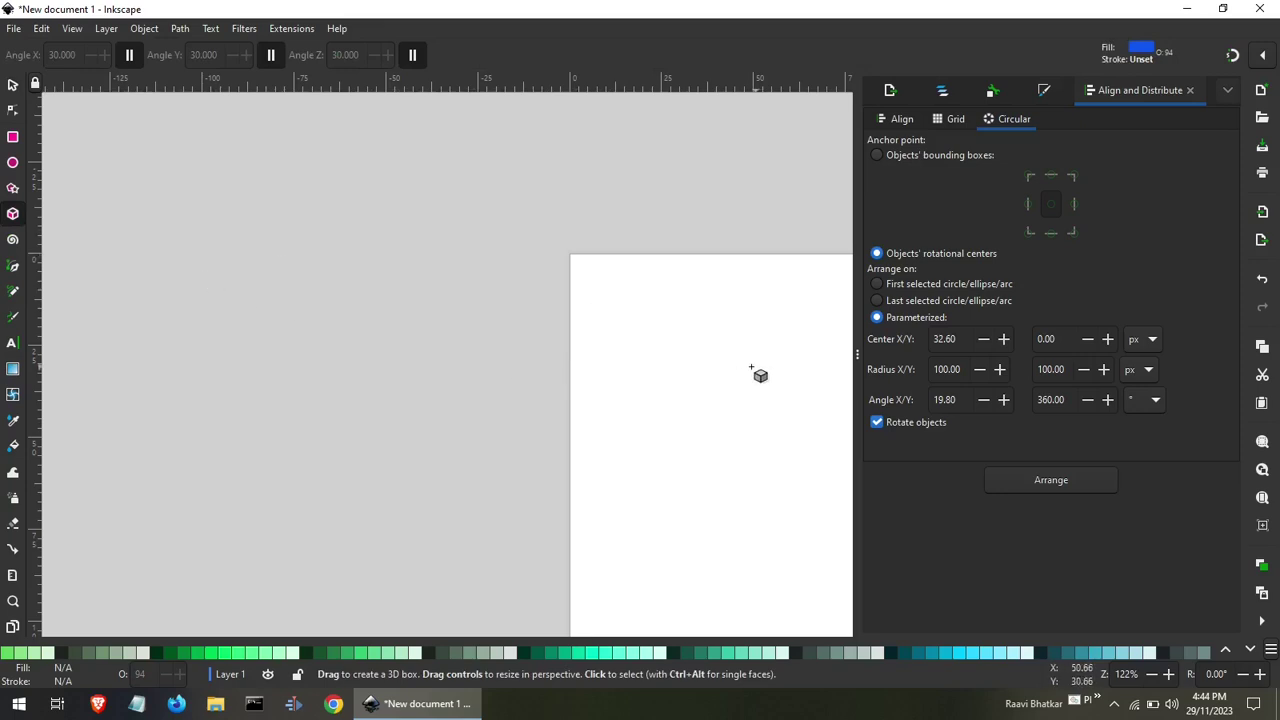
Draw the first three 3D boxes near the middle of the page.
mouse_move(654, 356)
left_mouse_down()
mouse_move(756, 430)
mouse_move(673, 385)
left_mouse_up()
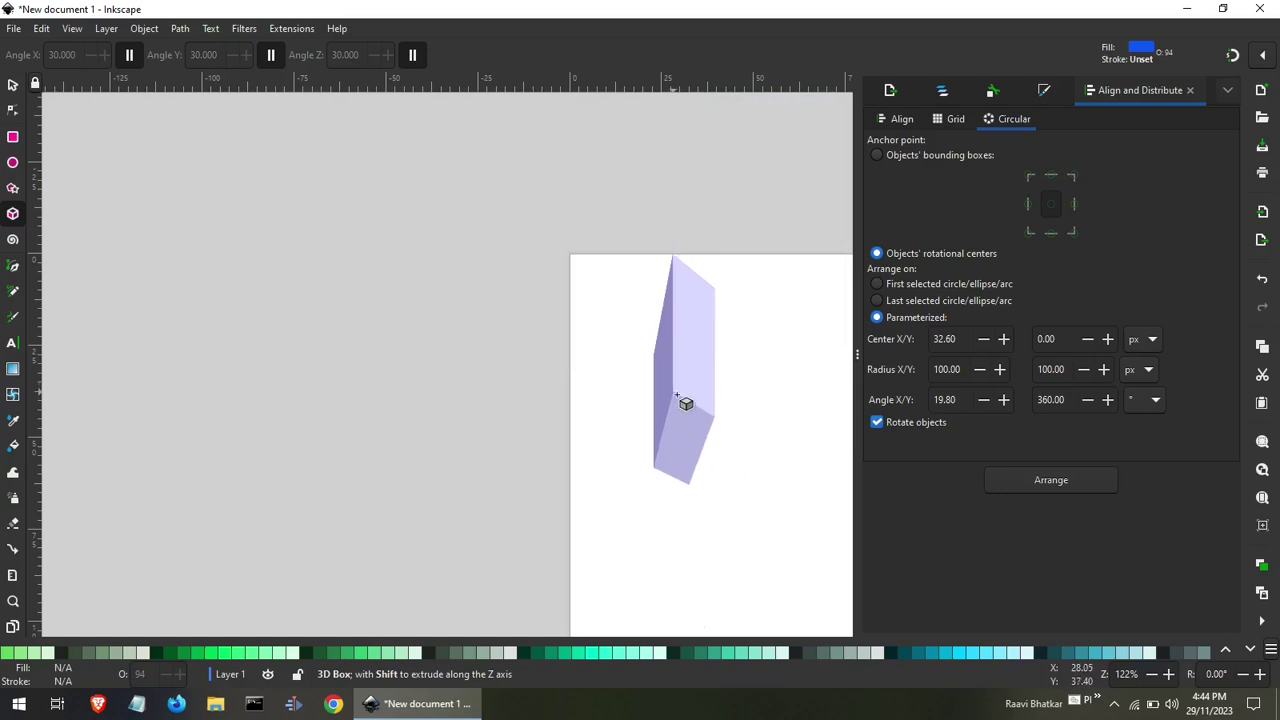
left_click_drag(673, 386, 662, 380)
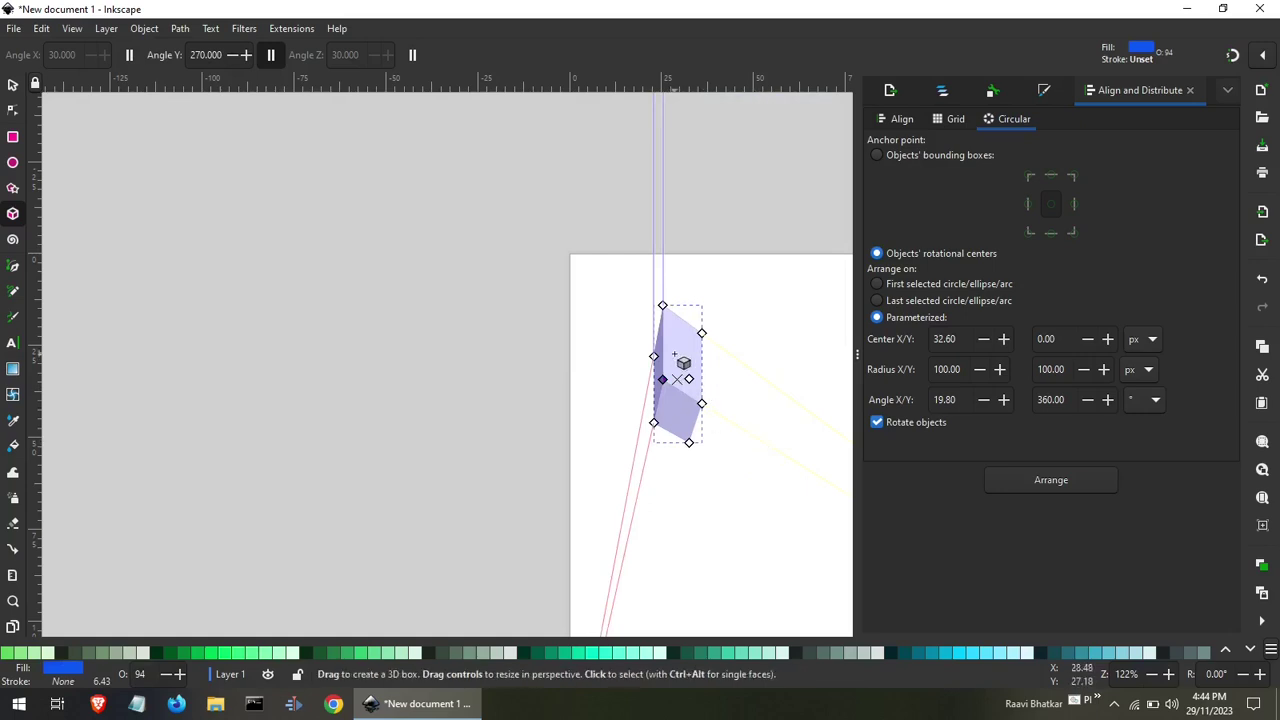
left_click_drag(752, 387, 738, 406)
scroll(471, 366, "down", 1)
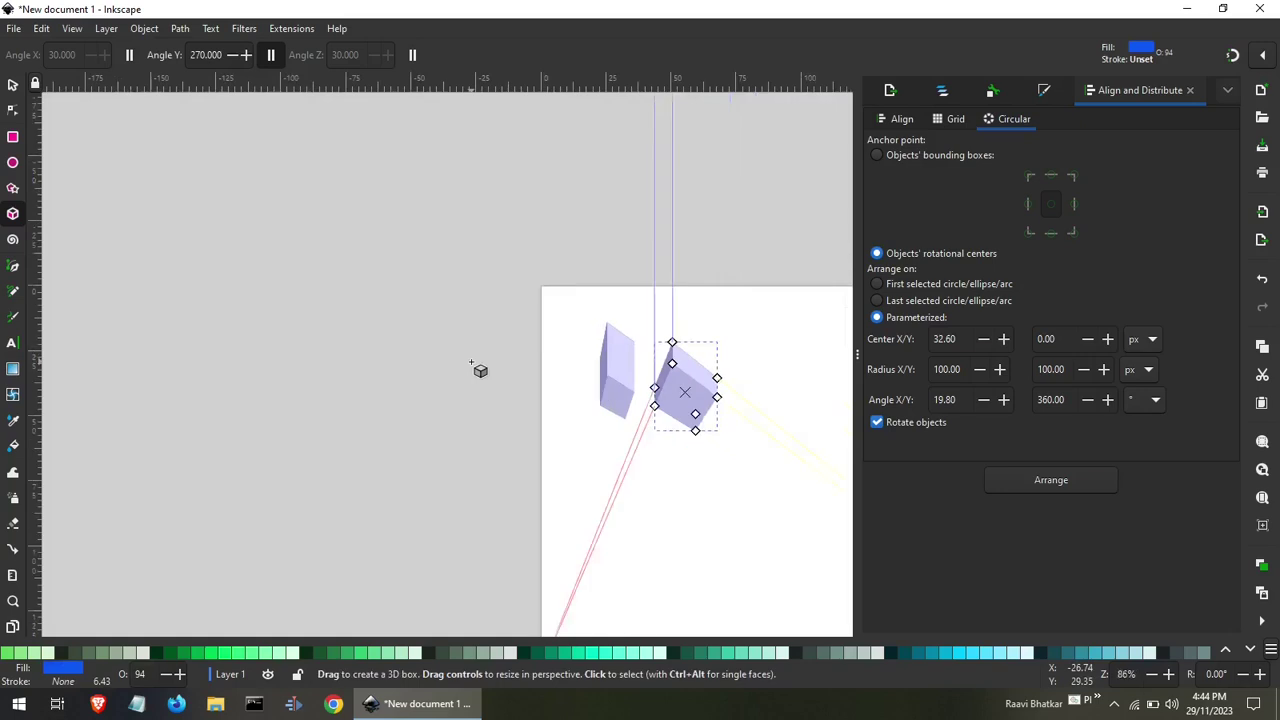
scroll(471, 366, "down", 1)
scroll(480, 371, "down", 3)
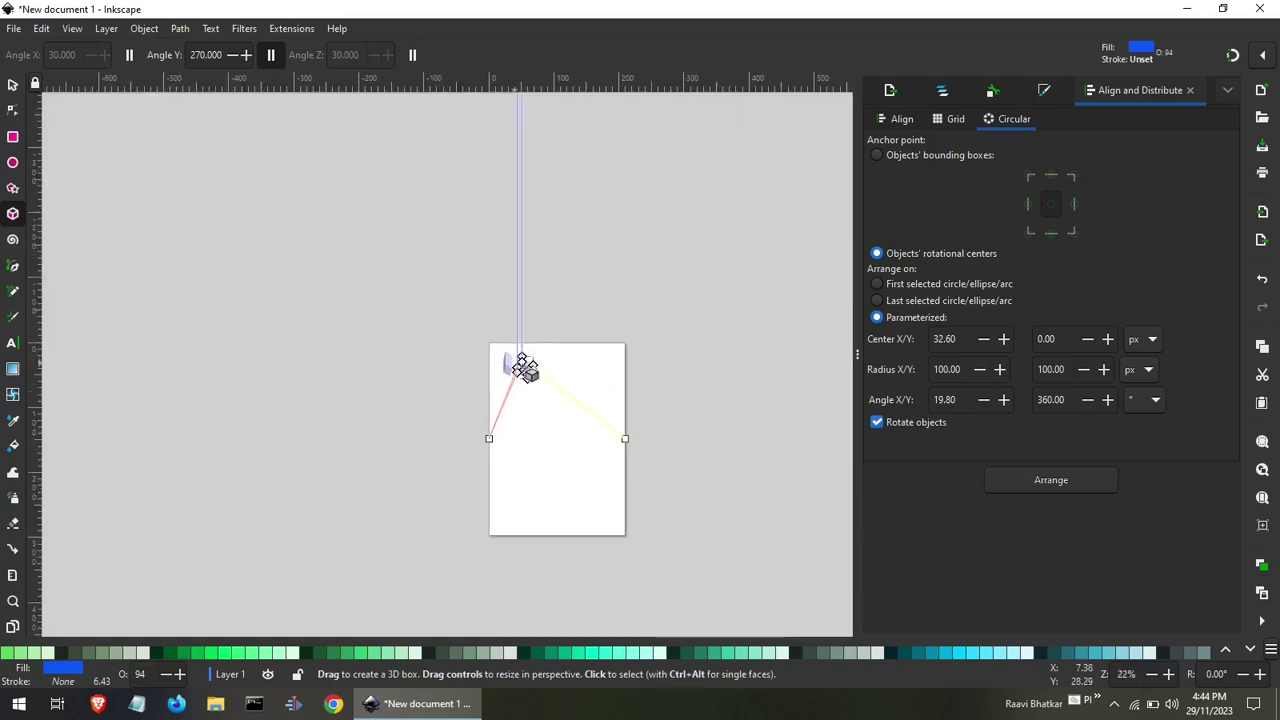
left_click_drag(572, 368, 572, 368)
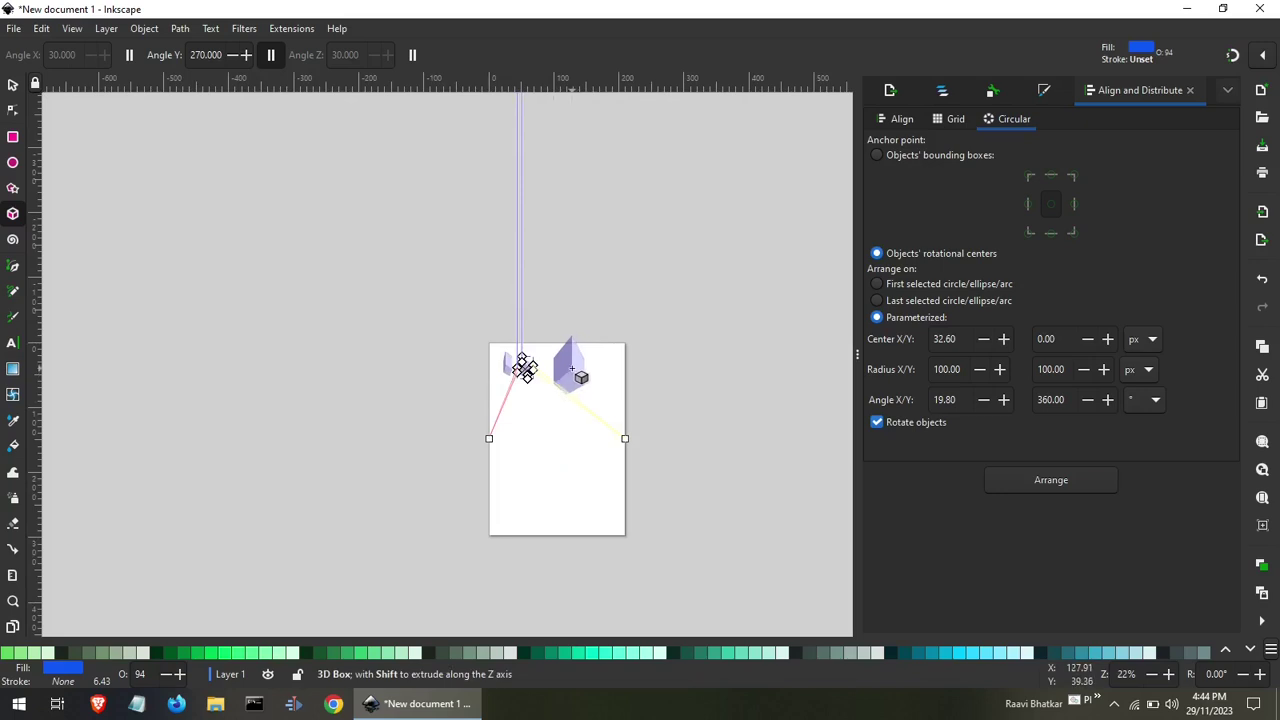
Add several more 3D boxes lower on the page, on its right side and near the bottom.
mouse_move(527, 457)
left_mouse_down()
mouse_move(548, 457)
mouse_move(509, 404)
mouse_move(524, 412)
mouse_move(520, 380)
left_mouse_up()
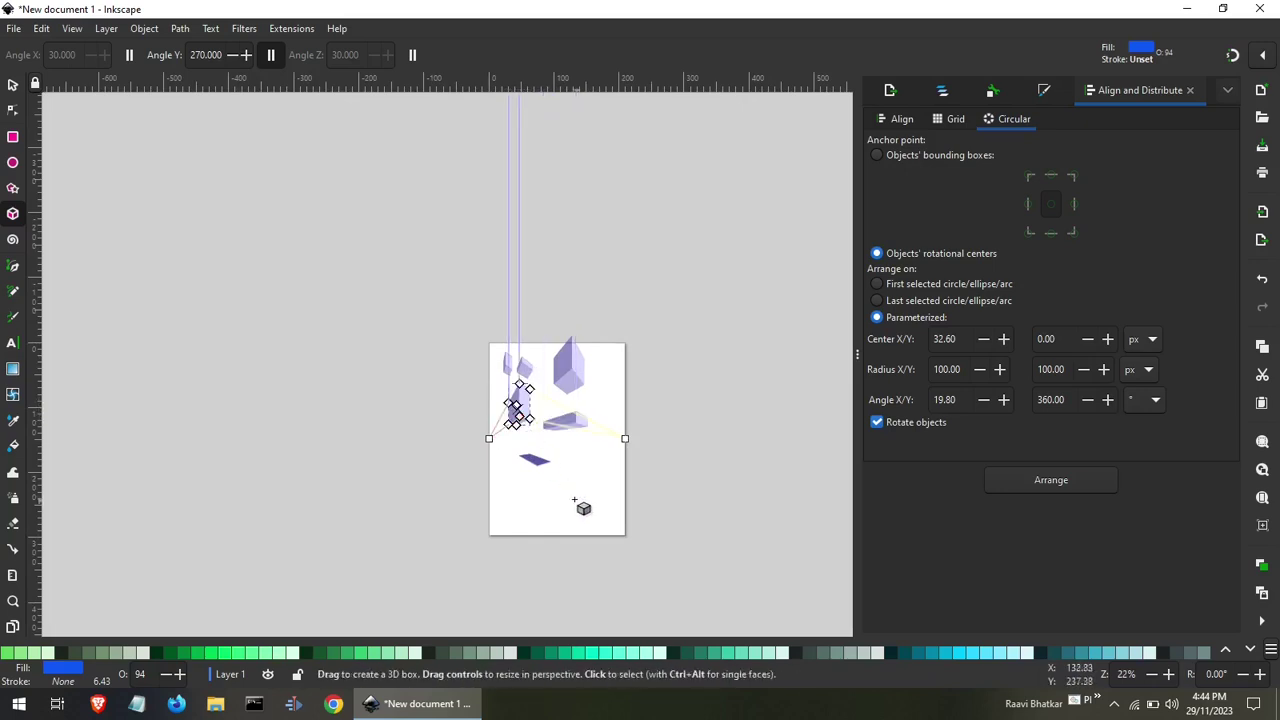
left_click_drag(576, 446, 590, 476)
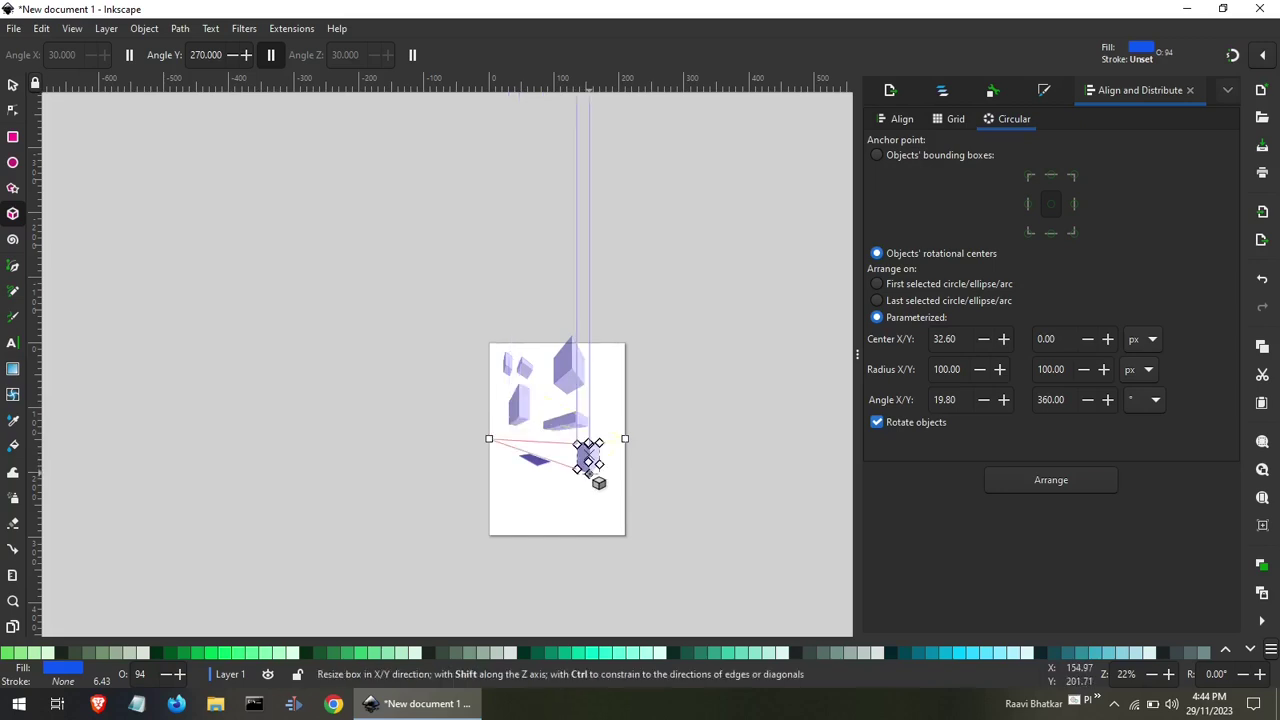
mouse_move(512, 496)
left_mouse_down()
mouse_move(548, 512)
mouse_move(524, 503)
left_mouse_up()
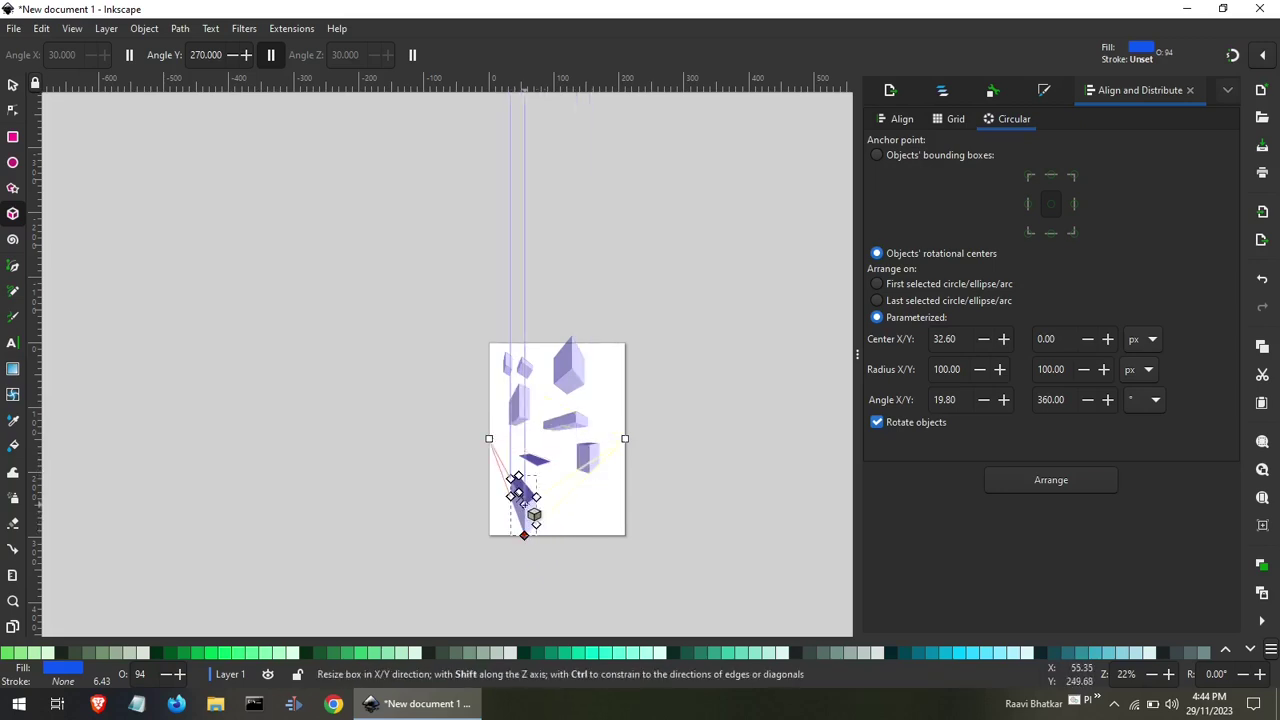
scroll(579, 416, "up", 1)
scroll(579, 416, "up", 1)
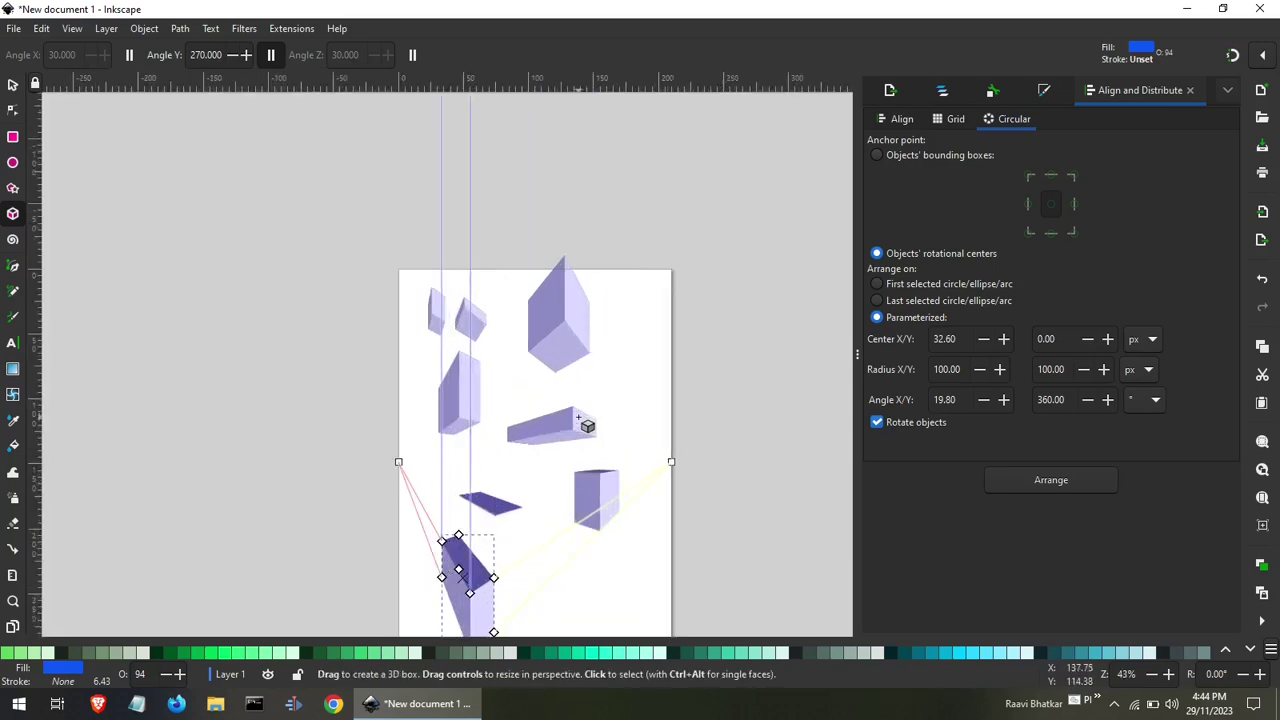
left_click_drag(625, 355, 653, 394)
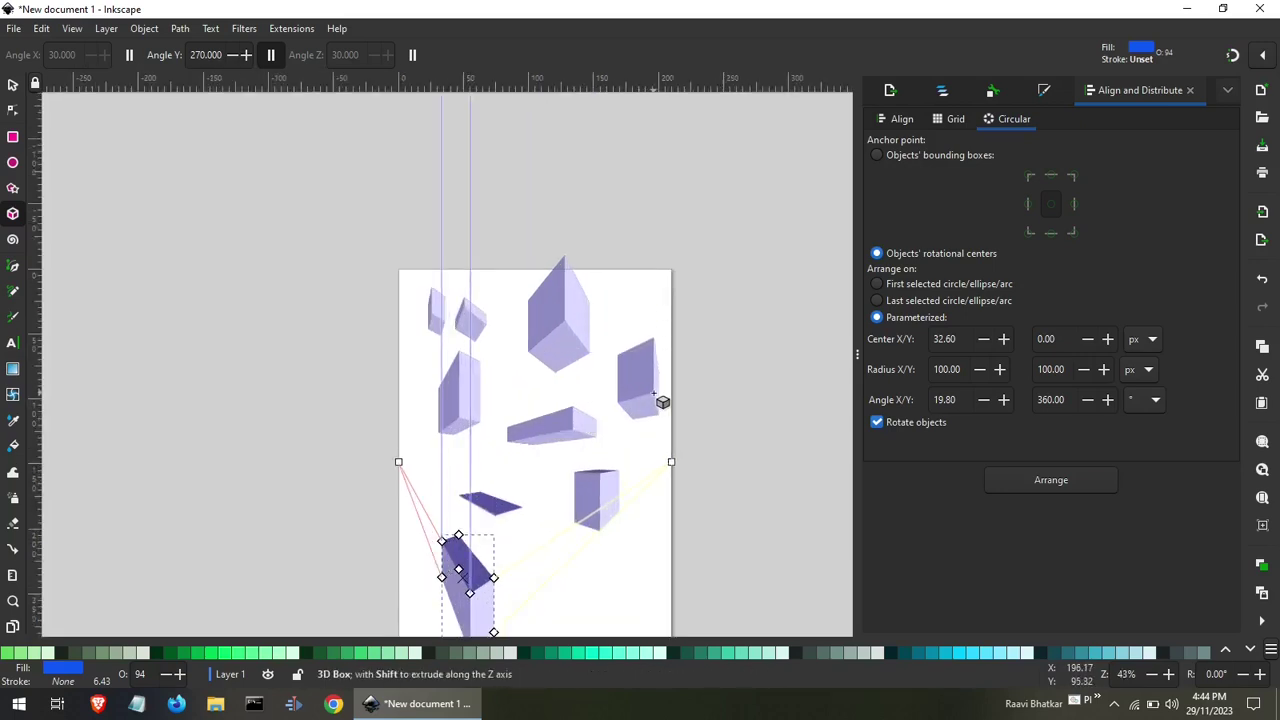
mouse_move(543, 566)
left_mouse_down()
mouse_move(597, 607)
mouse_move(592, 628)
left_mouse_up()
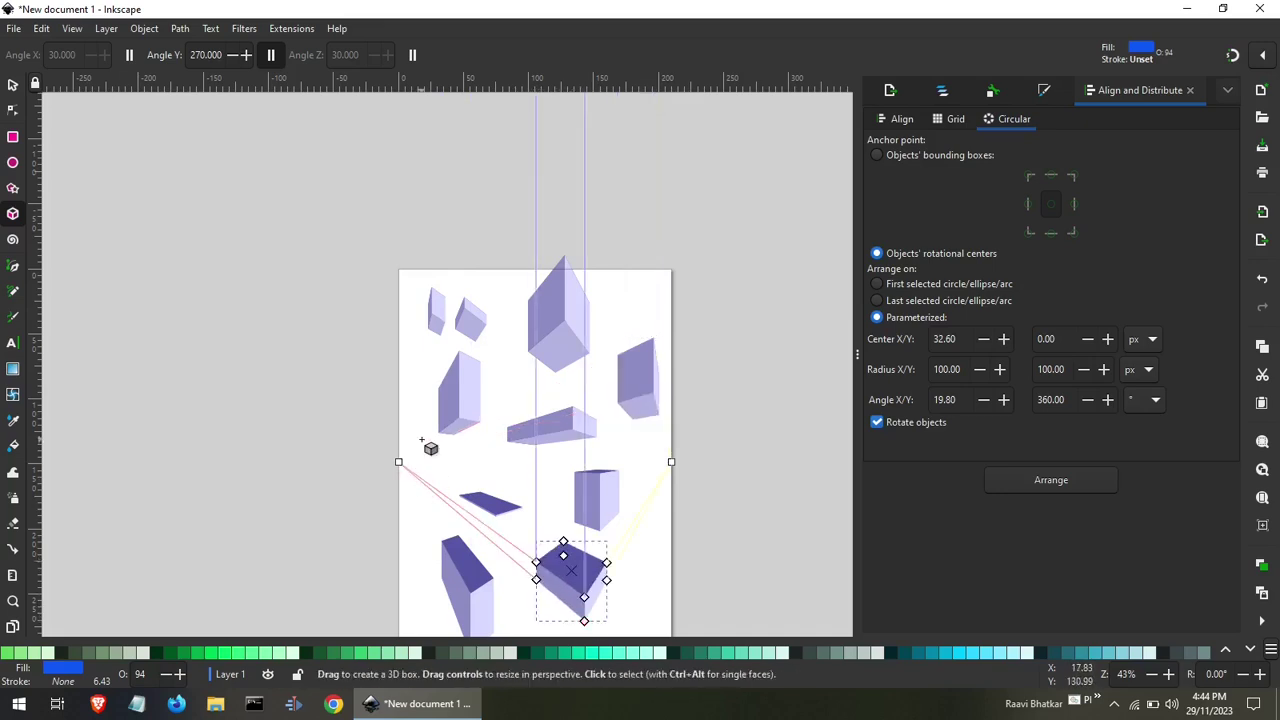
Add several tall vertical 3D boxes across the middle of the page.
left_click_drag(421, 440, 438, 505)
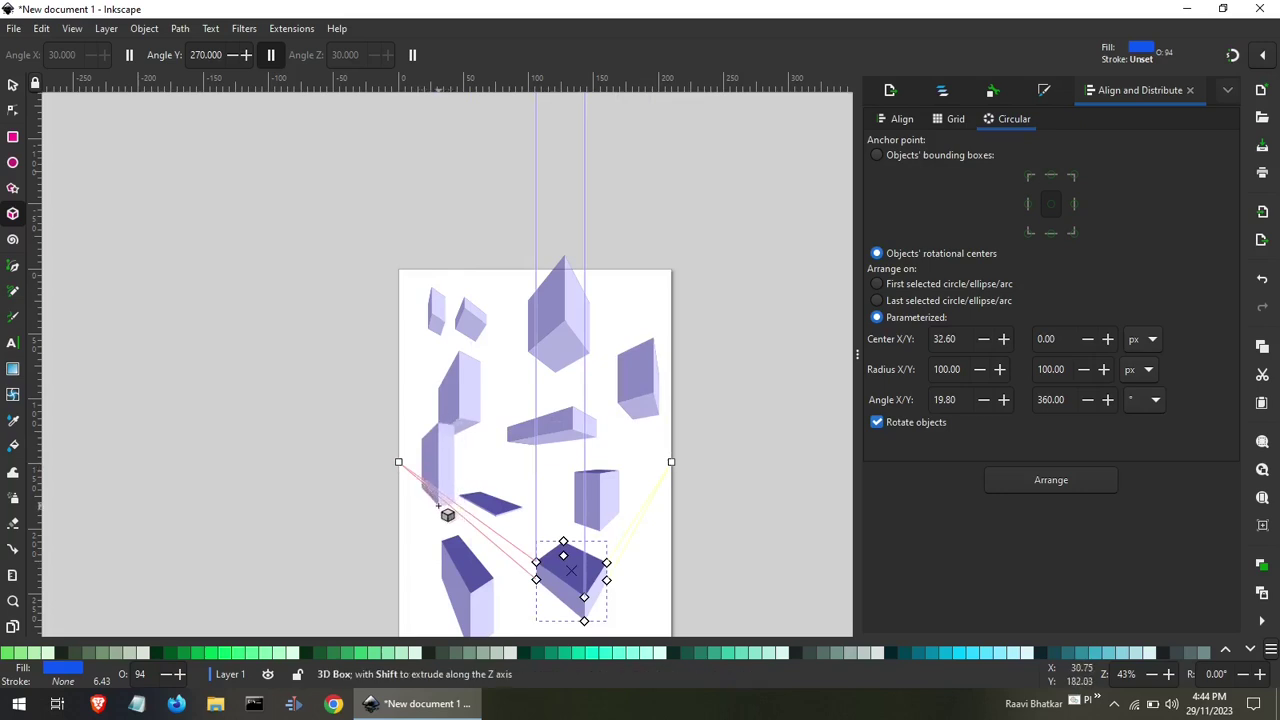
left_click_drag(487, 396, 474, 473)
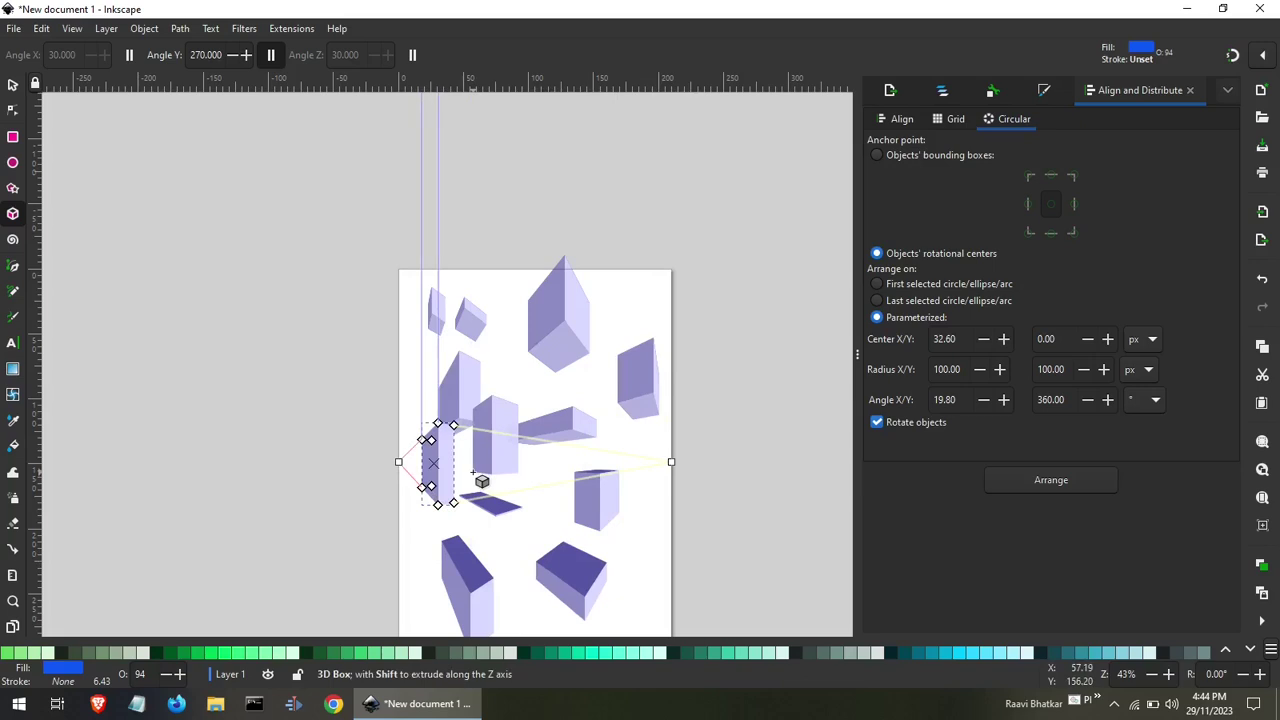
left_click(478, 466)
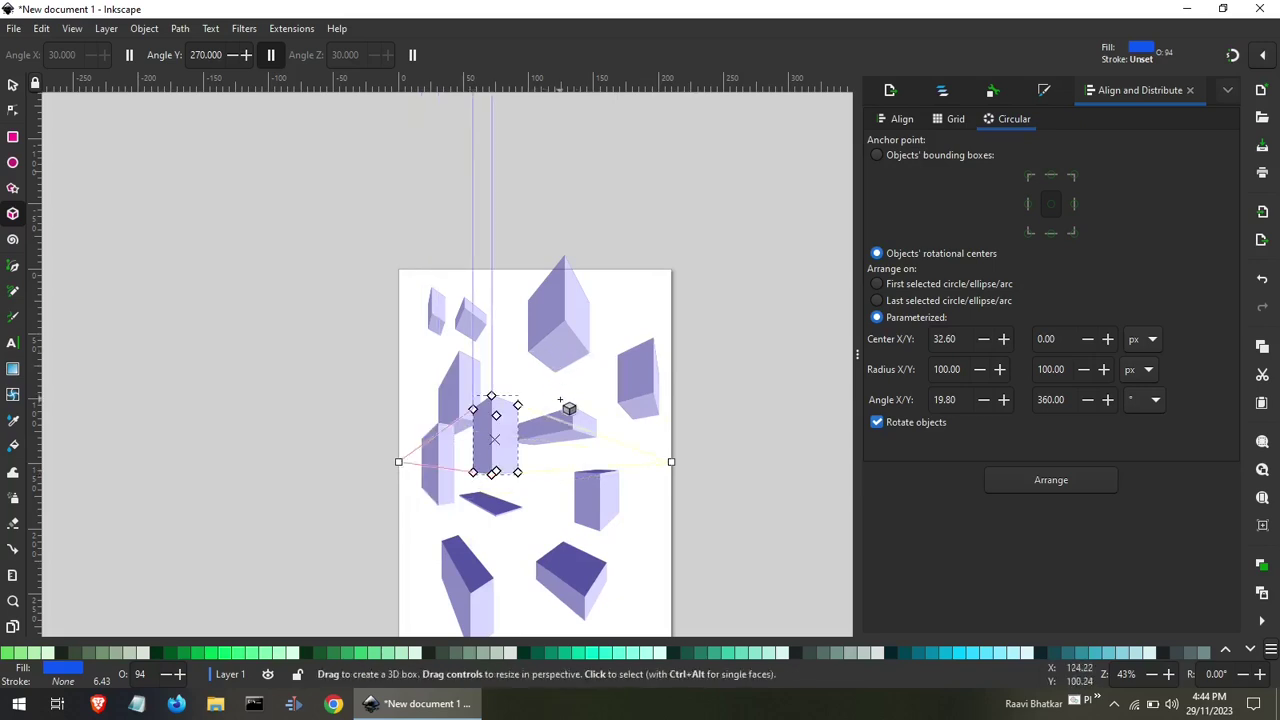
left_click_drag(530, 382, 550, 520)
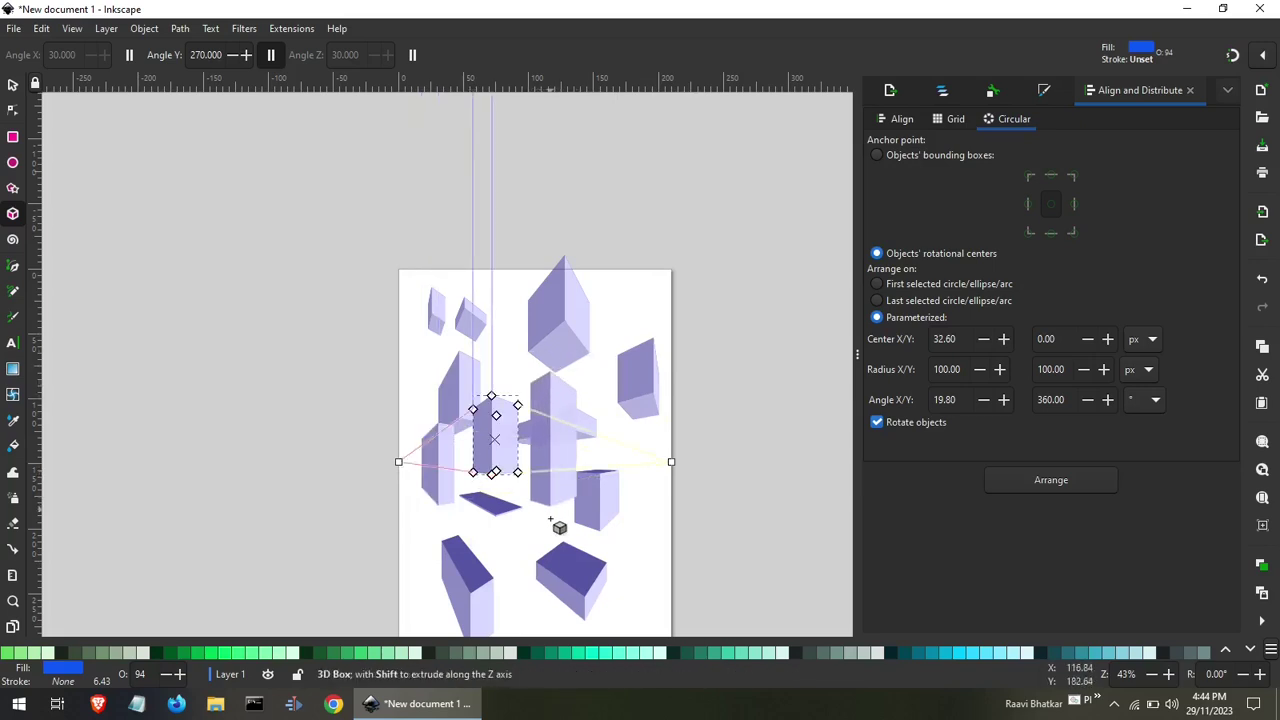
left_click_drag(550, 520, 557, 510)
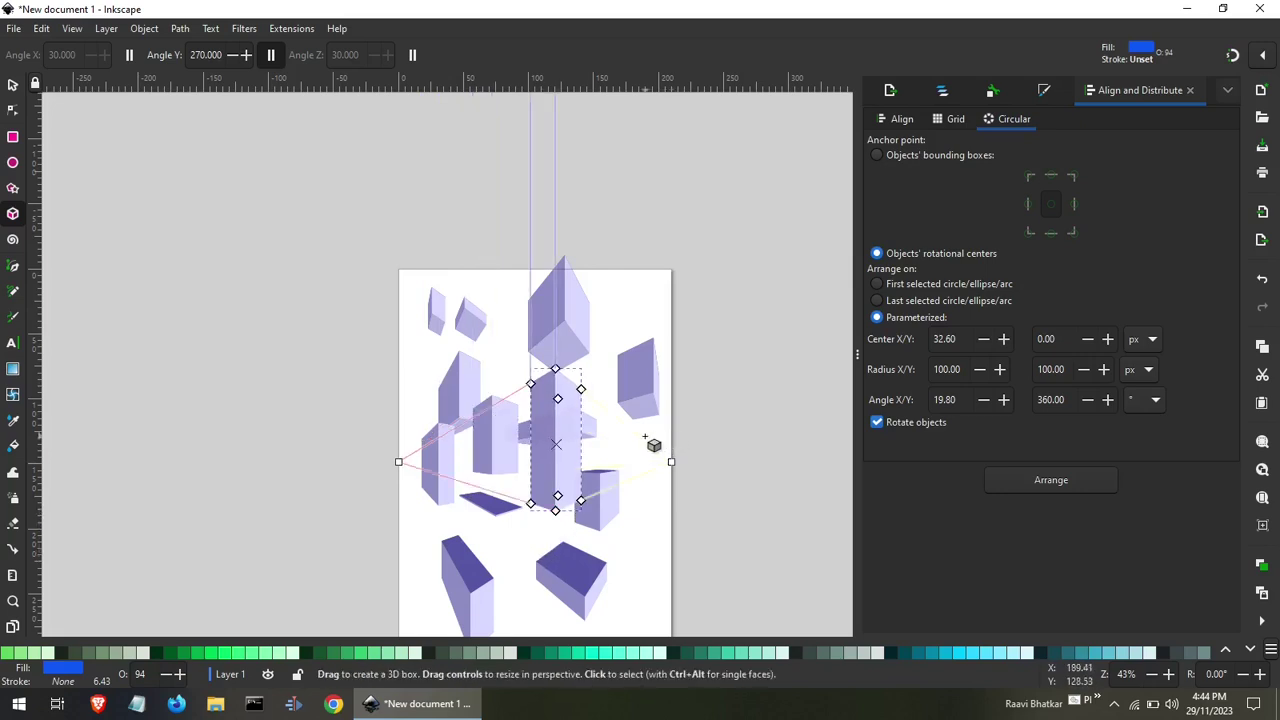
left_click_drag(645, 438, 610, 516)
mouse_move(640, 309)
left_mouse_down()
mouse_move(626, 374)
mouse_move(614, 366)
left_mouse_up()
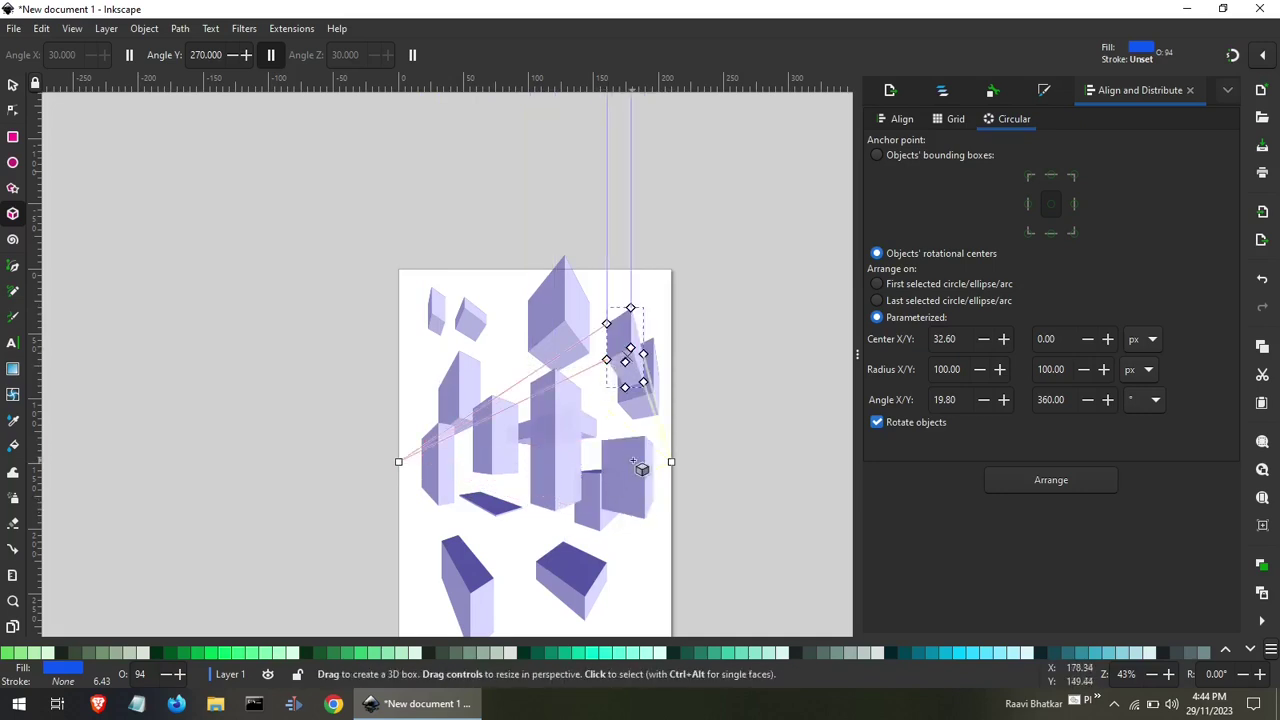
Add more 3D boxes near the bottom and top of the page, then deselect everything.
mouse_move(641, 469)
left_mouse_down()
mouse_move(610, 513)
mouse_move(628, 575)
mouse_move(588, 590)
mouse_move(516, 576)
mouse_move(534, 610)
left_mouse_up()
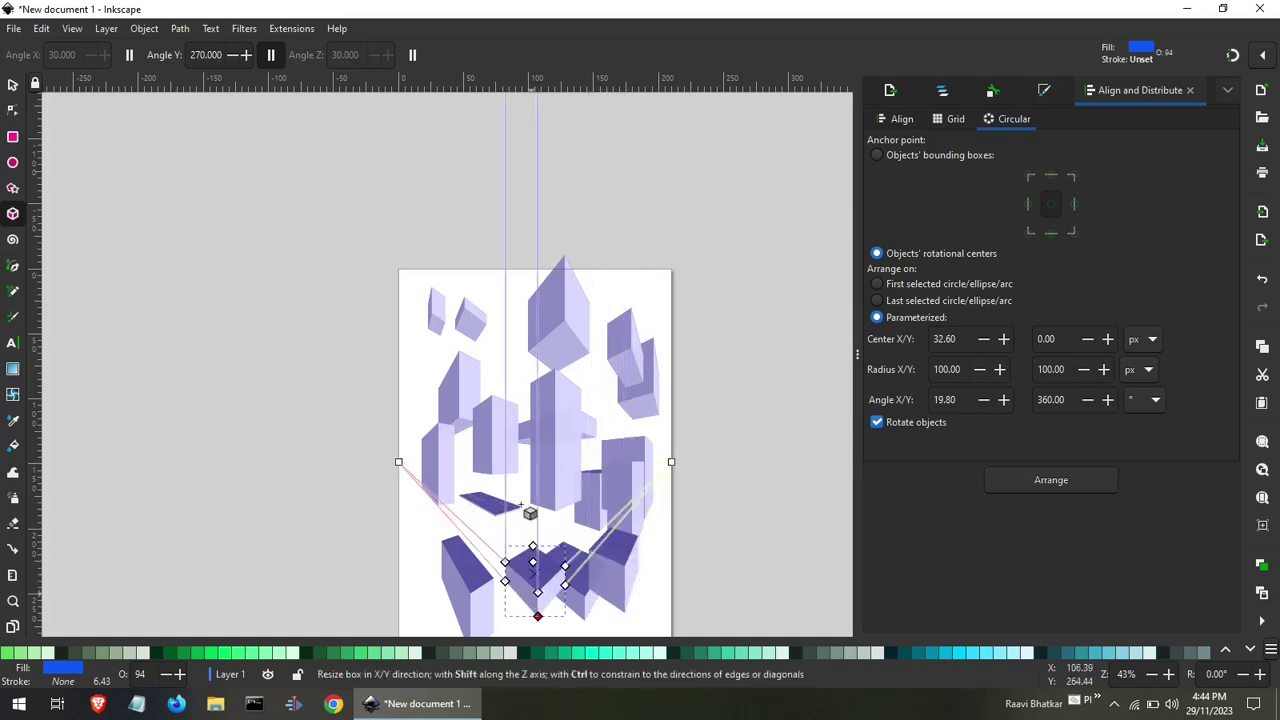
mouse_move(508, 501)
left_mouse_down()
mouse_move(527, 563)
mouse_move(520, 518)
left_mouse_up()
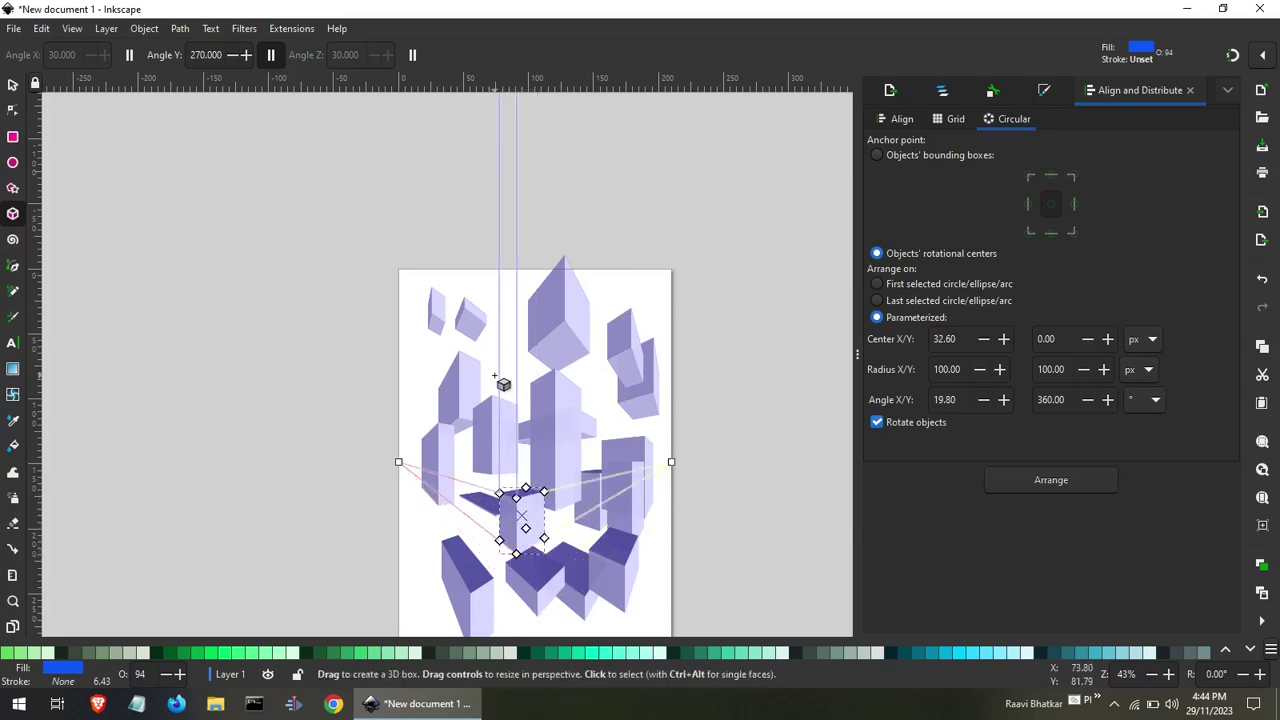
left_click_drag(502, 377, 514, 336)
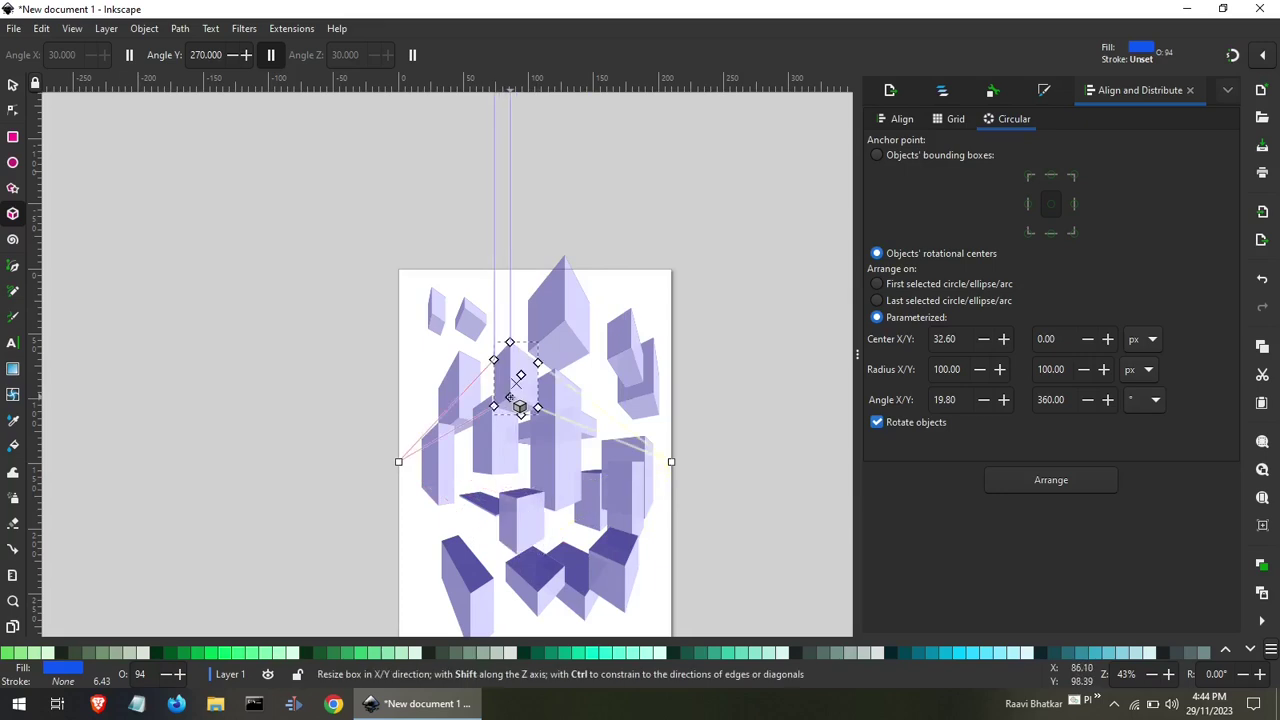
left_click_drag(481, 286, 501, 306)
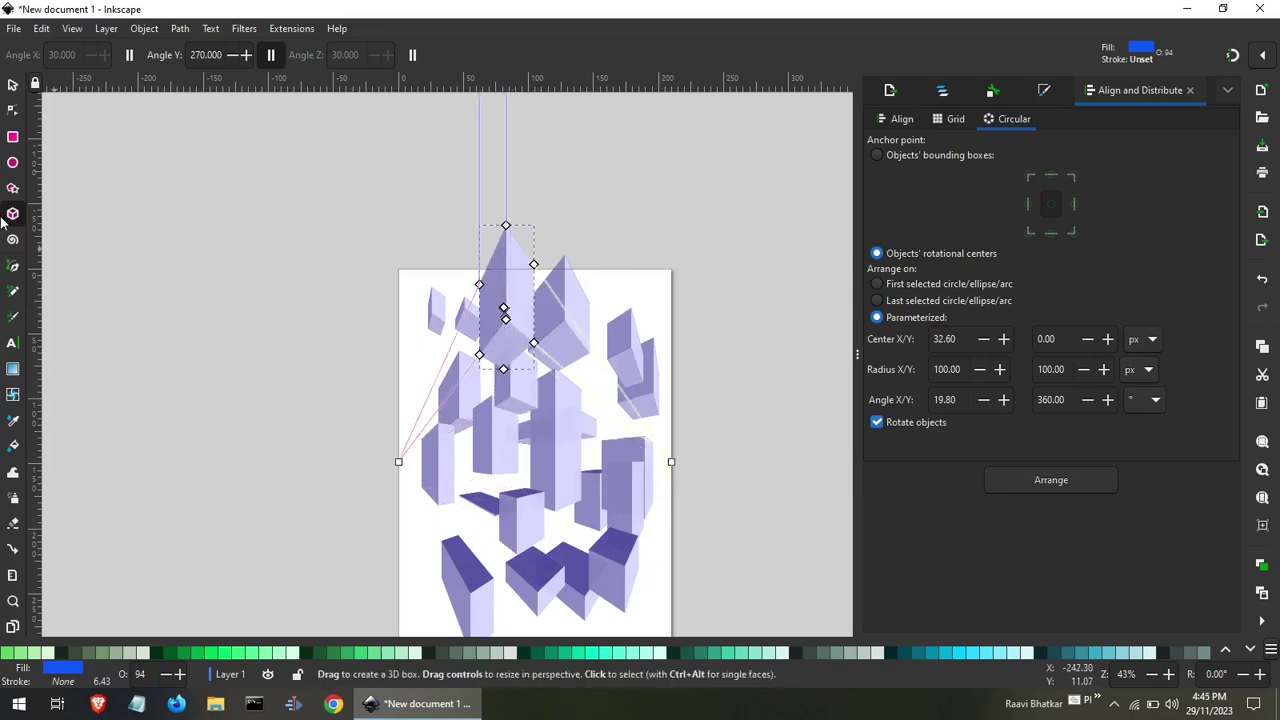
left_click(12, 84)
left_click(170, 232)
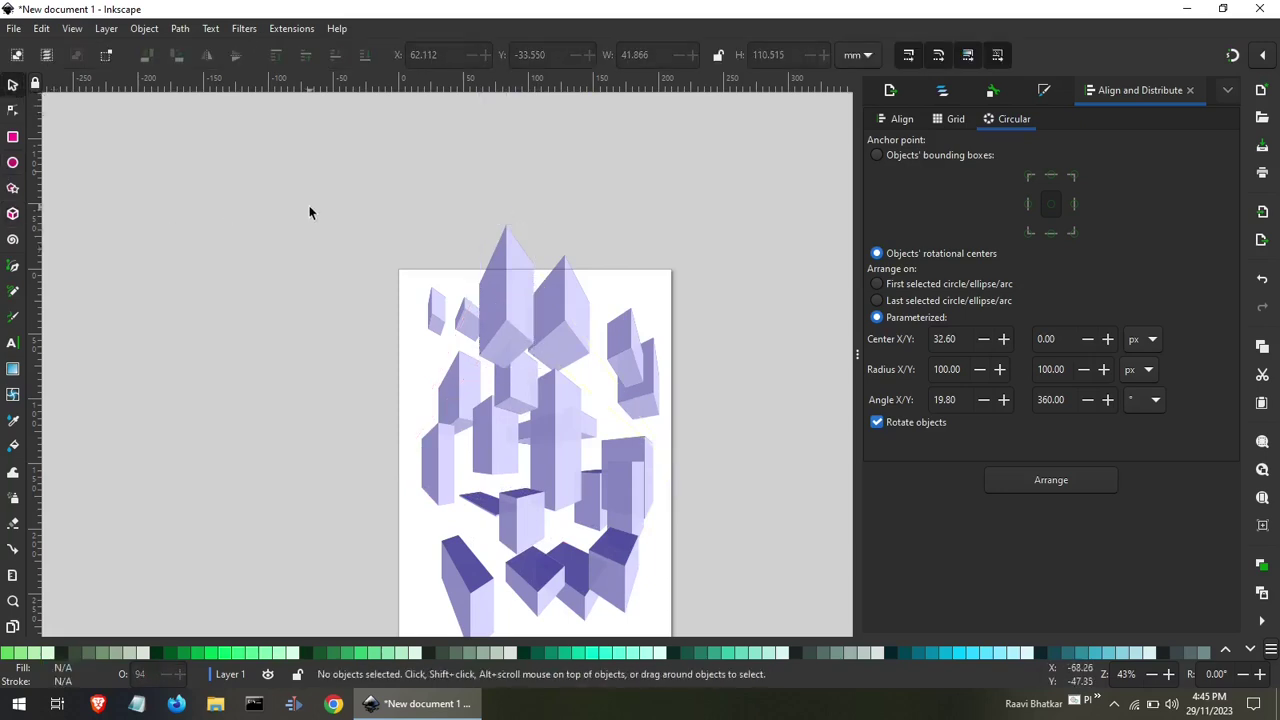
scroll(309, 211, "down", 3)
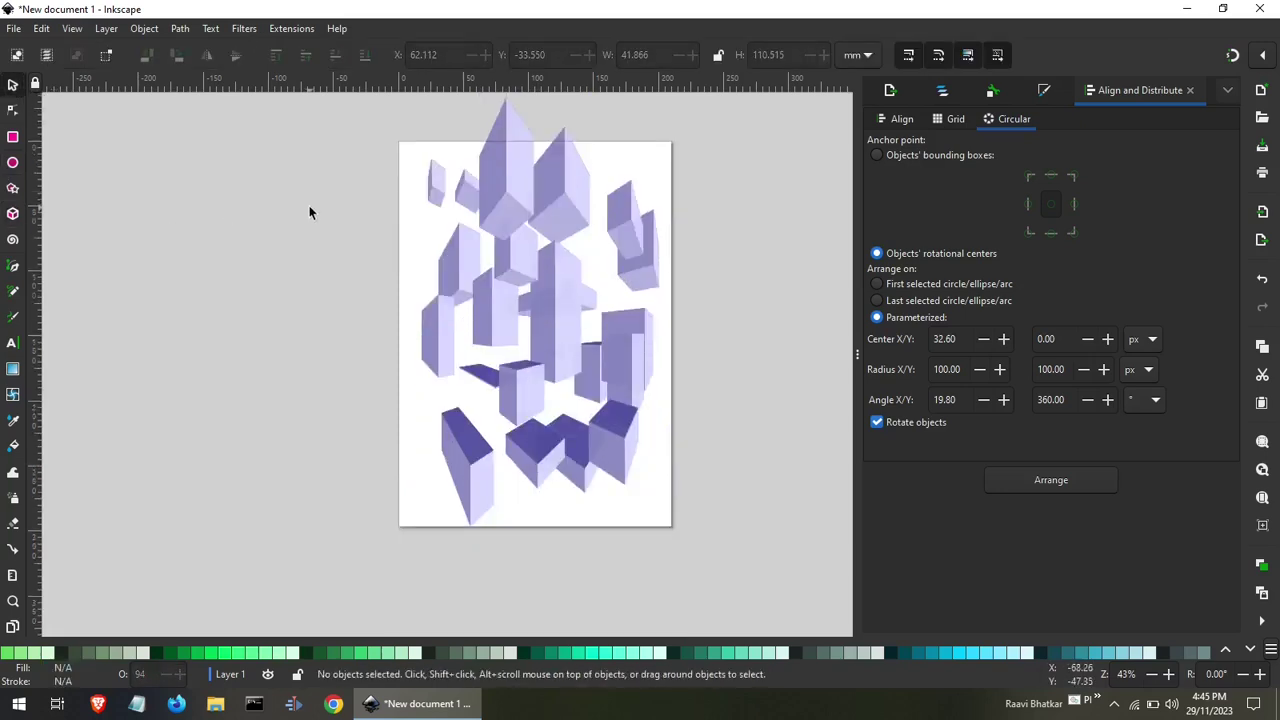
Type the heading 'MY 3D WORLD' at the middle of the page over the boxes.
left_click(12, 346)
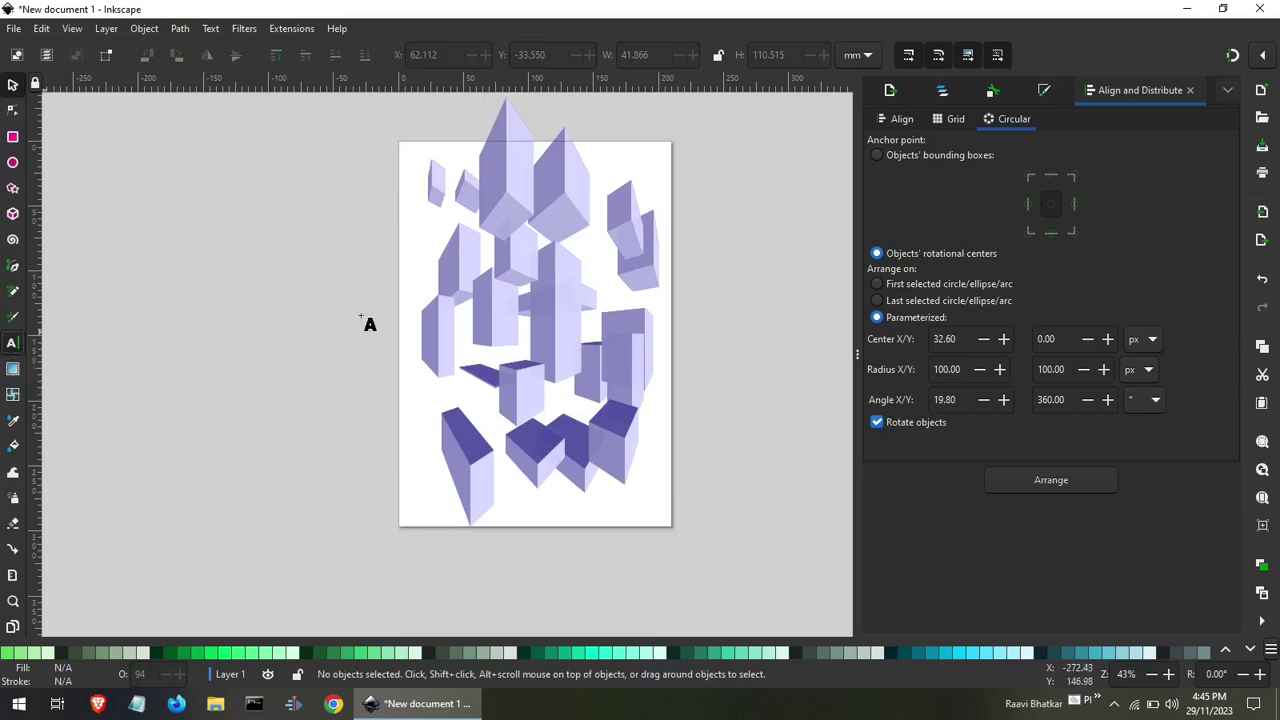
left_click(447, 338)
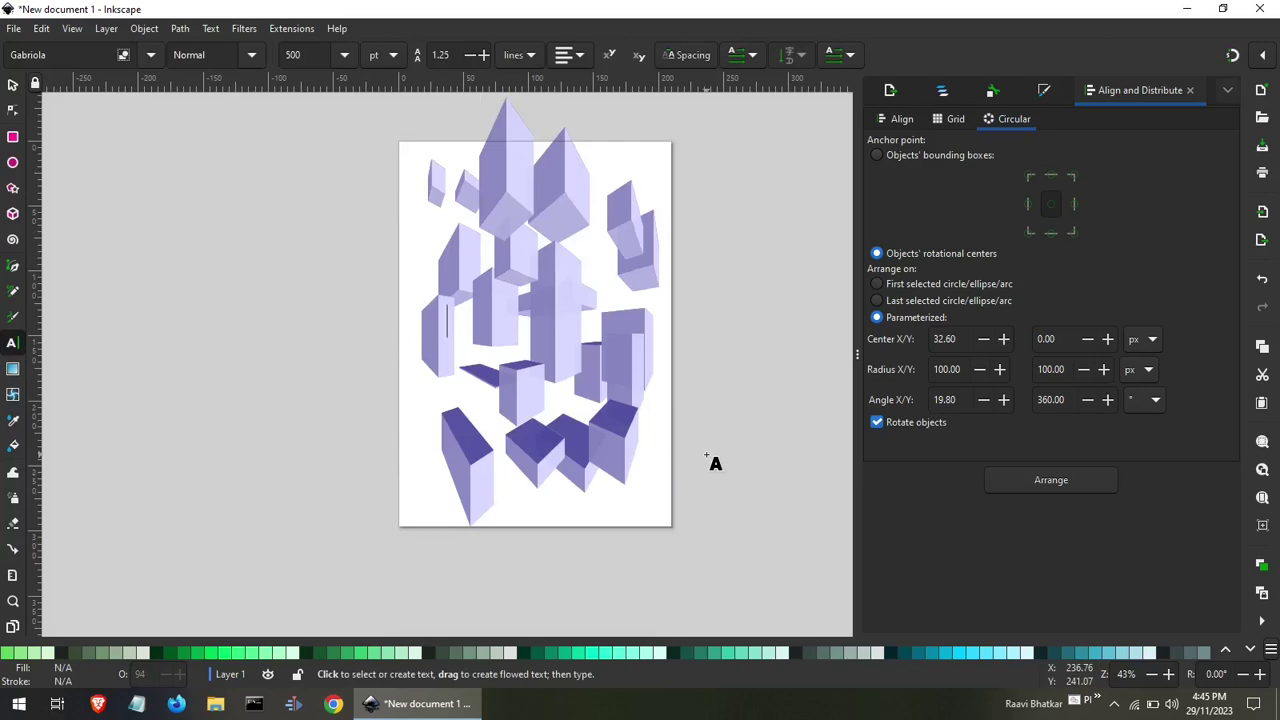
type("MY ")
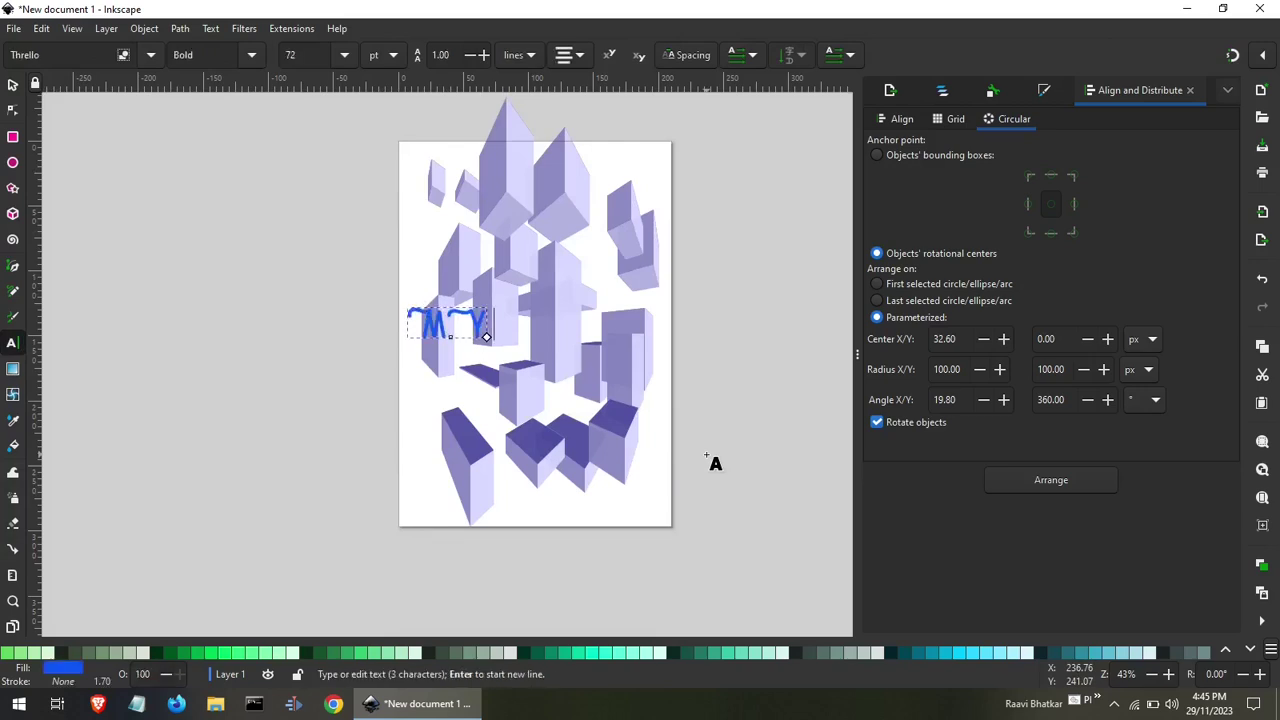
type("3")
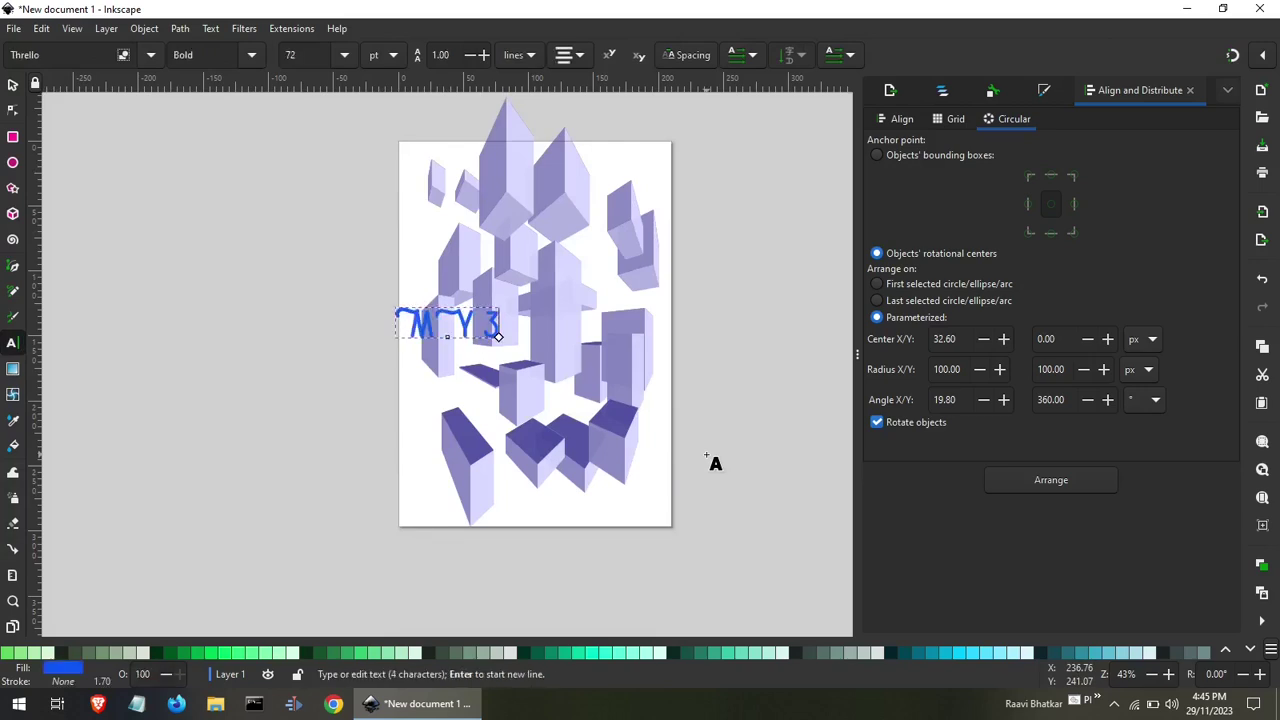
type("D ")
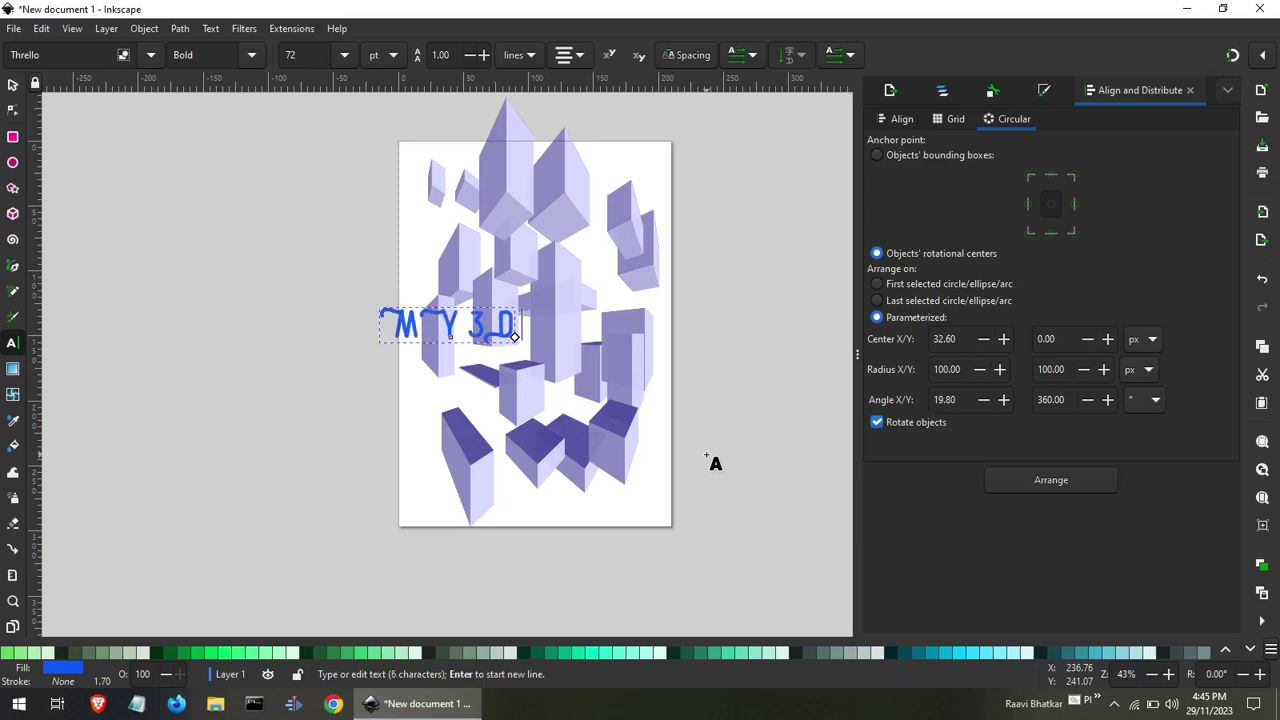
type("WORLD")
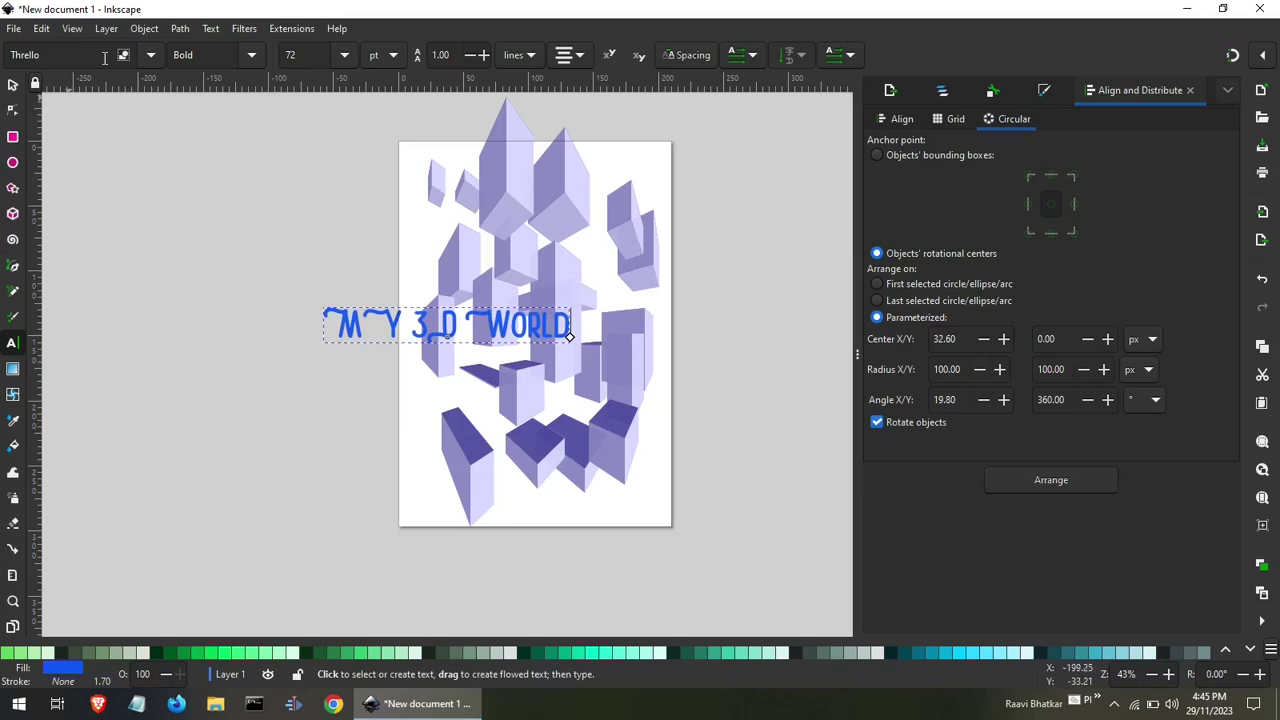
Change the heading's font family to Aladin.
left_click(148, 57)
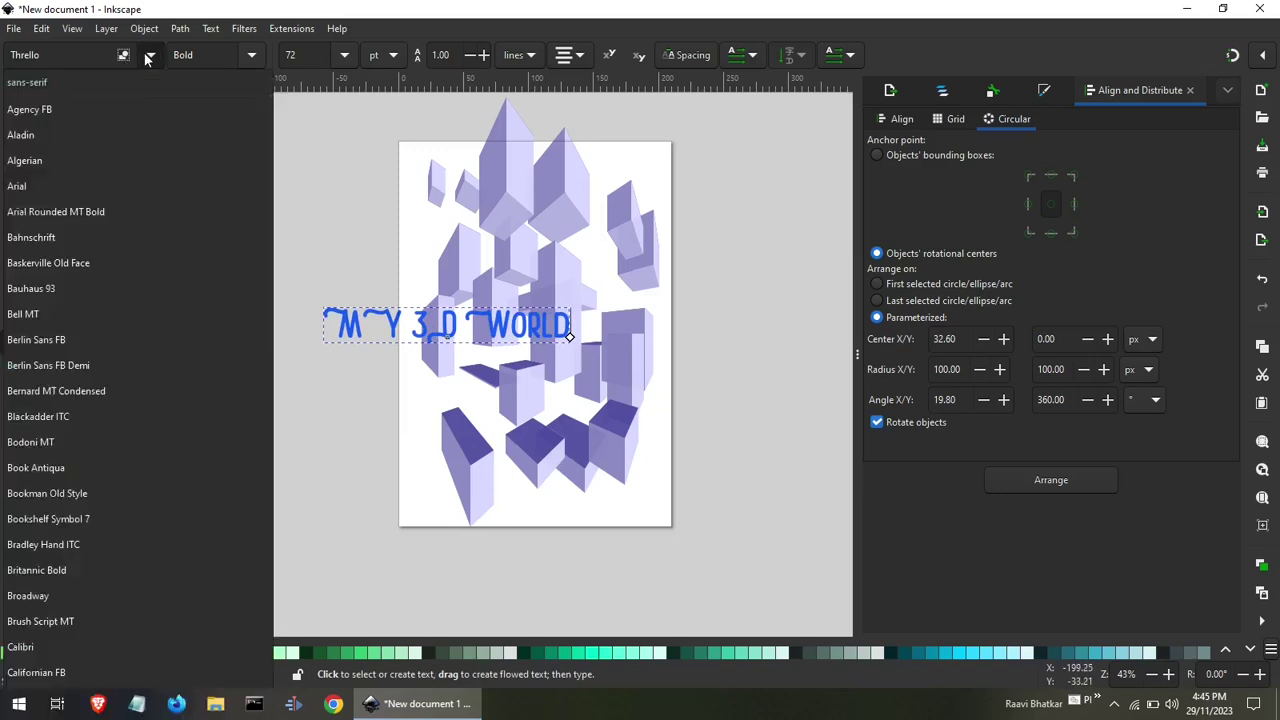
left_click(63, 142)
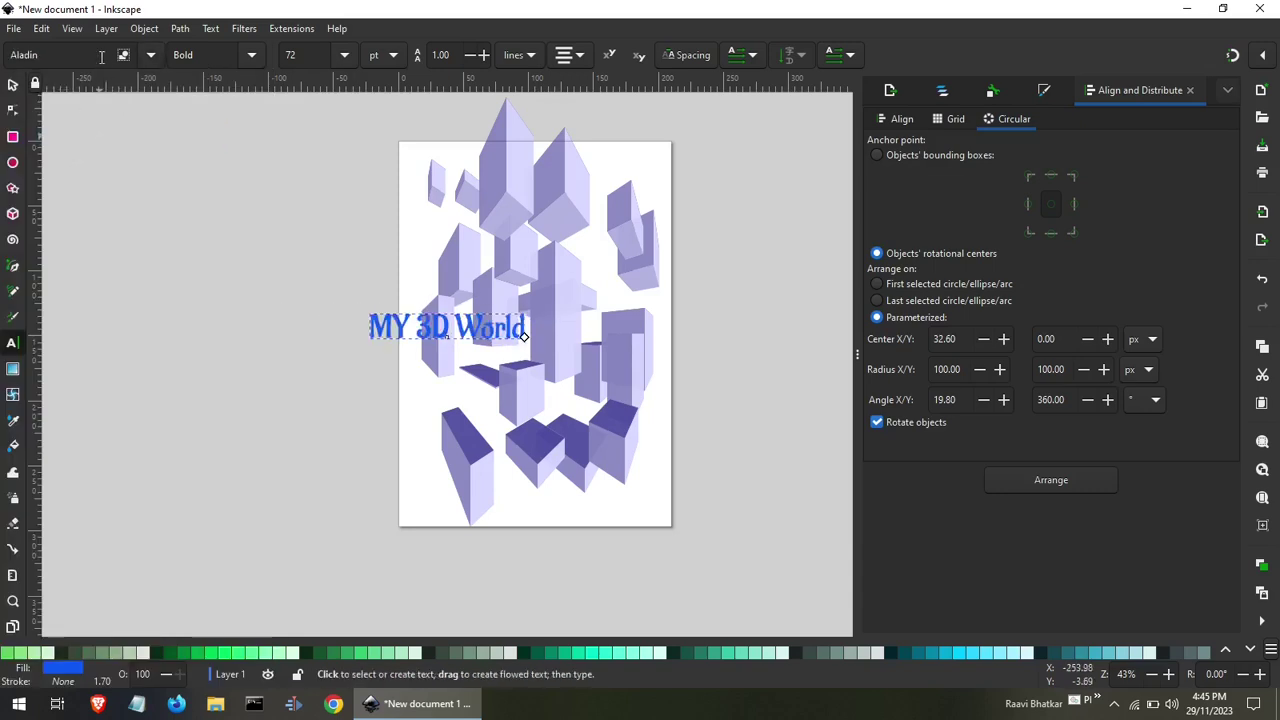
left_click(13, 87)
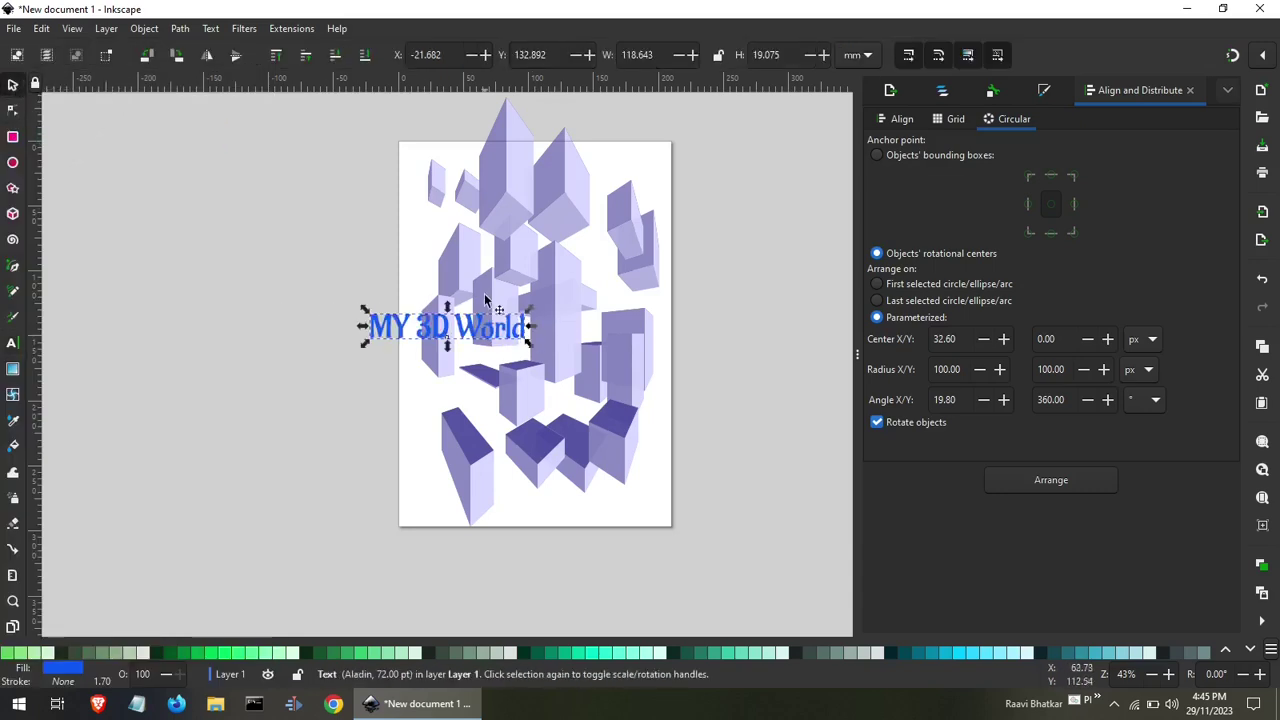
Move and enlarge the heading to 185.060 × 29.754 mm, then choose the Spiral tool.
left_click_drag(517, 327, 561, 323)
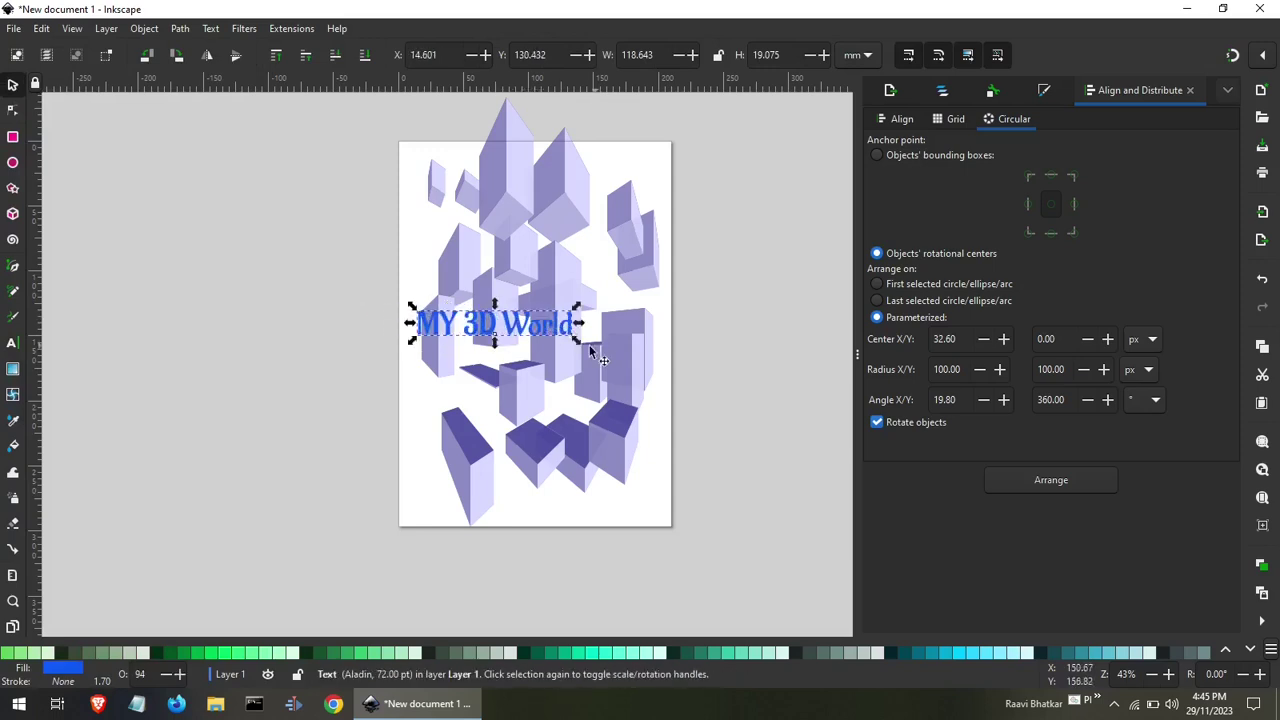
left_click_drag(578, 344, 660, 380)
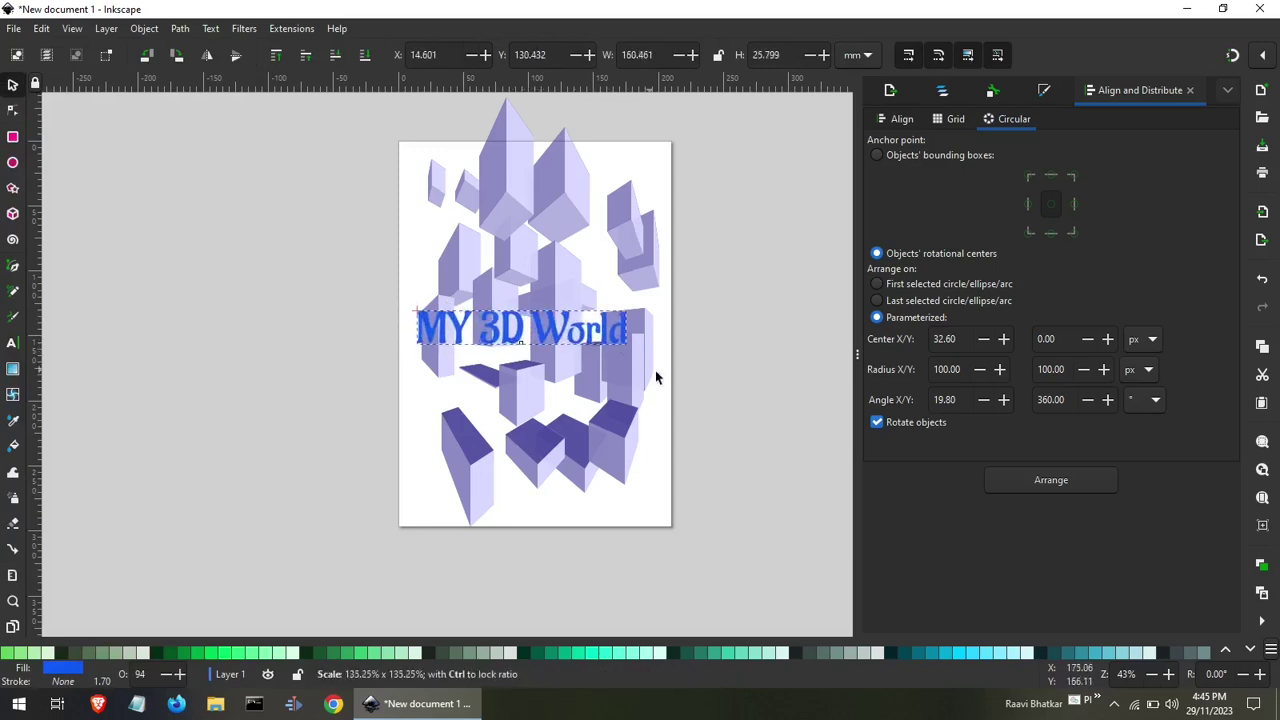
left_click(769, 402)
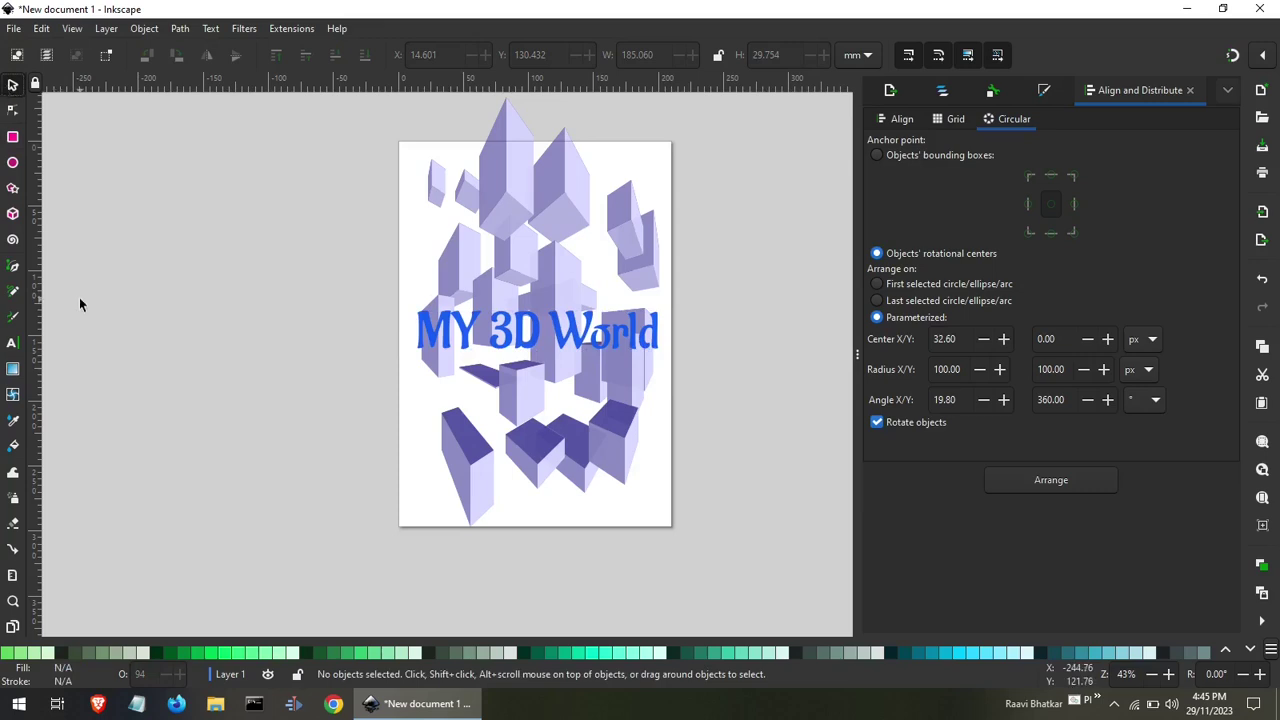
left_click(12, 241)
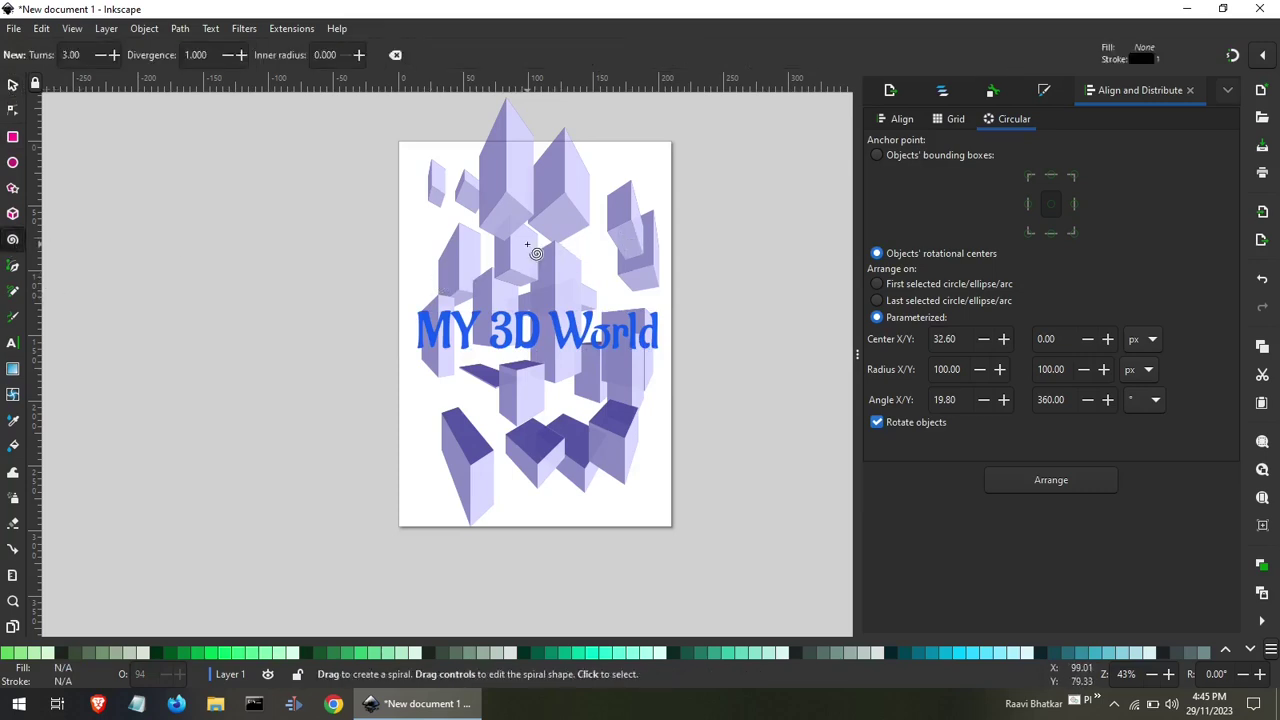
Draw two 3-turn spirals, upper-middle and lower-right, then select all 23 objects.
left_click_drag(527, 245, 590, 269)
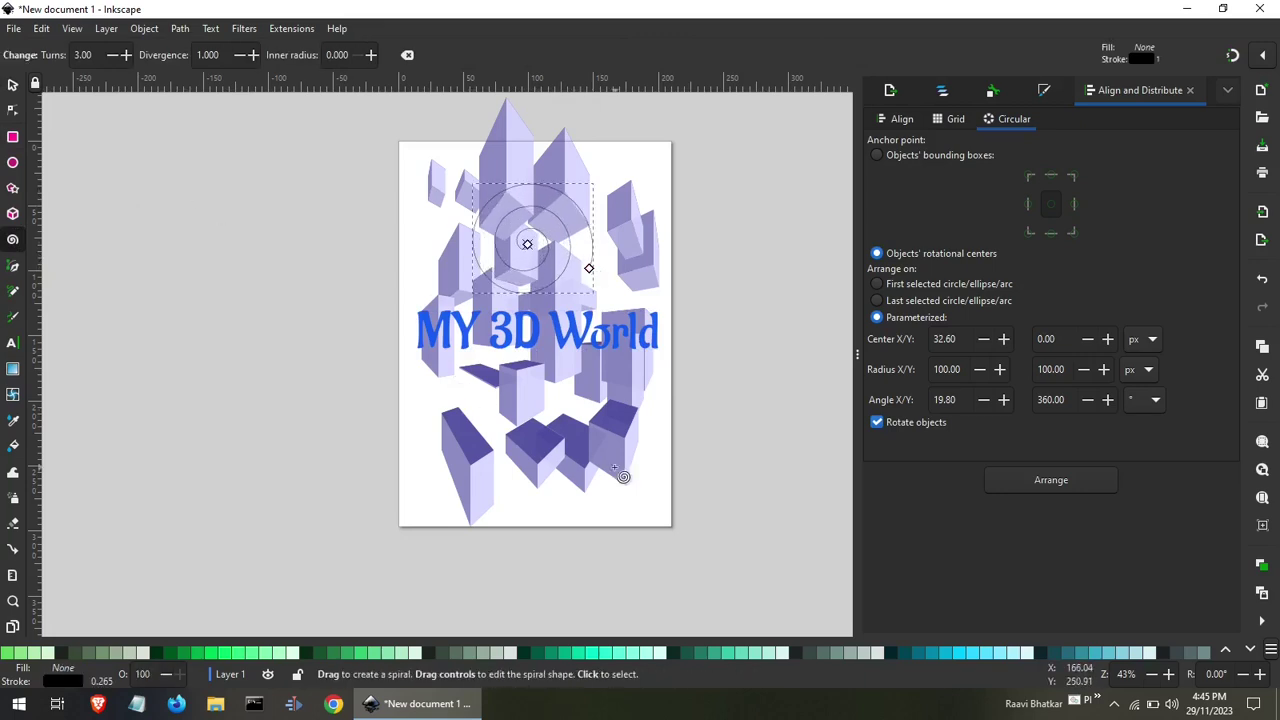
left_click_drag(610, 476, 650, 509)
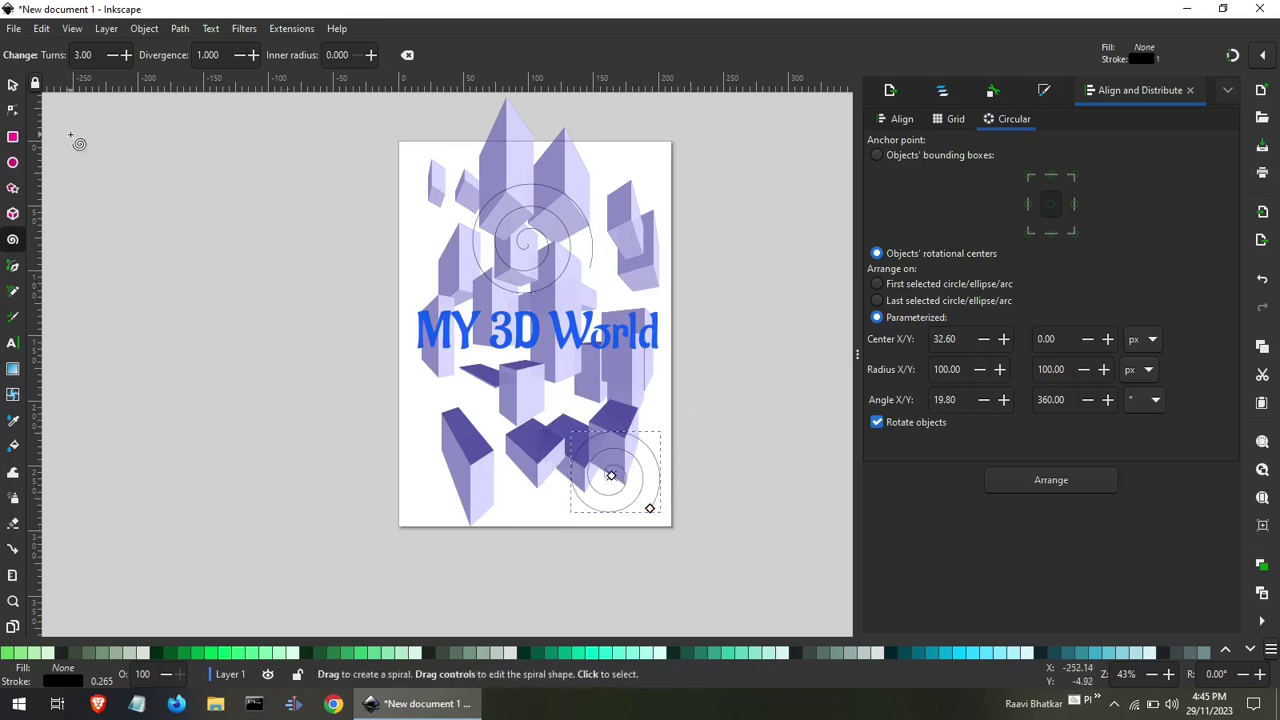
left_click(12, 86)
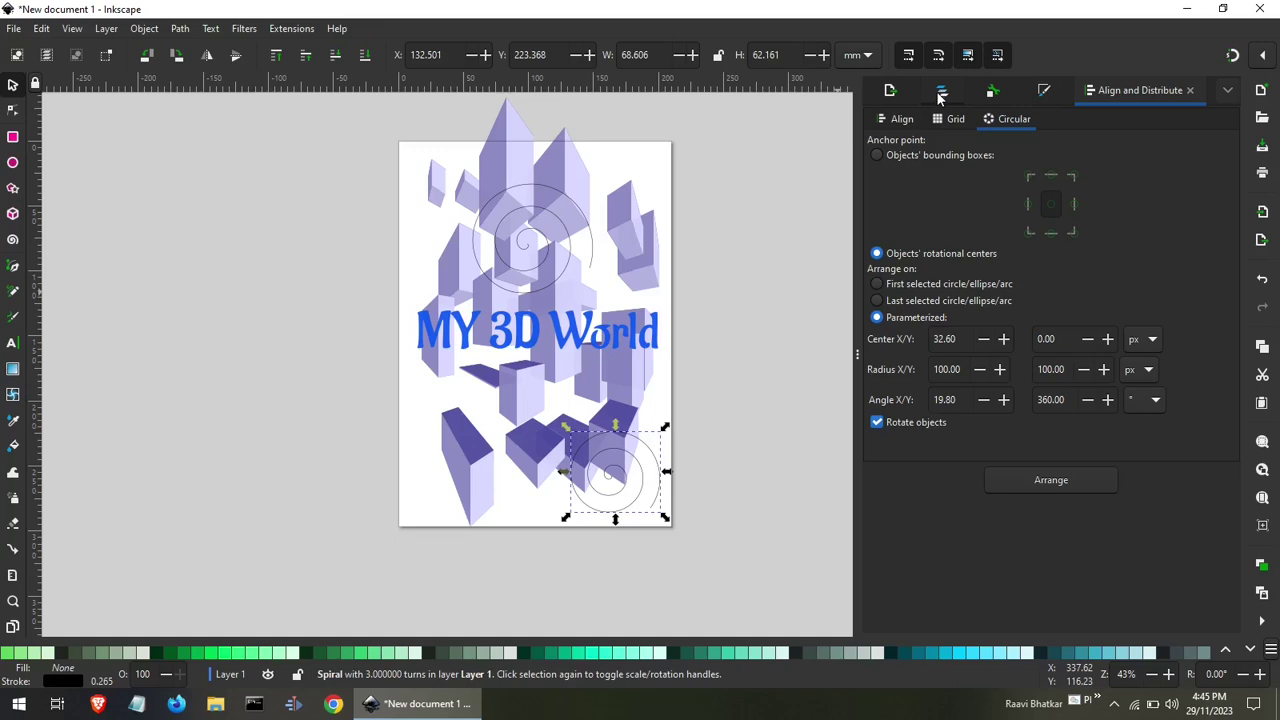
left_click(607, 157)
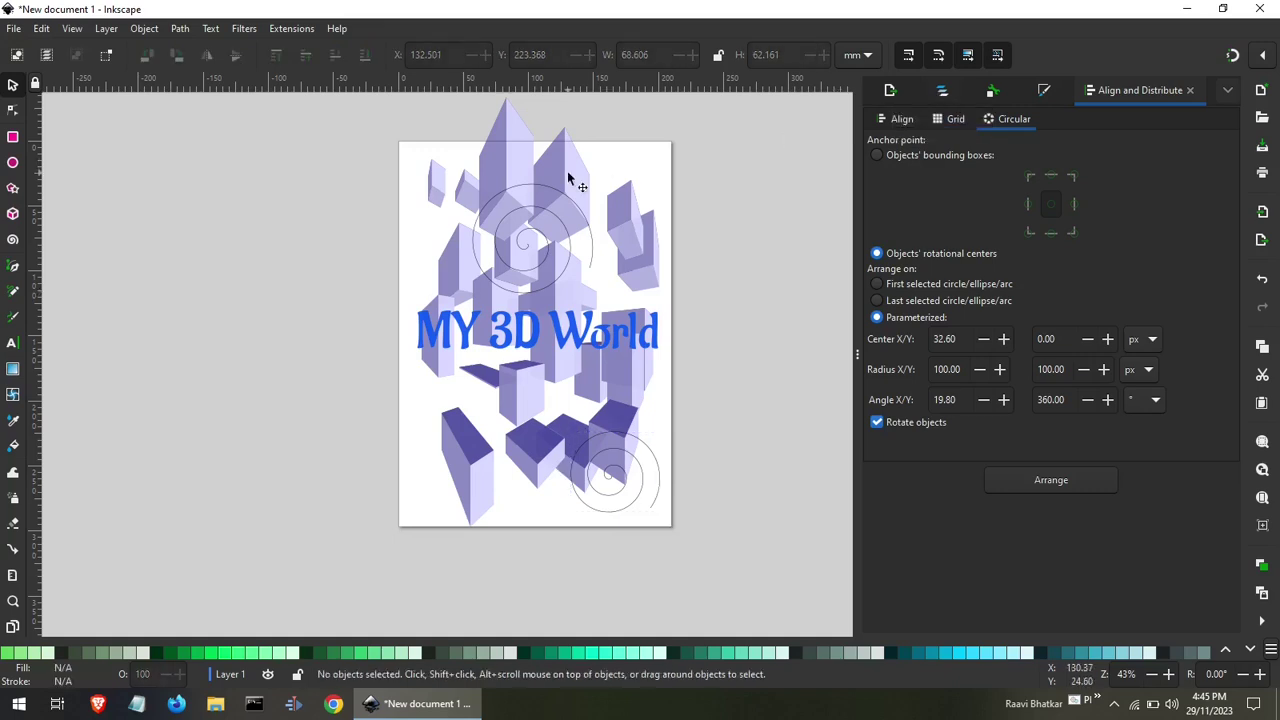
left_click(569, 178)
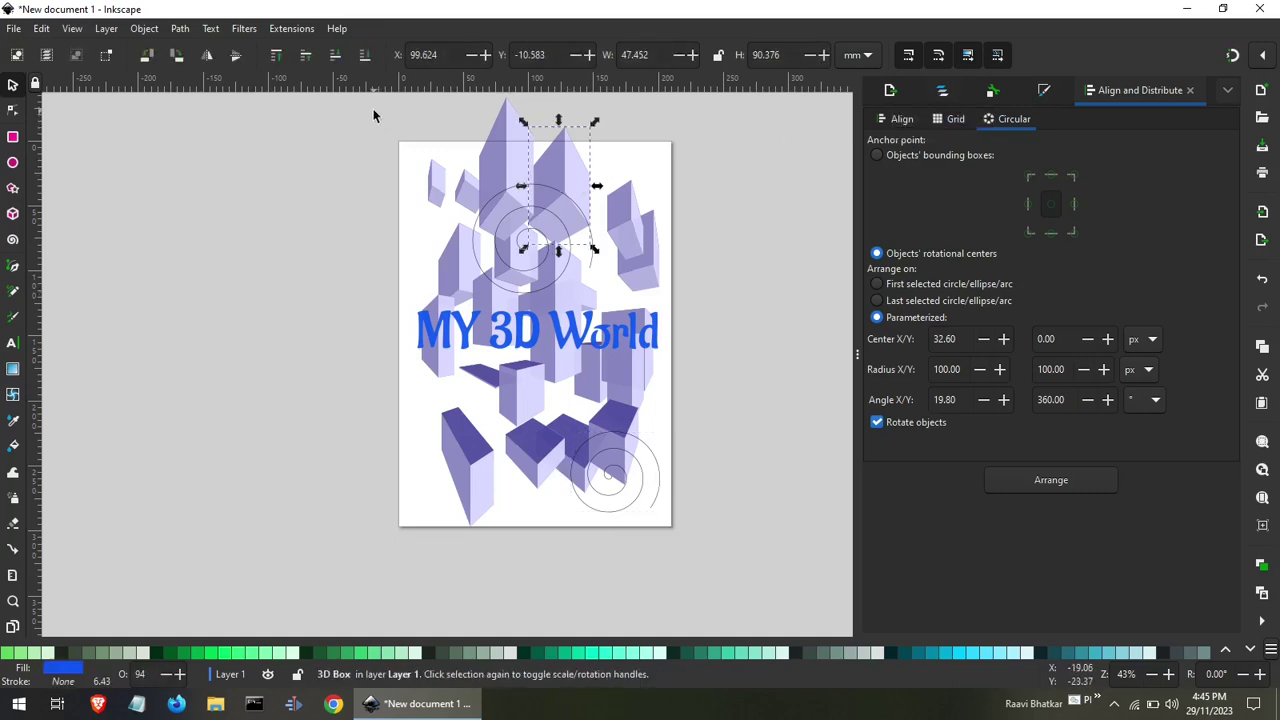
mouse_move(373, 104)
left_mouse_down()
mouse_move(761, 459)
mouse_move(695, 542)
left_mouse_up()
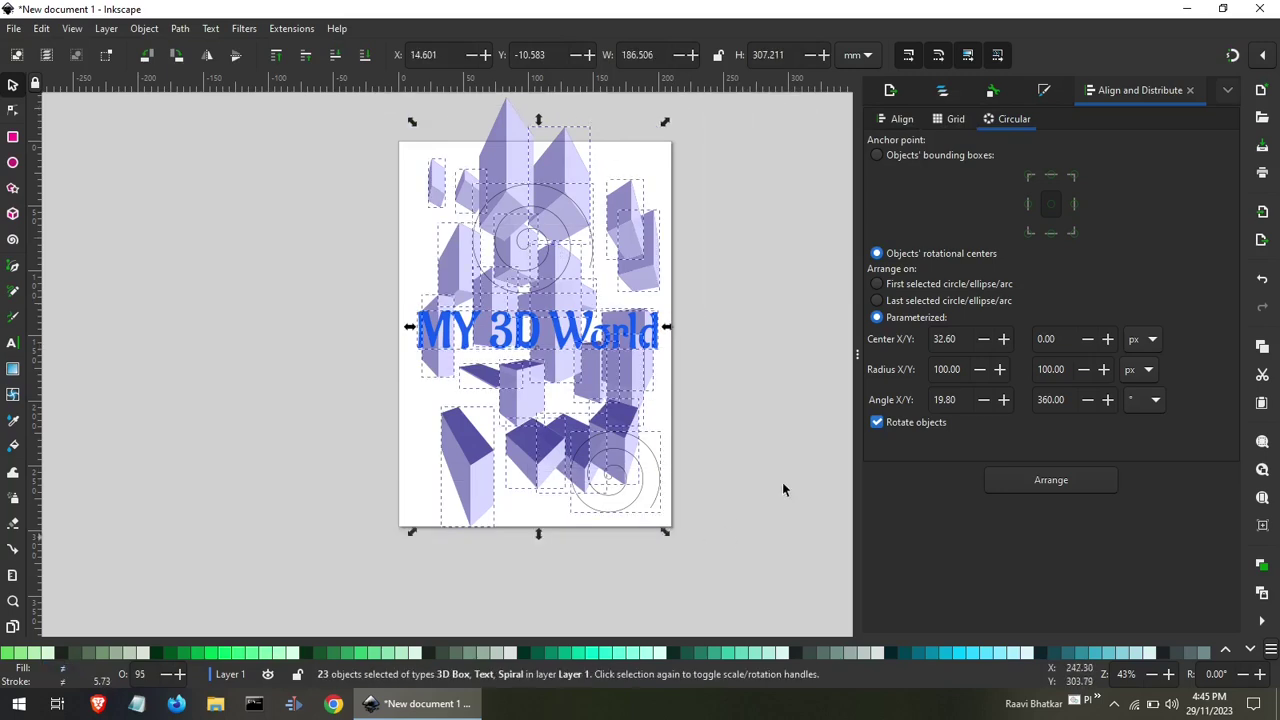
Bring up the export settings with the export area set to Page.
left_click(955, 87)
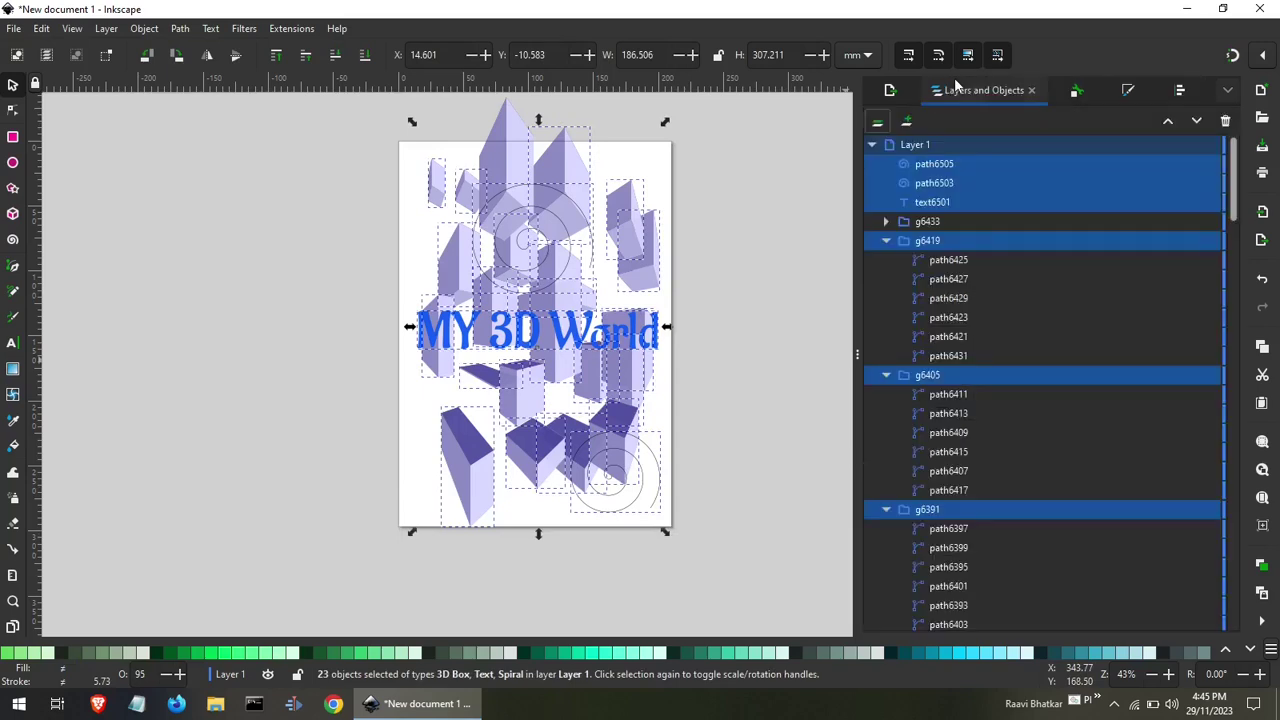
left_click(897, 93)
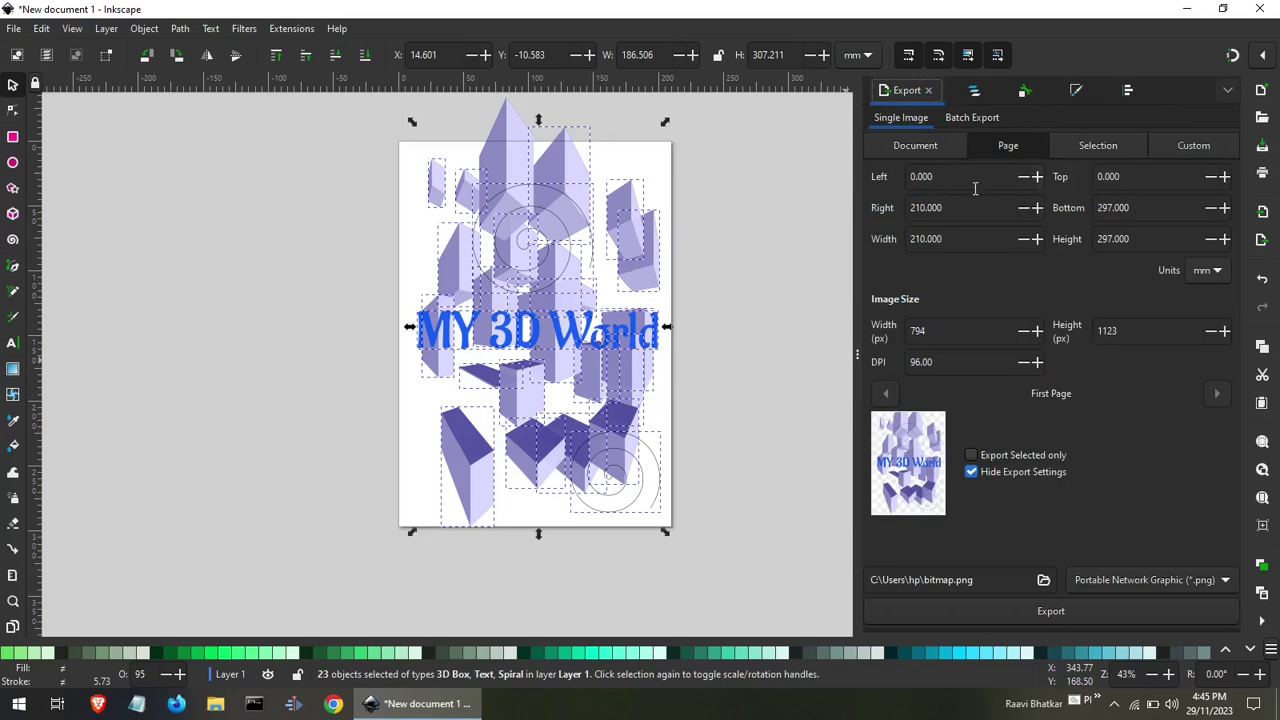
left_click(940, 147)
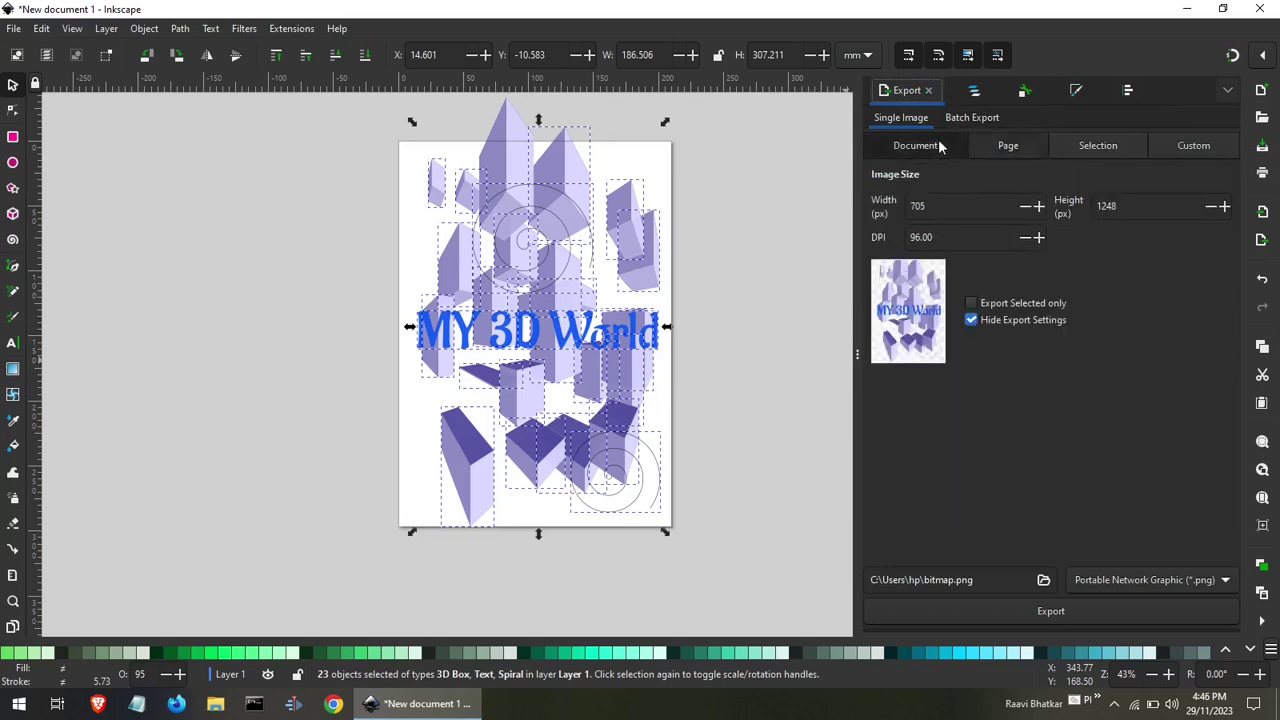
left_click(995, 147)
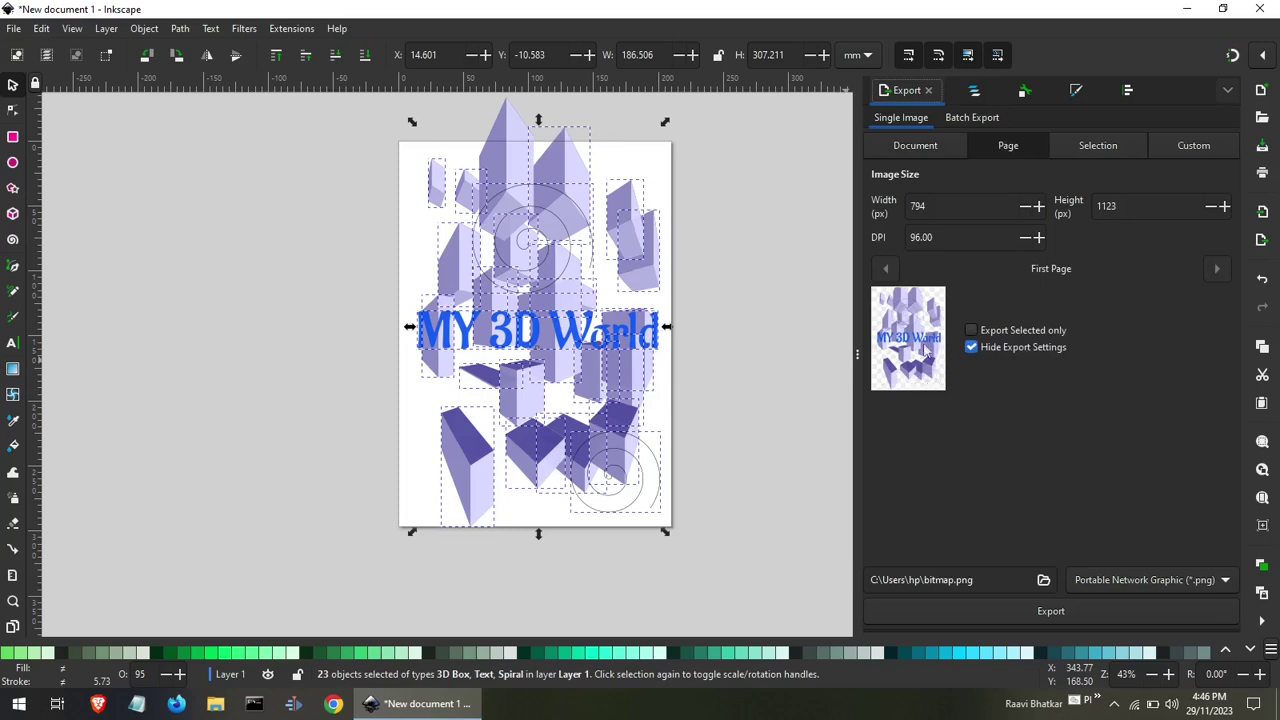
left_click(1097, 146)
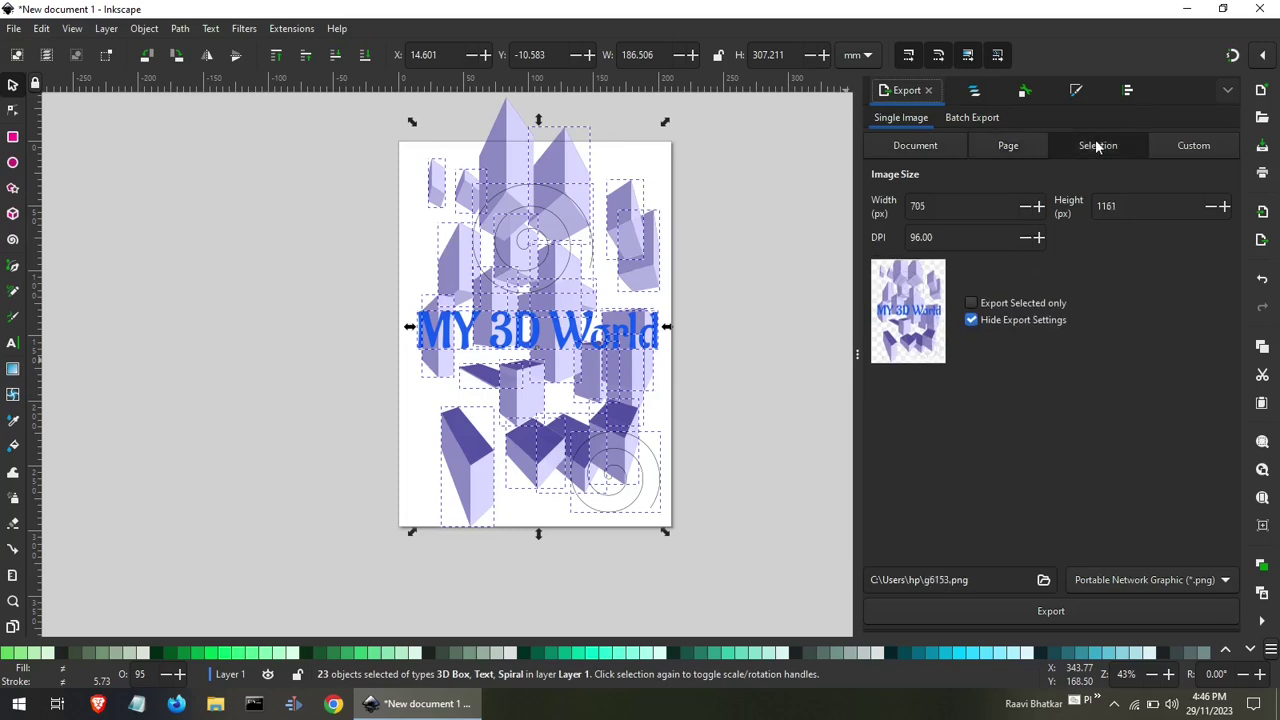
left_click(1014, 146)
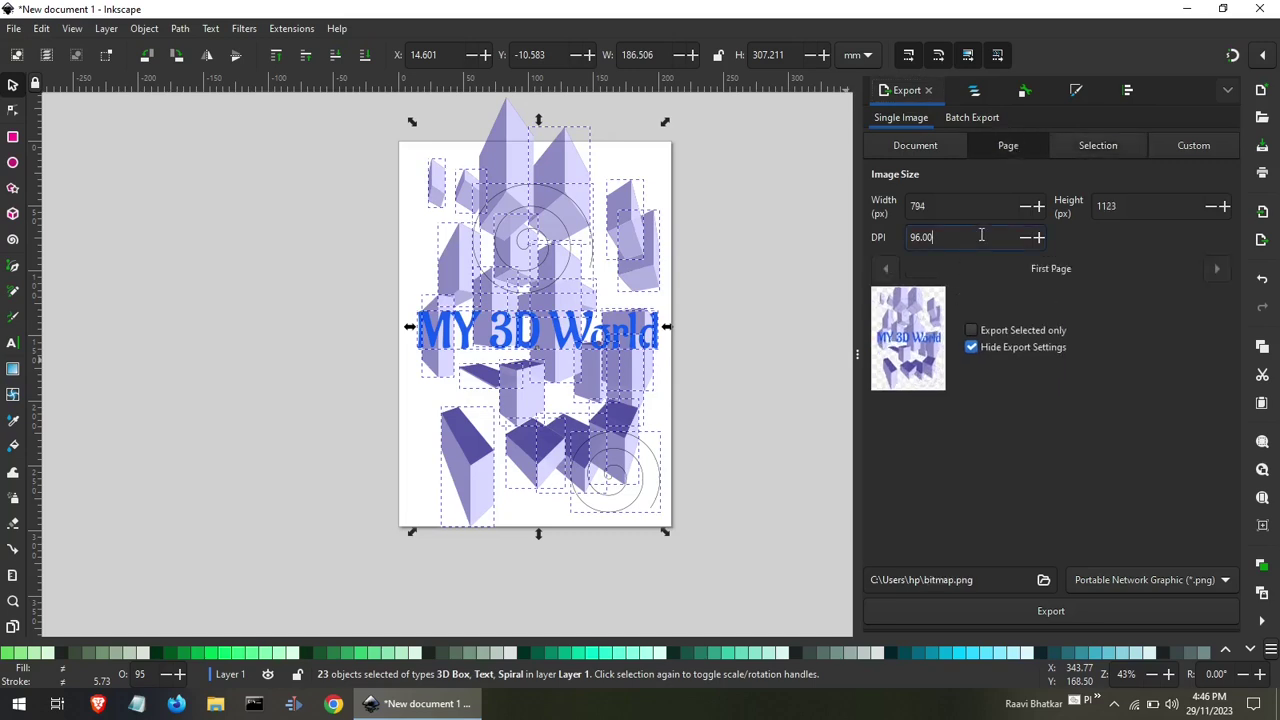
Set export resolution to 300 DPI (2480 × 3508 px) and bring up the filename chooser.
left_click_drag(981, 235, 893, 236)
type("3")
left_click(947, 204)
left_click(1043, 581)
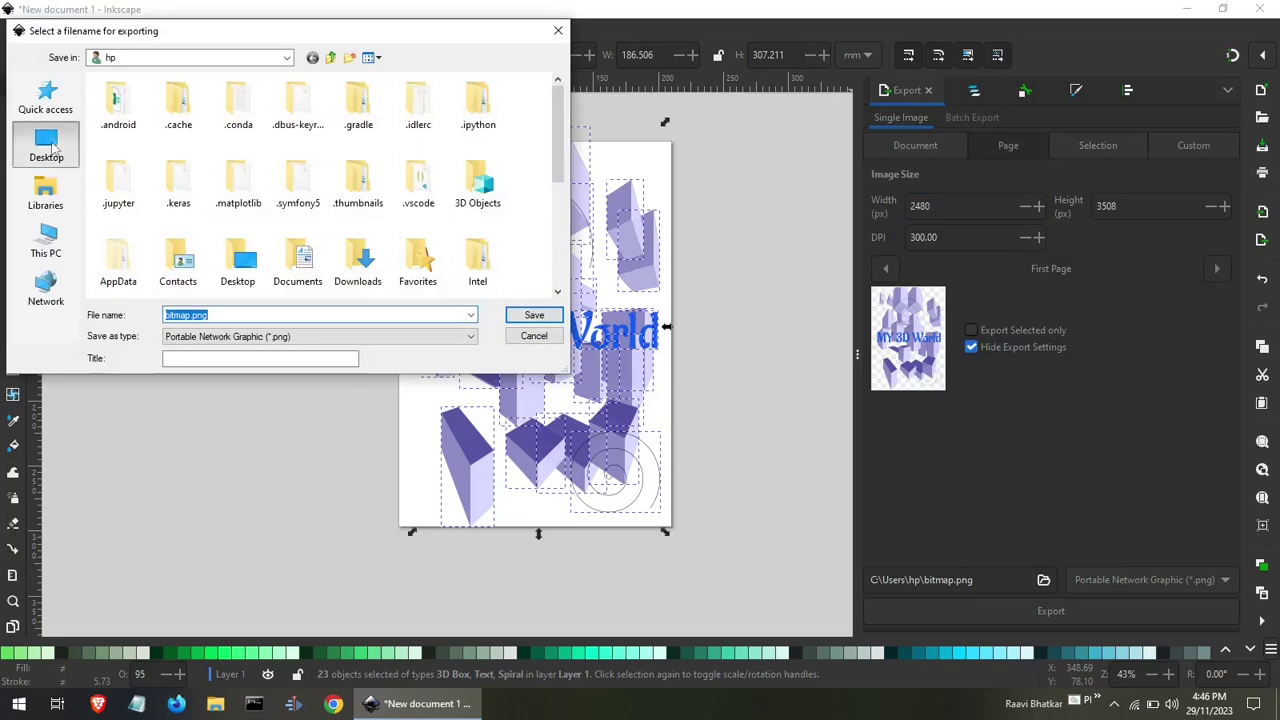
Save the PNG export as bitmap.png on the Desktop and clear the selection.
left_click(47, 146)
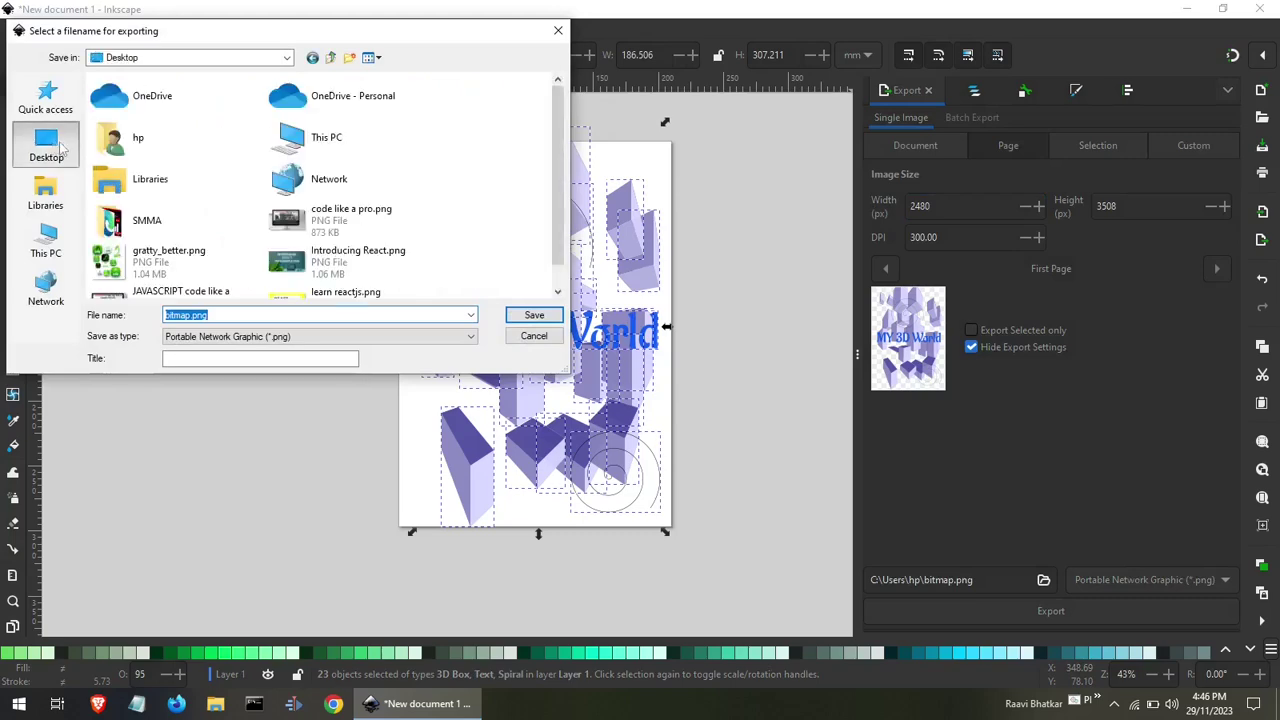
left_click(530, 318)
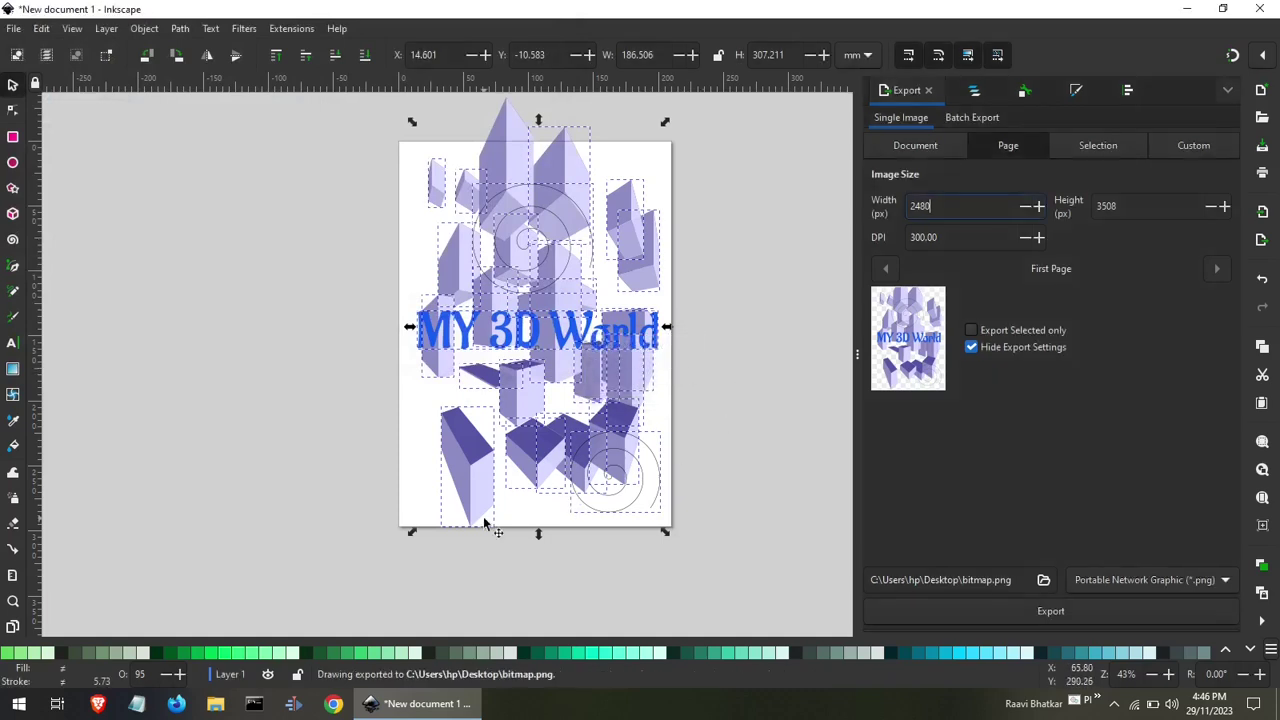
left_click(301, 432)
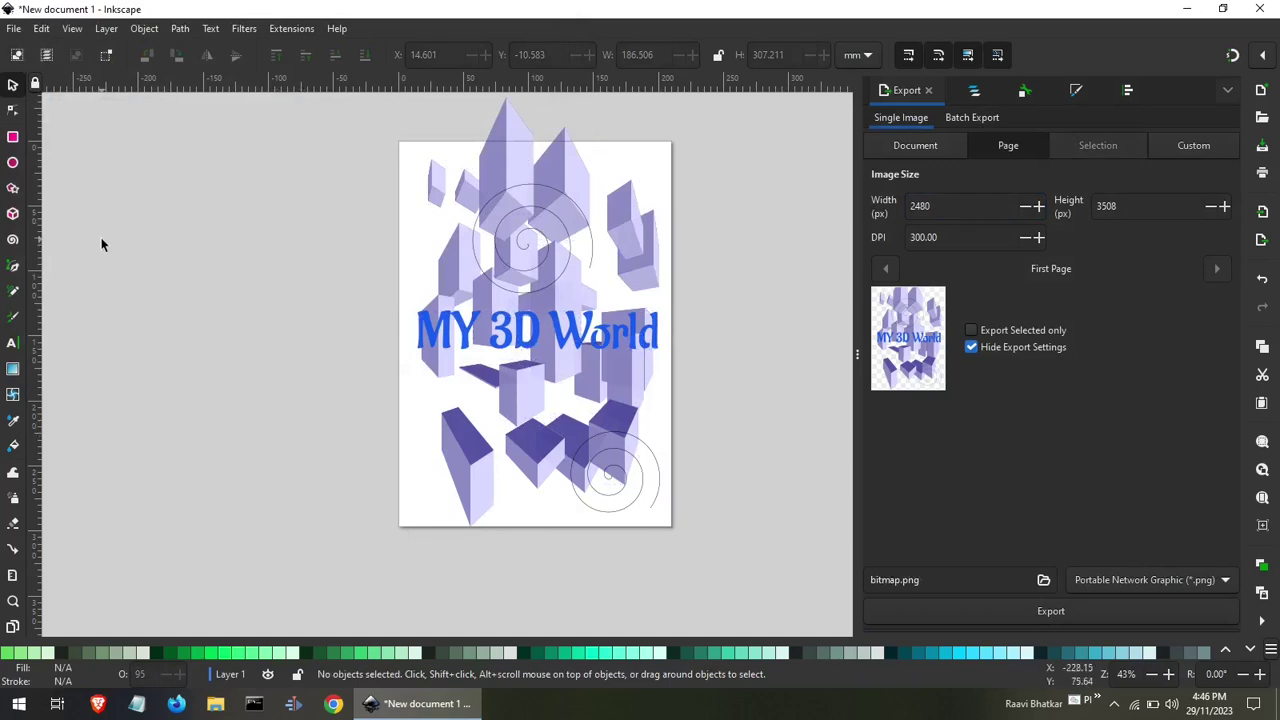
View the 1.22 MB bitmap.png from the Desktop in Photos, then close Photos and File Explorer.
left_click(219, 700)
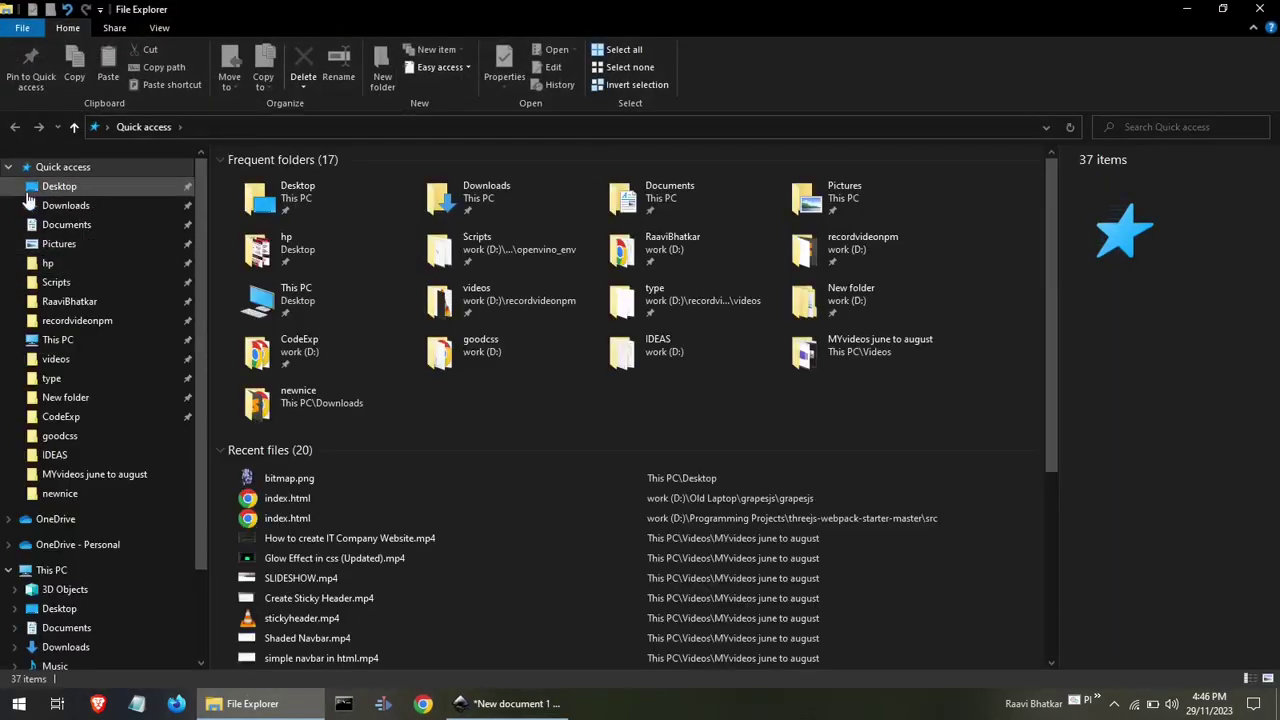
left_click(60, 187)
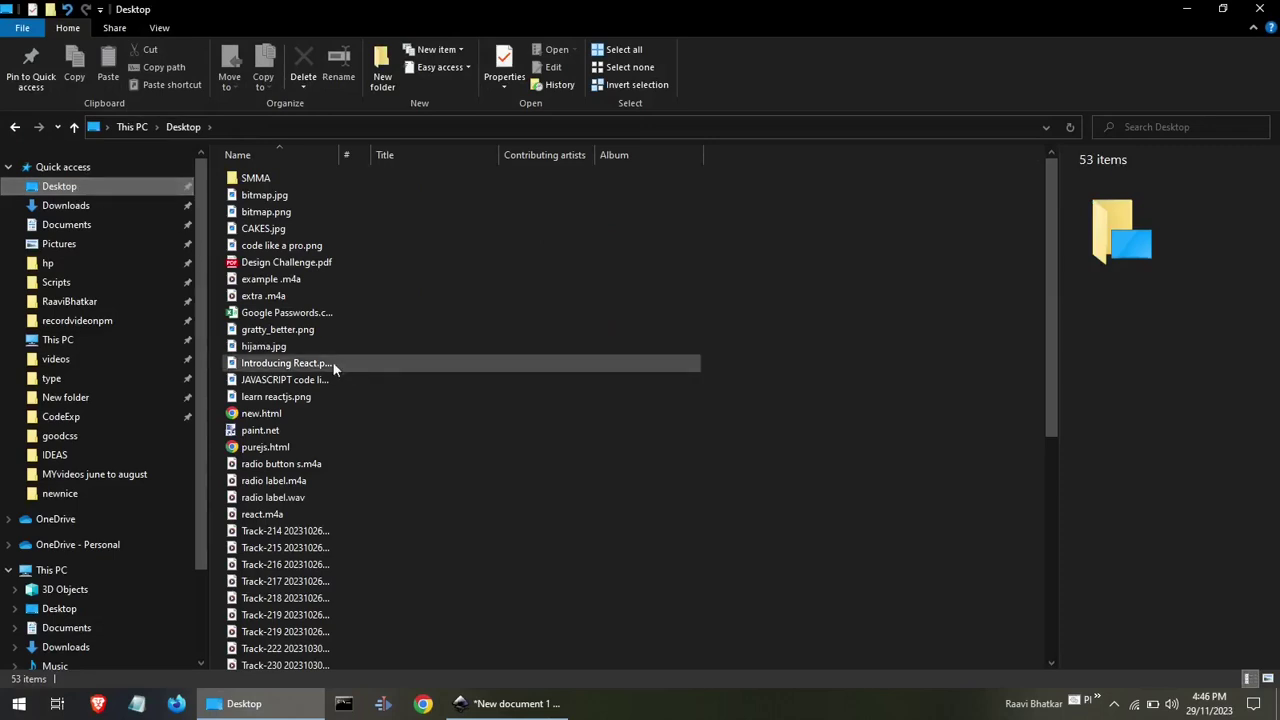
left_click(303, 205)
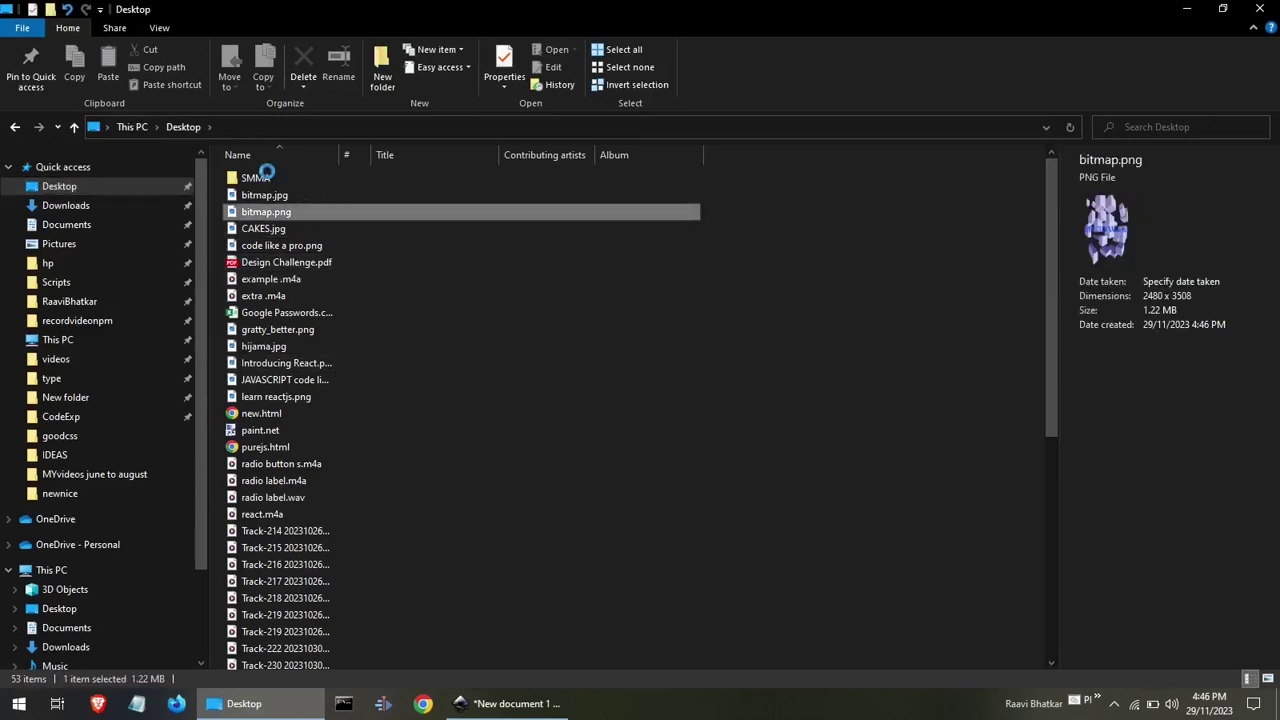
left_click(291, 200)
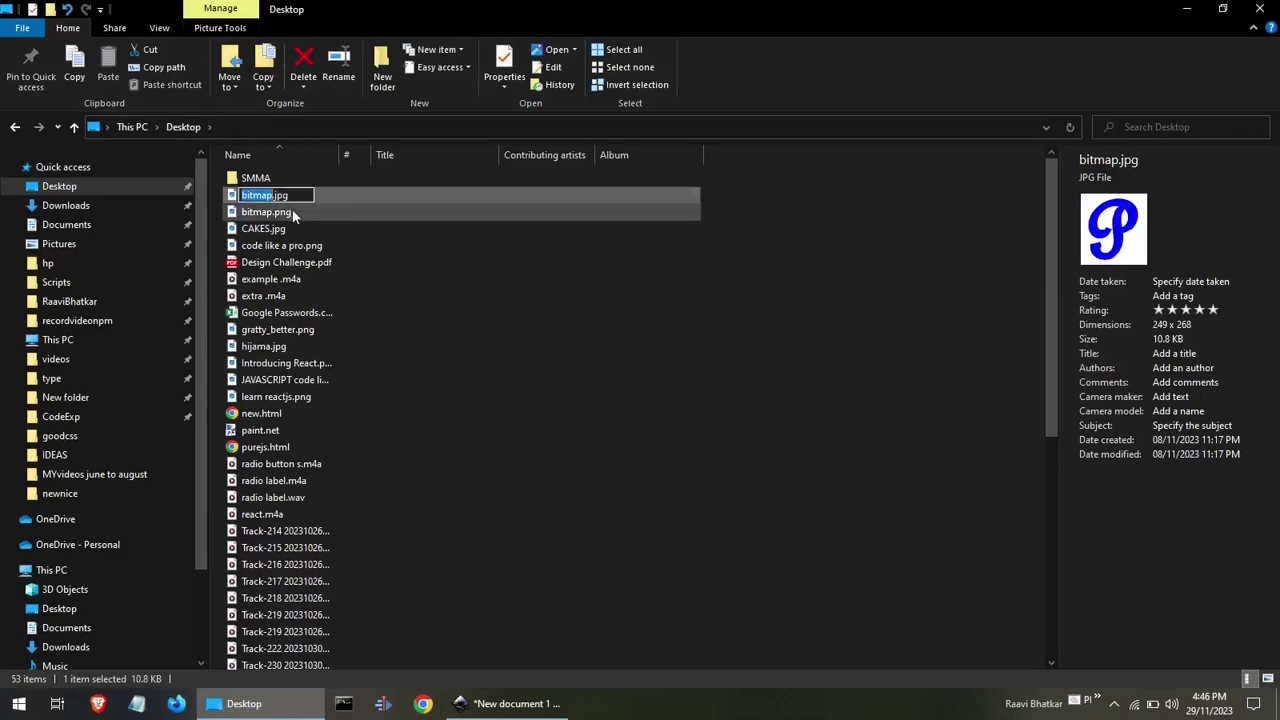
left_click(293, 213)
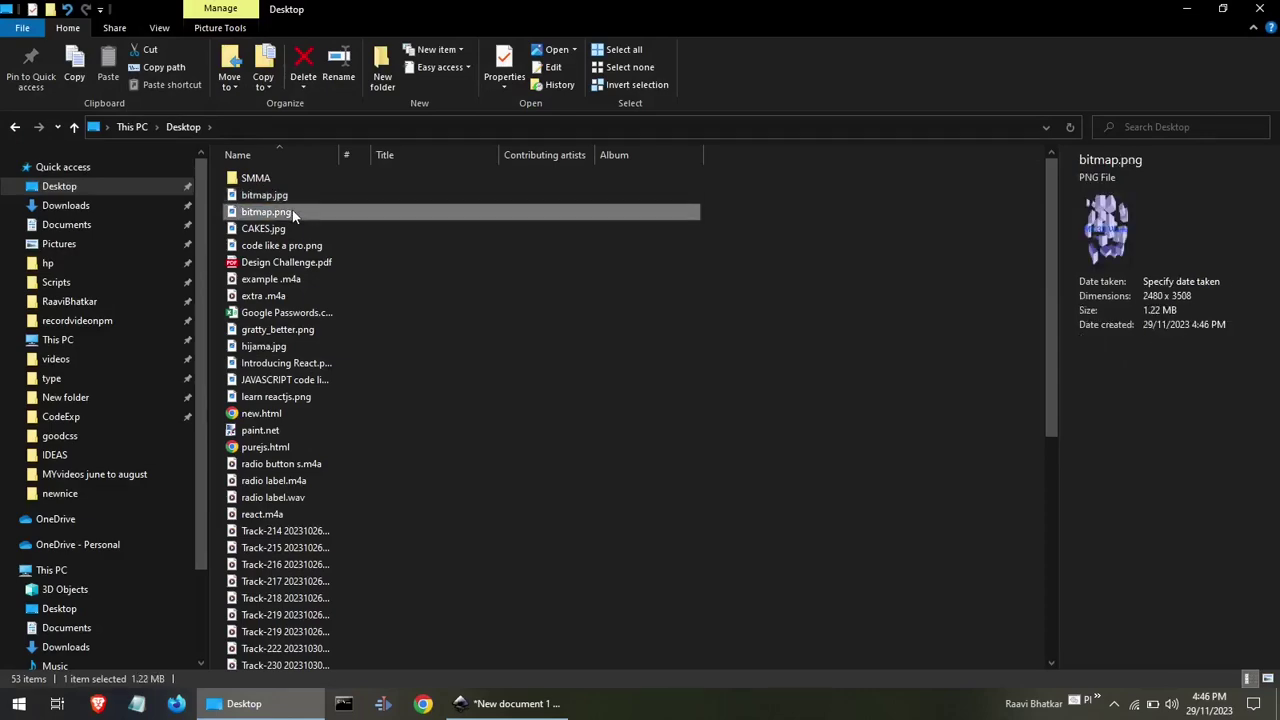
double_click(293, 213)
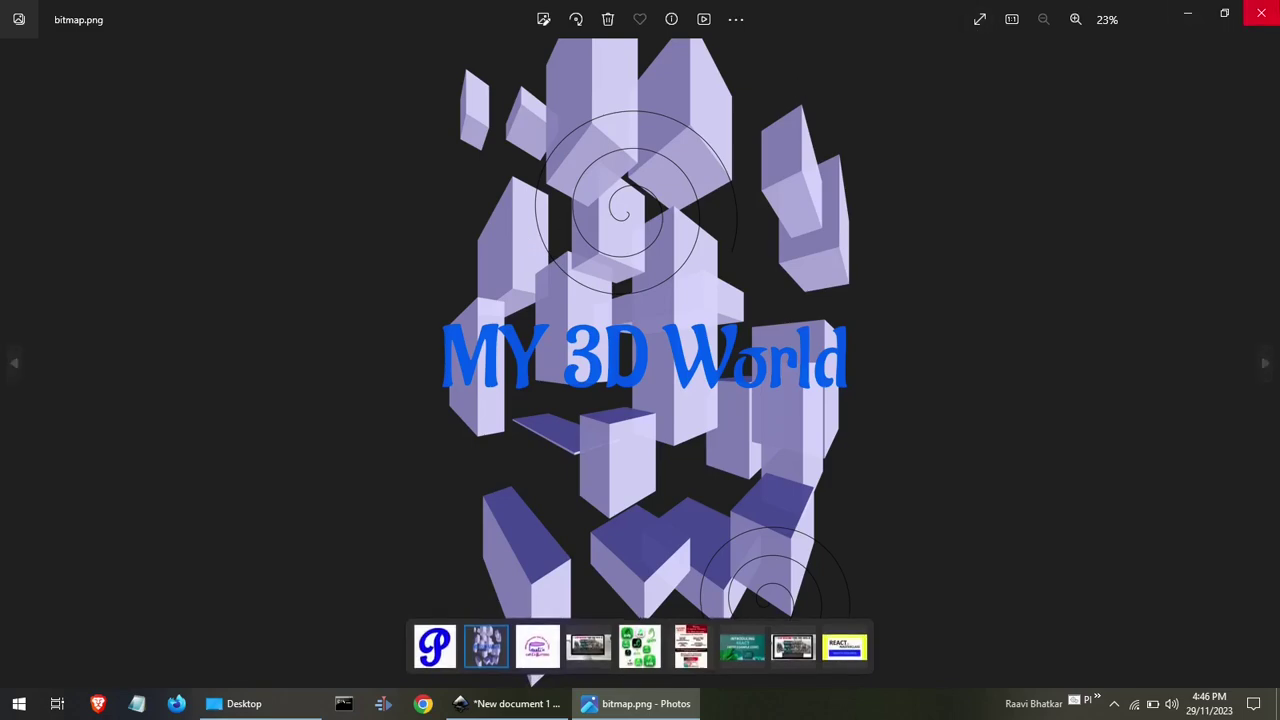
left_click(1261, 13)
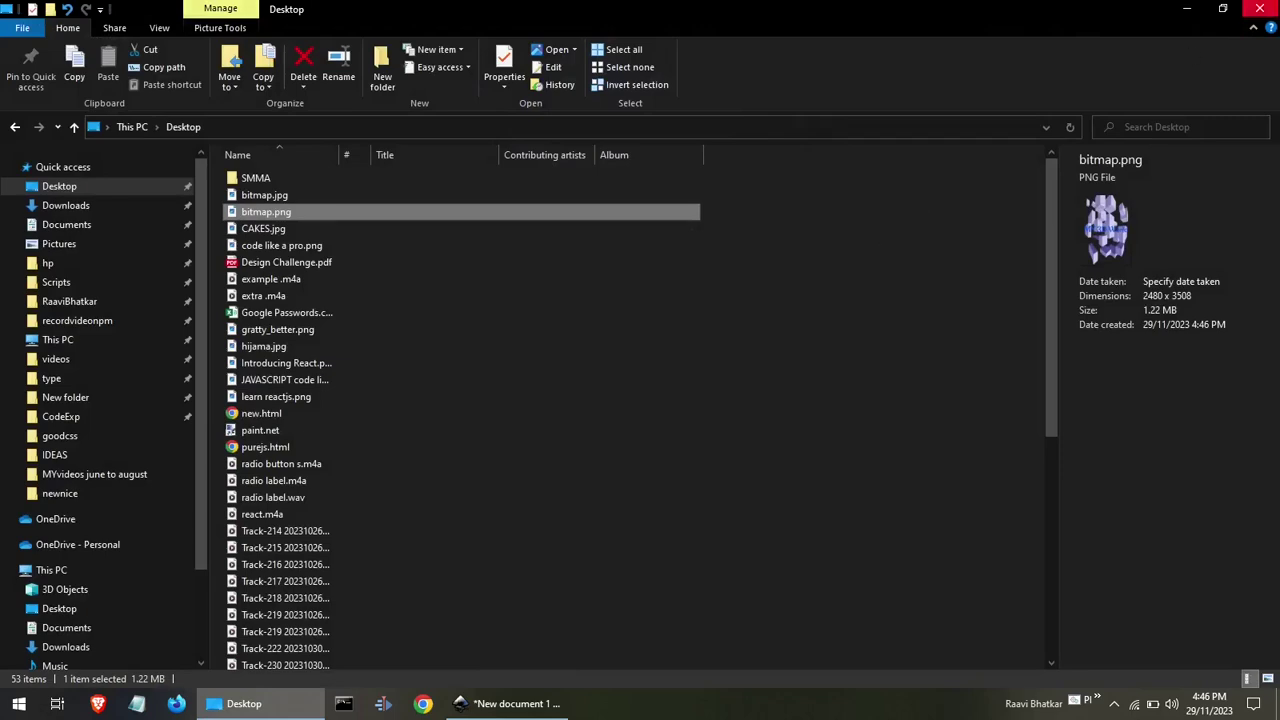
left_click(1259, 8)
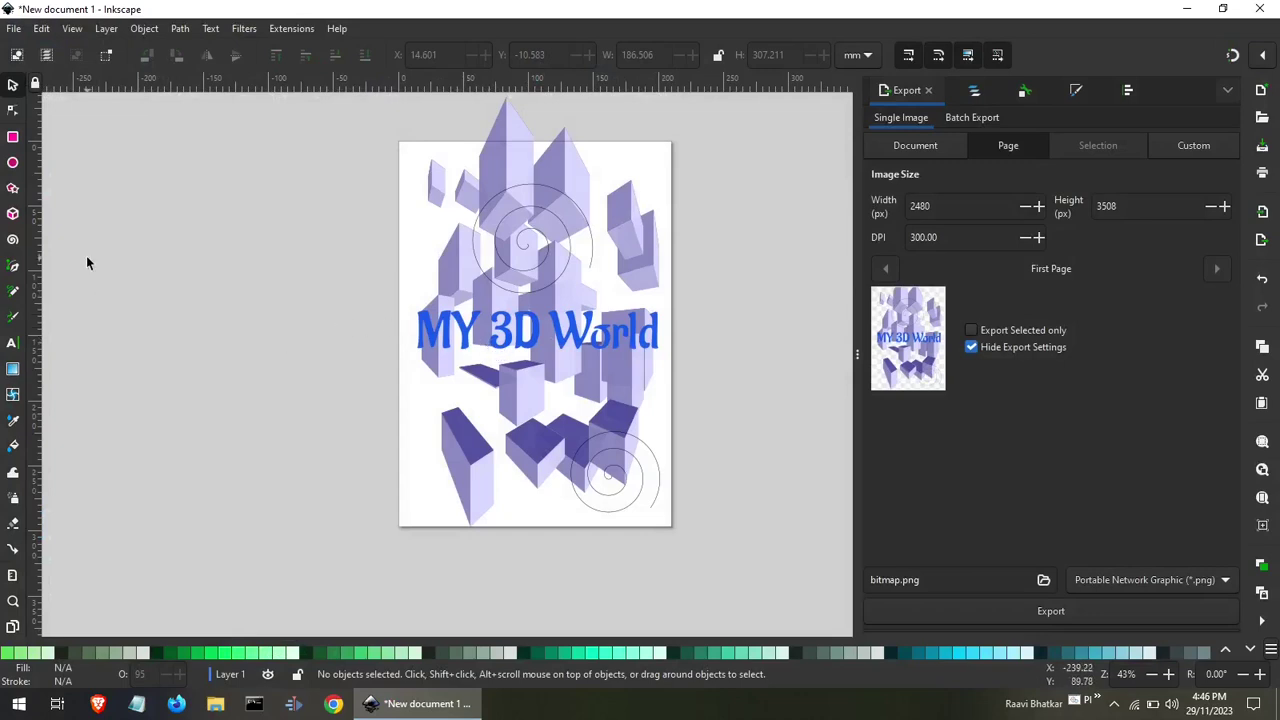
Draw a blue angular shape above the MY 3D World title near the spiral.
left_click(480, 260)
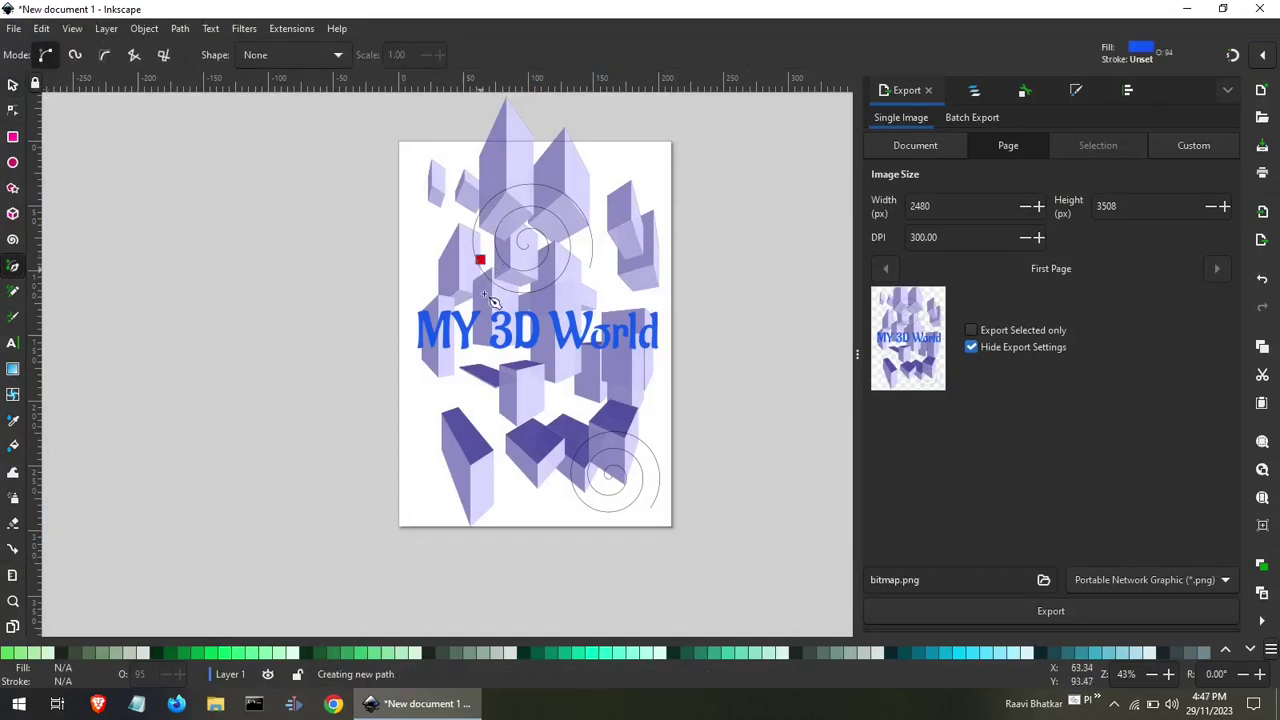
left_click(455, 295)
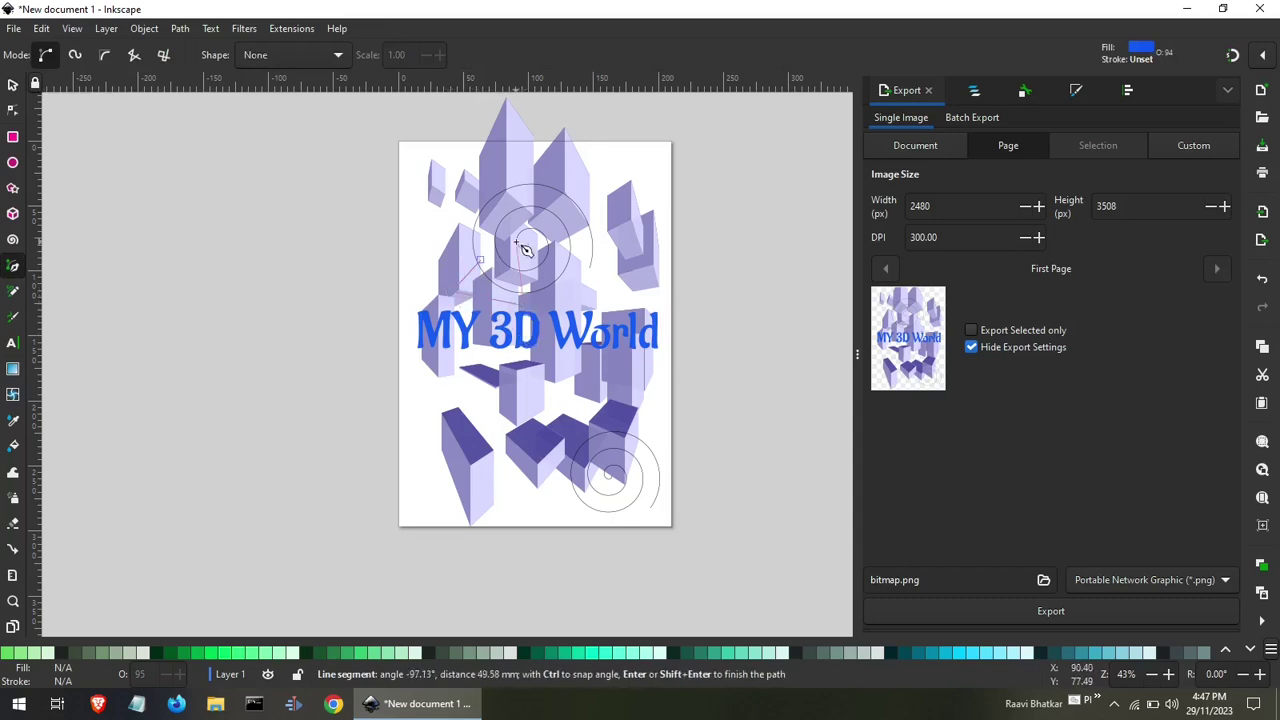
mouse_move(523, 243)
left_mouse_down()
mouse_move(573, 256)
mouse_move(558, 238)
mouse_move(515, 236)
left_mouse_up()
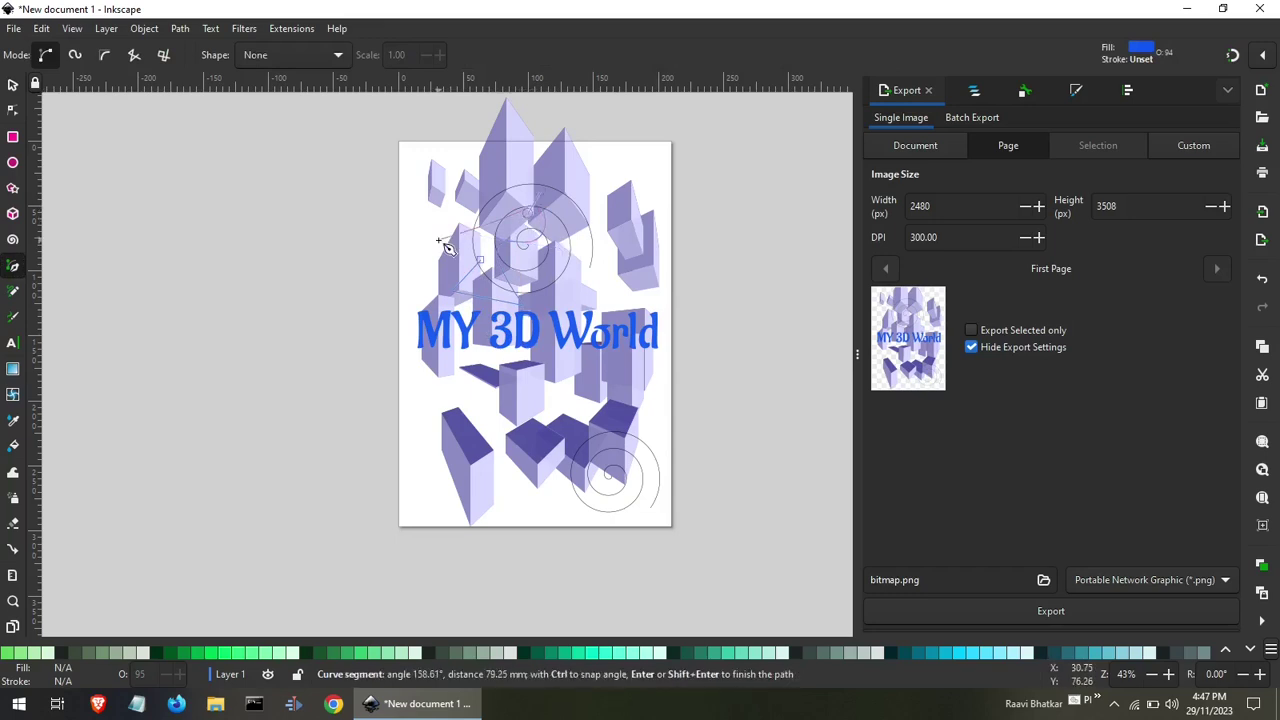
left_click(438, 241)
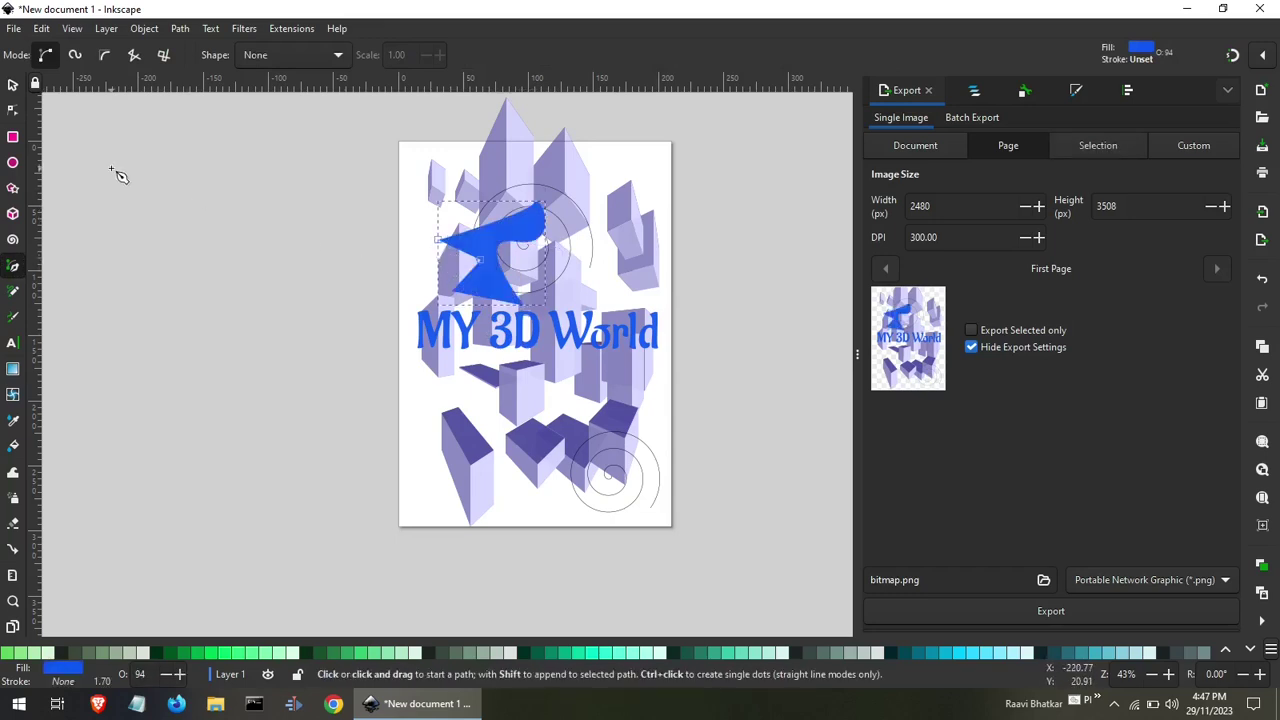
Draw a large blue angular shape jutting past the page's right edge.
left_click(518, 394)
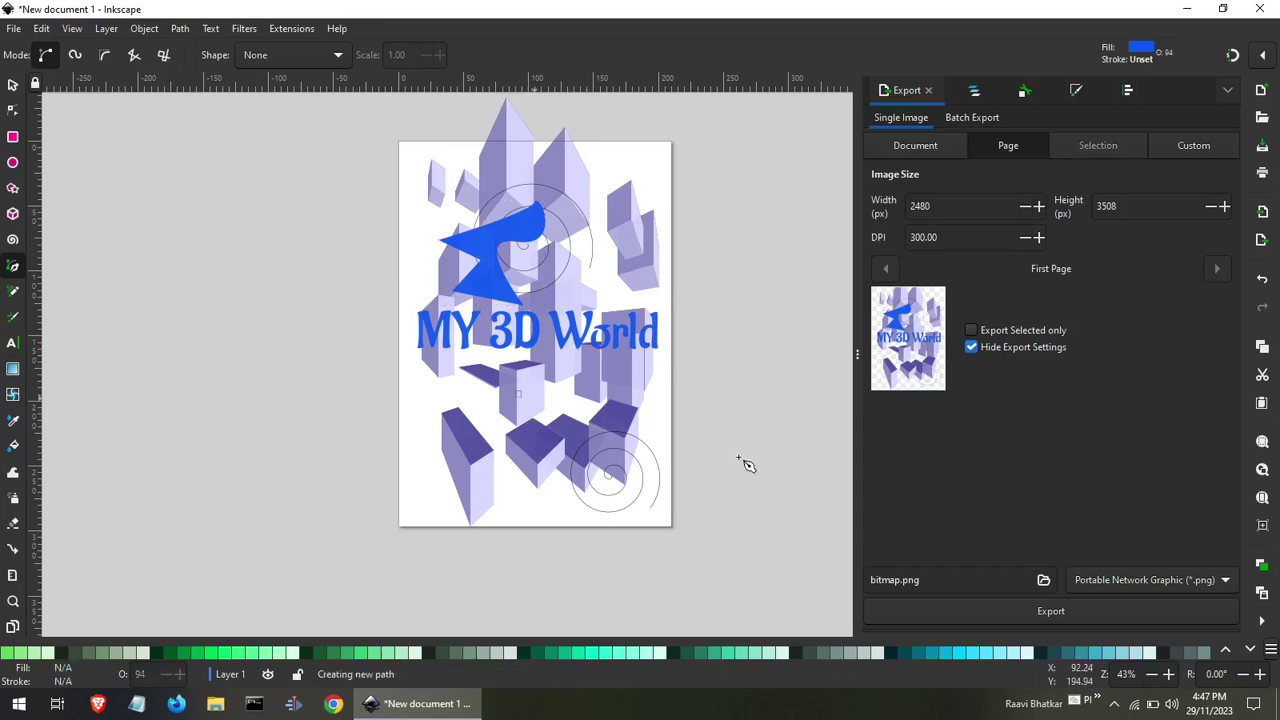
left_click_drag(745, 463, 726, 459)
left_click(772, 344)
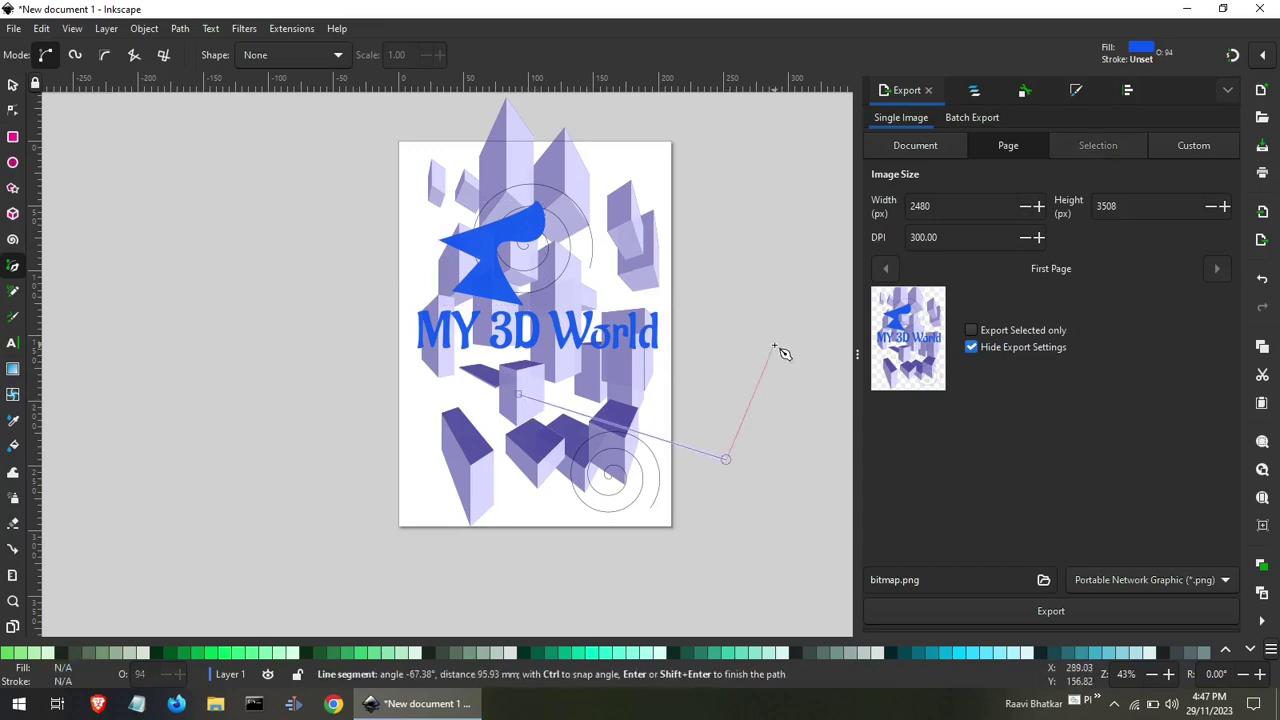
left_click(681, 308)
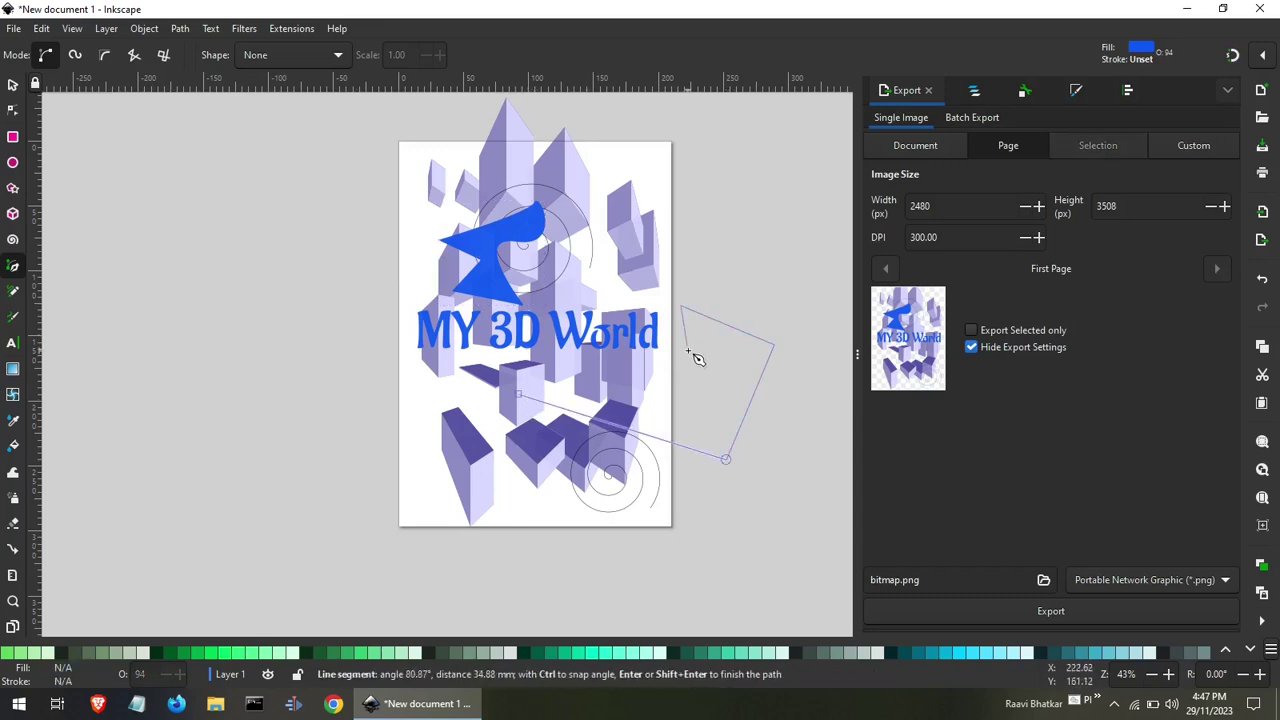
double_click(688, 350)
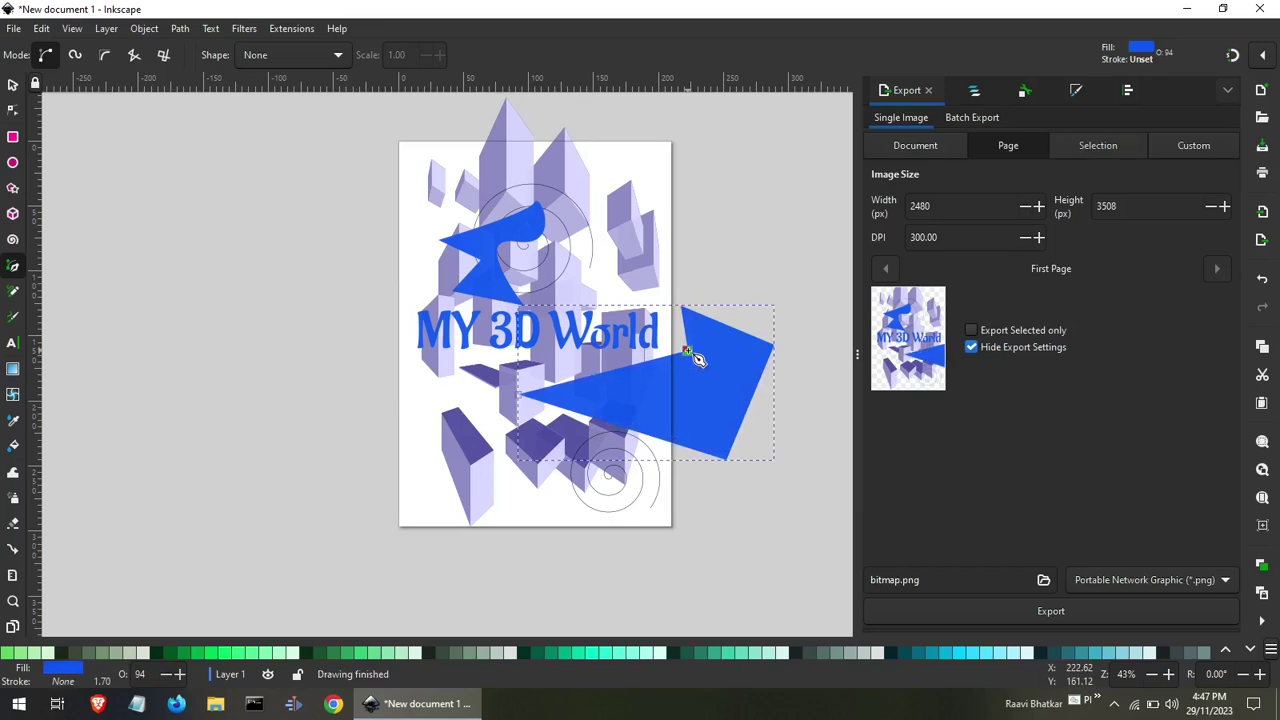
left_click(241, 247)
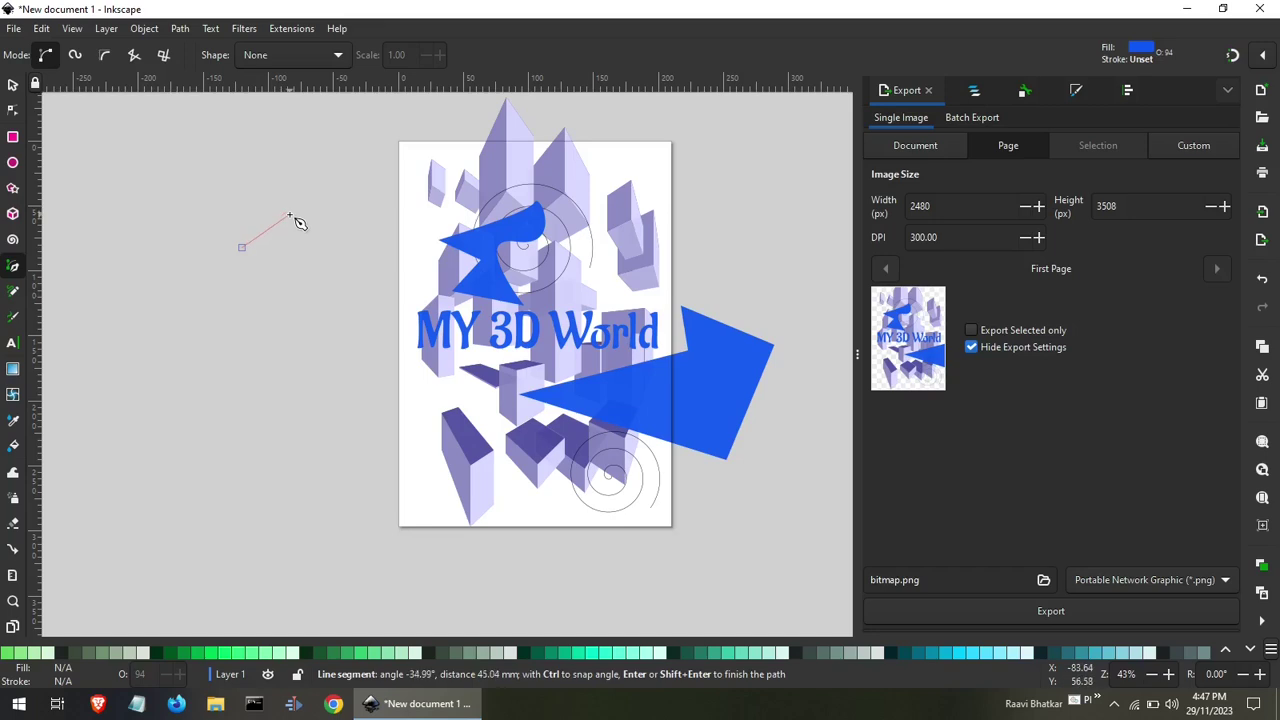
Draw a solid blue S-like zigzag shape to the left of the page.
left_click(289, 215)
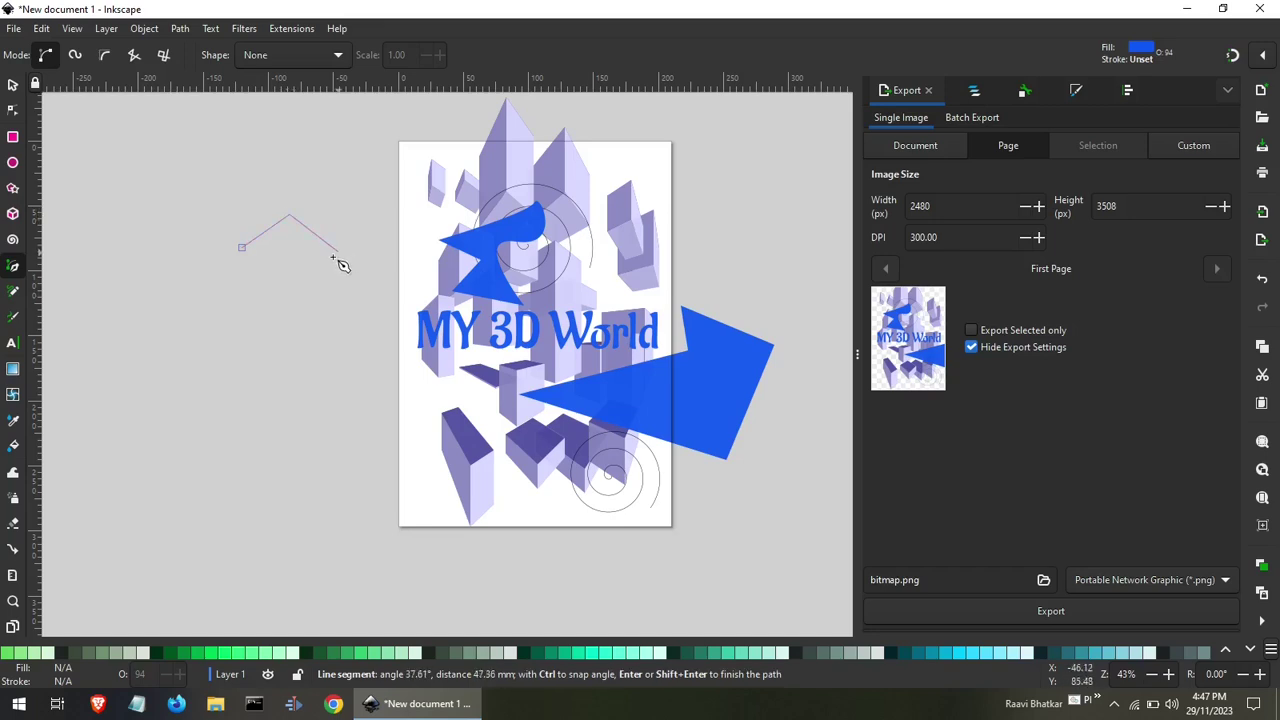
left_click(335, 257)
left_click(317, 266)
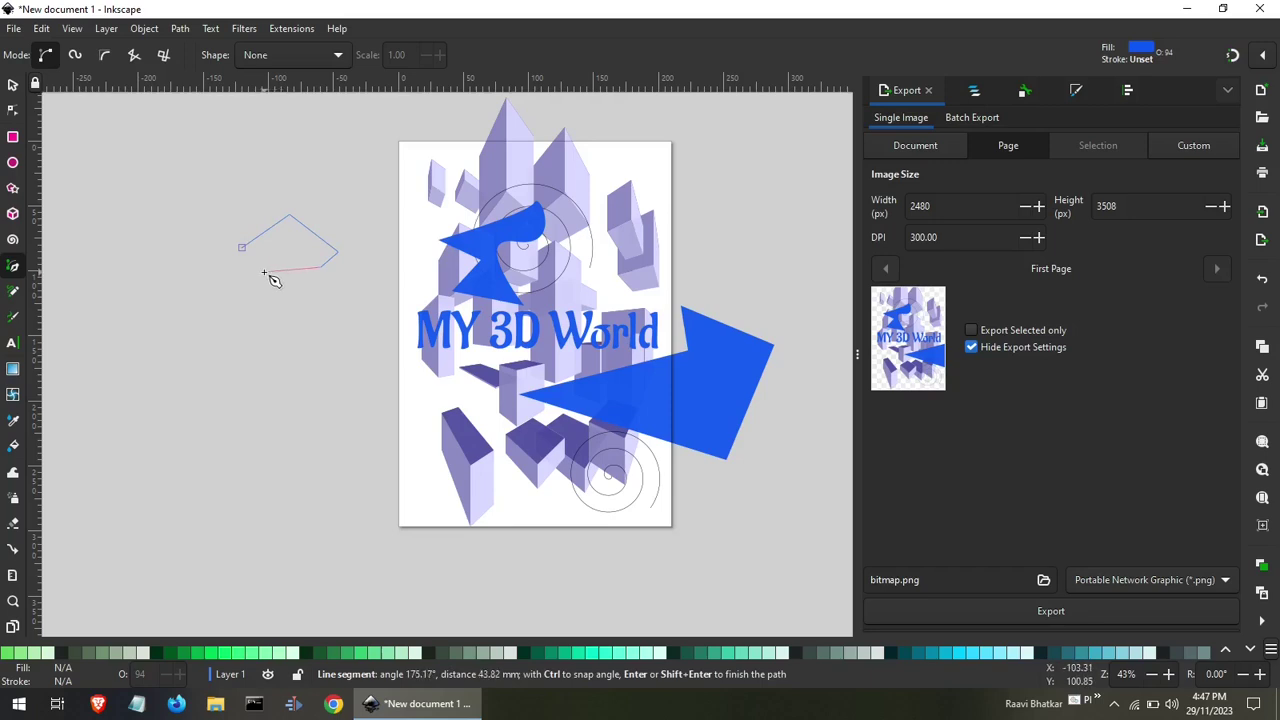
left_click(264, 271)
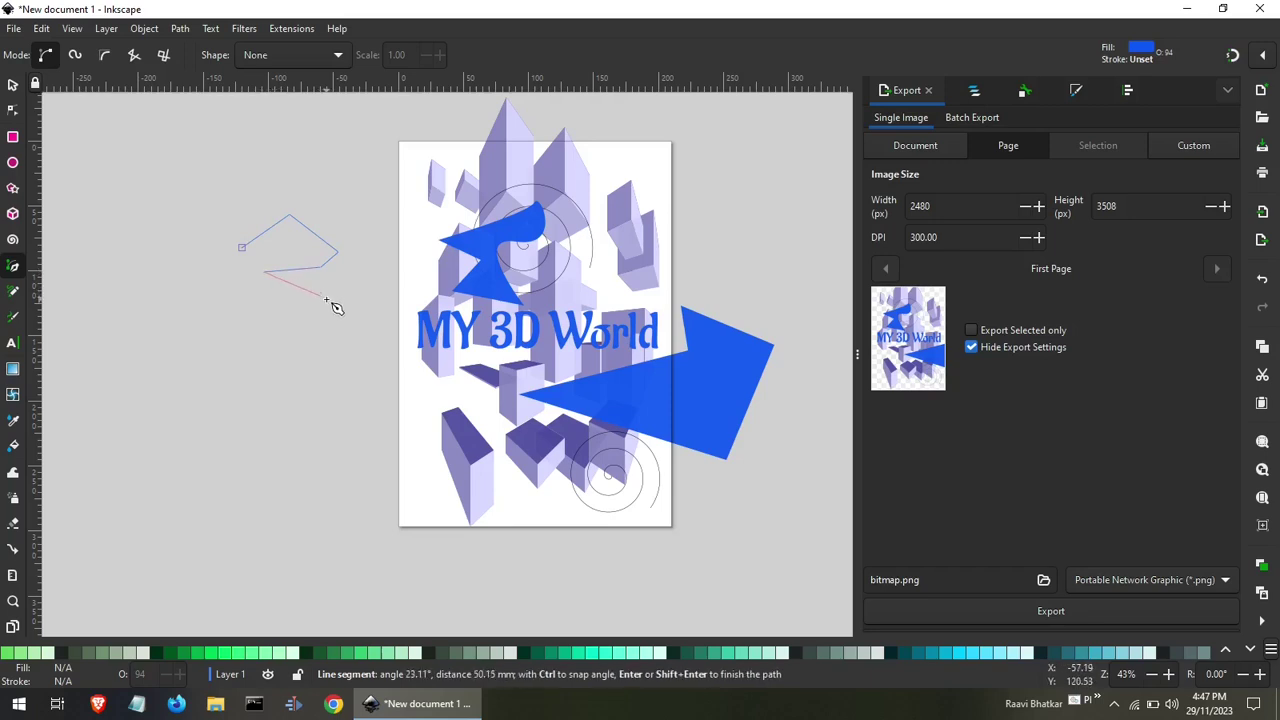
left_click(326, 299)
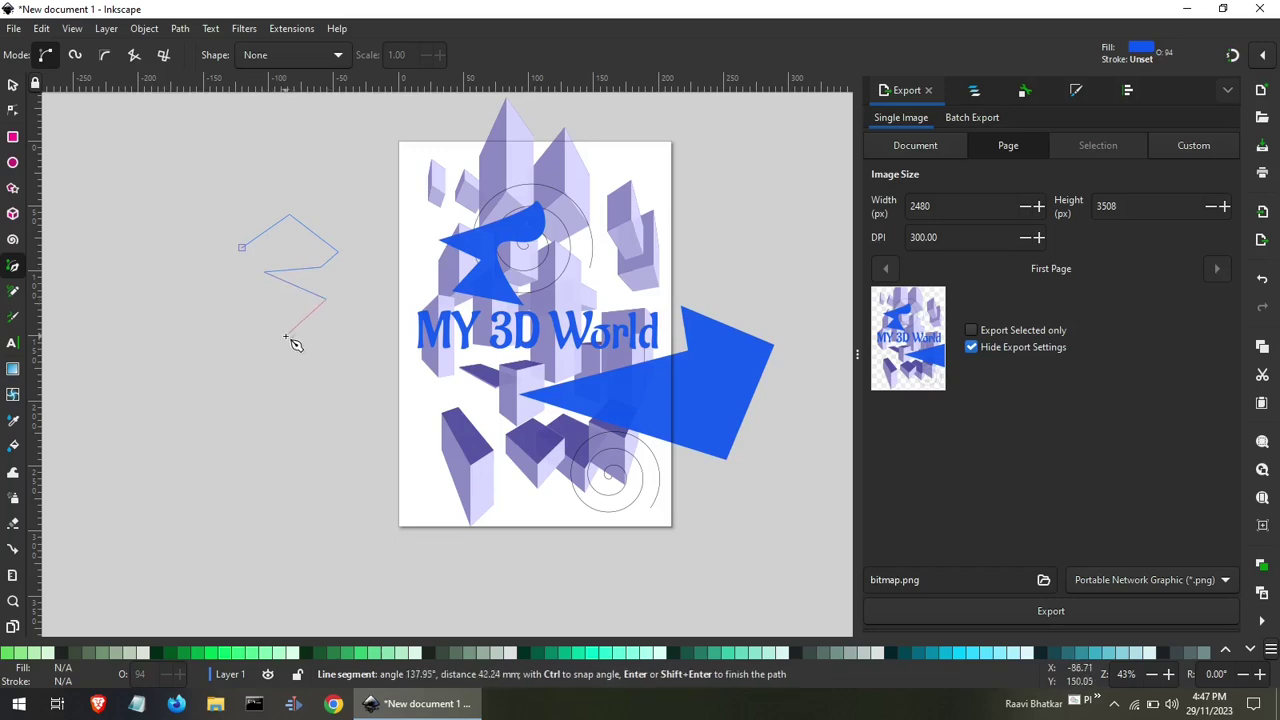
left_click(284, 334)
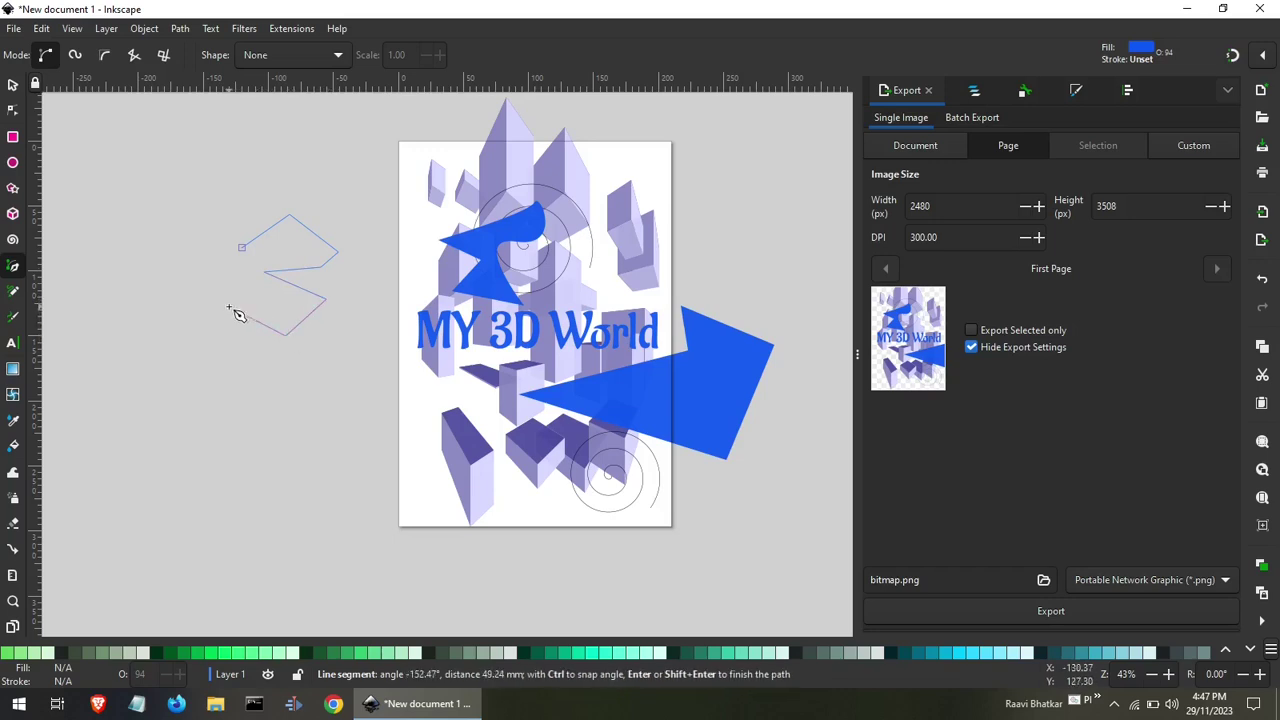
left_click(231, 307)
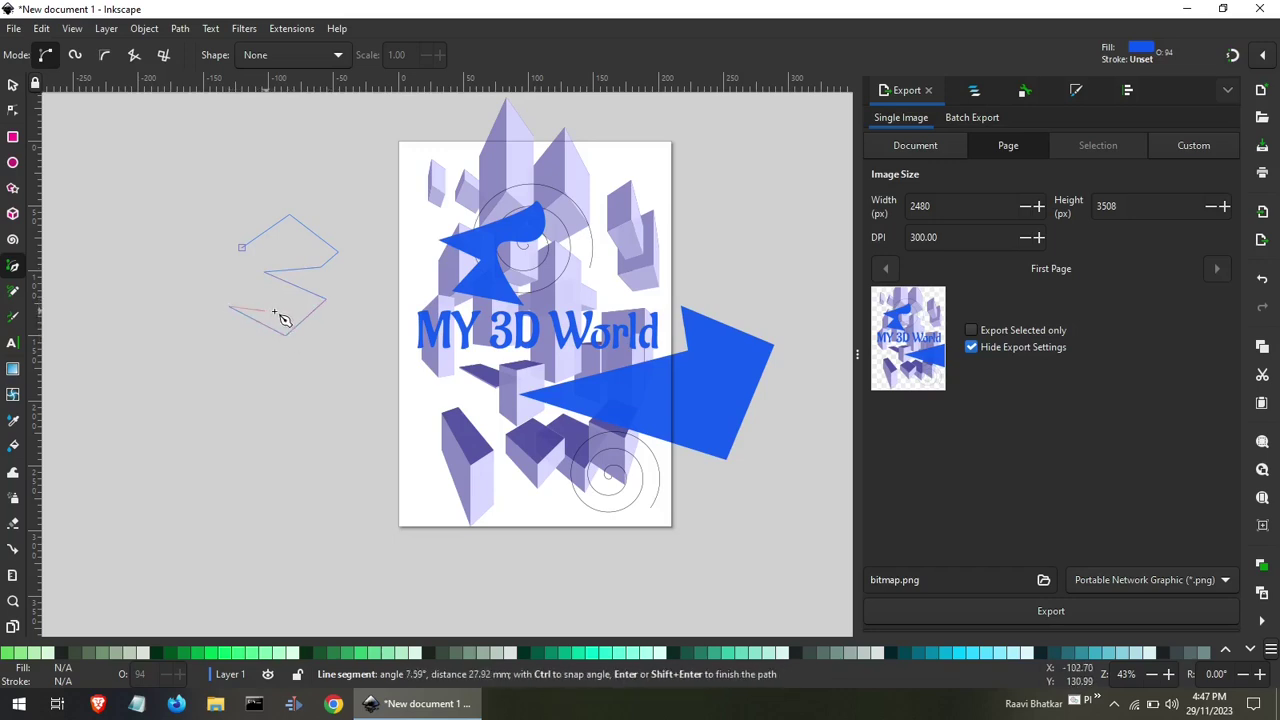
double_click(222, 267)
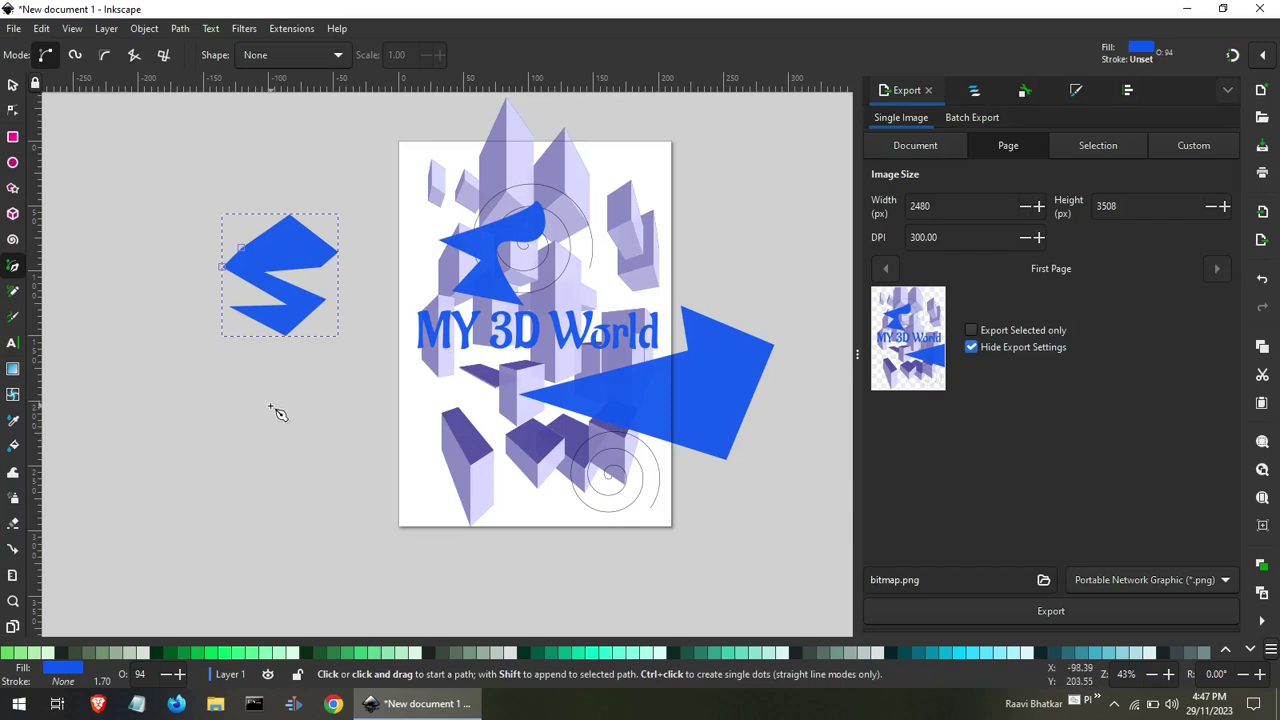
Draw a rounded four-node blue blob below the zigzag.
left_click_drag(270, 407, 316, 394)
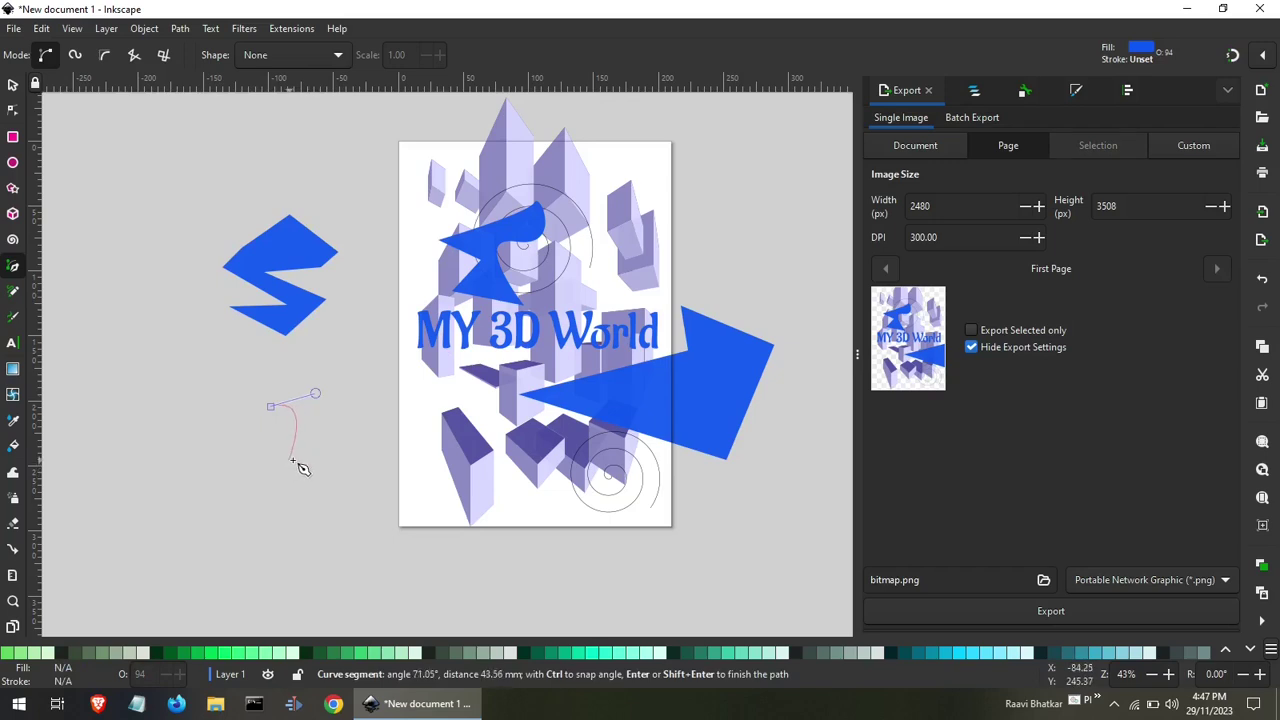
mouse_move(295, 460)
left_mouse_down()
mouse_move(275, 448)
mouse_move(218, 455)
mouse_move(260, 422)
left_mouse_up()
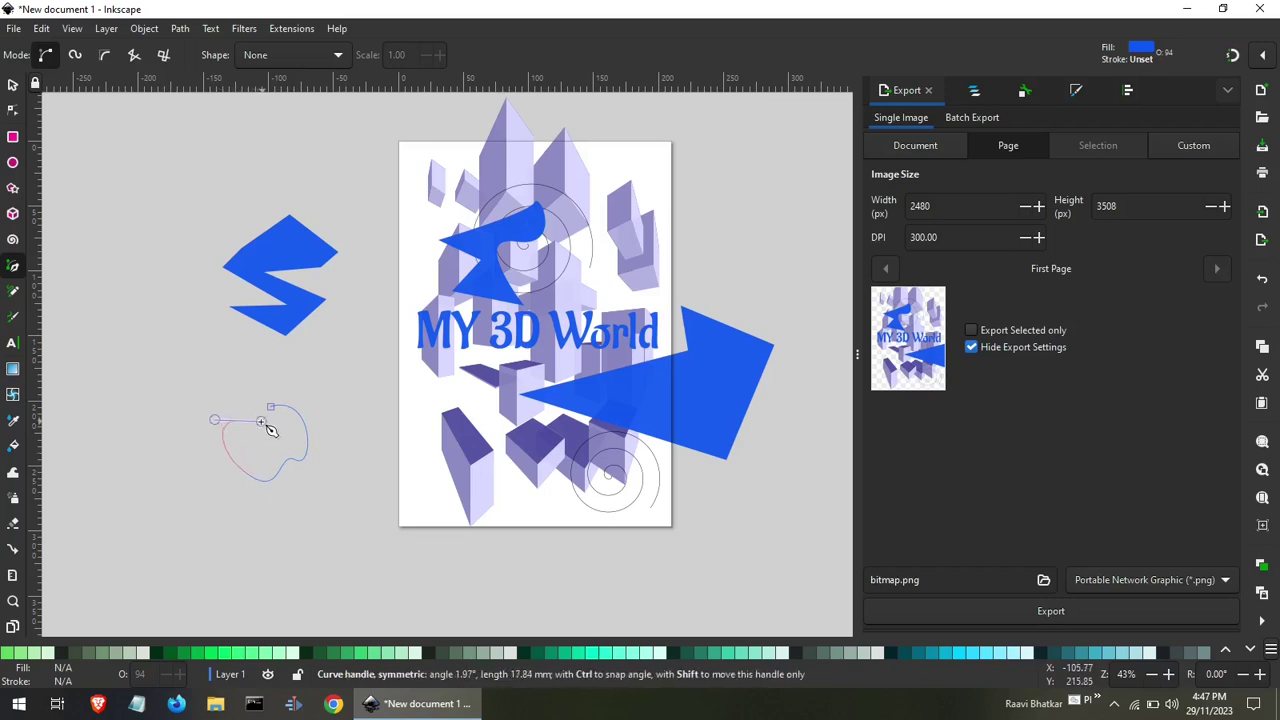
left_click_drag(262, 424, 260, 424)
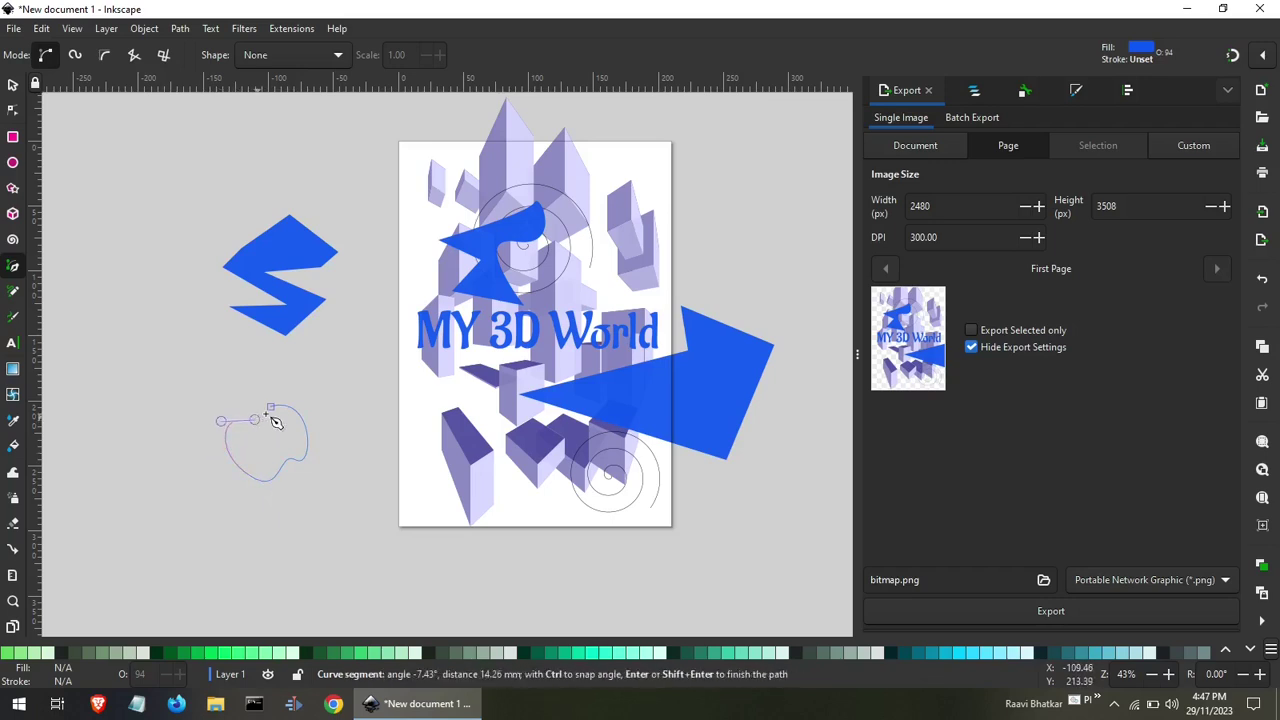
left_click(276, 412)
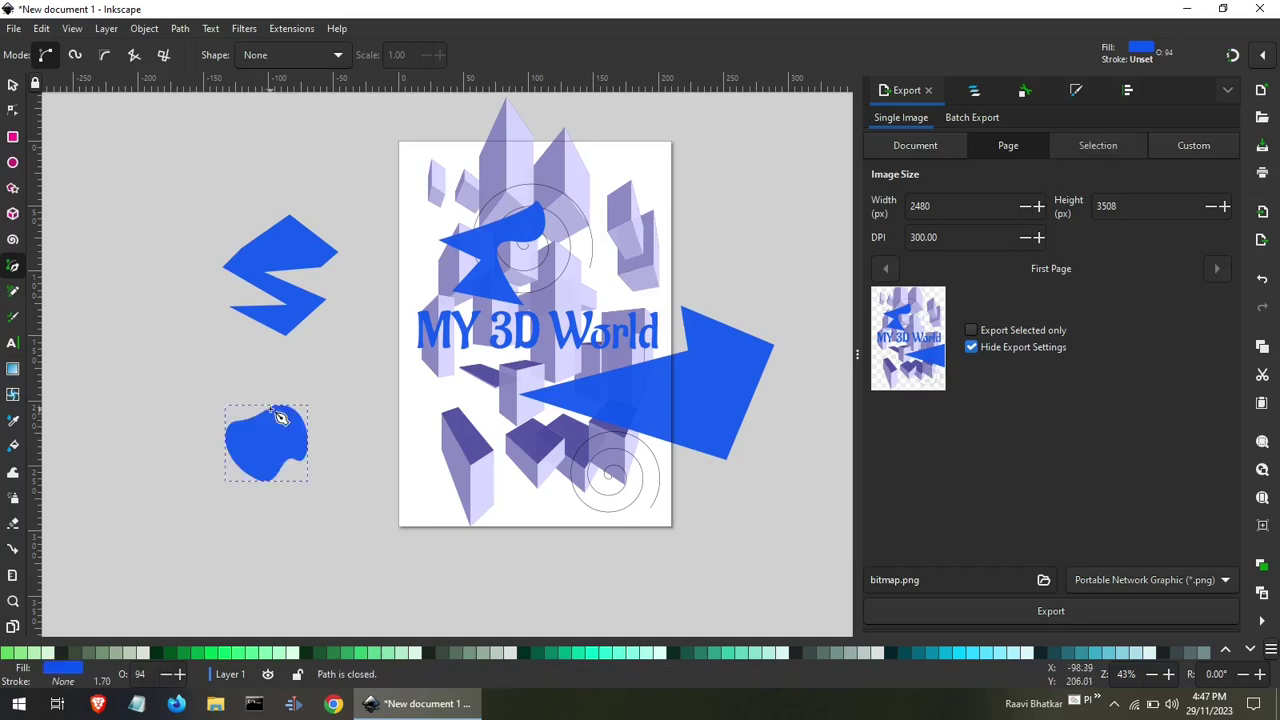
Shift the blob up and to the right and rotate it slightly.
left_click(13, 86)
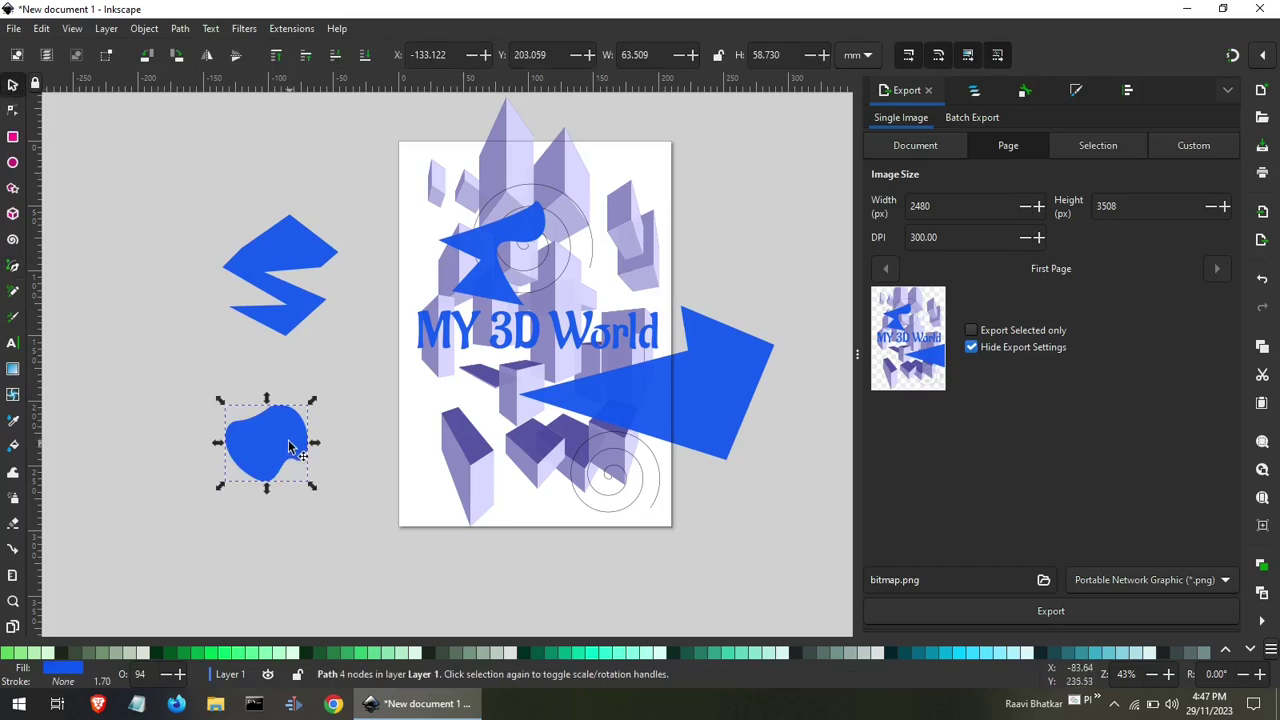
left_click_drag(289, 447, 327, 427)
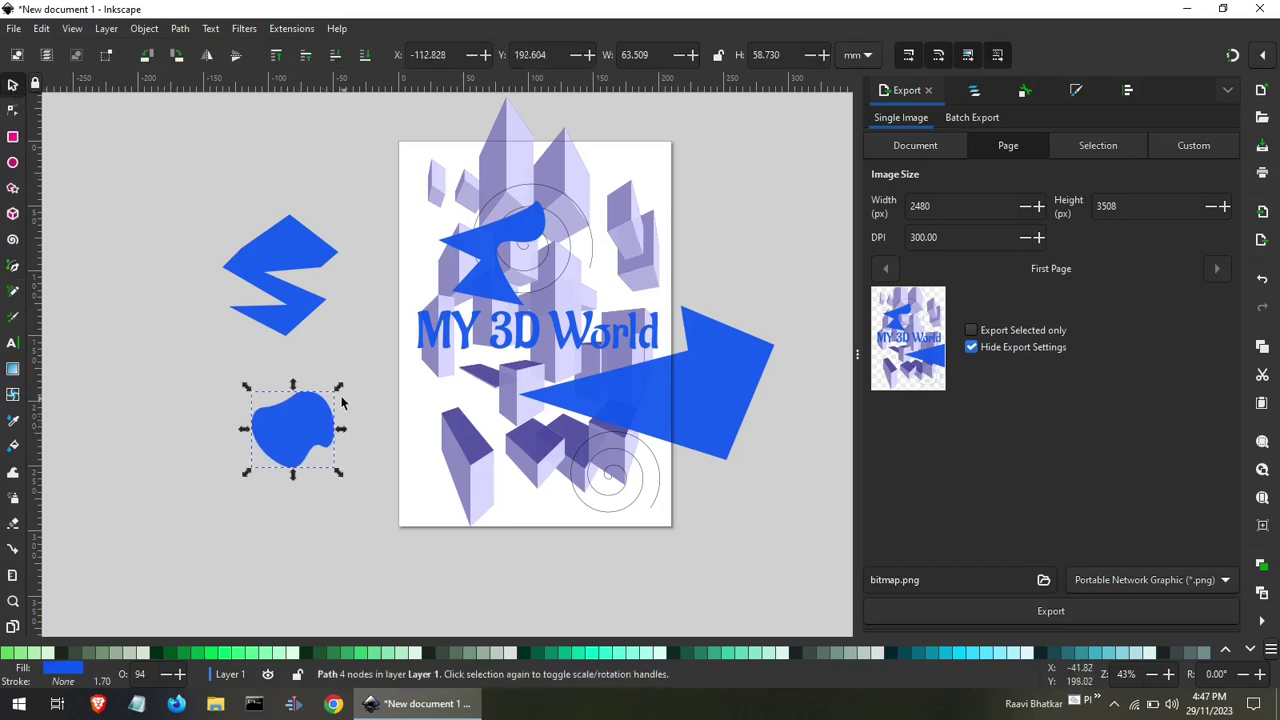
left_click(326, 430)
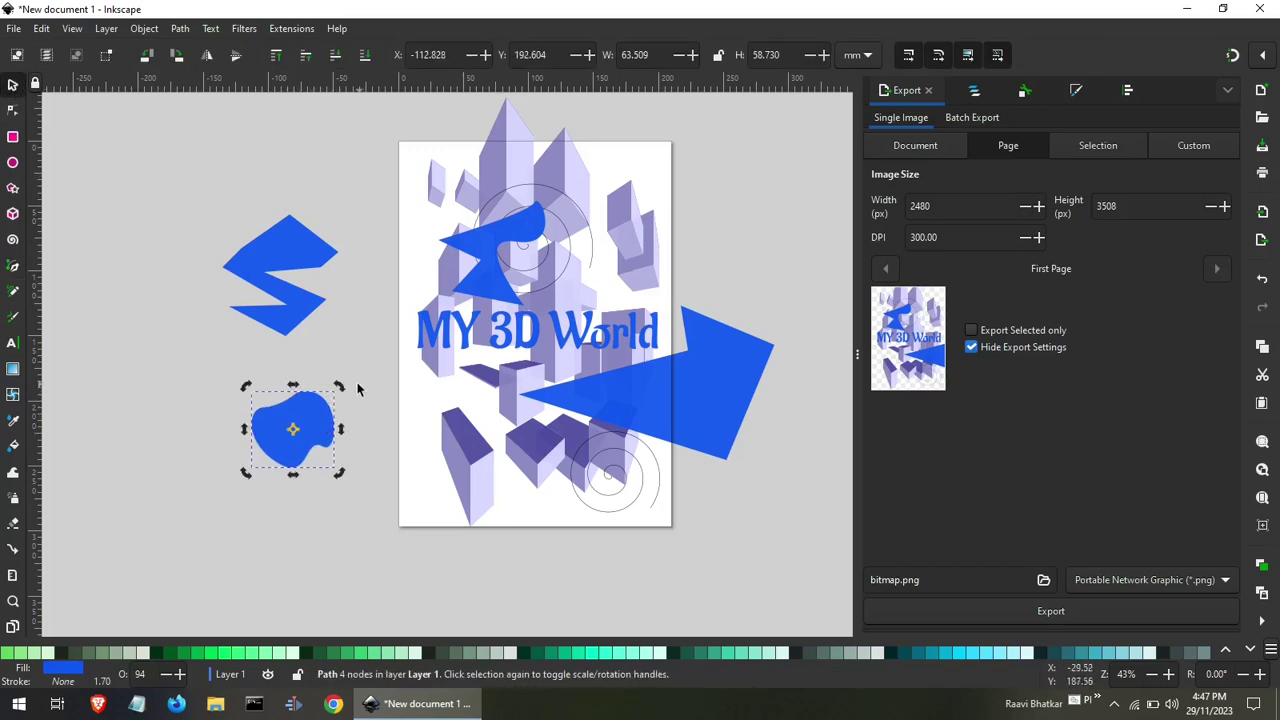
left_click_drag(341, 390, 346, 405)
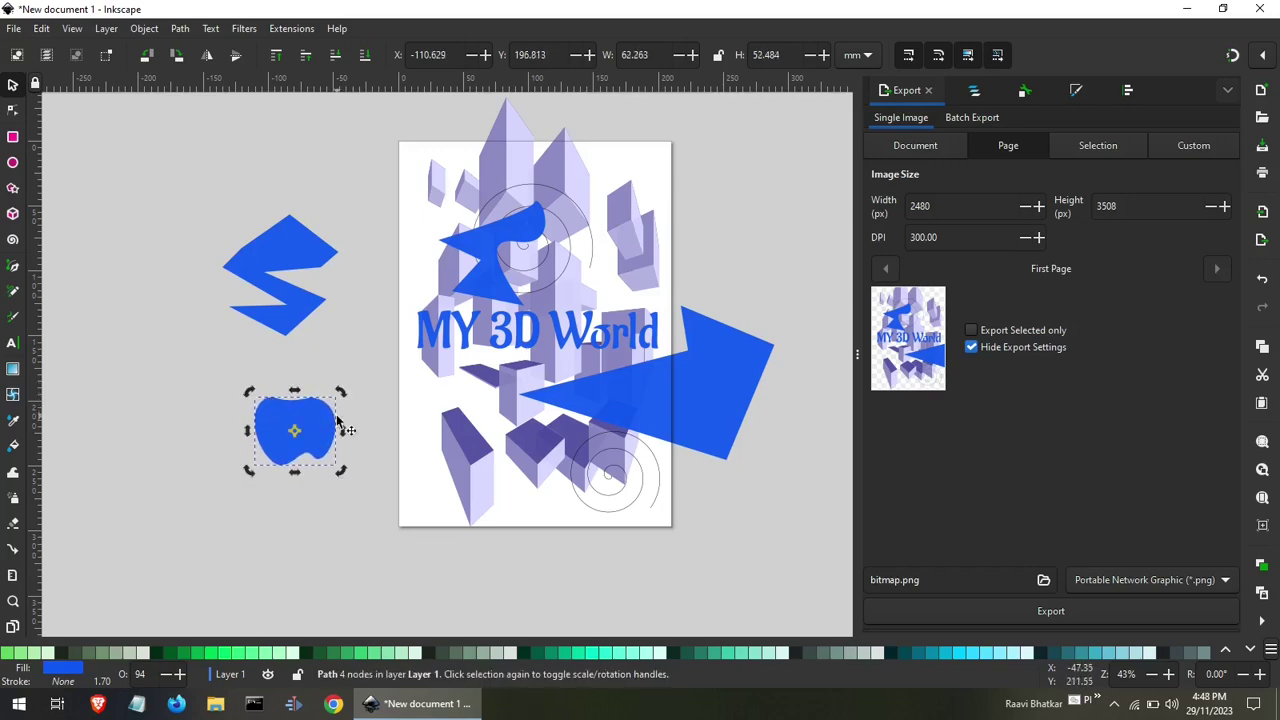
scroll(340, 430, "up", 2, "ctrl")
scroll(340, 430, "up", 1, "ctrl")
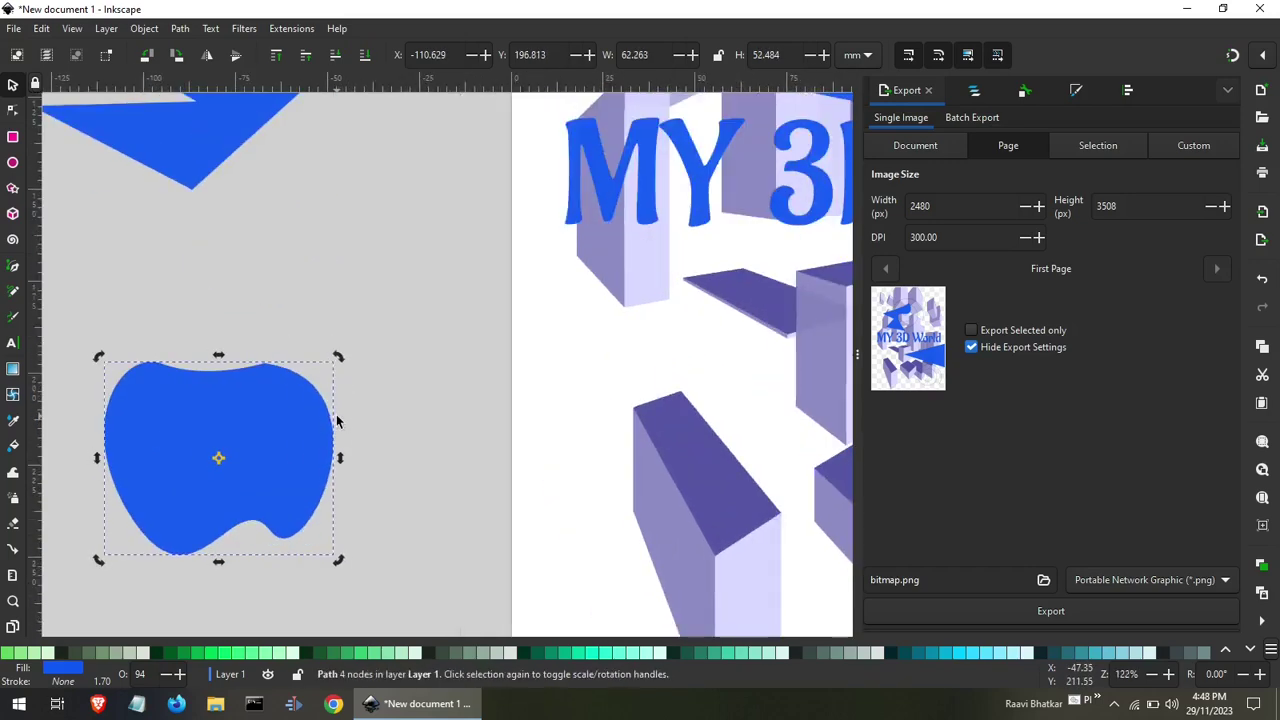
Add two nodes on the blob's right edge and pull them inward to form the bite.
double_click(233, 443)
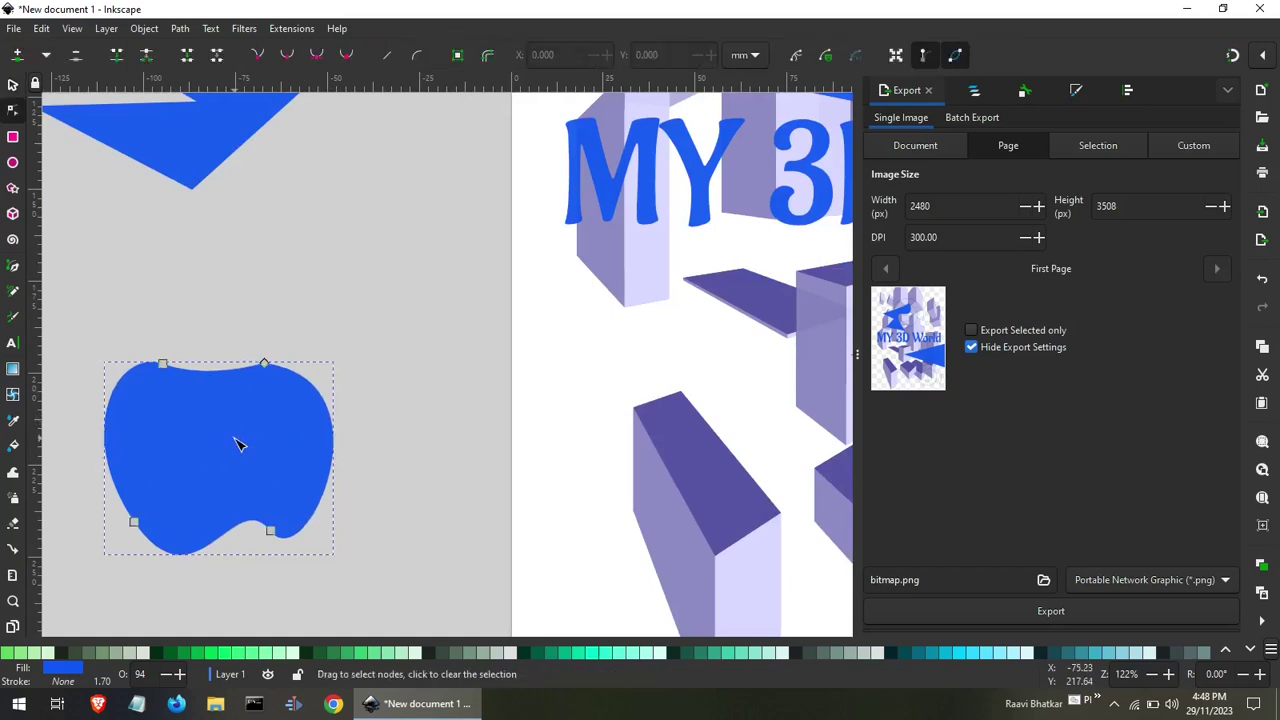
double_click(329, 412)
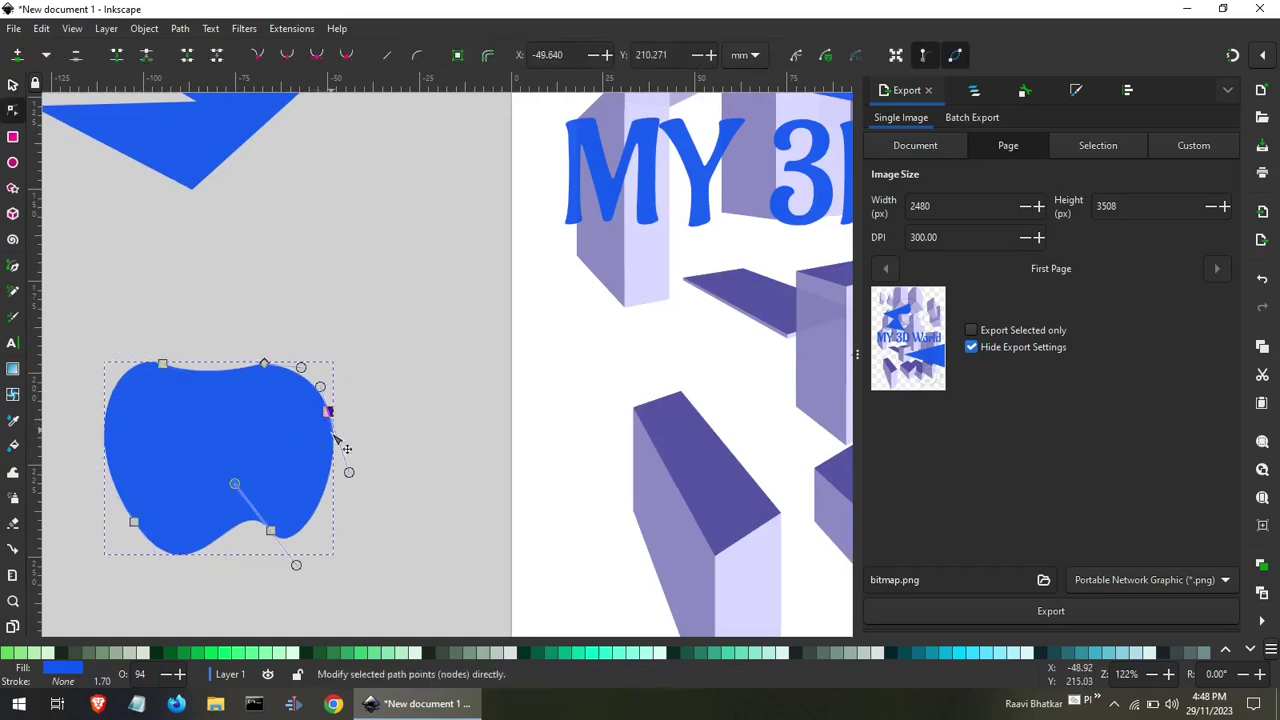
double_click(332, 473)
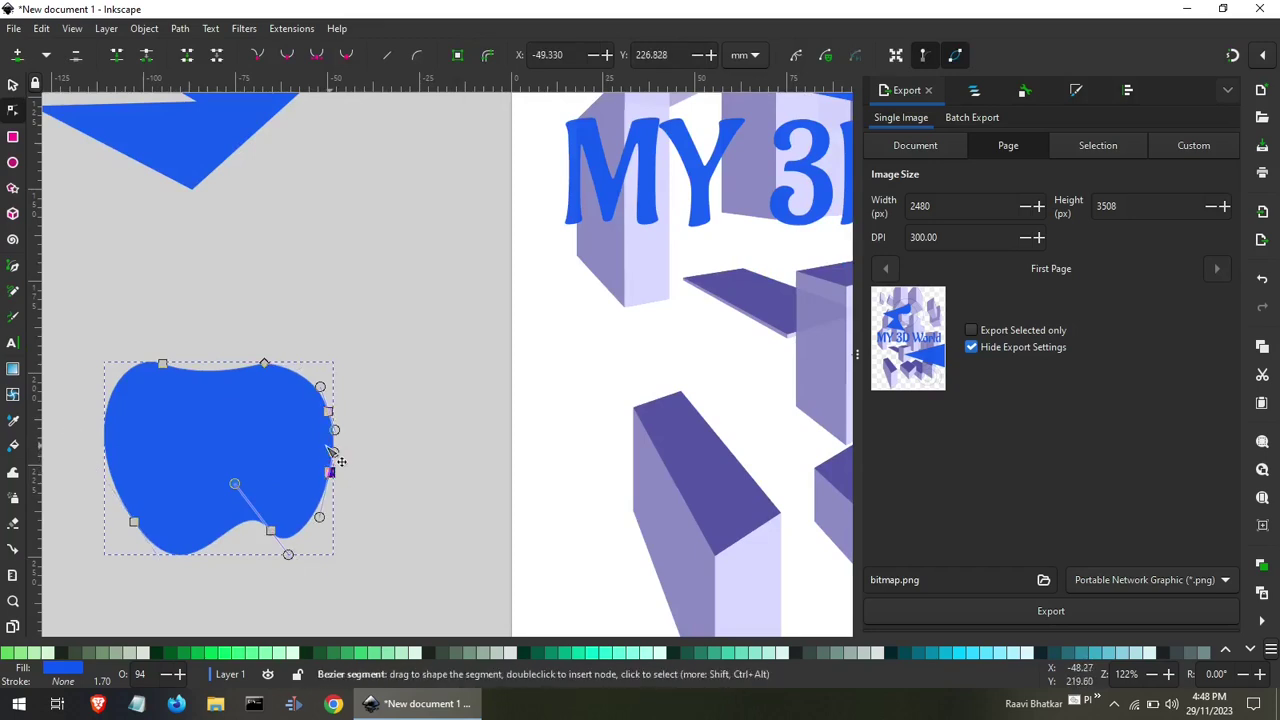
left_click_drag(330, 448, 314, 447)
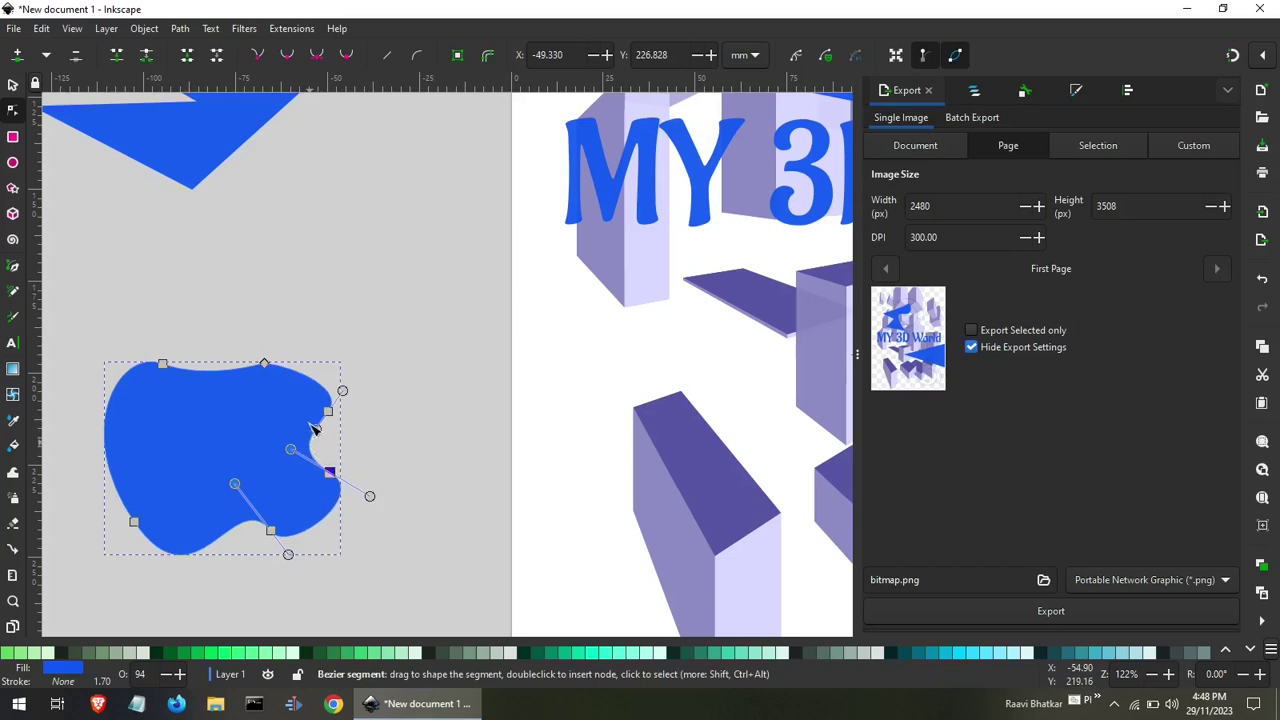
left_click_drag(328, 411, 311, 412)
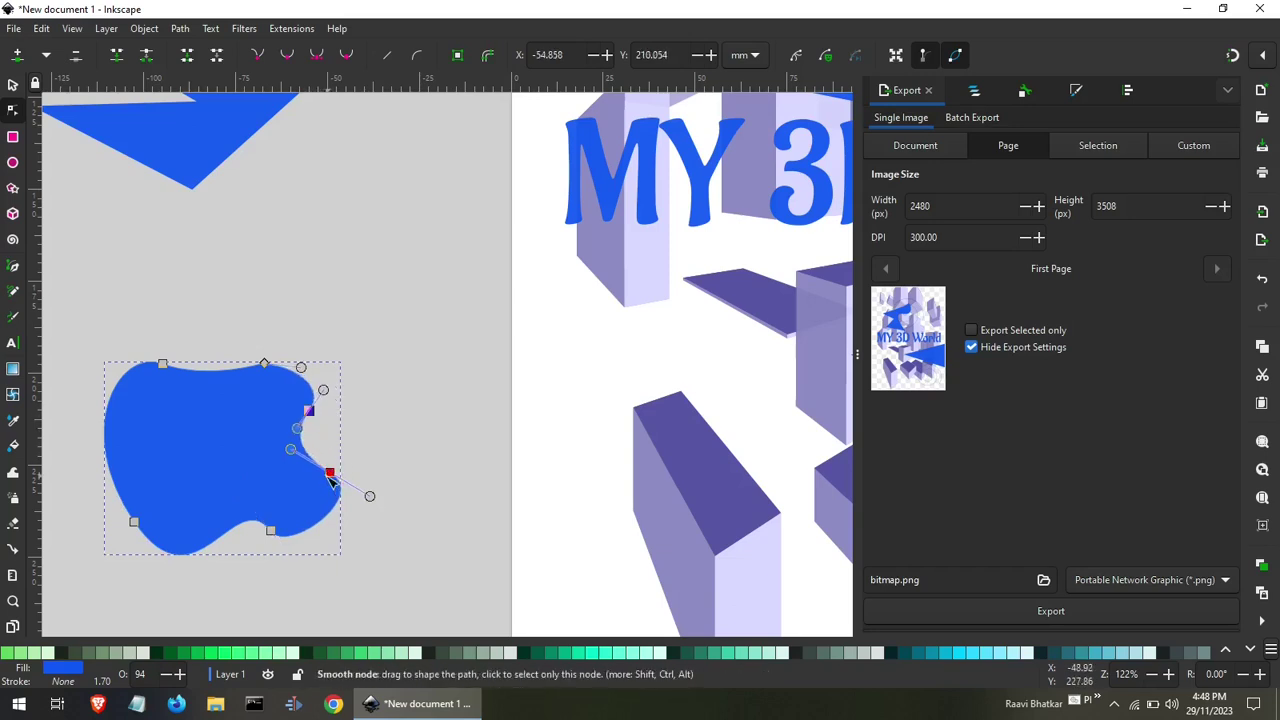
left_click_drag(330, 481, 301, 478)
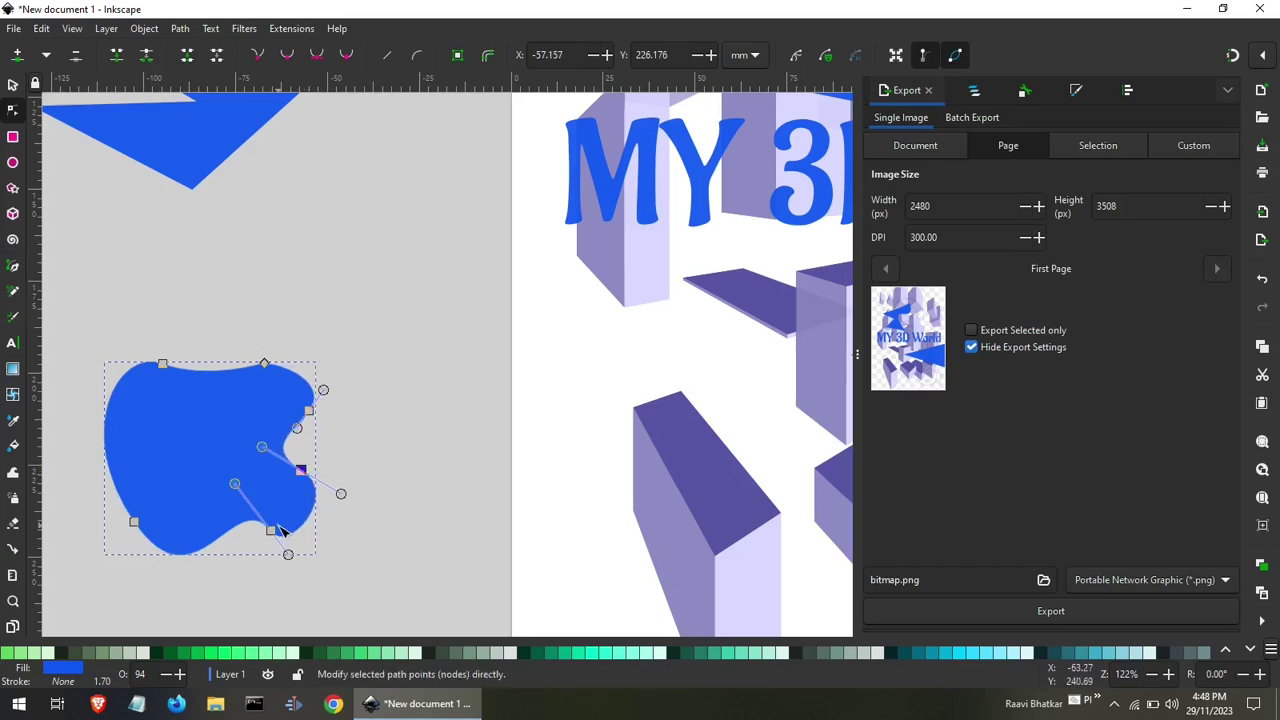
Round off the apple's base and refine the bite and upper-right curve.
left_click_drag(265, 540, 241, 551)
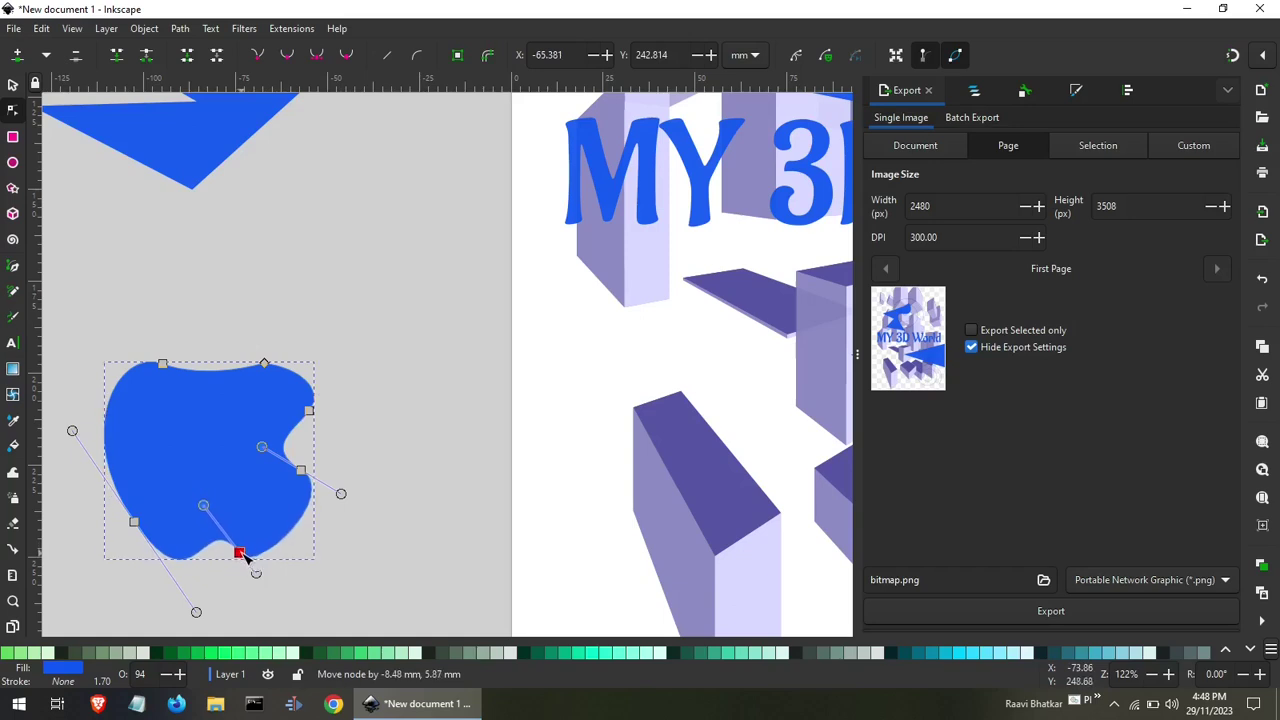
left_click_drag(241, 551, 242, 558)
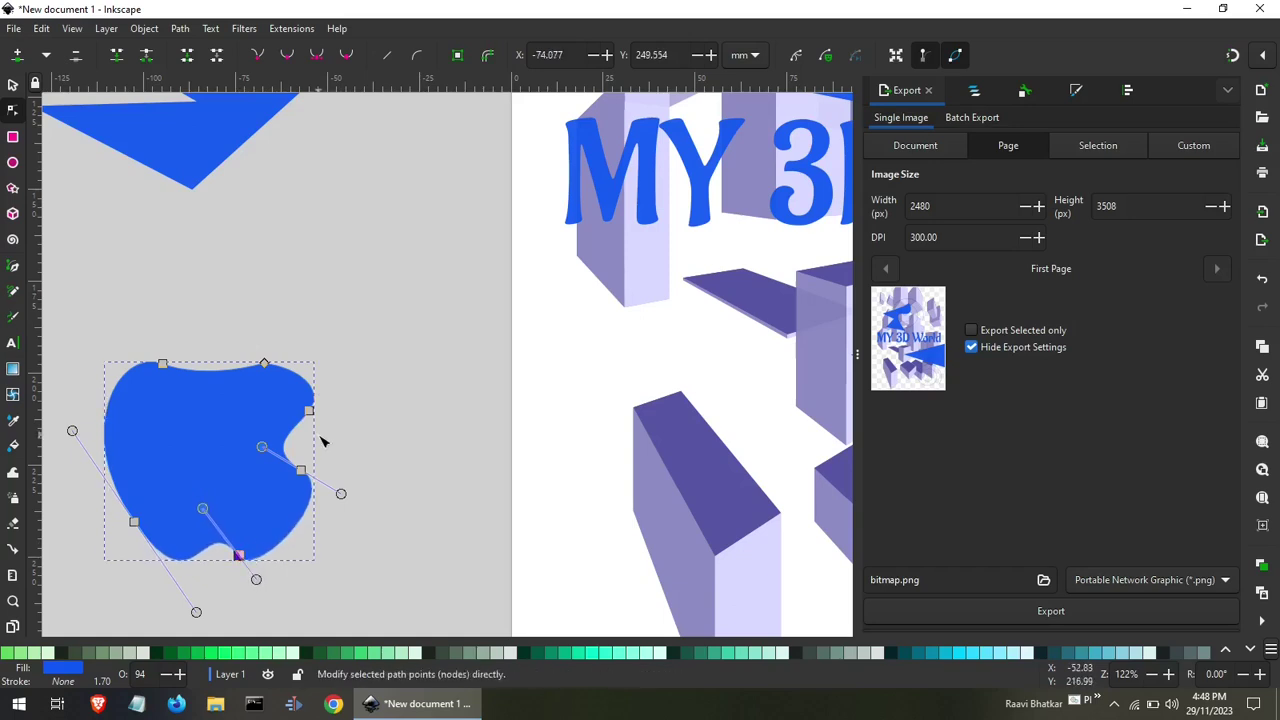
left_click_drag(305, 474, 297, 501)
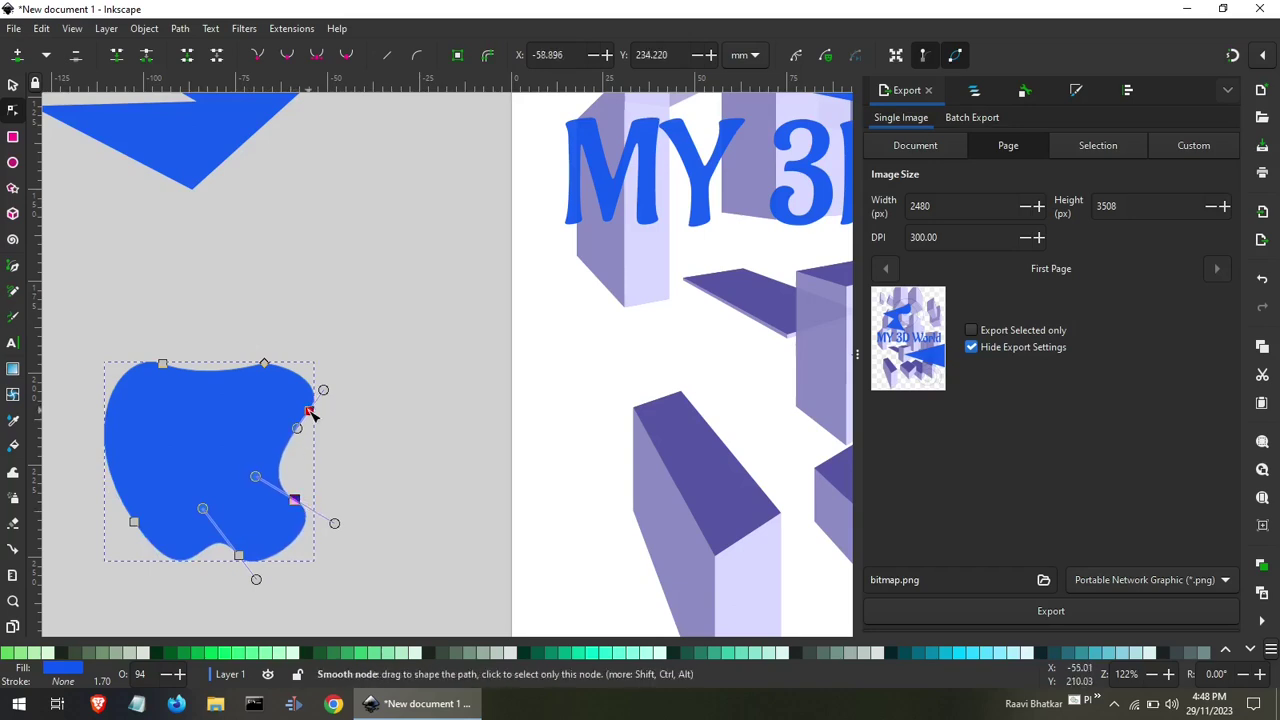
left_click_drag(310, 413, 302, 408)
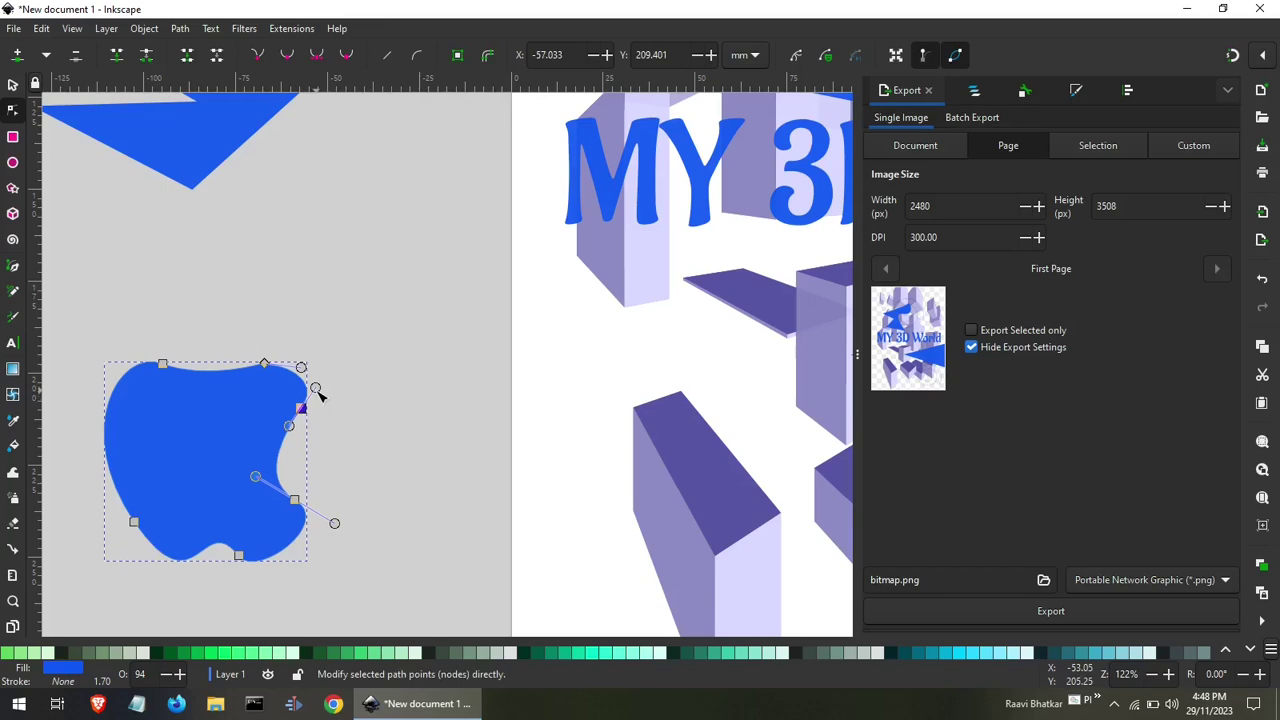
left_click(364, 328)
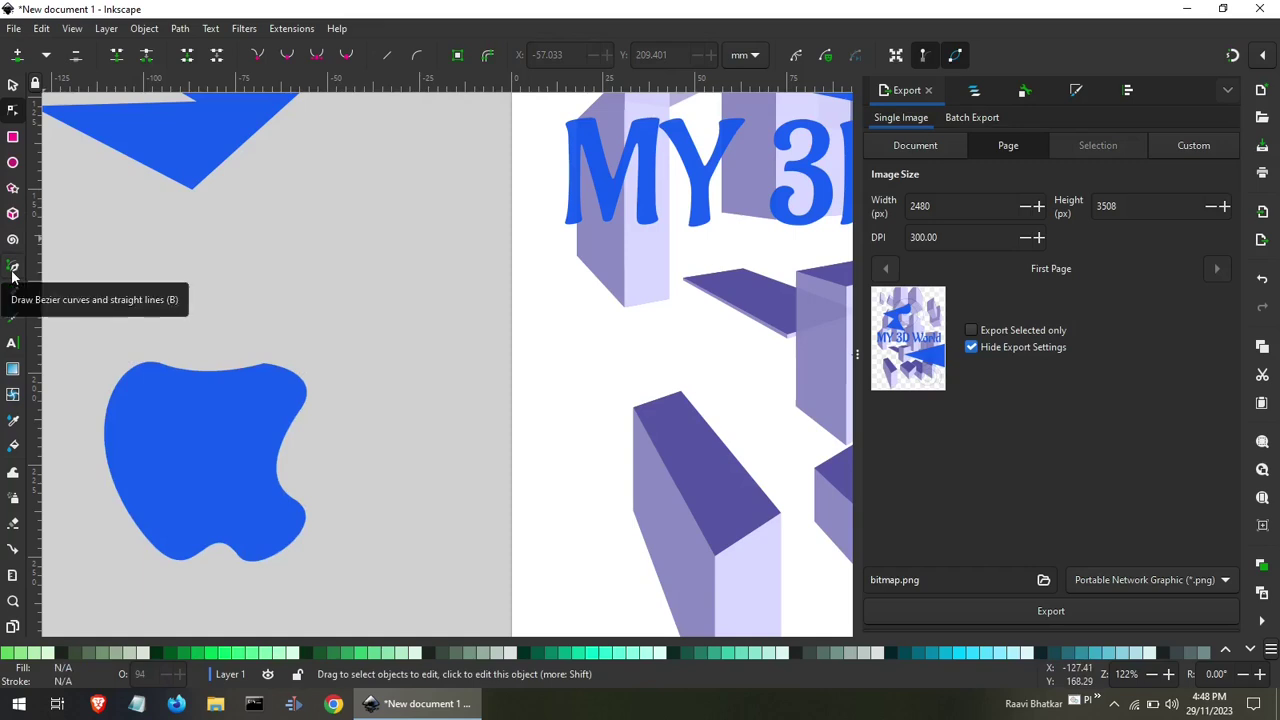
Draw a closed two-curve leaf path above the blue apple body with the Pen tool, discarding a false start.
left_click(13, 270)
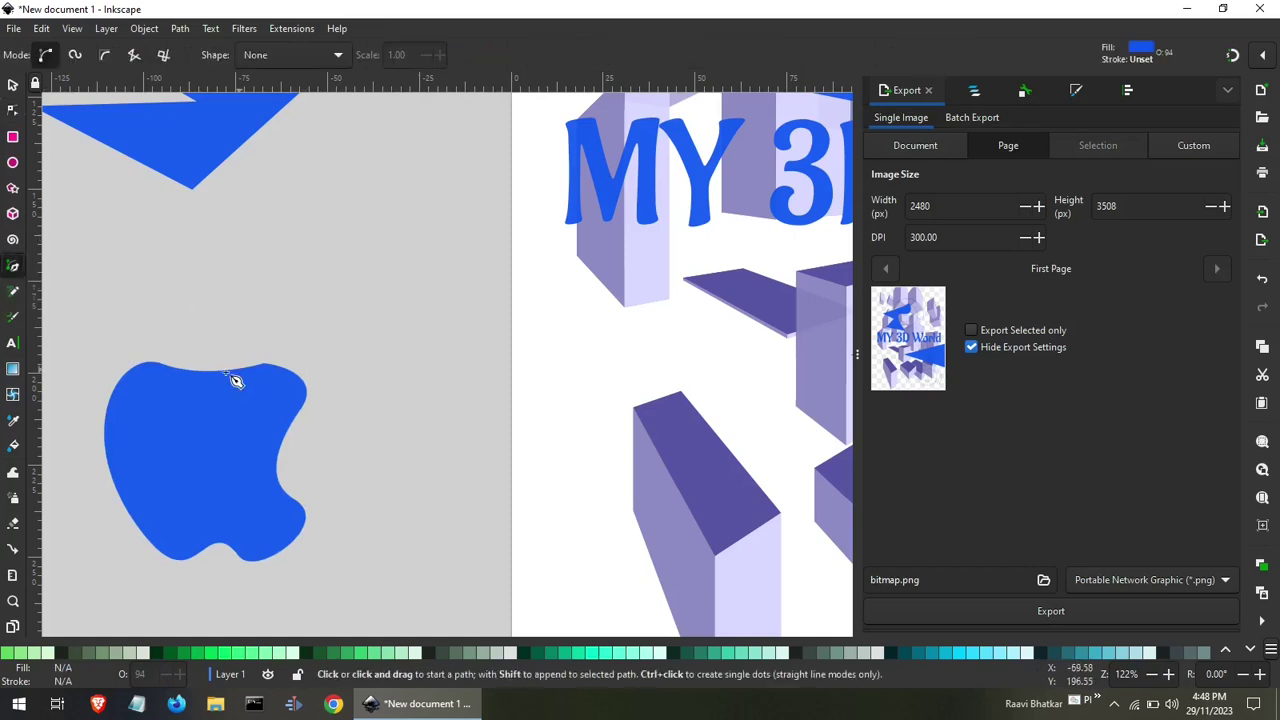
left_click_drag(204, 359, 331, 301)
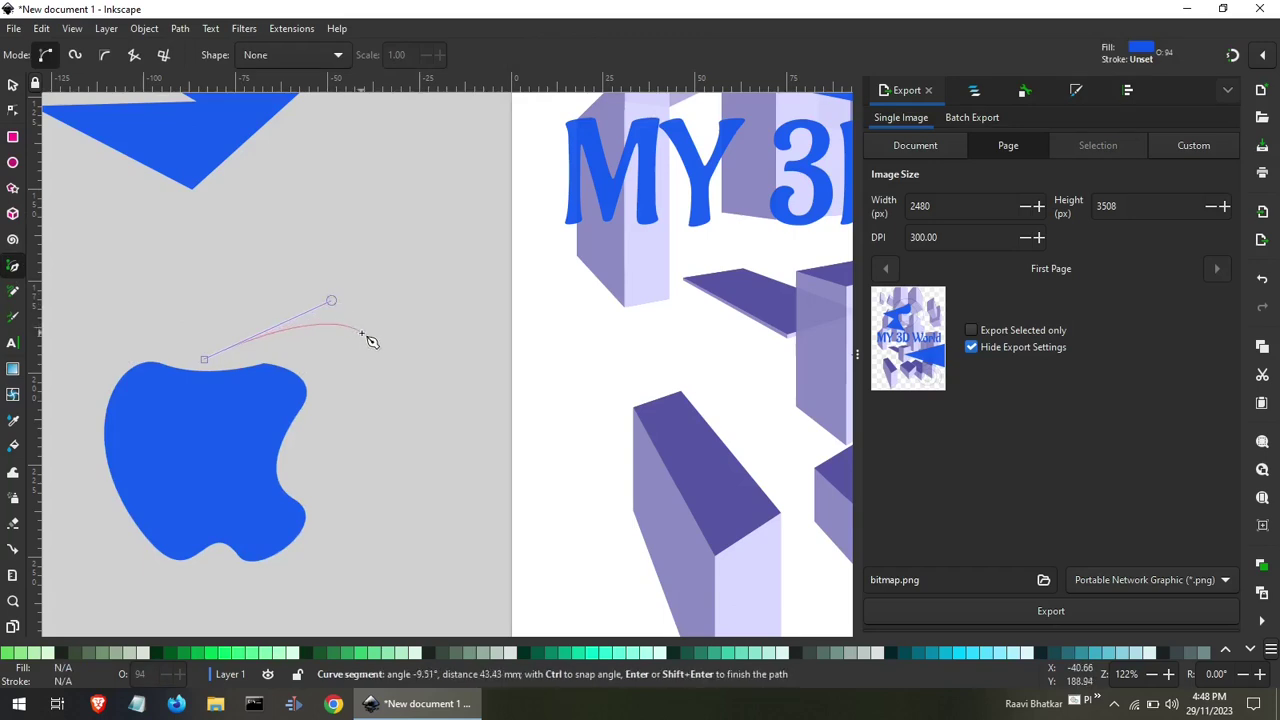
key("Escape")
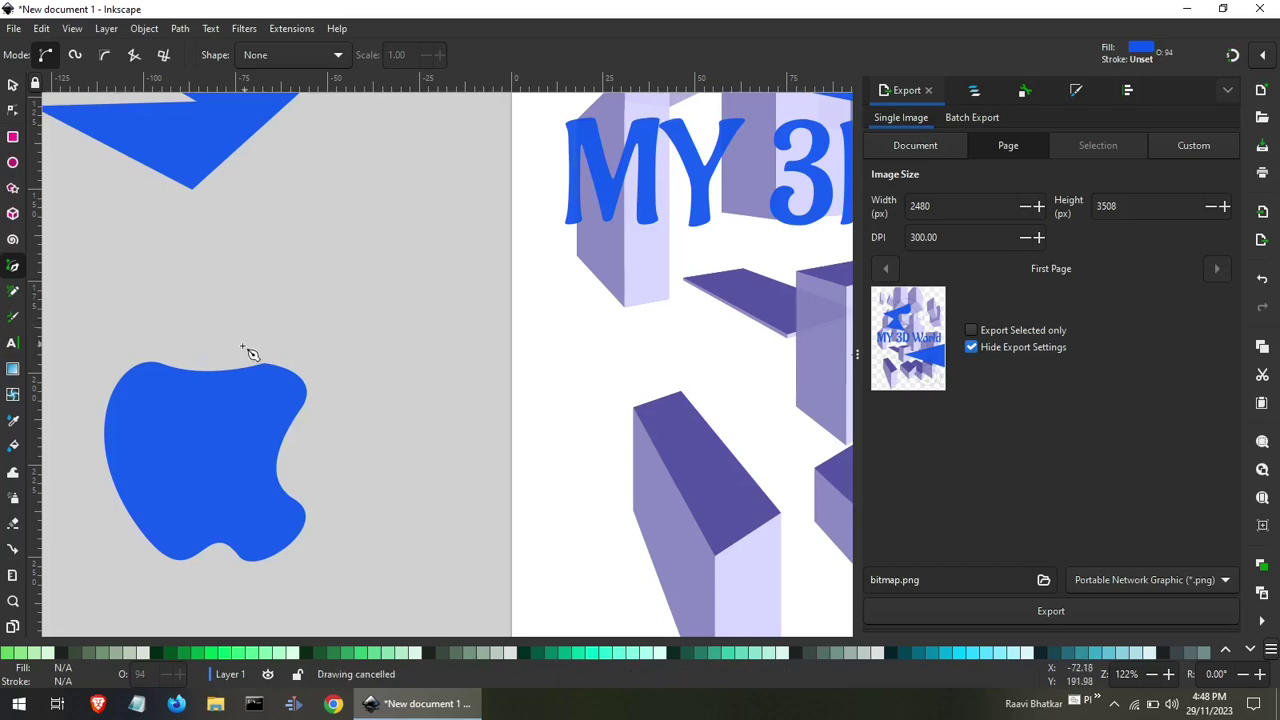
left_click_drag(220, 344, 237, 257)
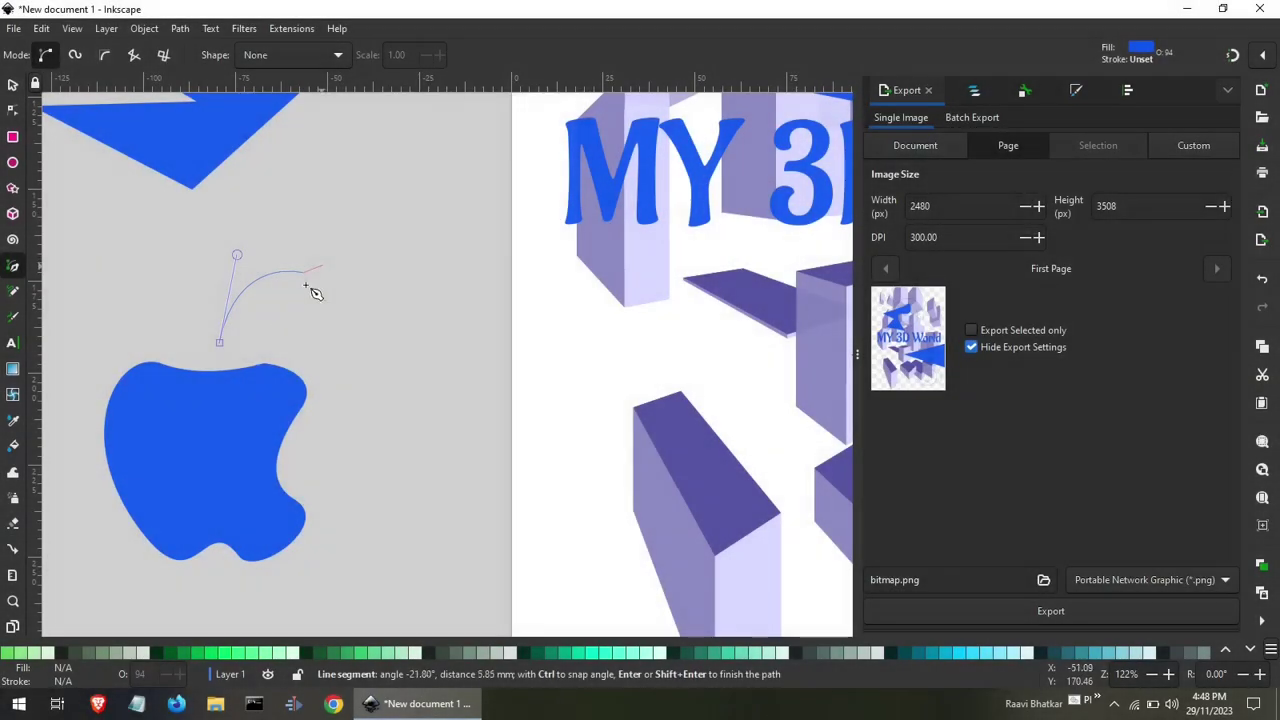
left_click(302, 271)
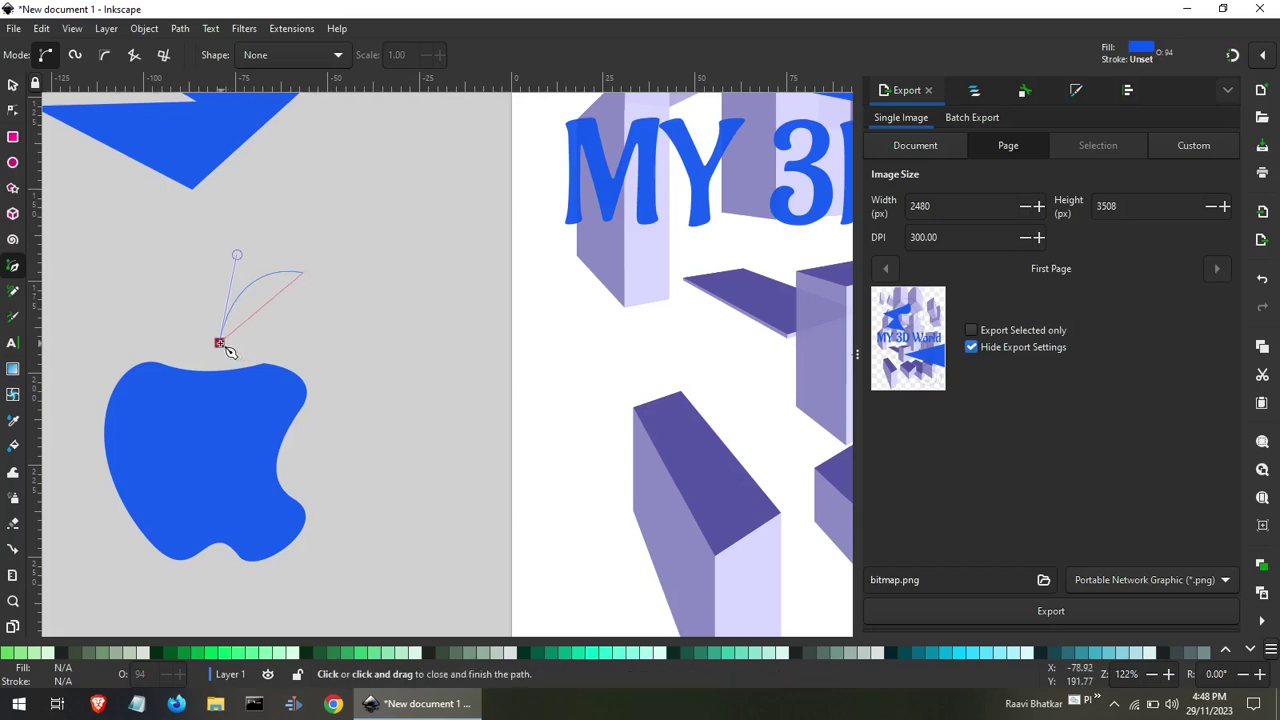
left_click_drag(220, 343, 238, 358)
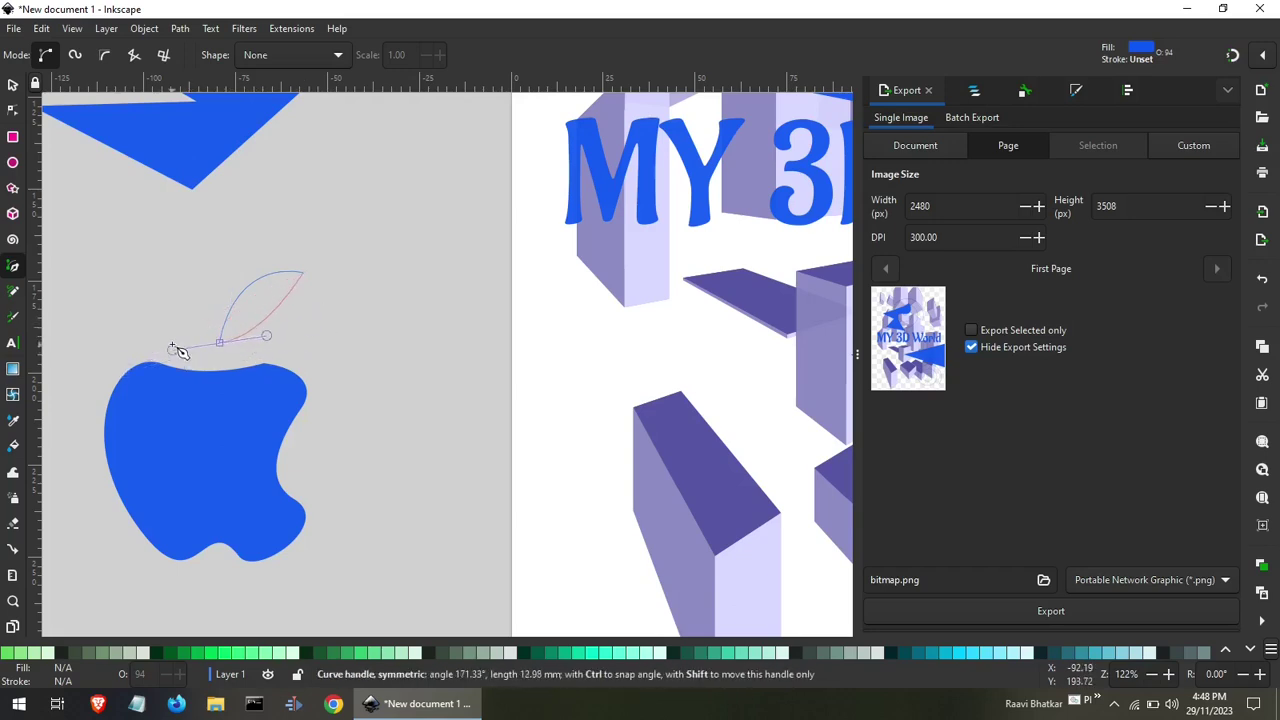
mouse_move(240, 360)
left_mouse_down()
mouse_move(170, 348)
mouse_move(108, 357)
mouse_move(134, 356)
left_mouse_up()
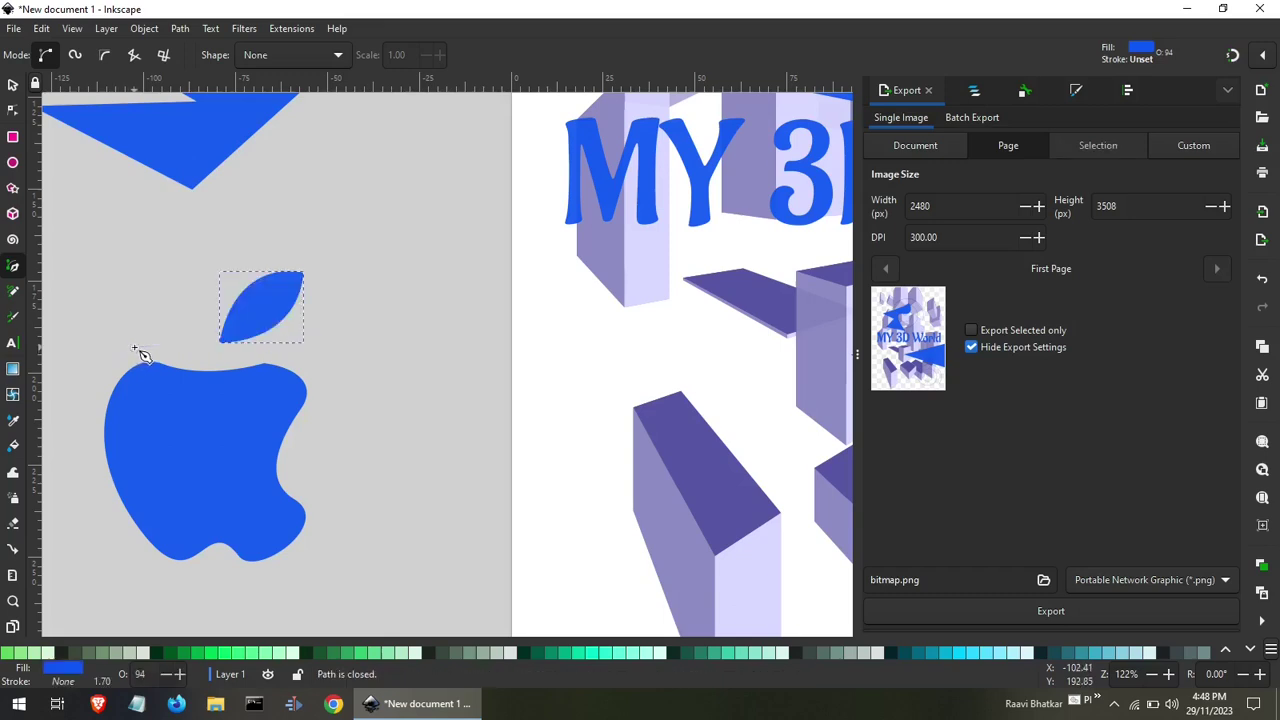
Fill the leaf shape bright green.
left_click(13, 86)
left_click(269, 201)
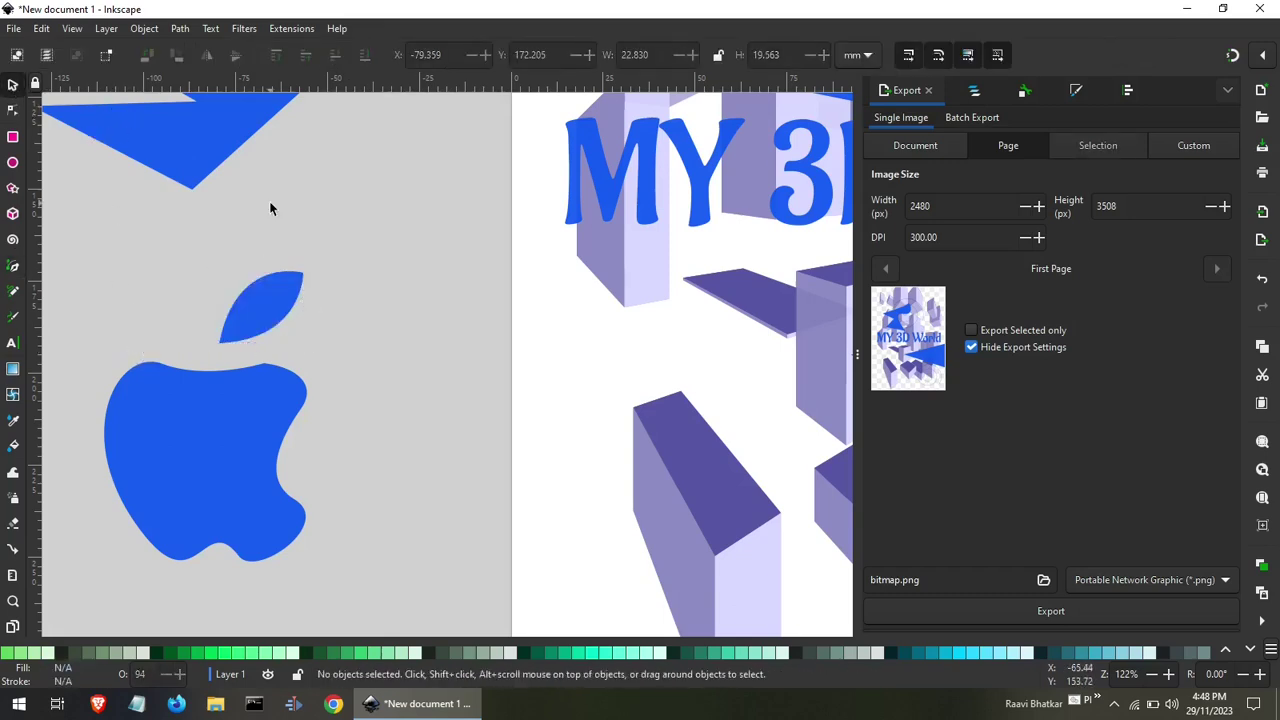
left_click(258, 294)
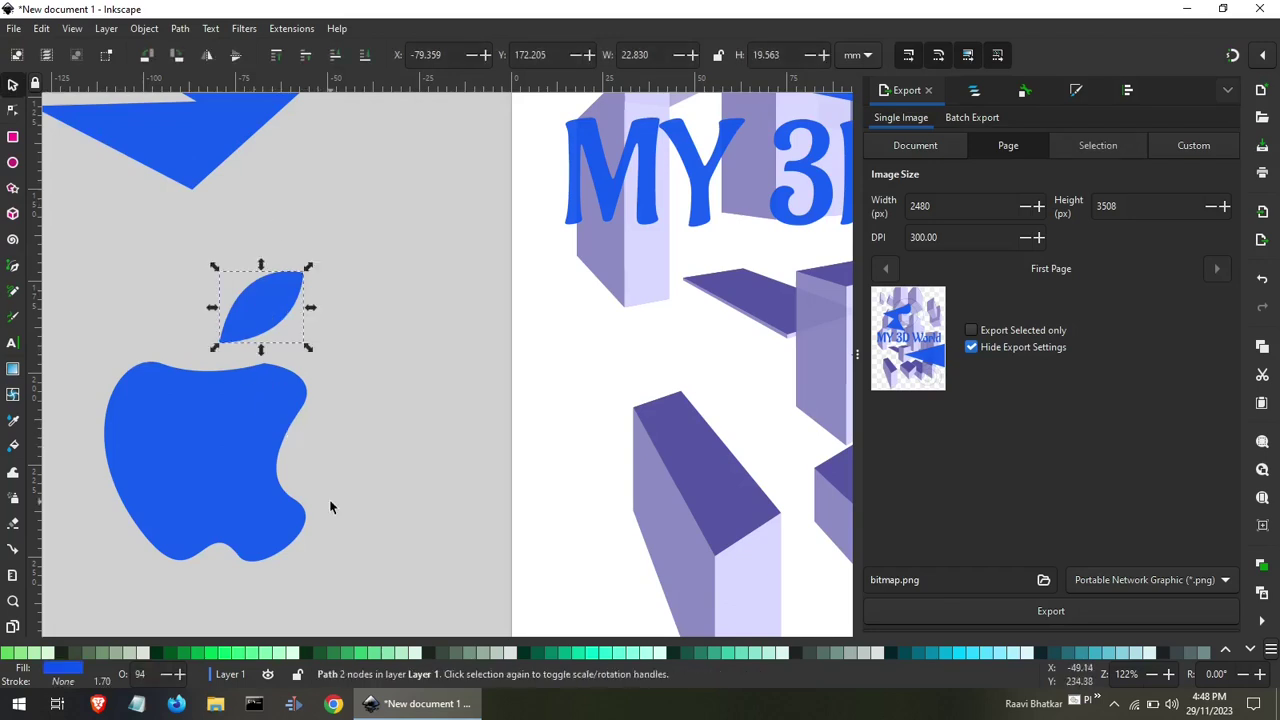
left_click(230, 652)
Fill the apple body red (#D40000) from the palette.
left_click(277, 447)
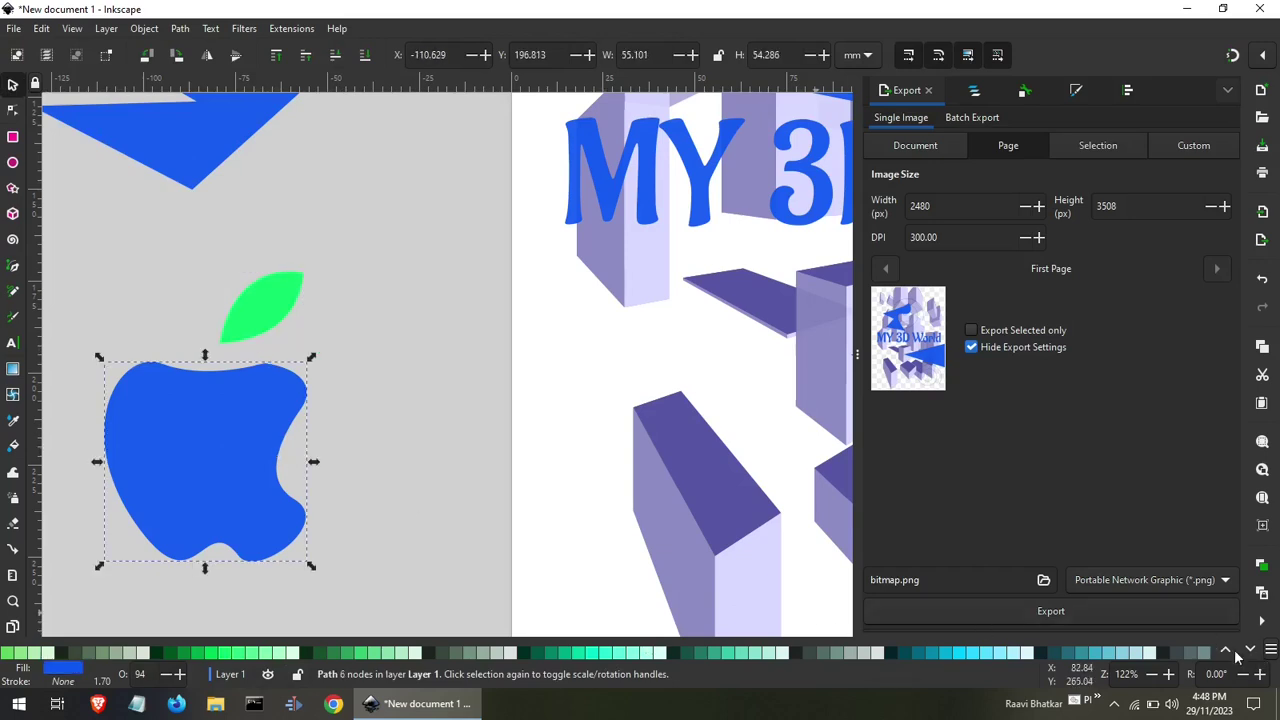
left_click(1228, 652)
left_click(1228, 652)
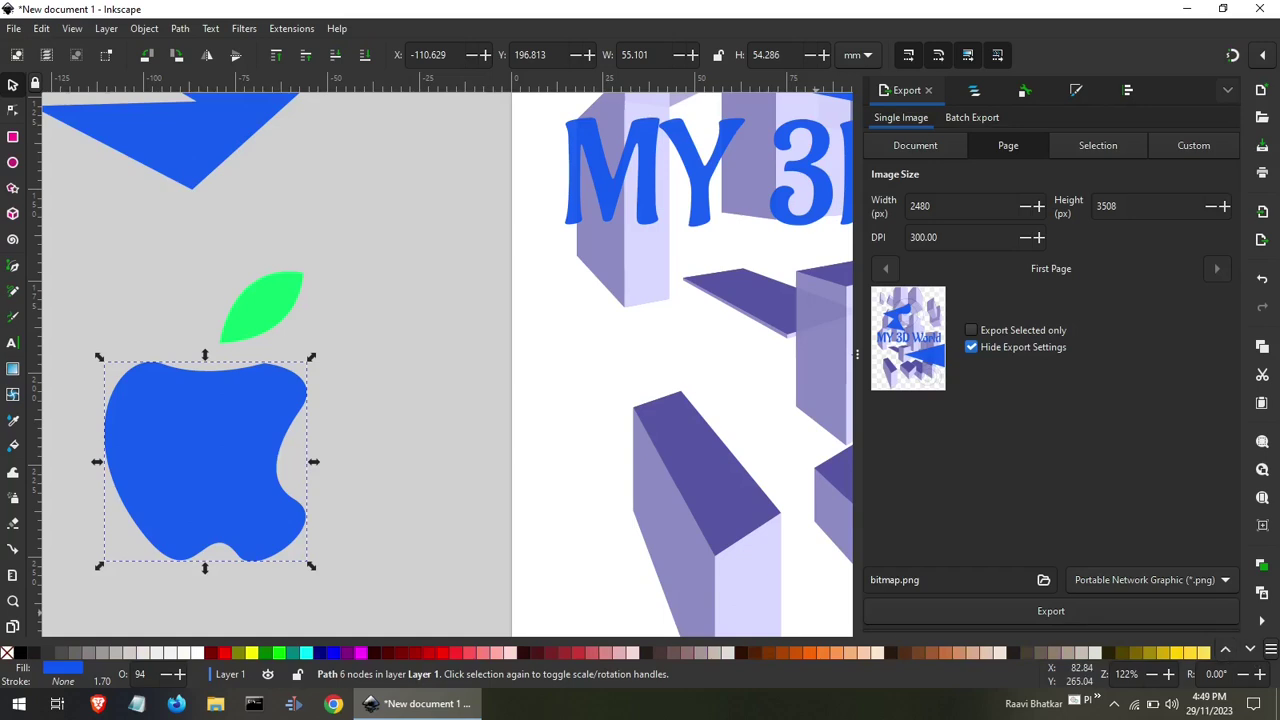
left_click(430, 651)
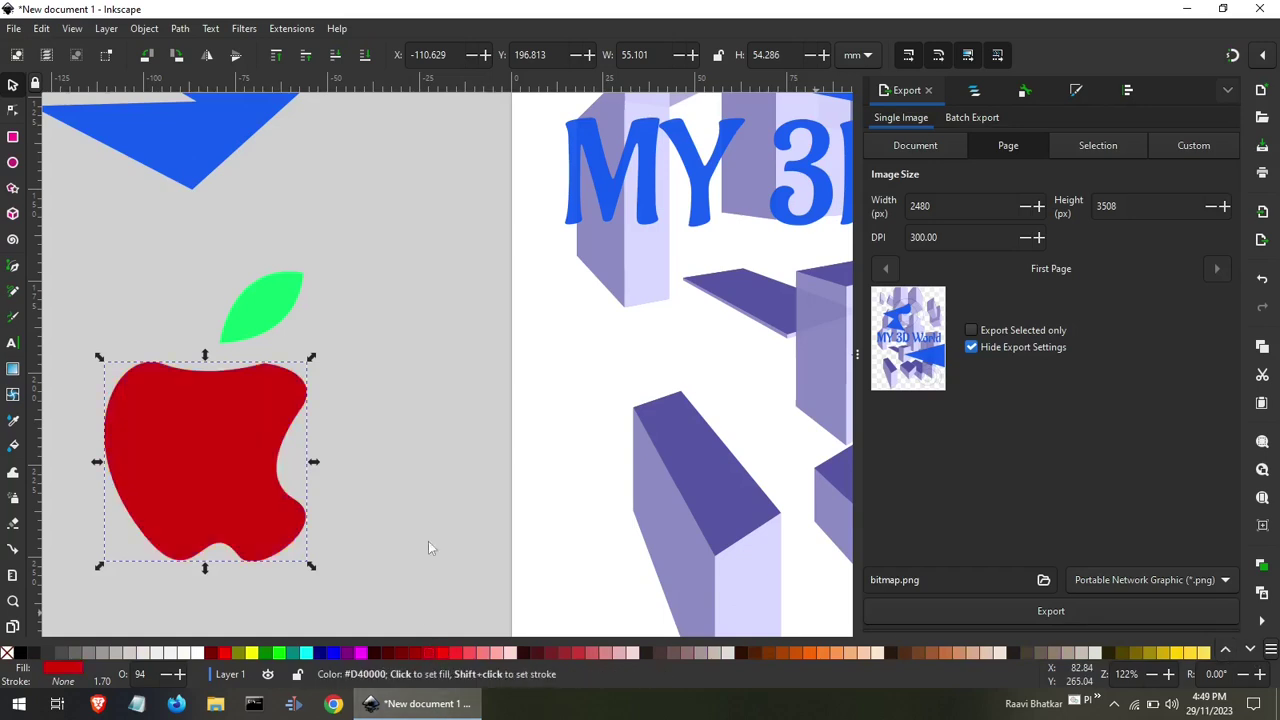
left_click(428, 545)
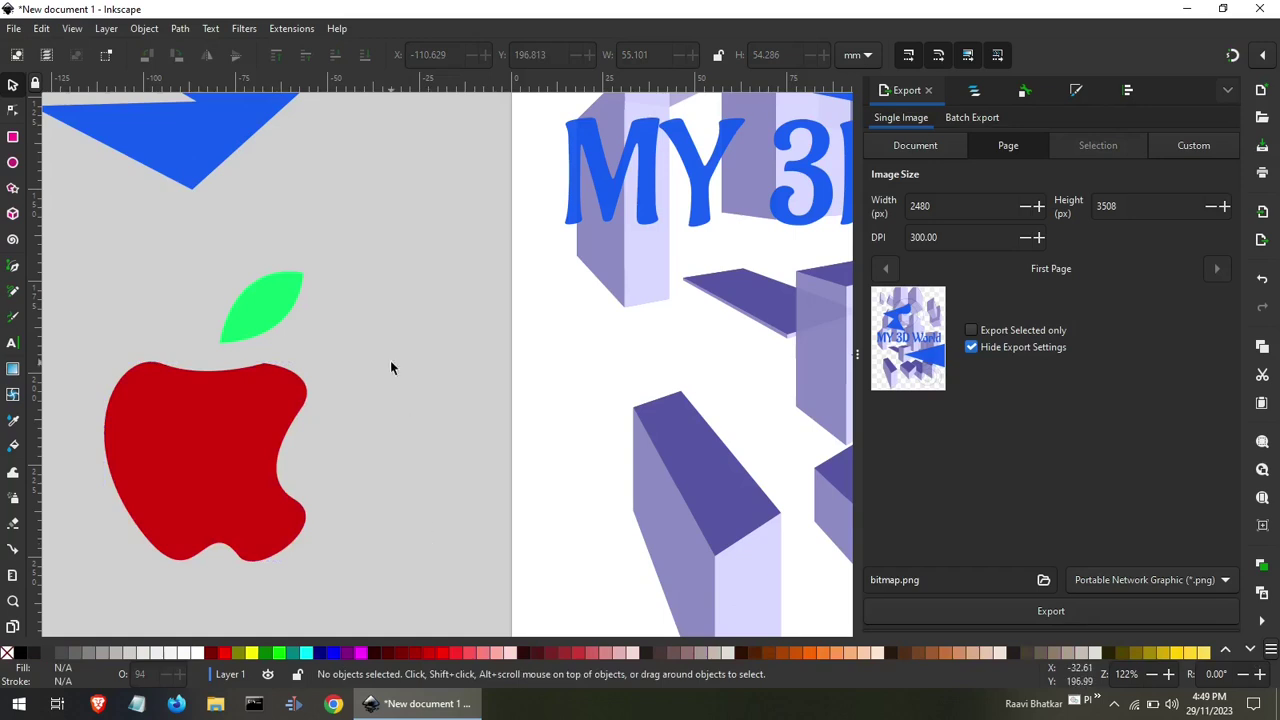
scroll(390, 368, "down", 2)
scroll(390, 368, "down", 1)
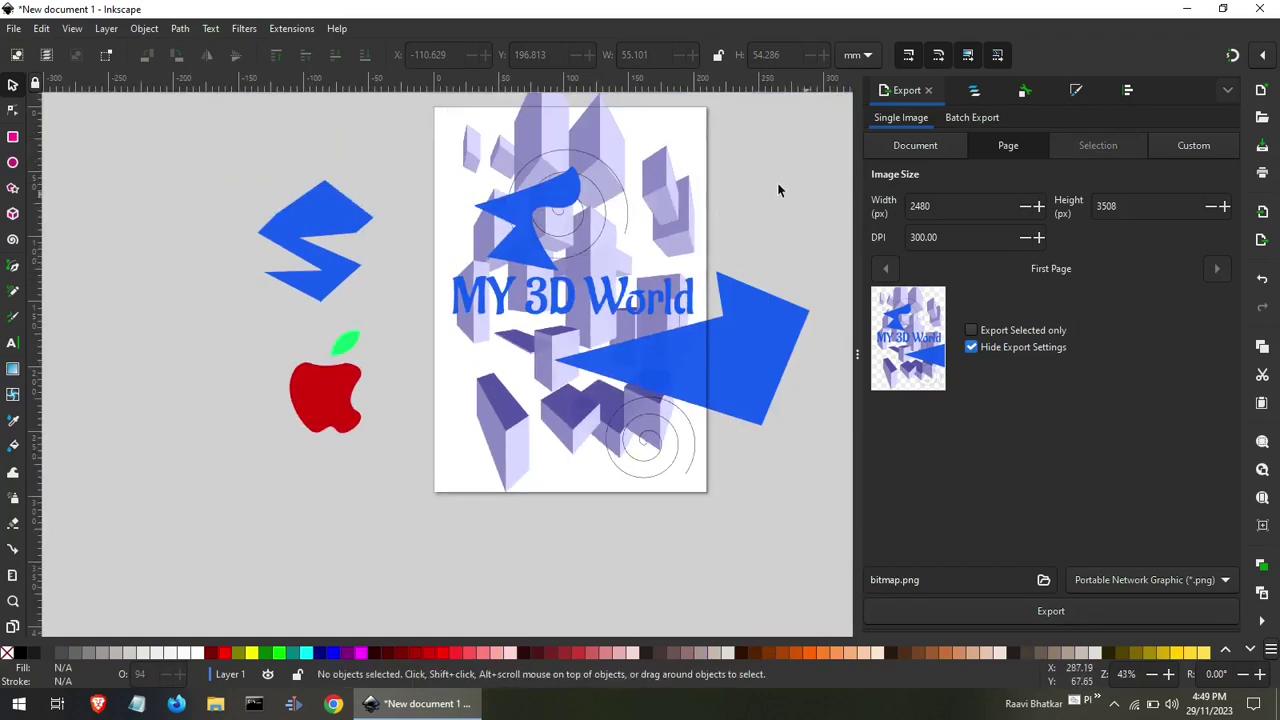
Sketch freehand shapes with the Pencil, undoing the last two unwanted ones.
left_click(14, 292)
left_click_drag(105, 335, 300, 326)
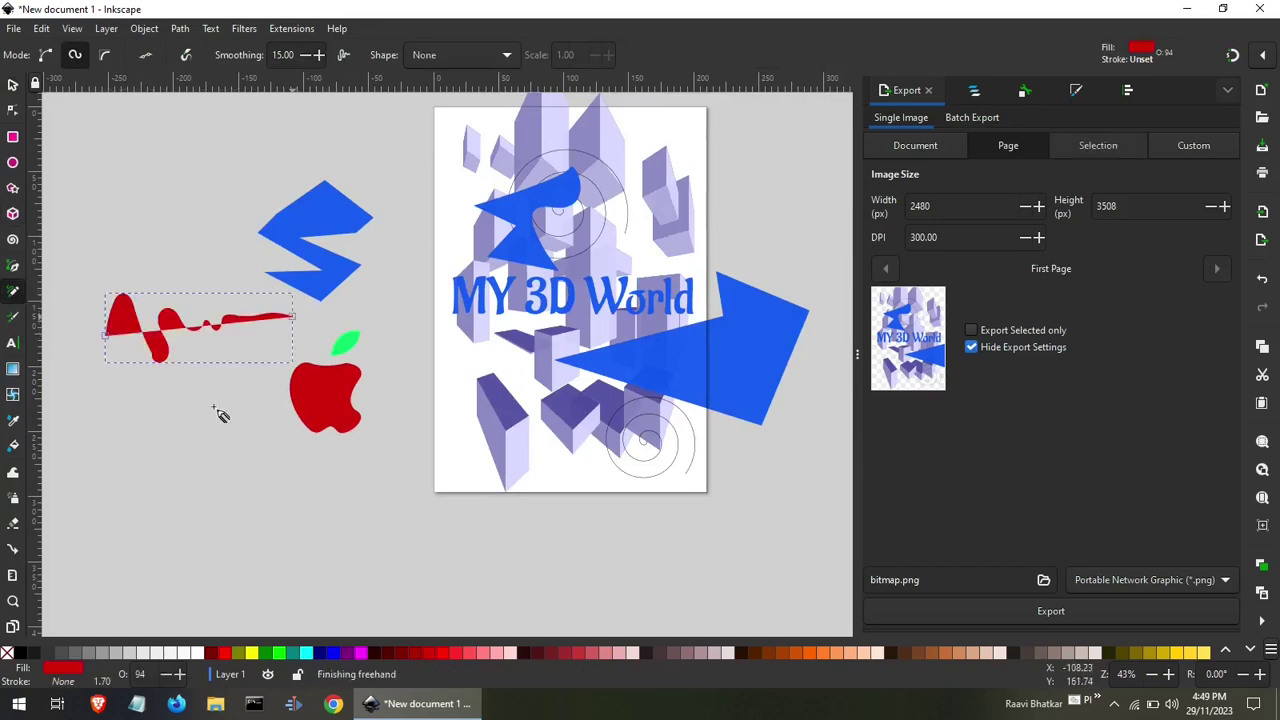
left_click(193, 503)
left_click_drag(197, 474, 234, 493)
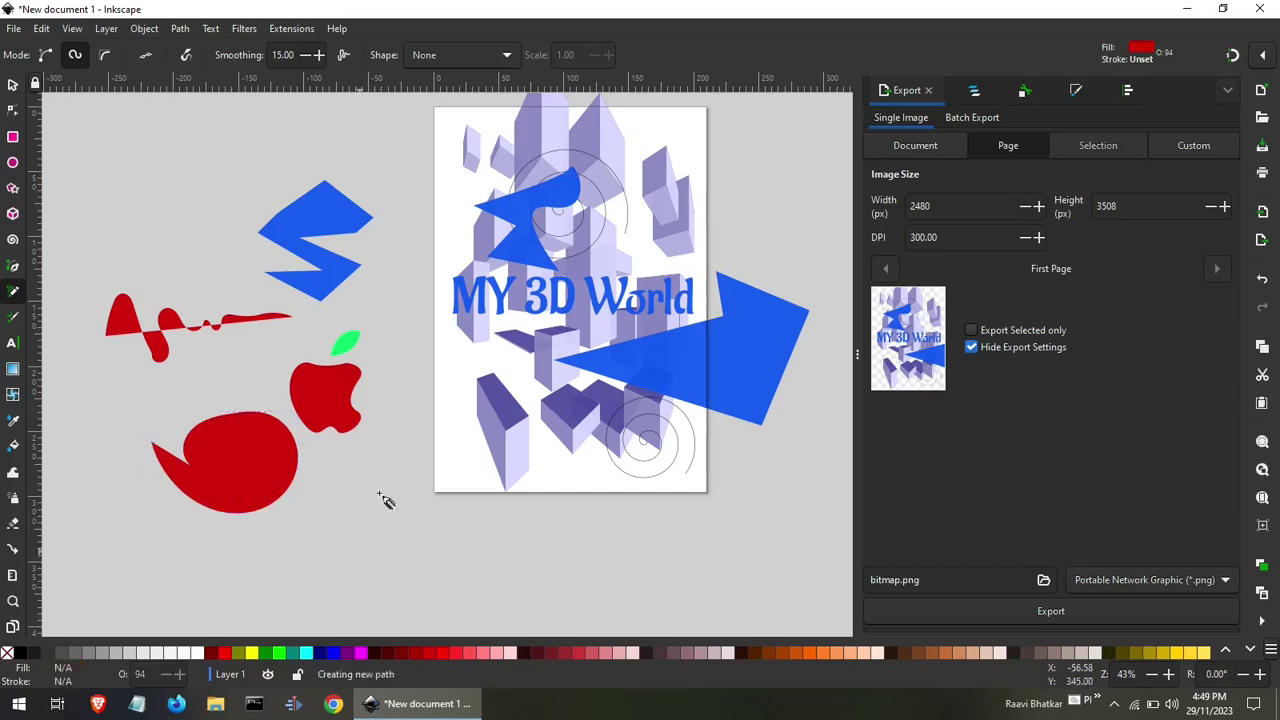
left_click_drag(360, 550, 400, 637)
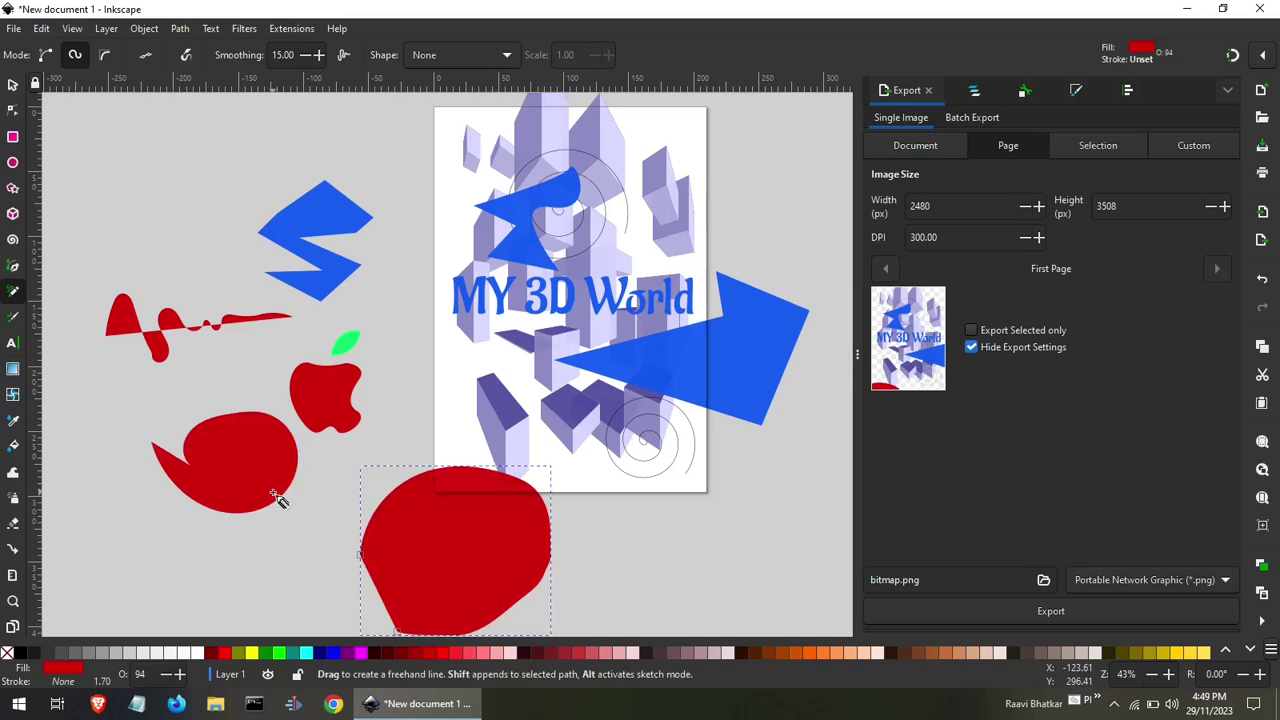
key("ctrl+z")
key("ctrl+z")
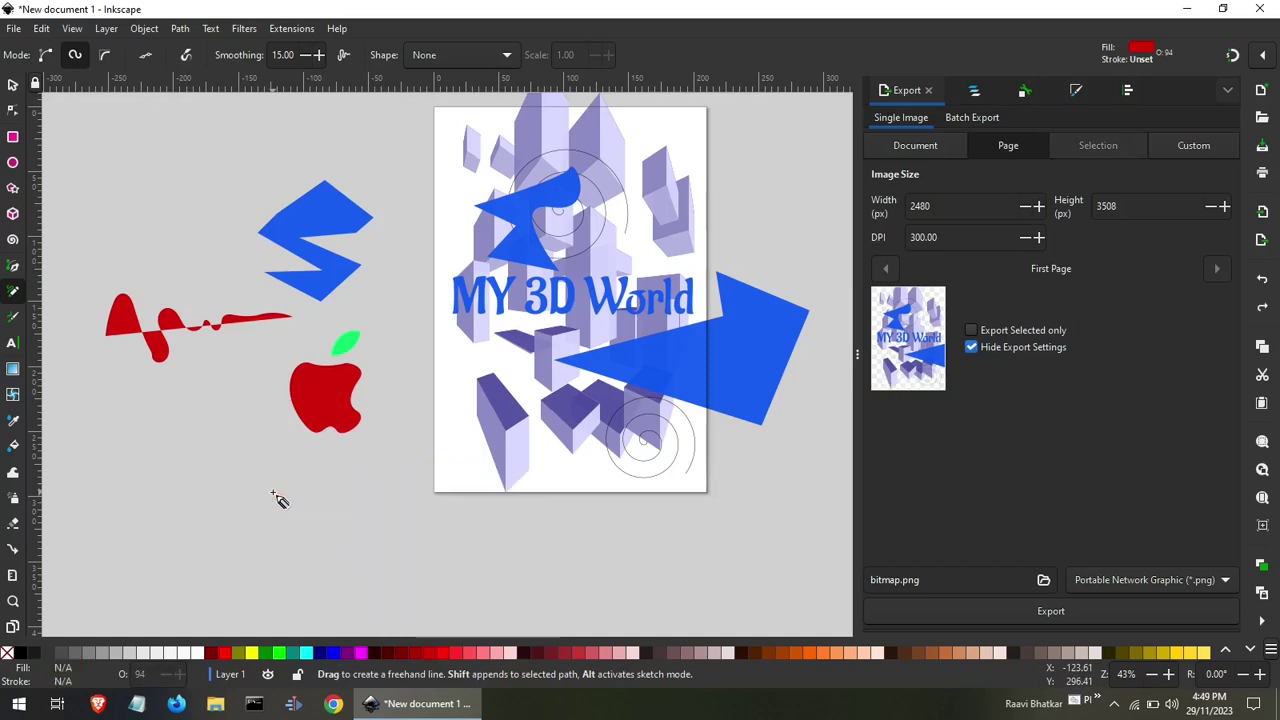
key("ctrl+z")
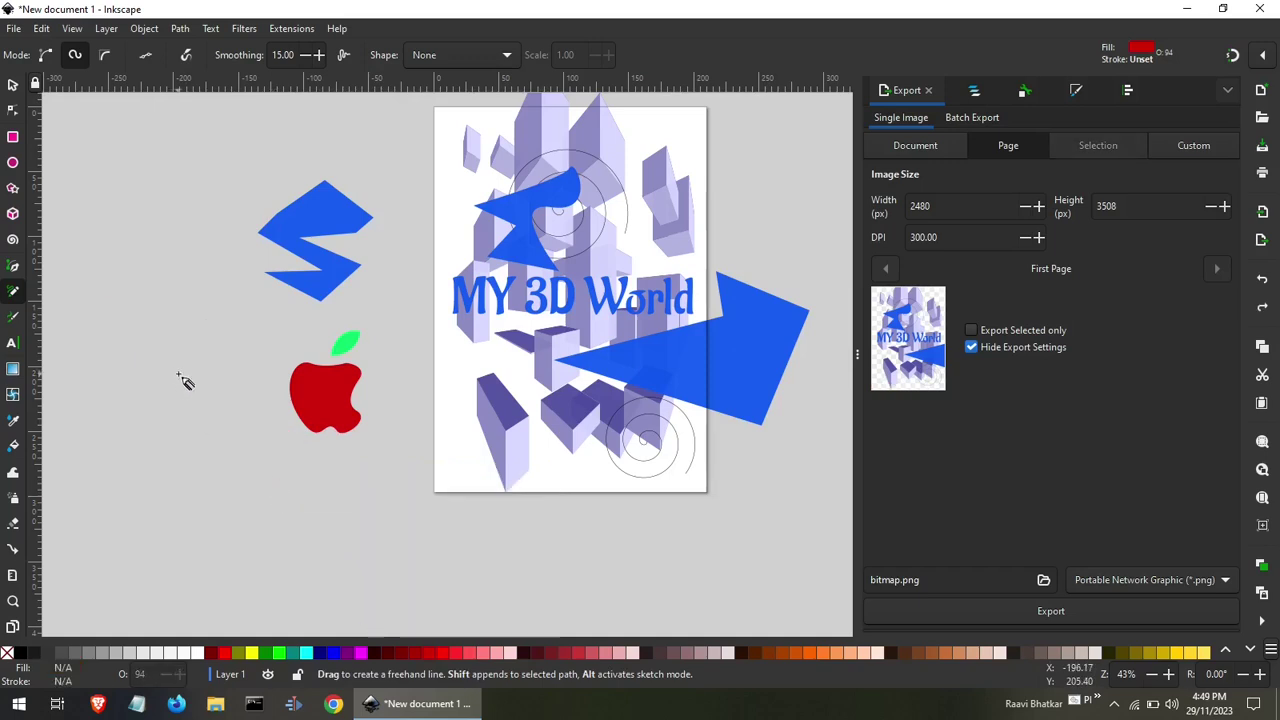
Draw a closed red freehand loop left of the apple with a second lump above it.
left_click_drag(178, 374, 210, 405)
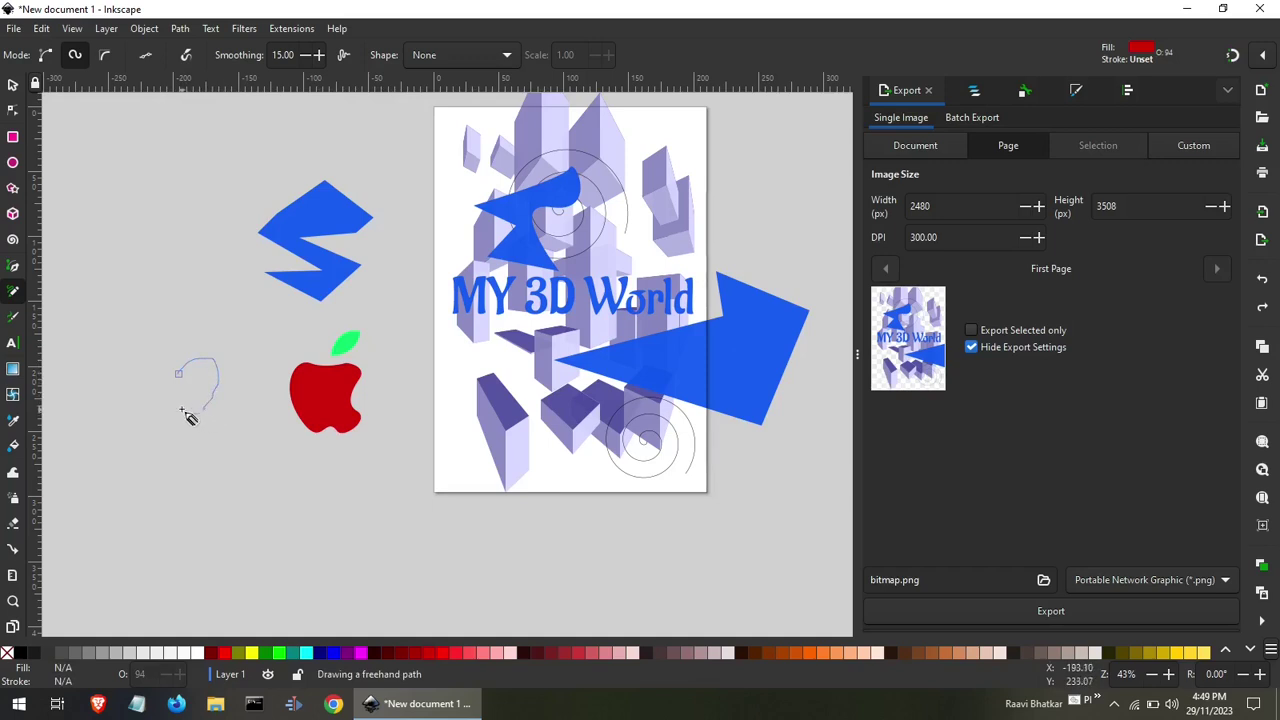
left_click_drag(180, 433, 178, 375)
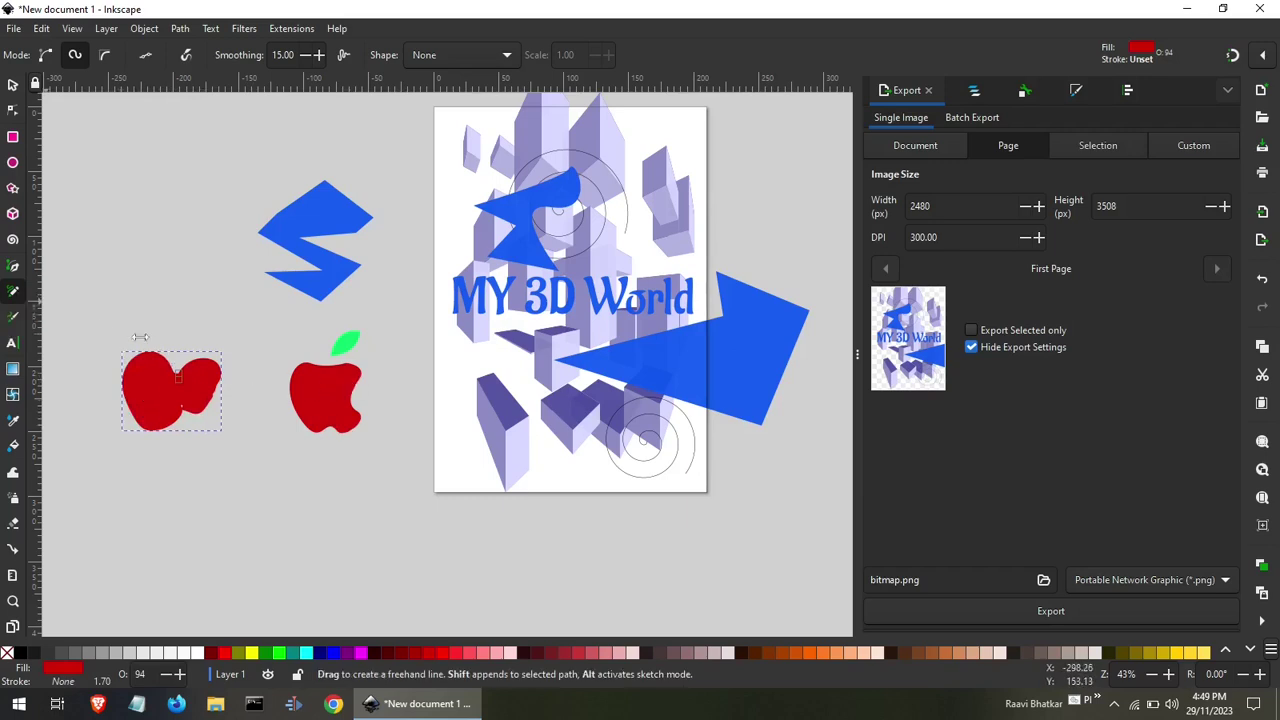
mouse_move(159, 324)
left_mouse_down()
mouse_move(166, 353)
mouse_move(152, 330)
left_mouse_up()
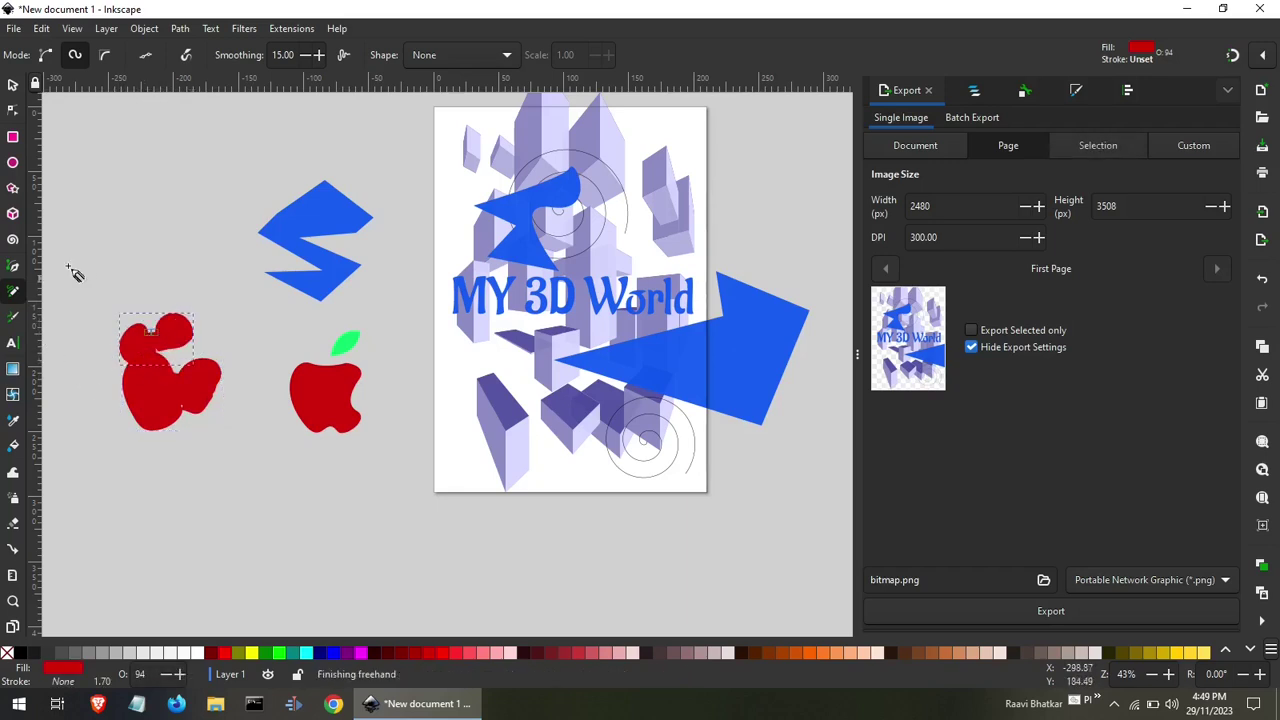
Draw a closed red heart-shaped Pen path left of the zigzag, then delete it.
left_click(14, 266)
mouse_move(174, 238)
left_mouse_down()
mouse_move(205, 222)
mouse_move(176, 204)
left_mouse_up()
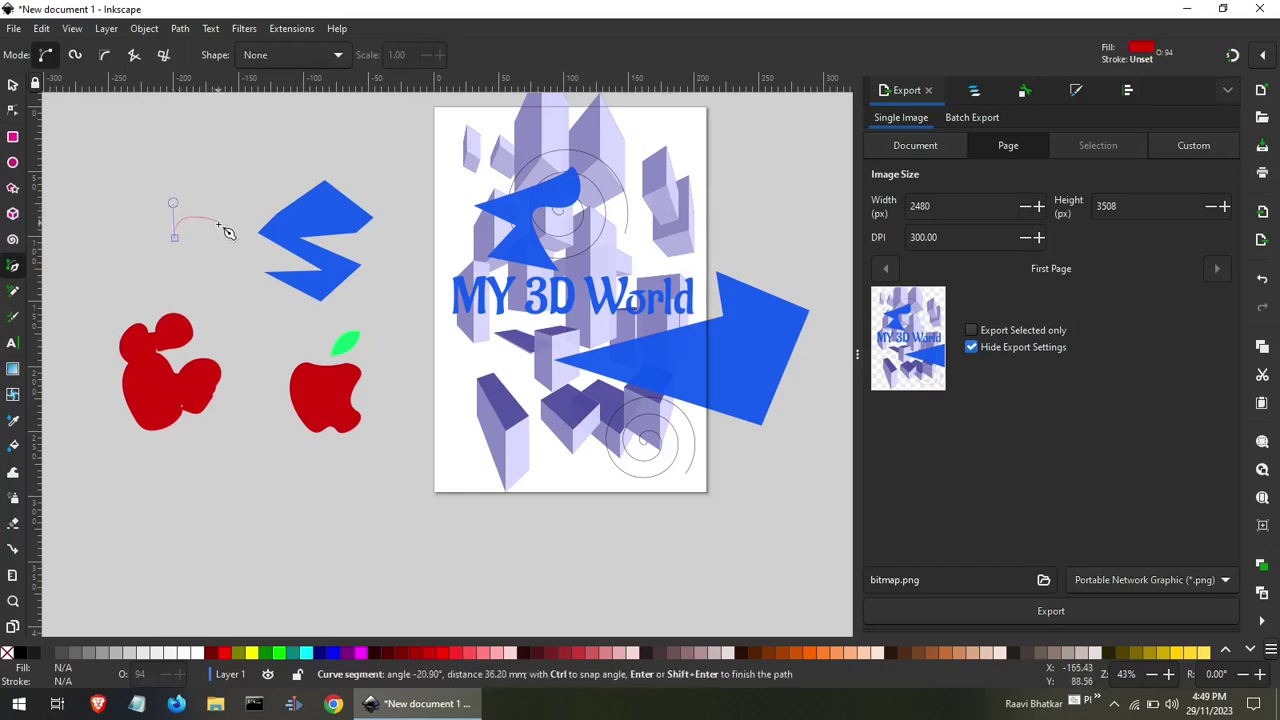
left_click_drag(220, 225, 231, 265)
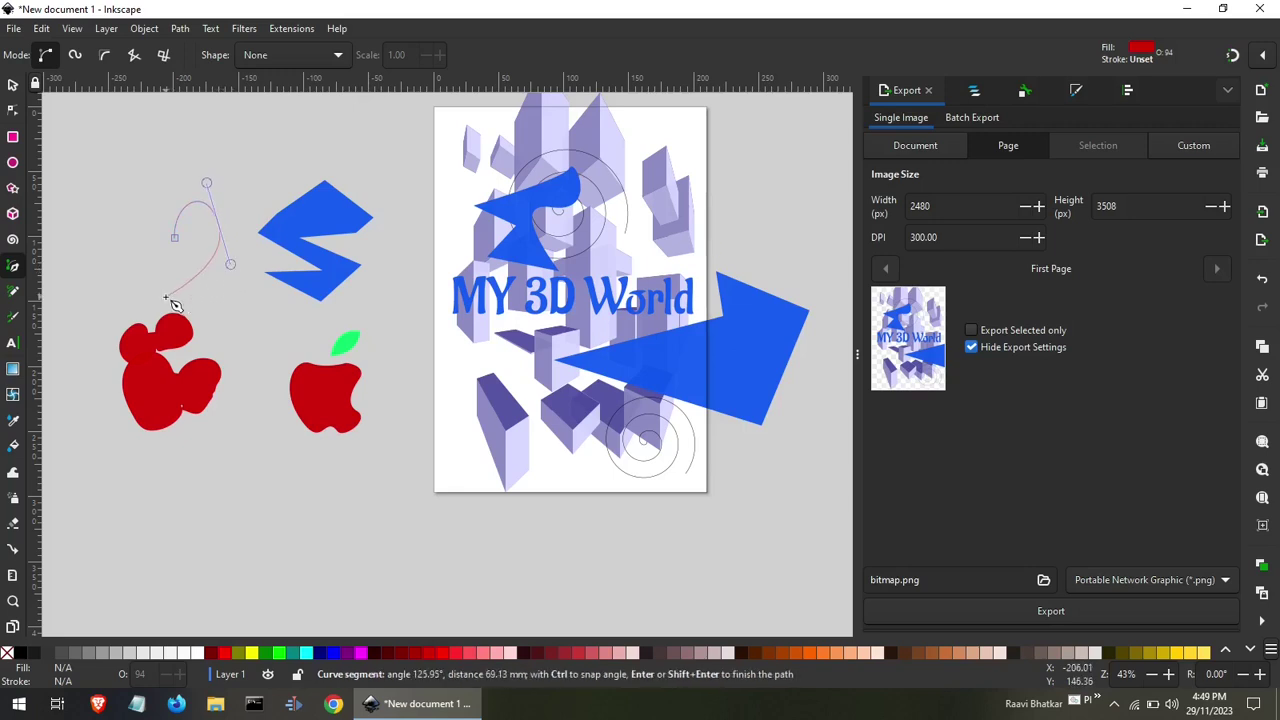
left_click_drag(168, 299, 121, 246)
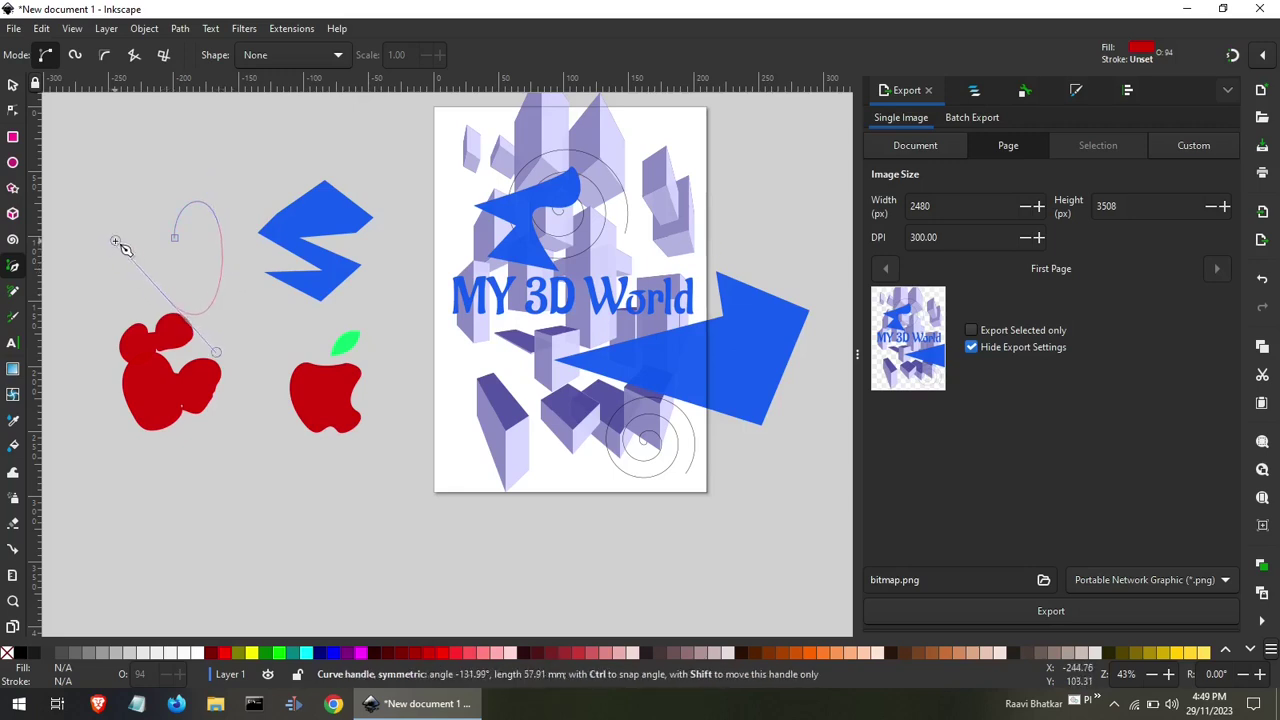
left_click(175, 240)
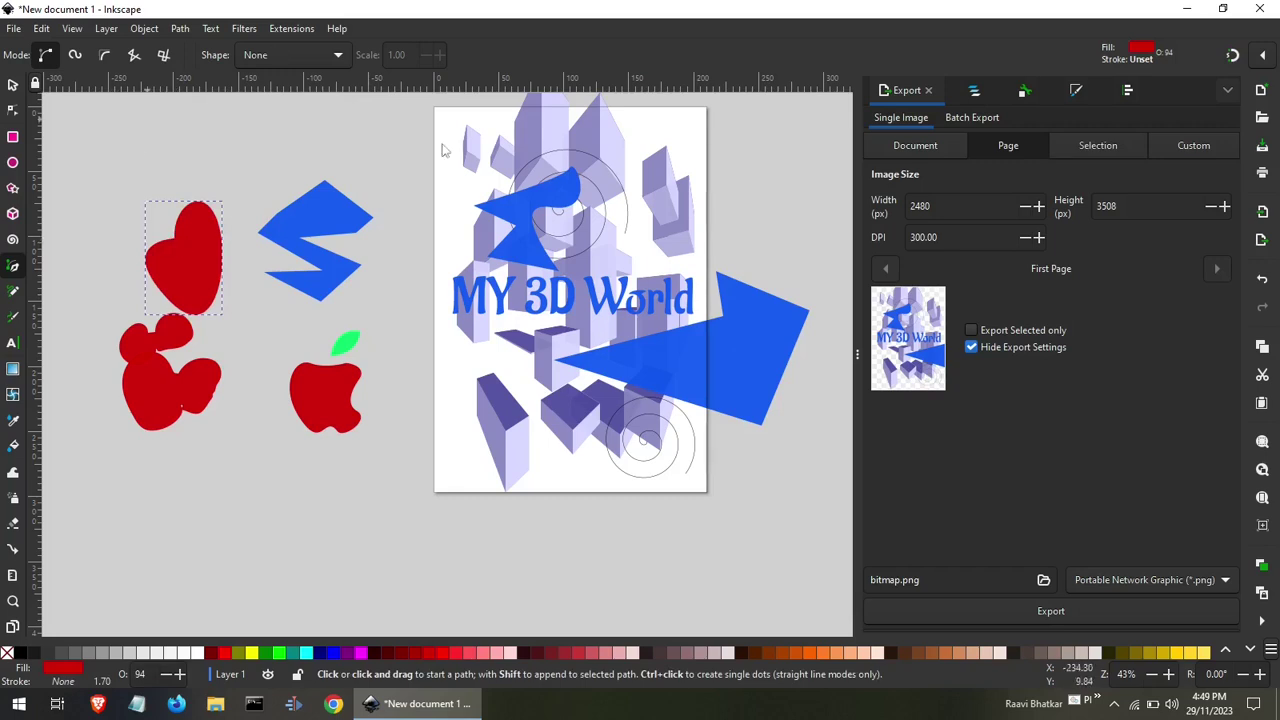
key("Delete")
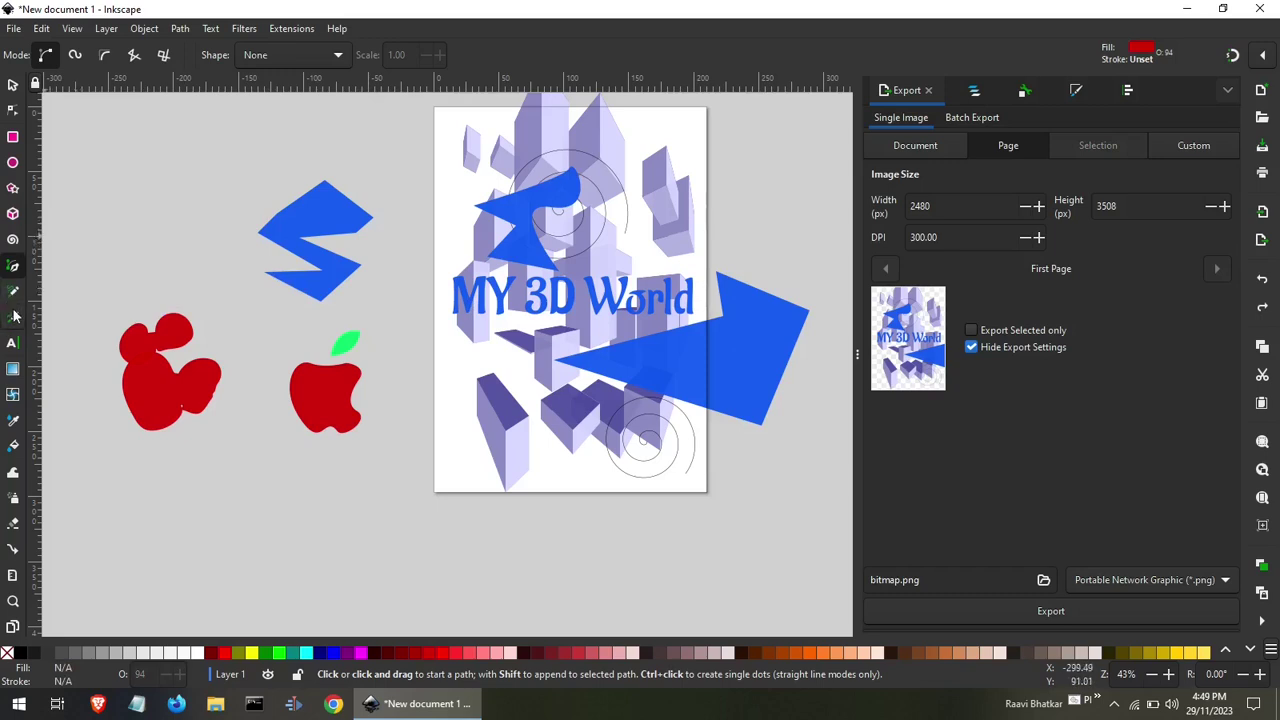
Draw a new closed red curved triangular path left of the blue zigzag.
left_click_drag(151, 238, 208, 266)
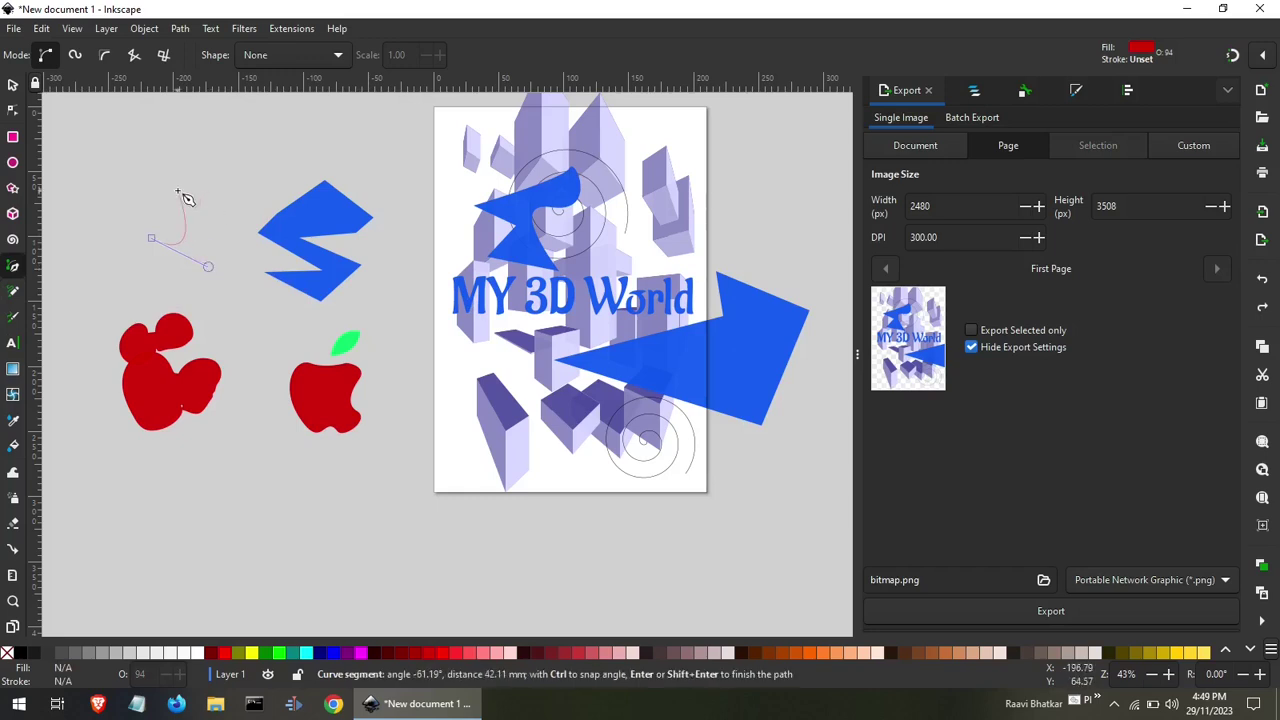
left_click(178, 192)
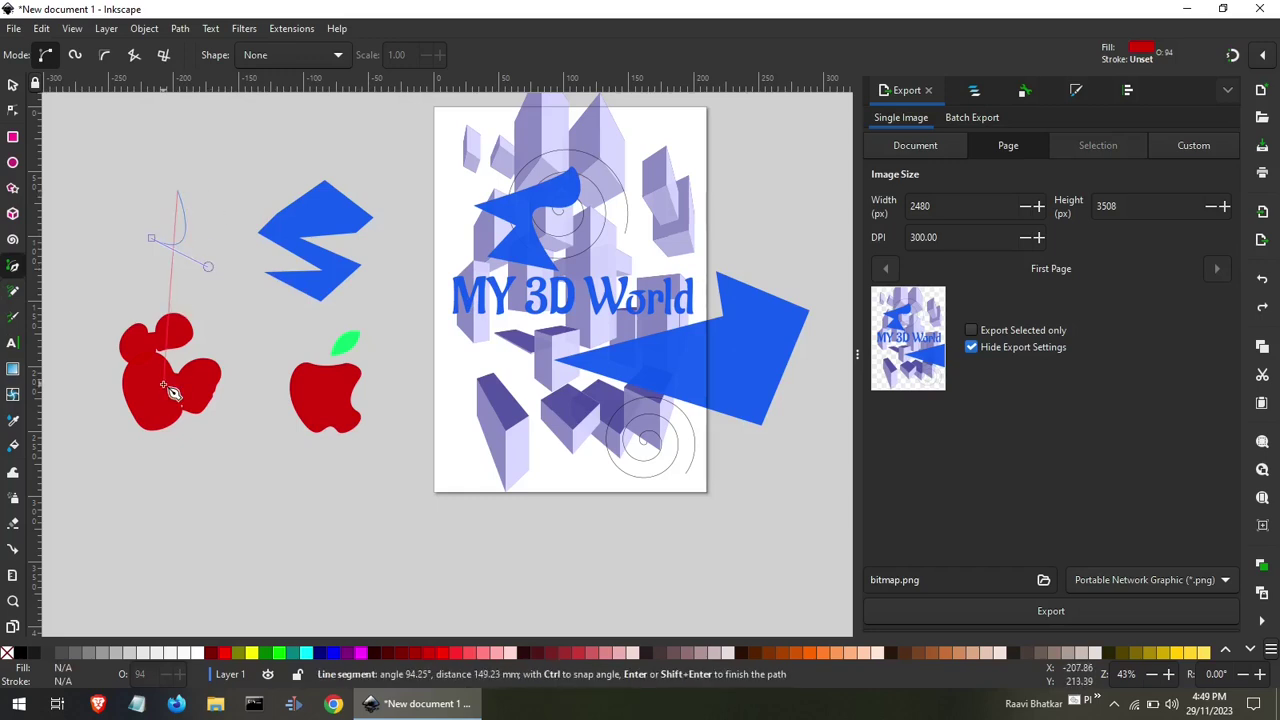
left_click(95, 260)
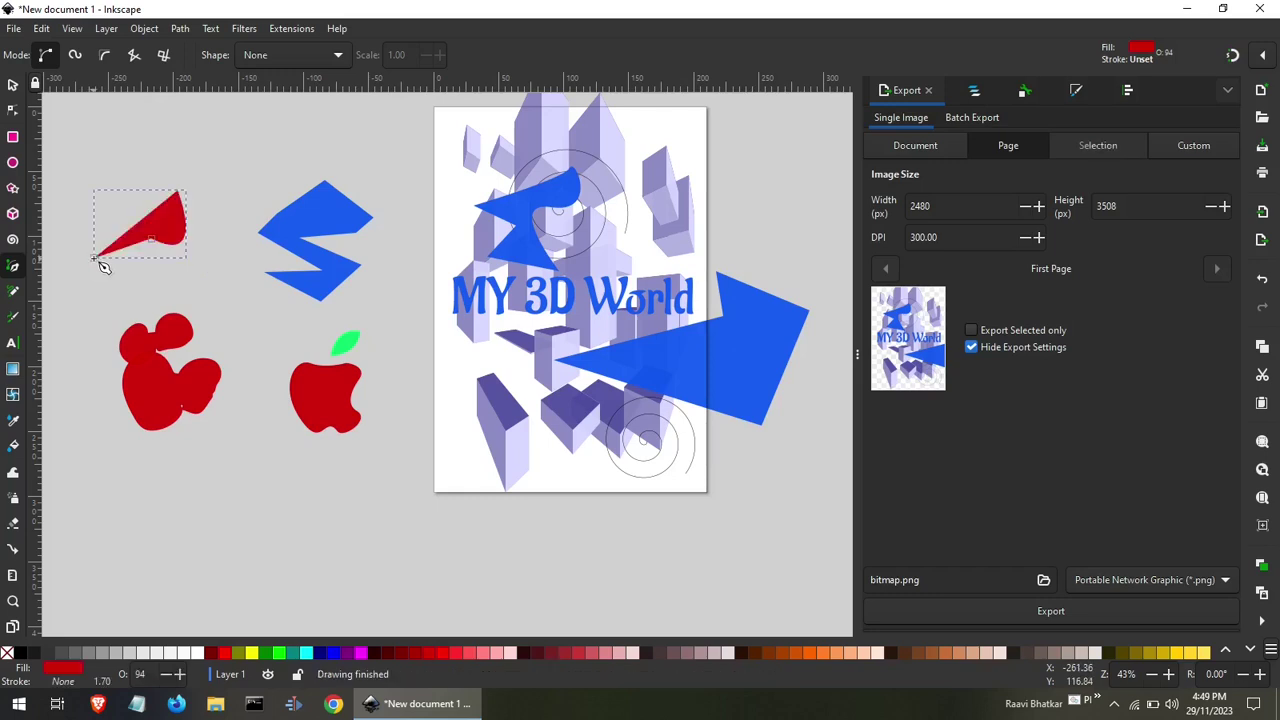
Draw thin red Dip pen calligraphy squiggles around the apple's leaf.
left_click(15, 322)
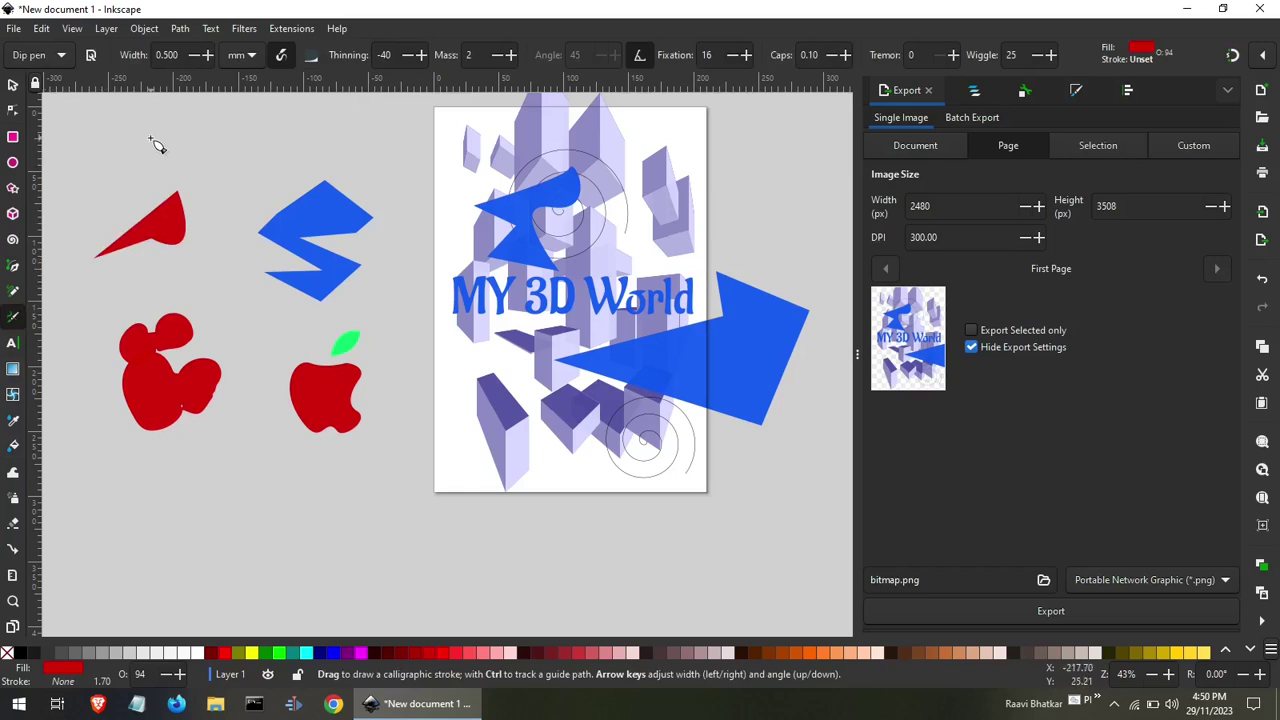
mouse_move(155, 133)
left_mouse_down()
mouse_move(331, 174)
mouse_move(420, 124)
left_mouse_up()
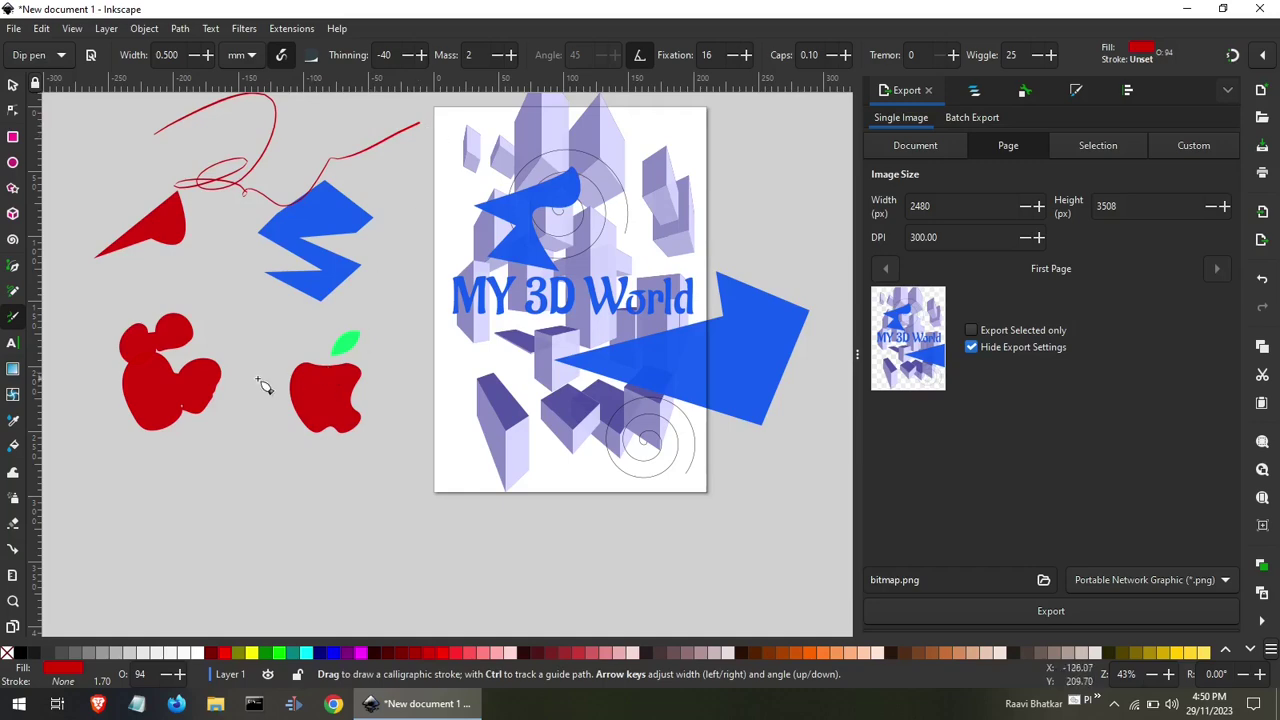
left_click_drag(255, 372, 393, 338)
scroll(393, 313, "up", 5)
scroll(393, 313, "up", 1)
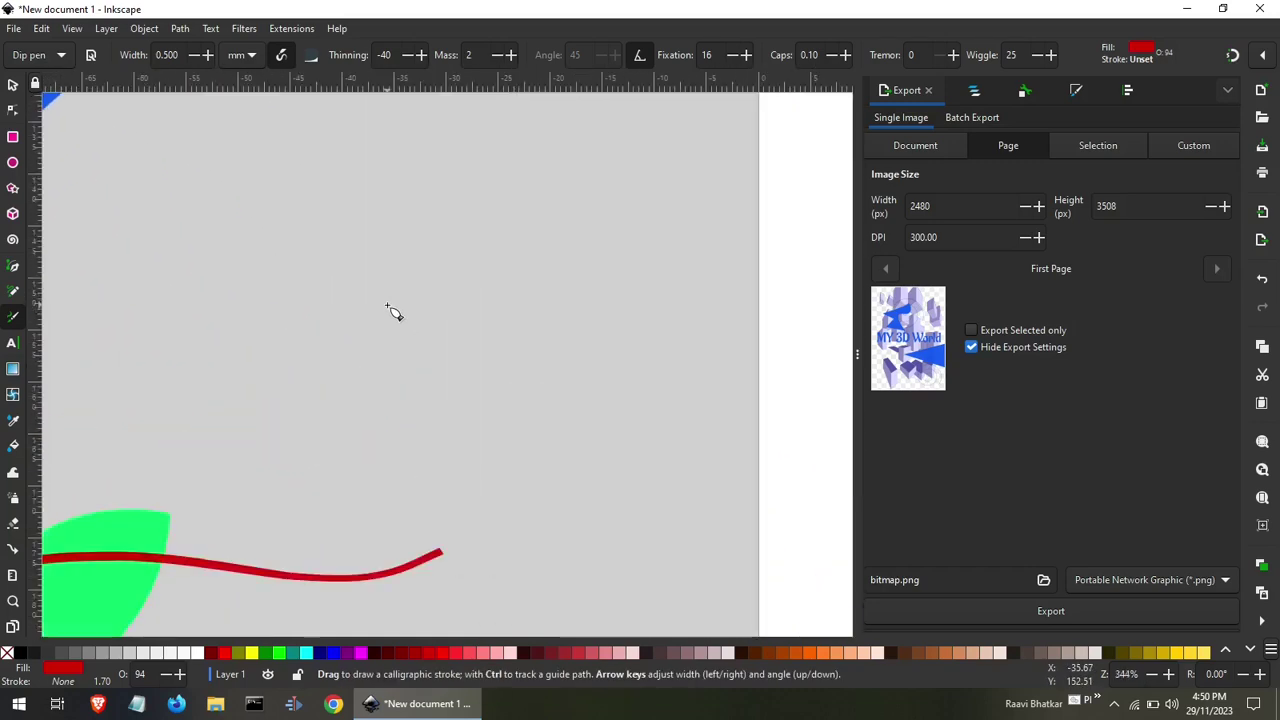
mouse_move(328, 292)
left_mouse_down()
mouse_move(520, 268)
mouse_move(552, 333)
left_mouse_up()
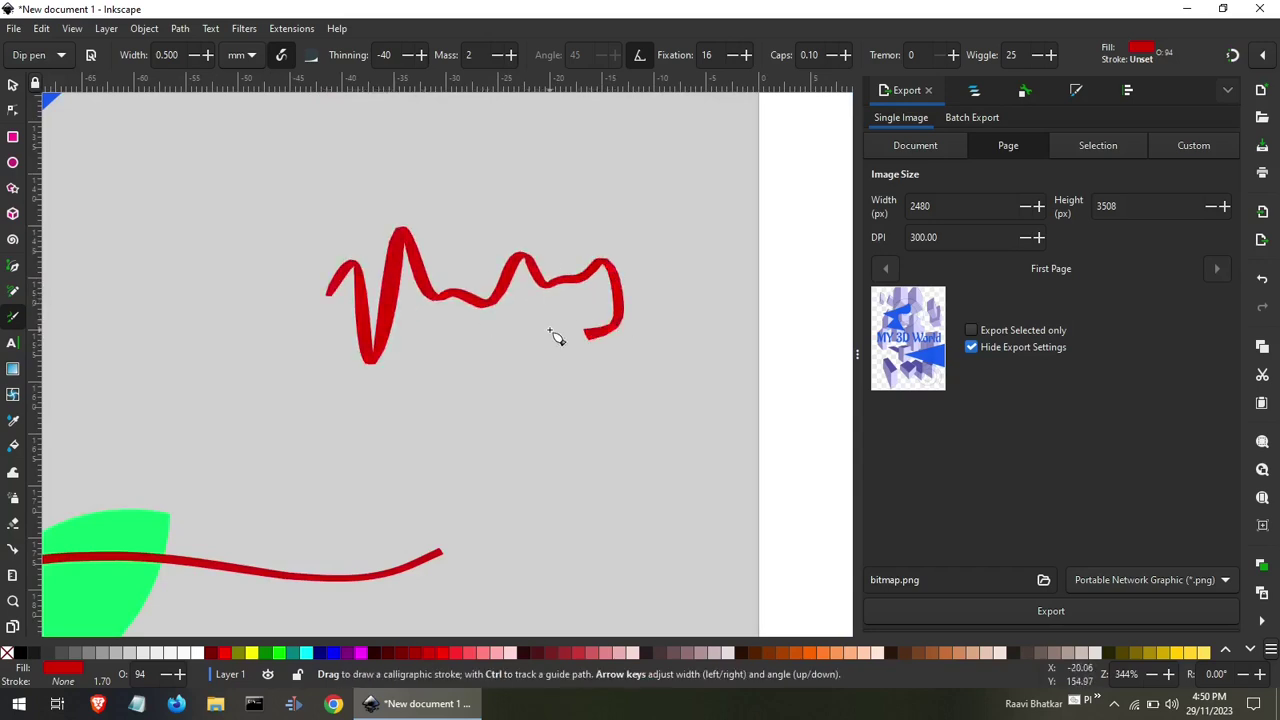
Draw a wavy red Marker stroke and a thick looping Brush stroke.
left_click(52, 54)
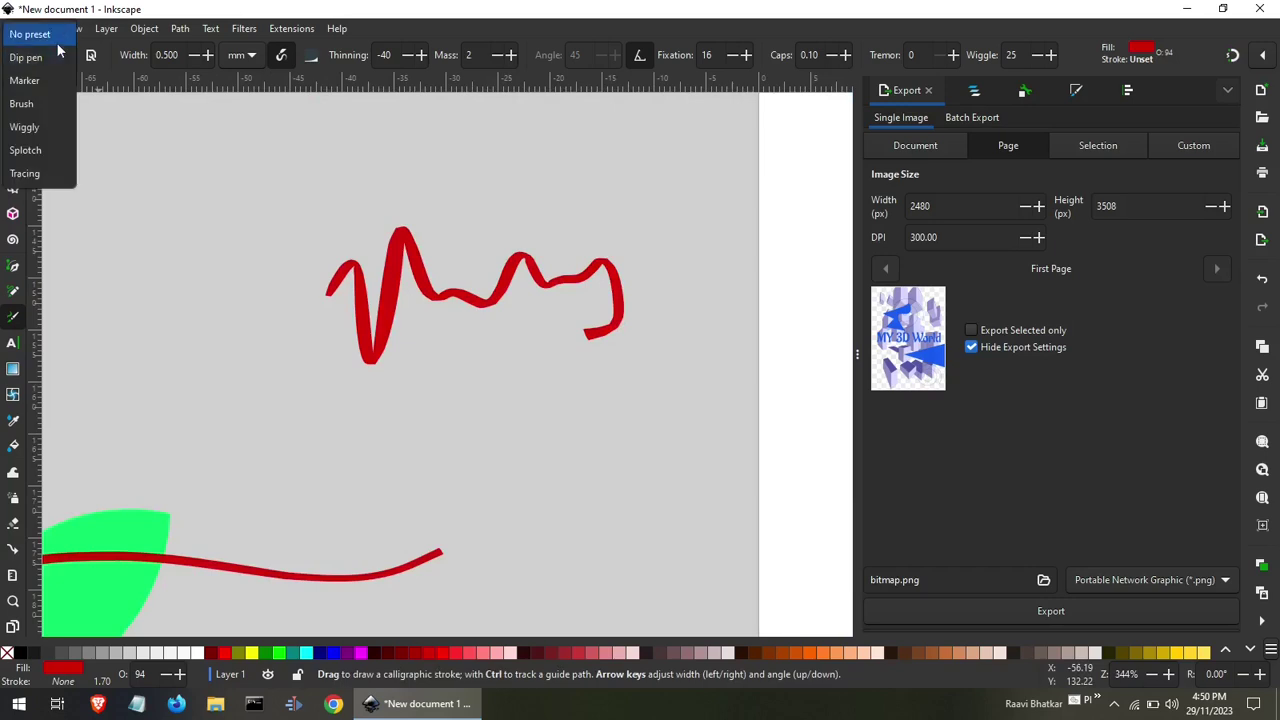
left_click(43, 82)
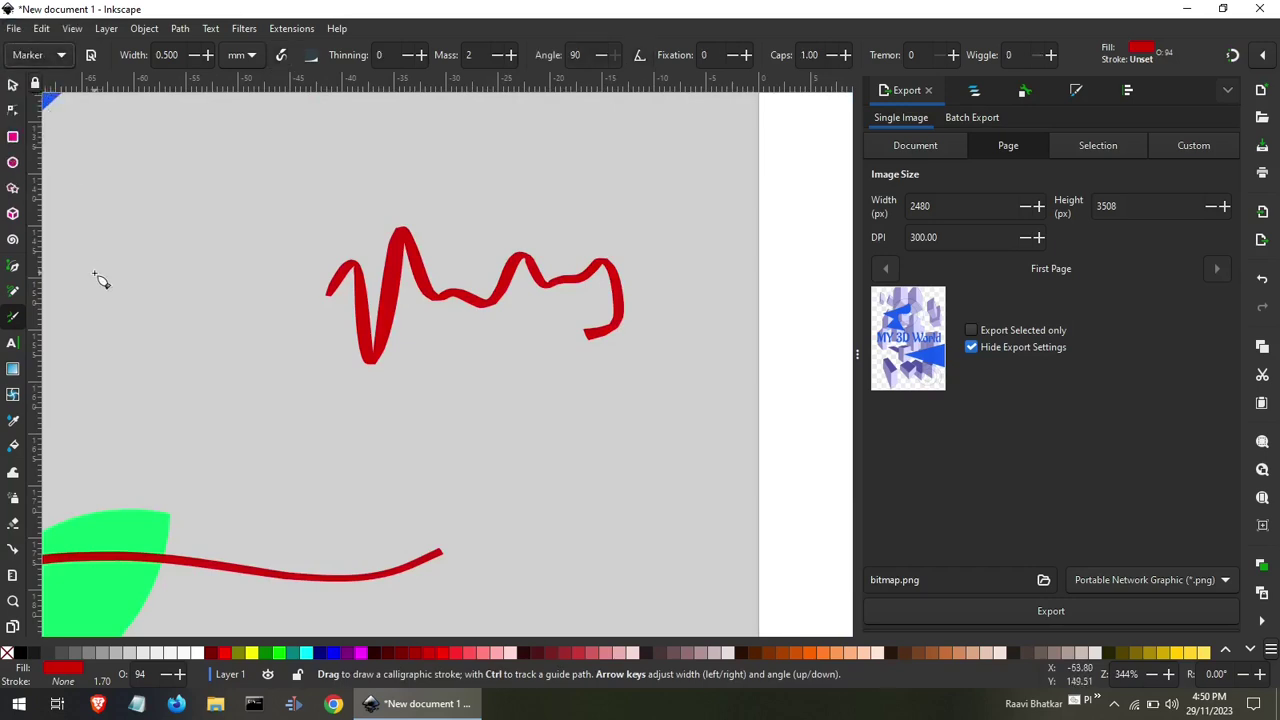
left_click_drag(95, 273, 294, 218)
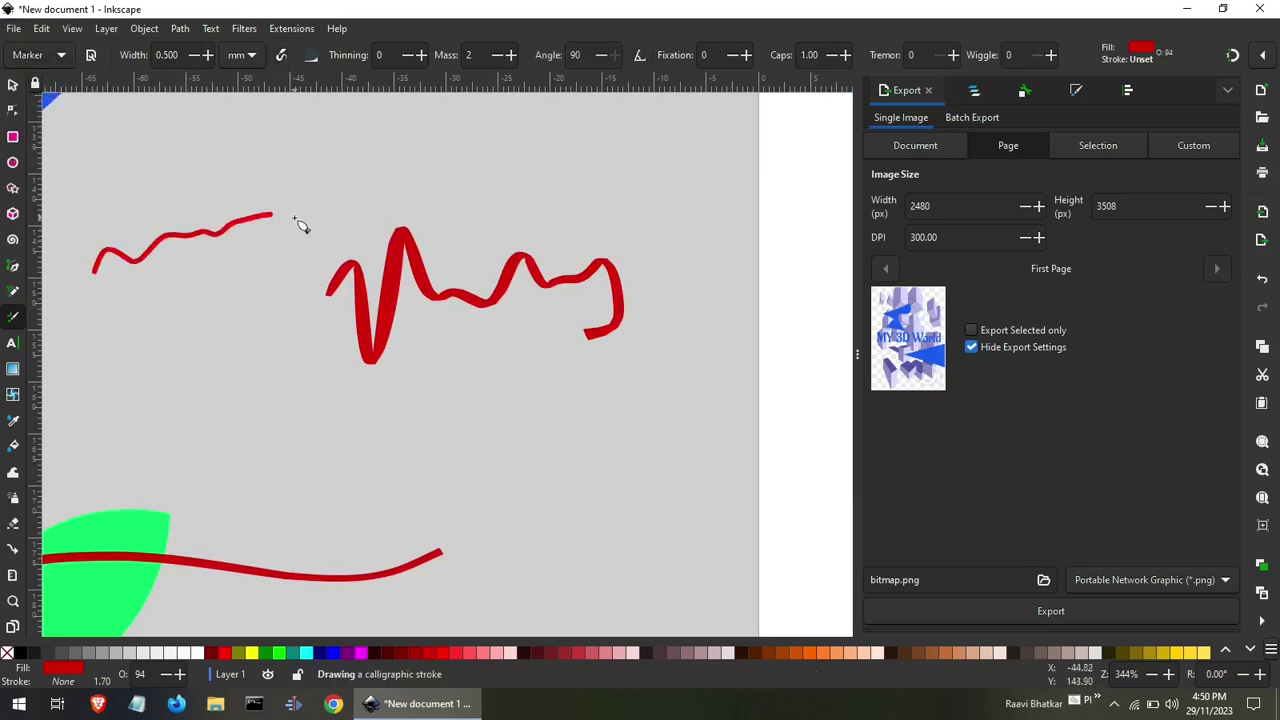
left_click(57, 58)
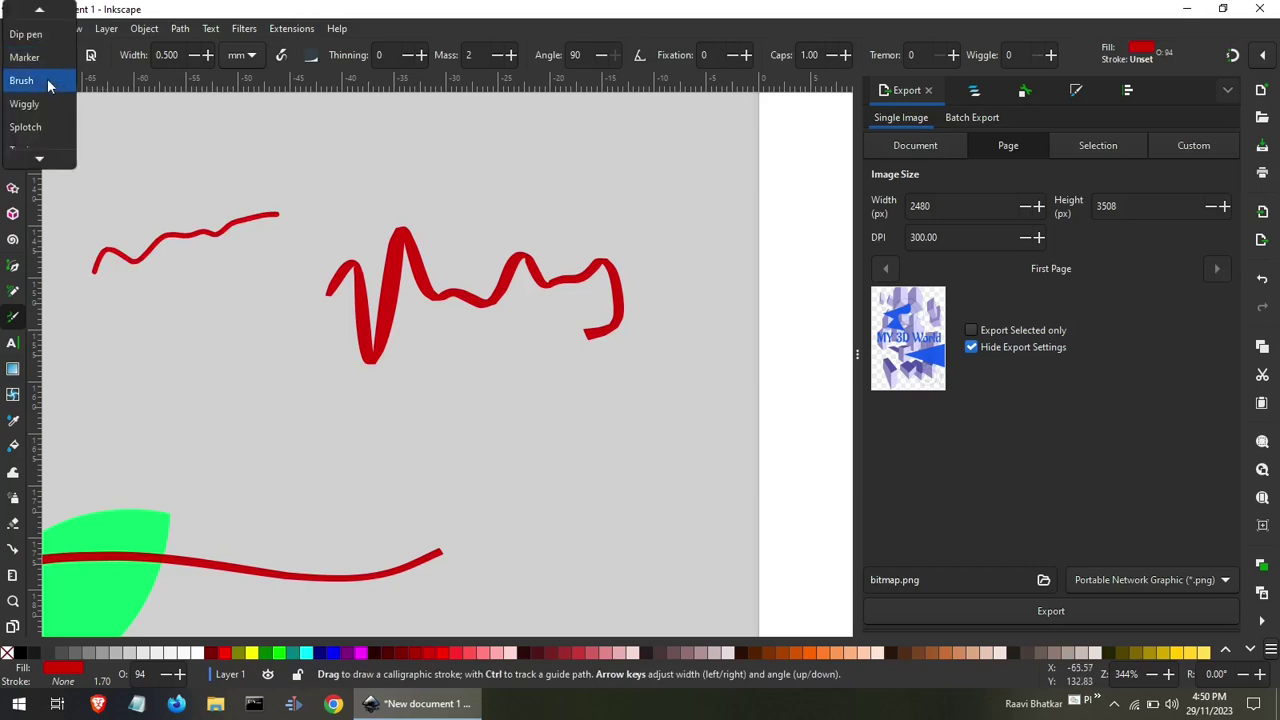
left_click(47, 80)
left_click_drag(136, 178, 333, 182)
left_click_drag(333, 237, 360, 255)
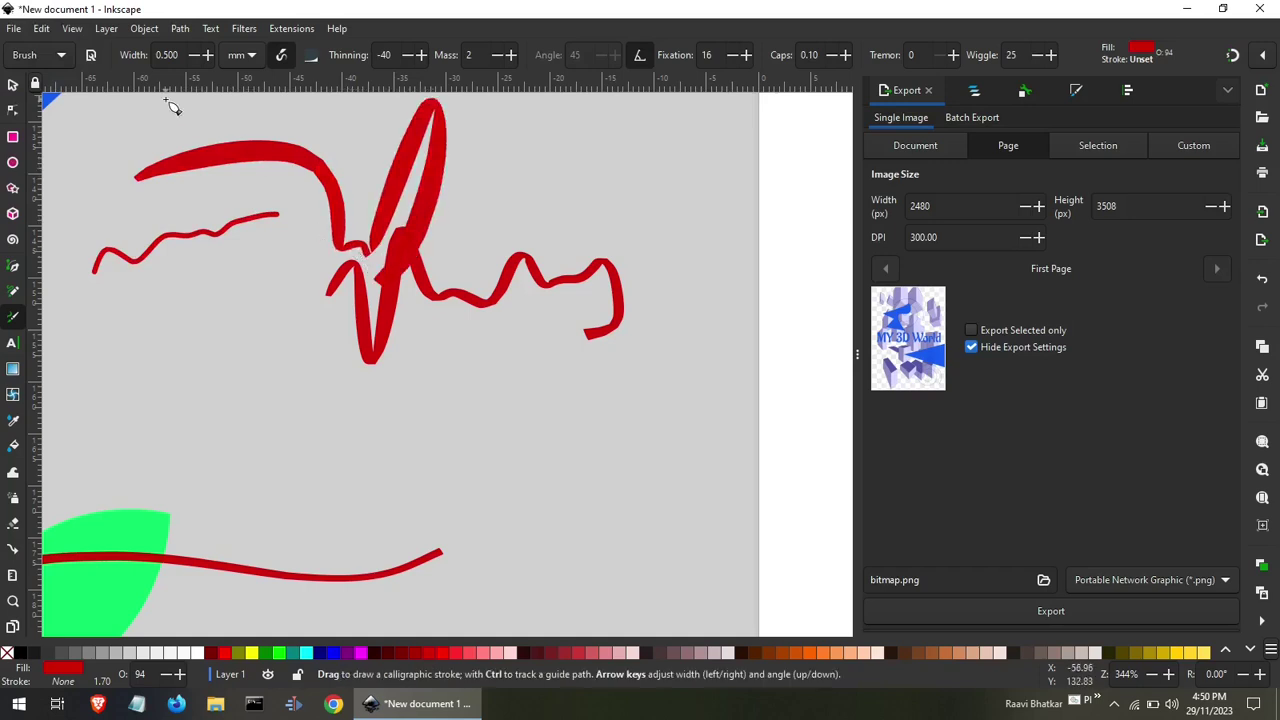
Draw wide red Wiggly strokes over the squiggles, then select the Splotch preset.
left_click(57, 61)
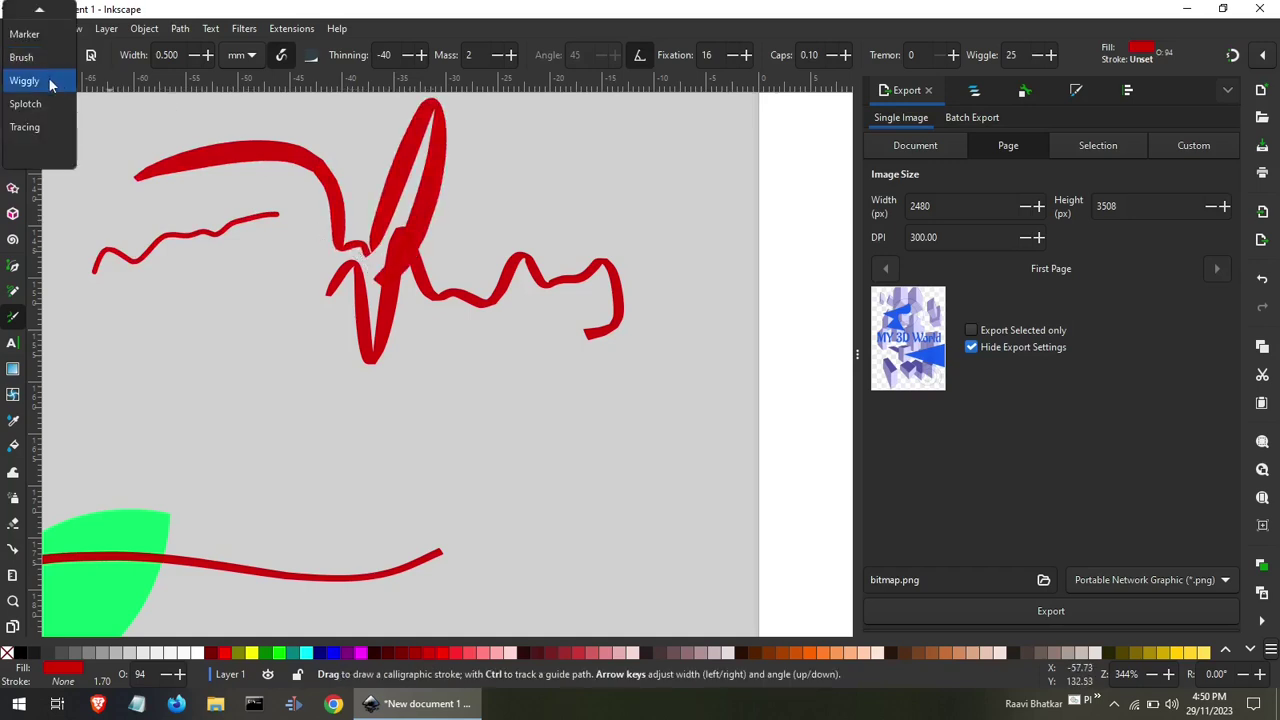
left_click(48, 85)
mouse_move(220, 370)
left_mouse_down()
mouse_move(487, 395)
mouse_move(531, 414)
left_mouse_up()
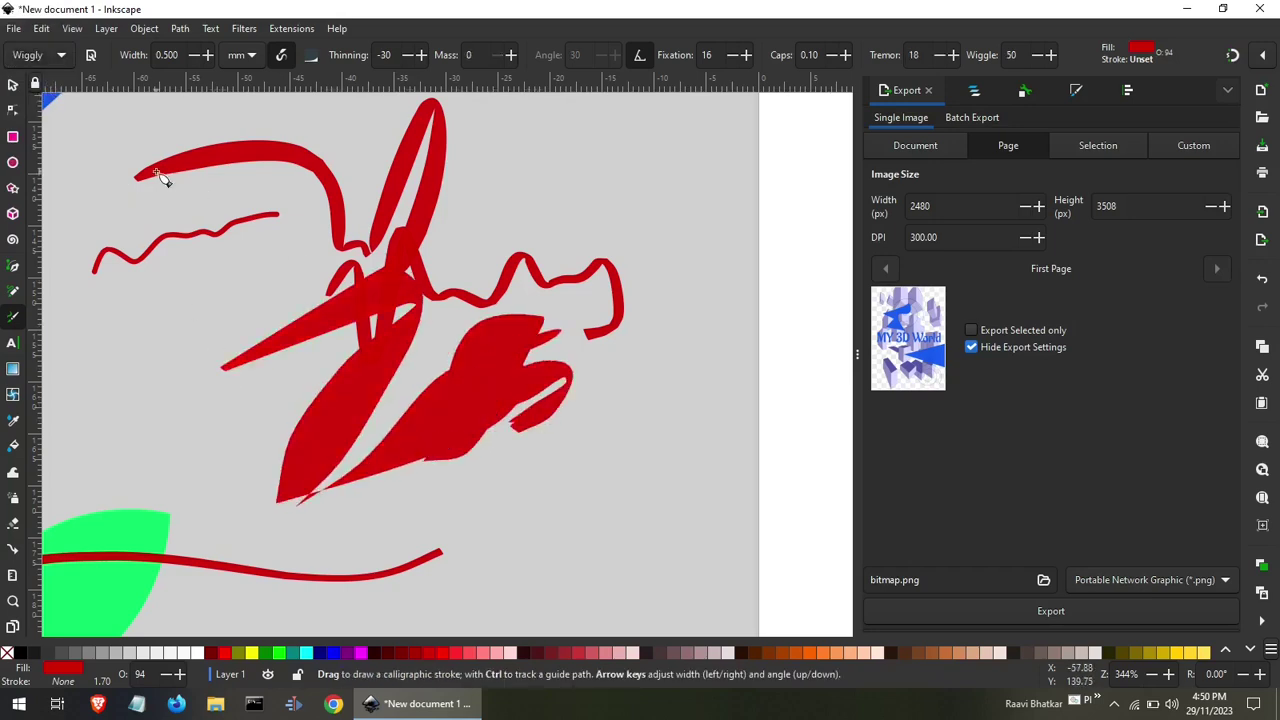
left_click(59, 55)
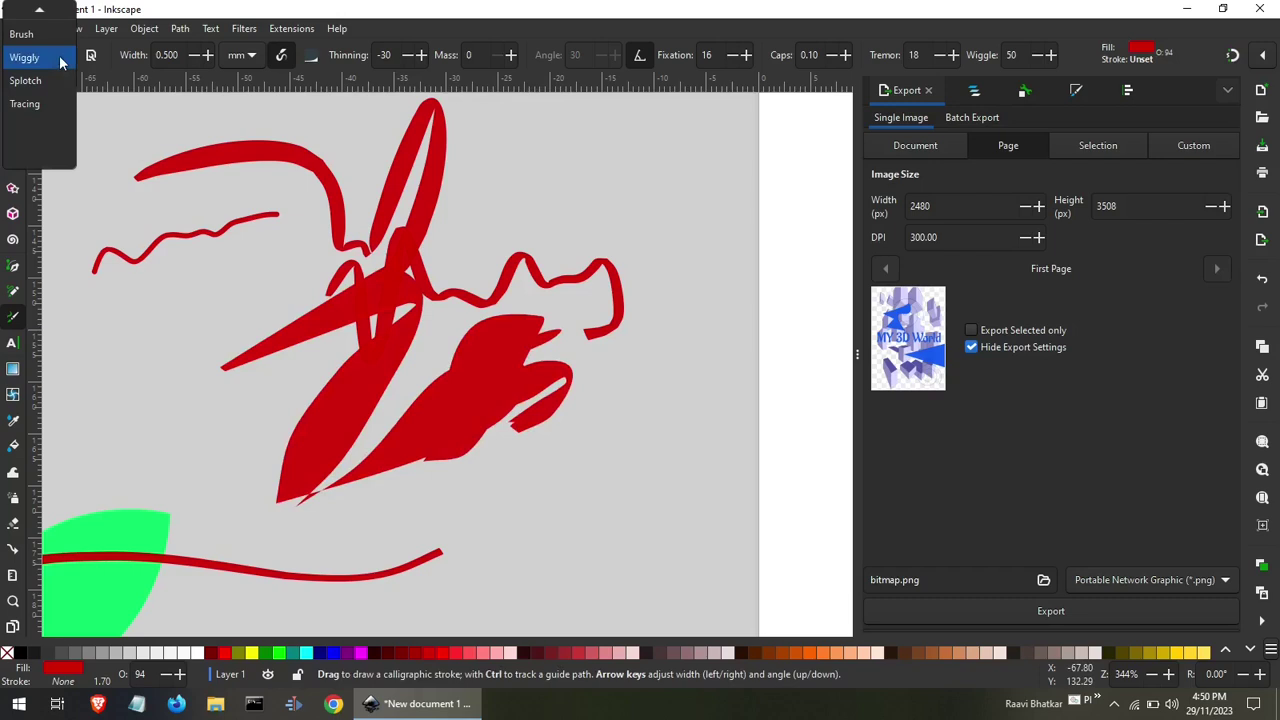
left_click(48, 81)
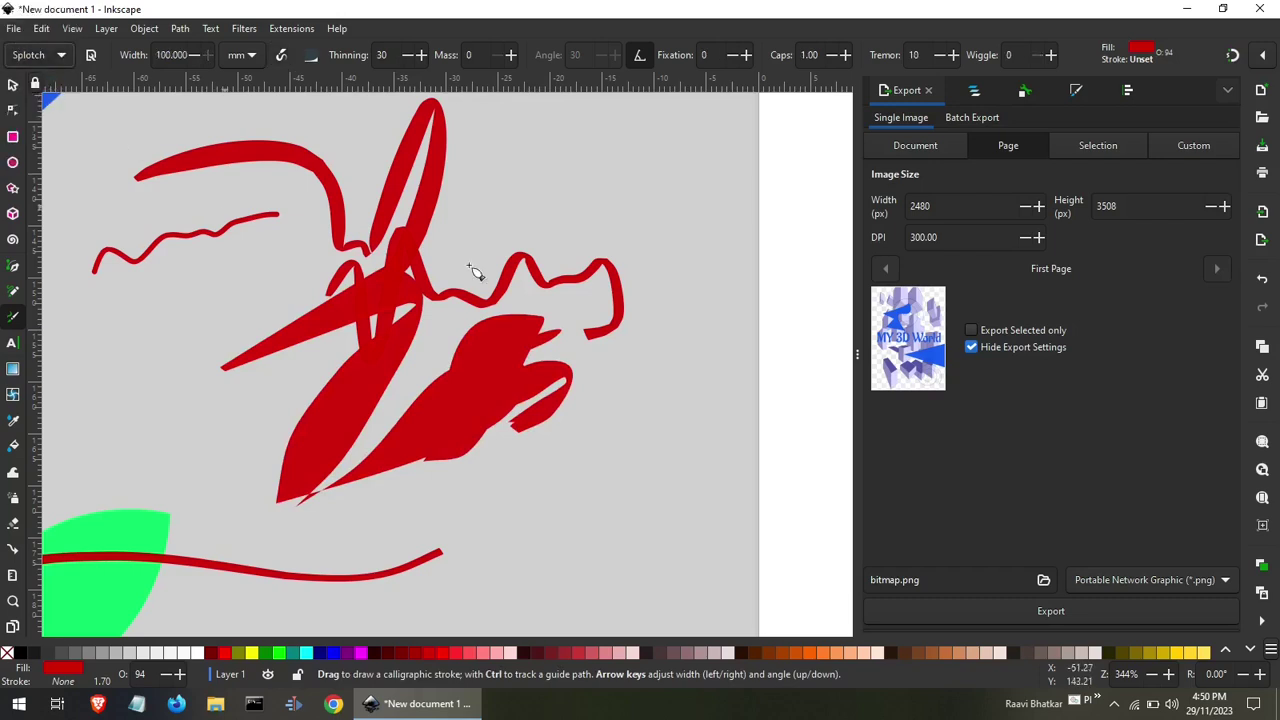
Paint a huge red Splotch stroke, then draw thin red Tracing-preset loops near the page edge.
left_click_drag(606, 243, 623, 277)
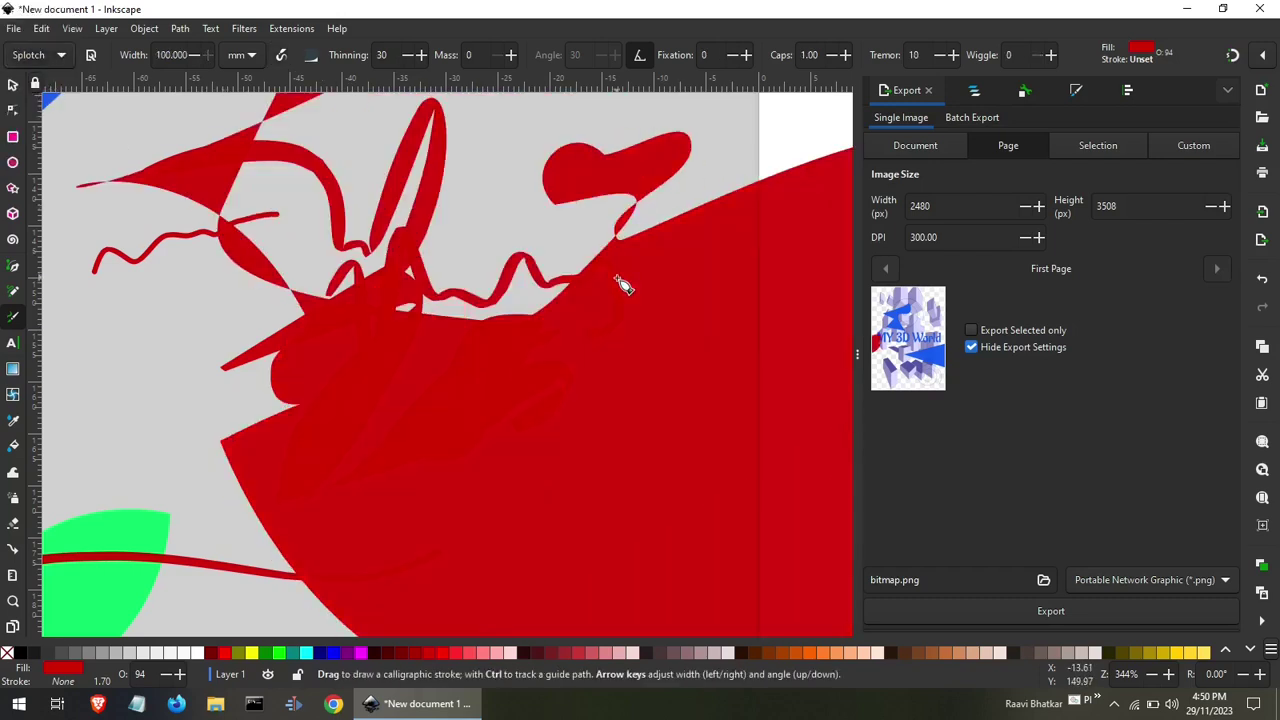
scroll(196, 257, "down", 2)
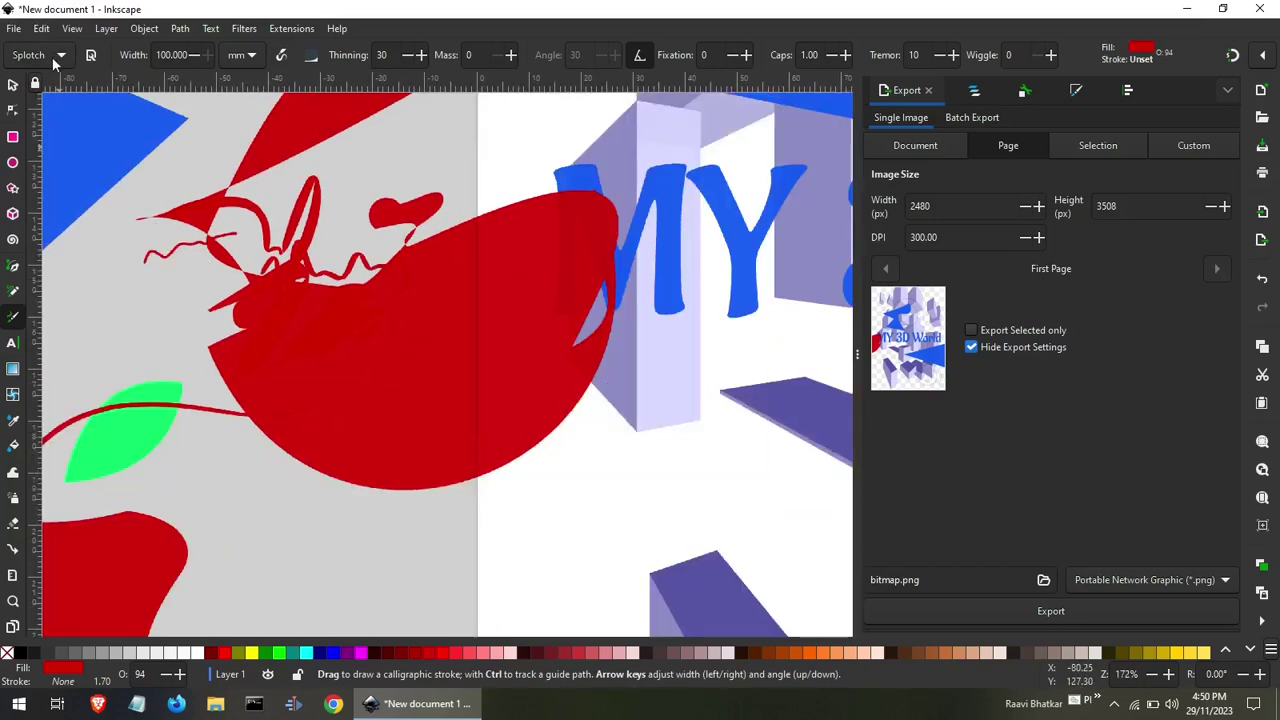
left_click(52, 57)
left_click(52, 81)
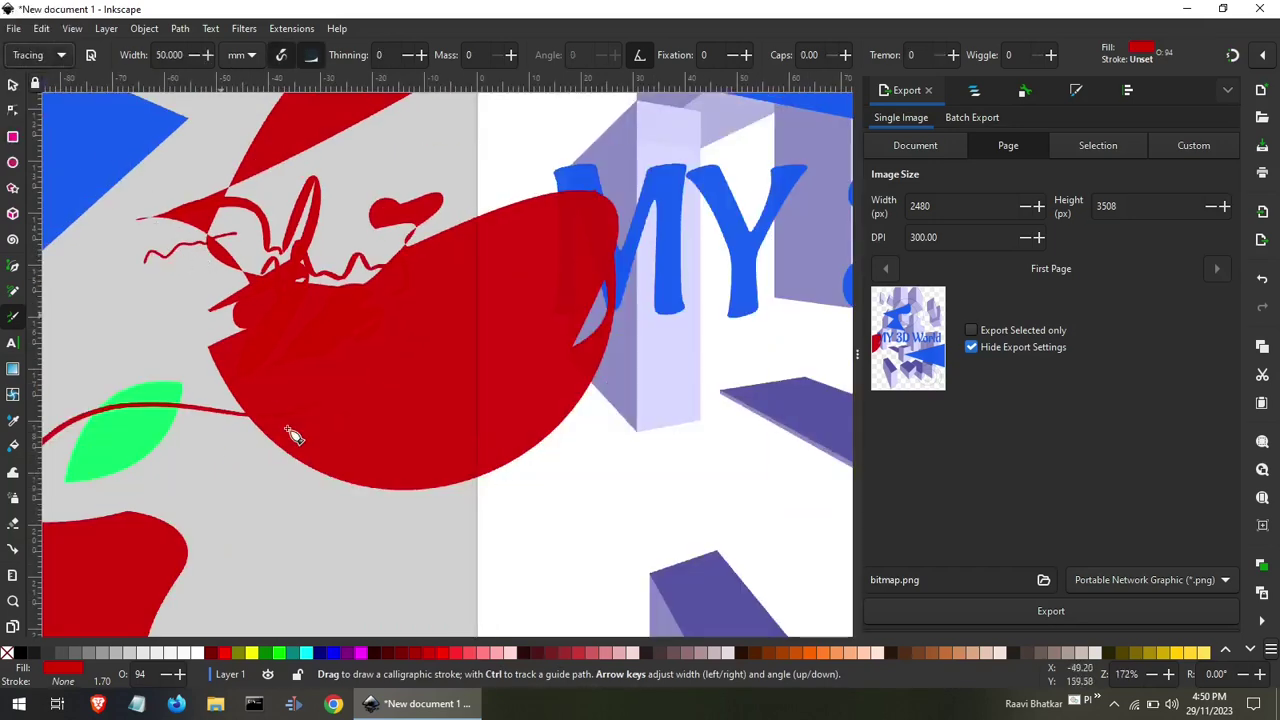
mouse_move(145, 366)
left_mouse_down()
mouse_move(271, 486)
mouse_move(228, 557)
left_mouse_up()
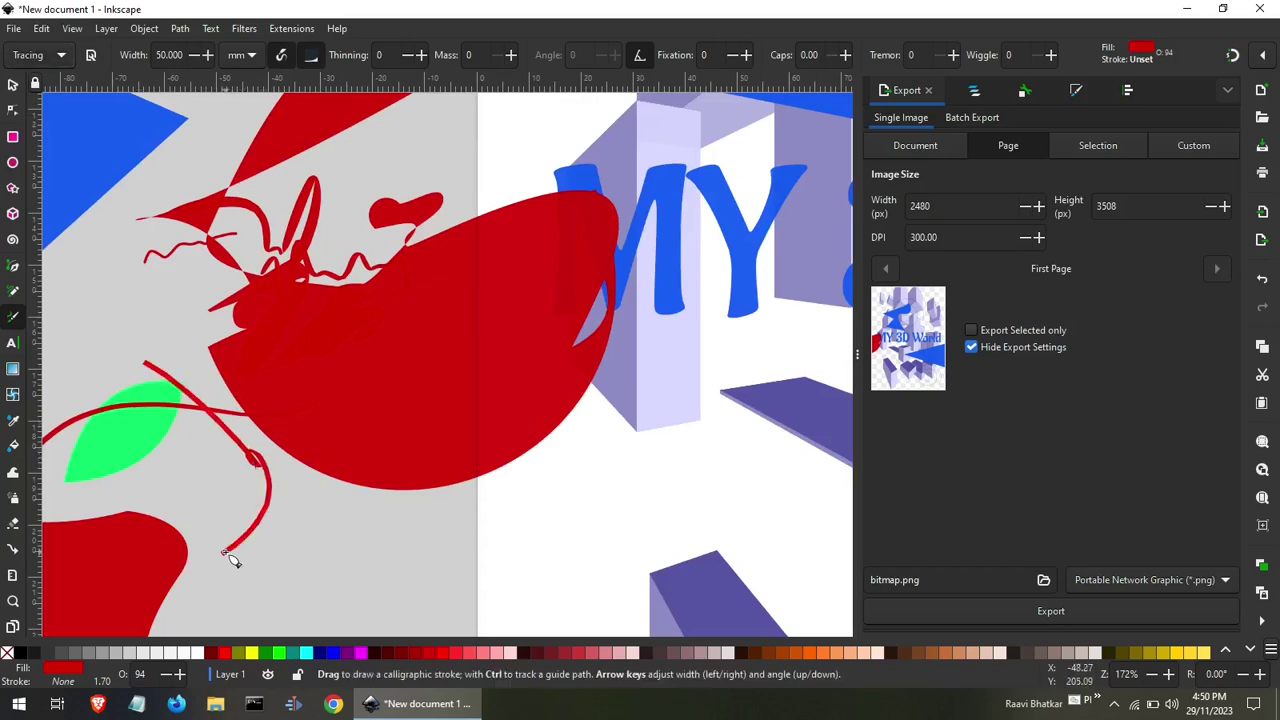
scroll(252, 502, "left", 2)
mouse_move(418, 545)
left_mouse_down()
mouse_move(336, 576)
mouse_move(350, 495)
mouse_move(651, 509)
mouse_move(609, 543)
mouse_move(283, 598)
mouse_move(177, 528)
mouse_move(262, 425)
mouse_move(500, 323)
mouse_move(617, 400)
mouse_move(686, 491)
mouse_move(723, 514)
mouse_move(805, 381)
mouse_move(720, 405)
mouse_move(670, 380)
mouse_move(703, 461)
mouse_move(794, 529)
mouse_move(800, 586)
mouse_move(716, 601)
left_mouse_up()
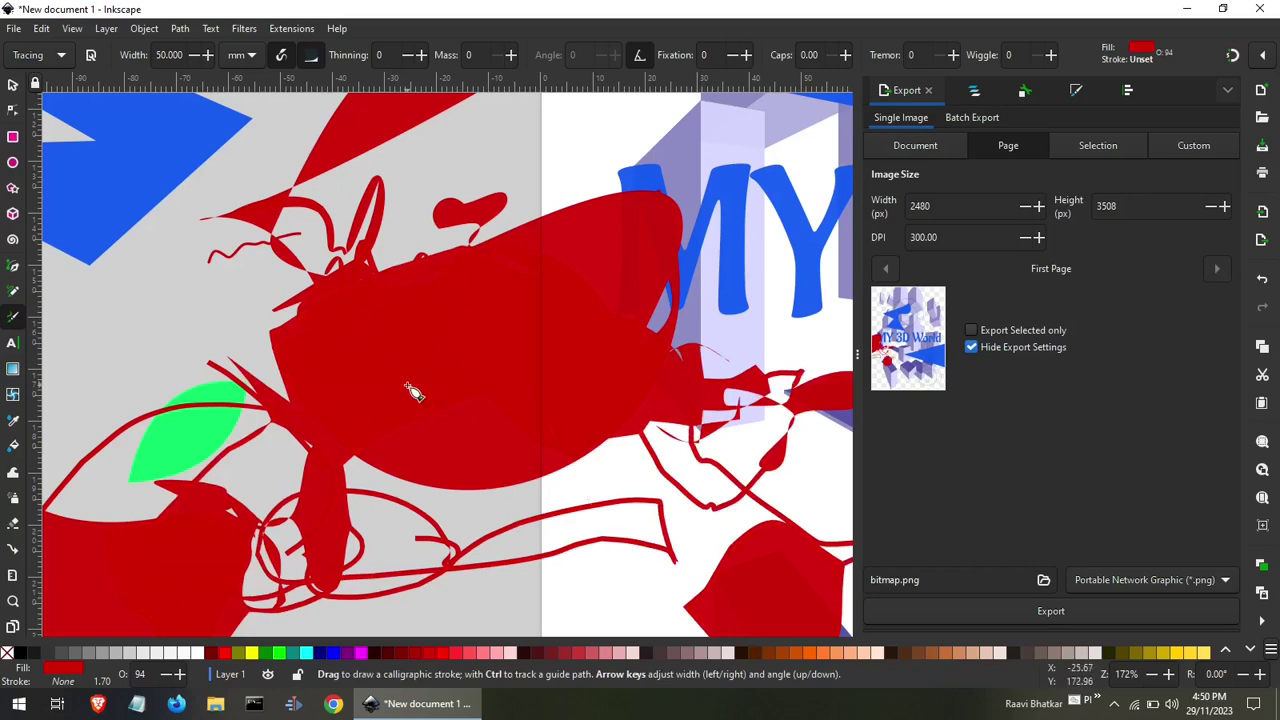
scroll(410, 391, "down", 3, "ctrl")
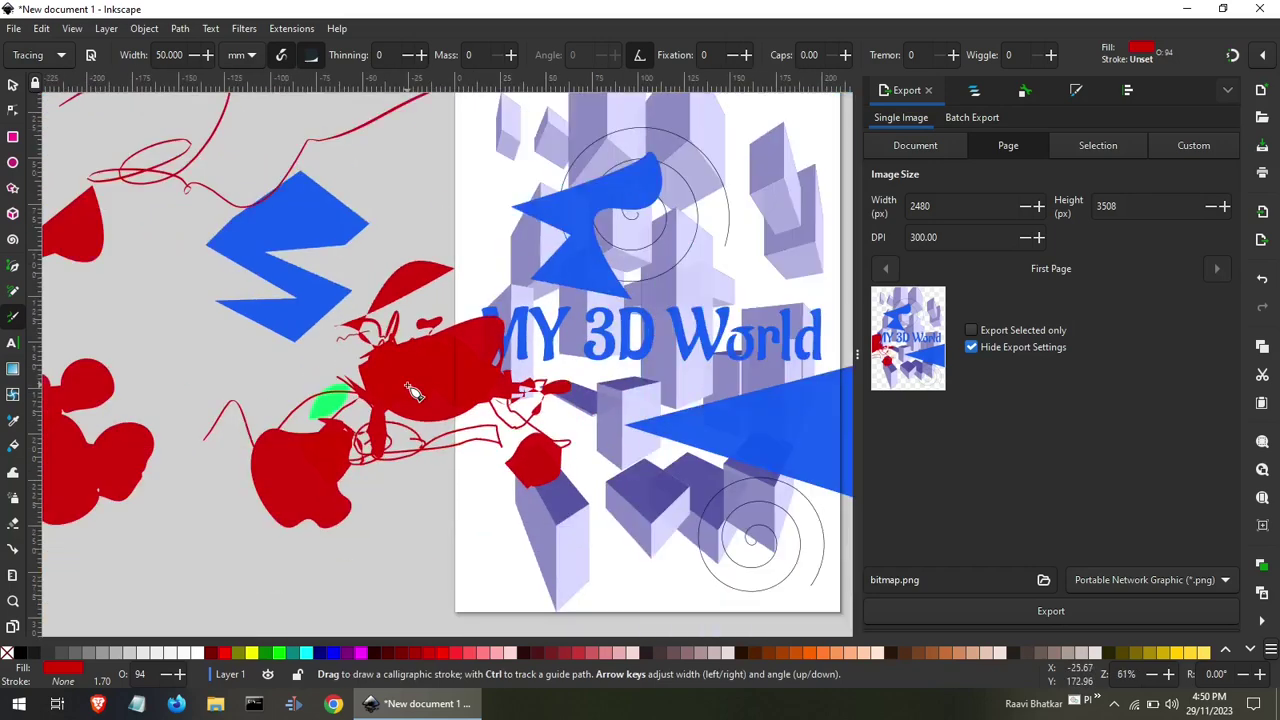
Draw thick red calligraphy strokes at the page's upper right and open the preset list.
scroll(413, 391, "down", 1, "ctrl")
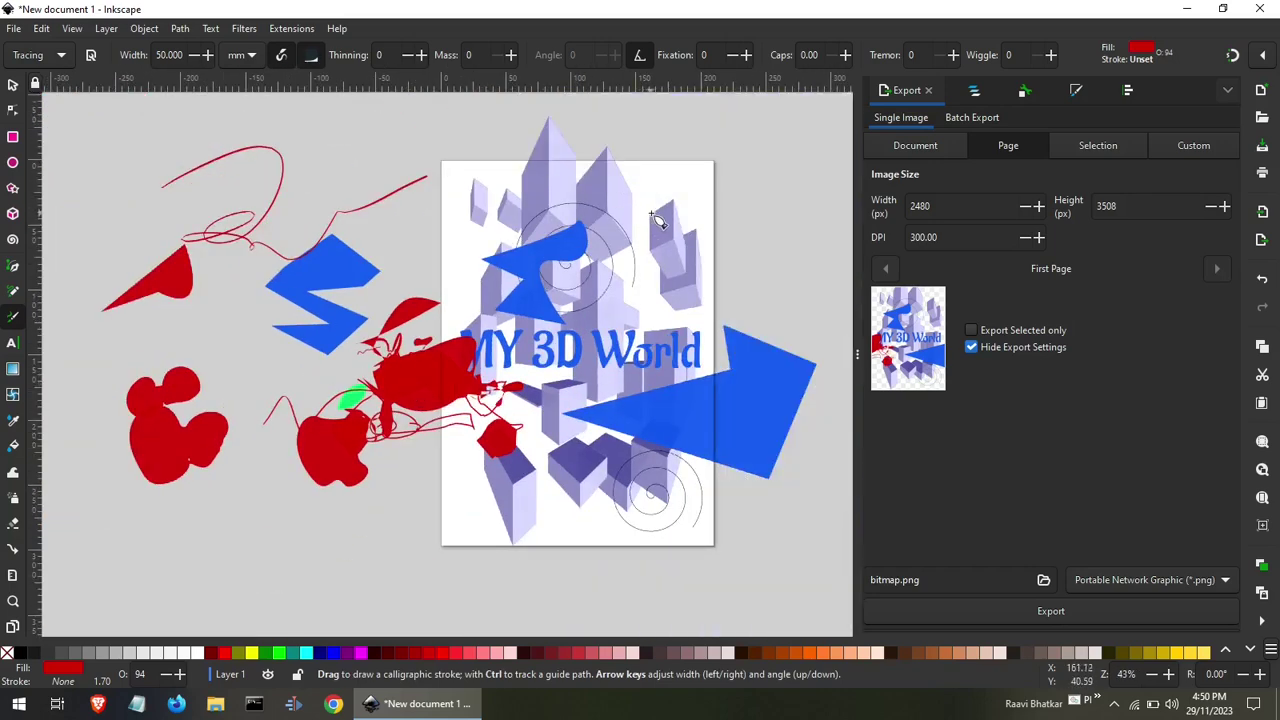
left_click_drag(657, 230, 683, 218)
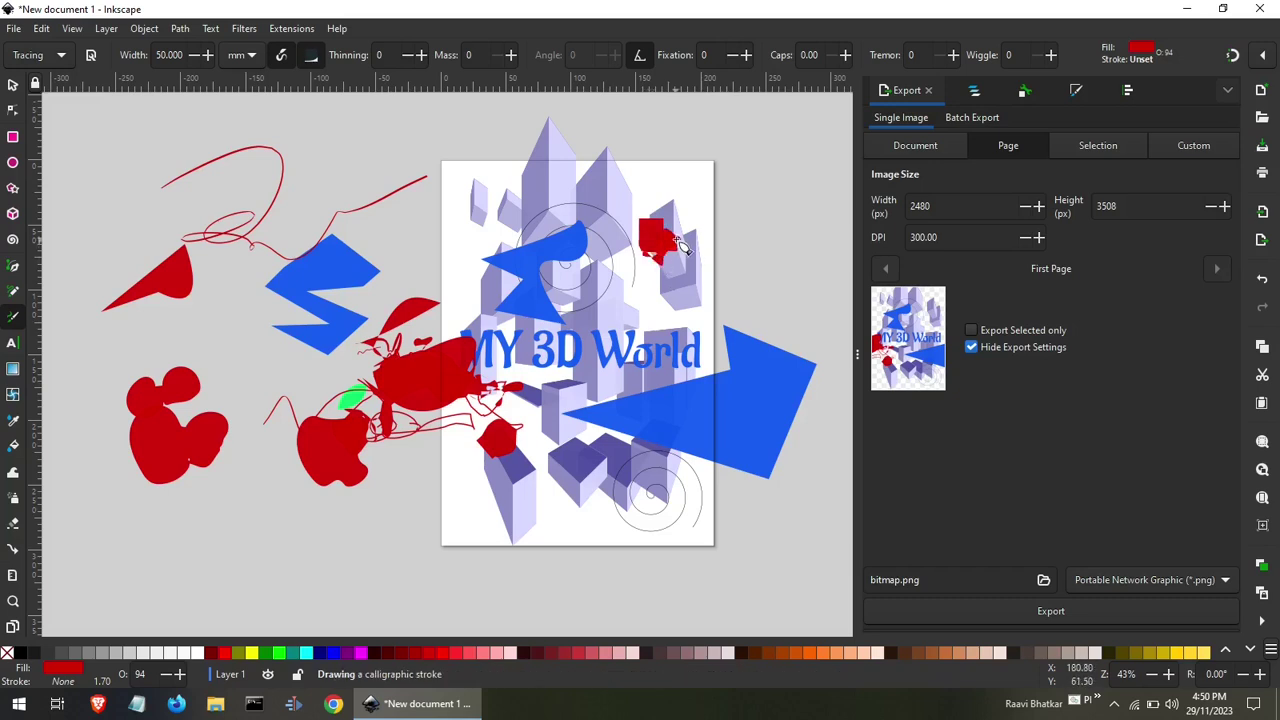
mouse_move(680, 210)
left_mouse_down()
mouse_move(655, 228)
mouse_move(676, 286)
mouse_move(693, 236)
left_mouse_up()
left_click_drag(730, 195, 706, 250)
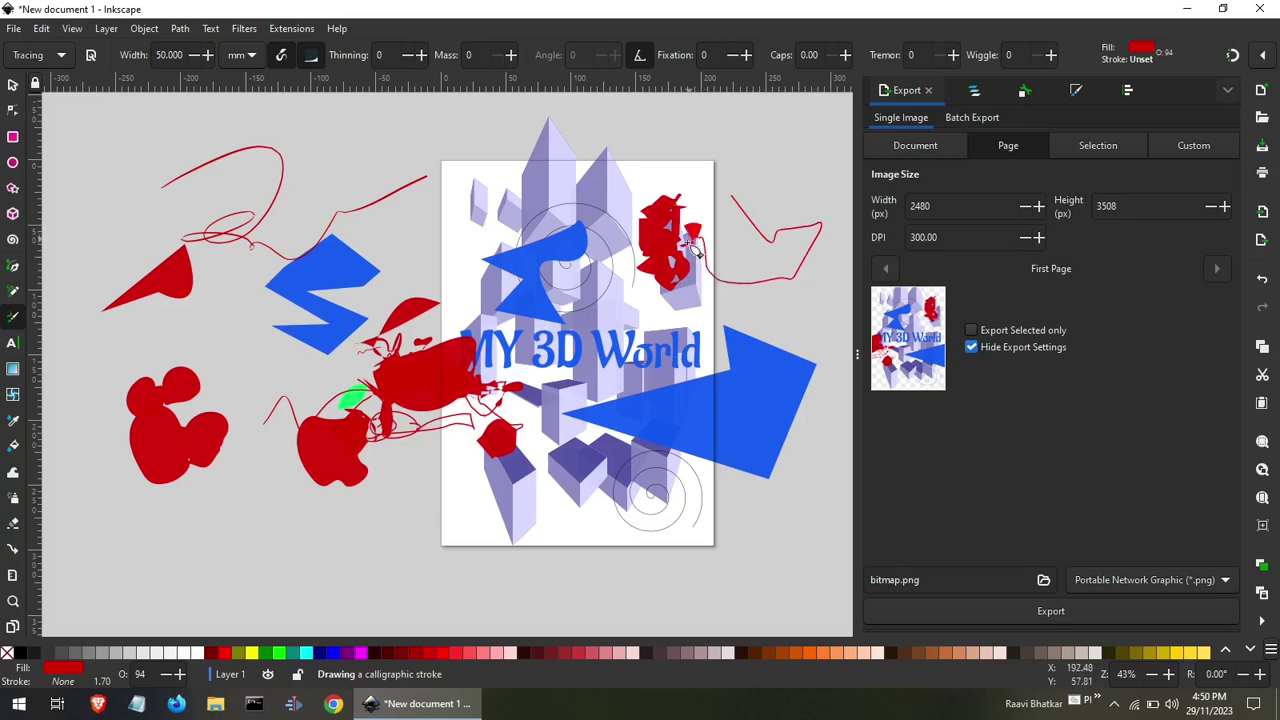
mouse_move(706, 250)
left_mouse_down()
mouse_move(700, 329)
mouse_move(600, 203)
mouse_move(615, 183)
mouse_move(605, 262)
left_mouse_up()
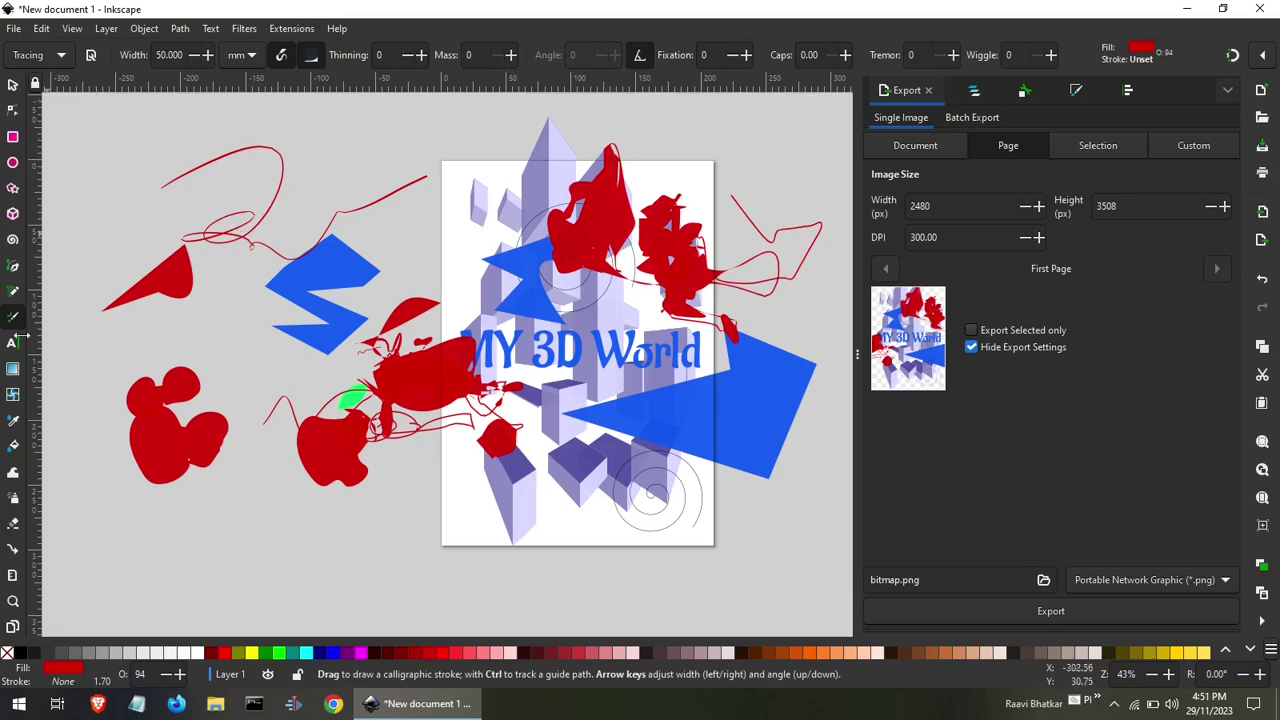
left_click(35, 60)
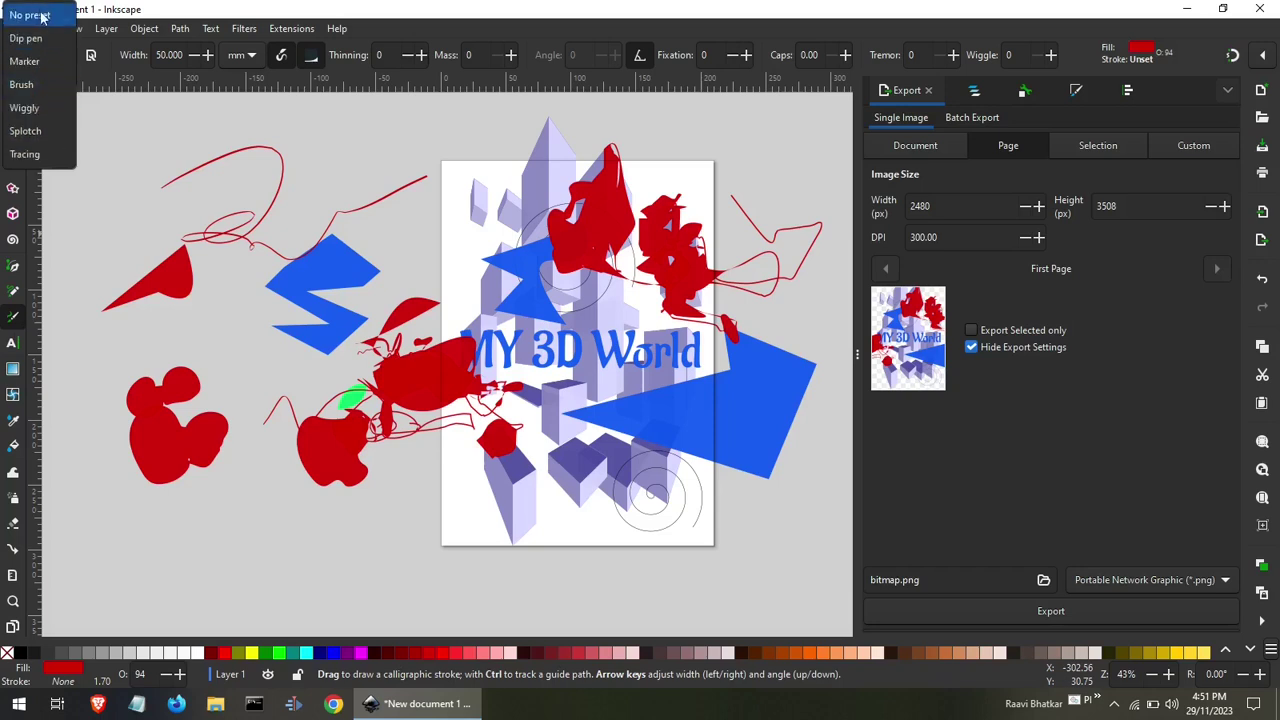
Set the calligraphy pen to No preset and draw a wavy red line and large red sweep.
left_click(42, 19)
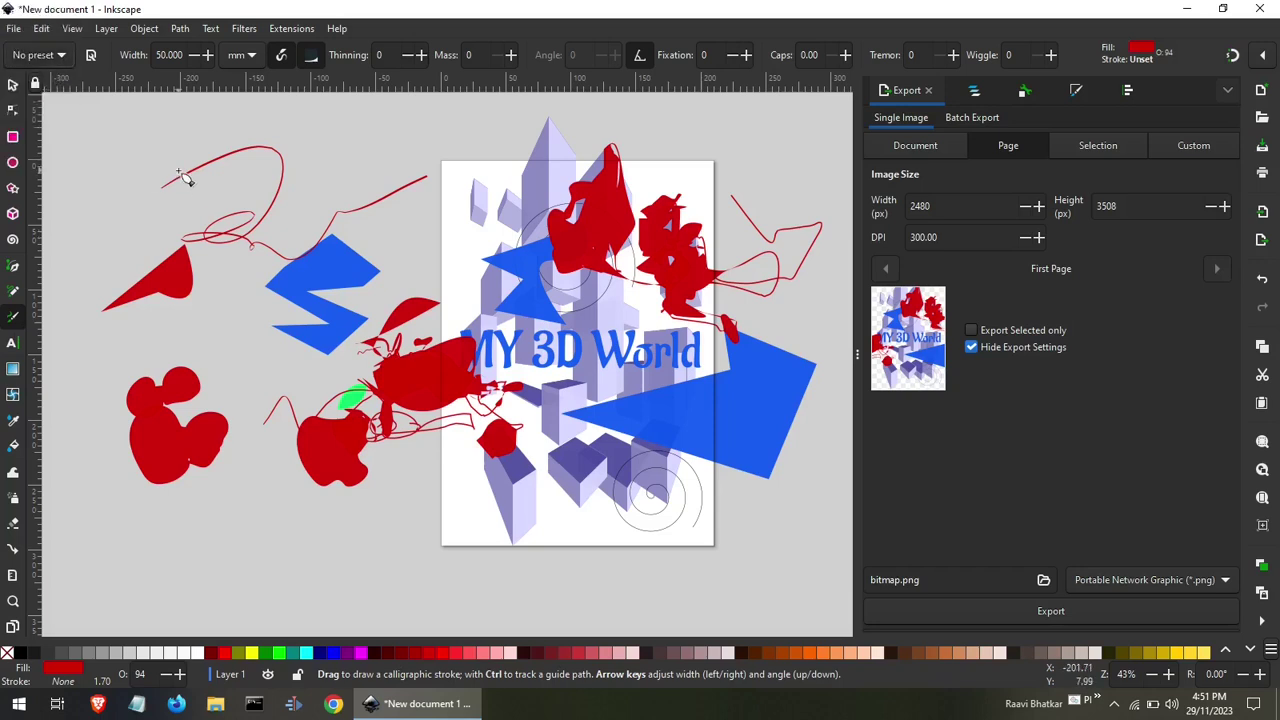
left_click_drag(185, 168, 408, 164)
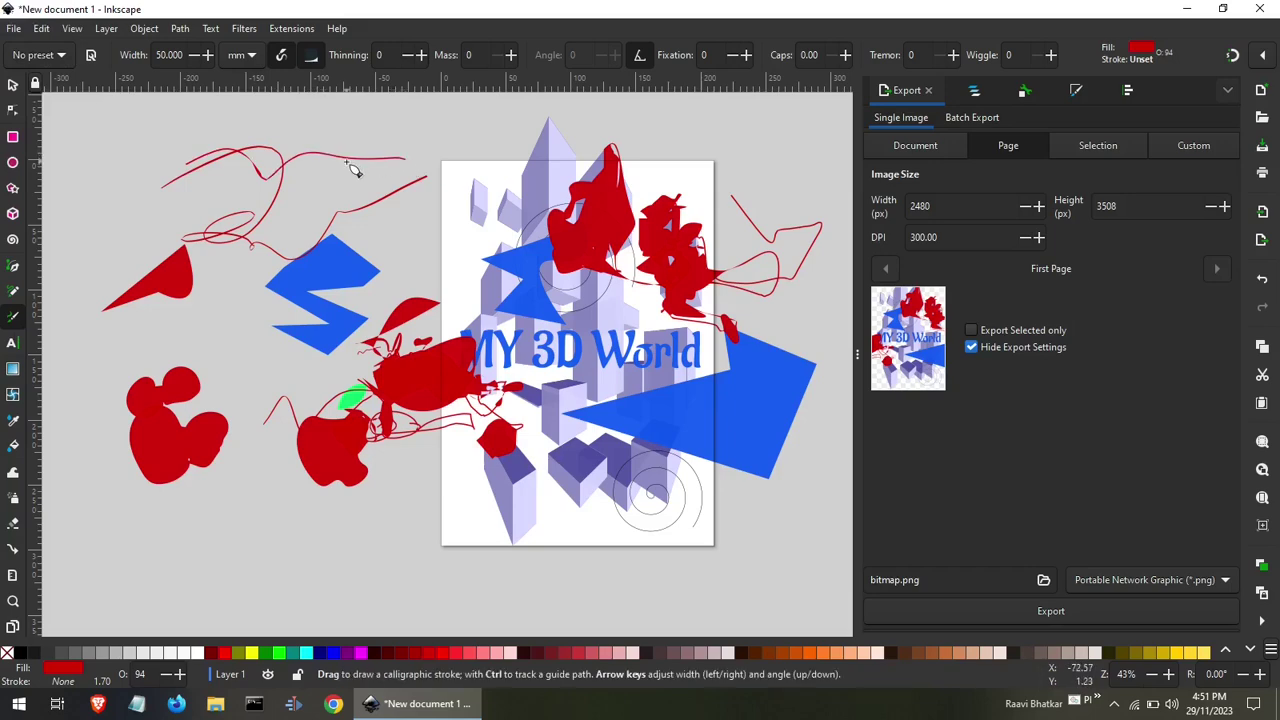
scroll(352, 170, "up", 2)
scroll(352, 170, "up", 1)
scroll(352, 170, "up", 2)
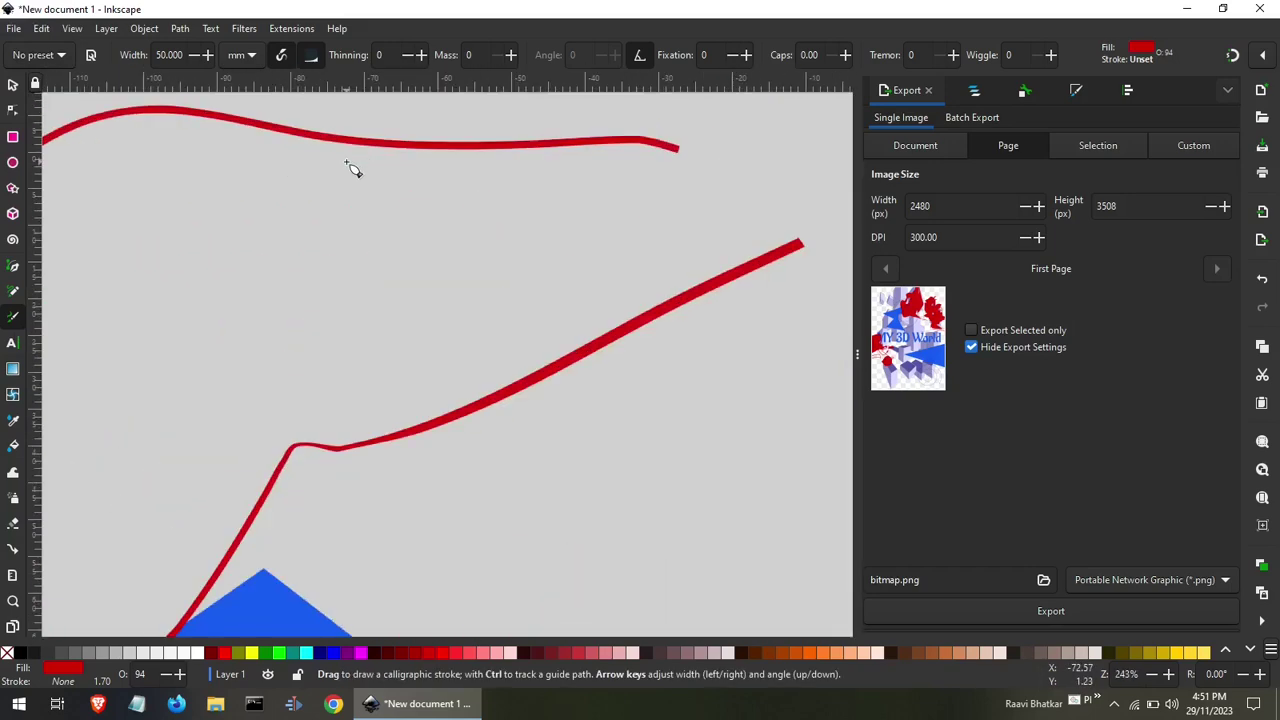
left_click_drag(194, 330, 516, 268)
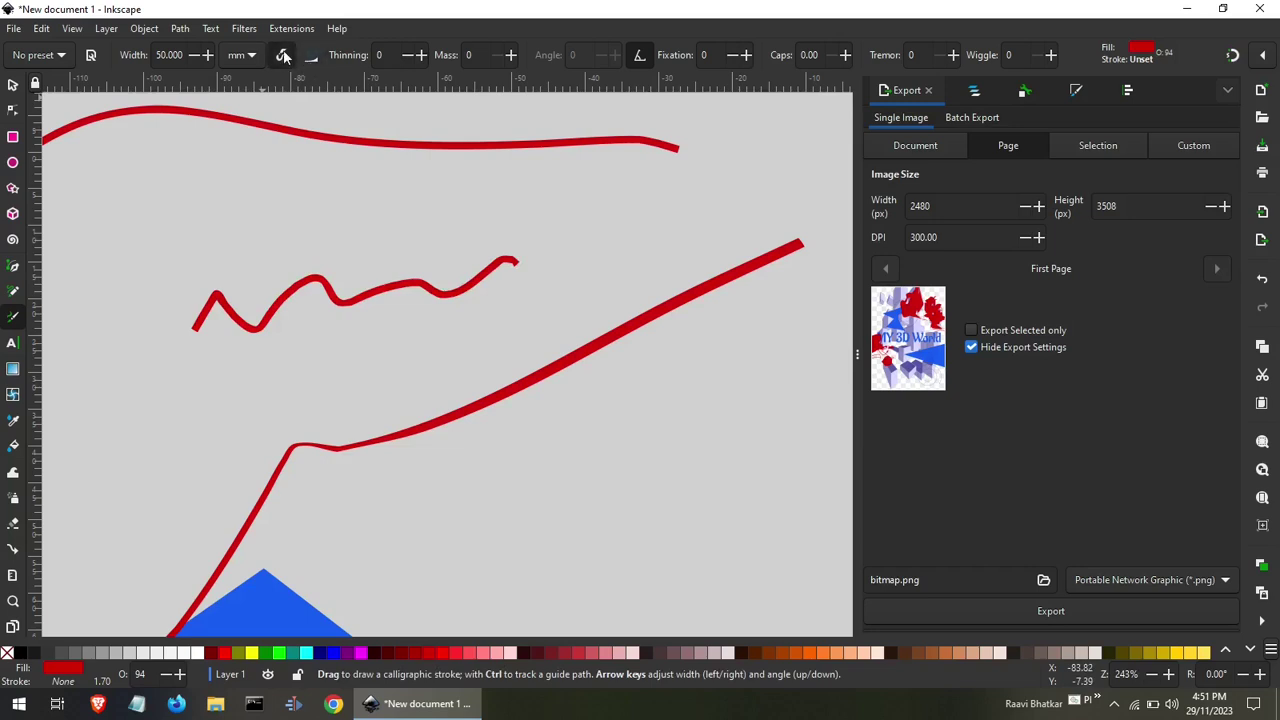
left_click_drag(251, 137, 432, 268)
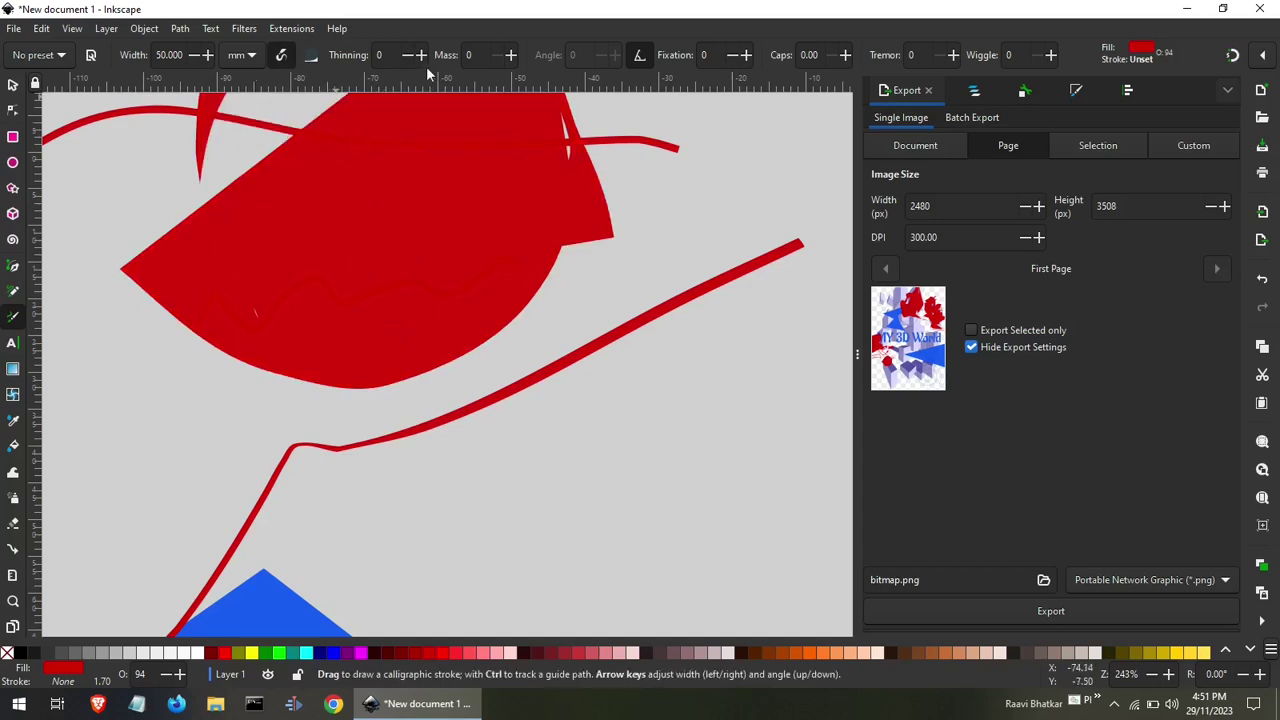
Place the red text 'aaaa' on the canvas above the drawing.
left_click(13, 343)
scroll(250, 393, "down", 3, "ctrl")
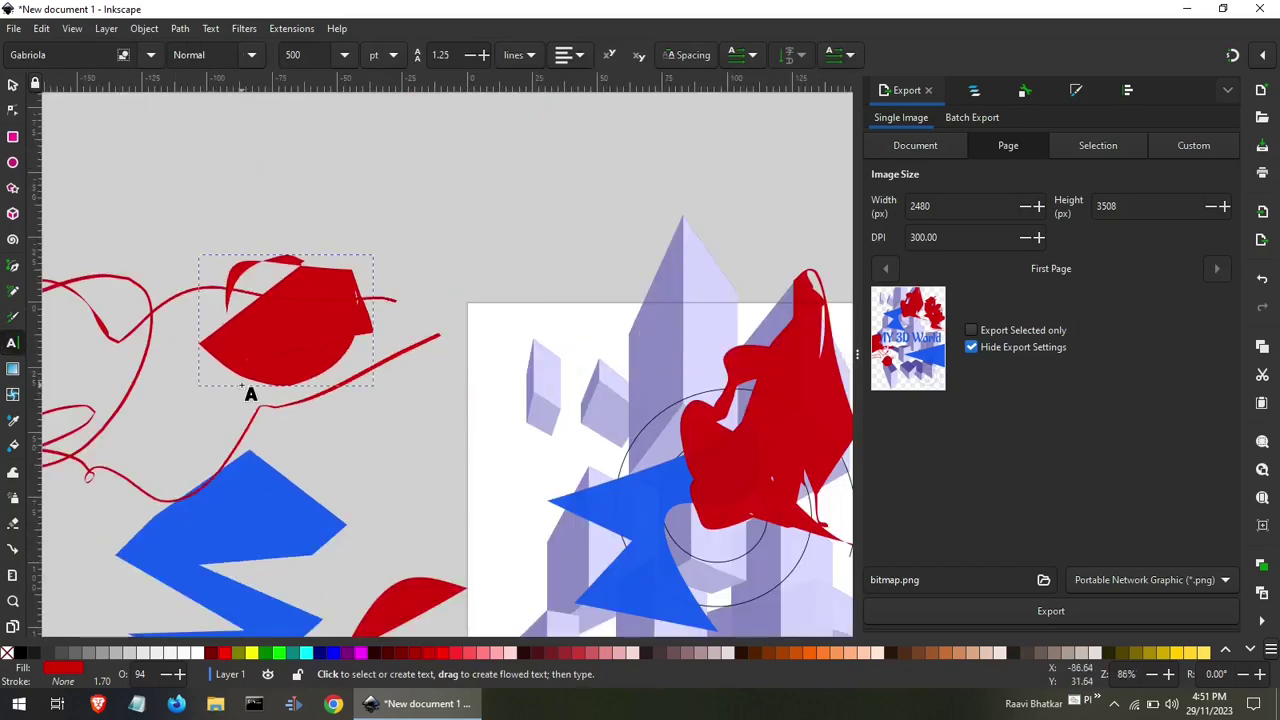
scroll(250, 393, "down", 3, "ctrl")
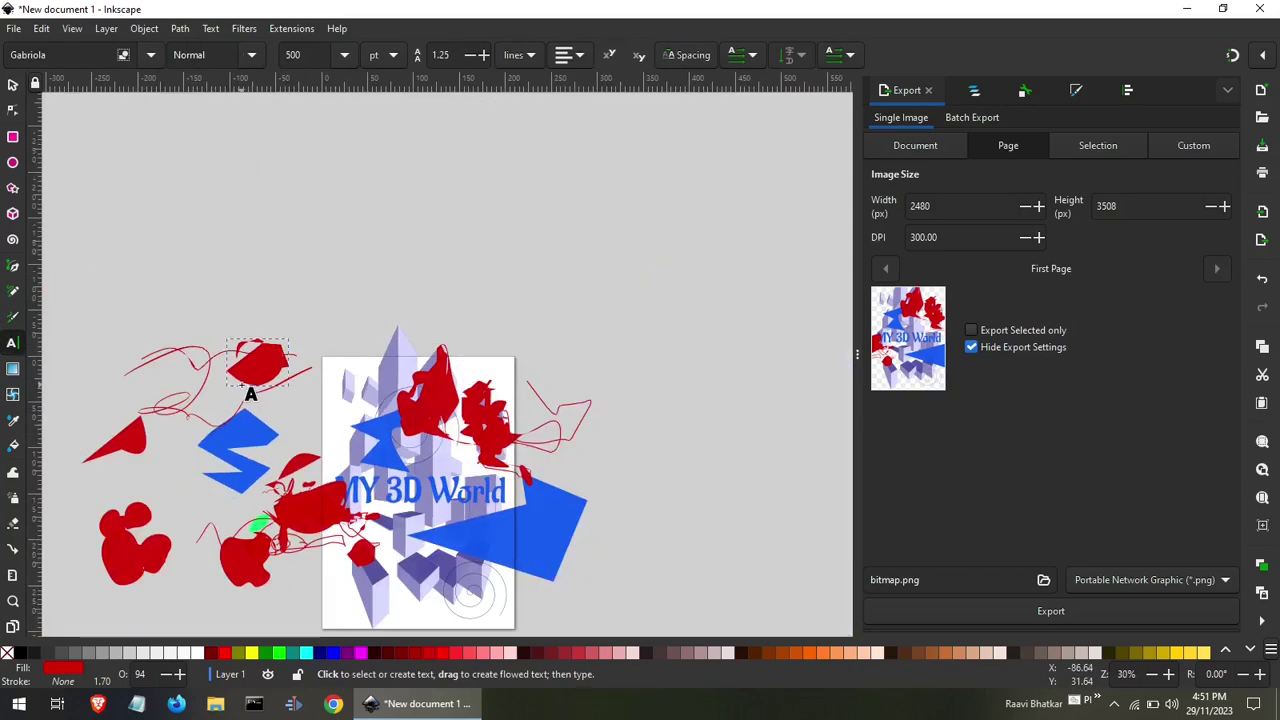
left_click(324, 238)
scroll(345, 247, "up", 3)
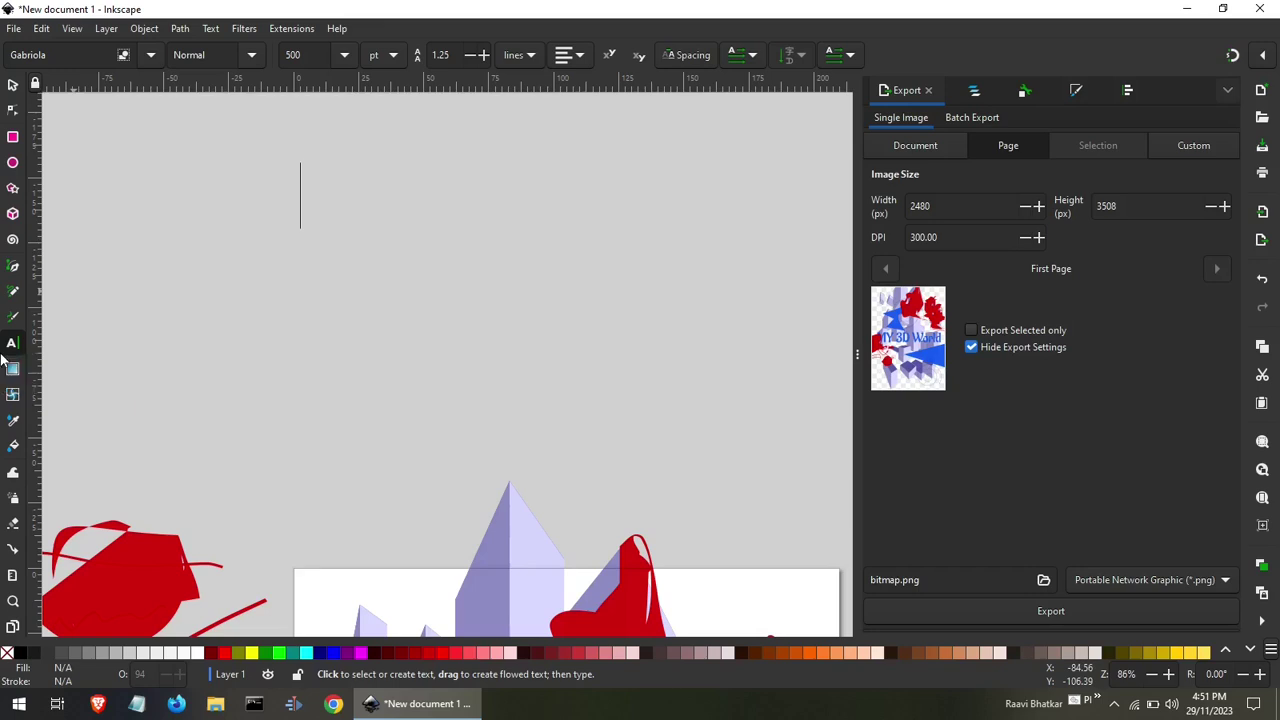
type("aaaa")
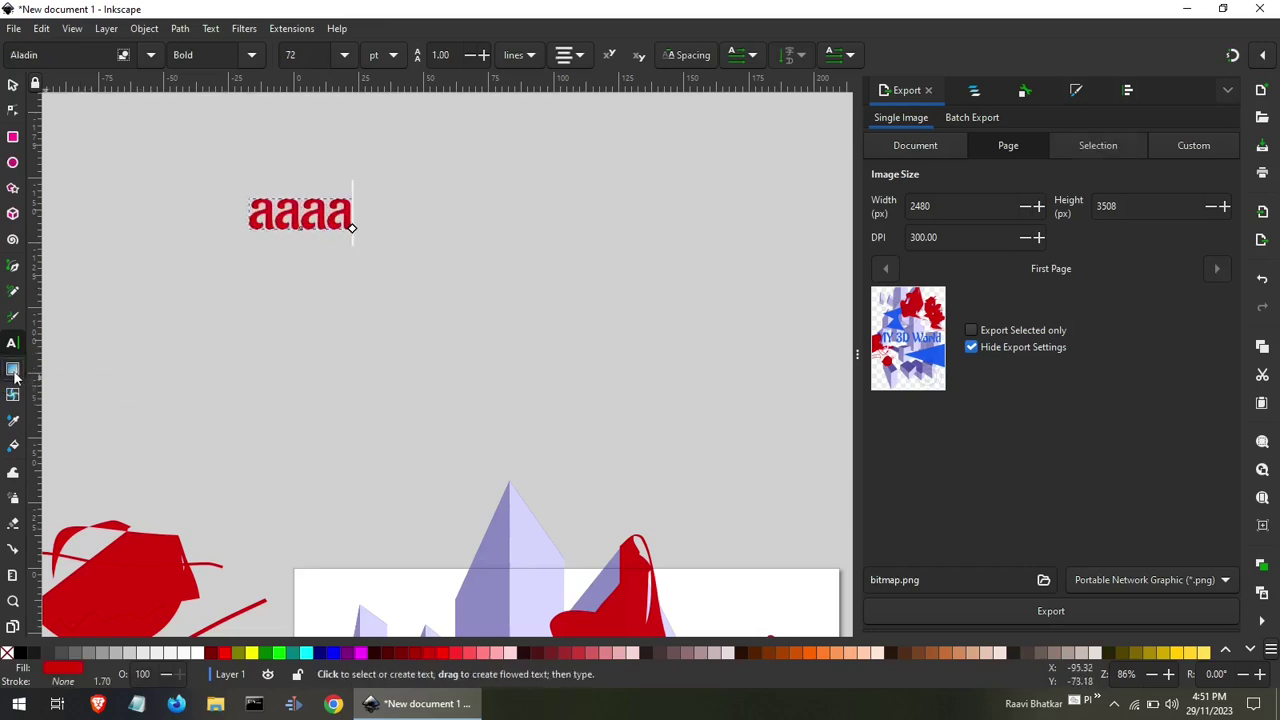
left_click(13, 371)
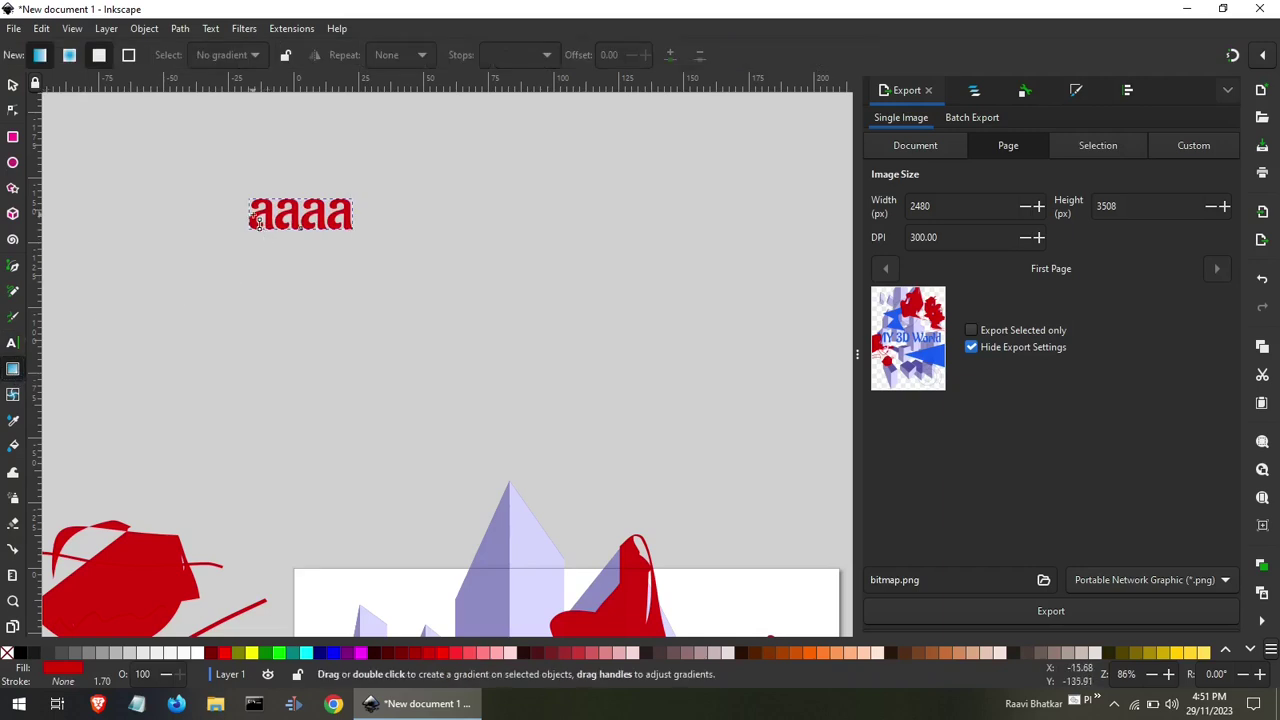
Apply a red-to-transparent linear gradient to 'aaaa', reversed so it fades toward the left.
left_click_drag(254, 215, 352, 225)
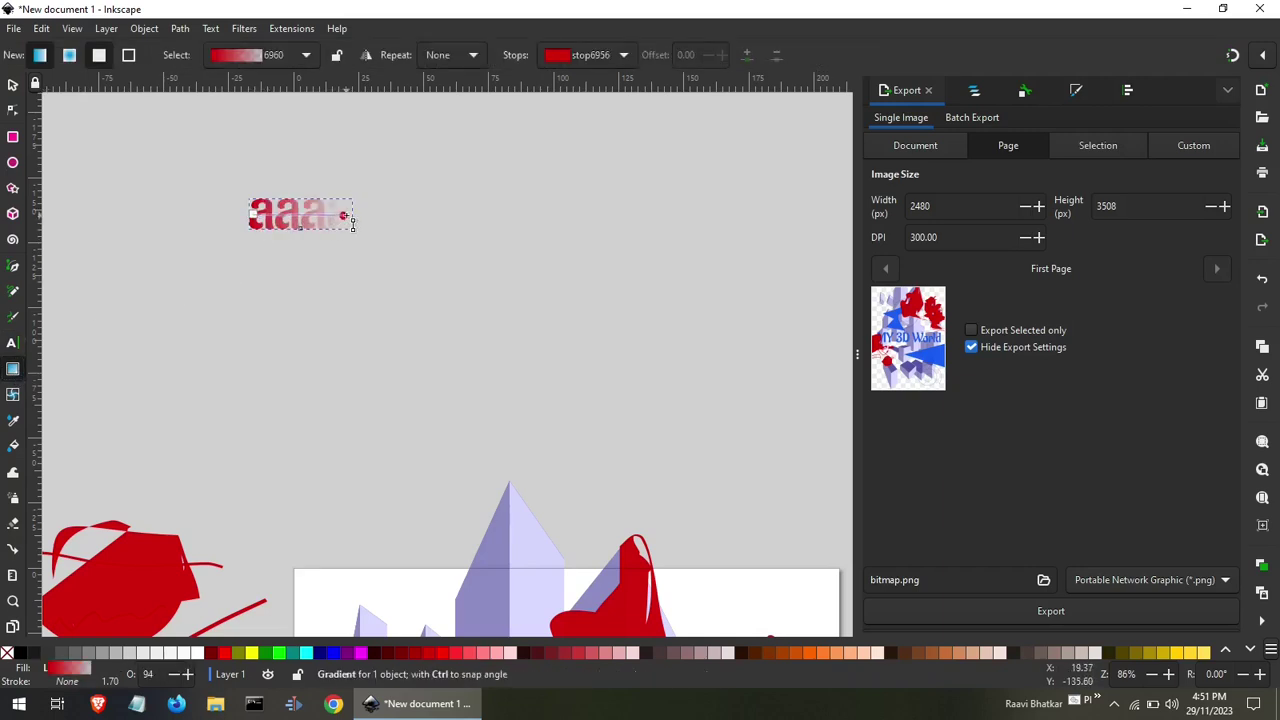
key("Tab")
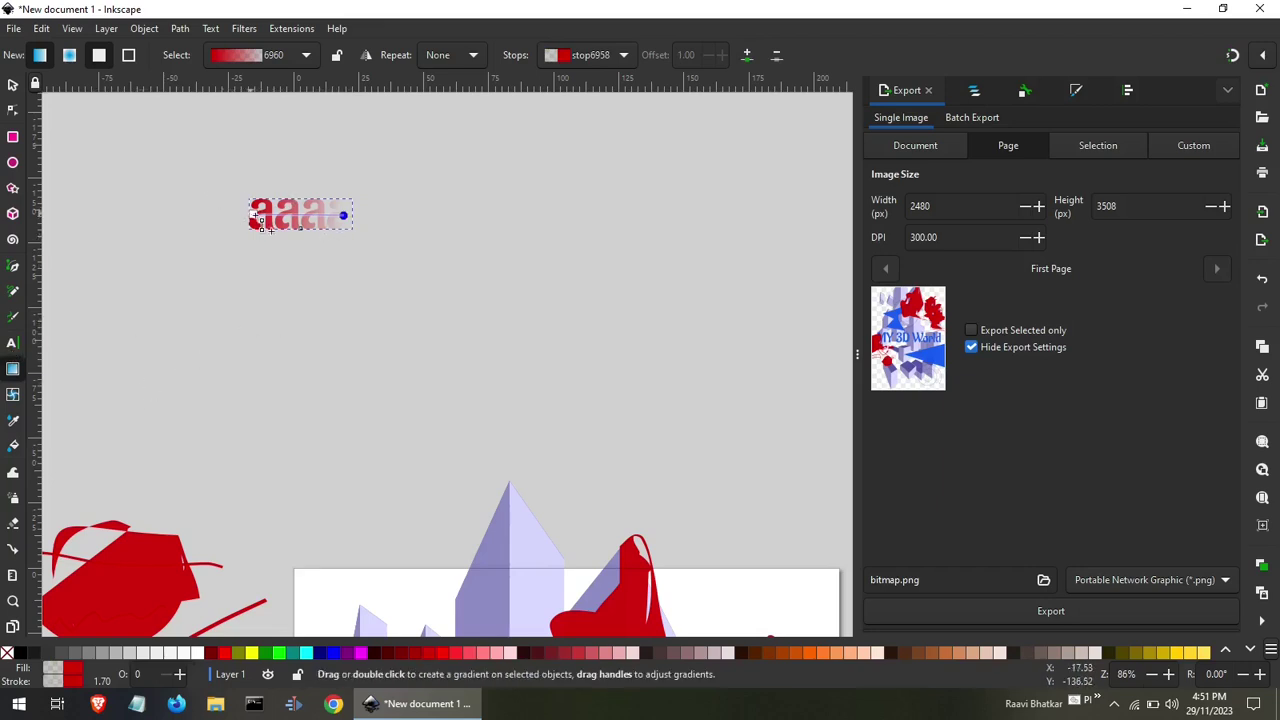
left_click_drag(257, 220, 302, 216)
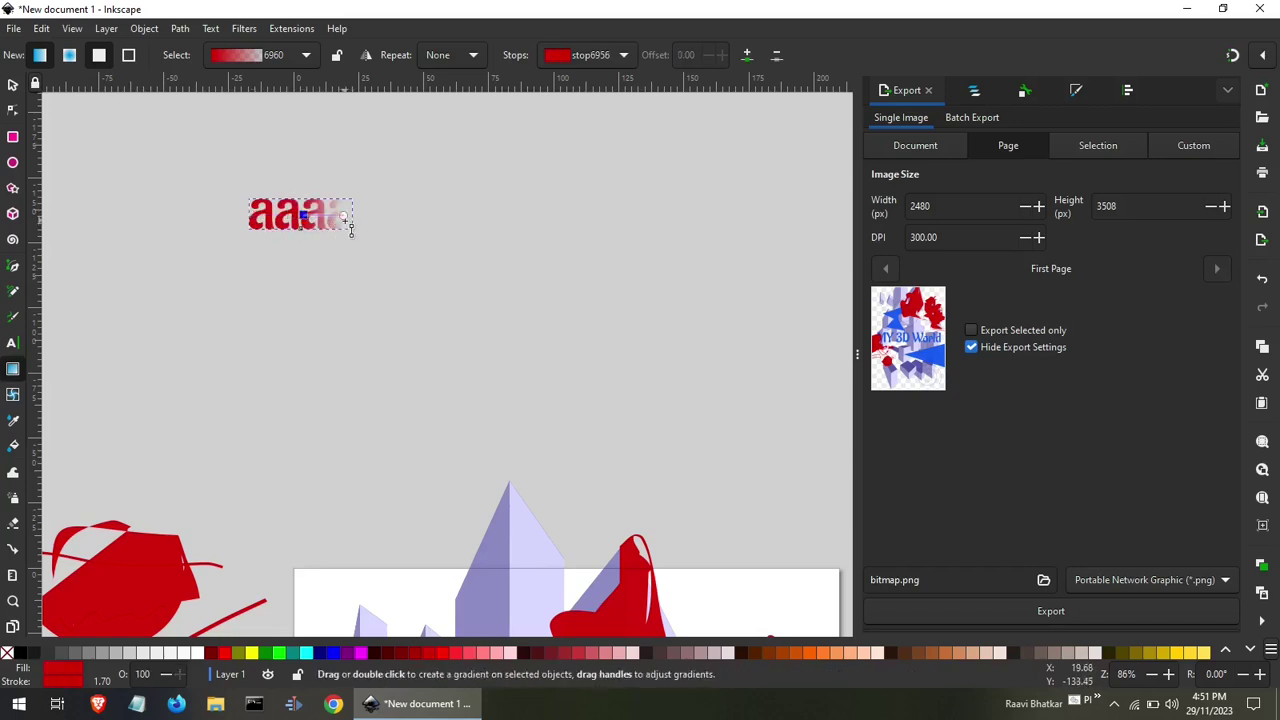
left_click_drag(347, 216, 253, 210)
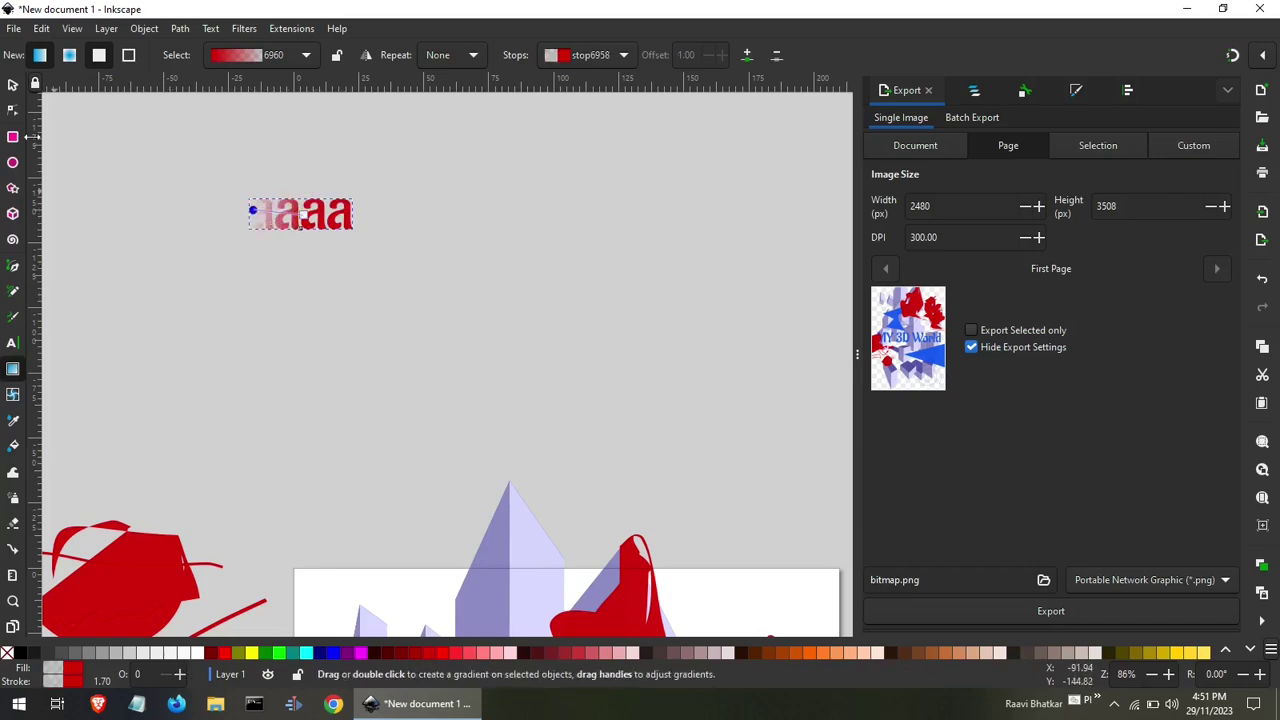
left_click(14, 87)
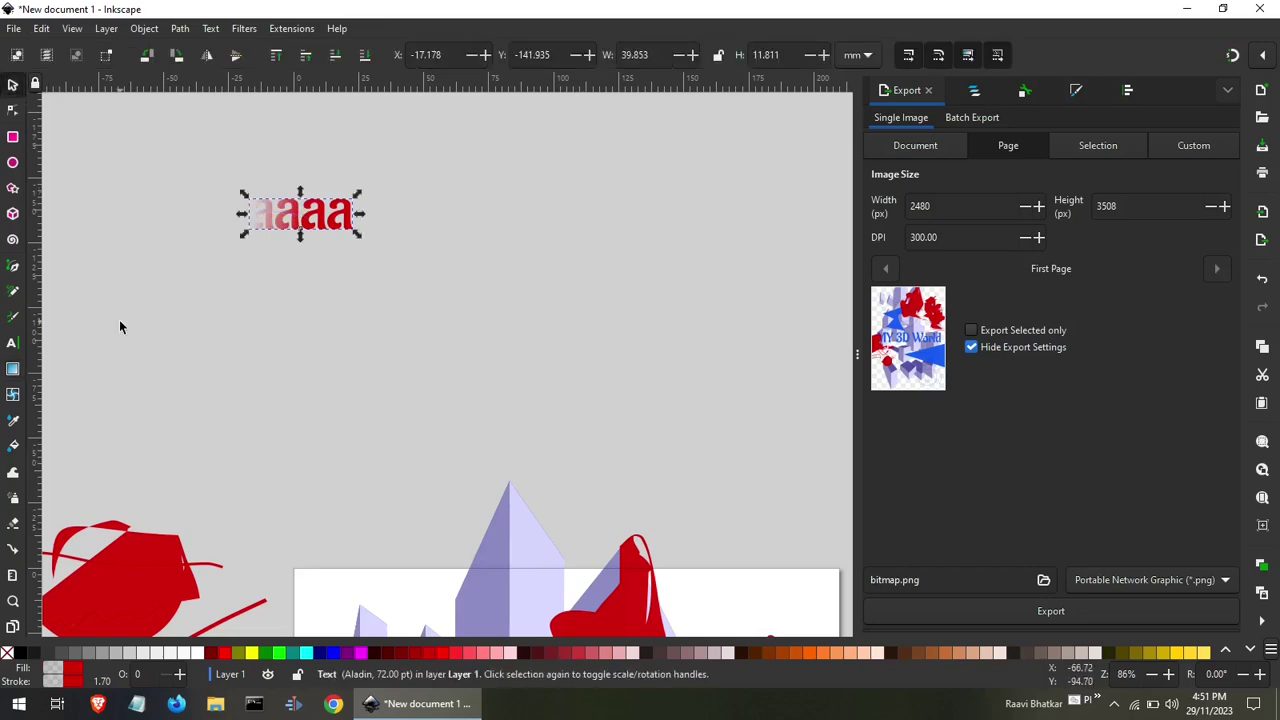
Apply a pink-red mesh gradient to the aaaa text with the Mesh tool.
left_click(13, 396)
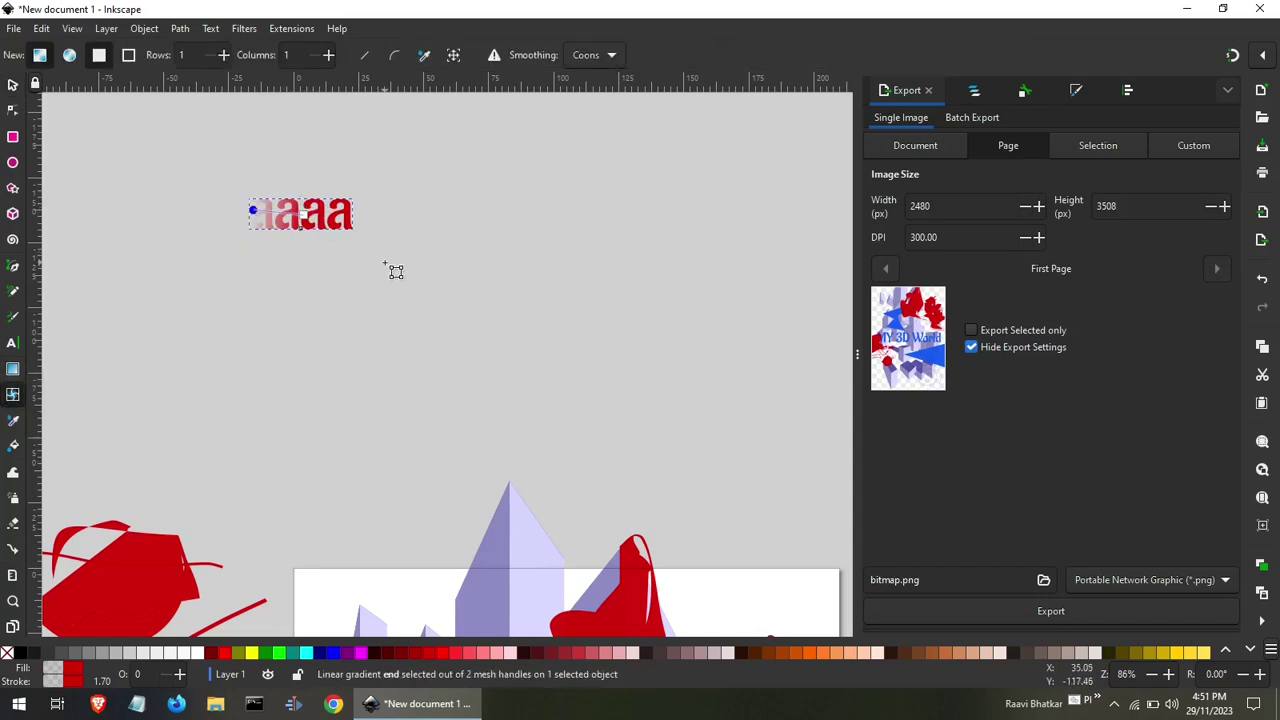
left_click_drag(376, 266, 322, 227)
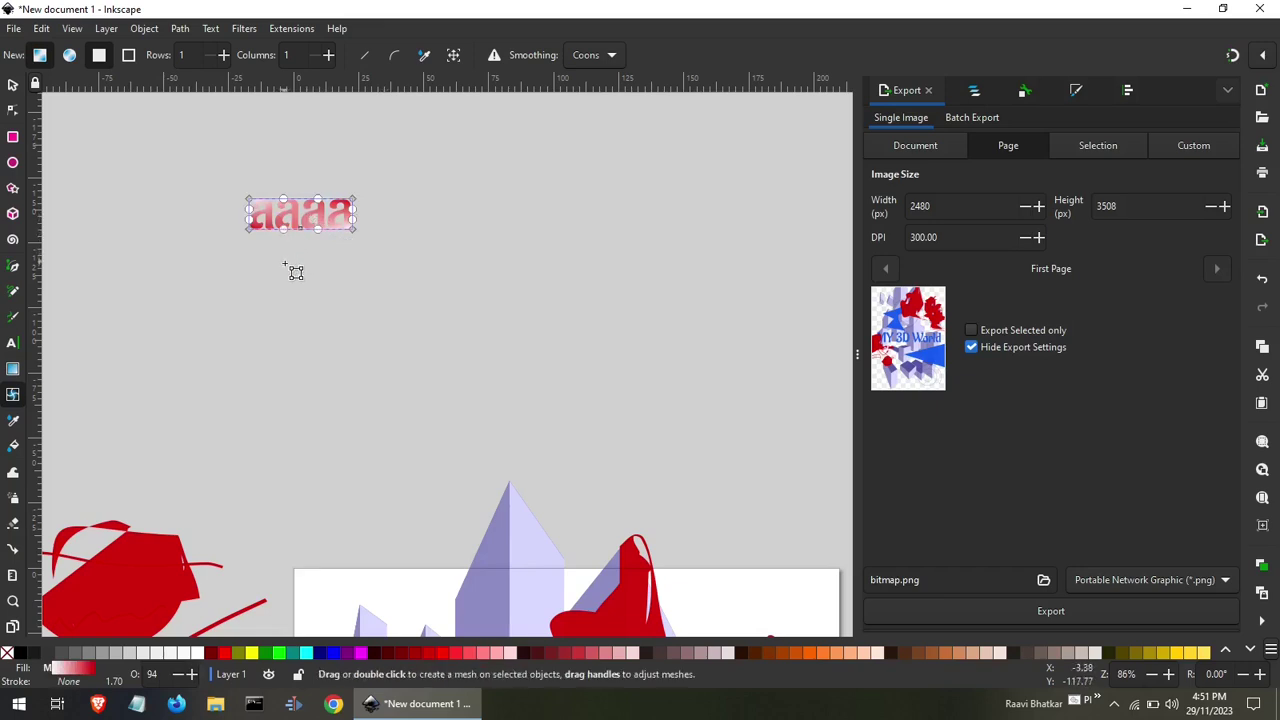
scroll(297, 236, "up", 1, "ctrl")
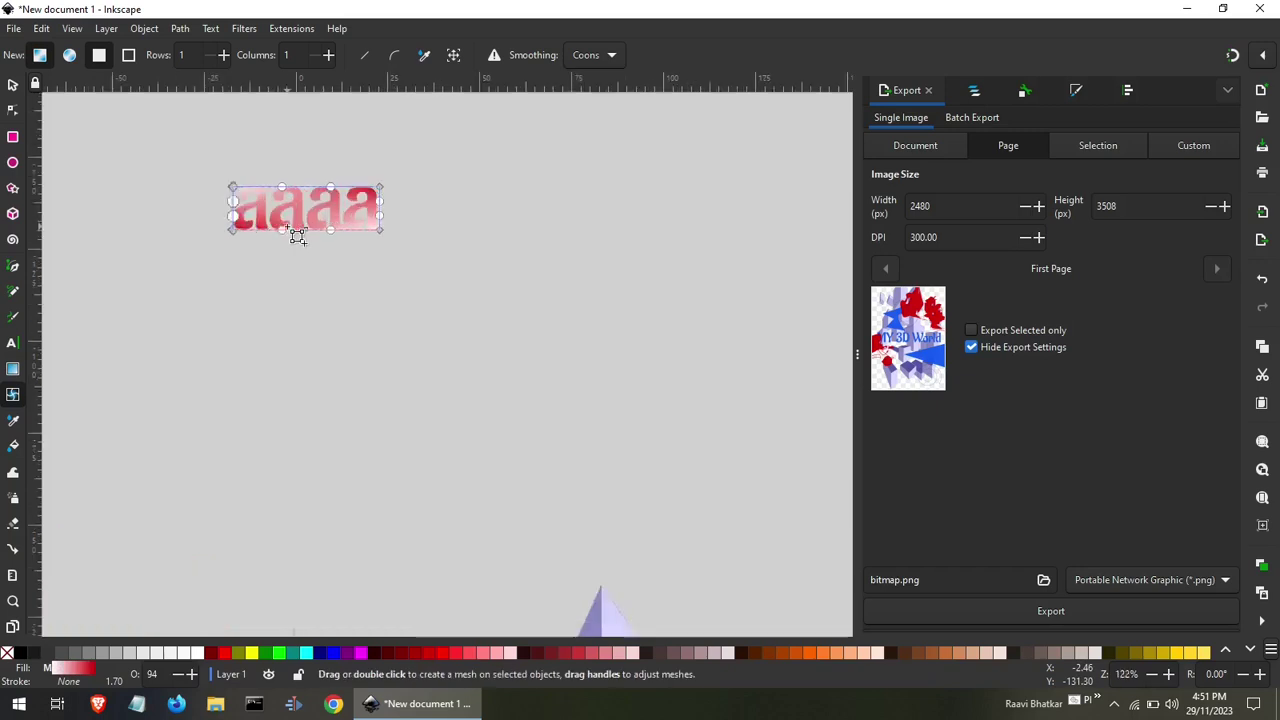
scroll(297, 236, "up", 1, "ctrl")
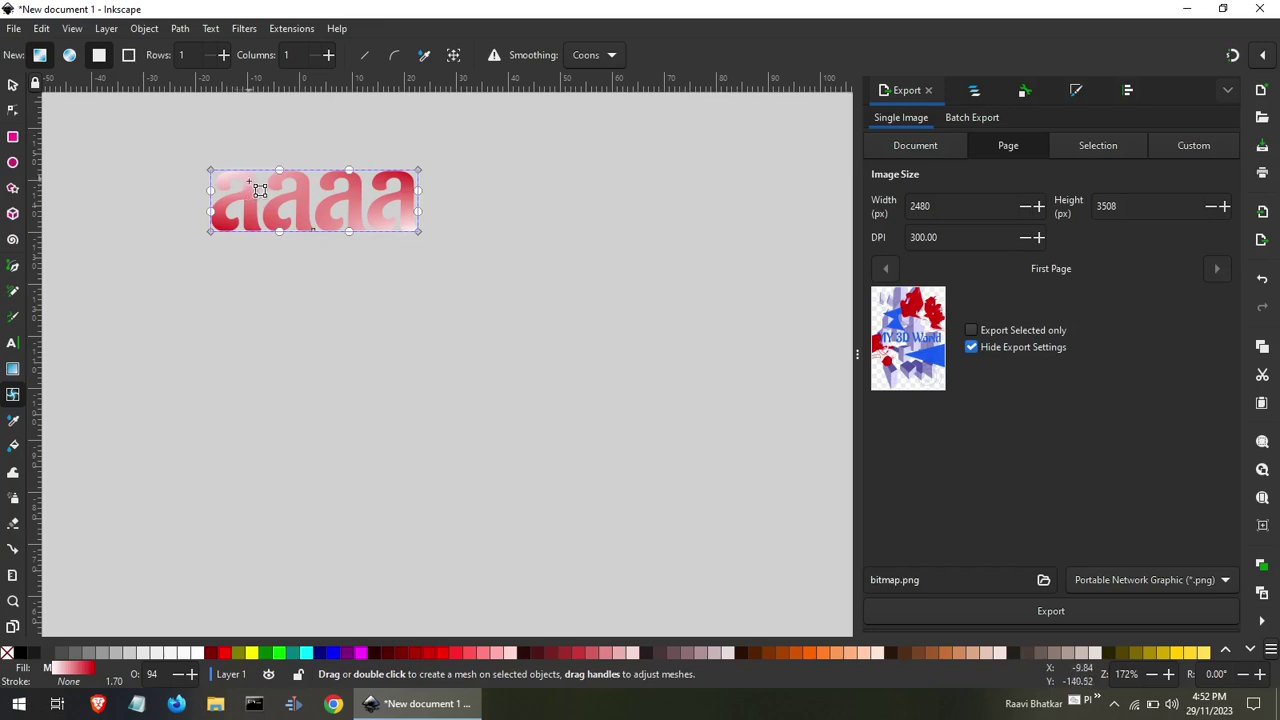
Drag mesh nodes, including the corner node, onto the letters to warp the gradient shading.
left_click_drag(249, 189, 273, 183)
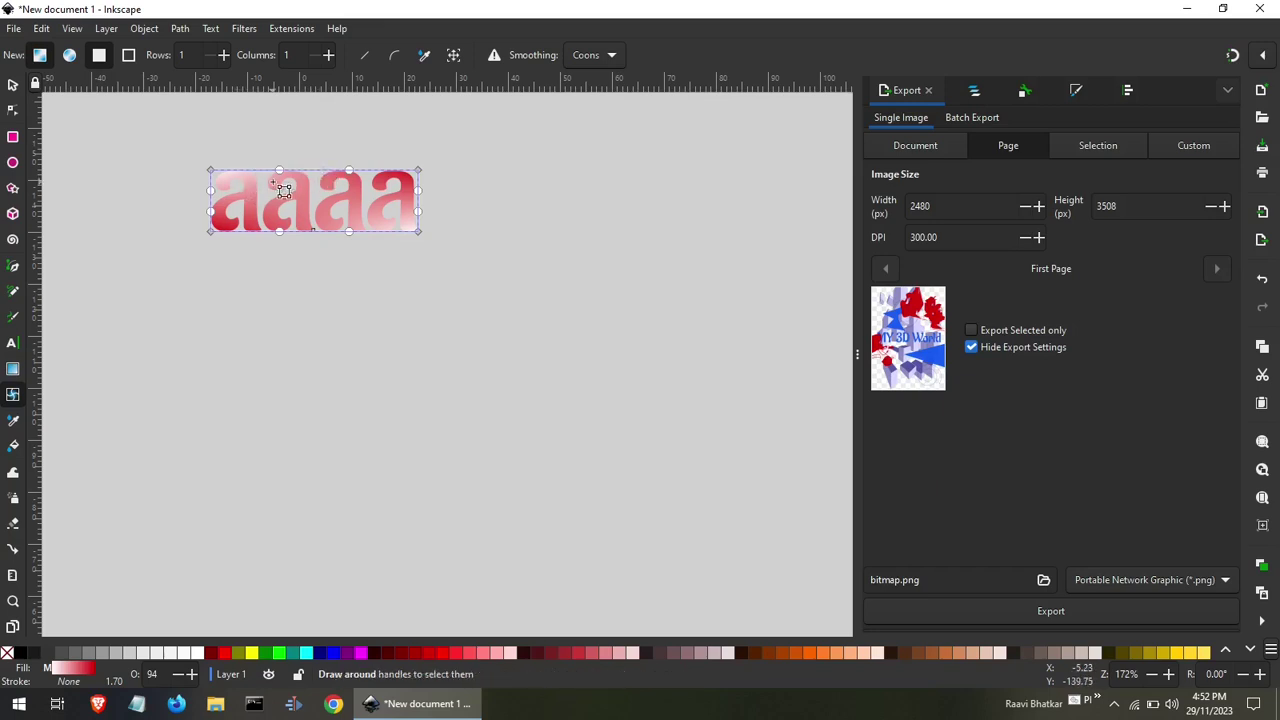
mouse_move(286, 179)
left_mouse_down()
mouse_move(296, 204)
mouse_move(290, 115)
mouse_move(292, 214)
left_mouse_up()
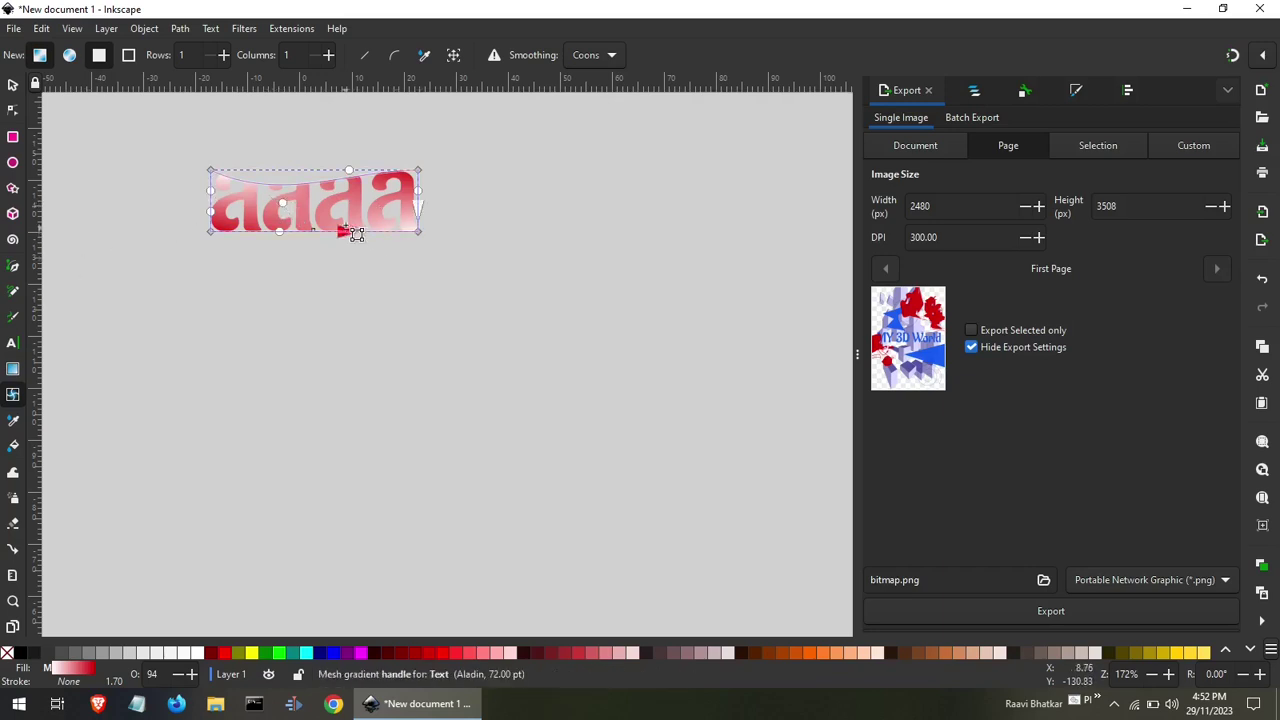
left_click_drag(356, 237, 359, 216)
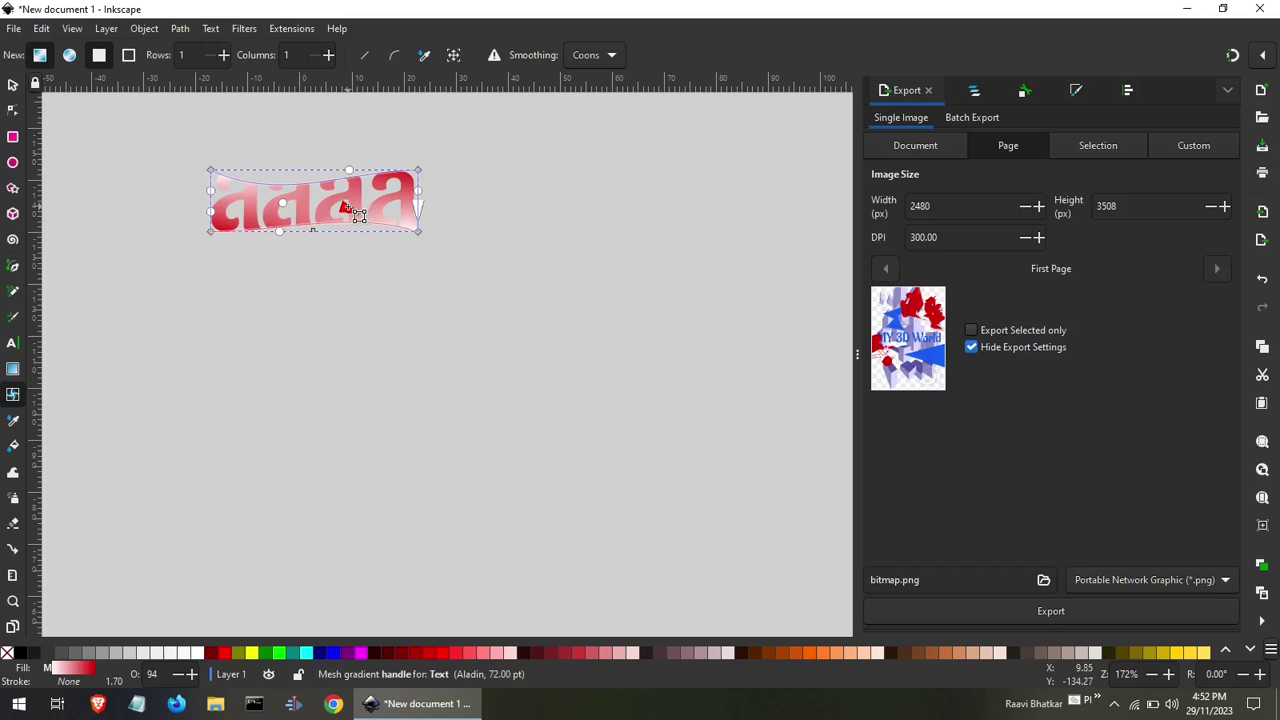
left_click(13, 86)
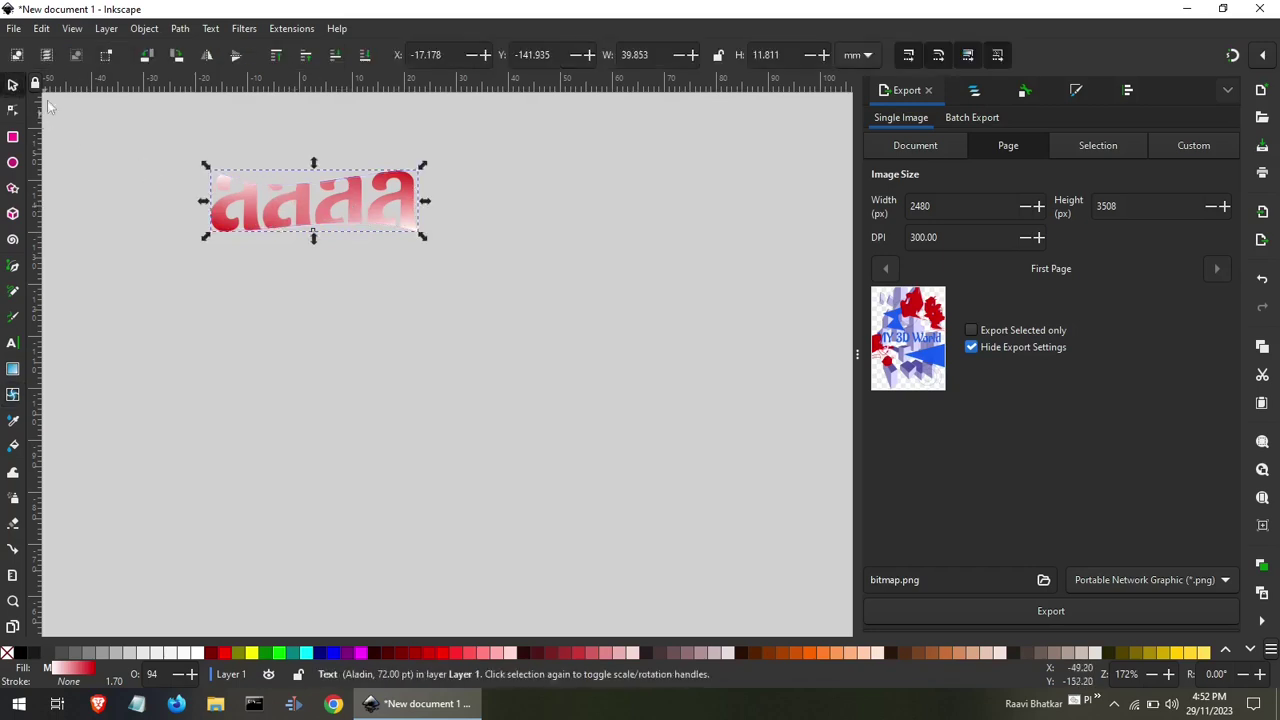
Box-select and delete all 48 objects, then fit the empty page at 86% zoom.
left_click(446, 246)
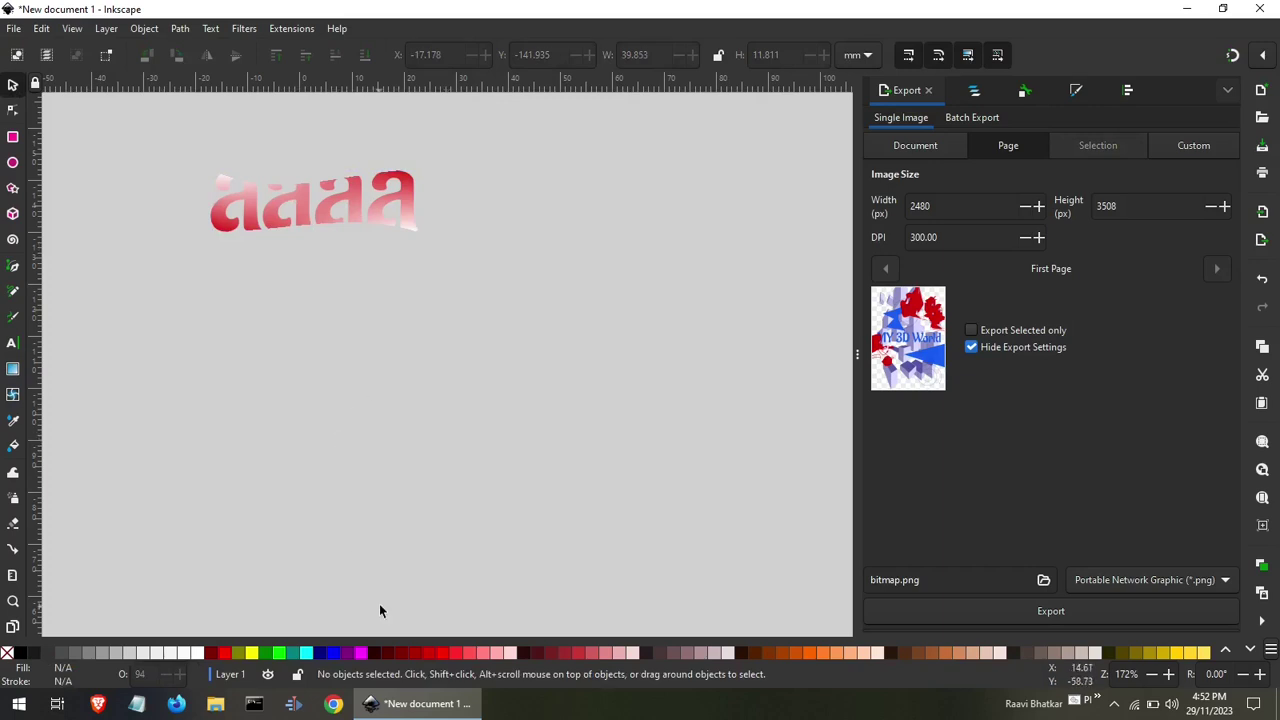
scroll(401, 406, "down", 2, "ctrl")
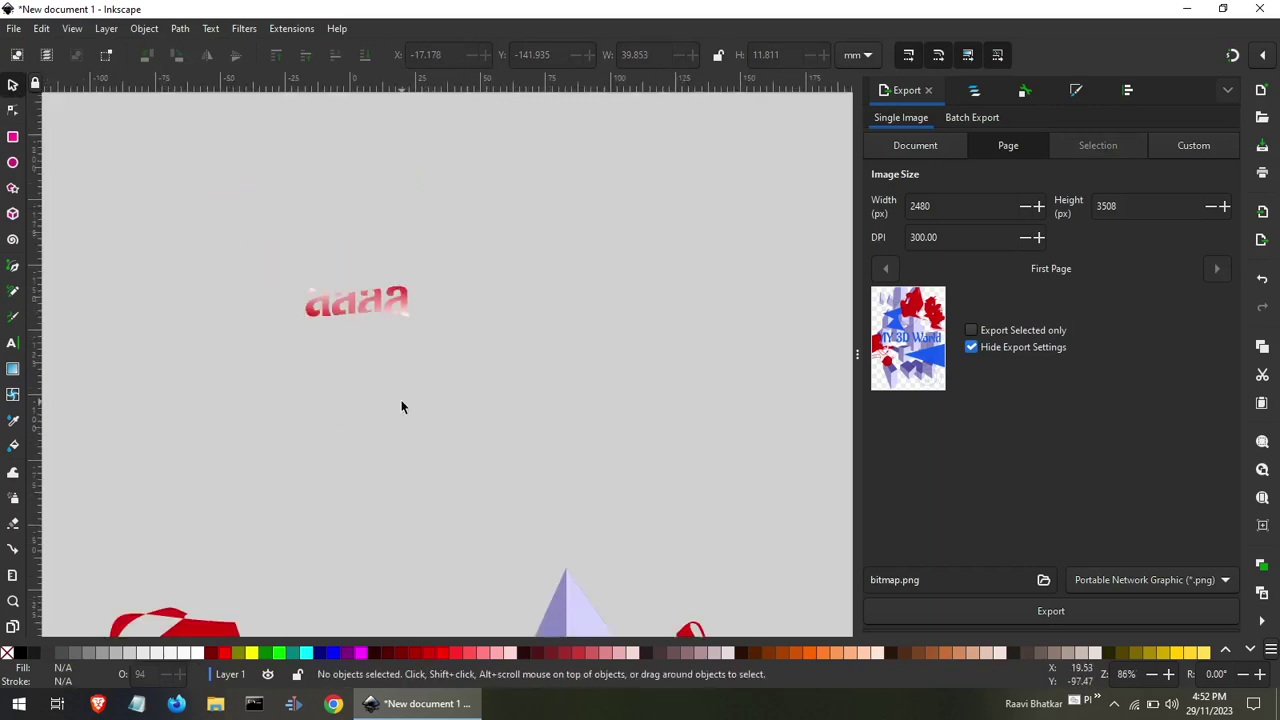
scroll(401, 407, "down", 3, "ctrl")
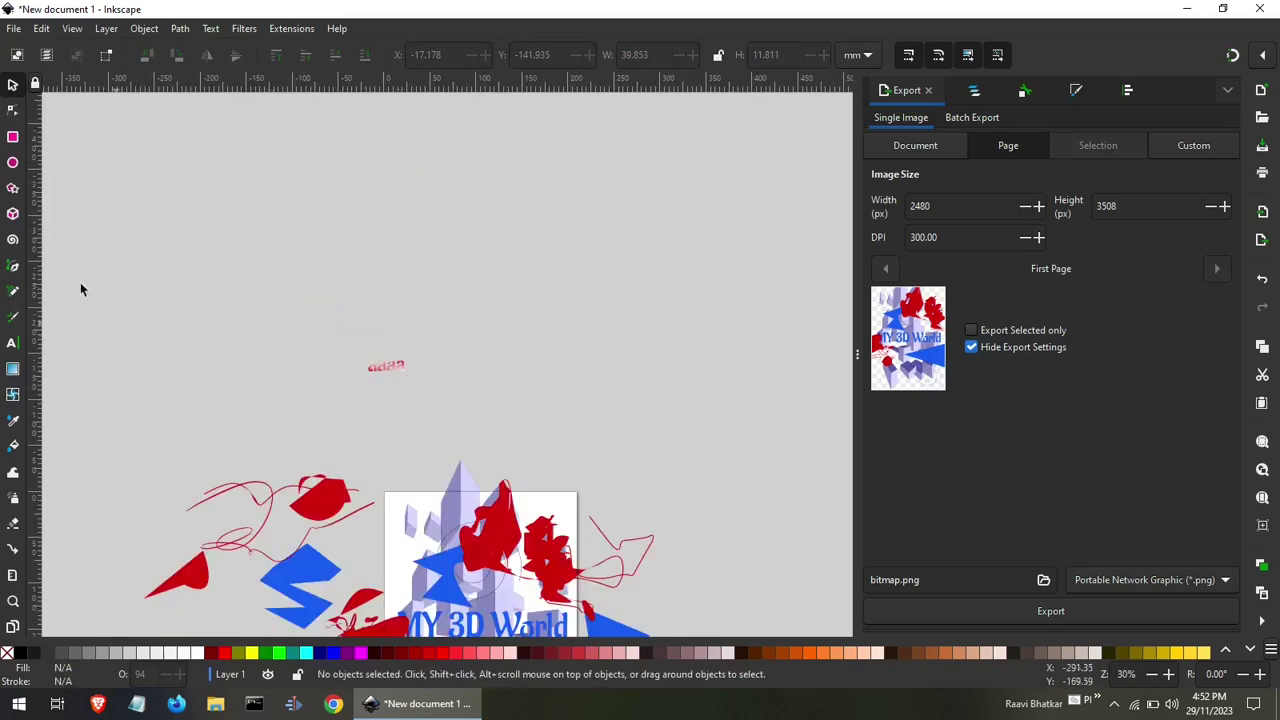
scroll(174, 313, "down", 2, "ctrl")
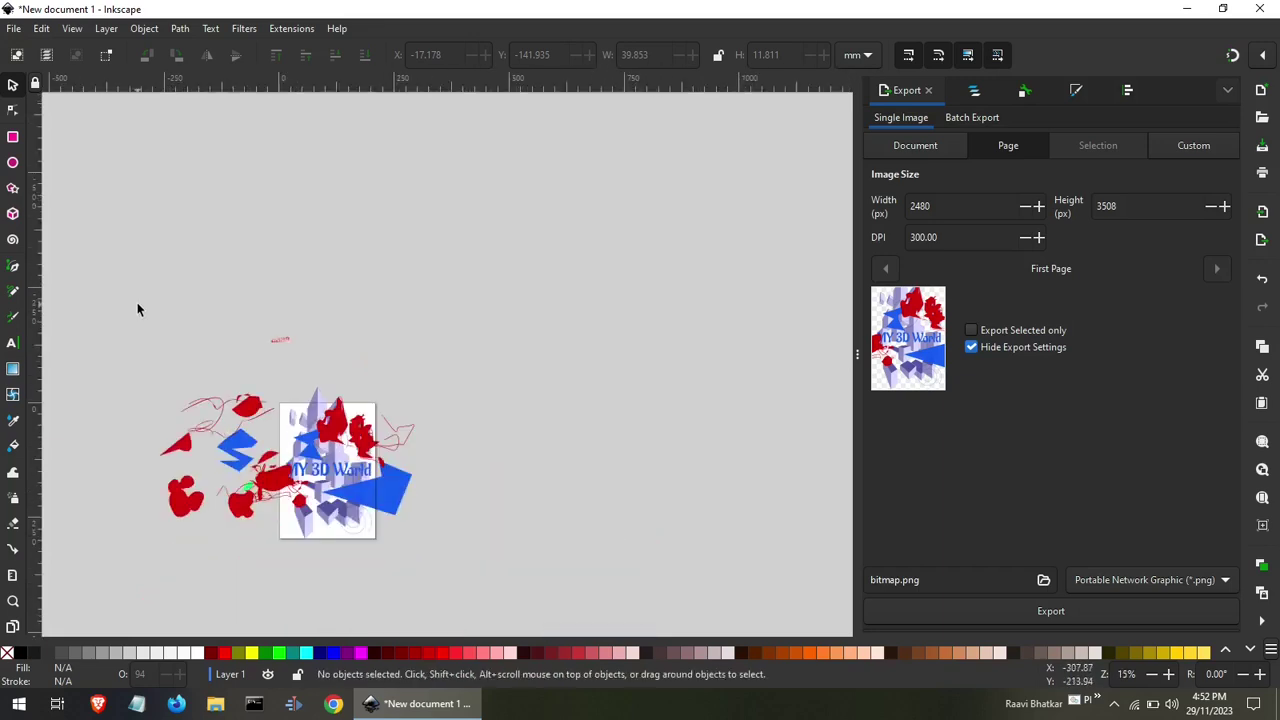
left_click_drag(137, 300, 618, 675)
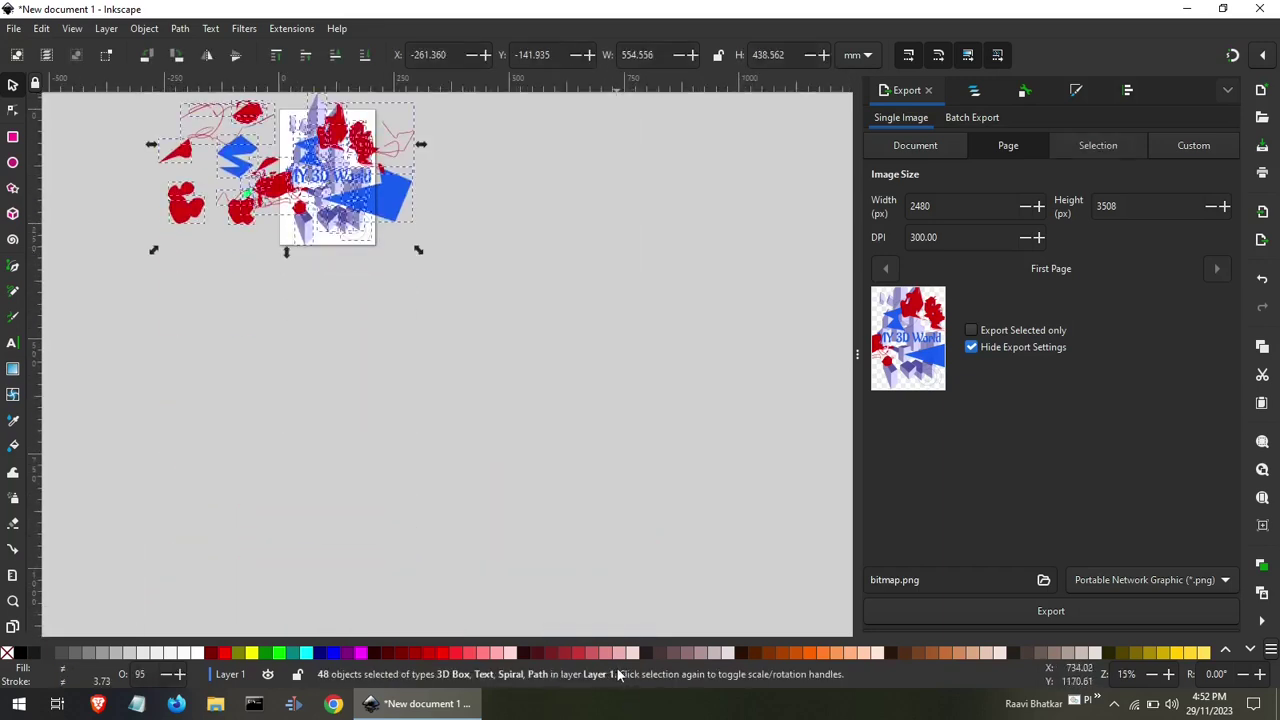
key("Delete")
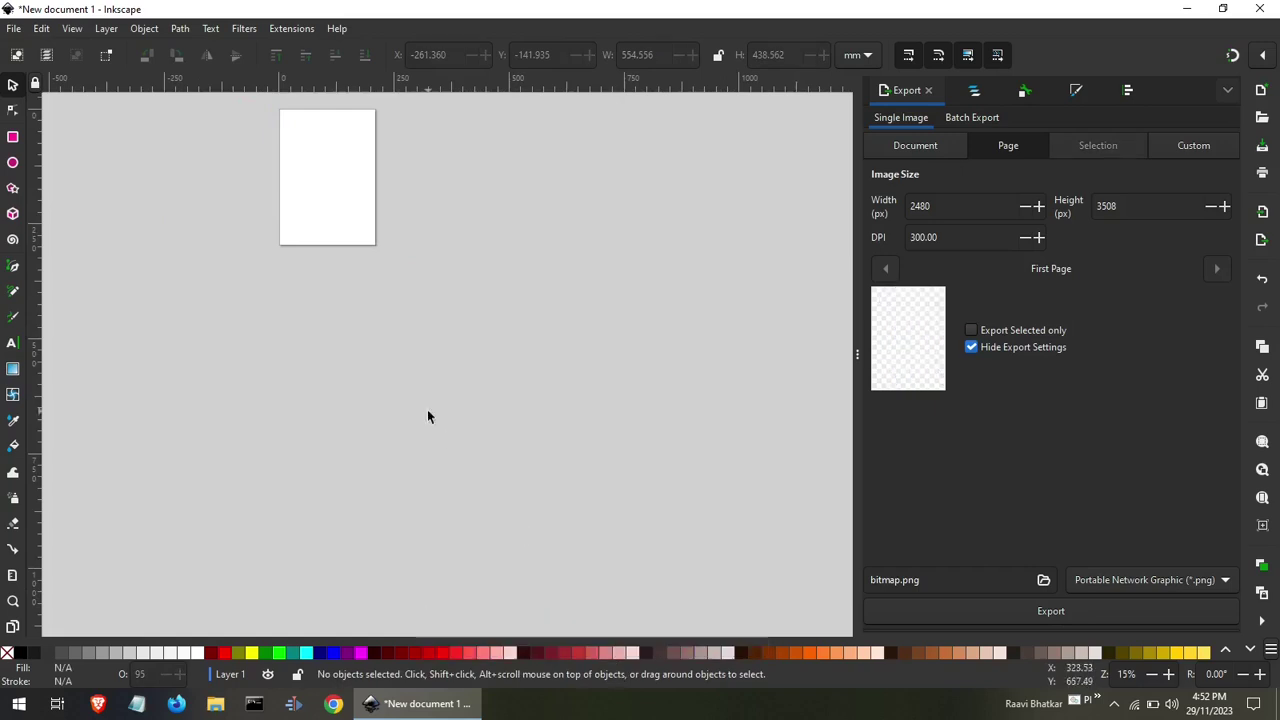
scroll(328, 163, "up", 6, "ctrl")
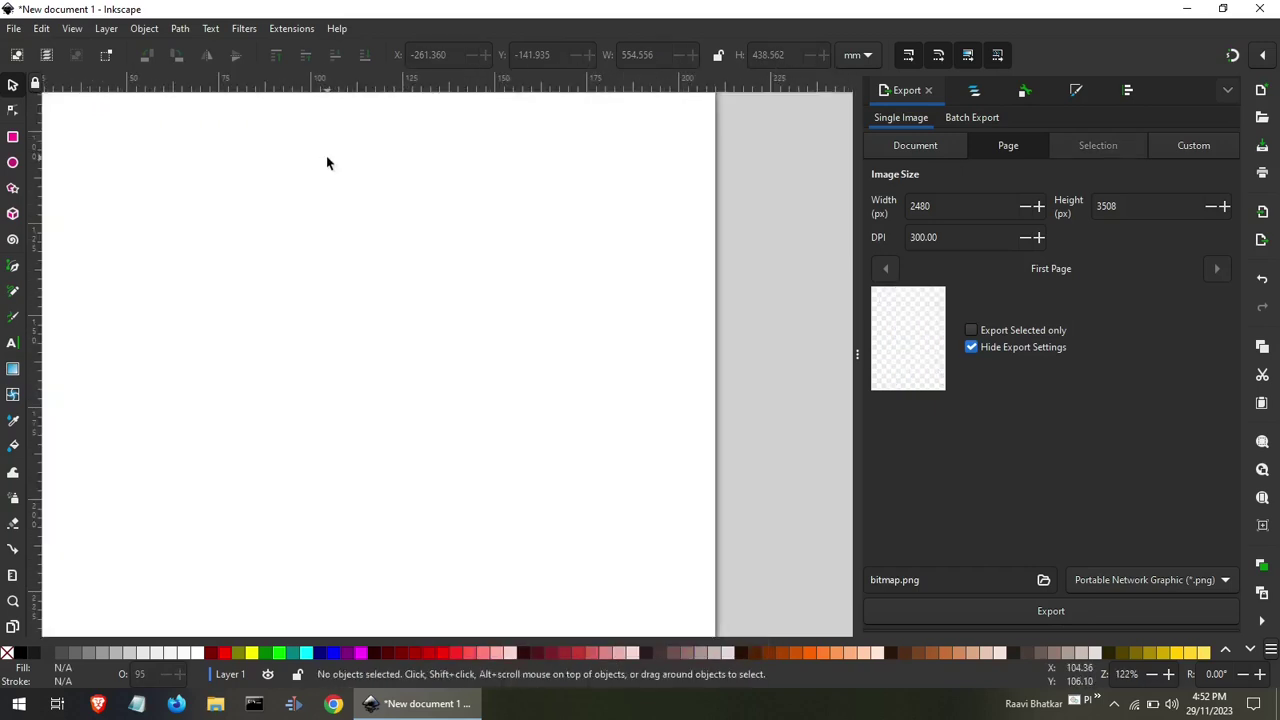
scroll(326, 163, "down", 1, "ctrl")
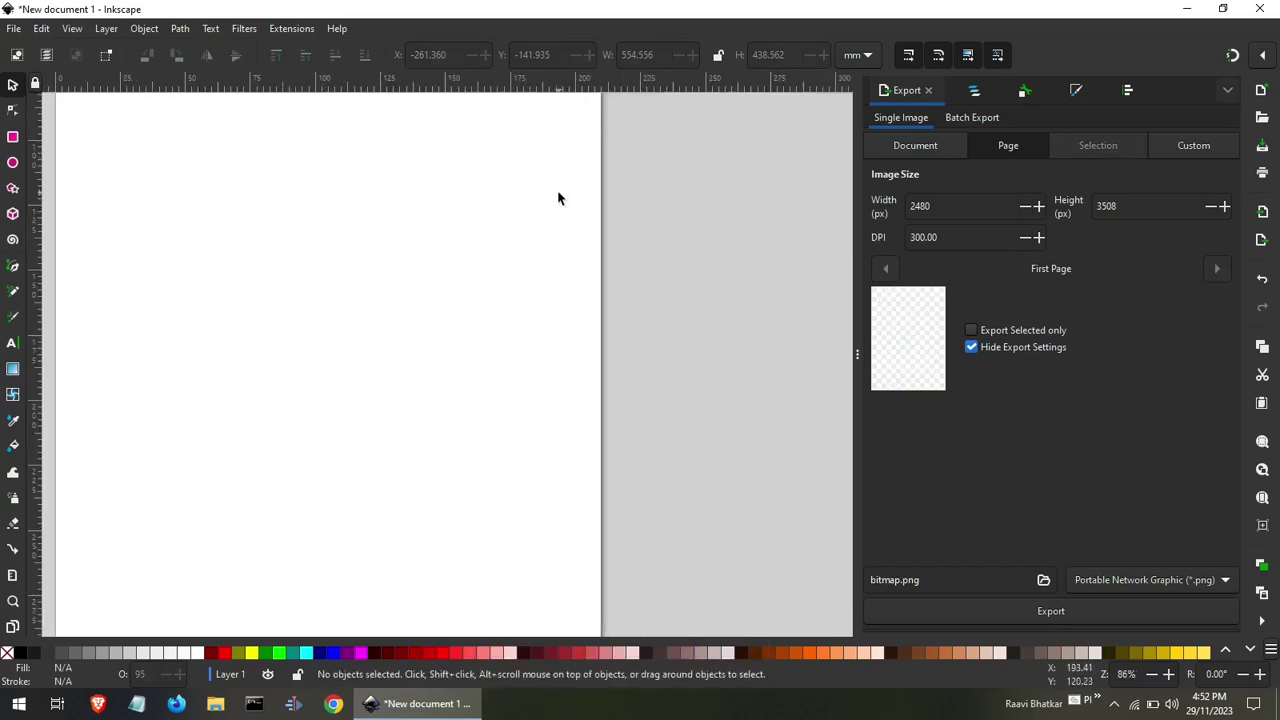
scroll(557, 197, "down", 2, "ctrl")
scroll(460, 123, "up", 3, "ctrl")
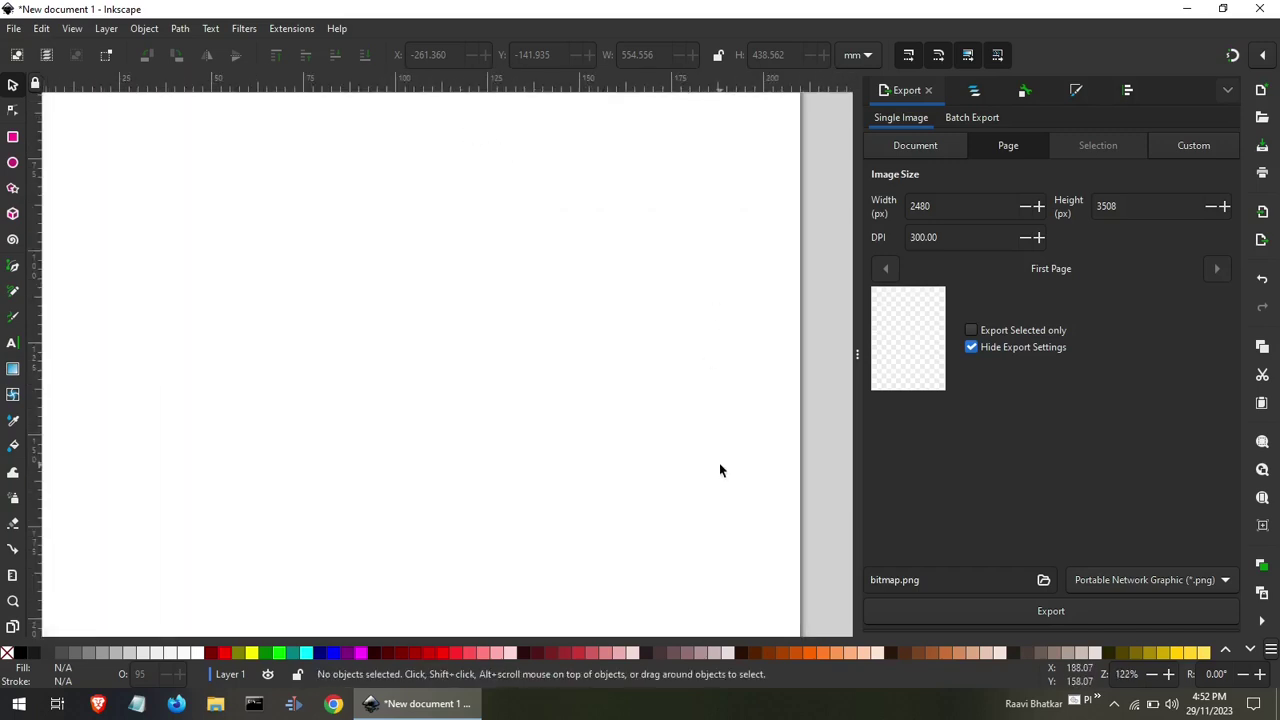
scroll(719, 469, "down", 1, "ctrl")
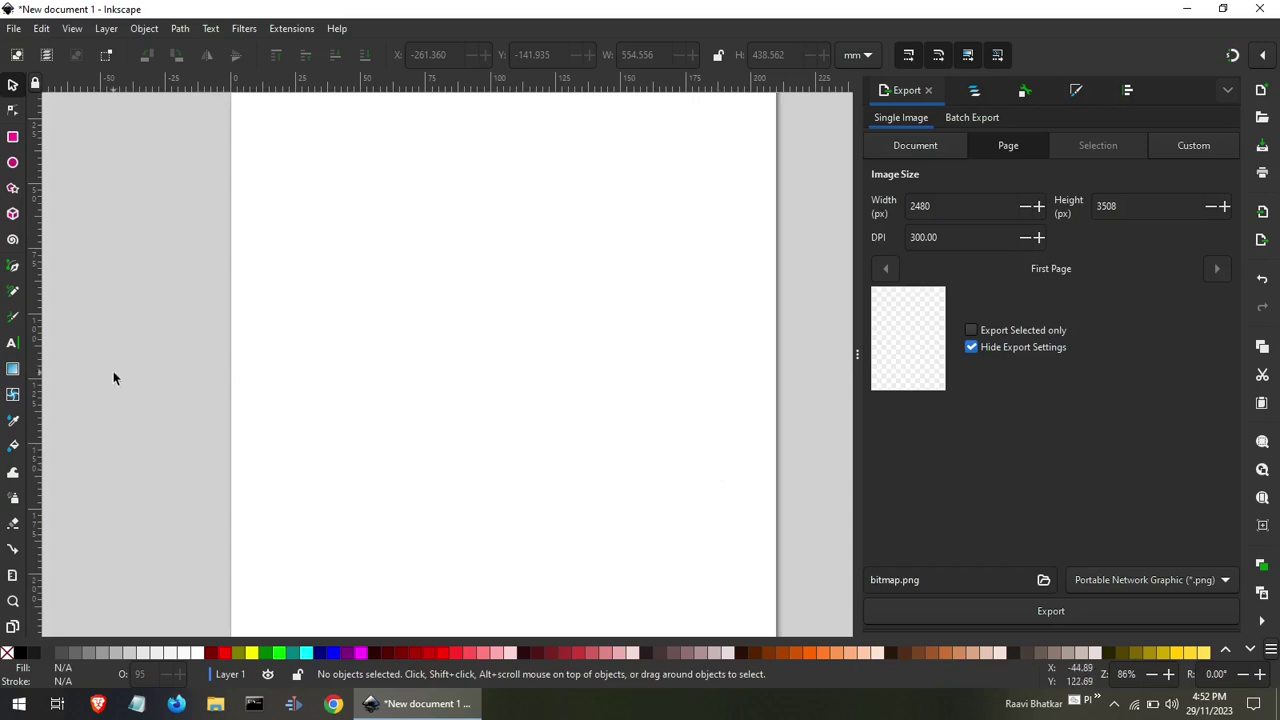
Draw a red rectangle near the page centre and give it a mesh gradient.
left_click(12, 137)
left_click_drag(391, 302, 575, 462)
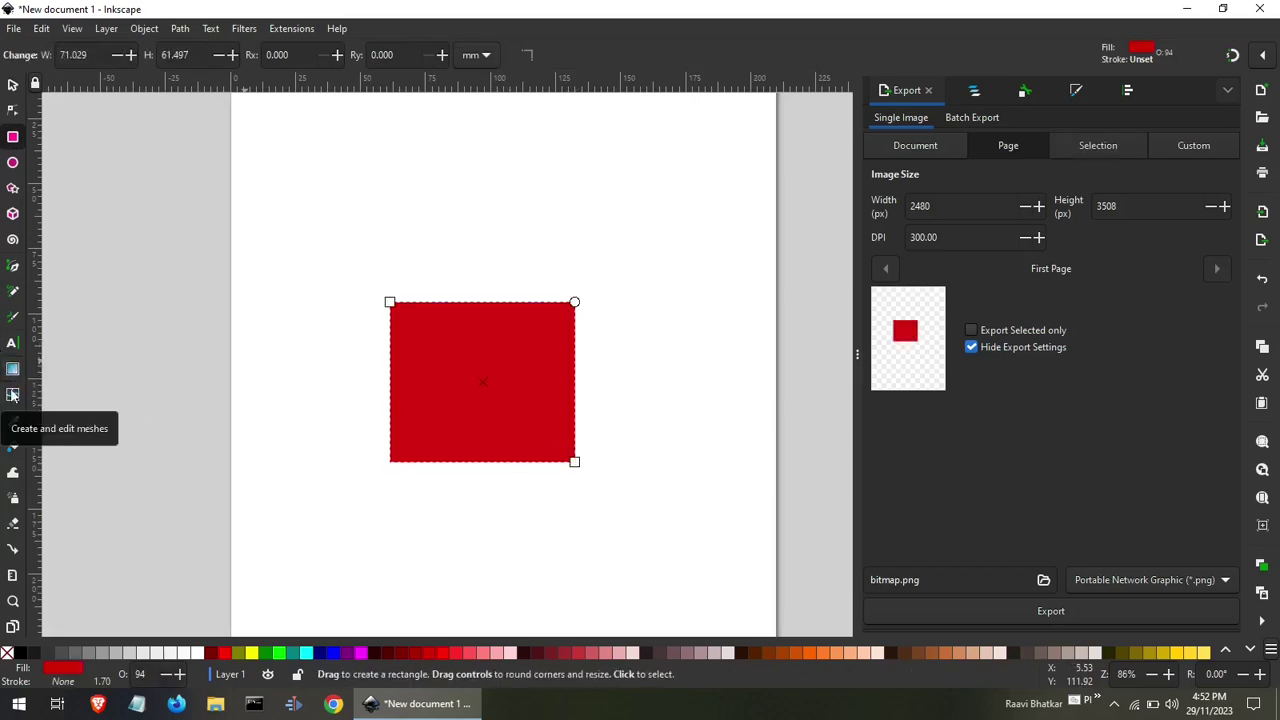
left_click(13, 394)
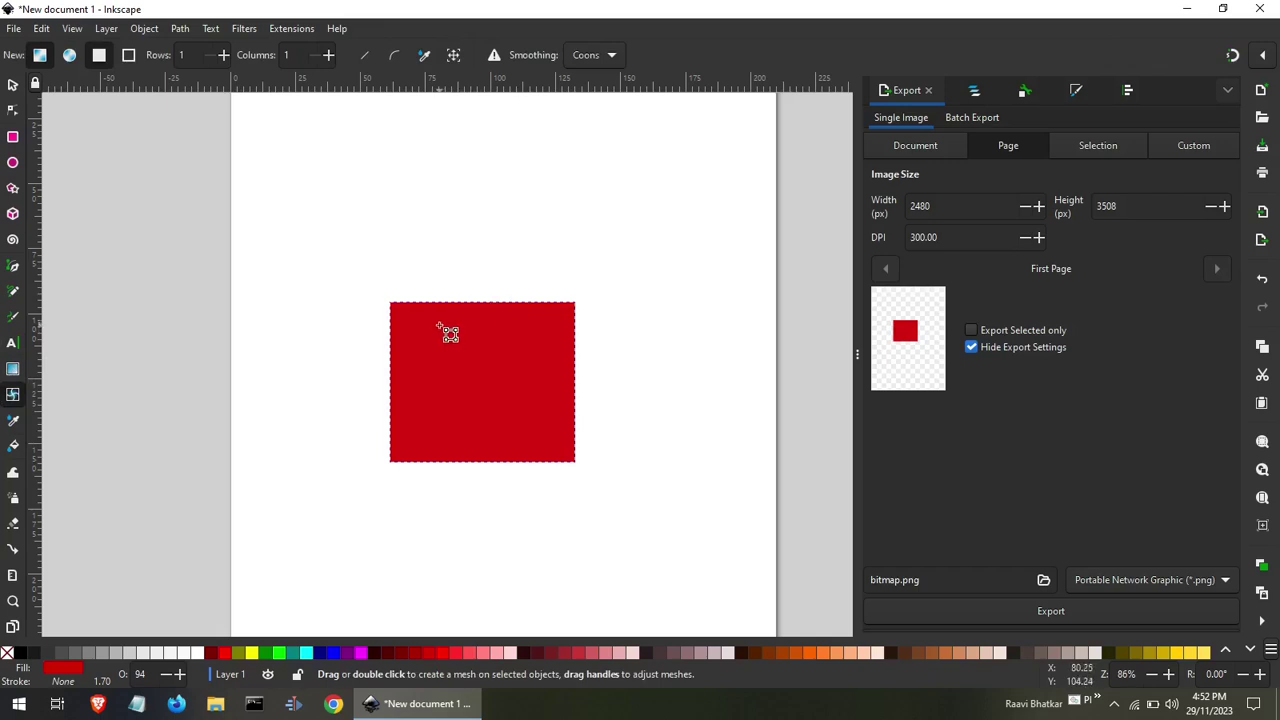
double_click(551, 417)
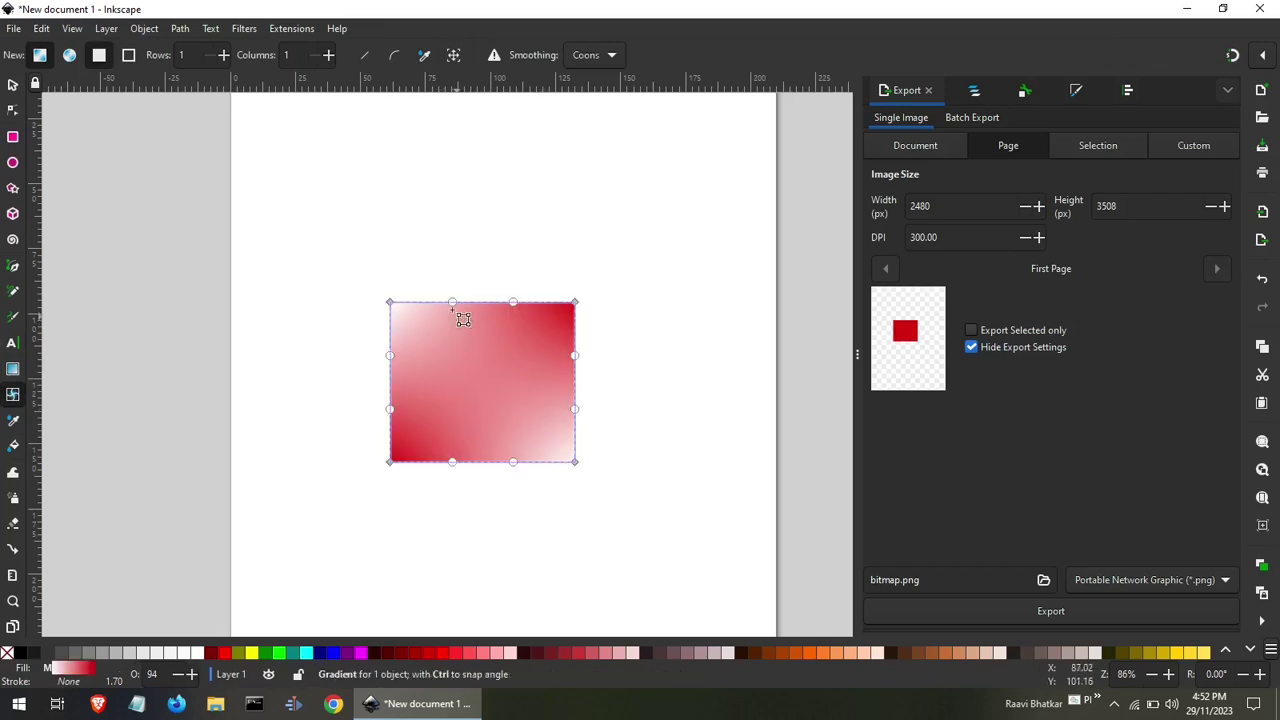
Bend the rectangle's top edge into a wave, stretch its top-right corner, then delete it.
mouse_move(460, 312)
left_mouse_down()
mouse_move(471, 357)
mouse_move(455, 403)
left_mouse_up()
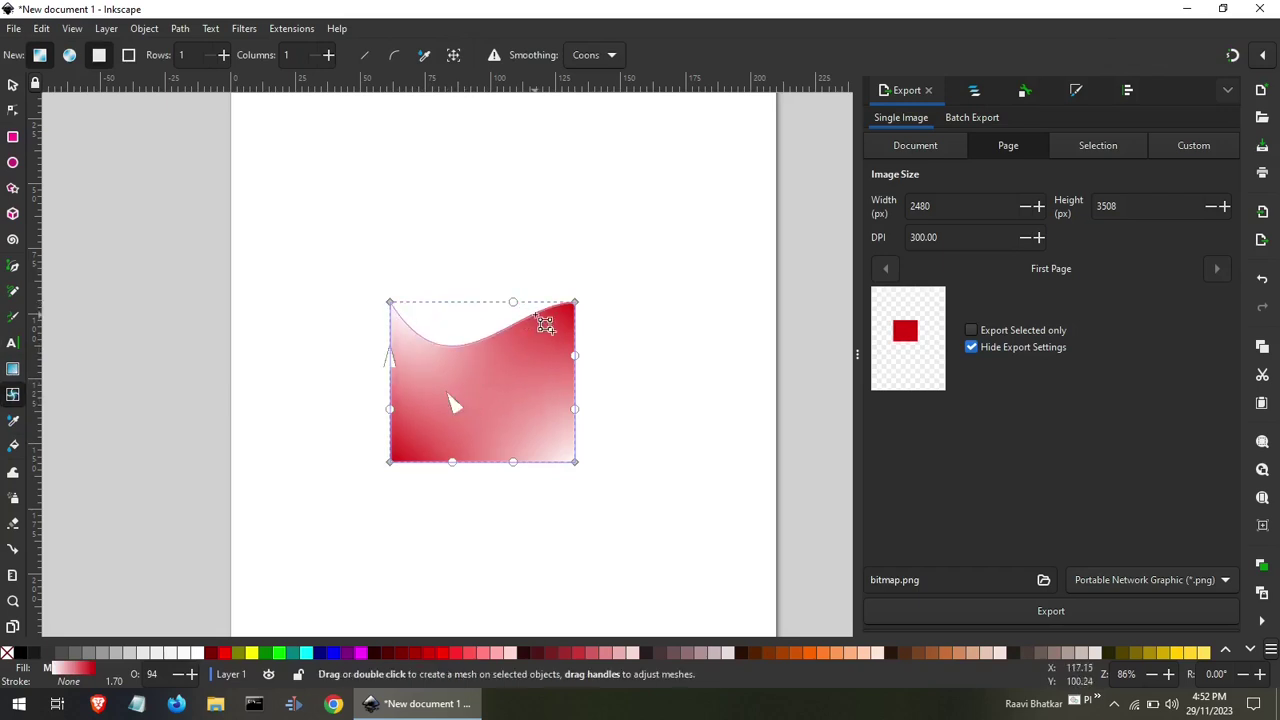
mouse_move(581, 314)
left_mouse_down()
mouse_move(606, 303)
mouse_move(629, 314)
mouse_move(622, 306)
left_mouse_up()
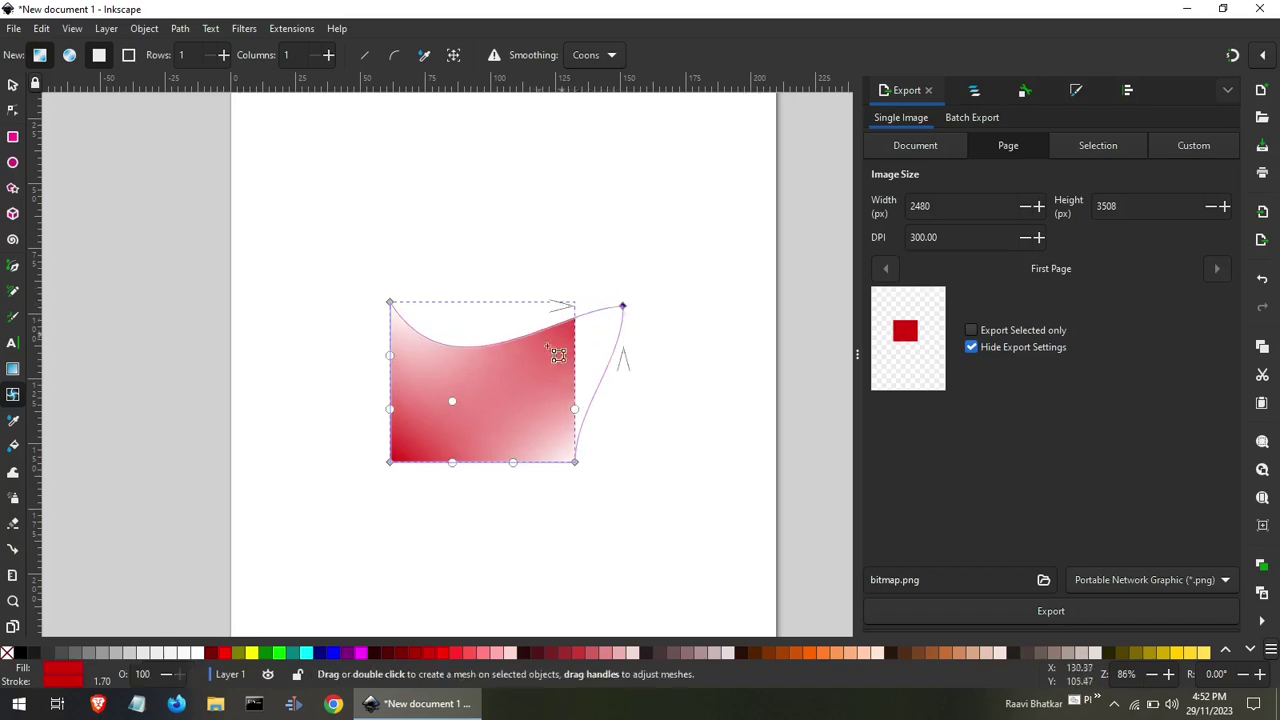
left_click_drag(540, 352, 469, 302)
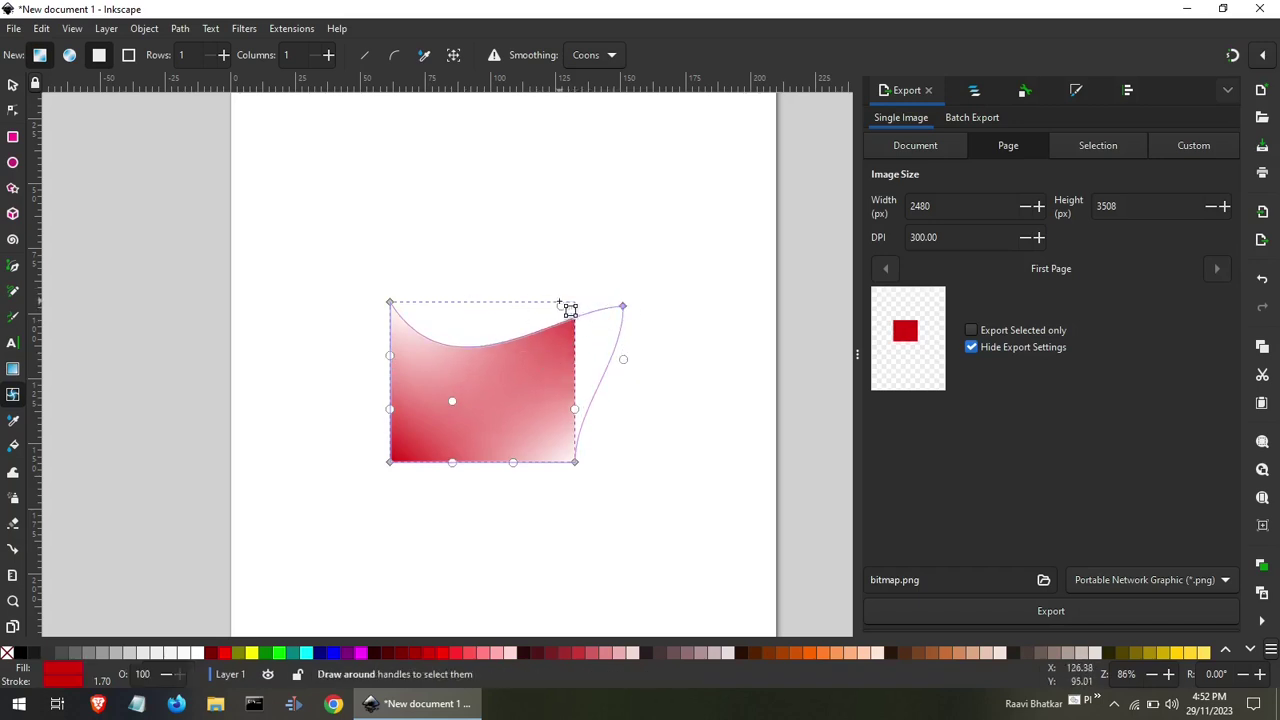
left_click_drag(567, 315, 500, 300)
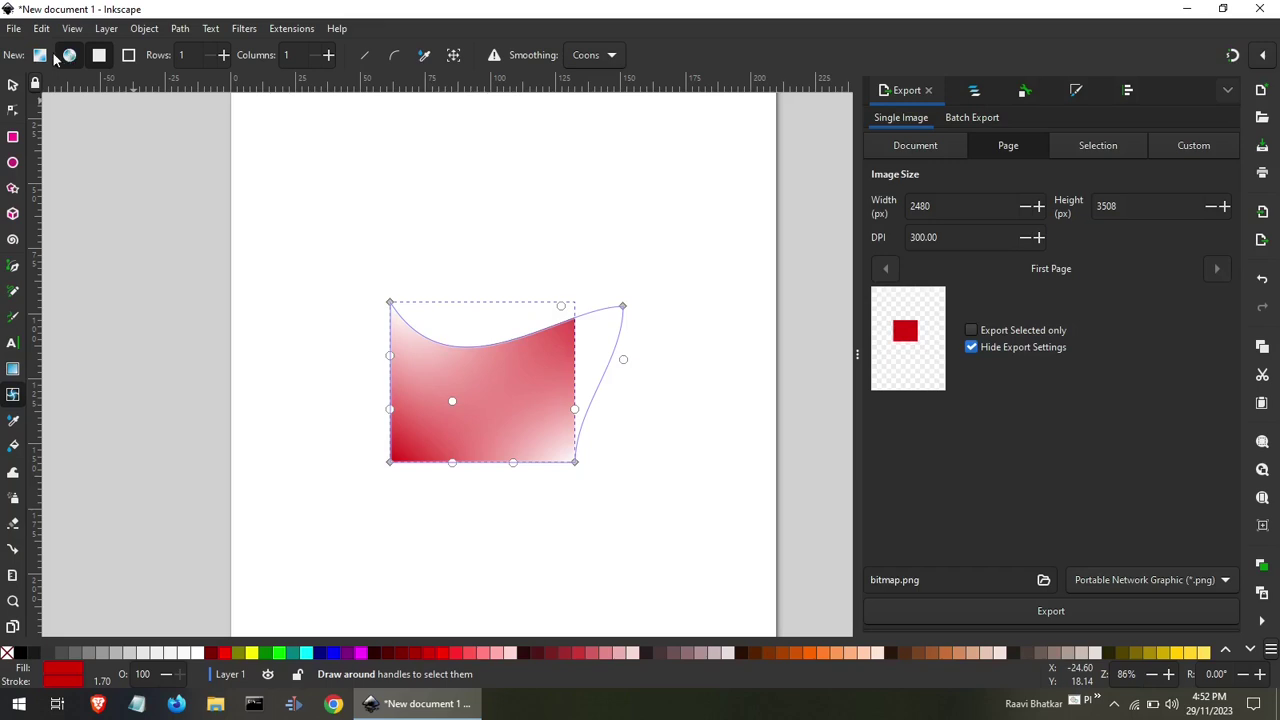
left_click(12, 85)
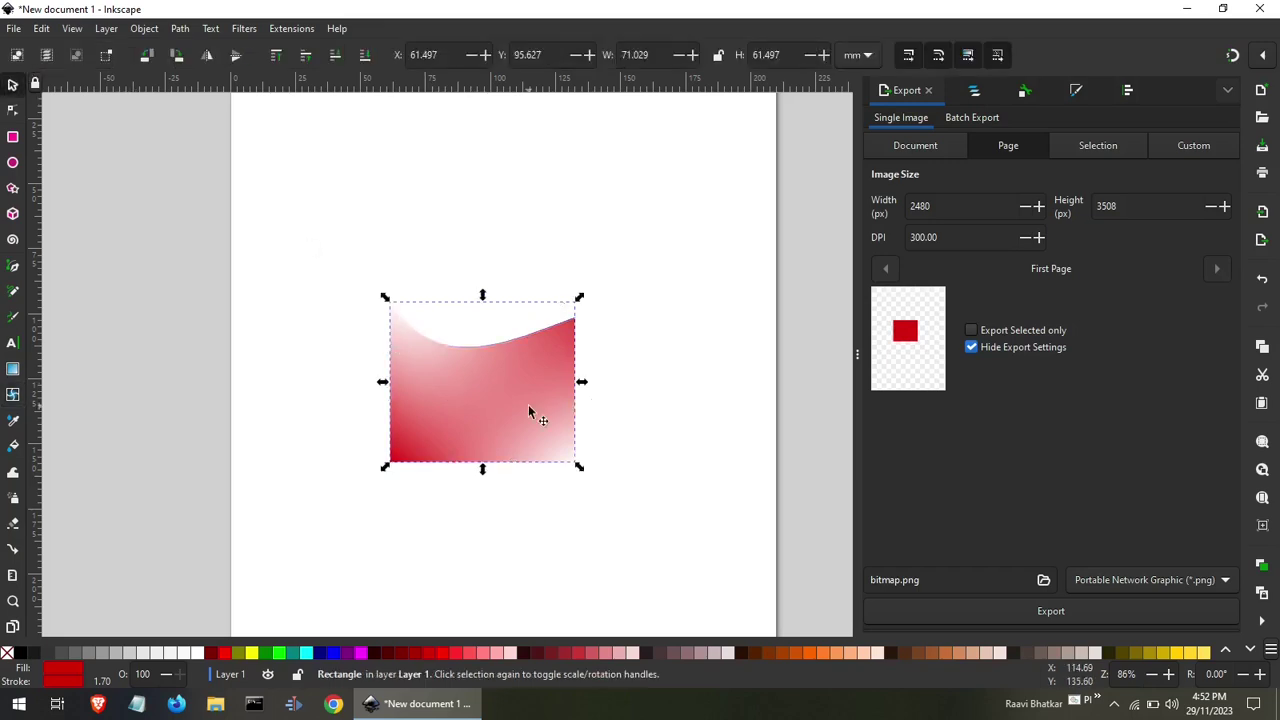
key("Delete")
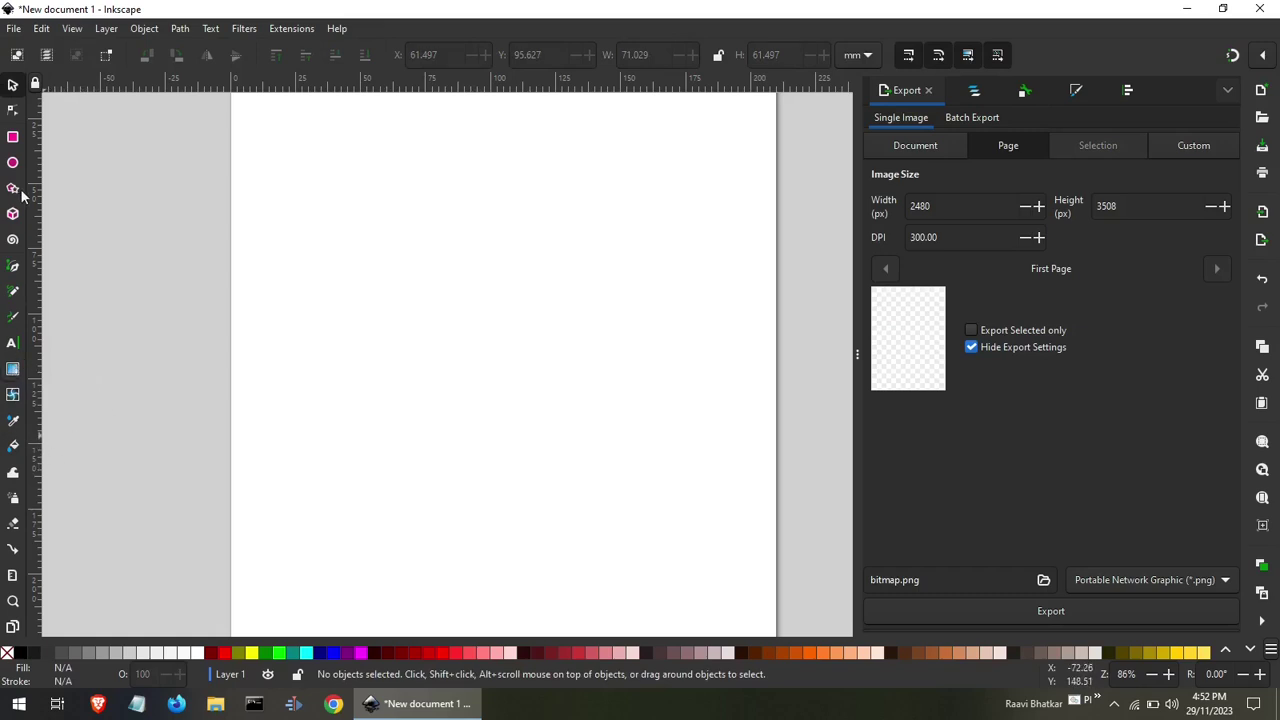
Draw a red rectangle in the middle and a green one at the upper left.
left_click(13, 139)
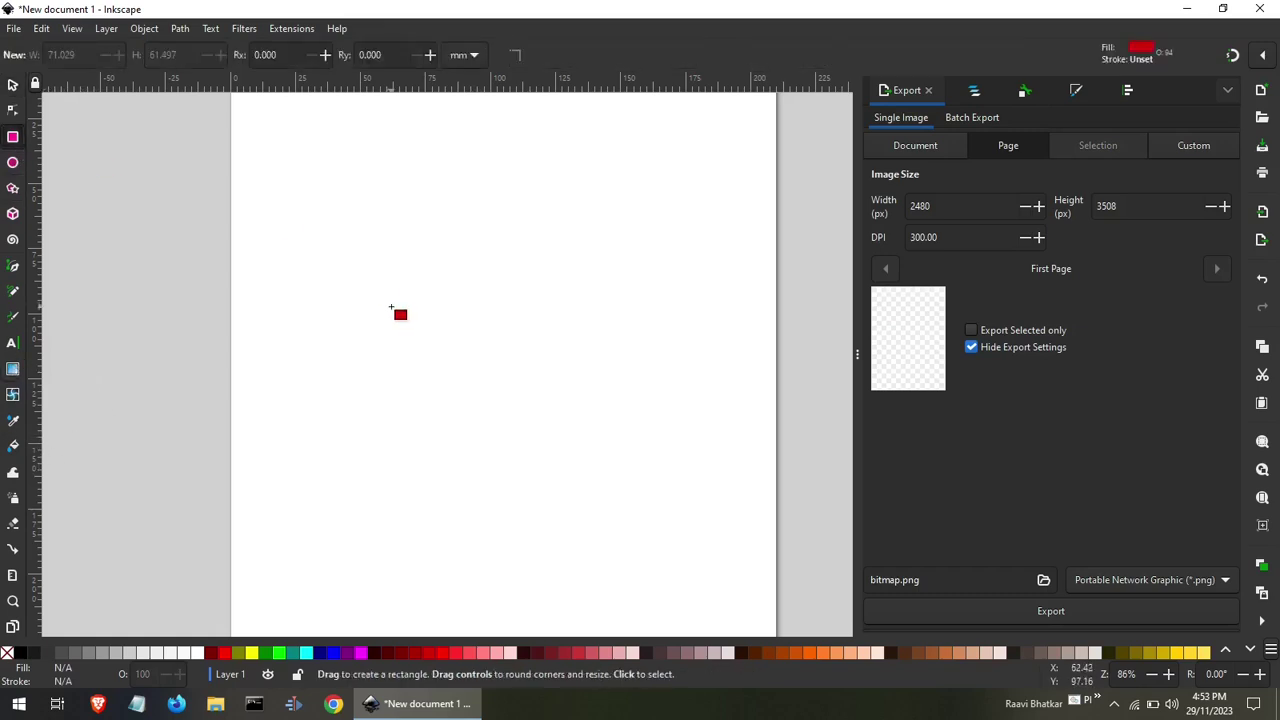
left_click_drag(390, 306, 536, 440)
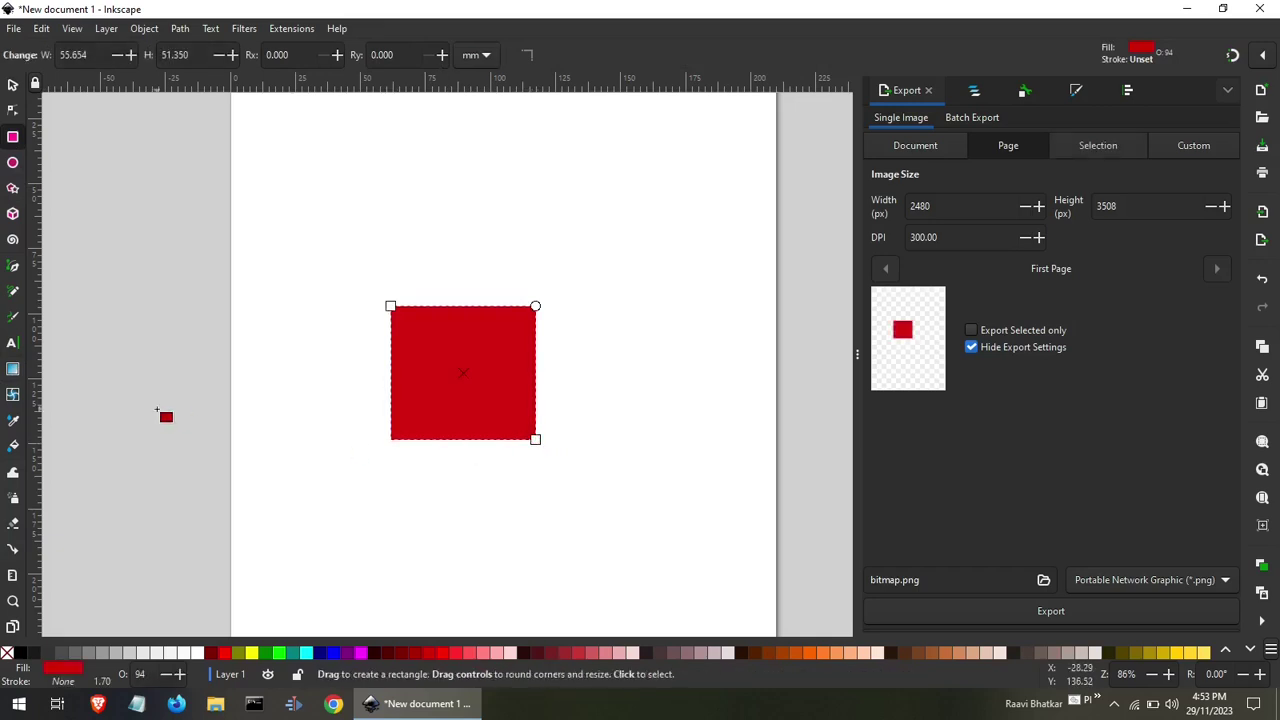
left_click_drag(258, 209, 374, 291)
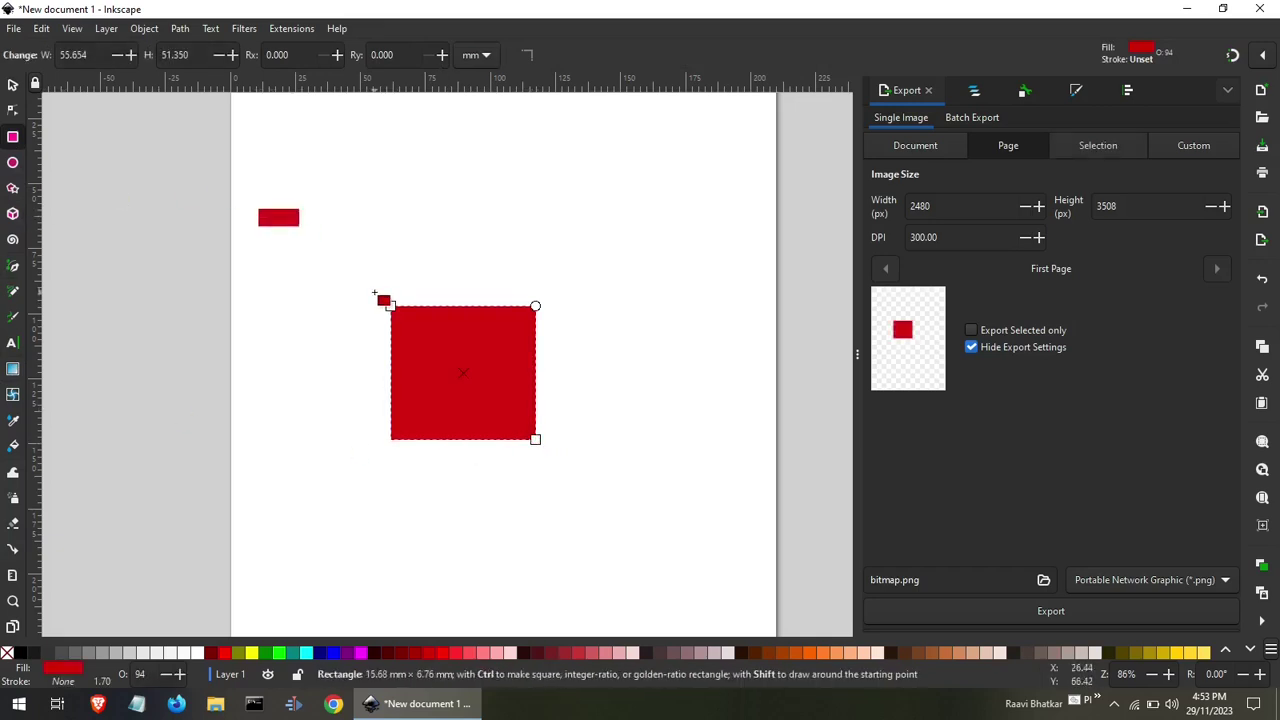
left_click(281, 653)
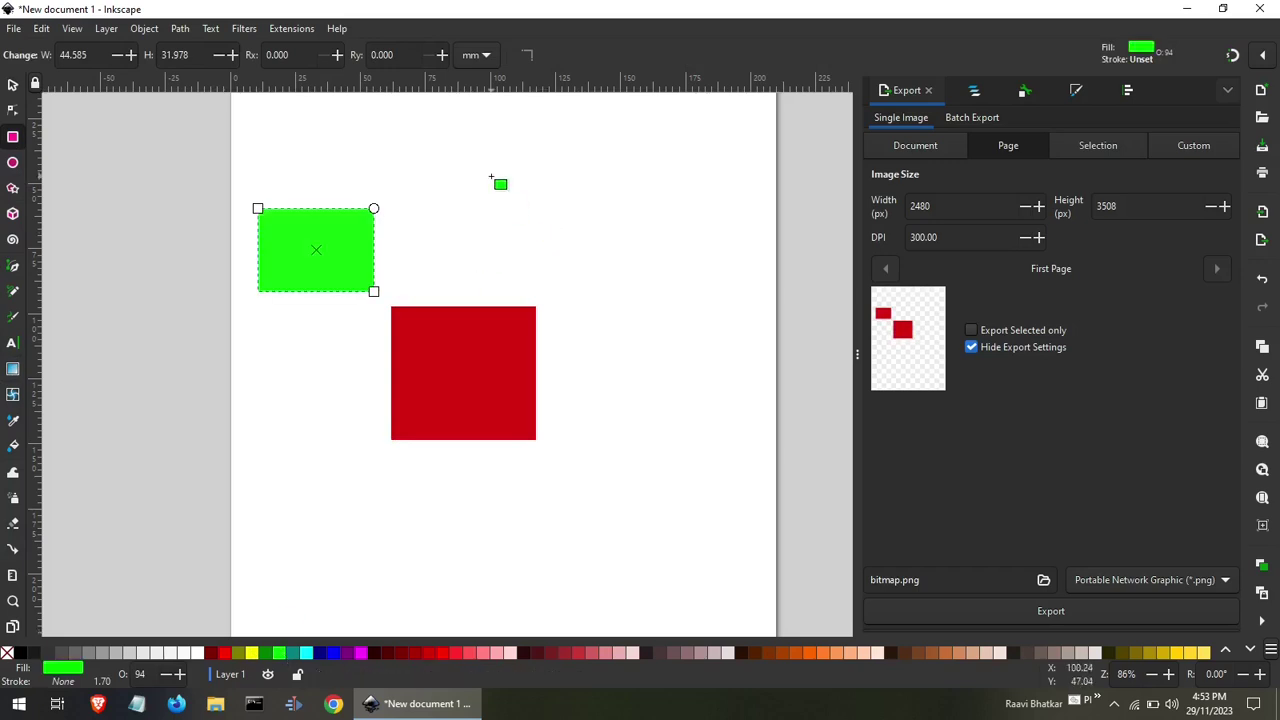
Add cyan rectangles at the upper right and lower right.
left_click_drag(490, 176, 602, 281)
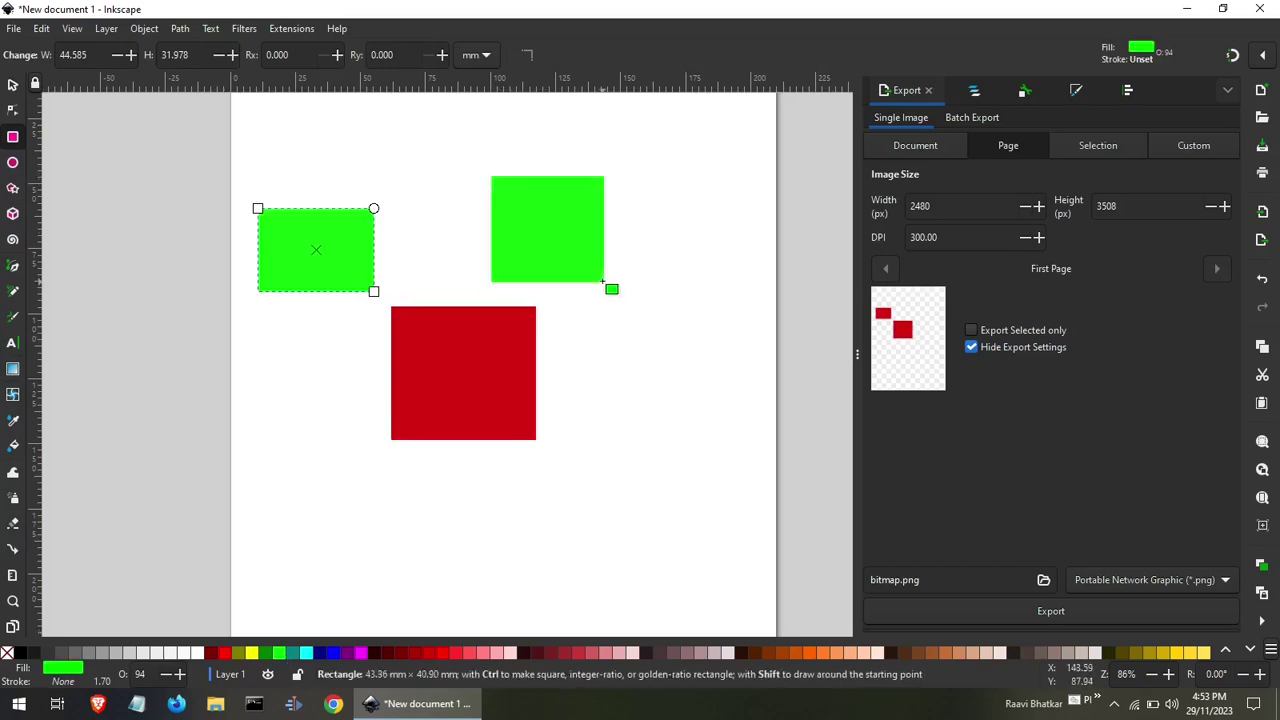
left_click(438, 650)
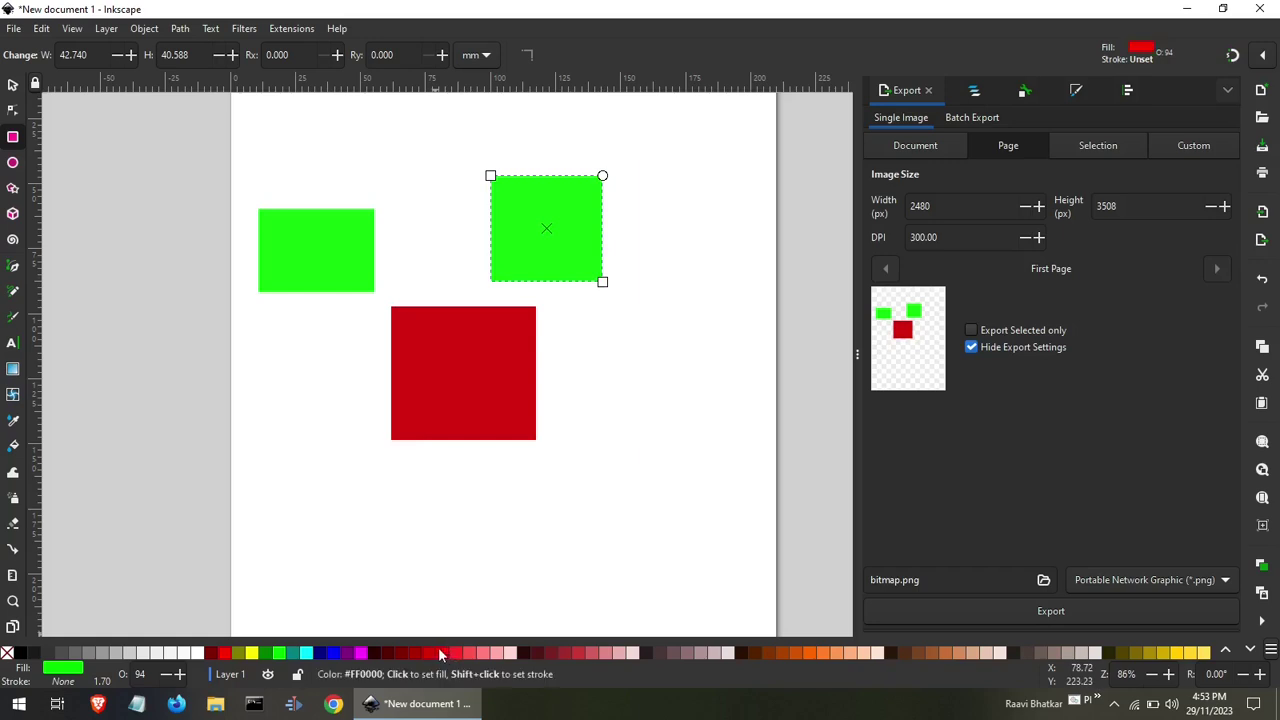
left_click(306, 652)
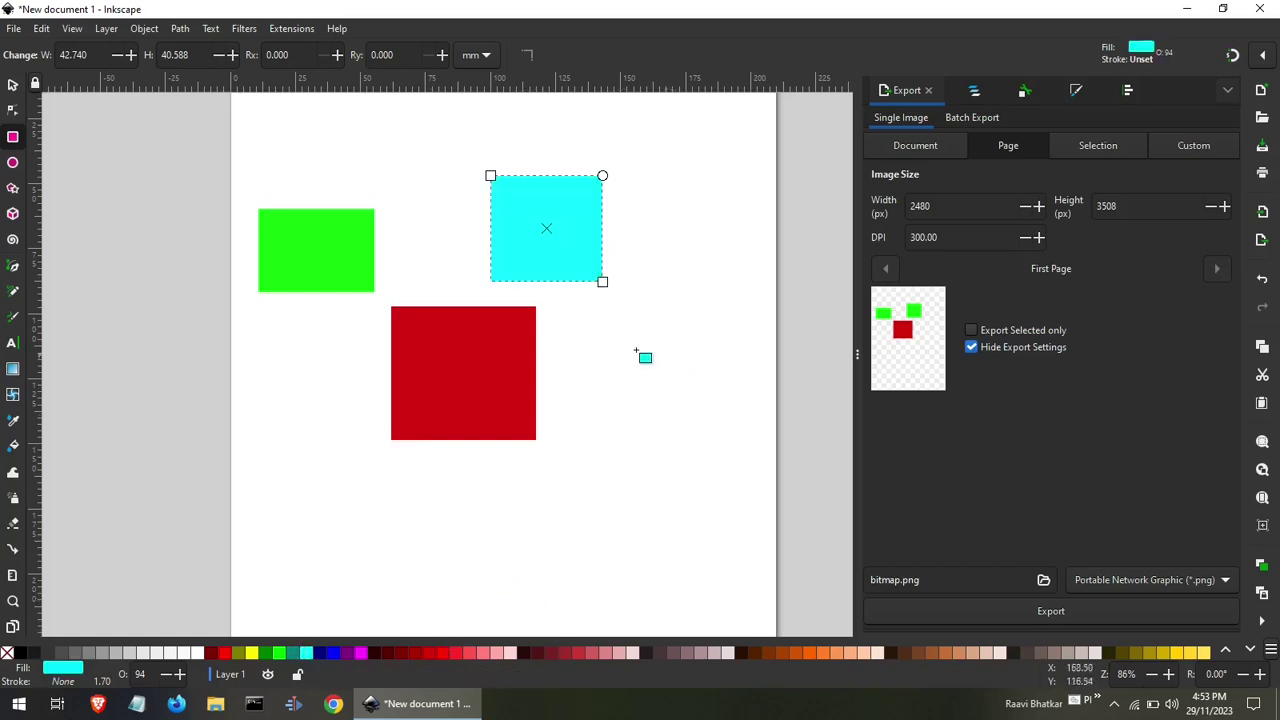
left_click_drag(580, 348, 738, 476)
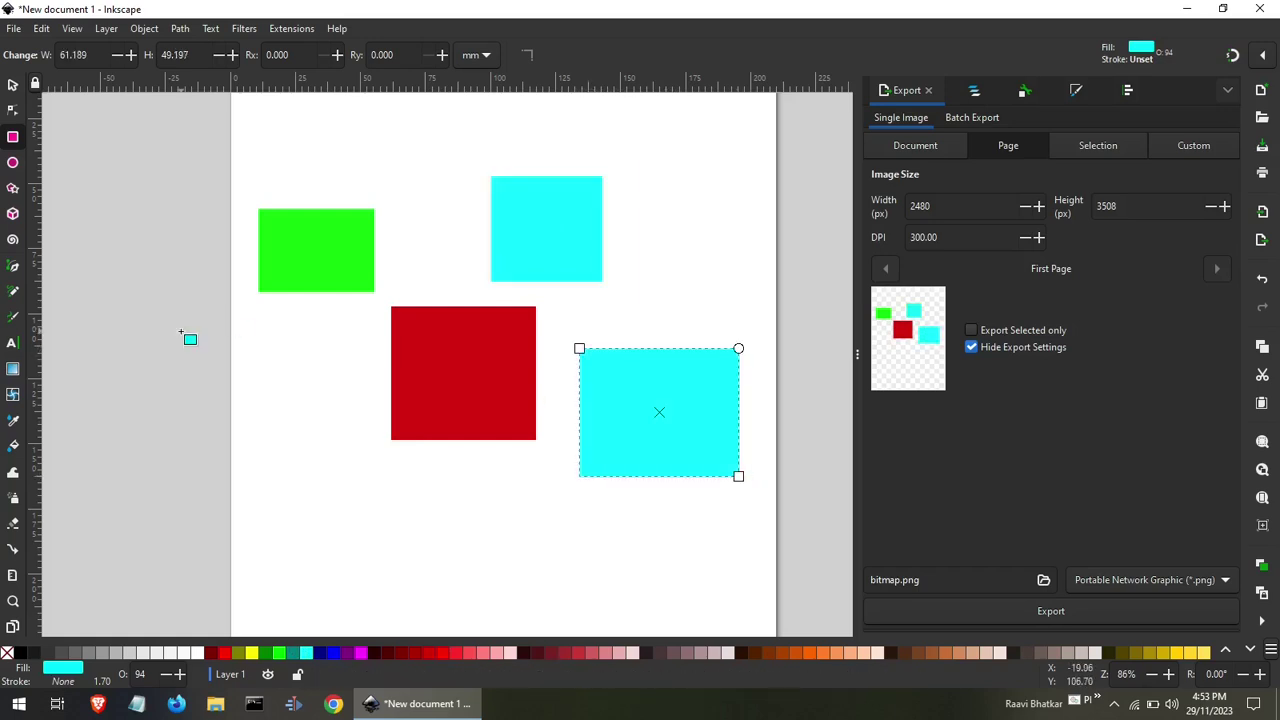
left_click(13, 421)
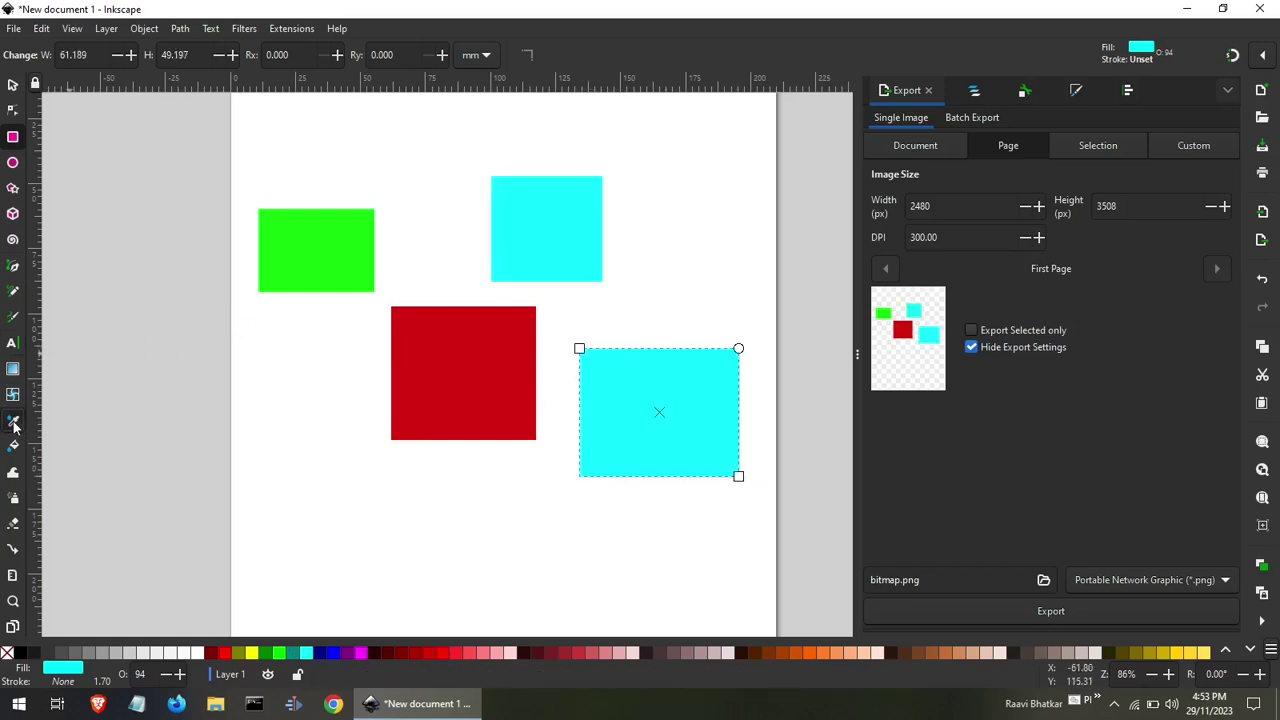
Dropper-recolour the lower-right rectangle red, cyan, green, red, then cyan, and deselect.
left_click(406, 355)
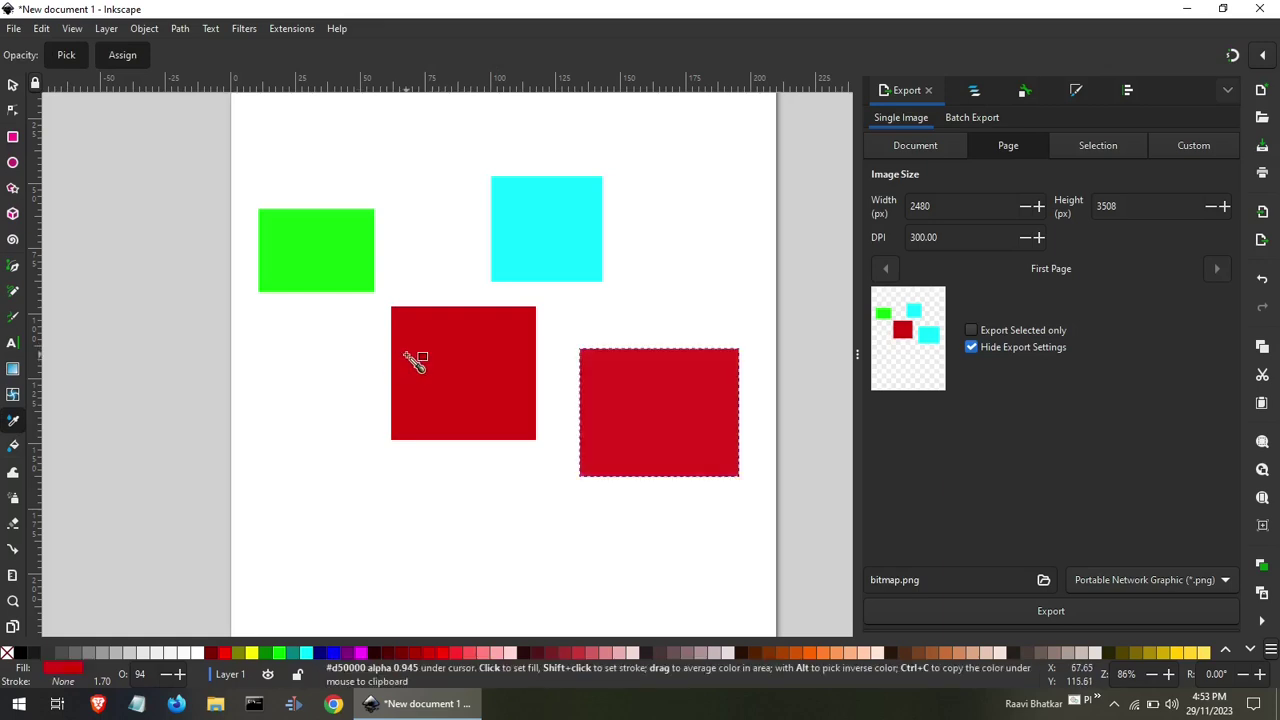
left_click(557, 256)
left_click(327, 253)
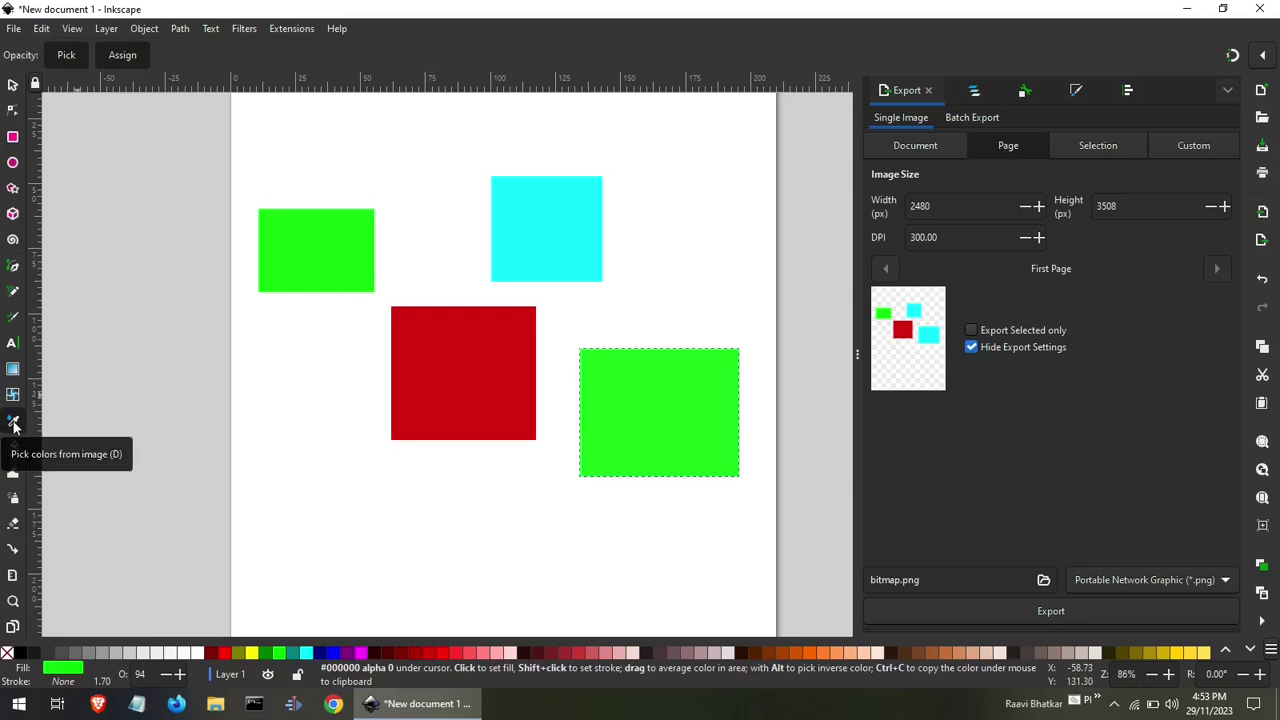
left_click(435, 336)
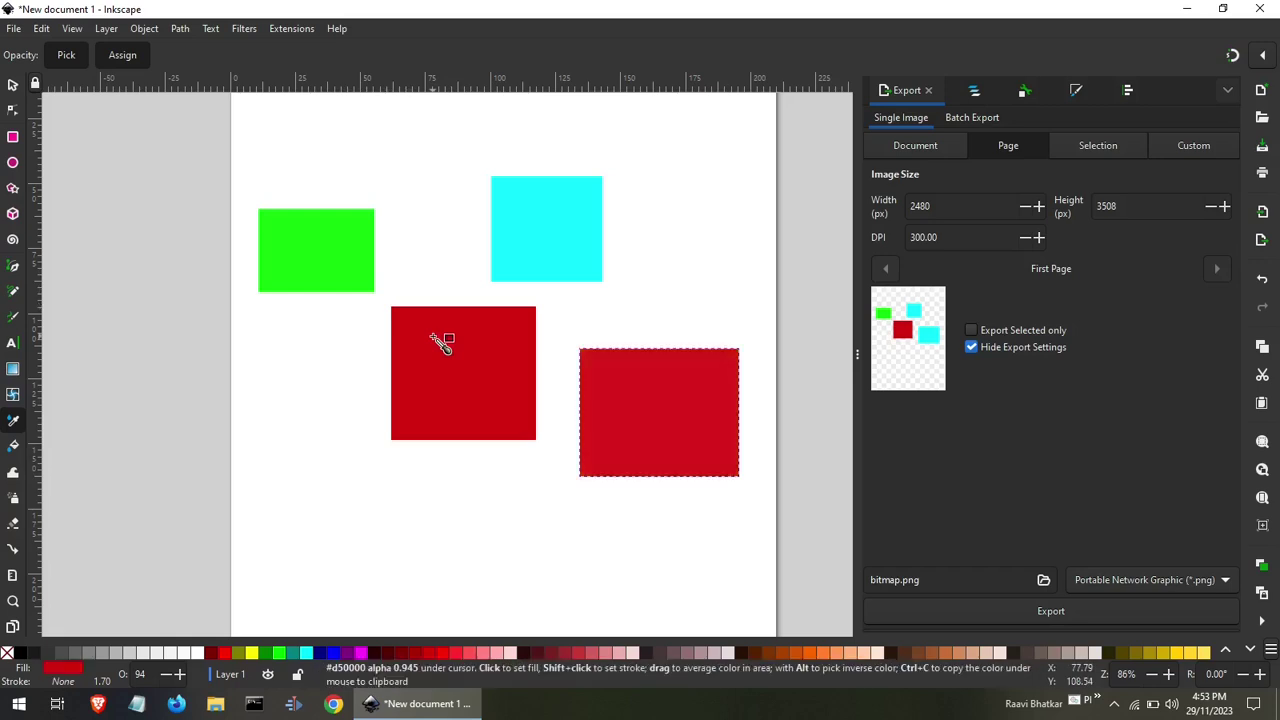
left_click(511, 251)
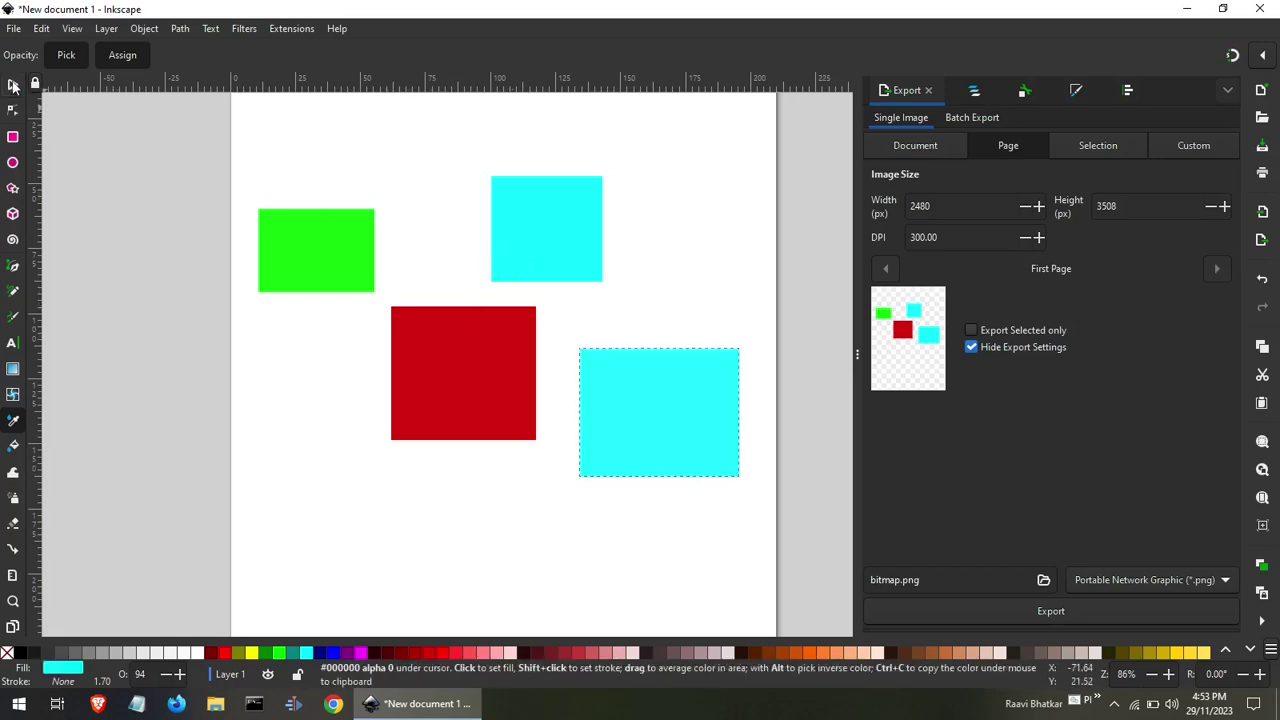
left_click(12, 85)
left_click(207, 178)
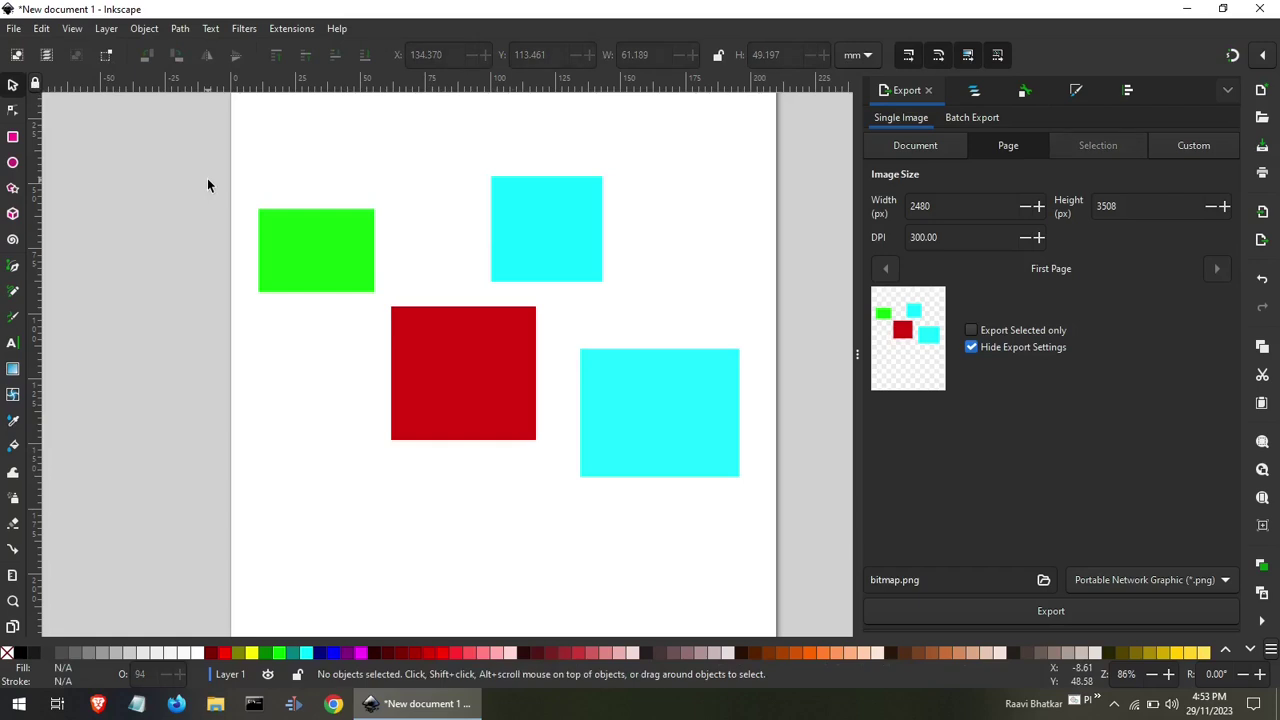
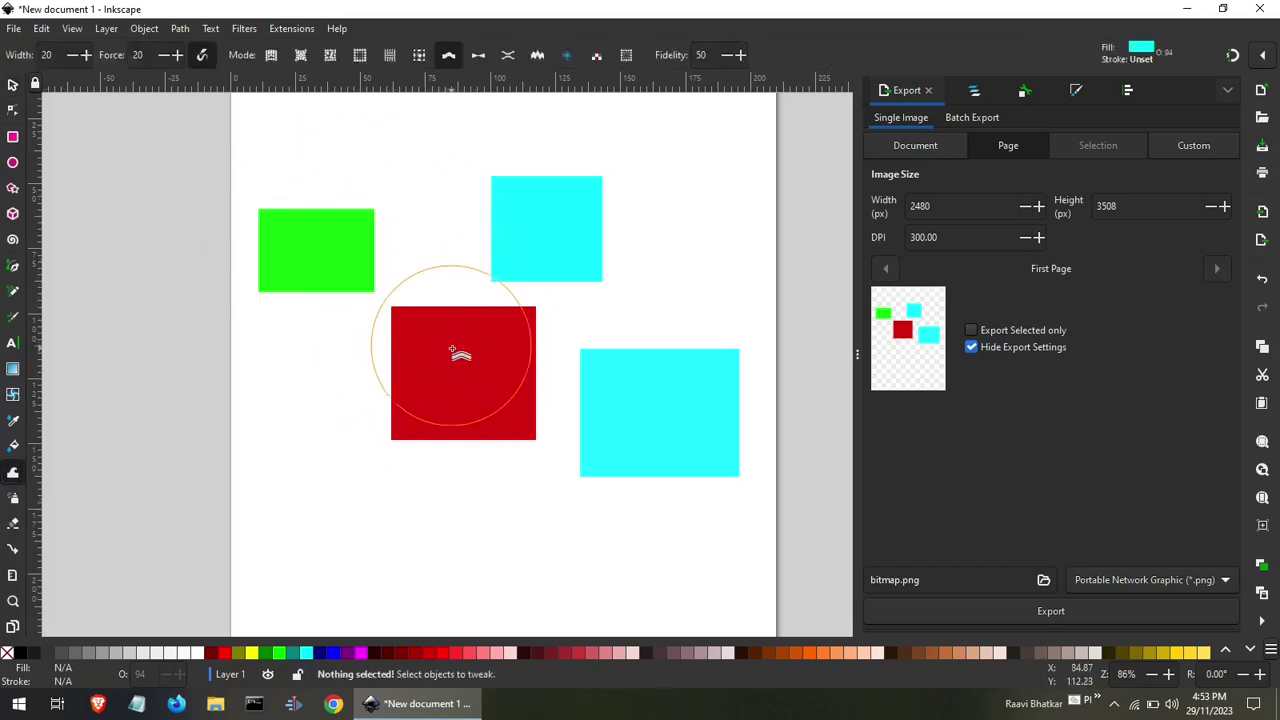
Start a Pen path above the green rectangle, then cancel it unfinished.
left_click(13, 266)
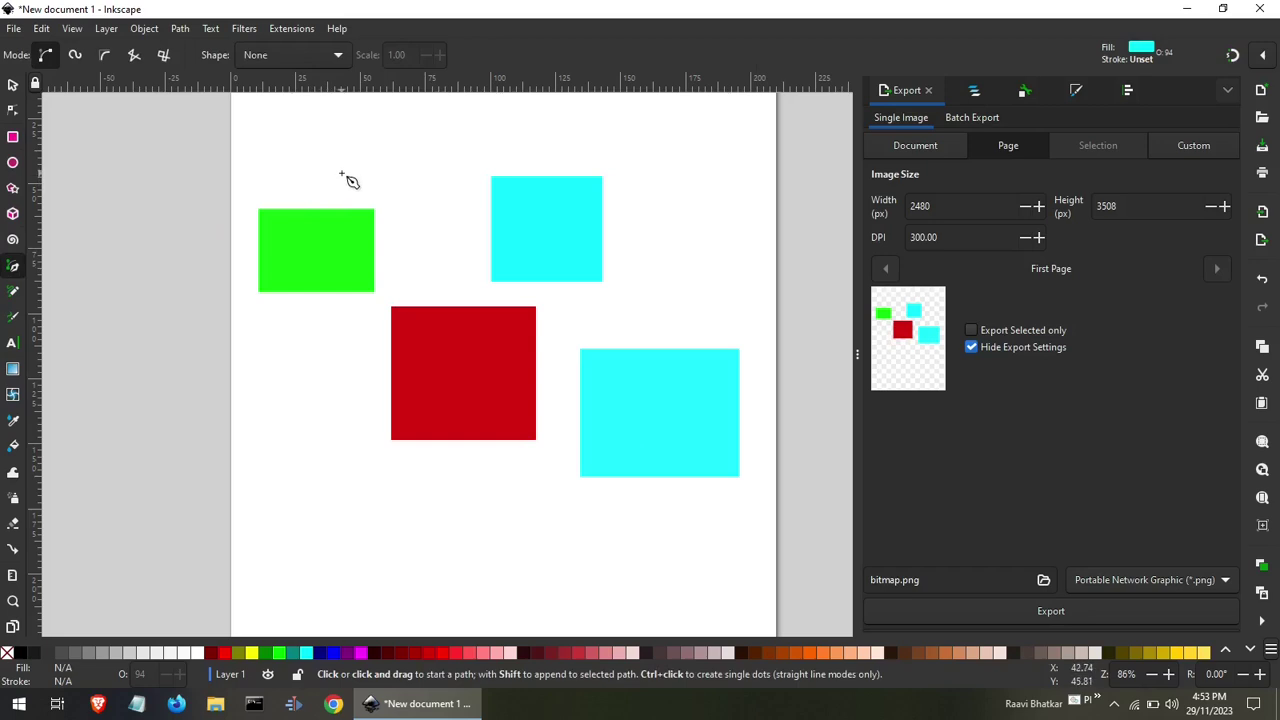
left_click_drag(341, 173, 314, 147)
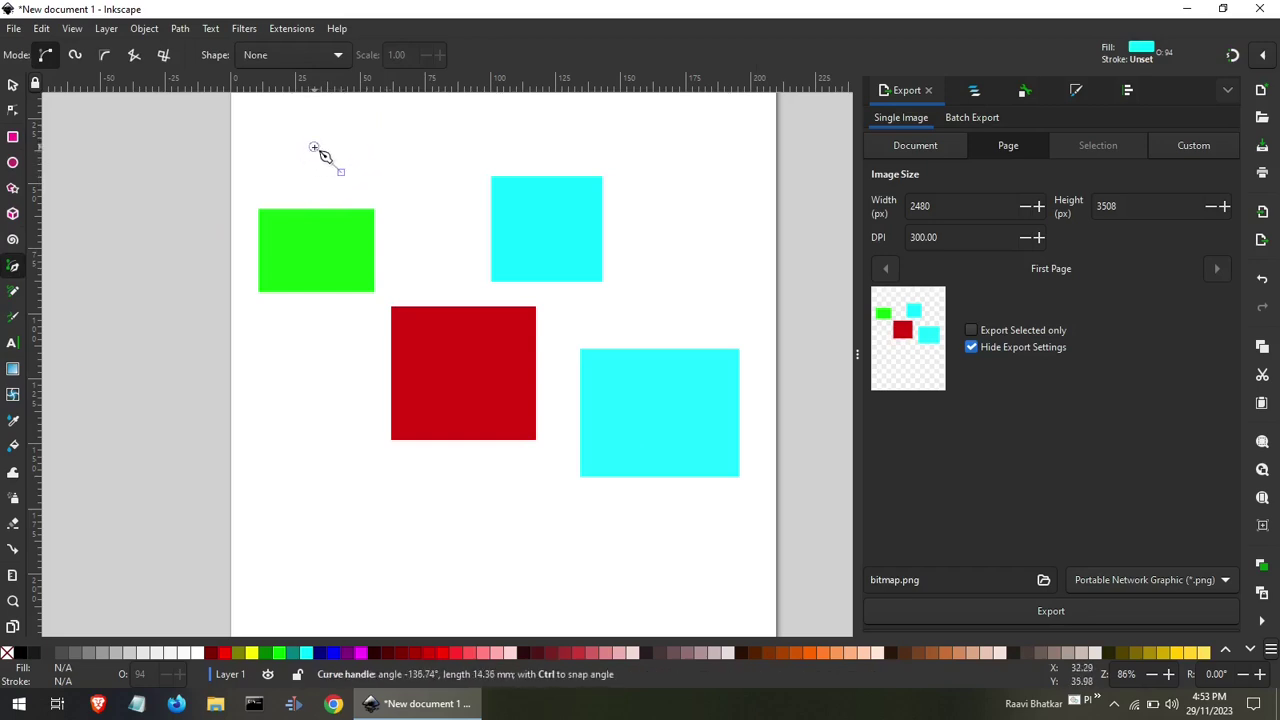
key("Escape")
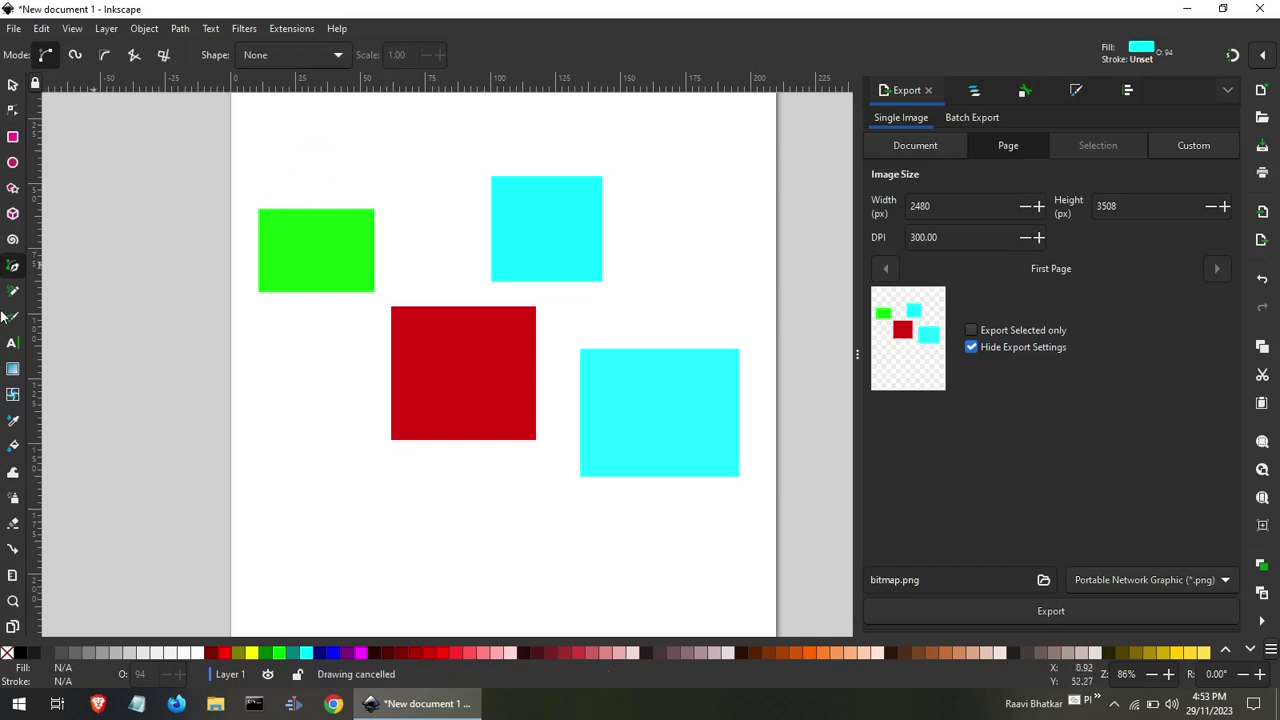
Draw a closed freehand Pencil loop over the green rectangle and upper cyan square.
left_click(17, 293)
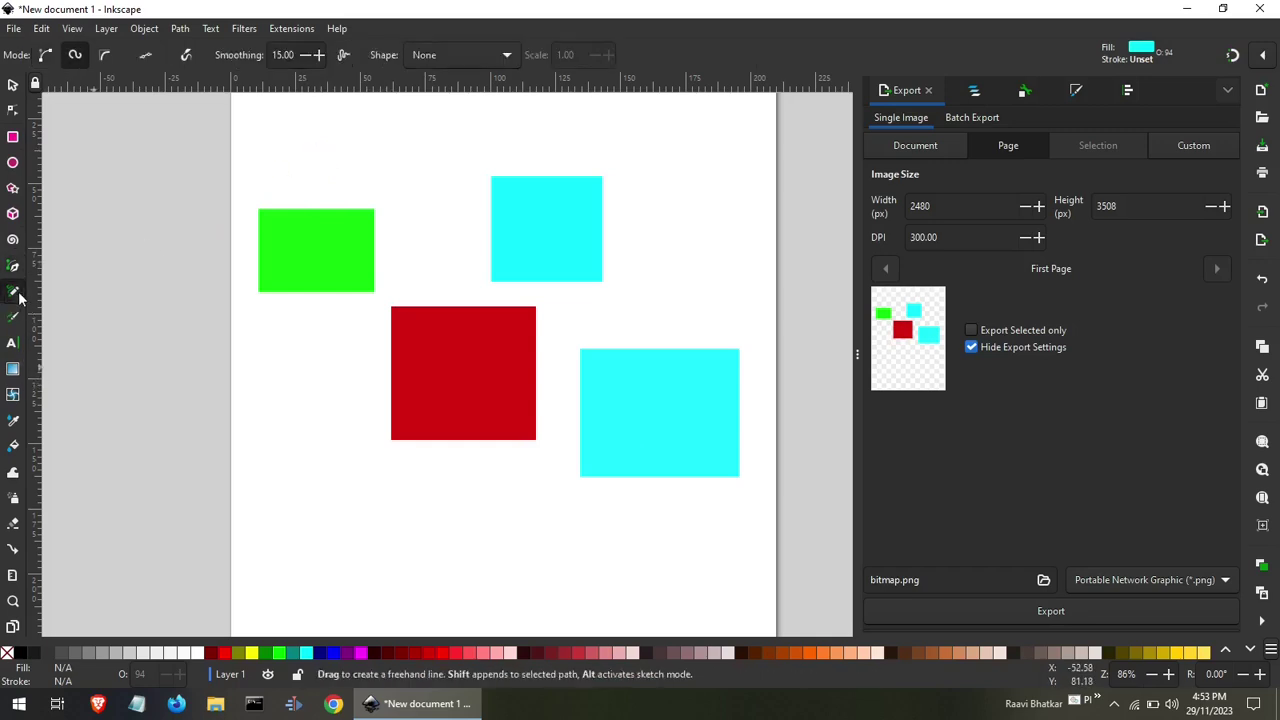
mouse_move(337, 181)
left_mouse_down()
mouse_move(548, 180)
mouse_move(455, 266)
mouse_move(306, 294)
mouse_move(282, 196)
left_mouse_up()
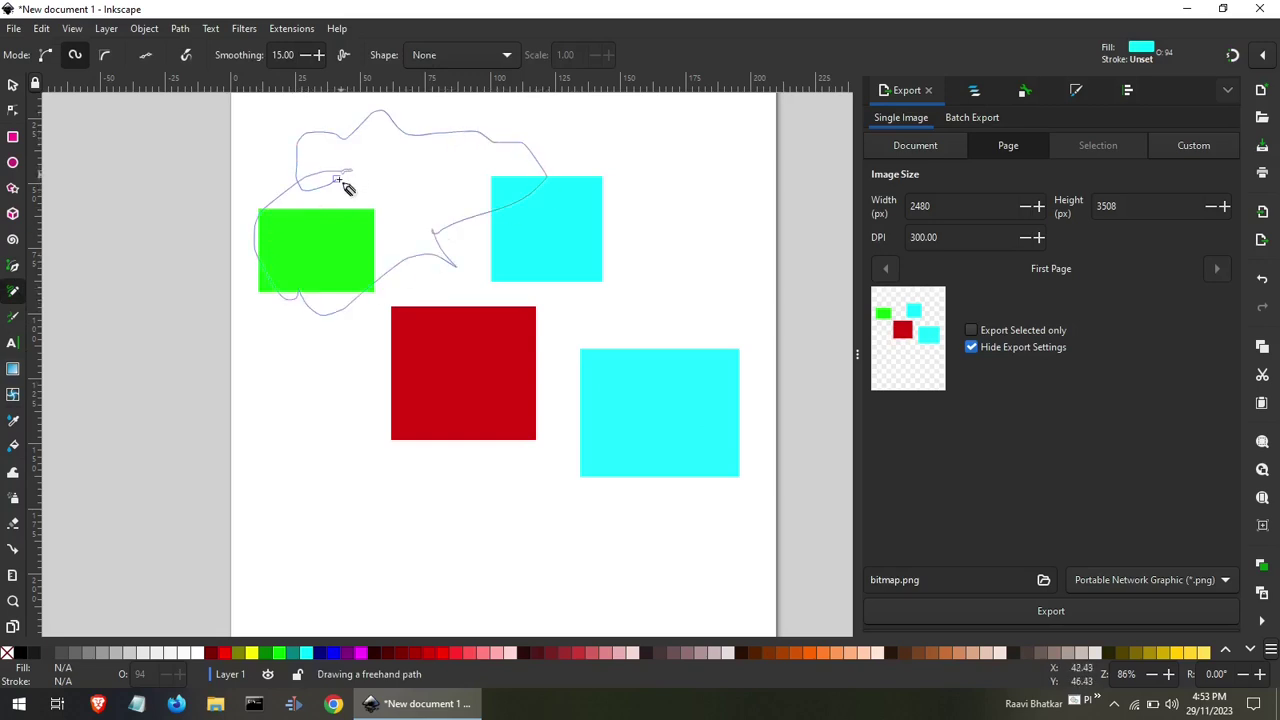
left_click_drag(343, 187, 343, 188)
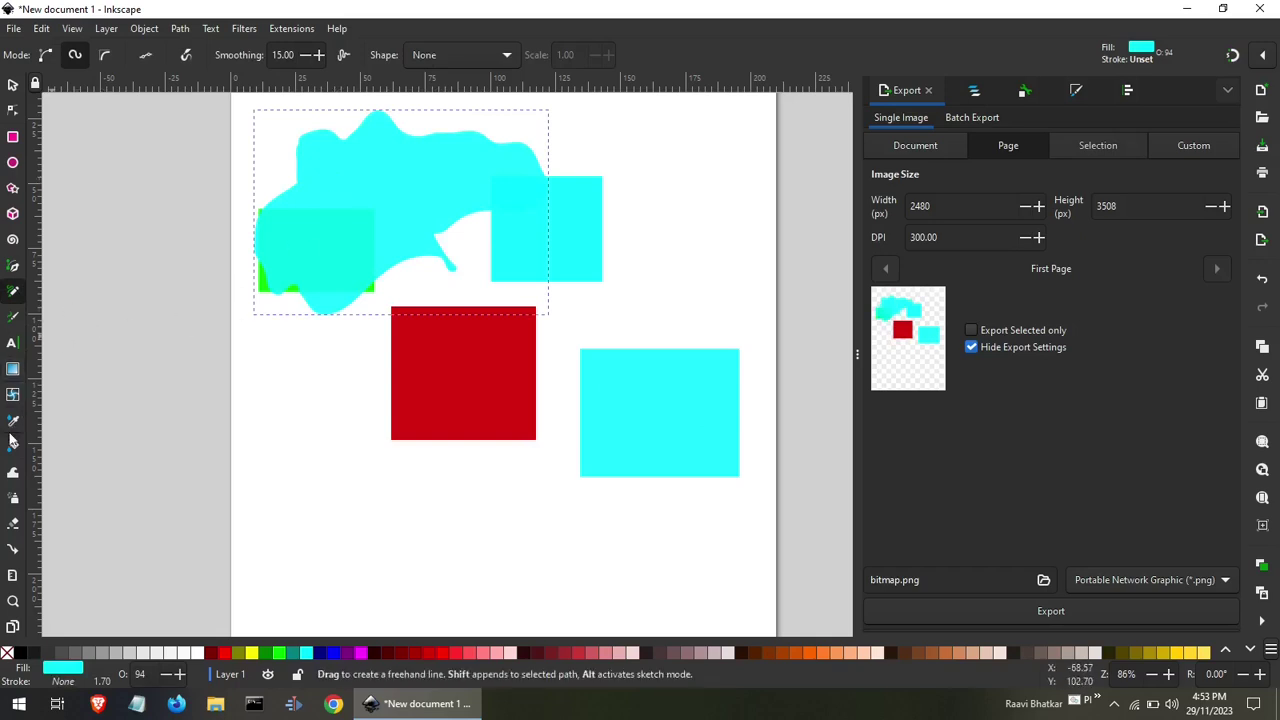
left_click(13, 474)
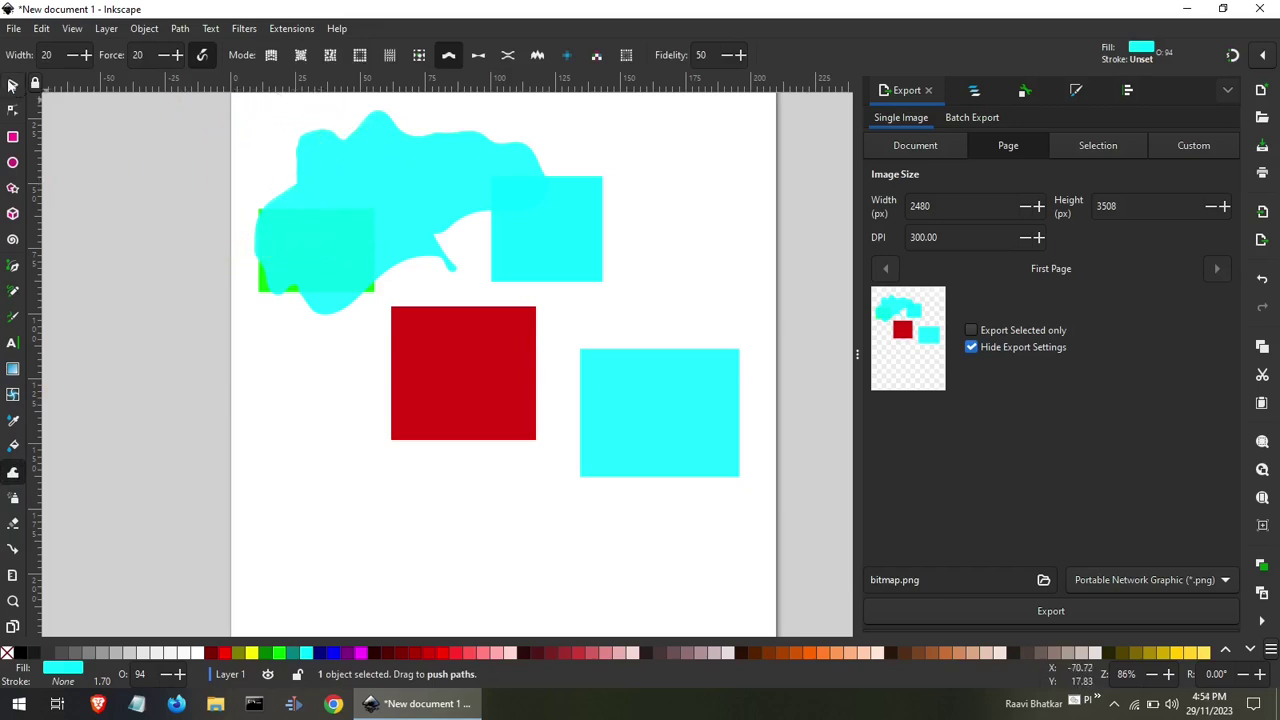
left_click(12, 85)
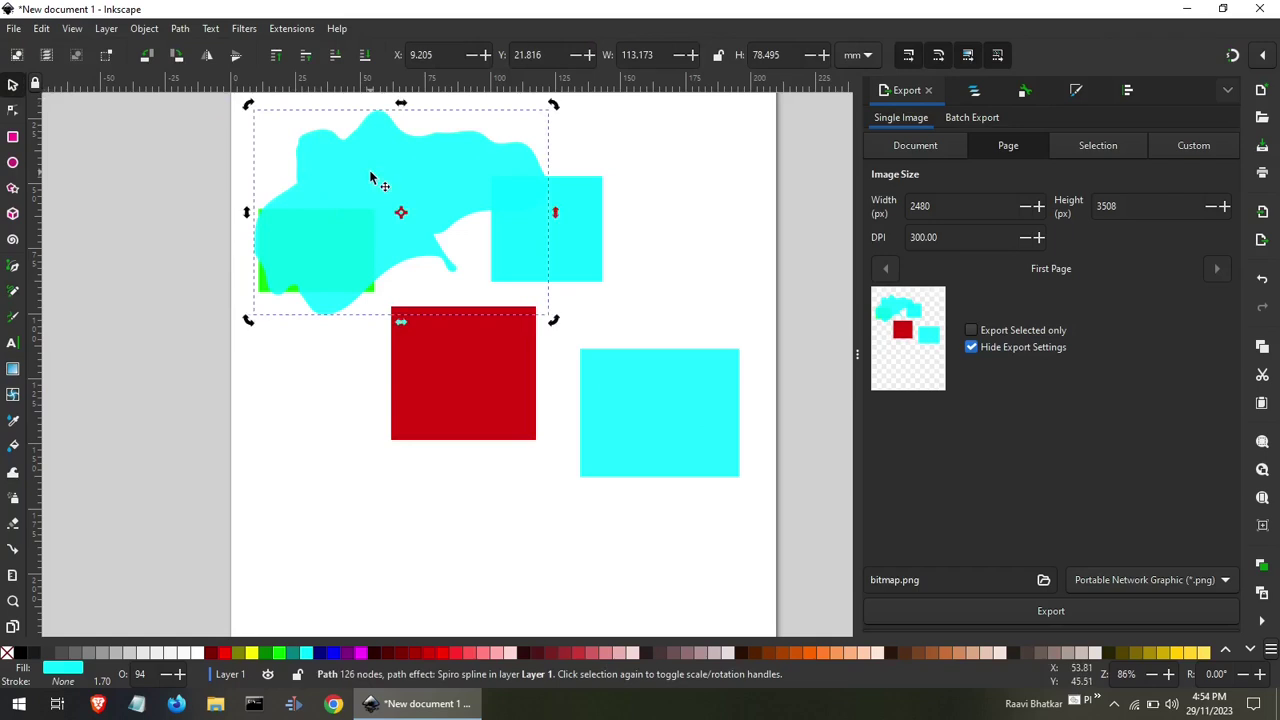
double_click(371, 178)
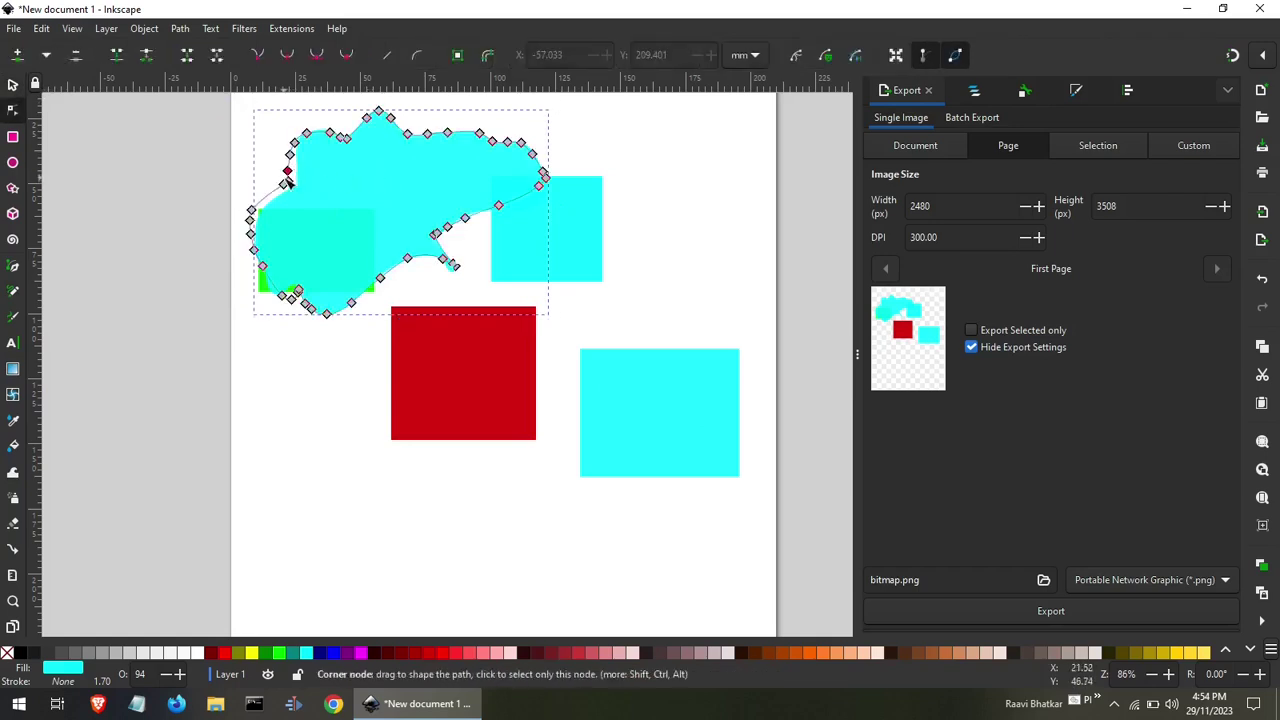
mouse_move(324, 199)
left_mouse_down()
mouse_move(254, 162)
mouse_move(314, 183)
mouse_move(315, 168)
left_mouse_up()
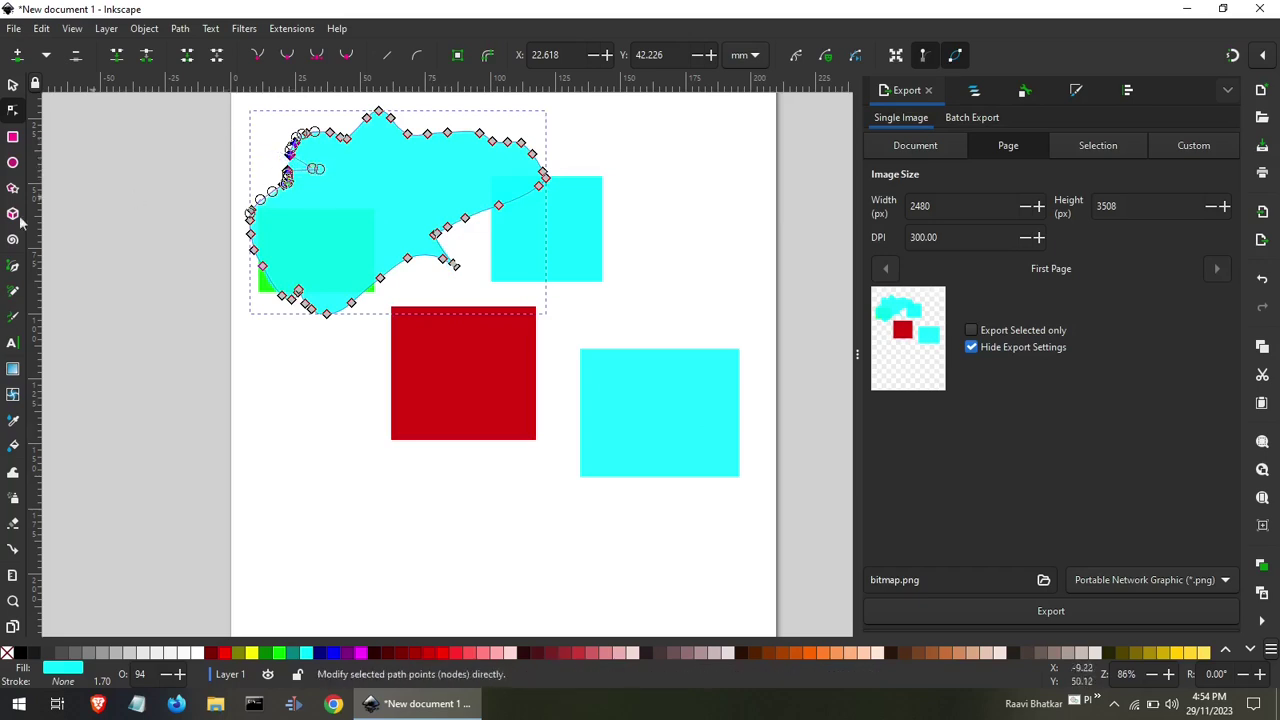
left_click(13, 475)
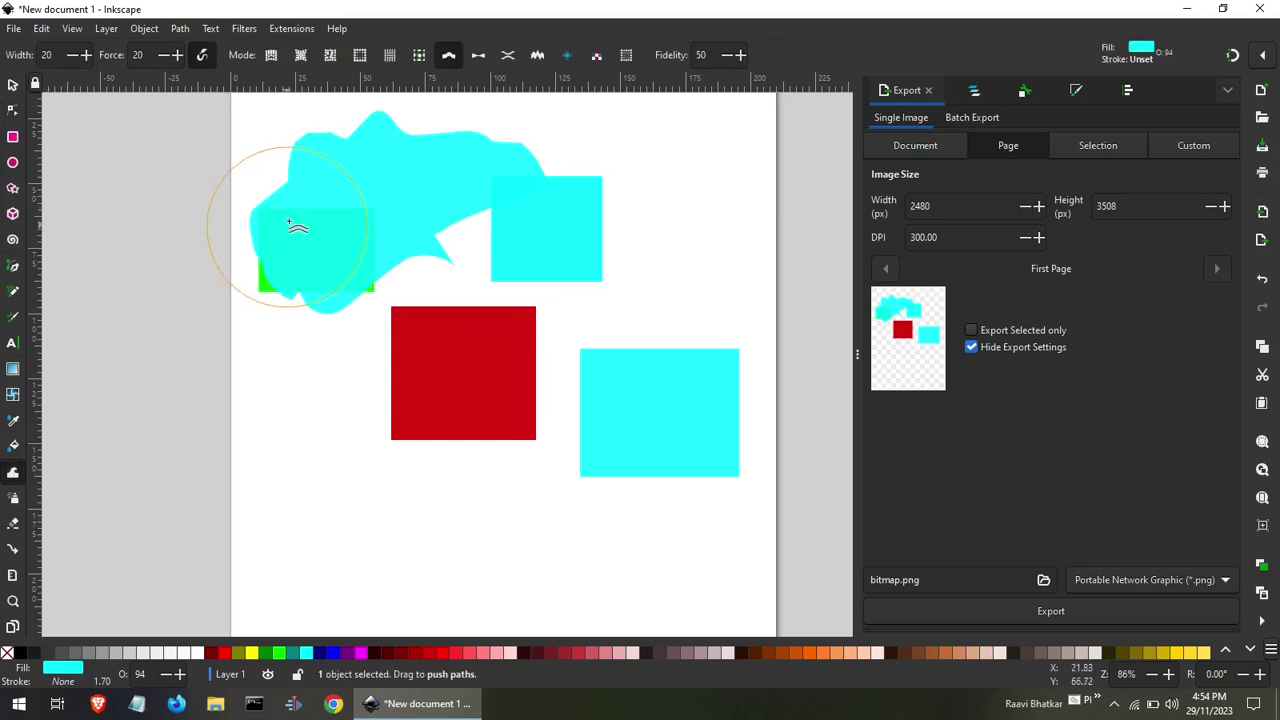
Push the cyan blob's outline and move it down over the red square.
mouse_move(281, 244)
left_mouse_down()
mouse_move(320, 163)
mouse_move(414, 177)
mouse_move(400, 238)
left_mouse_up()
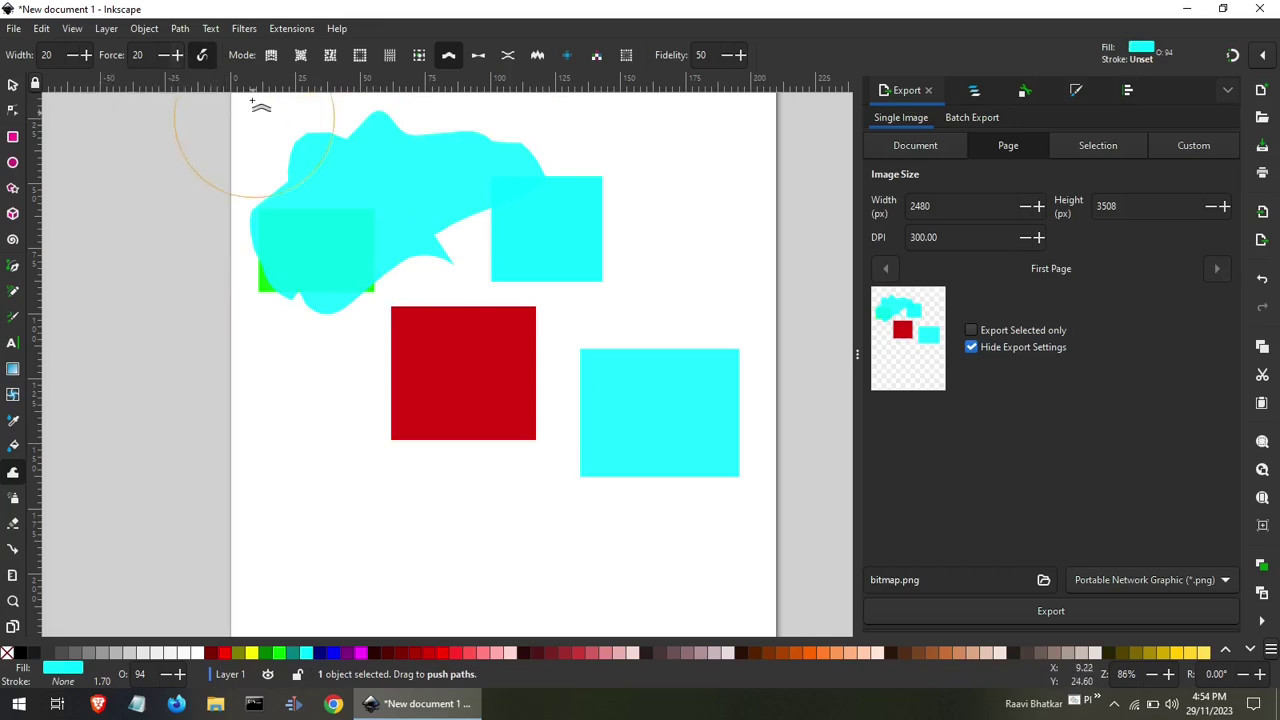
left_click(274, 57)
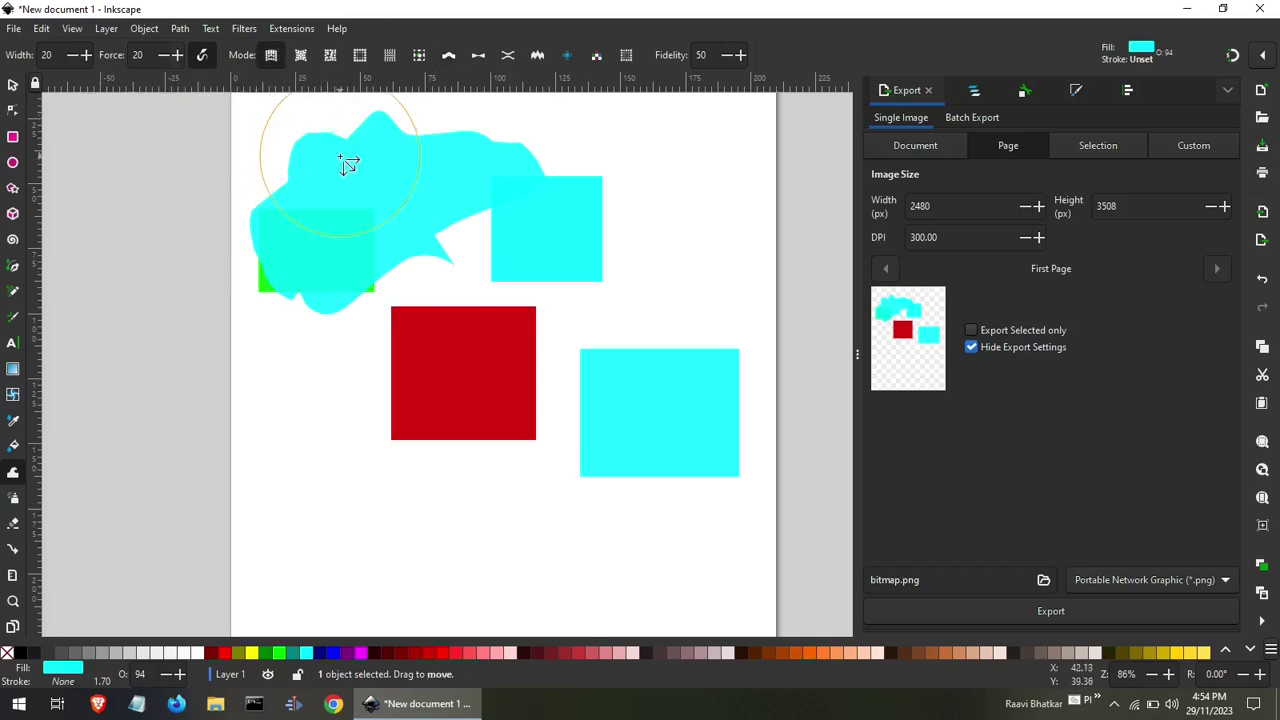
mouse_move(347, 163)
left_mouse_down()
mouse_move(294, 157)
mouse_move(323, 163)
mouse_move(397, 268)
left_mouse_up()
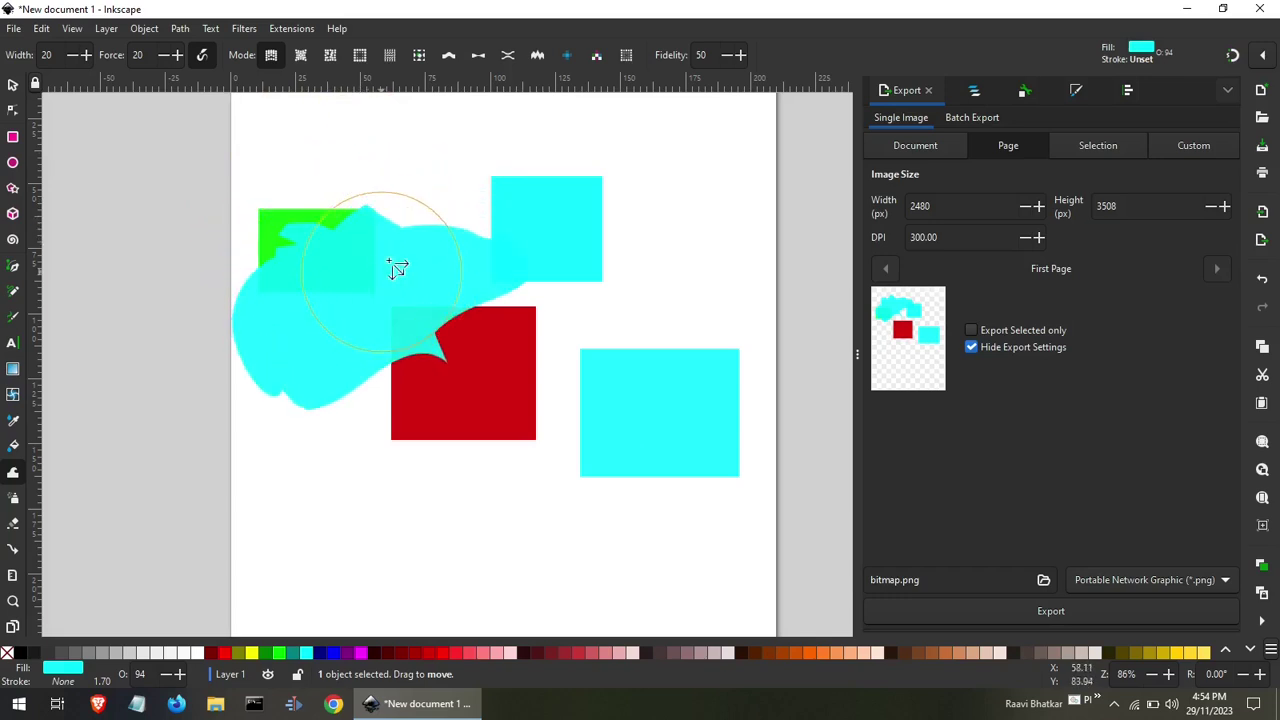
left_click(302, 57)
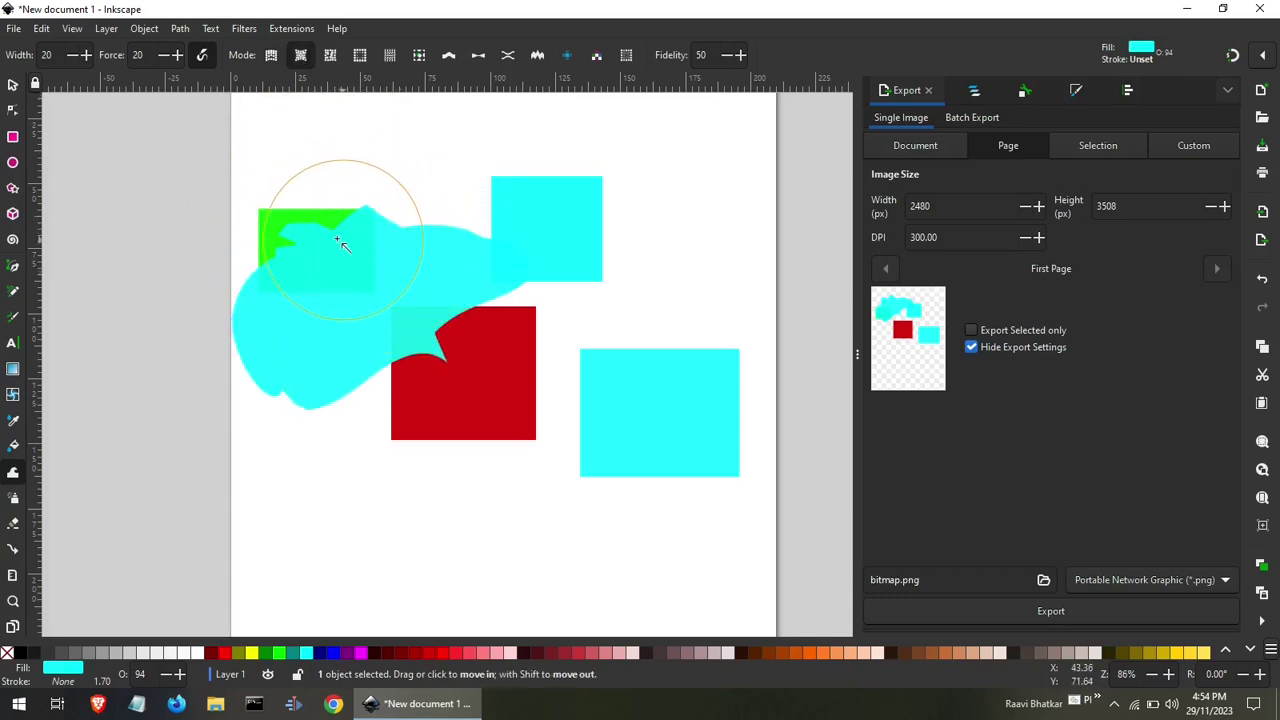
mouse_move(340, 243)
left_mouse_down()
mouse_move(331, 209)
mouse_move(437, 326)
mouse_move(371, 394)
mouse_move(439, 360)
left_mouse_up()
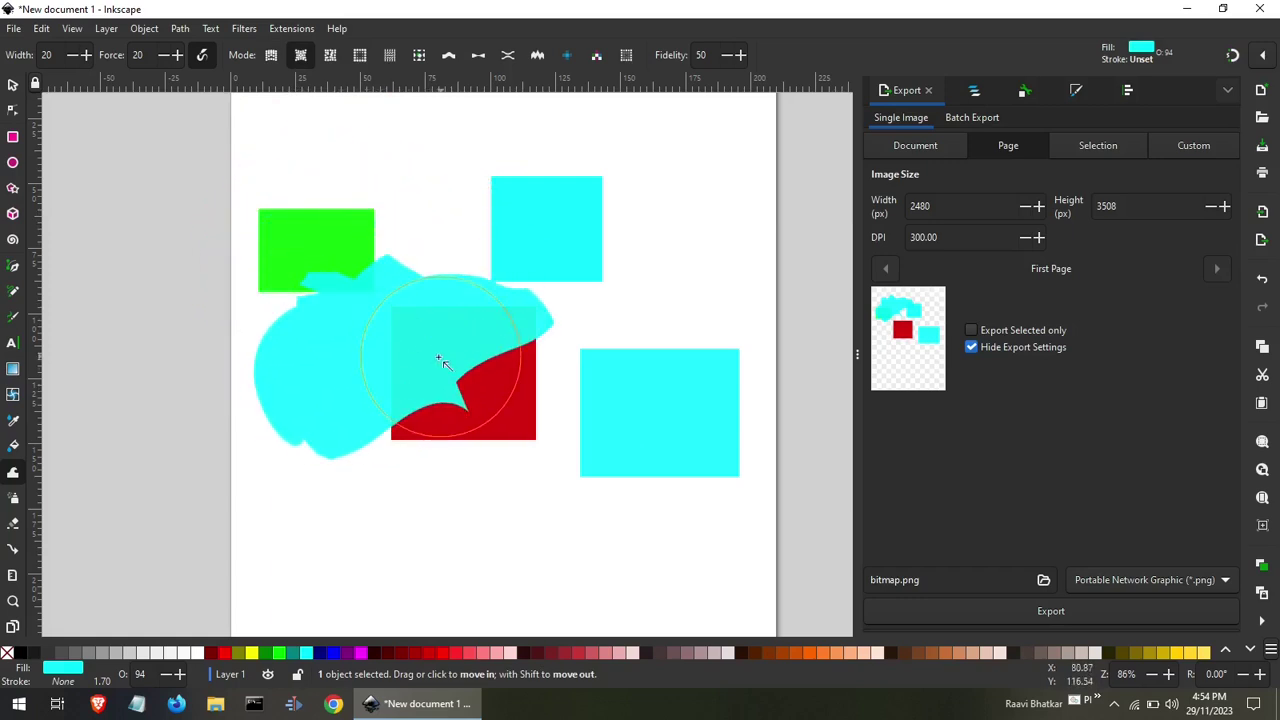
Jitter, shrink and rotate the cyan blob clockwise with the Tweak brush.
left_click(333, 57)
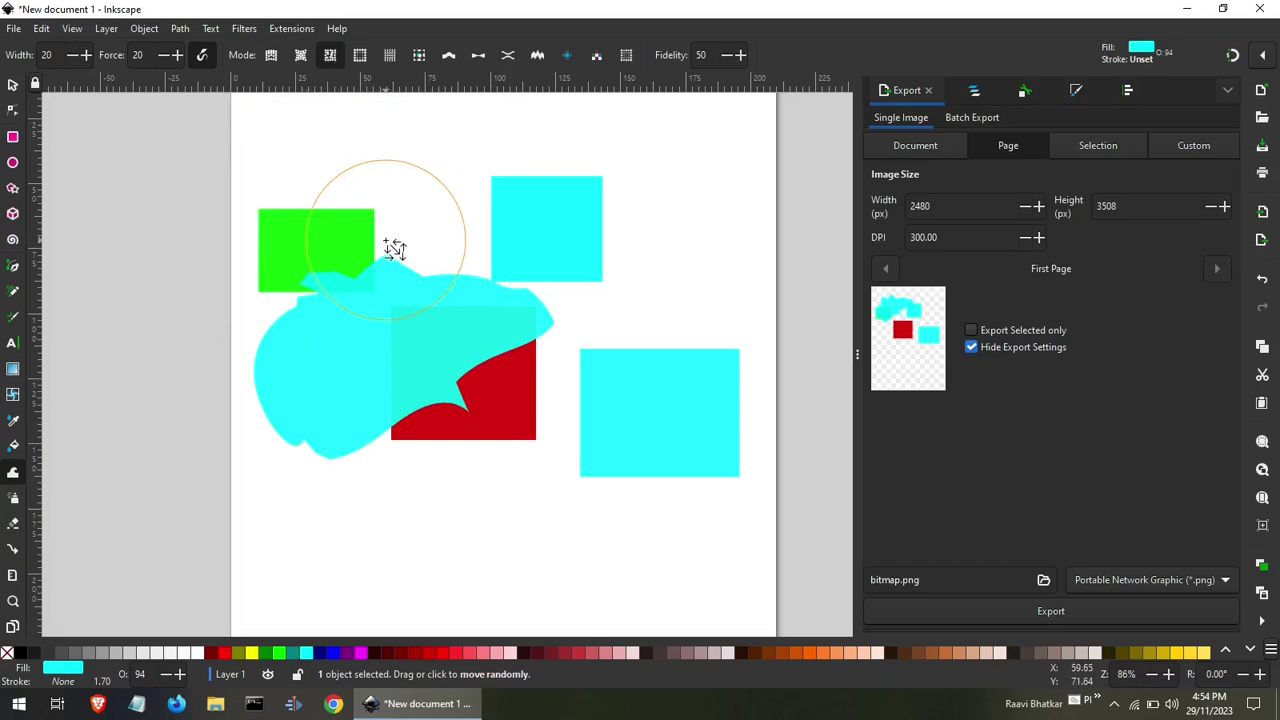
mouse_move(391, 253)
left_mouse_down()
mouse_move(417, 274)
mouse_move(417, 309)
mouse_move(402, 270)
left_mouse_up()
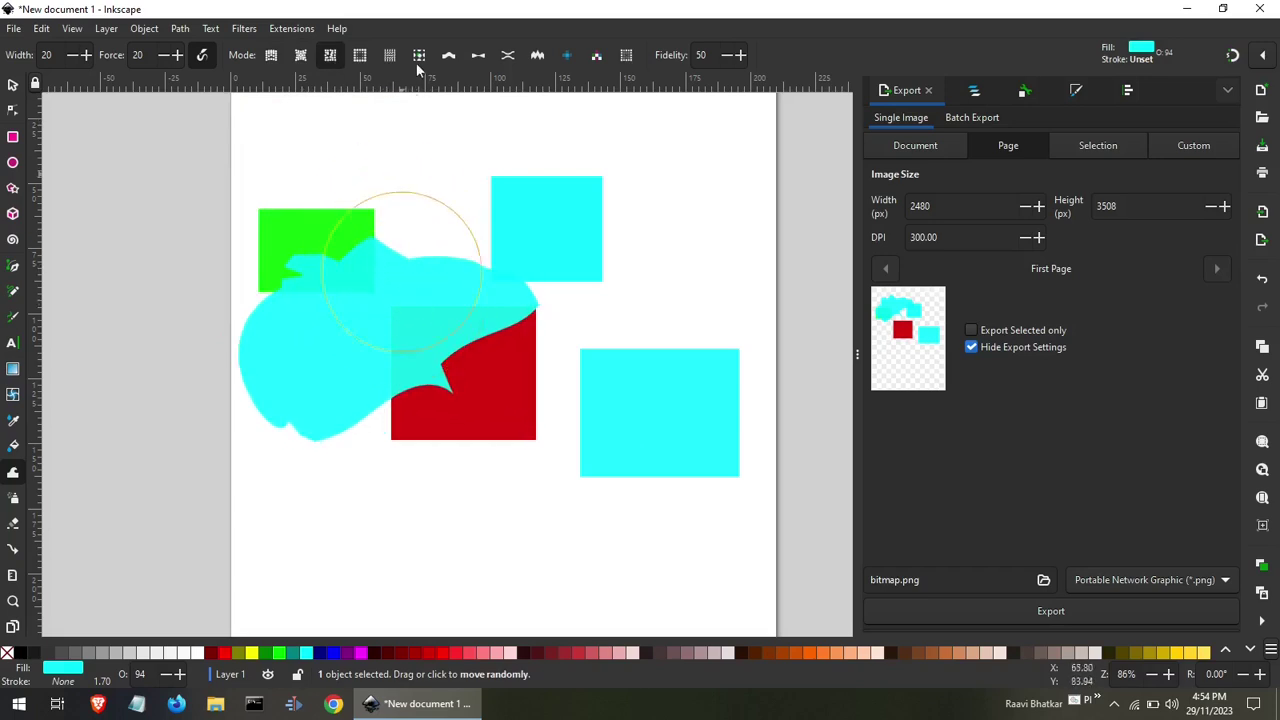
left_click(362, 54)
mouse_move(362, 297)
left_mouse_down()
mouse_move(409, 243)
mouse_move(403, 331)
mouse_move(314, 363)
left_mouse_up()
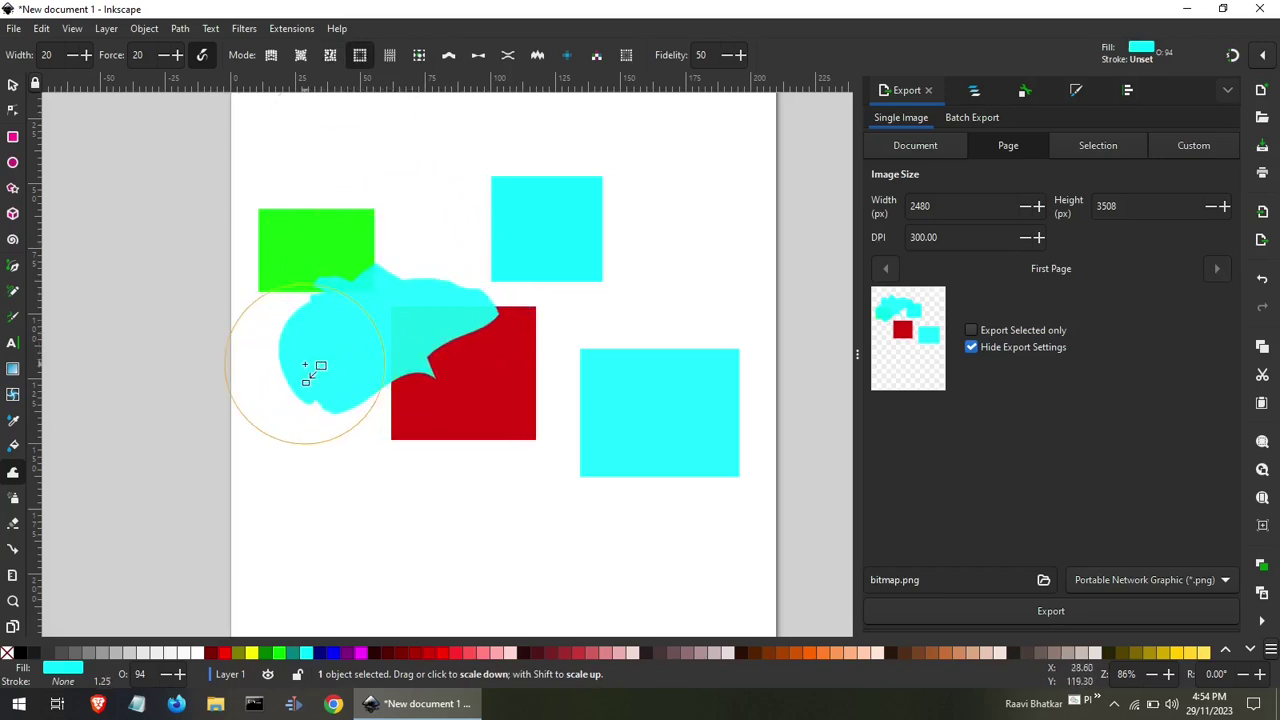
left_click(390, 57)
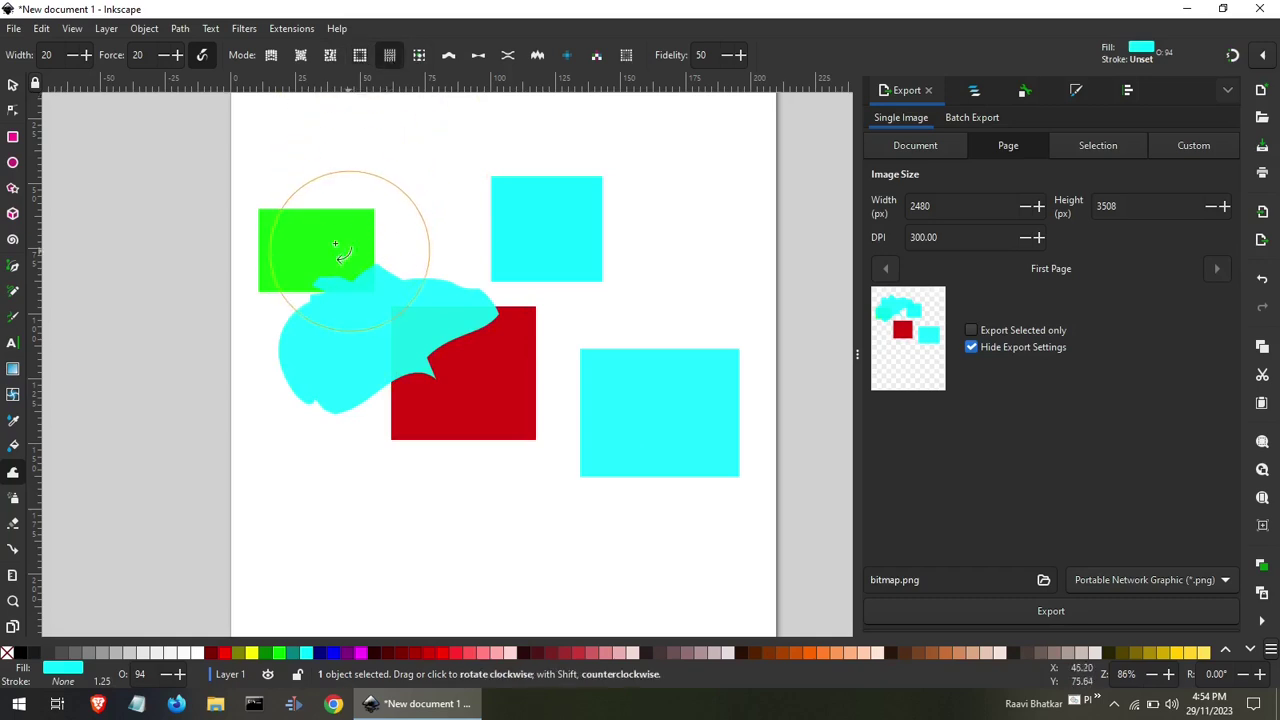
mouse_move(329, 243)
left_mouse_down()
mouse_move(414, 323)
mouse_move(358, 346)
mouse_move(300, 323)
mouse_move(429, 400)
mouse_move(449, 314)
left_mouse_up()
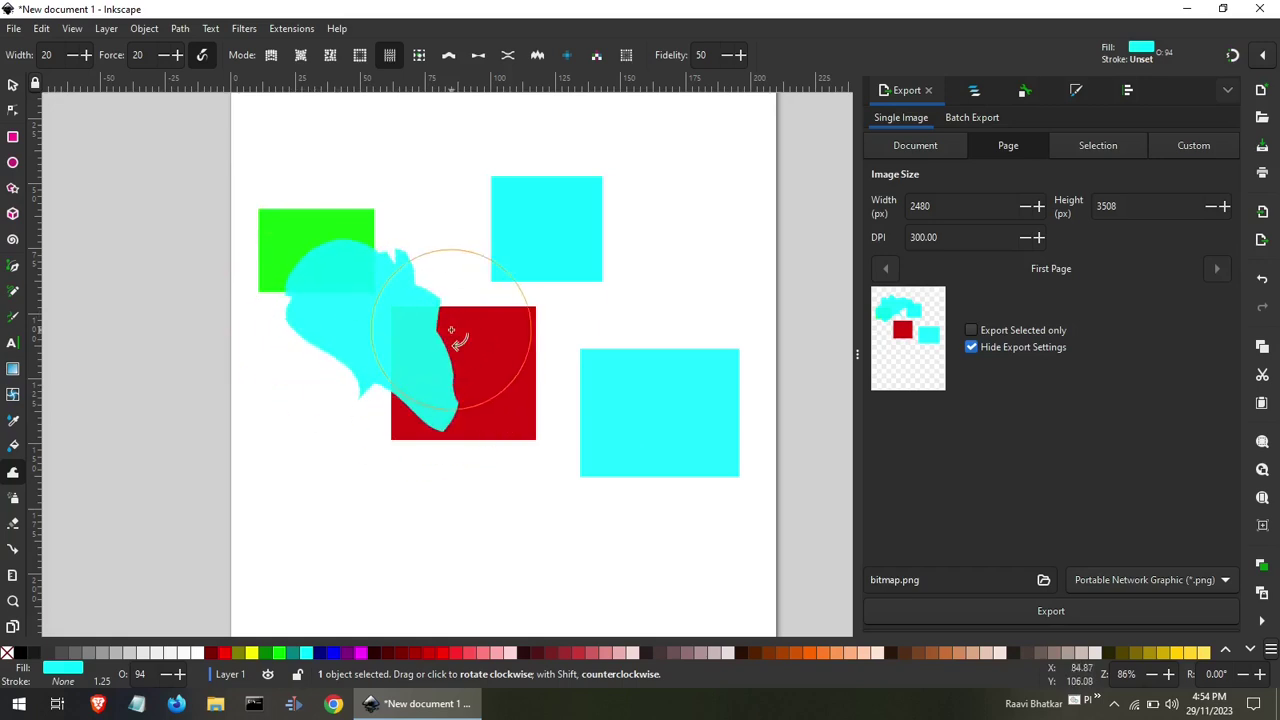
left_click(420, 56)
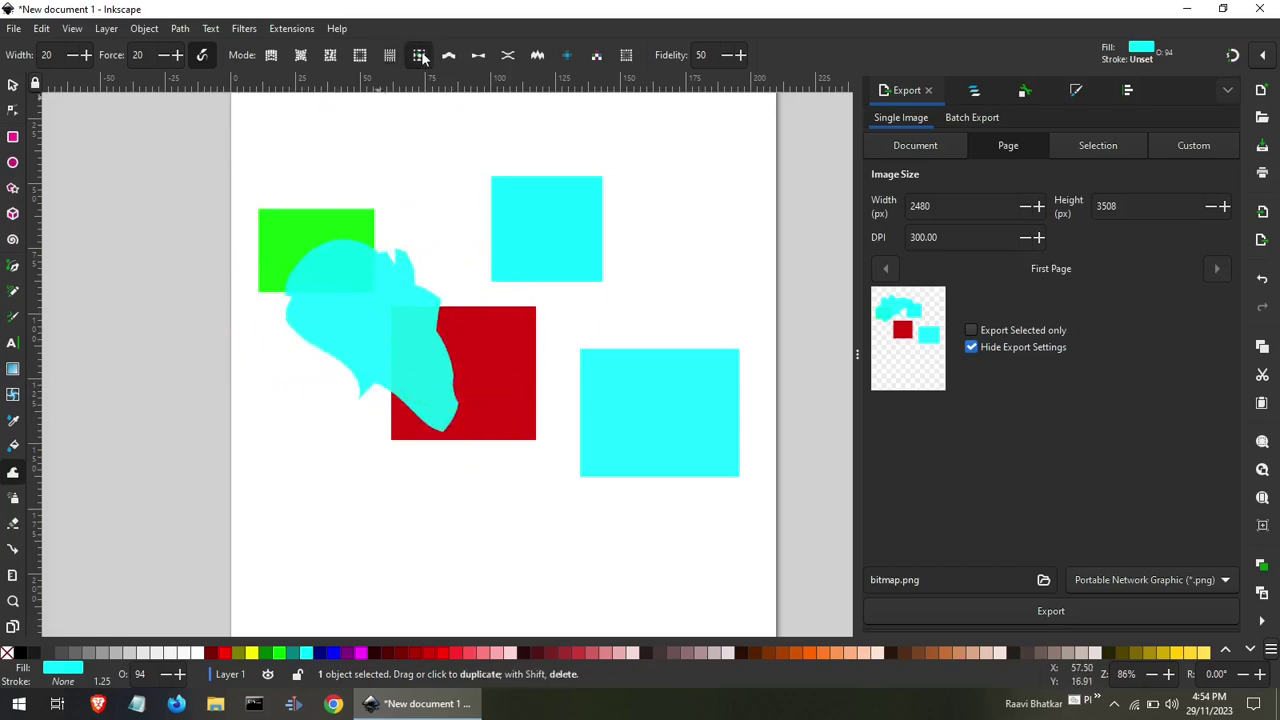
Select all five shapes and shift them with the Tweak move brush.
left_click(14, 86)
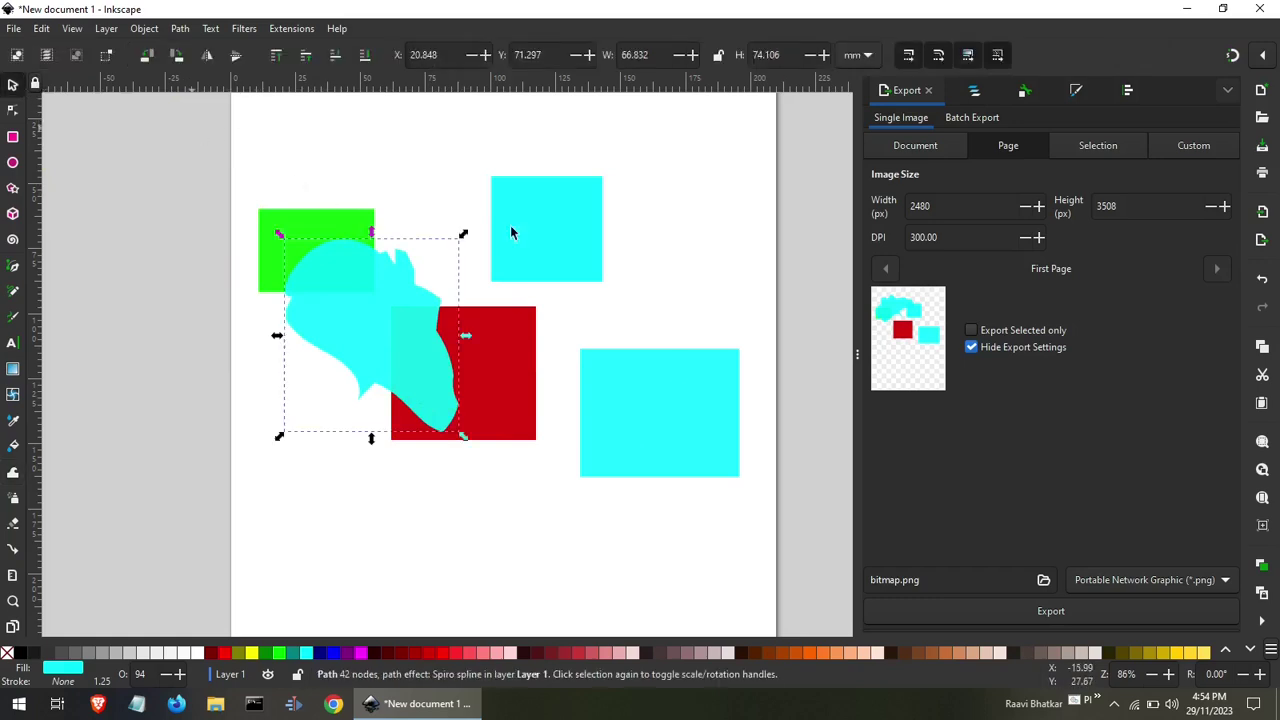
left_click_drag(188, 123, 812, 541)
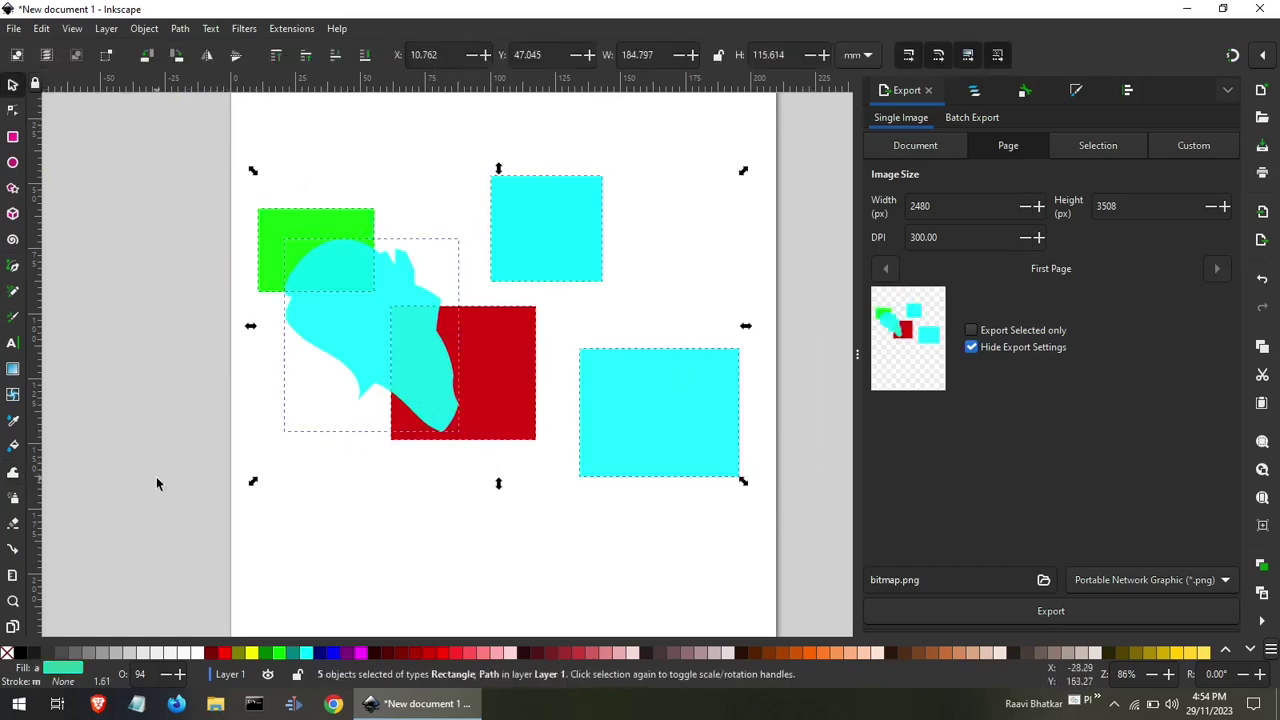
left_click(13, 474)
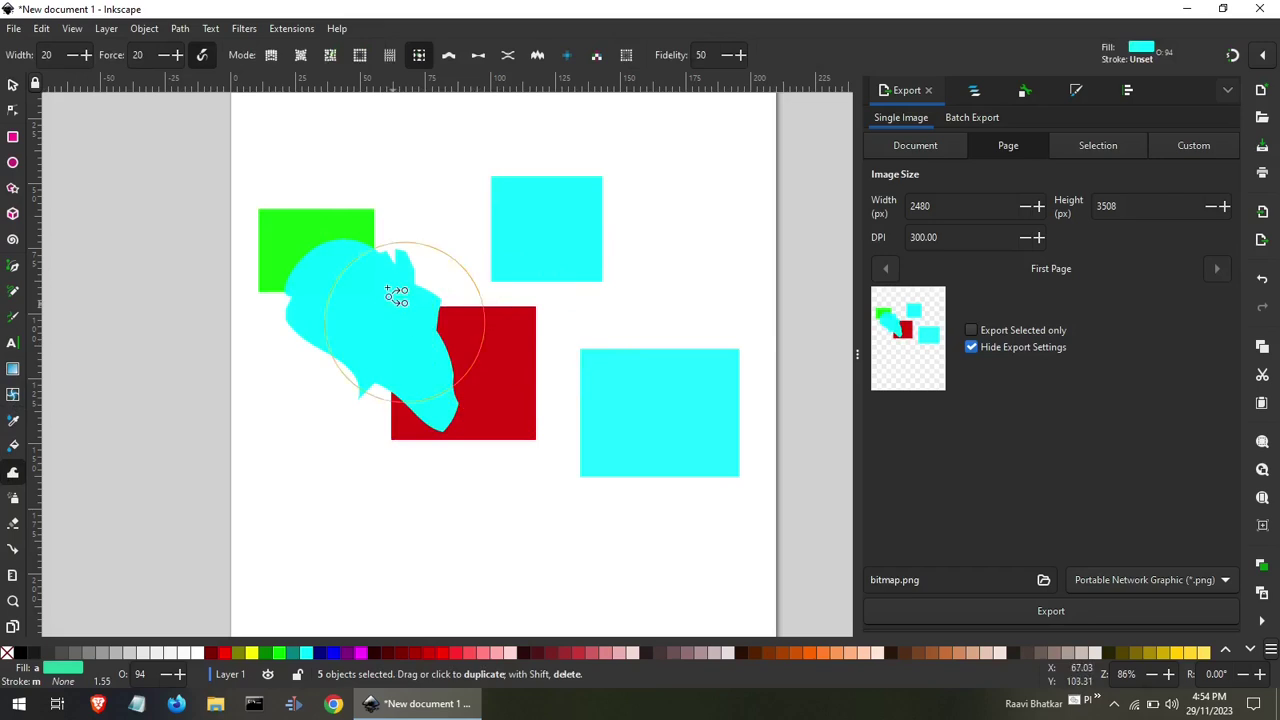
left_click(270, 55)
mouse_move(545, 357)
left_mouse_down()
mouse_move(409, 357)
mouse_move(546, 280)
mouse_move(420, 409)
mouse_move(485, 265)
mouse_move(491, 366)
mouse_move(634, 429)
mouse_move(471, 400)
mouse_move(517, 417)
left_mouse_up()
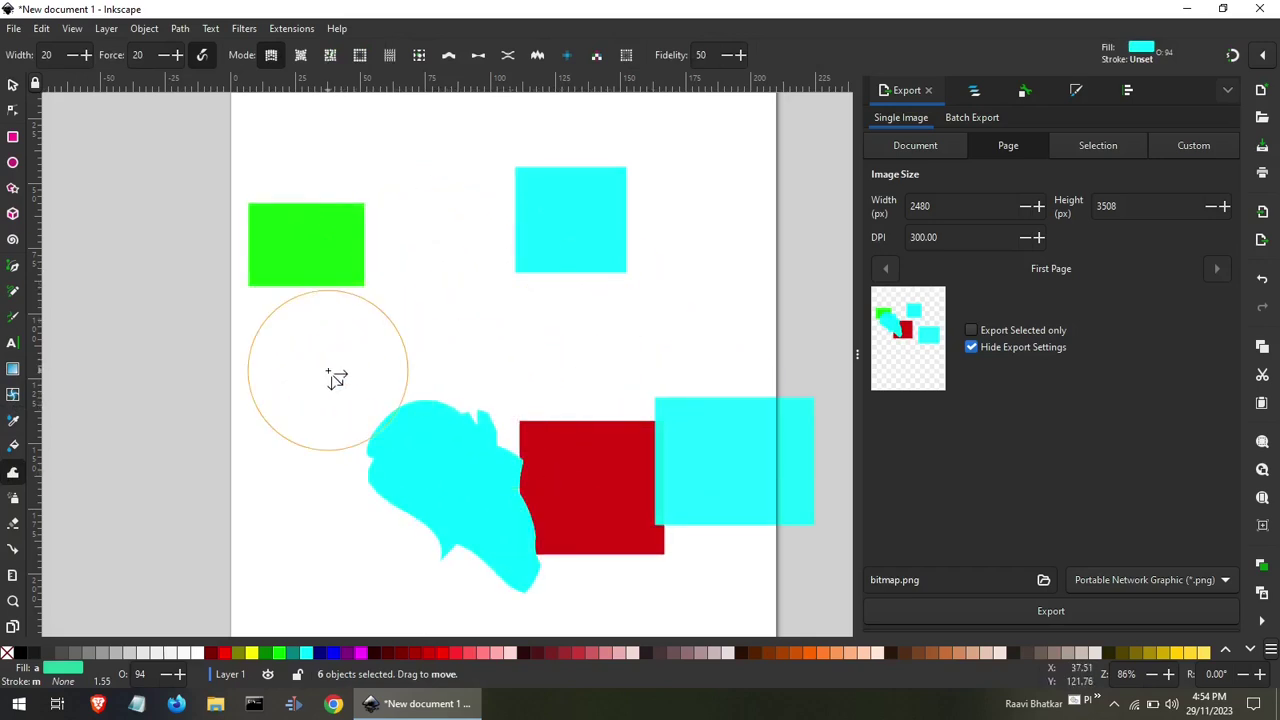
Push the shapes up-left into one cyan clump straddling the page's left edge.
scroll(336, 377, "down", 2, "ctrl")
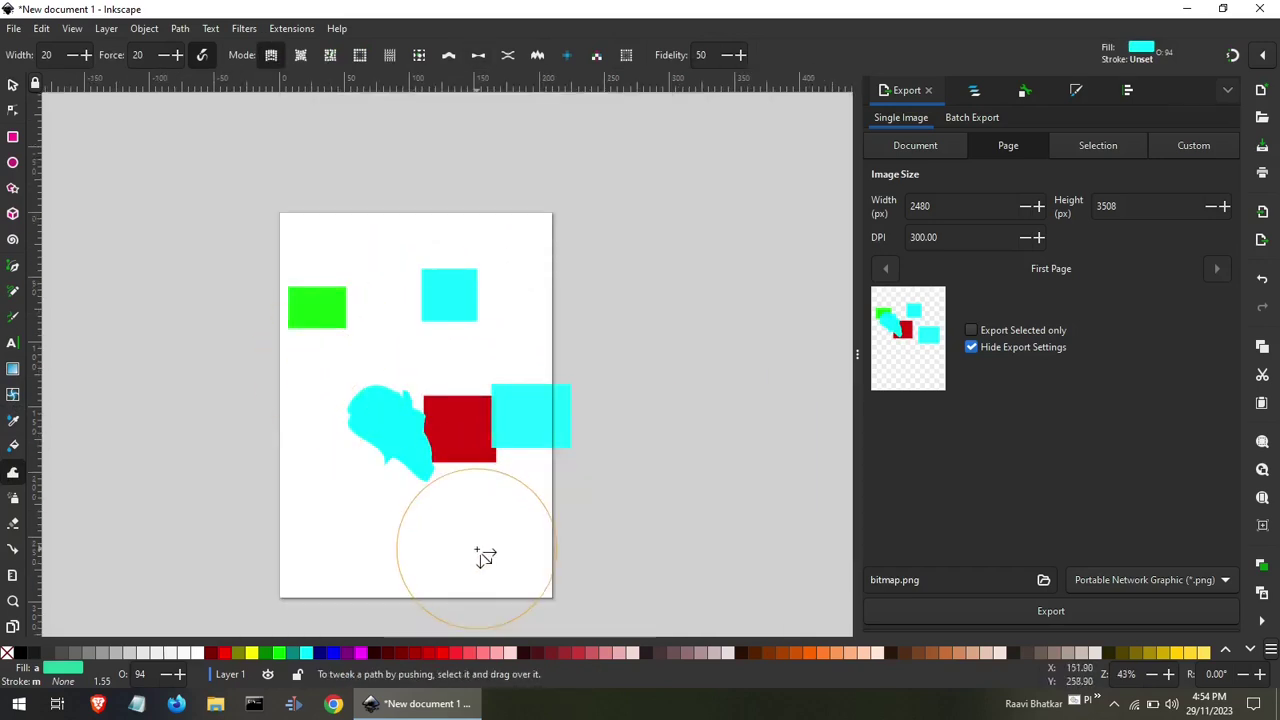
mouse_move(451, 517)
left_mouse_down()
mouse_move(400, 434)
mouse_move(423, 457)
mouse_move(451, 391)
mouse_move(493, 413)
left_mouse_up()
mouse_move(563, 477)
left_mouse_down()
mouse_move(457, 374)
mouse_move(420, 386)
mouse_move(409, 417)
mouse_move(425, 418)
mouse_move(377, 386)
mouse_move(397, 371)
mouse_move(406, 386)
mouse_move(397, 377)
left_mouse_up()
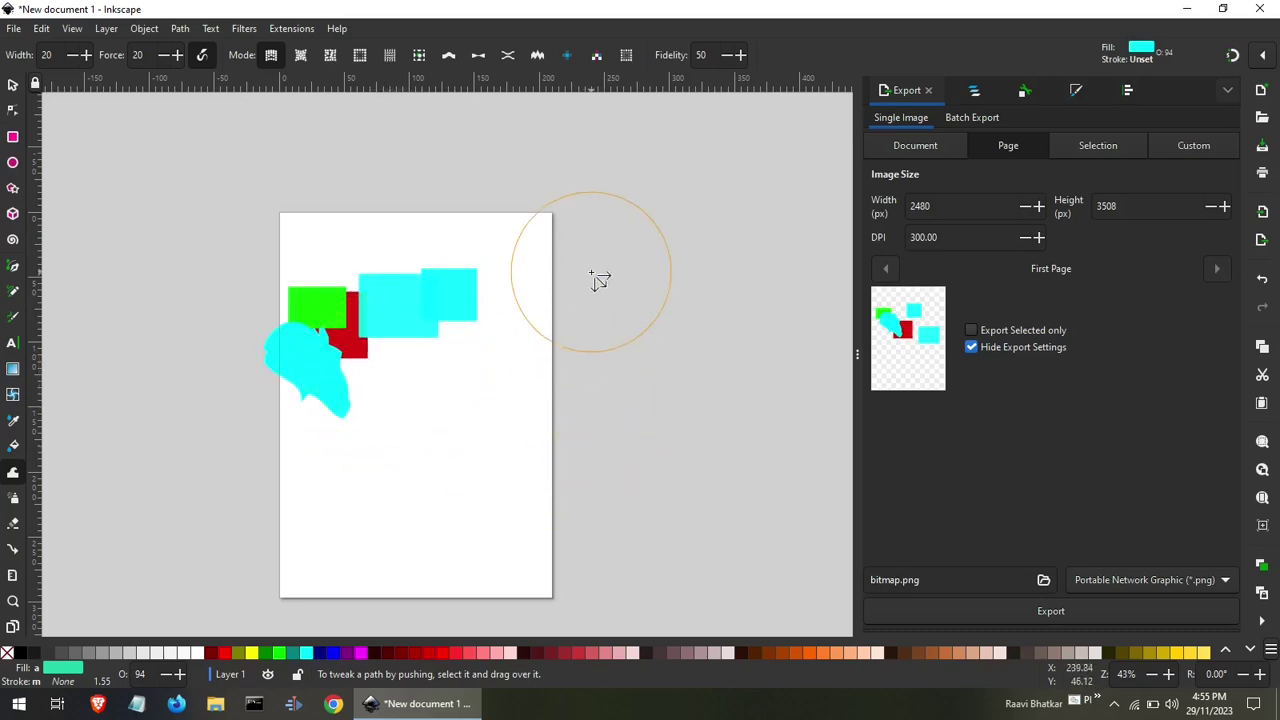
mouse_move(598, 278)
left_mouse_down()
mouse_move(509, 294)
mouse_move(390, 367)
mouse_move(325, 368)
left_mouse_up()
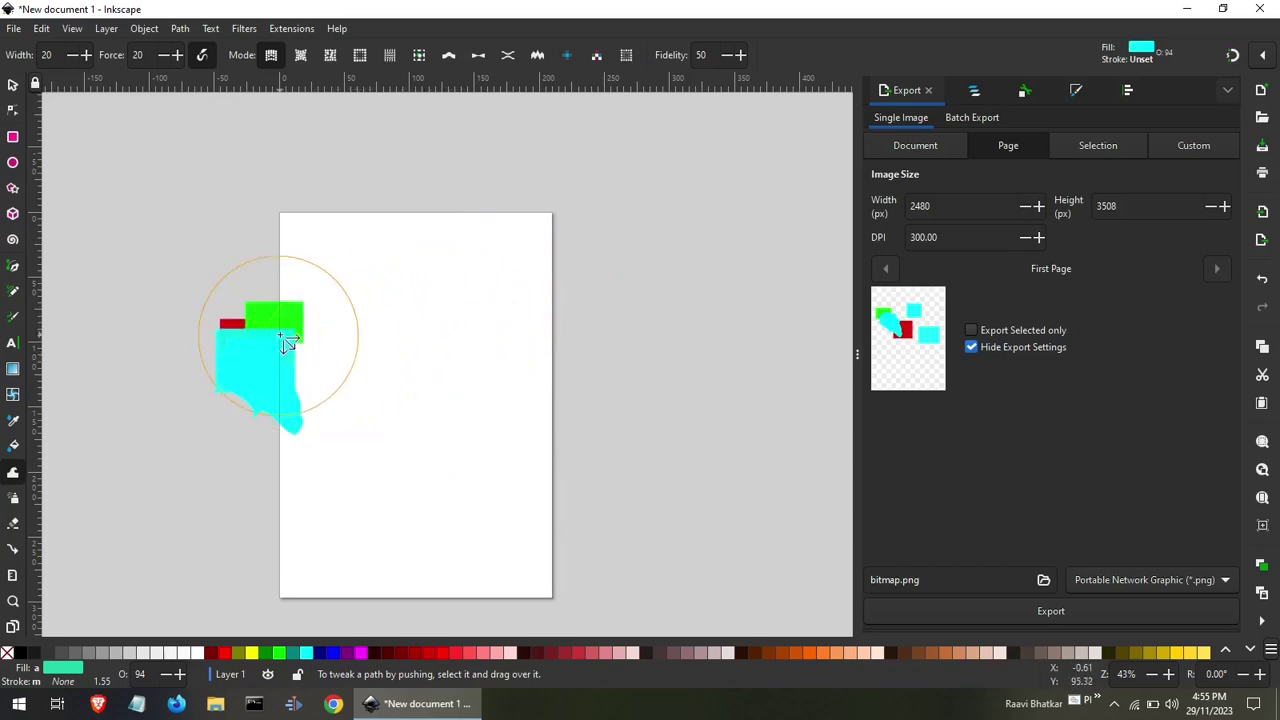
mouse_move(300, 244)
left_mouse_down()
mouse_move(263, 300)
mouse_move(257, 377)
mouse_move(294, 306)
left_mouse_up()
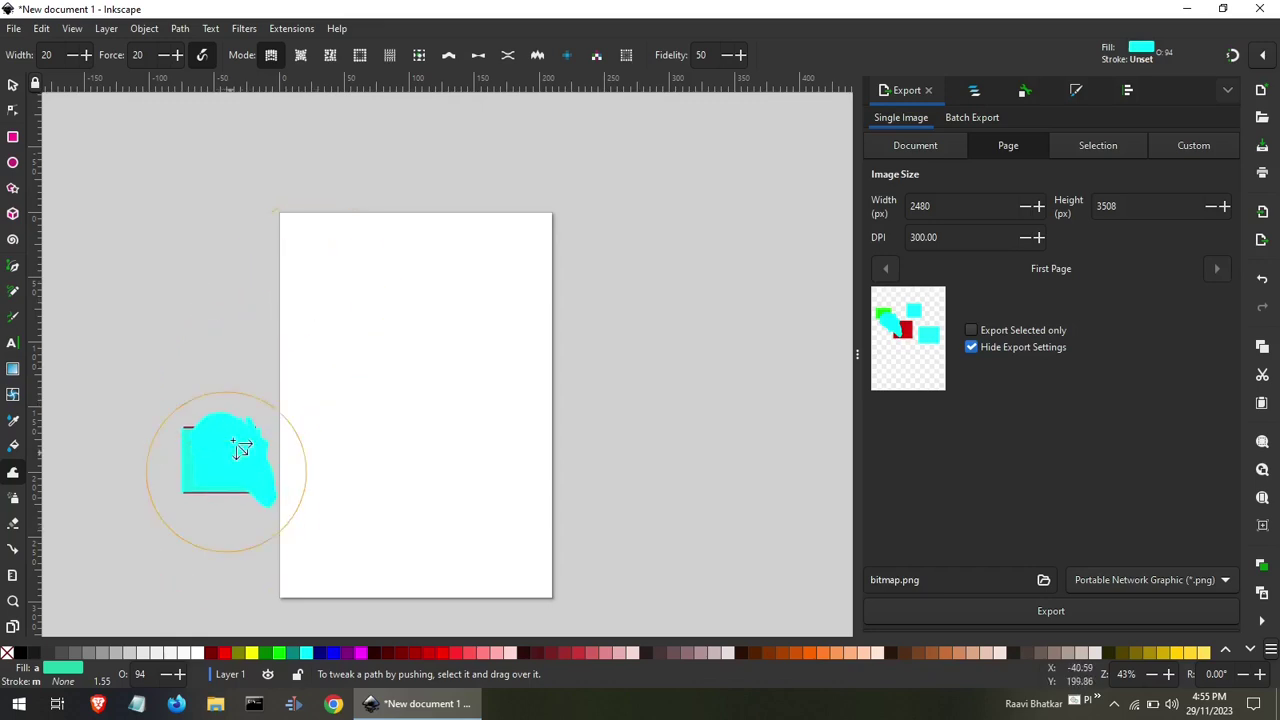
left_click_drag(243, 449, 371, 351)
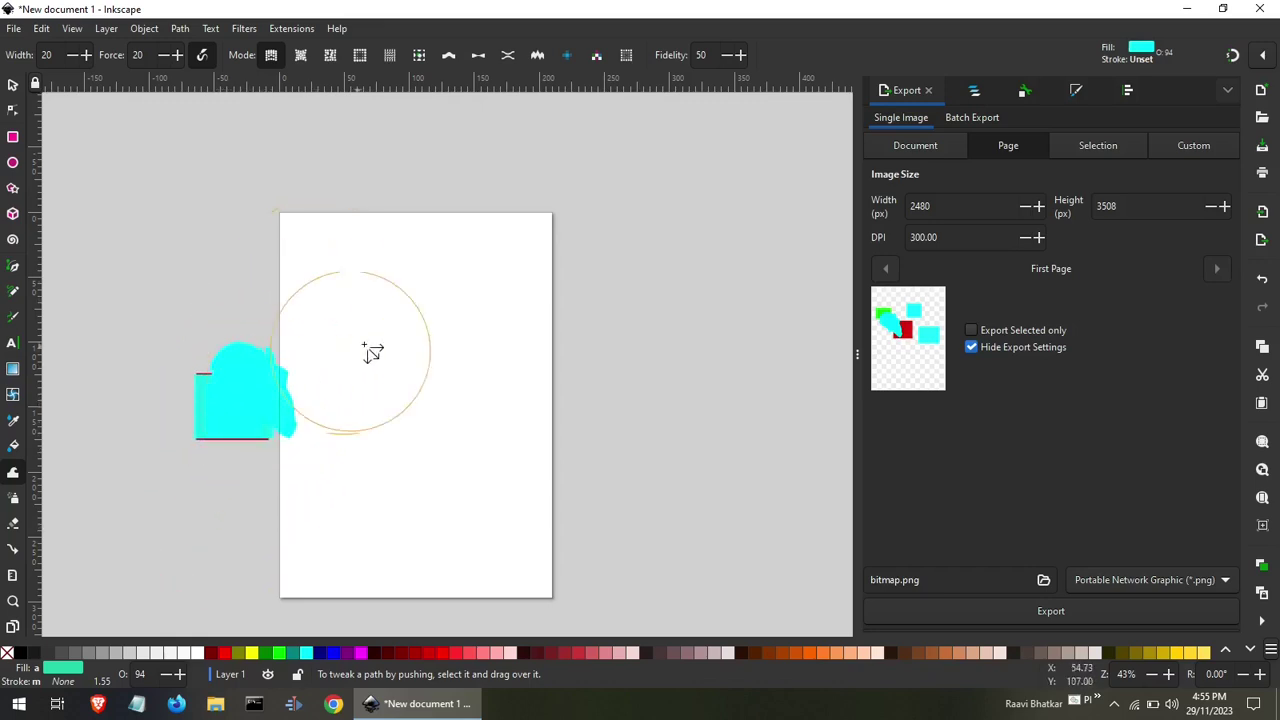
Pull the cyan blob right onto the page and jostle the shapes randomly.
left_click(306, 58)
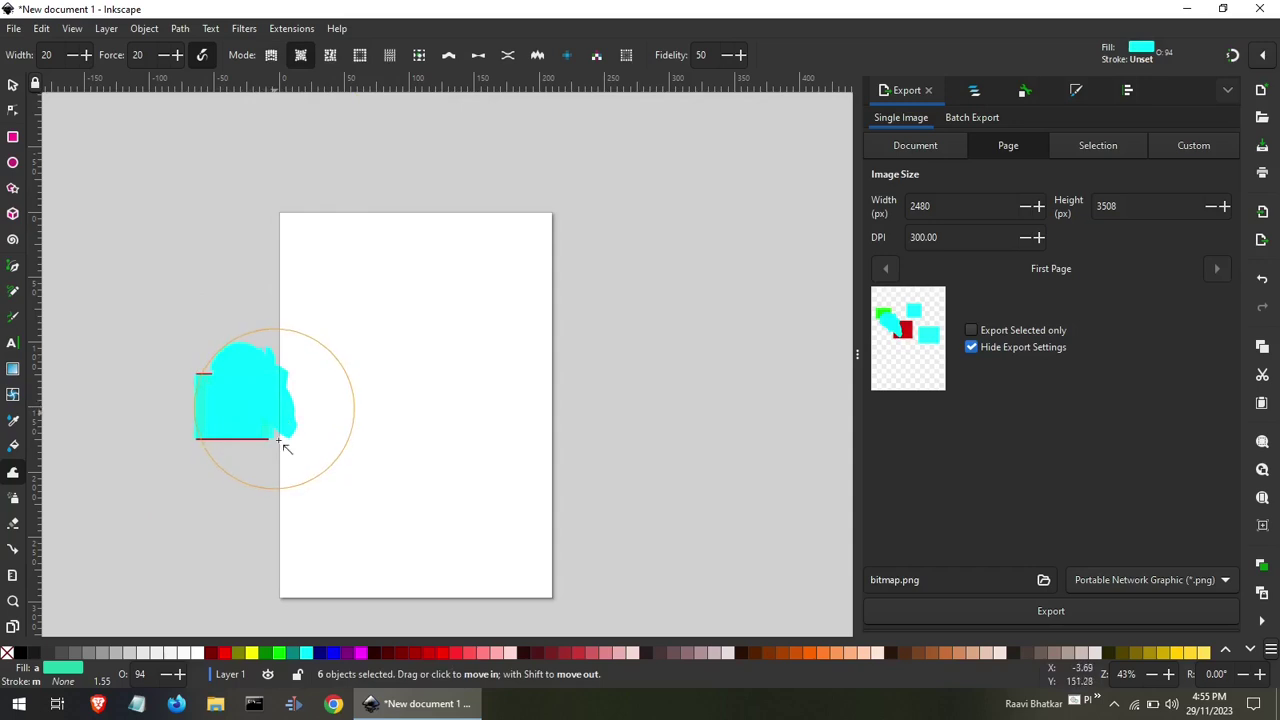
mouse_move(237, 400)
left_mouse_down()
mouse_move(300, 371)
mouse_move(378, 376)
left_mouse_up()
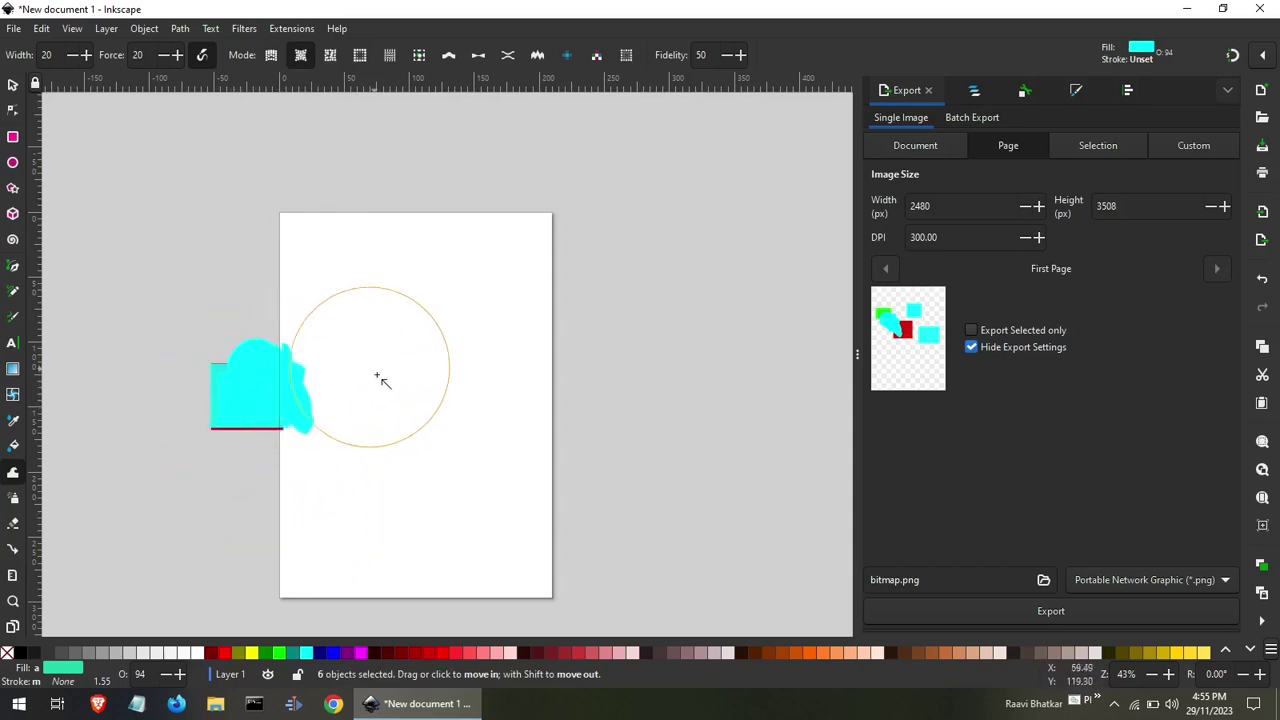
mouse_move(197, 437)
left_mouse_down()
mouse_move(237, 380)
mouse_move(371, 408)
left_mouse_up()
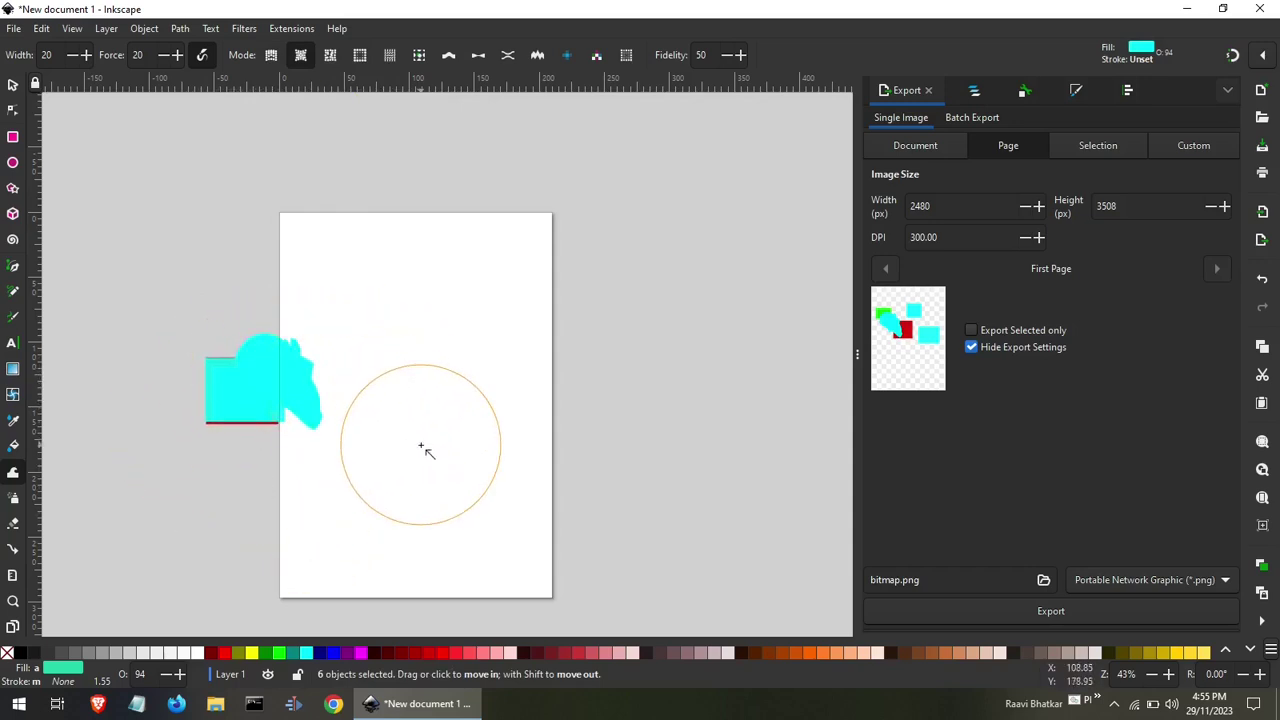
left_click_drag(266, 393, 366, 389)
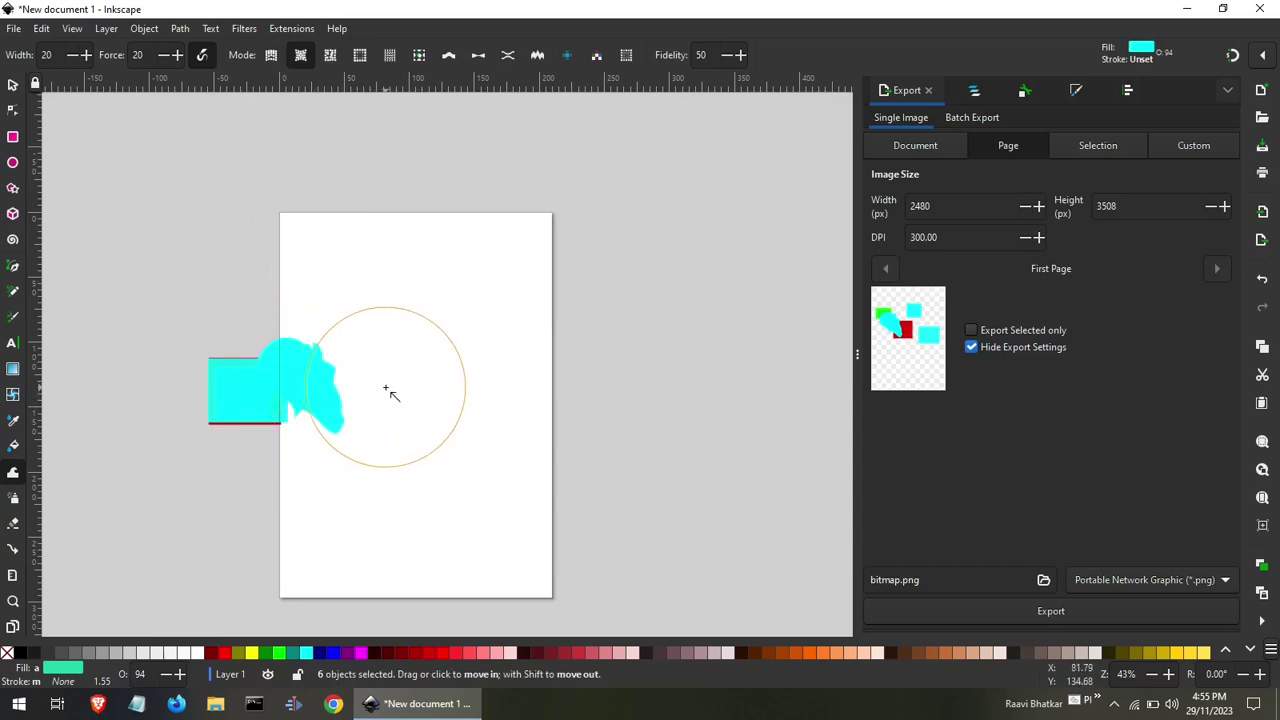
left_click(334, 55)
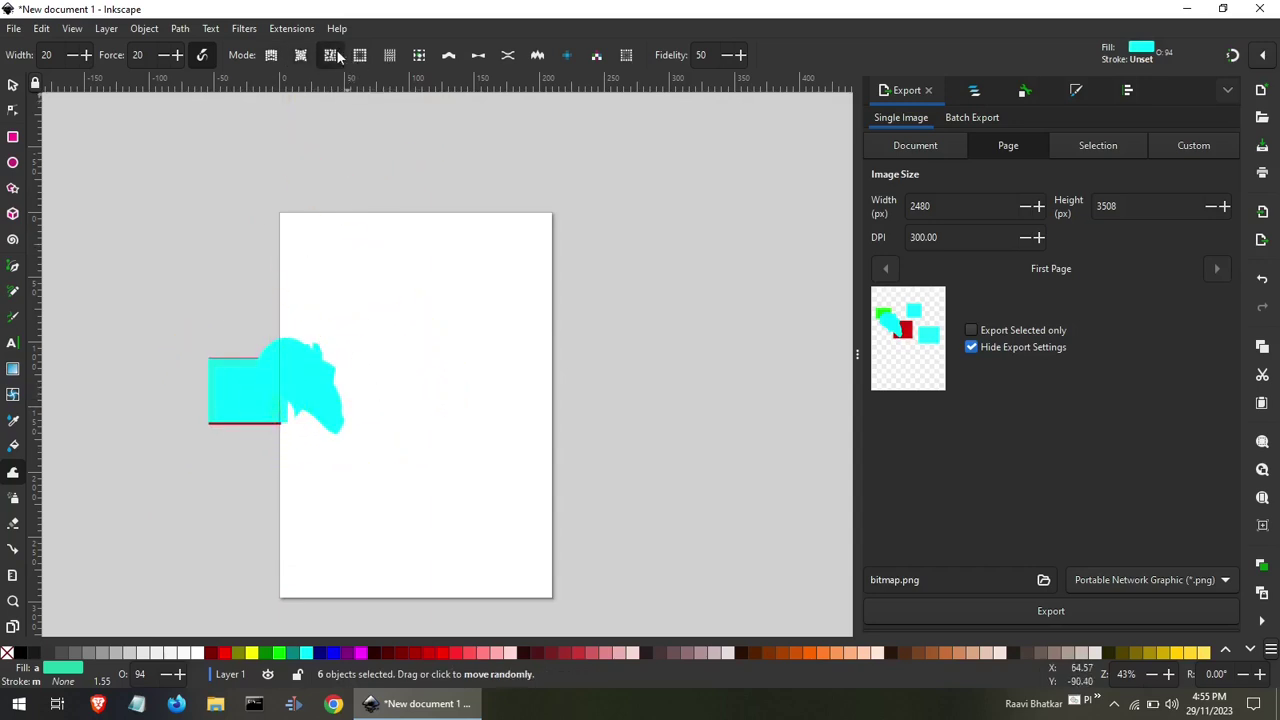
mouse_move(277, 363)
left_mouse_down()
mouse_move(337, 400)
mouse_move(428, 380)
mouse_move(291, 380)
mouse_move(294, 429)
mouse_move(309, 366)
mouse_move(346, 429)
mouse_move(282, 316)
mouse_move(329, 380)
mouse_move(286, 371)
mouse_move(274, 406)
mouse_move(257, 349)
mouse_move(334, 457)
mouse_move(383, 327)
left_mouse_up()
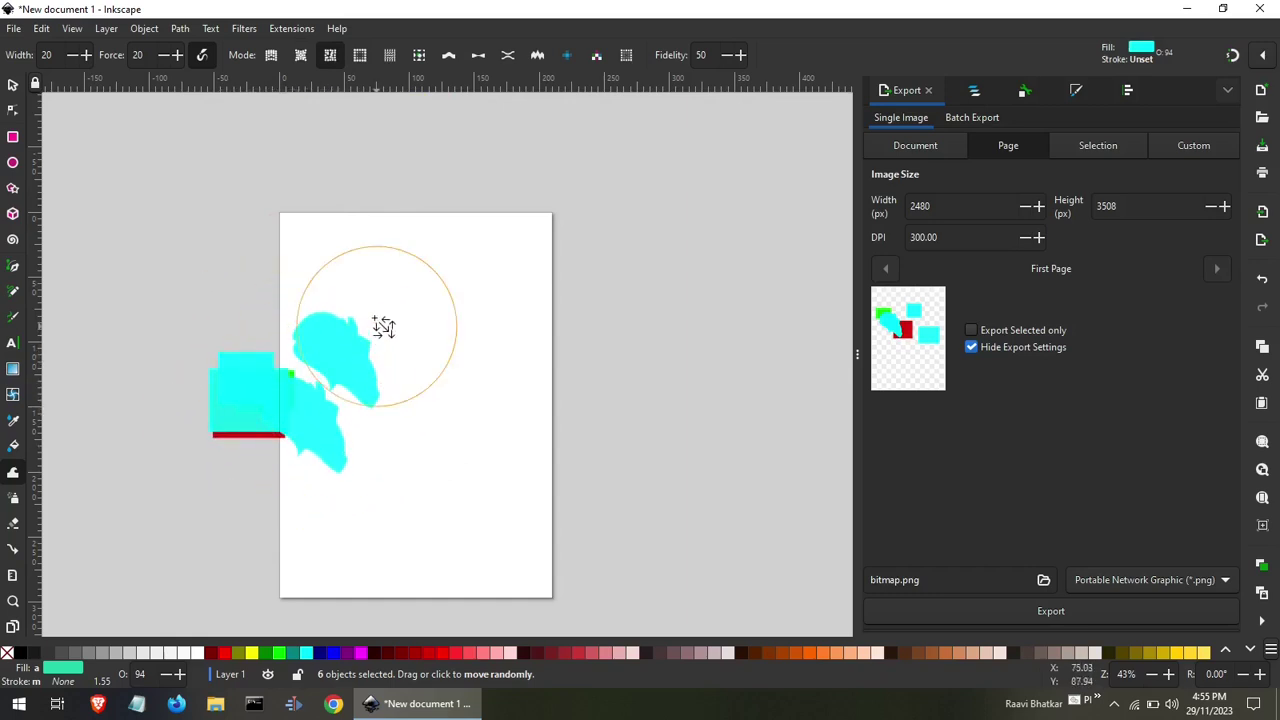
Shrink the shapes slightly and rotate the cyan blobs into one merged blob.
left_click(361, 55)
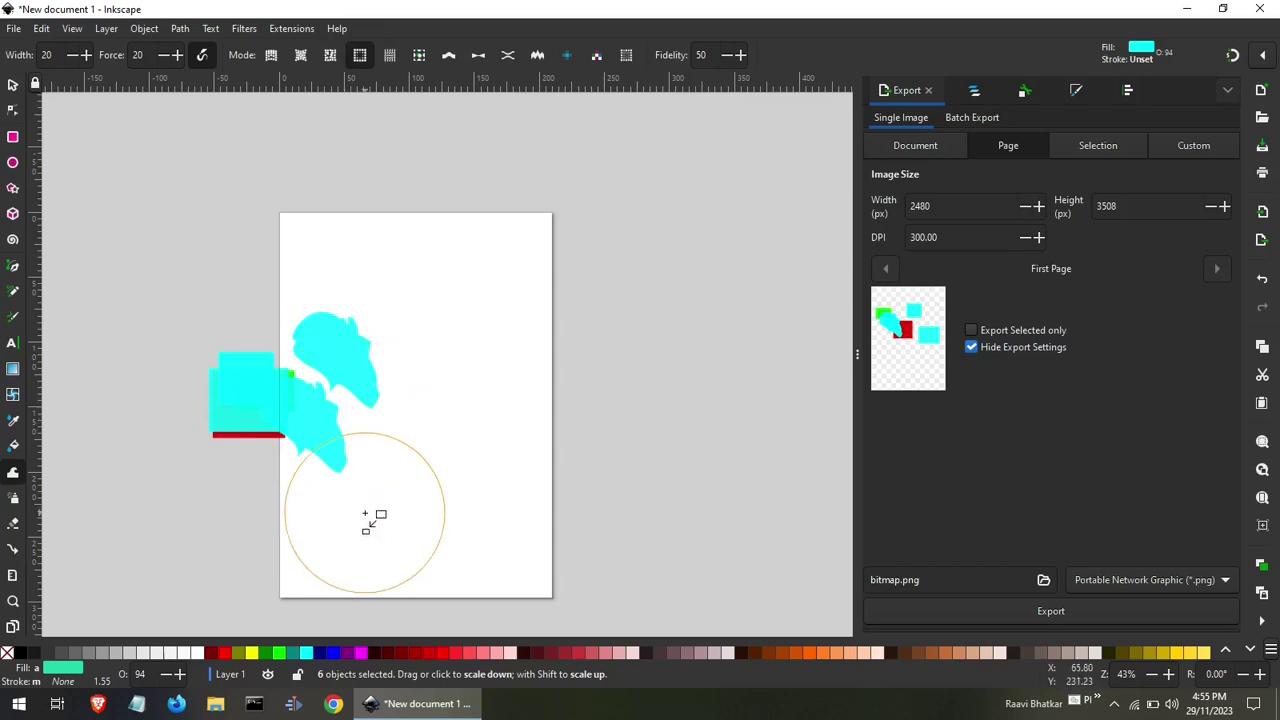
mouse_move(363, 521)
left_mouse_down()
mouse_move(297, 423)
mouse_move(312, 421)
mouse_move(229, 457)
mouse_move(320, 357)
mouse_move(337, 386)
mouse_move(266, 415)
mouse_move(363, 363)
mouse_move(283, 374)
mouse_move(354, 337)
mouse_move(403, 118)
left_mouse_up()
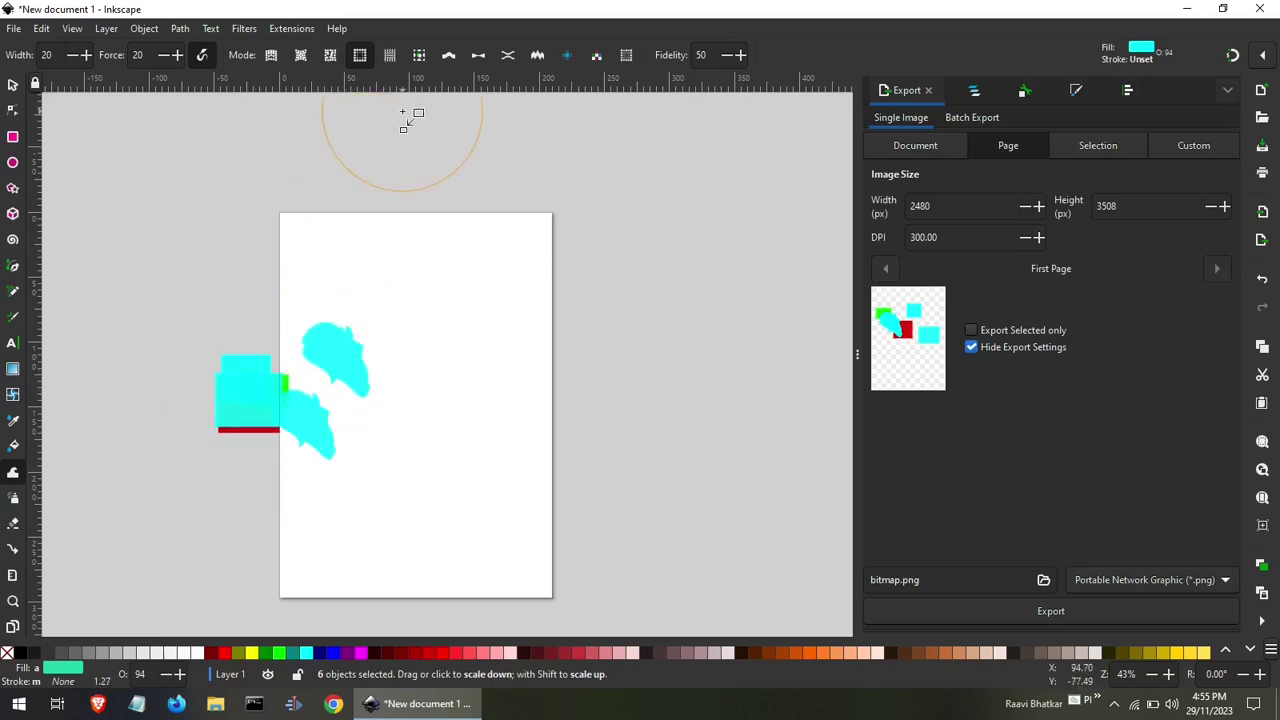
left_click(389, 55)
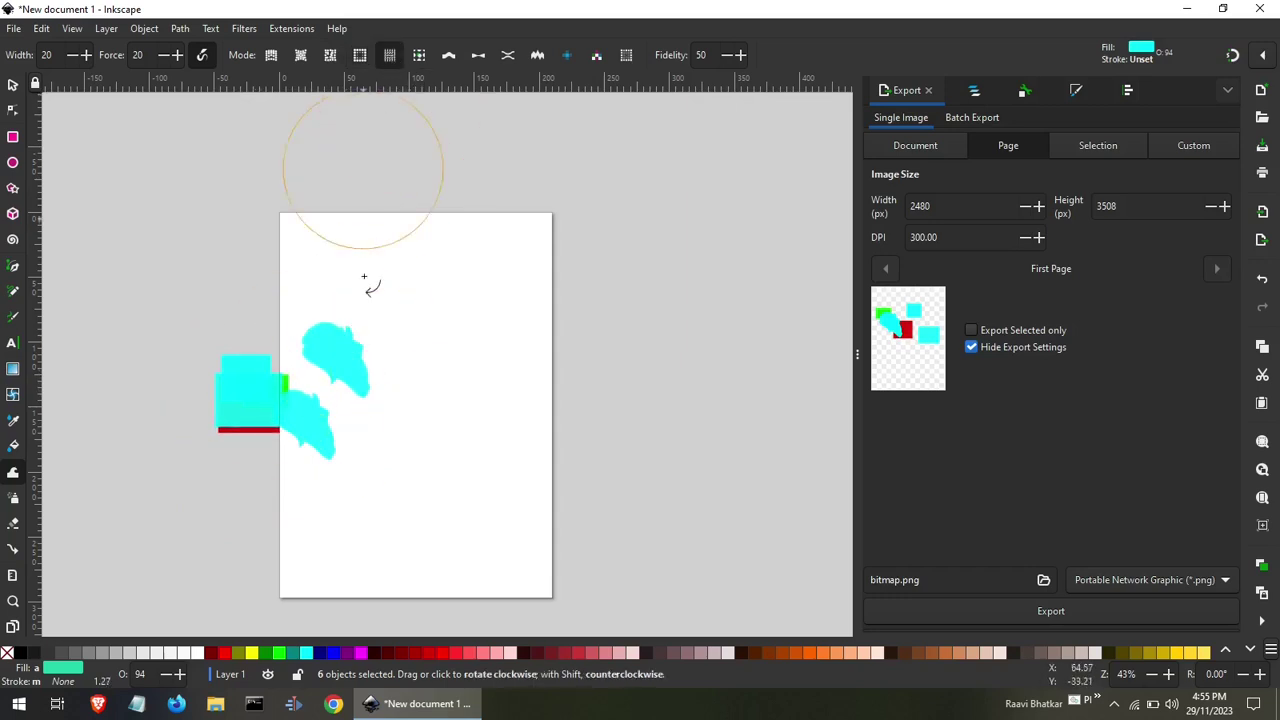
mouse_move(367, 296)
left_mouse_down()
mouse_move(300, 366)
mouse_move(314, 380)
mouse_move(282, 400)
mouse_move(214, 363)
mouse_move(265, 337)
left_mouse_up()
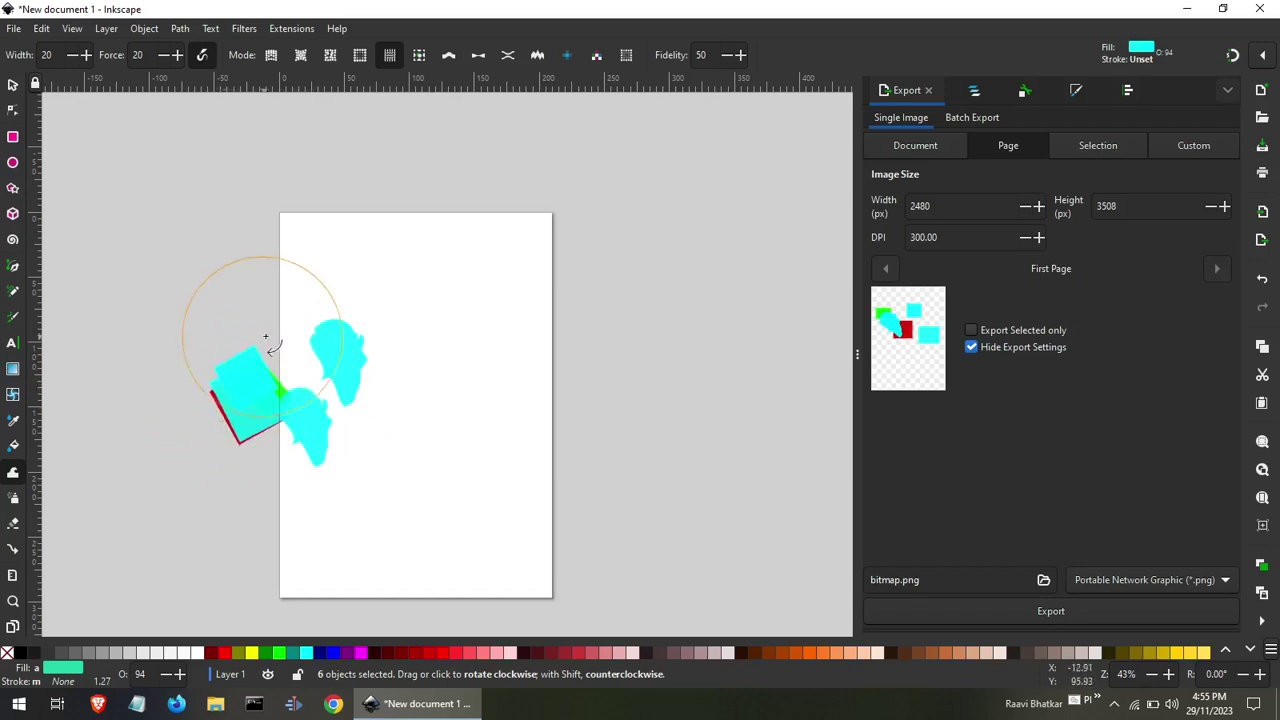
mouse_move(236, 424)
left_mouse_down()
mouse_move(290, 405)
mouse_move(345, 350)
mouse_move(235, 365)
mouse_move(327, 402)
mouse_move(223, 391)
mouse_move(255, 353)
left_mouse_up()
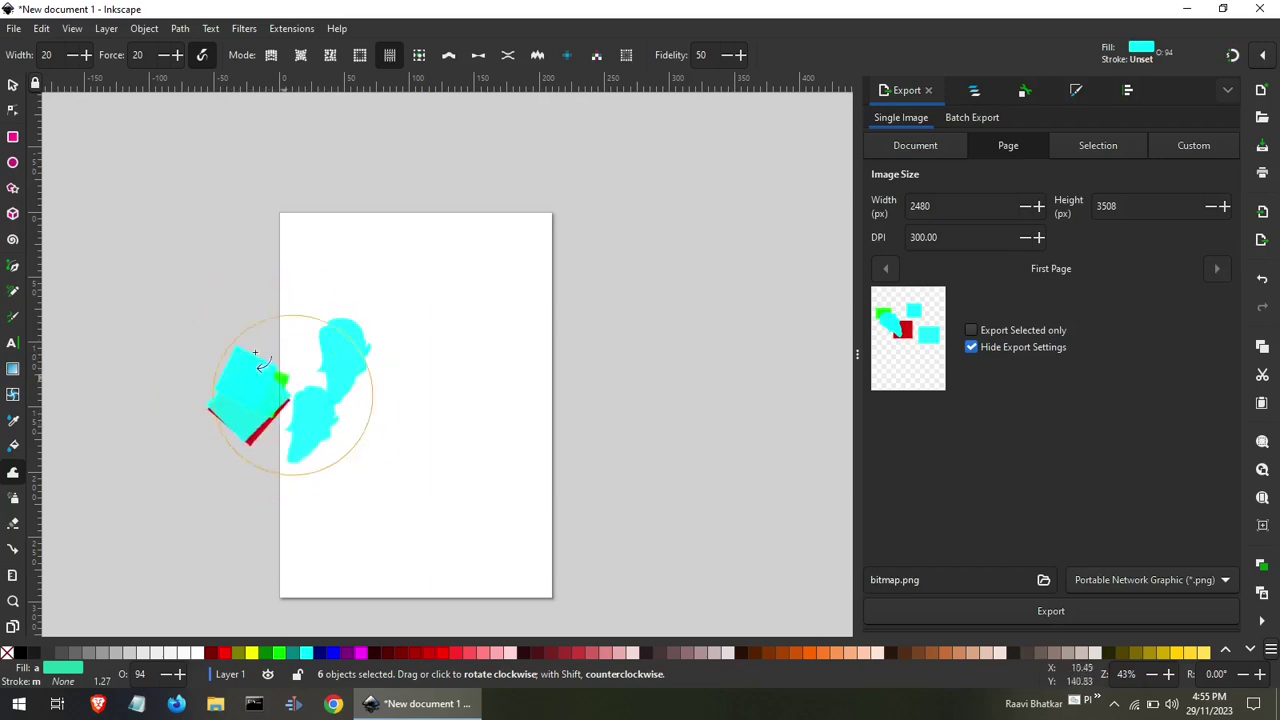
mouse_move(271, 407)
left_mouse_down()
mouse_move(357, 314)
mouse_move(329, 349)
mouse_move(349, 366)
mouse_move(334, 397)
mouse_move(276, 377)
left_mouse_up()
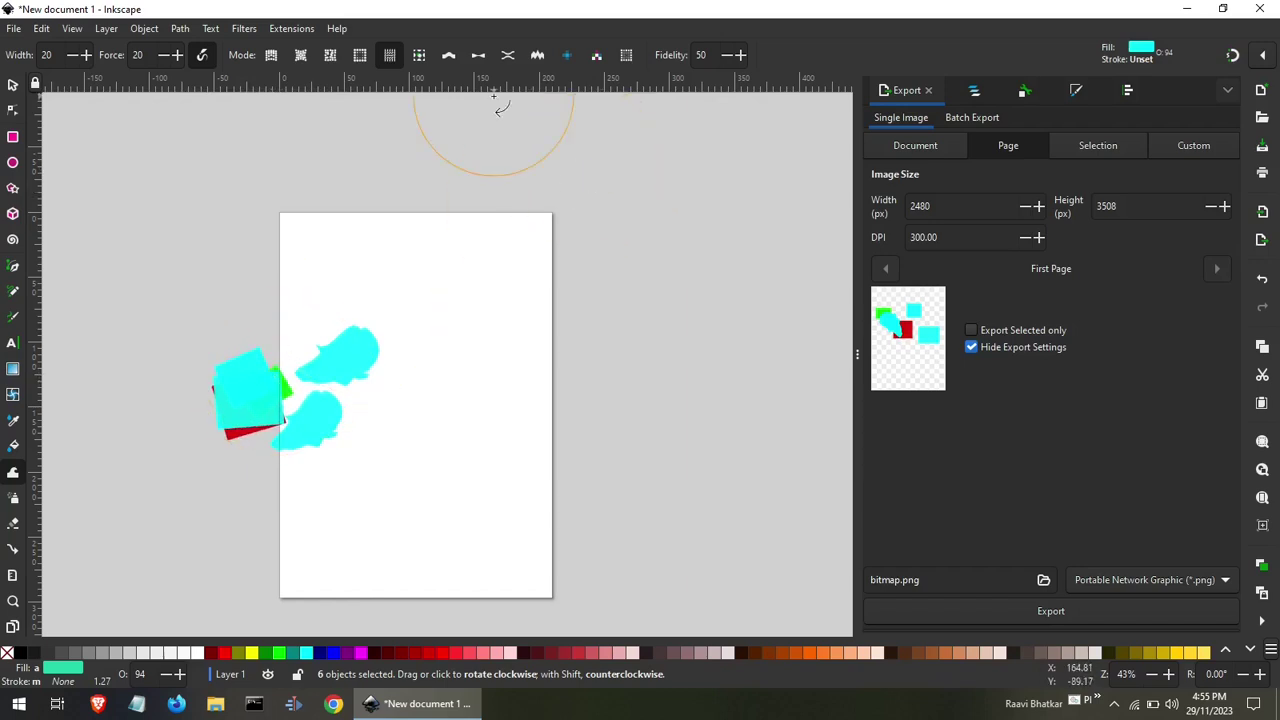
Push the cyan and red square cluster left of the page, deforming its shapes.
left_click(440, 58)
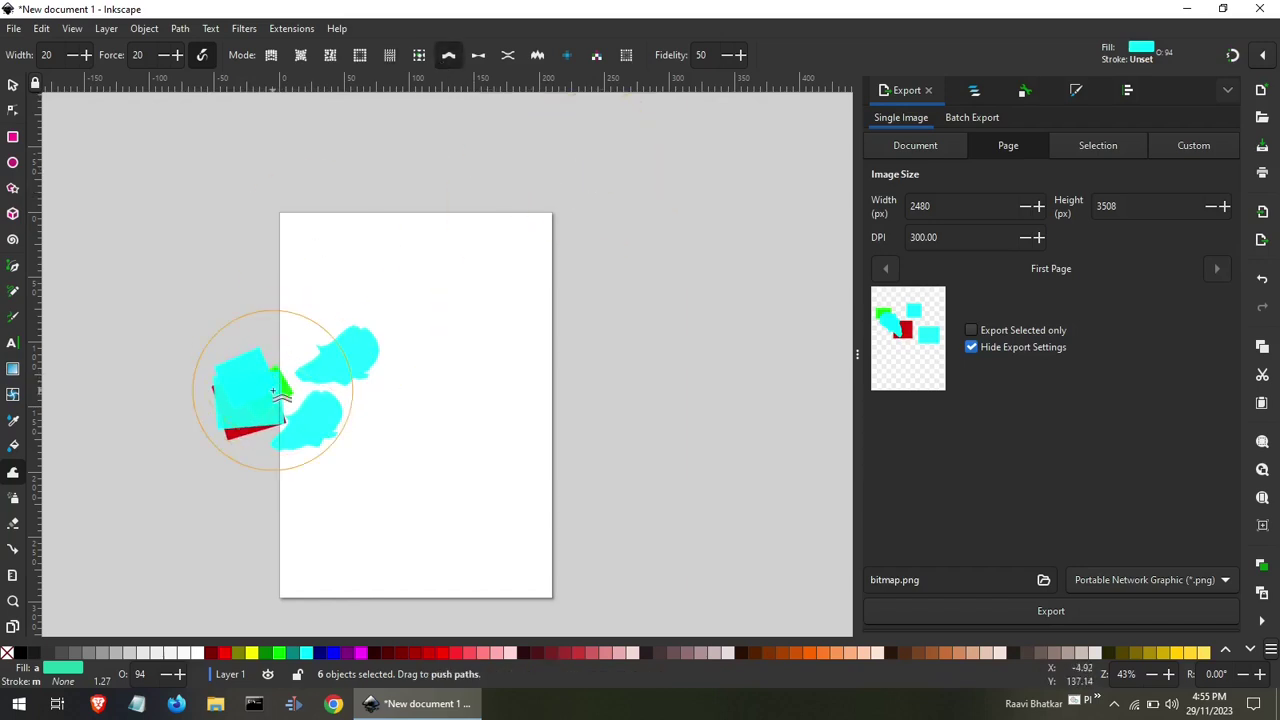
mouse_move(245, 422)
left_mouse_down()
mouse_move(228, 414)
mouse_move(255, 386)
mouse_move(218, 400)
mouse_move(232, 335)
mouse_move(262, 318)
mouse_move(277, 244)
left_mouse_up()
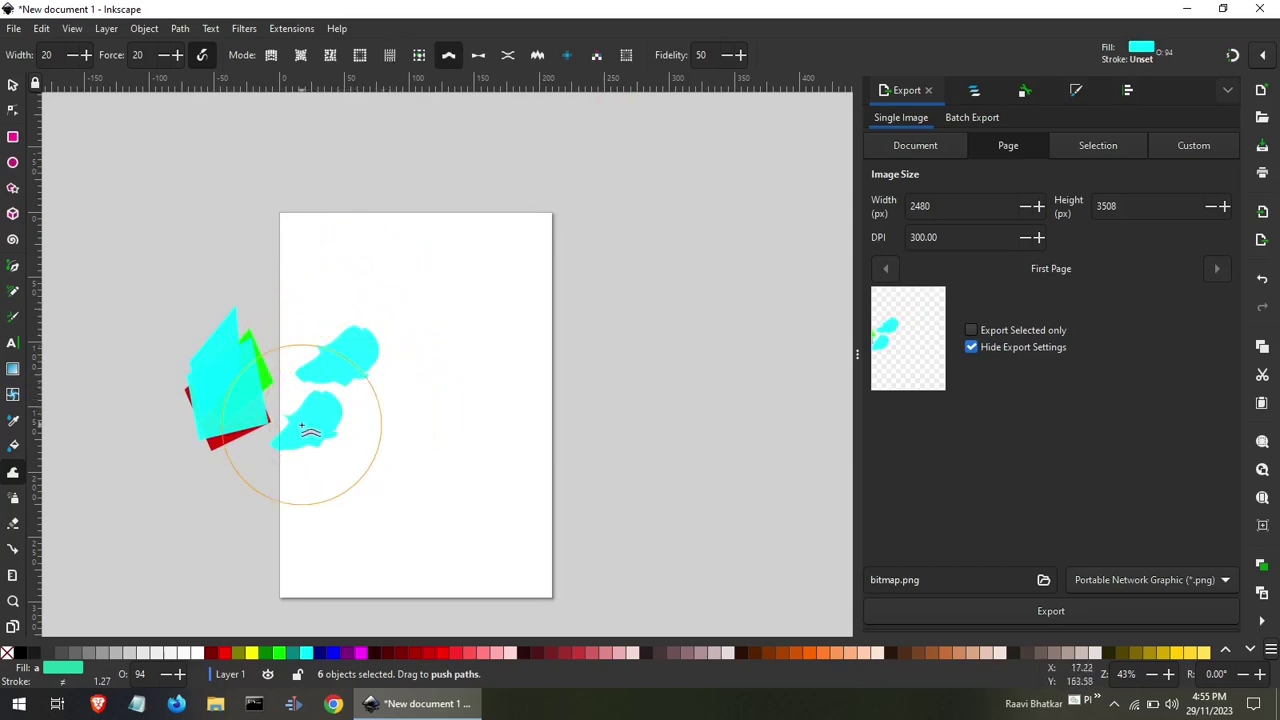
mouse_move(214, 423)
left_mouse_down()
mouse_move(235, 383)
mouse_move(197, 371)
left_mouse_up()
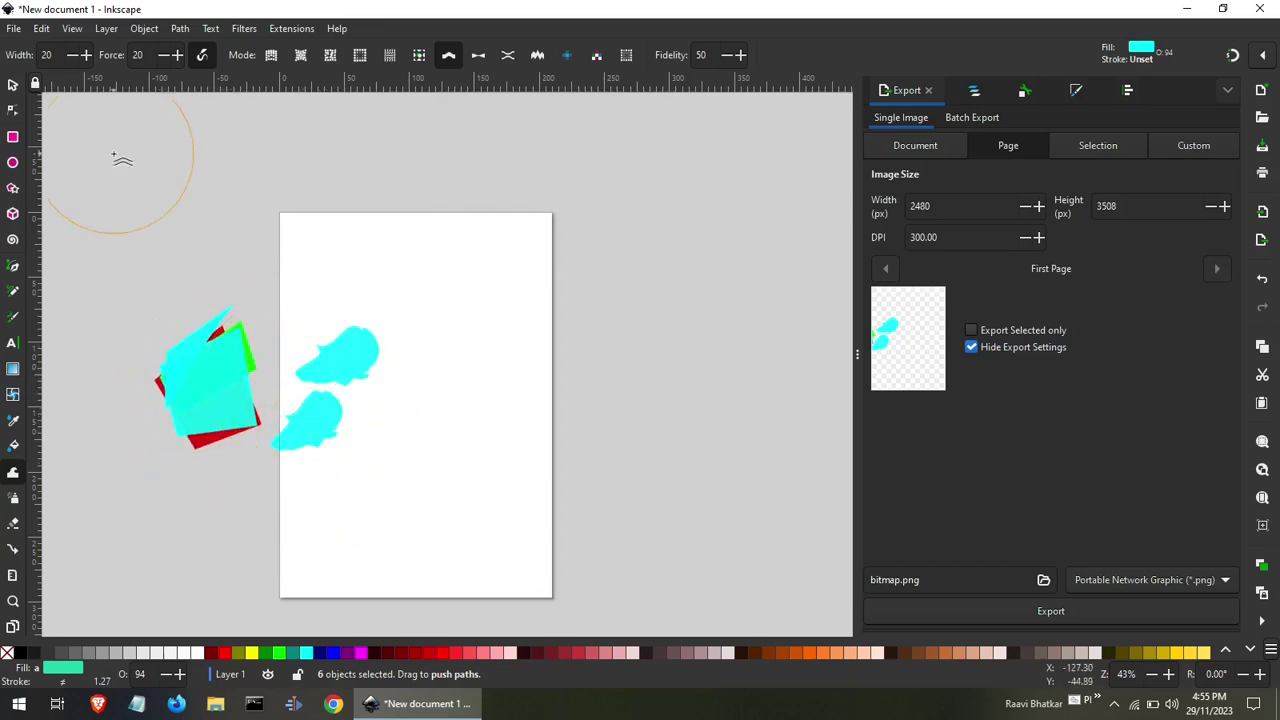
Move the cyan square up-right, the green rectangle below the red shape, and nudge the sliver up.
left_click(10, 84)
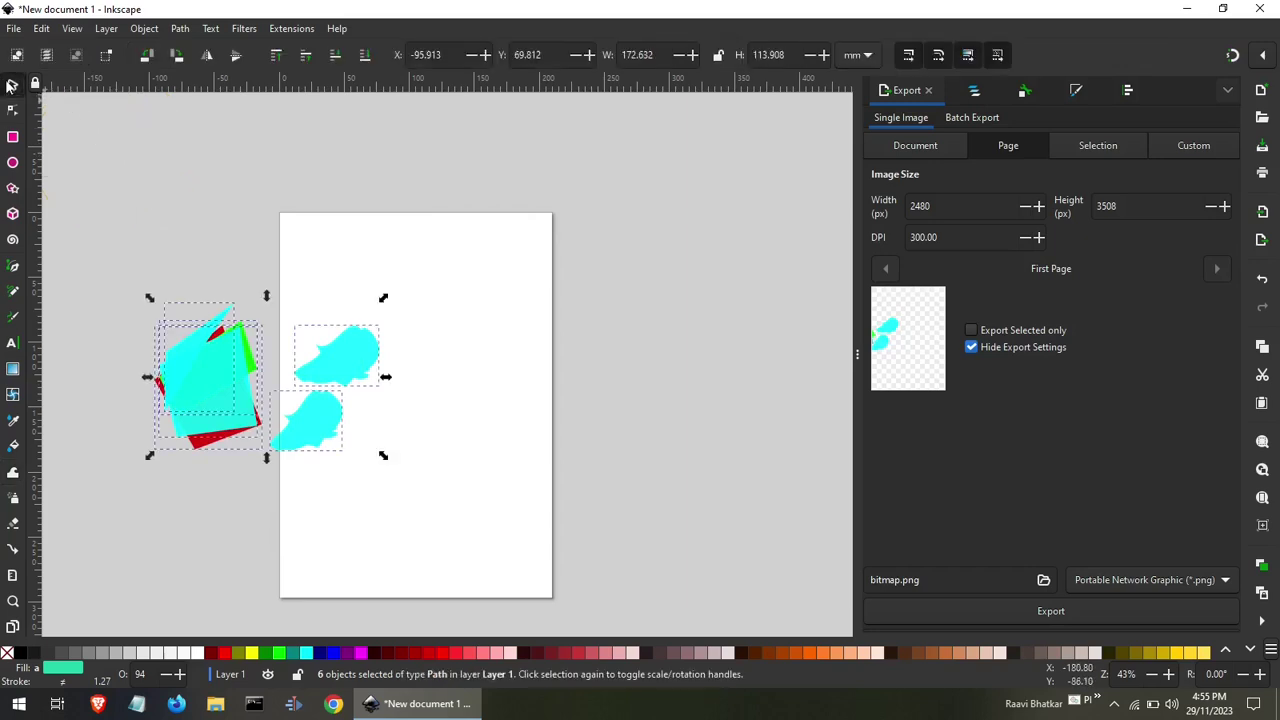
key("Escape")
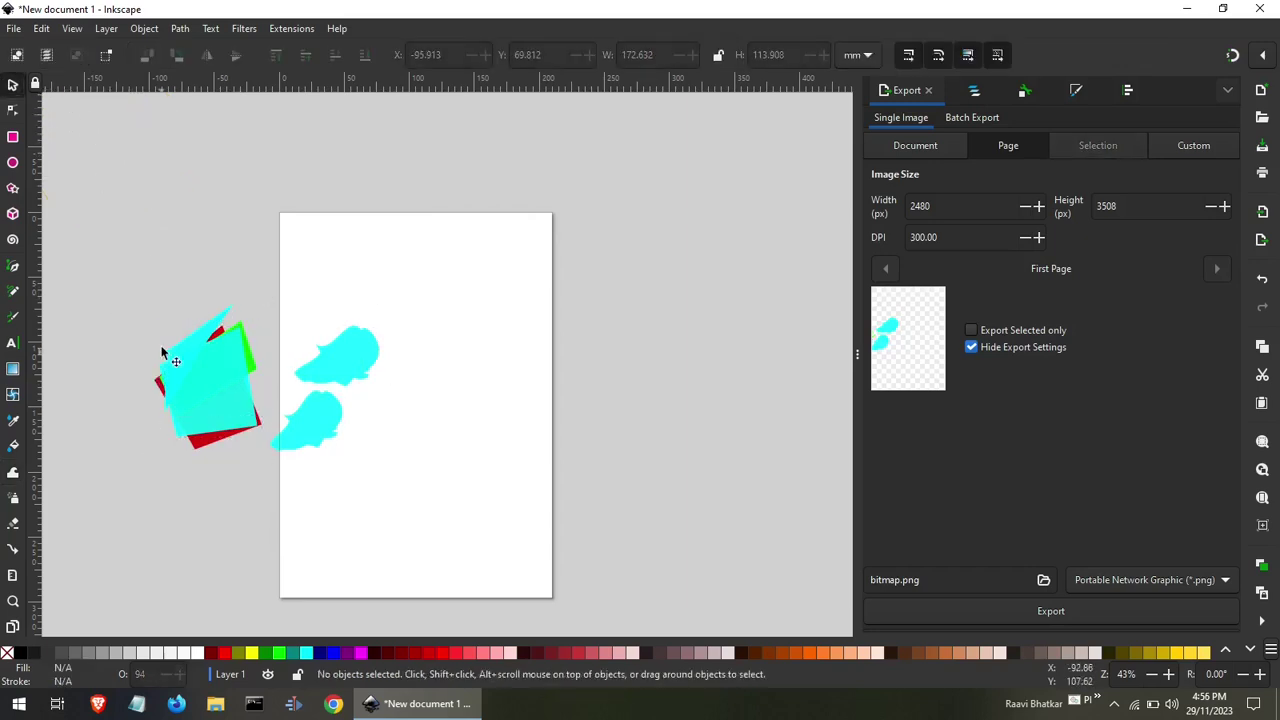
left_click_drag(225, 390, 300, 300)
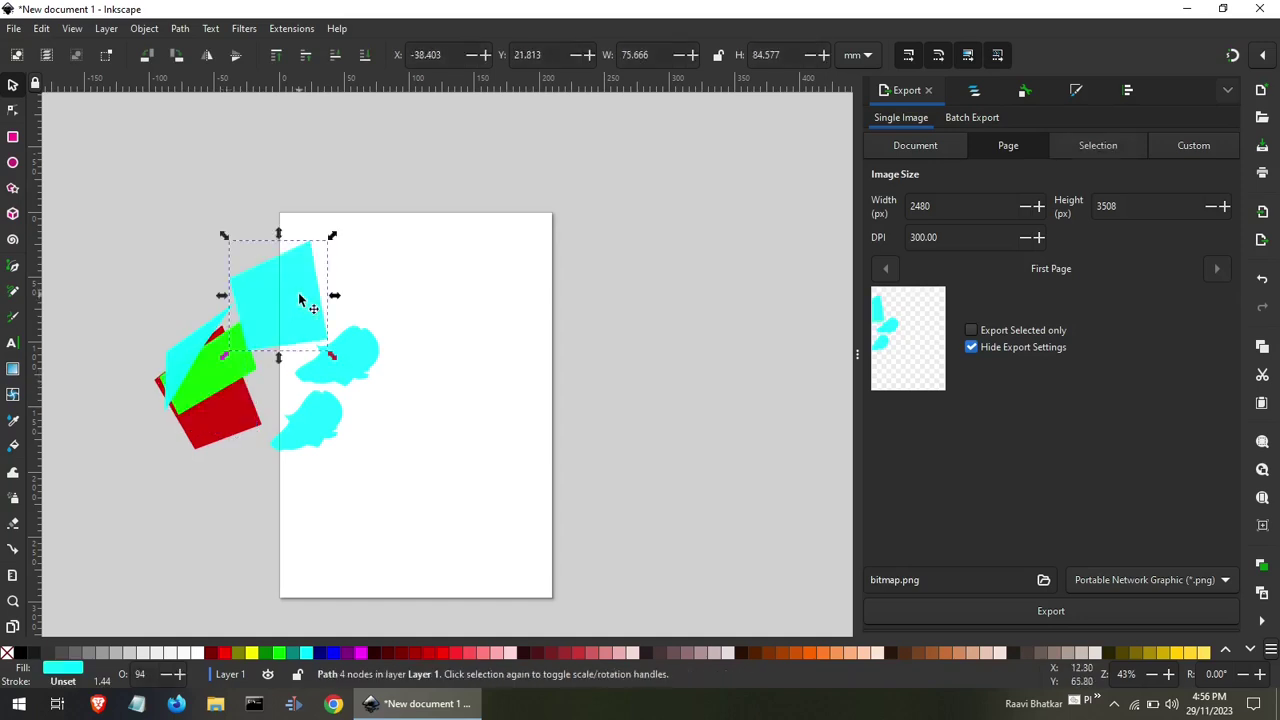
left_click_drag(213, 374, 222, 484)
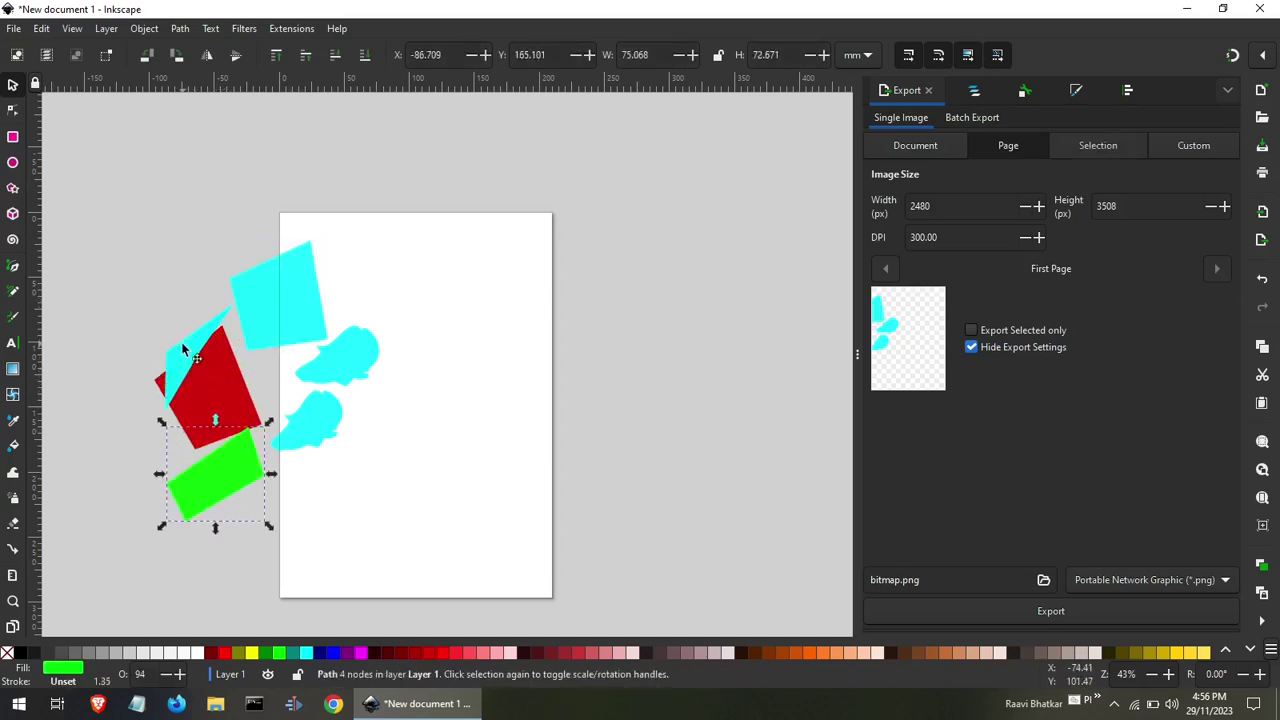
key("Tab")
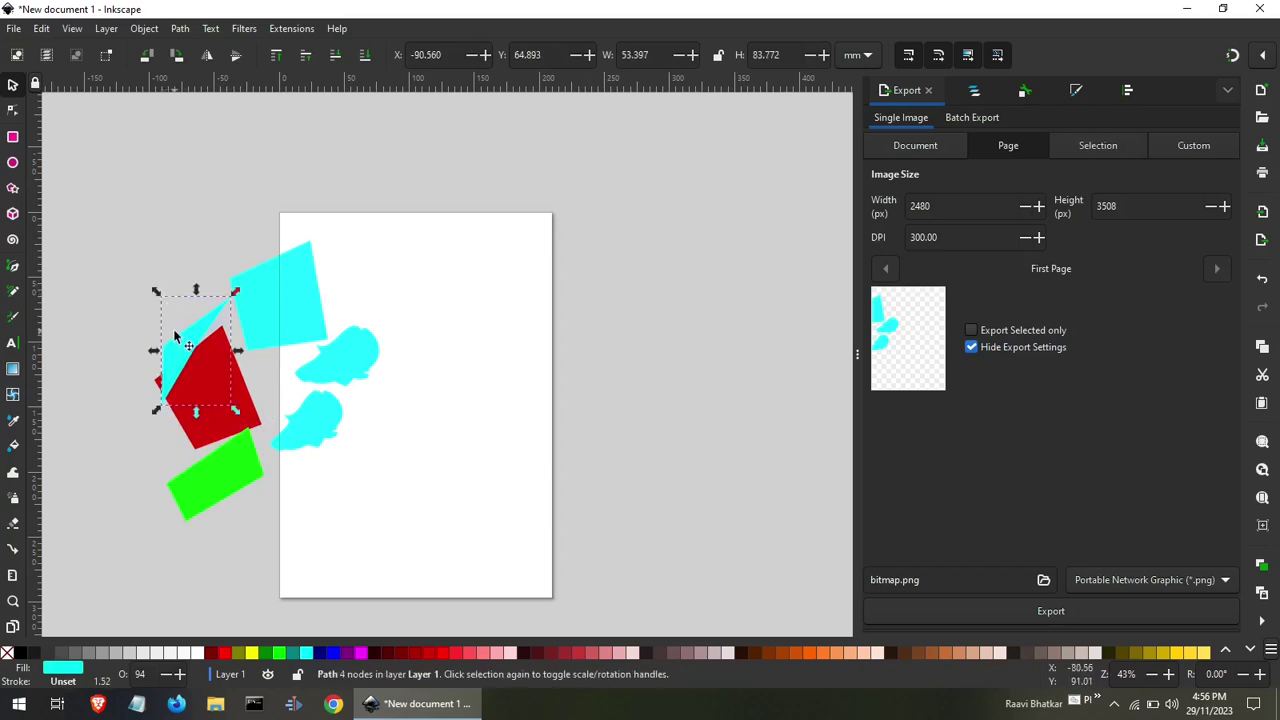
left_click_drag(185, 343, 184, 336)
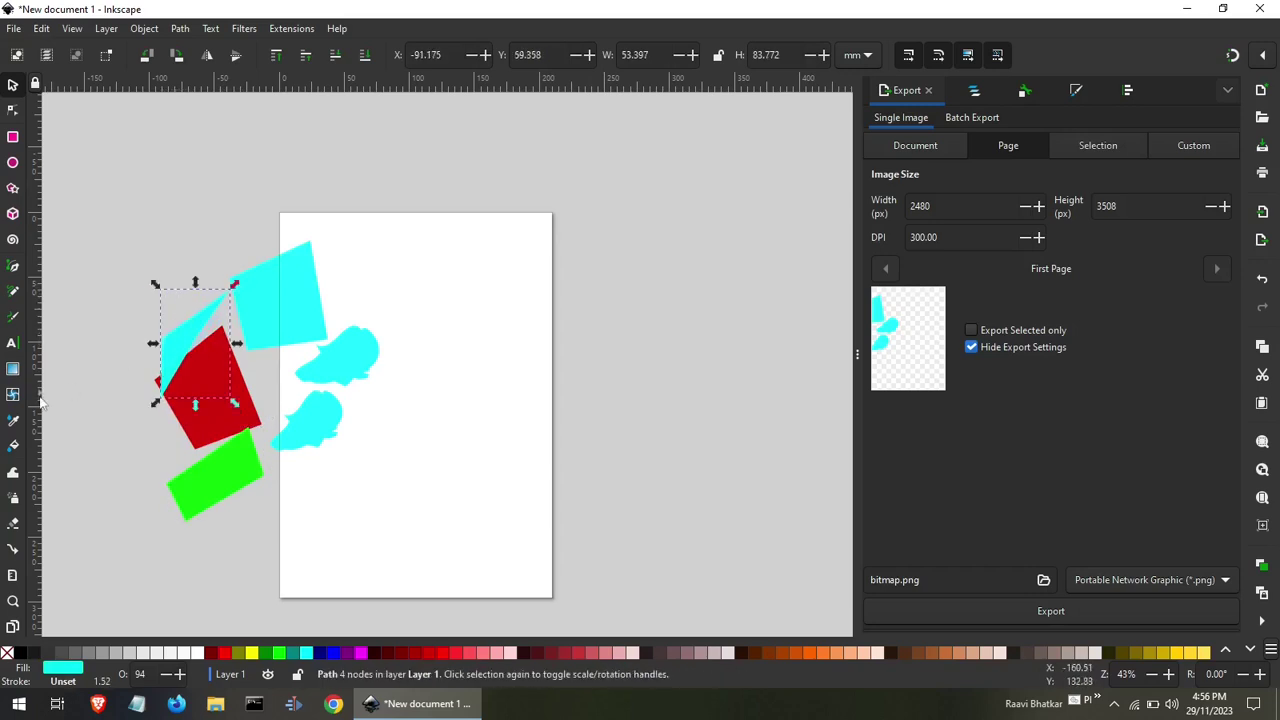
left_click(14, 474)
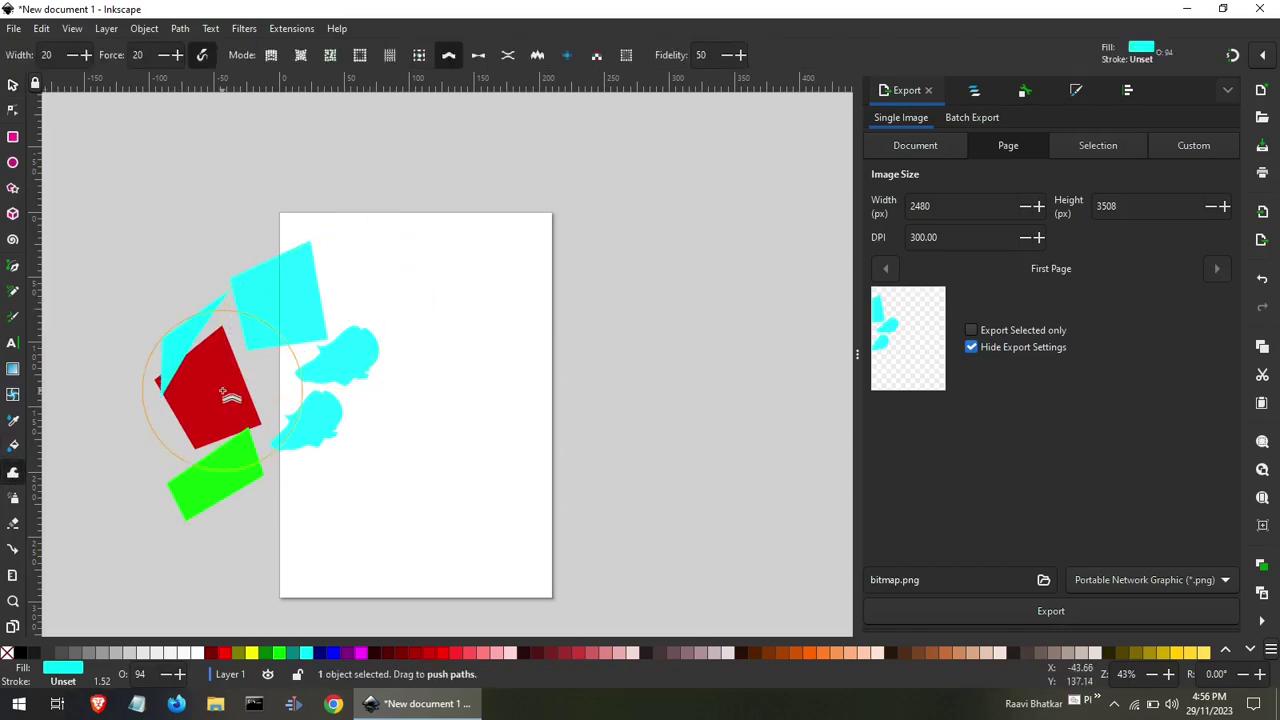
left_click_drag(244, 331, 327, 231)
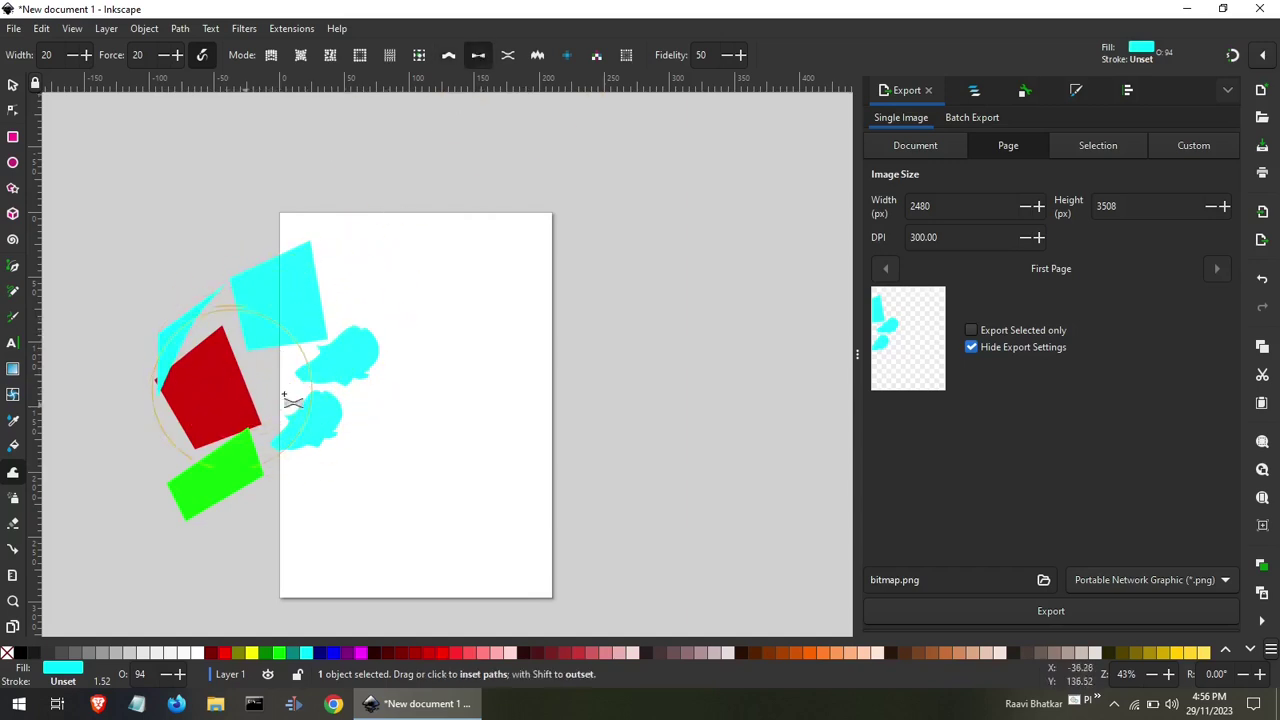
left_click(508, 58)
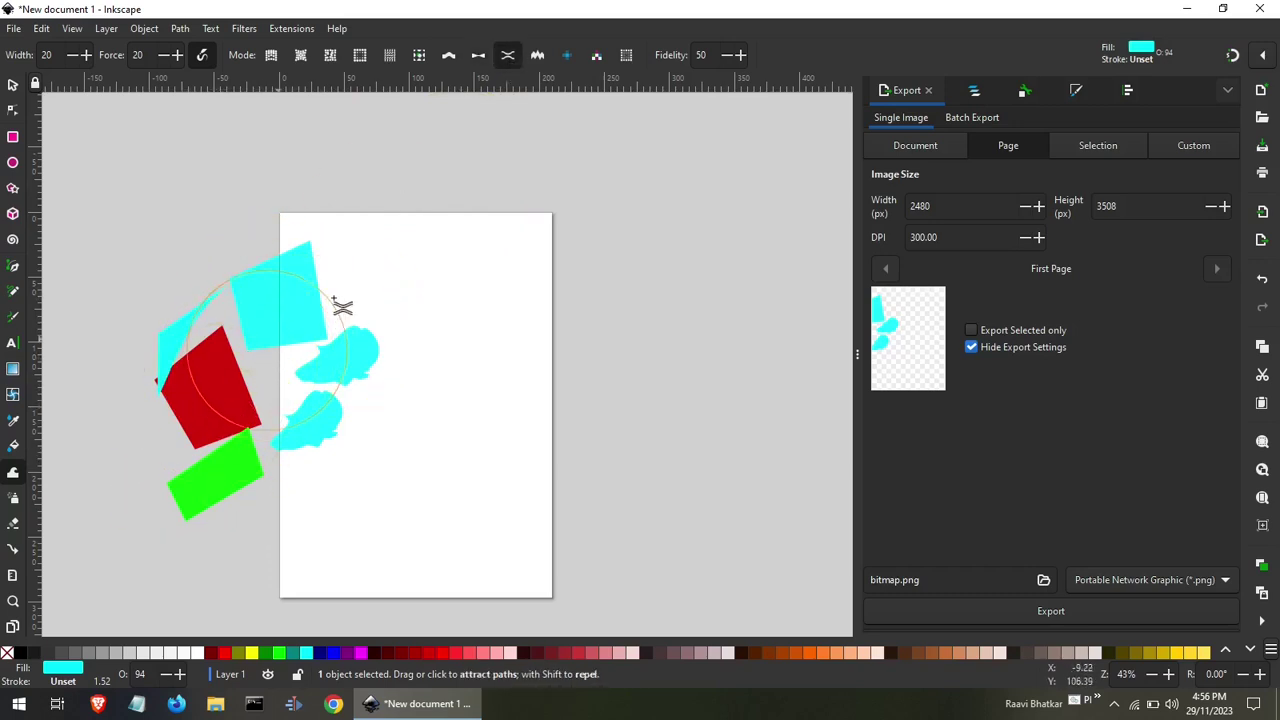
left_click(562, 57)
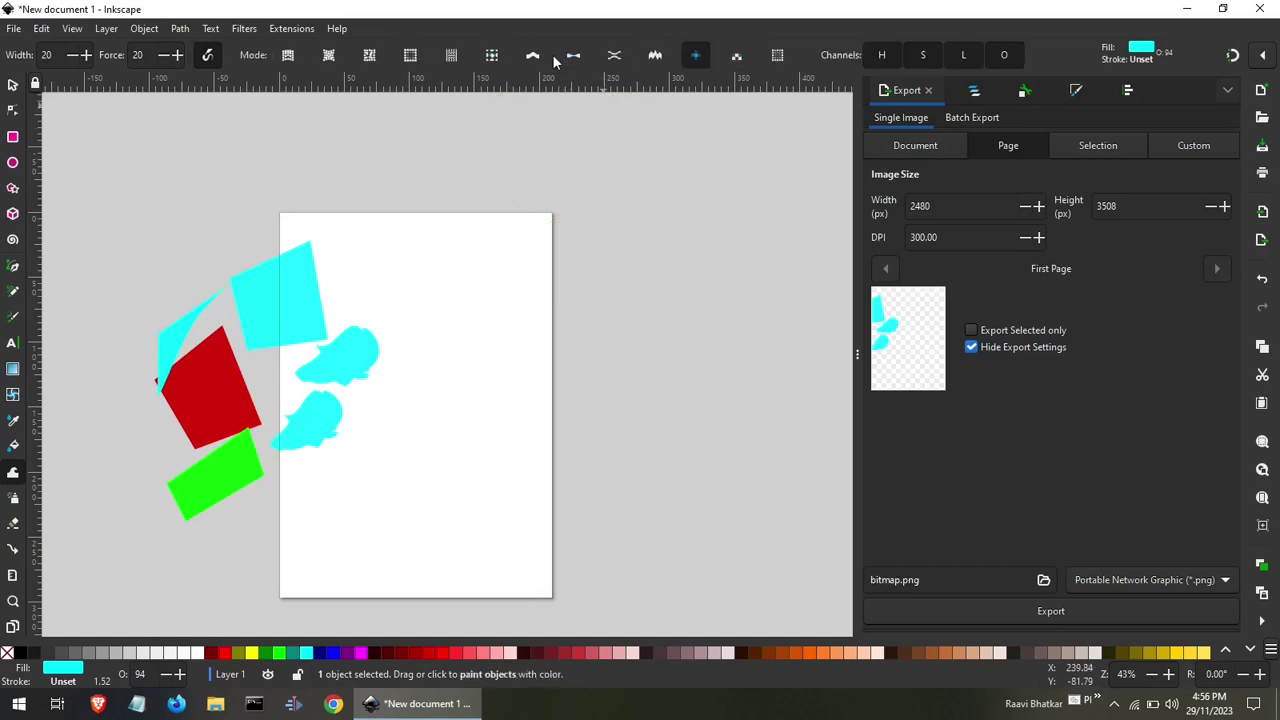
left_click(654, 56)
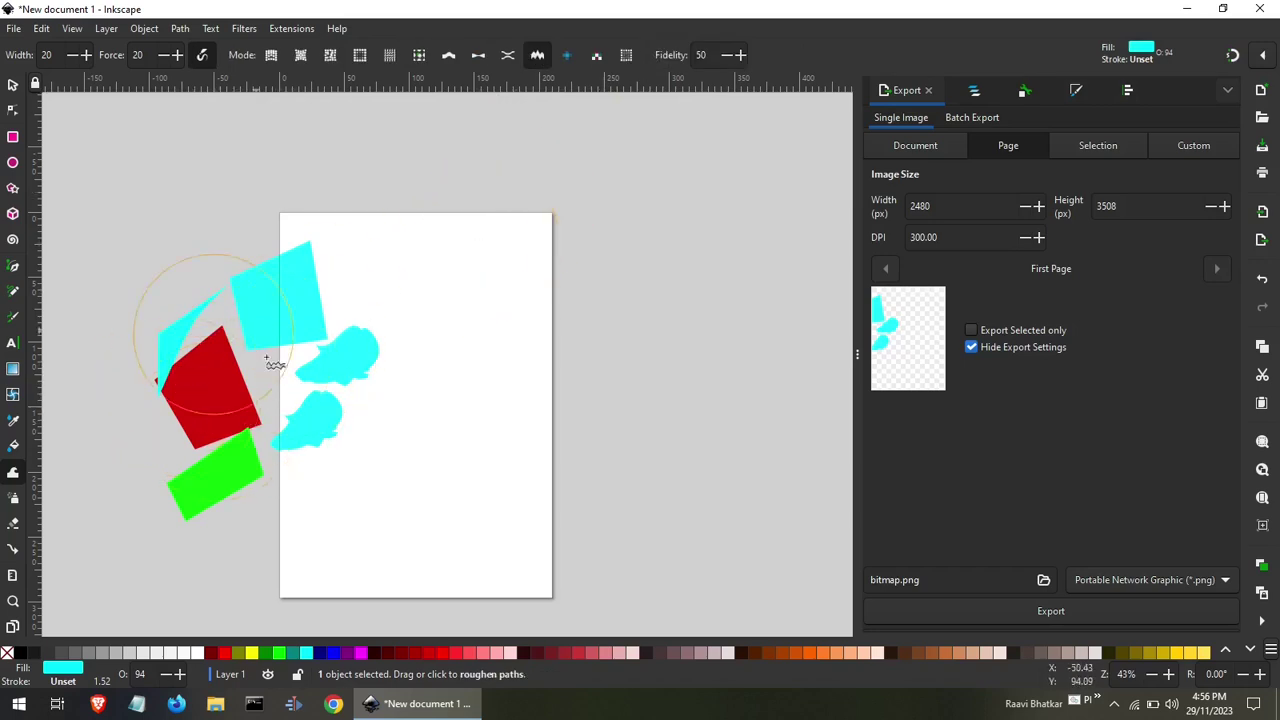
left_click(568, 58)
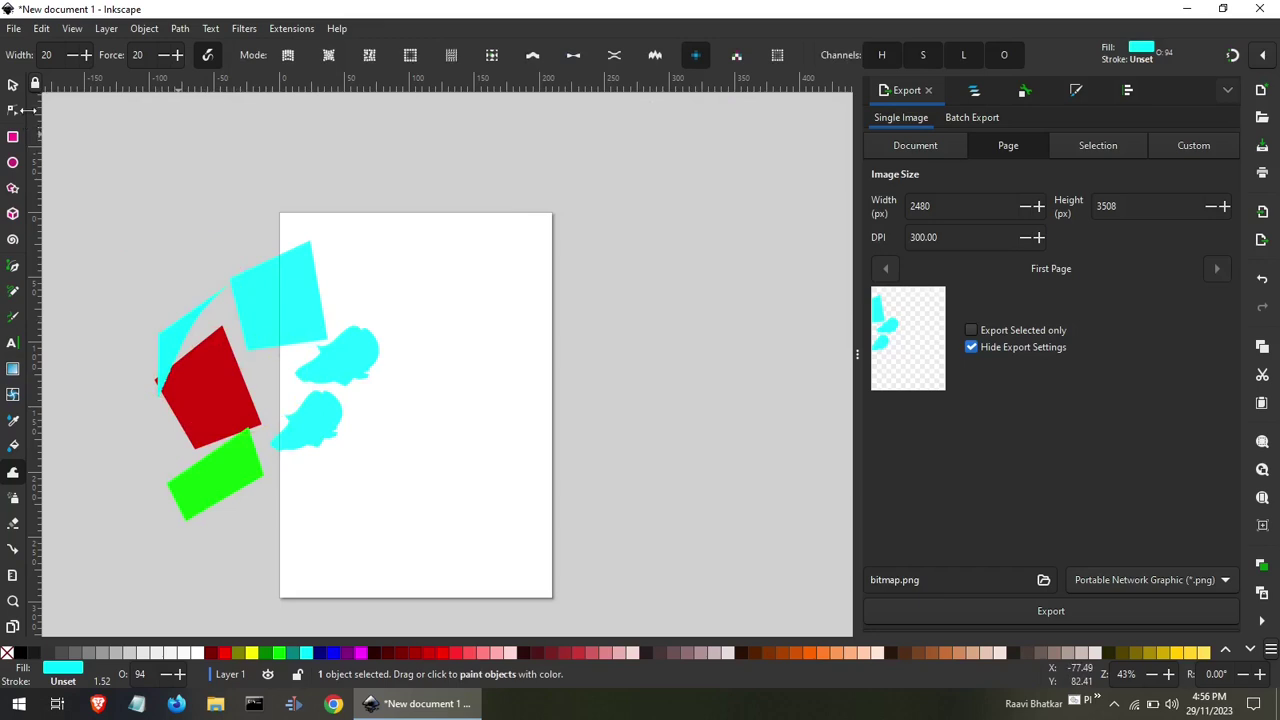
left_click(13, 85)
left_click(175, 185)
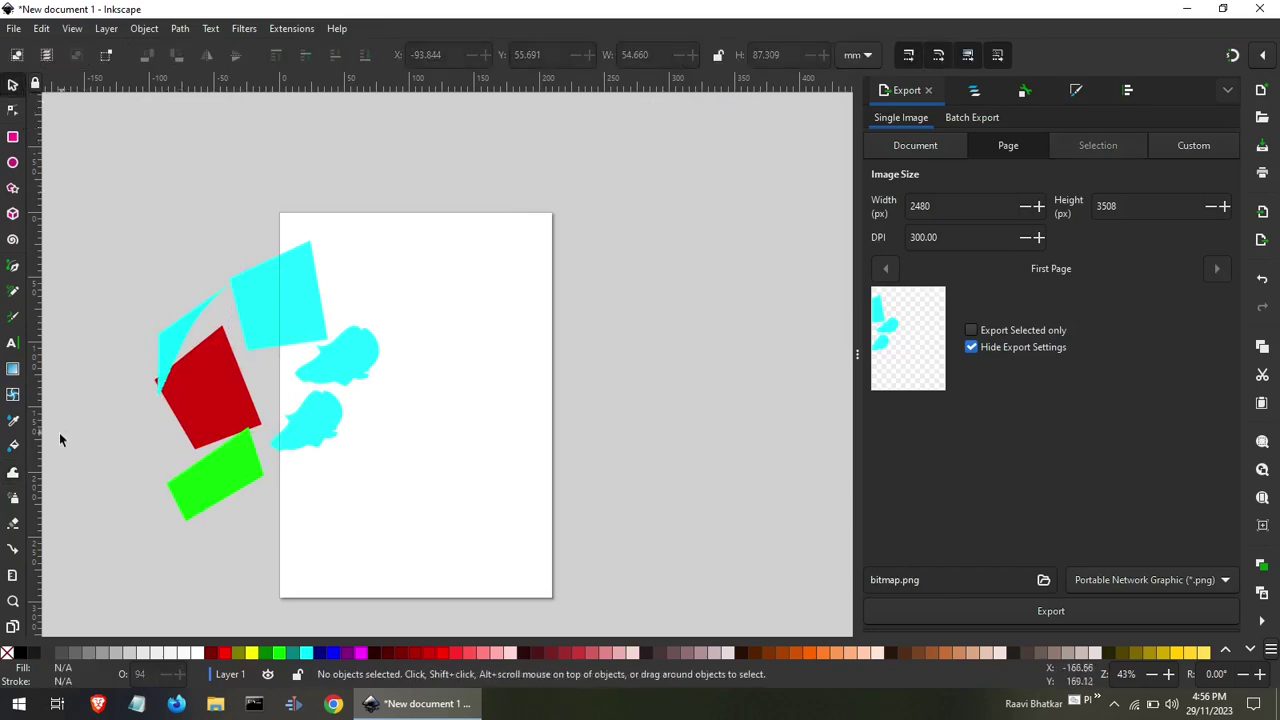
Select the cyan quadrilateral and spray its clones down across the page.
left_click(13, 499)
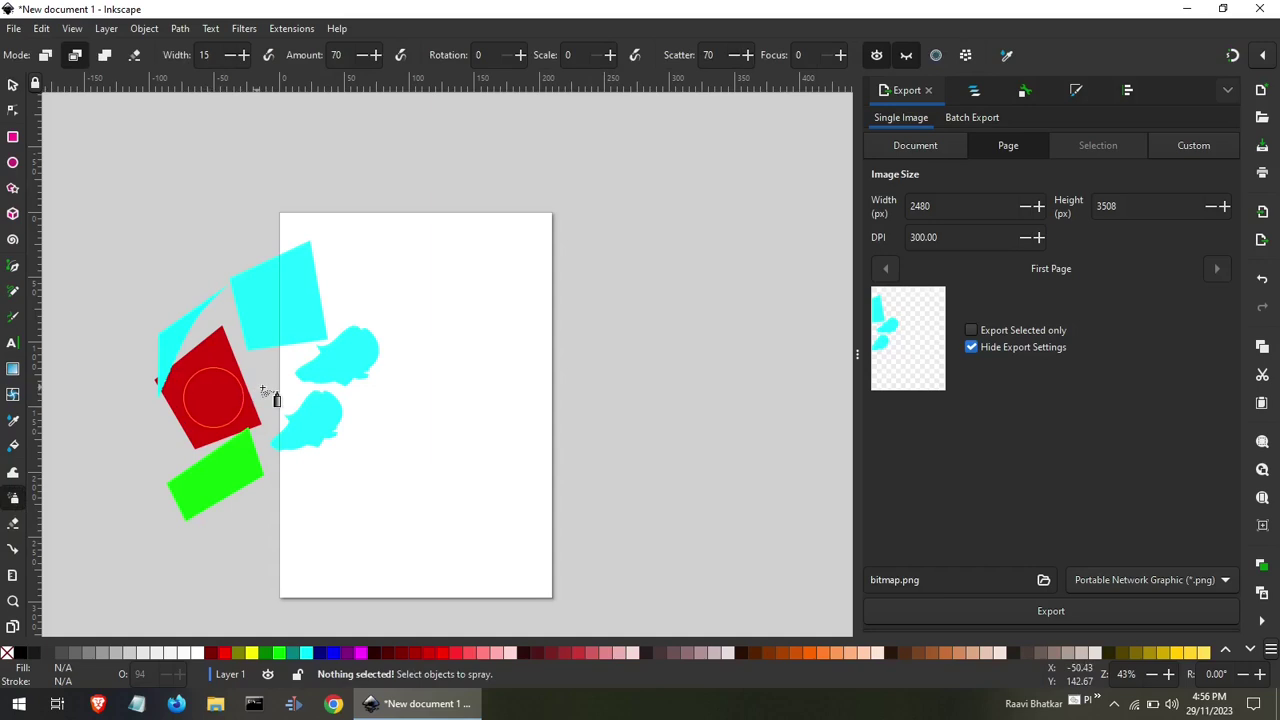
left_click(12, 84)
left_click(284, 328)
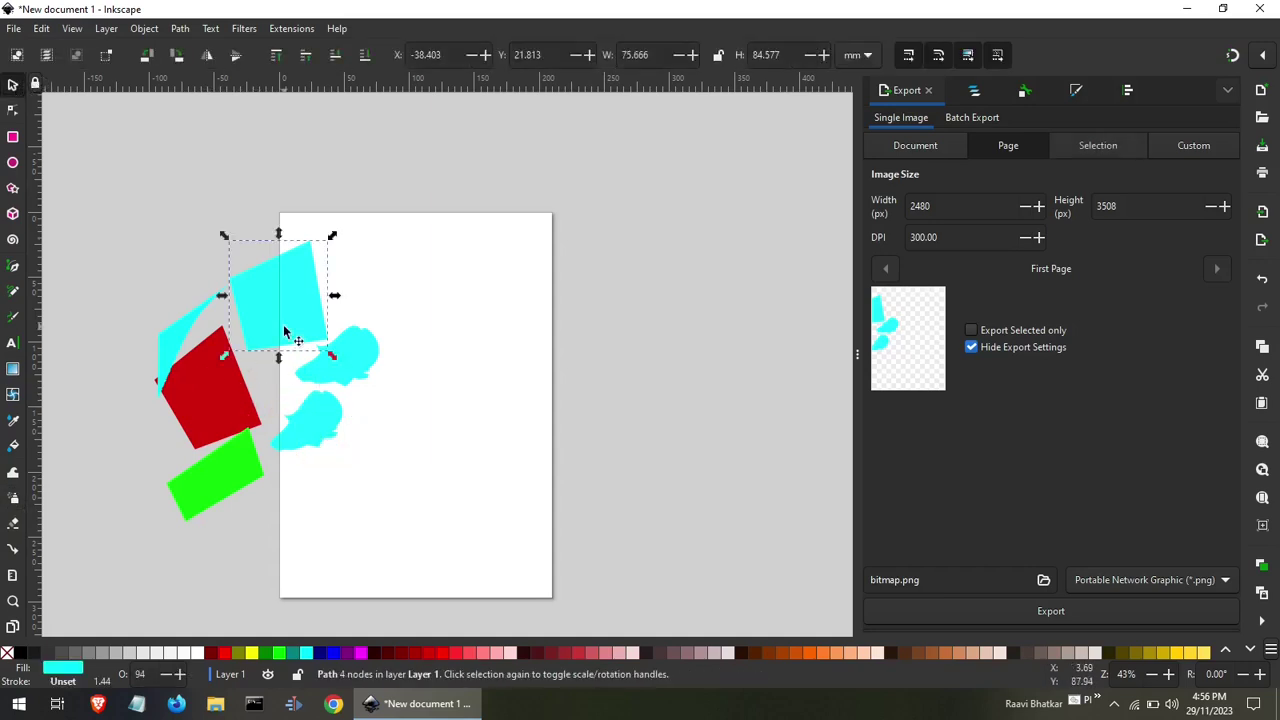
left_click(14, 508)
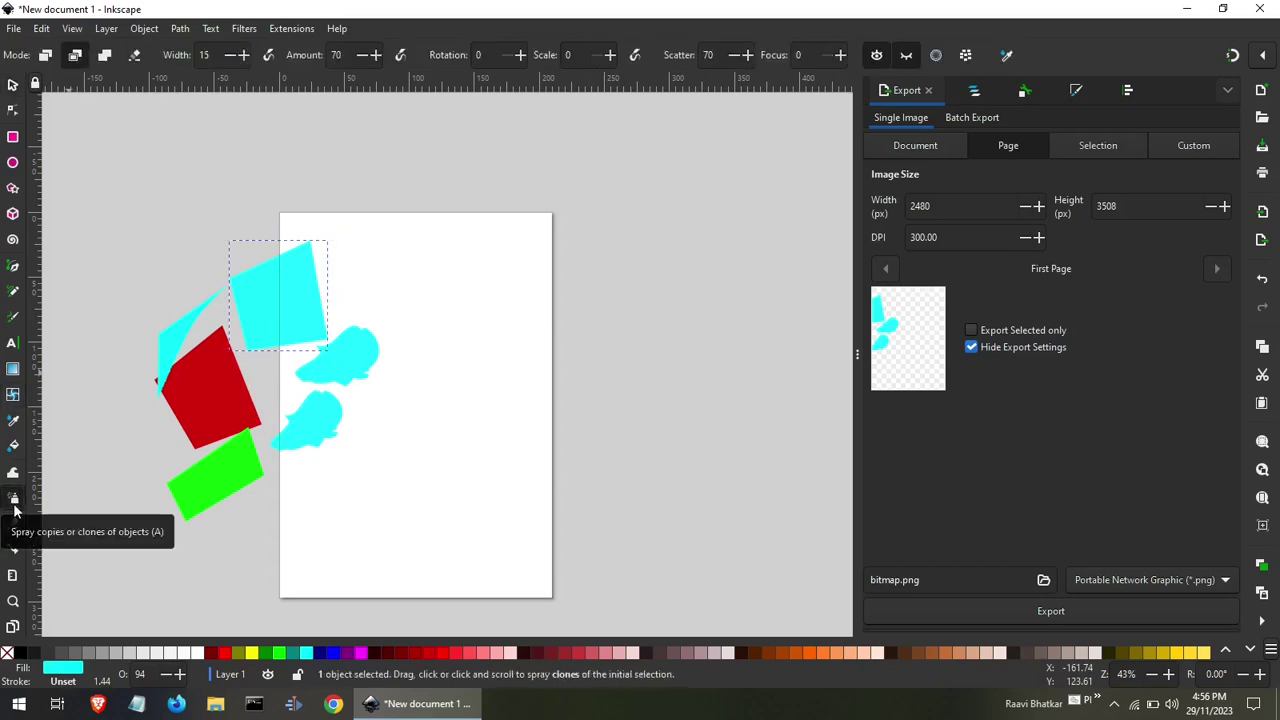
mouse_move(432, 378)
left_mouse_down()
mouse_move(436, 444)
mouse_move(335, 592)
left_mouse_up()
Spray clones above and right of the page, then set rotation variation 15 and scale 60.
key("Escape")
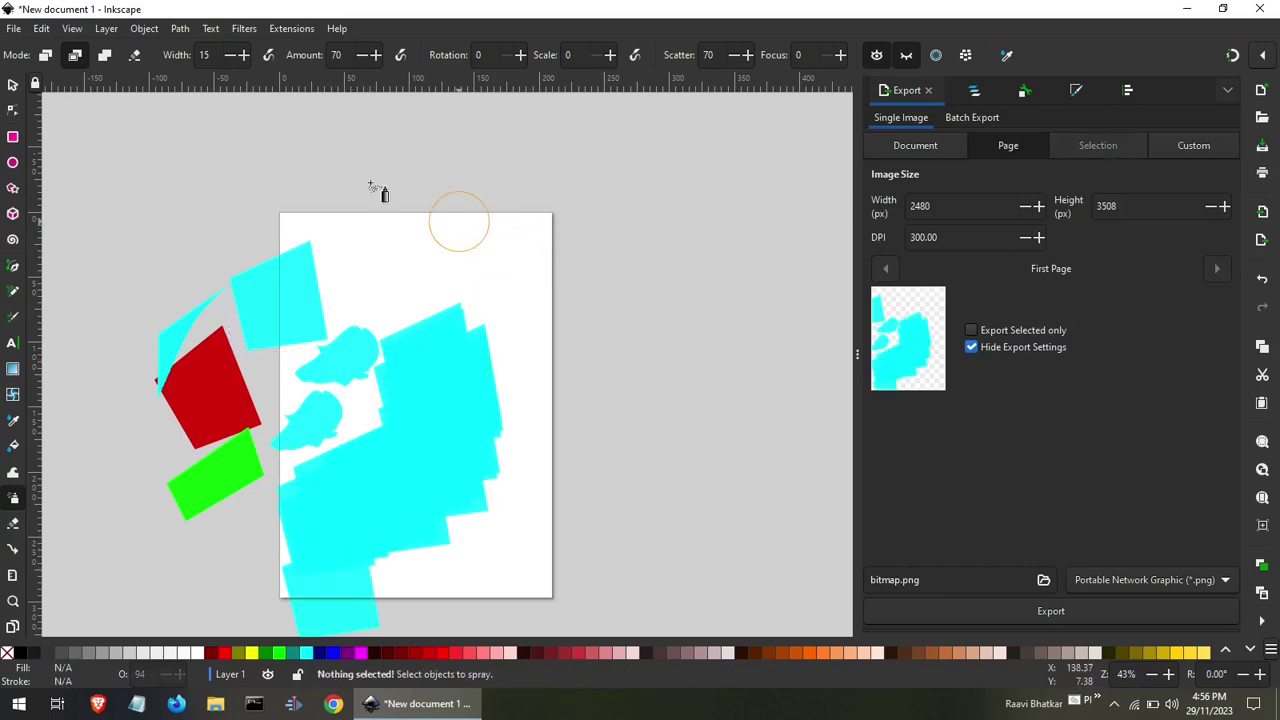
left_click_drag(349, 180, 410, 215)
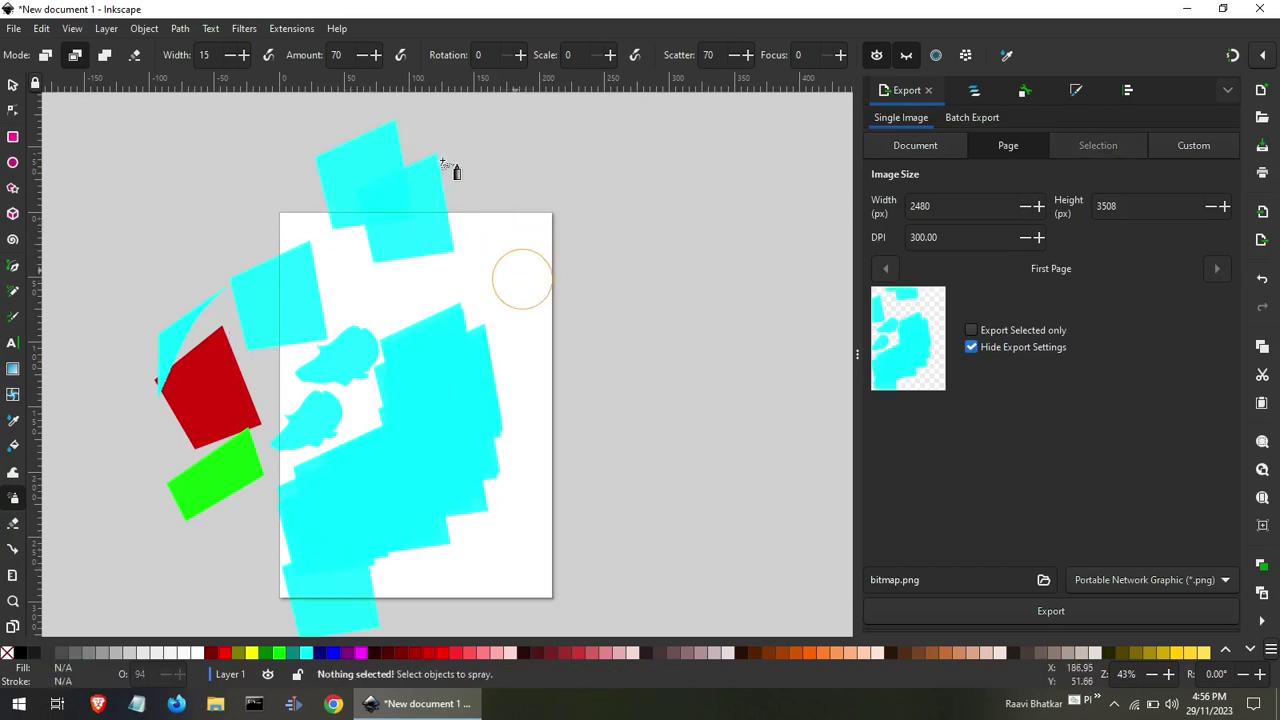
left_click_drag(651, 314, 674, 491)
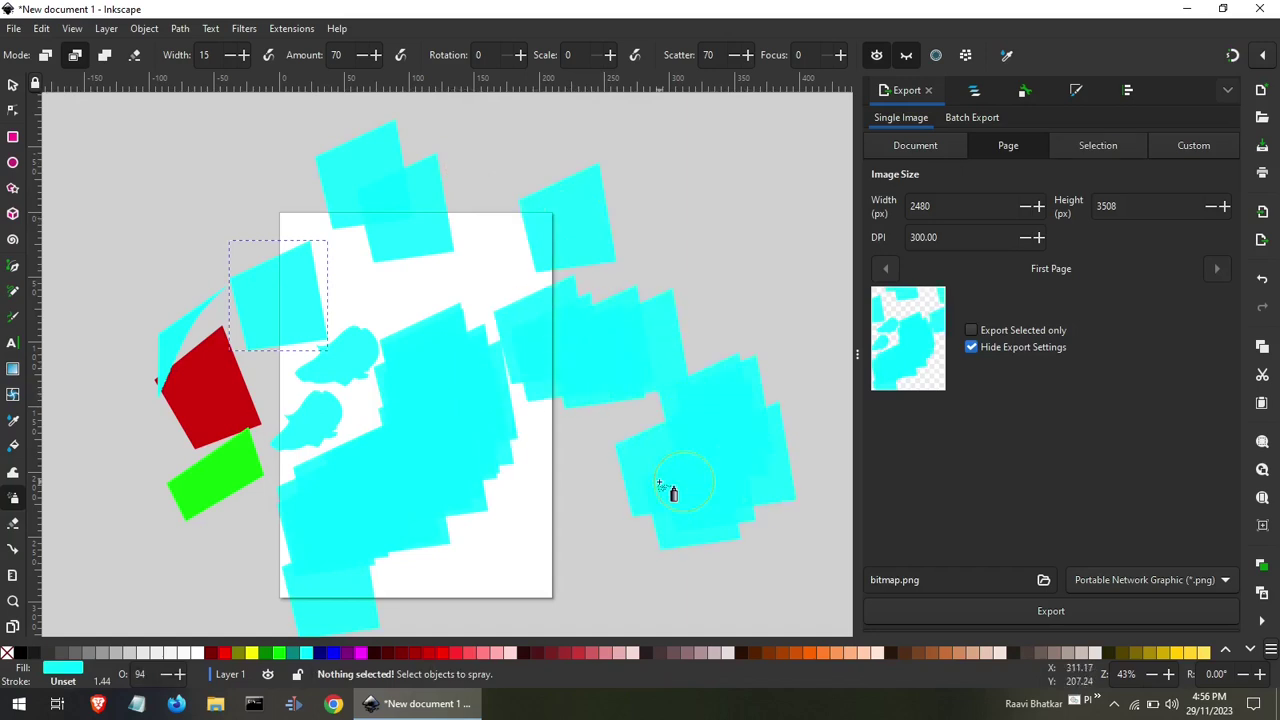
key("Escape")
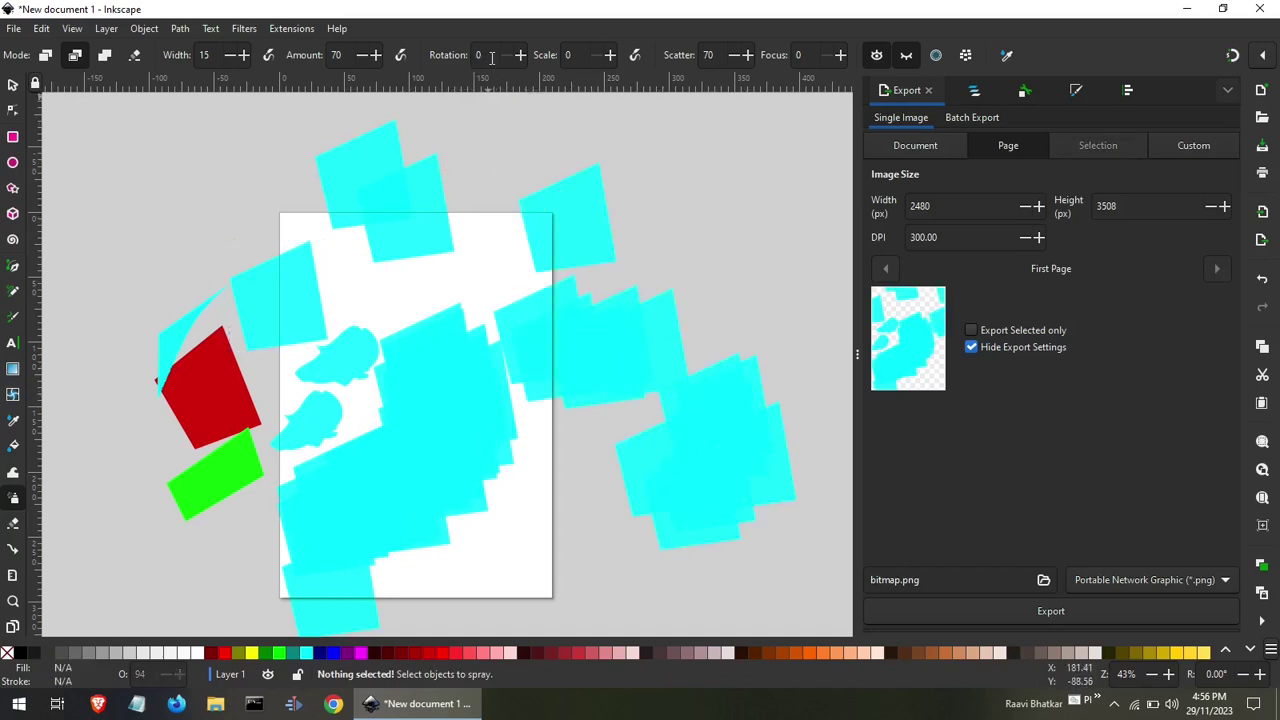
left_click(491, 57)
left_click(574, 54)
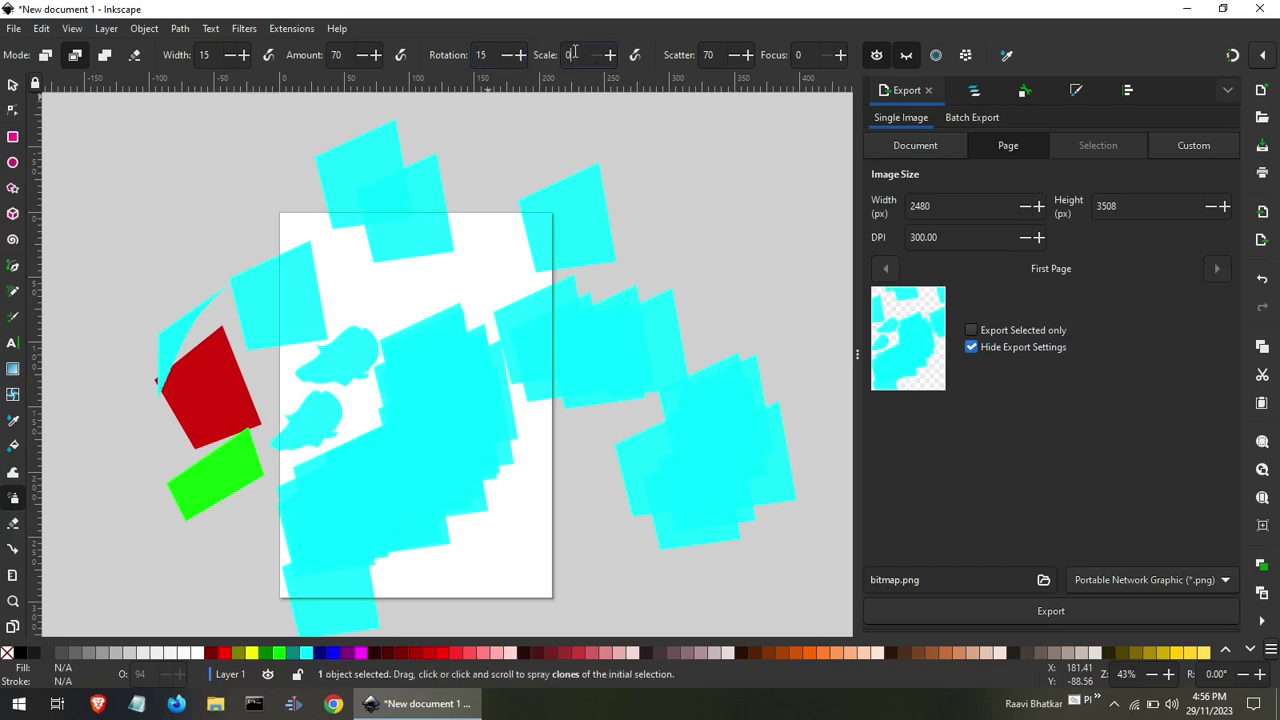
type("47")
Set rotation variation 47 and scatter 100, then spray clones across the upper canvas.
right_click(499, 61)
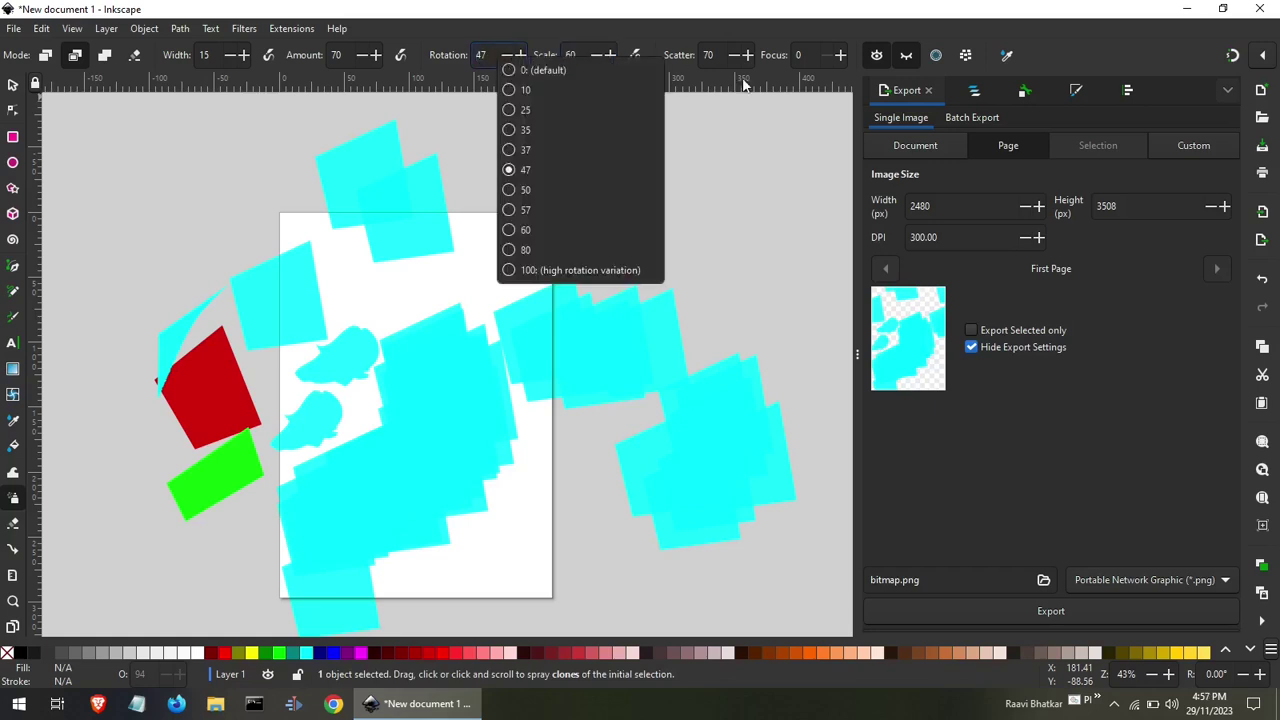
left_click(726, 61)
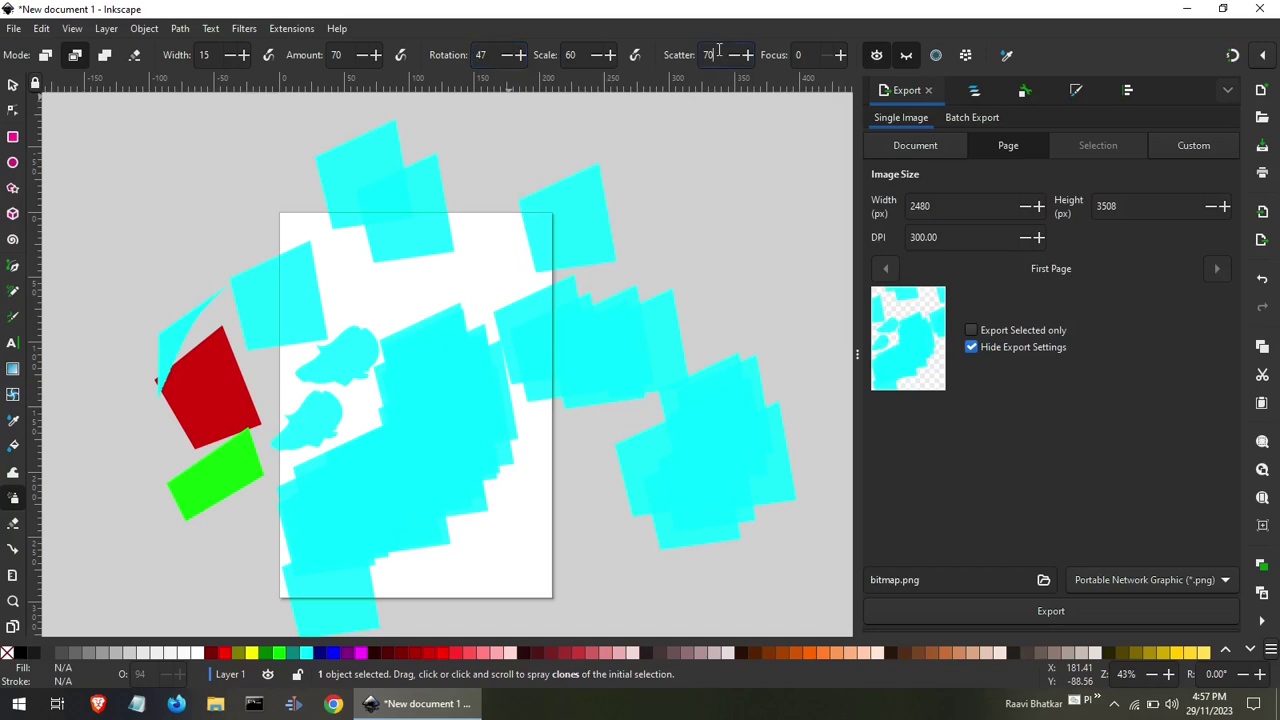
type("100")
key("Escape")
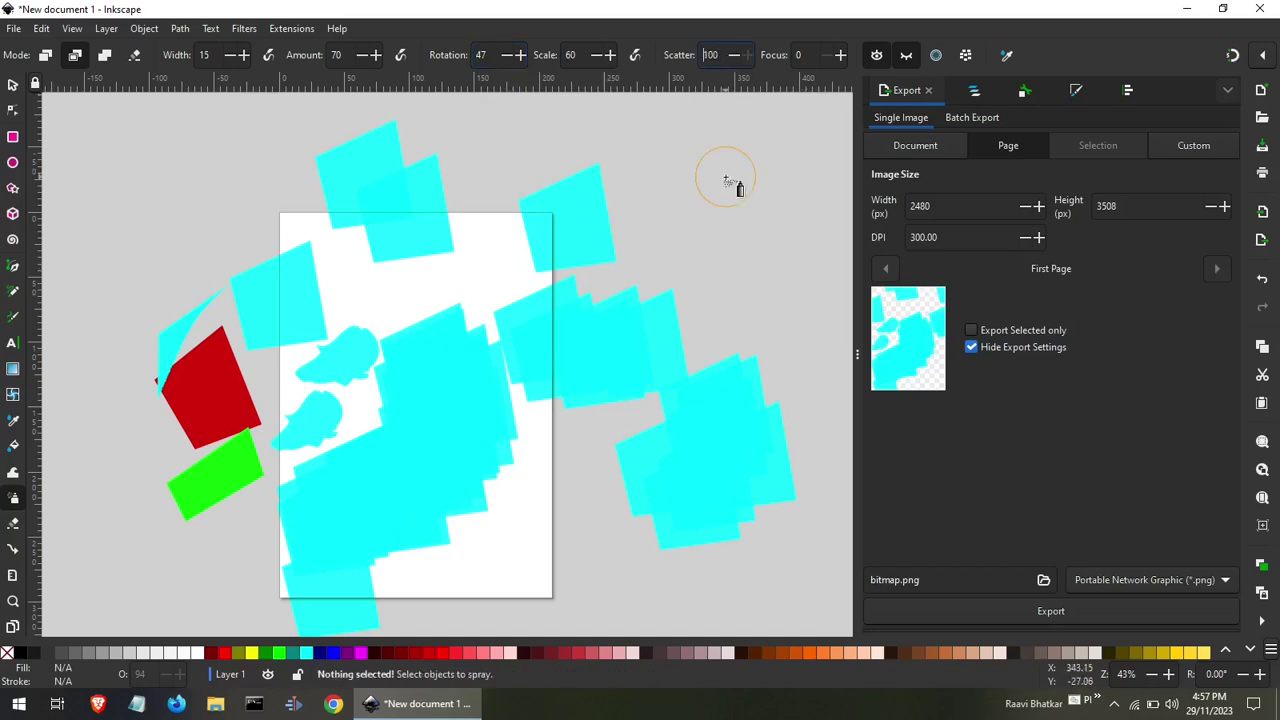
mouse_move(665, 285)
left_mouse_down()
mouse_move(737, 306)
mouse_move(683, 223)
mouse_move(551, 289)
left_mouse_up()
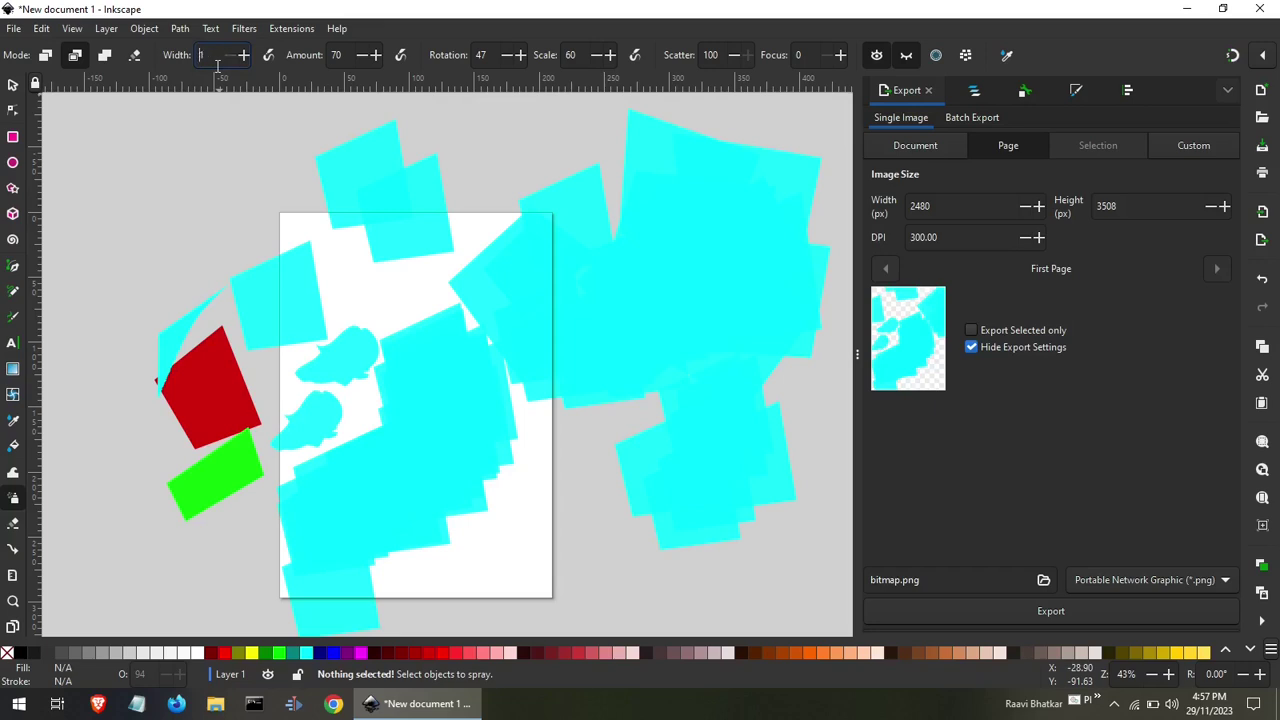
mouse_move(114, 243)
left_mouse_down()
mouse_move(123, 277)
mouse_move(231, 219)
mouse_move(334, 323)
left_mouse_up()
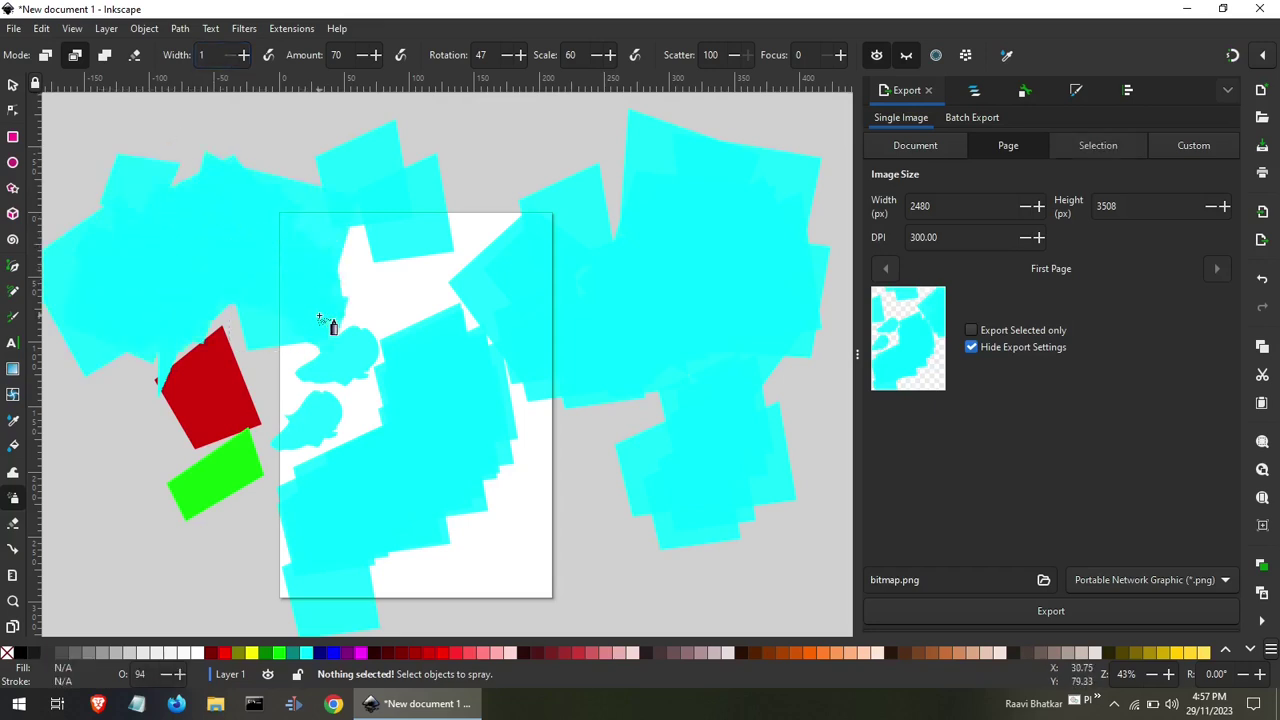
Make spraying produce clones, keep scale variation at 60, and reselect the original shape.
left_click(76, 57)
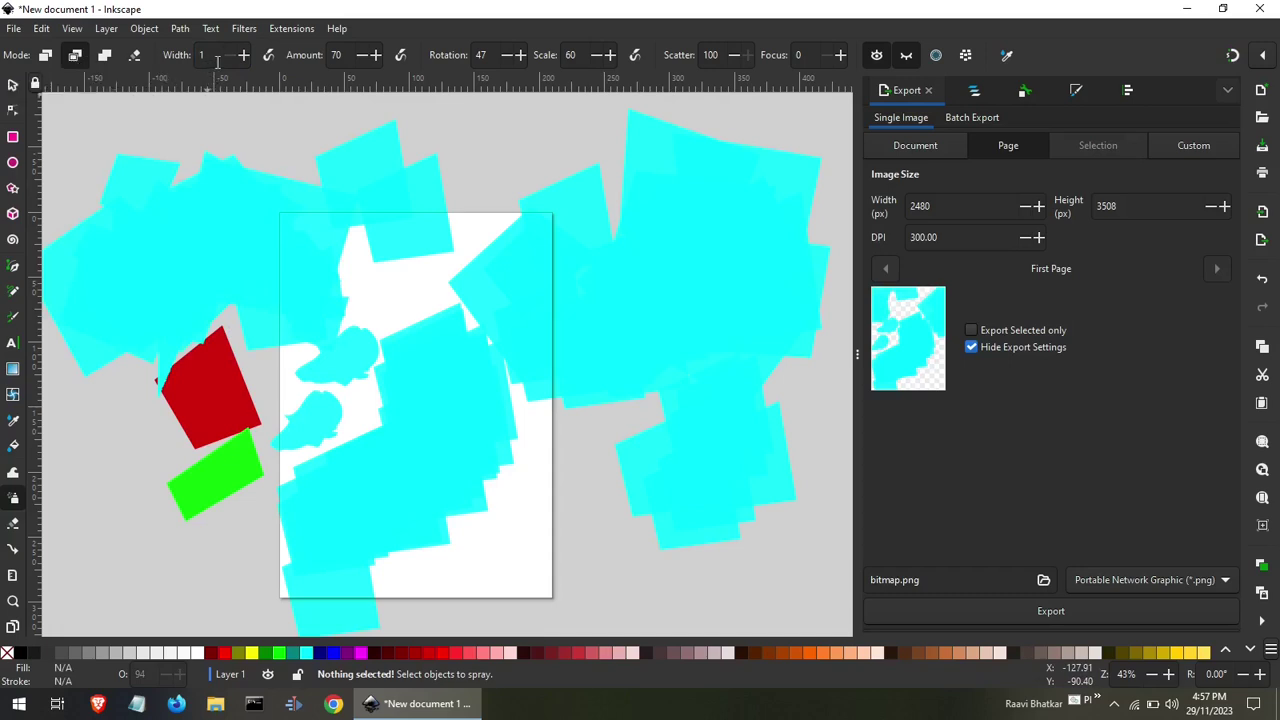
left_click(577, 55)
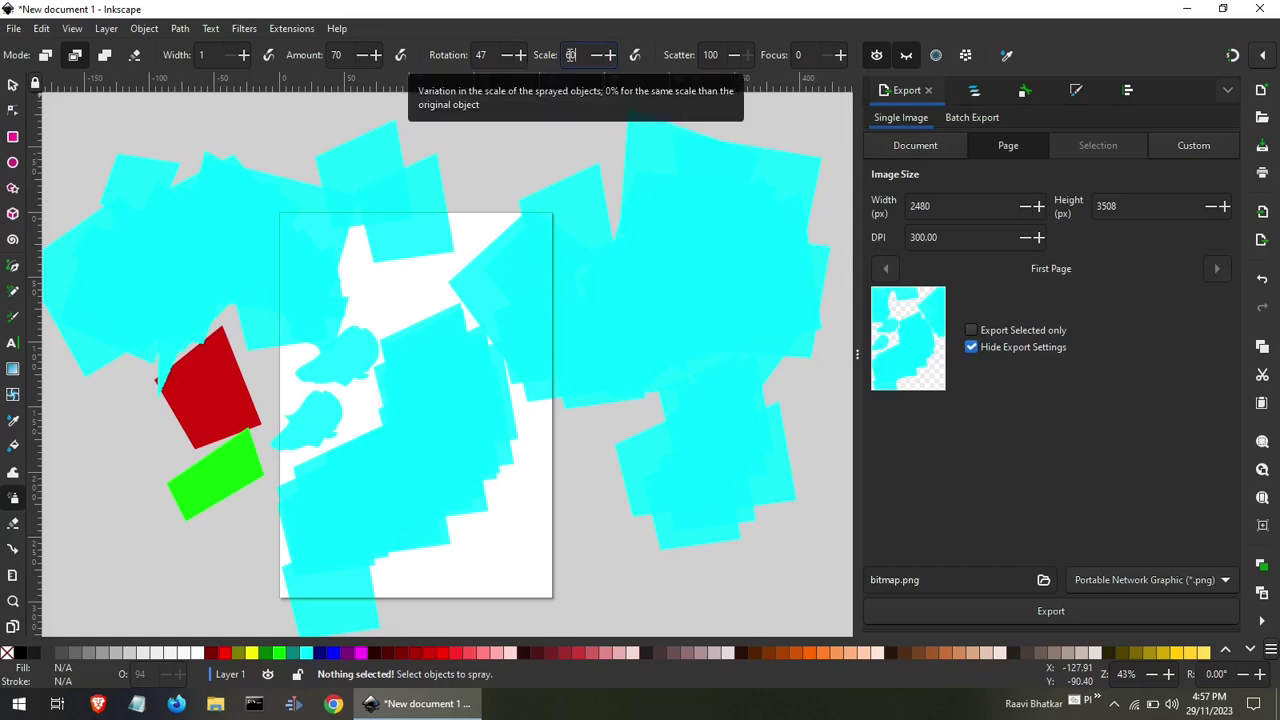
key("BackSpace")
key("BackSpace")
type("0")
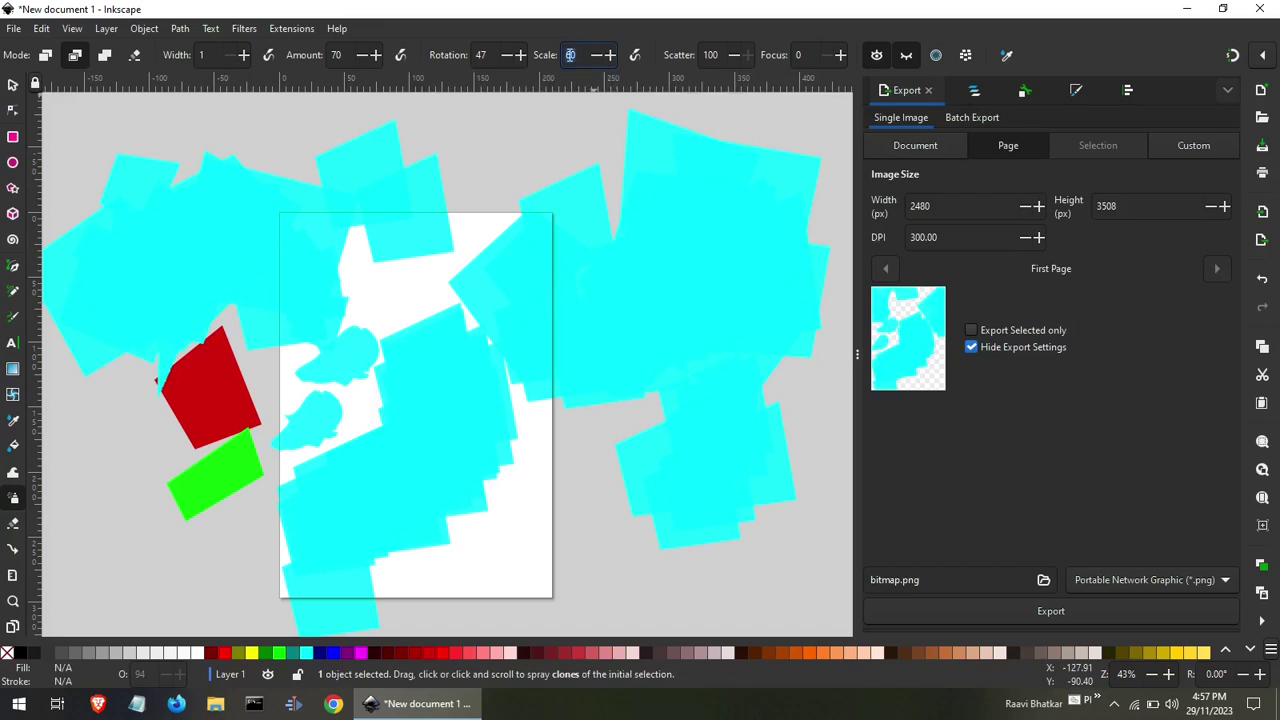
key("Escape")
key("Escape")
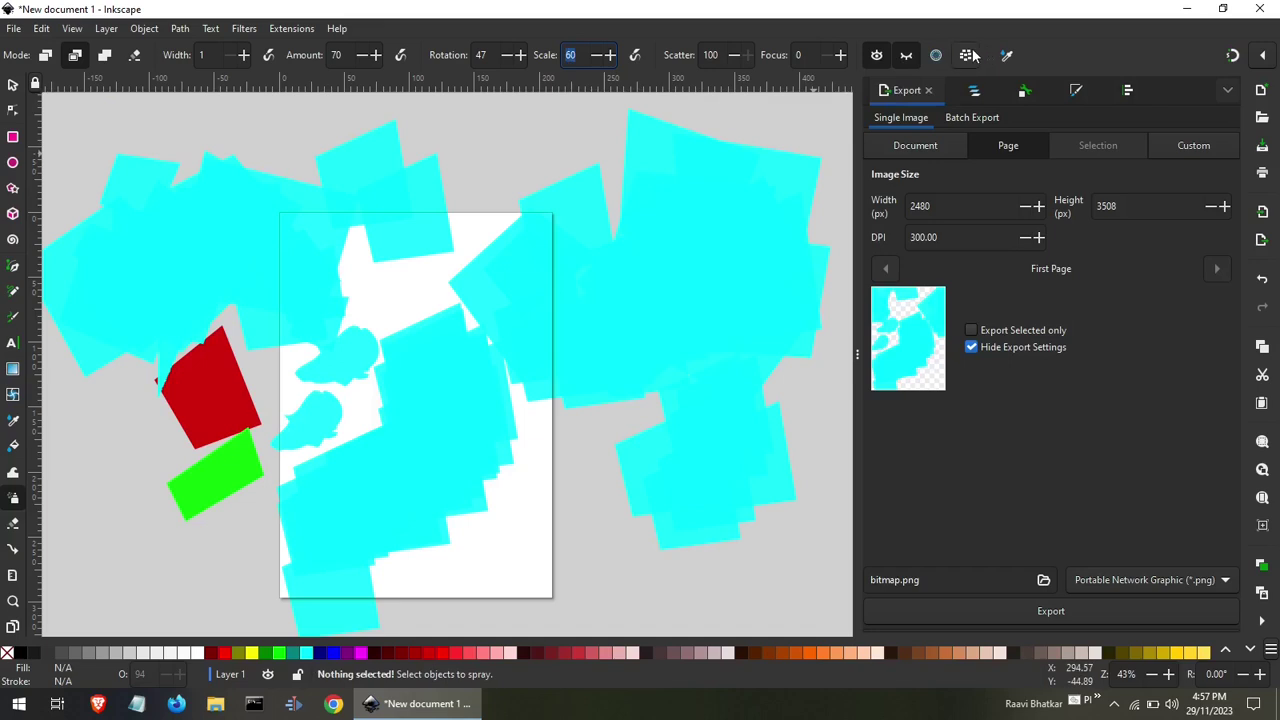
key("Tab")
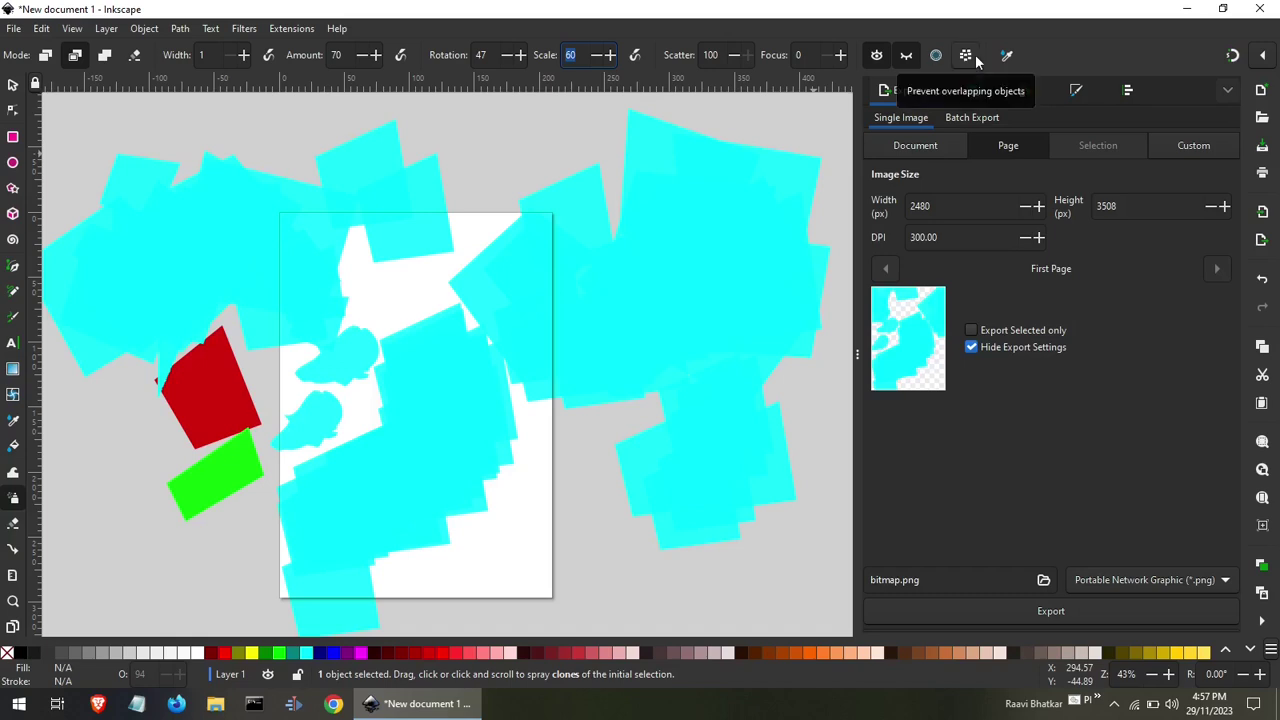
Turn on overlap prevention and spray many separate cyan squares left of the page.
left_click(966, 55)
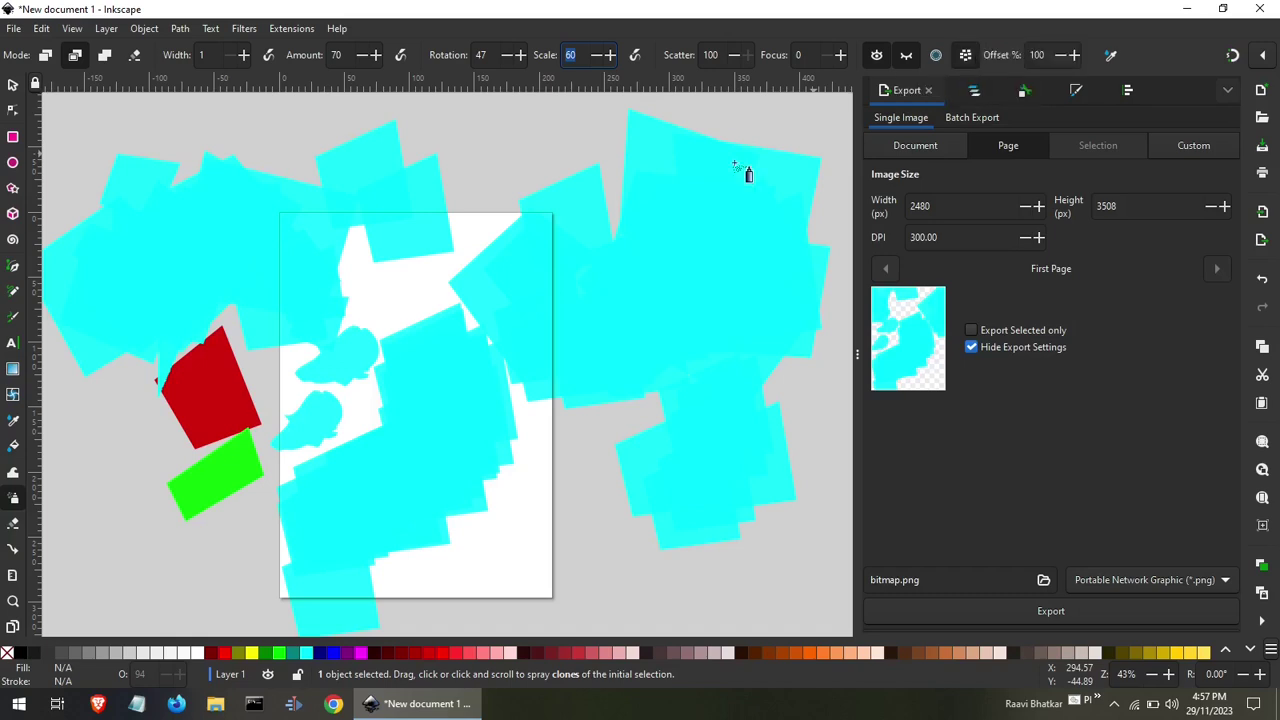
key("Escape")
scroll(590, 320, "down", 2, "ctrl")
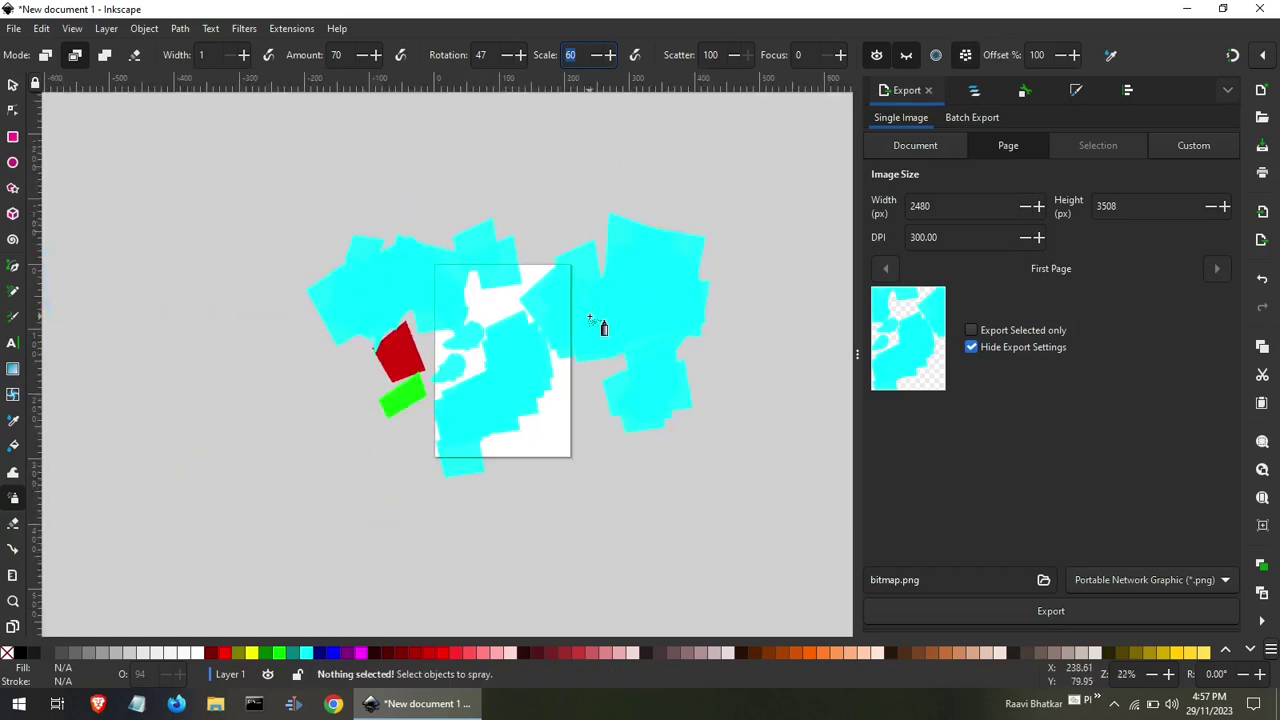
scroll(590, 320, "down", 2, "ctrl")
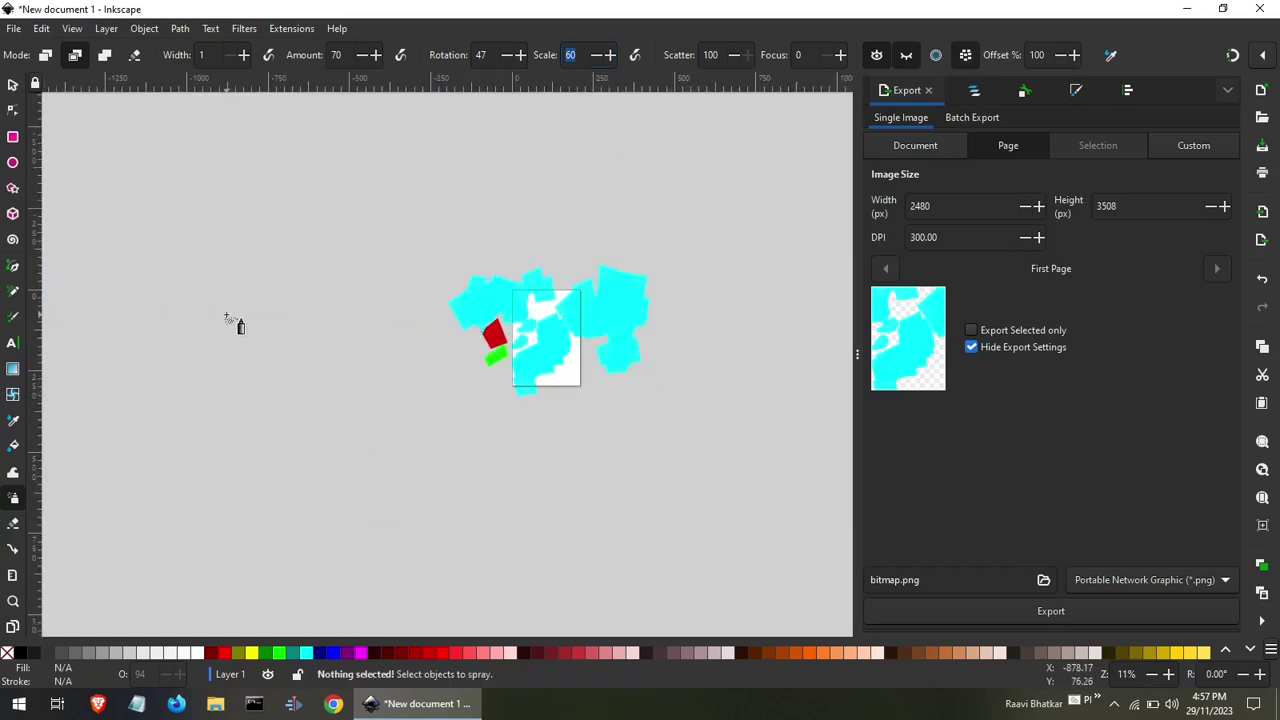
left_click_drag(228, 315, 341, 441)
left_click(370, 474)
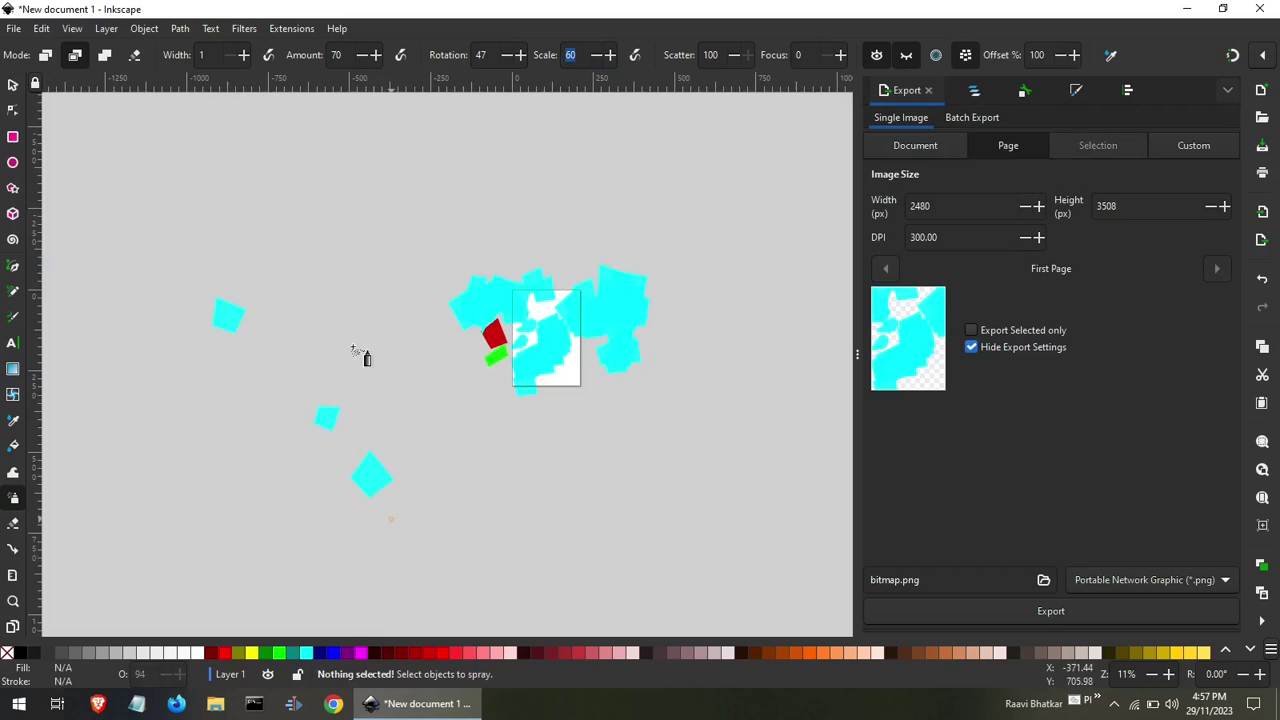
mouse_move(342, 306)
left_mouse_down()
mouse_move(457, 506)
mouse_move(343, 363)
mouse_move(391, 398)
mouse_move(414, 337)
mouse_move(440, 486)
mouse_move(237, 400)
mouse_move(286, 338)
mouse_move(280, 428)
mouse_move(317, 431)
mouse_move(280, 360)
mouse_move(283, 420)
mouse_move(266, 423)
mouse_move(288, 363)
mouse_move(370, 424)
mouse_move(314, 486)
mouse_move(349, 489)
mouse_move(326, 494)
mouse_move(430, 395)
mouse_move(360, 531)
mouse_move(449, 403)
mouse_move(263, 497)
mouse_move(232, 362)
mouse_move(248, 408)
mouse_move(214, 389)
mouse_move(211, 360)
mouse_move(216, 386)
mouse_move(240, 277)
mouse_move(289, 237)
mouse_move(211, 357)
mouse_move(231, 324)
mouse_move(246, 346)
mouse_move(303, 286)
mouse_move(257, 334)
mouse_move(202, 352)
mouse_move(223, 363)
mouse_move(371, 283)
mouse_move(477, 391)
mouse_move(402, 321)
mouse_move(449, 286)
mouse_move(380, 306)
mouse_move(378, 232)
left_mouse_up()
mouse_move(376, 140)
left_mouse_down()
mouse_move(266, 380)
mouse_move(263, 291)
mouse_move(306, 357)
mouse_move(277, 243)
mouse_move(244, 318)
mouse_move(288, 264)
mouse_move(292, 212)
mouse_move(247, 240)
mouse_move(223, 314)
mouse_move(289, 134)
mouse_move(175, 232)
mouse_move(234, 129)
mouse_move(189, 191)
mouse_move(149, 266)
mouse_move(211, 326)
mouse_move(104, 434)
mouse_move(107, 337)
mouse_move(160, 477)
left_mouse_up()
Deselect, return to the Selector and bring up the save dialog for drawing-5.svg.
key("Escape")
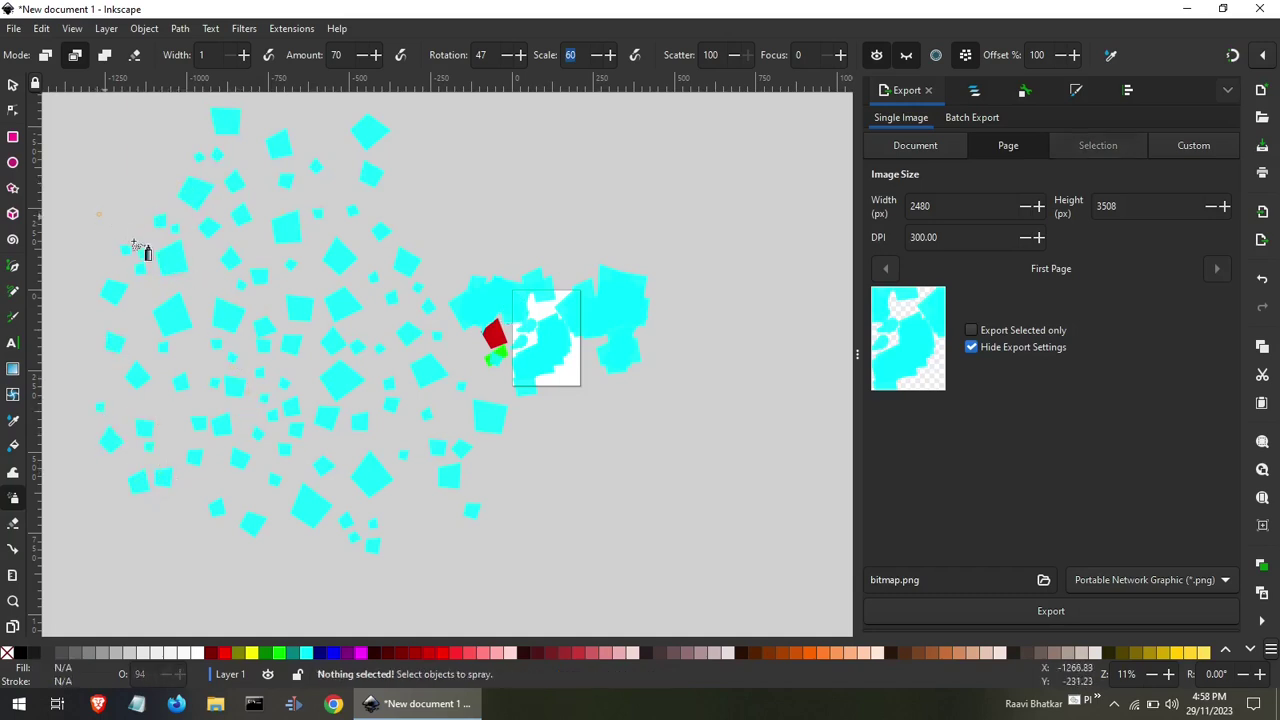
left_click(13, 84)
key("ctrl+s")
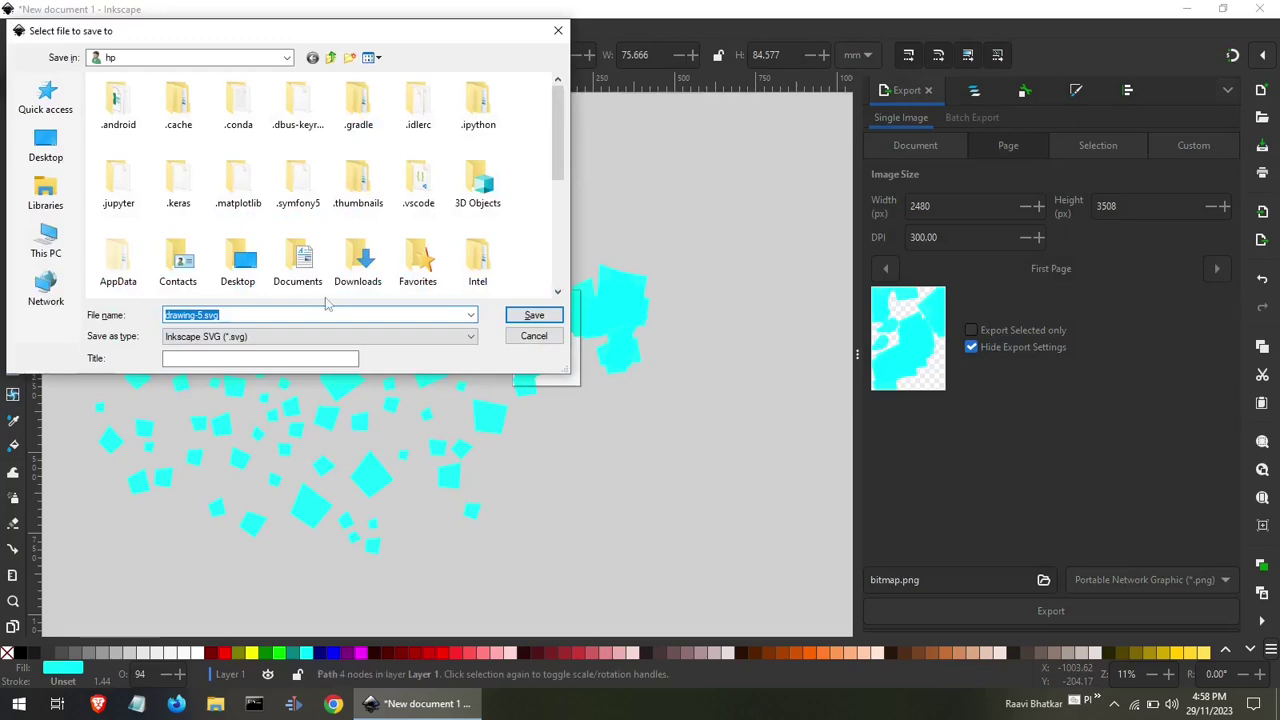
Dismiss the save dialog, turn all 192 shapes red, then select and delete them all.
key("Escape")
key("ctrl+a")
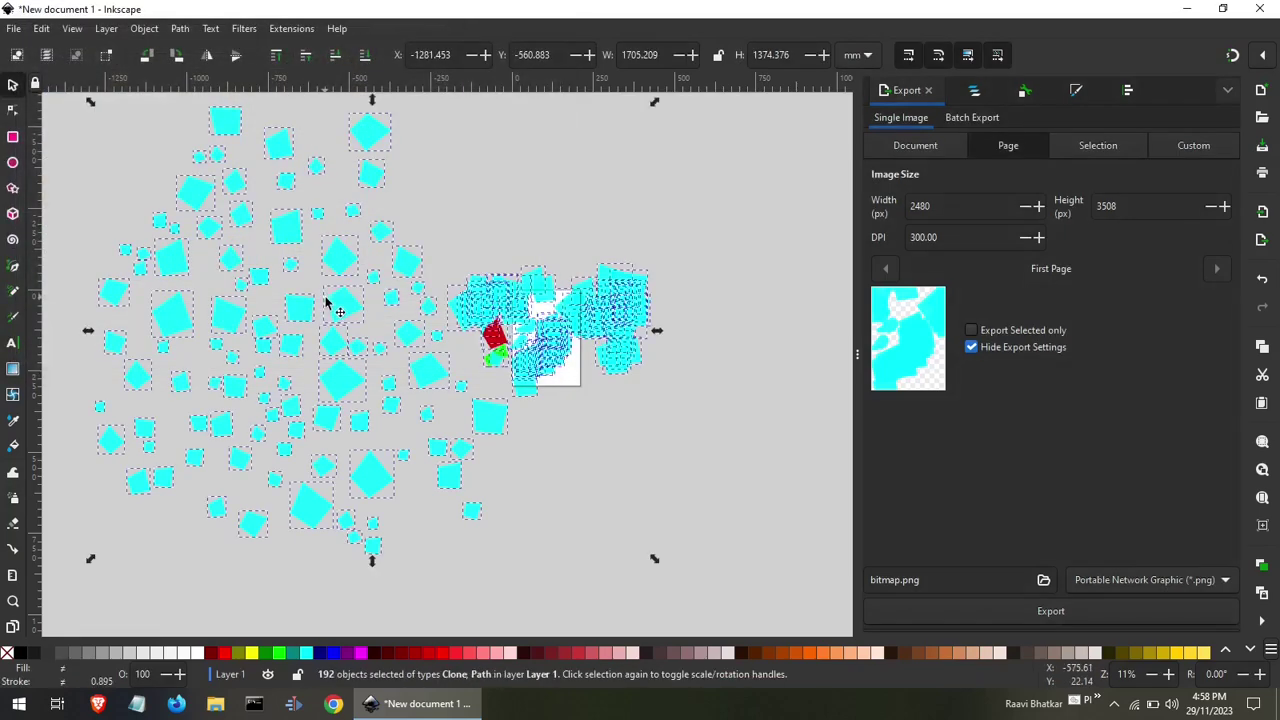
left_click(437, 653)
left_click(590, 530)
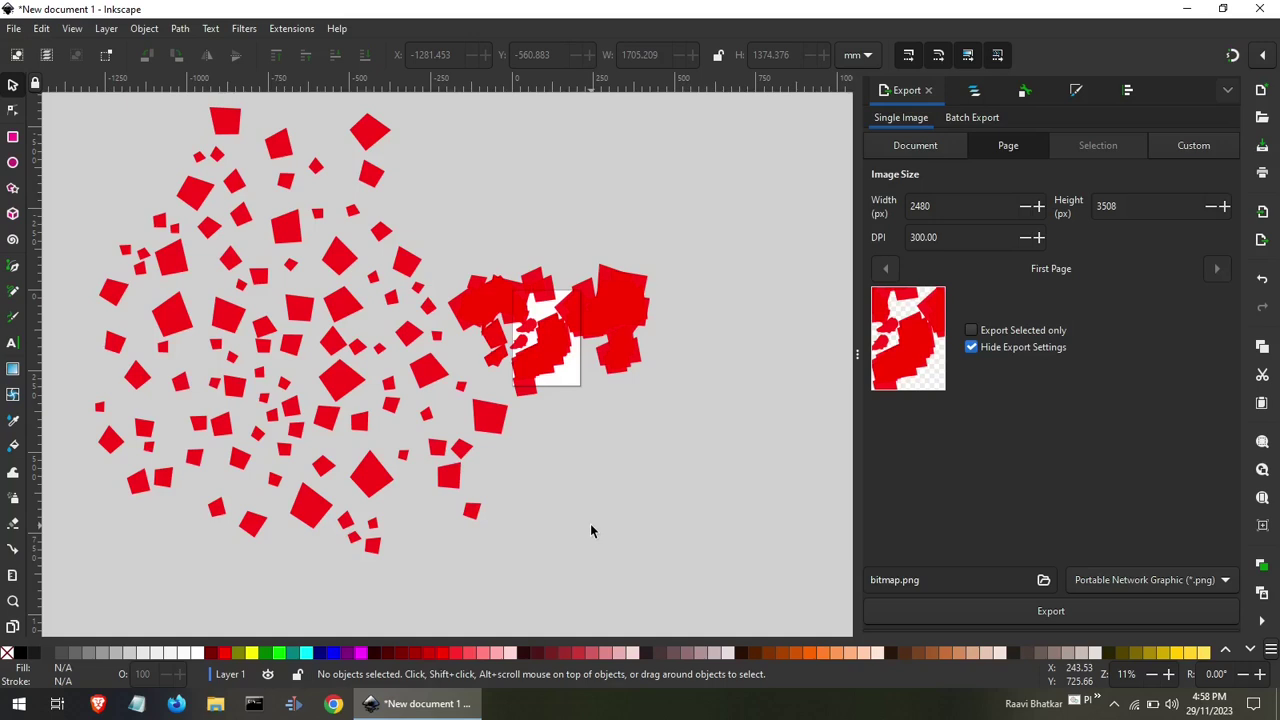
key("Delete")
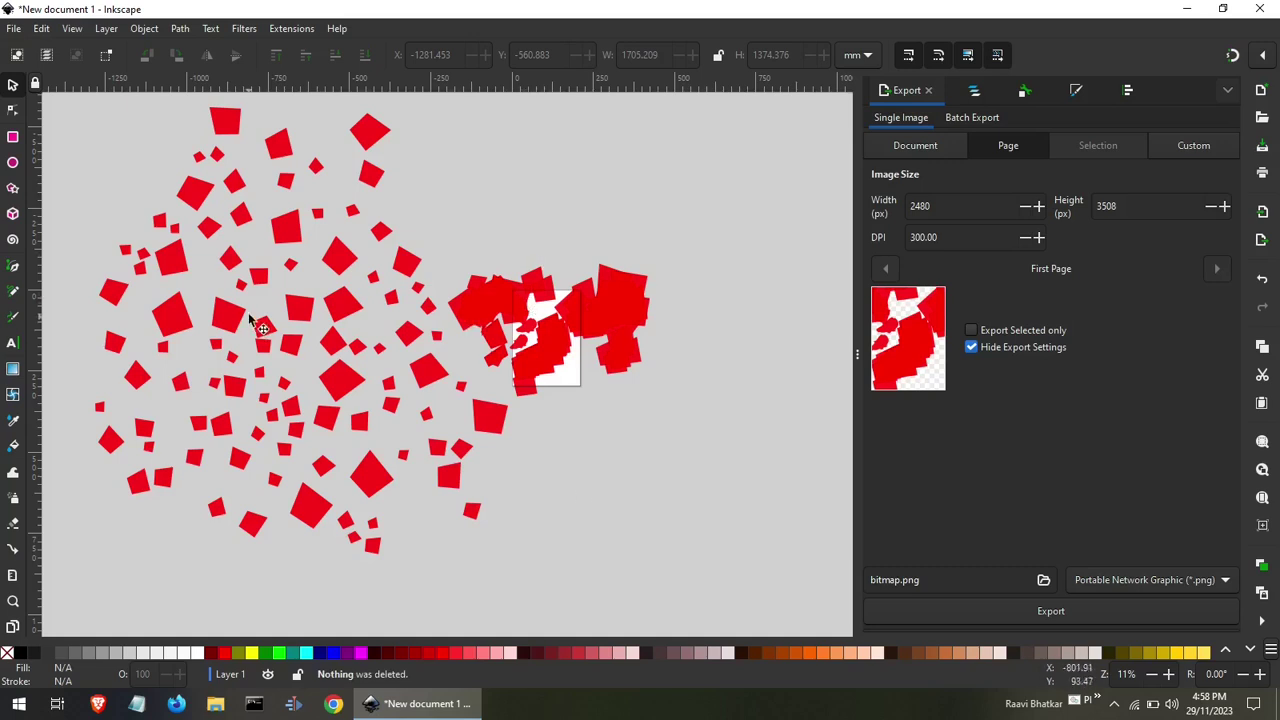
key("ctrl+a")
key("Delete")
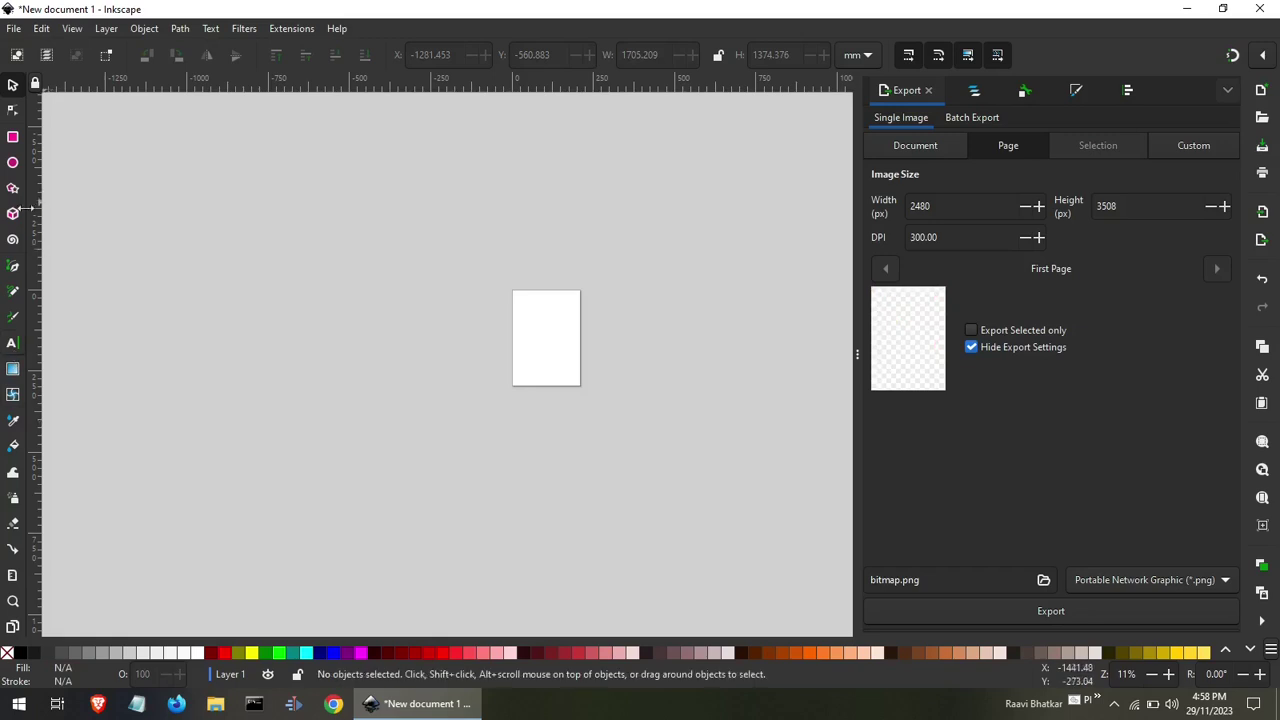
Draw a three-turn black spiral near the page's upper left and show its Fill and Stroke panel.
left_click(12, 241)
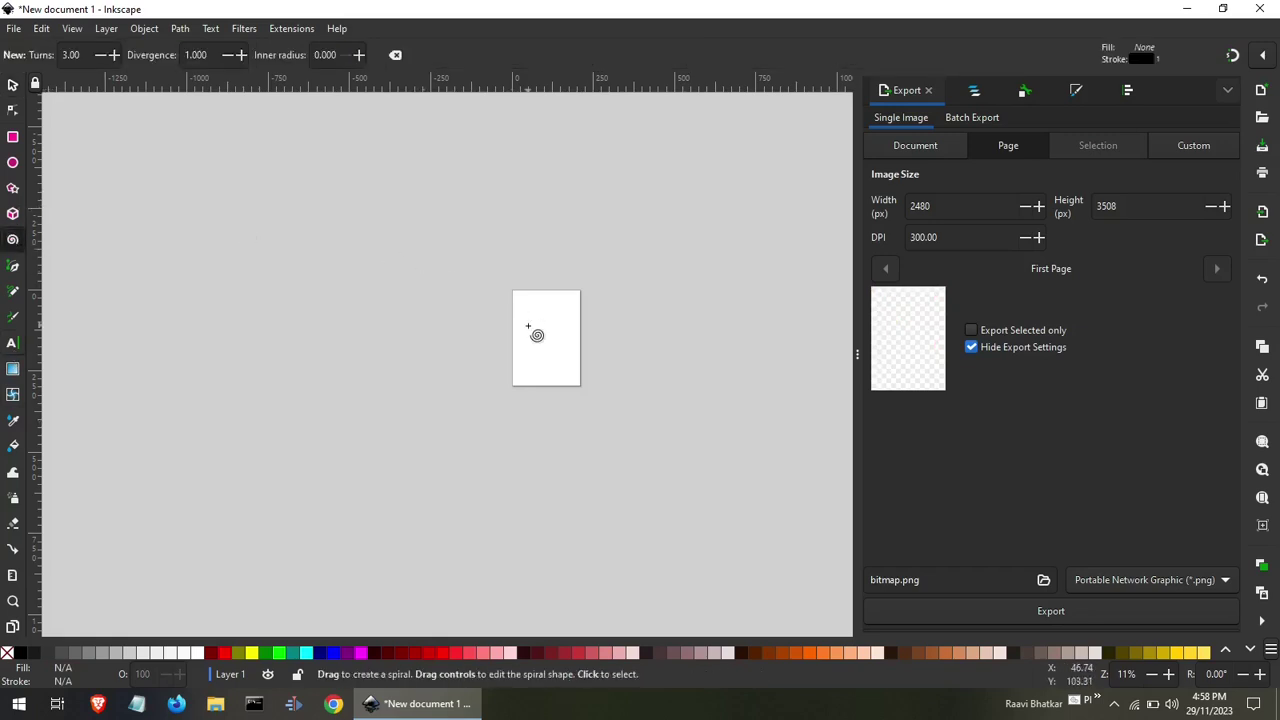
left_click_drag(536, 335, 538, 332)
scroll(538, 332, "up", 2)
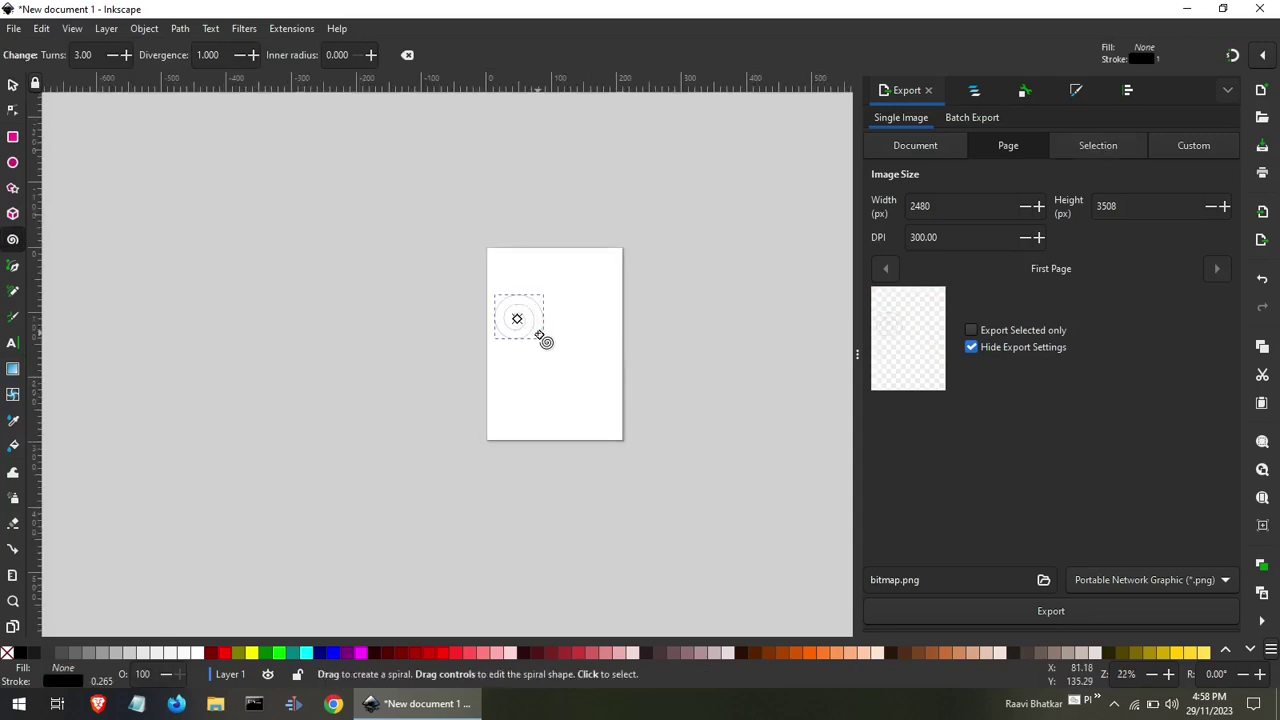
scroll(540, 336, "up", 3)
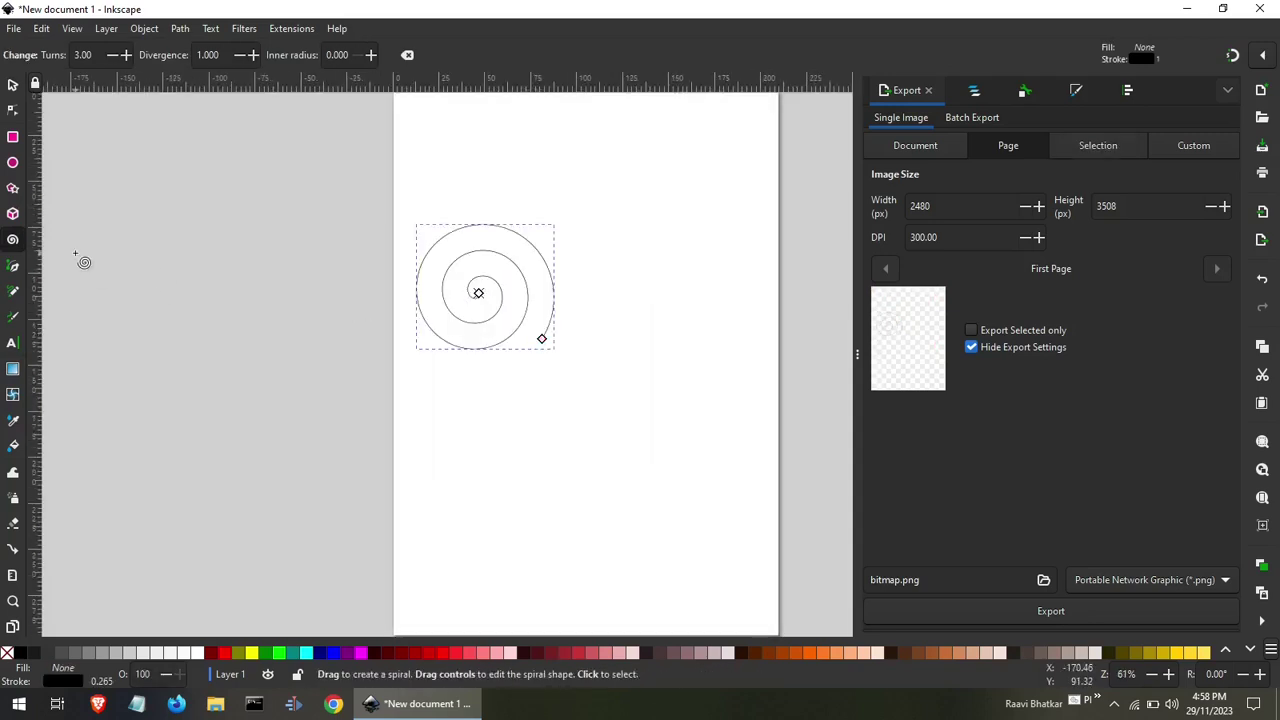
left_click(12, 86)
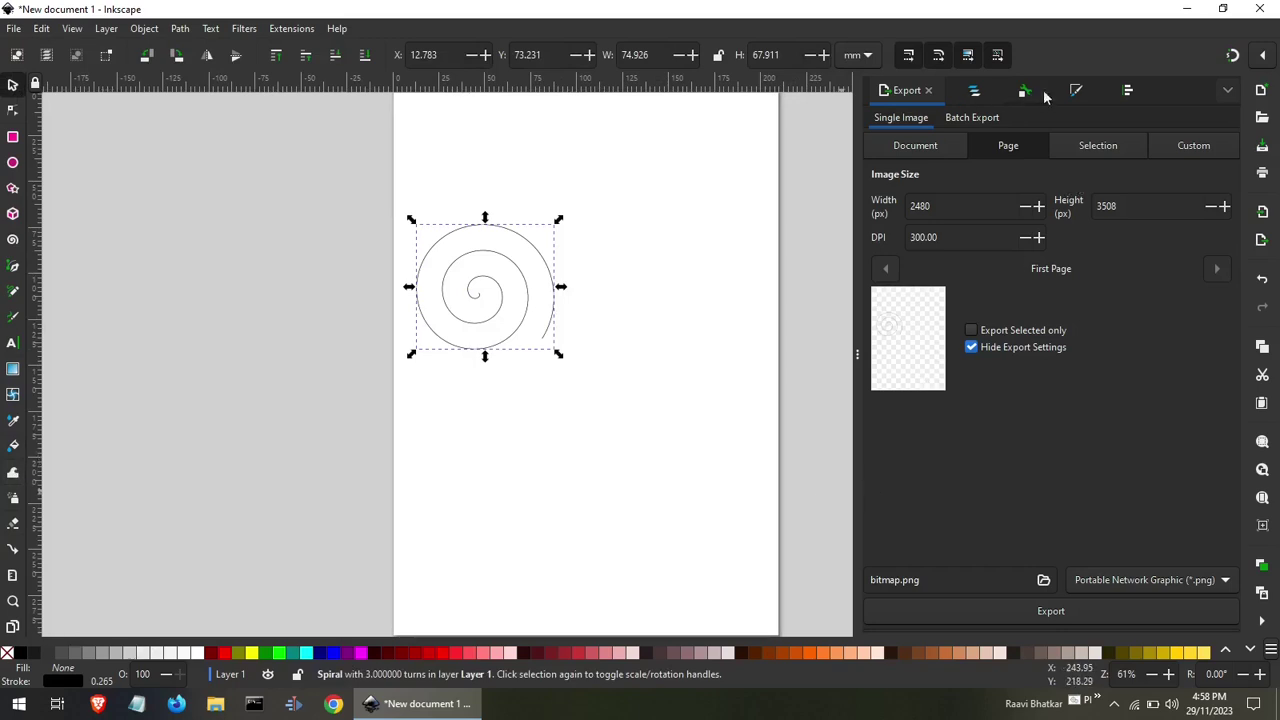
left_click(1076, 91)
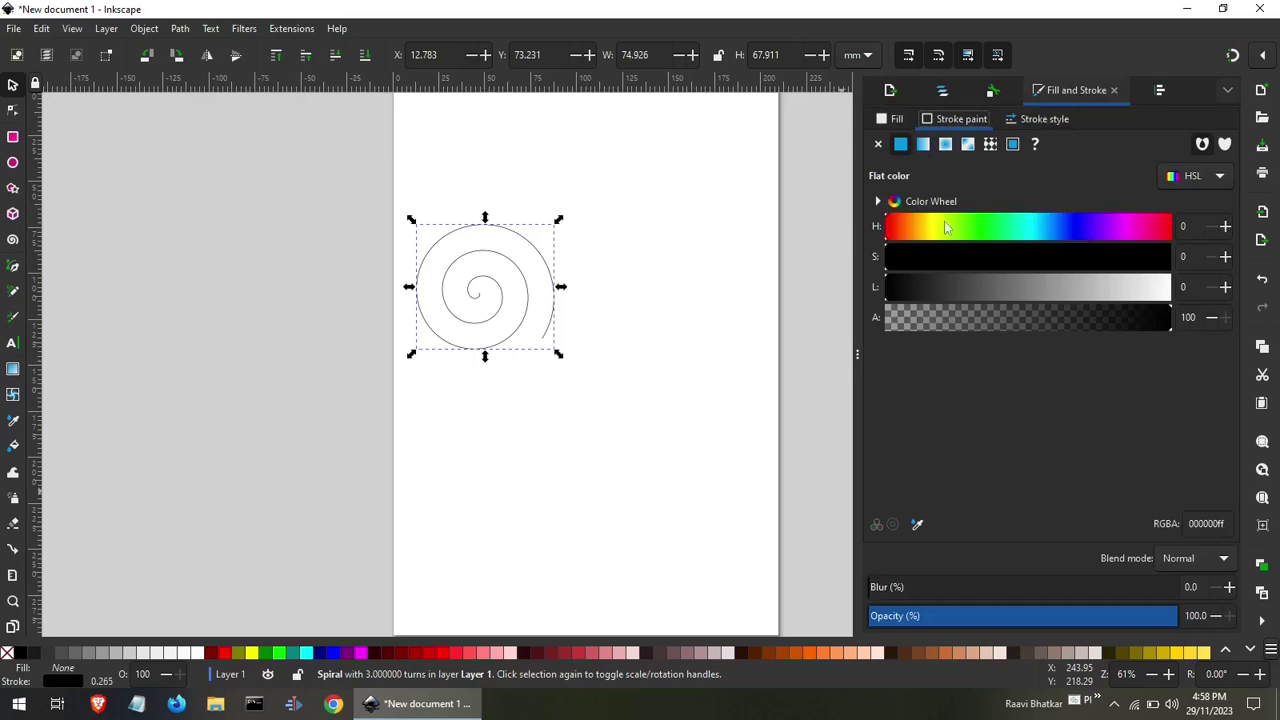
Set the spiral's stroke to HSL 252, 82, 51 (451de8ff) and select the Spray tool.
mouse_move(945, 226)
left_mouse_down()
mouse_move(978, 227)
mouse_move(933, 228)
left_mouse_up()
left_click(974, 261)
left_click(1032, 298)
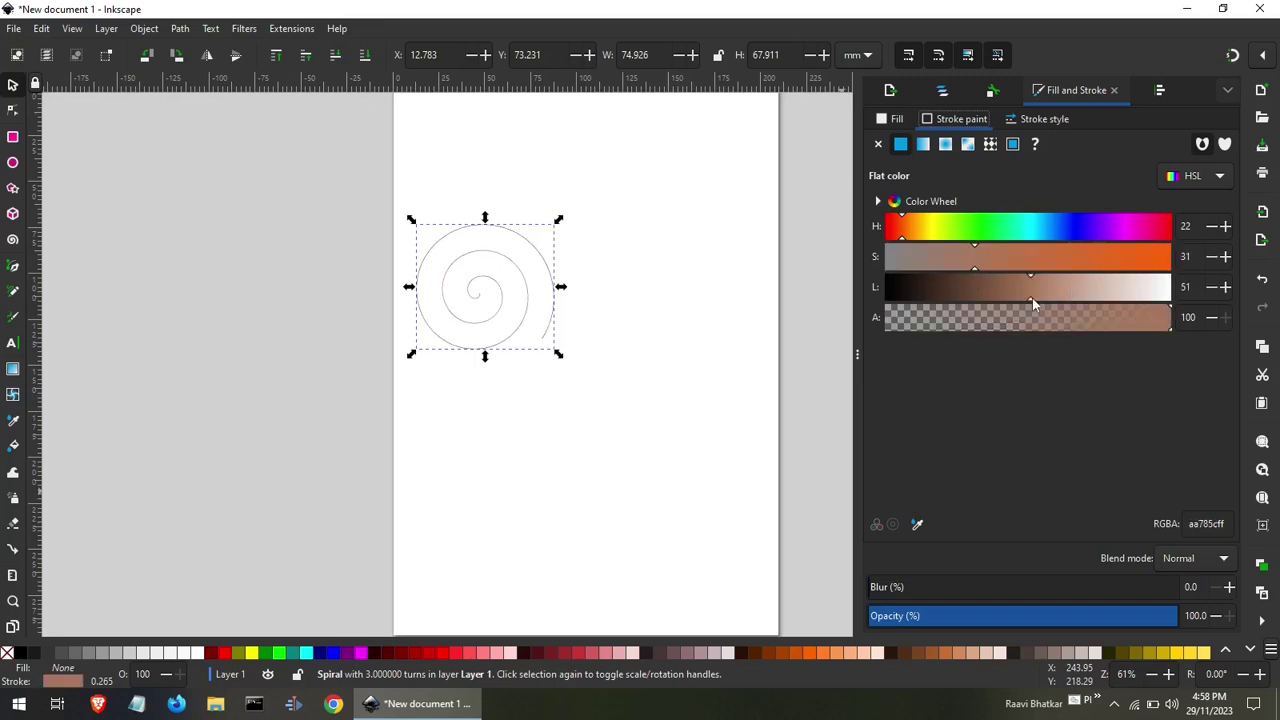
left_click(1025, 232)
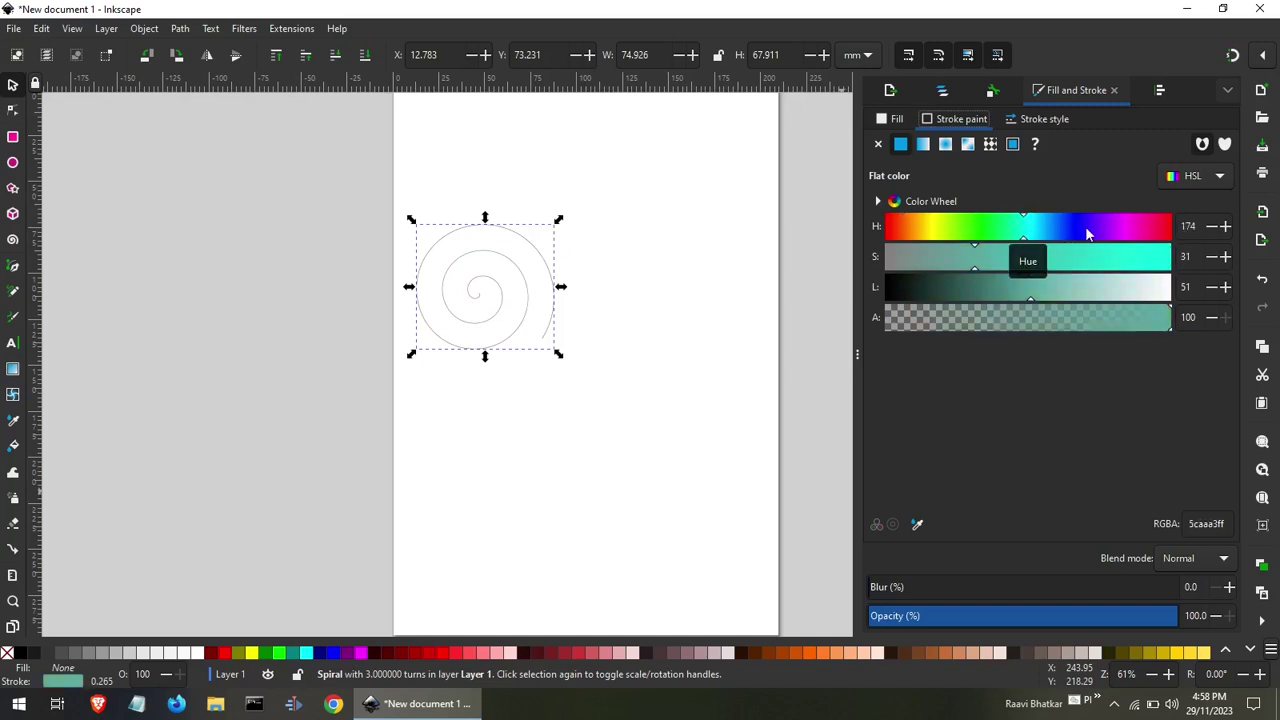
left_click(1085, 226)
left_click_drag(1078, 257, 1118, 262)
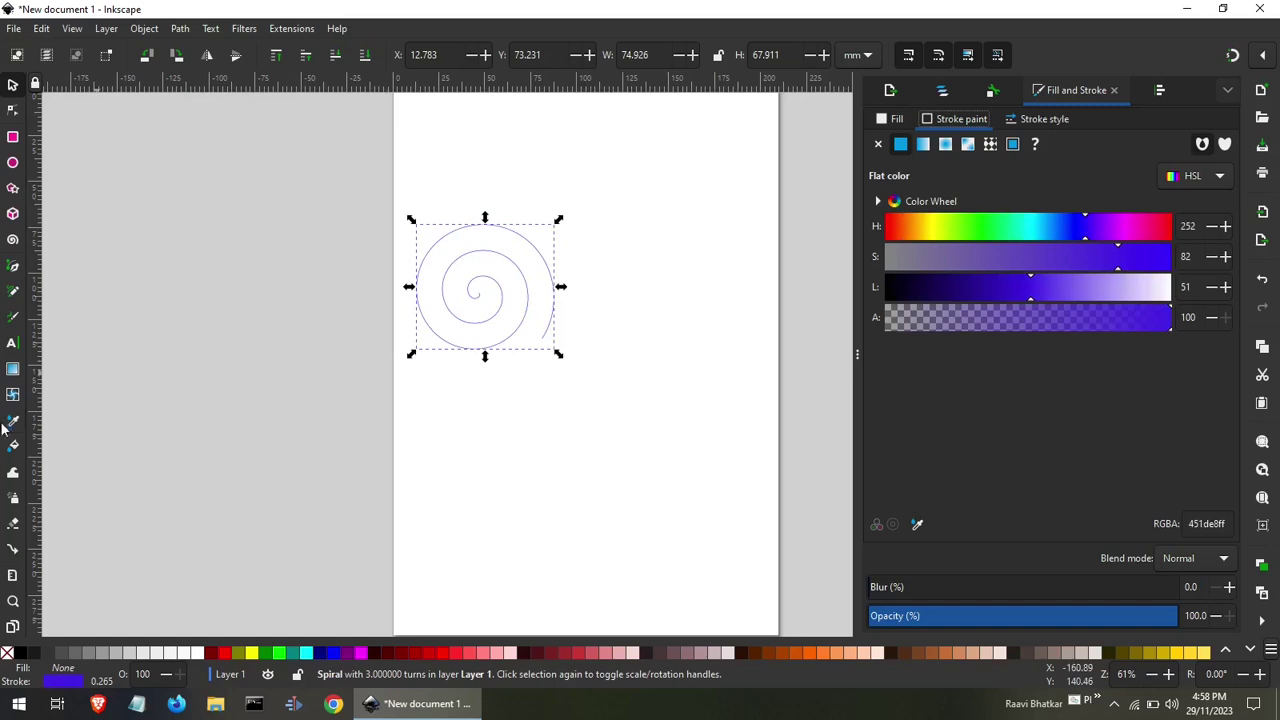
left_click(13, 497)
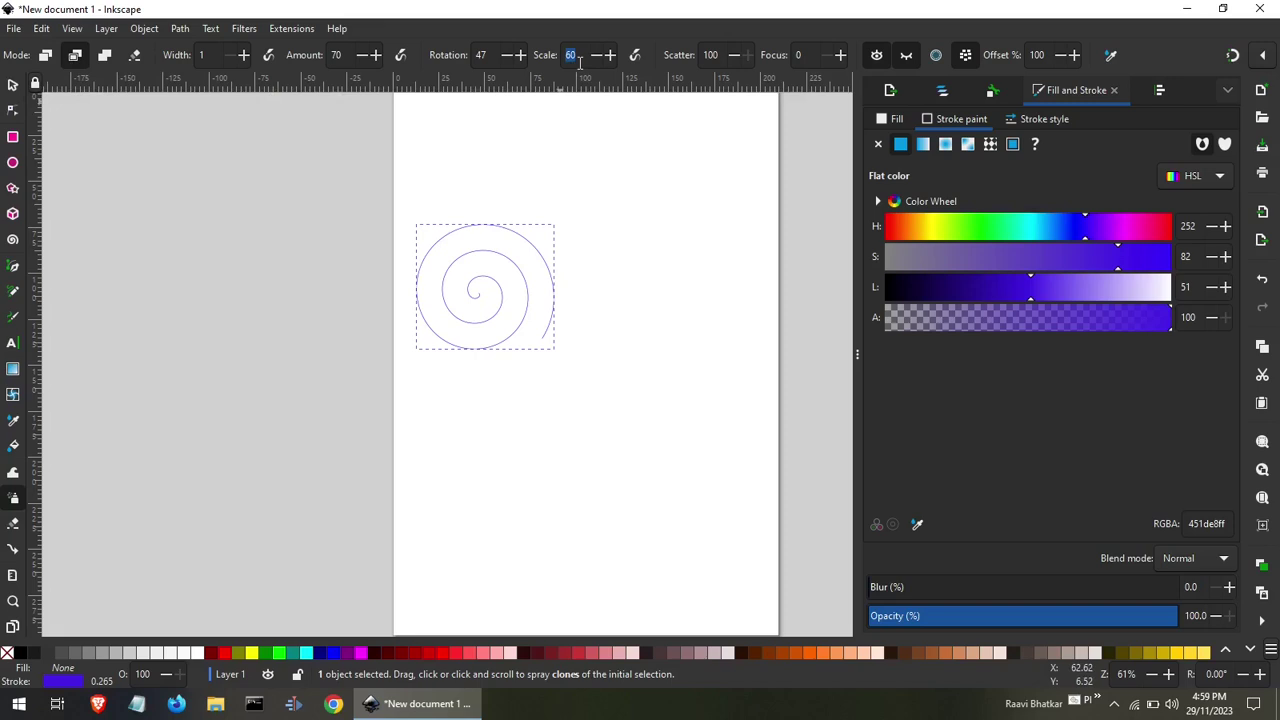
Spray spiral clones down the right of the page, the lower left and below centre.
left_click_drag(634, 202, 655, 480)
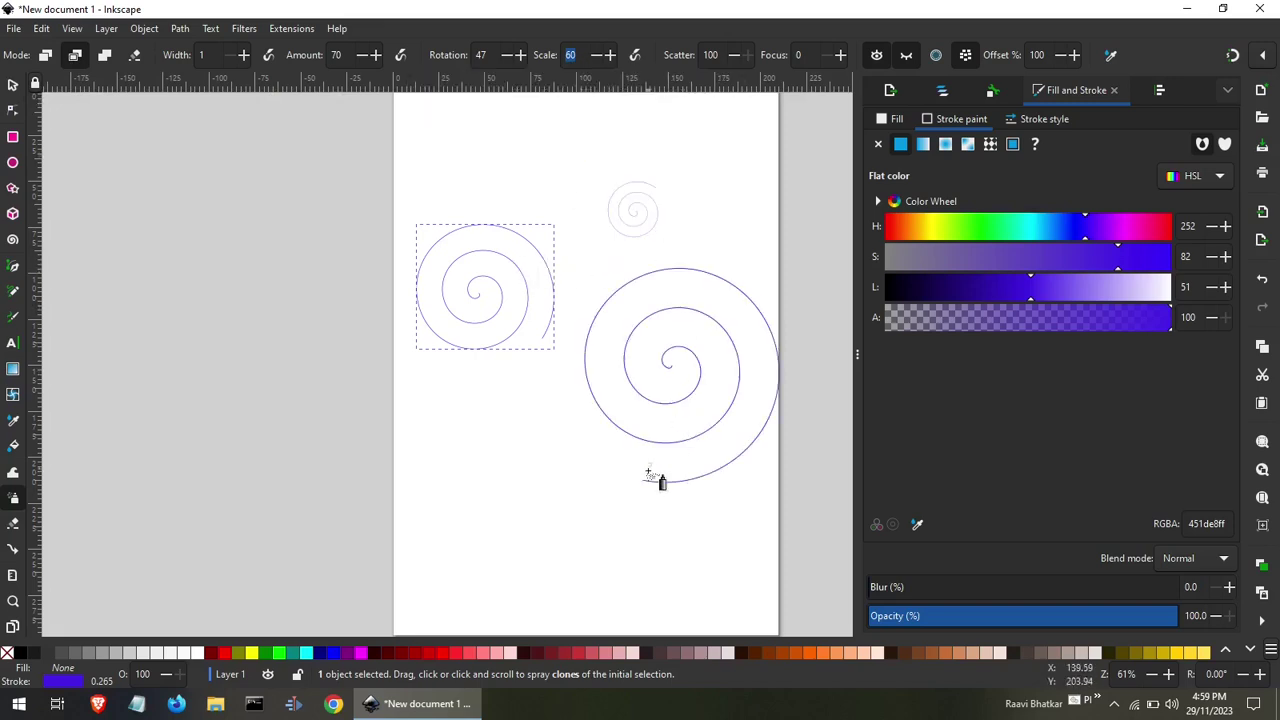
key("Escape")
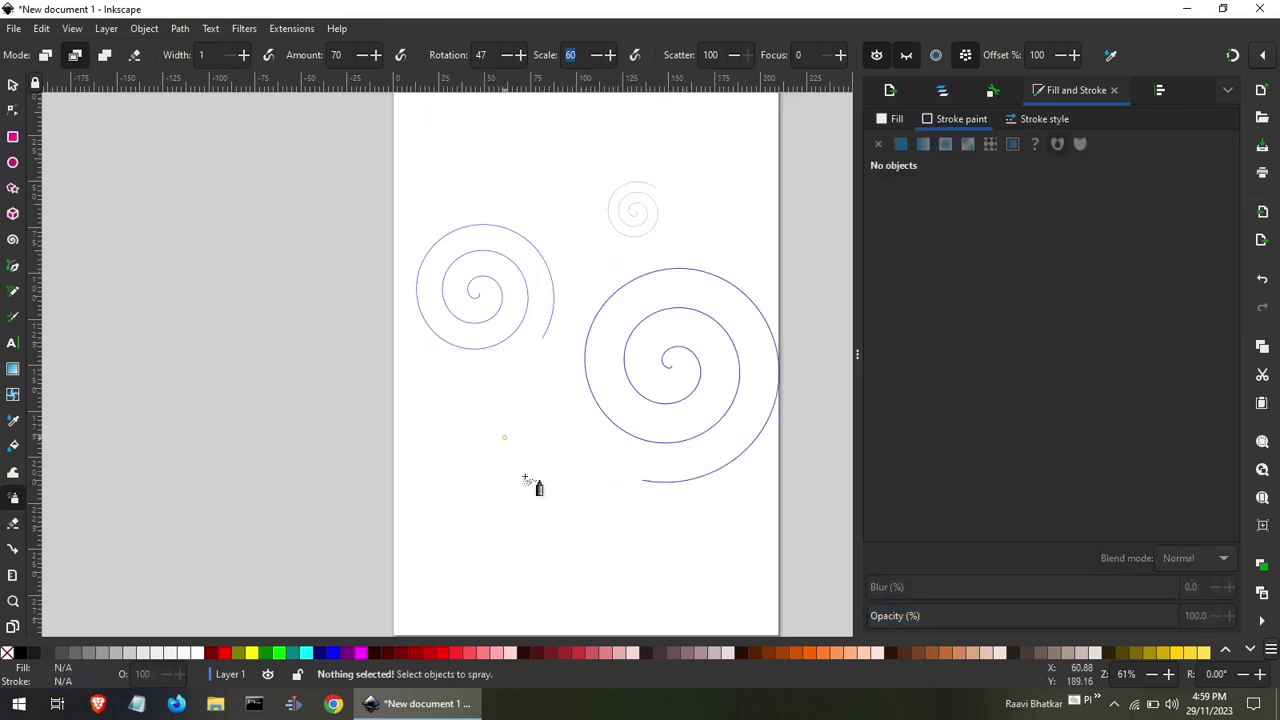
mouse_move(527, 480)
left_mouse_down()
mouse_move(394, 566)
mouse_move(514, 369)
mouse_move(483, 451)
mouse_move(503, 420)
left_mouse_up()
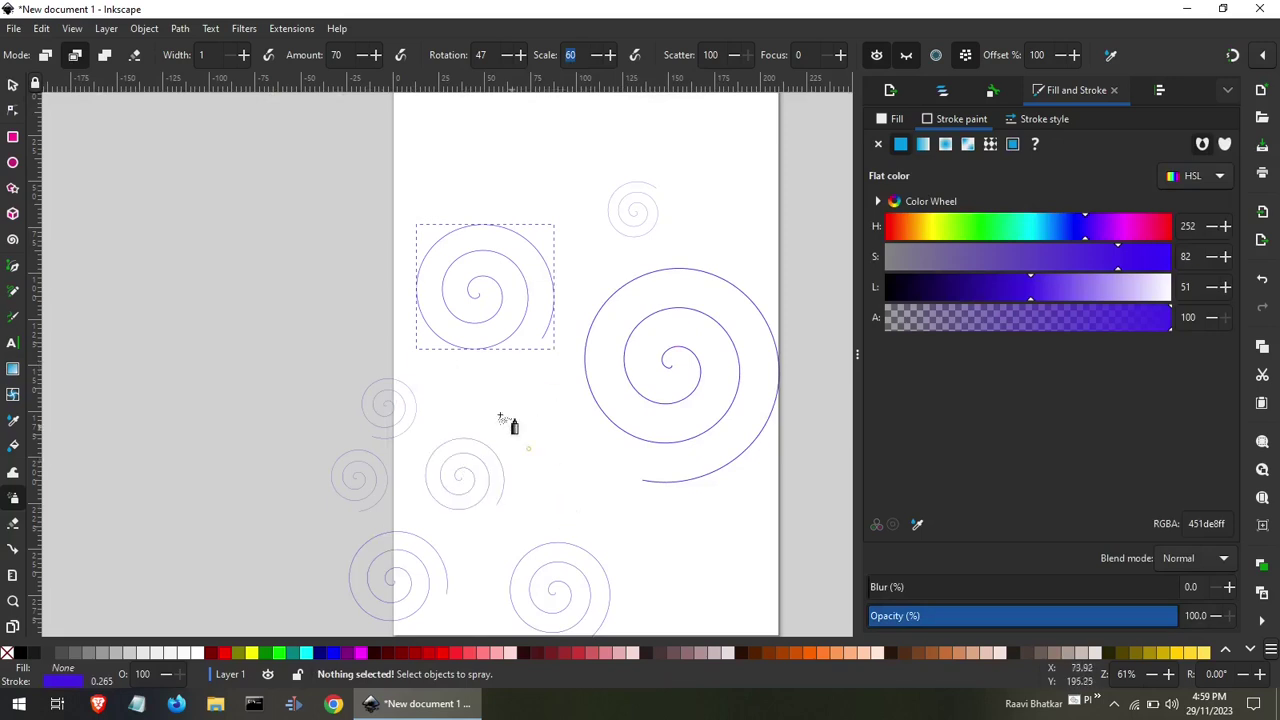
left_click(529, 414)
left_click(690, 550)
left_click(568, 420)
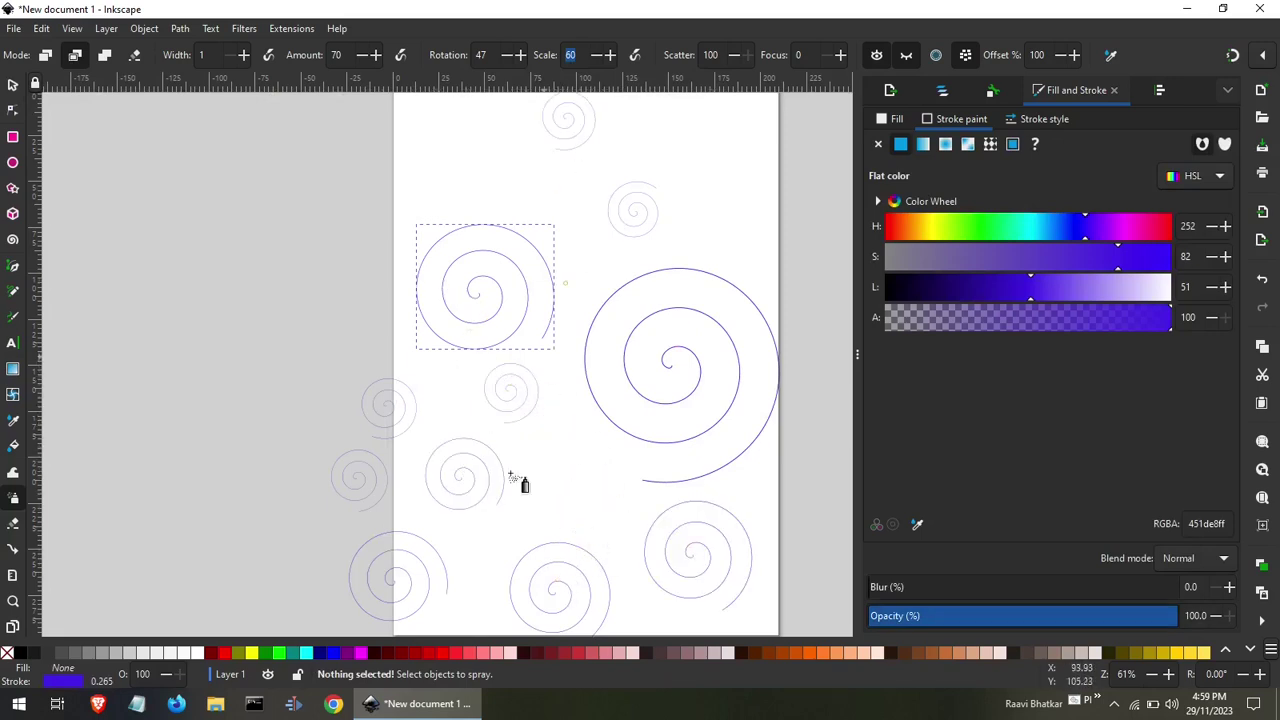
Spray more spiral clones near the top left, top right and lower middle.
left_click(585, 292)
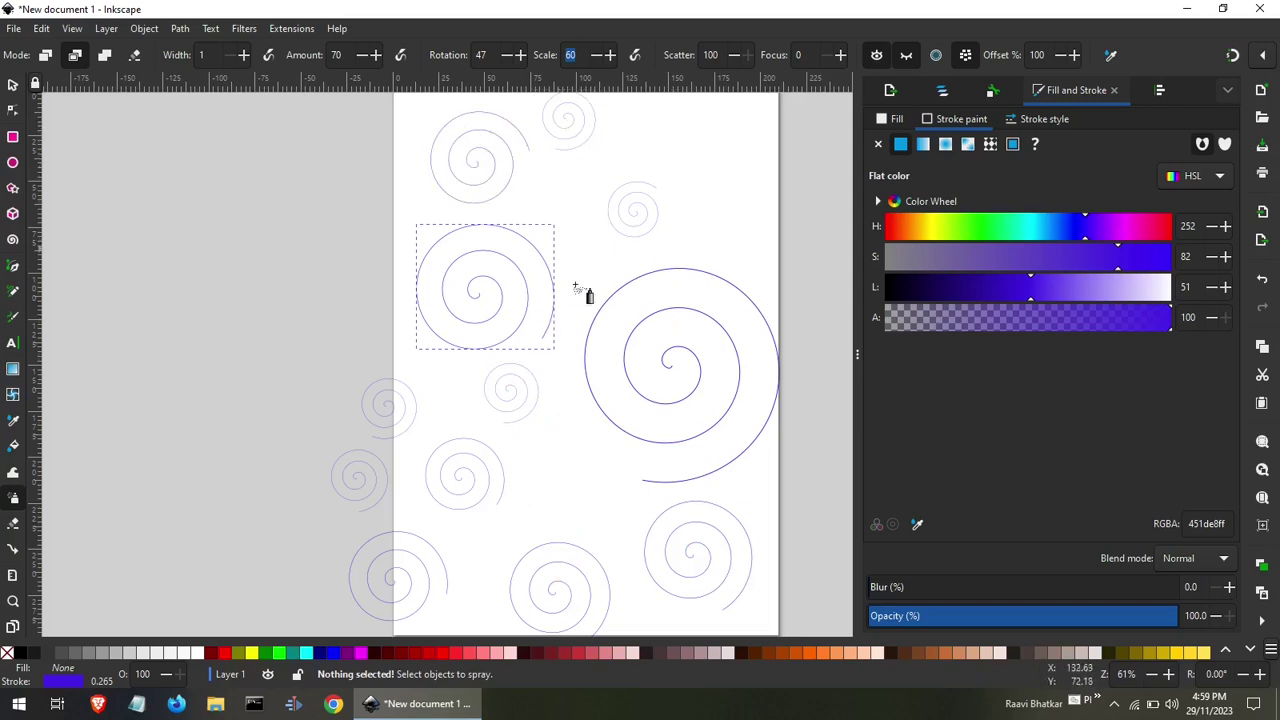
left_click(712, 175)
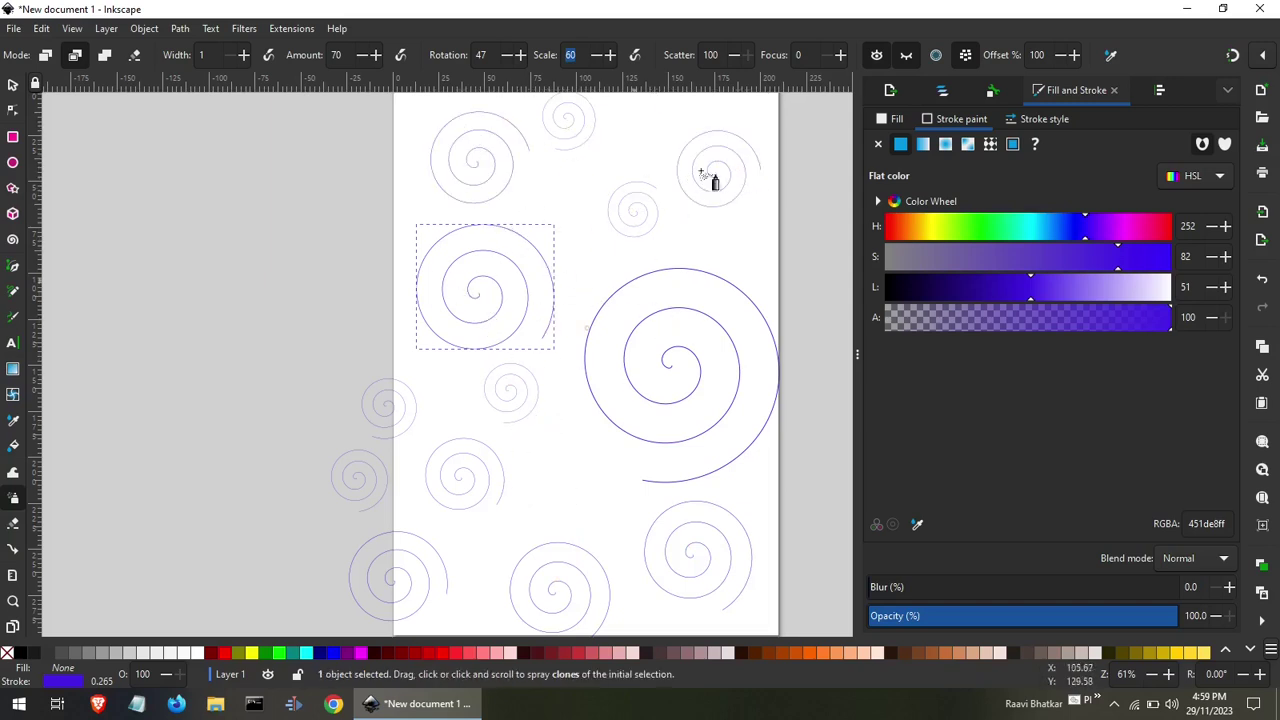
key("Escape")
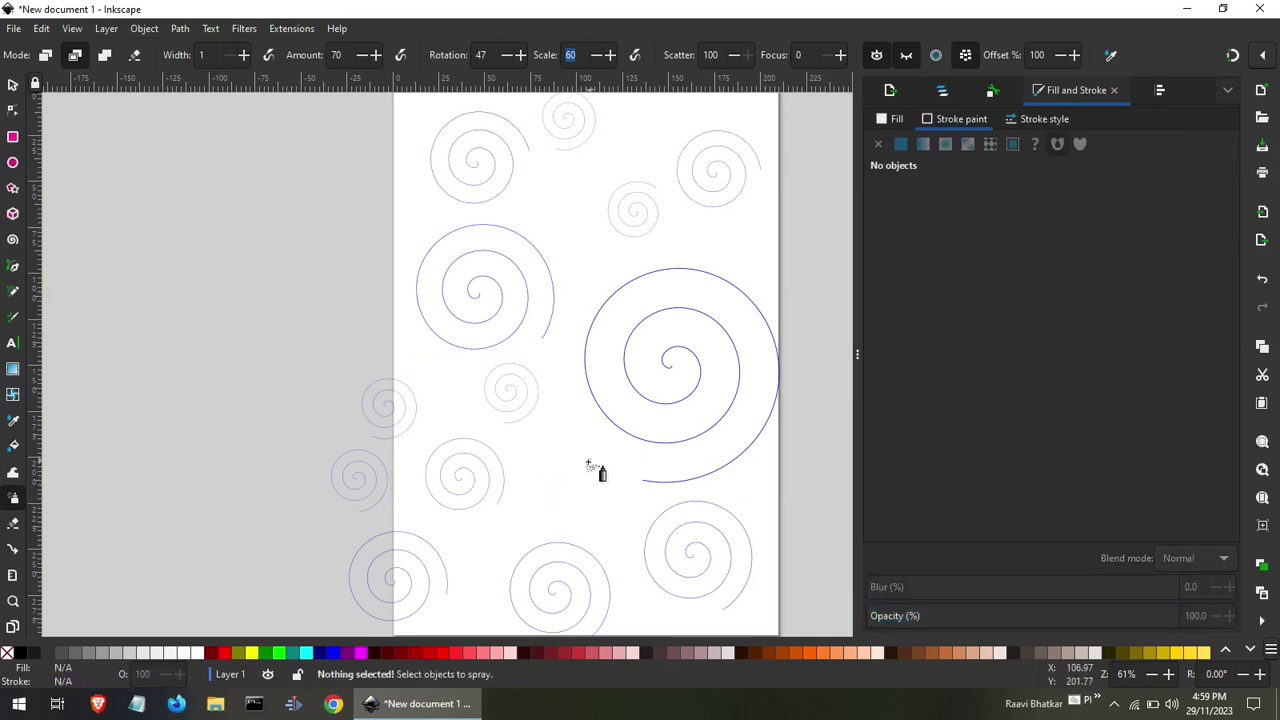
key("Tab")
left_click(560, 497)
Alternate between clearing the selection and reselecting the source spiral.
key("Escape")
key("Tab")
key("Escape")
key("Tab")
key("Escape")
scroll(610, 447, "down", 2, "ctrl")
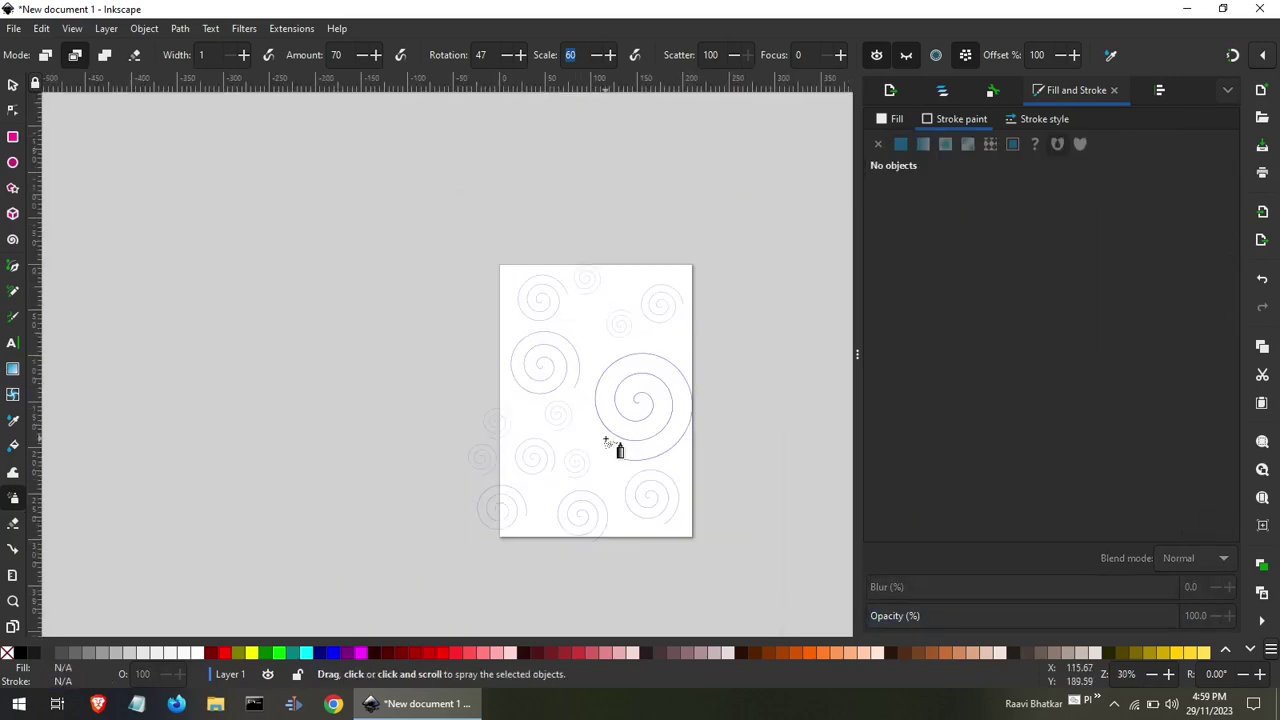
key("Tab")
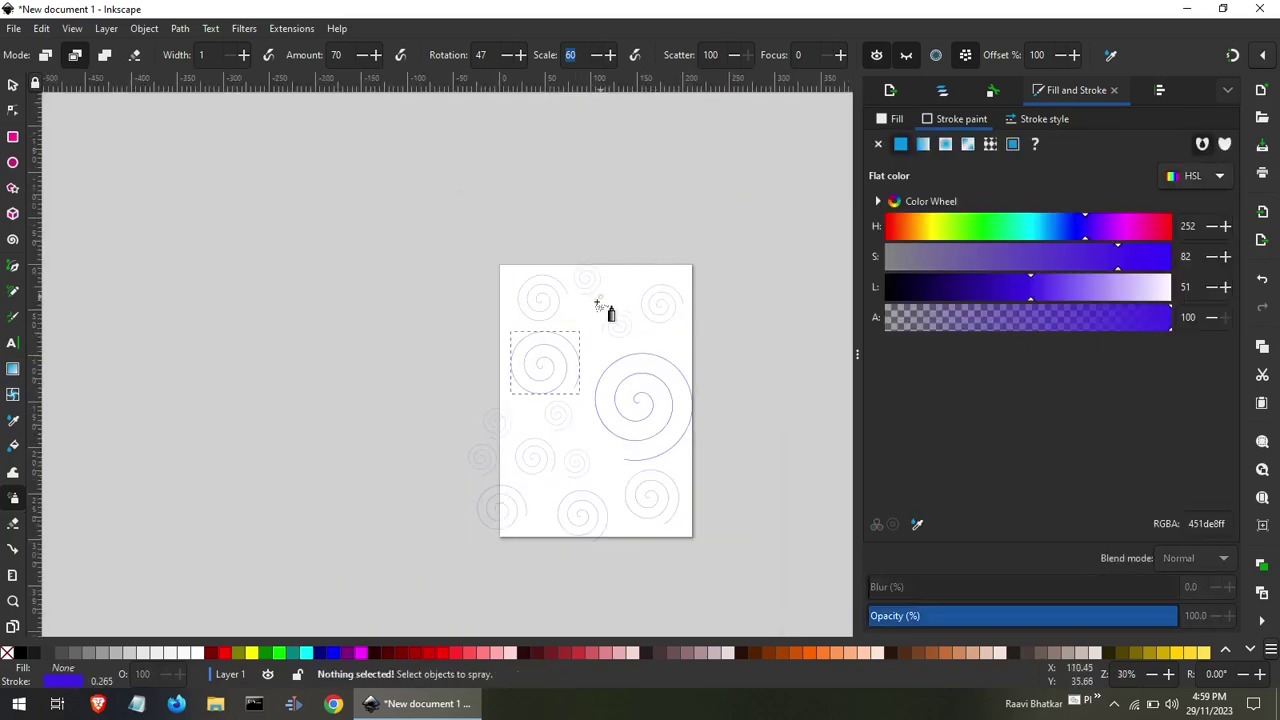
key("Escape")
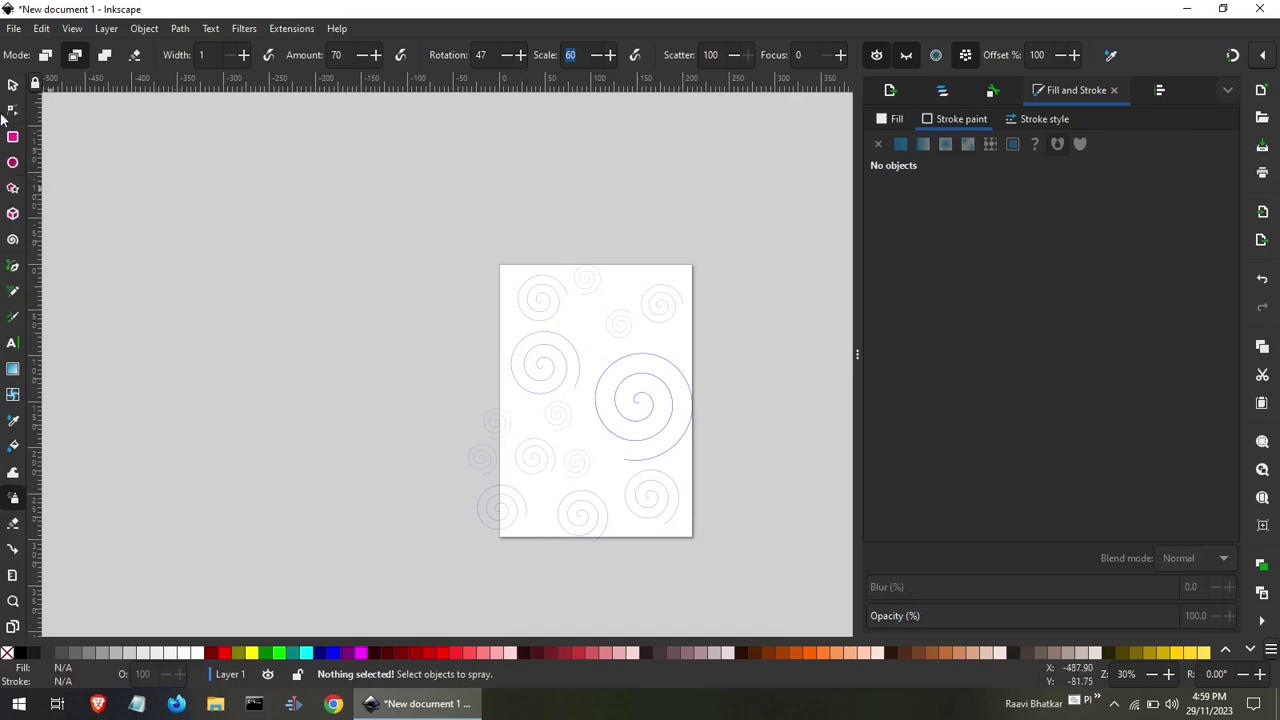
Select all 14 spirals and clones with a rubber-band drag.
left_click(13, 86)
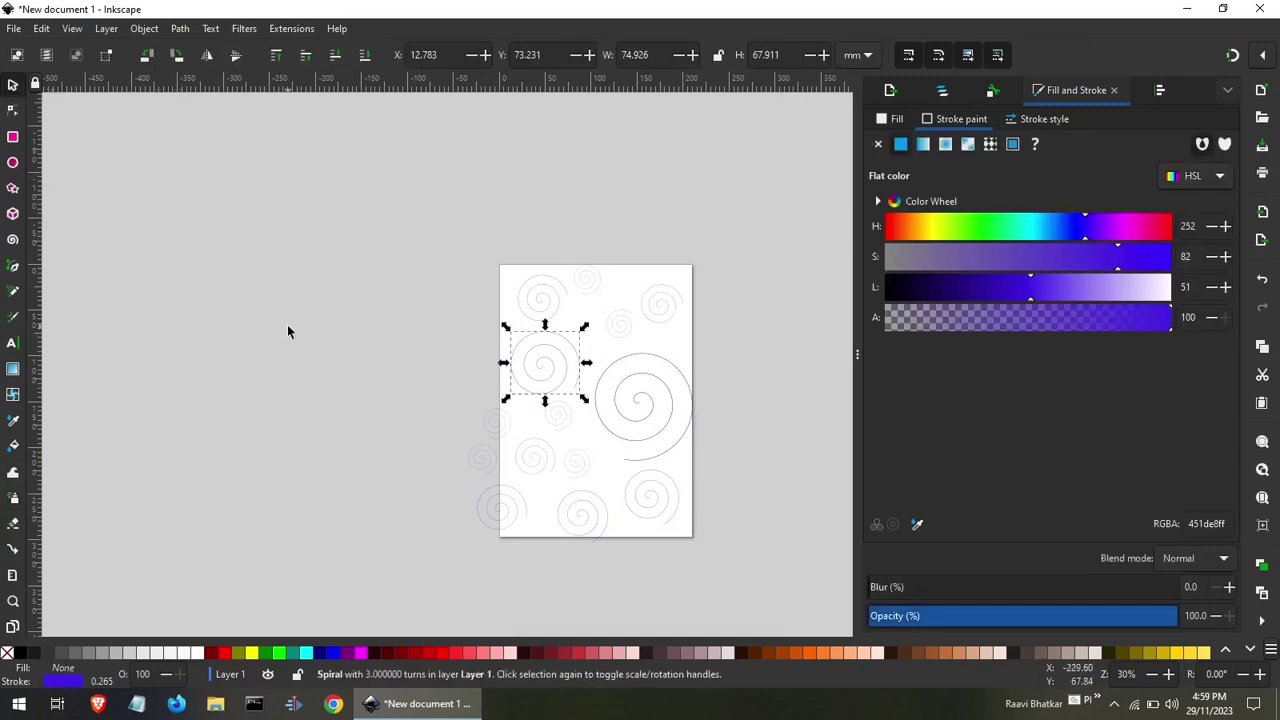
left_click(527, 455)
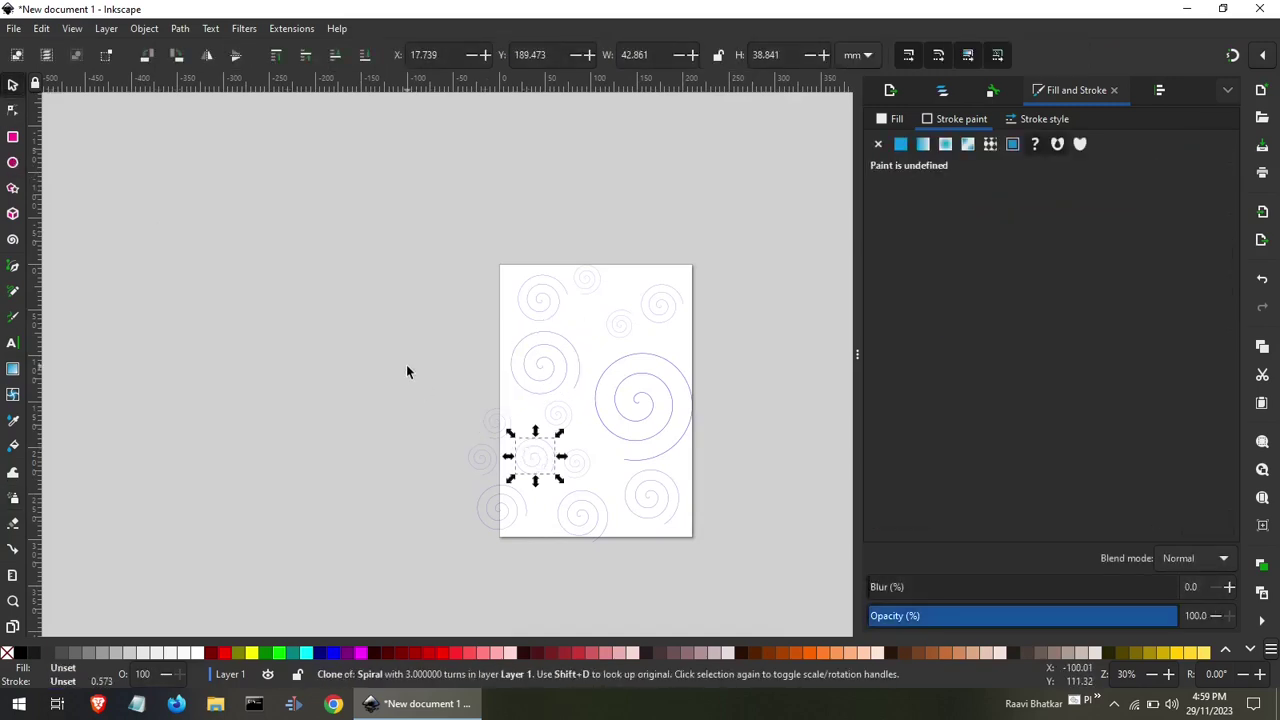
left_click(406, 364)
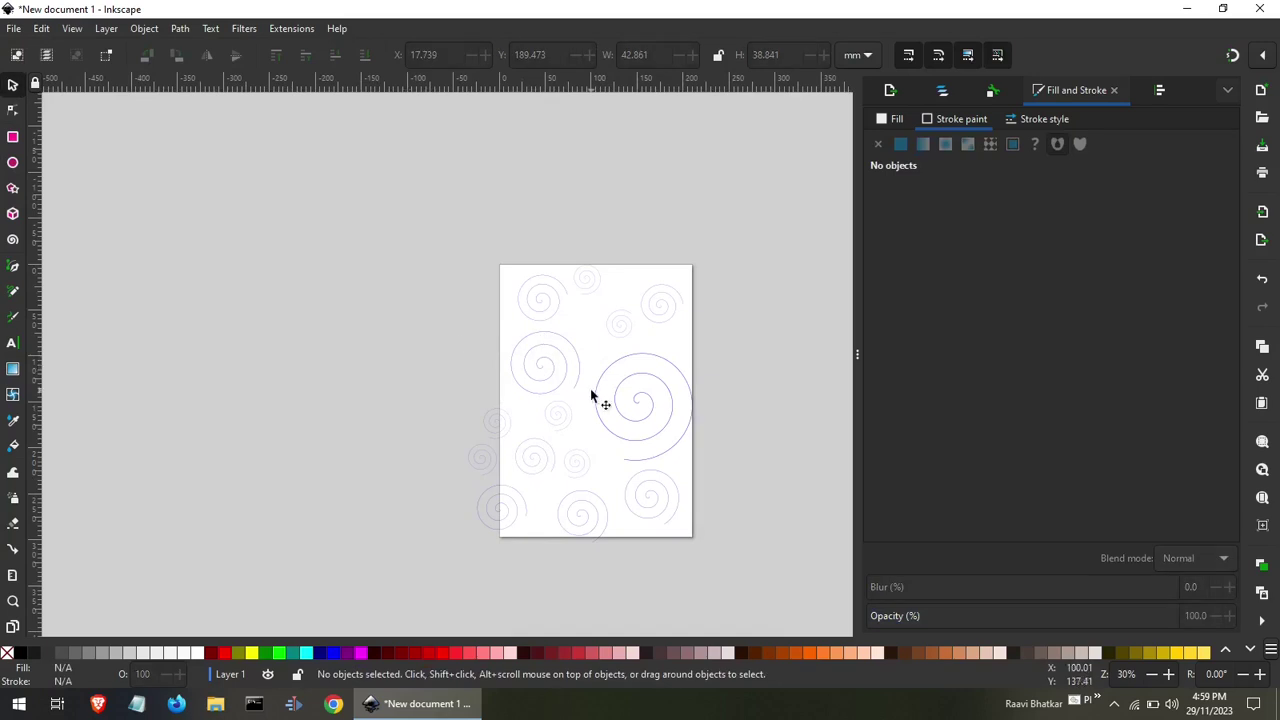
scroll(587, 393, "up", 3)
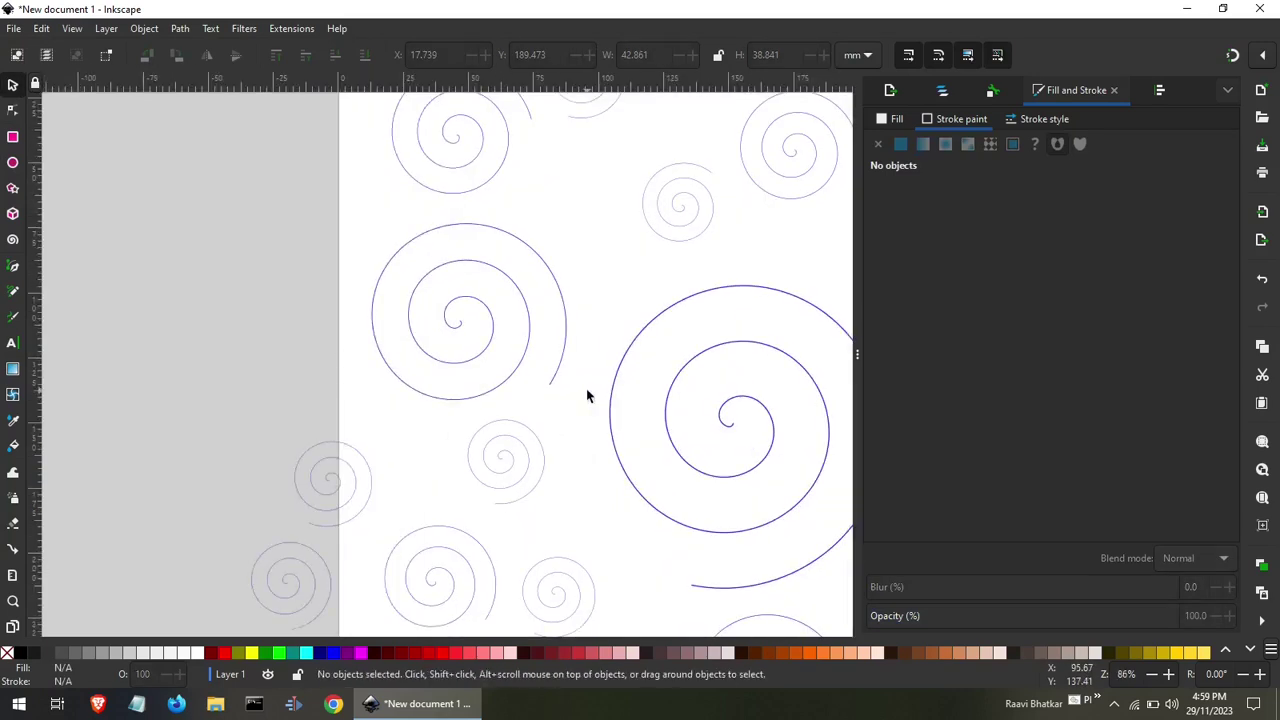
scroll(587, 393, "down", 3)
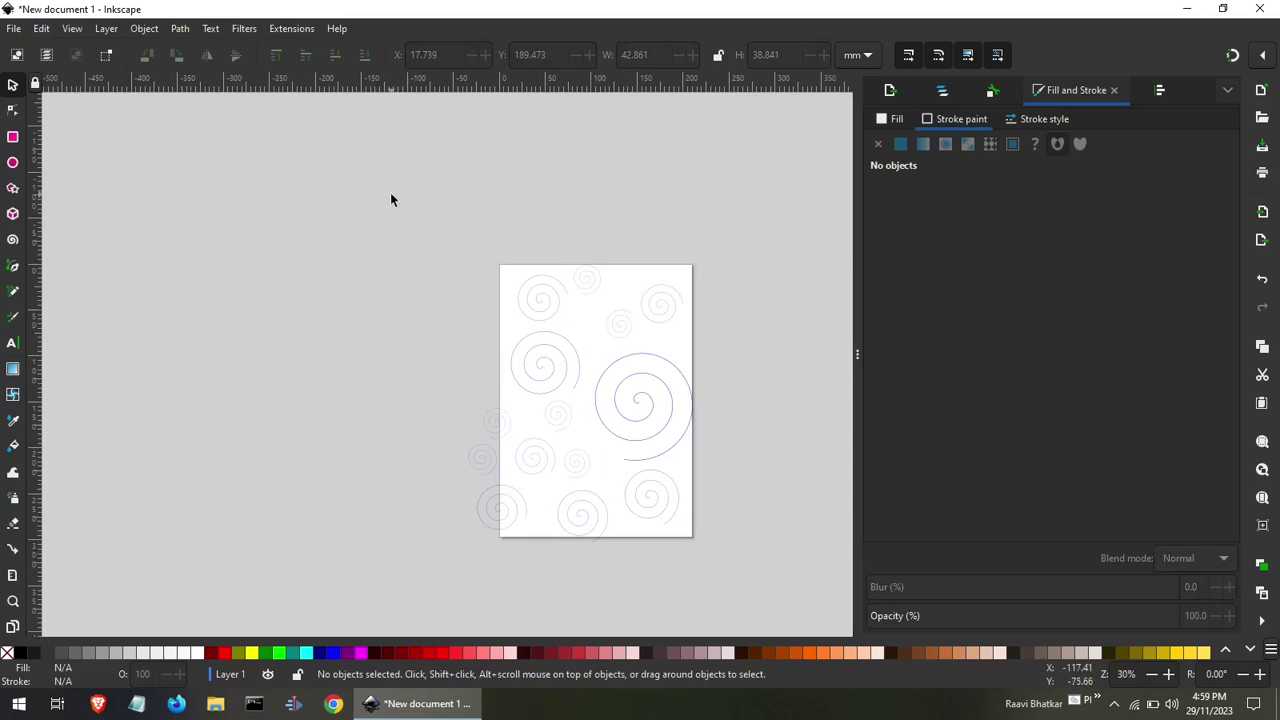
mouse_move(391, 195)
left_mouse_down()
mouse_move(684, 580)
mouse_move(716, 573)
left_mouse_up()
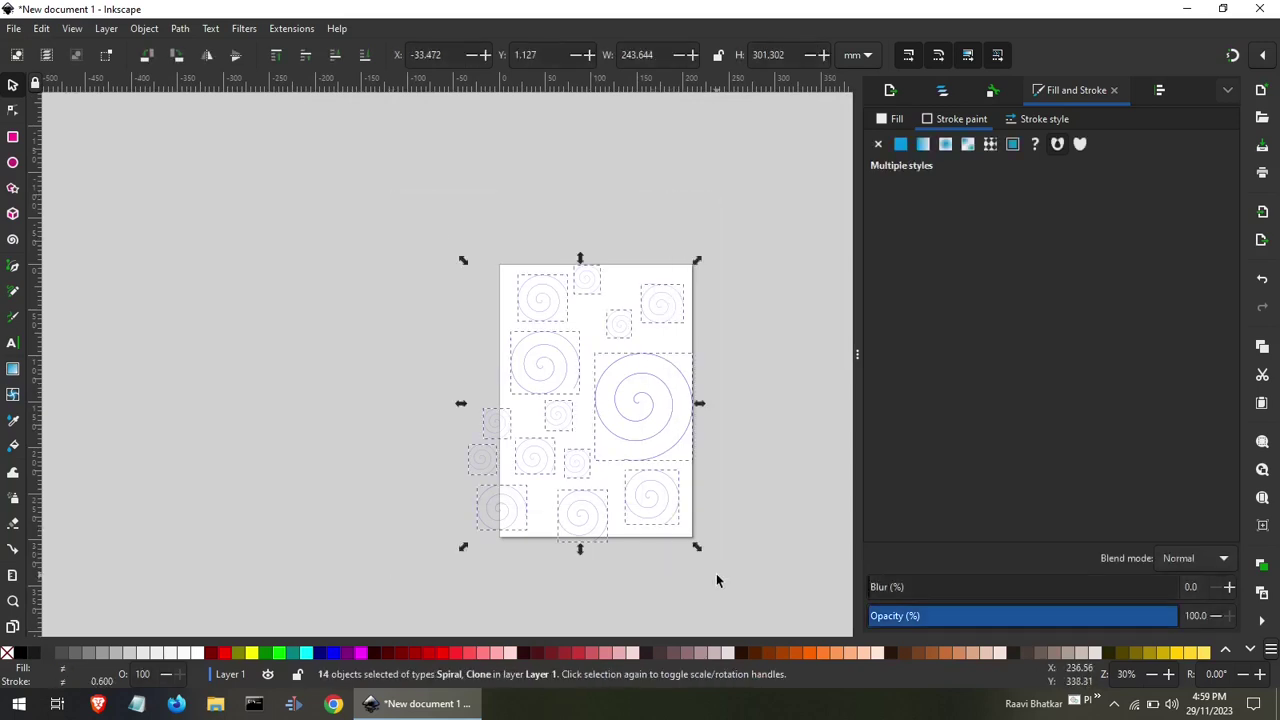
Set the spirals' stroke width to 100 % in Stroke style.
left_click(1025, 119)
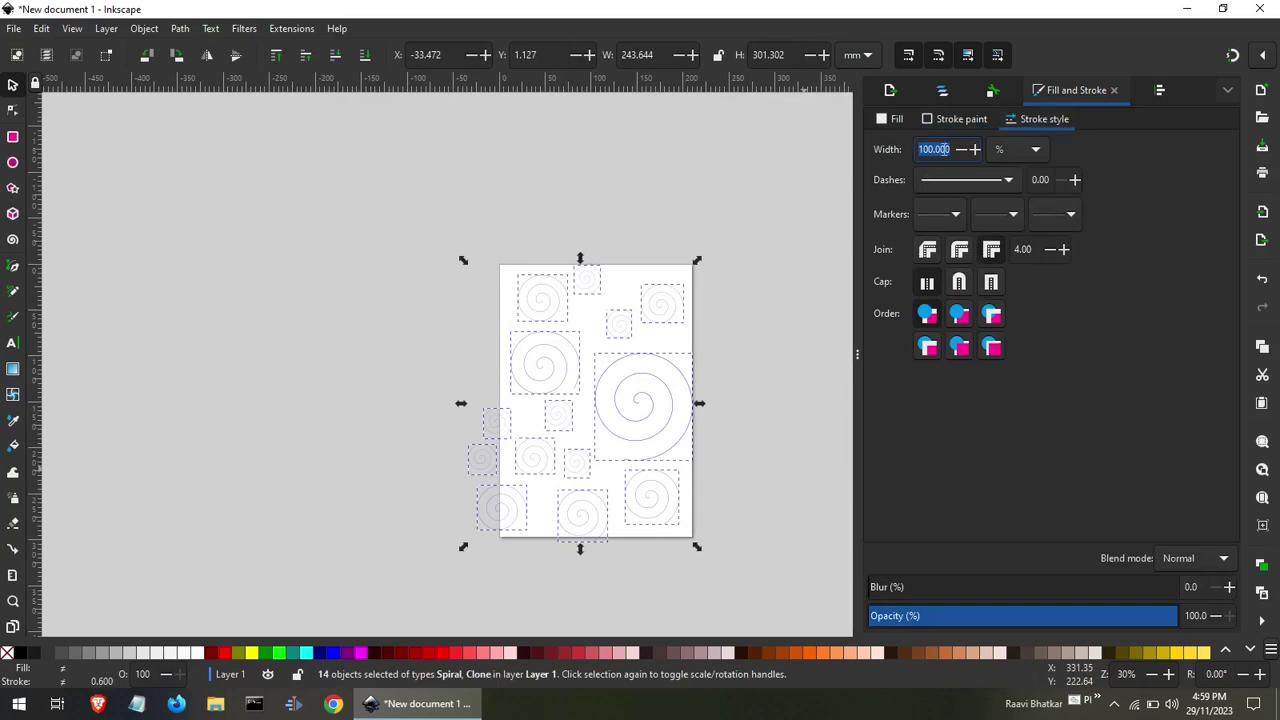
left_click(934, 149)
double_click(934, 149)
left_click(929, 149)
triple_click(929, 149)
type("4")
key("Return")
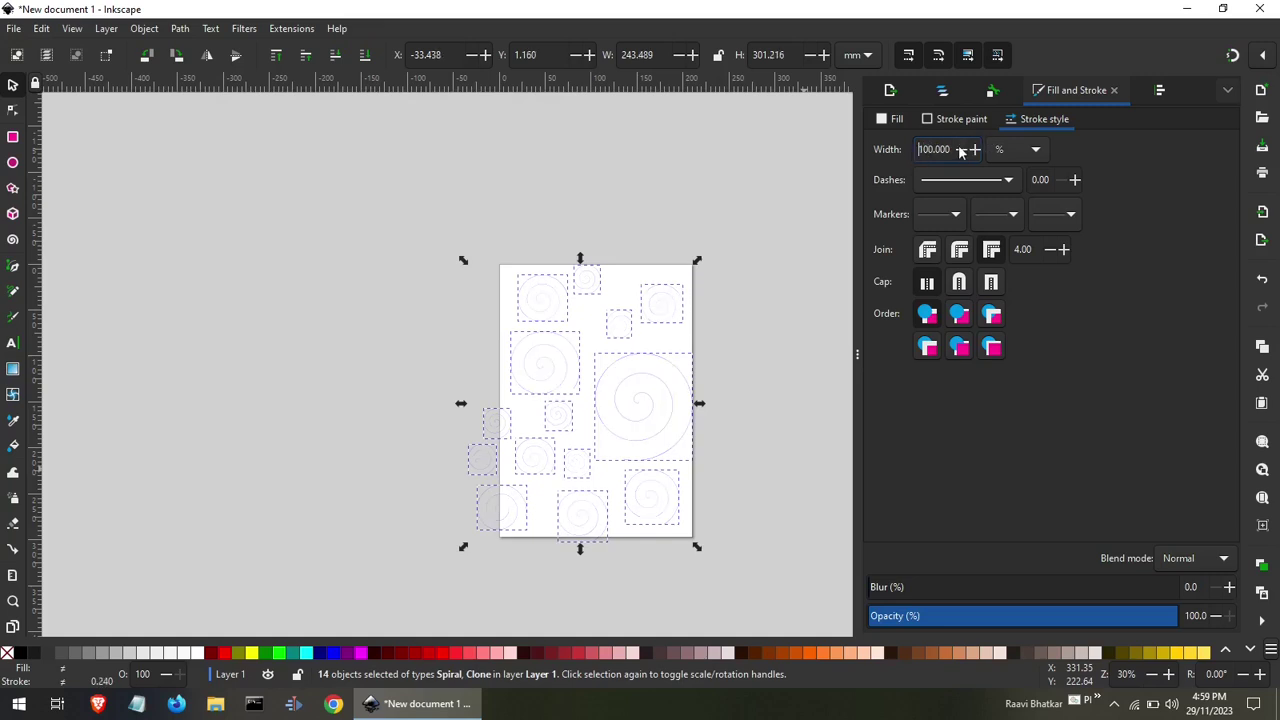
key("Right")
key("Home")
left_click(1012, 155)
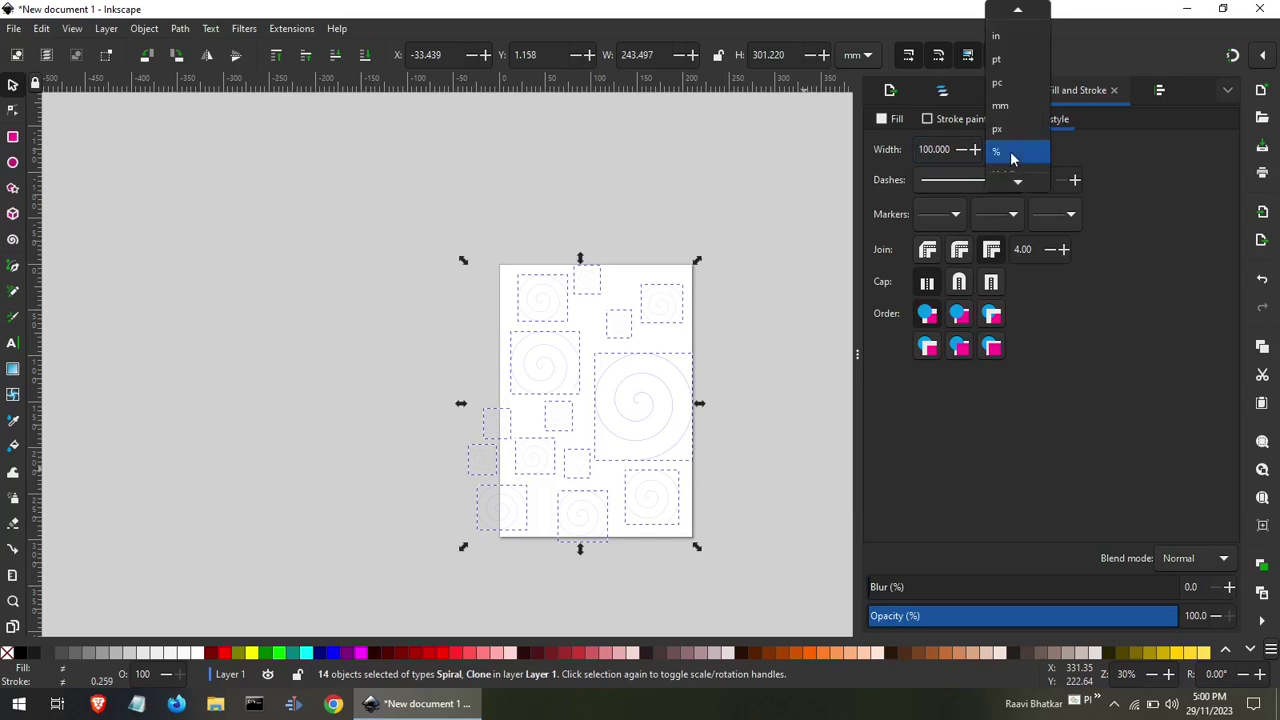
left_click(1012, 152)
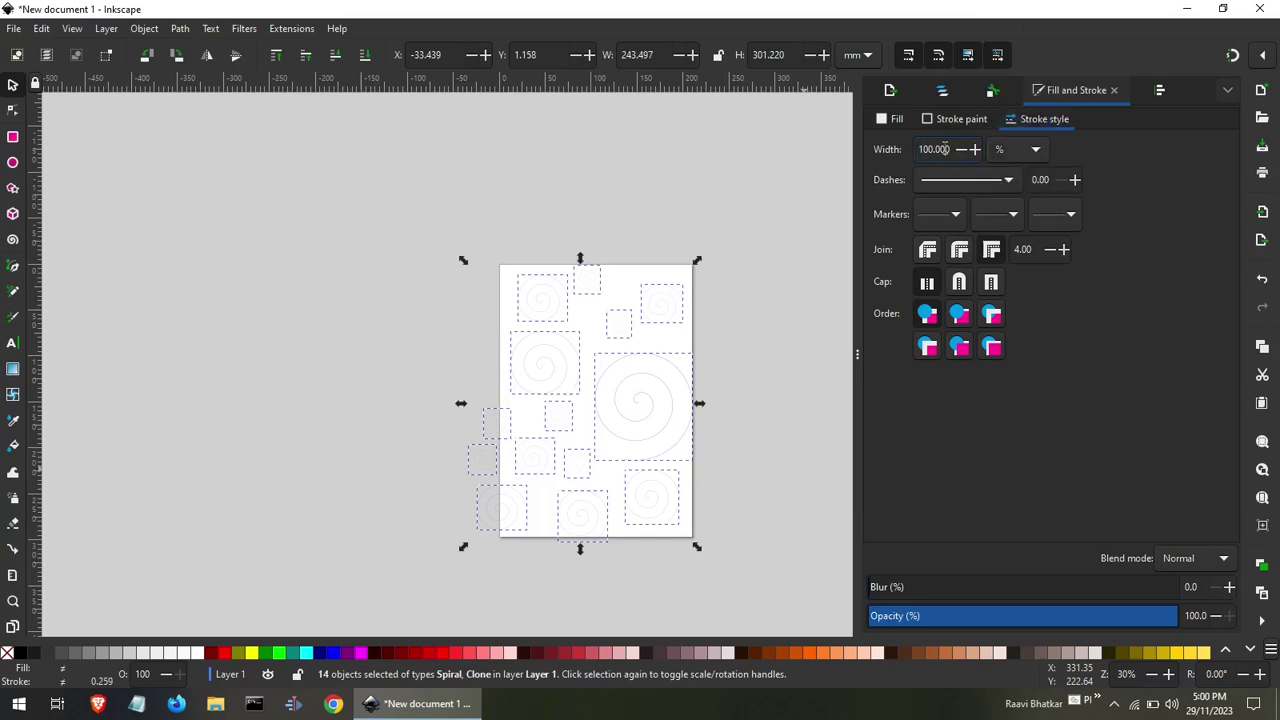
left_click(1010, 149)
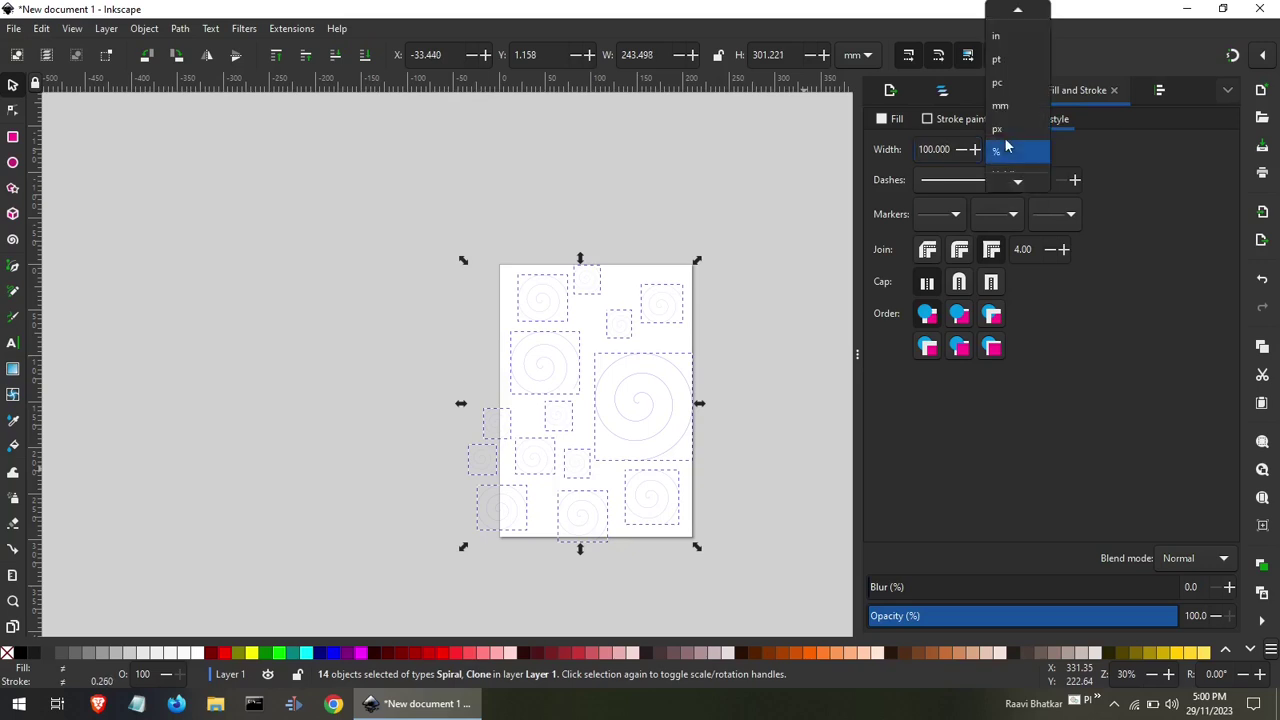
Change the stroke width unit through pt, pc and mm, settling on px.
left_click(1015, 66)
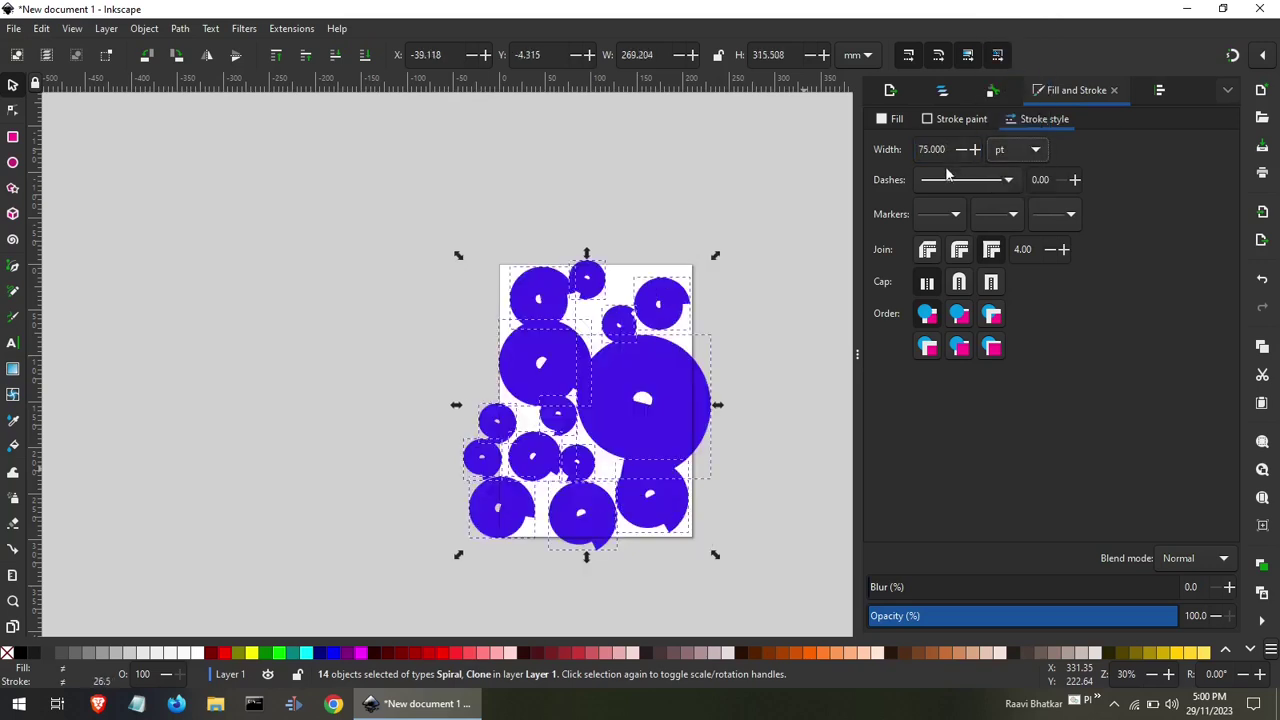
left_click(1017, 158)
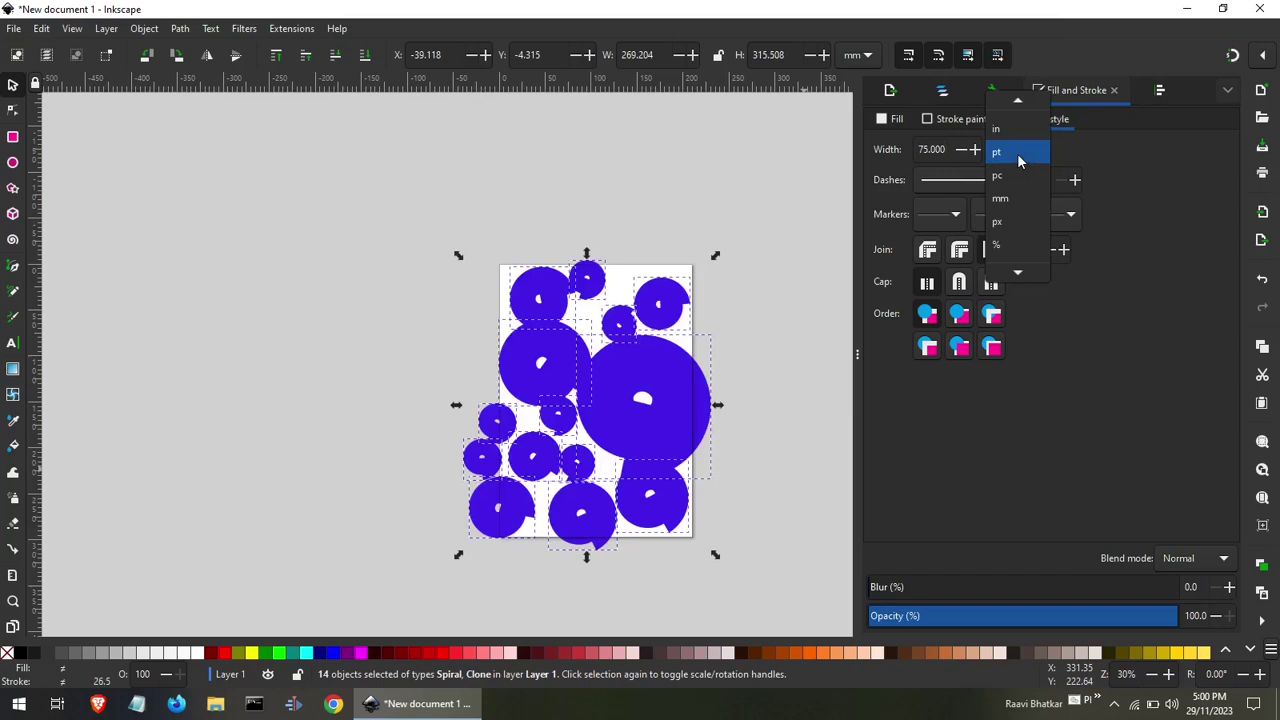
left_click(1015, 178)
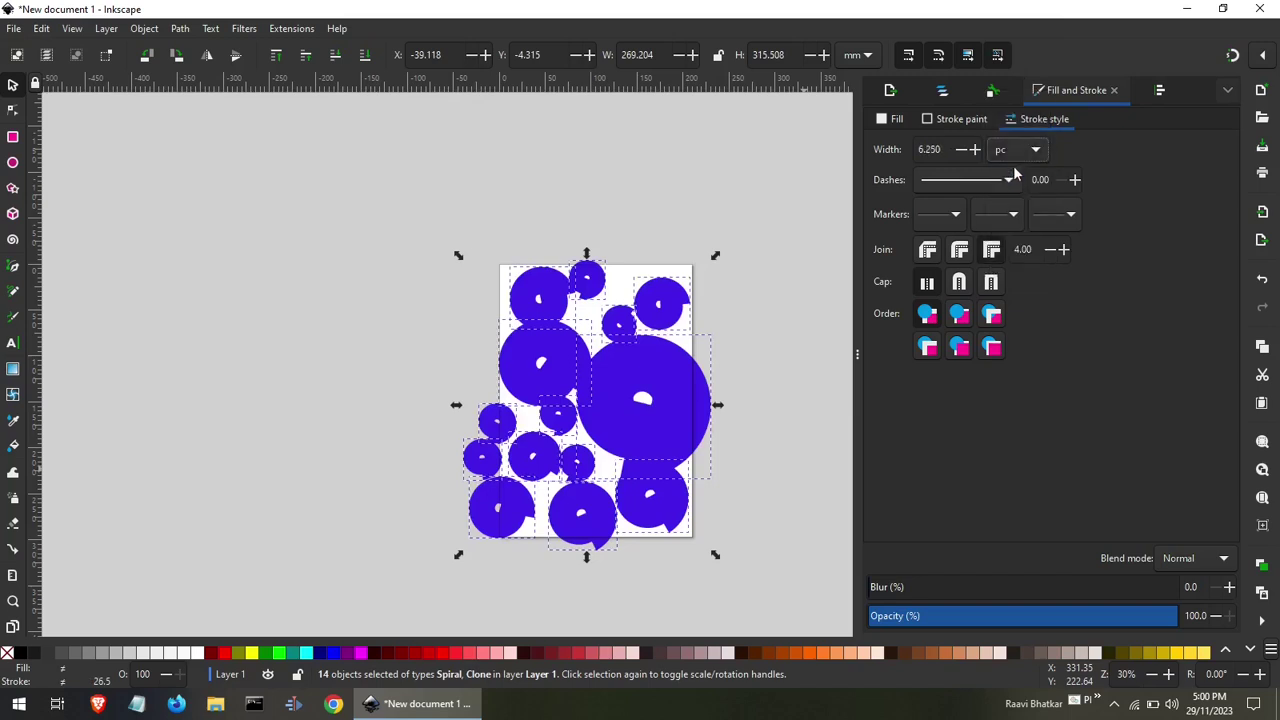
left_click(1013, 159)
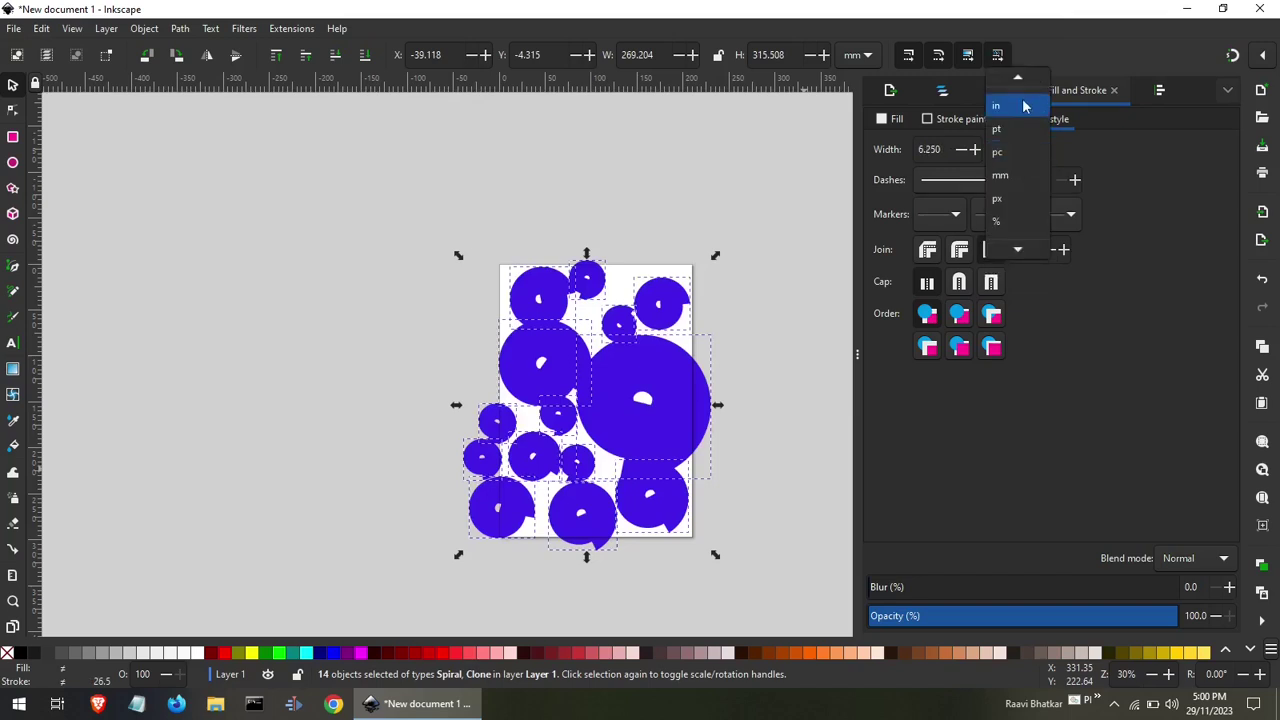
left_click(1015, 176)
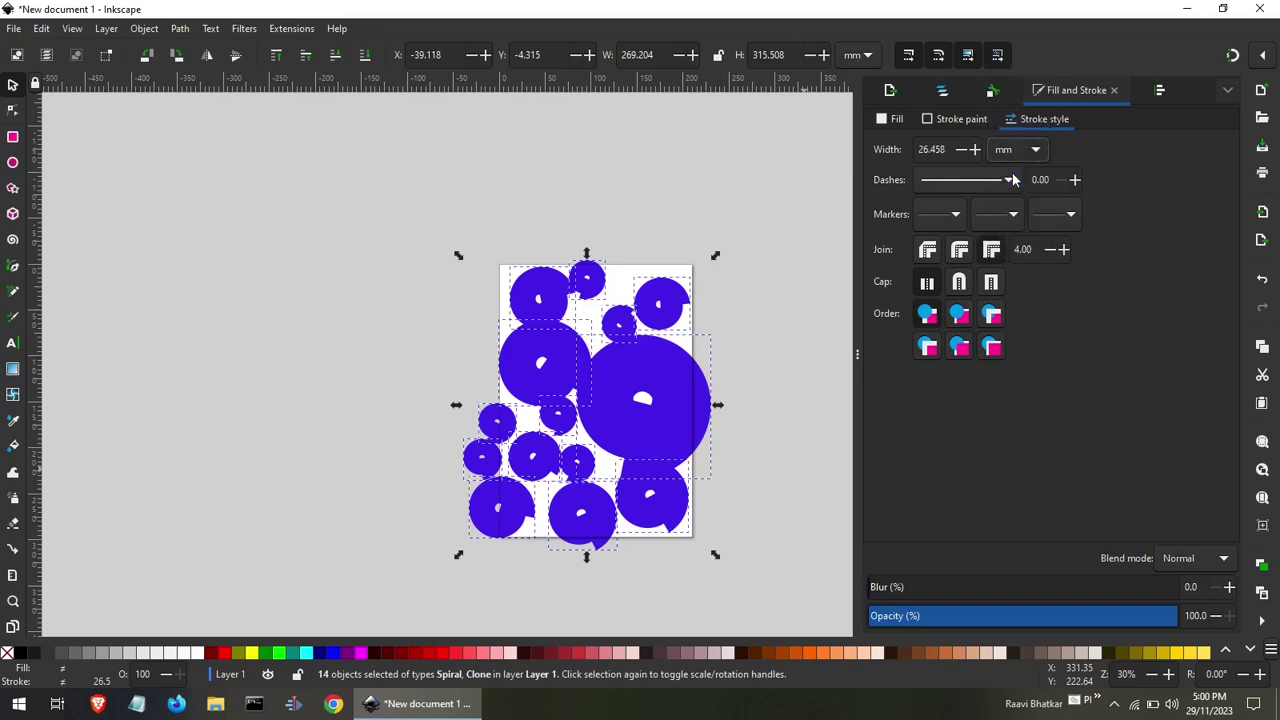
left_click(1013, 152)
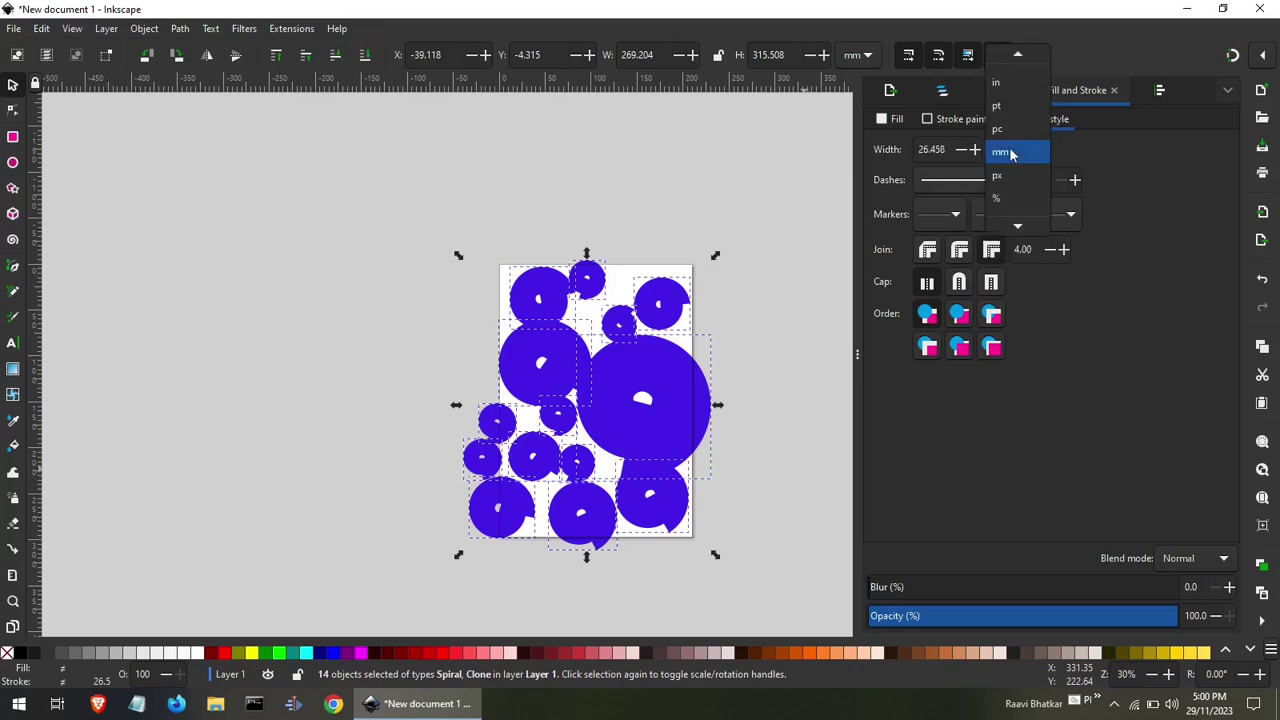
left_click(1000, 176)
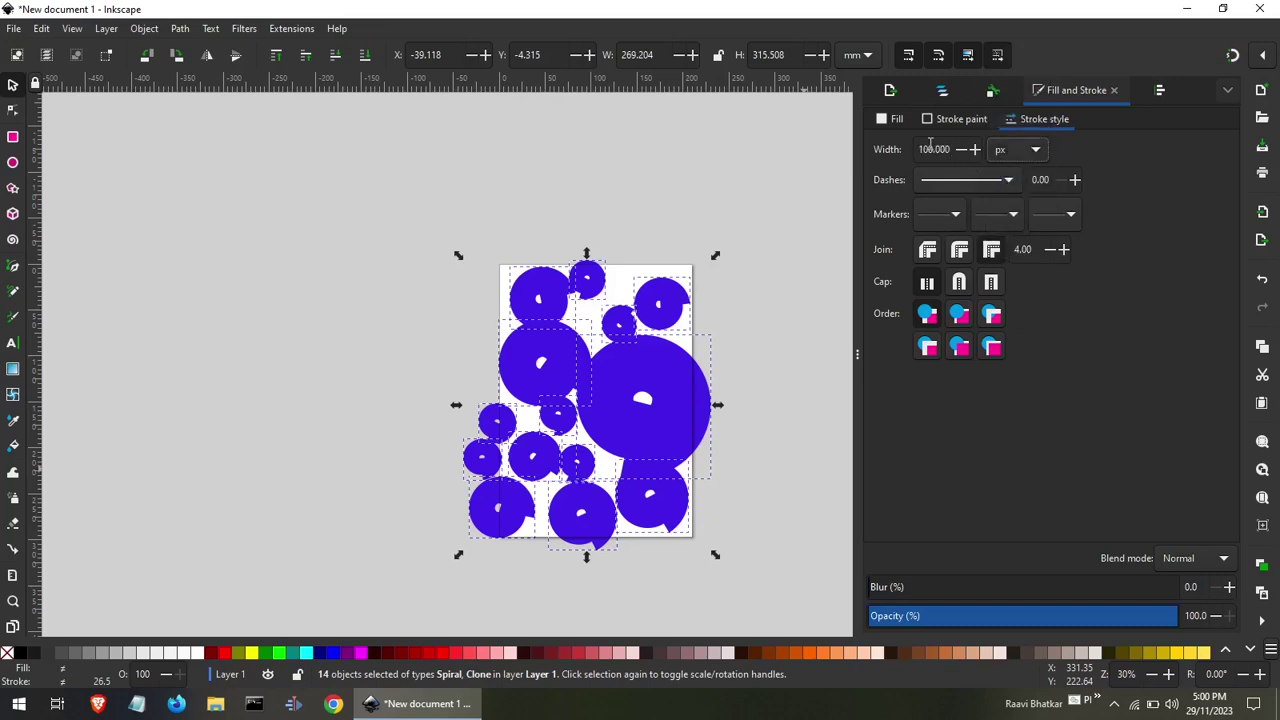
Set the spirals' stroke width to 6 px after briefly trying 100.75.
left_click(930, 149)
scroll(930, 149, "up", 1)
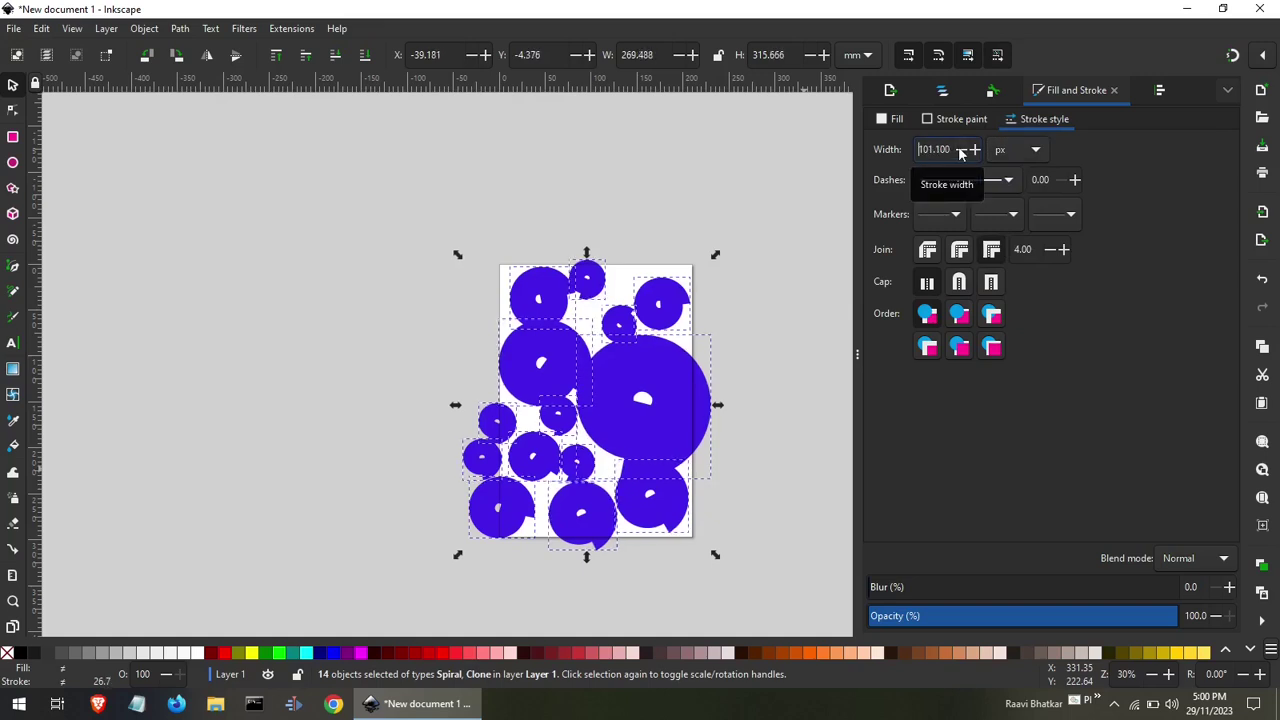
scroll(943, 149, "down", 1)
scroll(943, 149, "down", 2)
scroll(944, 150, "down", 1)
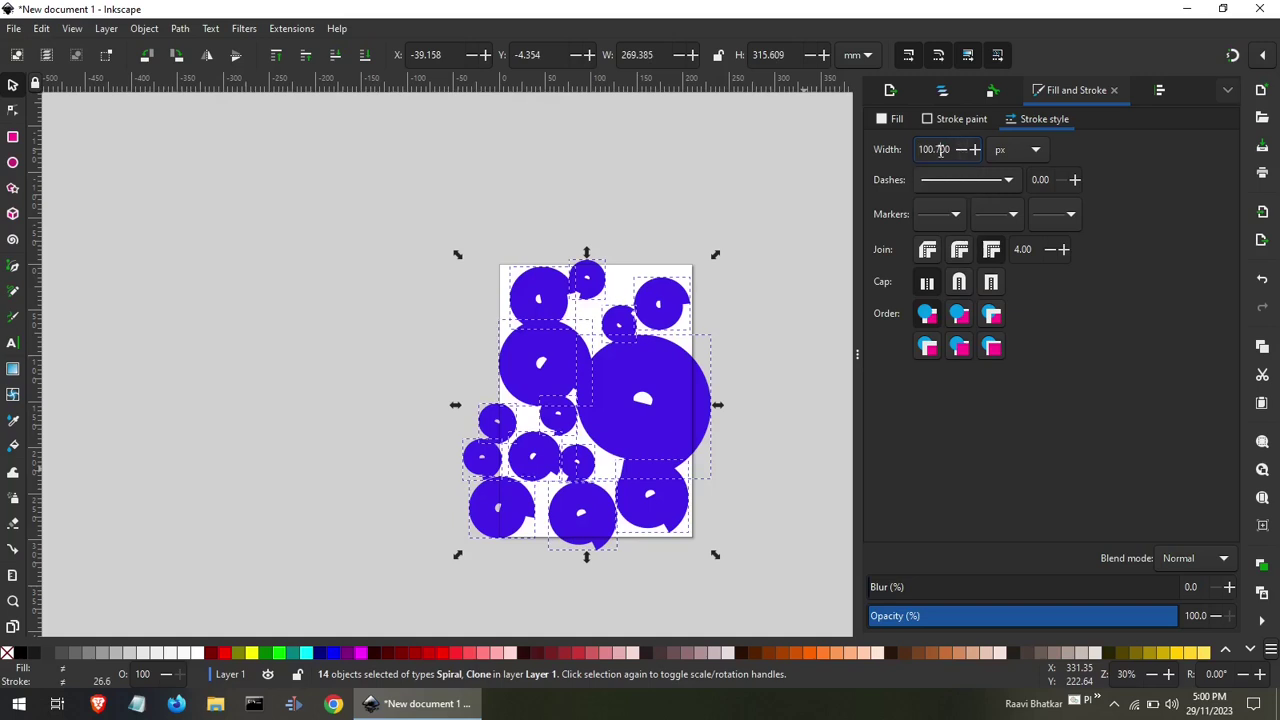
double_click(940, 149)
type("100.75")
key("Return")
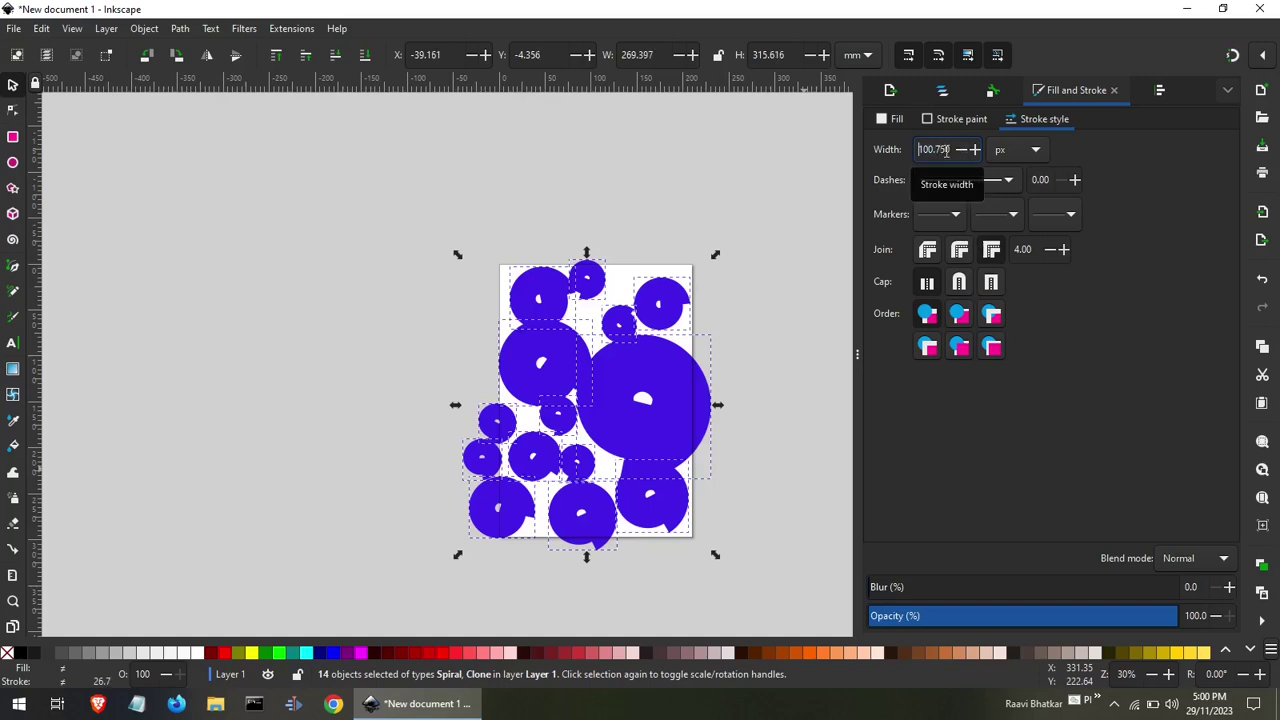
double_click(942, 151)
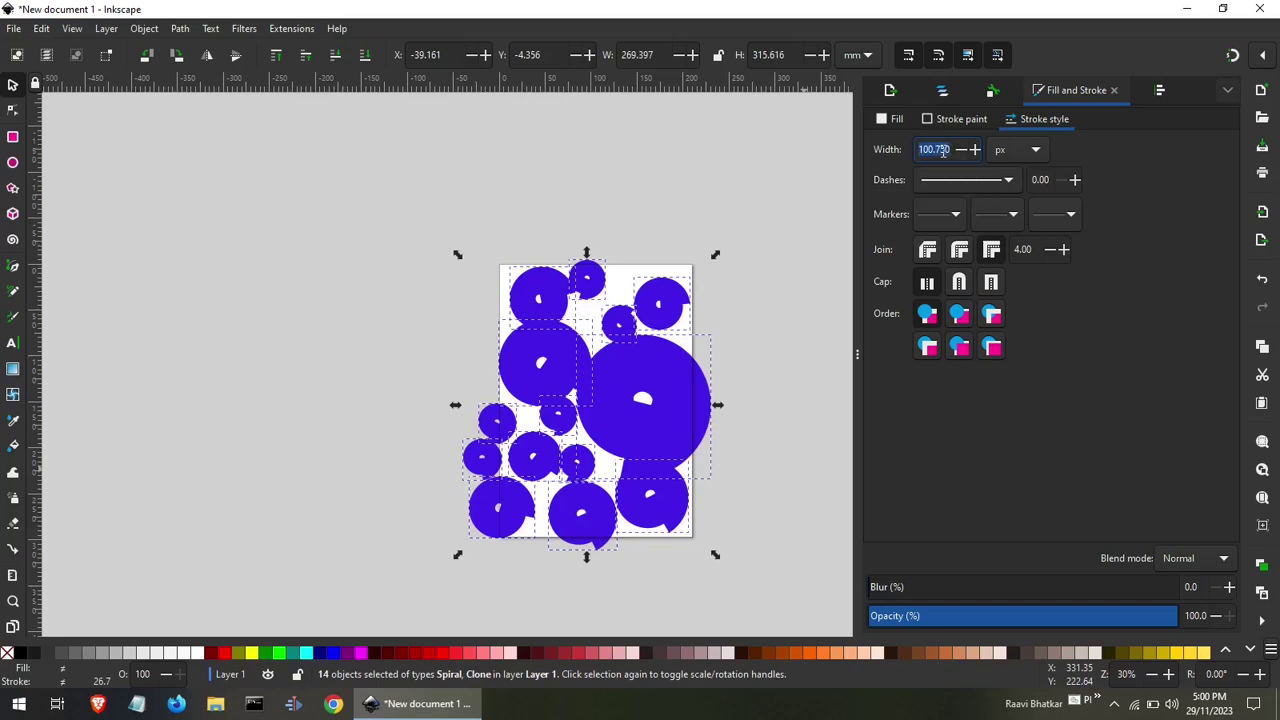
type("6")
key("Return")
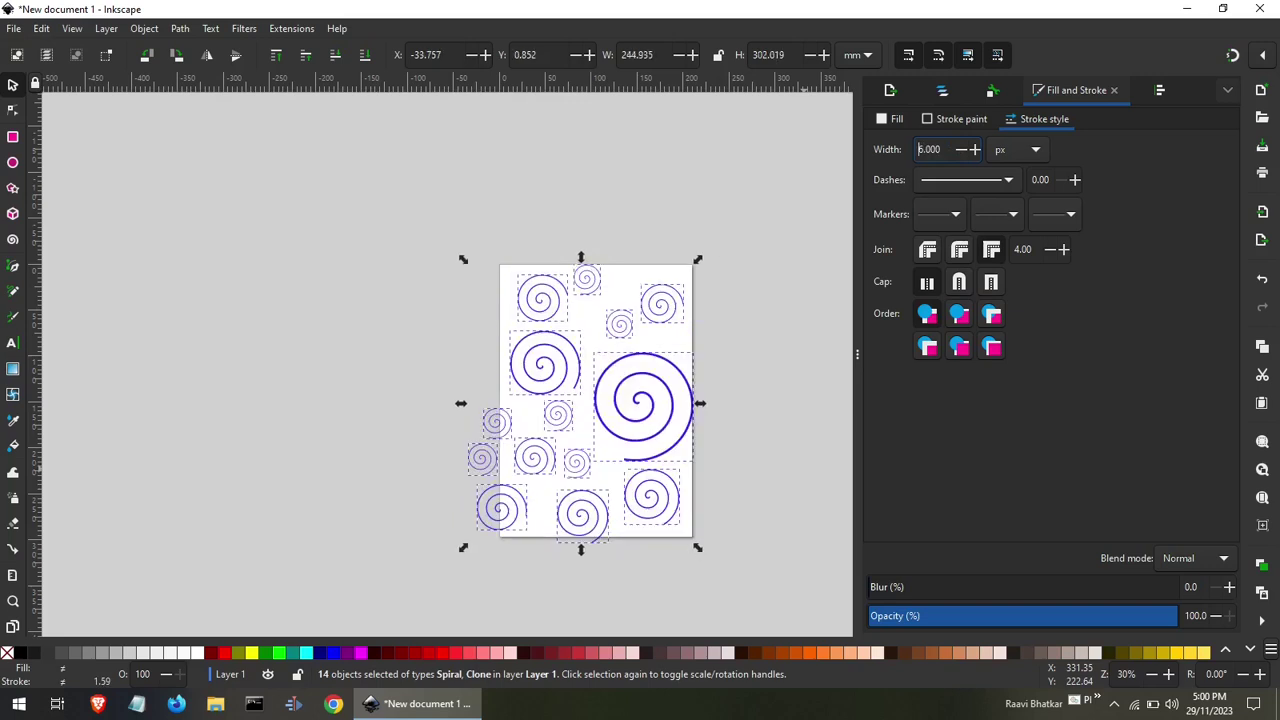
Rubber-band select and delete the spirals on the page, then the leftover one beside it.
left_click(436, 366)
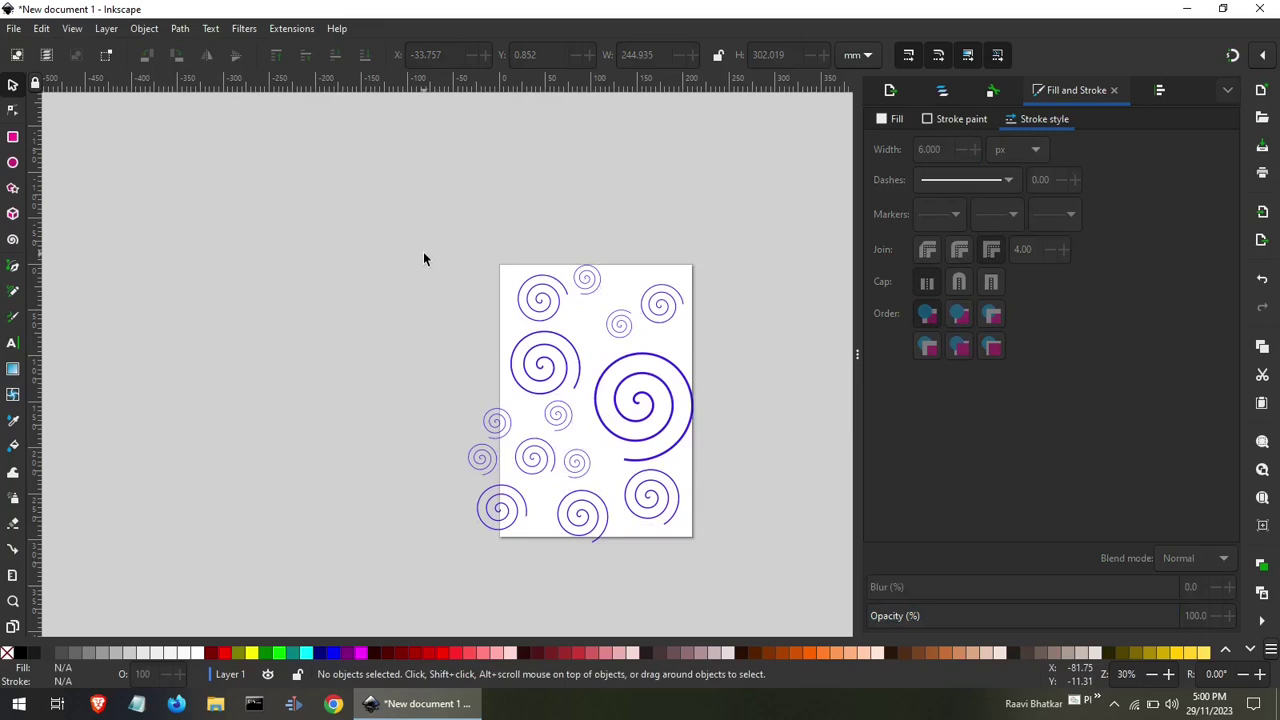
left_click_drag(468, 222, 740, 556)
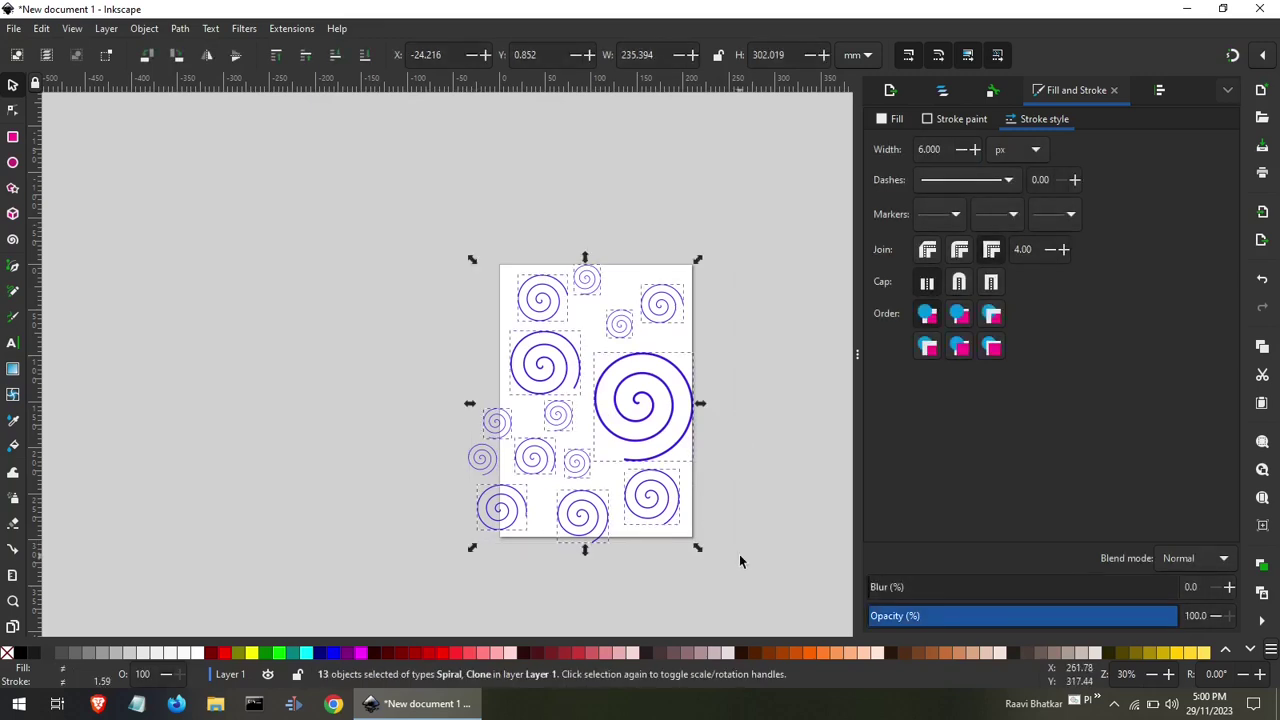
key("Delete")
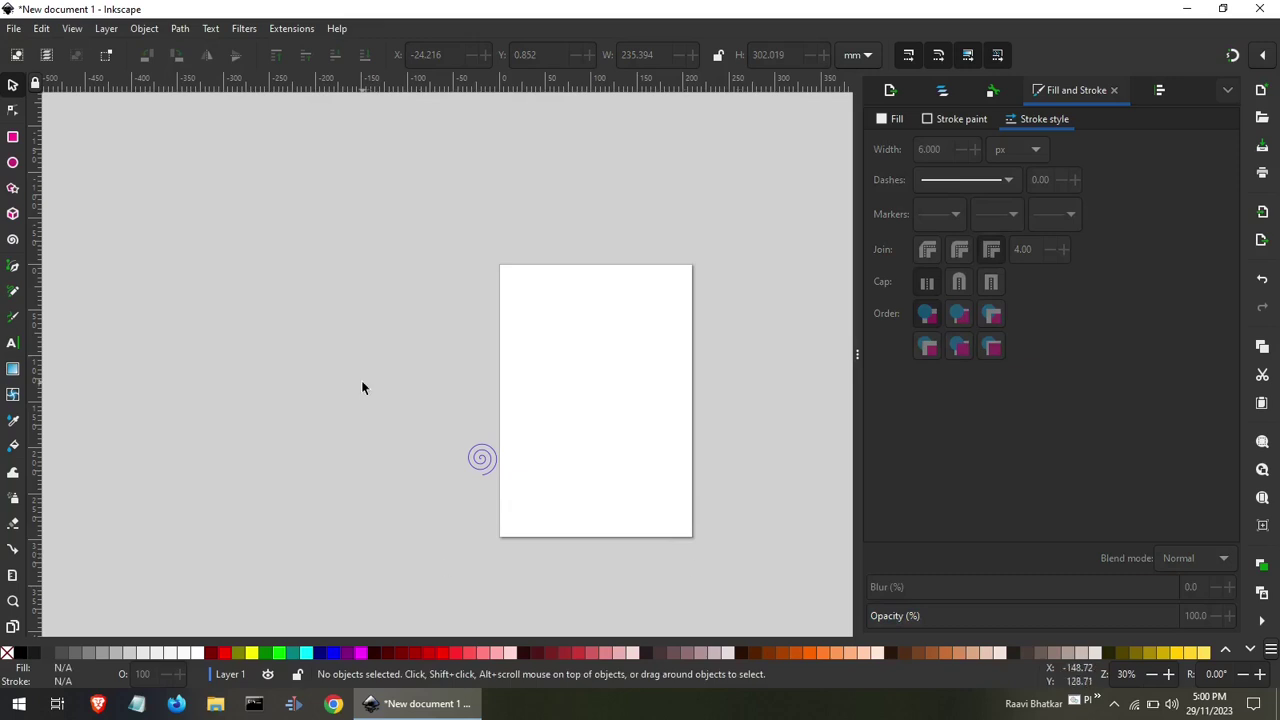
left_click_drag(232, 221, 621, 594)
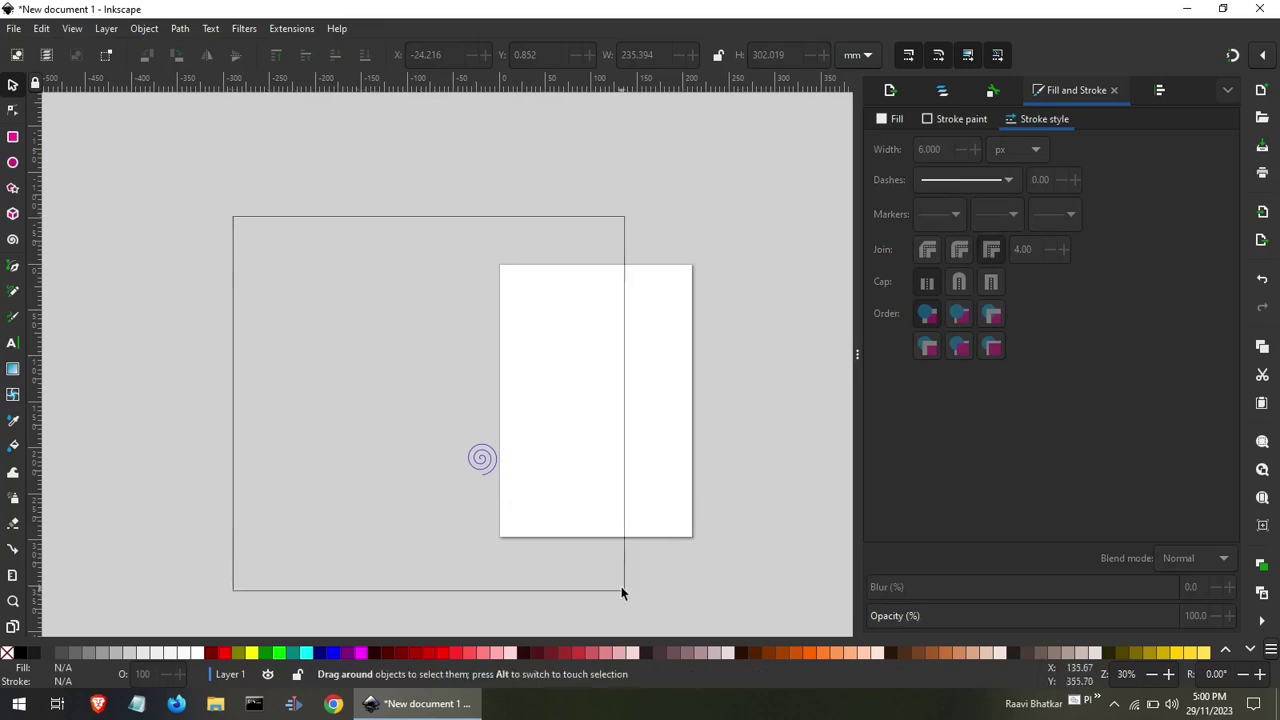
key("Delete")
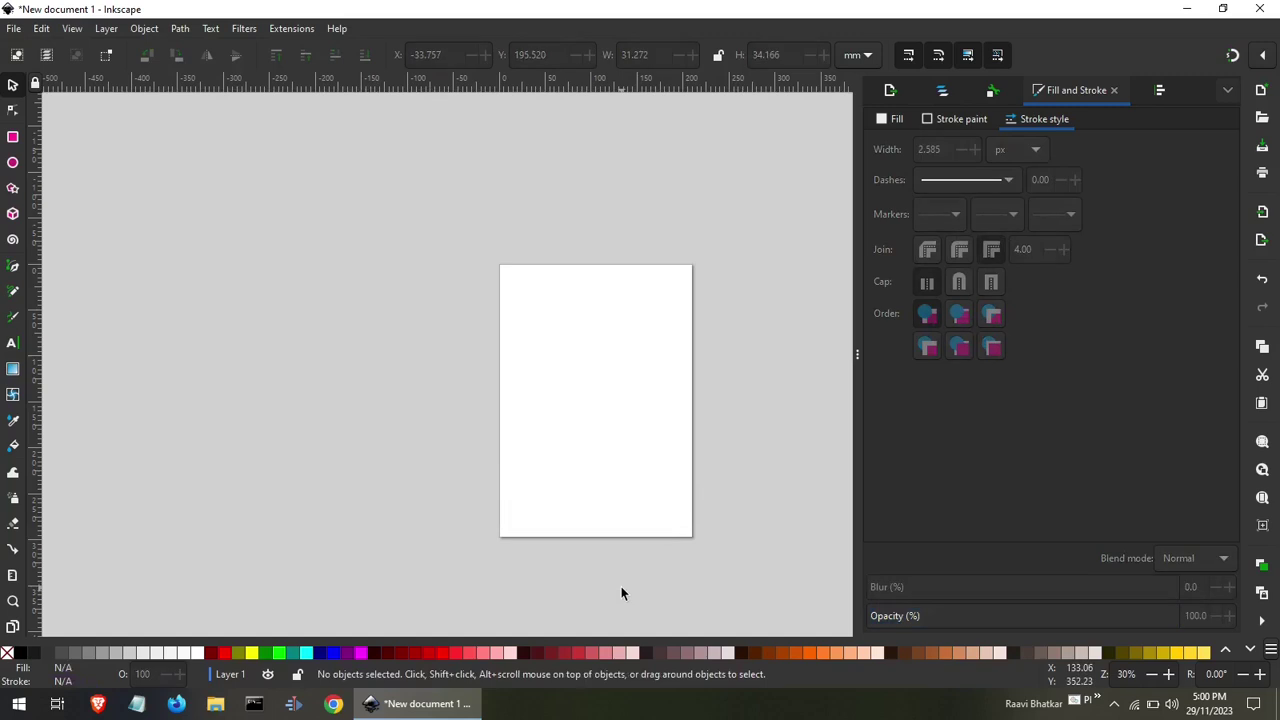
Draw a diagonal connector line on the page and zoom to fit the page width.
left_click(10, 550)
left_click_drag(589, 328, 644, 397)
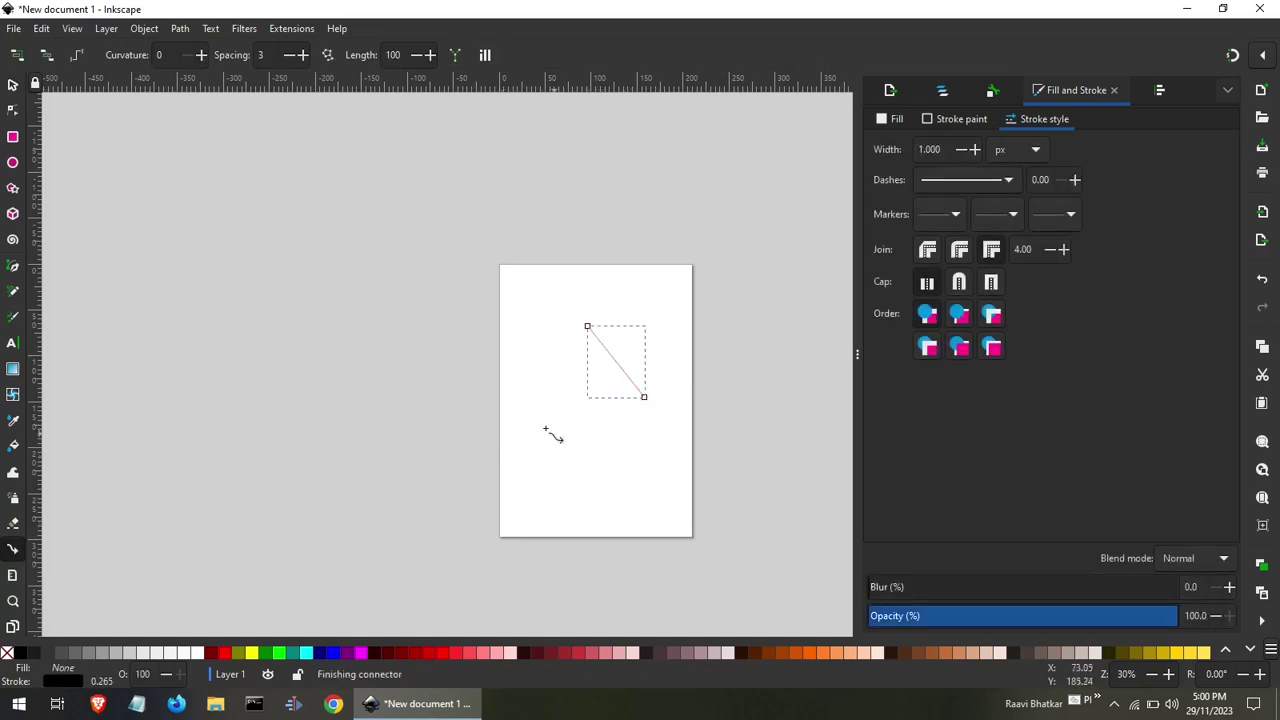
key("6")
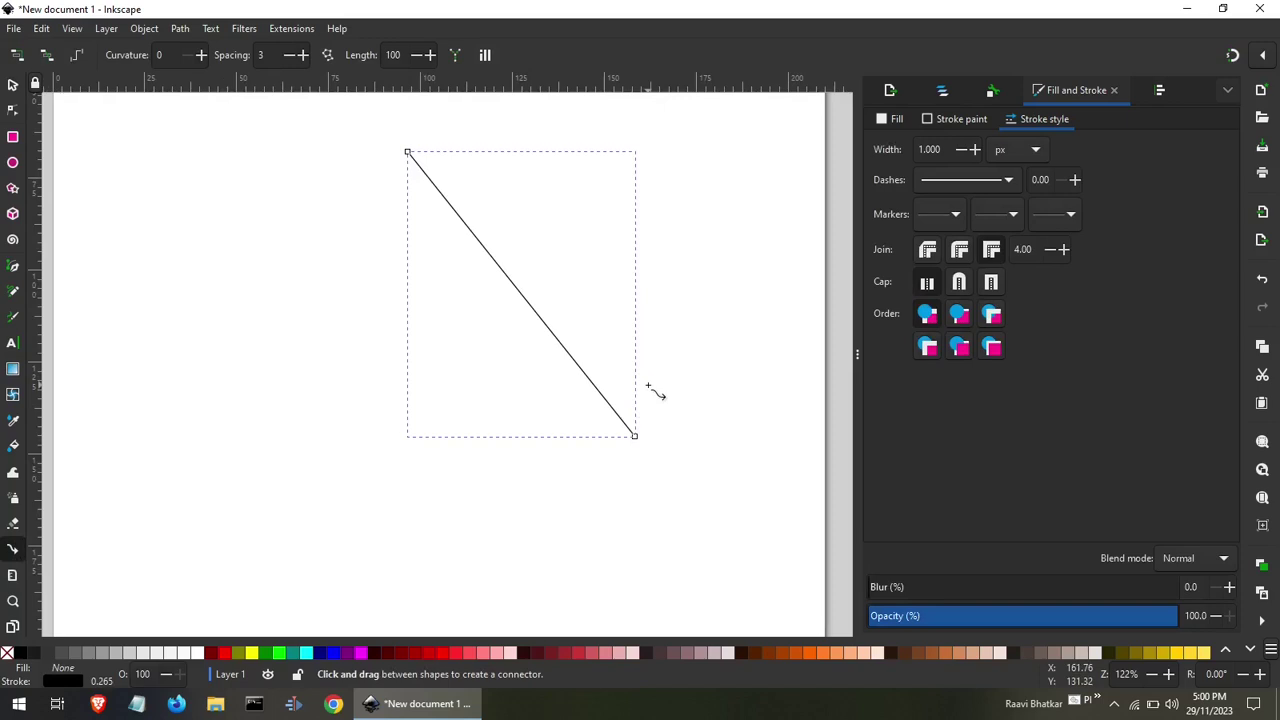
Draw red rectangles: a small one, a large one at lower right and one near the top.
left_click(12, 137)
left_click_drag(309, 323, 326, 340)
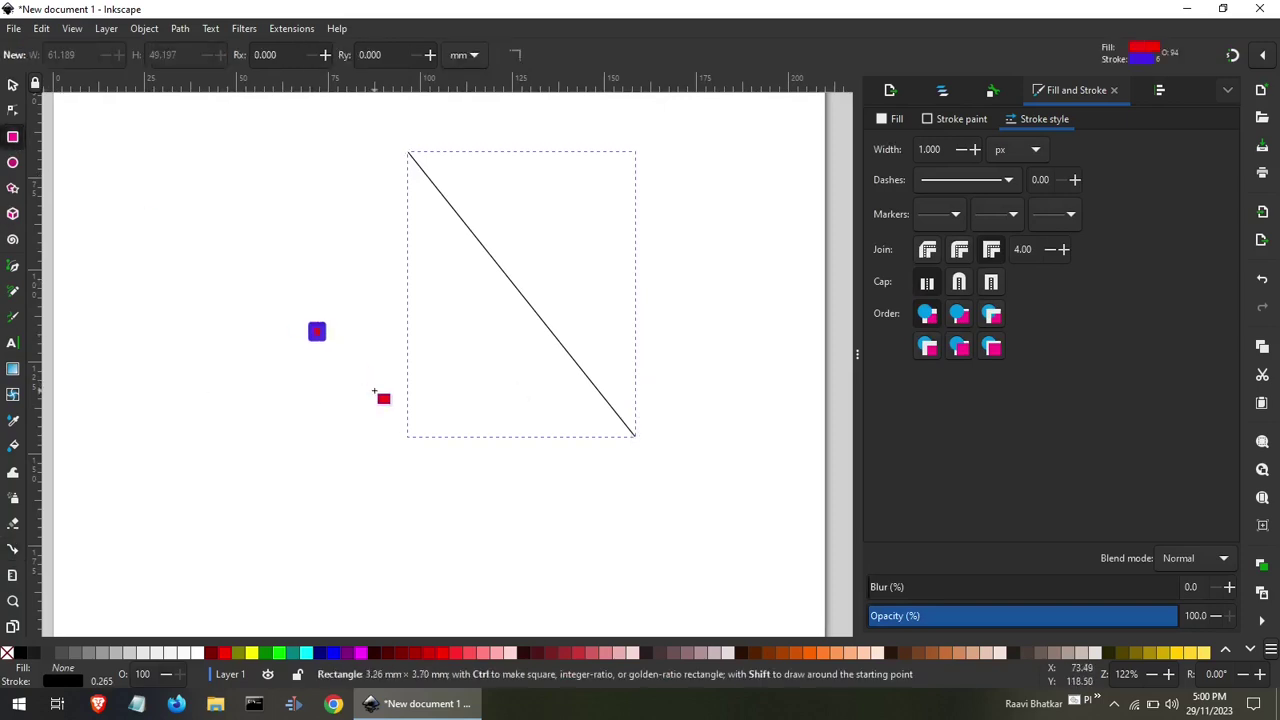
left_click(317, 331)
left_click_drag(390, 501, 391, 503)
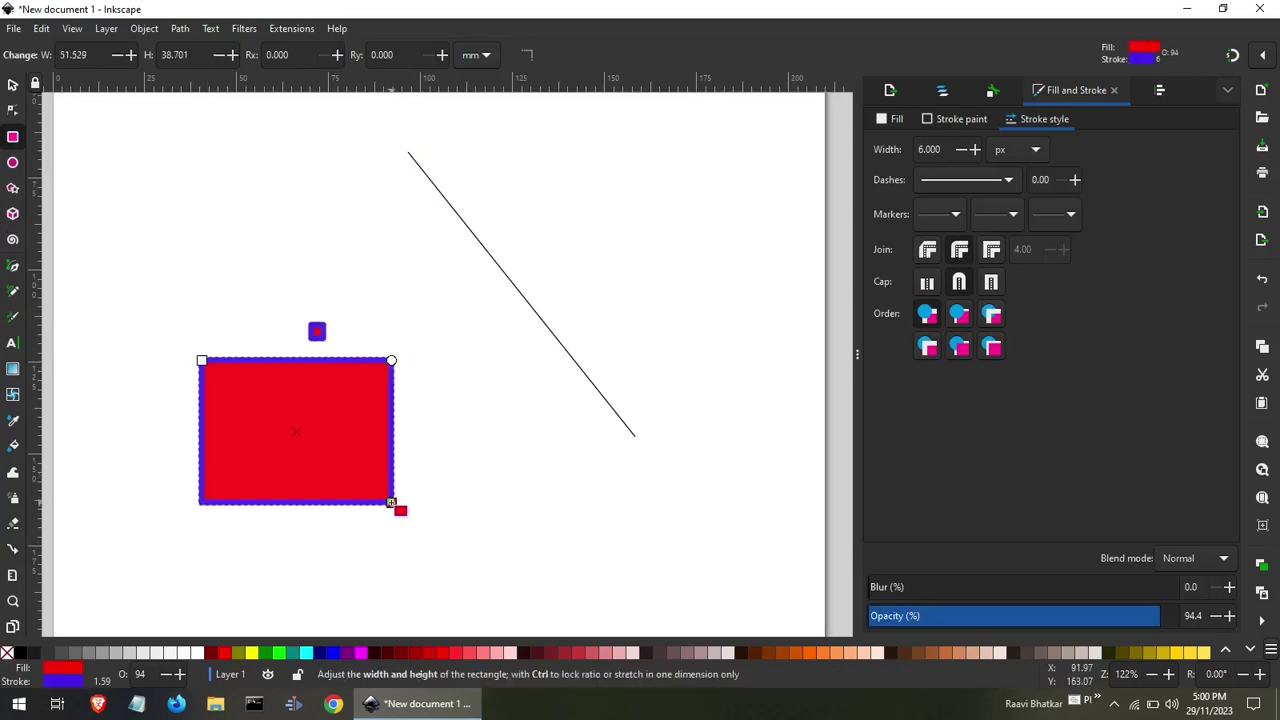
left_click_drag(408, 378, 674, 579)
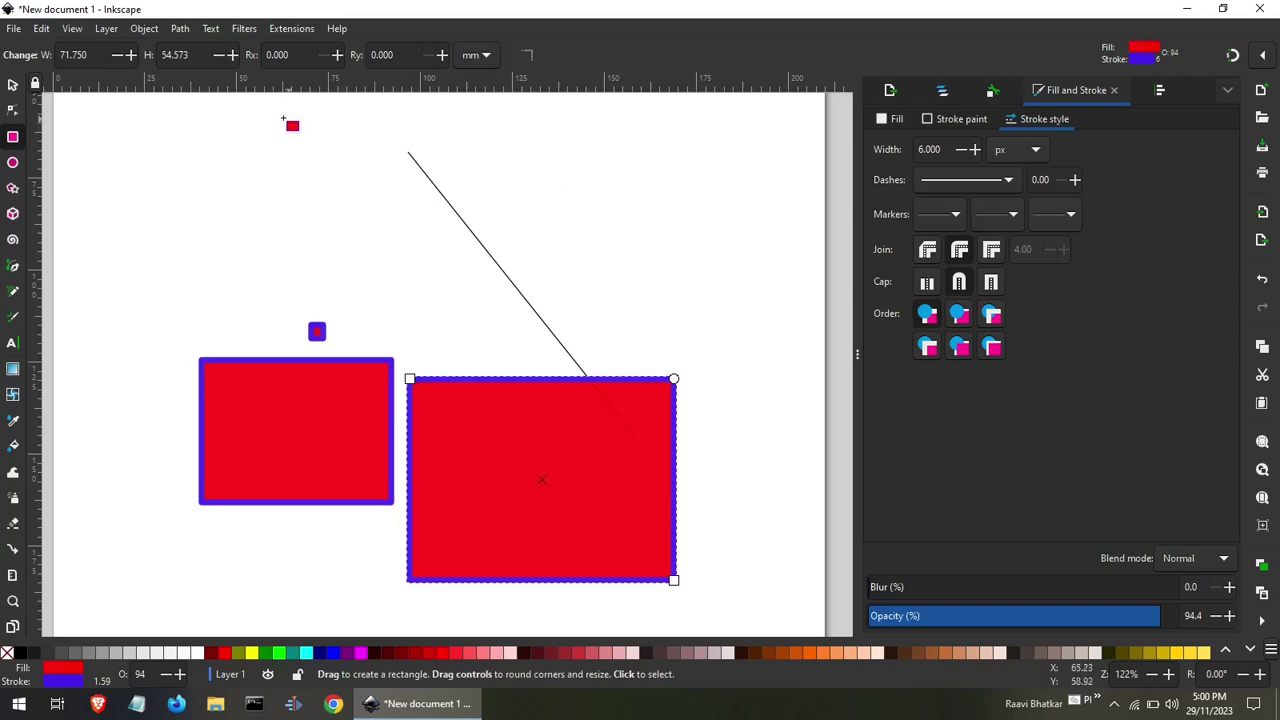
left_click_drag(281, 116, 480, 235)
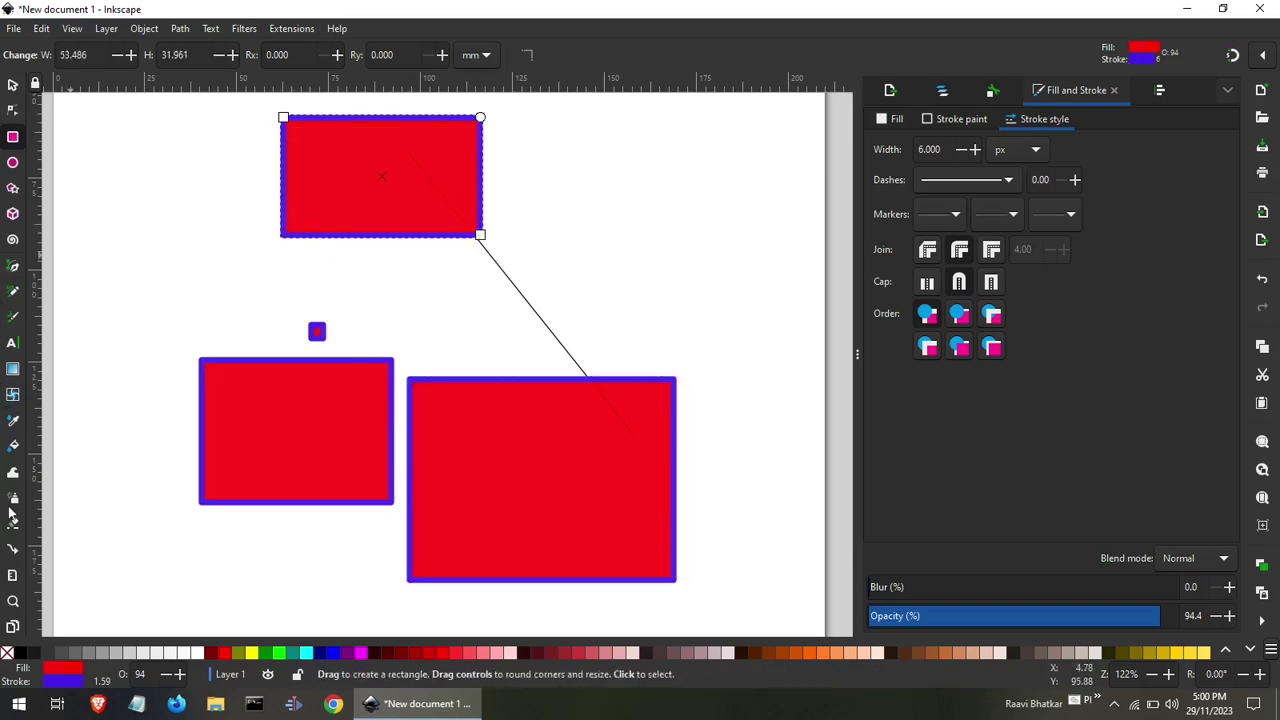
left_click(11, 548)
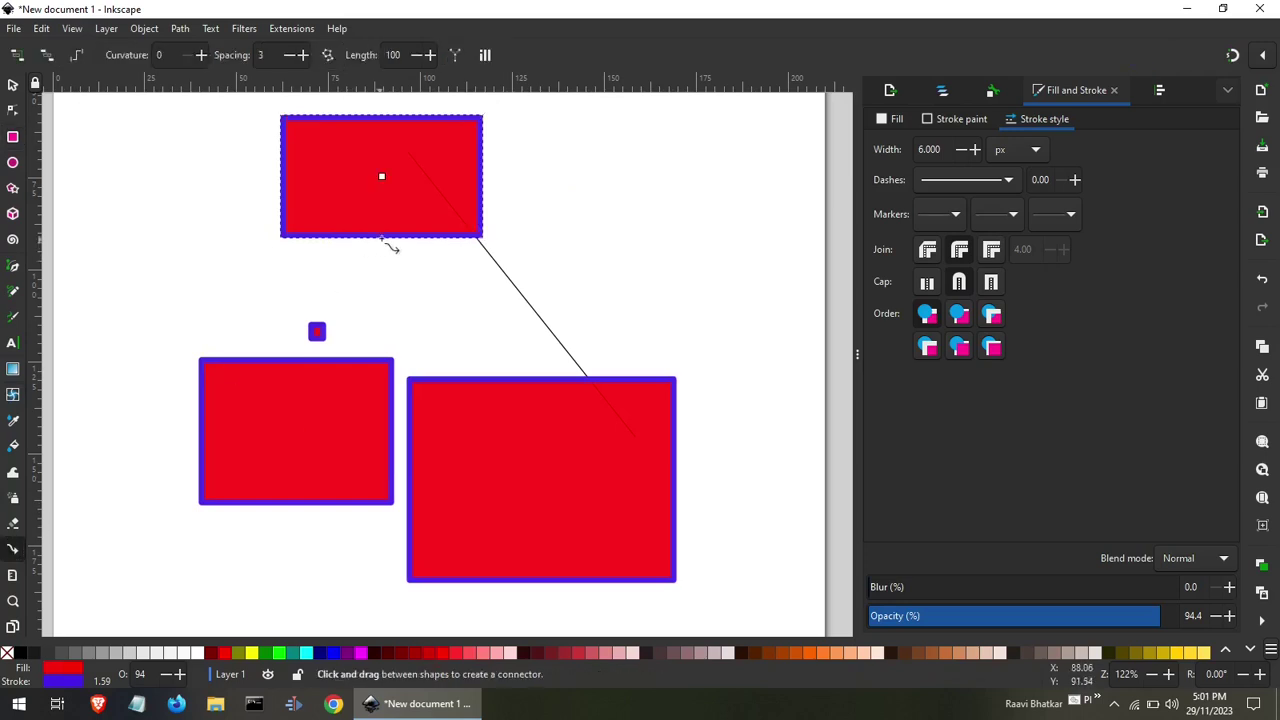
Draw connectors from the top rectangle to the lower-right and left rectangles.
left_click_drag(386, 240, 566, 497)
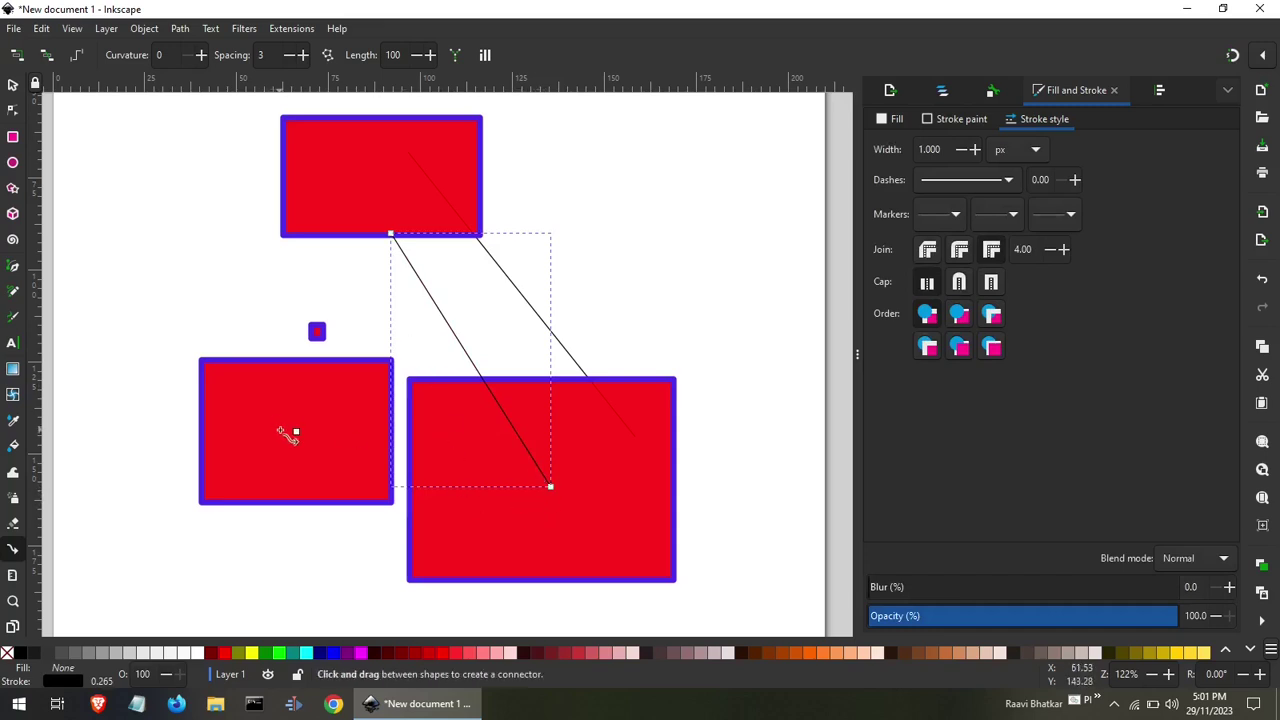
left_click_drag(297, 433, 380, 148)
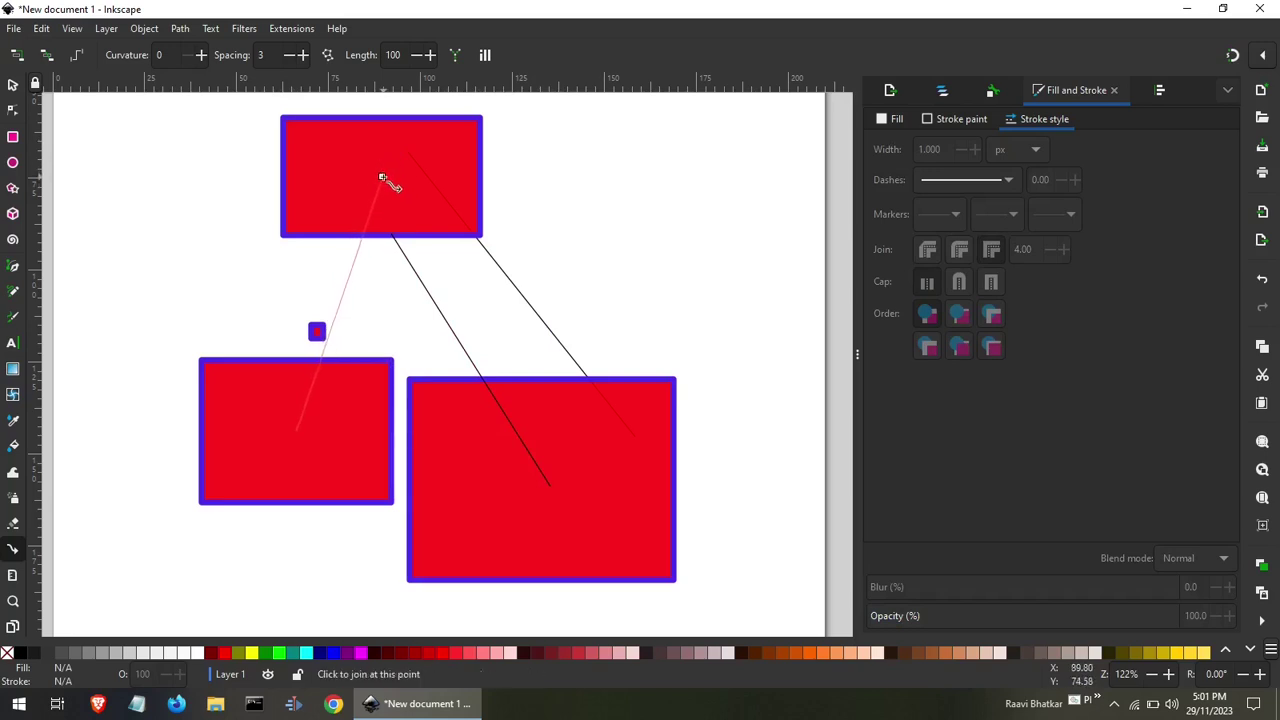
left_click_drag(380, 148, 382, 178)
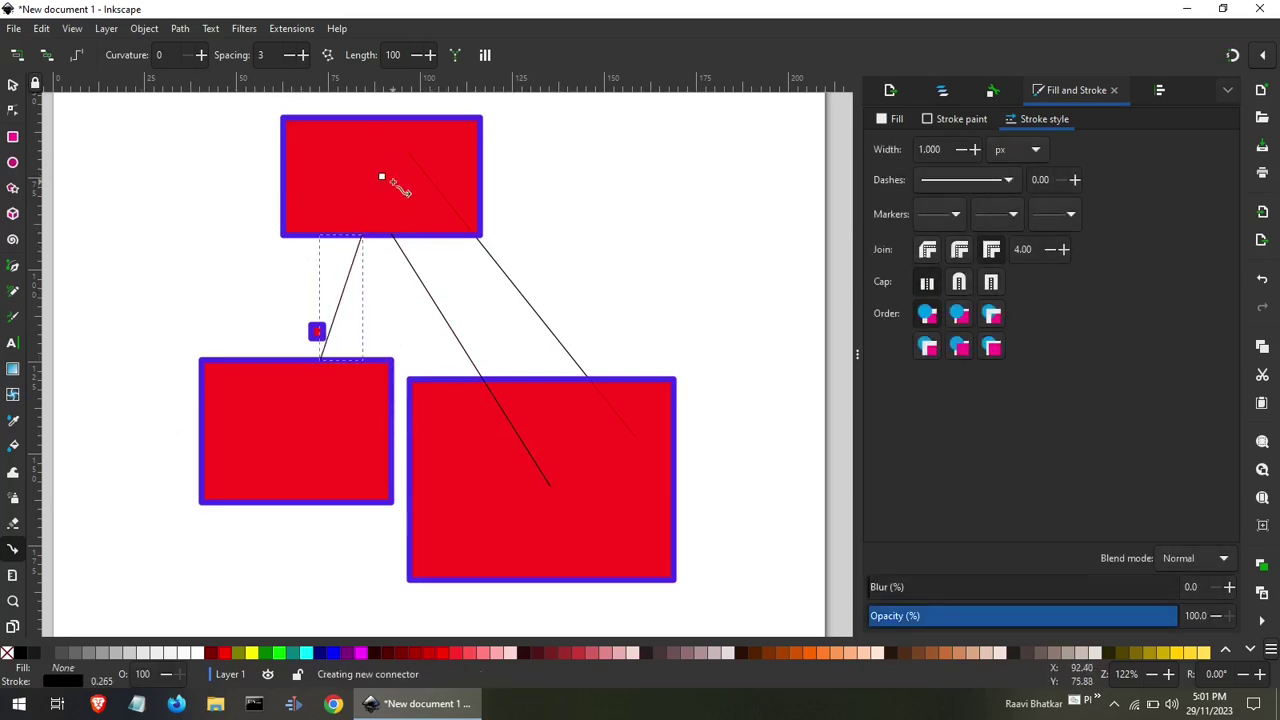
left_click_drag(382, 177, 542, 482)
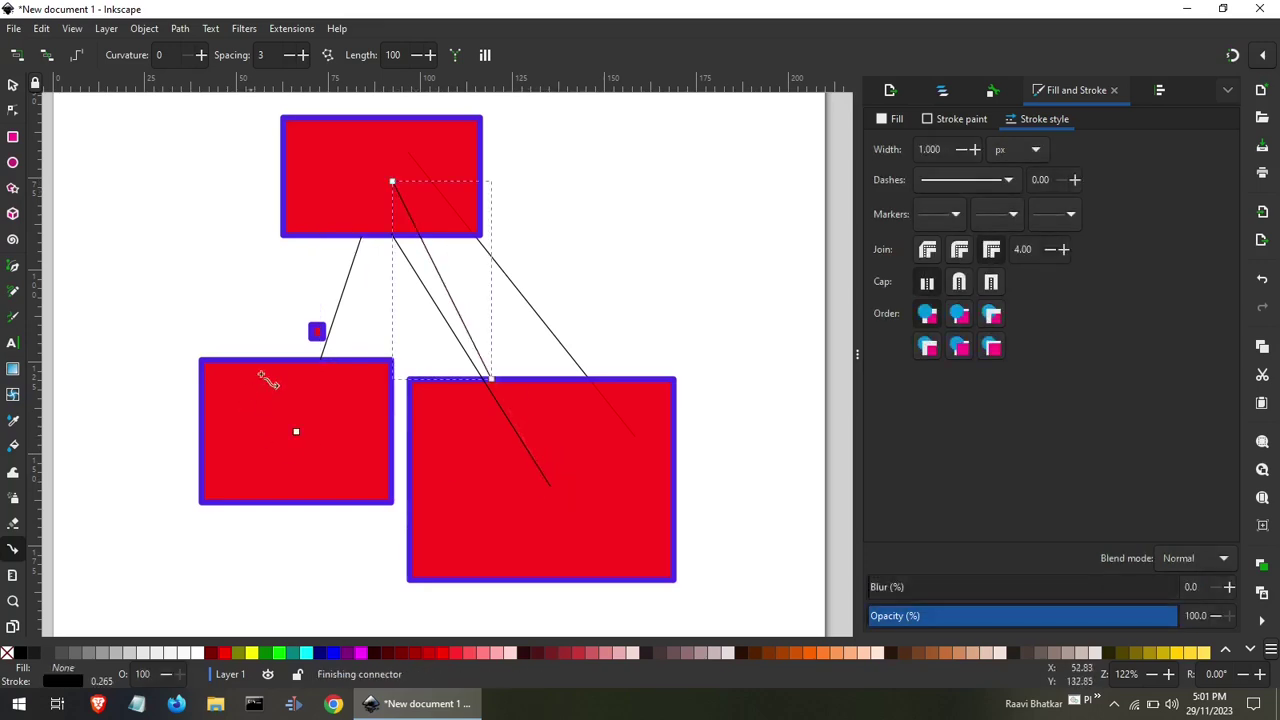
Delete the unwanted diagonal connector.
left_click(12, 87)
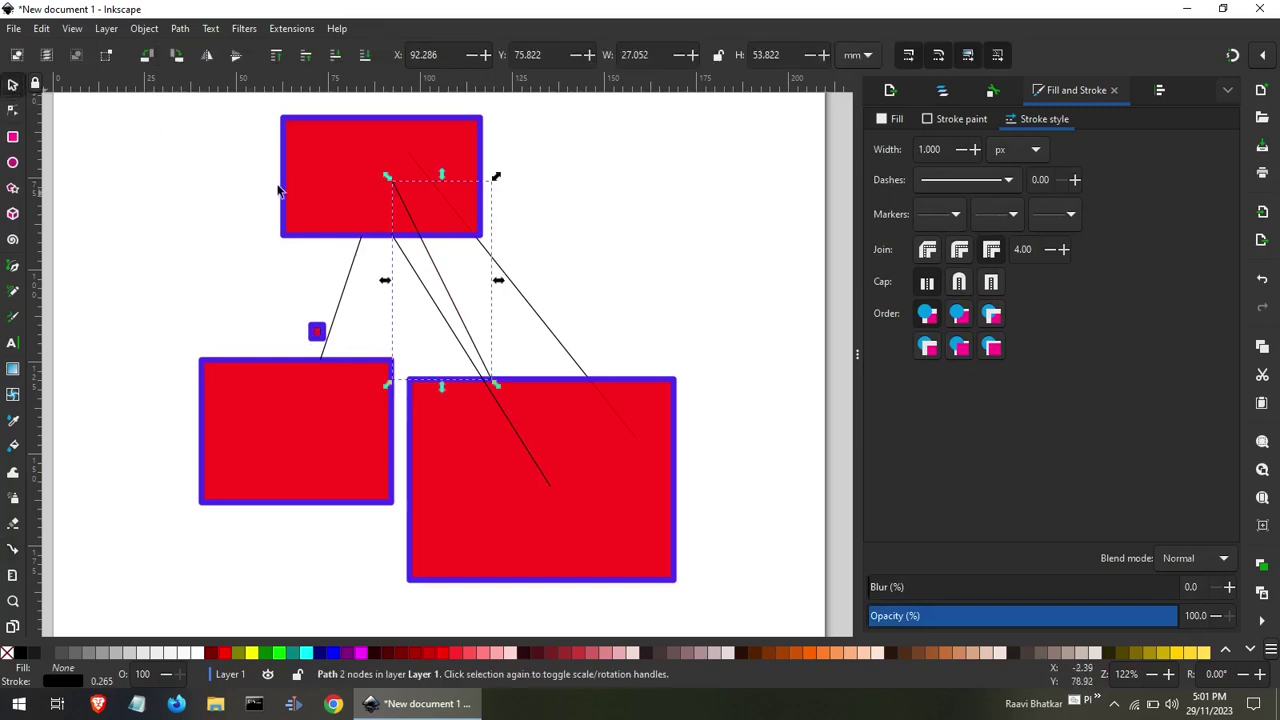
left_click(415, 283)
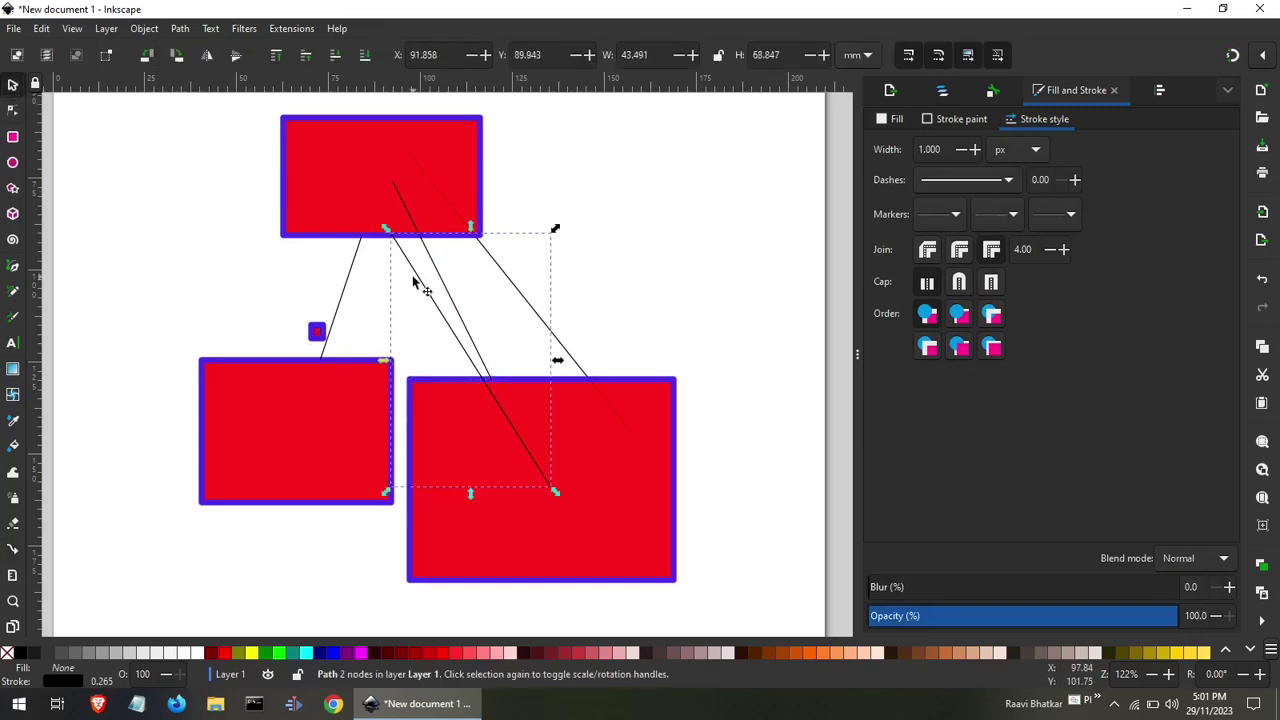
key("Escape")
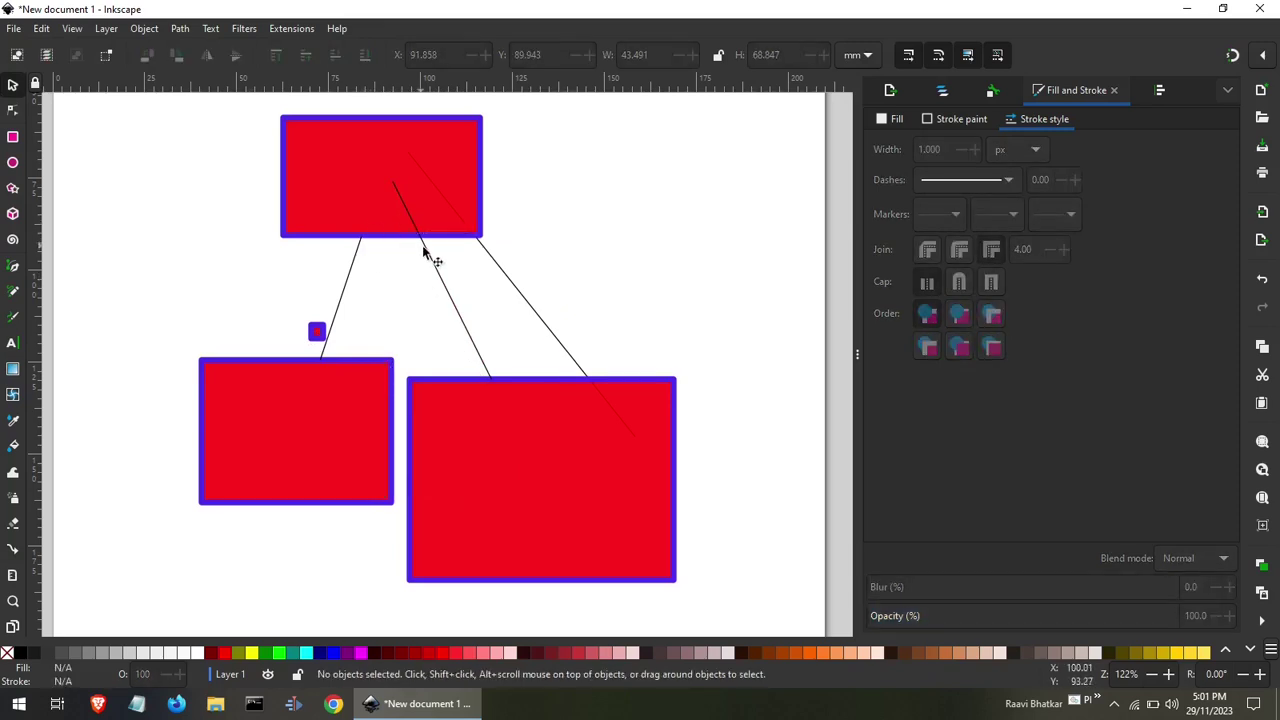
left_click(426, 255)
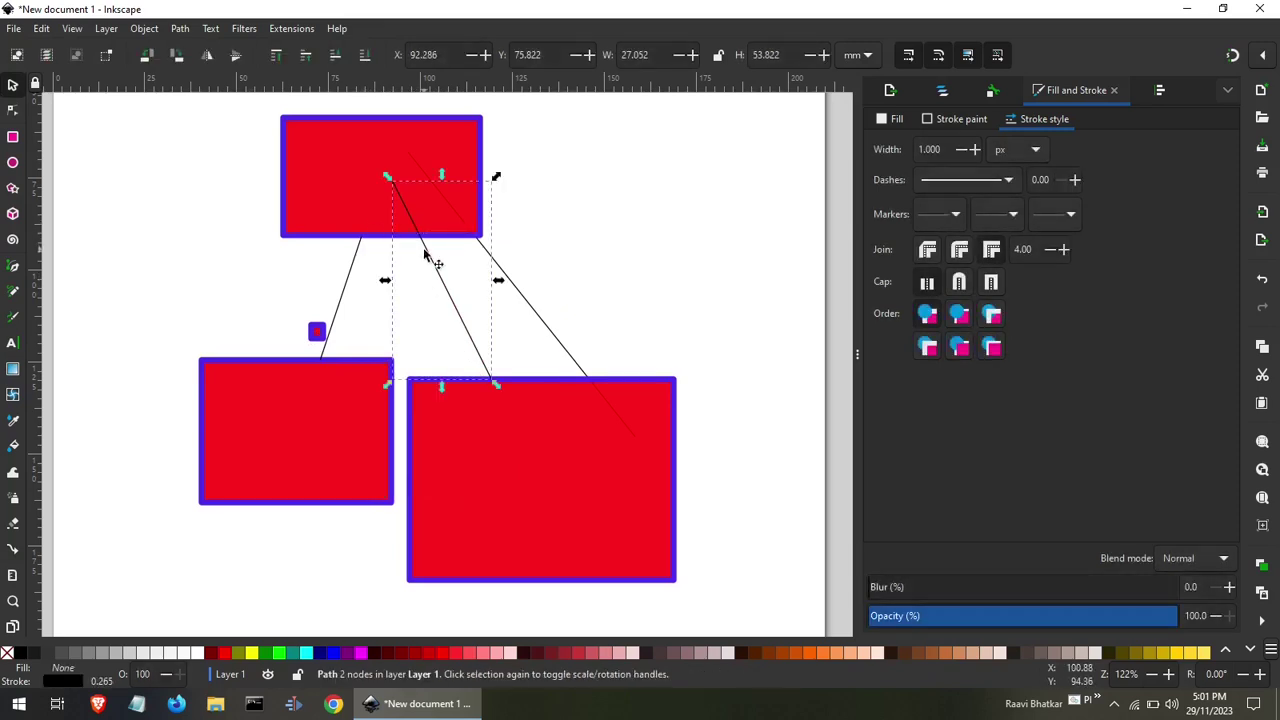
key("Delete")
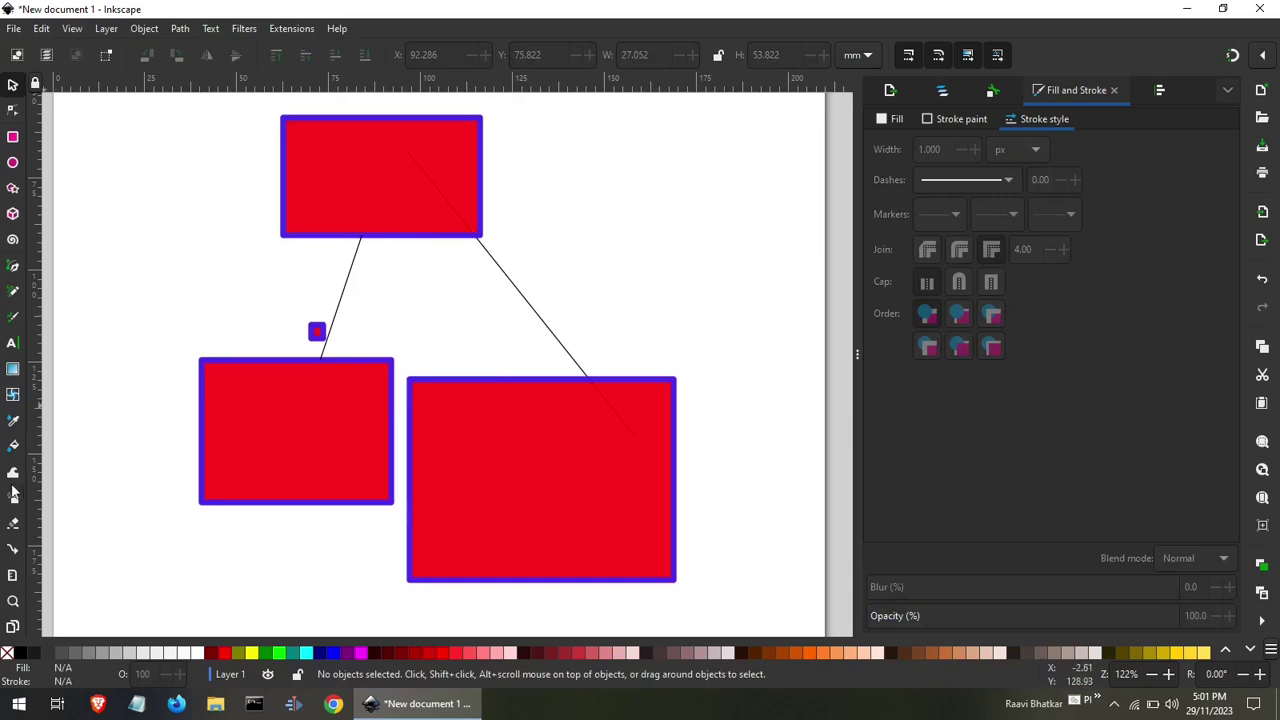
Redraw the connector from the top rectangle to the lower-right rectangle.
left_click(10, 550)
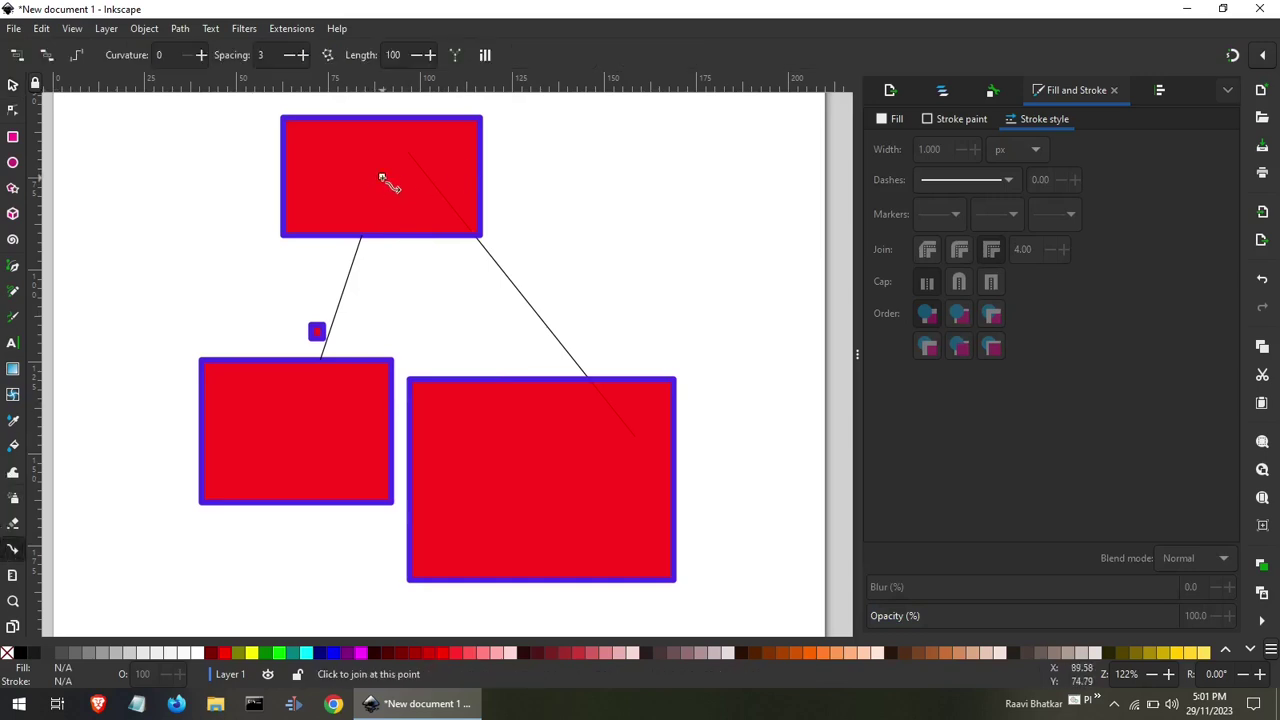
mouse_move(381, 178)
left_mouse_down()
mouse_move(503, 231)
mouse_move(541, 480)
left_mouse_up()
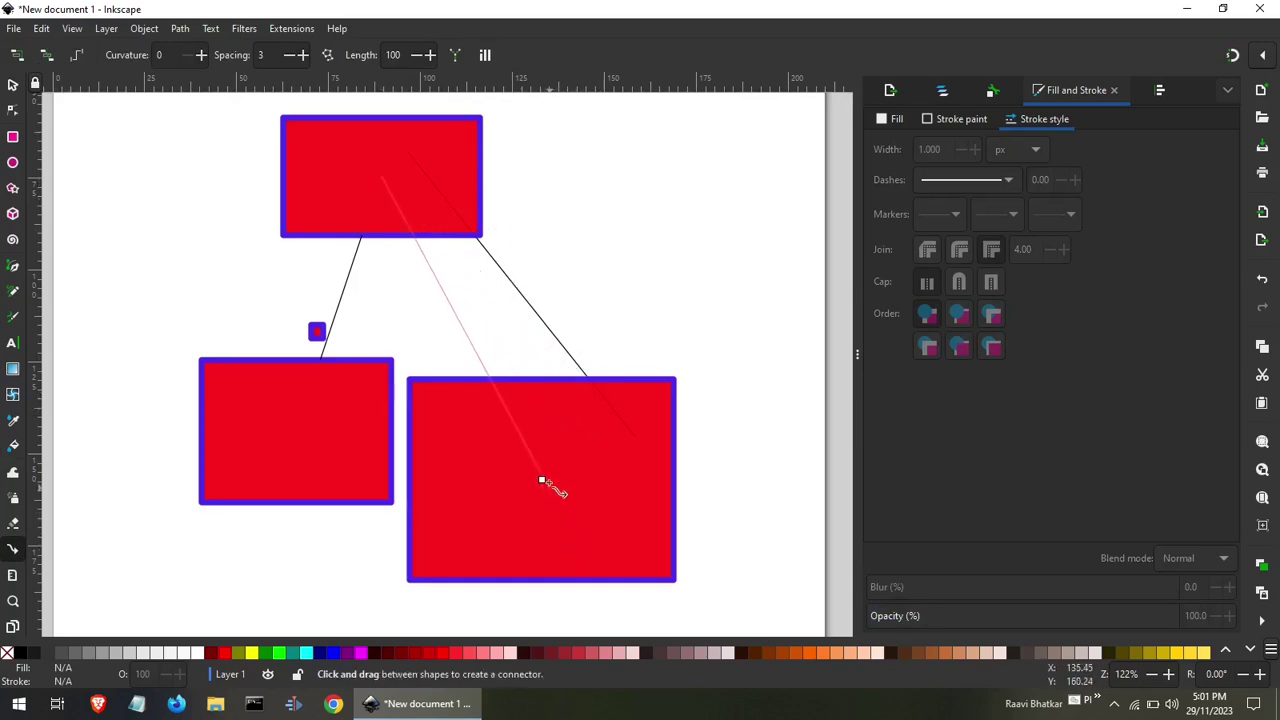
left_click(541, 480)
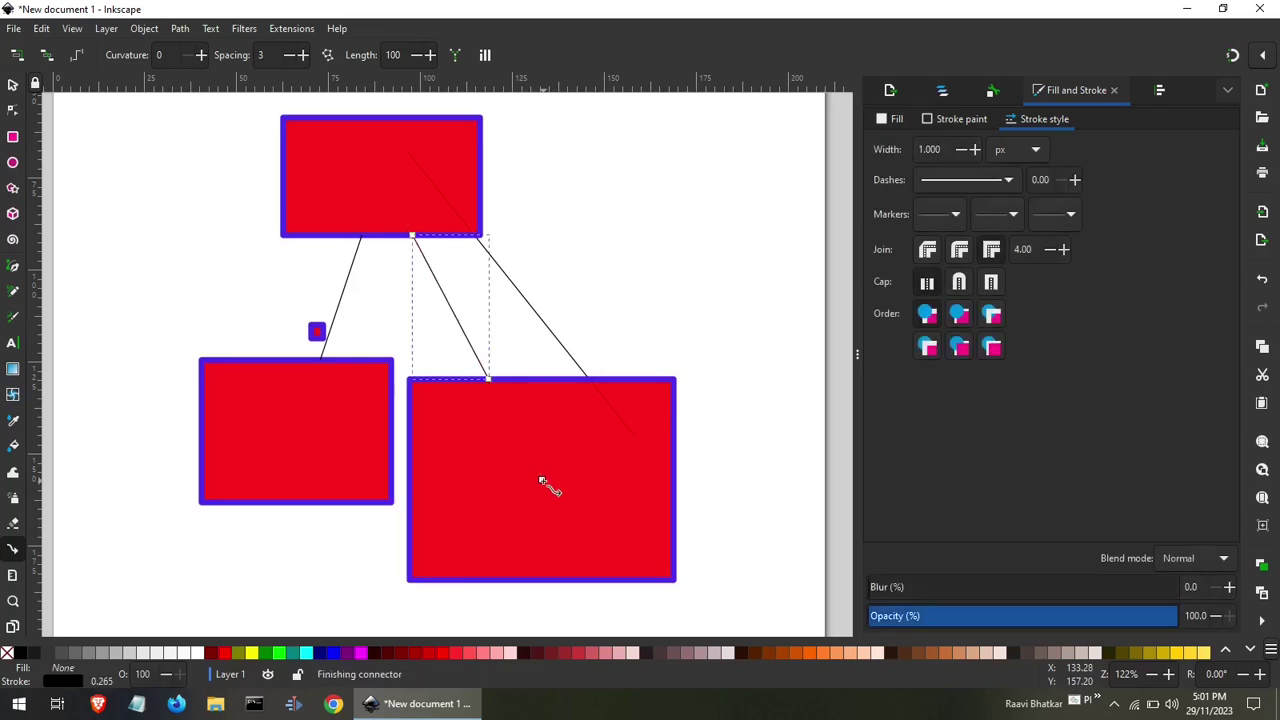
left_click(15, 84)
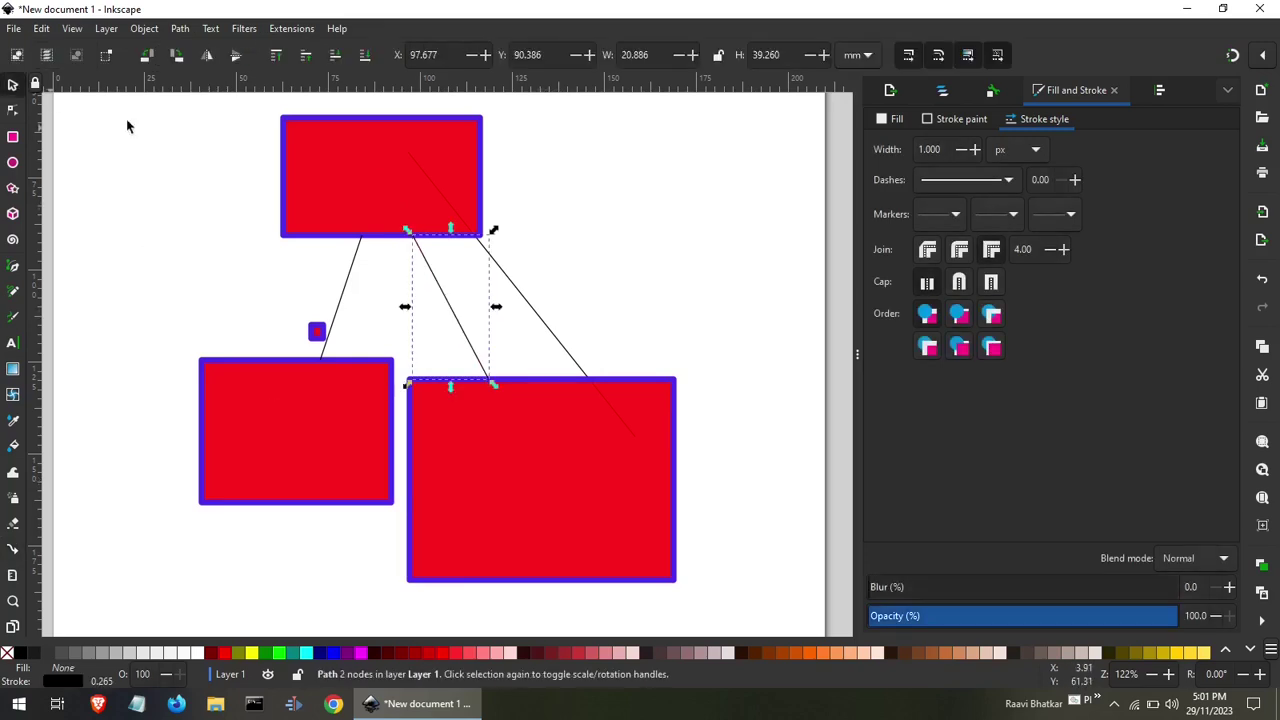
left_click(520, 430)
Spread the rectangles: lower-right further right, top one upper left, left one further left.
mouse_move(520, 430)
left_mouse_down()
mouse_move(660, 386)
mouse_move(634, 430)
left_mouse_up()
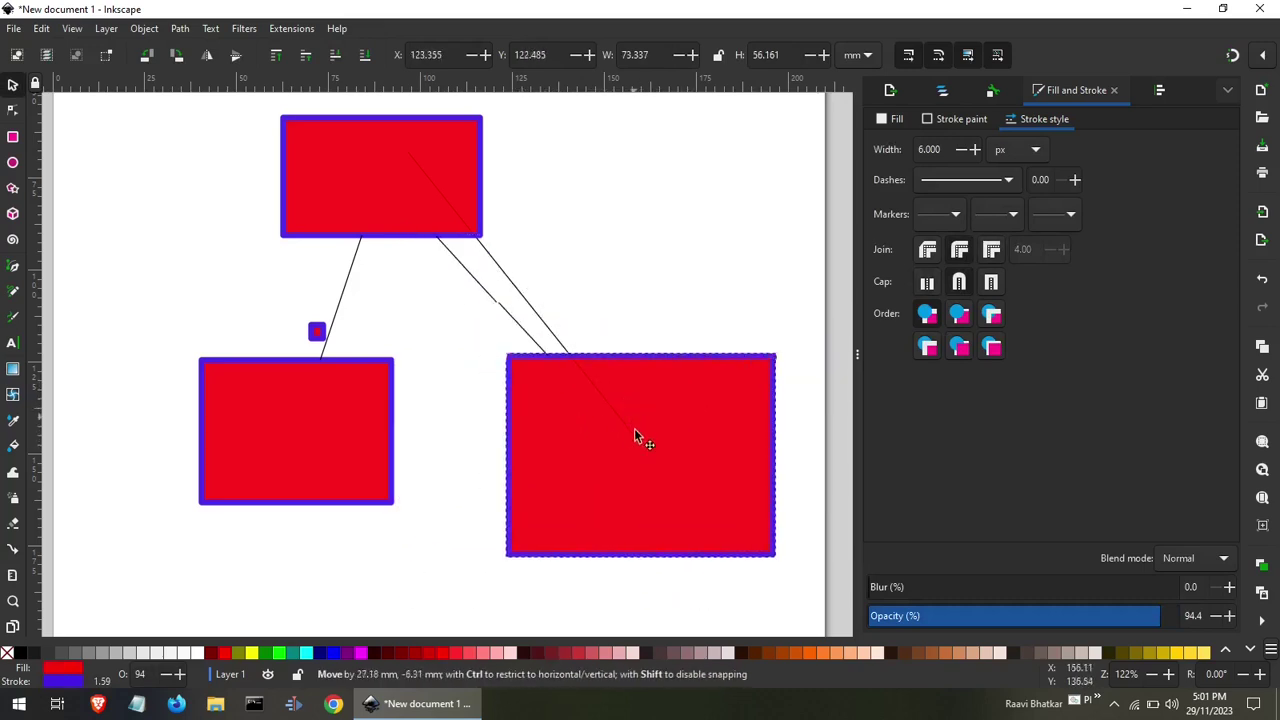
left_click_drag(634, 430, 677, 419)
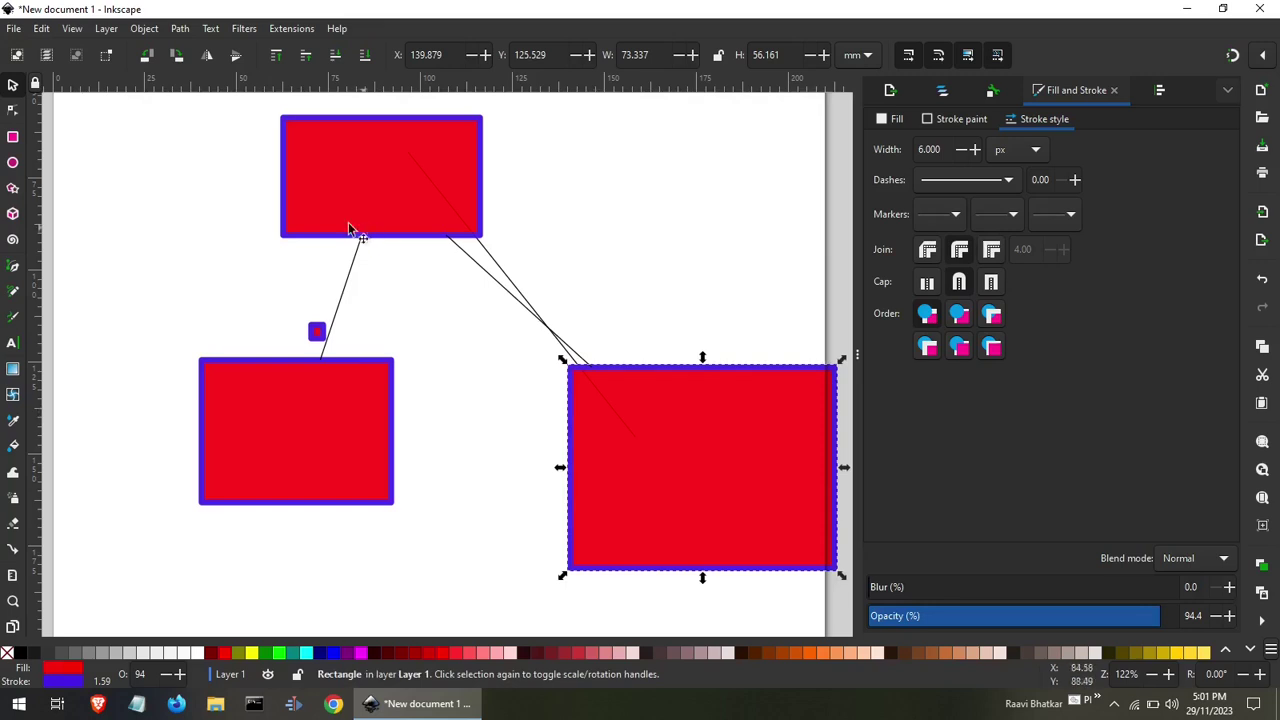
left_click_drag(337, 172, 149, 196)
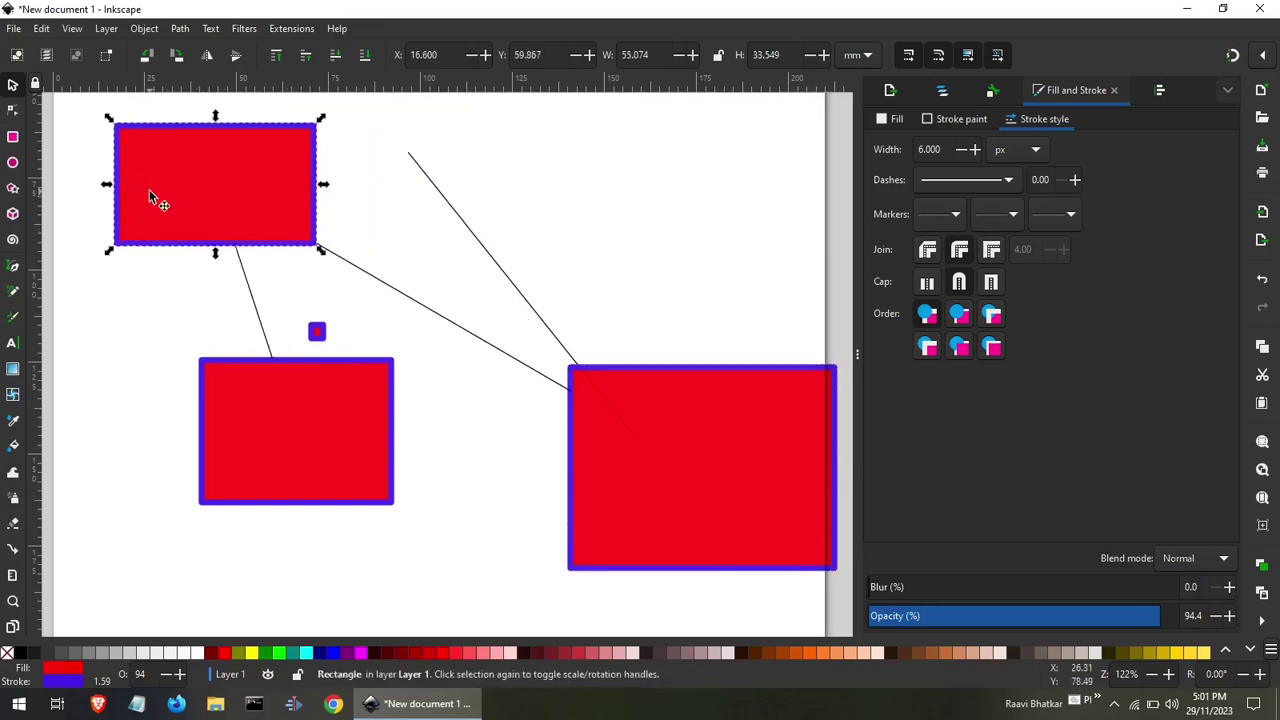
left_click_drag(266, 426, 183, 445)
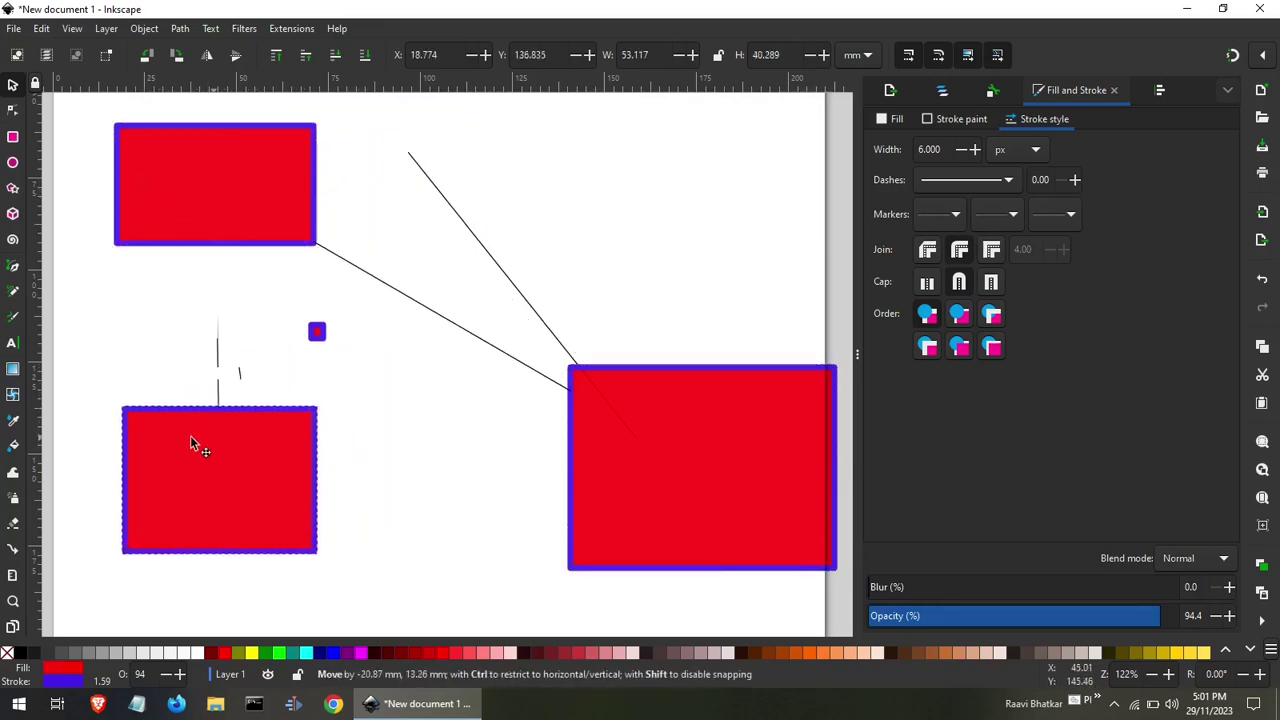
Delete the diagonal line and small square, and centre the top rectangle.
left_click(511, 291)
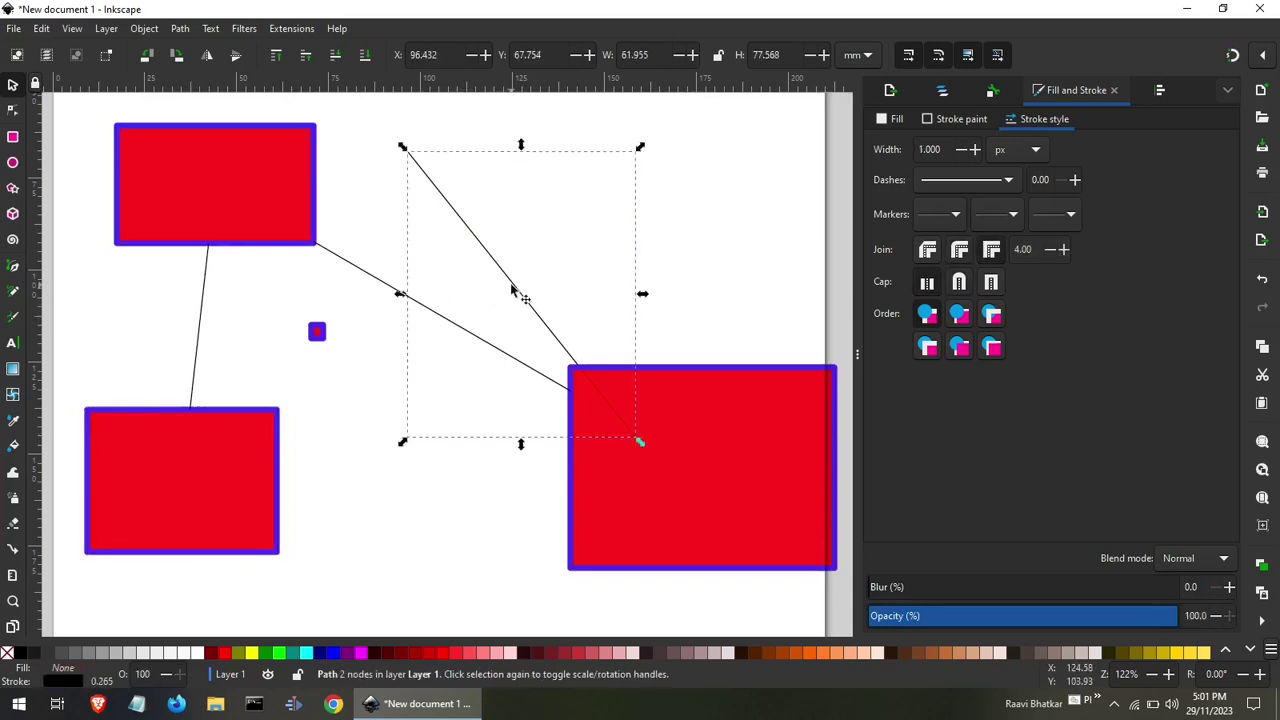
key("Delete")
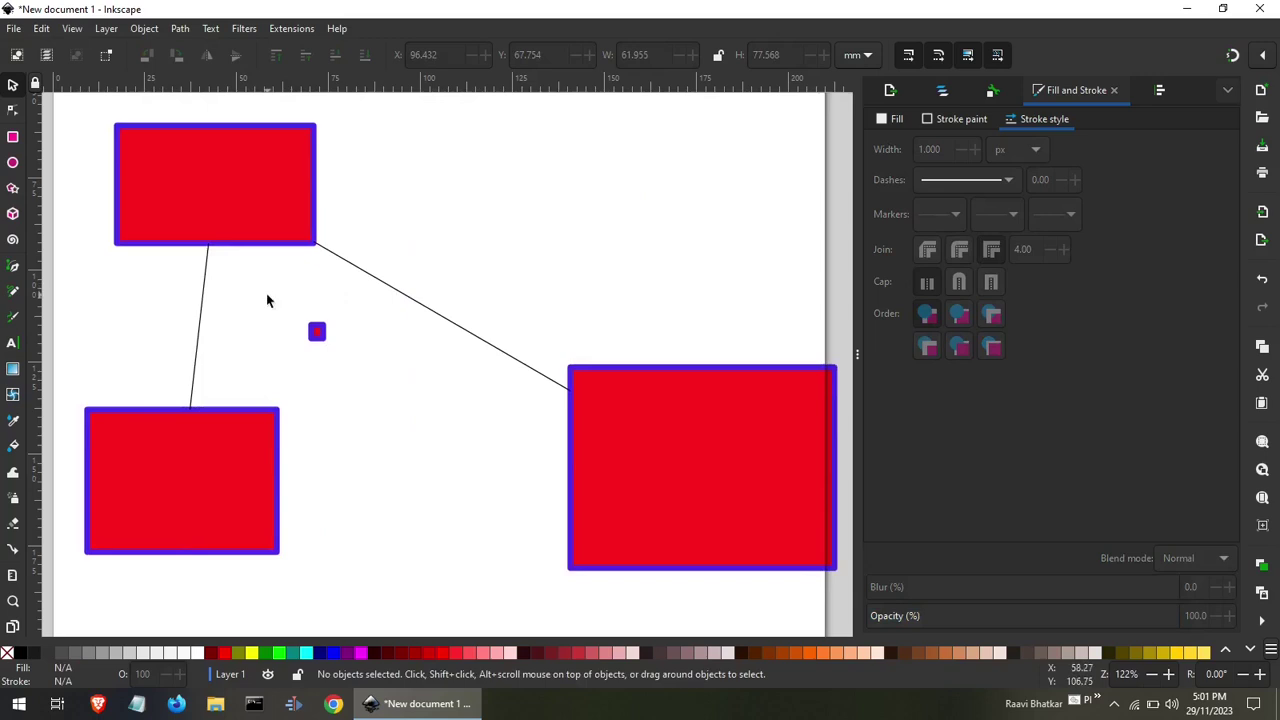
left_click_drag(266, 293, 363, 376)
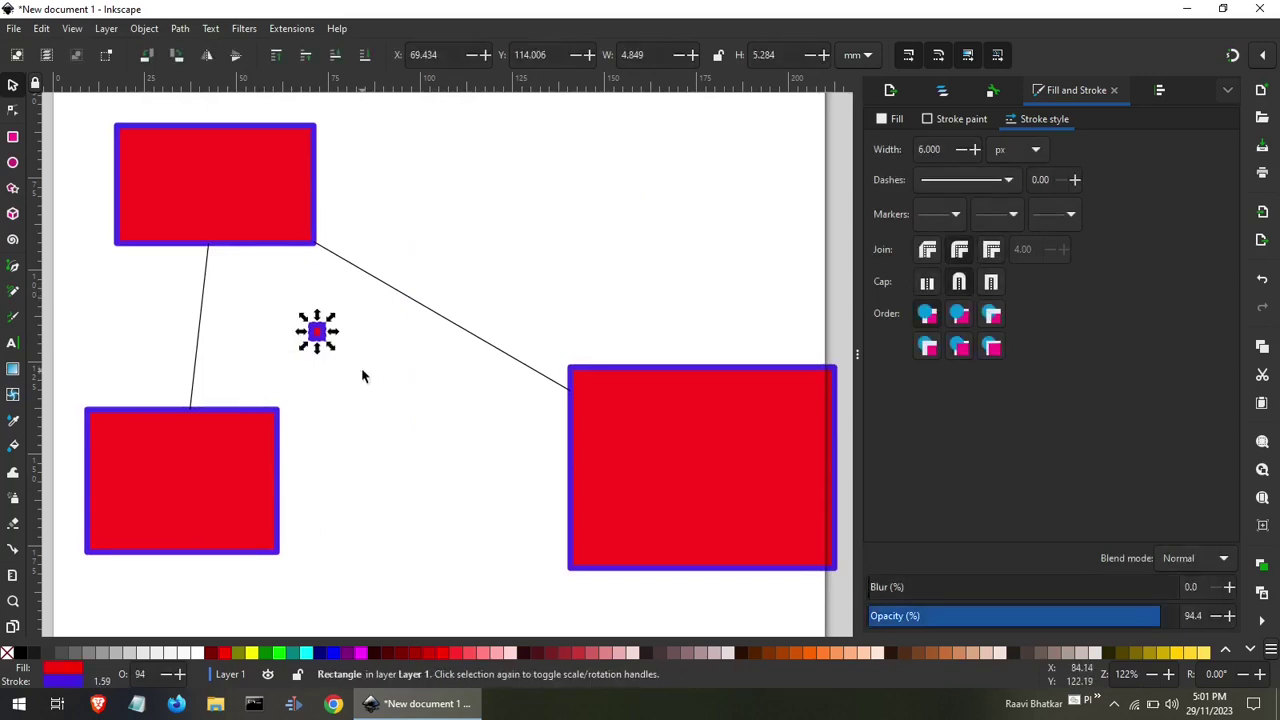
key("Delete")
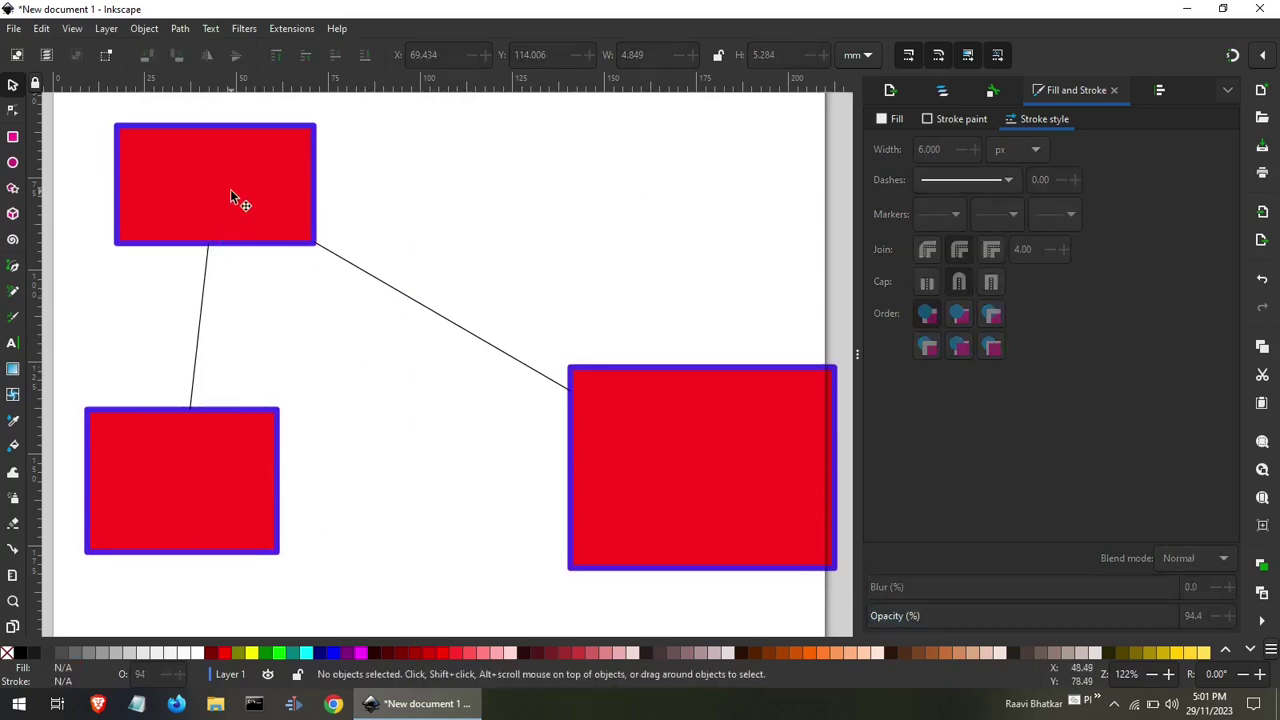
mouse_move(230, 189)
left_mouse_down()
mouse_move(572, 220)
mouse_move(486, 220)
left_mouse_up()
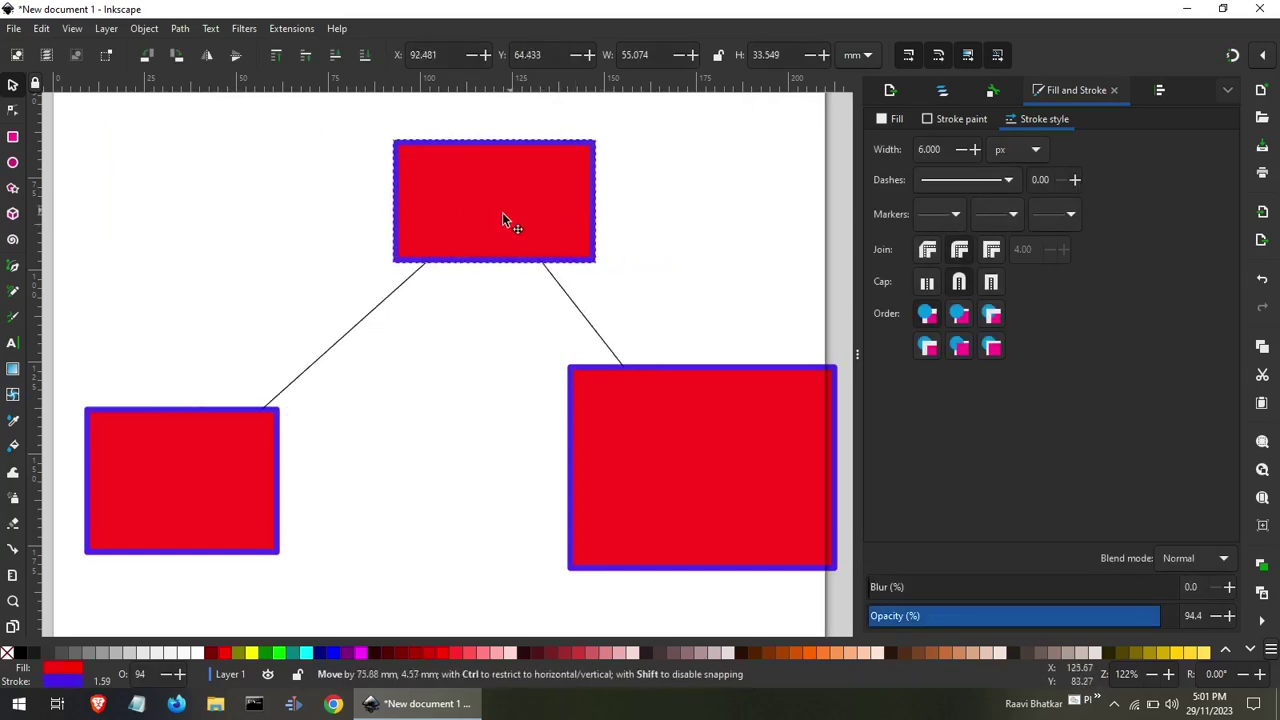
left_click(451, 362)
Move the left and right rectangles inward beneath the top one, then select all shapes.
scroll(451, 362, "down", 2)
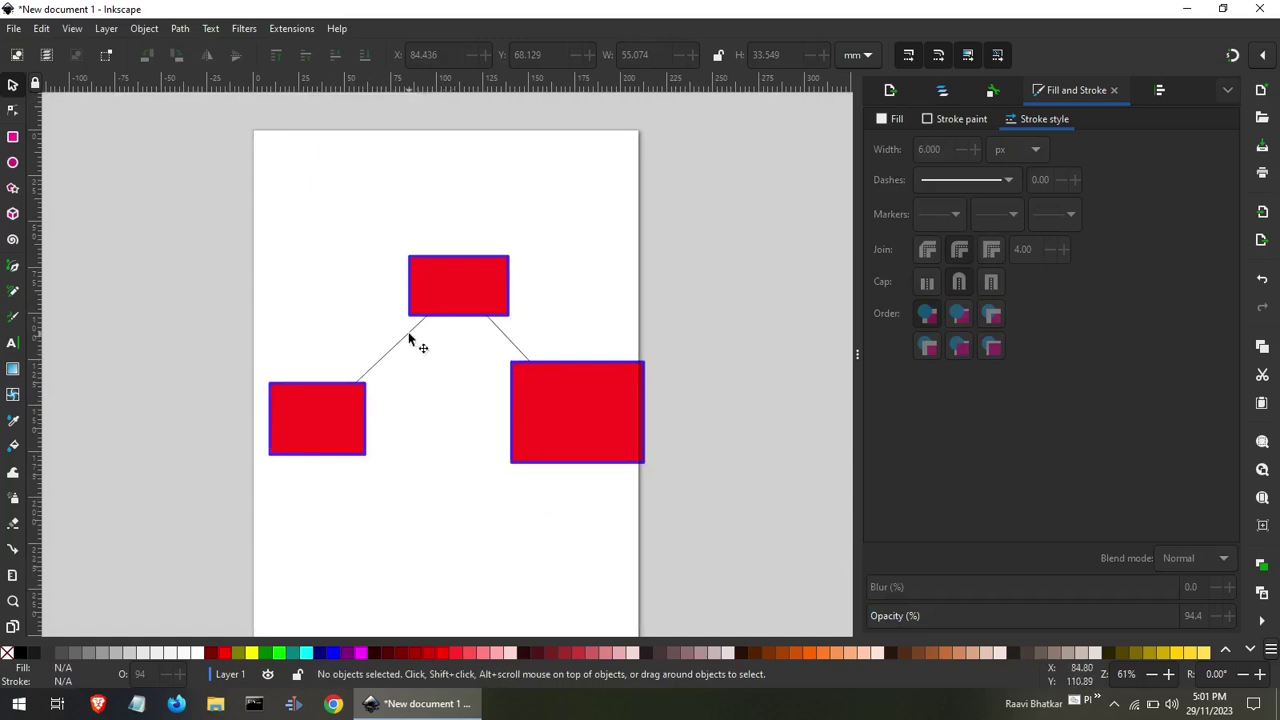
left_click(409, 340)
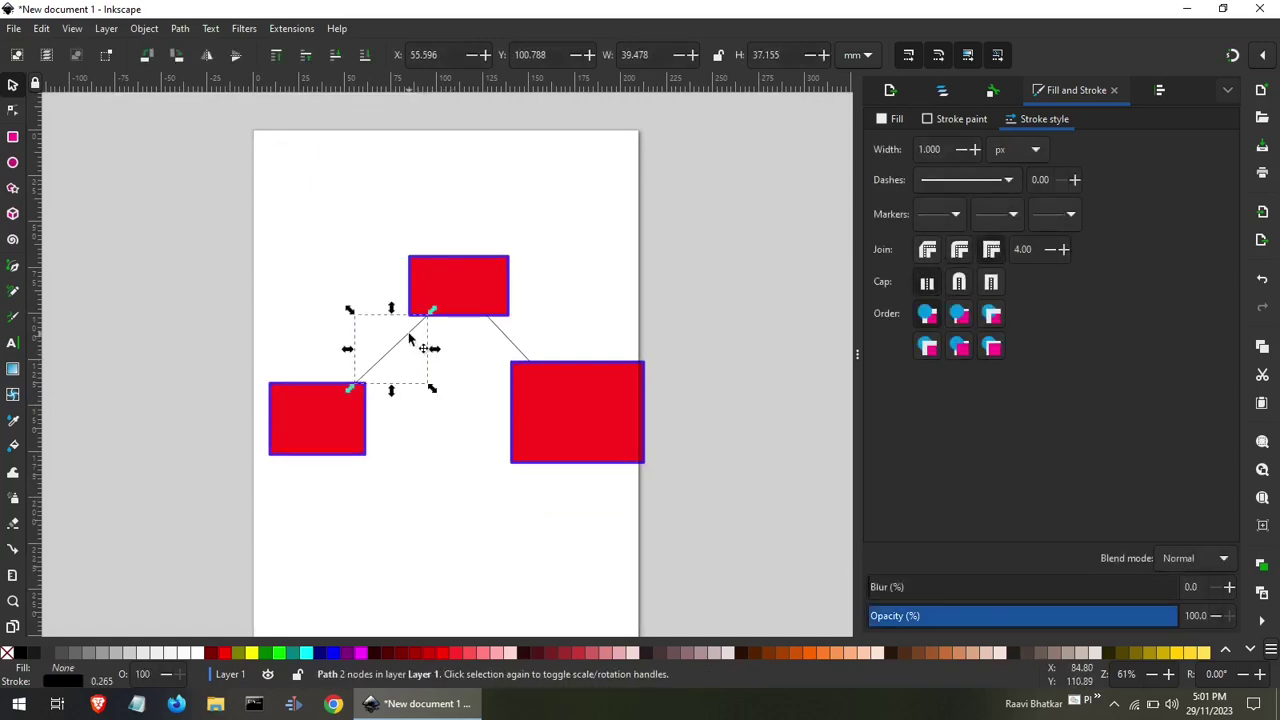
left_click(236, 347)
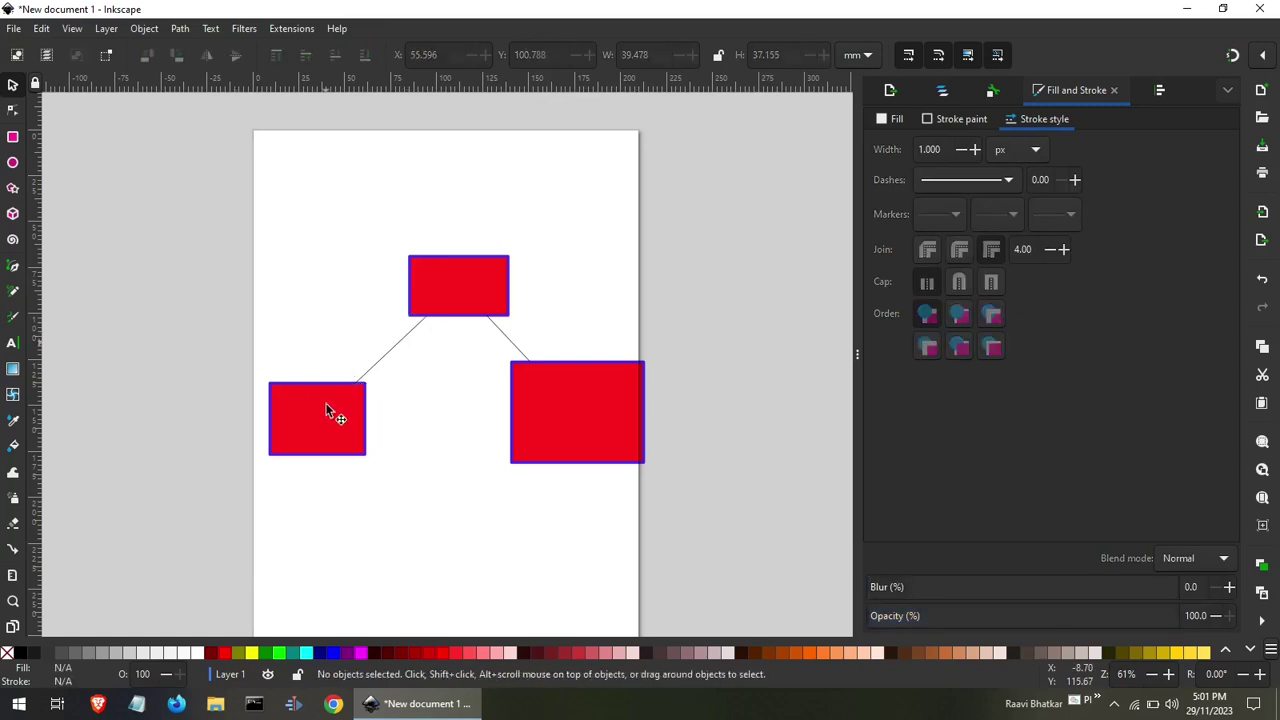
left_click_drag(327, 411, 405, 391)
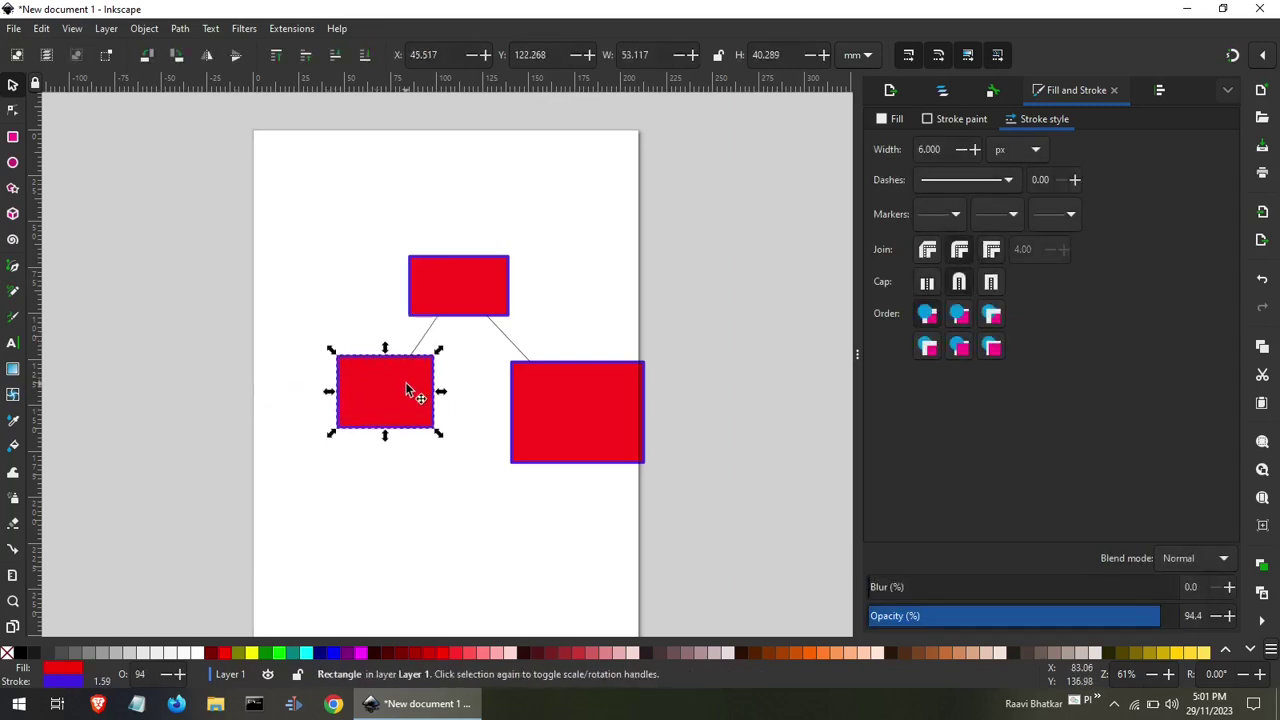
left_click_drag(605, 410, 552, 415)
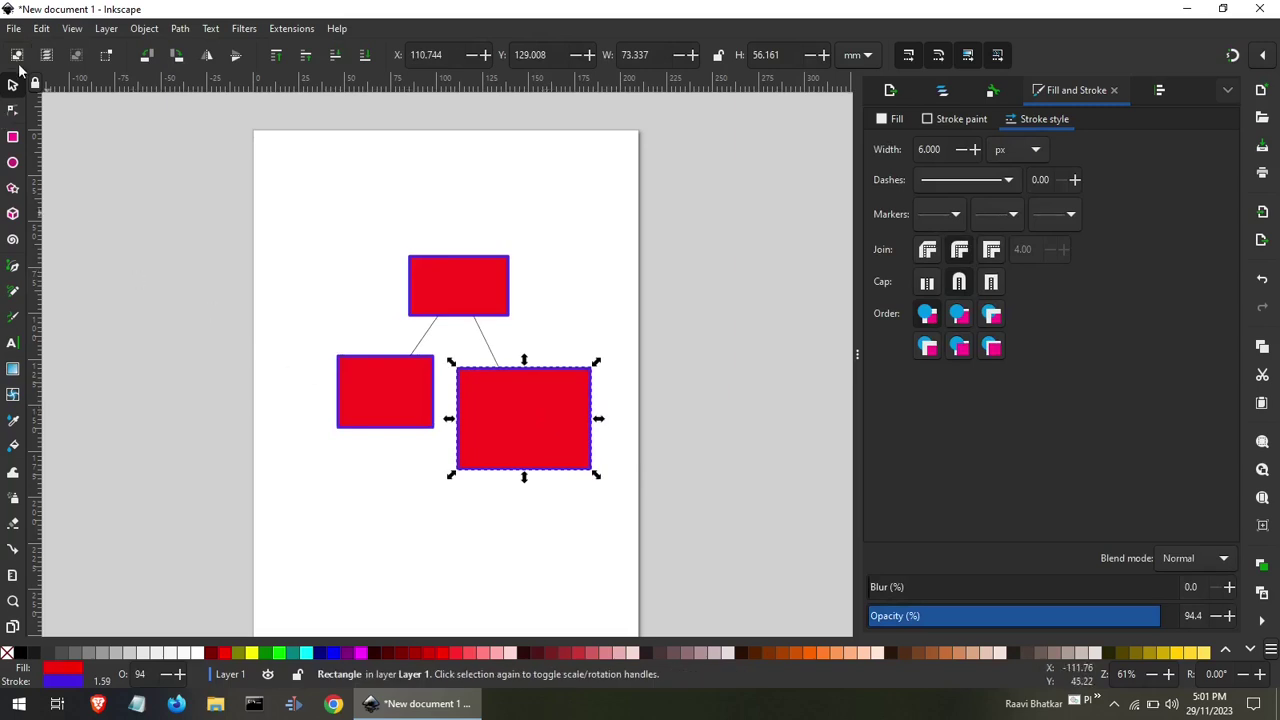
left_click(183, 231)
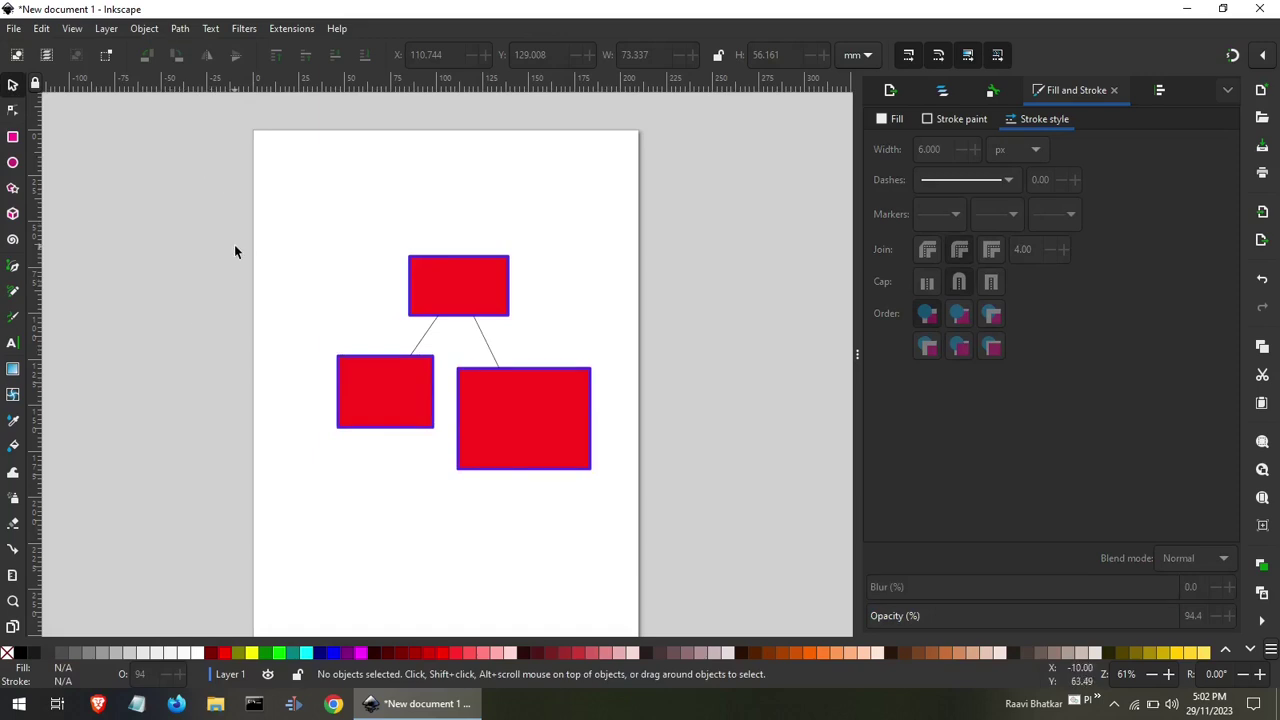
left_click_drag(234, 244, 718, 600)
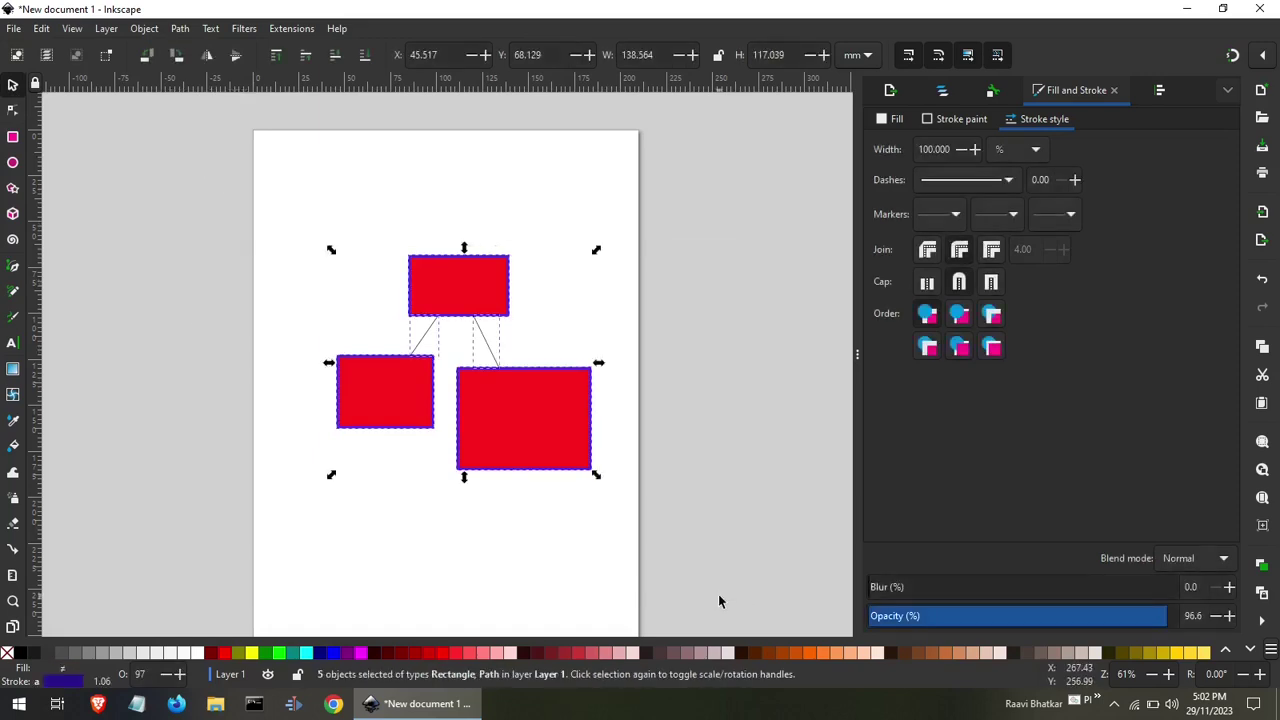
Delete all shapes and draw three red rectangles: two side by side and a square above.
key("Delete")
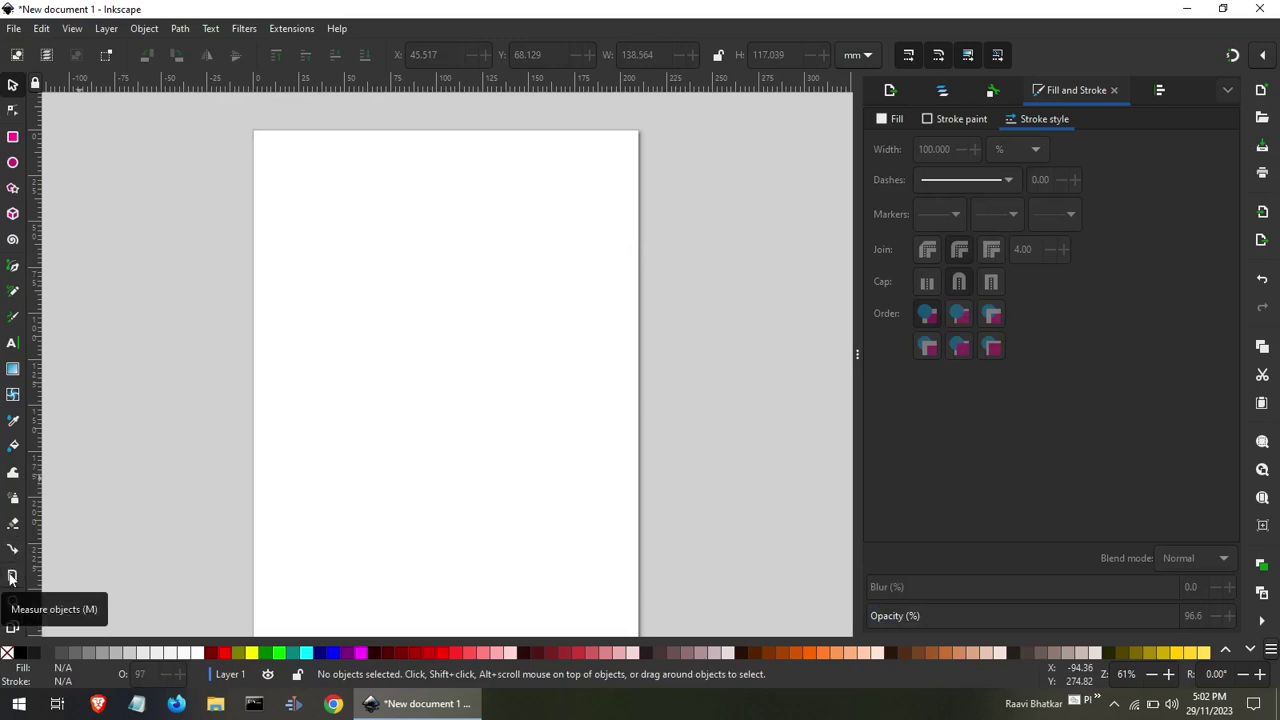
left_click(13, 370)
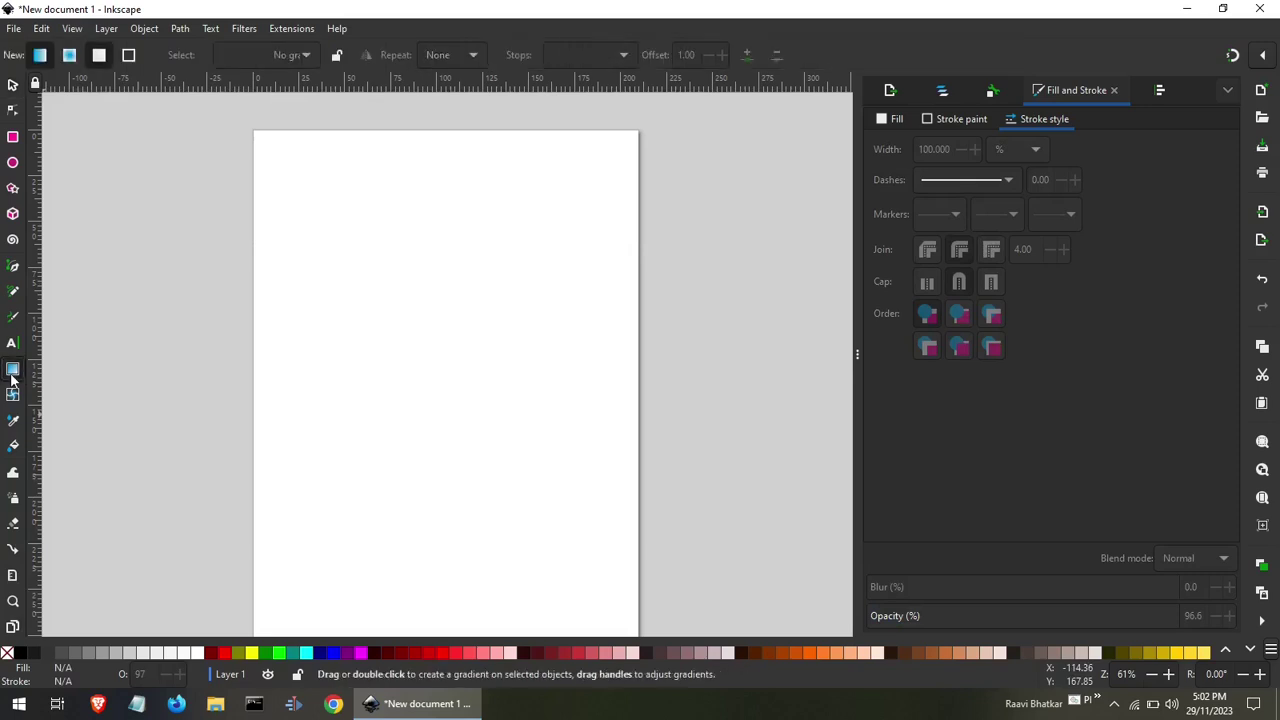
left_click(12, 140)
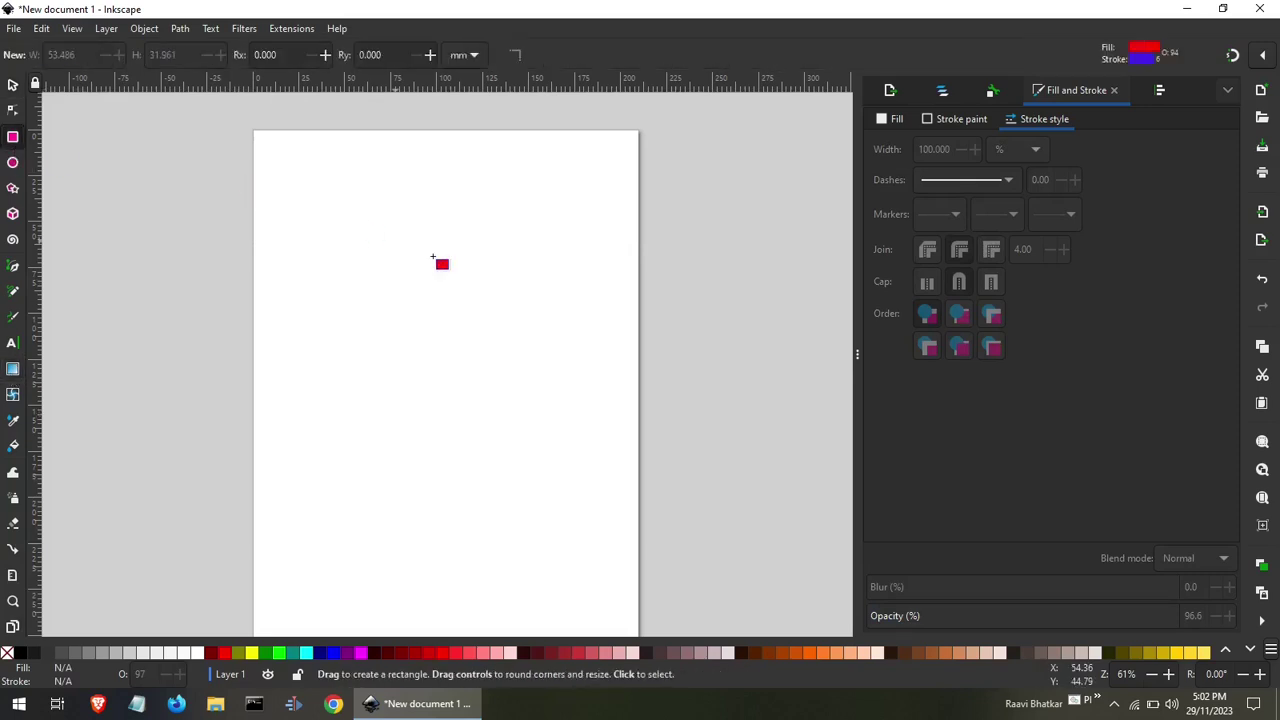
left_click_drag(350, 337, 446, 412)
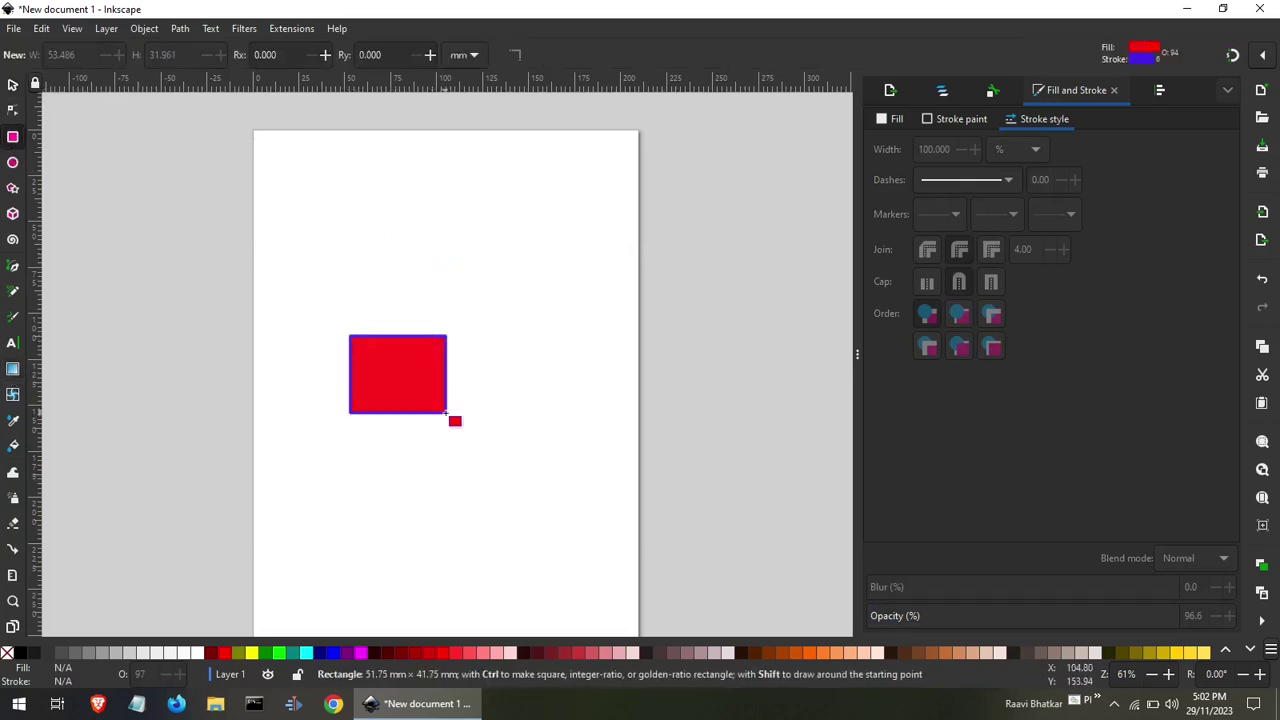
left_click_drag(475, 305, 550, 355)
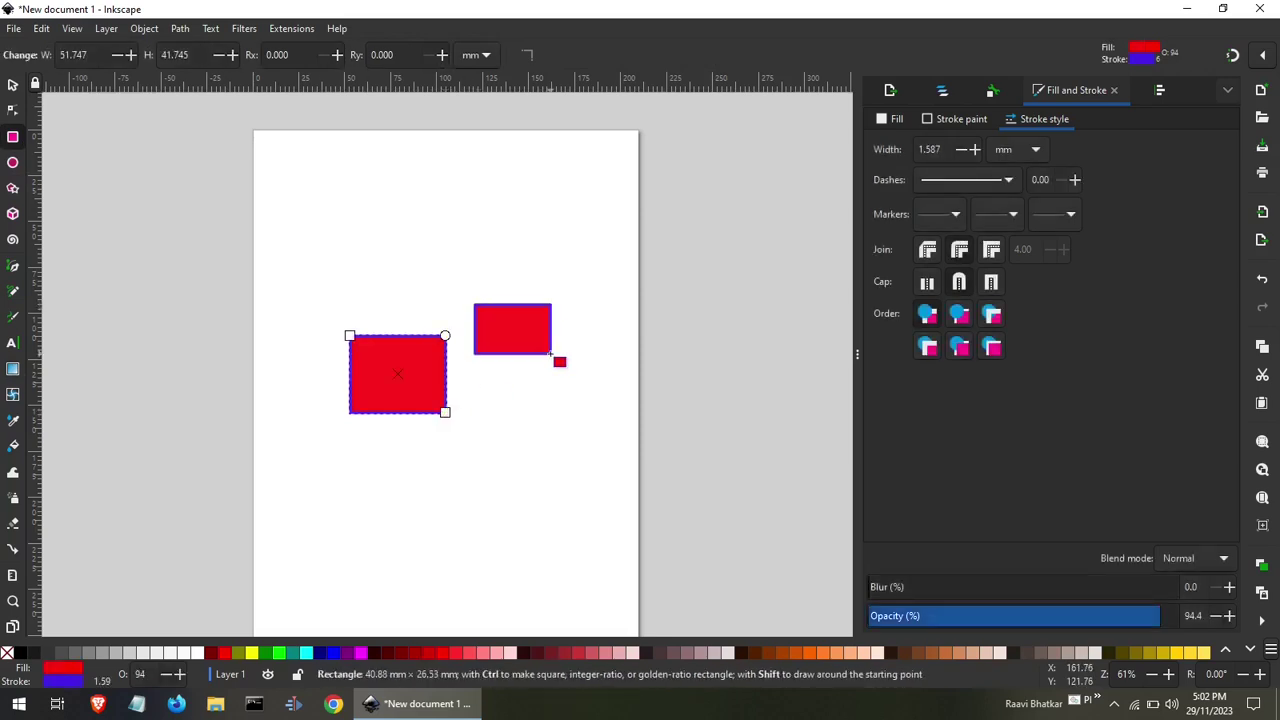
left_click_drag(376, 212, 443, 282)
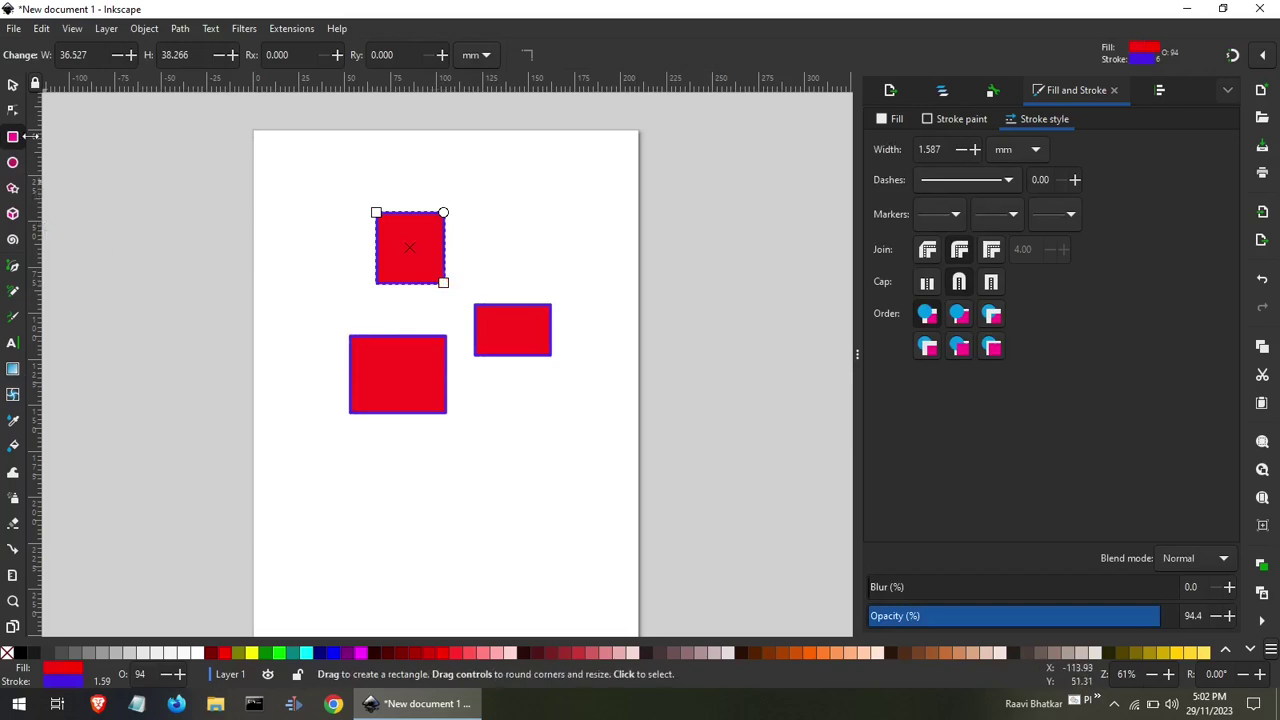
left_click(12, 85)
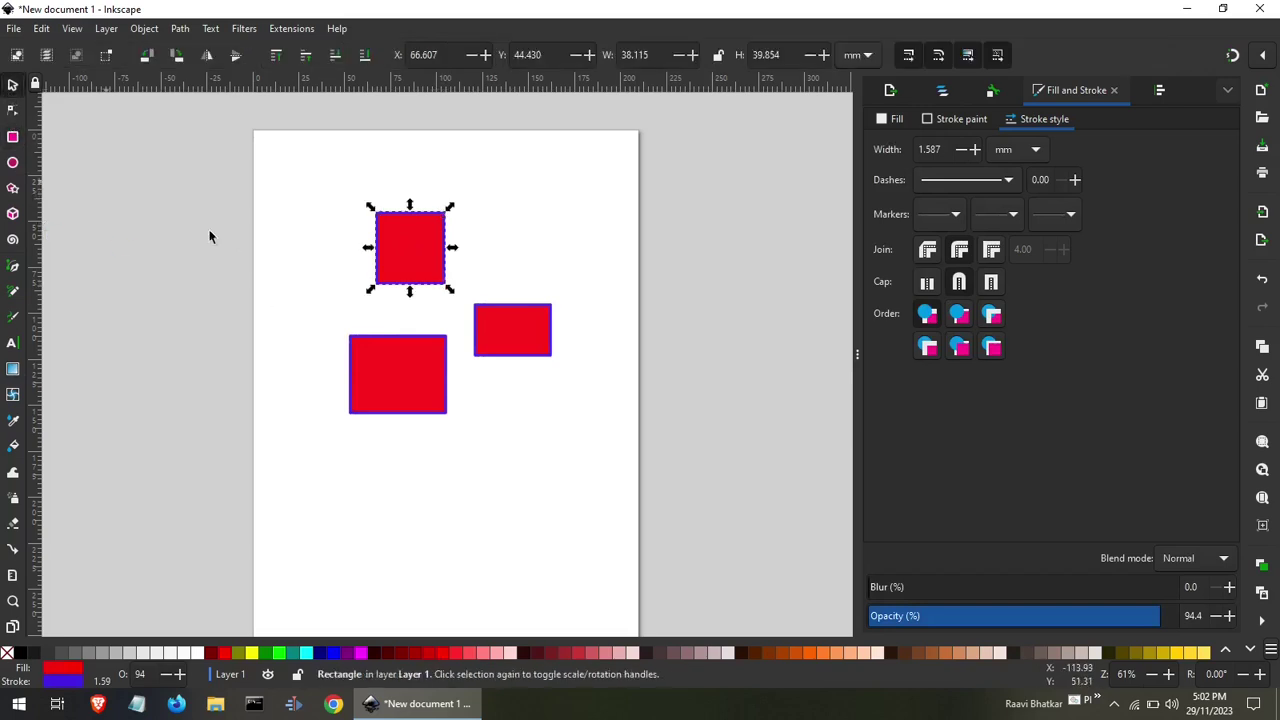
left_click(274, 297)
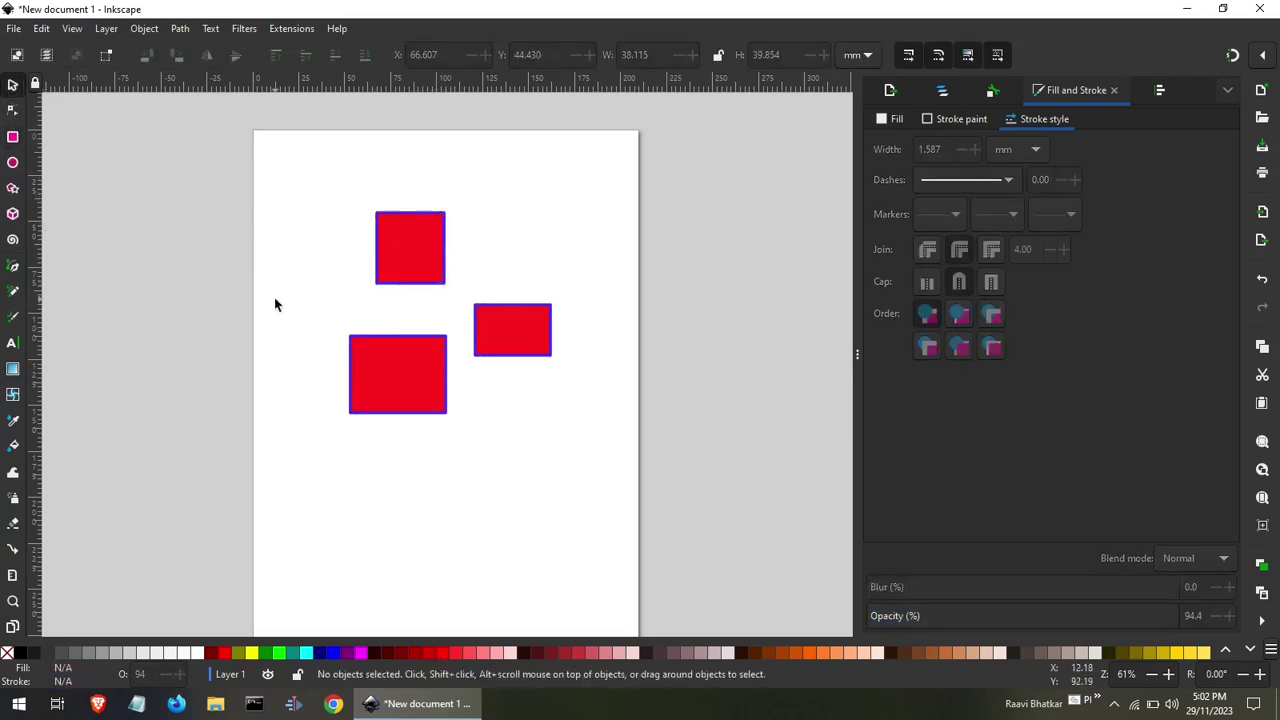
left_click(436, 256)
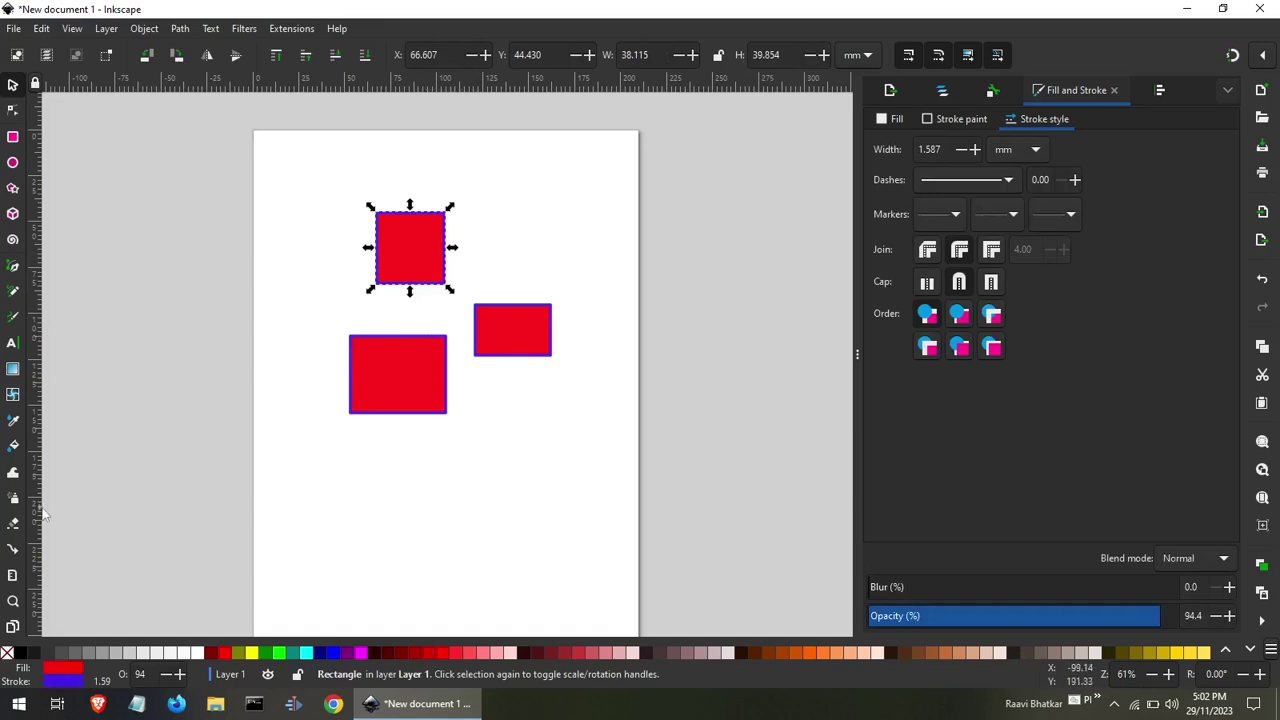
Use the Measure tool to measure the gap between the two lower rectangles.
left_click(13, 576)
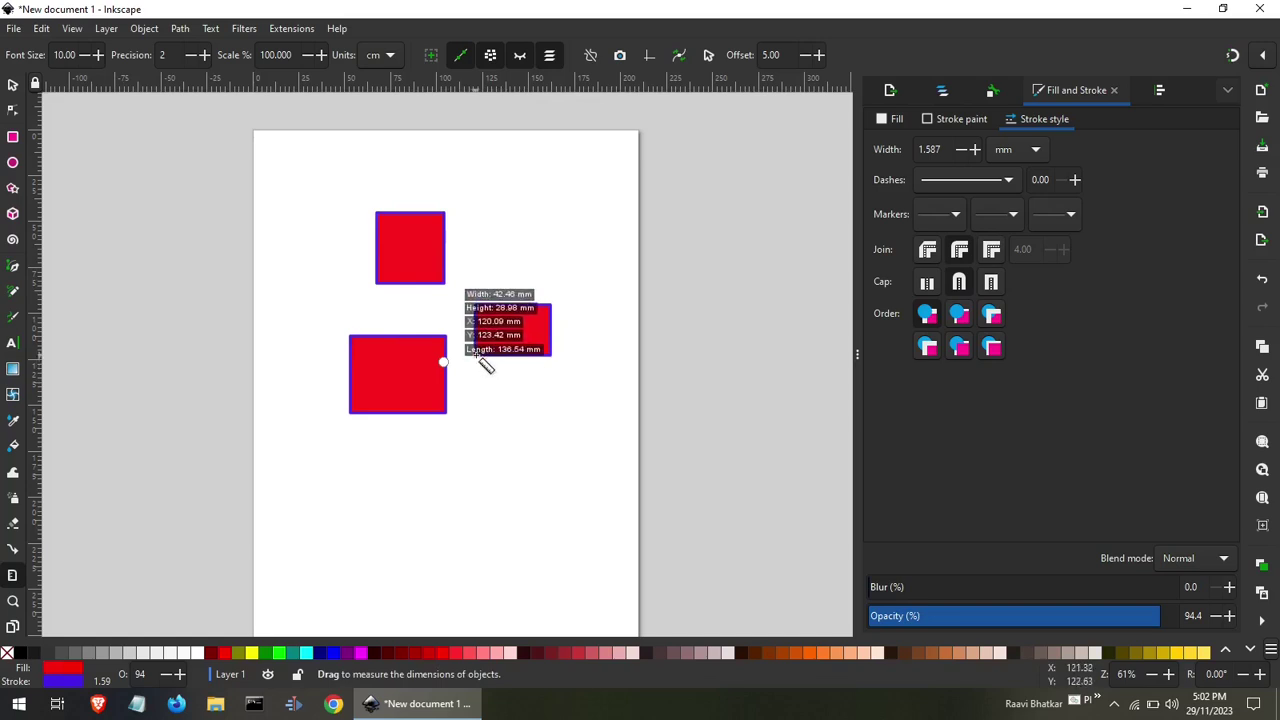
mouse_move(474, 355)
left_mouse_down()
mouse_move(446, 357)
mouse_move(457, 362)
mouse_move(484, 328)
mouse_move(475, 261)
mouse_move(484, 308)
mouse_move(476, 300)
left_mouse_up()
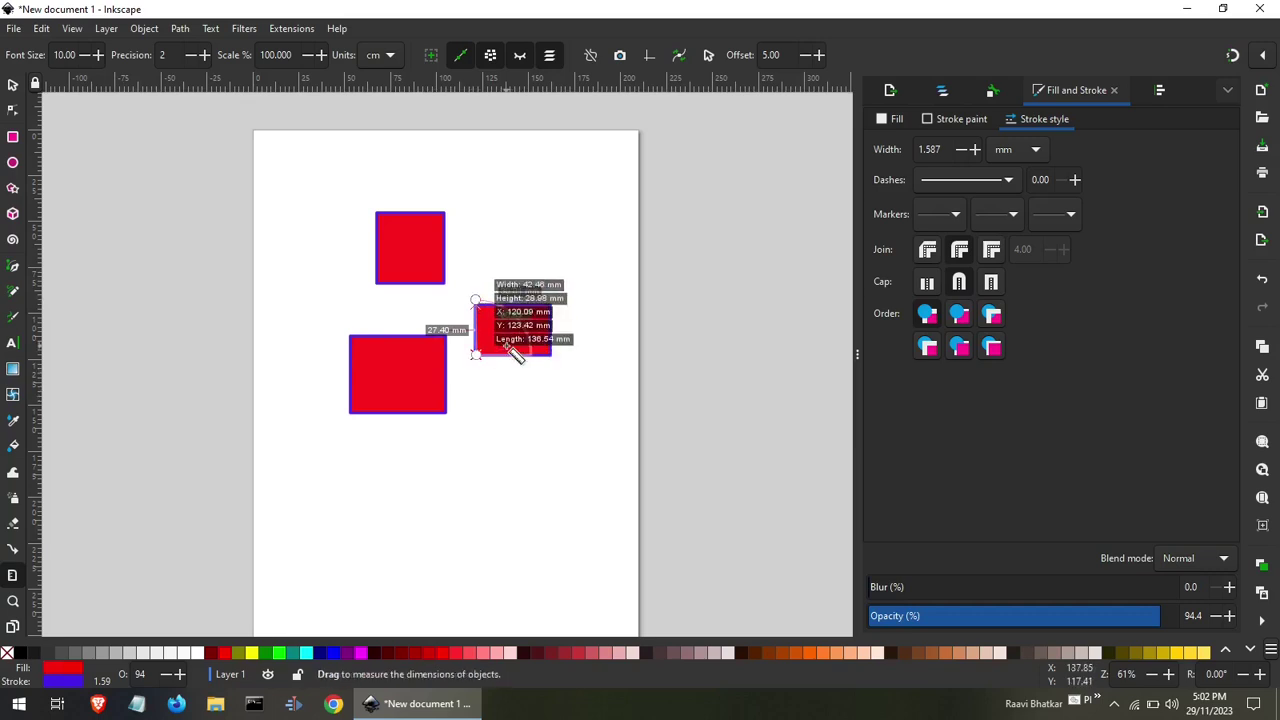
scroll(513, 352, "up", 2, "ctrl")
scroll(513, 352, "up", 1, "ctrl")
scroll(513, 352, "up", 2, "ctrl")
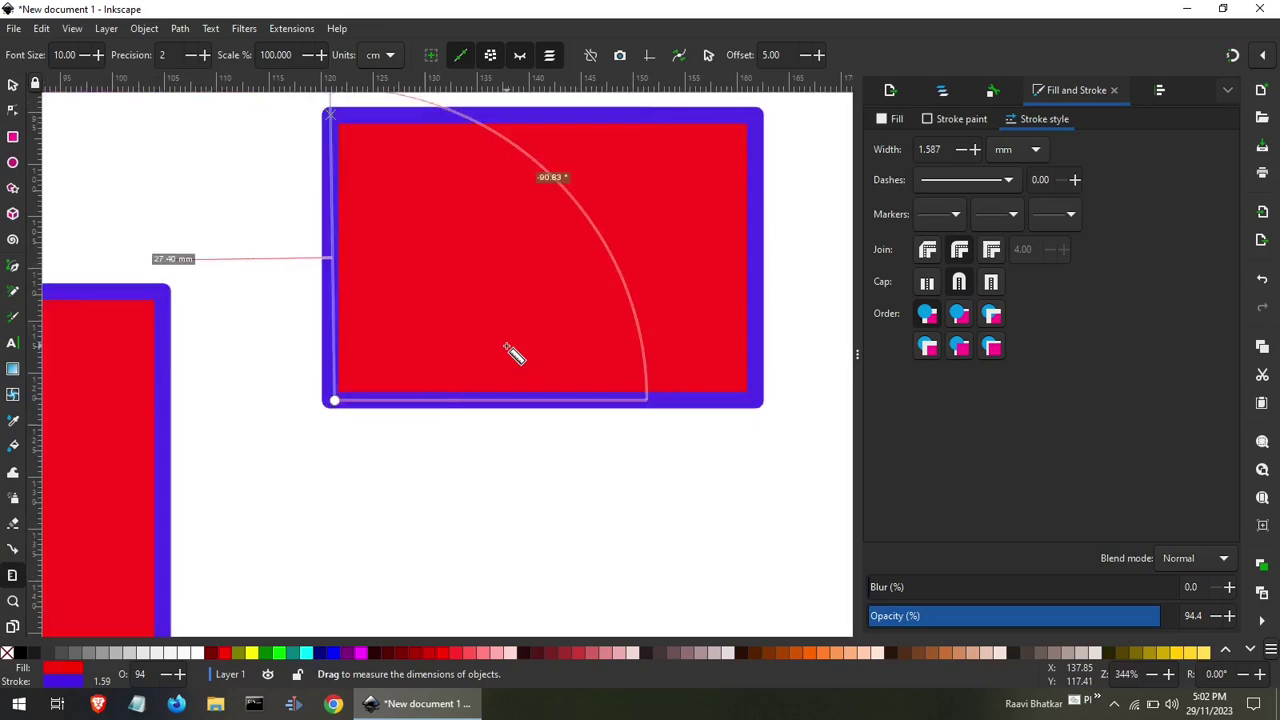
Measure from the rectangle's bottom edge to a point below it, then return to the Selector tool.
mouse_move(394, 388)
left_mouse_down()
mouse_move(705, 397)
mouse_move(696, 390)
left_mouse_up()
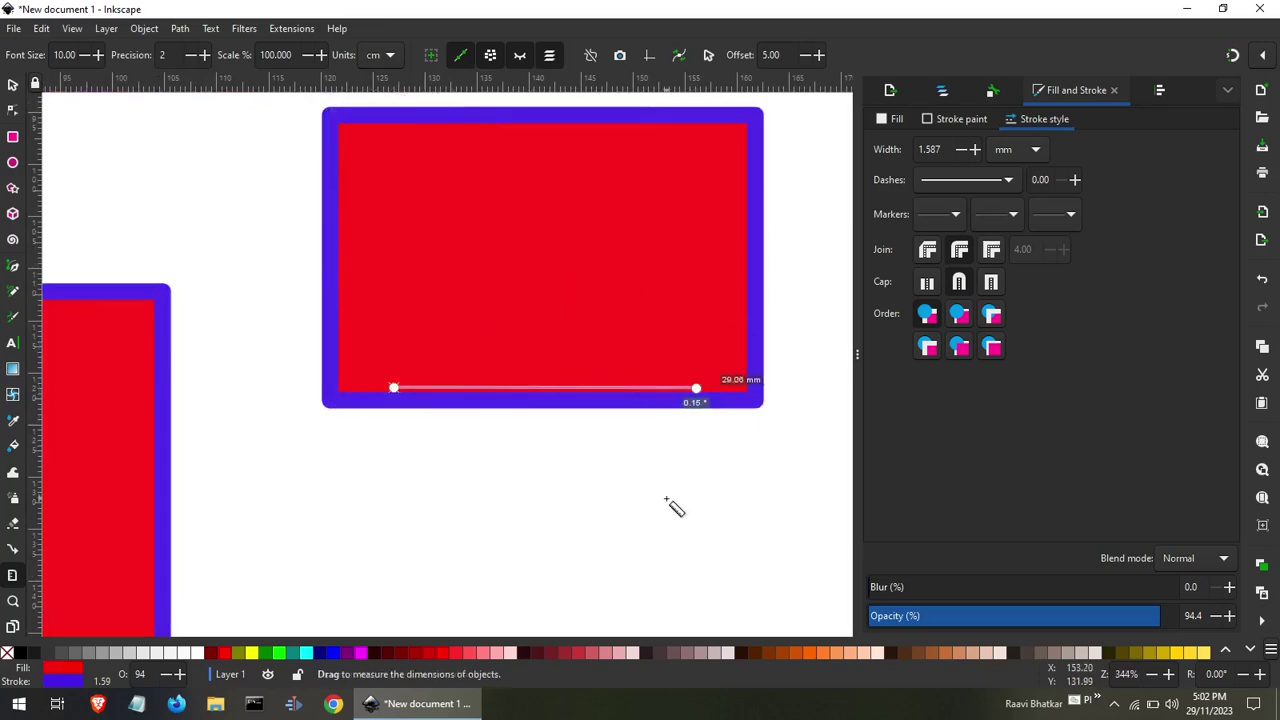
left_click(585, 503)
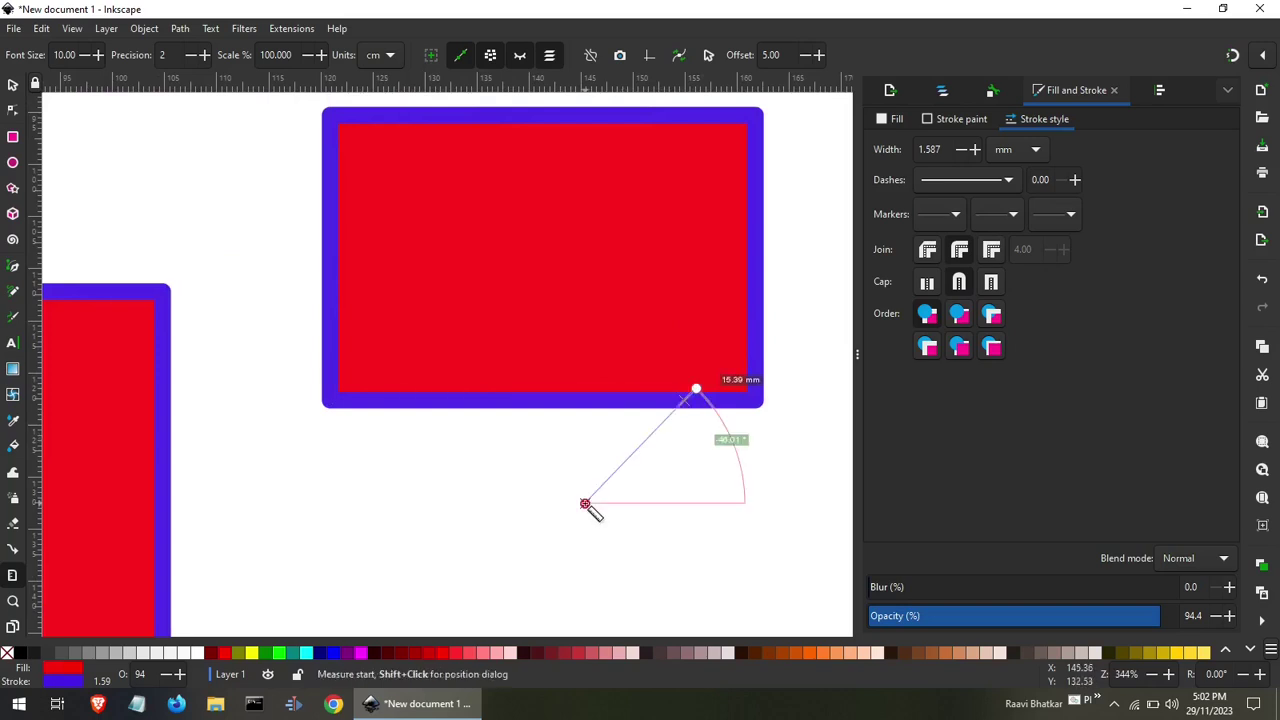
left_click(488, 410)
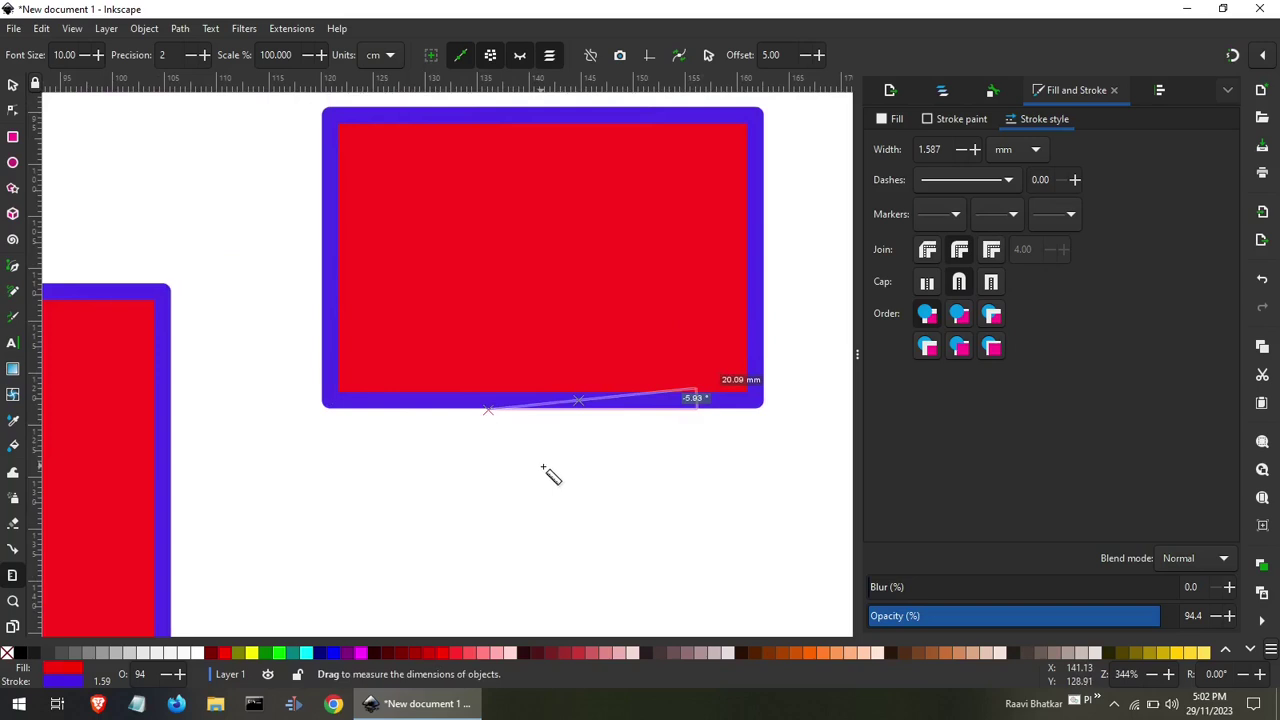
mouse_move(540, 466)
left_mouse_down()
mouse_move(597, 525)
mouse_move(627, 470)
left_mouse_up()
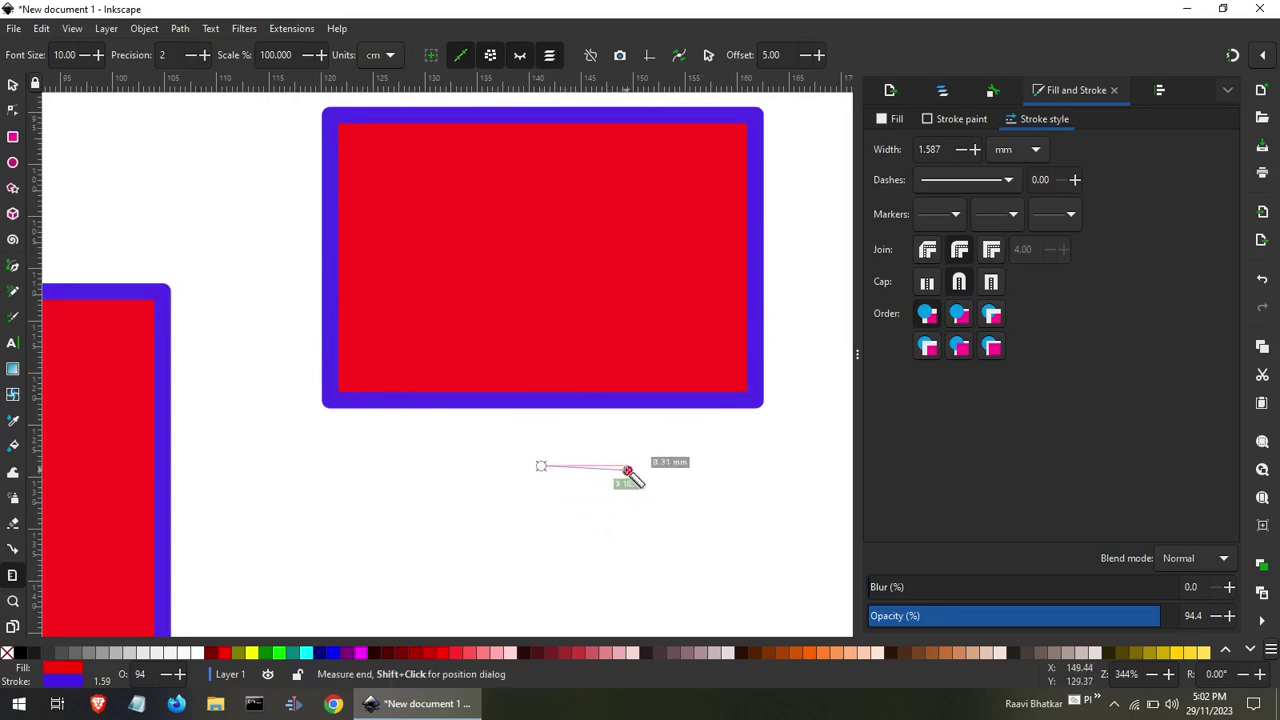
mouse_move(540, 466)
left_mouse_down()
mouse_move(591, 527)
mouse_move(538, 503)
mouse_move(487, 405)
left_mouse_up()
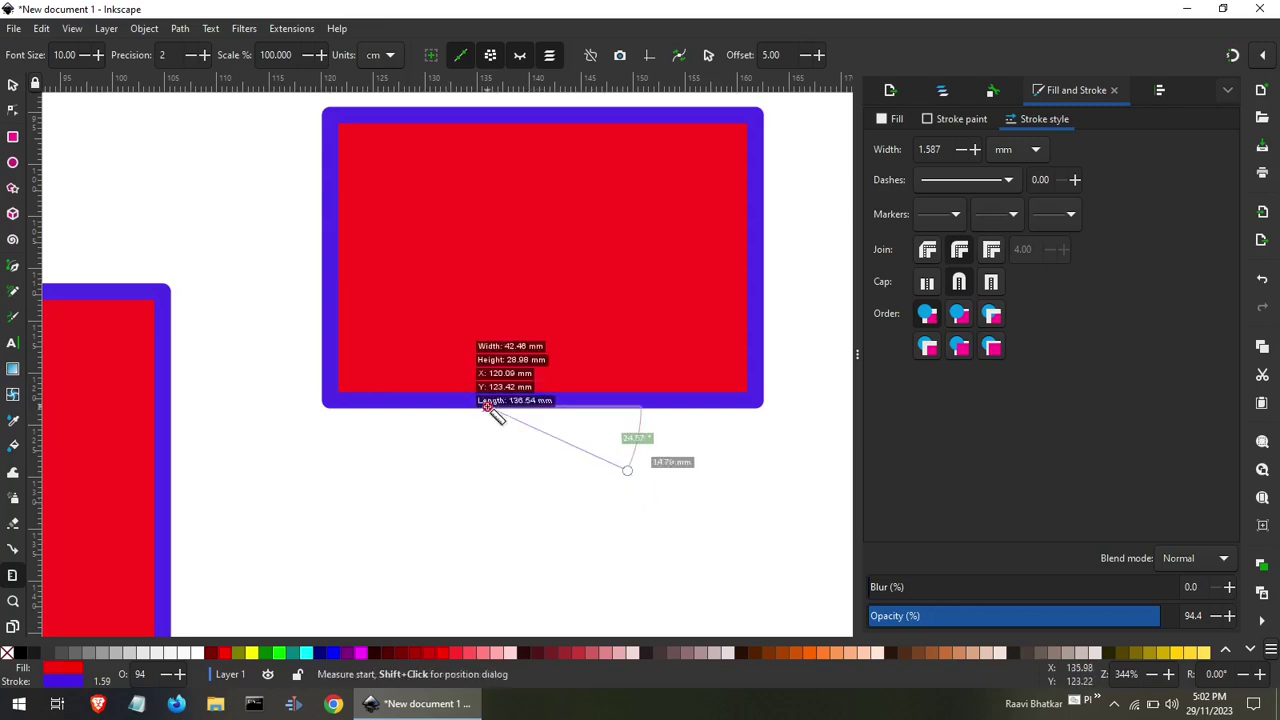
left_click(12, 86)
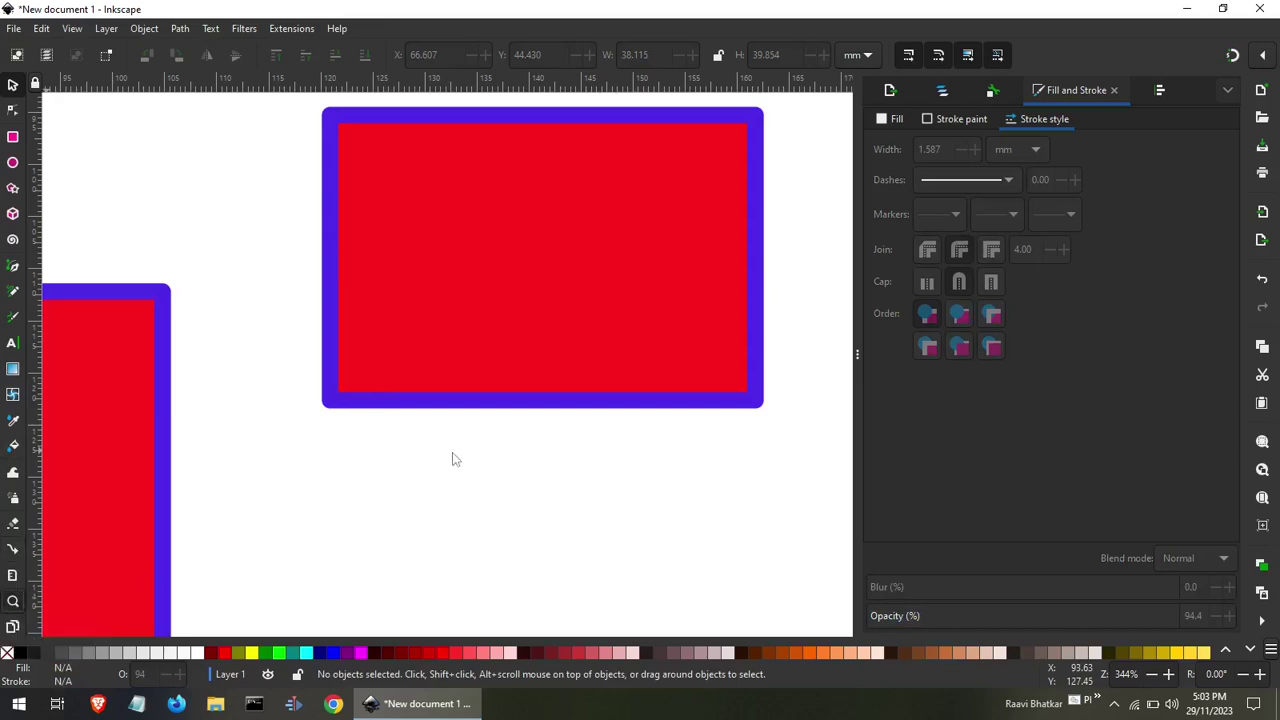
Zoom in near the rectangle's corner, then compare Zoom 1:1, 1:2, 2:1 and Zoom Drawing.
mouse_move(476, 465)
left_mouse_down()
mouse_move(336, 362)
mouse_move(526, 502)
left_mouse_up()
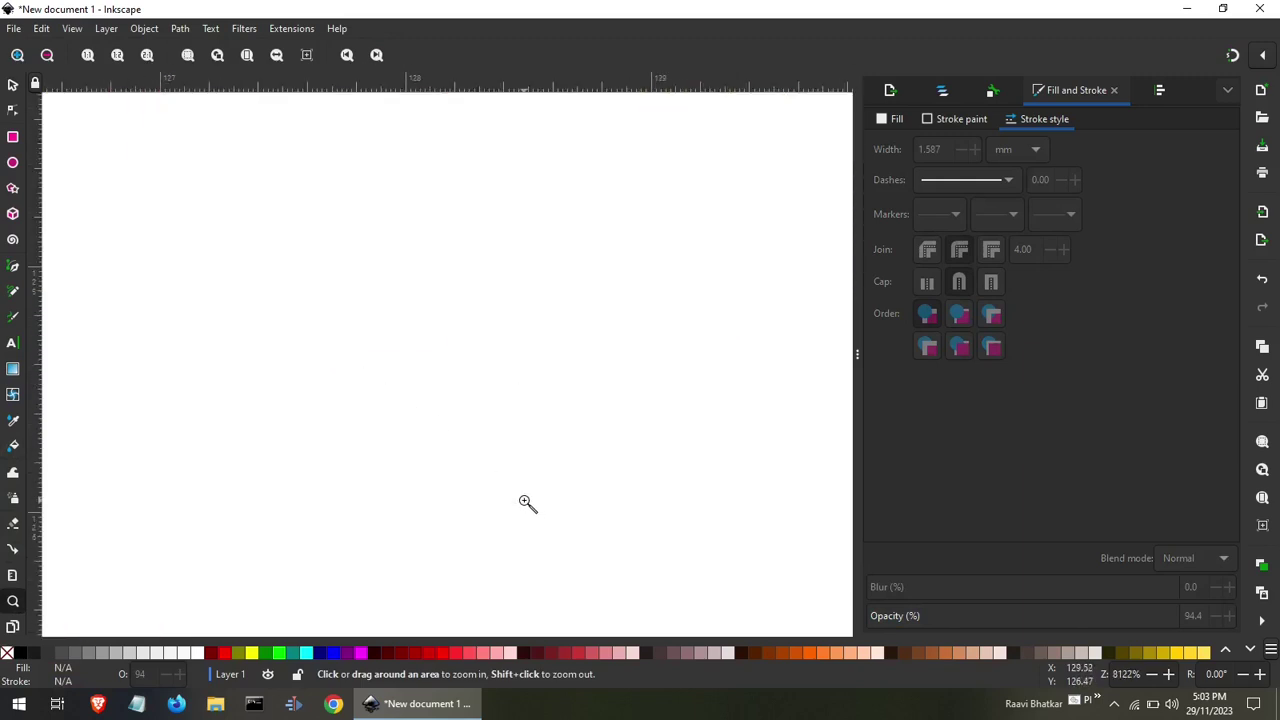
left_click(86, 56)
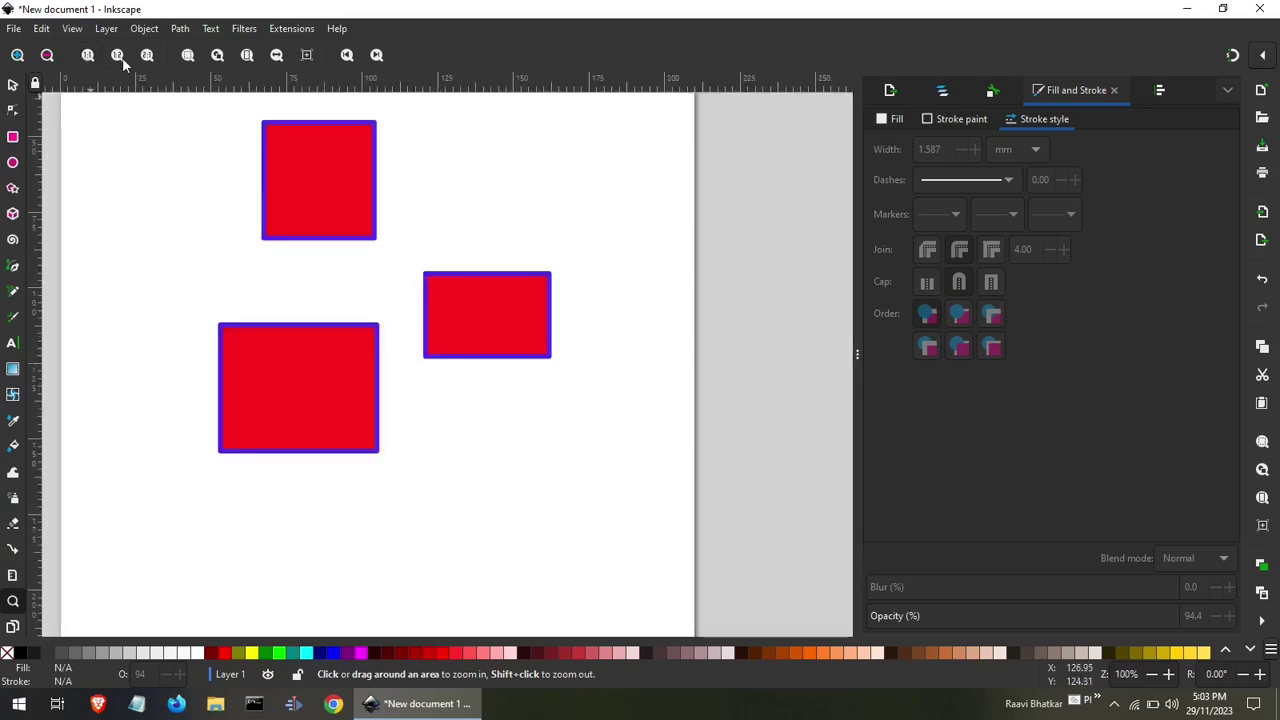
left_click(123, 57)
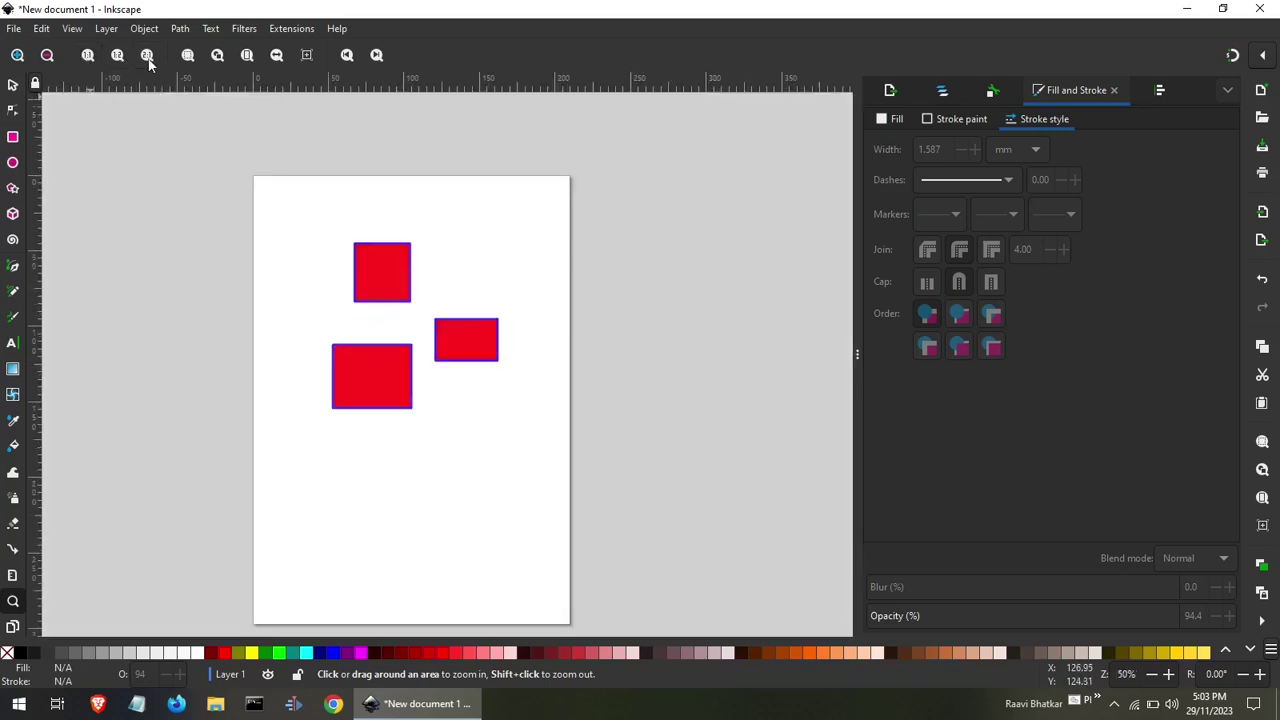
left_click(147, 56)
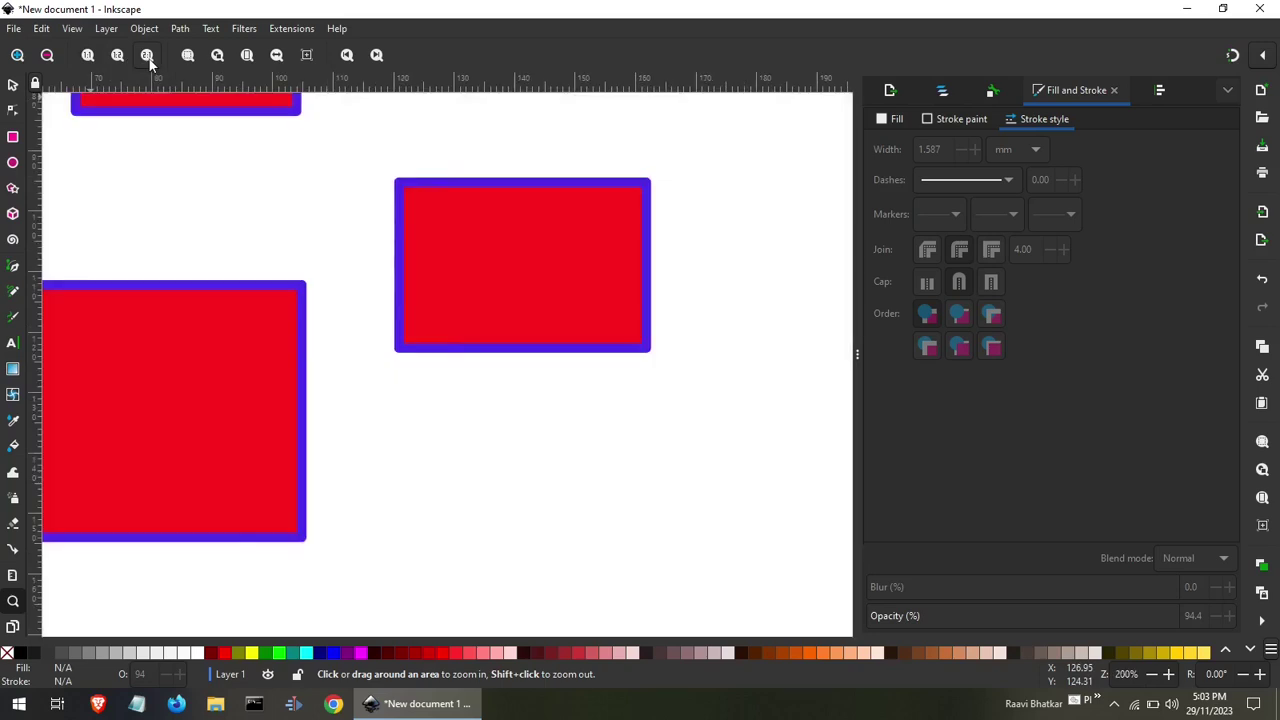
left_click(214, 56)
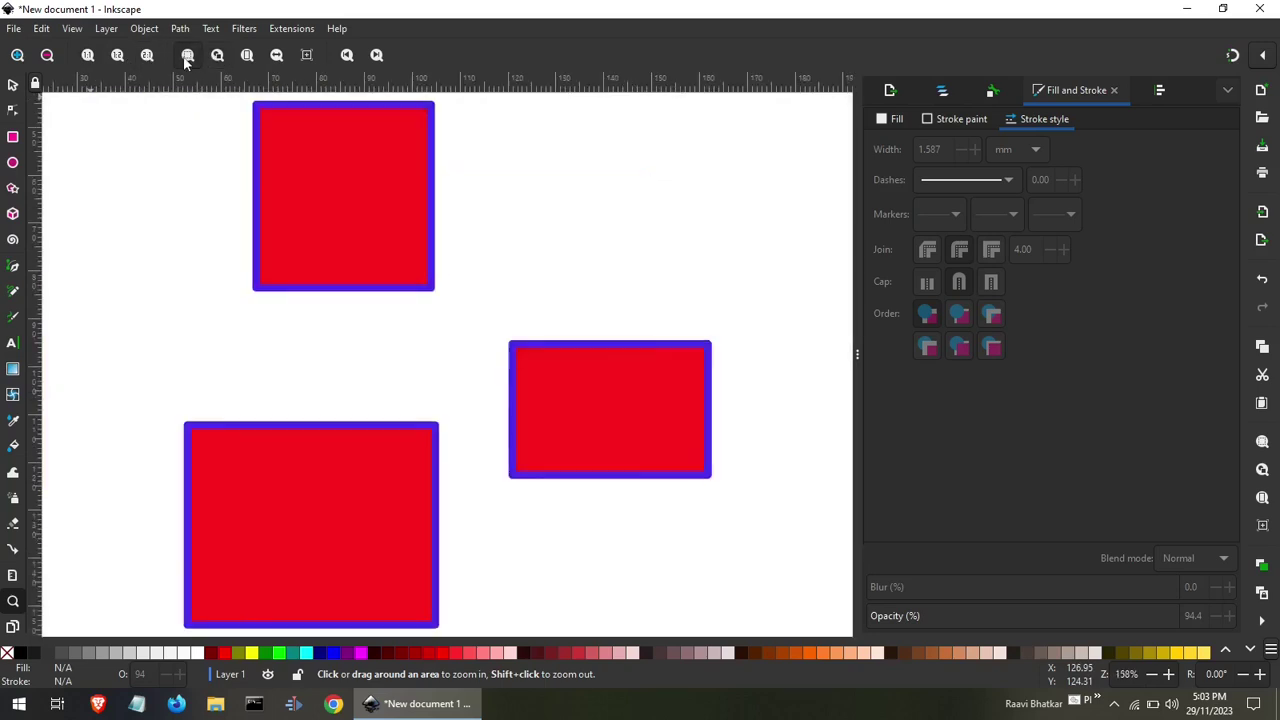
Try Page Width and Previous zoom, end on Zoom Page, and return to the Selector tool.
left_click(277, 55)
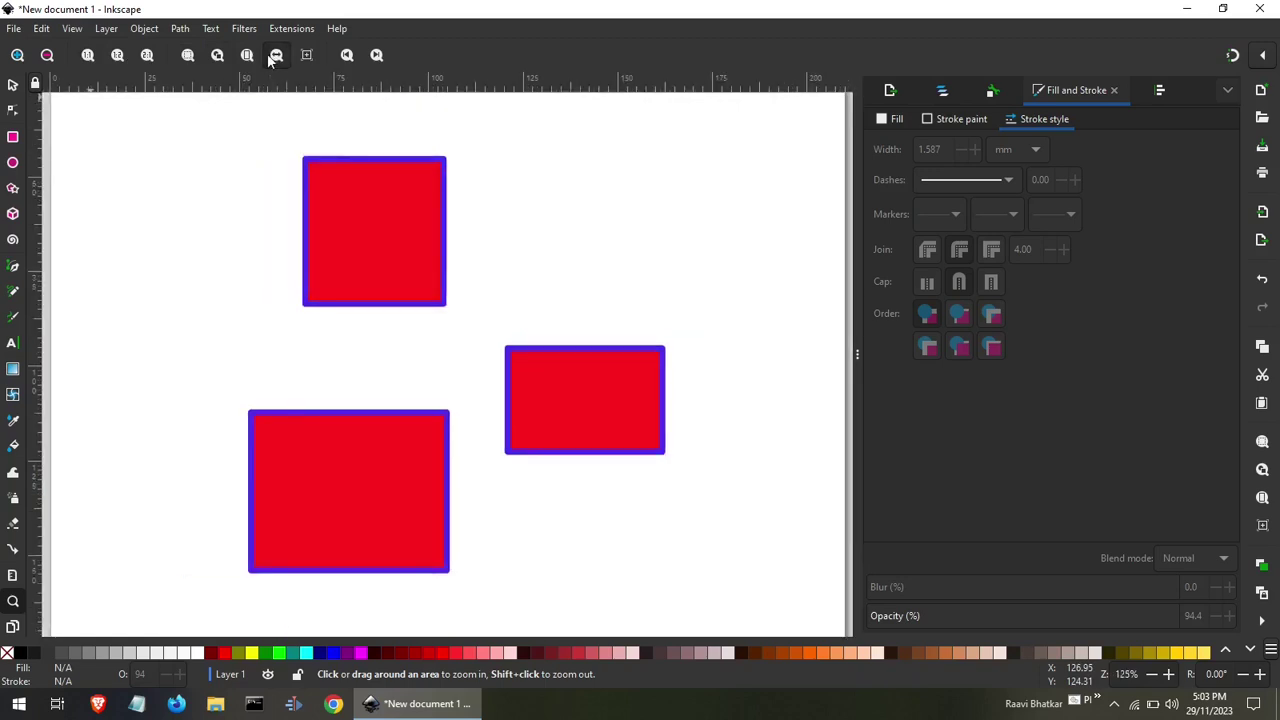
left_click(249, 55)
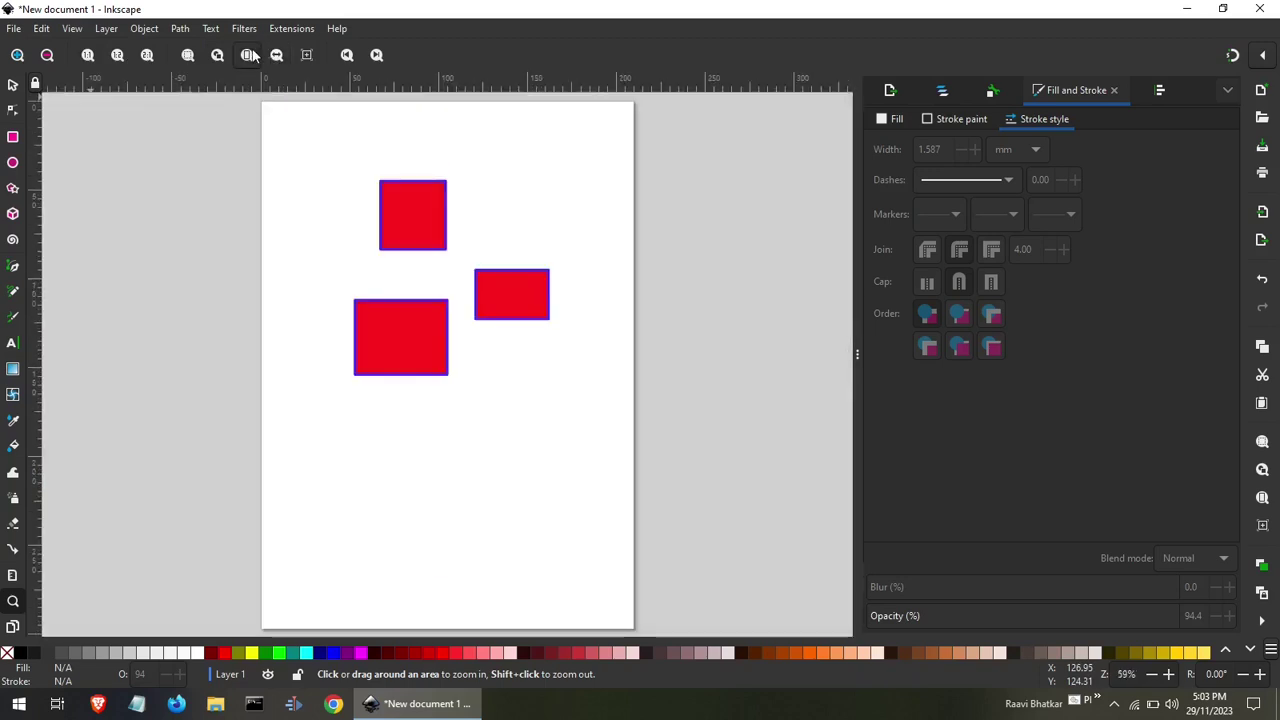
left_click(288, 53)
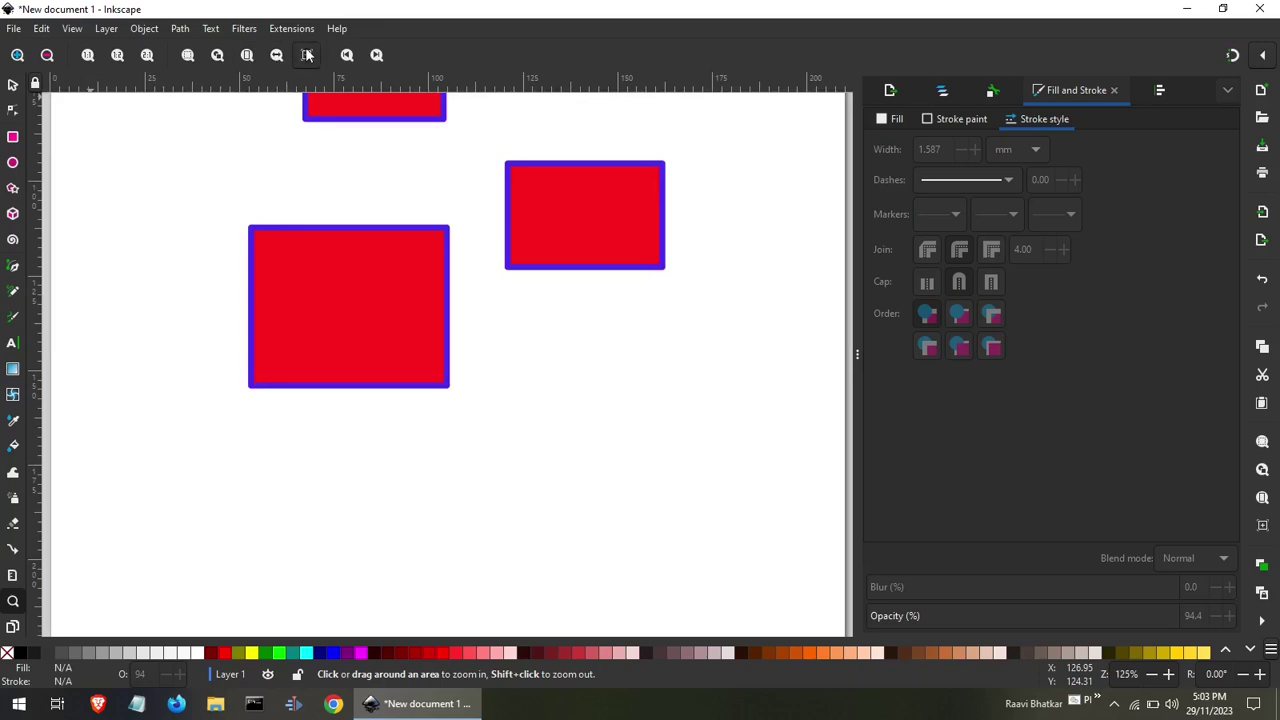
left_click(251, 56)
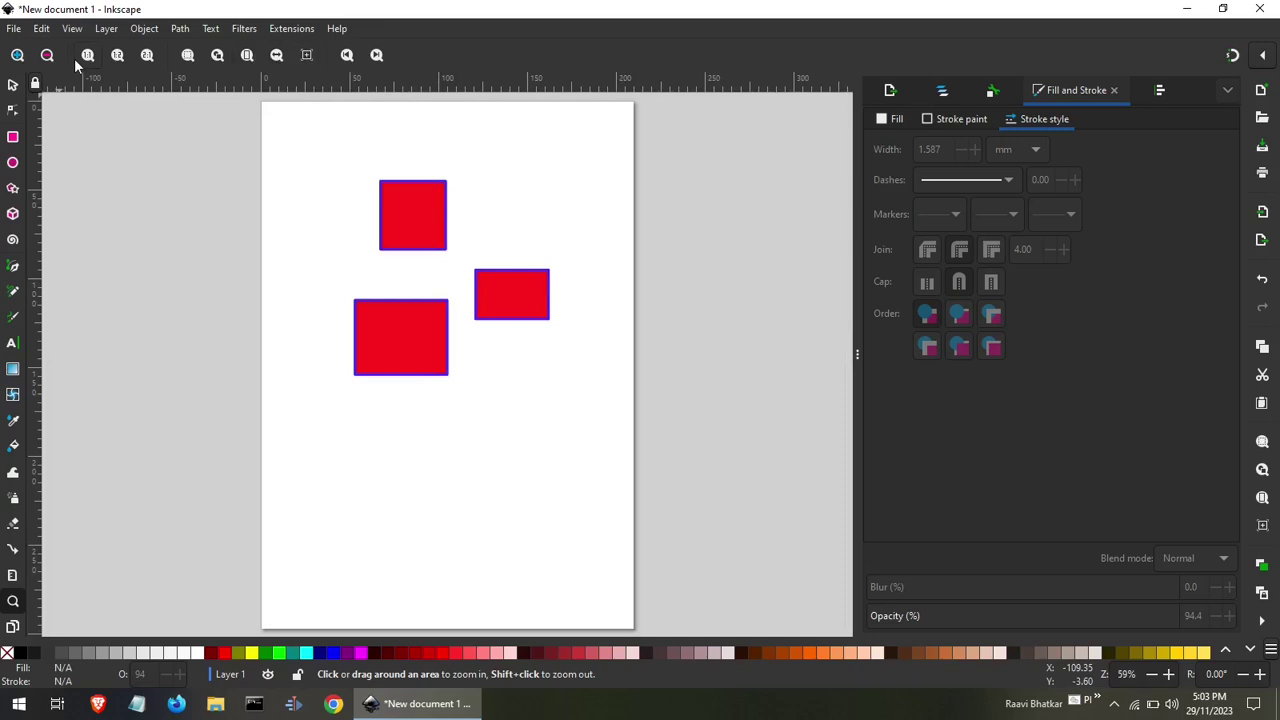
left_click(15, 87)
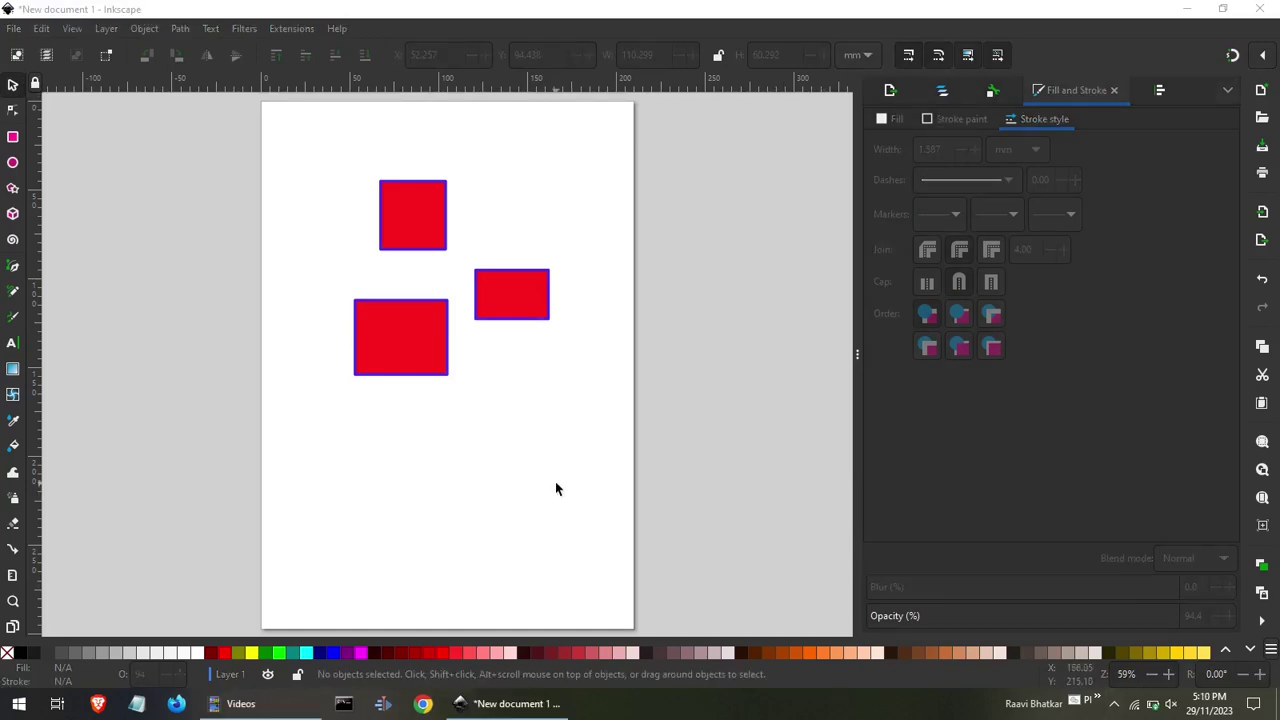
Paste a copy of the larger rectangle to form a two-by-two block, then select all four.
left_click(413, 313)
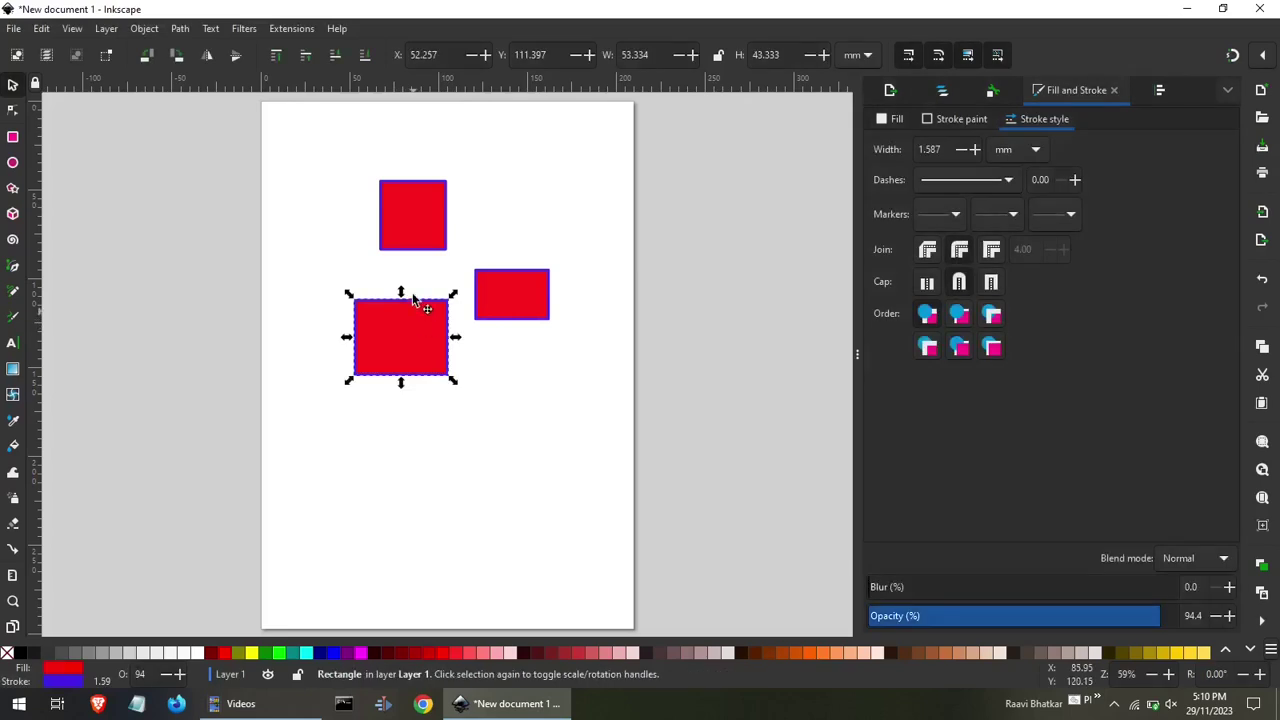
mouse_move(413, 313)
left_mouse_down()
mouse_move(410, 270)
mouse_move(463, 270)
mouse_move(492, 223)
mouse_move(531, 198)
left_mouse_up()
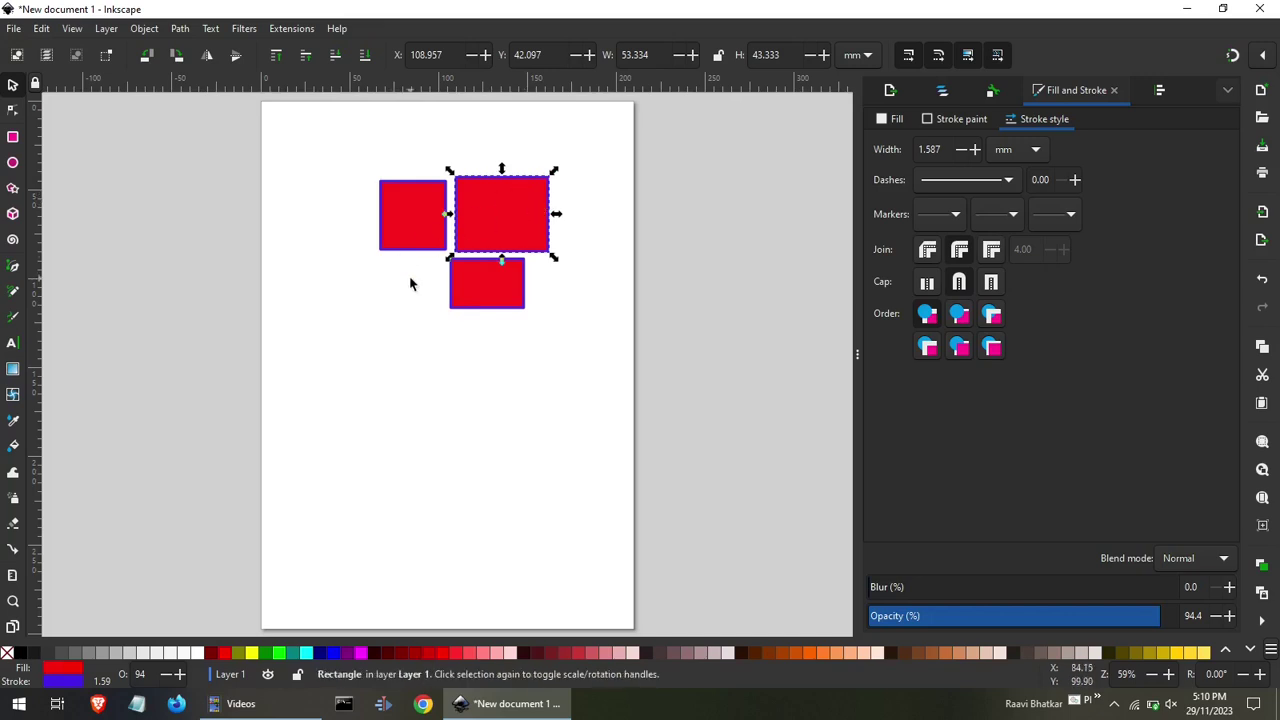
key("ctrl+v")
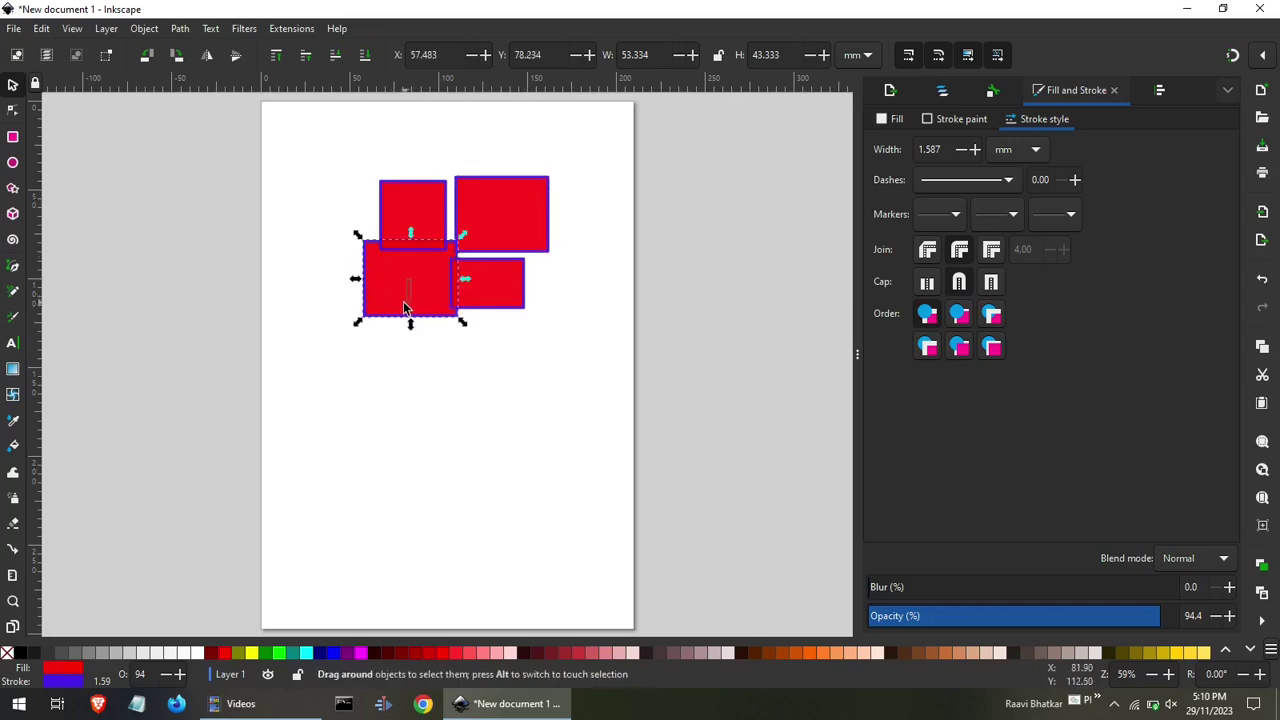
key("Escape")
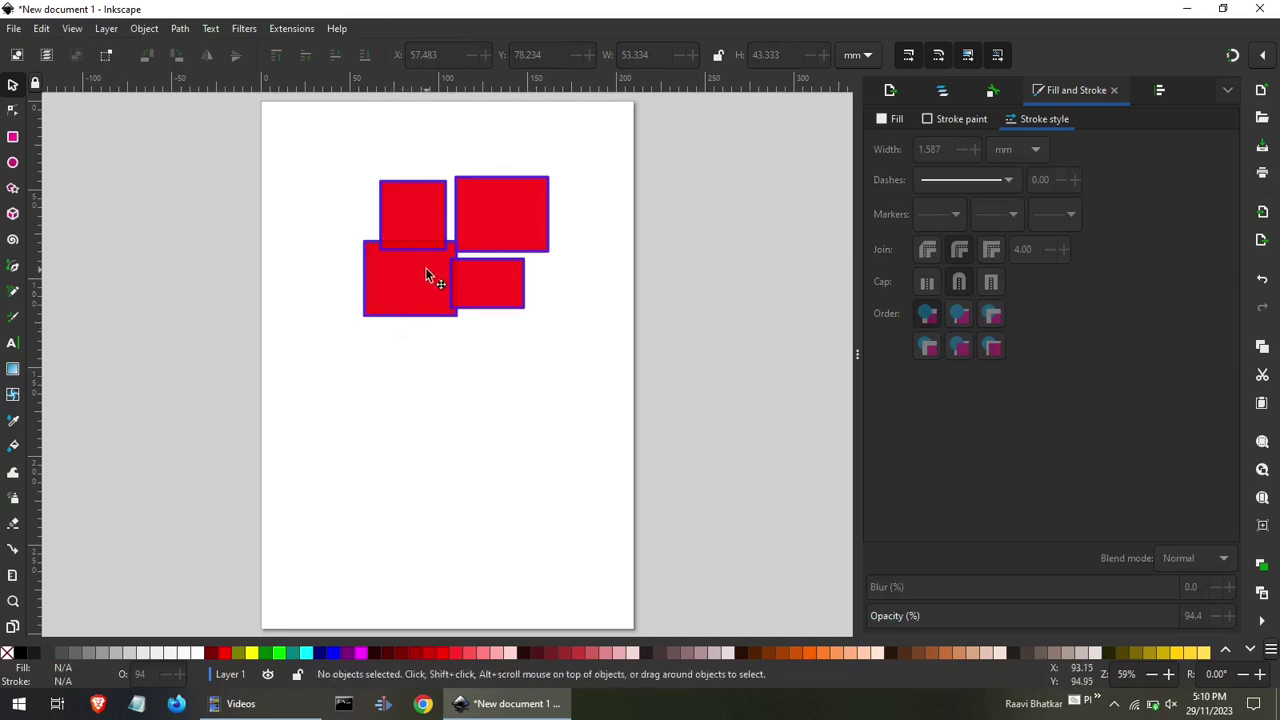
mouse_move(425, 267)
left_mouse_down()
mouse_move(399, 311)
mouse_move(405, 297)
left_mouse_up()
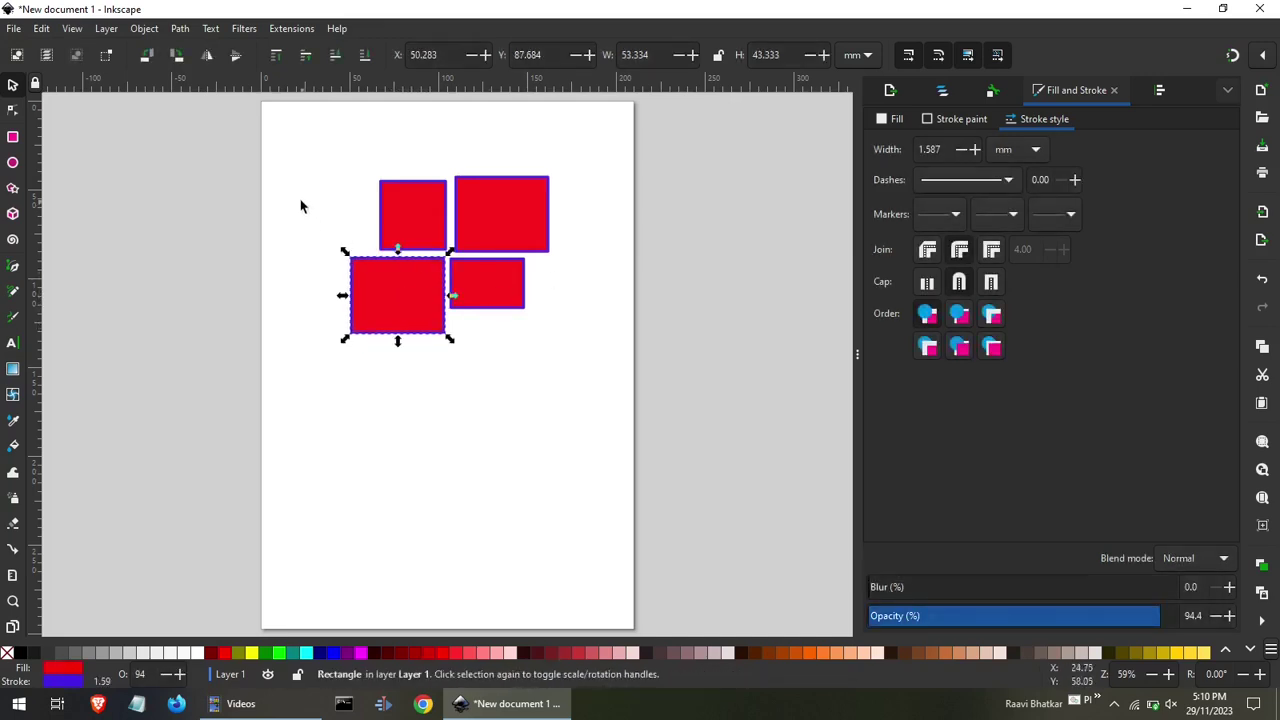
left_click_drag(282, 173, 599, 362)
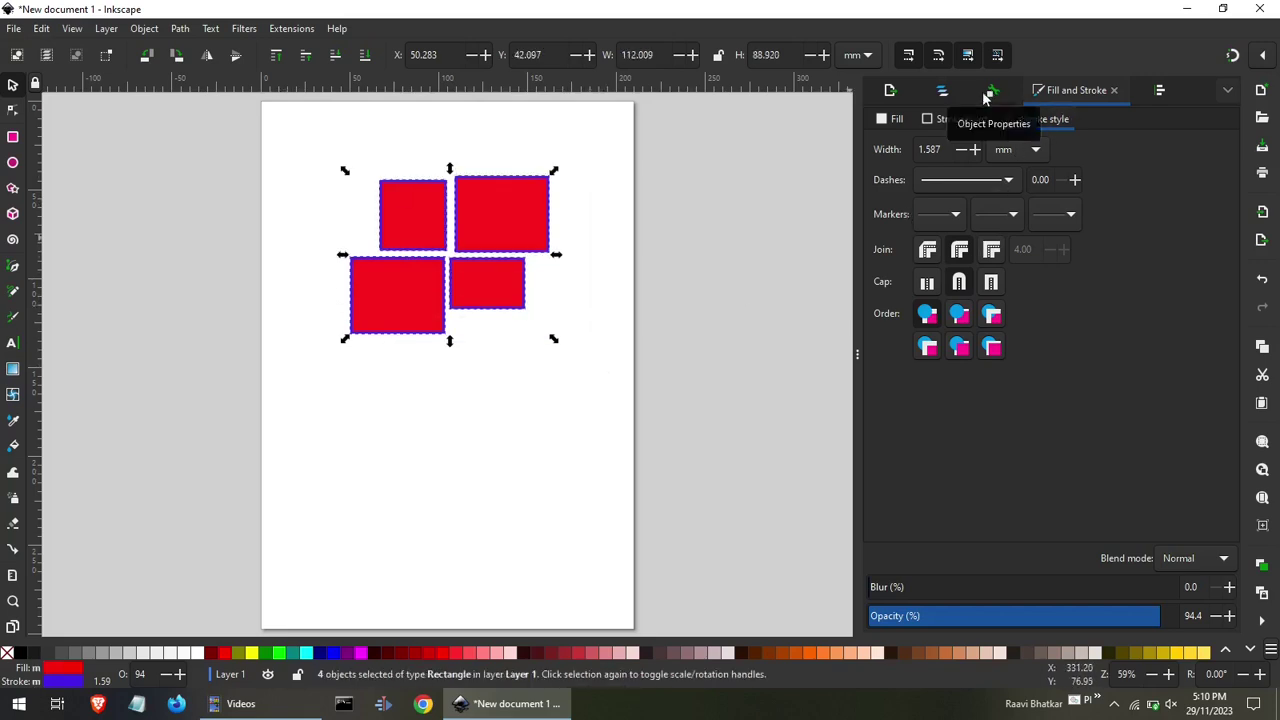
Circular-arrange the four rectangles with bounding-box bottom-right anchors and object rotation enabled.
left_click(1160, 91)
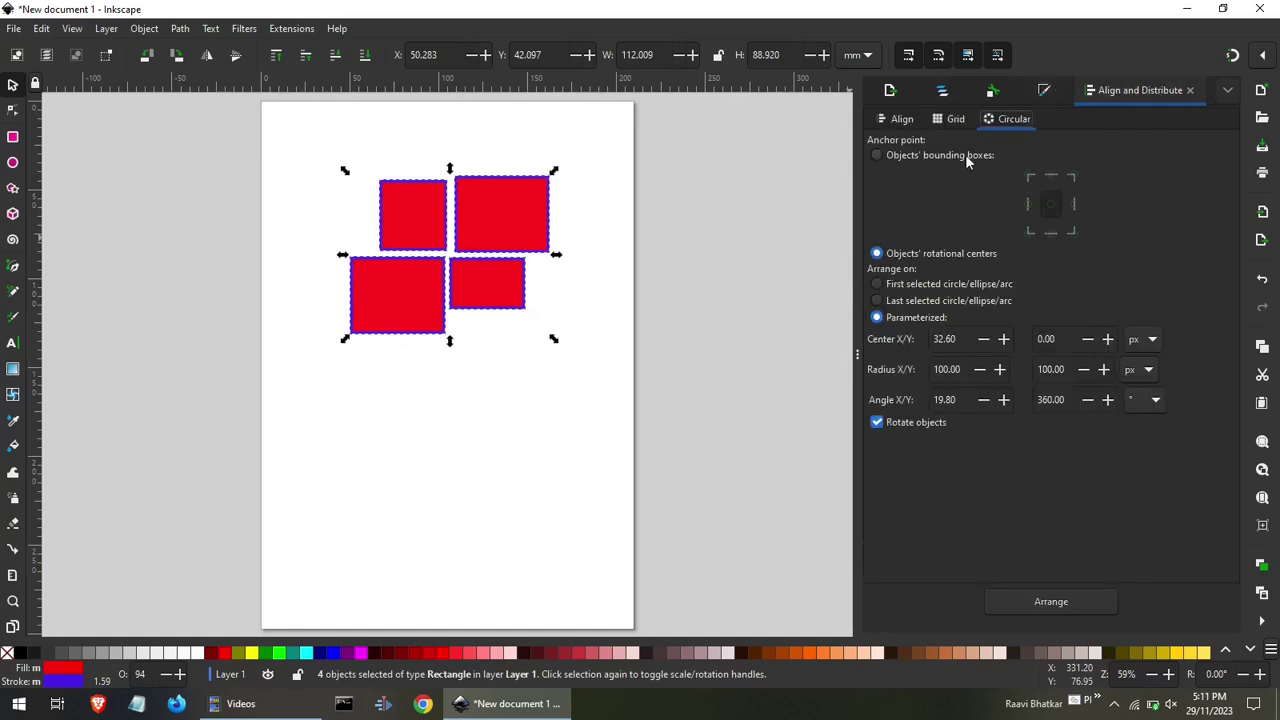
left_click(879, 155)
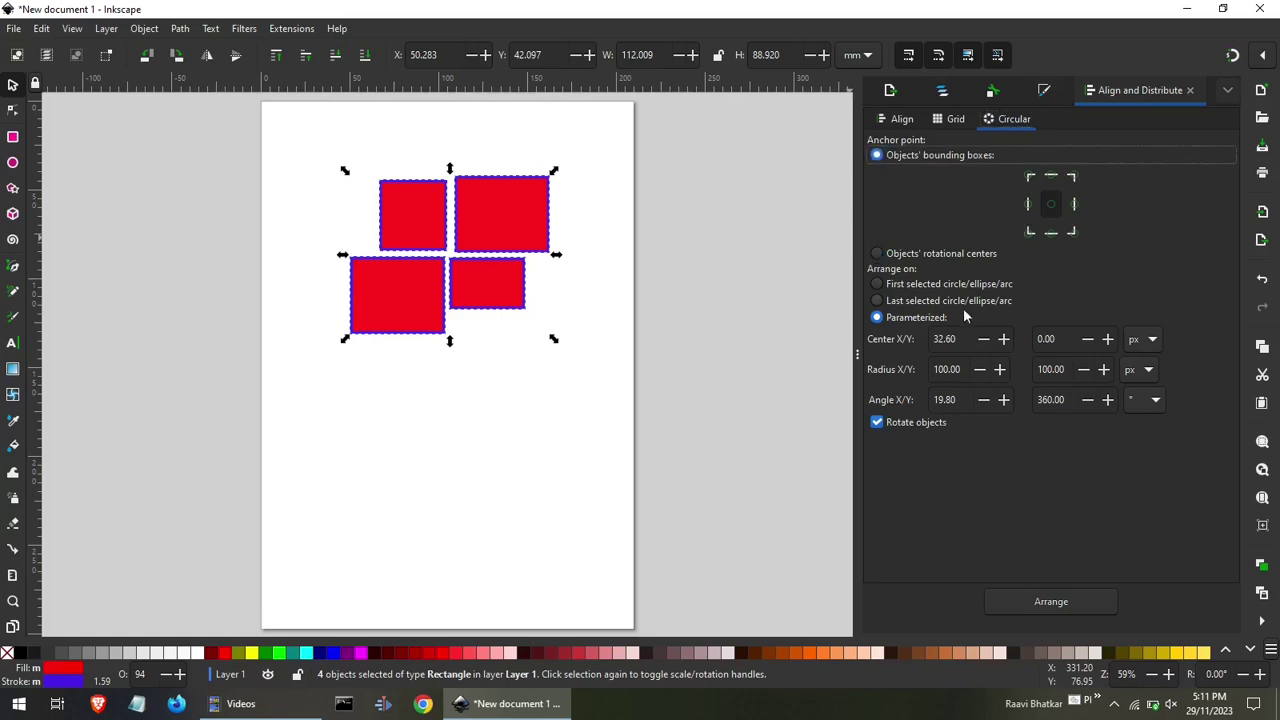
left_click(1072, 233)
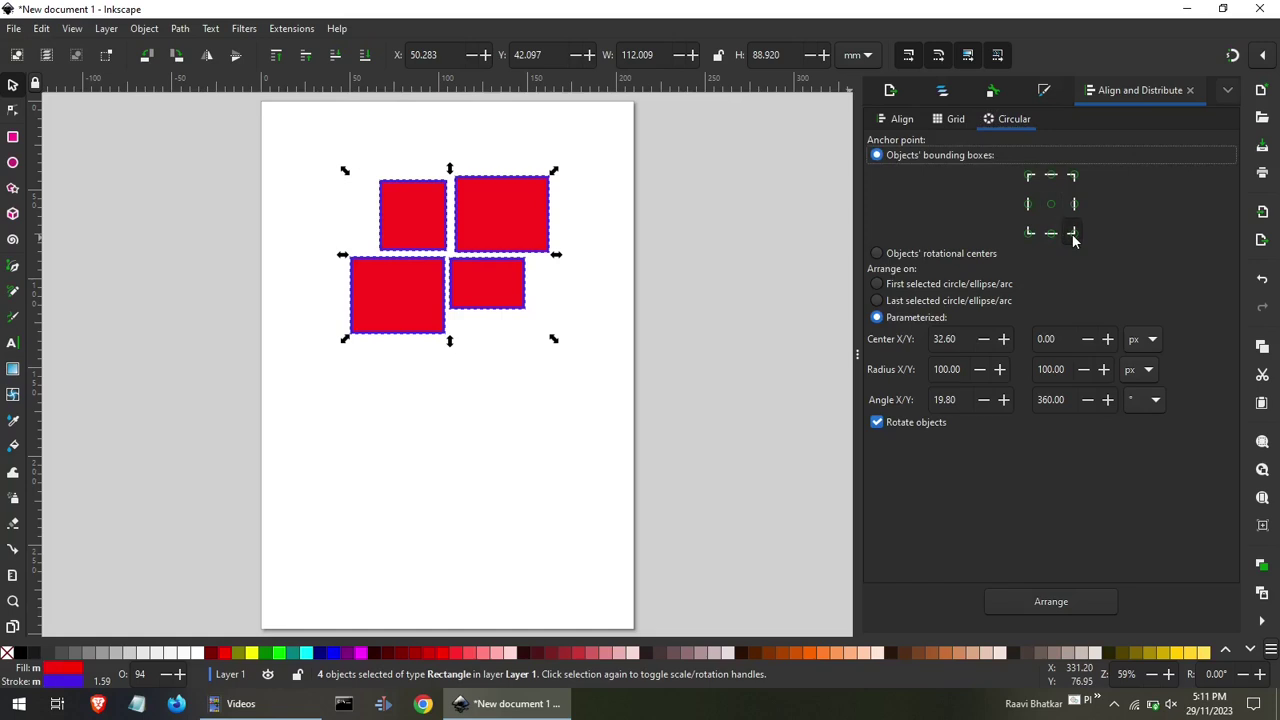
left_click(1075, 205)
left_click(1074, 231)
left_click(955, 119)
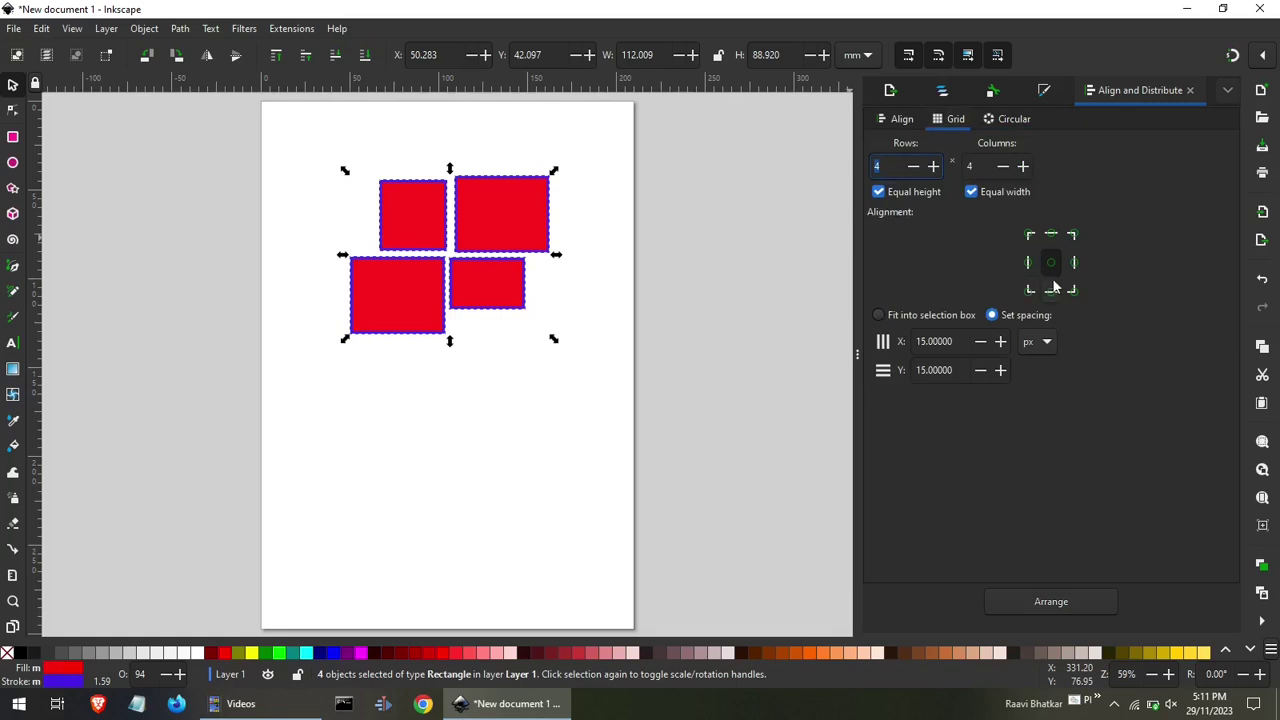
left_click(1013, 121)
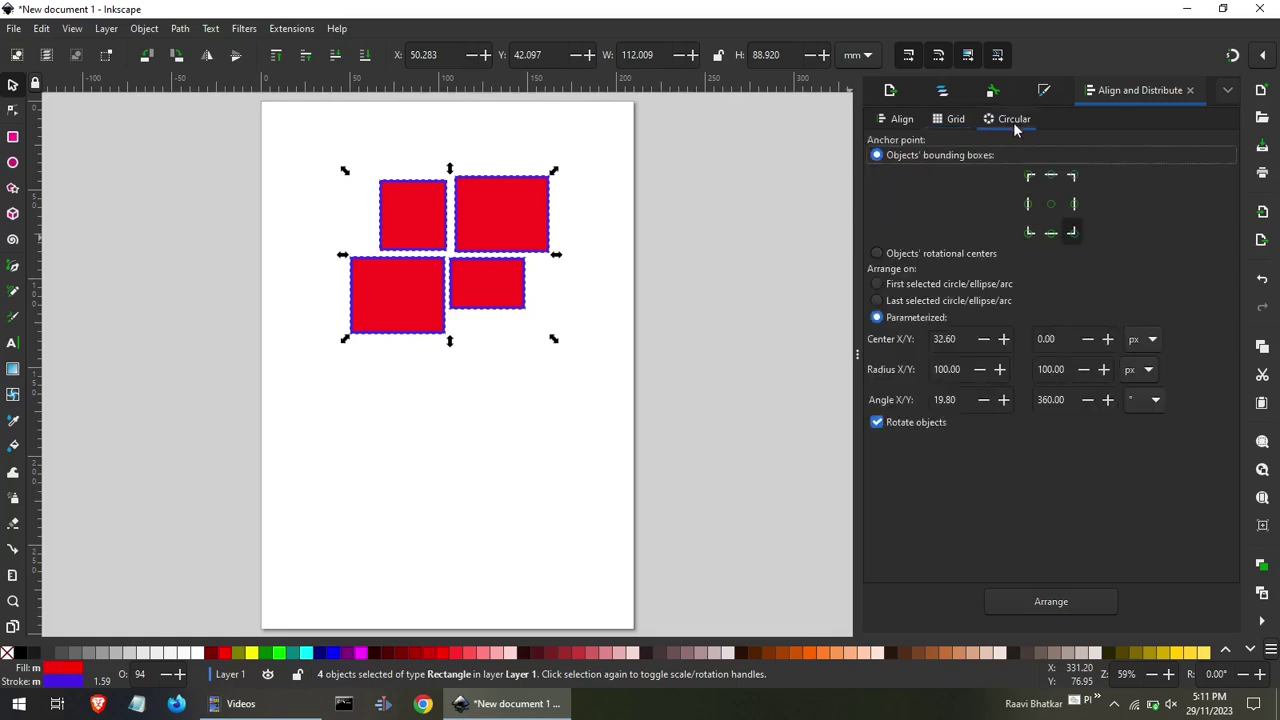
left_click(1066, 601)
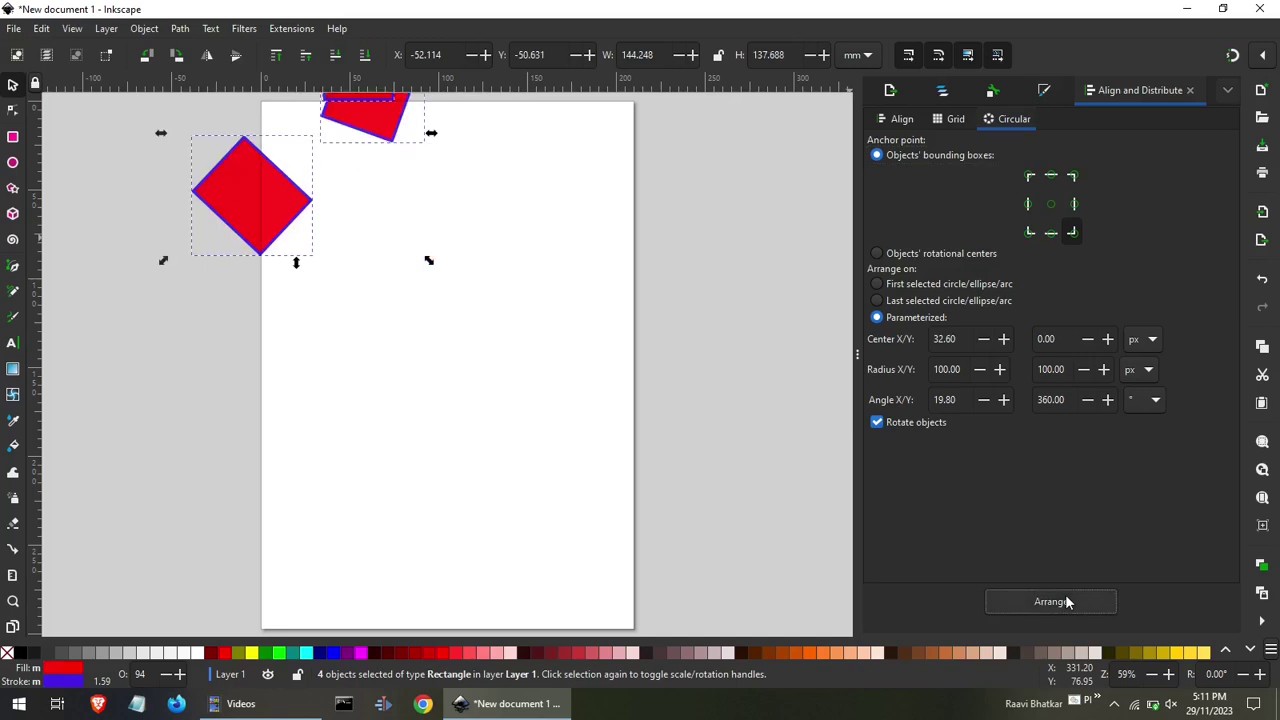
scroll(653, 478, "down", 2)
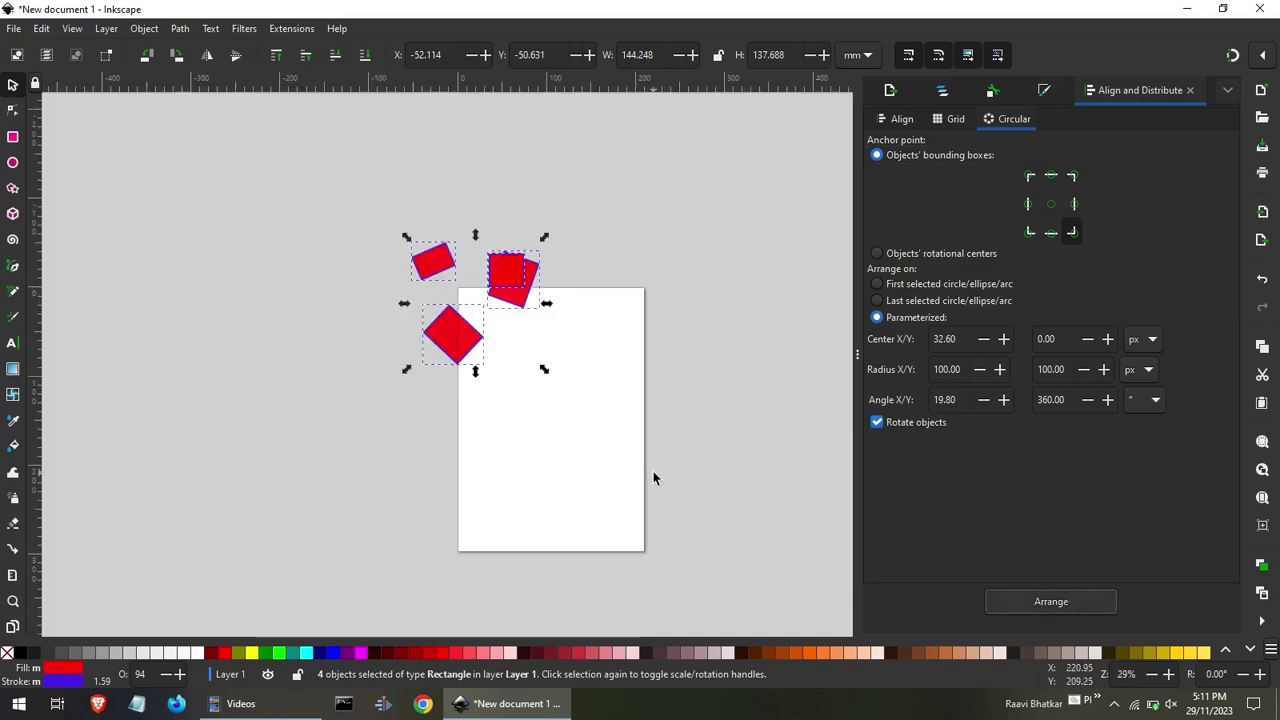
scroll(507, 300, "up", 1)
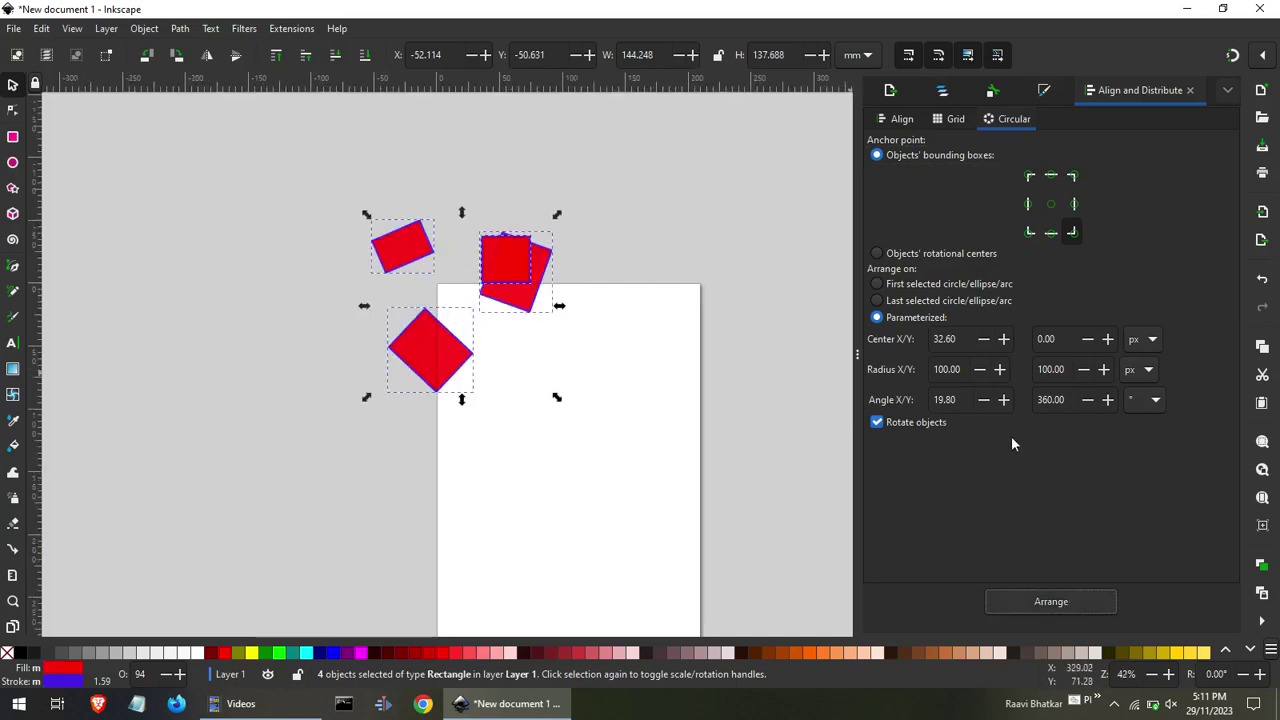
Grid-arrange the rotated rectangles into 2 rows with bottom-right cell alignment.
left_click(949, 122)
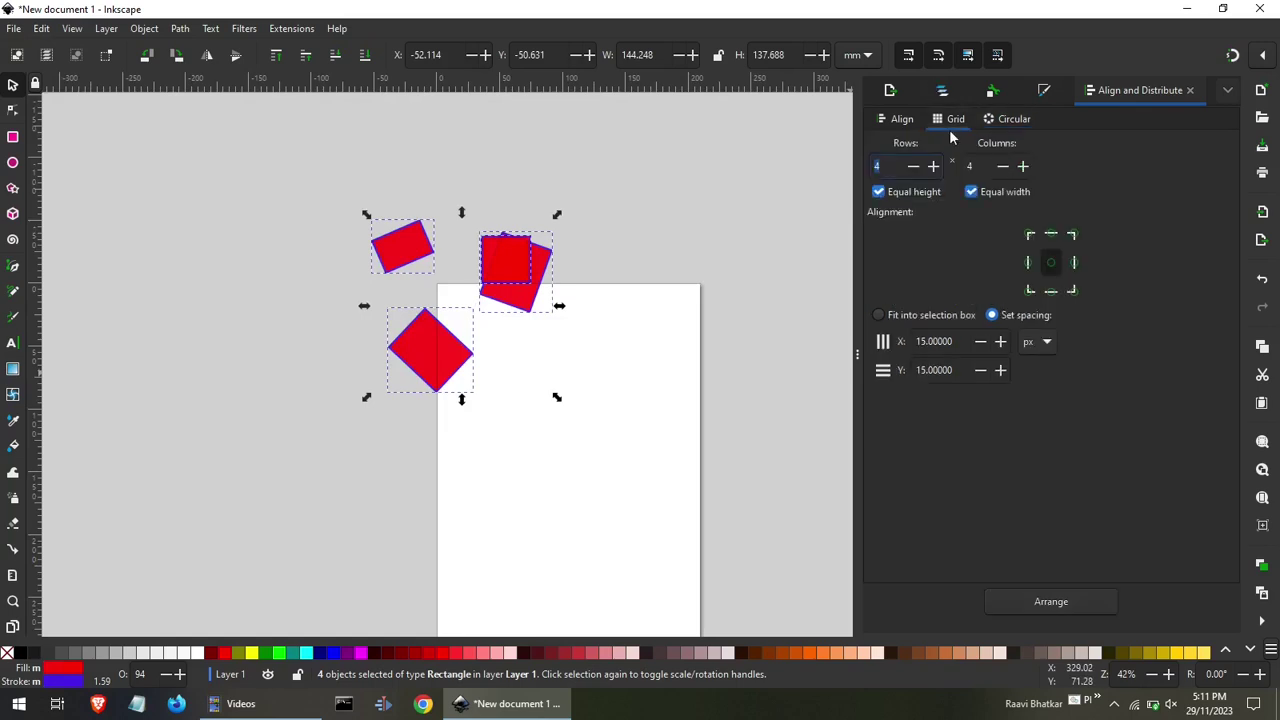
left_click(1073, 290)
left_click(1065, 601)
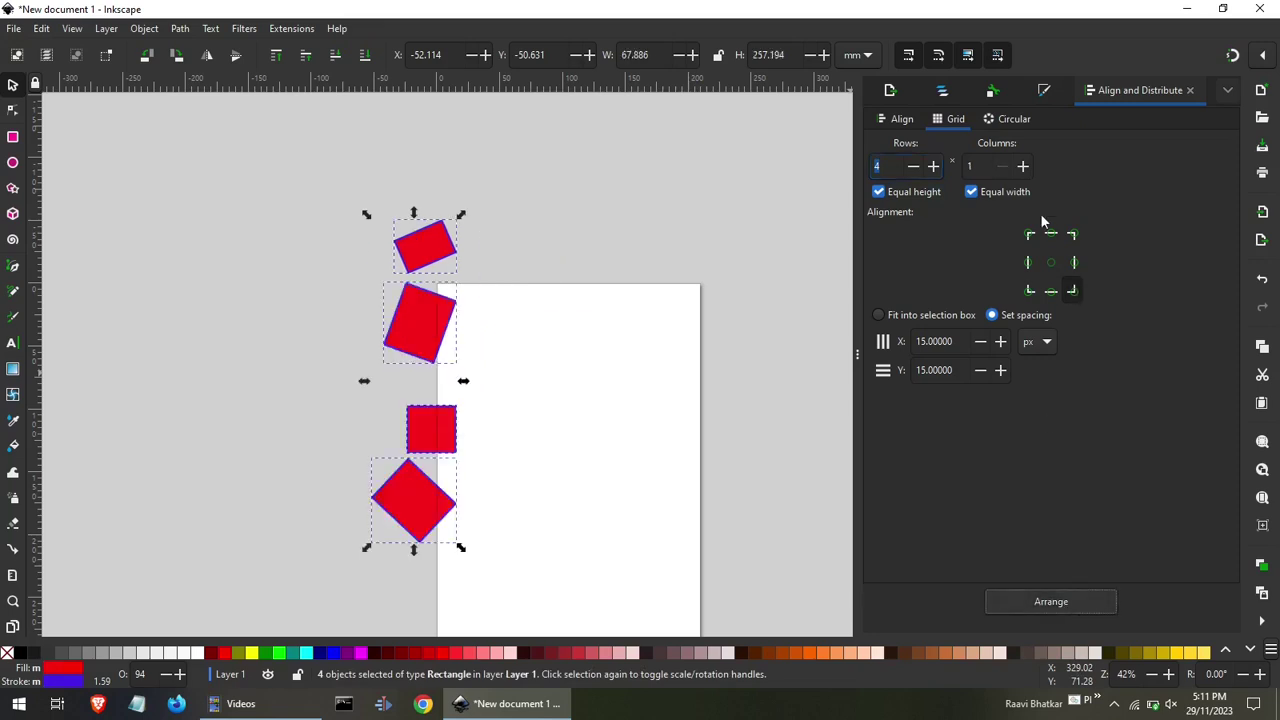
left_click(933, 166)
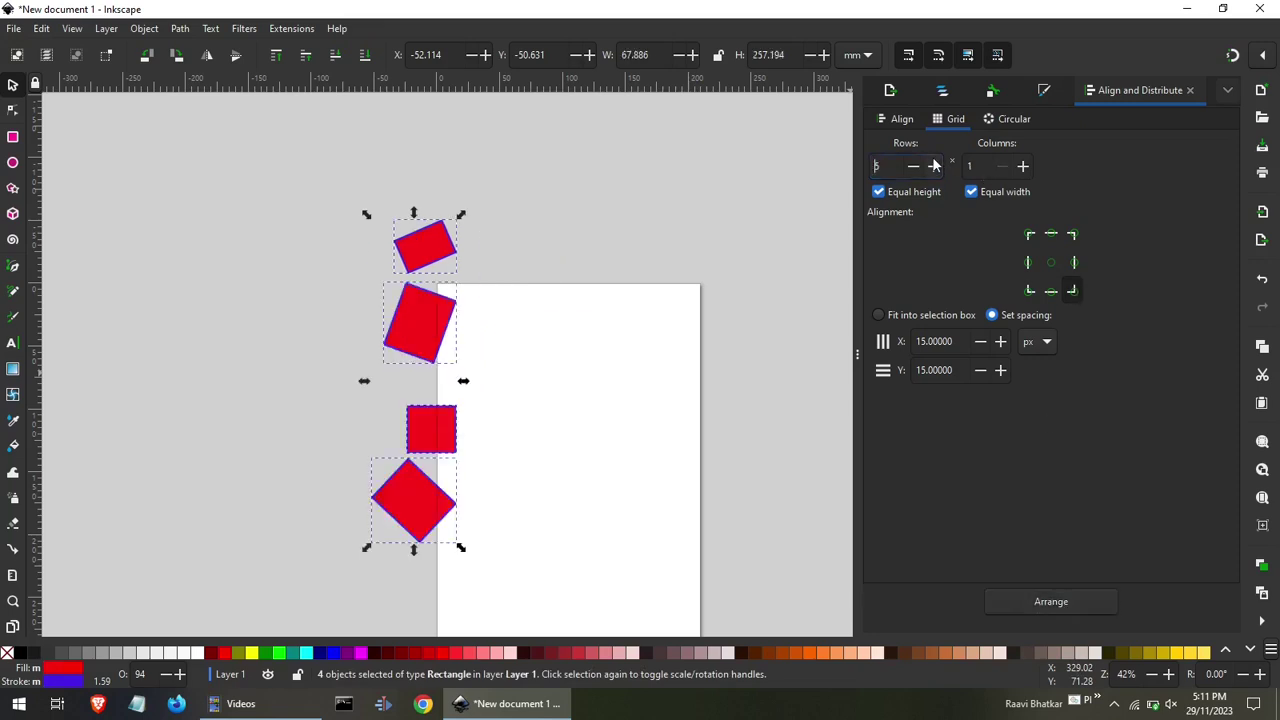
left_click(1023, 166)
left_click(1023, 166)
left_click(931, 167)
left_click(1089, 604)
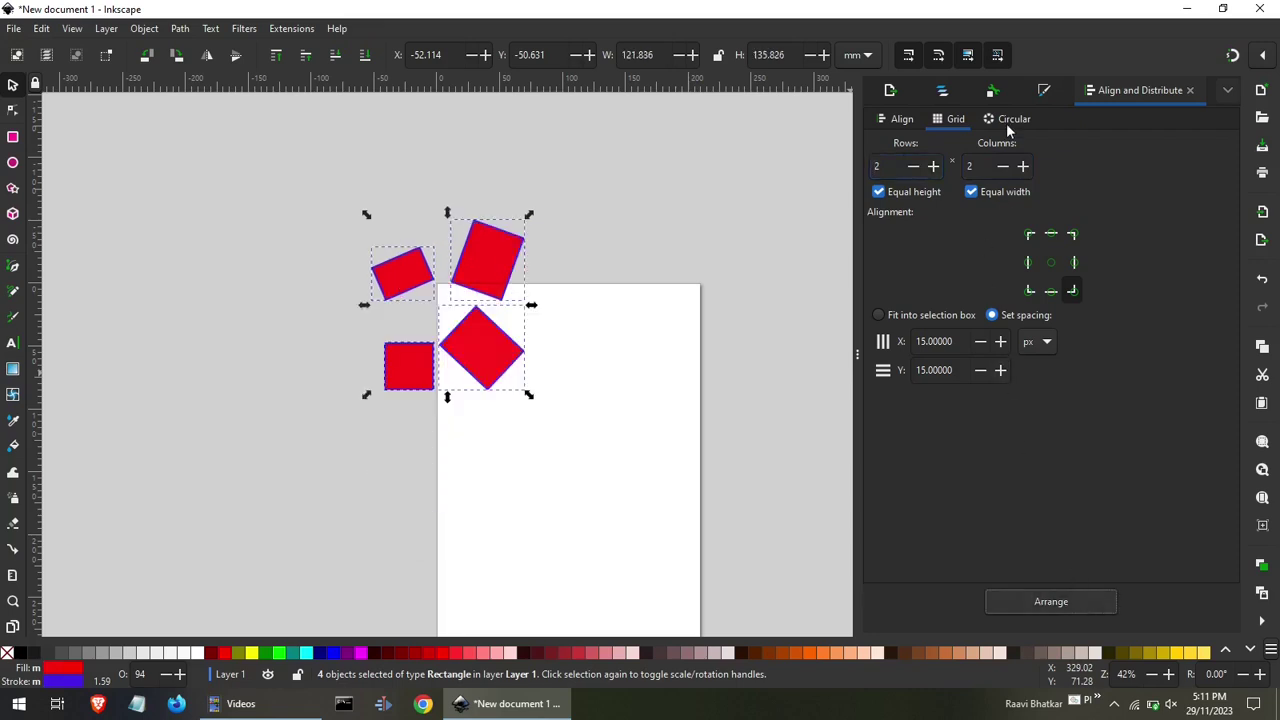
Re-arrange the grid fitted into the selection box, then with 15 px fixed spacing.
left_click(946, 321)
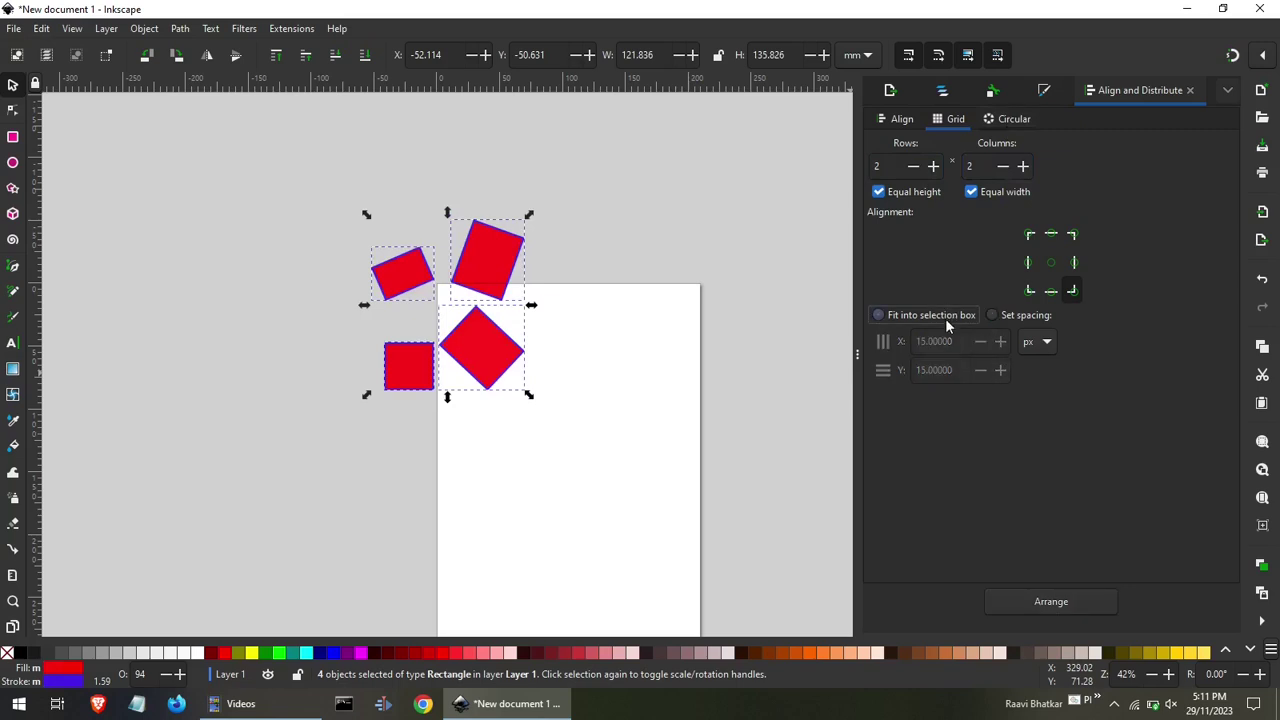
left_click(1045, 603)
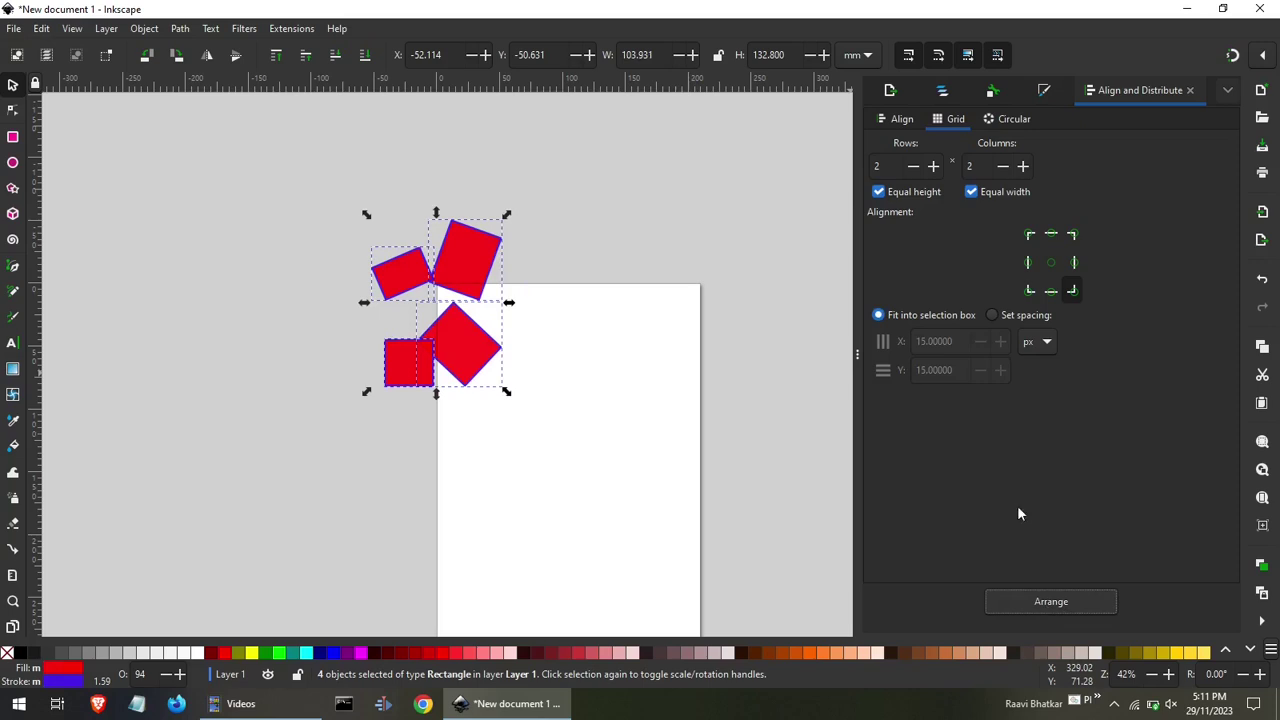
left_click(1040, 316)
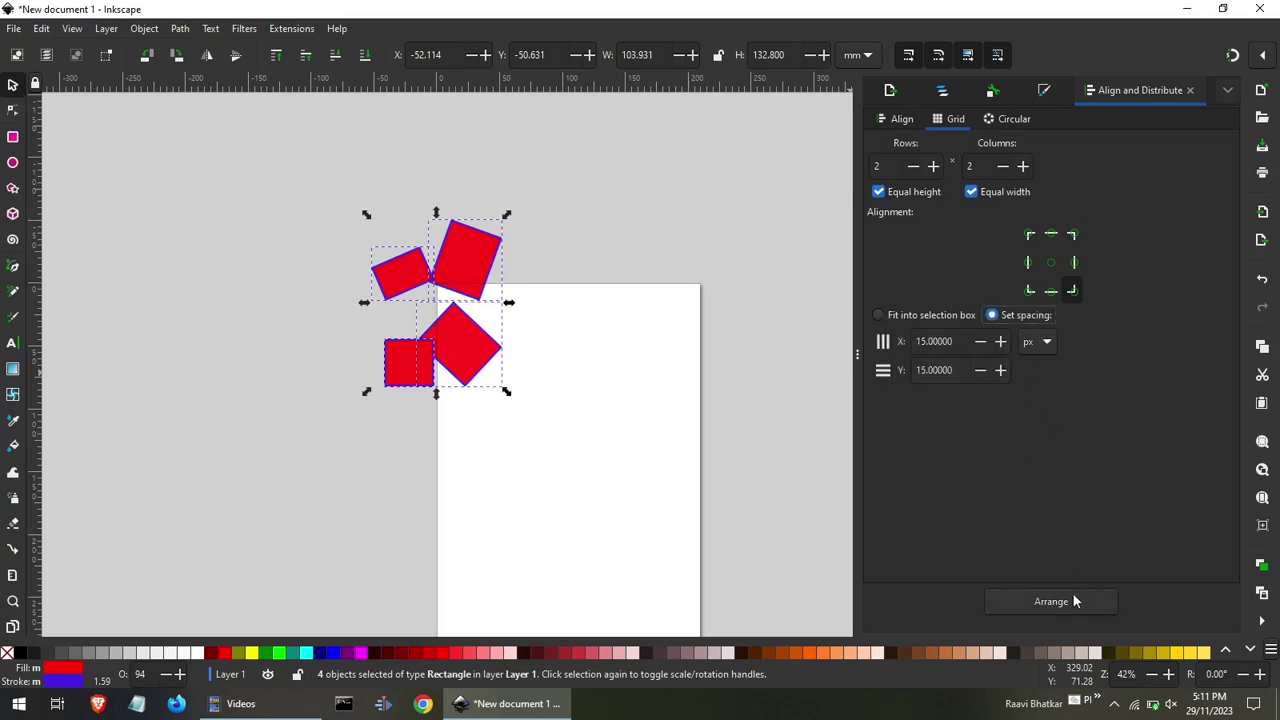
left_click(1050, 601)
Select all four rectangles and delete them.
left_click(344, 197)
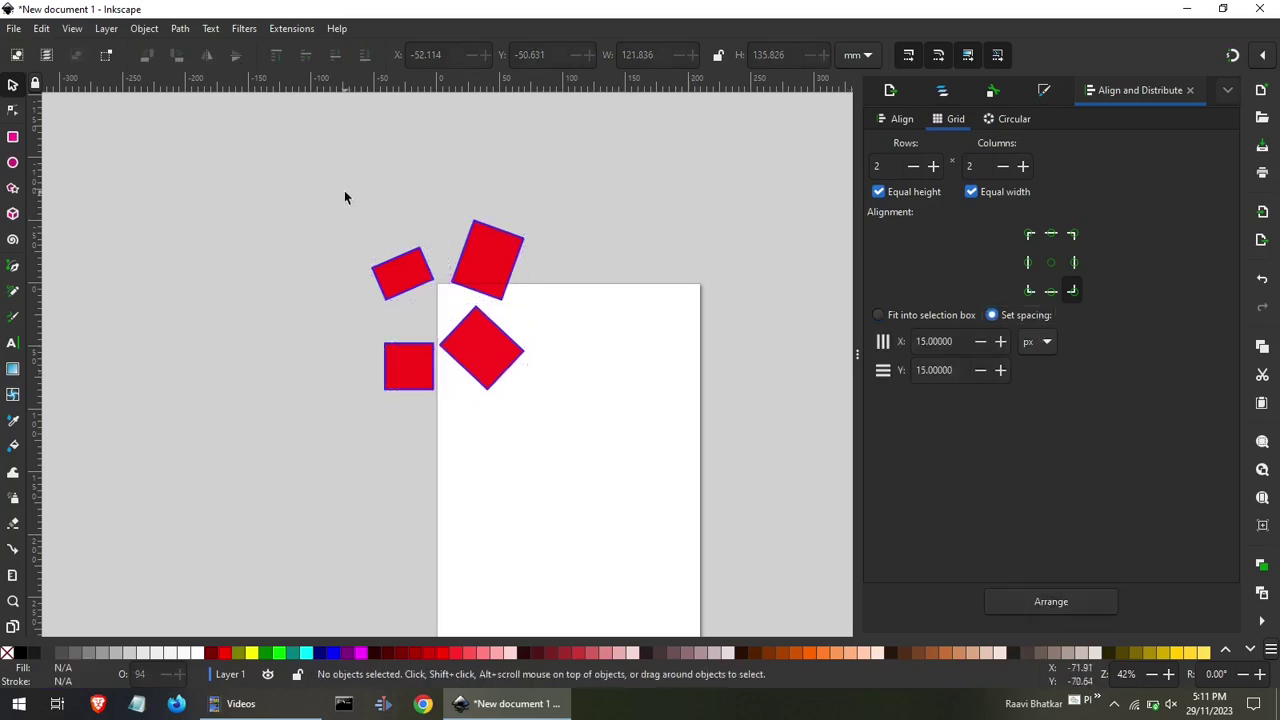
key("ctrl+a")
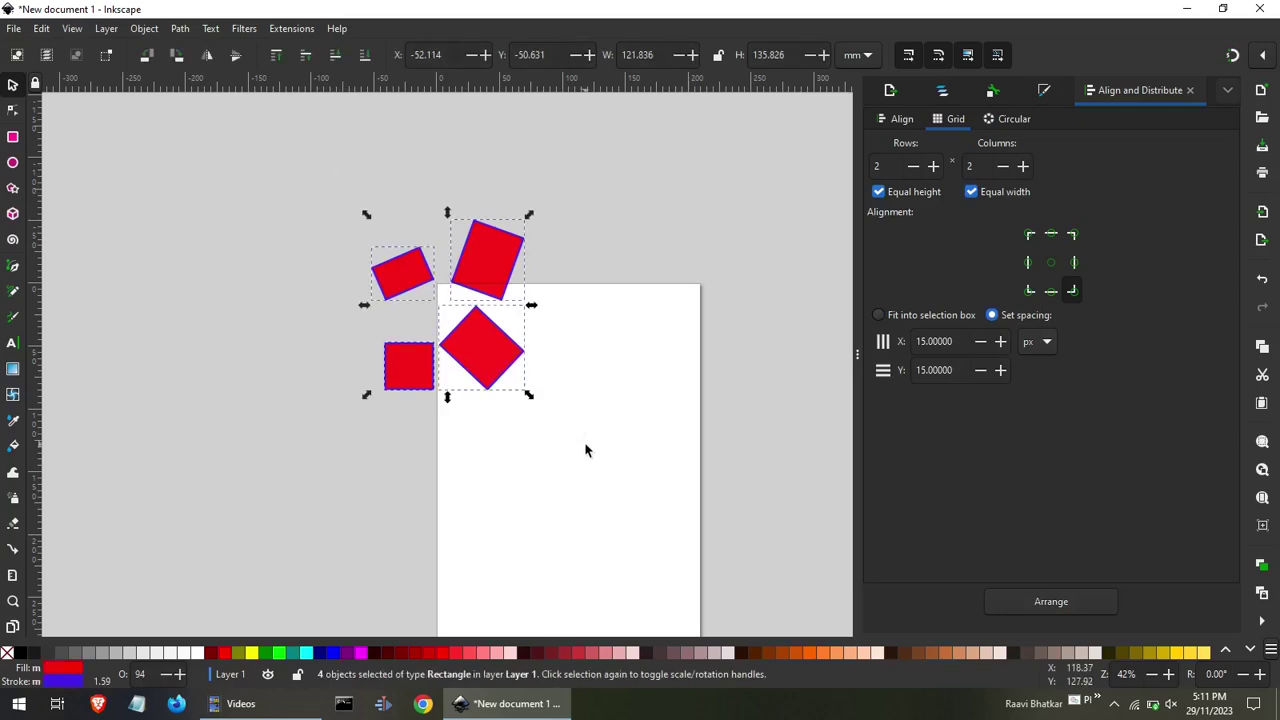
key("Delete")
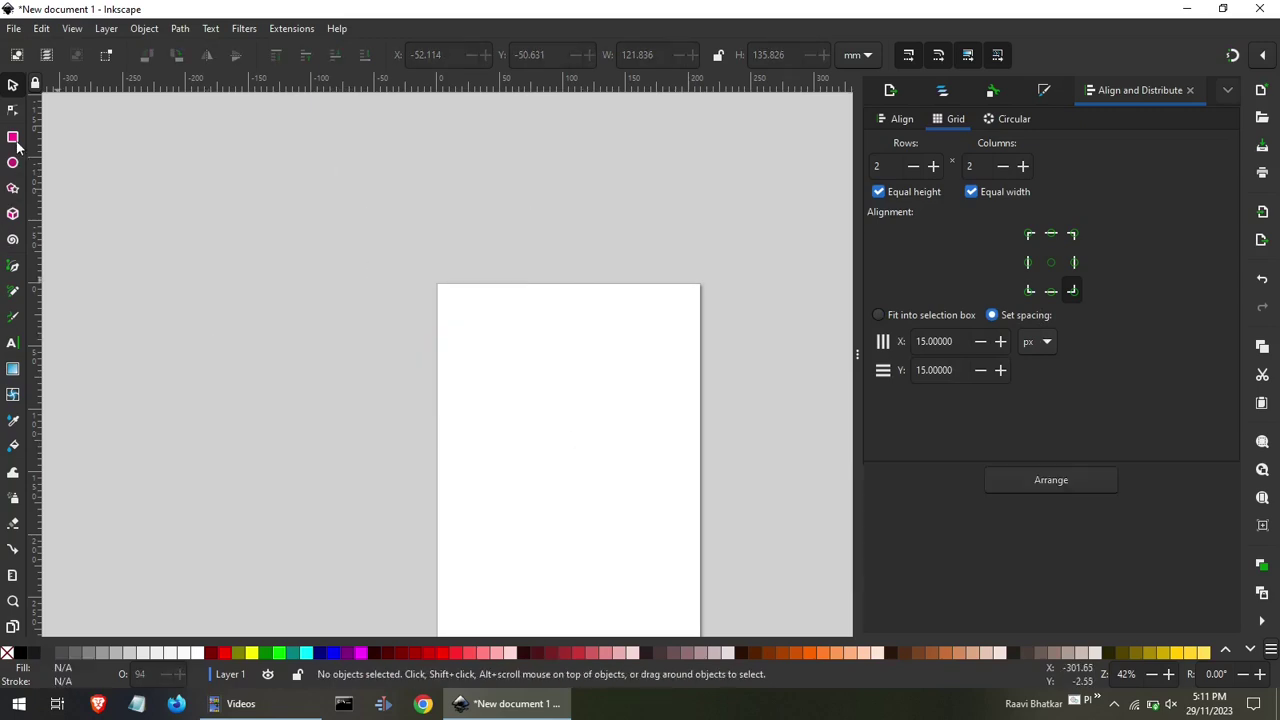
Draw new red rectangles of different sizes near the page's upper-left corner and select all four.
left_click(13, 138)
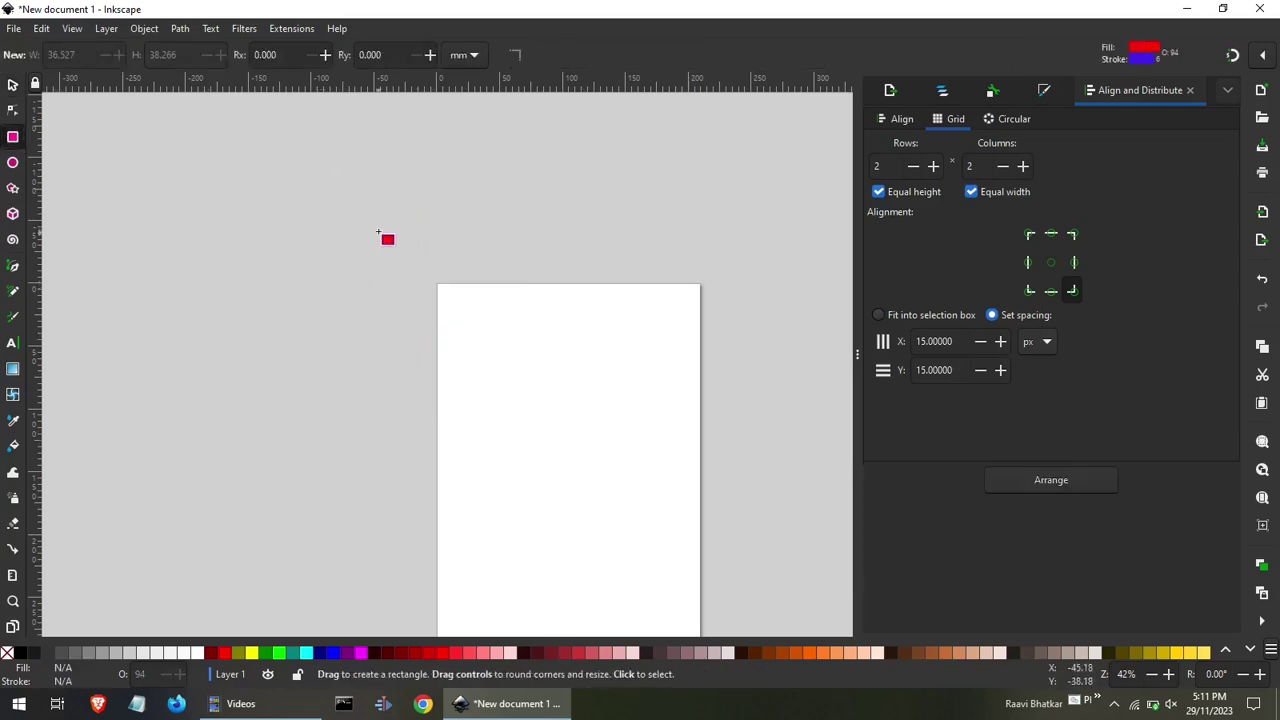
mouse_move(378, 231)
left_mouse_down()
mouse_move(431, 275)
mouse_move(471, 275)
left_mouse_up()
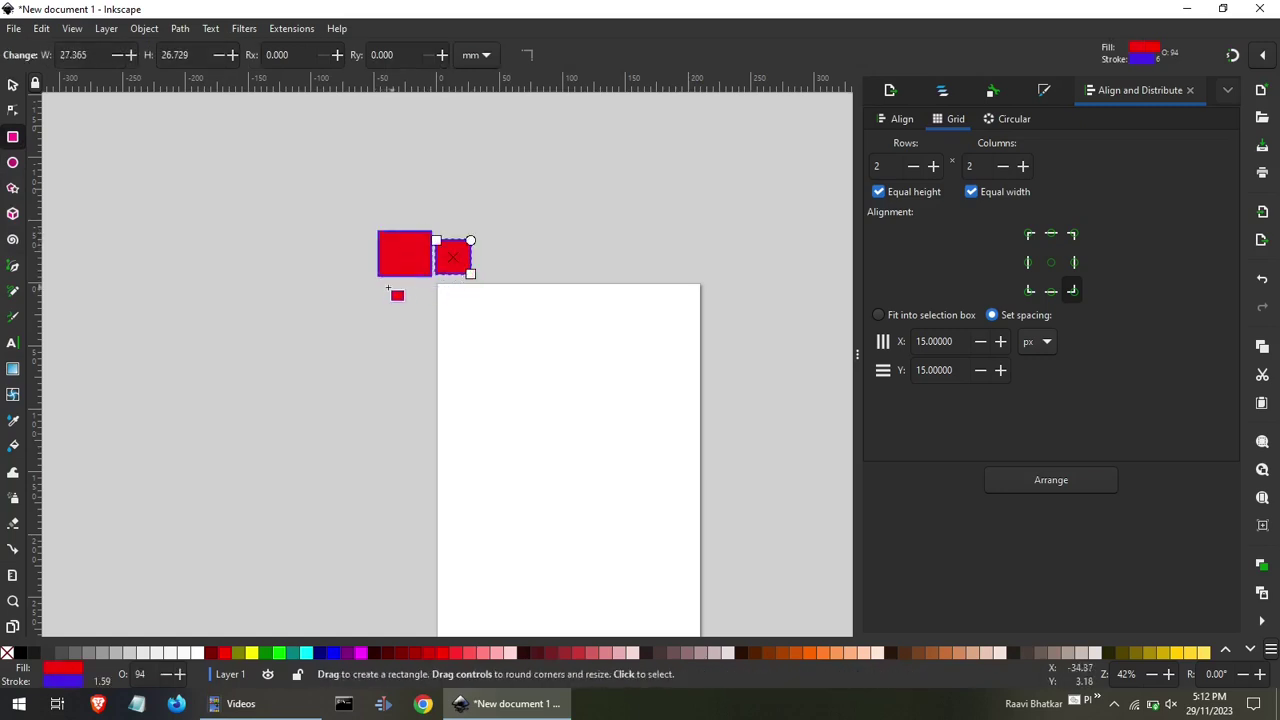
left_click_drag(384, 283, 428, 309)
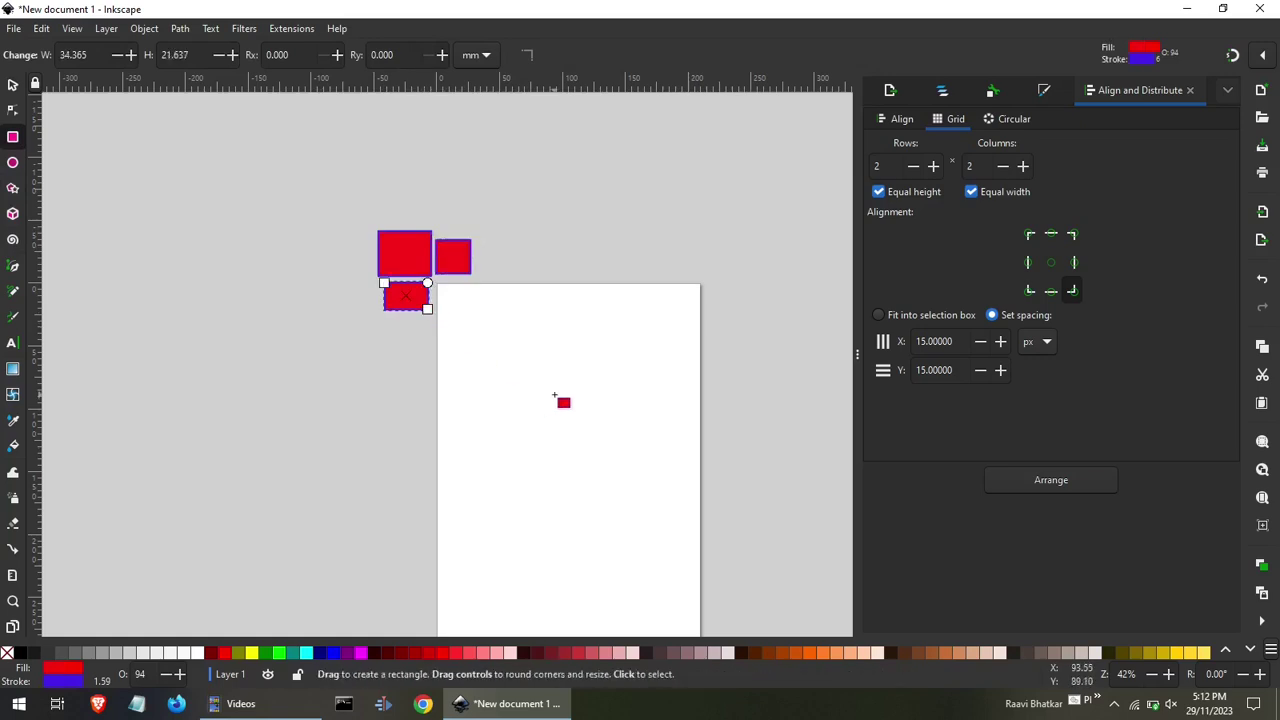
left_click_drag(555, 397, 477, 322)
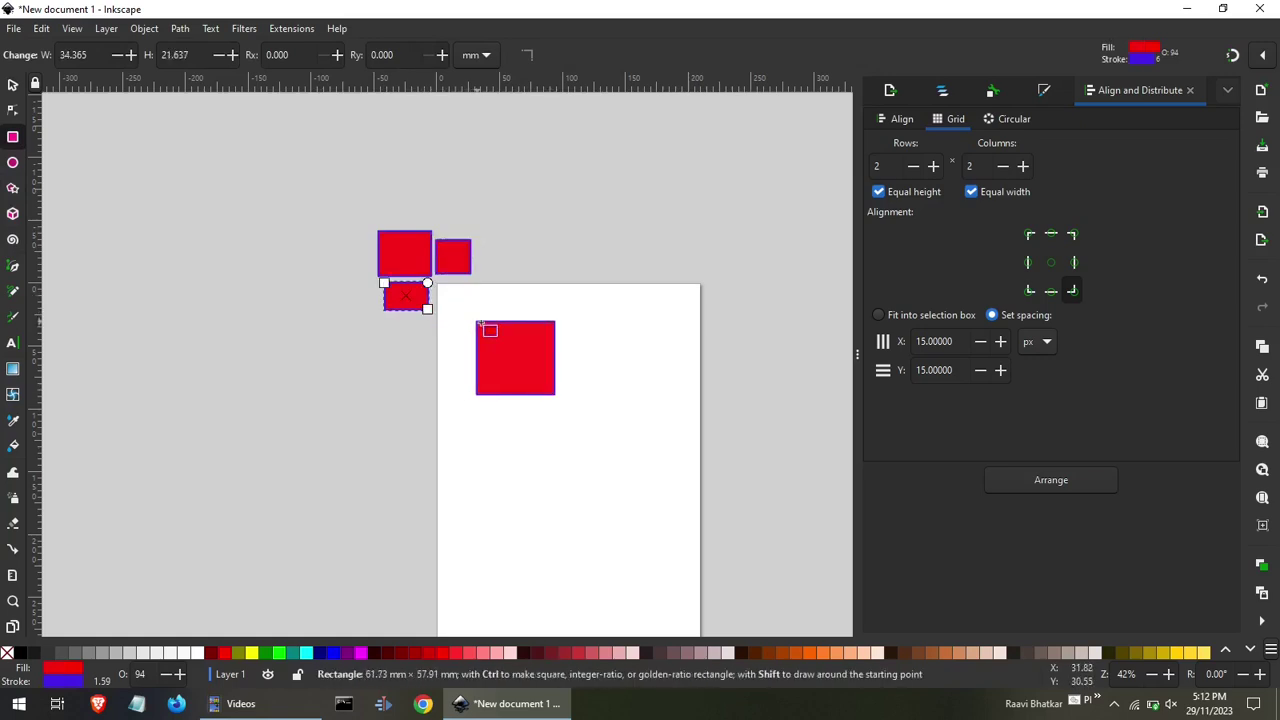
key("s")
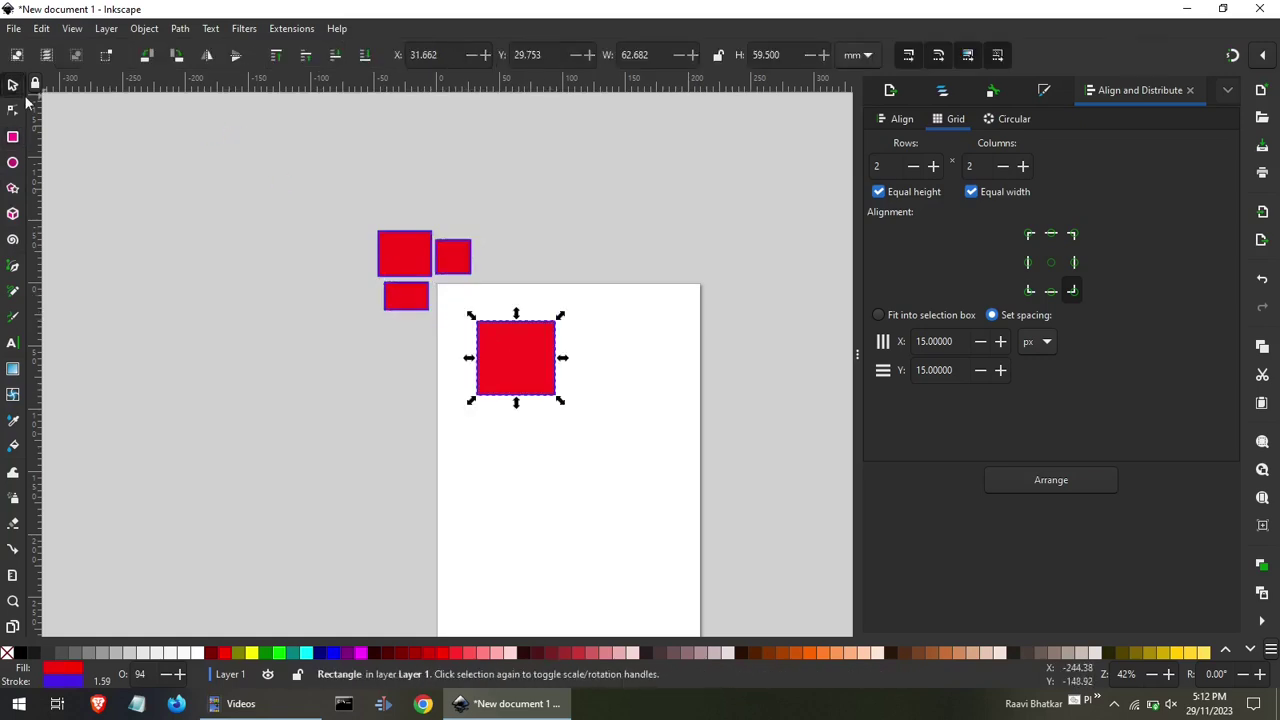
left_click(150, 160)
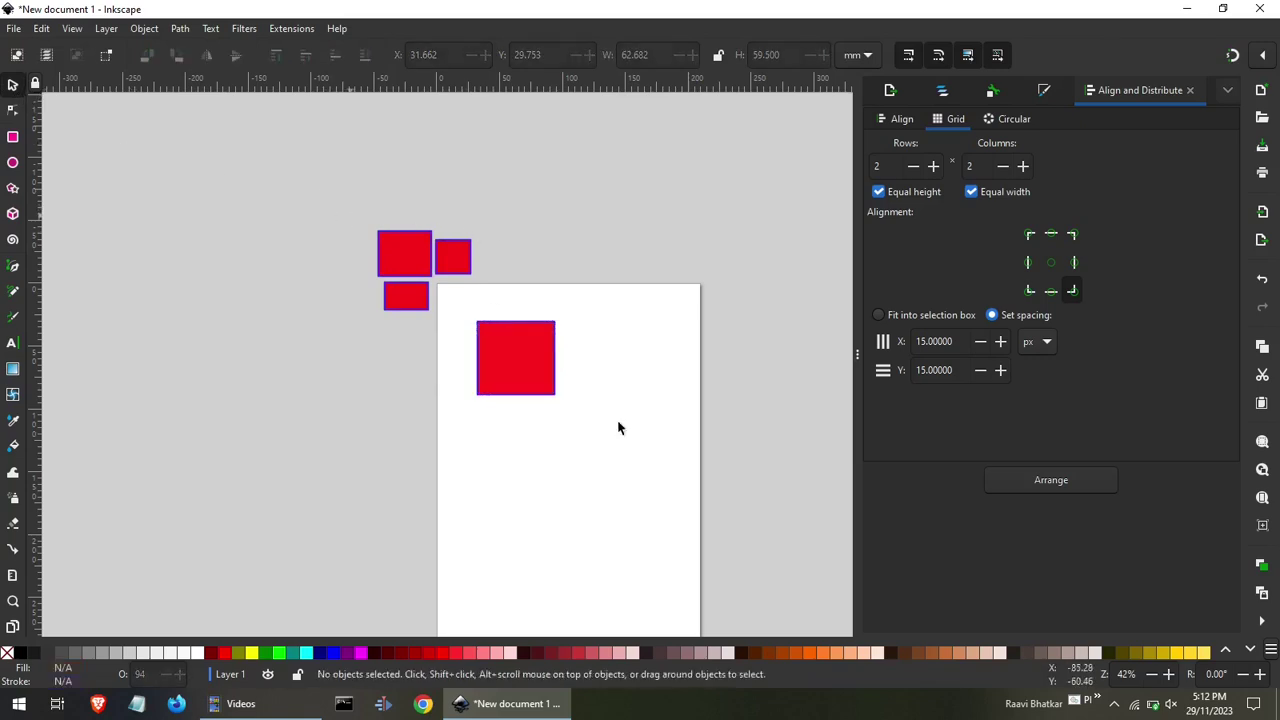
left_click_drag(326, 206, 672, 488)
scroll(993, 370, "up", 2)
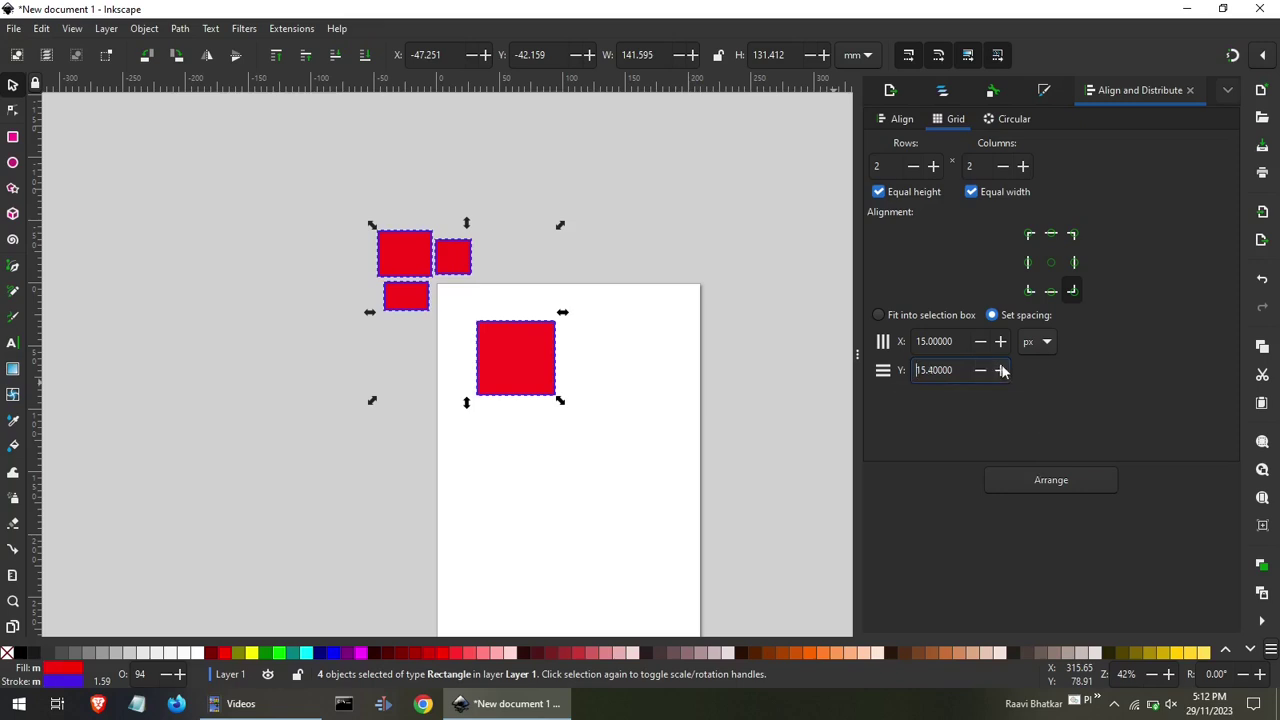
Grid-arrange the four rectangles 2×2, trying top-left, top-centre and centre cell alignment.
left_click(1028, 480)
left_click(669, 370)
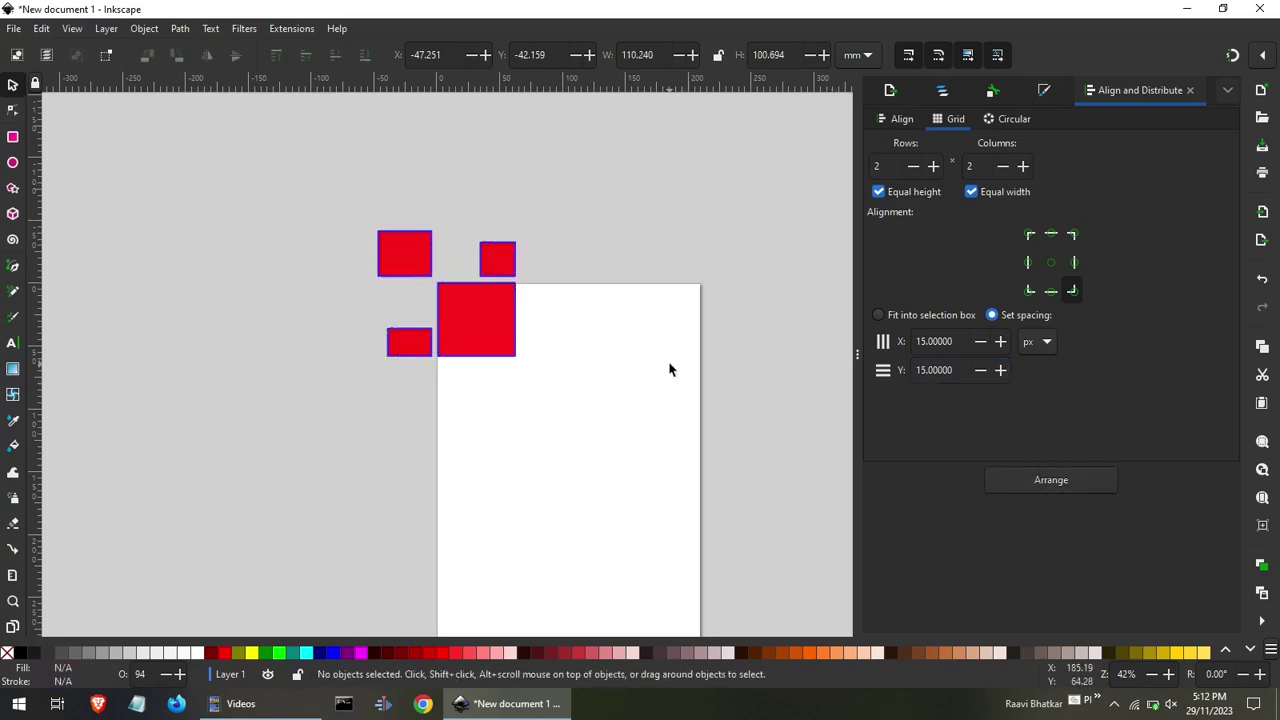
left_click_drag(344, 192, 667, 435)
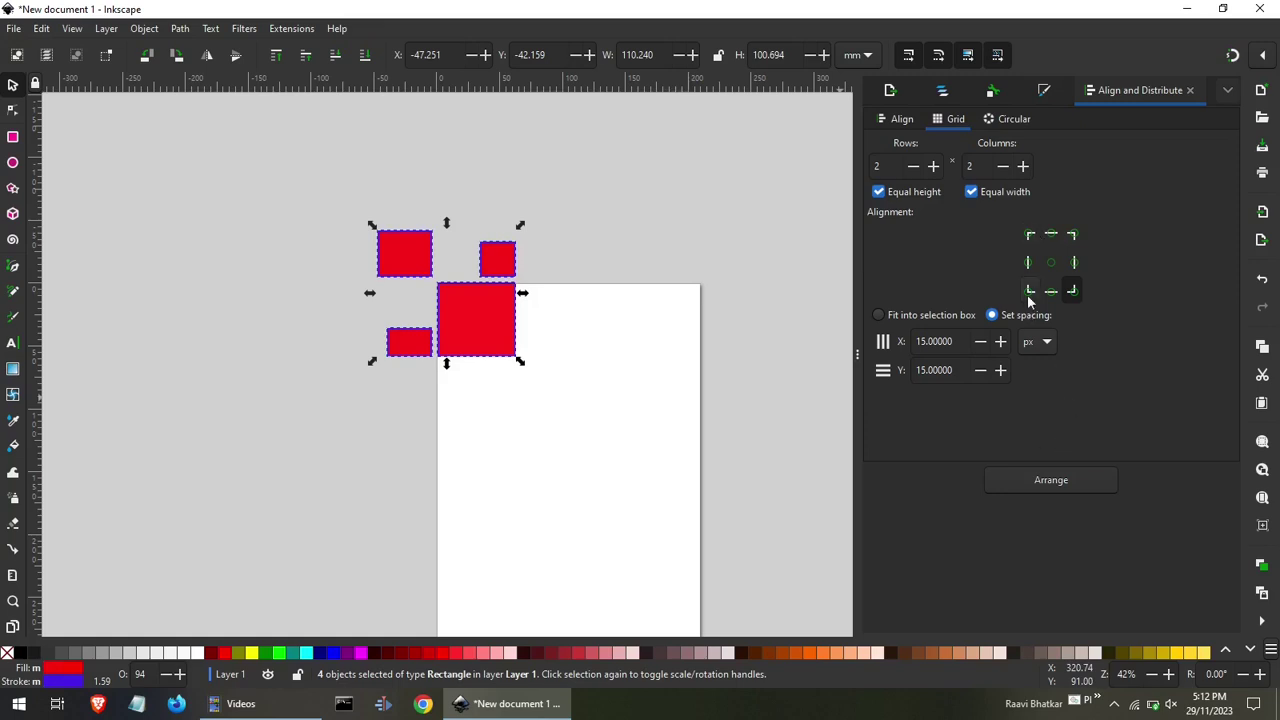
left_click(1028, 237)
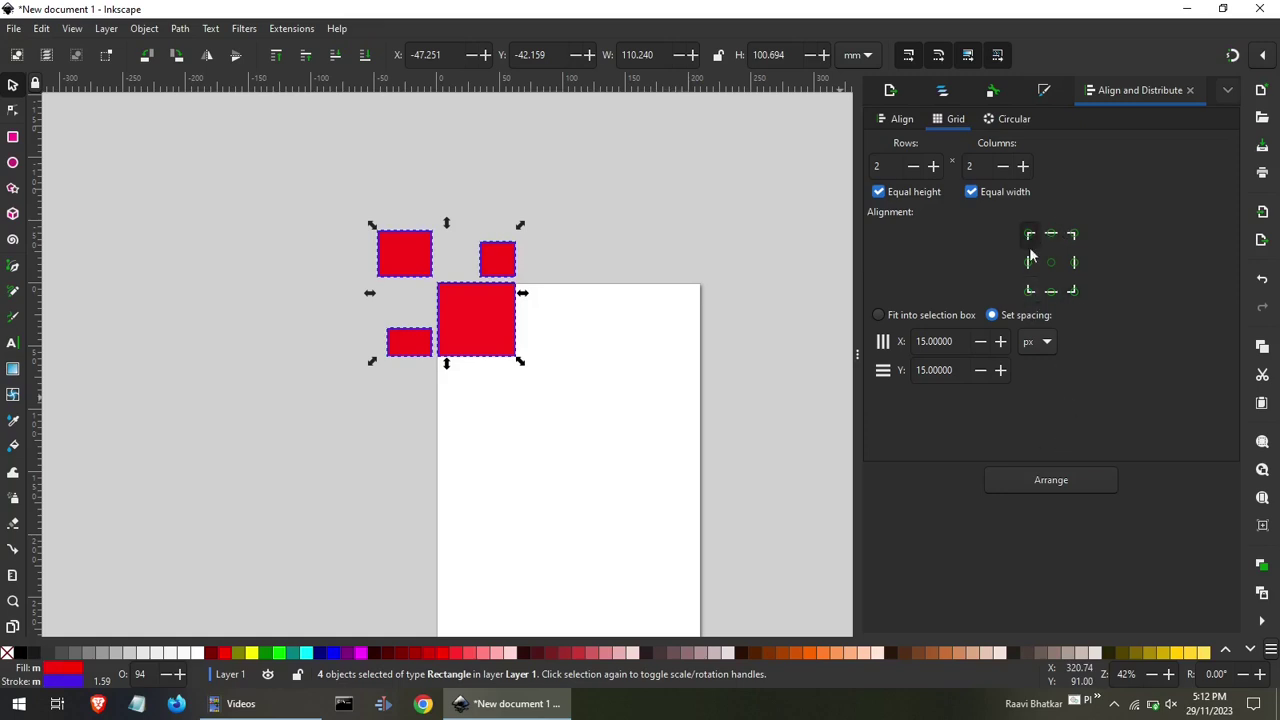
left_click(1045, 477)
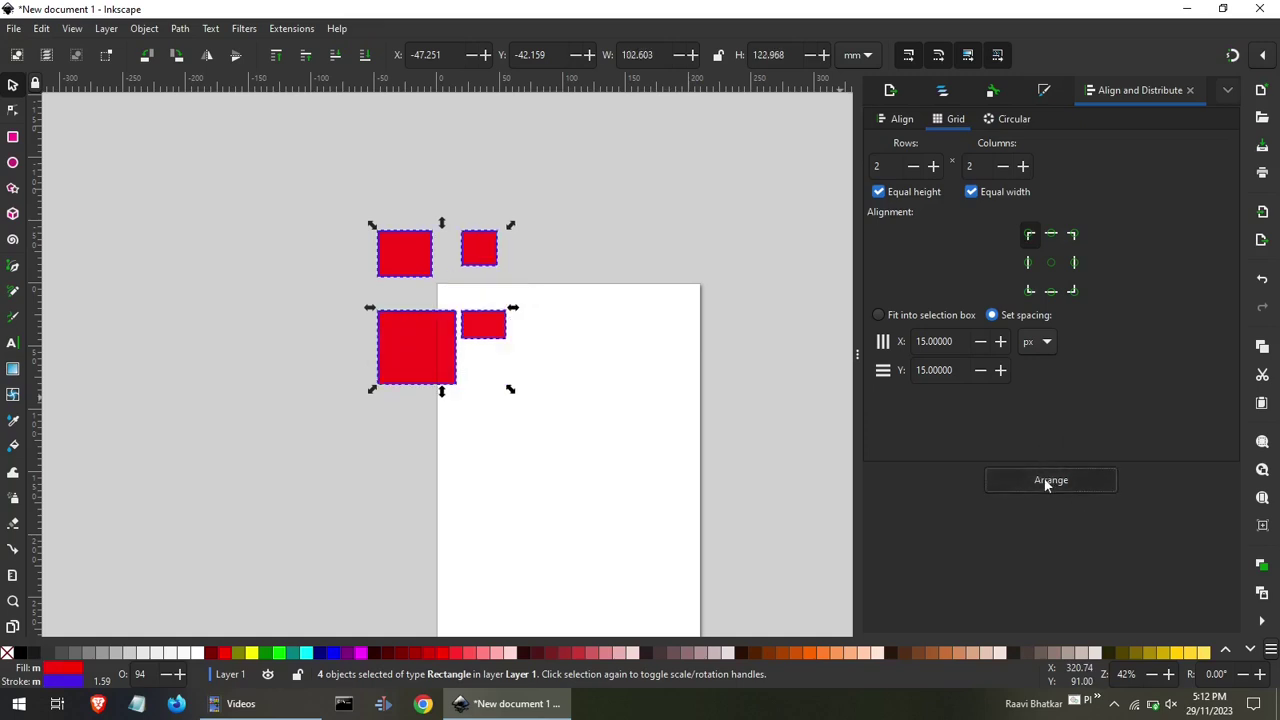
left_click(1051, 235)
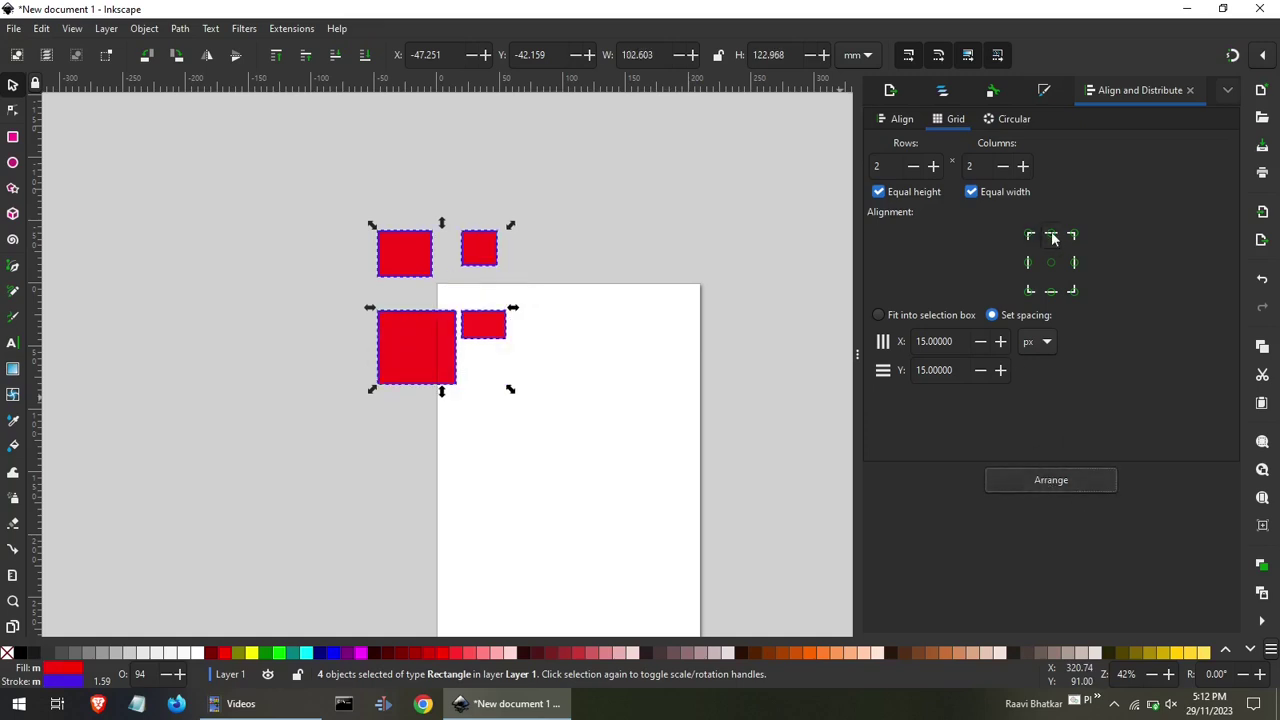
left_click(1062, 479)
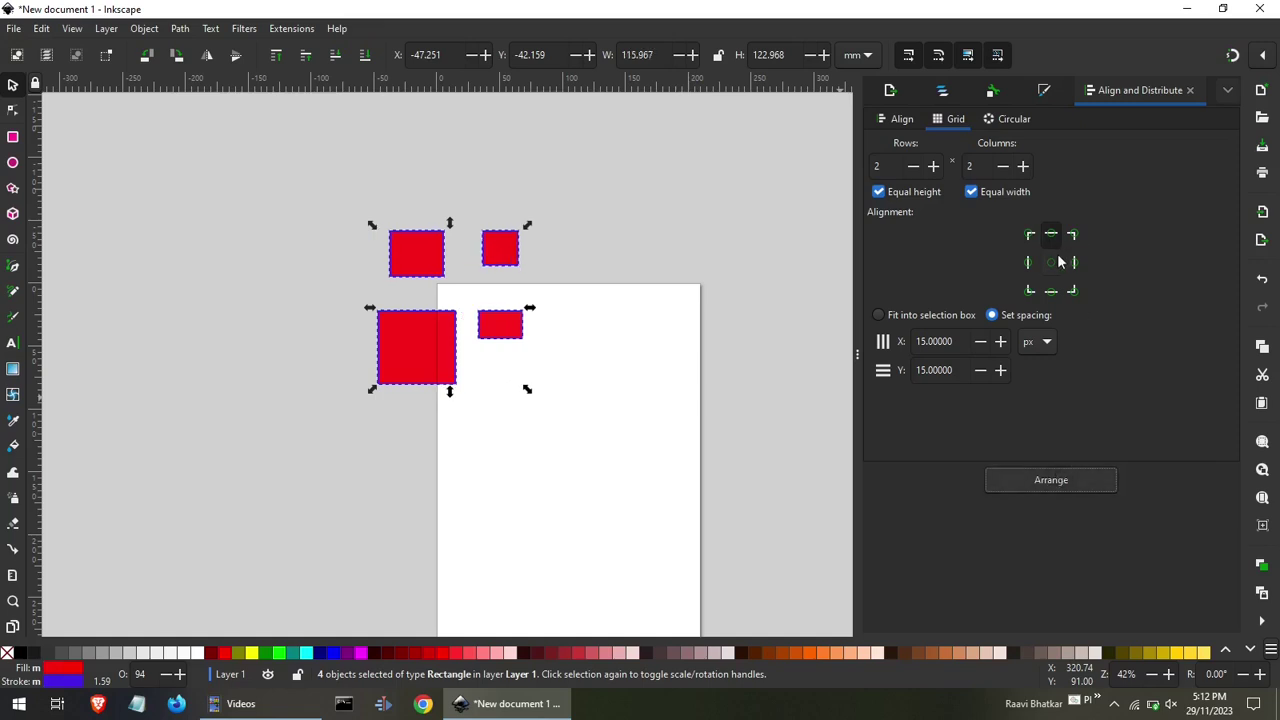
left_click(1051, 262)
left_click(1037, 481)
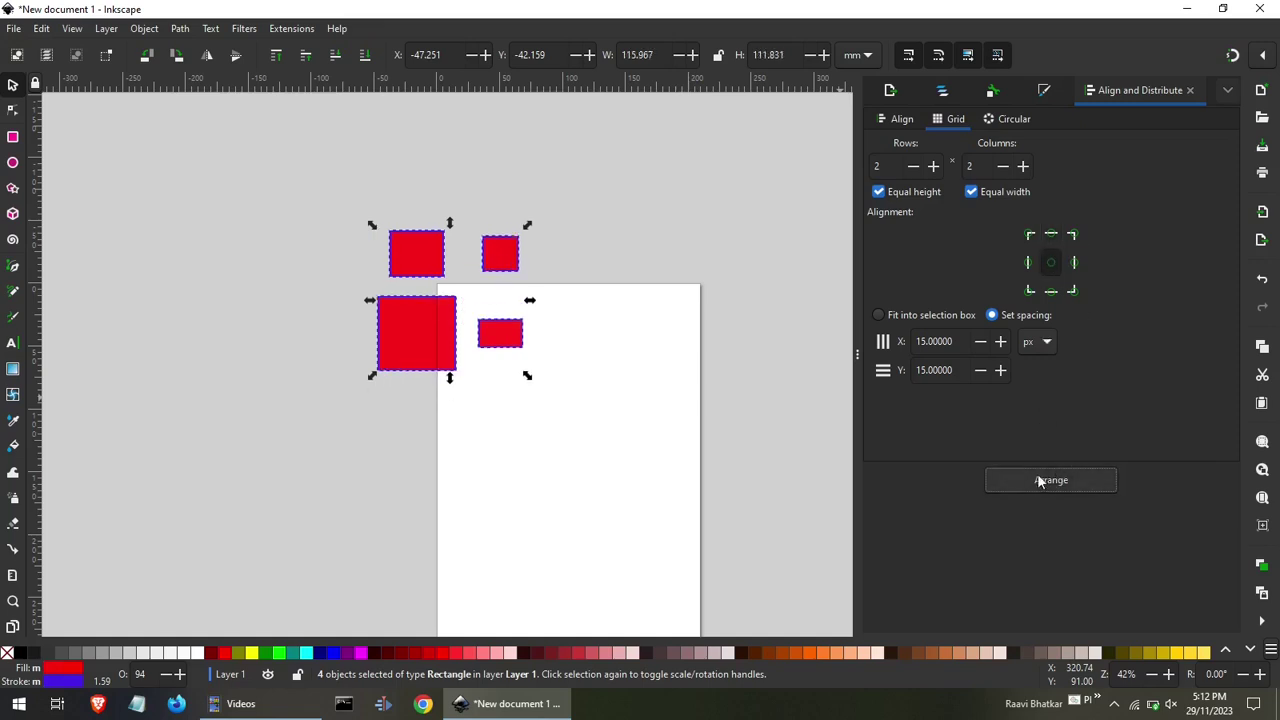
Untick Equal height and Equal width, then arrange with right-middle and bottom-right alignment.
left_click(919, 192)
left_click(972, 192)
left_click(1038, 481)
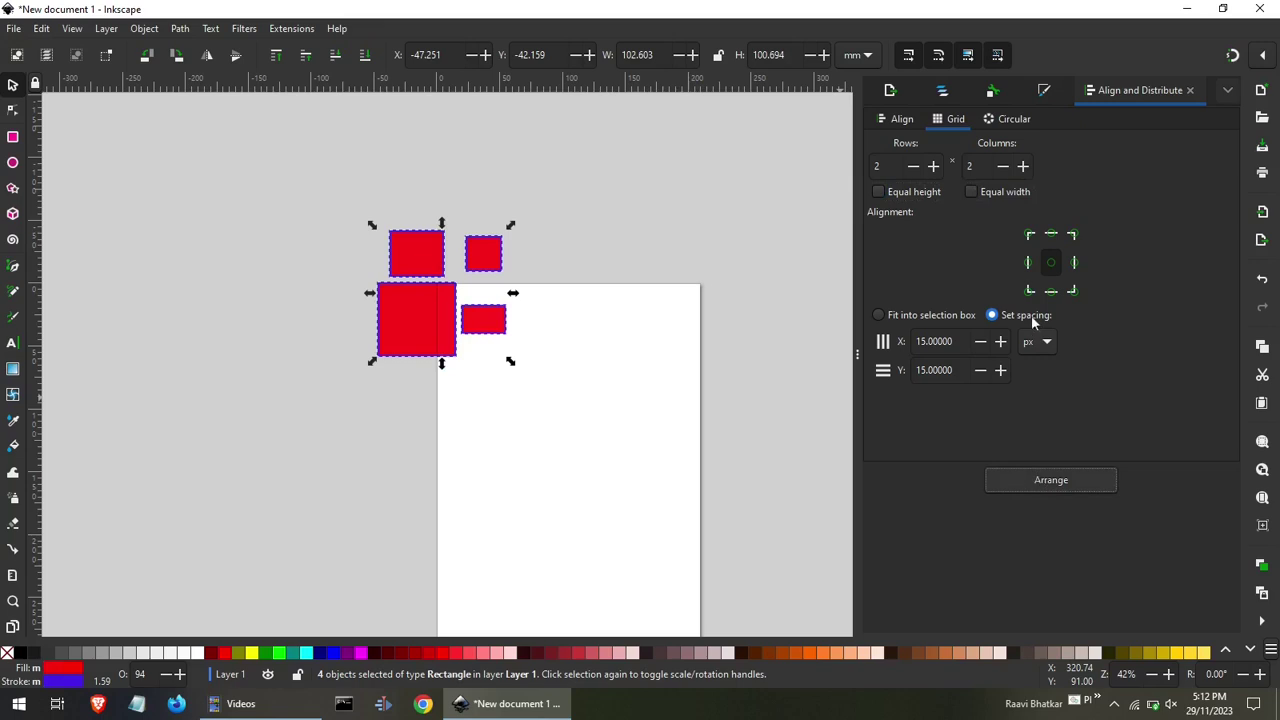
left_click(1075, 263)
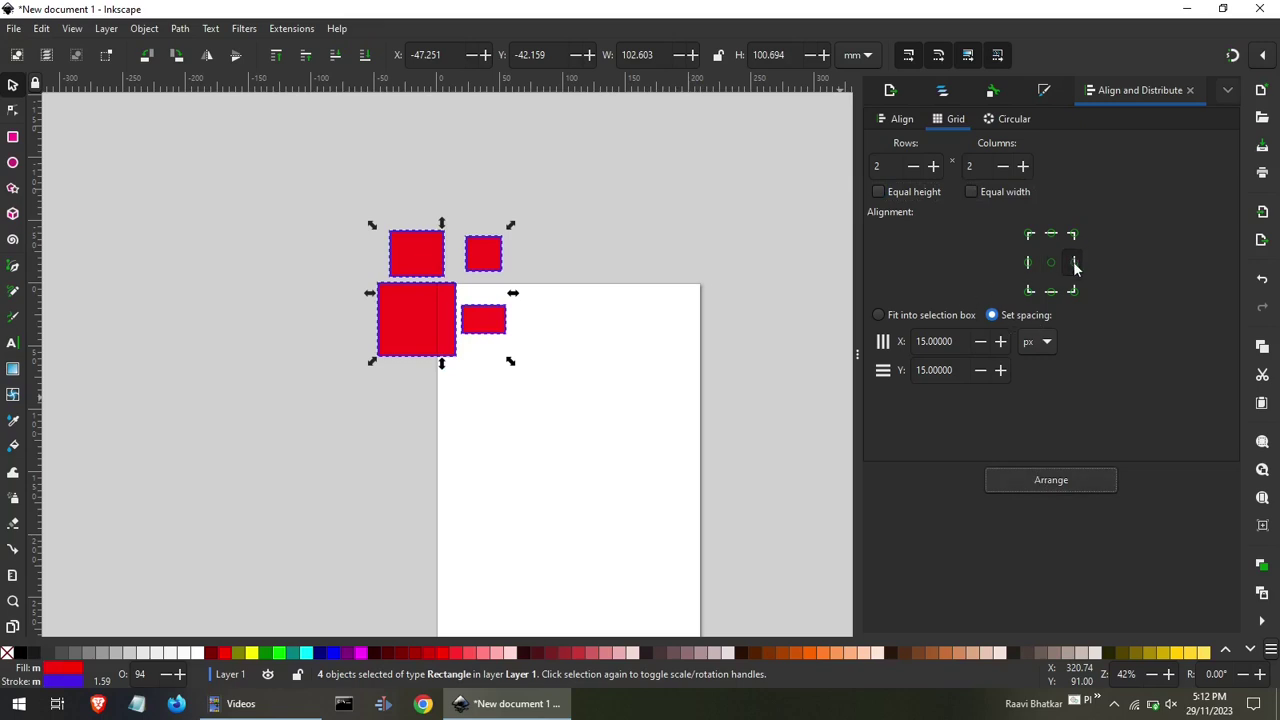
left_click(1062, 482)
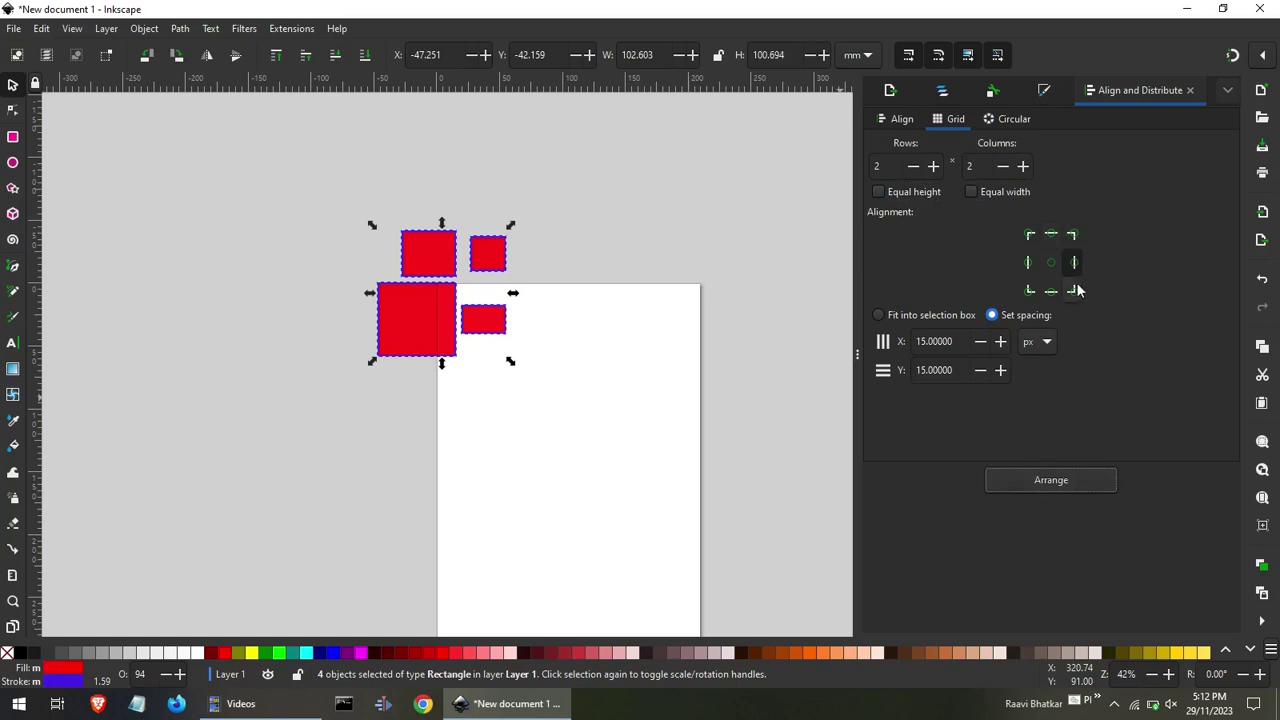
left_click(1075, 289)
left_click(1058, 481)
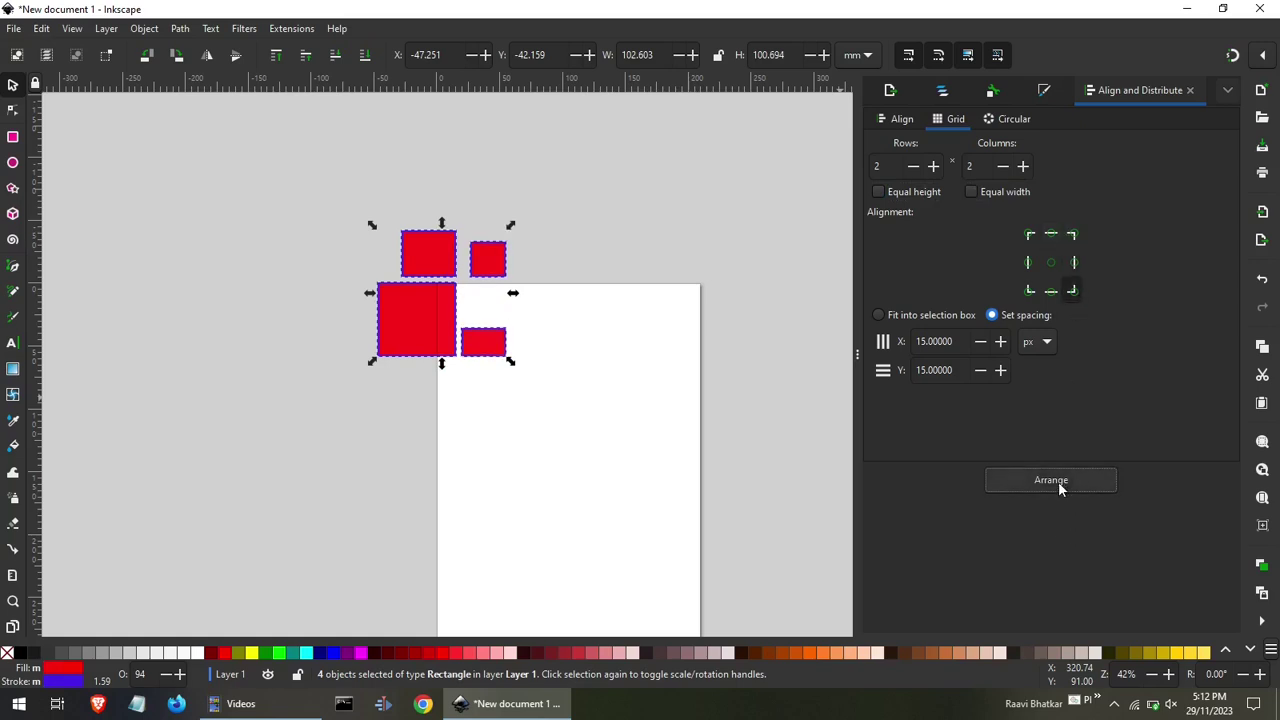
Compare fit-to-selection spacing with 15 px fixed spacing, keeping centred cells at 15 px.
left_click(900, 314)
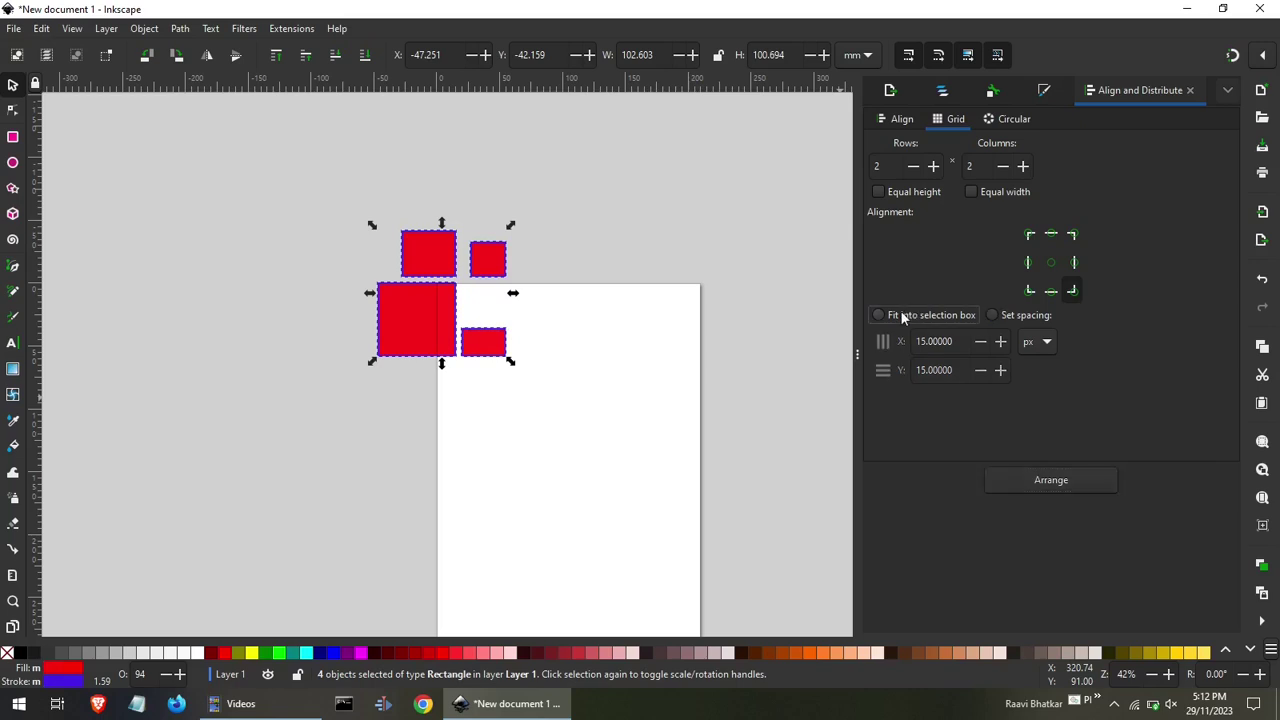
left_click(1028, 476)
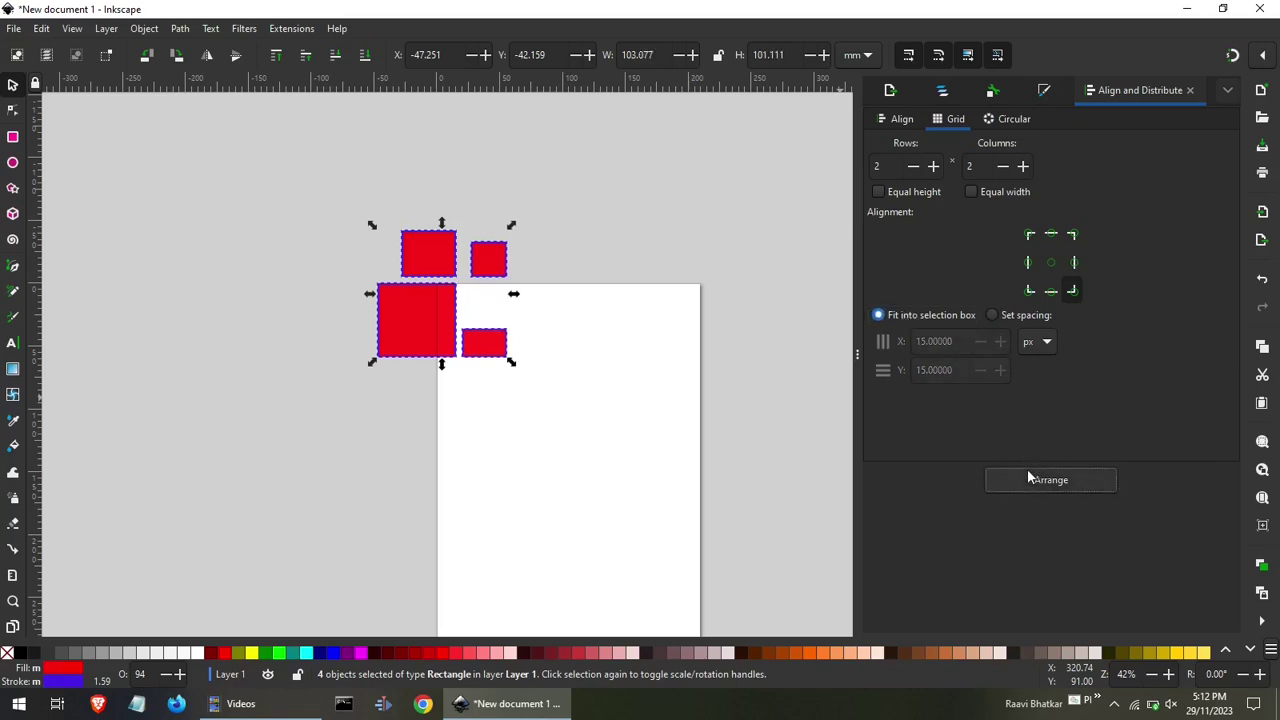
left_click(1010, 313)
left_click(934, 314)
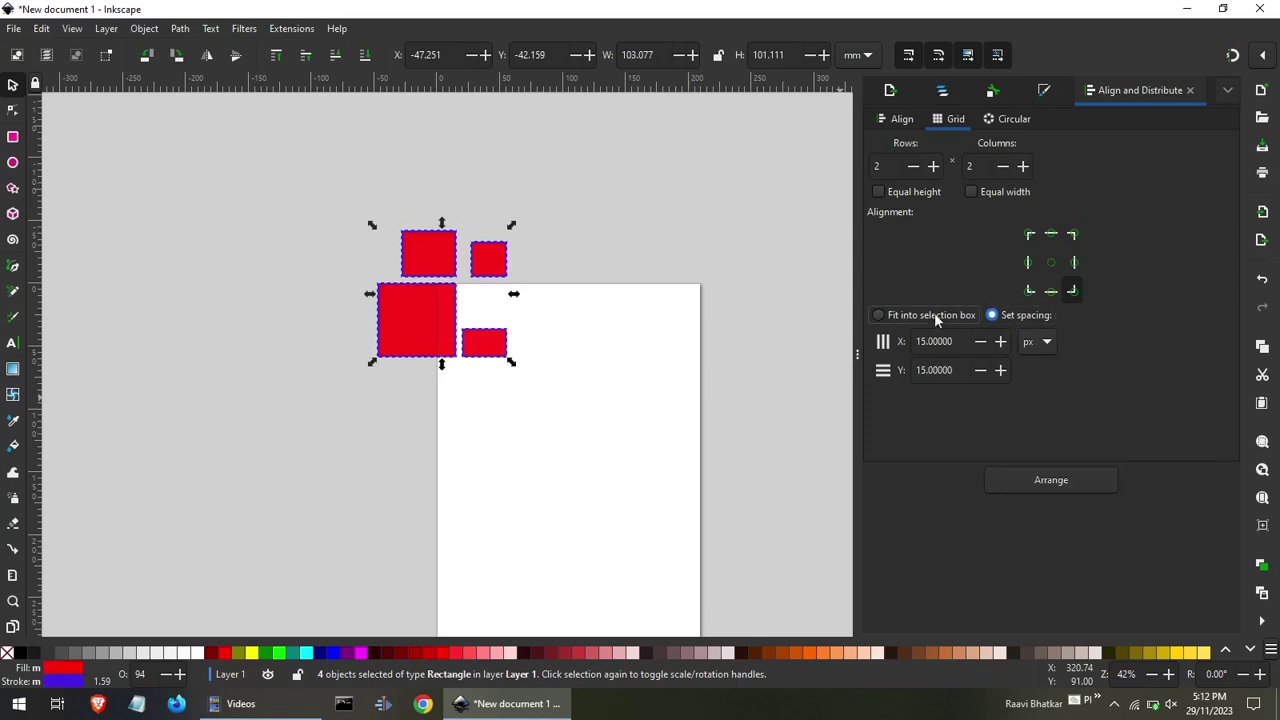
left_click(1051, 262)
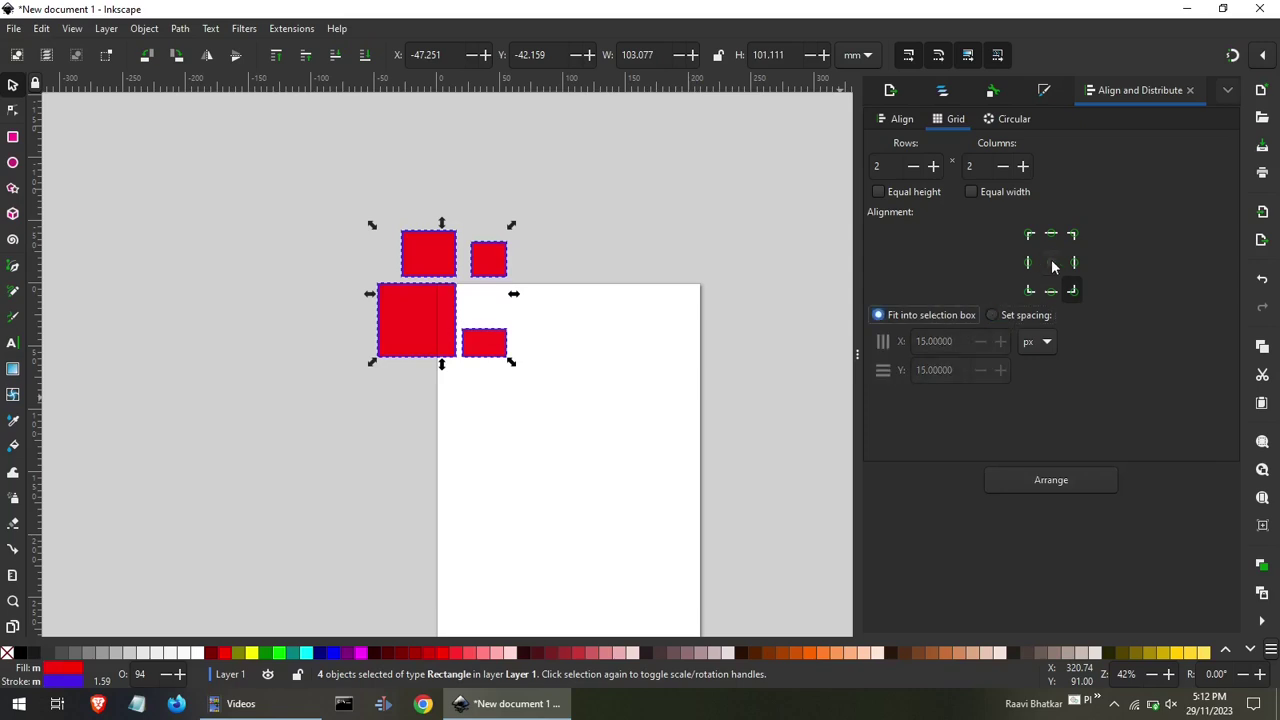
left_click(1058, 480)
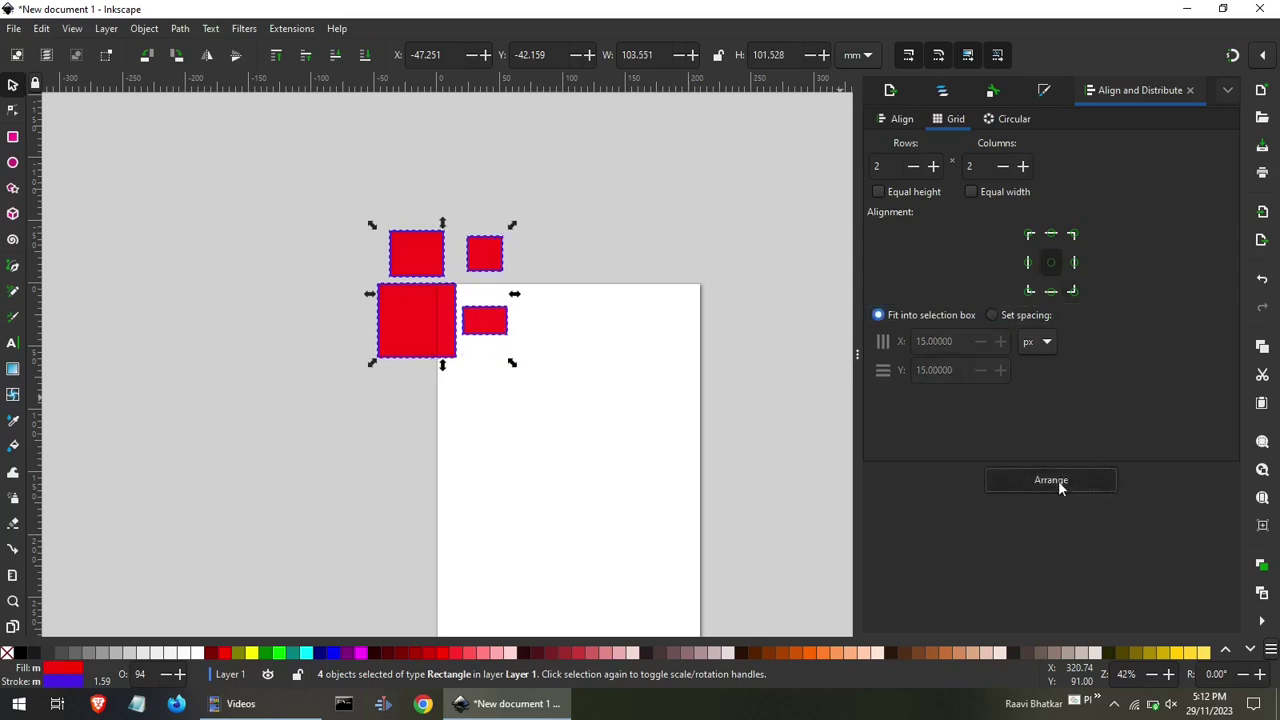
left_click(1023, 313)
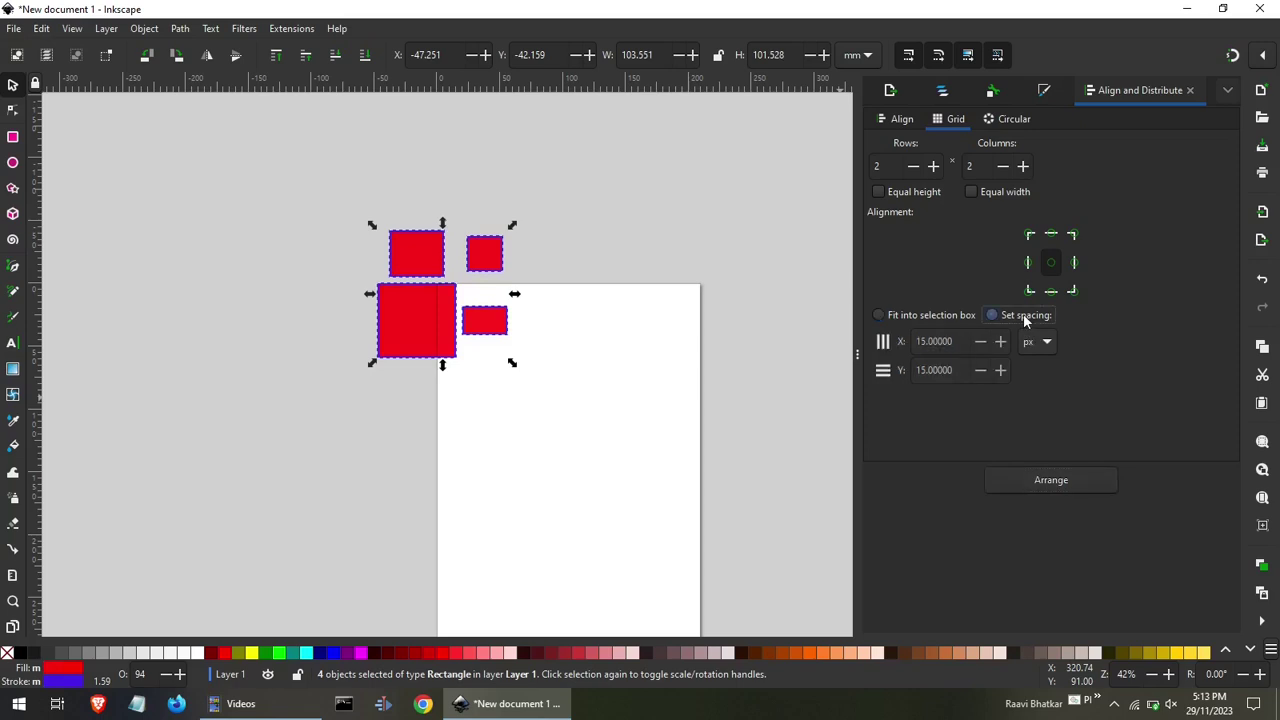
left_click(1052, 479)
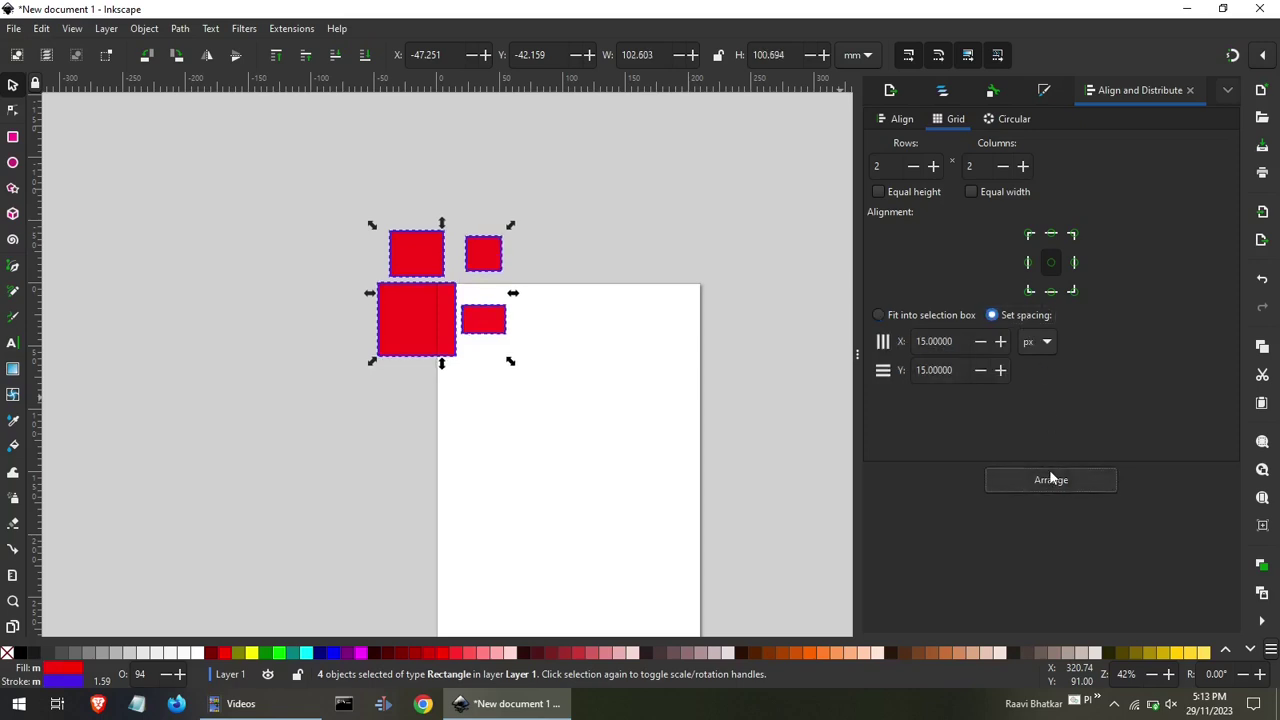
left_click(742, 383)
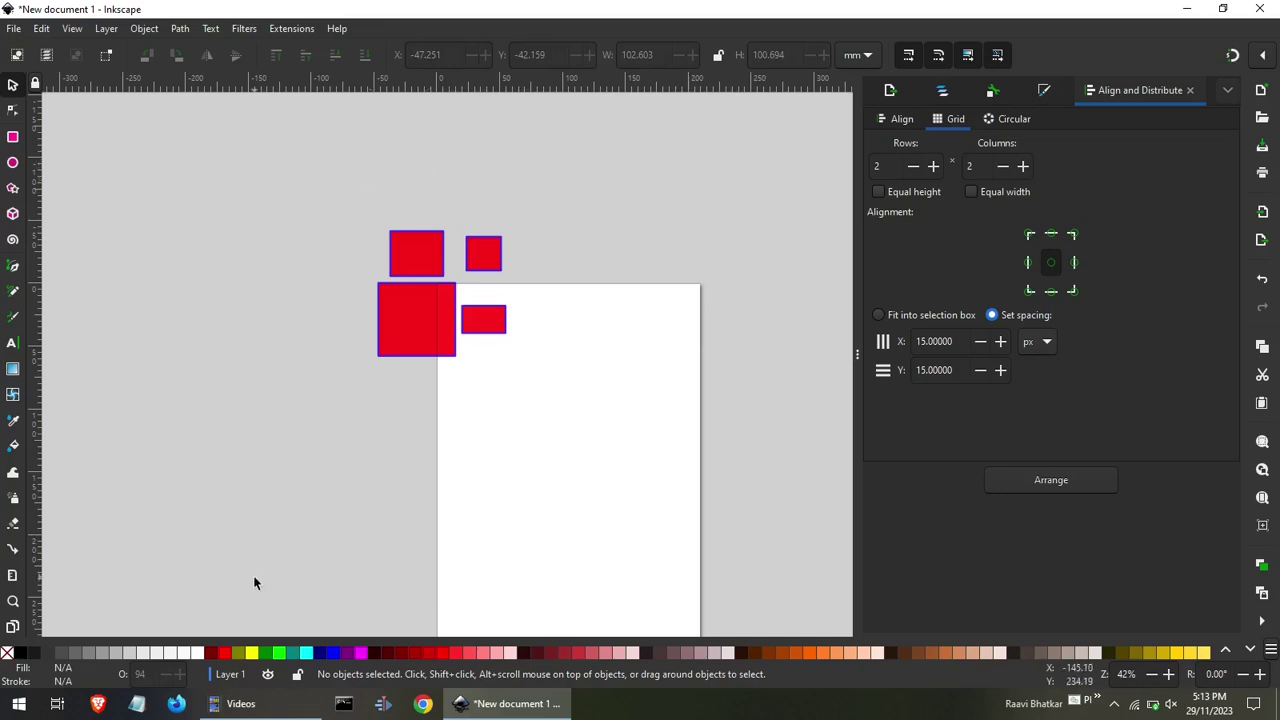
Grid-arrange the top two rectangles and undo it.
scroll(443, 337, "down", 1)
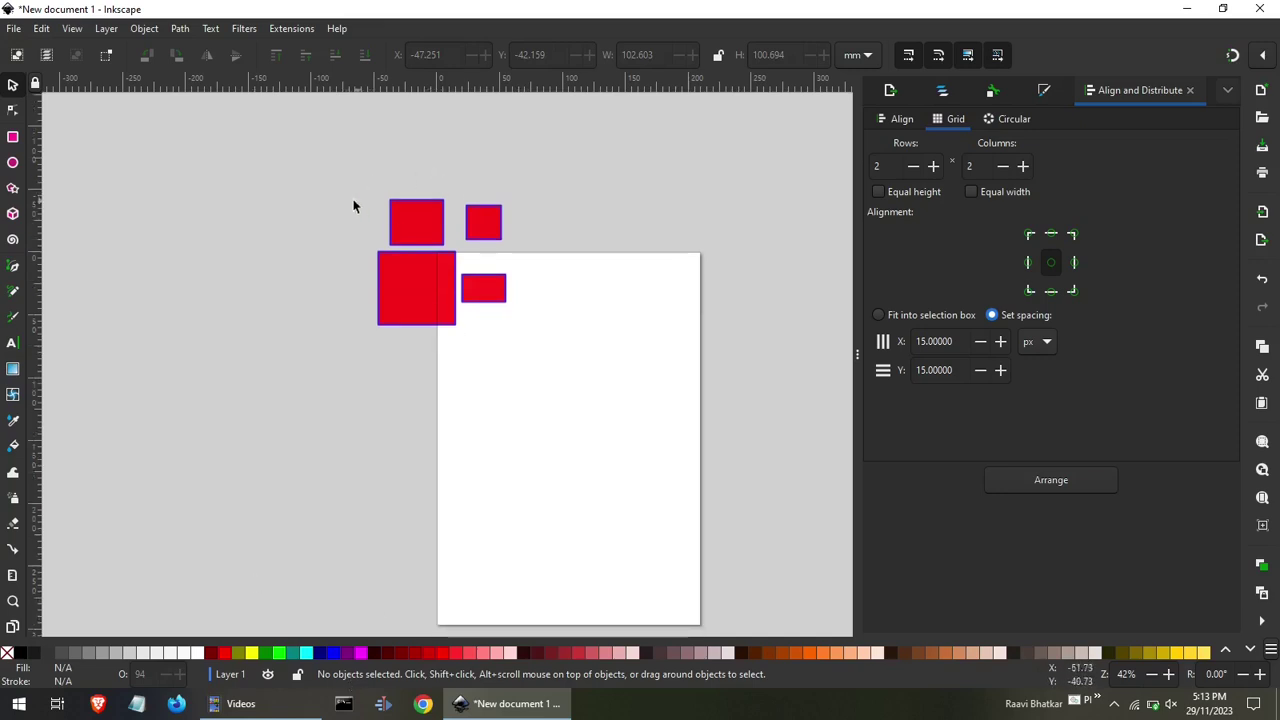
left_click_drag(337, 188, 587, 266)
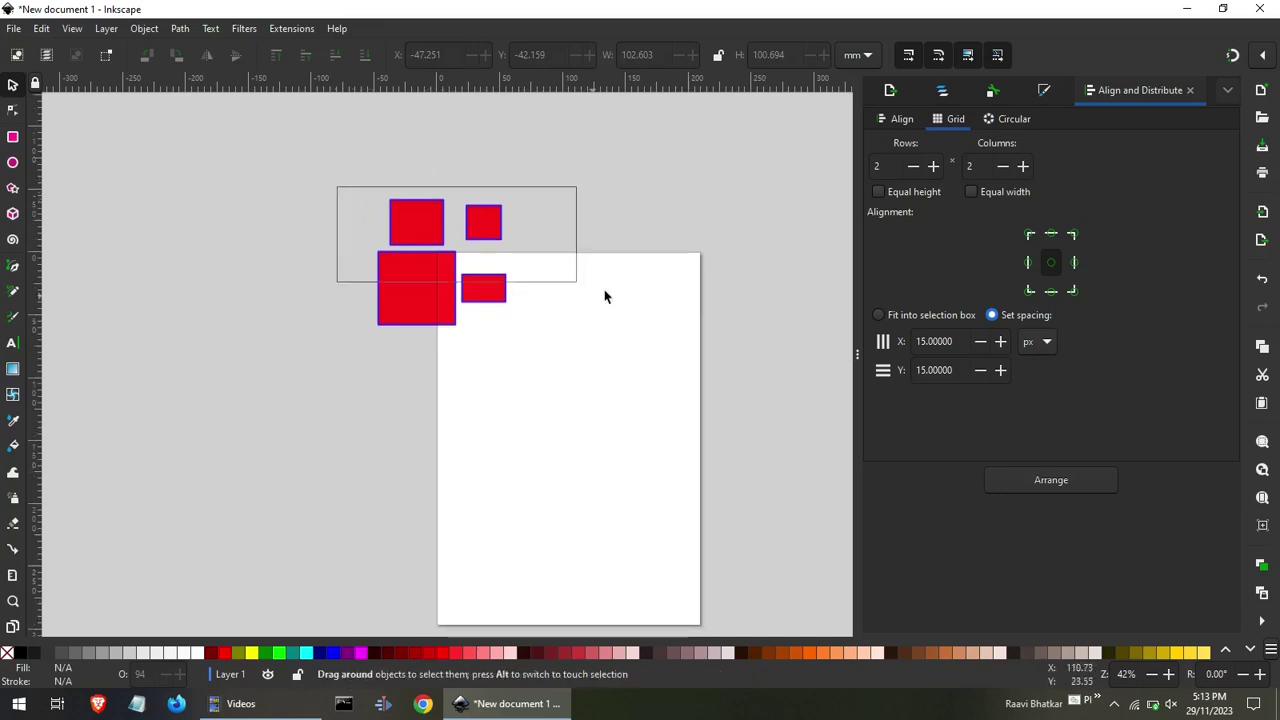
left_click(1043, 481)
key("ctrl+z")
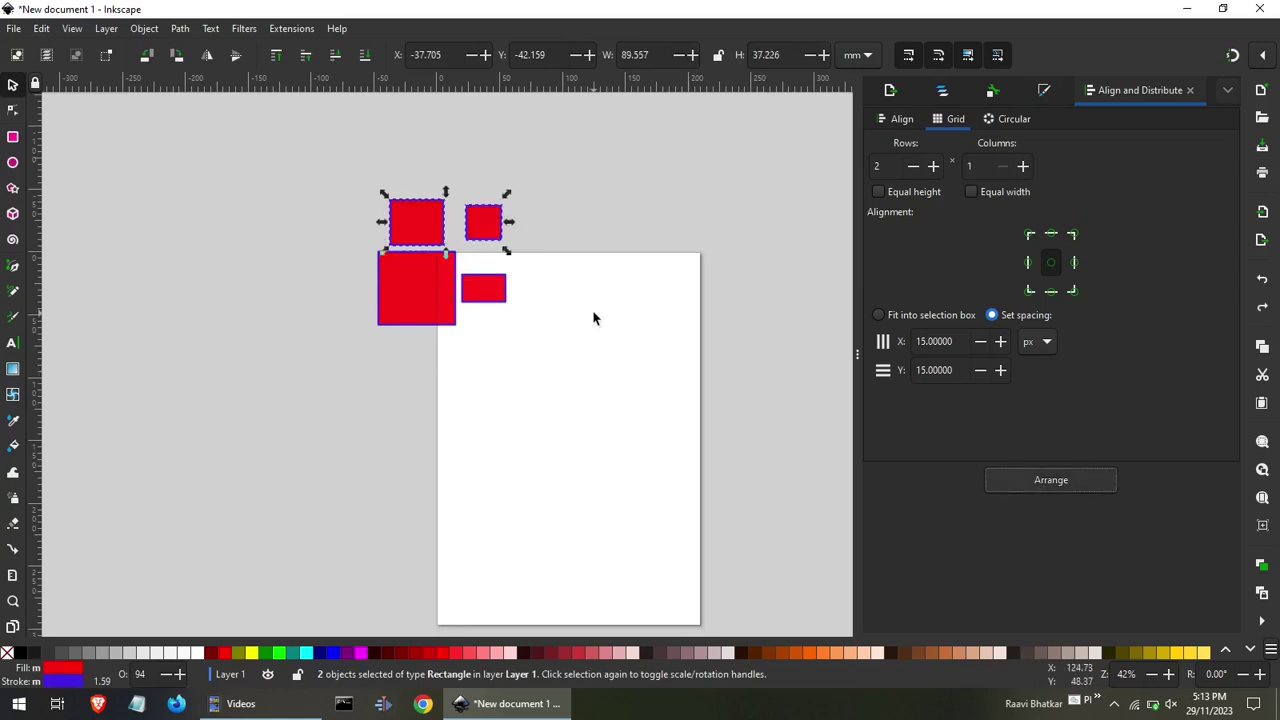
In the Align tab, select all four rectangles and test horizontal and vertical distribution.
left_click(902, 121)
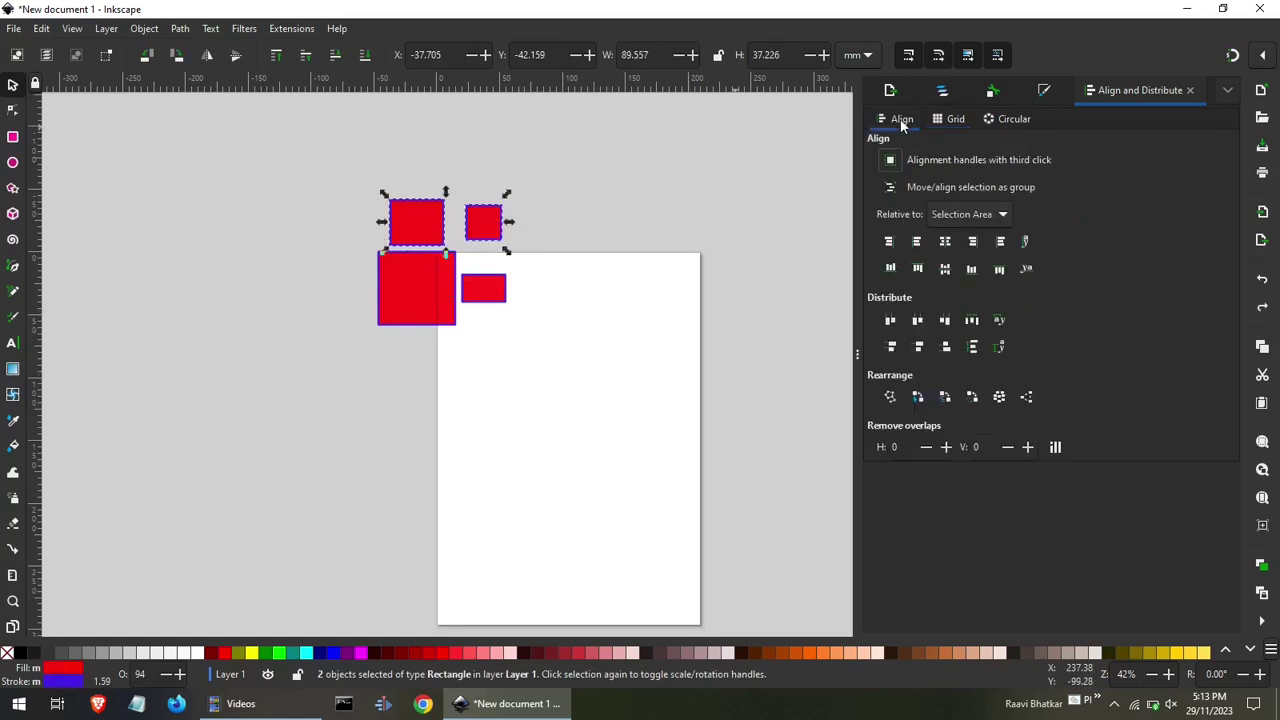
left_click(346, 152)
mouse_move(347, 153)
left_mouse_down()
mouse_move(563, 320)
mouse_move(574, 371)
left_mouse_up()
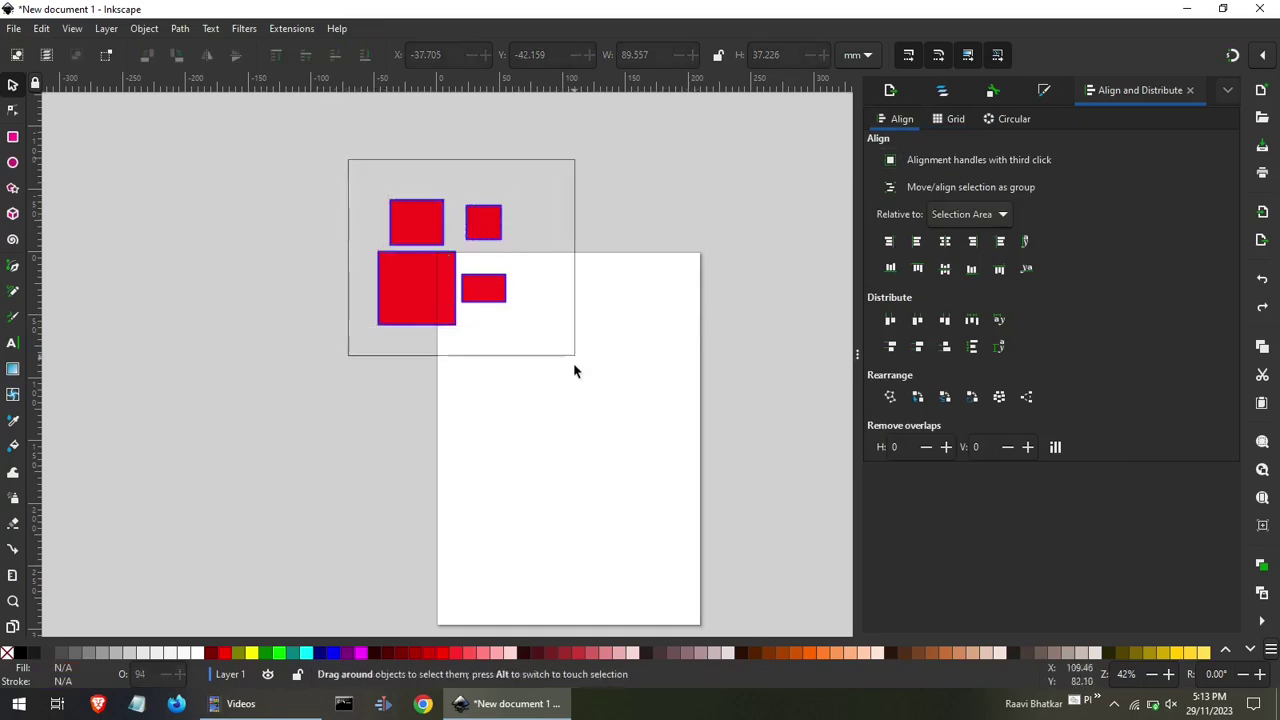
left_click(945, 321)
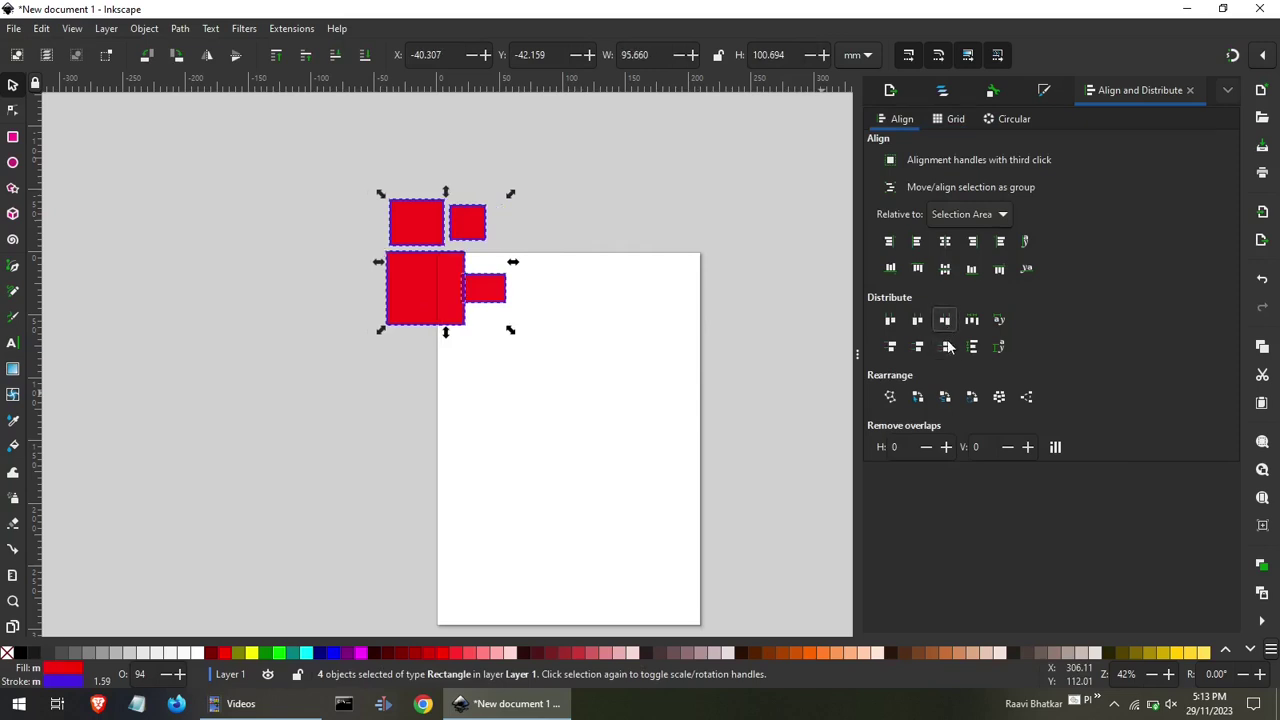
left_click(946, 346)
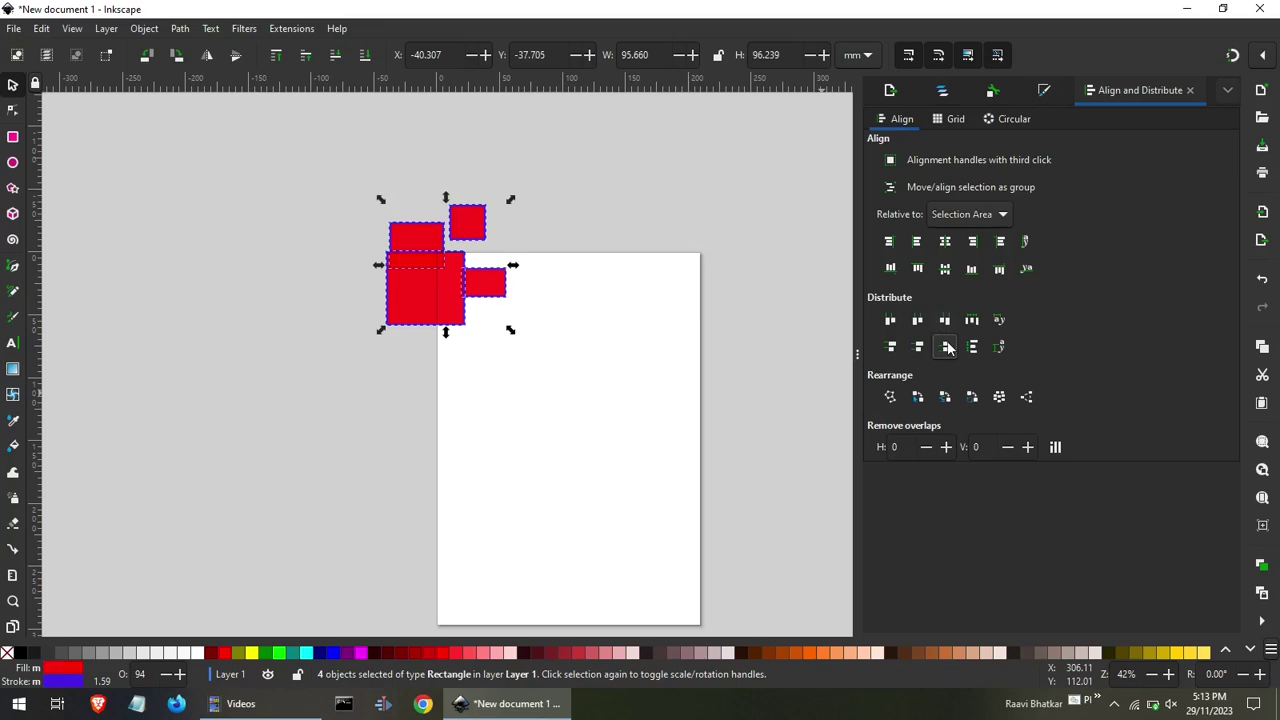
key("ctrl+z")
key("ctrl+z")
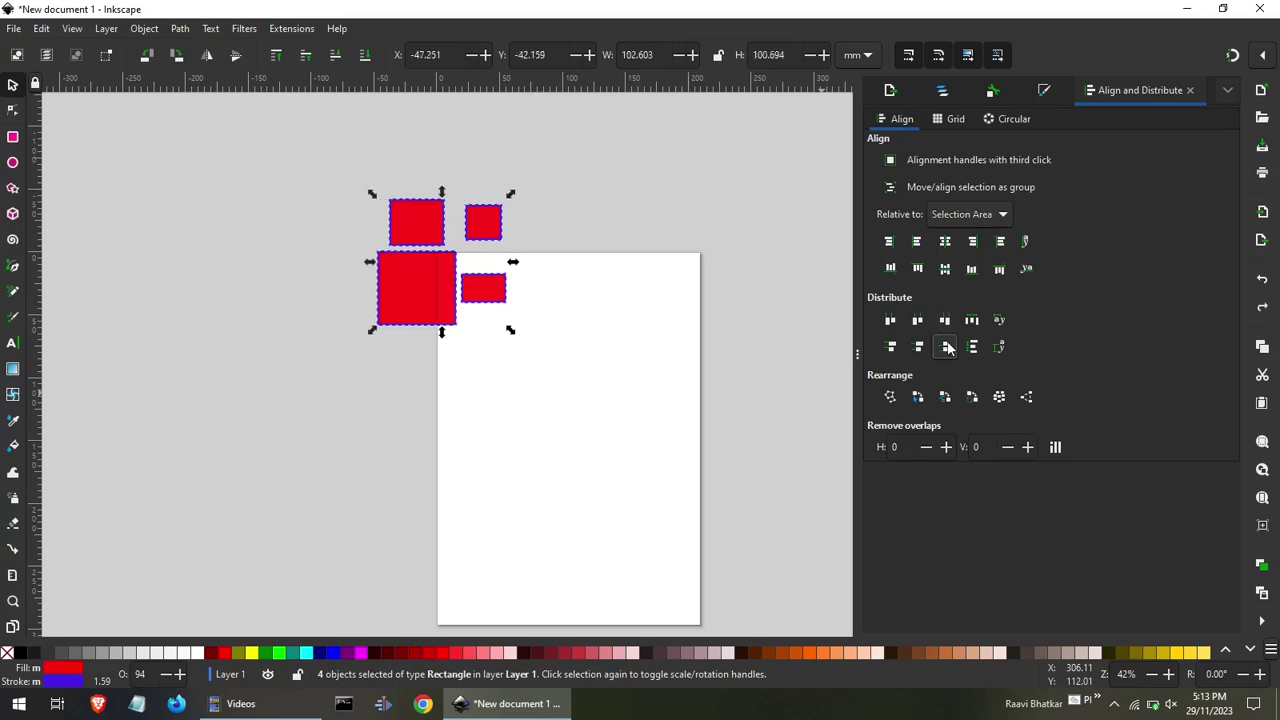
Try more horizontal distributions, undoing them, and keep a vertical distribution.
left_click(917, 321)
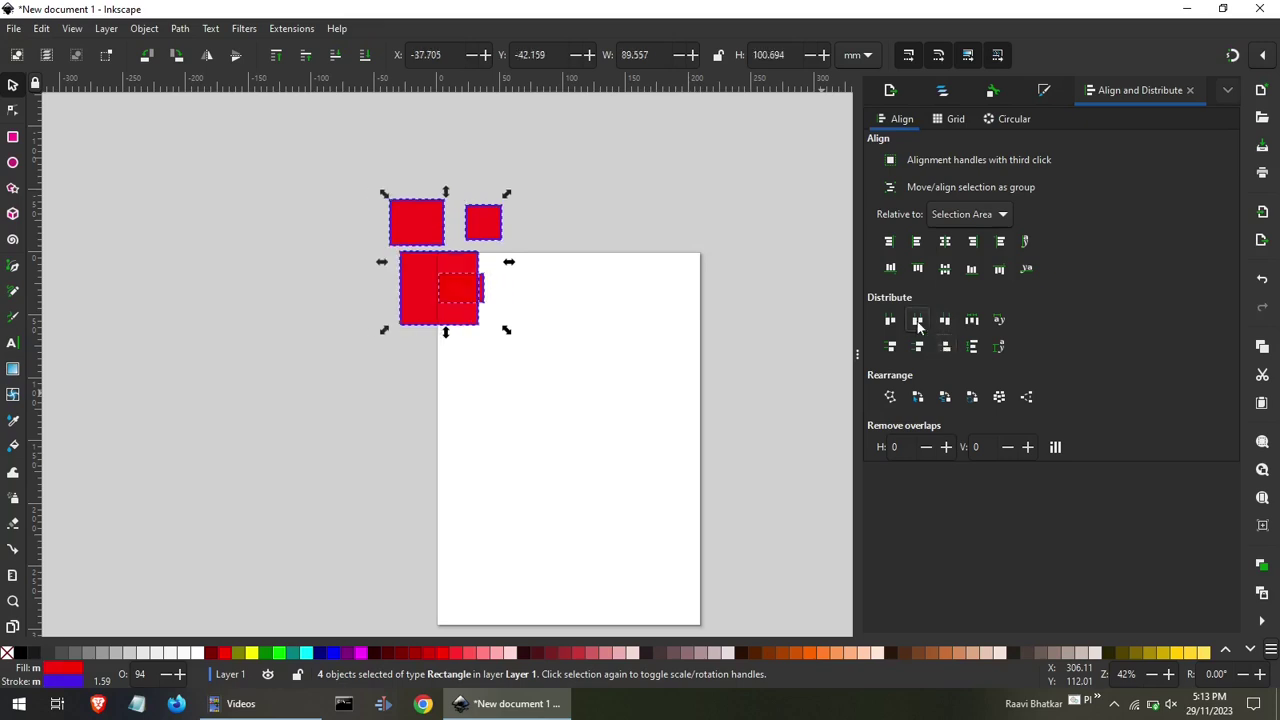
key("ctrl+z")
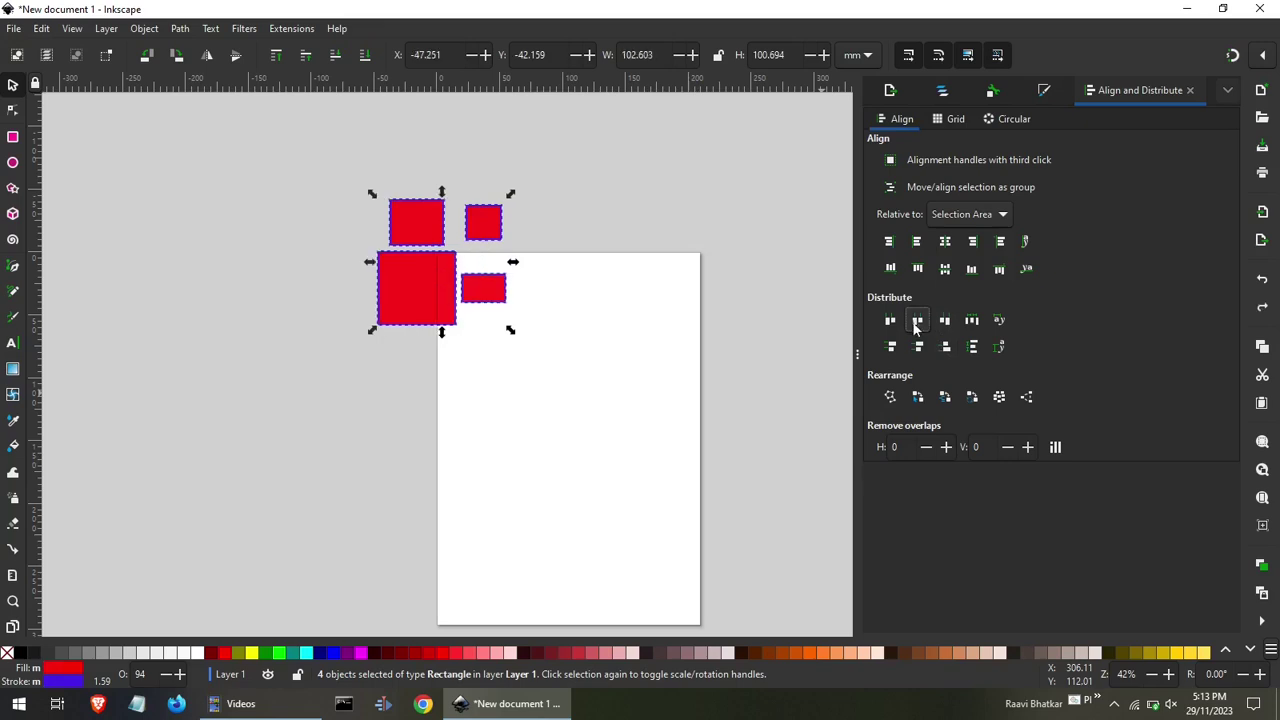
left_click(895, 347)
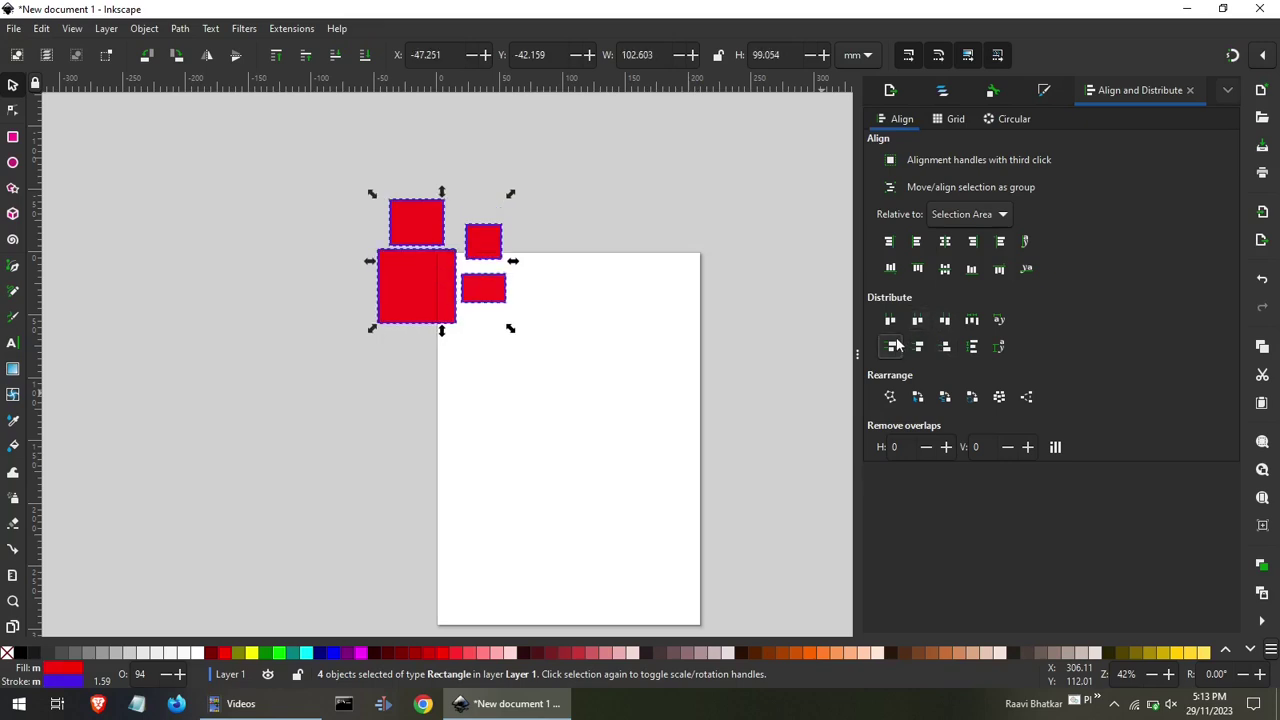
left_click(889, 321)
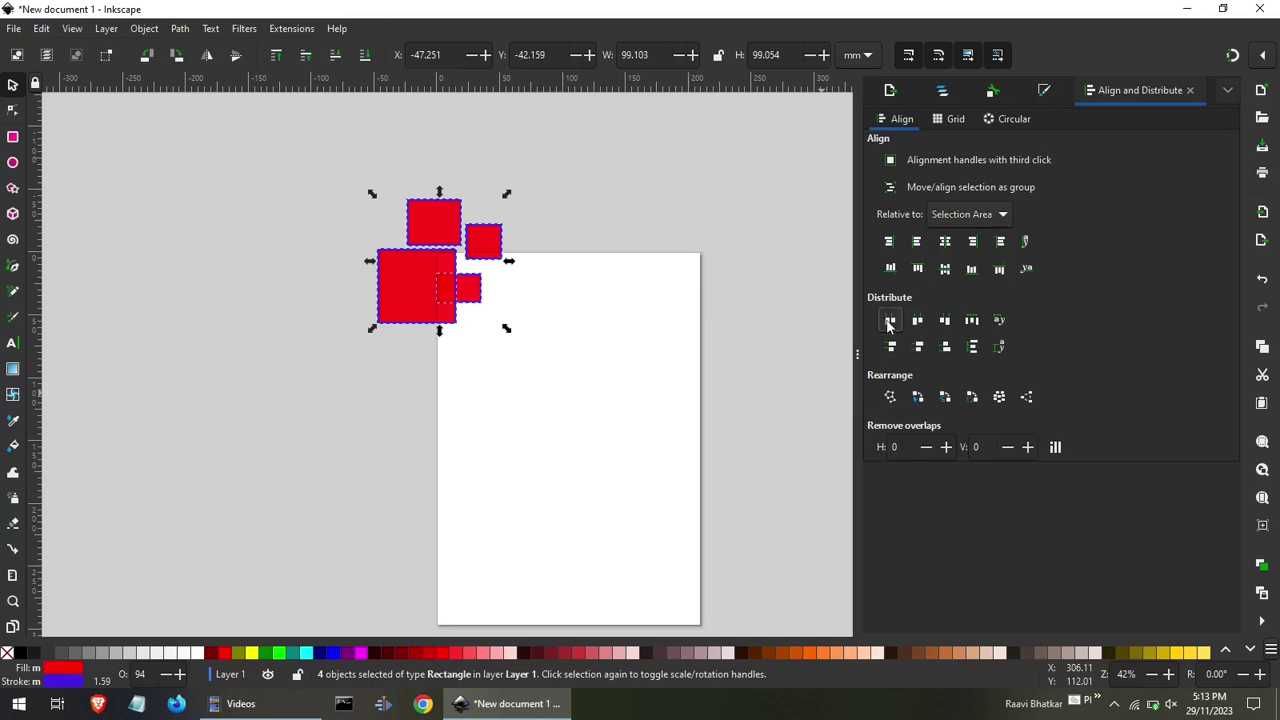
key("ctrl+z")
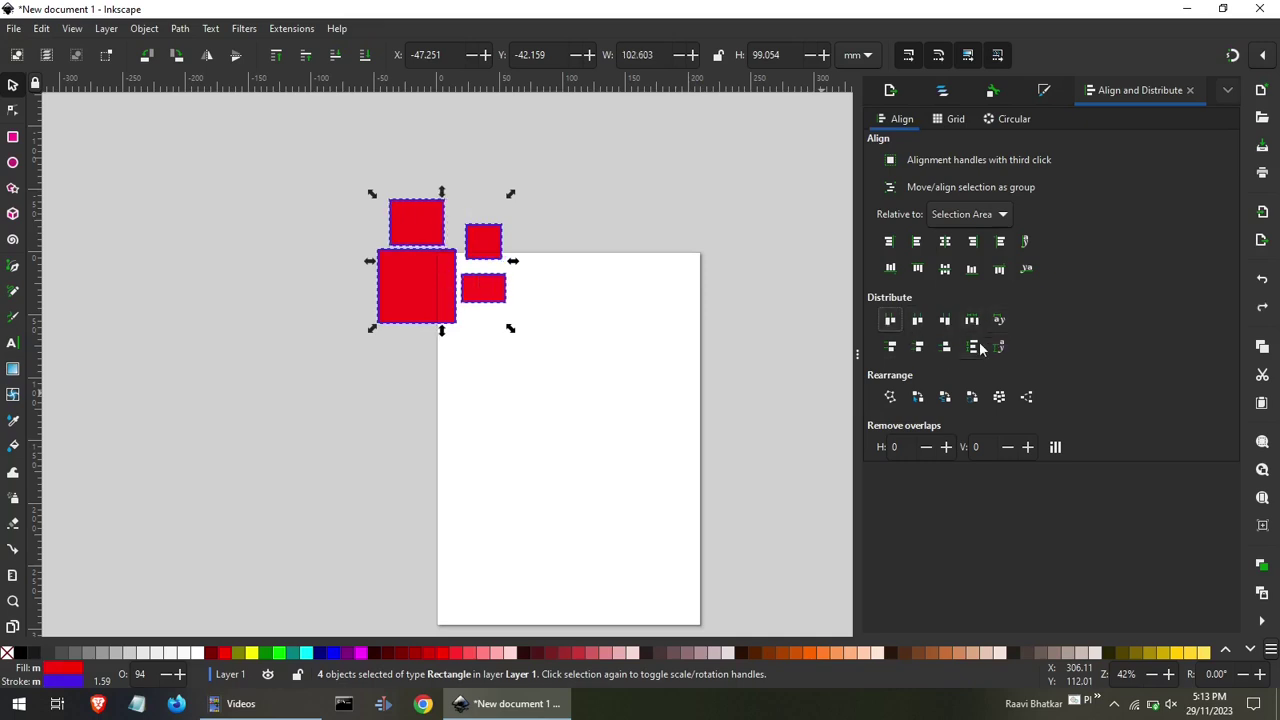
left_click(975, 347)
Undo the distribution and try each Rearrange option, including exchanging positions.
key("ctrl+z")
left_click(918, 399)
left_click(944, 398)
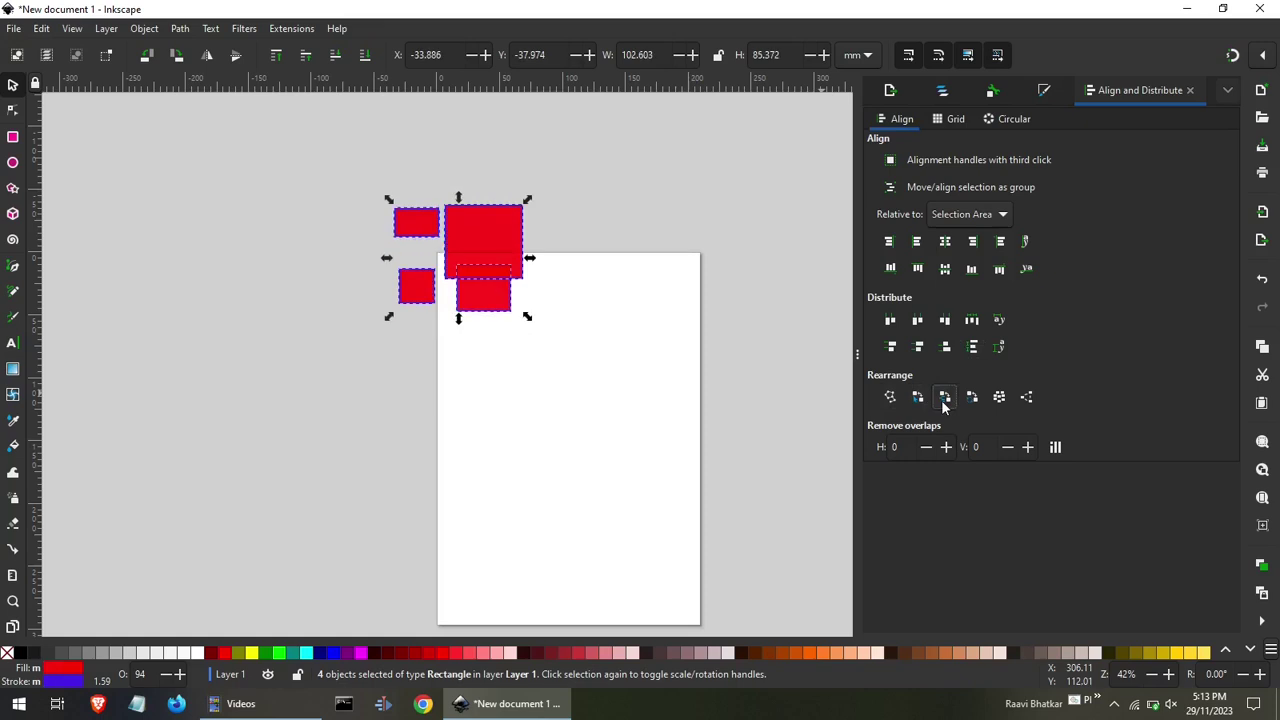
left_click(971, 398)
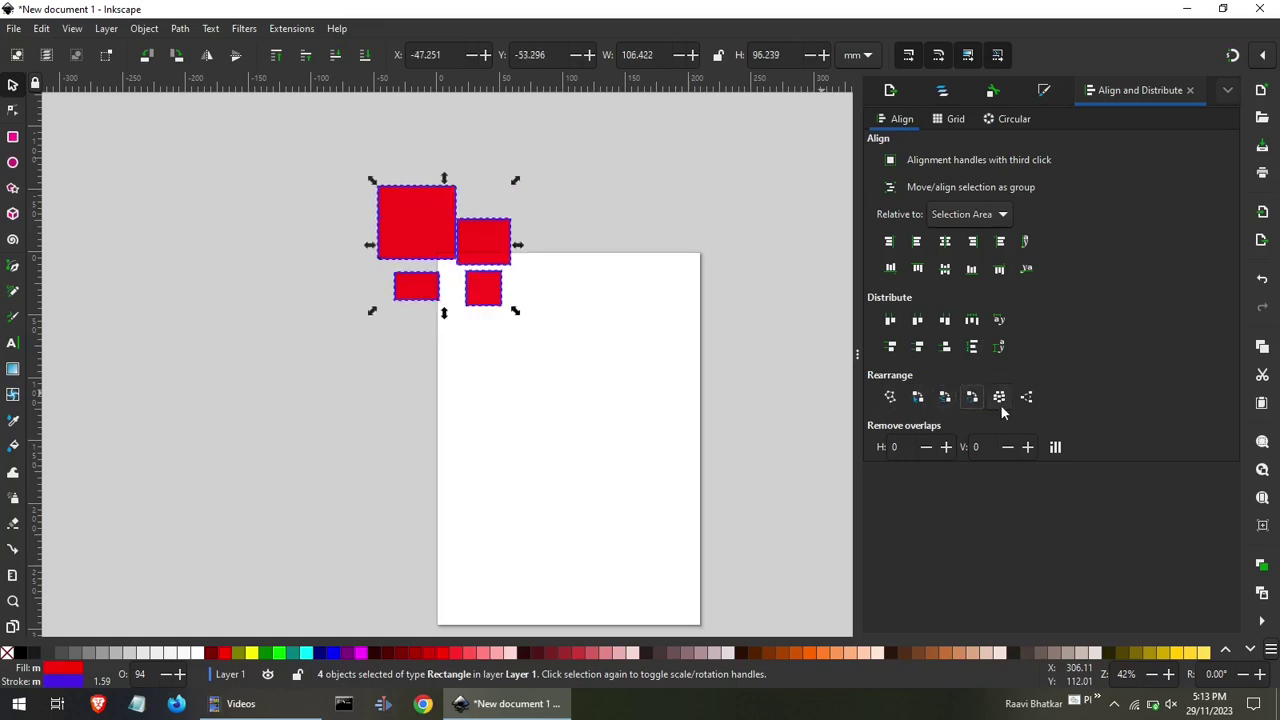
left_click(999, 398)
left_click(1024, 404)
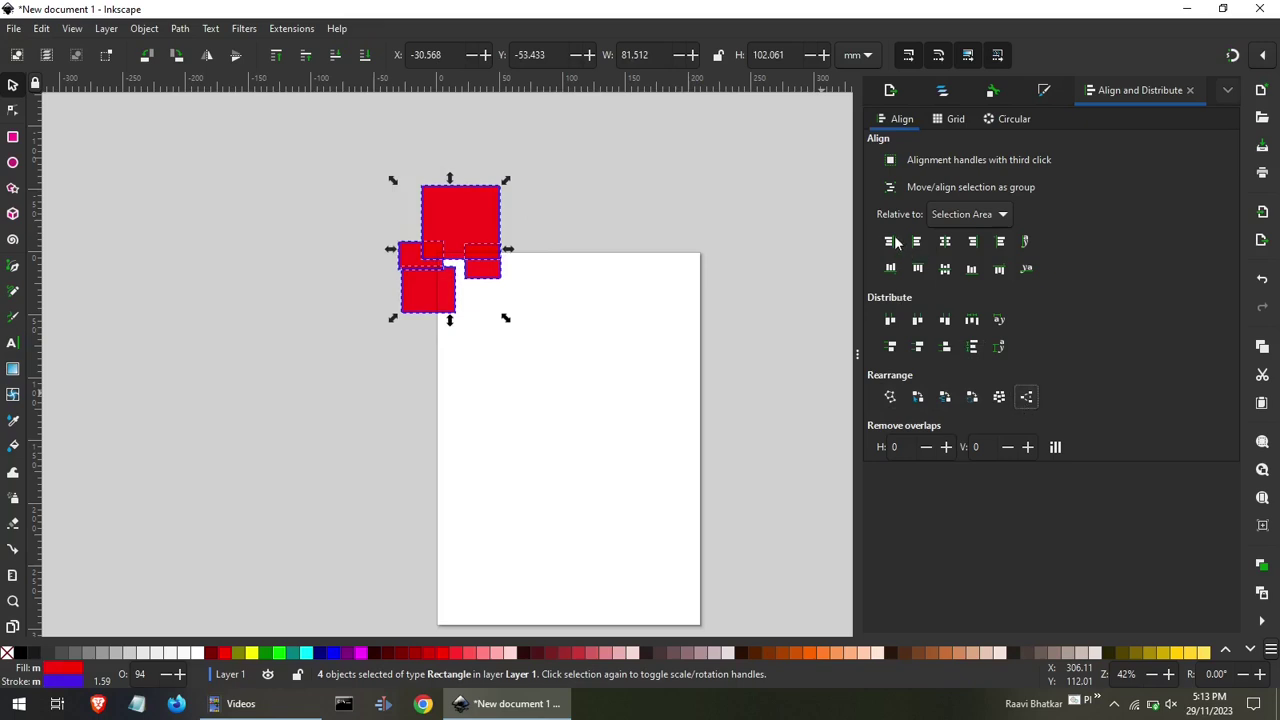
Enable 'Alignment handles with third click' and drag the cluster onto the page's top-left corner.
left_click(893, 158)
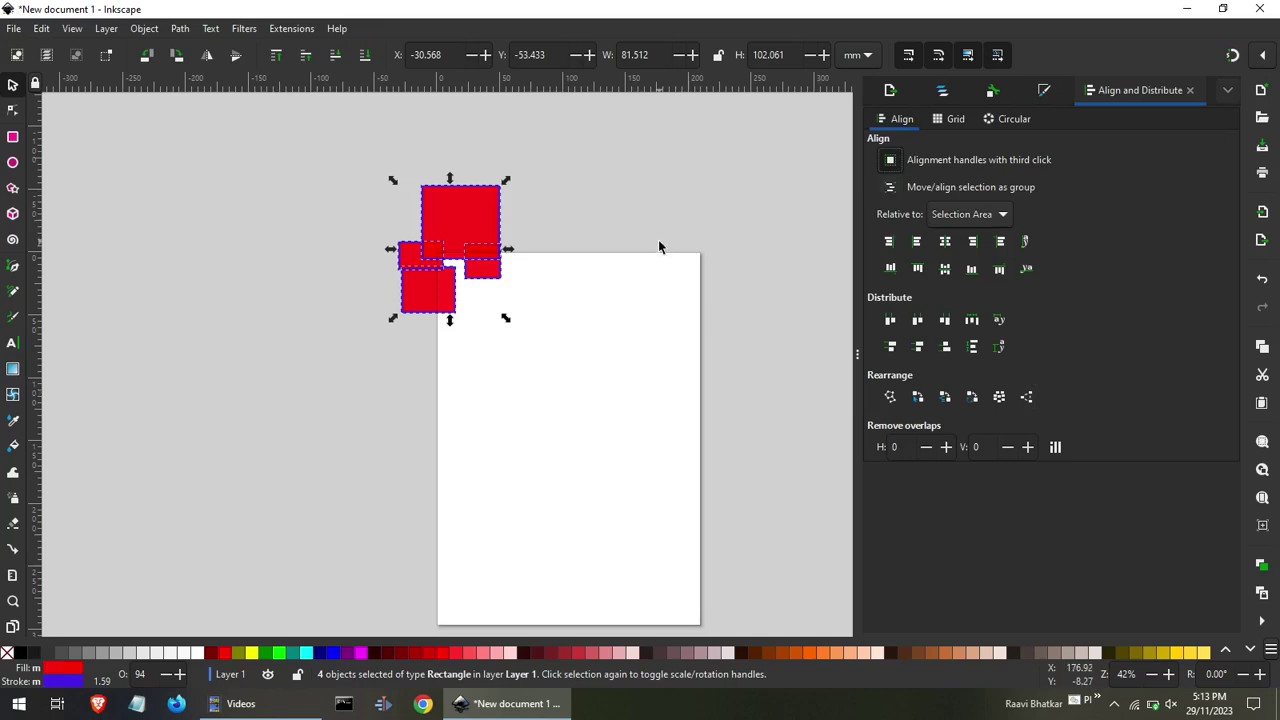
left_click_drag(460, 236, 415, 187)
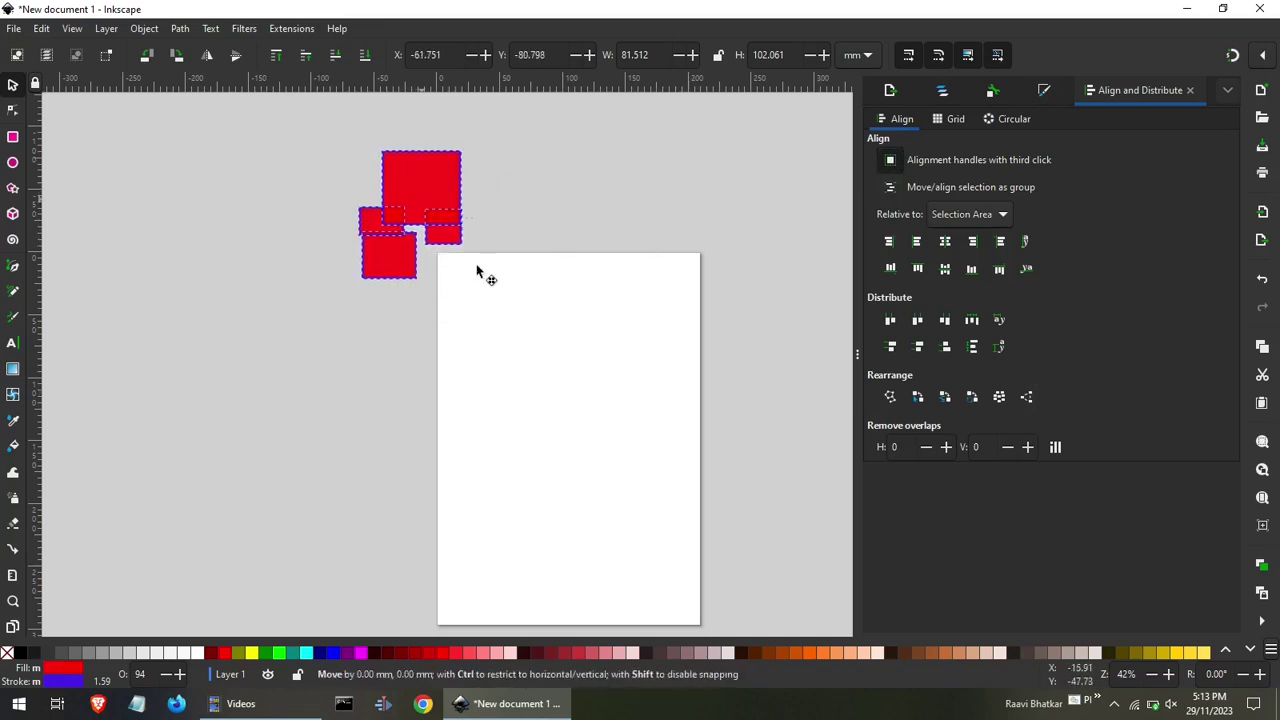
left_click_drag(477, 270, 485, 275)
left_click(529, 300)
left_click(497, 316)
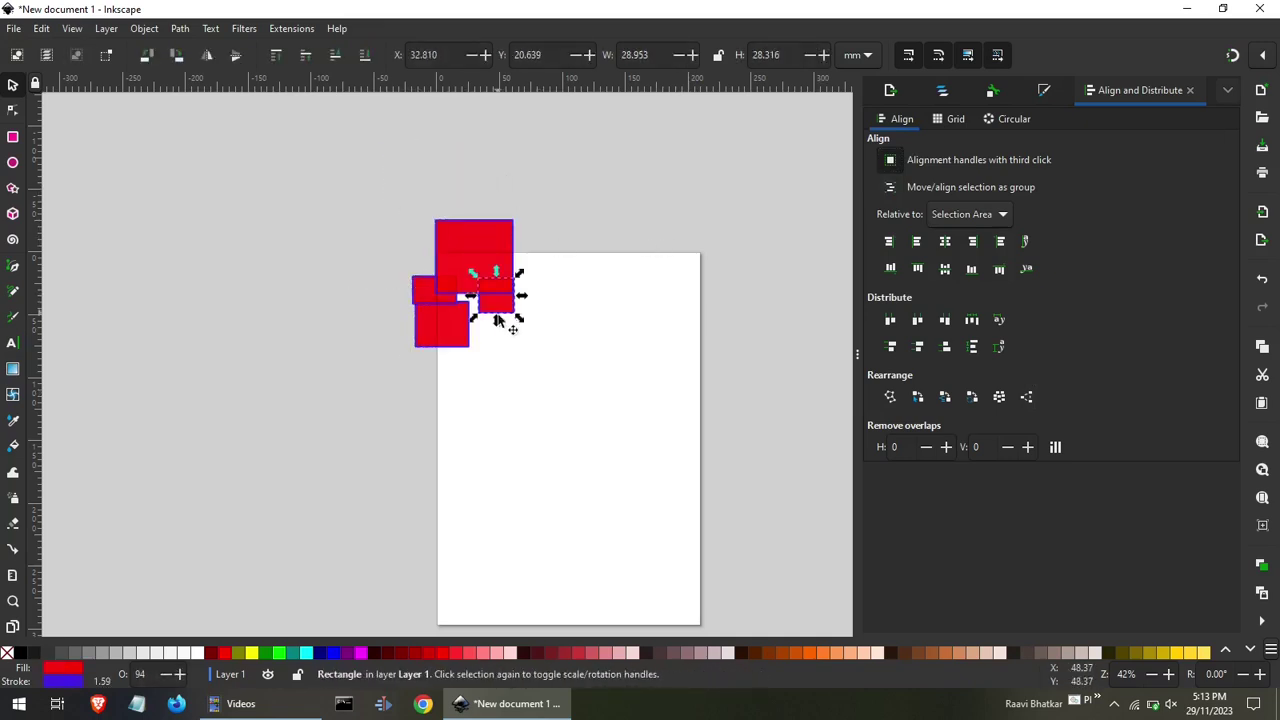
left_click(614, 399)
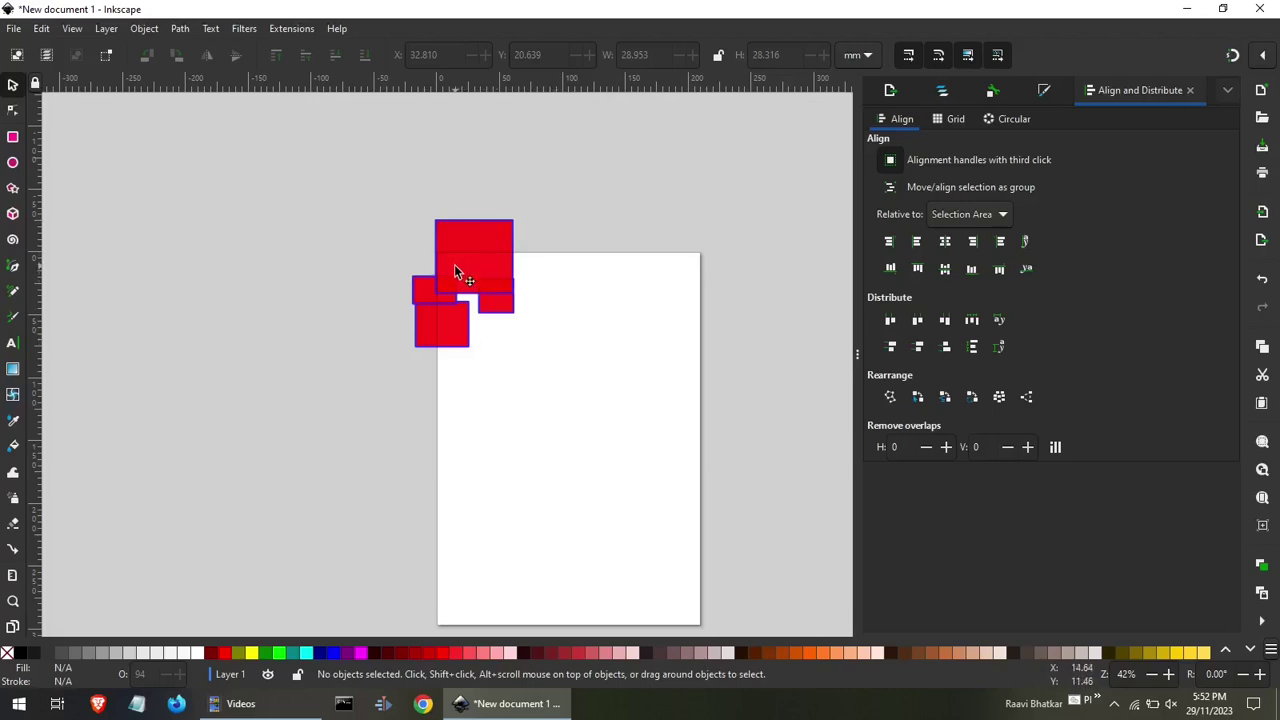
Move the square and two rectangles down the page, then align all four by their left edges.
left_click_drag(466, 271, 572, 394)
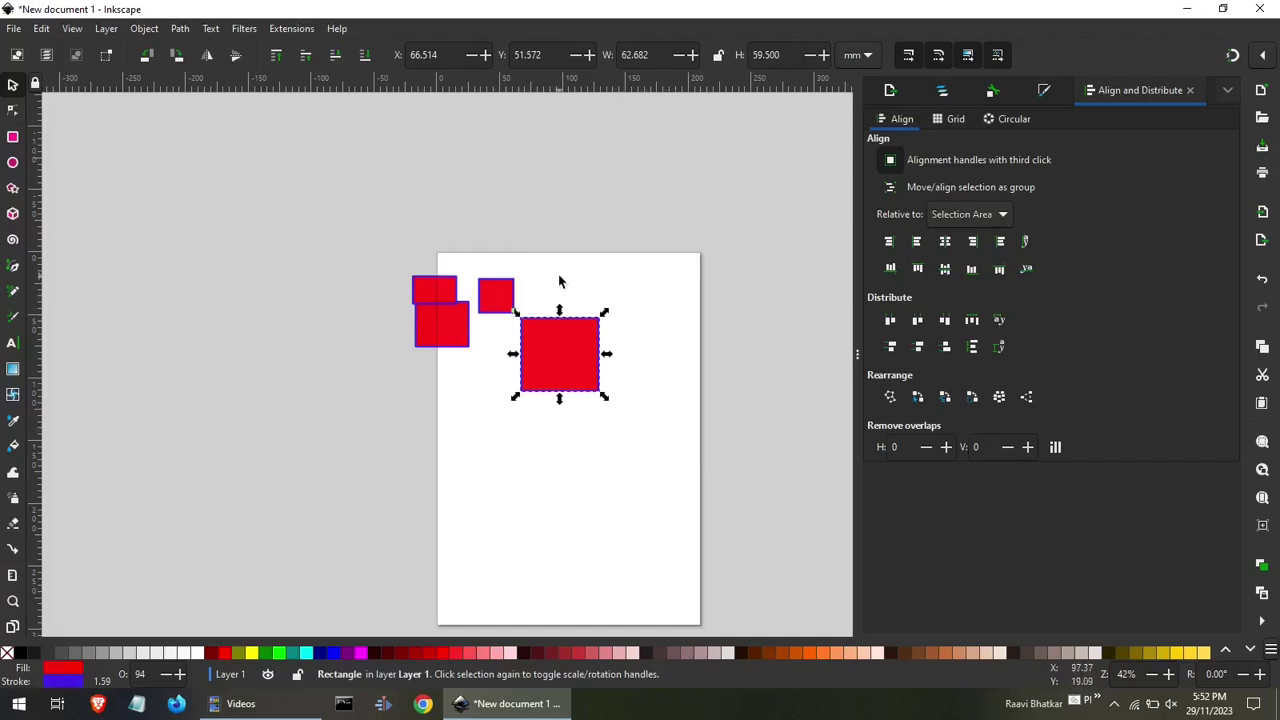
left_click(355, 210)
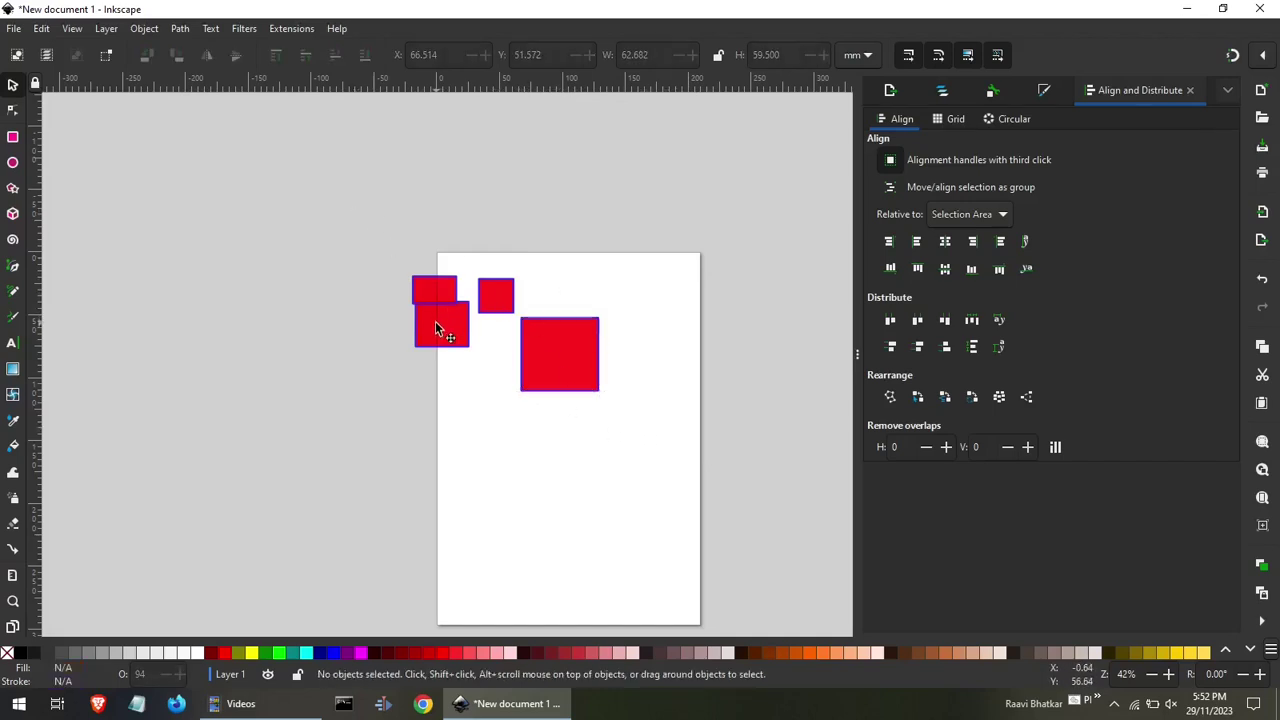
left_click_drag(435, 321, 531, 443)
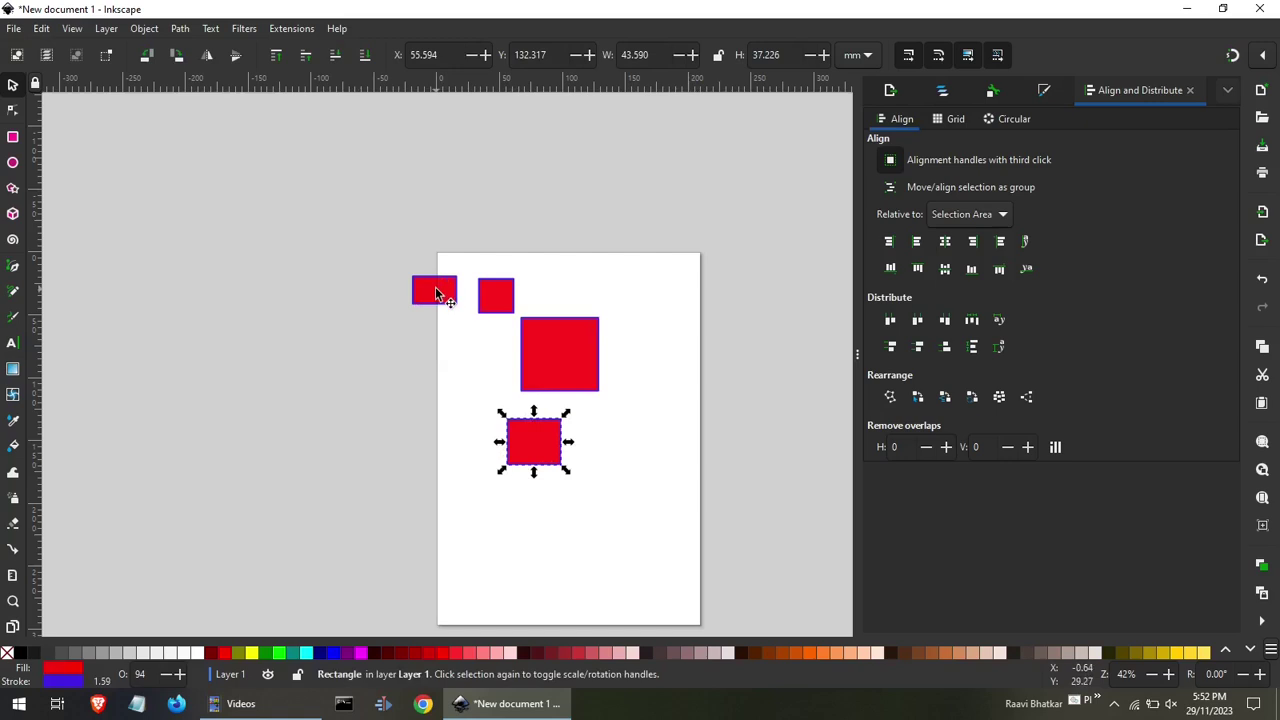
left_click_drag(443, 290, 537, 543)
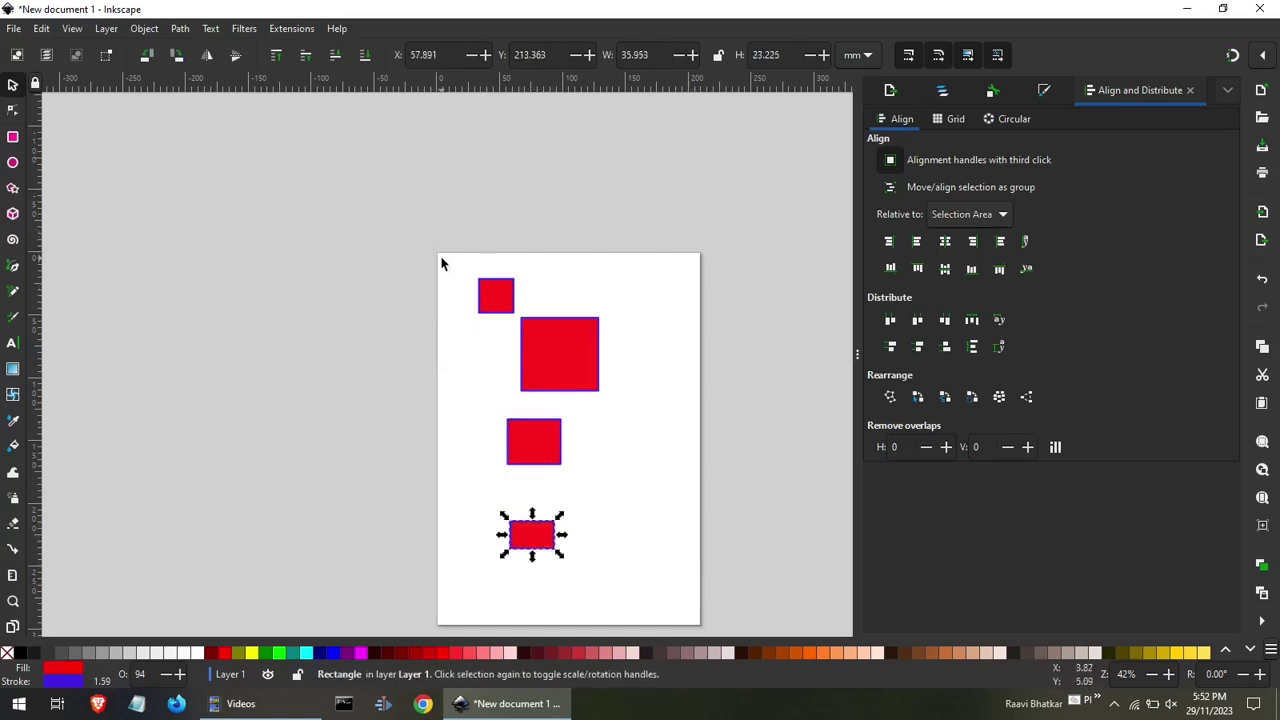
left_click_drag(441, 259, 651, 567)
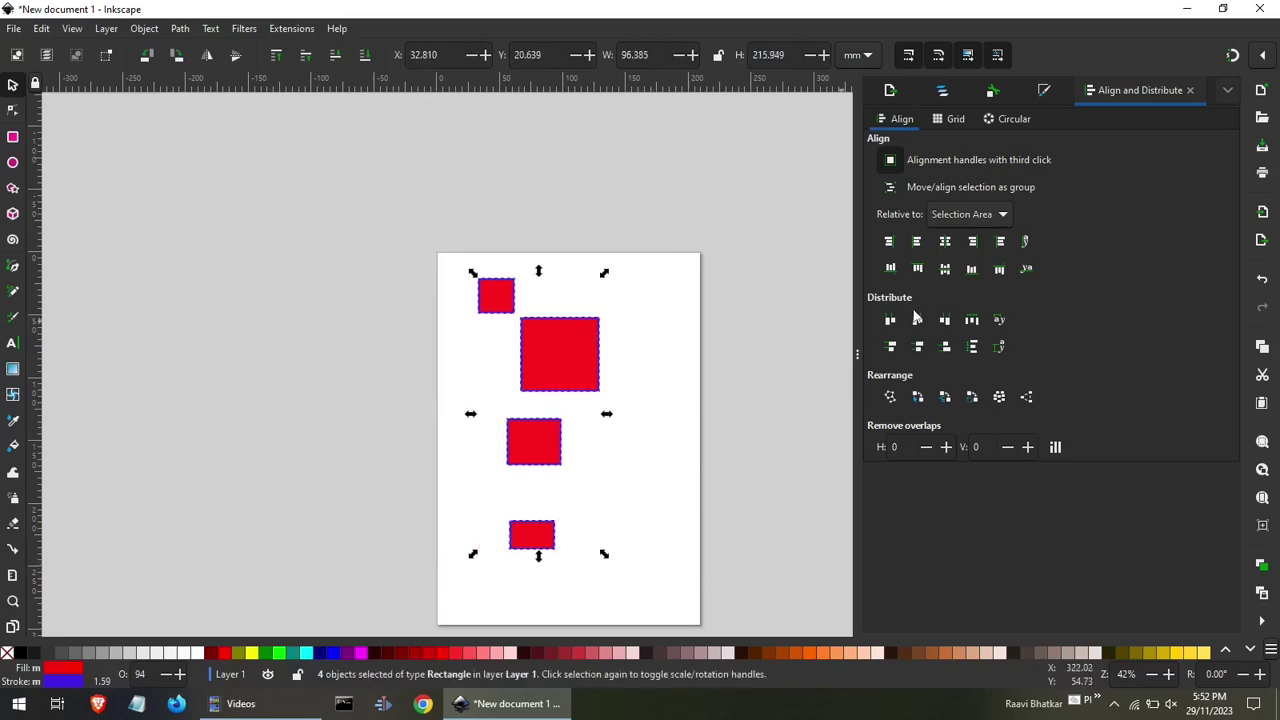
left_click(916, 243)
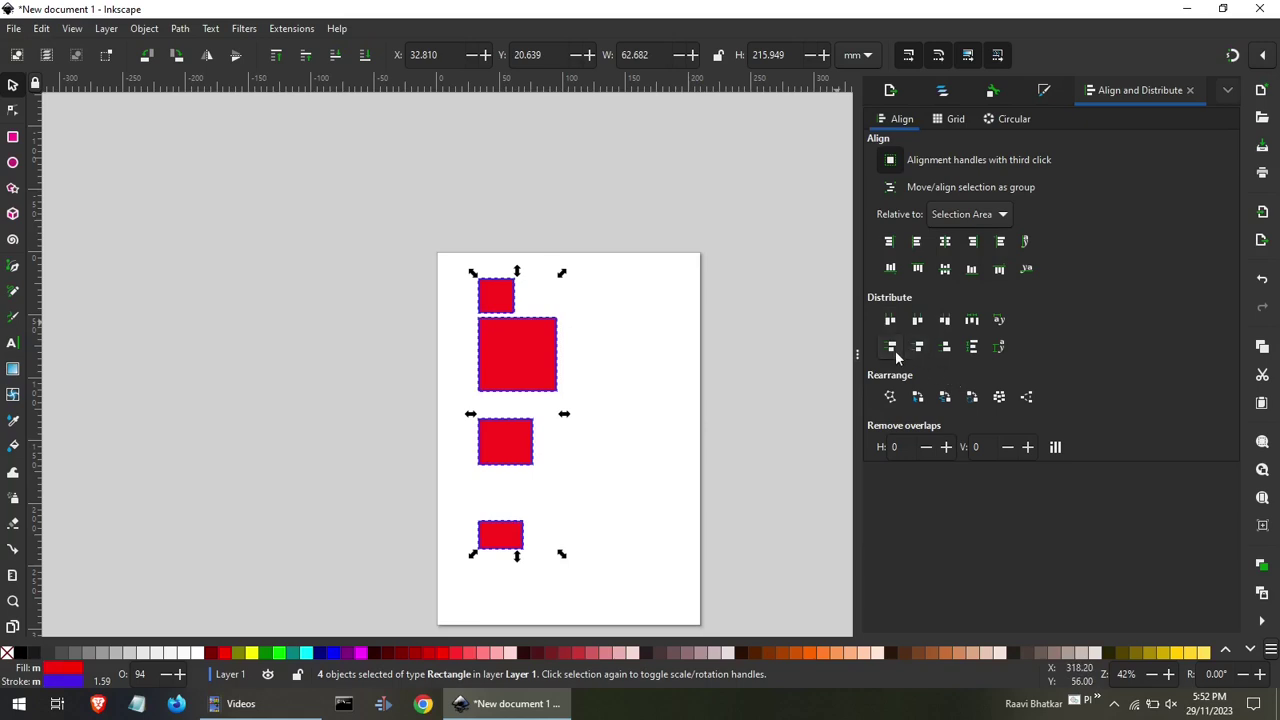
Drag the four red rectangles closer together into a rough vertical column.
left_click(972, 349)
left_click(601, 455)
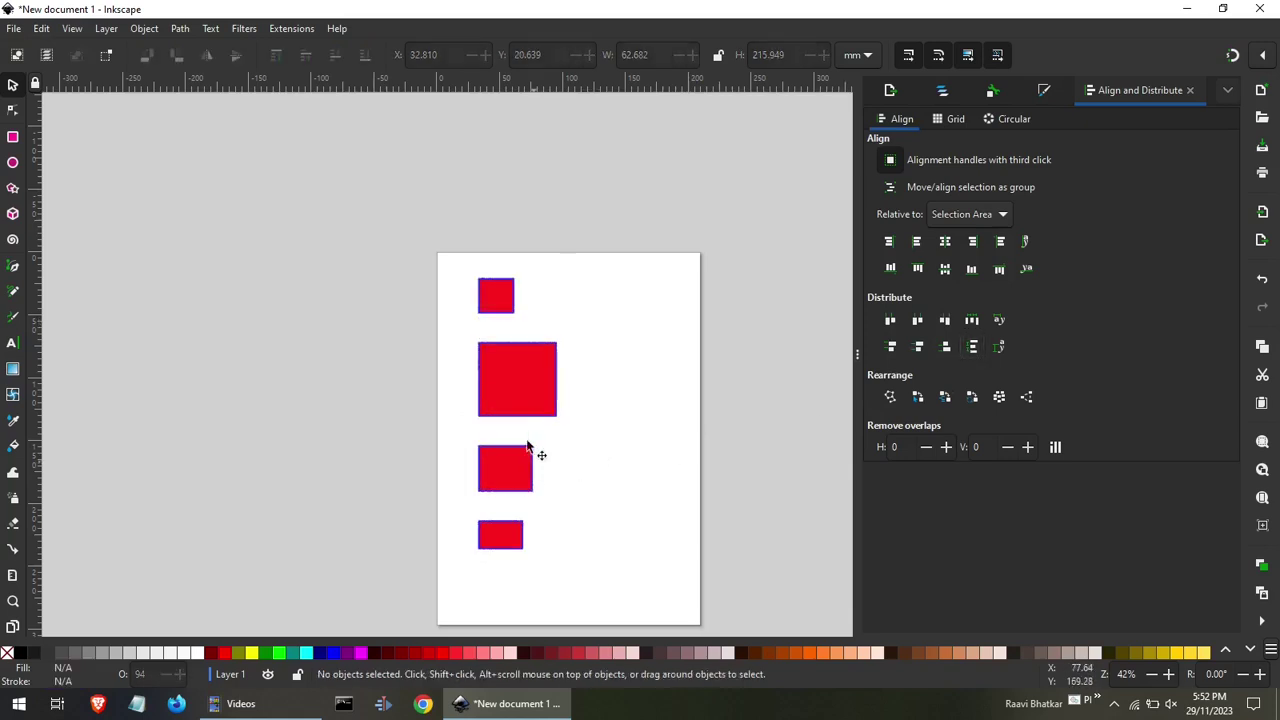
left_click_drag(502, 358, 502, 384)
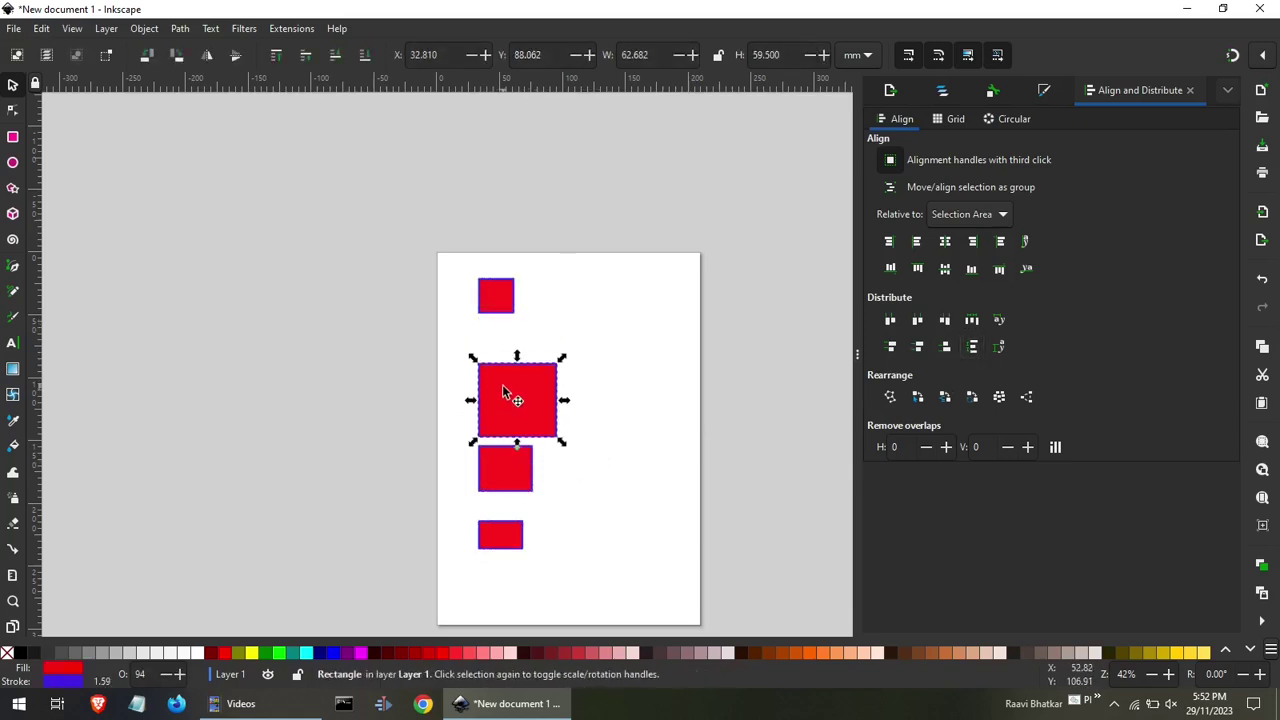
left_click_drag(512, 462, 510, 484)
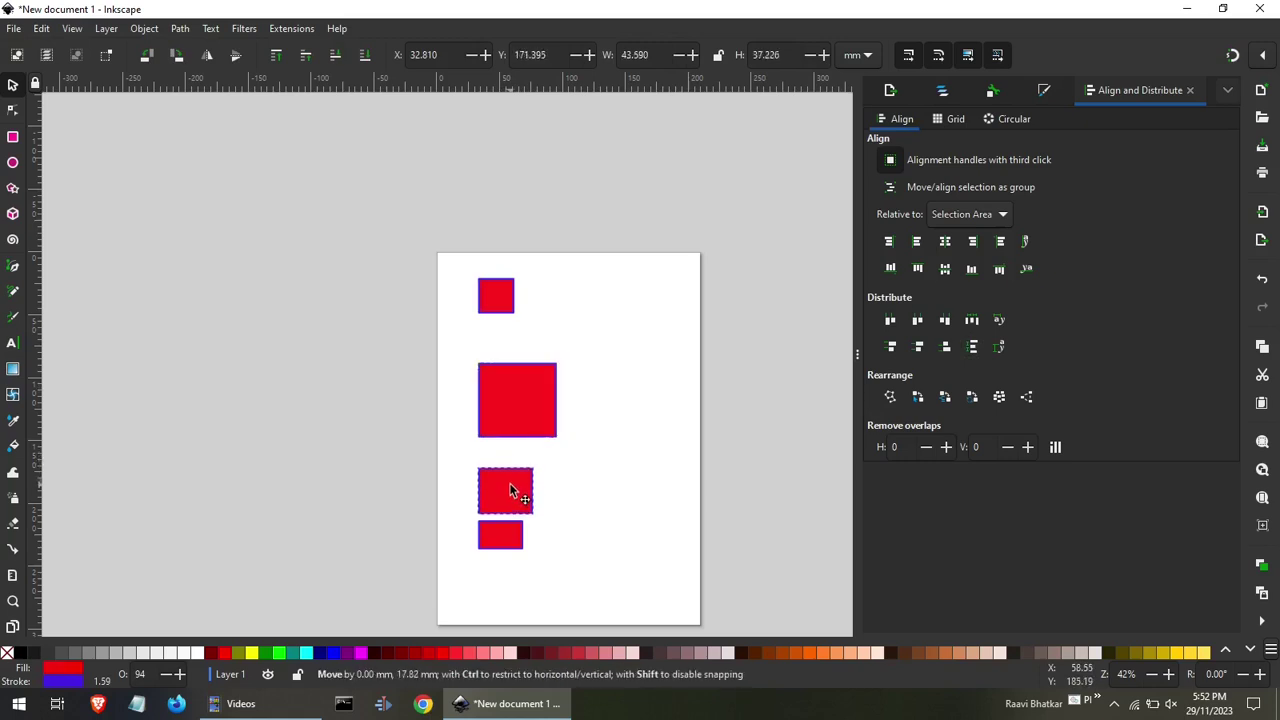
left_click_drag(488, 410, 486, 435)
left_click_drag(491, 310, 483, 374)
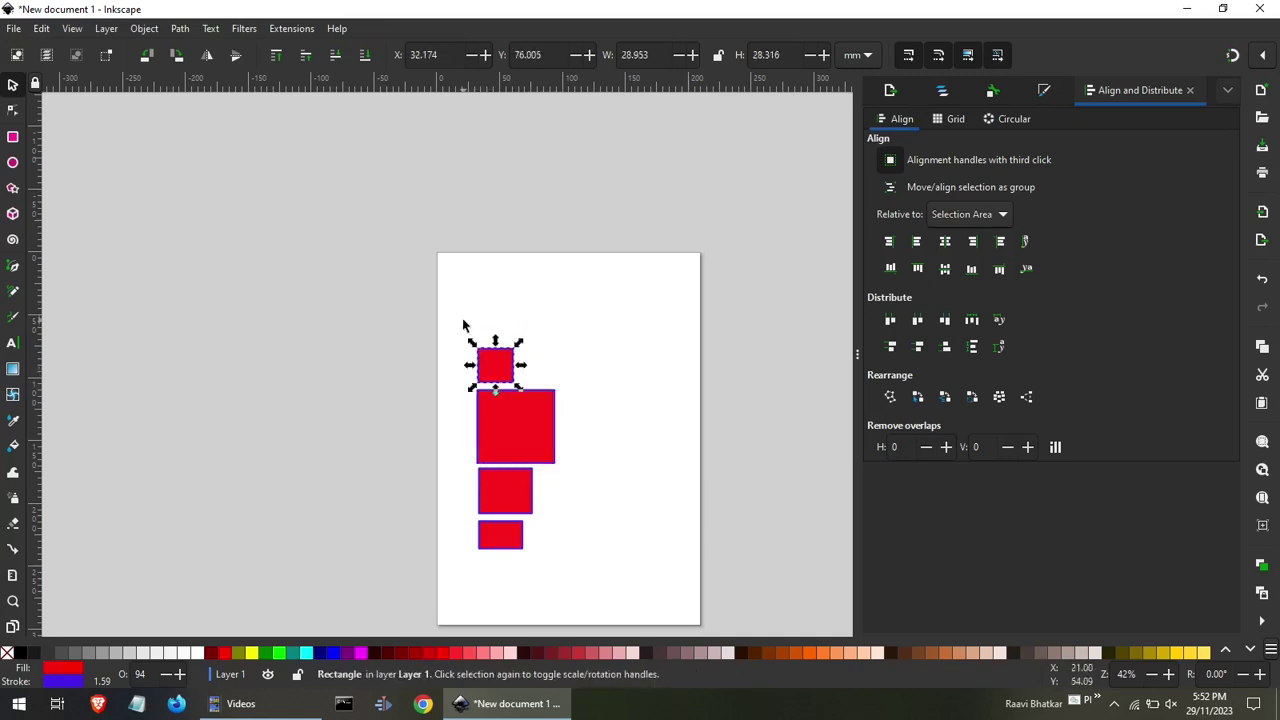
left_click(630, 590)
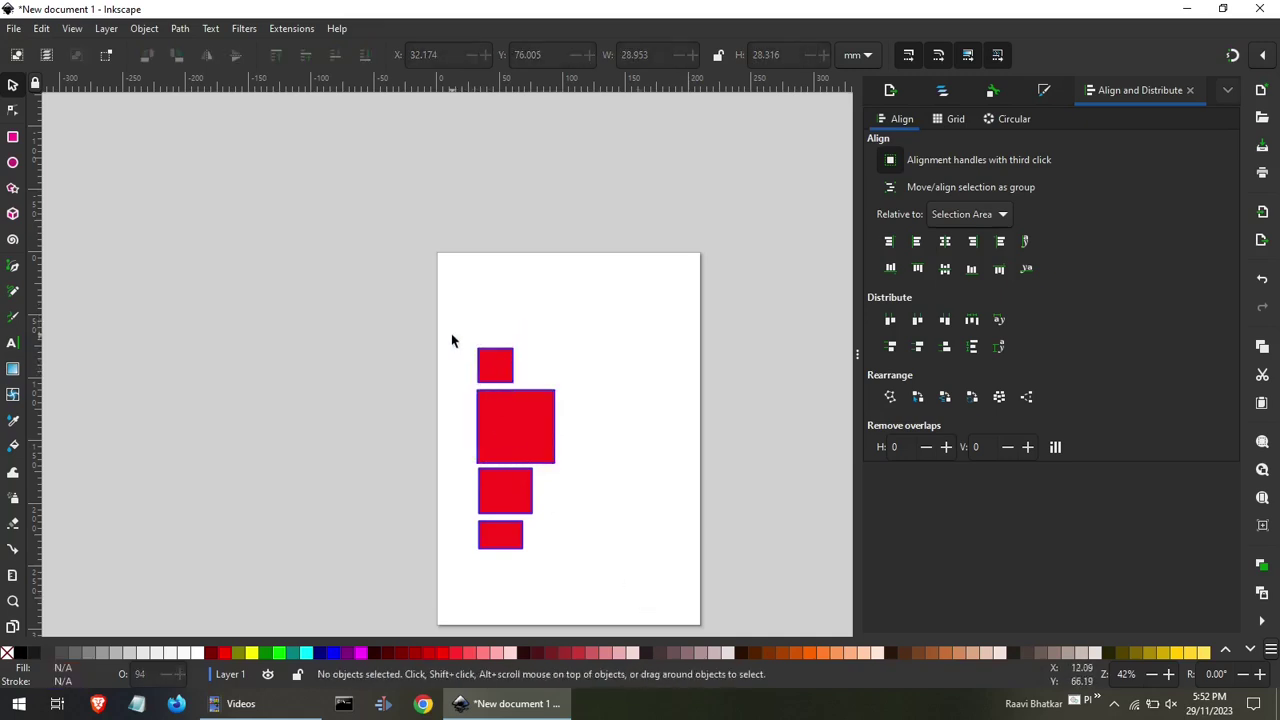
Align the four rectangles' left edges and make their vertical gaps equal.
left_click_drag(451, 340, 609, 558)
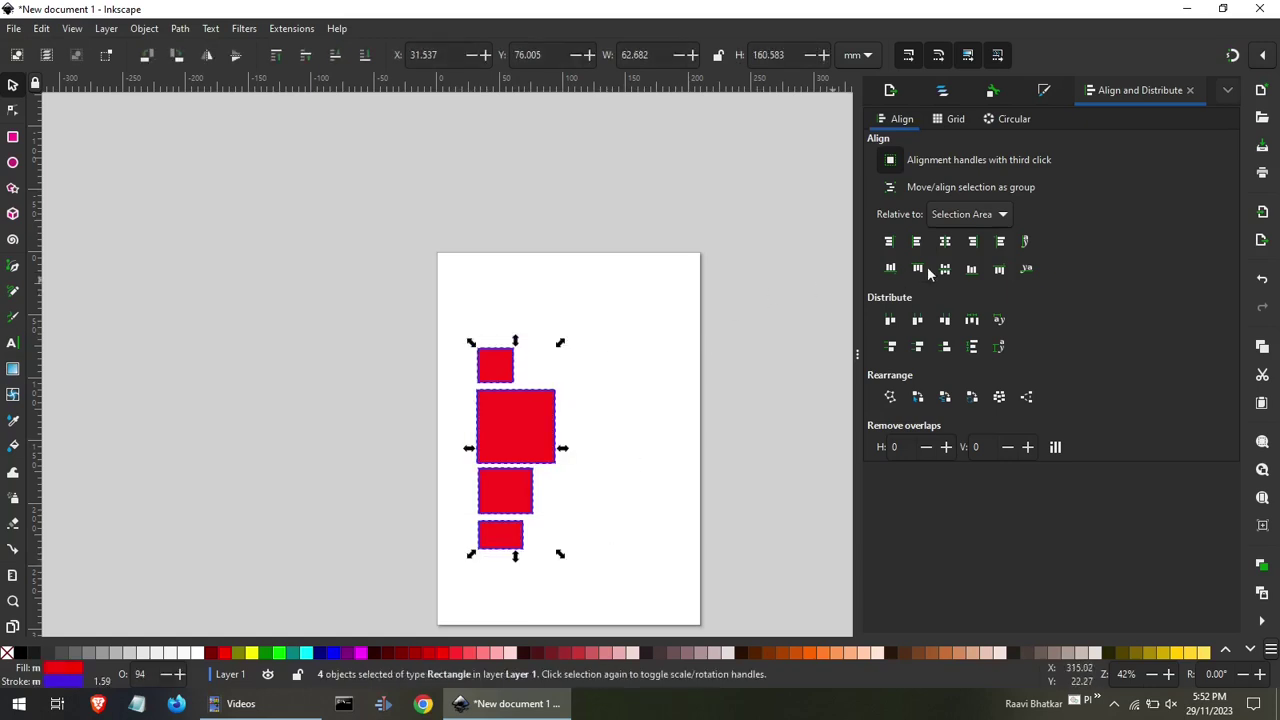
left_click(916, 241)
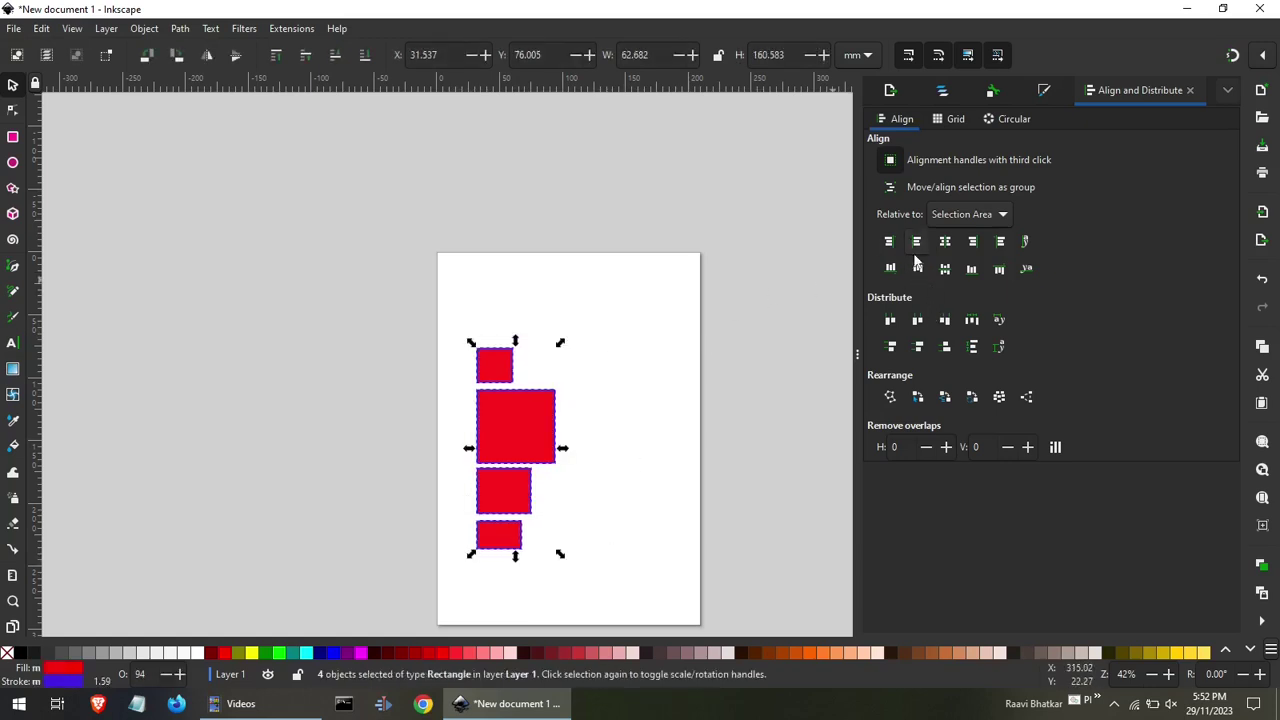
left_click(976, 345)
left_click(663, 449)
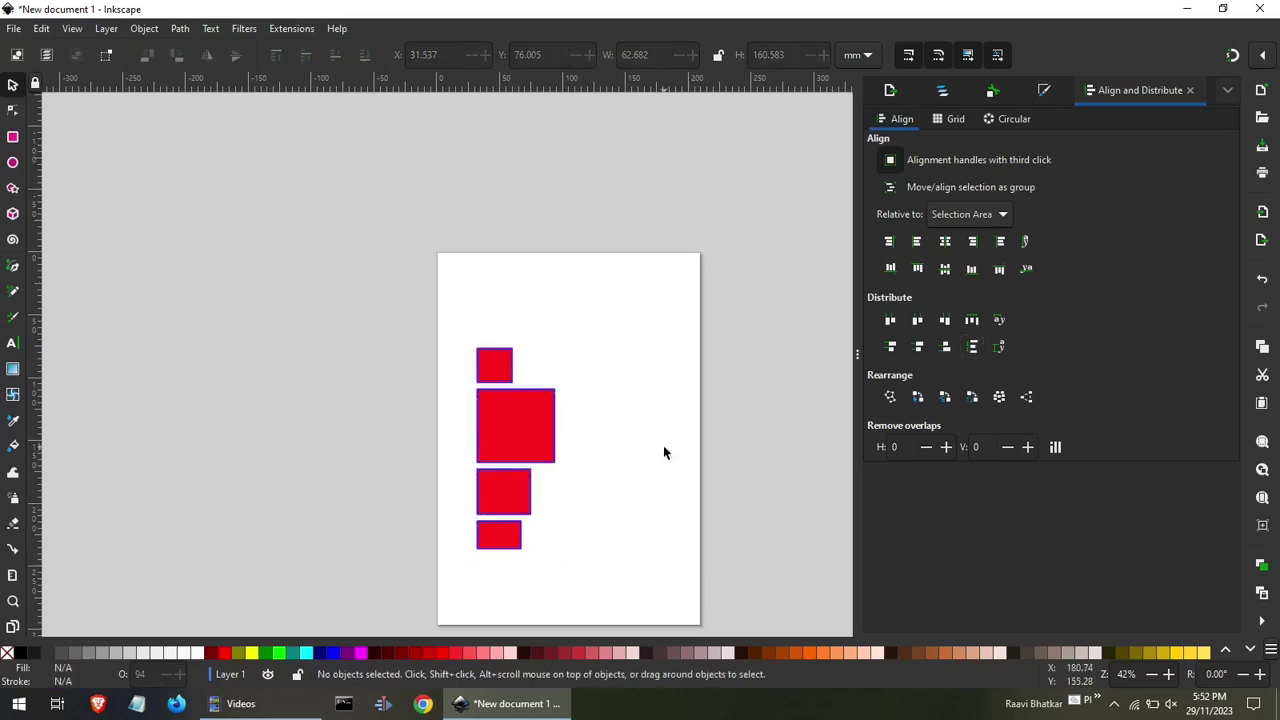
left_click_drag(442, 276, 574, 597)
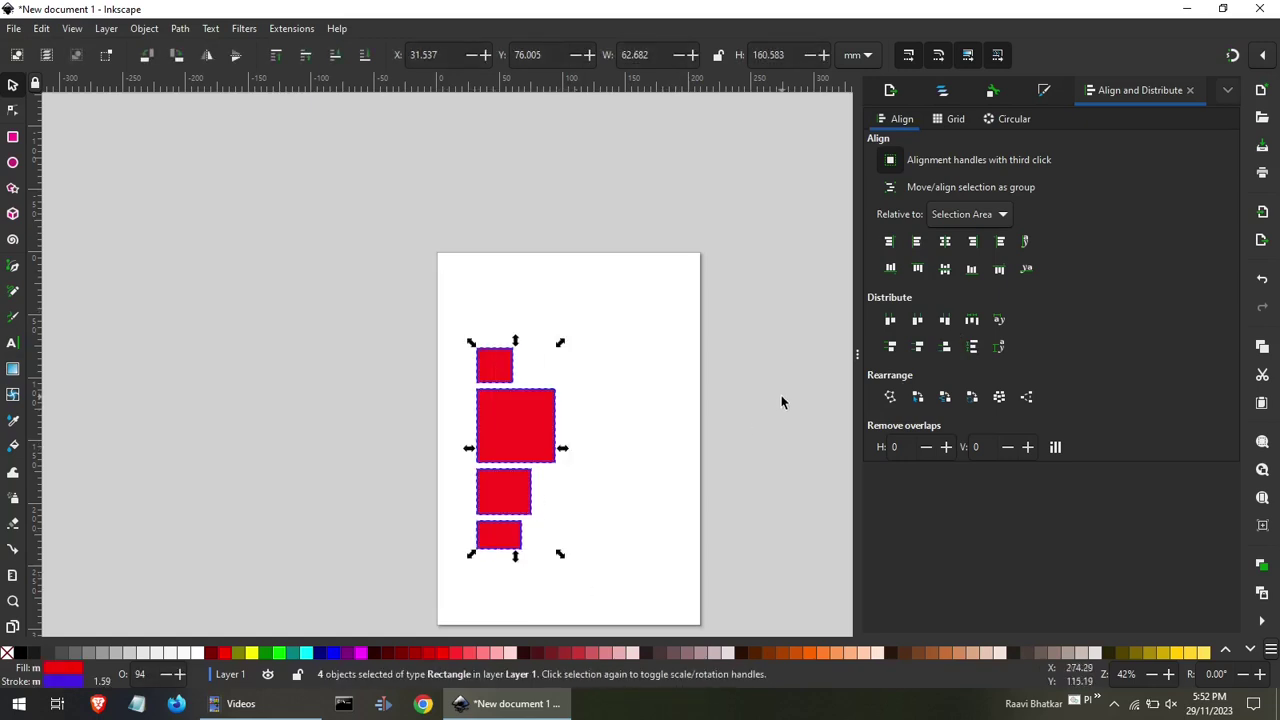
left_click(635, 368)
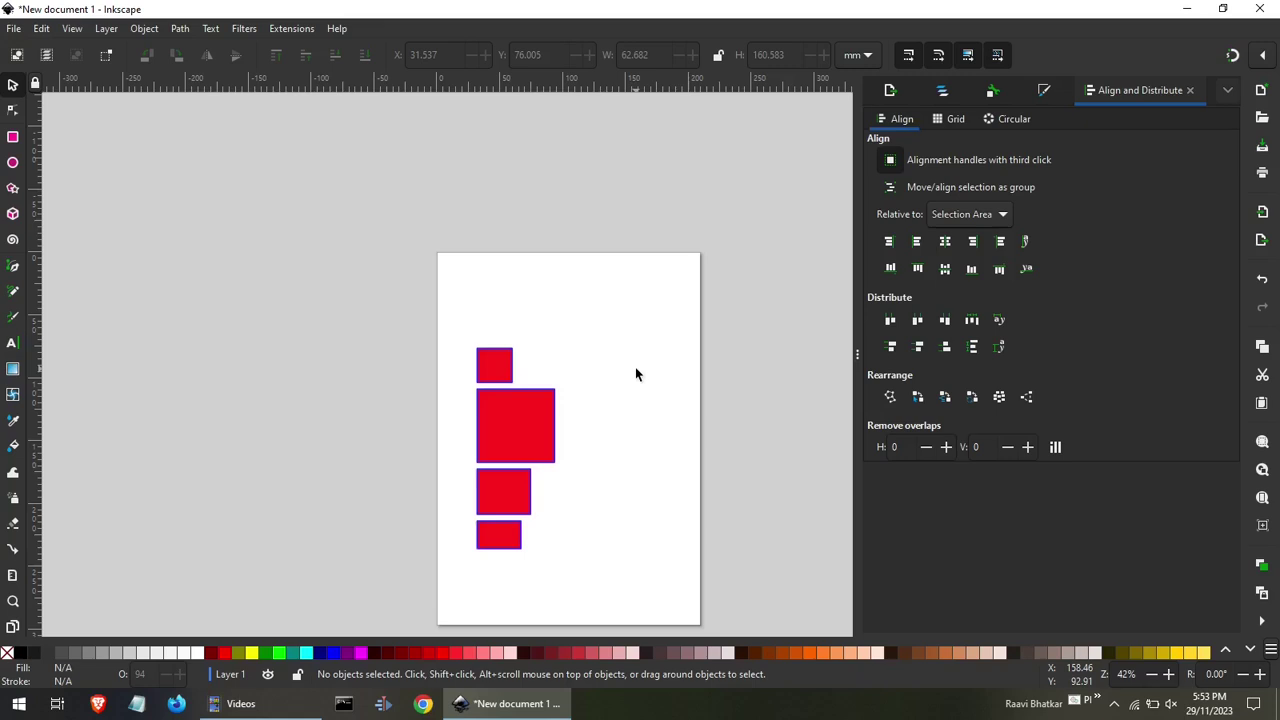
left_click(501, 419)
left_click(410, 298)
left_click(1114, 704)
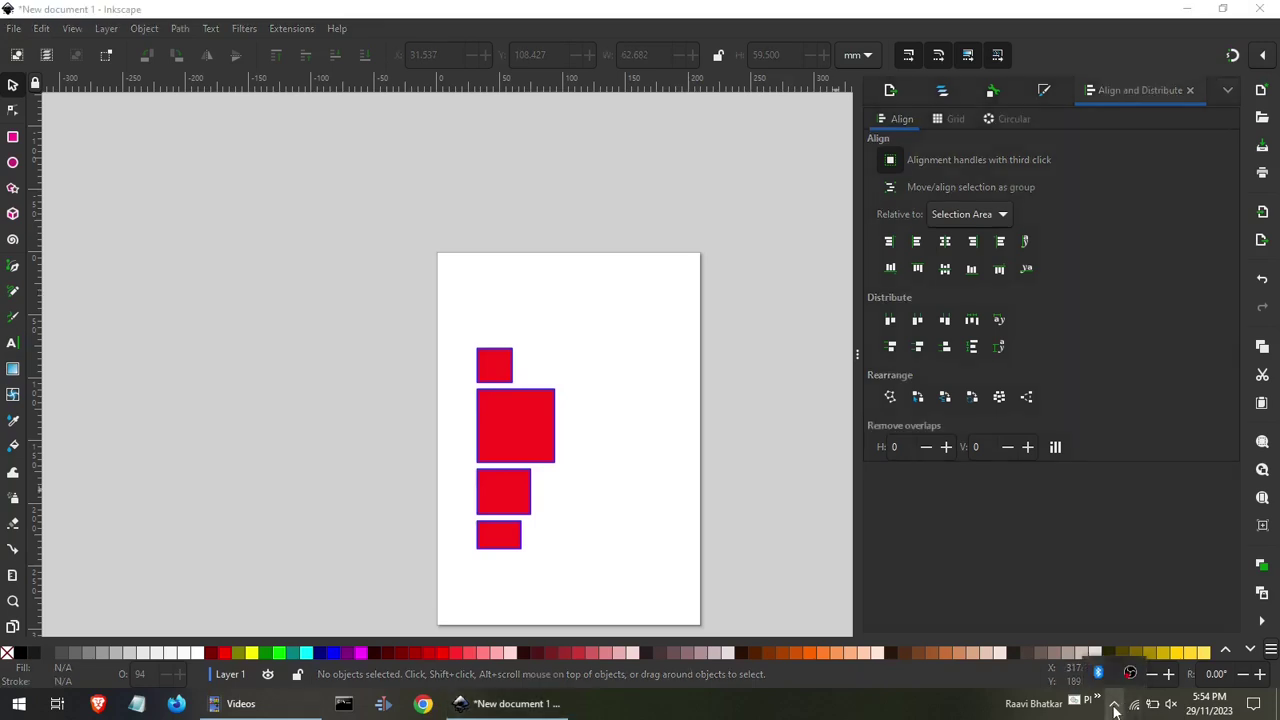
left_click(651, 474)
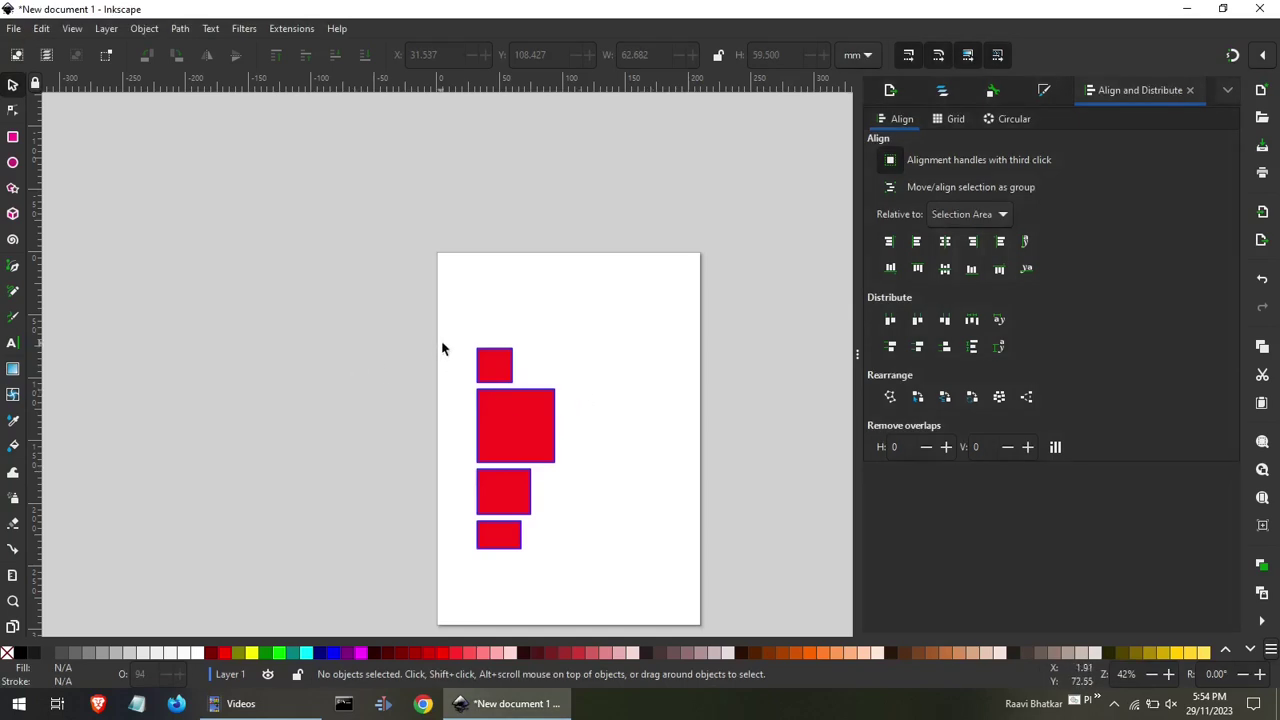
Copy the four rectangles and paste a duplicate set to their right.
left_click_drag(432, 322, 598, 571)
key("ctrl")
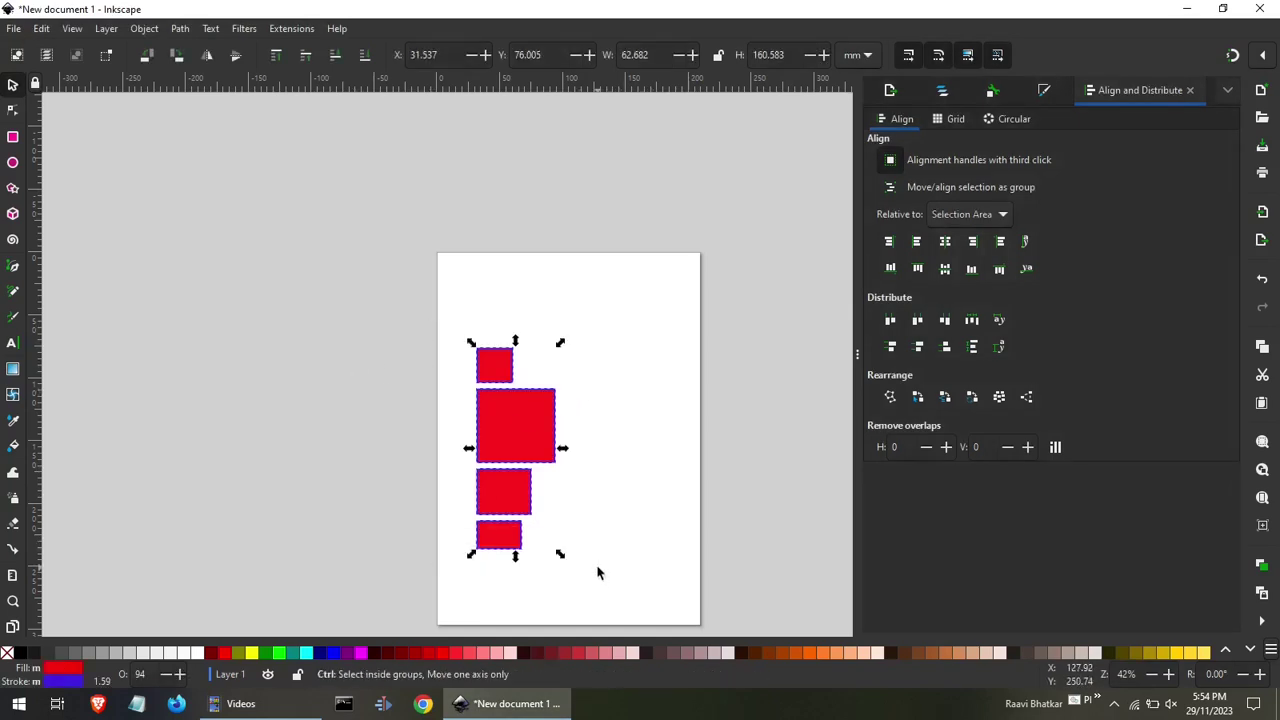
key("ctrl")
key("ctrl+v")
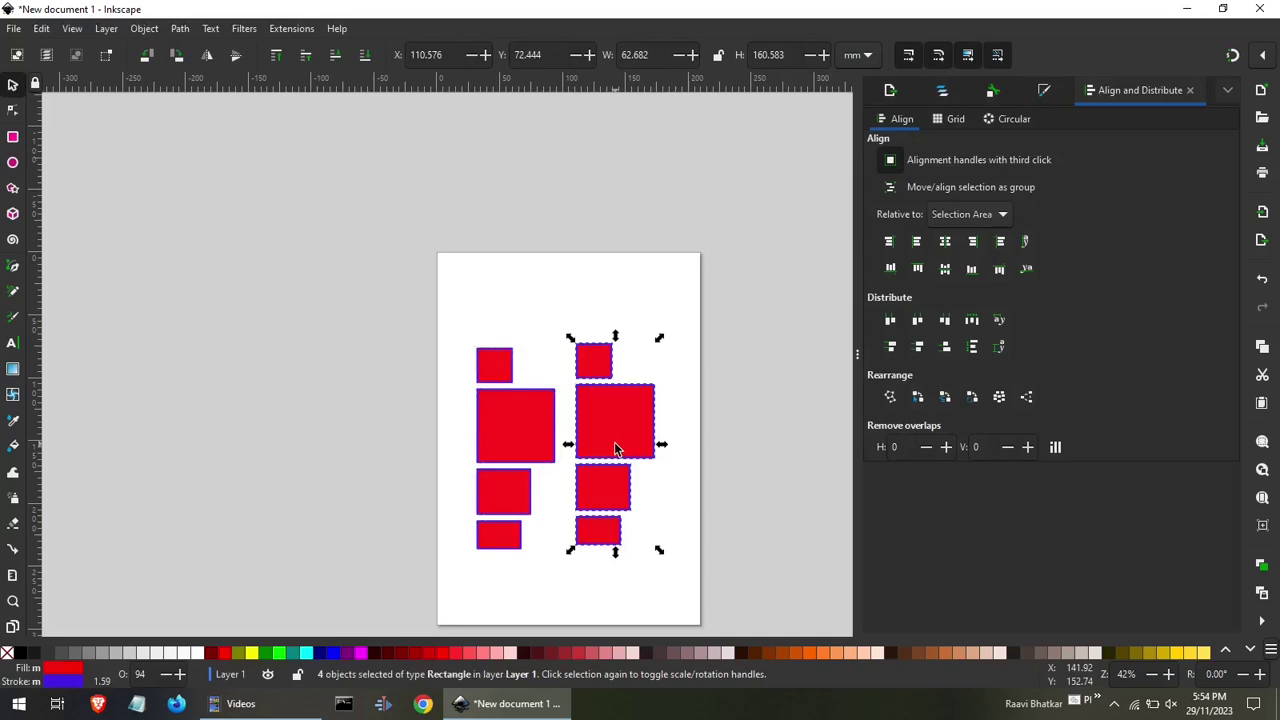
key("Escape")
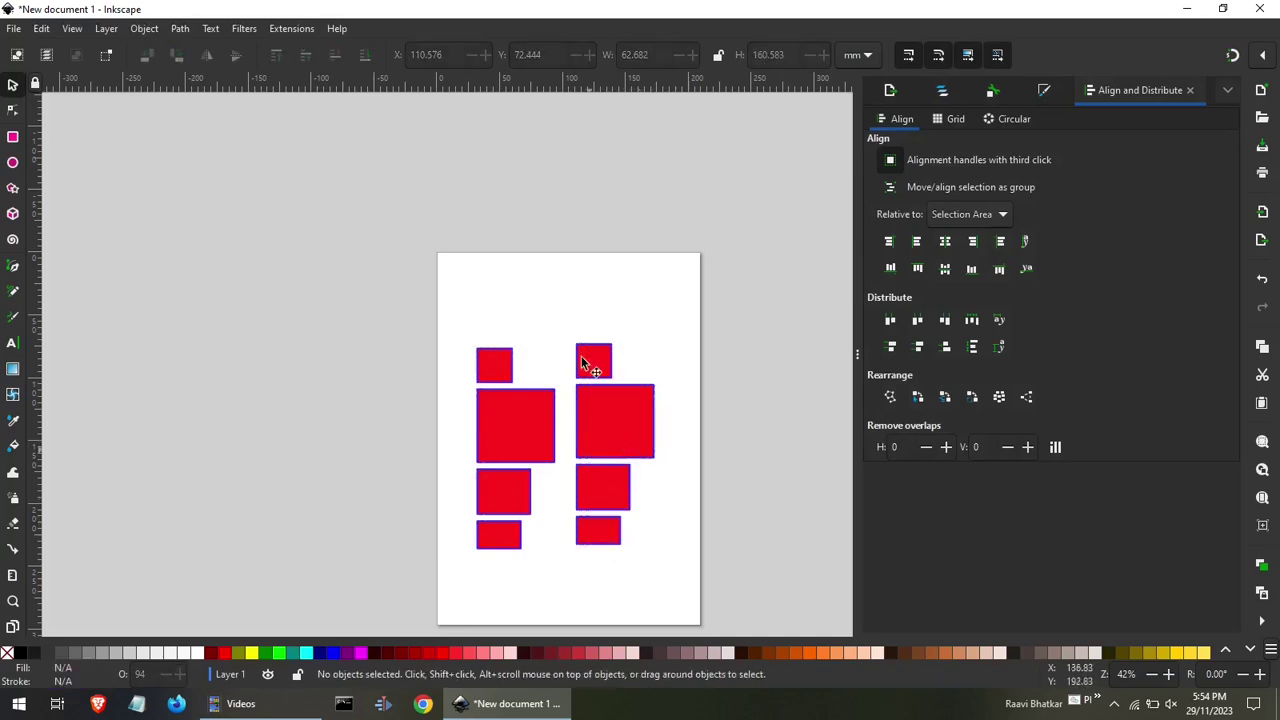
Rotate the pasted column 180° so it sits upside down beside the original.
mouse_move(574, 335)
left_mouse_down()
mouse_move(642, 527)
mouse_move(677, 579)
left_mouse_up()
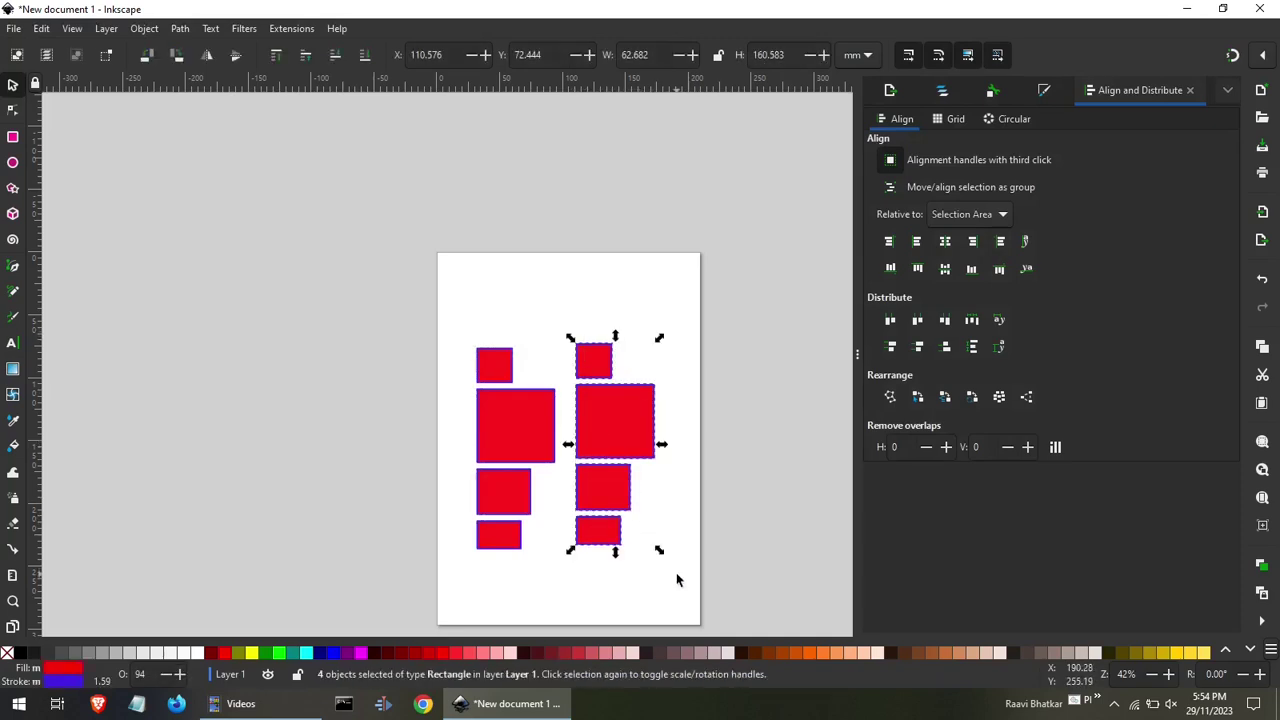
left_click(623, 437)
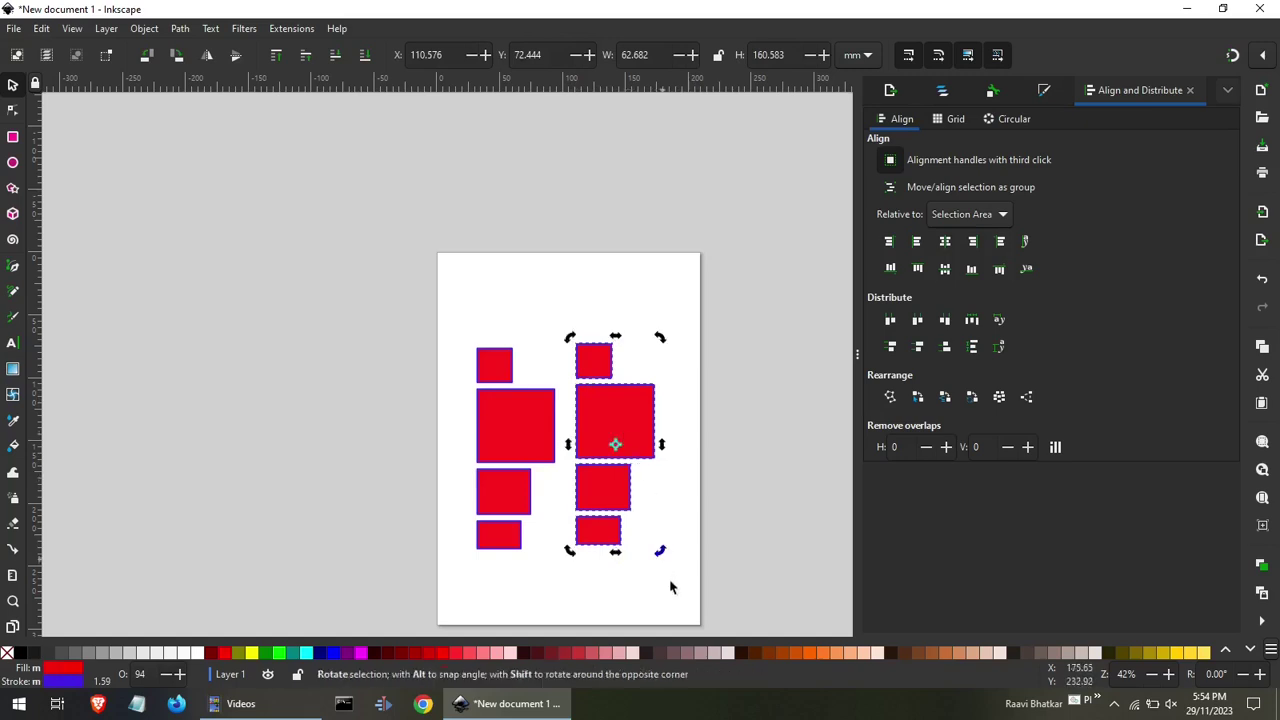
left_click_drag(662, 552, 590, 338)
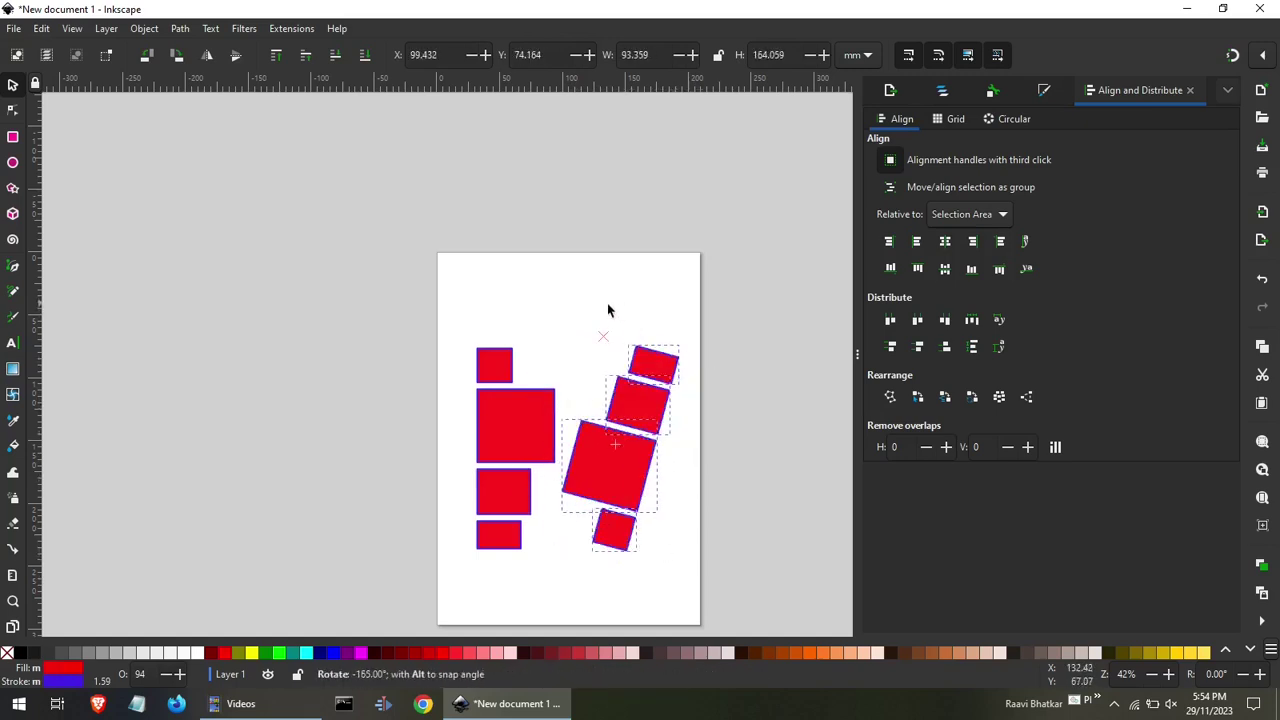
left_click(413, 332)
left_click_drag(379, 316, 582, 572)
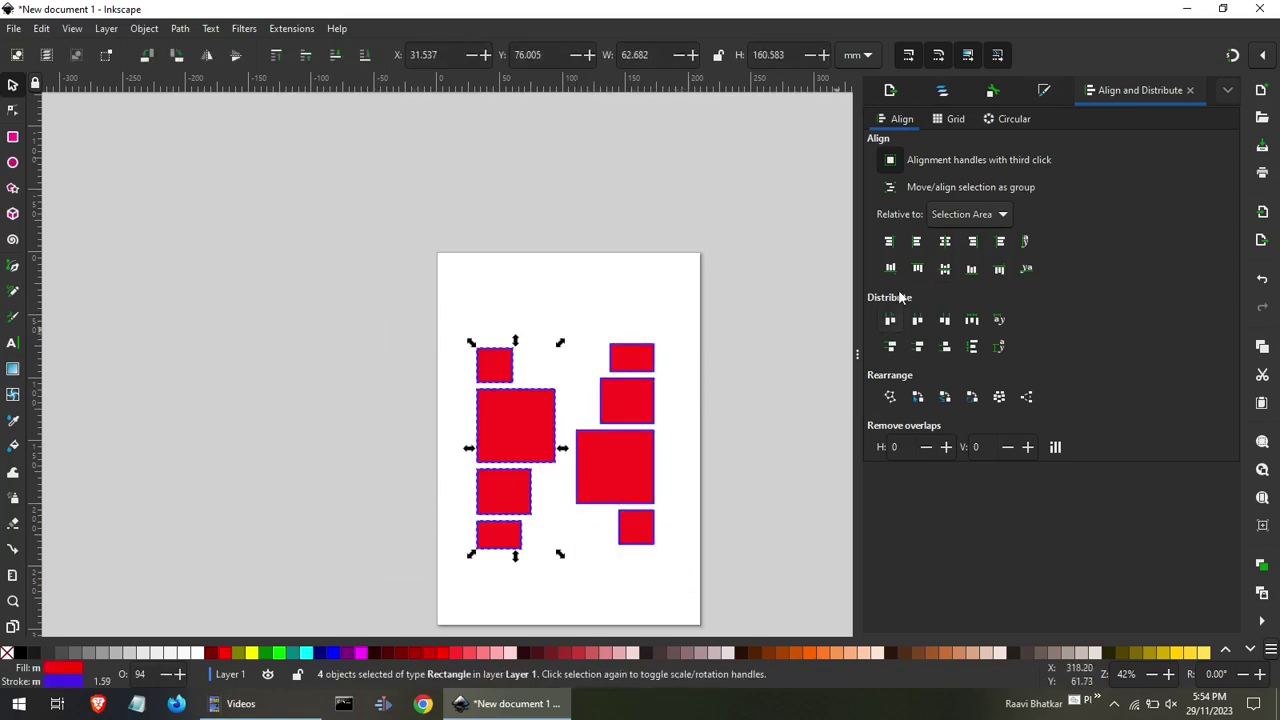
left_click(555, 298)
left_click_drag(698, 577, 706, 606)
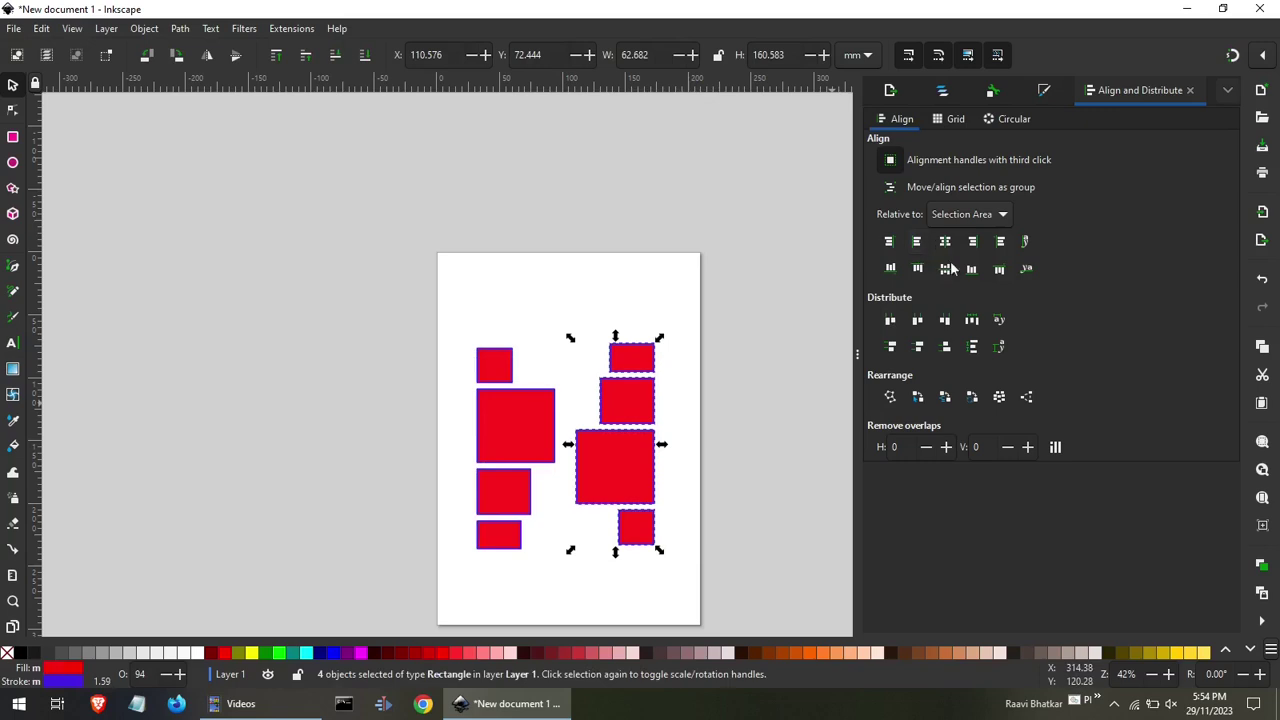
left_click(686, 388)
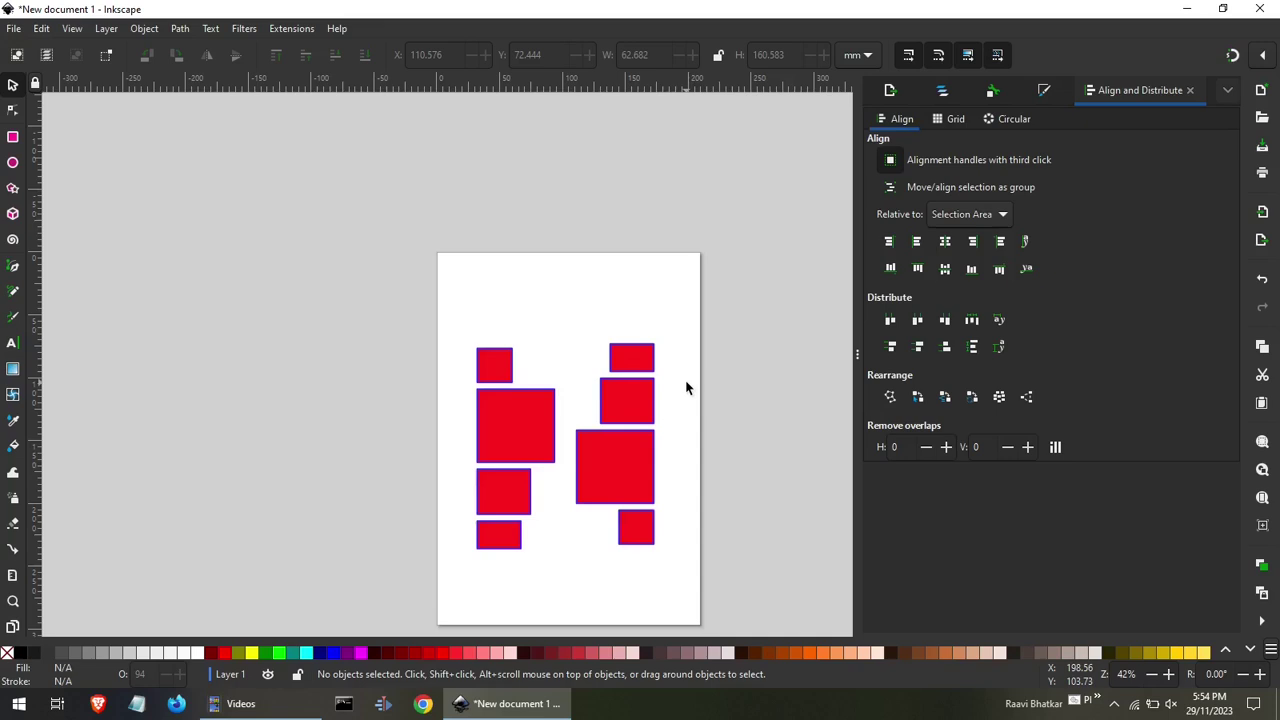
Rubber-band select both columns, all eight red rectangles.
left_click_drag(426, 281, 717, 590)
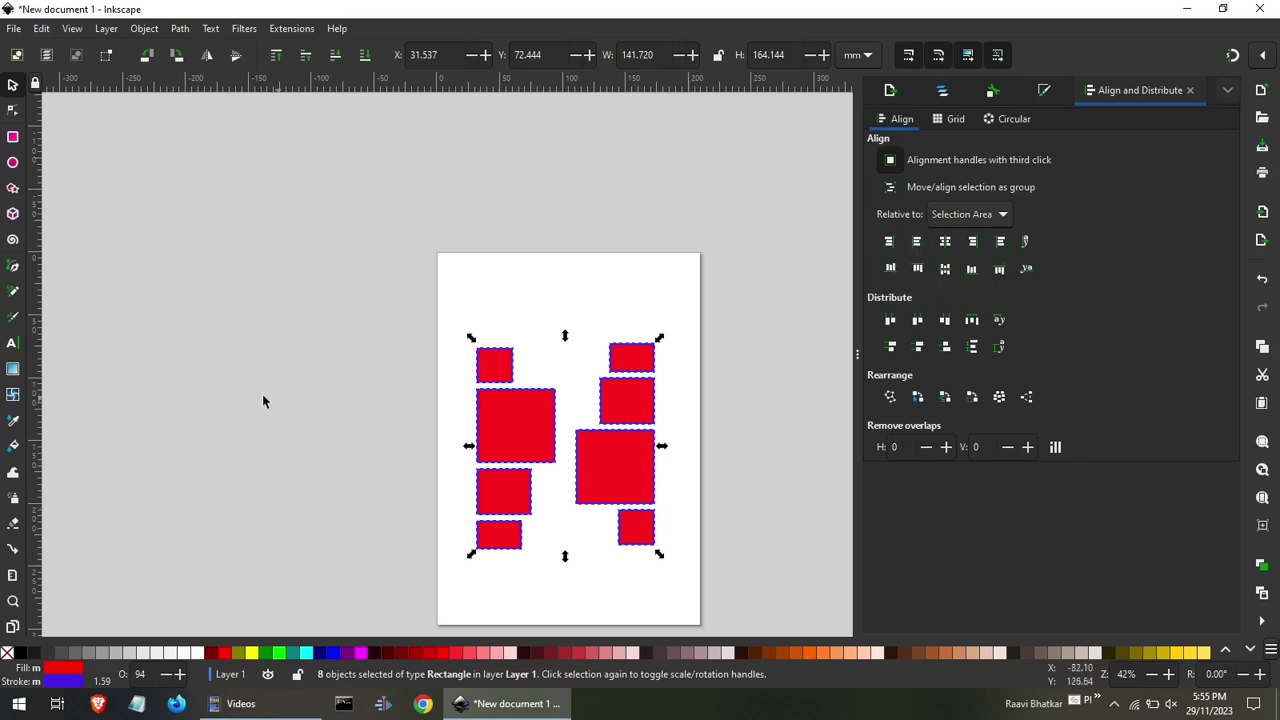
Spray clones of the eight red squares around and above the page.
left_click(13, 497)
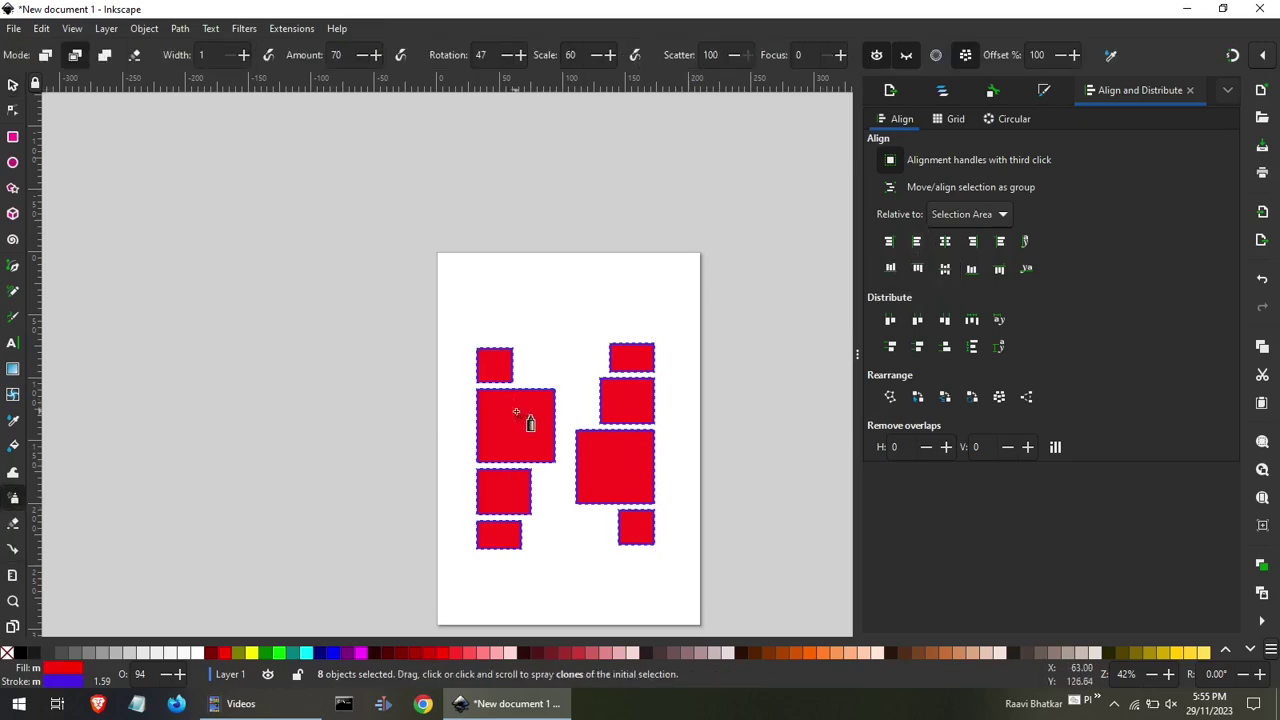
mouse_move(455, 275)
left_mouse_down()
mouse_move(534, 266)
mouse_move(629, 291)
left_mouse_up()
left_click(620, 288)
left_click(555, 215)
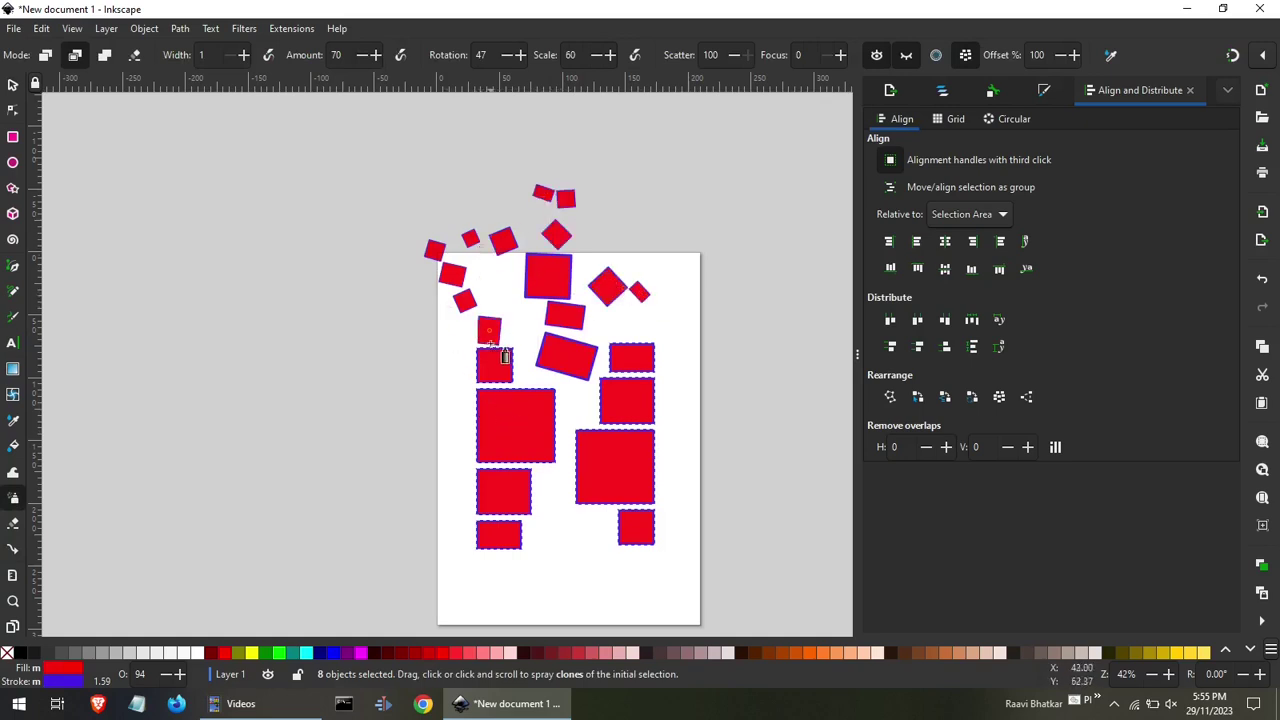
left_click(470, 340)
left_click(479, 275)
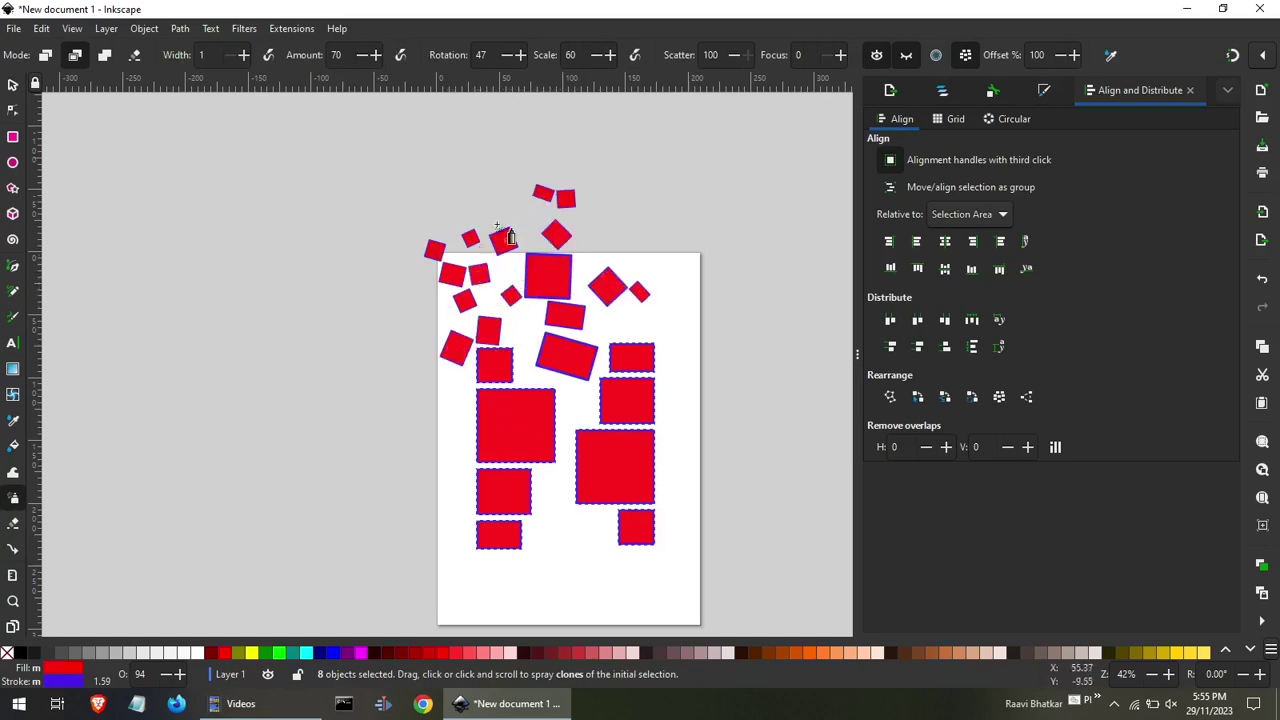
left_click(503, 283)
left_click(515, 170)
left_click(614, 200)
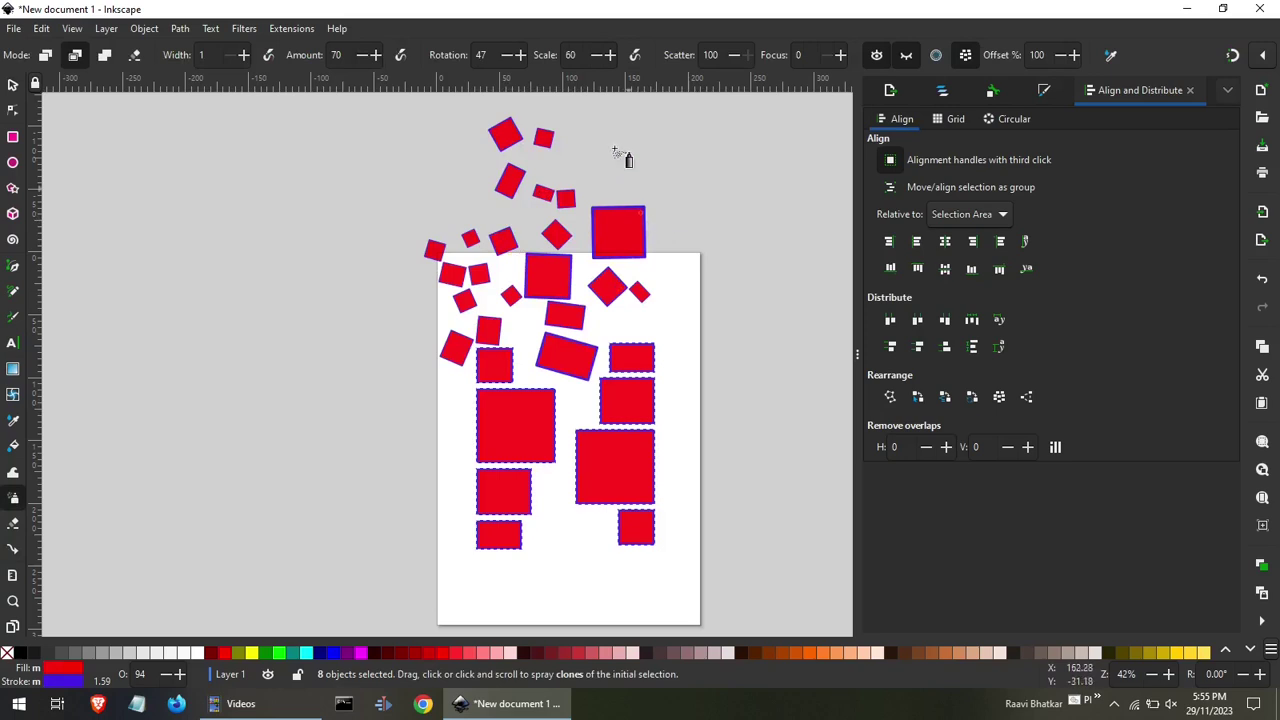
mouse_move(614, 157)
left_mouse_down()
mouse_move(674, 223)
mouse_move(434, 403)
mouse_move(329, 460)
mouse_move(340, 455)
left_mouse_up()
mouse_move(603, 342)
left_mouse_down()
mouse_move(380, 530)
mouse_move(251, 463)
mouse_move(217, 486)
mouse_move(155, 480)
mouse_move(214, 163)
mouse_move(46, 532)
mouse_move(122, 375)
mouse_move(57, 320)
mouse_move(286, 514)
mouse_move(407, 640)
mouse_move(460, 371)
mouse_move(494, 391)
mouse_move(371, 380)
mouse_move(163, 643)
mouse_move(715, 235)
left_mouse_up()
Undo the sprayed clones, then select and delete all eight squares.
key("Escape")
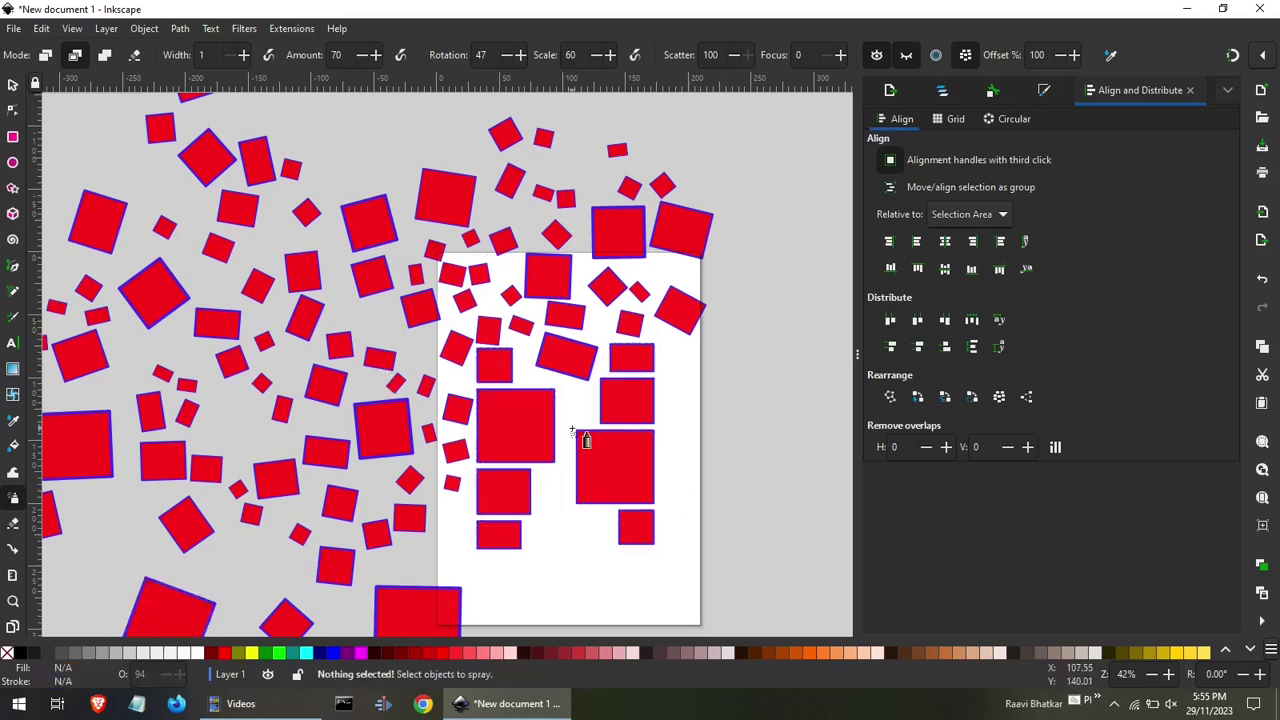
key("ctrl+z")
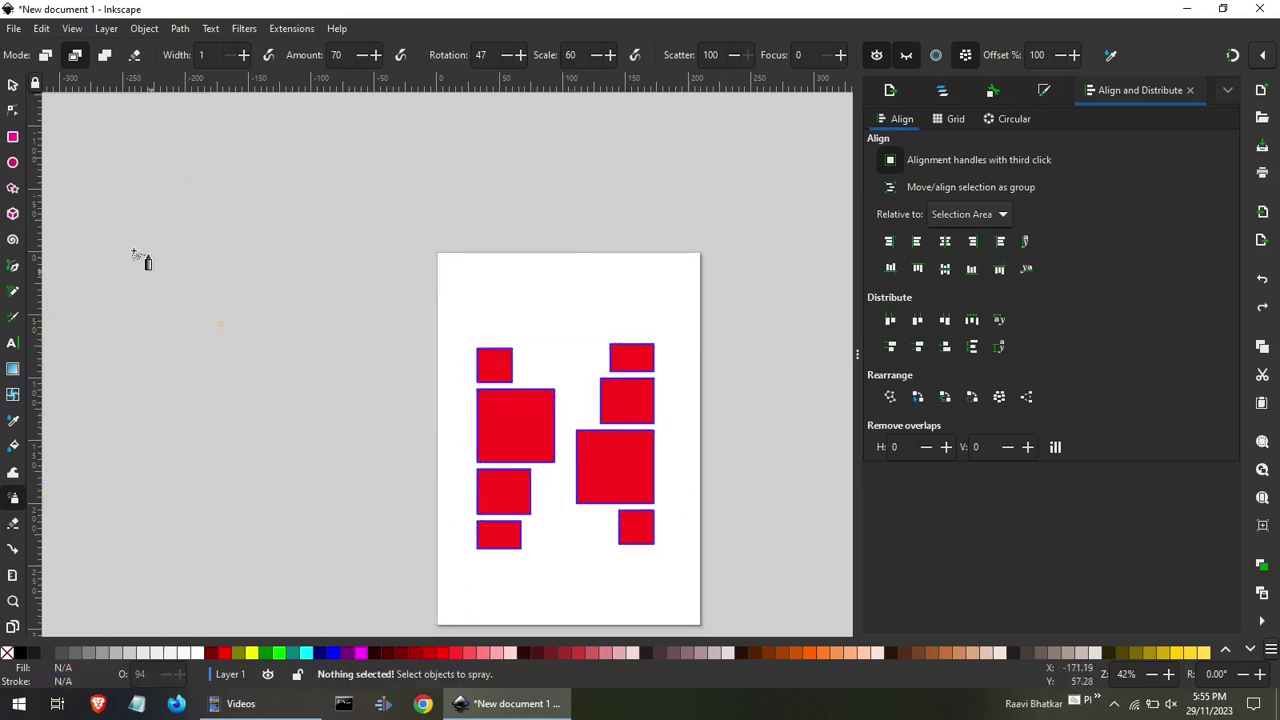
left_click(12, 84)
key("ctrl+a")
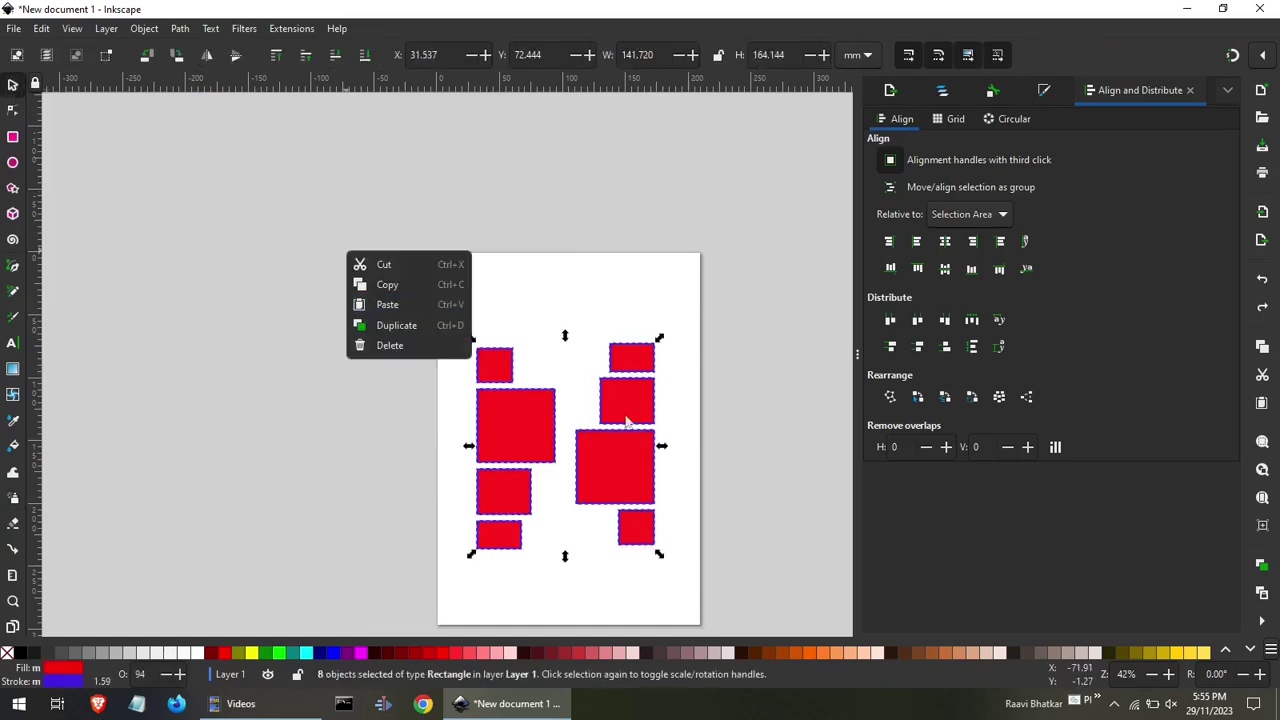
key("Delete")
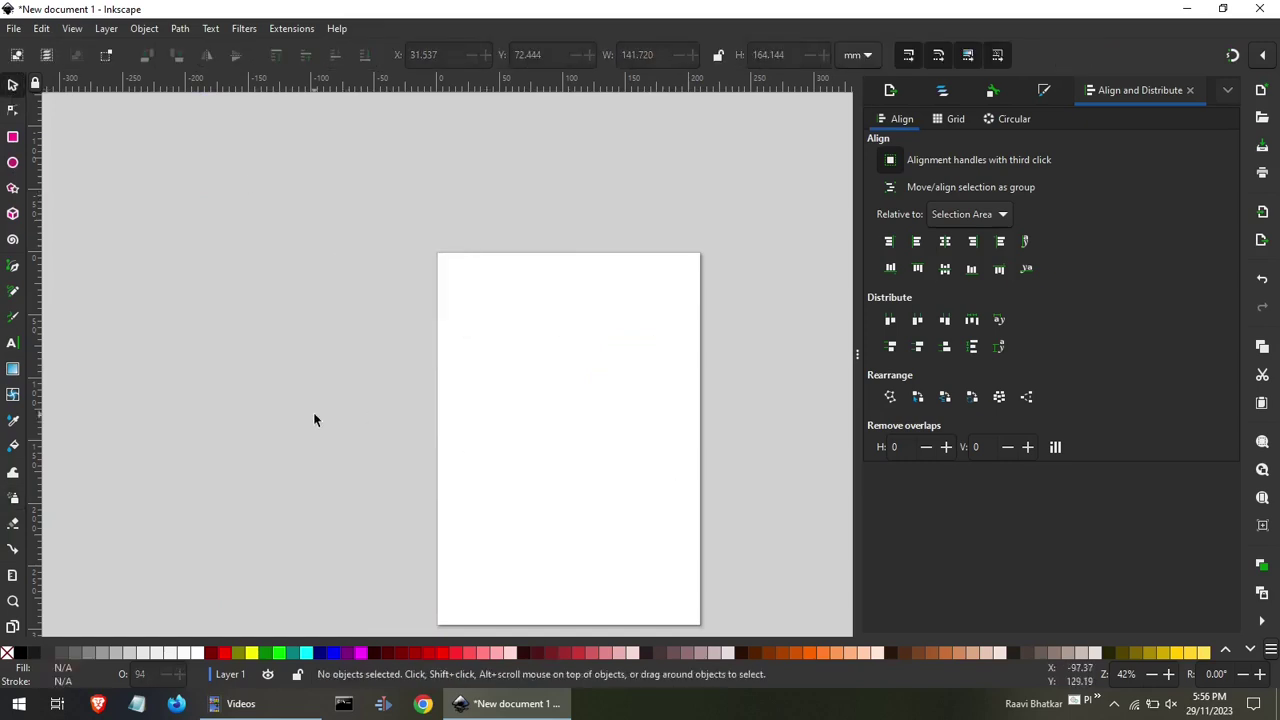
left_click(12, 188)
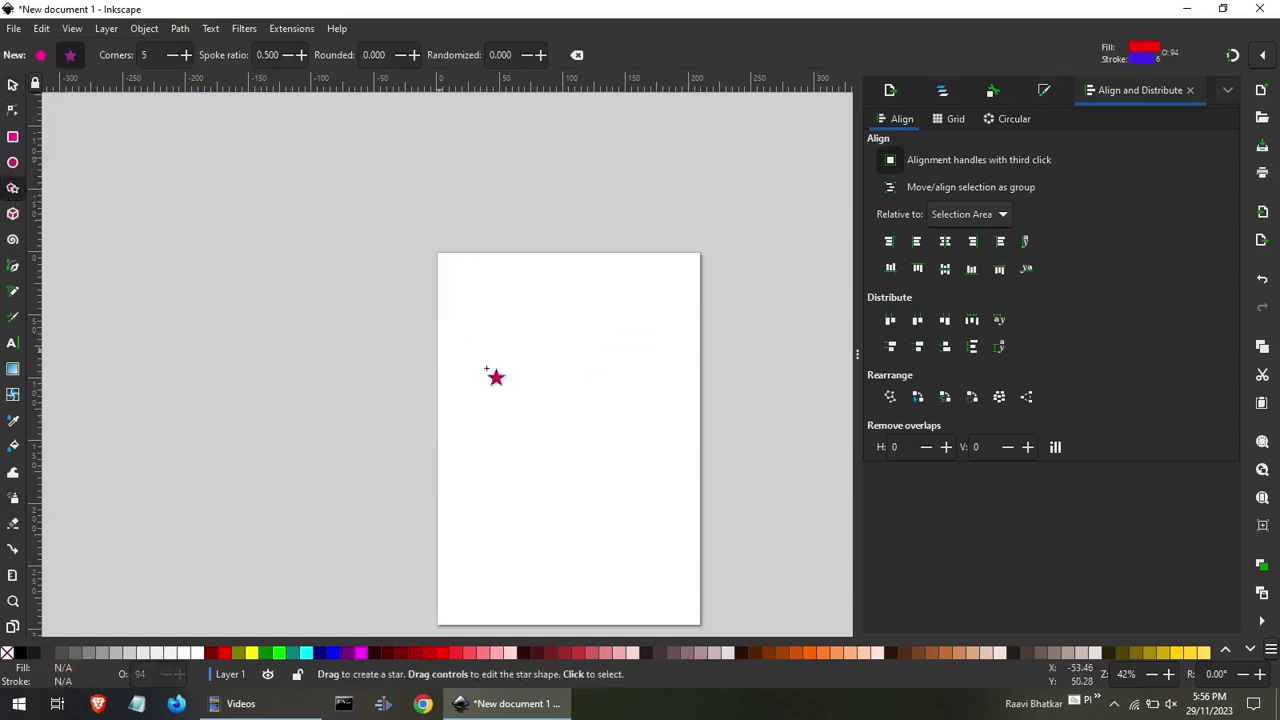
mouse_move(518, 381)
left_mouse_down()
mouse_move(570, 430)
mouse_move(549, 410)
left_mouse_up()
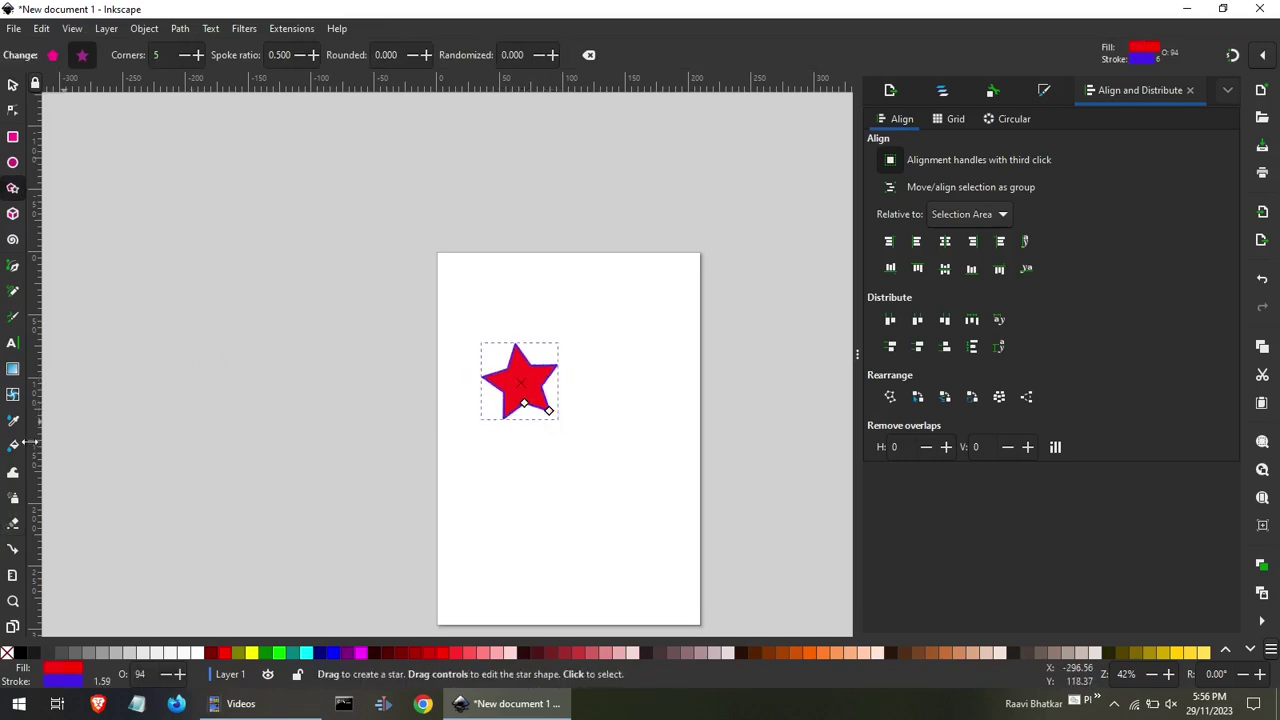
left_click(12, 472)
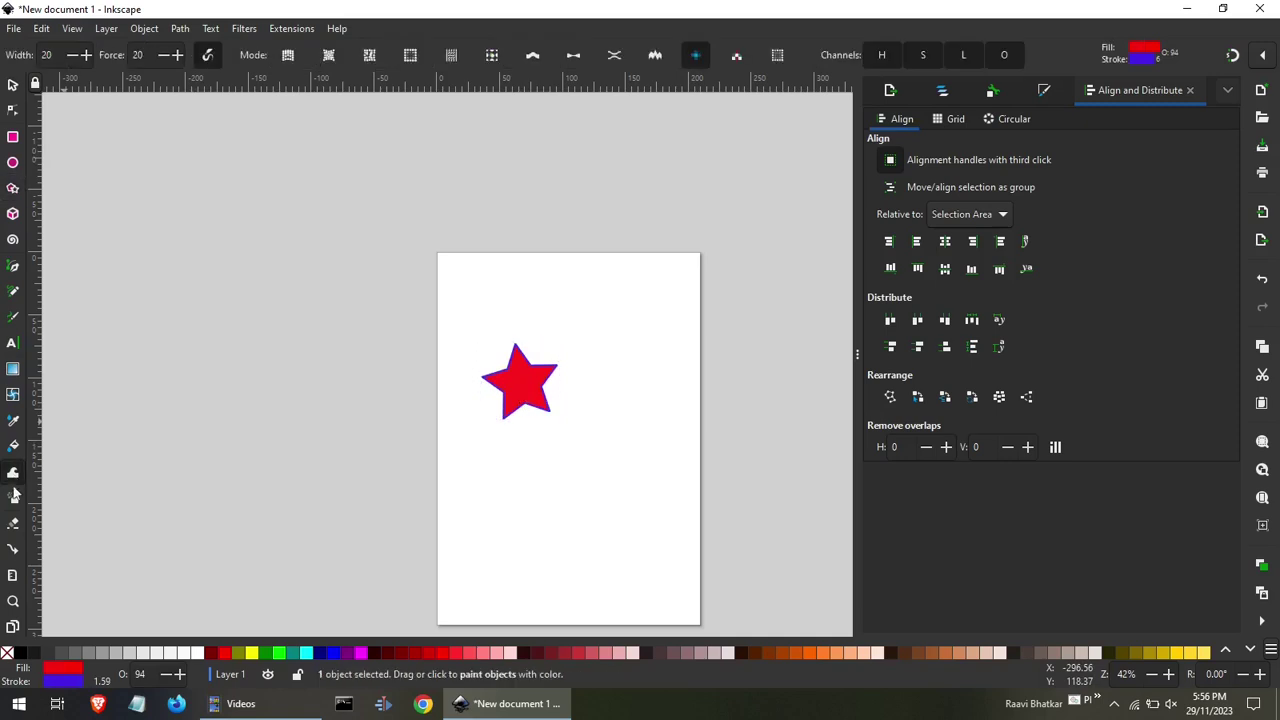
left_click(12, 497)
mouse_move(520, 345)
left_mouse_down()
mouse_move(617, 240)
mouse_move(374, 451)
mouse_move(329, 208)
mouse_move(494, 394)
mouse_move(386, 371)
mouse_move(366, 491)
mouse_move(623, 472)
mouse_move(449, 549)
mouse_move(449, 477)
mouse_move(371, 449)
mouse_move(287, 468)
left_mouse_up()
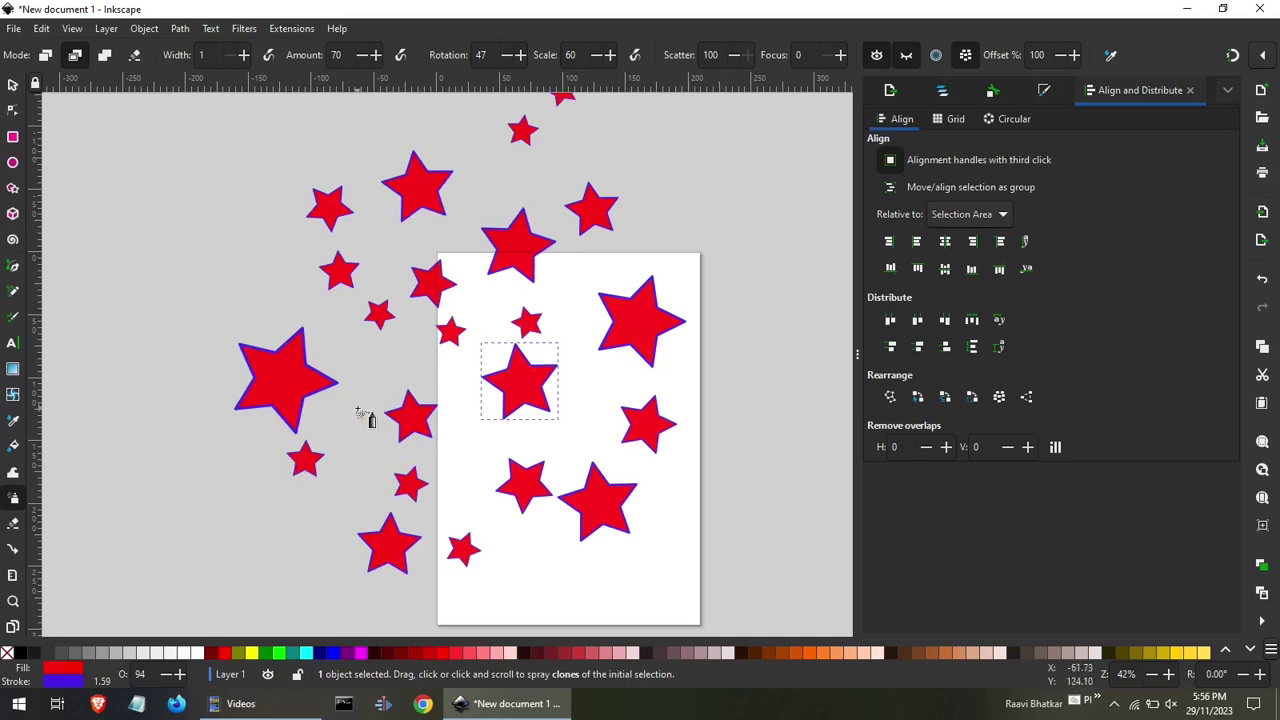
mouse_move(284, 332)
left_mouse_down()
mouse_move(242, 541)
mouse_move(206, 303)
mouse_move(106, 486)
left_mouse_up()
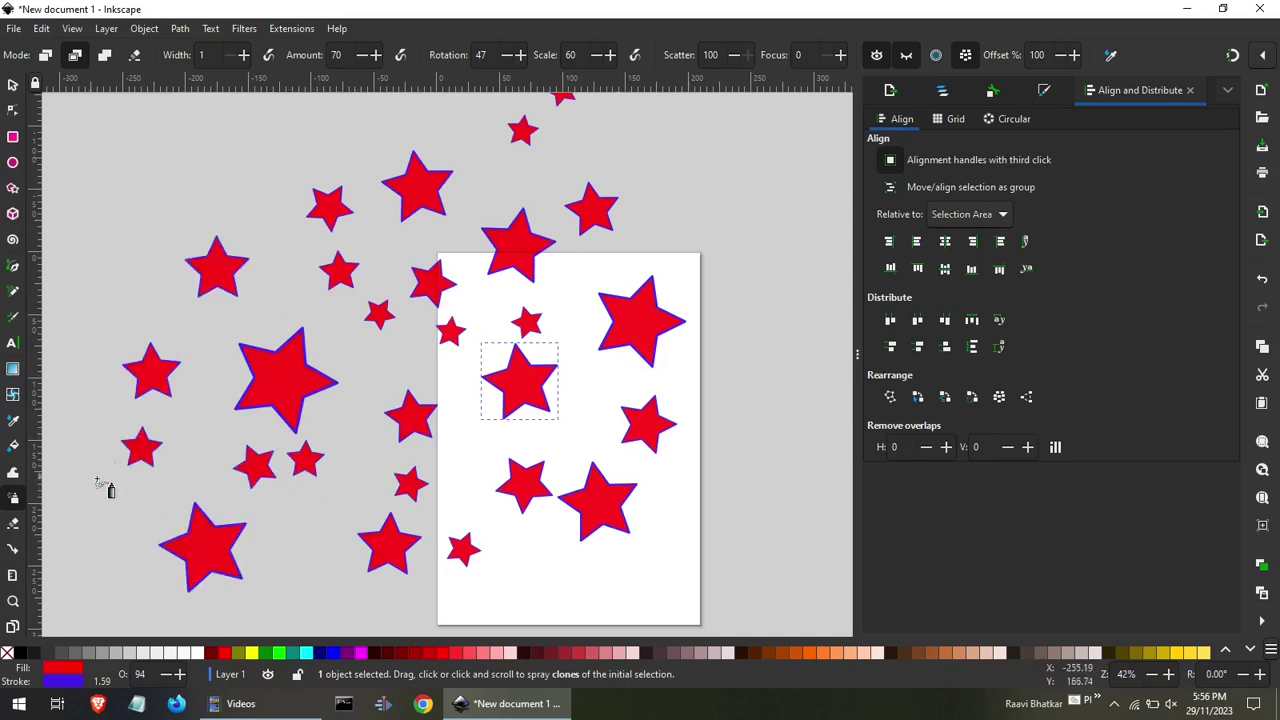
mouse_move(166, 243)
left_mouse_down()
mouse_move(223, 277)
mouse_move(163, 268)
left_mouse_up()
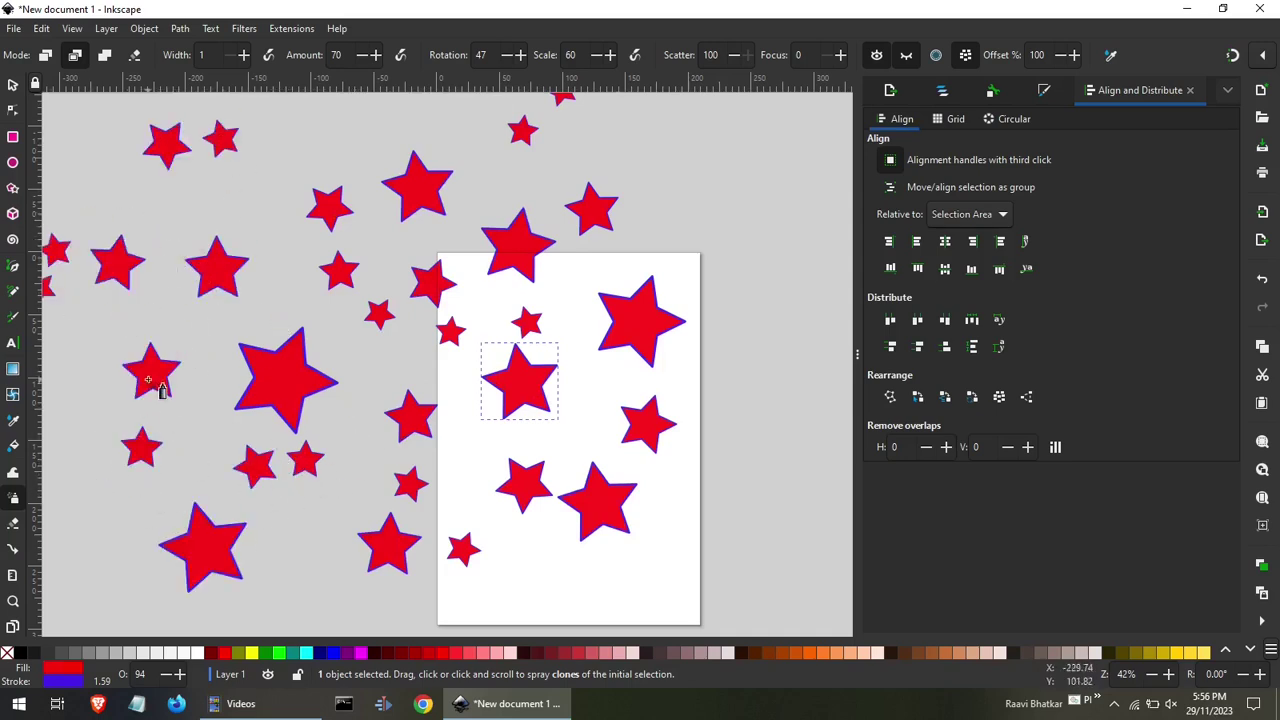
mouse_move(160, 391)
left_mouse_down()
mouse_move(152, 574)
mouse_move(290, 578)
left_mouse_up()
mouse_move(398, 236)
left_mouse_down()
mouse_move(594, 114)
mouse_move(665, 442)
mouse_move(706, 400)
mouse_move(724, 466)
mouse_move(517, 600)
mouse_move(666, 591)
left_mouse_up()
key("Escape")
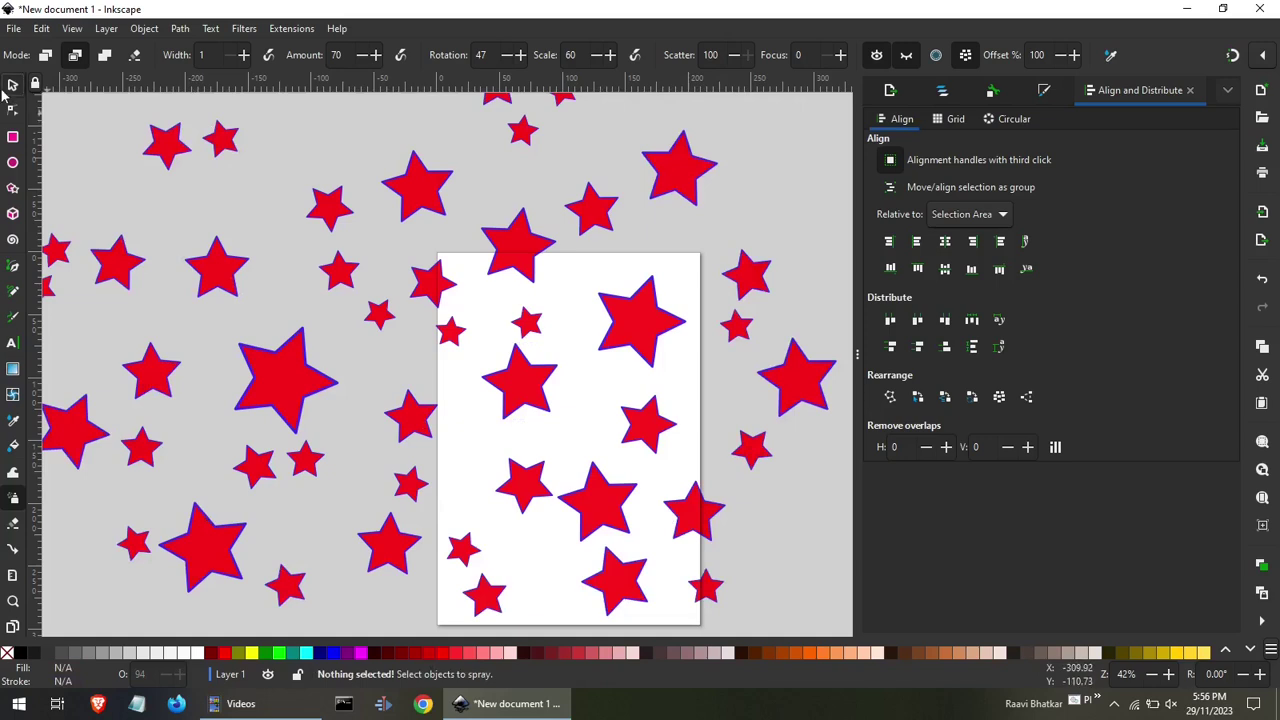
left_click(13, 84)
key("ctrl+a")
key("Delete")
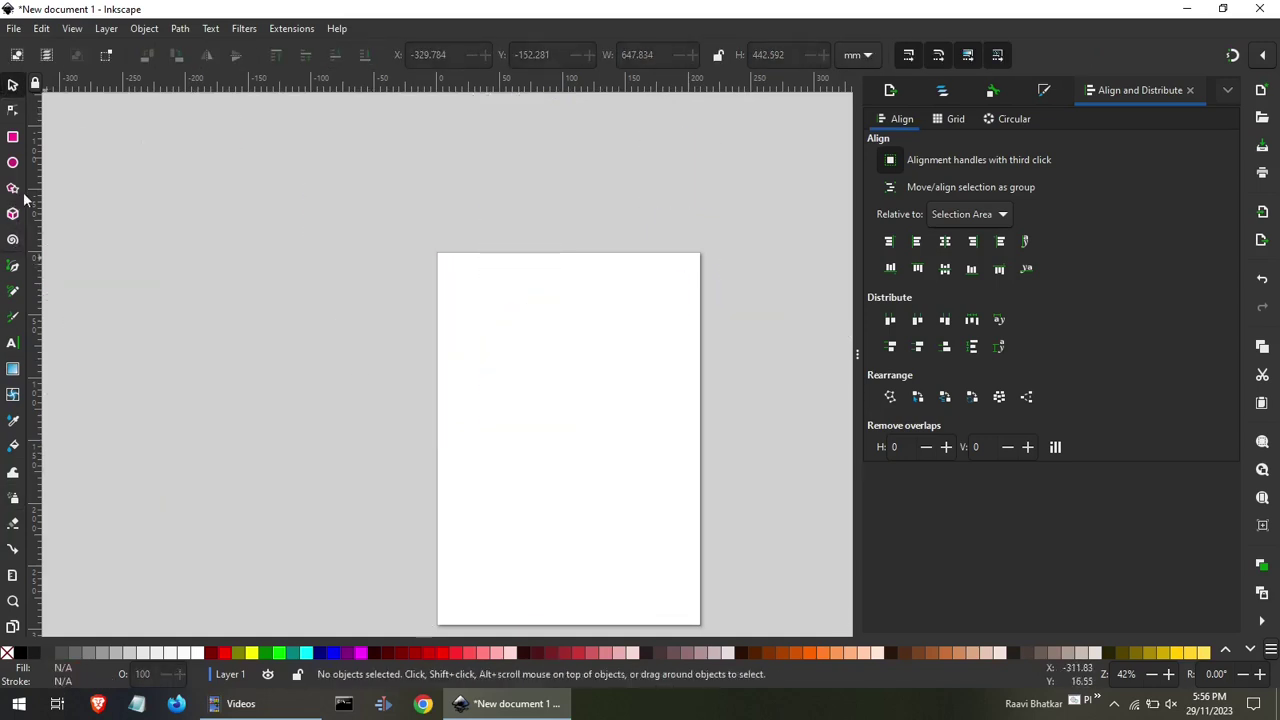
Draw a wide and a tall red ellipse and spray their clones left of the page.
left_click(13, 162)
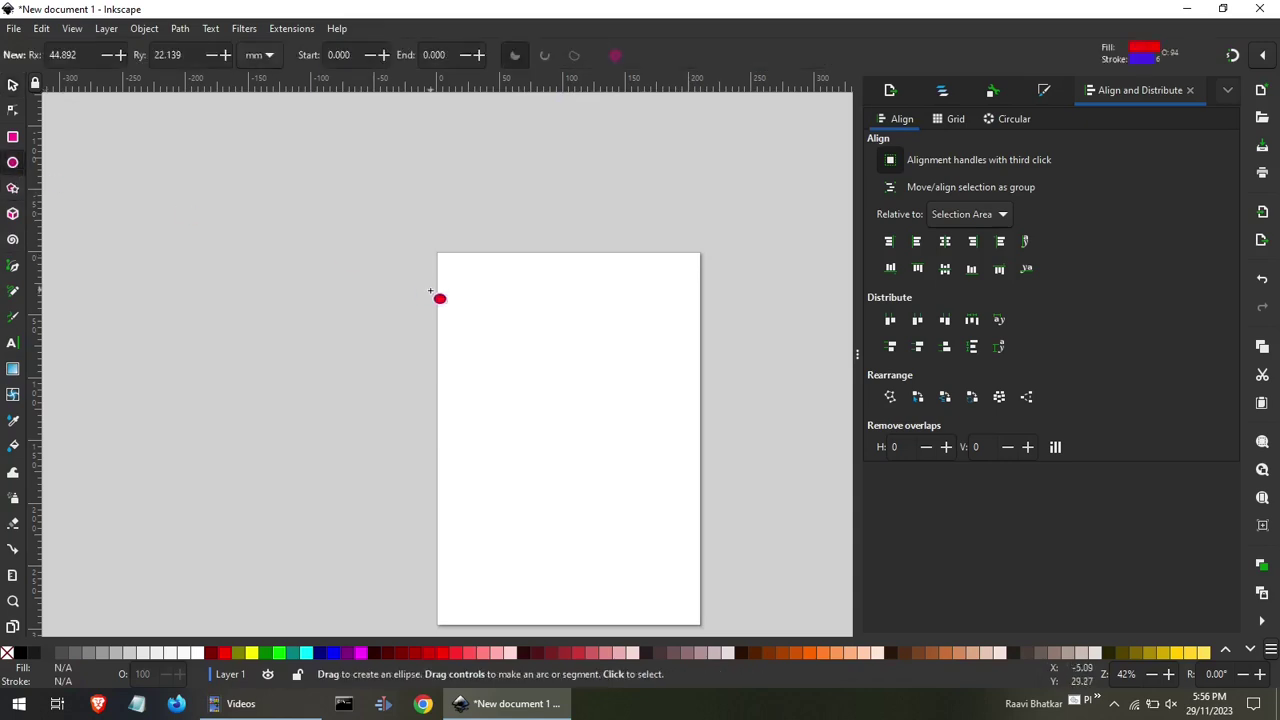
left_click_drag(468, 318, 573, 351)
left_click_drag(482, 374, 514, 480)
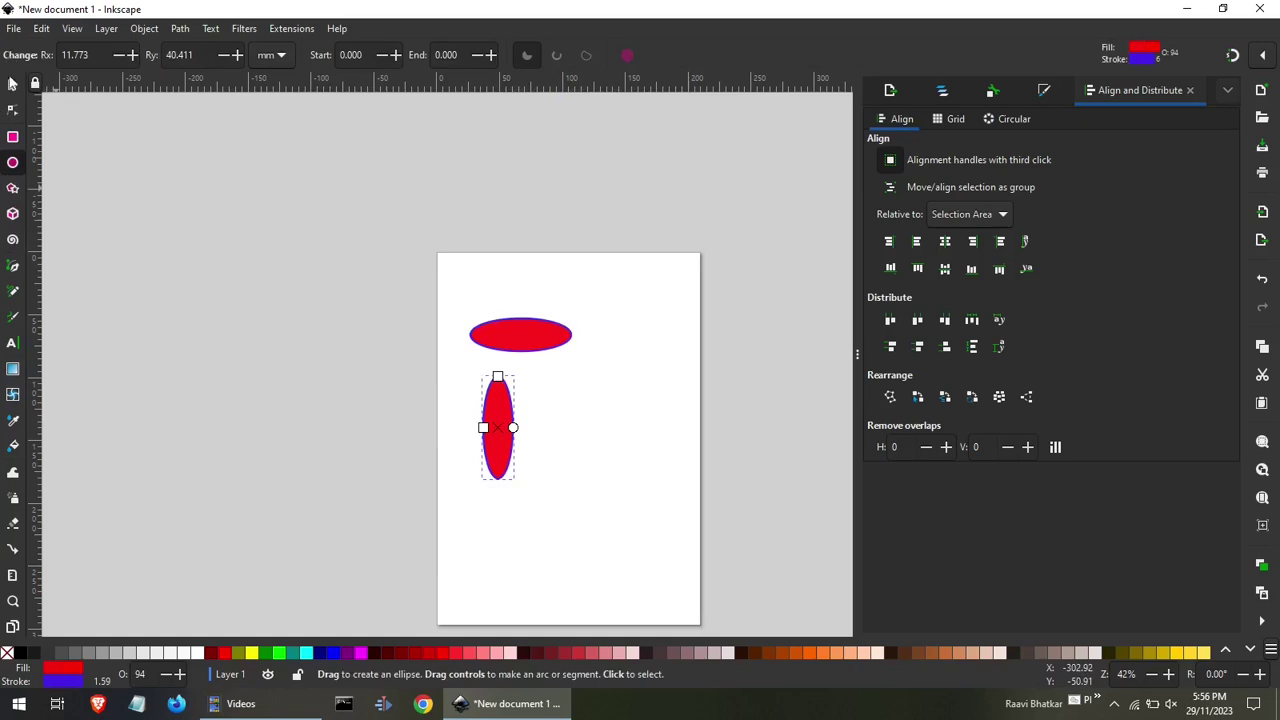
left_click(13, 84)
left_click_drag(366, 244, 611, 503)
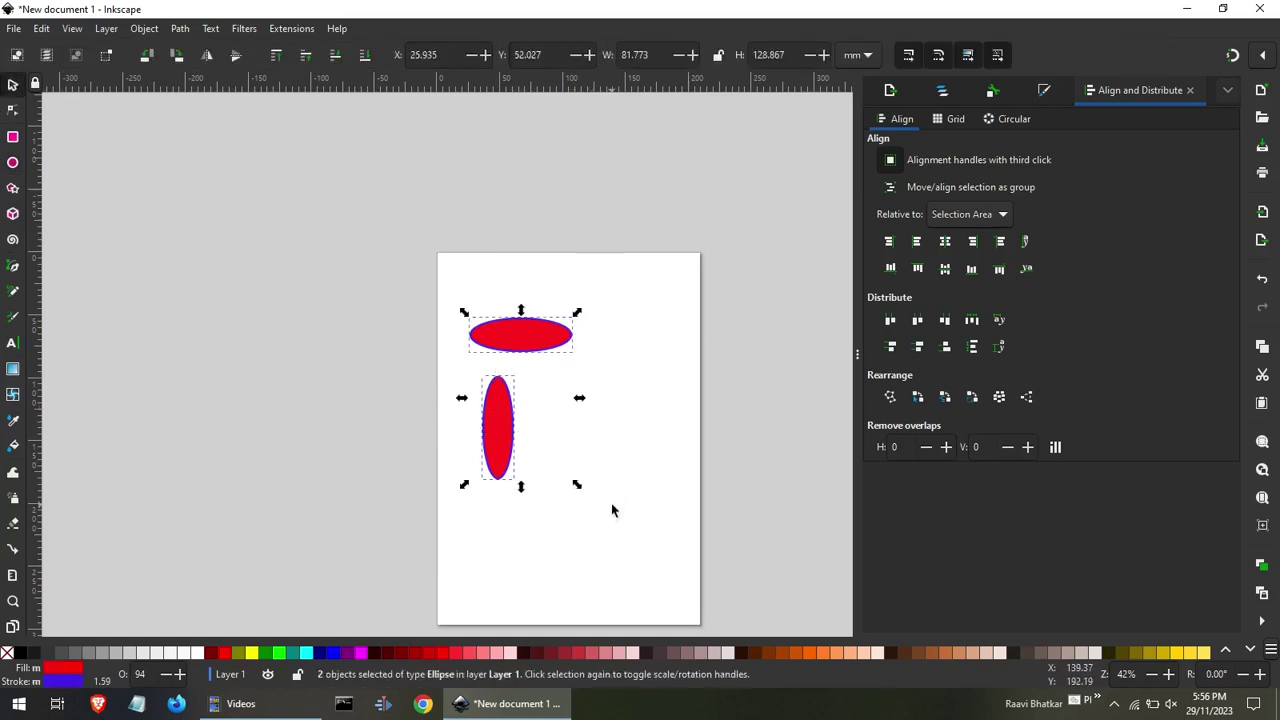
left_click(13, 497)
mouse_move(540, 371)
left_mouse_down()
mouse_move(408, 329)
mouse_move(443, 306)
mouse_move(370, 478)
mouse_move(386, 508)
mouse_move(380, 330)
mouse_move(449, 334)
mouse_move(314, 378)
mouse_move(271, 277)
mouse_move(489, 214)
left_mouse_up()
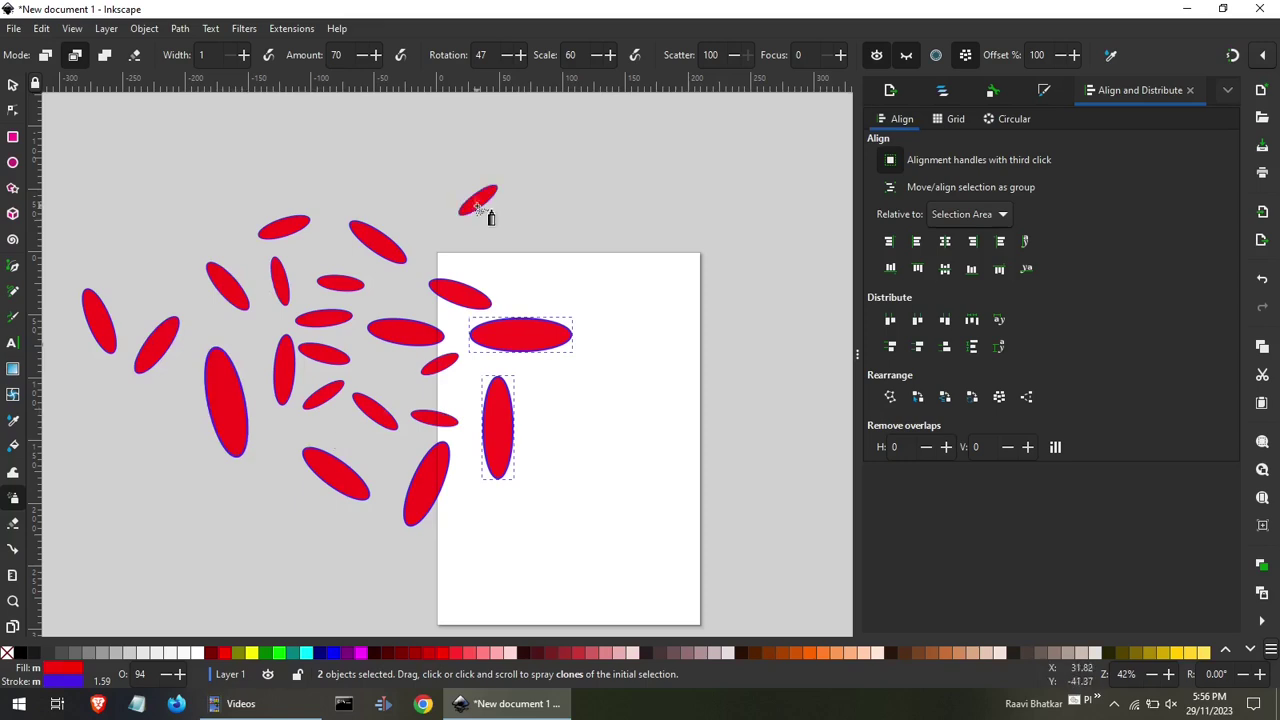
key("Escape")
Draw a red square and spray clones of it with the wide ellipse across the page.
left_click(12, 88)
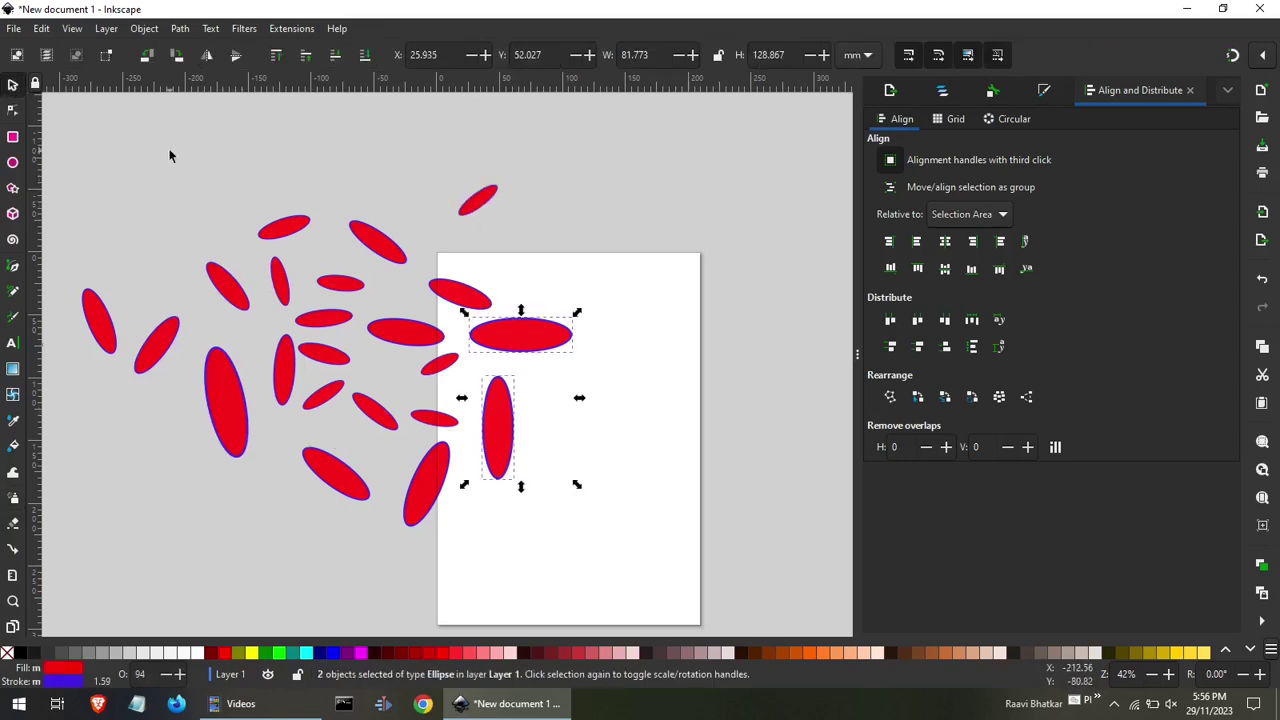
left_click(169, 154)
left_click(13, 137)
left_click_drag(601, 367, 644, 410)
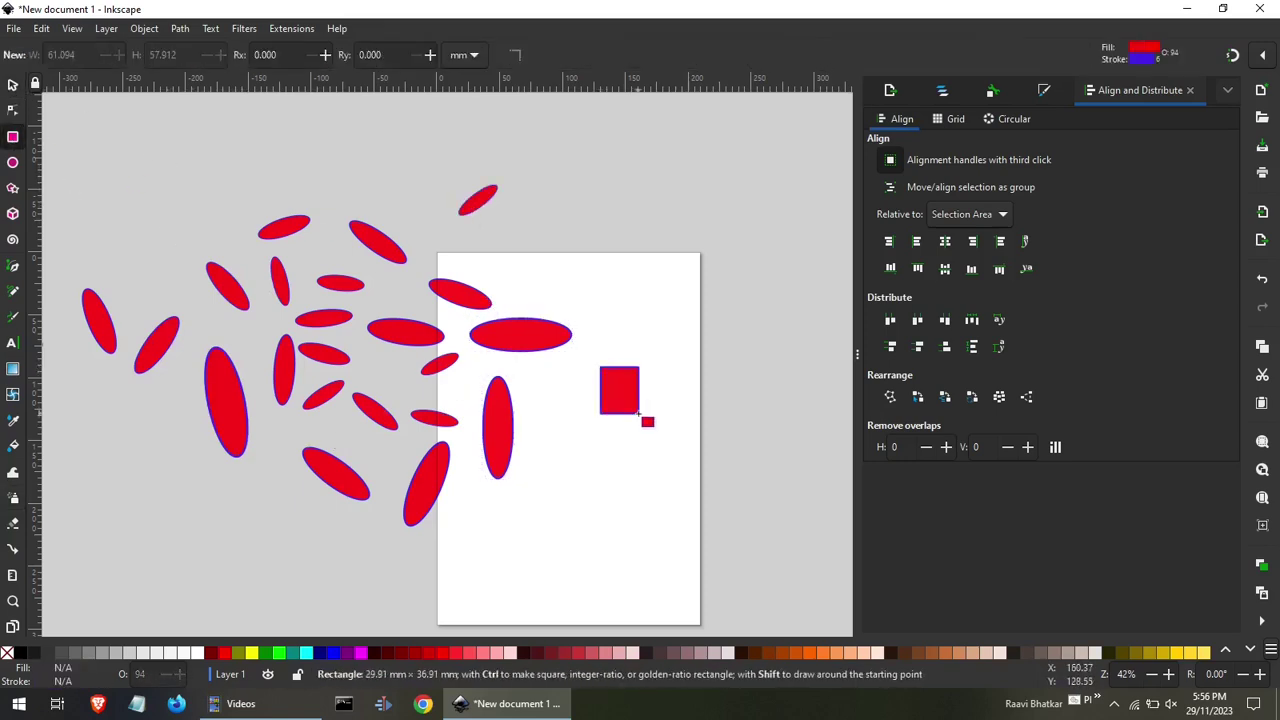
left_click(13, 87)
left_click(527, 338, "shift")
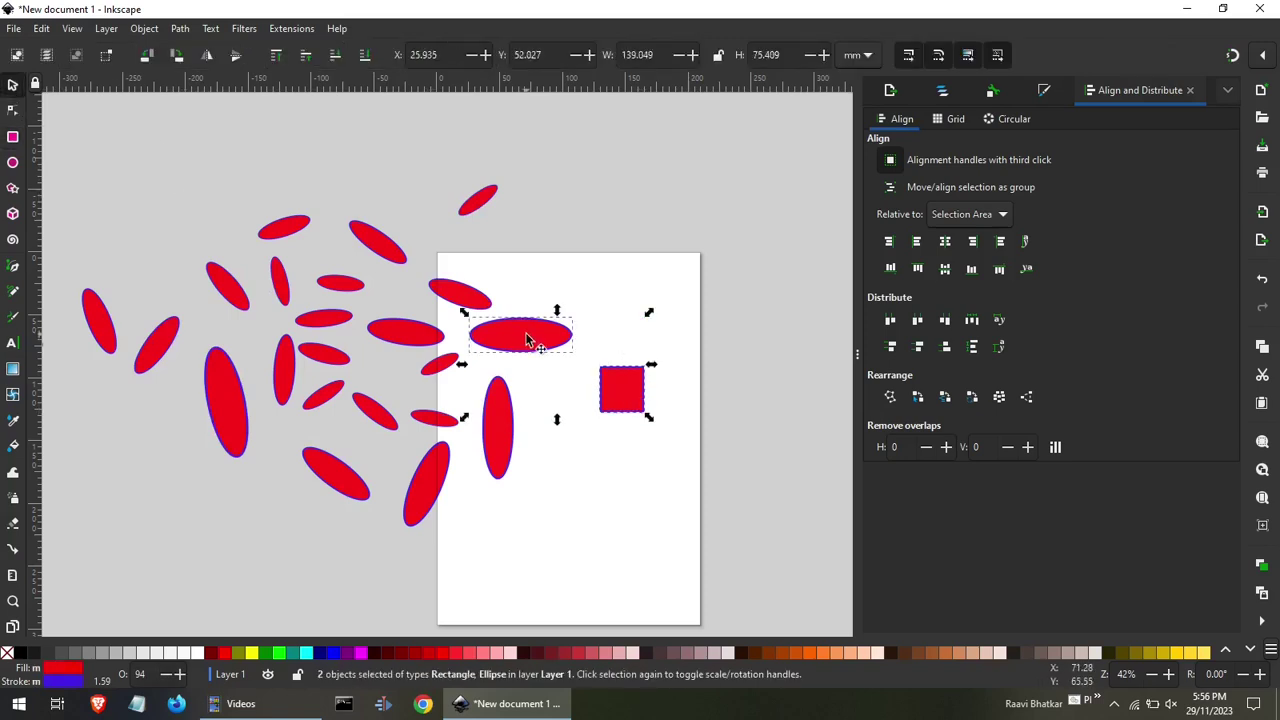
left_click(13, 497)
mouse_move(678, 318)
left_mouse_down()
mouse_move(792, 437)
mouse_move(316, 618)
mouse_move(314, 531)
mouse_move(214, 486)
mouse_move(220, 371)
mouse_move(433, 110)
mouse_move(580, 108)
mouse_move(600, 200)
mouse_move(777, 166)
mouse_move(537, 265)
mouse_move(177, 180)
mouse_move(49, 203)
mouse_move(147, 277)
left_mouse_up()
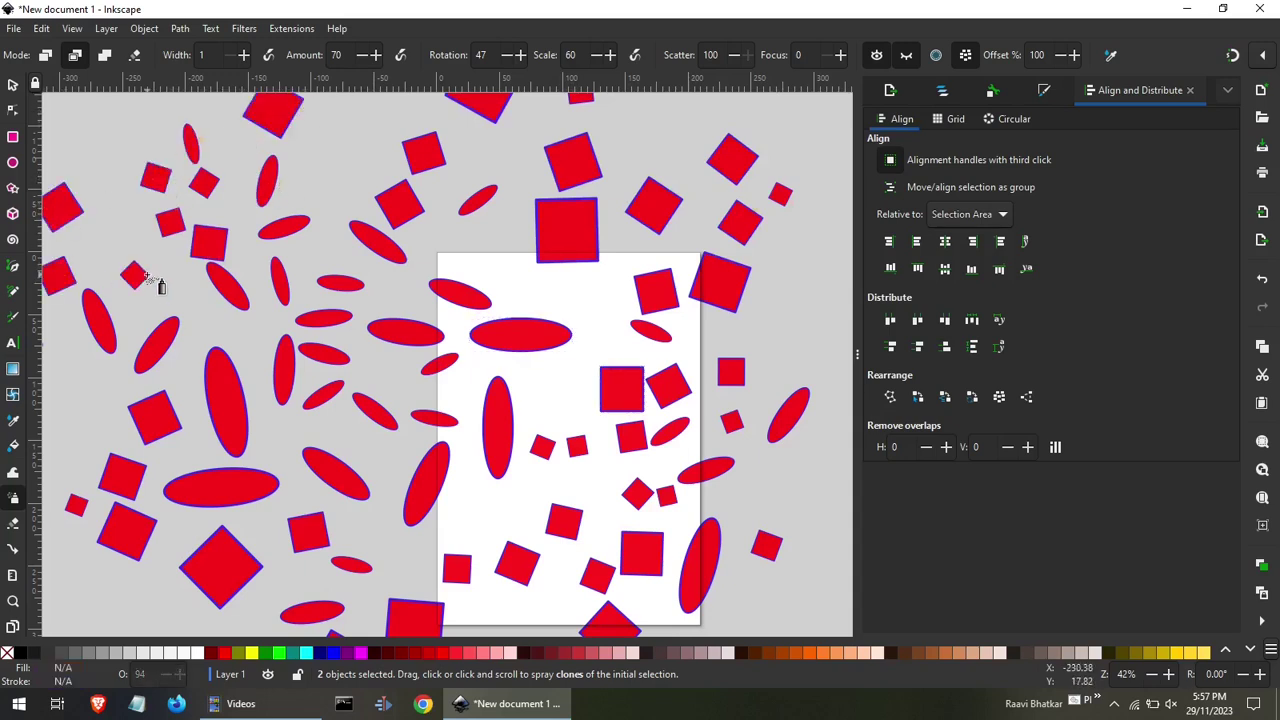
Undo the sprayed clones and draw a red star, square and ellipse.
key("ctrl+z")
key("ctrl+z")
key("ctrl+z")
key("ctrl+z")
key("ctrl+z")
key("ctrl+z")
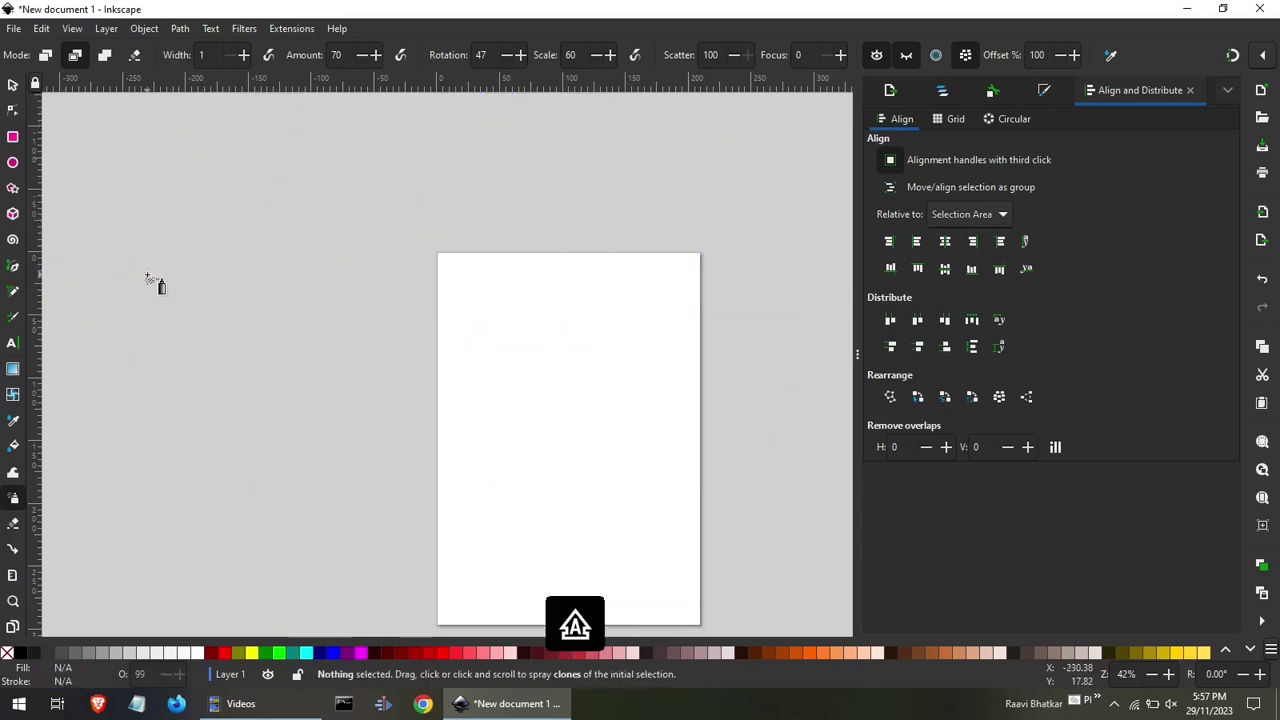
left_click(13, 188)
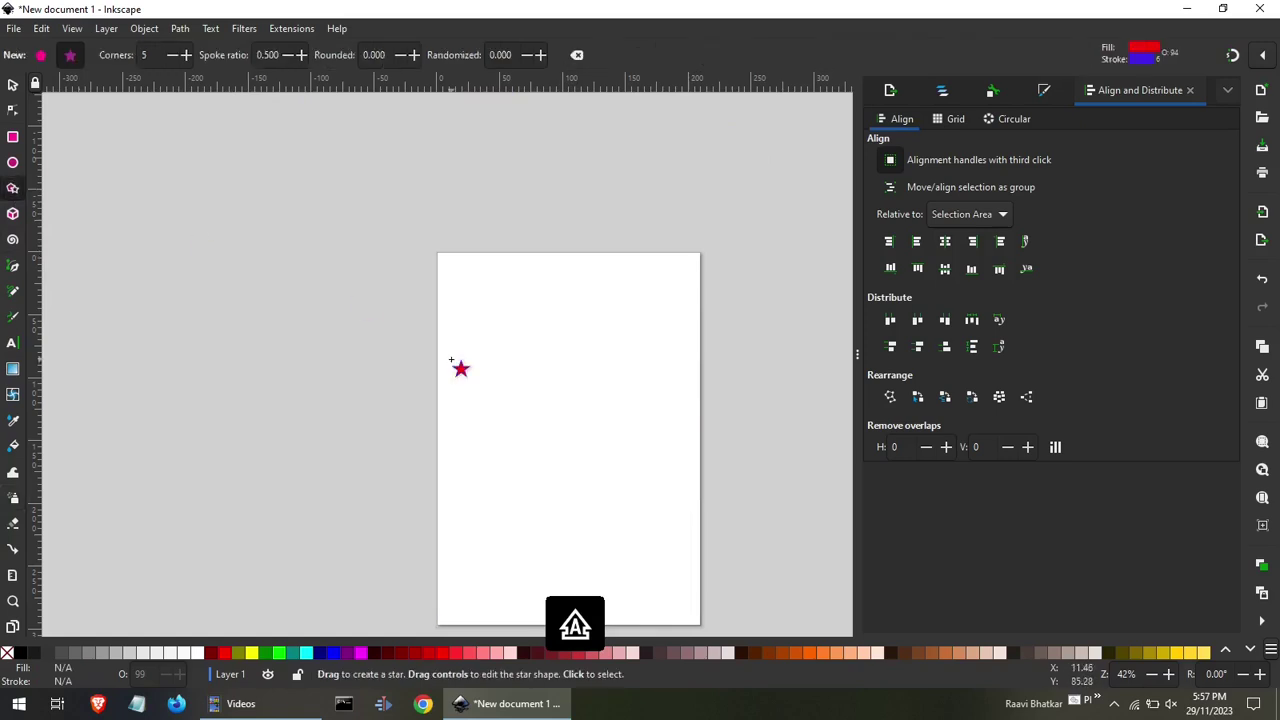
left_click_drag(472, 360, 516, 409)
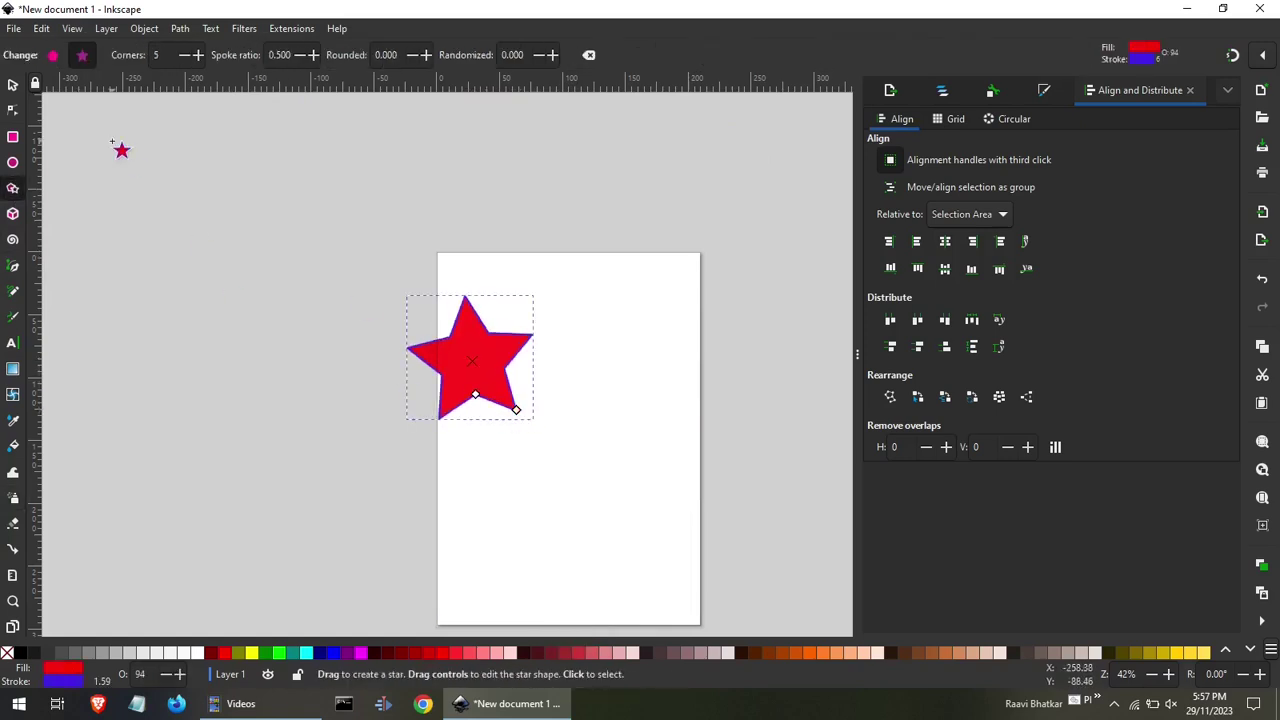
left_click(13, 137)
left_click_drag(567, 366, 629, 421)
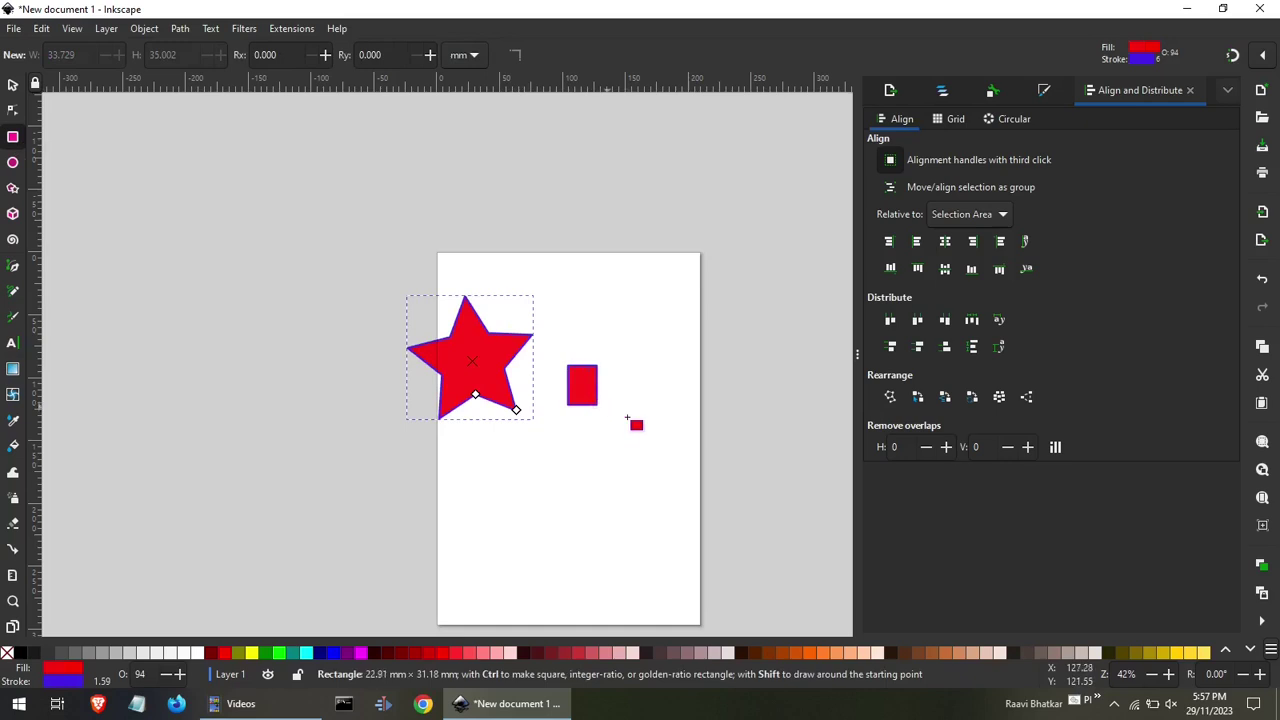
left_click(13, 162)
left_click_drag(94, 345, 205, 403)
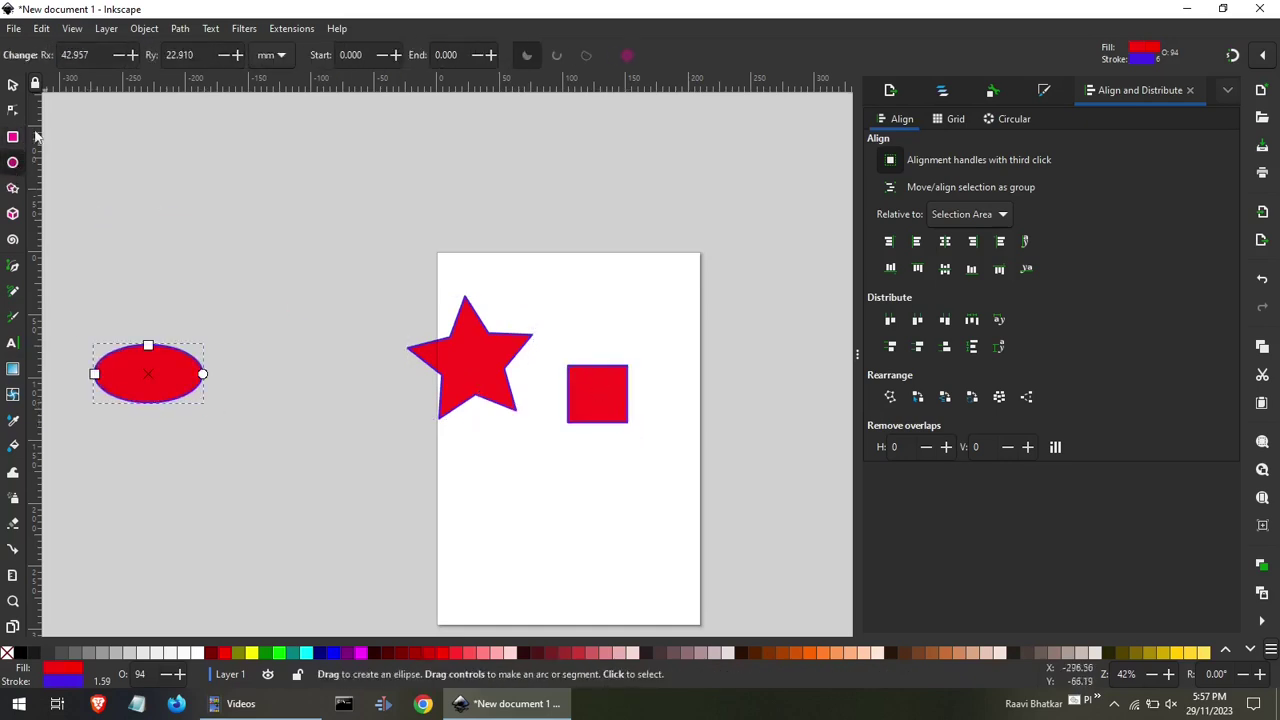
left_click(13, 86)
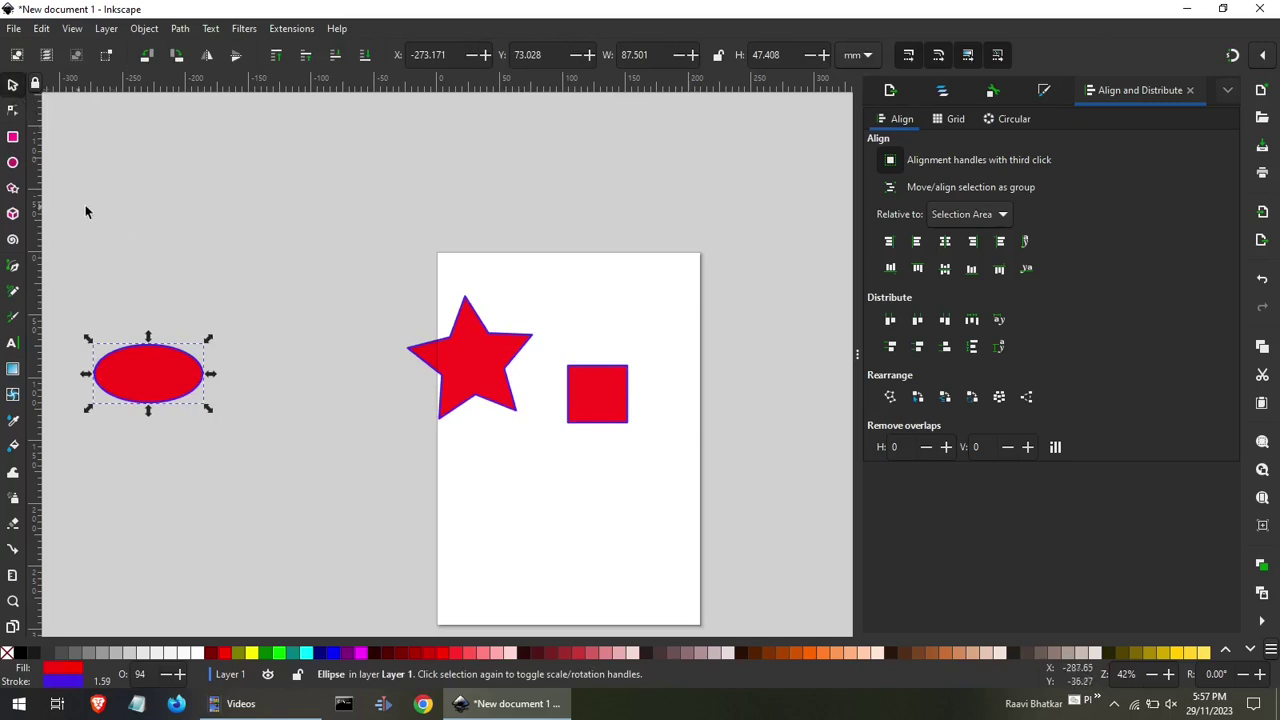
key("ctrl+a")
left_click(150, 278)
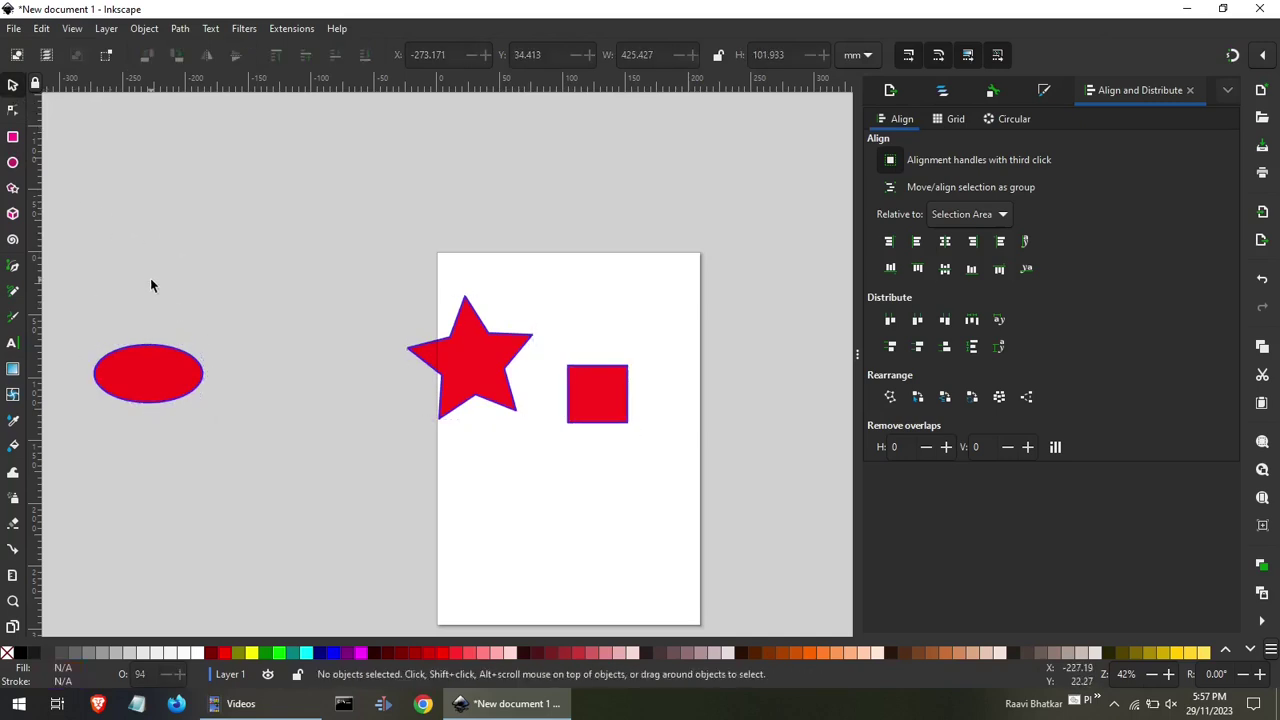
Add a thin red bar, then scale all four shapes down onto the page centre.
left_click(13, 136)
left_click_drag(156, 240, 289, 253)
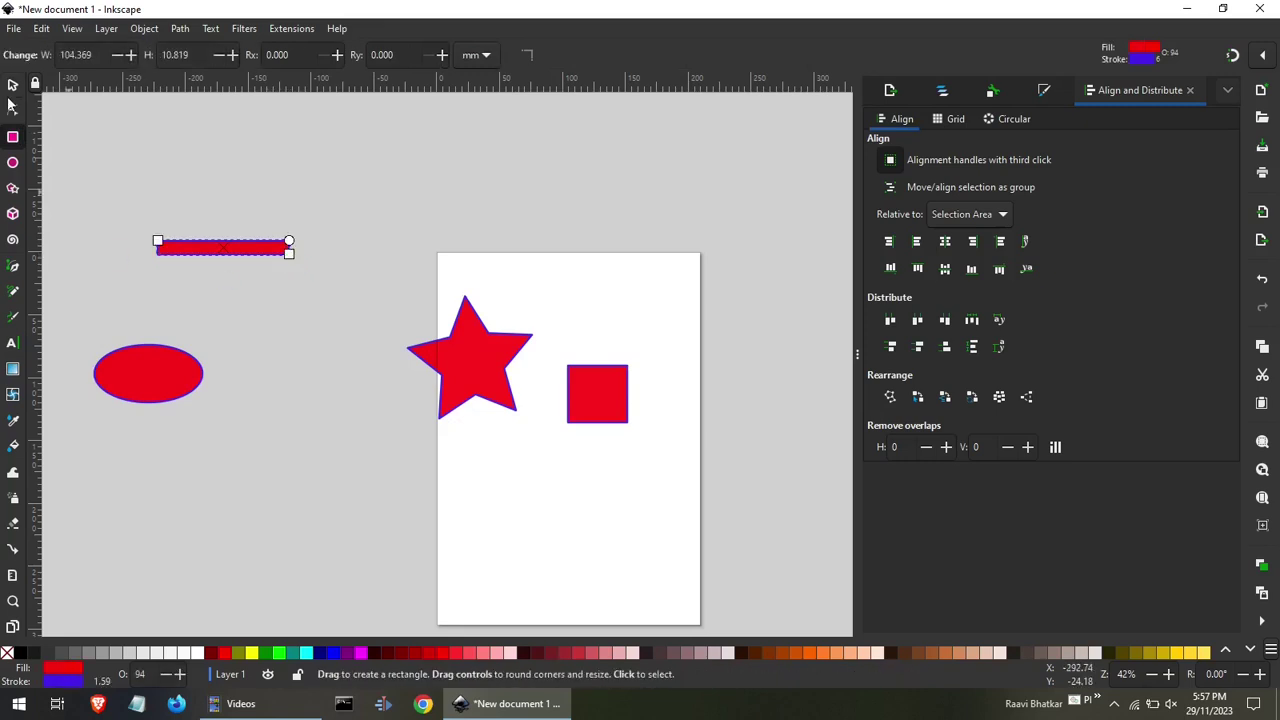
left_click(13, 86)
left_click(89, 246)
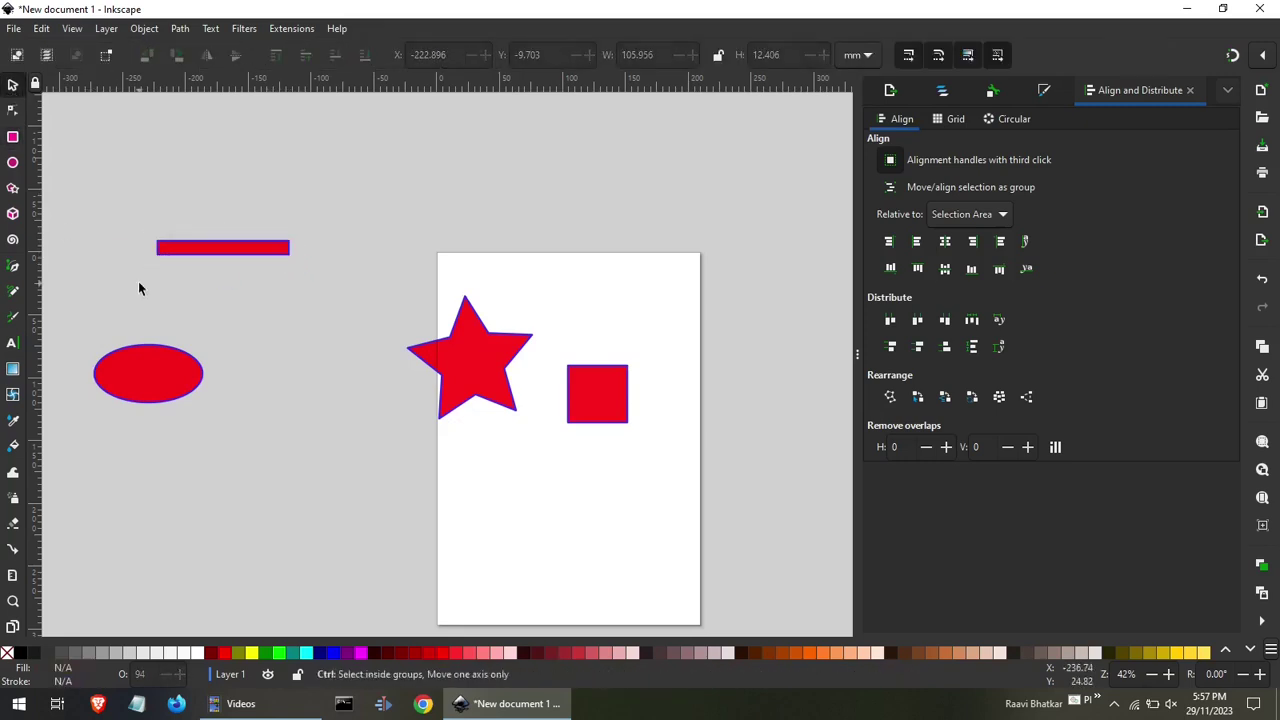
key("ctrl+a")
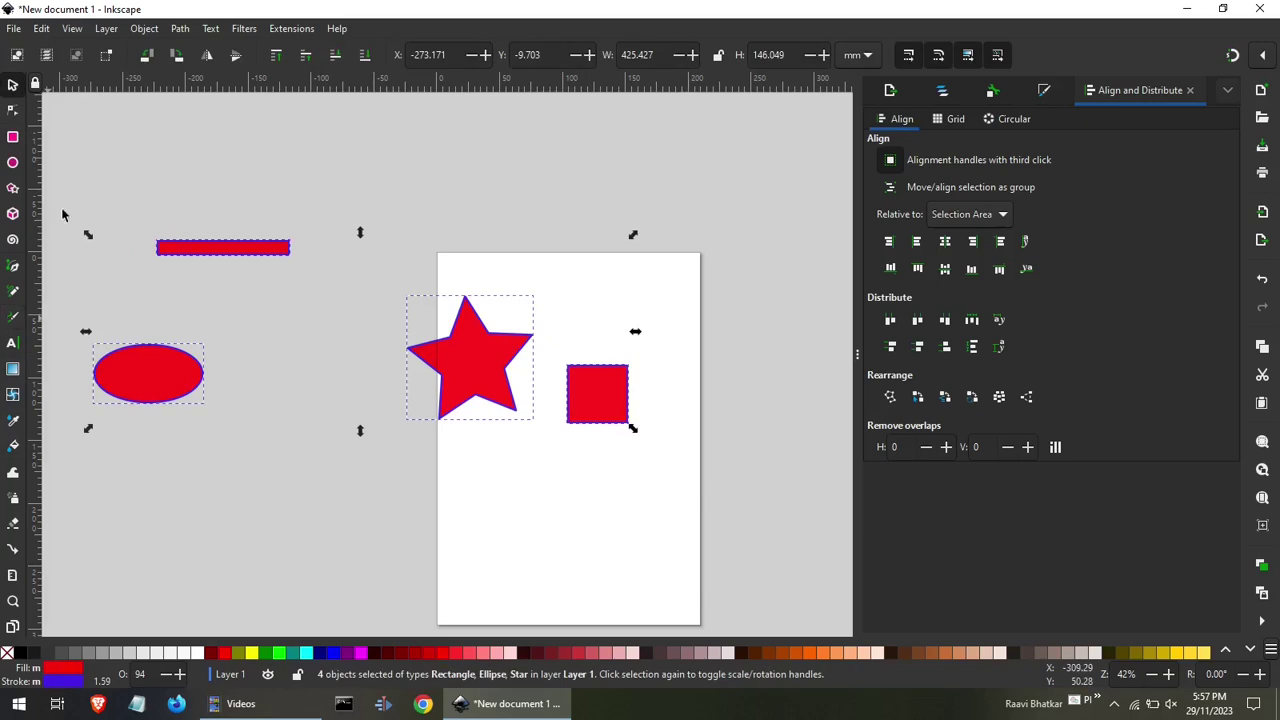
left_click_drag(89, 238, 482, 384)
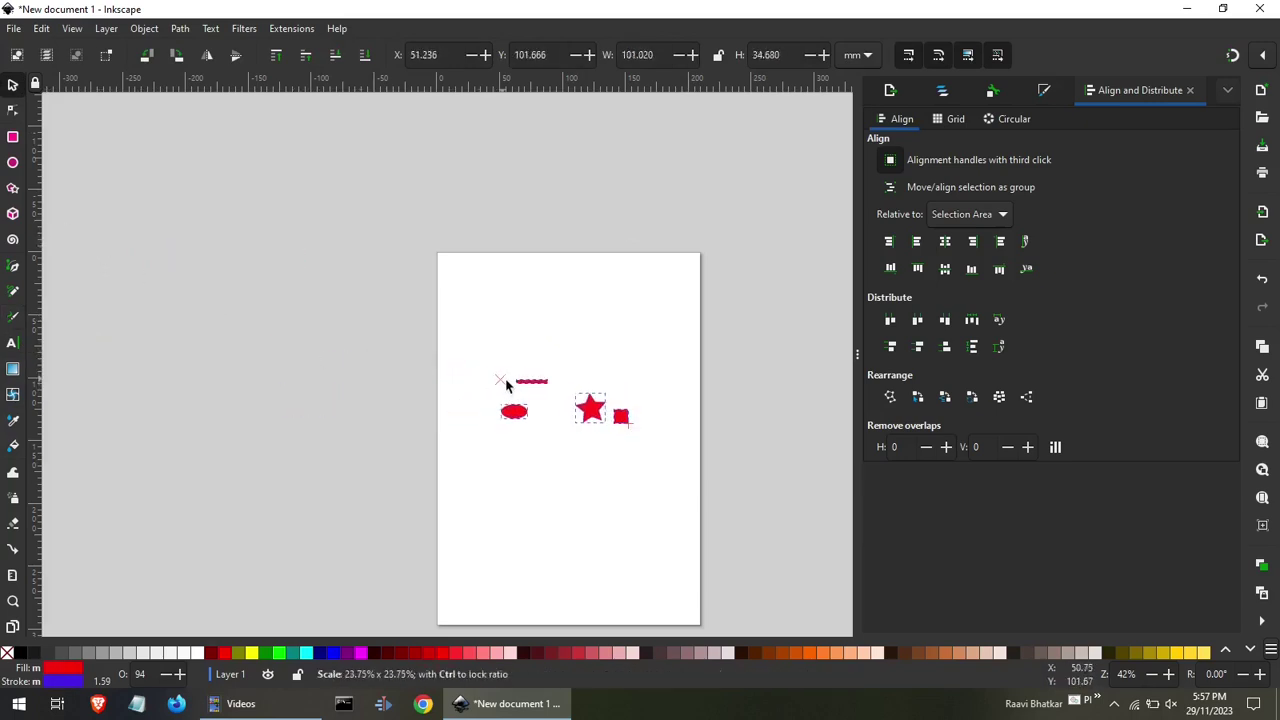
left_click_drag(486, 384, 517, 383)
left_click(443, 340)
left_click_drag(443, 340, 678, 466)
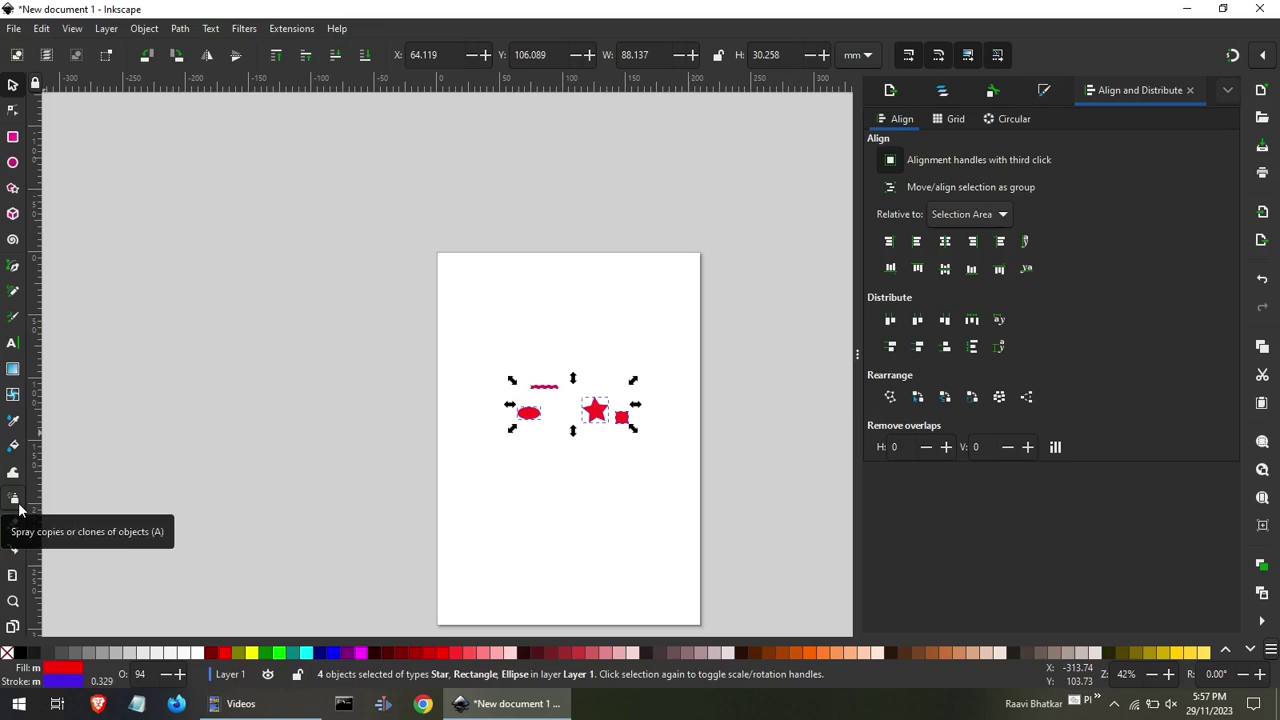
Draw a large rectangle left of the page and colour it light grey.
left_click(13, 141)
left_click_drag(158, 294, 425, 520)
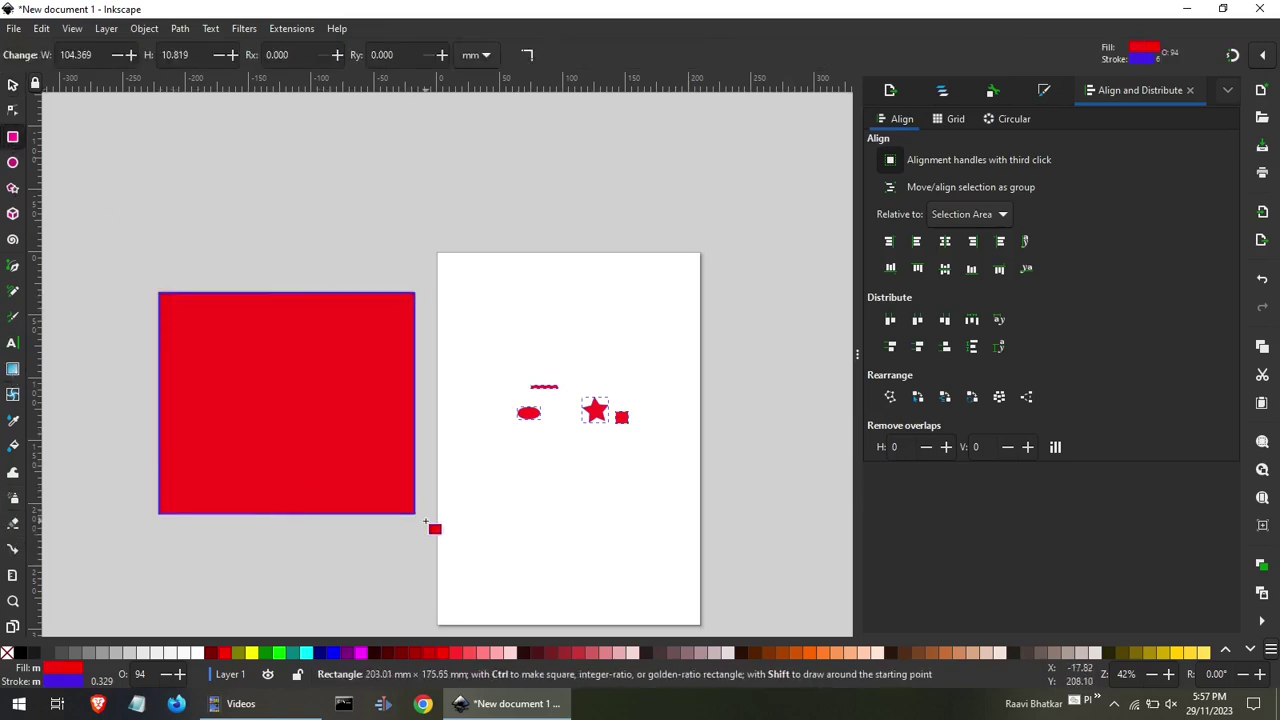
left_click(13, 87)
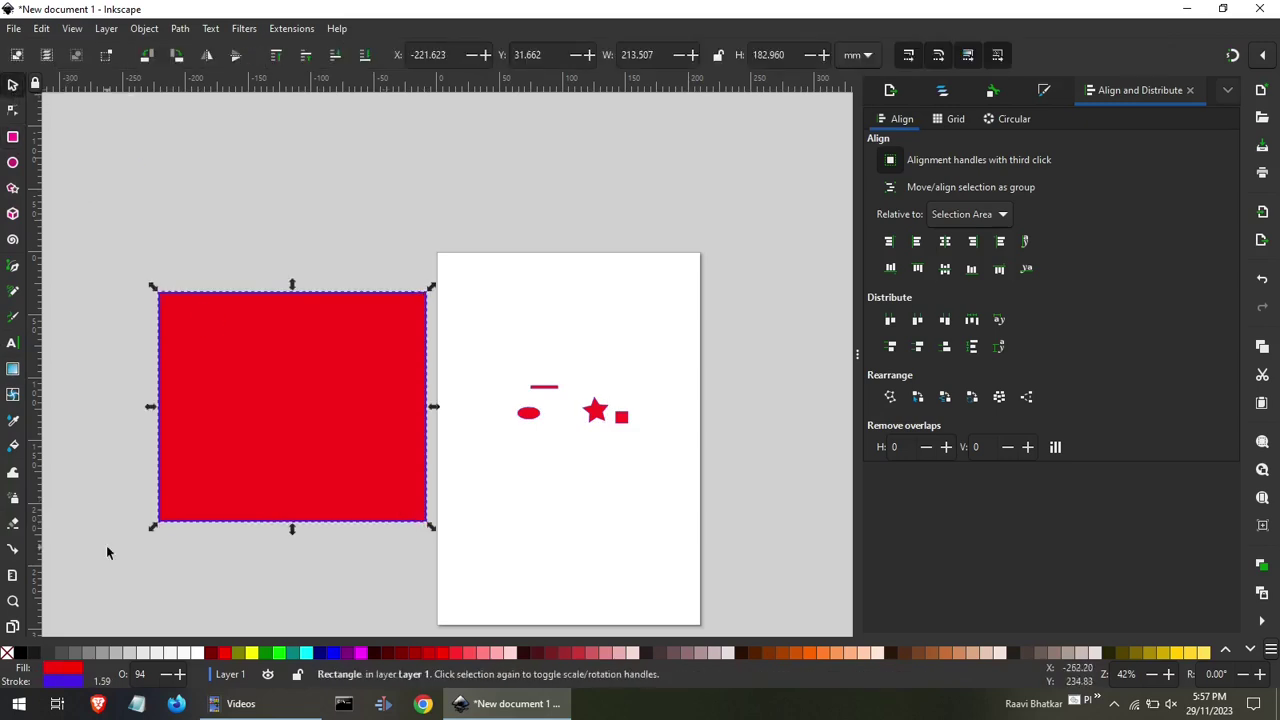
left_click(169, 652)
left_click(158, 592)
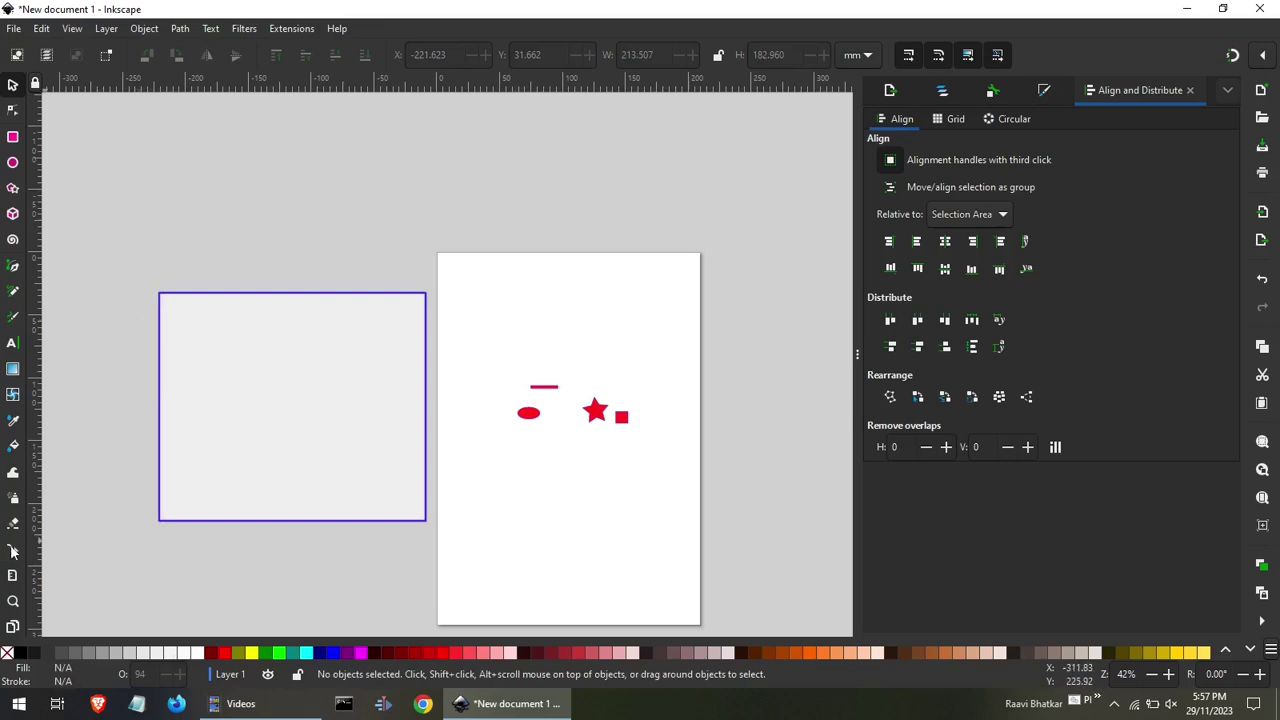
Spray clones of the four small shapes inside the grey rectangle and shift the rectangle under them.
left_click_drag(478, 336, 652, 486)
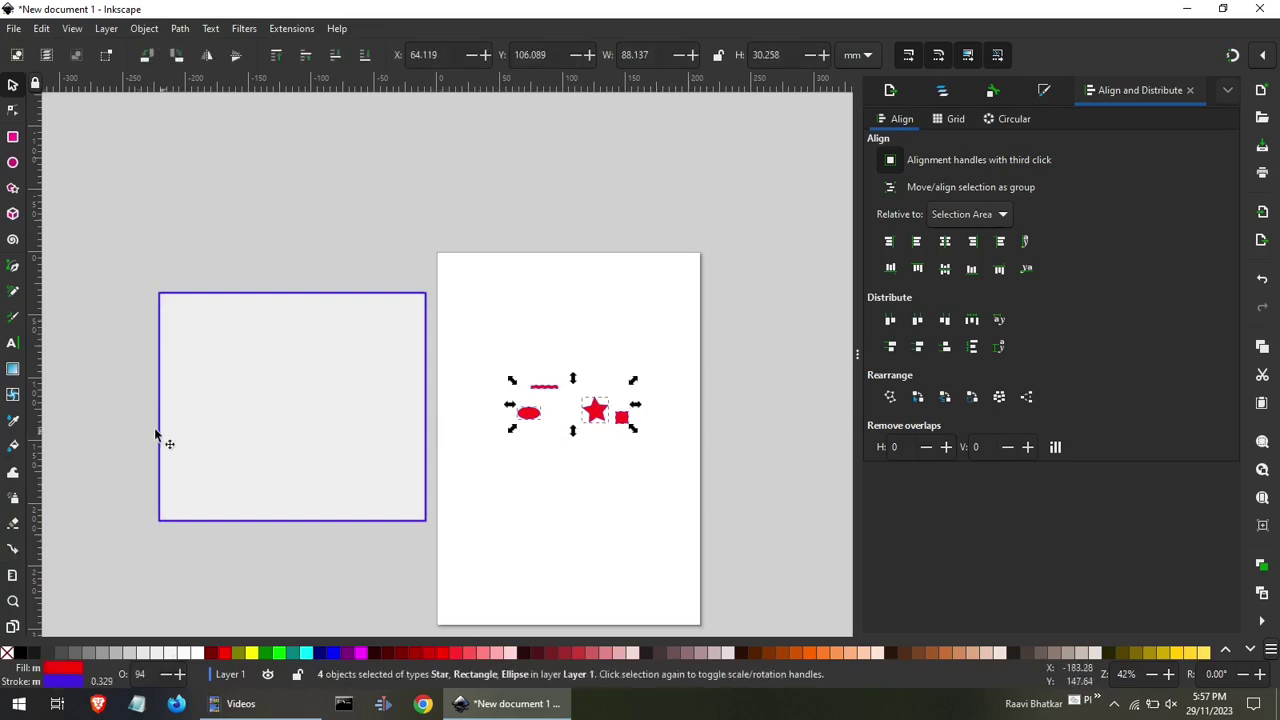
left_click(13, 497)
mouse_move(194, 371)
left_mouse_down()
mouse_move(246, 357)
mouse_move(277, 384)
mouse_move(255, 365)
mouse_move(266, 443)
mouse_move(280, 446)
mouse_move(262, 428)
mouse_move(286, 466)
mouse_move(329, 371)
mouse_move(311, 478)
mouse_move(353, 404)
mouse_move(311, 347)
mouse_move(224, 330)
mouse_move(226, 394)
mouse_move(197, 425)
mouse_move(206, 497)
mouse_move(311, 497)
mouse_move(263, 505)
mouse_move(337, 517)
mouse_move(366, 509)
mouse_move(349, 466)
mouse_move(397, 443)
mouse_move(402, 398)
mouse_move(372, 425)
mouse_move(396, 400)
mouse_move(402, 360)
mouse_move(420, 523)
mouse_move(394, 306)
mouse_move(302, 318)
mouse_move(343, 329)
mouse_move(286, 329)
mouse_move(182, 398)
left_mouse_up()
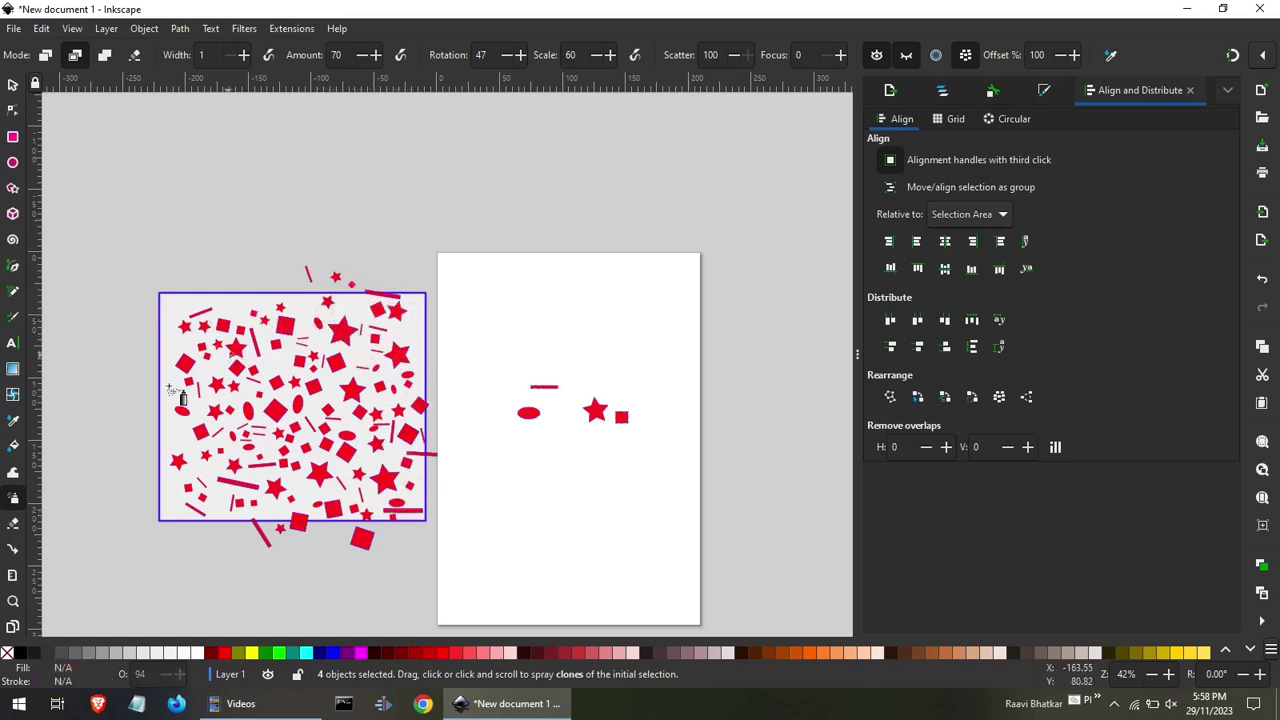
key("Escape")
left_click(11, 85)
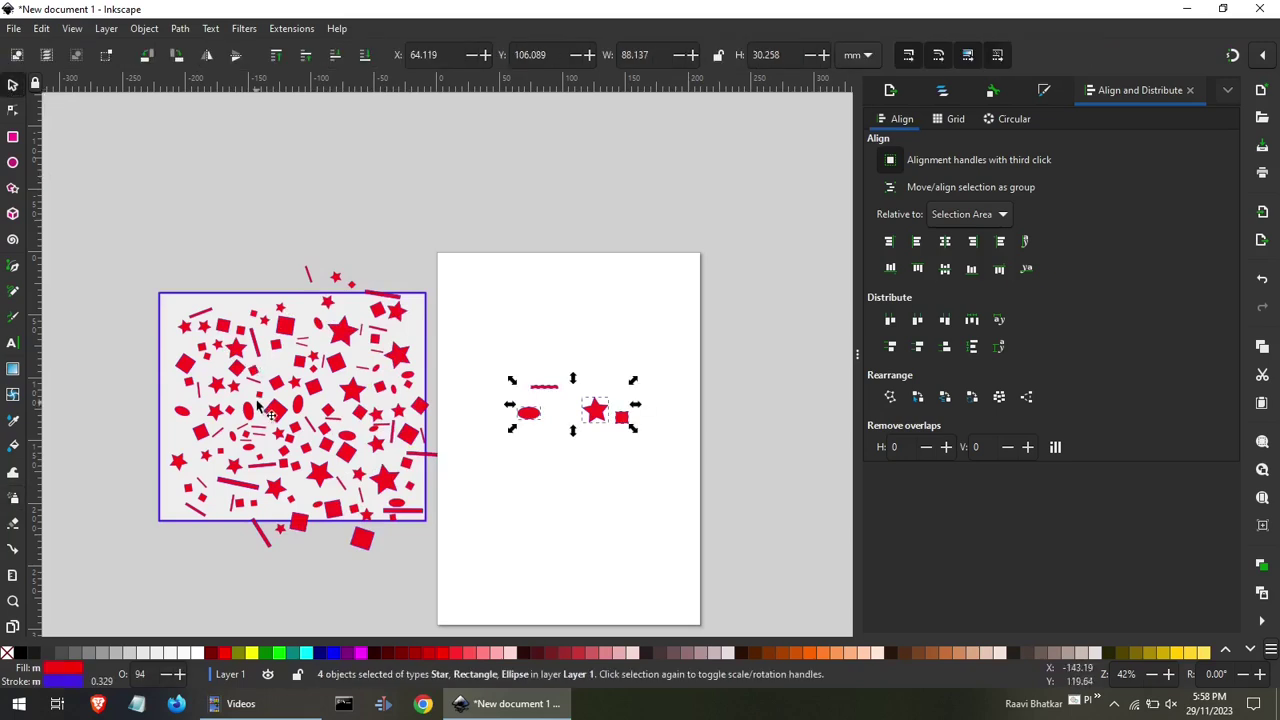
left_click_drag(307, 409, 273, 411)
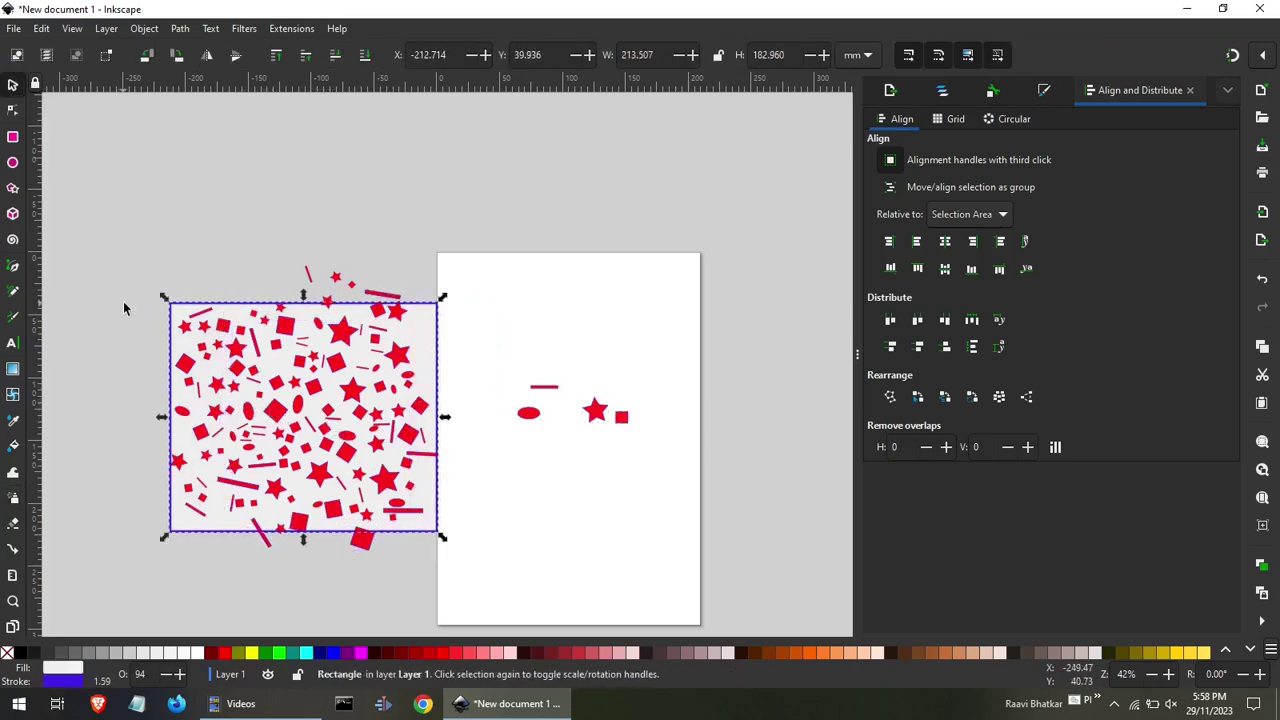
Group the 129 sprayed clones into one object.
mouse_move(119, 248)
left_mouse_down()
mouse_move(376, 553)
mouse_move(465, 606)
left_mouse_up()
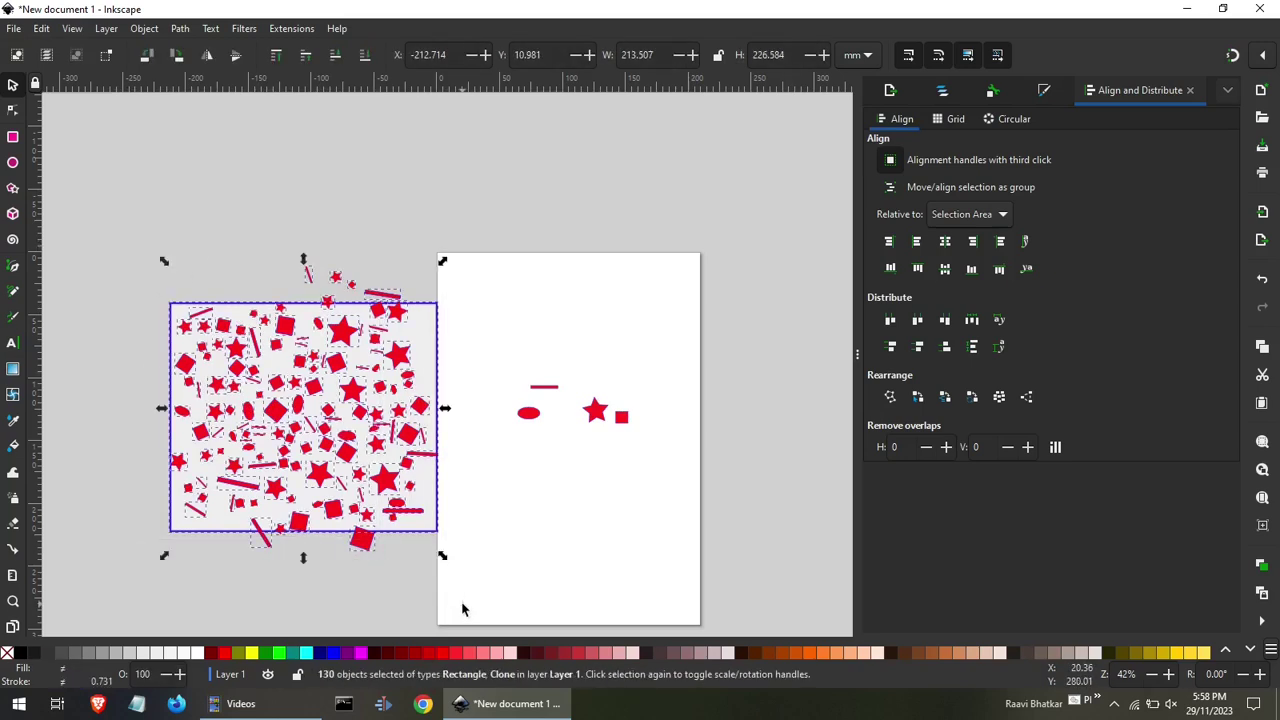
right_click(397, 311)
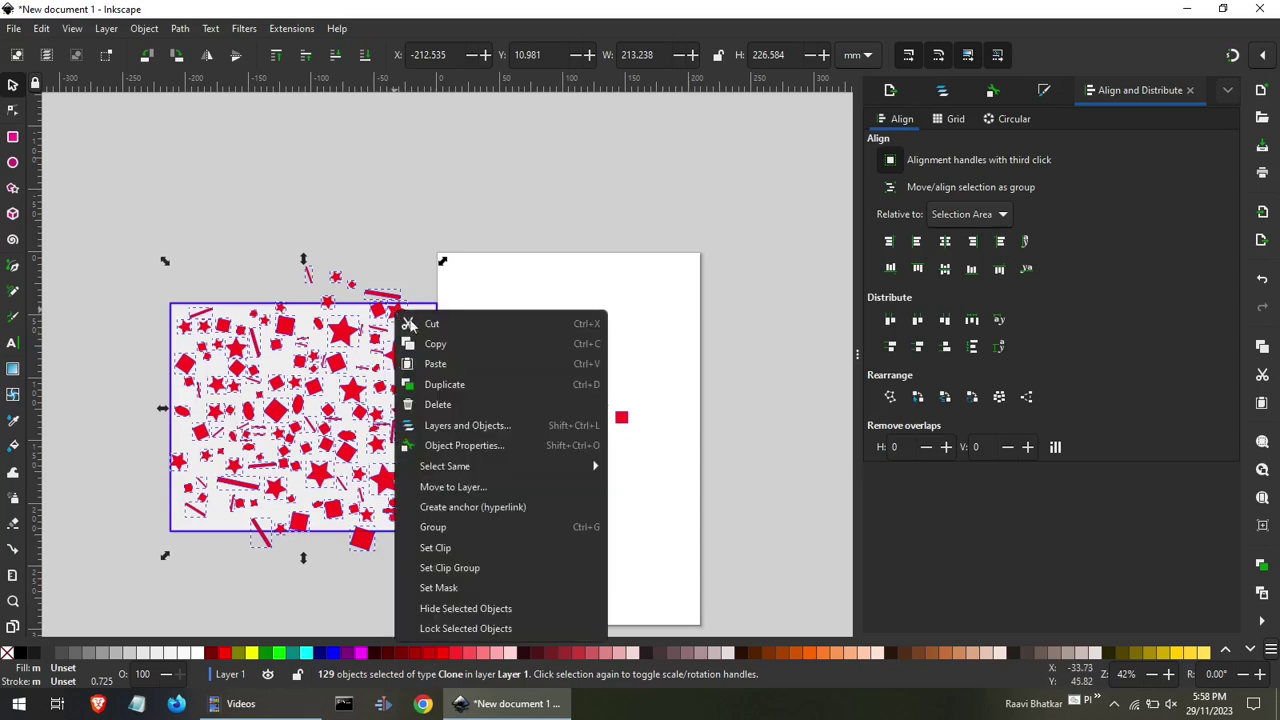
left_click(454, 535)
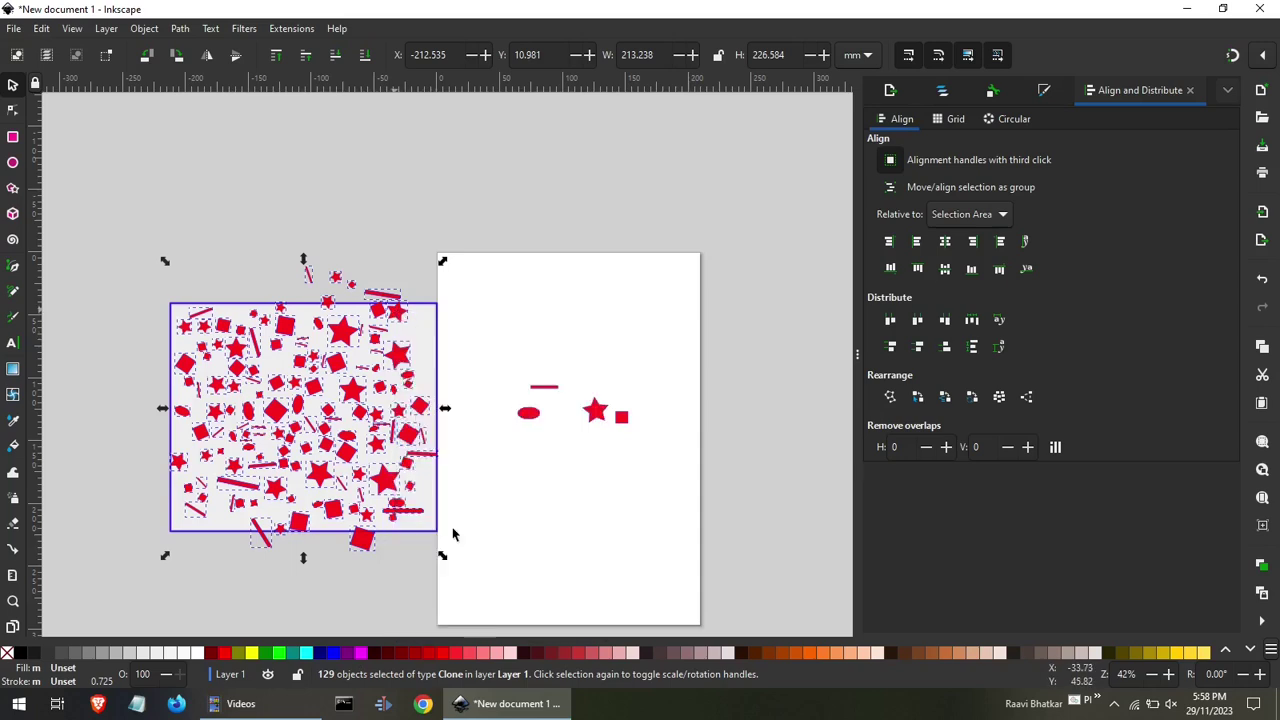
Mask the pattern group with the grey rectangle, undo, and apply the mask again.
left_click(431, 338, "shift")
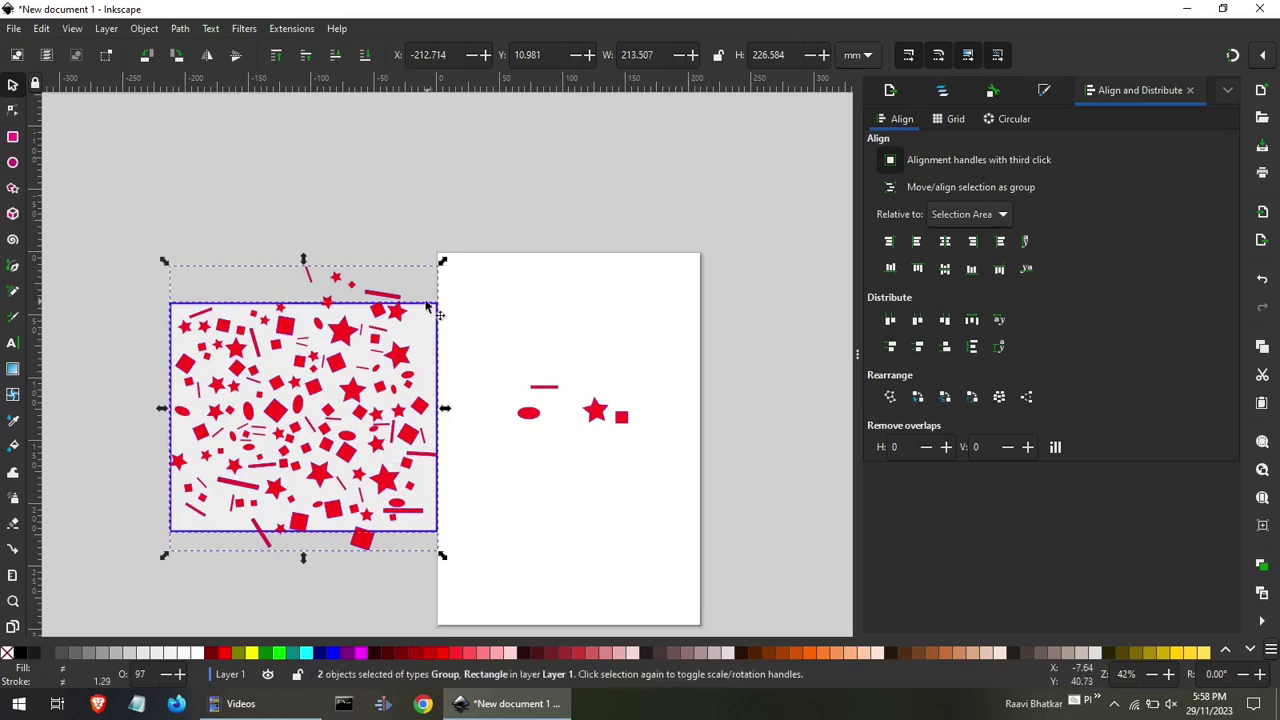
right_click(428, 309)
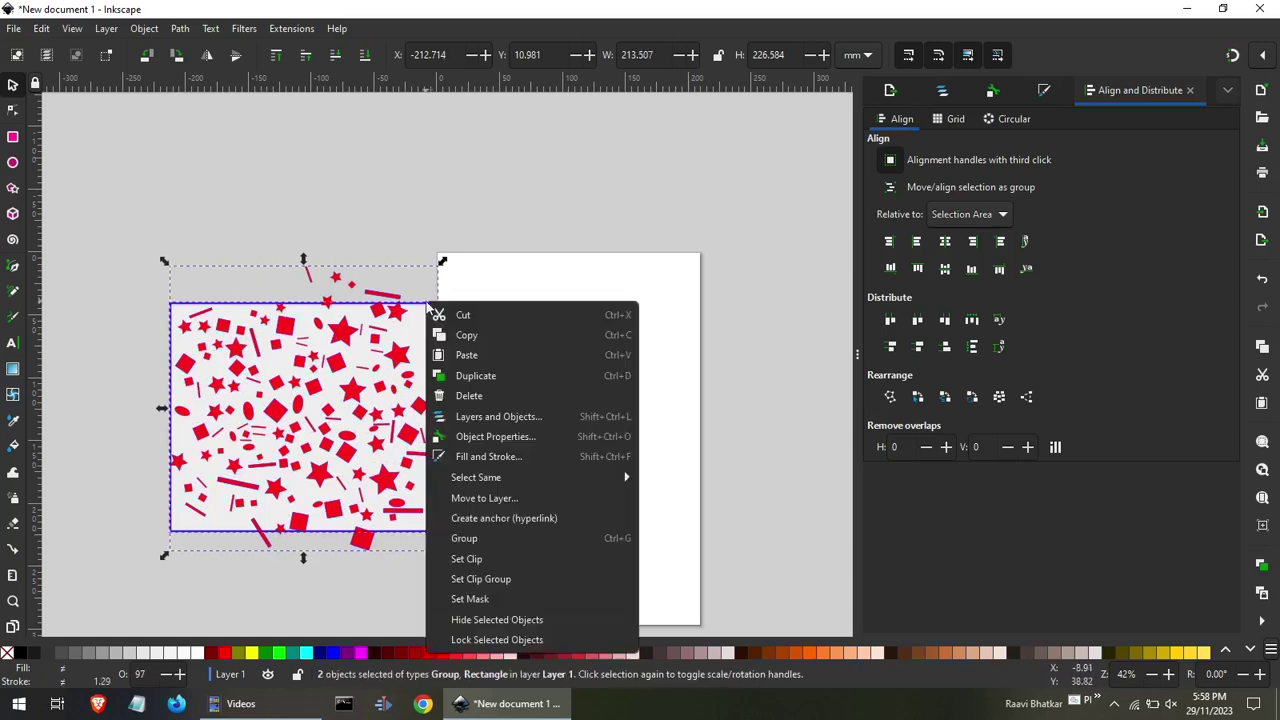
left_click(501, 599)
key("ctrl+z")
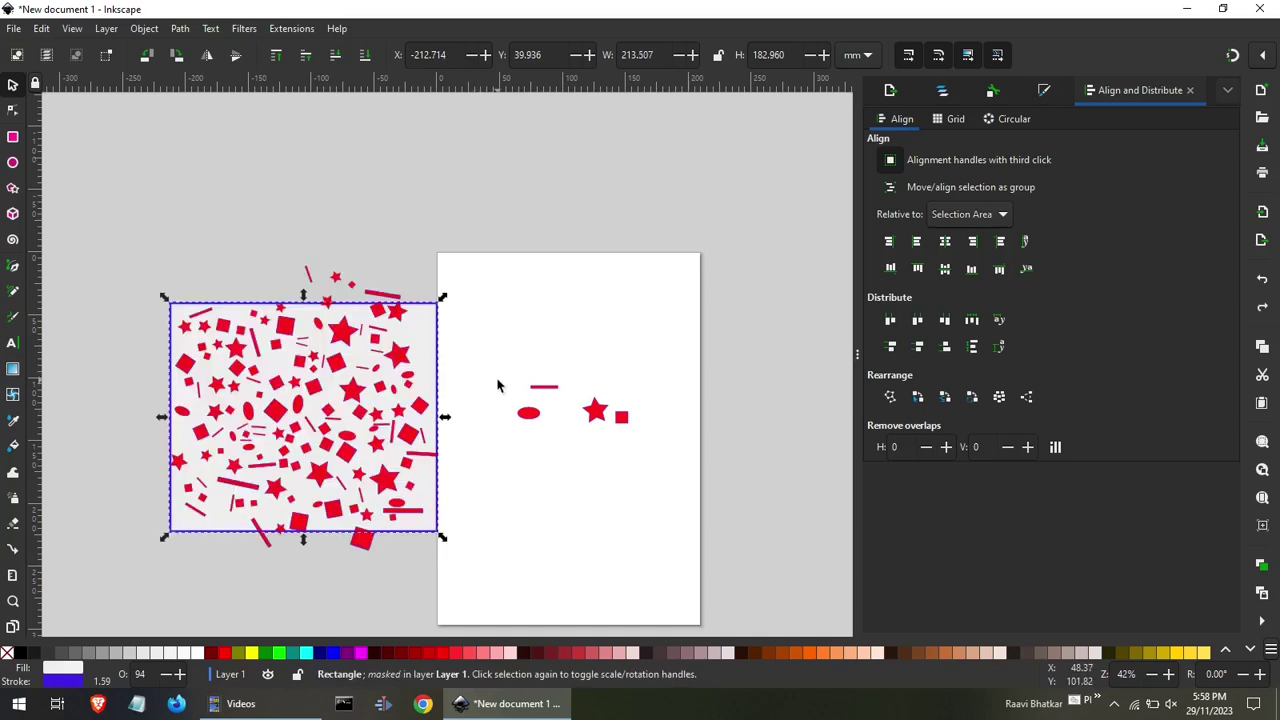
left_click(491, 330)
left_click(421, 320)
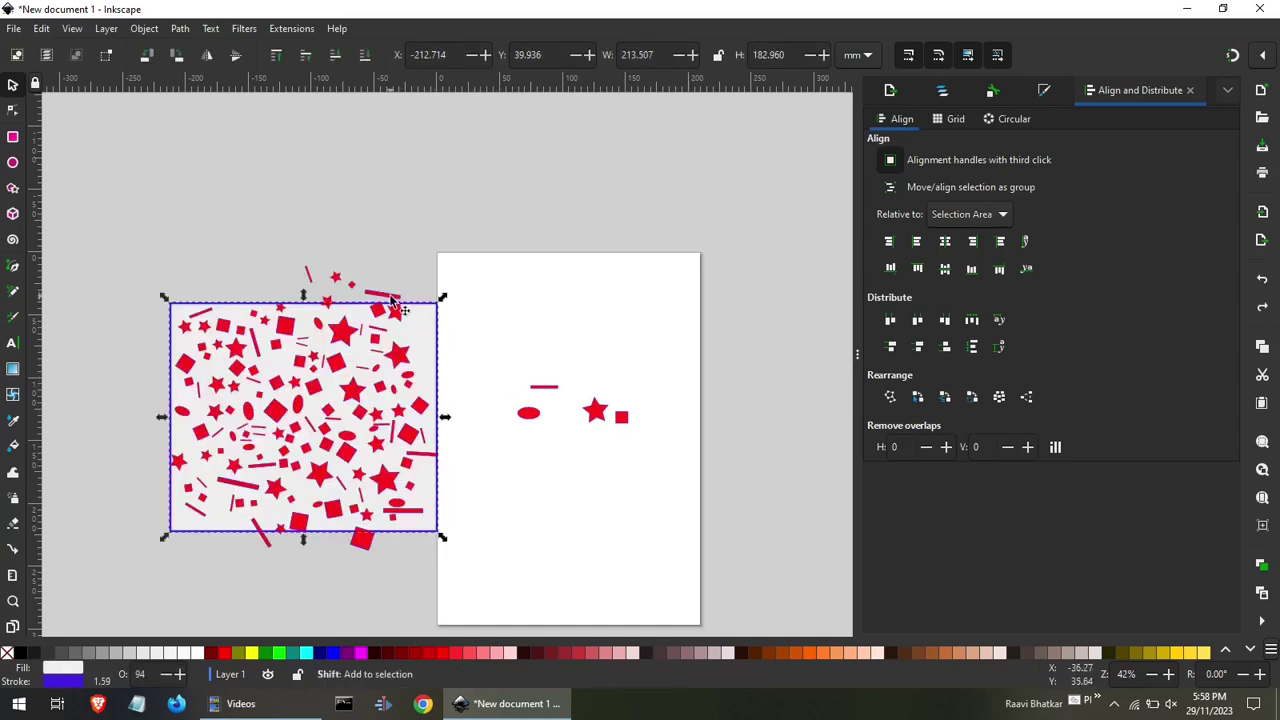
left_click(392, 300, "shift")
right_click(392, 300)
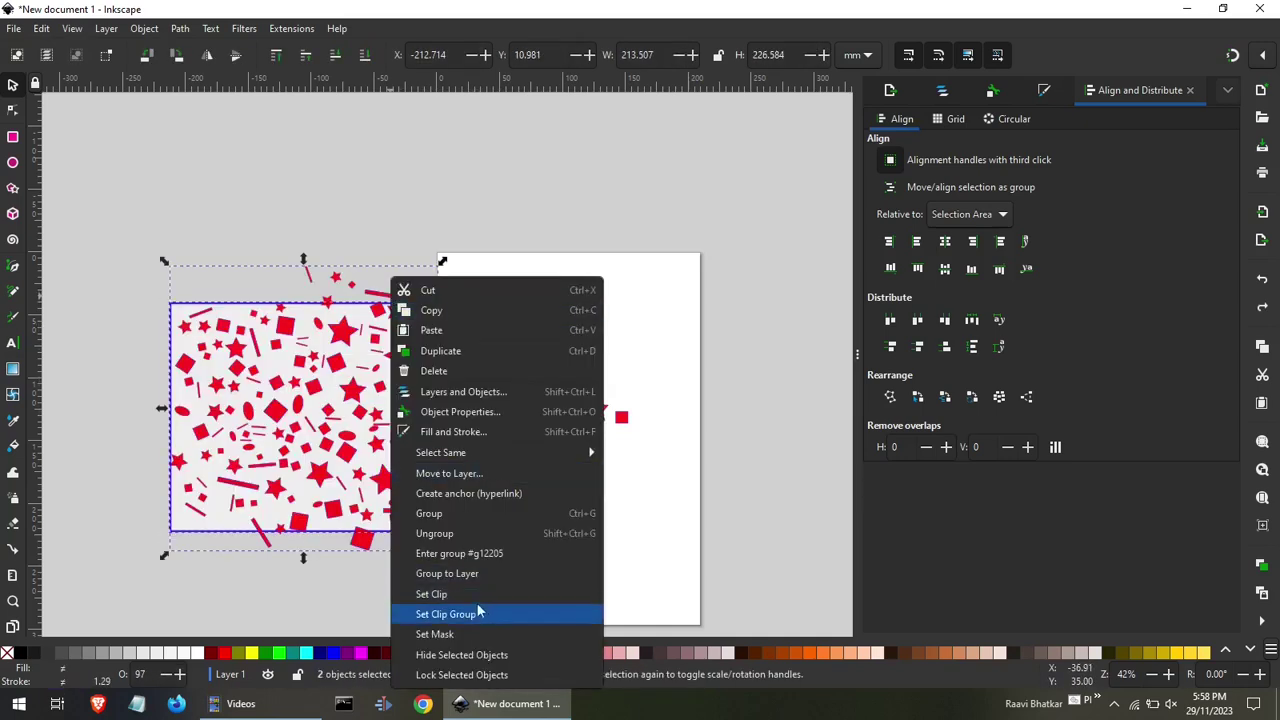
left_click(471, 634)
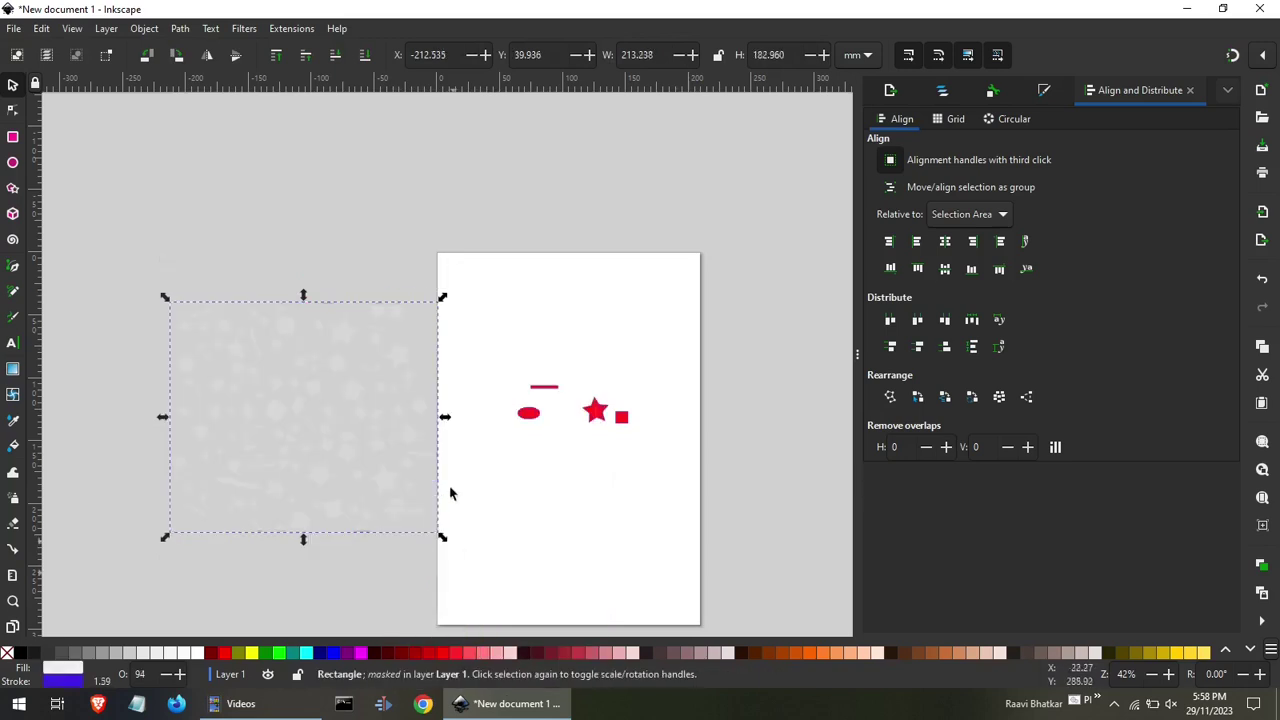
Nudge the pattern group slightly left and clip it to the rectangle.
left_click(454, 391)
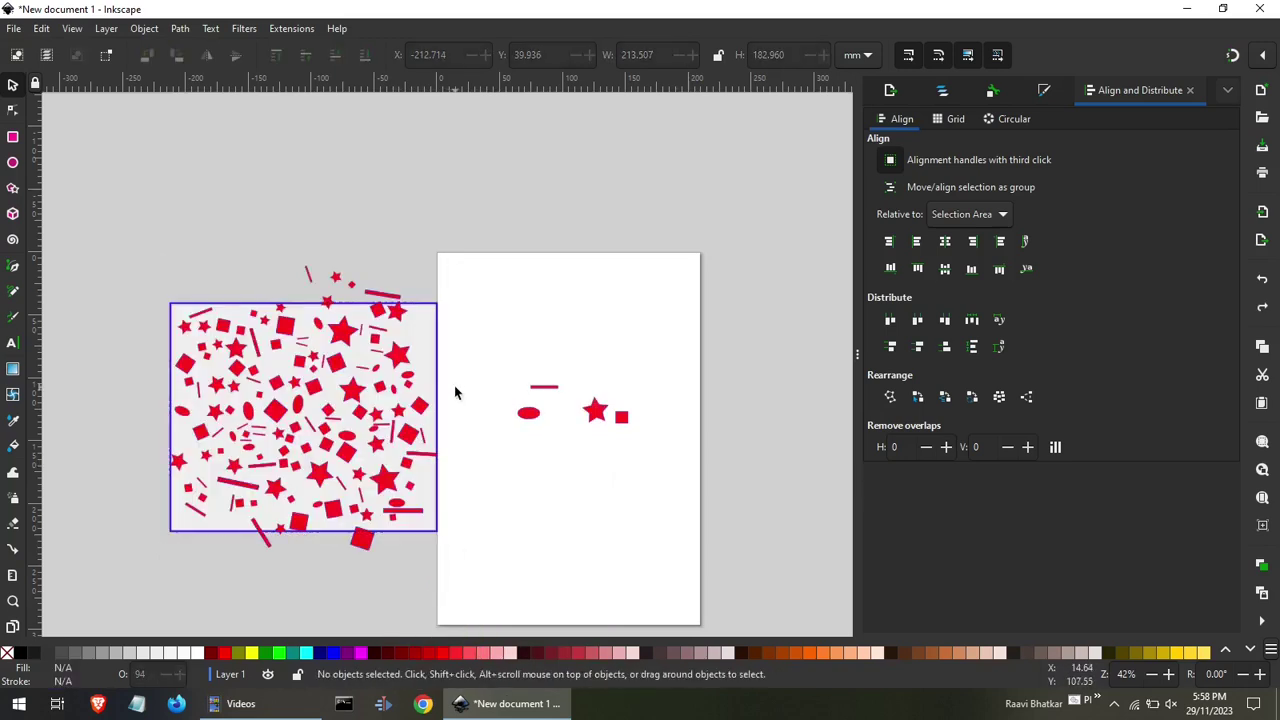
left_click(409, 357)
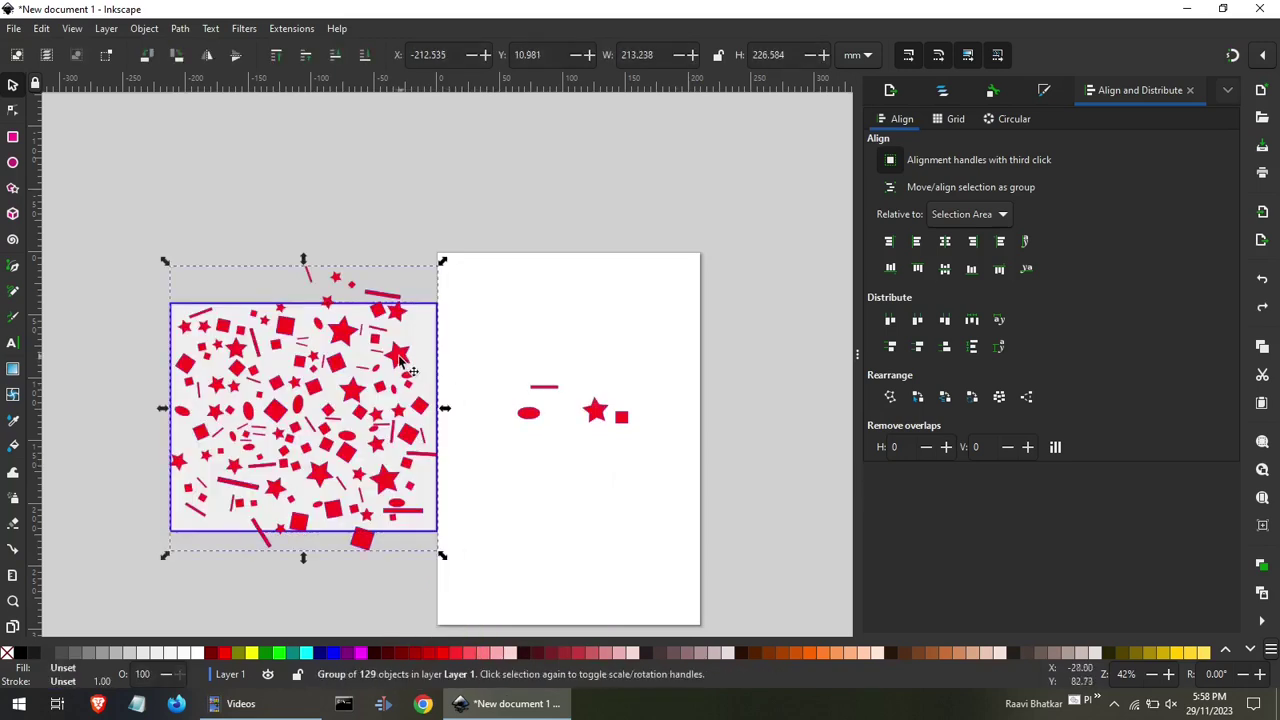
left_click(480, 314)
left_click_drag(405, 306, 391, 309)
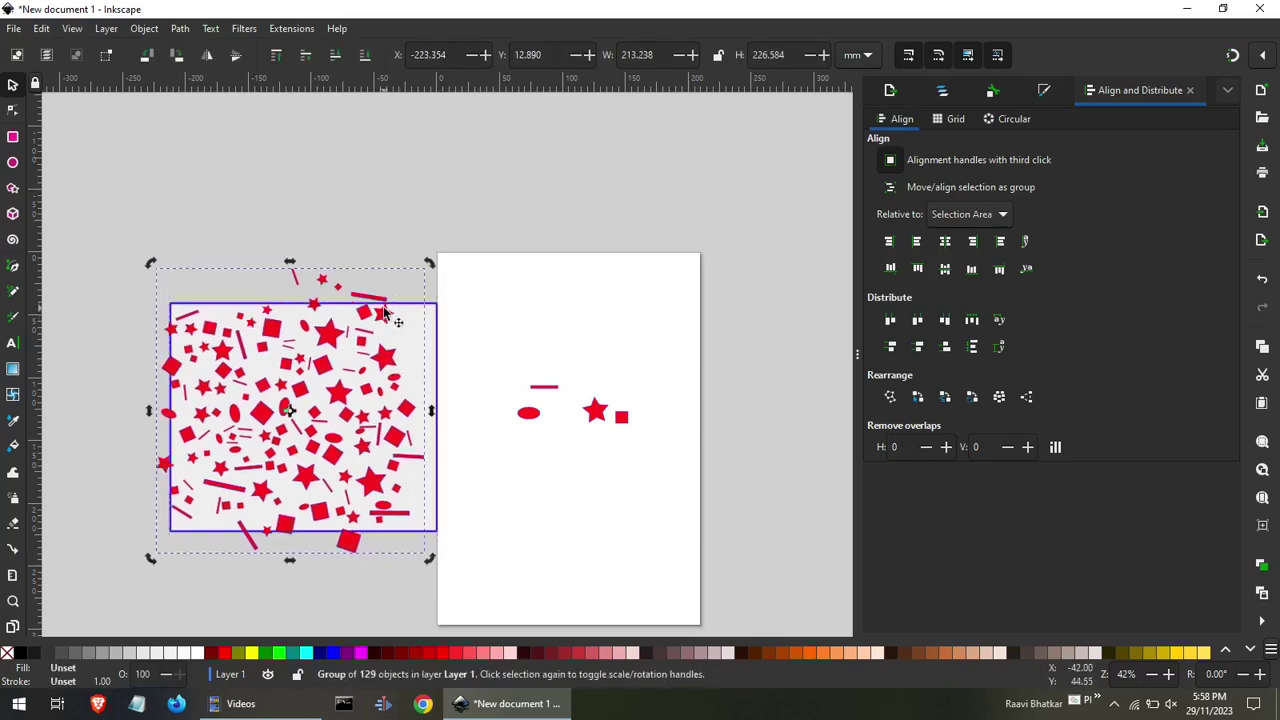
left_click(435, 340, "shift")
right_click(435, 336)
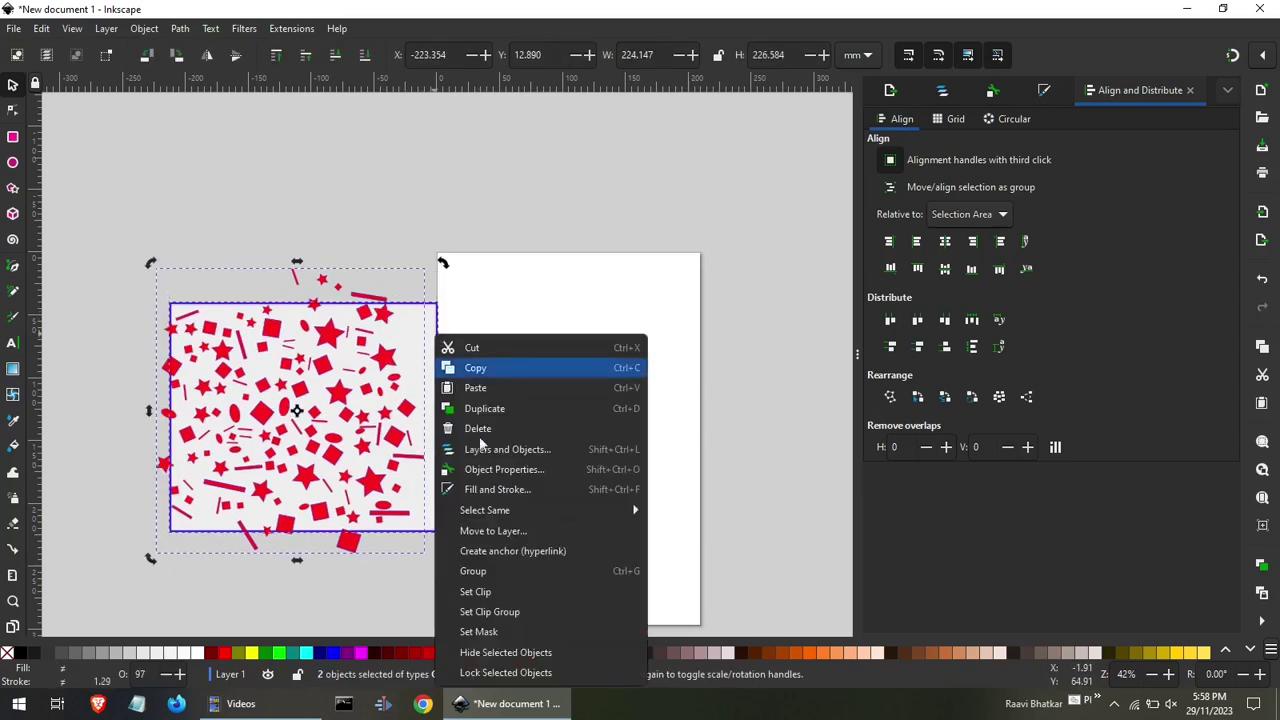
left_click(514, 592)
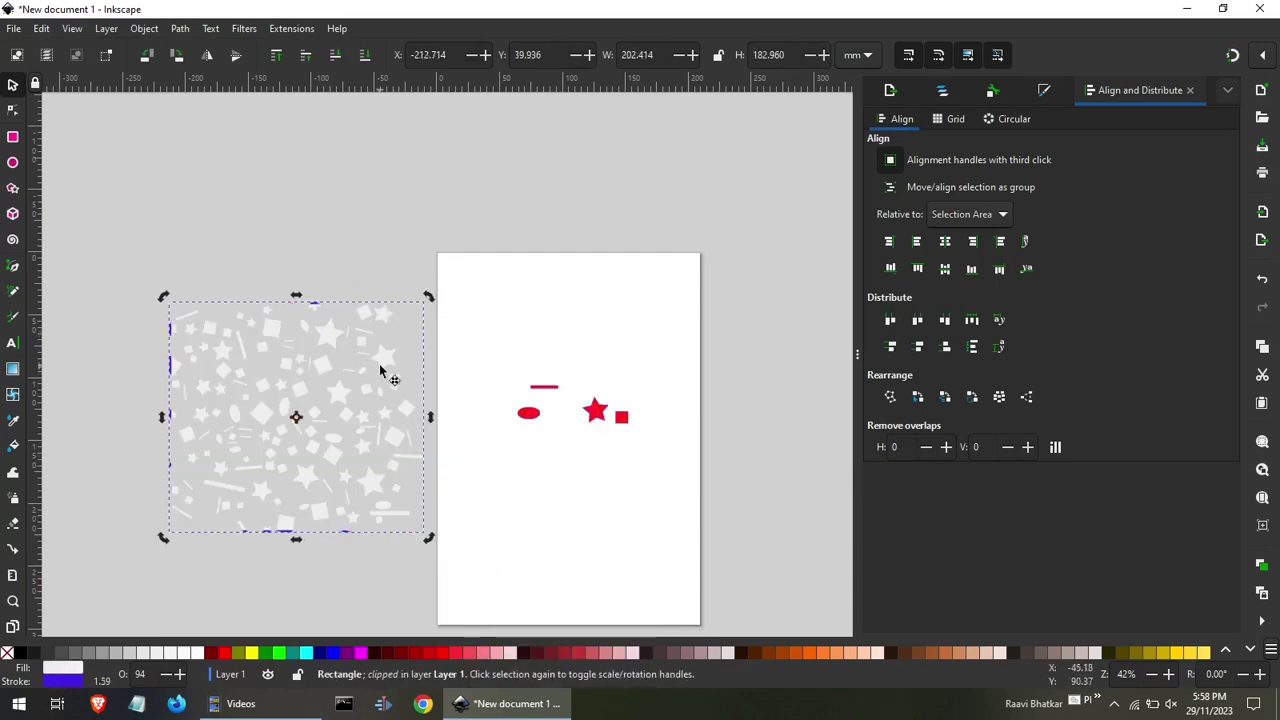
Move the clipped pattern onto the page and colour it red.
left_click_drag(372, 376, 662, 340)
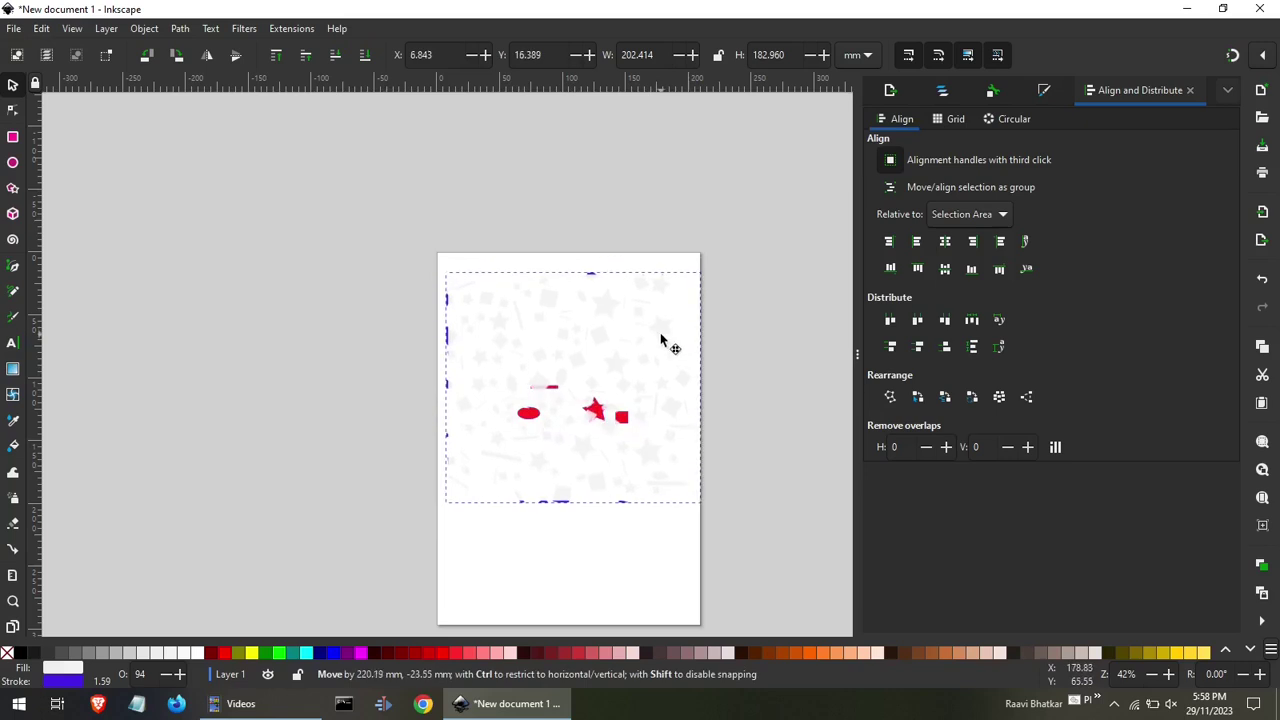
left_click_drag(662, 340, 657, 349)
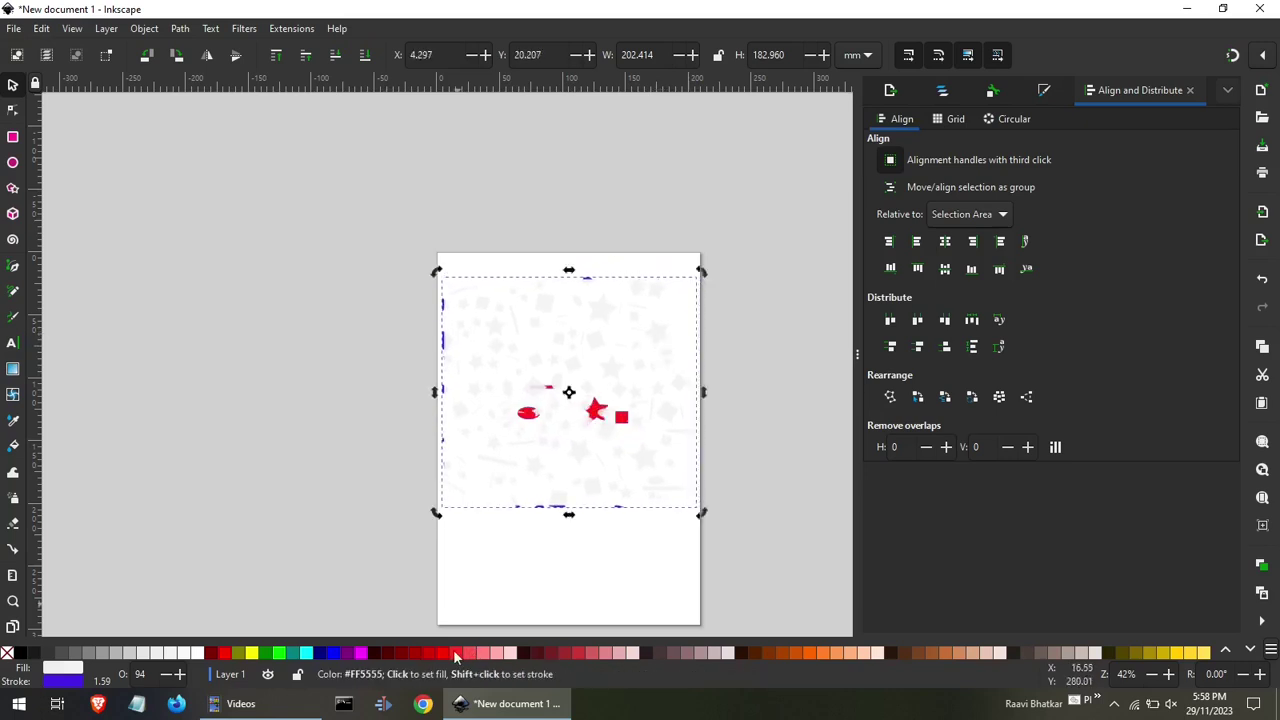
left_click(457, 652)
left_click(340, 612)
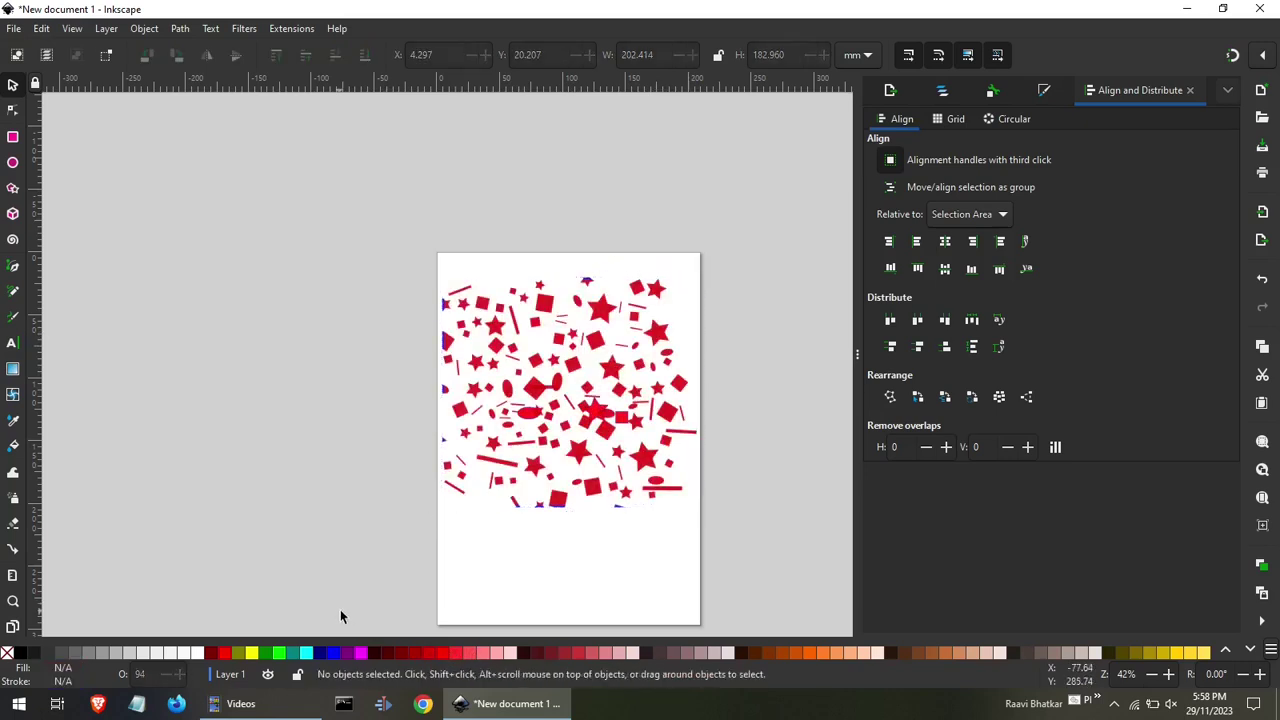
Delete the small original shapes and place the red pattern across the page's lower area.
left_click_drag(570, 432, 295, 391)
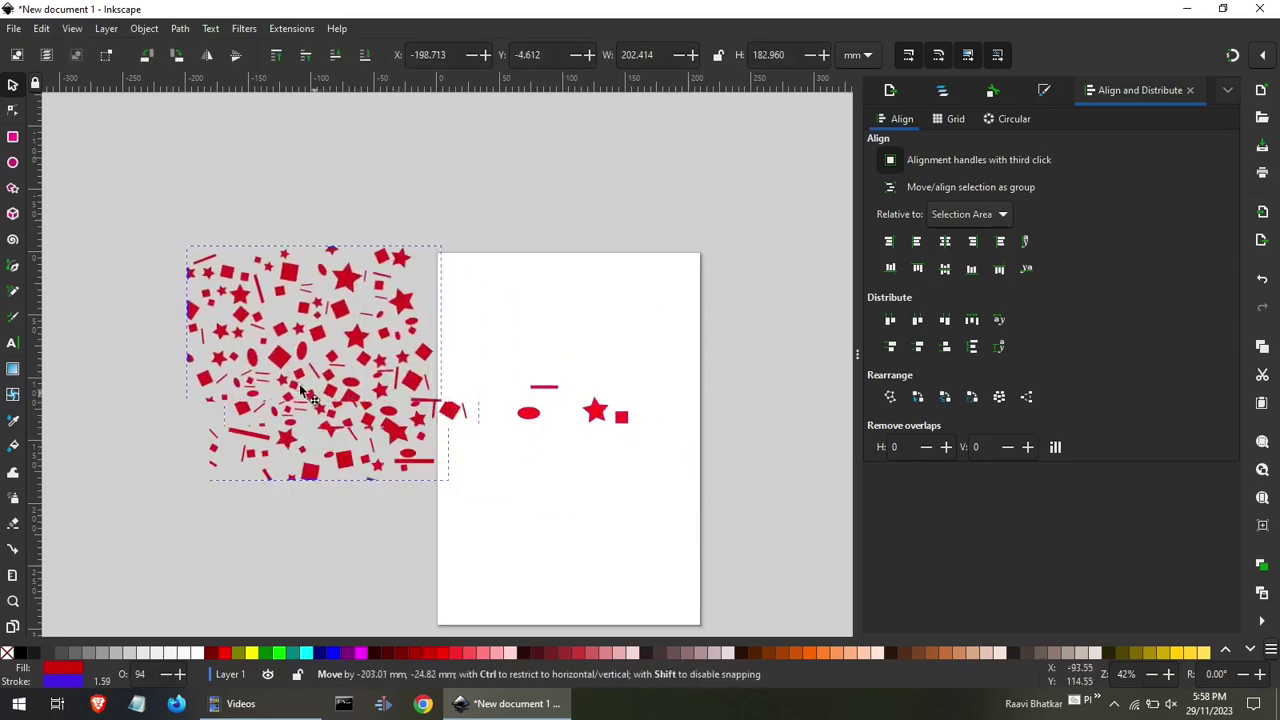
left_click_drag(492, 340, 659, 454)
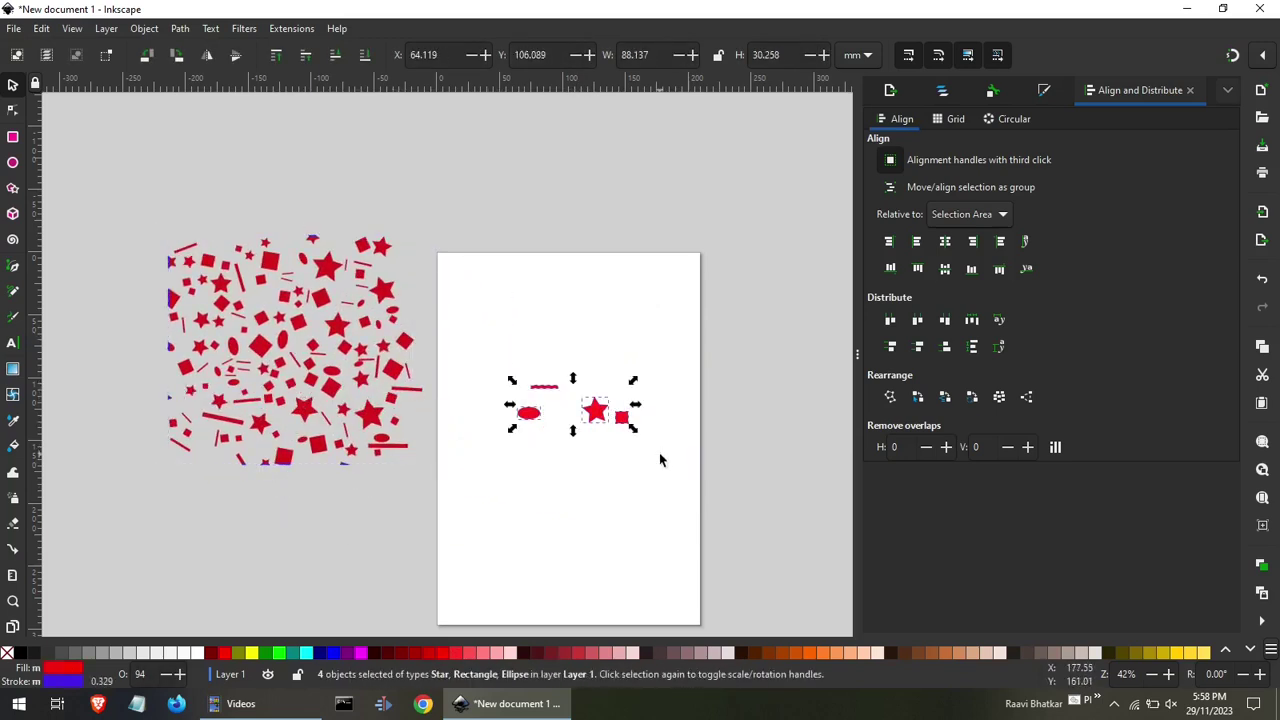
key("Delete")
left_click_drag(395, 358, 614, 445)
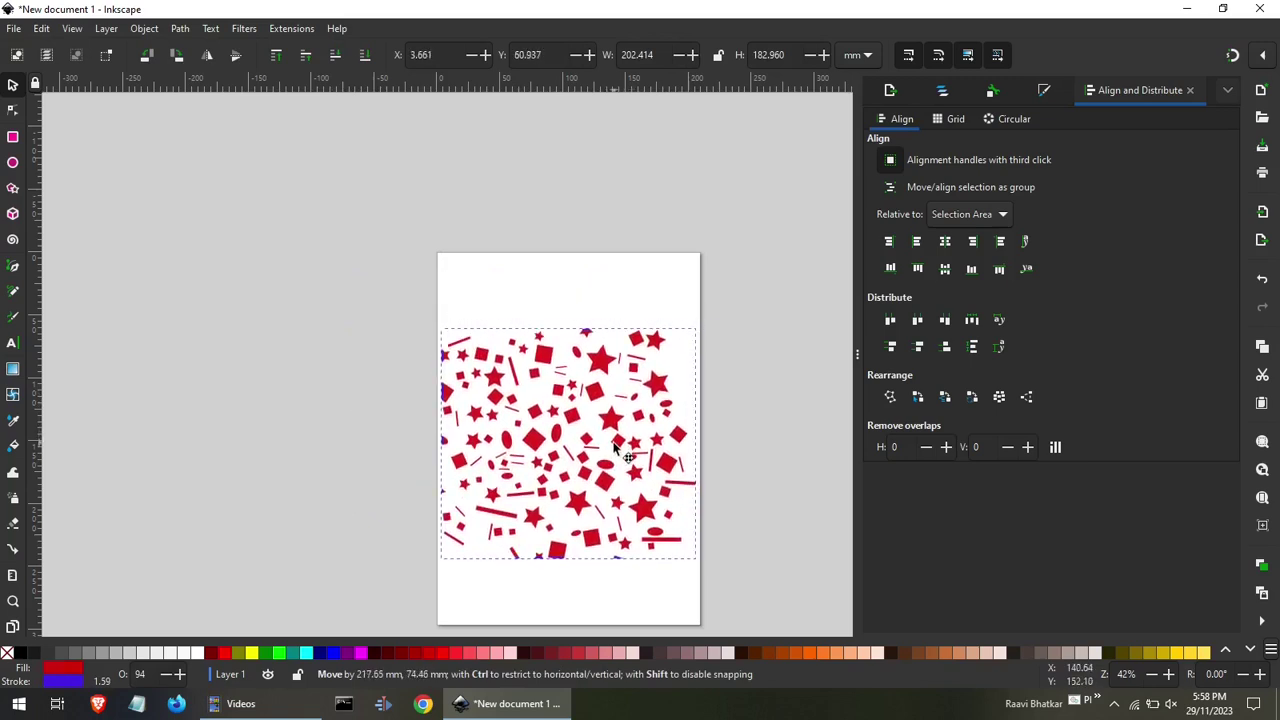
left_click(721, 441)
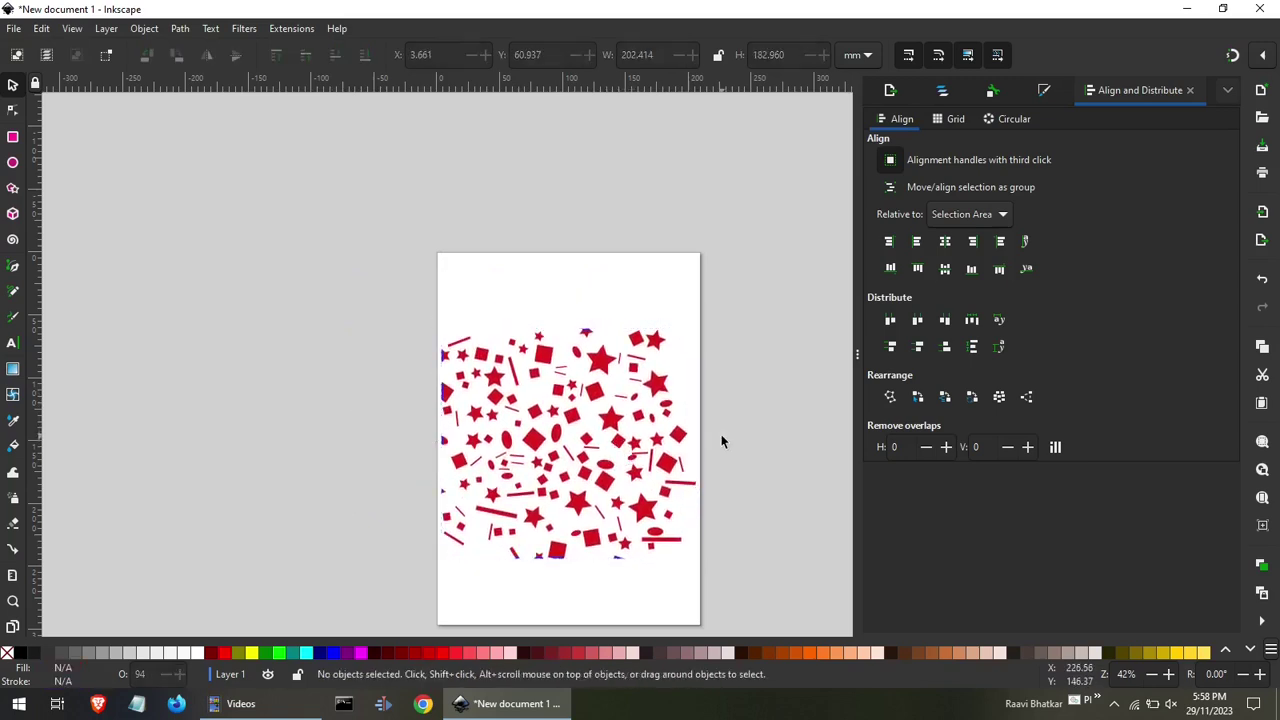
left_click(12, 343)
Type the heading PACKAGING near the page top, correcting the wrong letters.
left_click(505, 293)
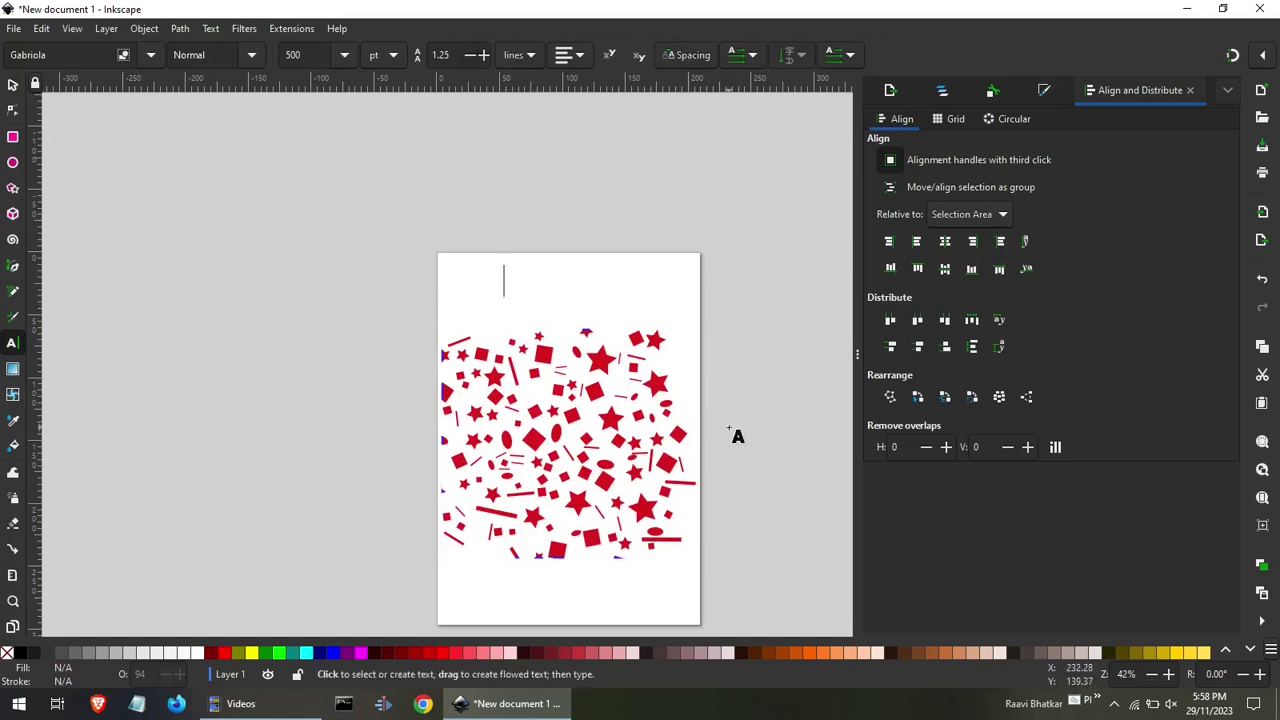
type("pACK")
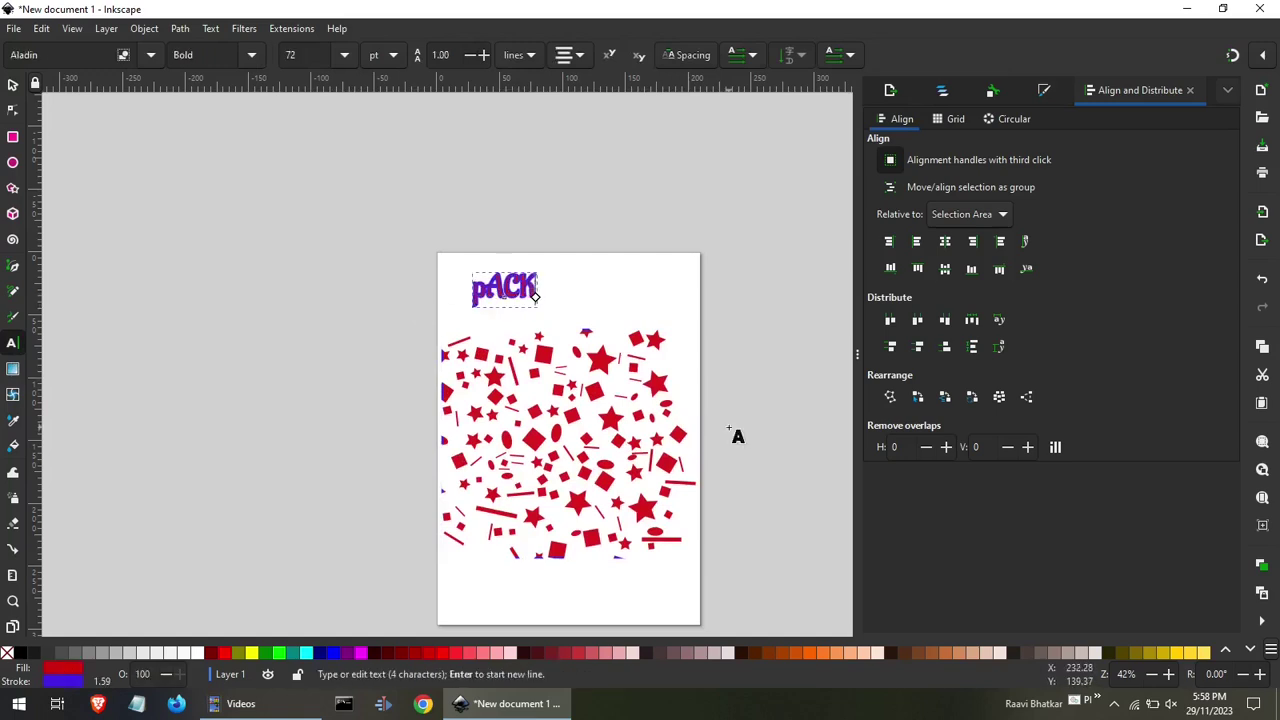
type("AGING")
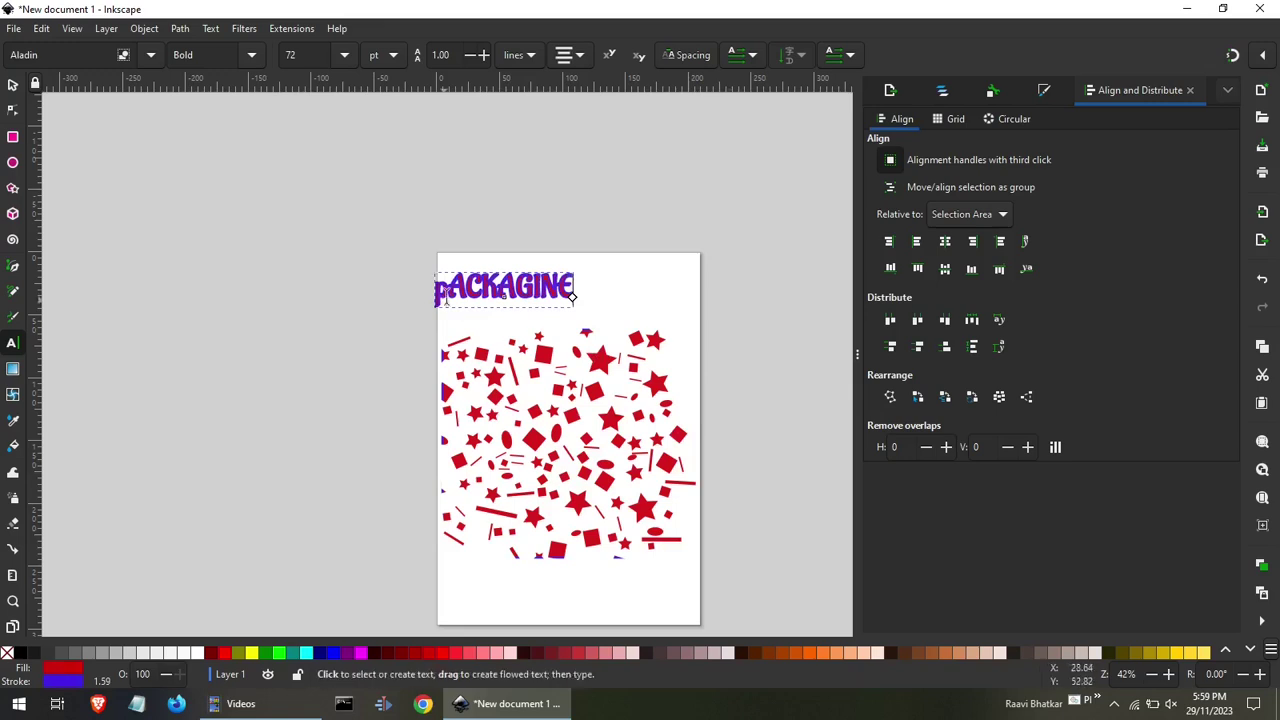
left_click_drag(444, 292, 405, 294)
type("P")
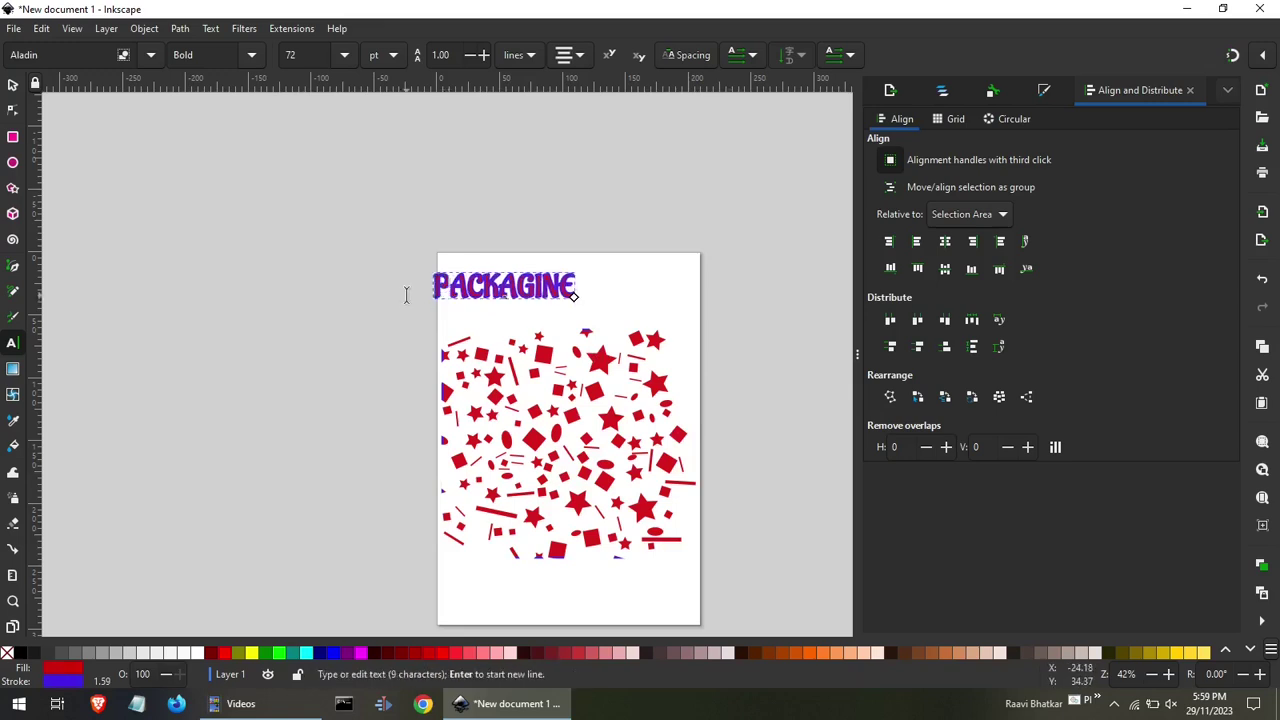
left_click_drag(558, 285, 618, 274)
type("G")
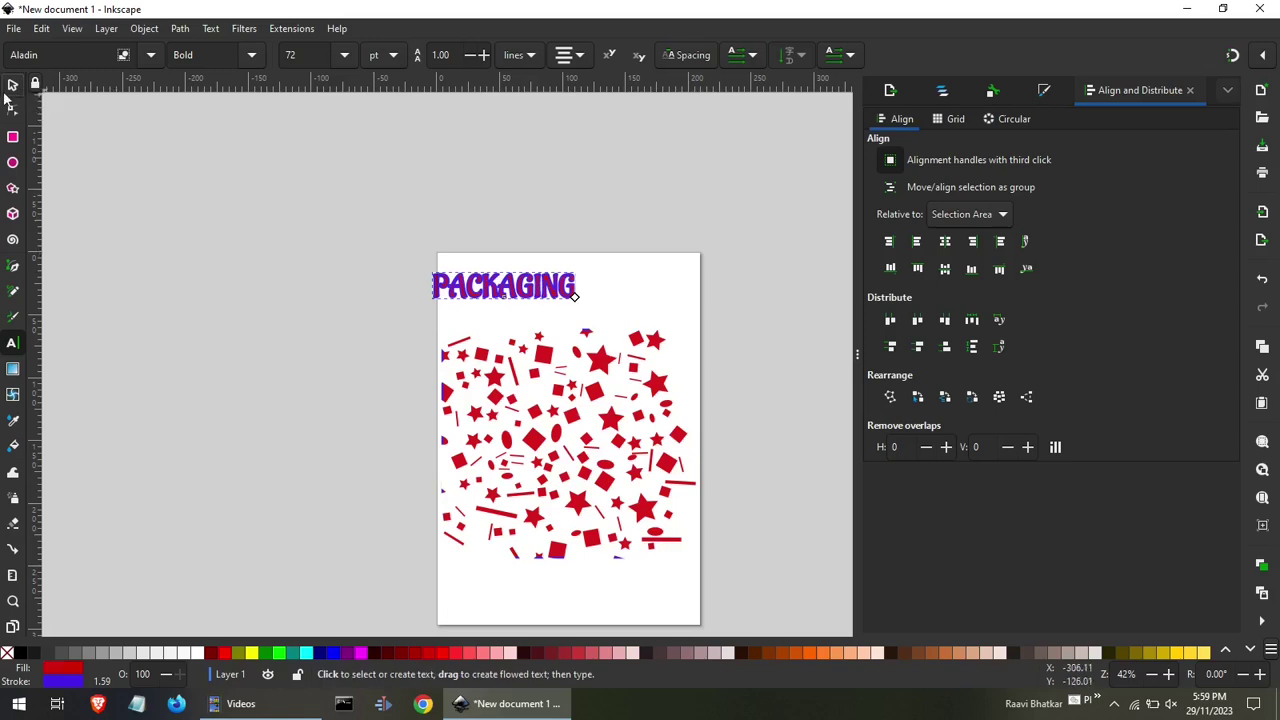
Move the purple PACKAGING heading to centre it above the pattern.
left_click(12, 84)
left_click(283, 190)
left_click_drag(527, 284, 588, 292)
left_click(443, 262)
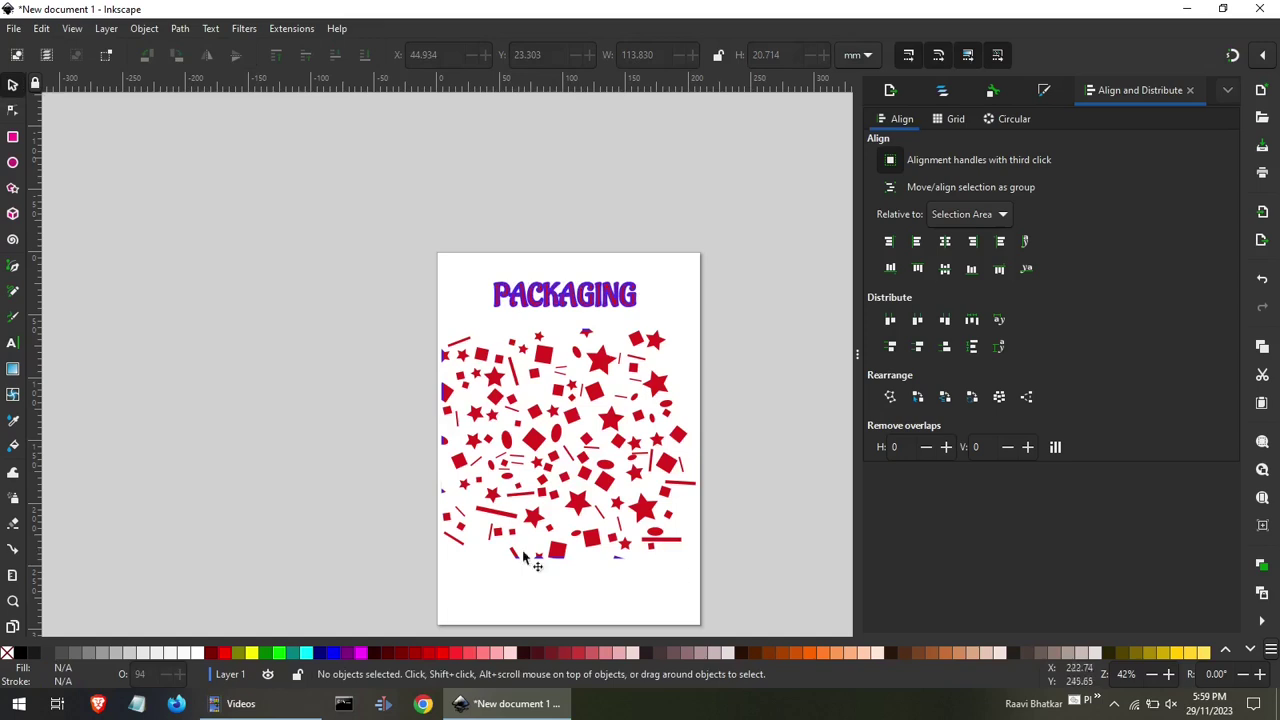
left_click(589, 306)
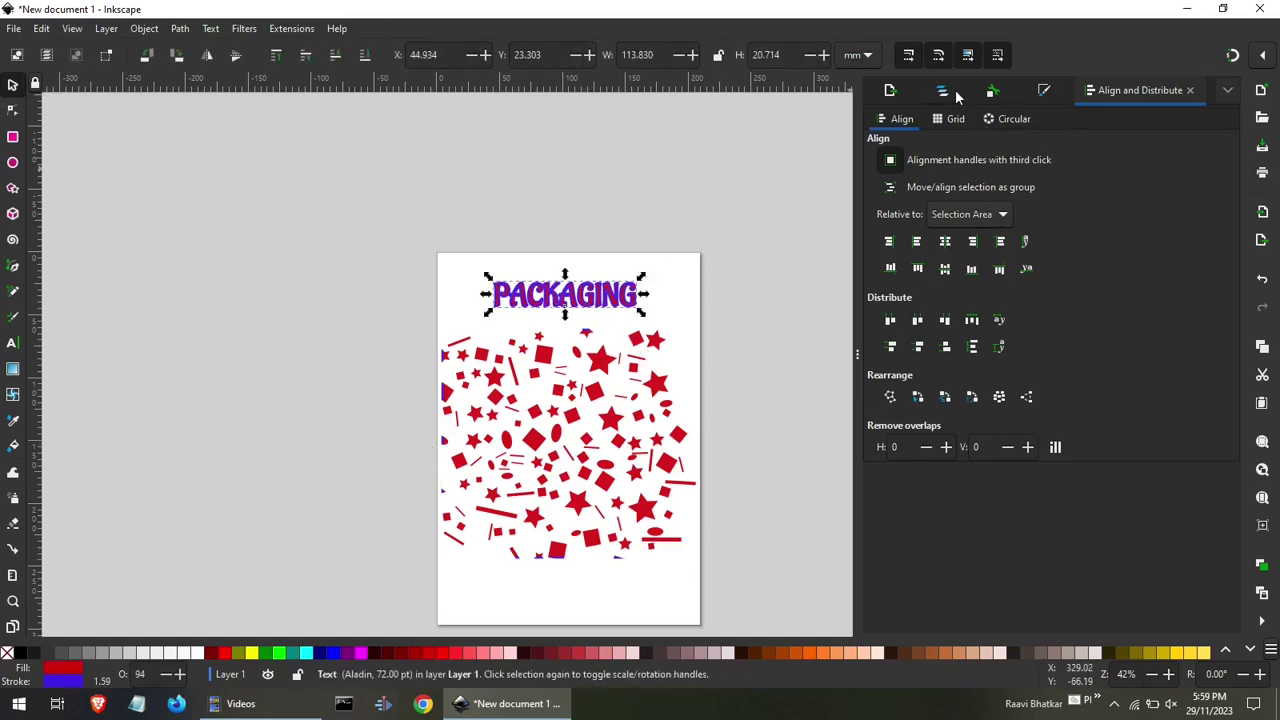
Set the PACKAGING heading's stroke paint to none so only its red fill remains.
left_click(944, 91)
left_click(1123, 90)
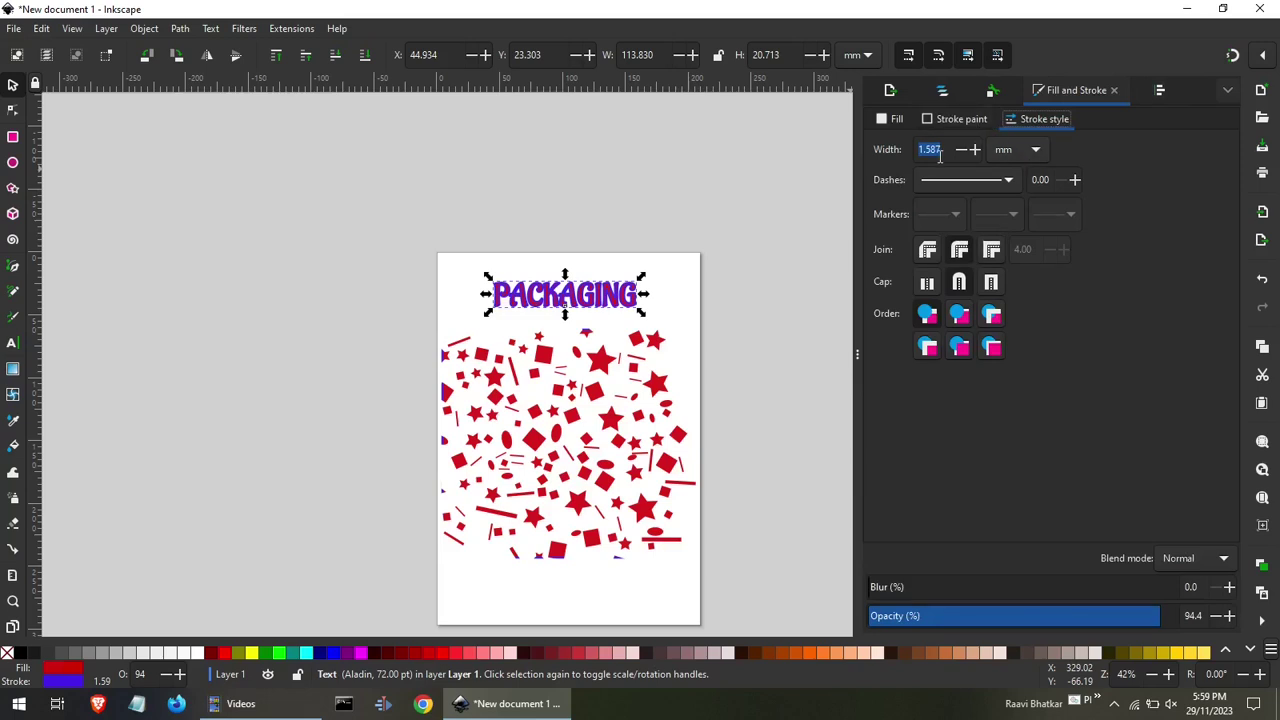
key("Delete")
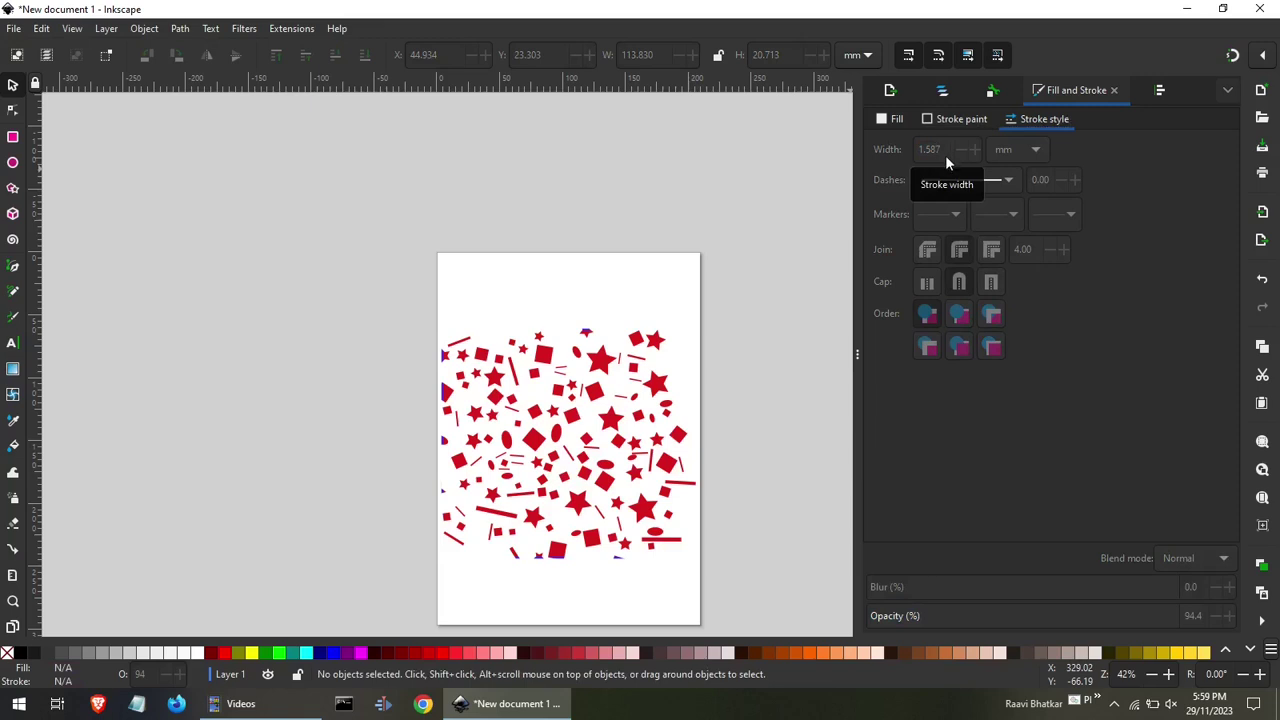
key("ctrl+z")
left_click(974, 124)
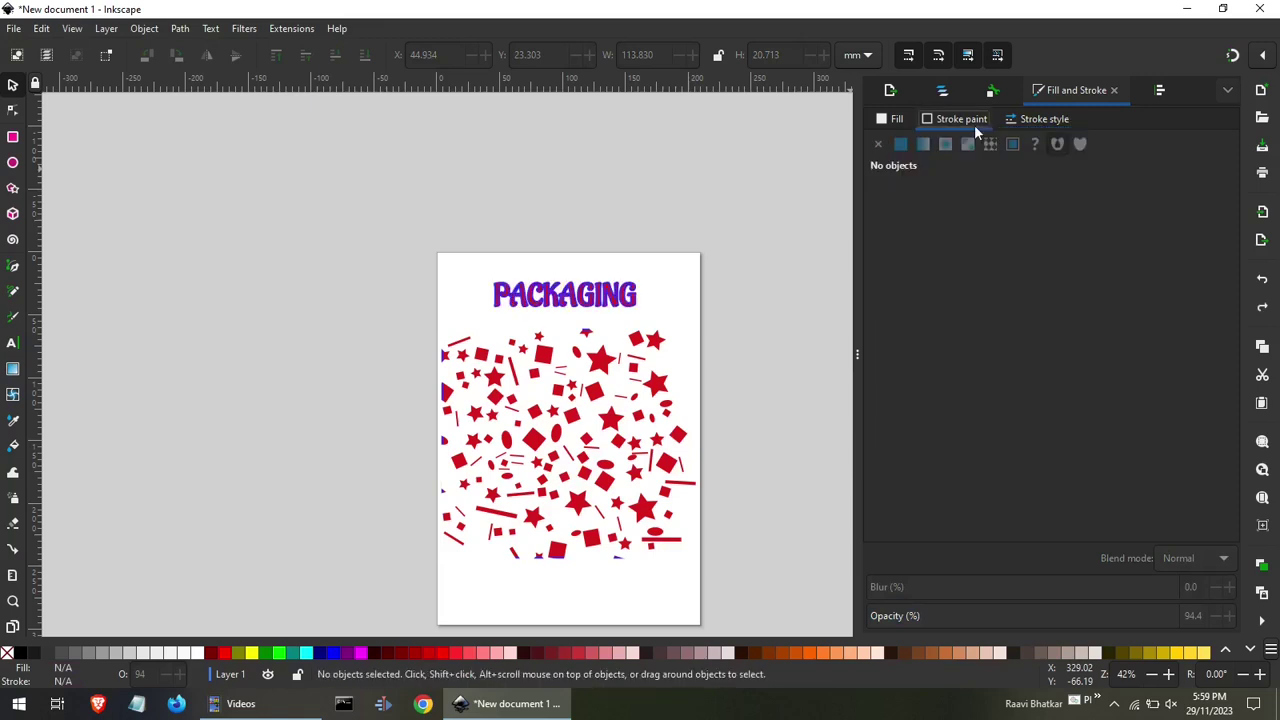
left_click(620, 297)
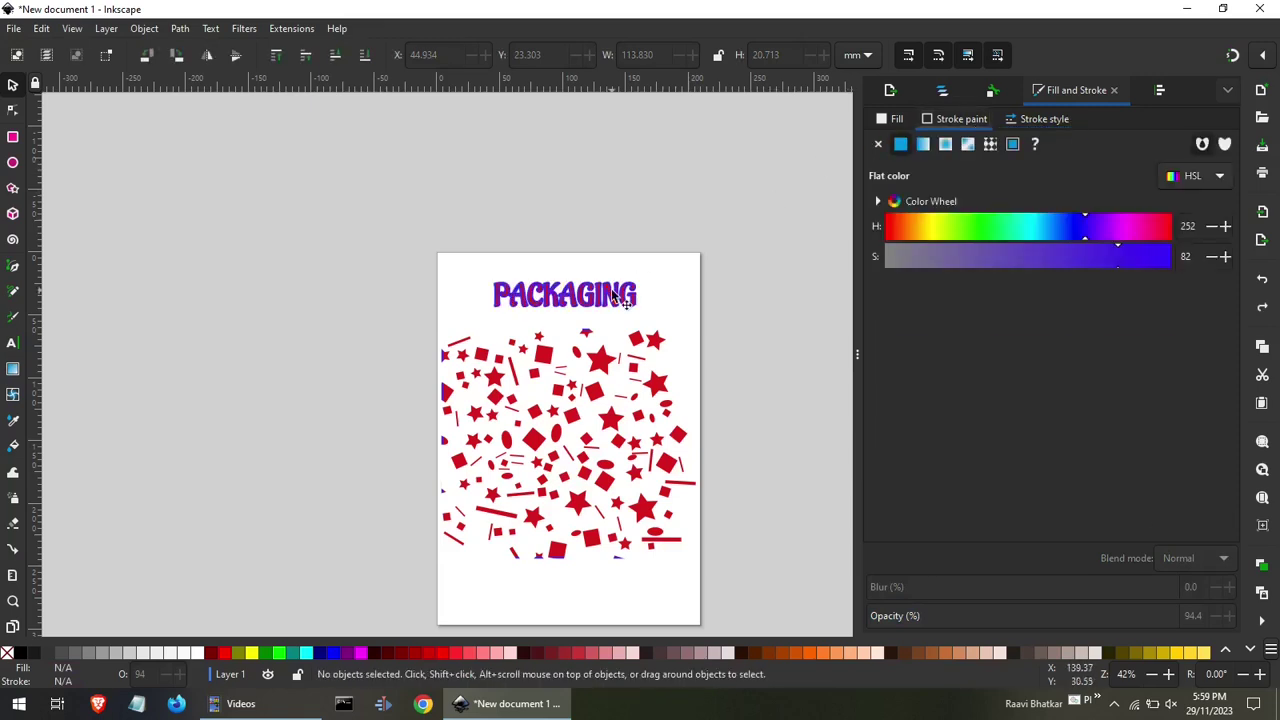
left_click(885, 150)
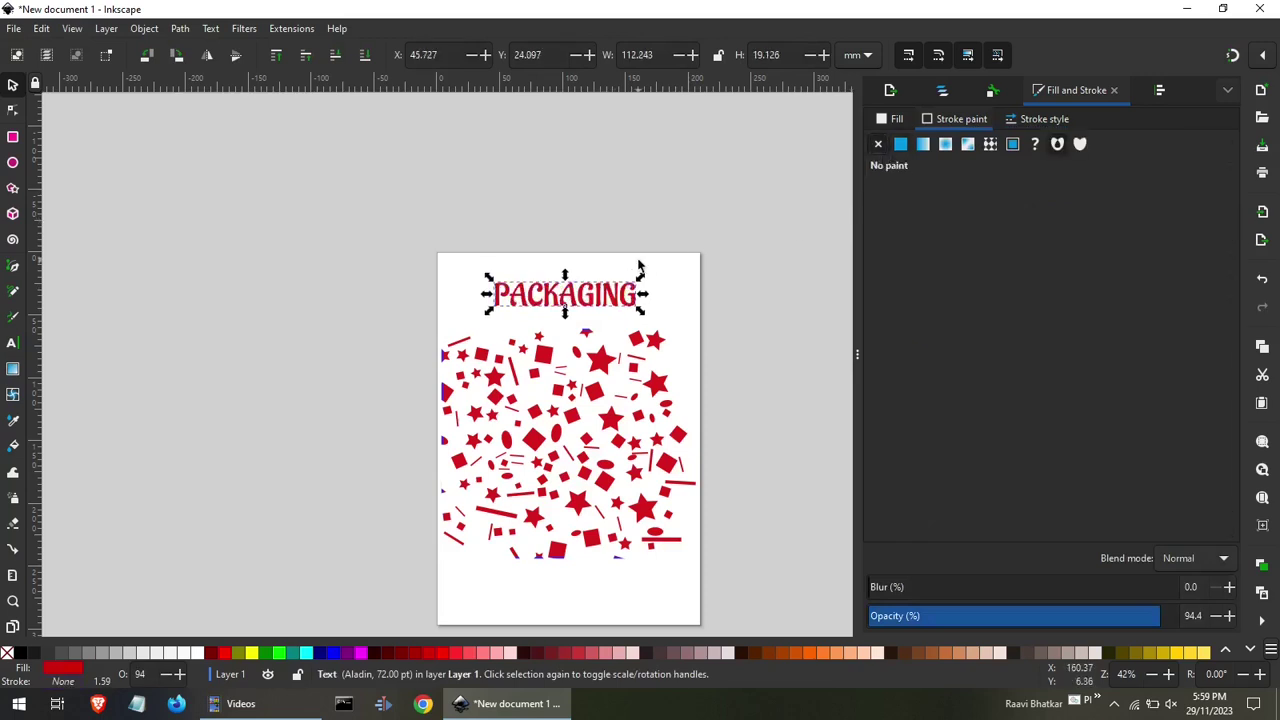
left_click(477, 327)
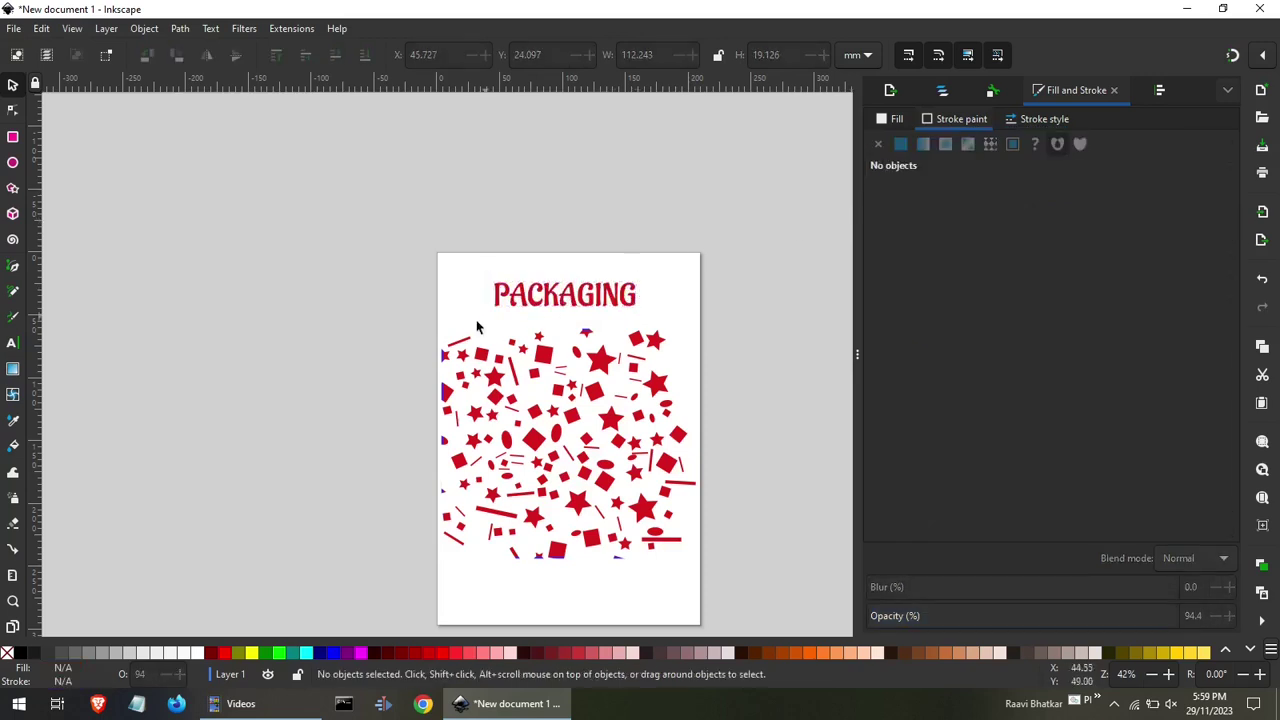
double_click(559, 298)
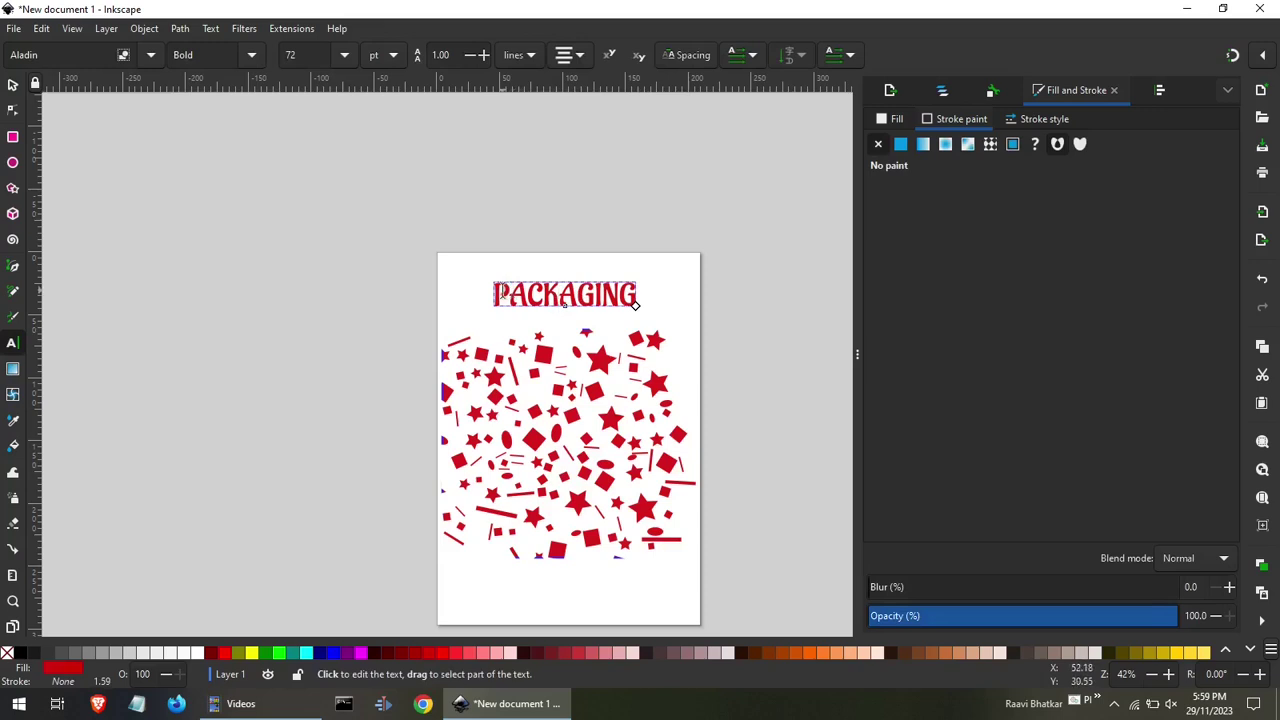
Paste a copy of the PACKAGING text to the left of the page.
left_click_drag(495, 292, 640, 292)
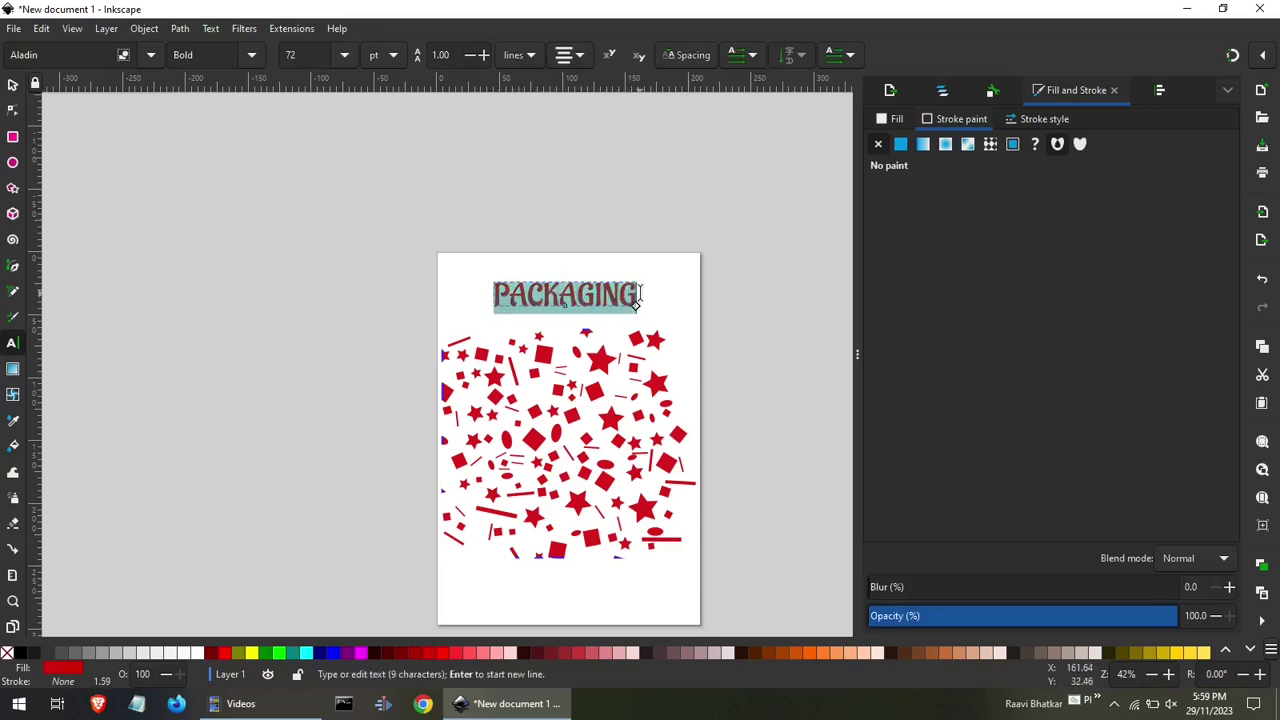
left_click(321, 287)
type("PACKAGING")
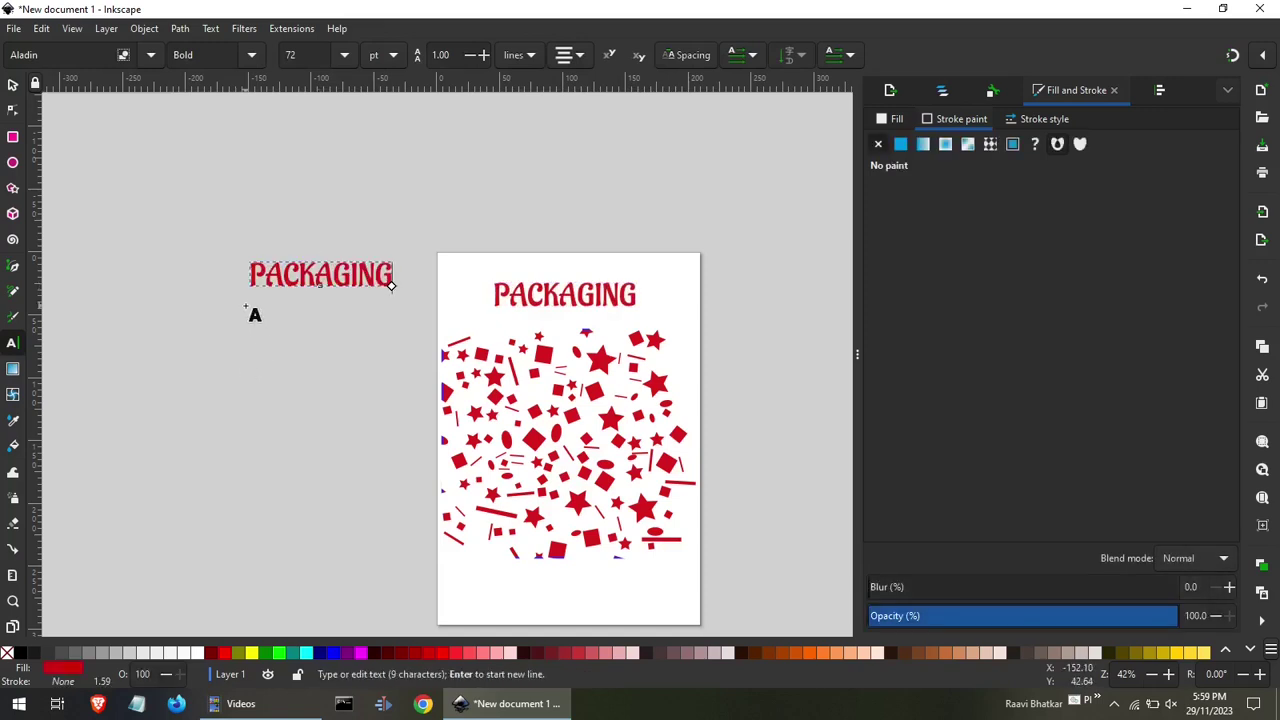
left_click(12, 85)
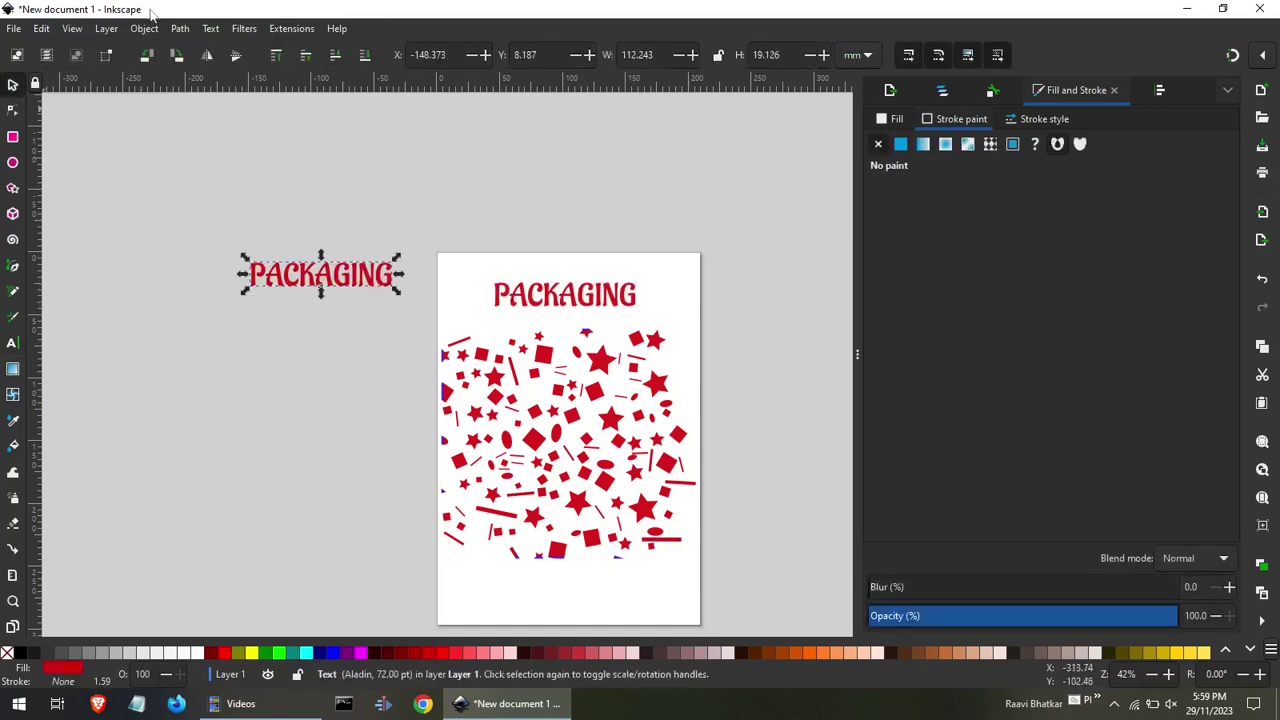
Try splitting the PACKAGING copy into pieces from the Object and Path menus.
left_click(144, 28)
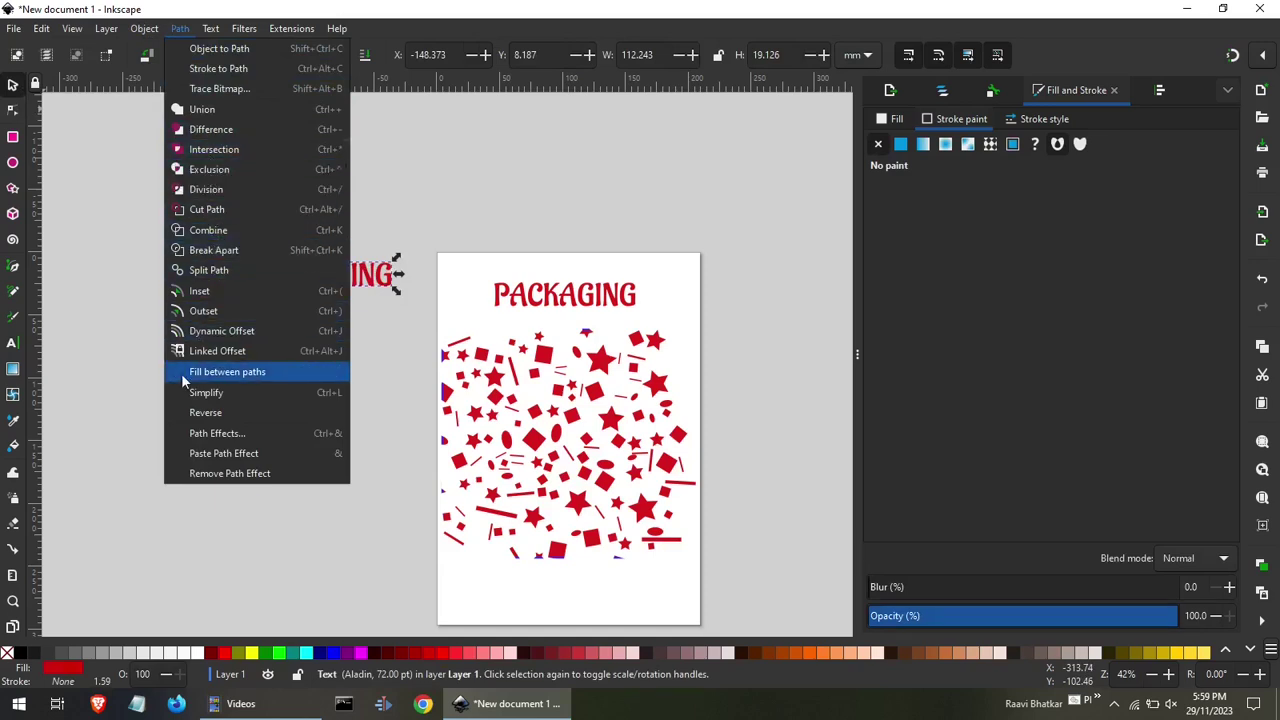
left_click(251, 249)
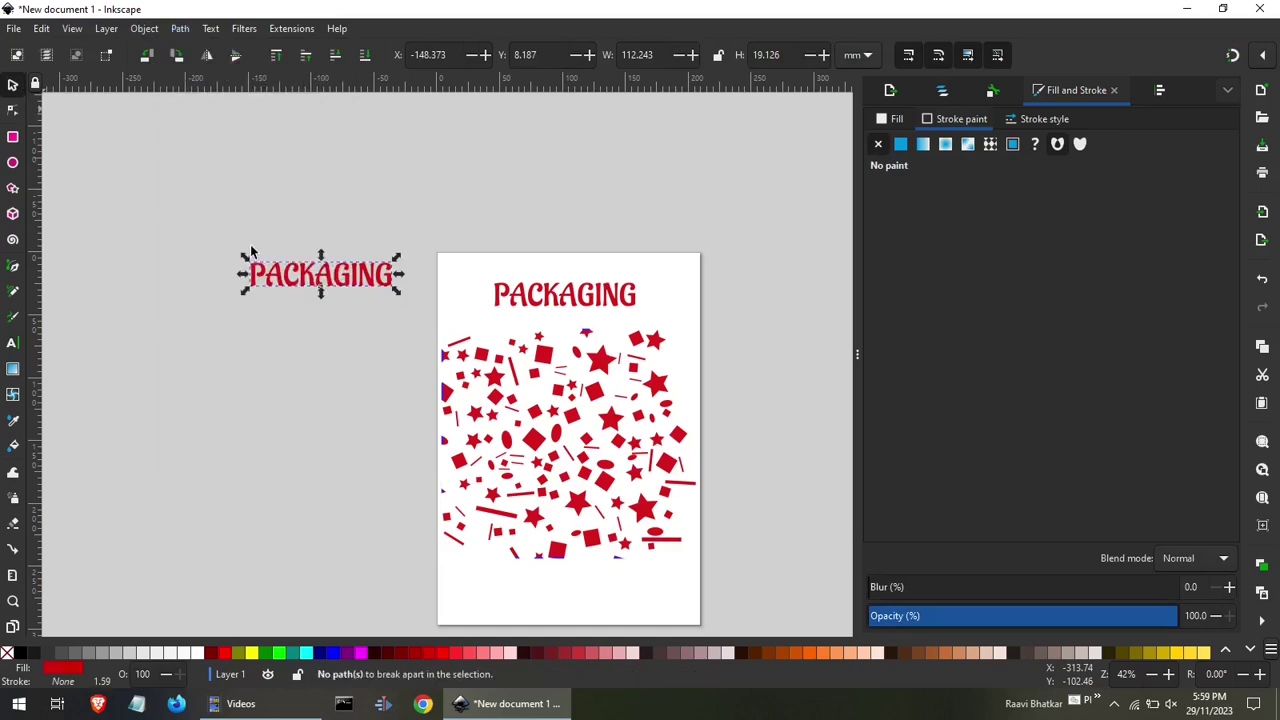
left_click(251, 250)
left_click(285, 280)
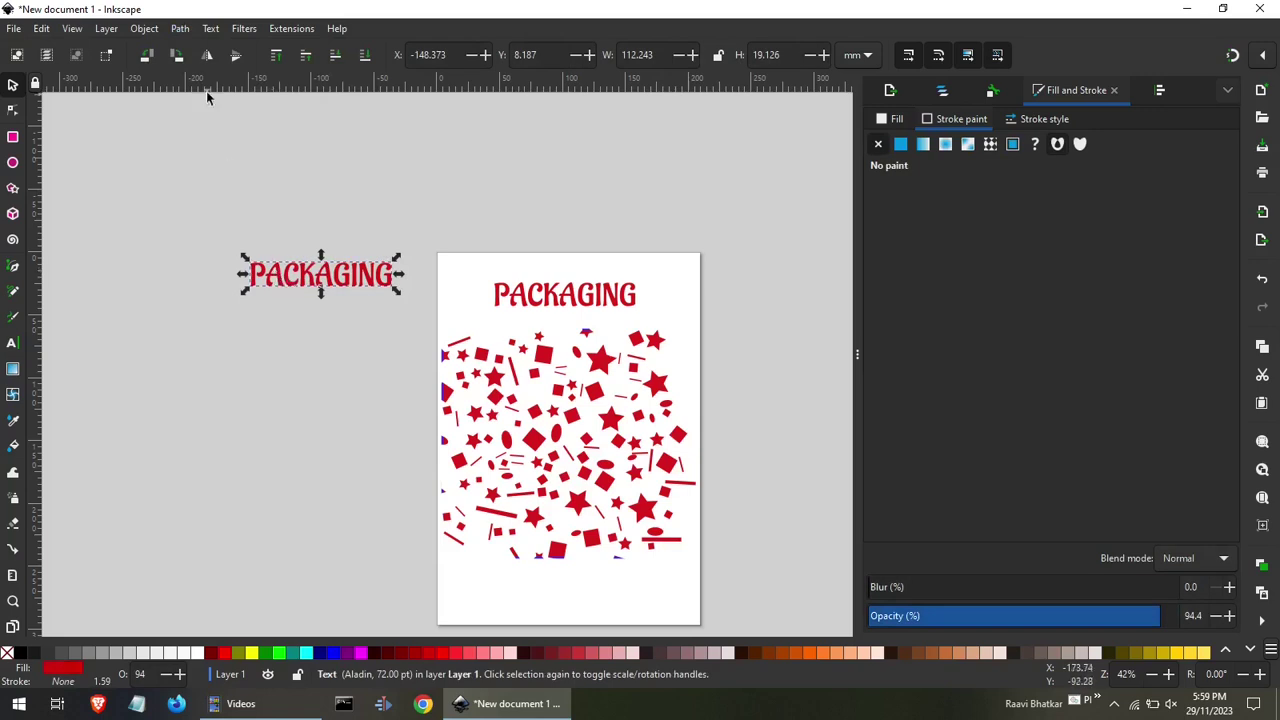
left_click(180, 28)
left_click(186, 32)
left_click(180, 28)
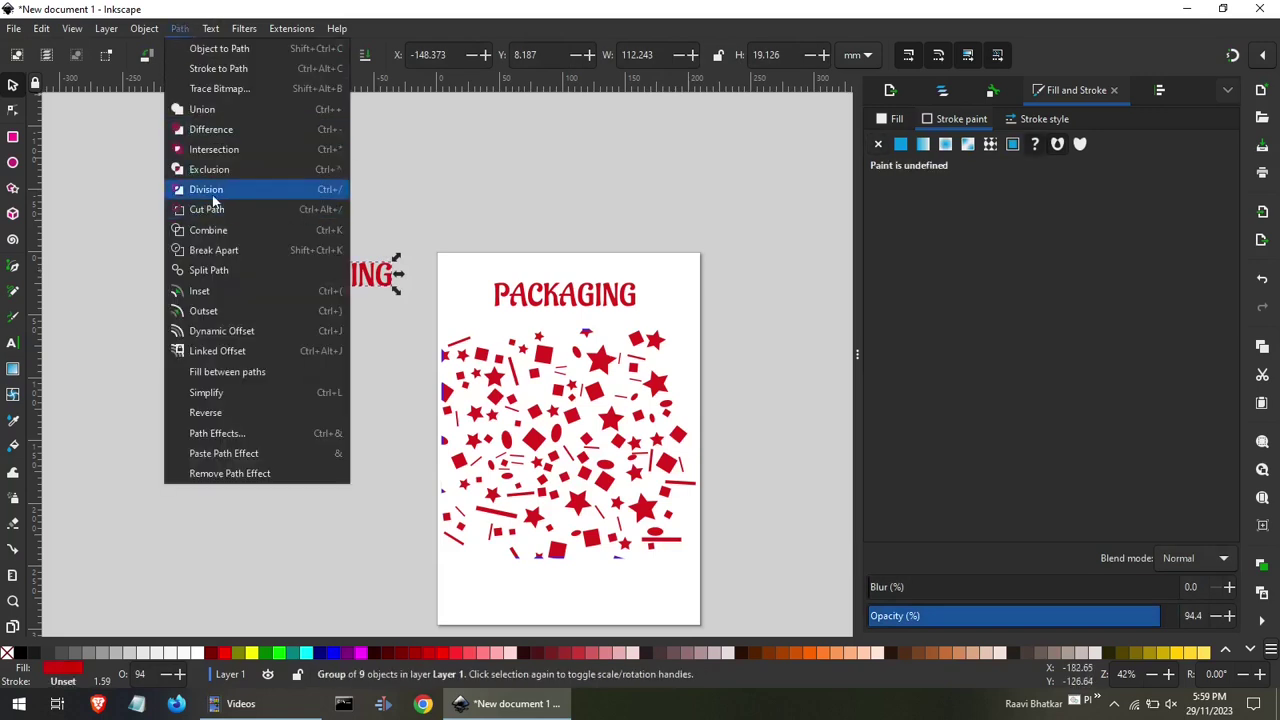
left_click(211, 246)
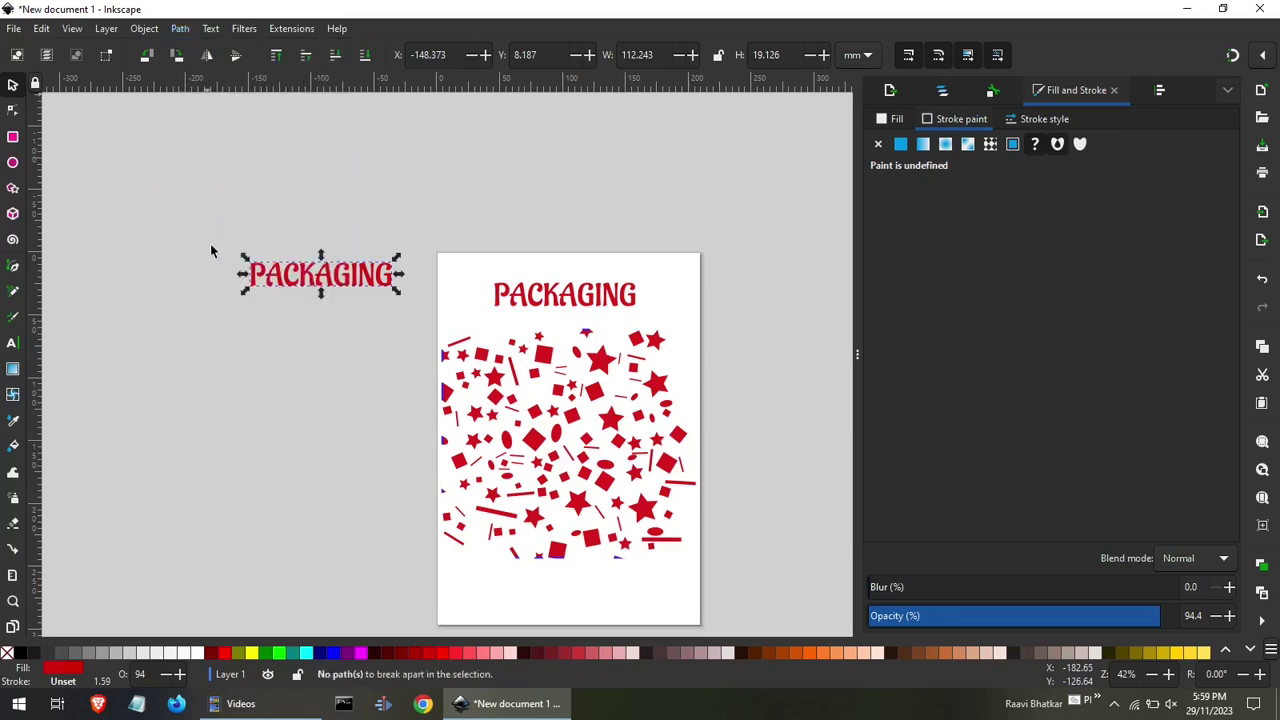
left_click(308, 300)
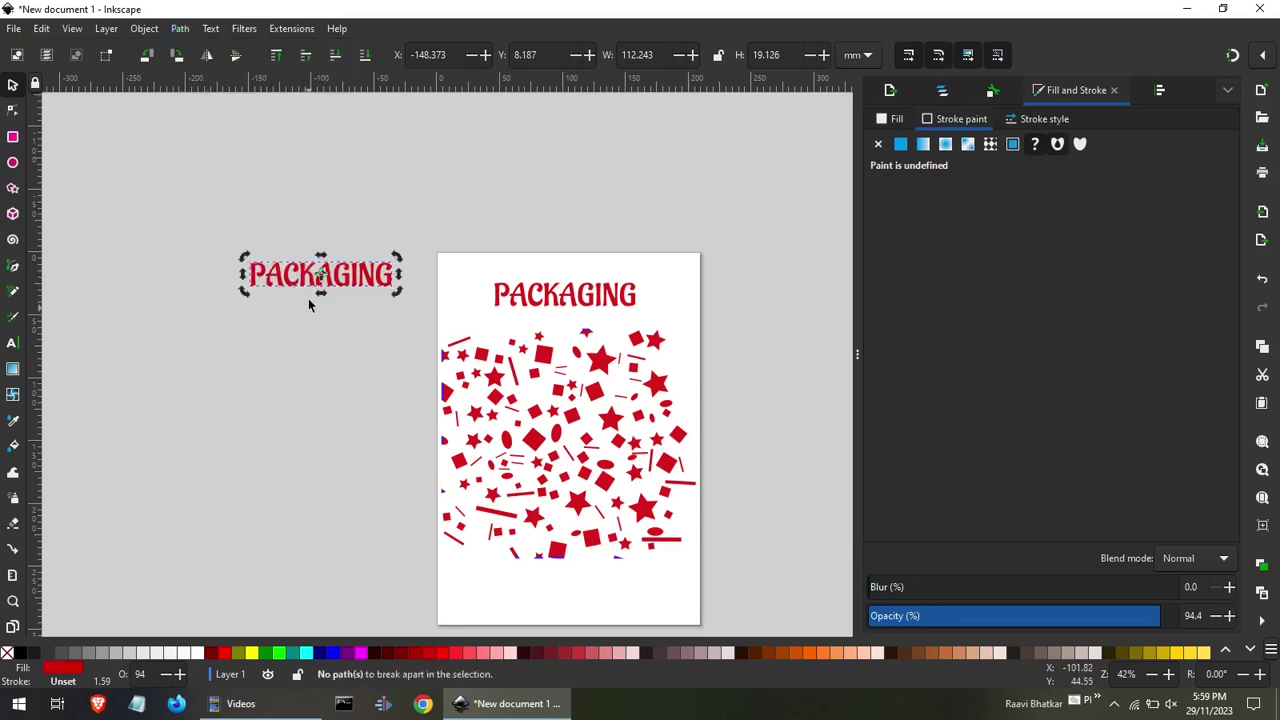
left_click(308, 298)
left_click(309, 276)
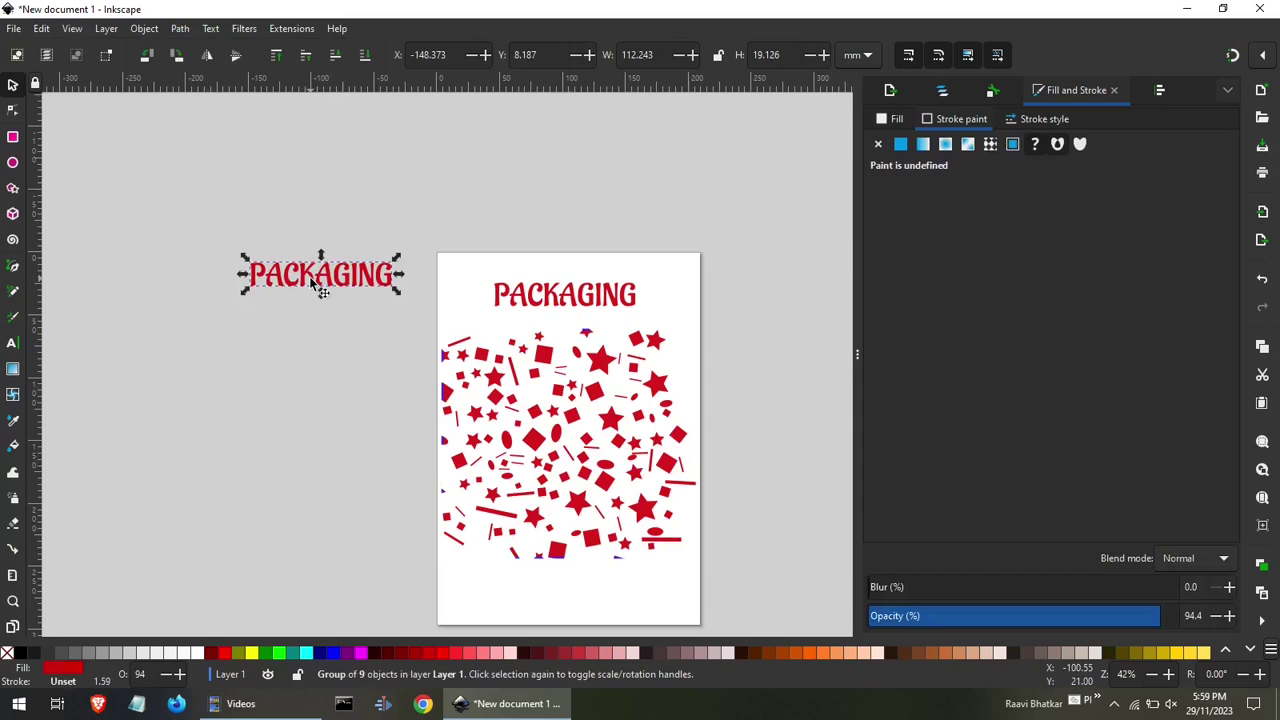
Convert the PACKAGING copy with Object to Path into separate letter shapes.
right_click(312, 283)
left_click(174, 32)
left_click(178, 28)
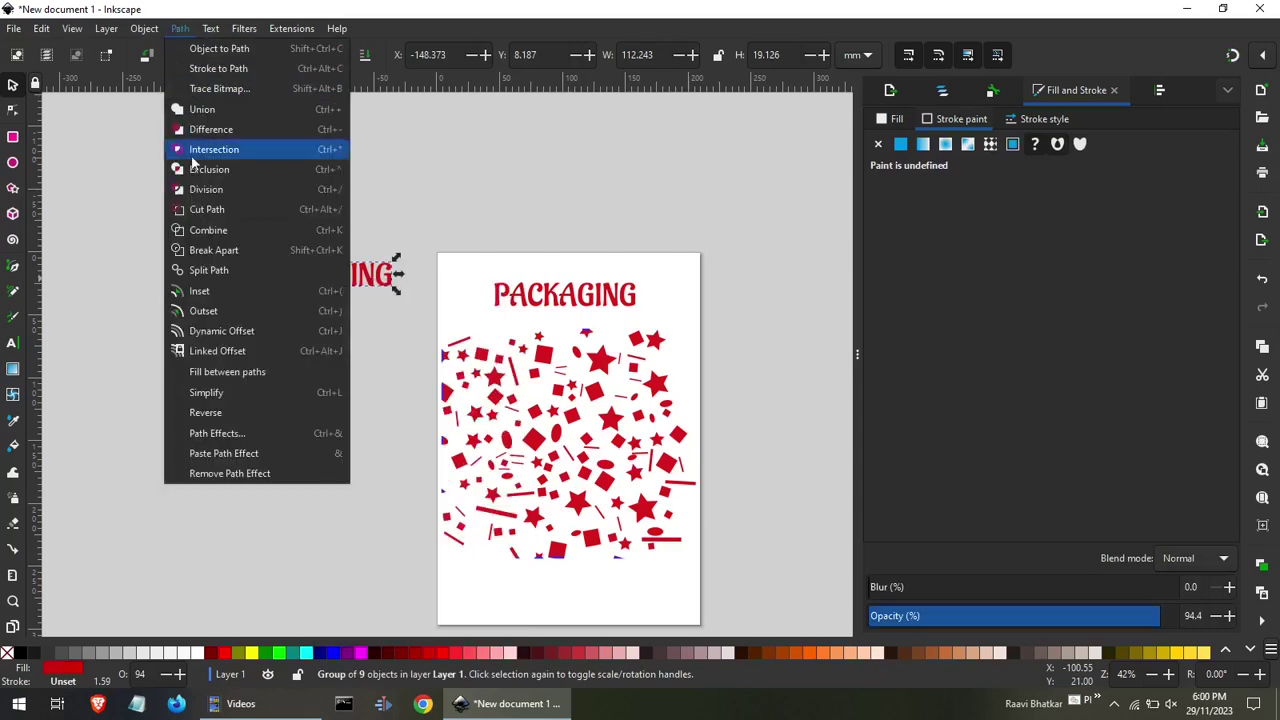
left_click(245, 49)
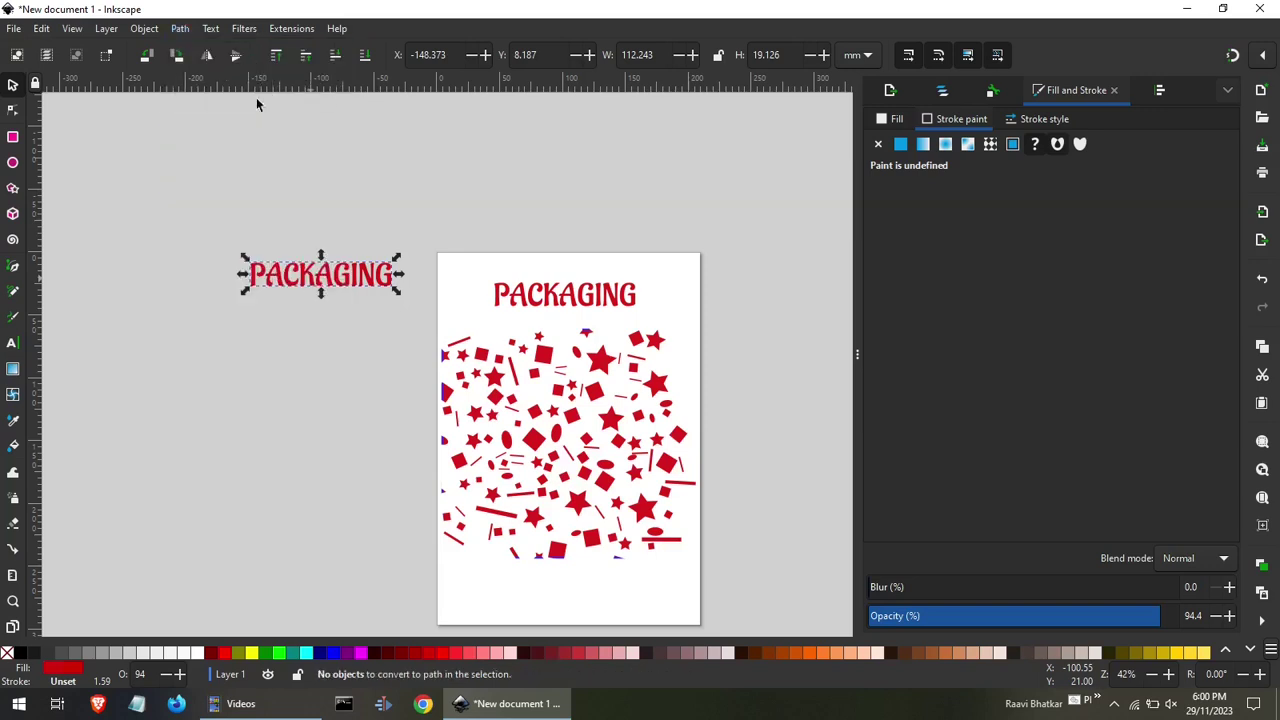
left_click(178, 28)
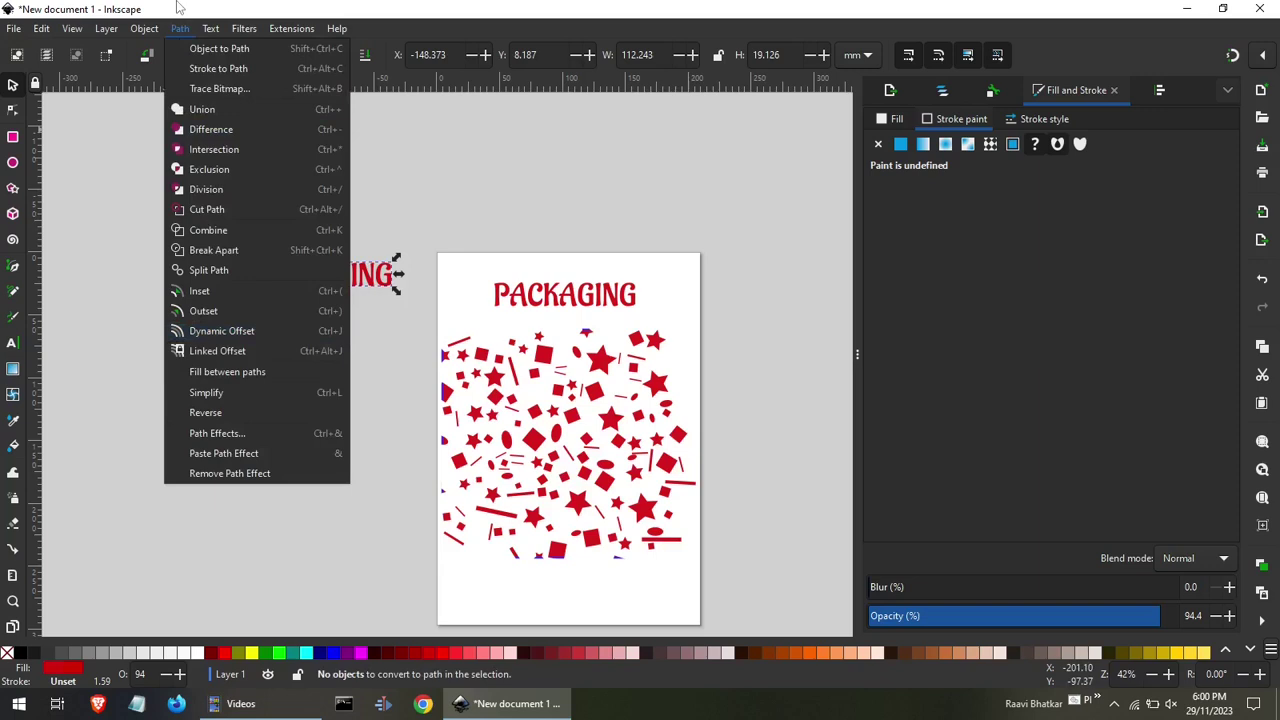
left_click(140, 28)
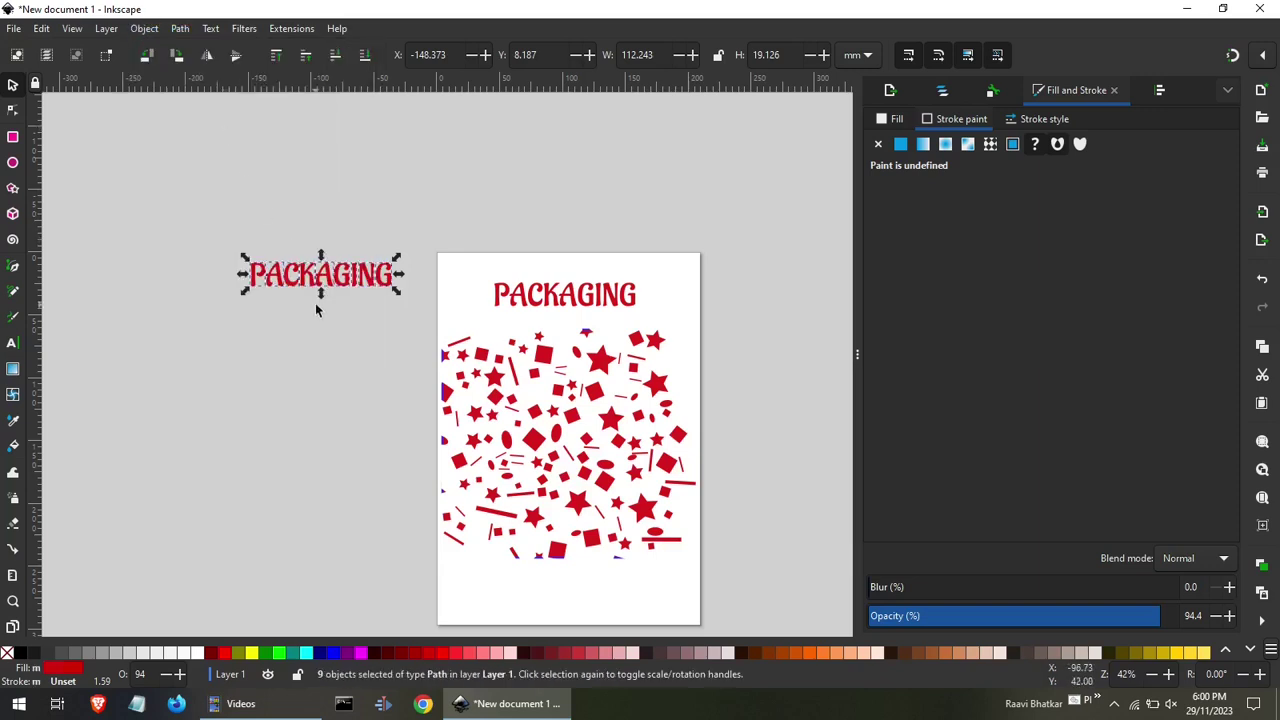
key("Escape")
Select all nine letter shapes of the PACKAGING copy.
left_click_drag(229, 224, 272, 306)
left_click(242, 280)
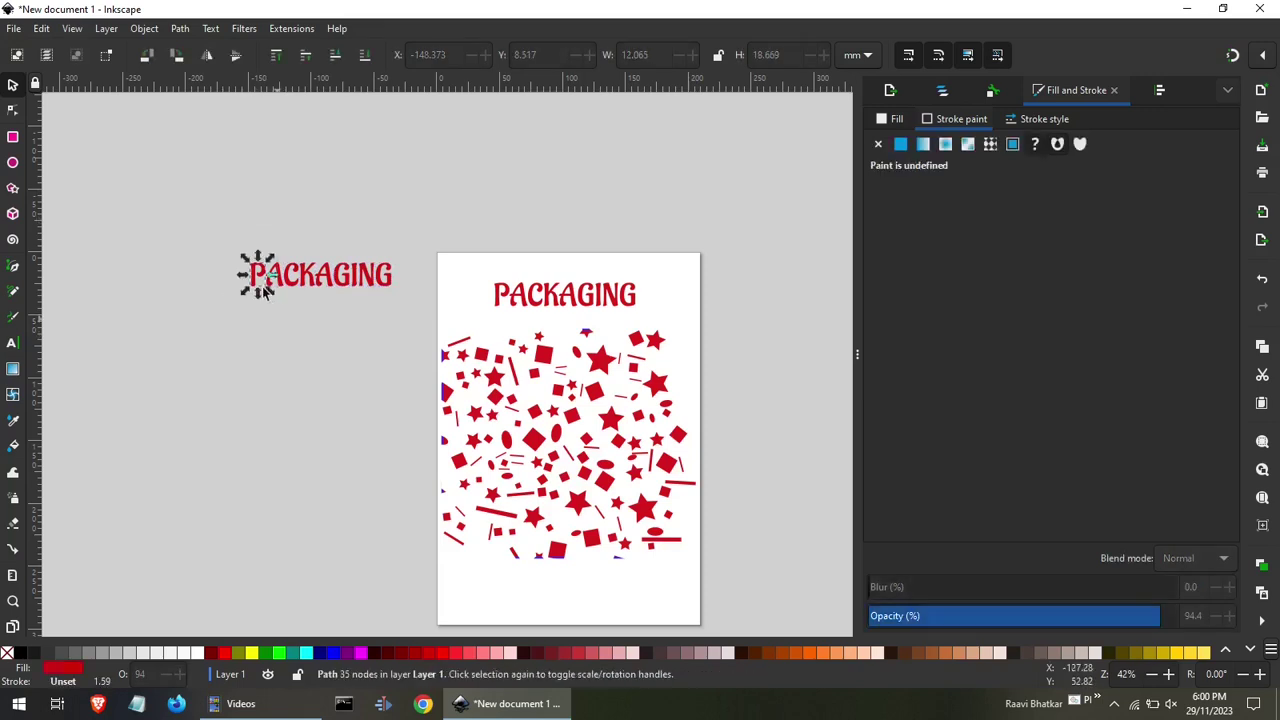
key("ctrl+z")
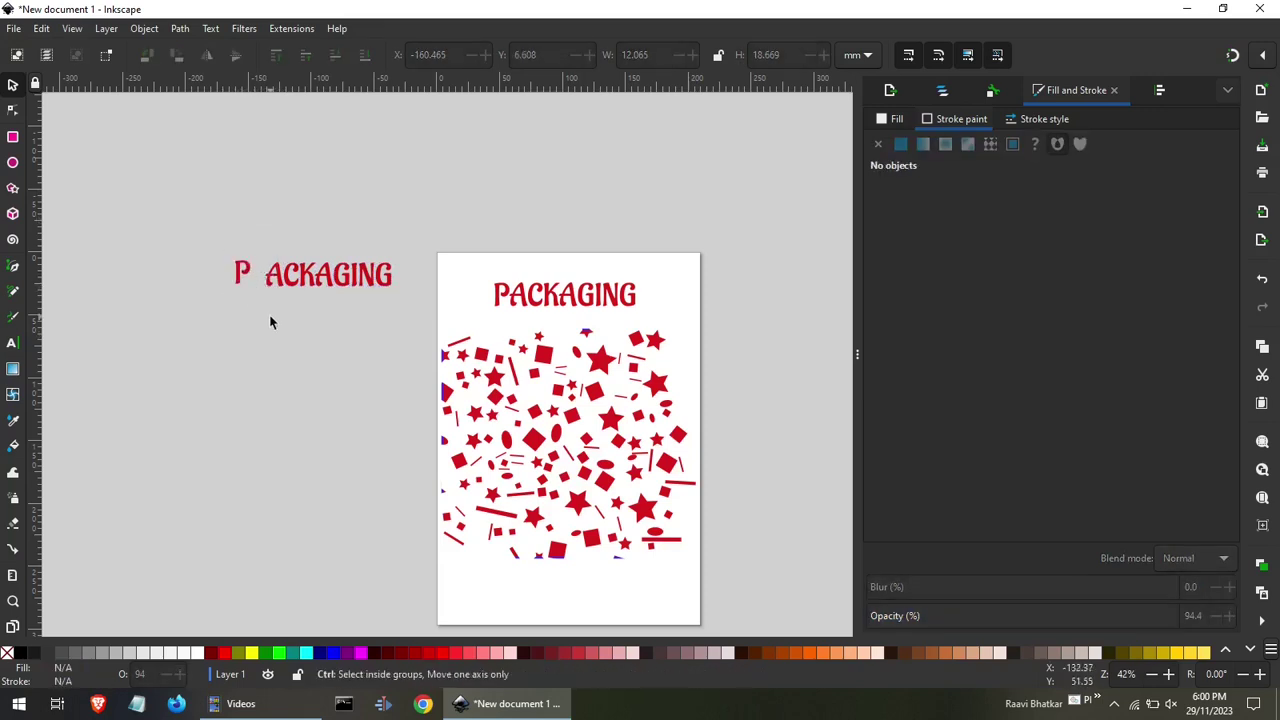
left_click_drag(226, 241, 403, 305)
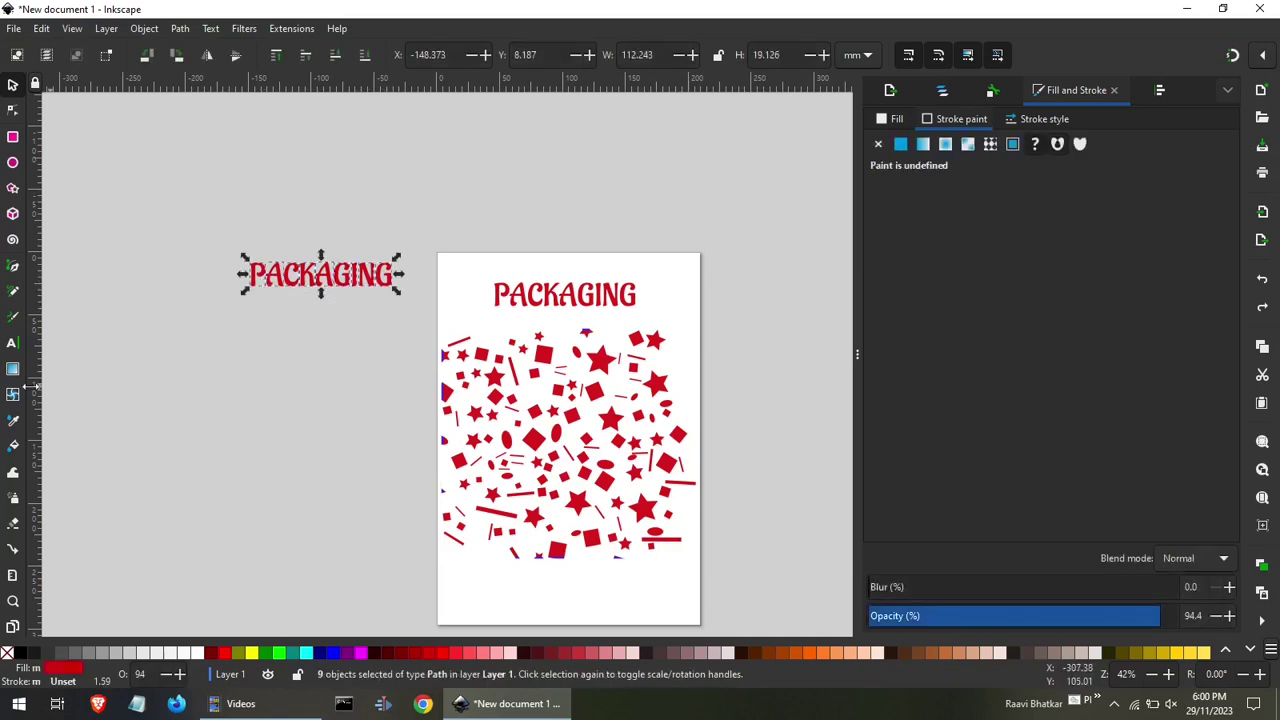
Draw a large yellow square below the PACKAGING copy.
left_click(12, 139)
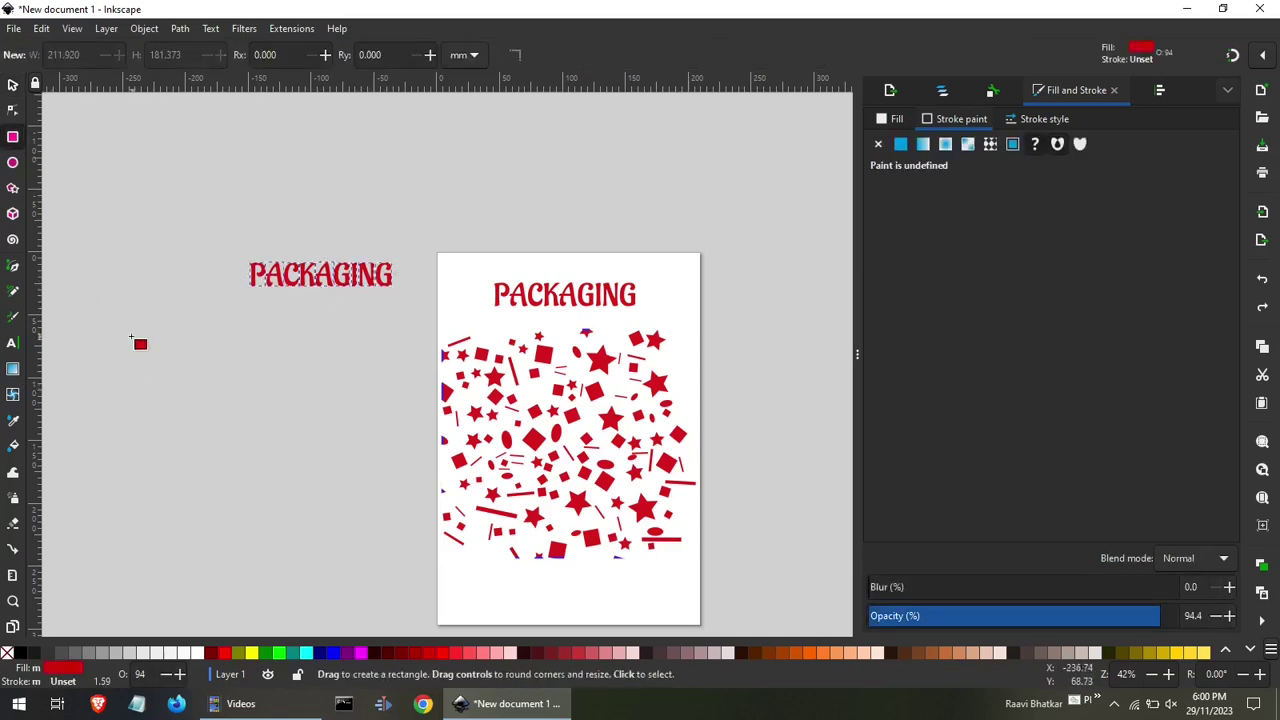
left_click_drag(131, 338, 335, 477)
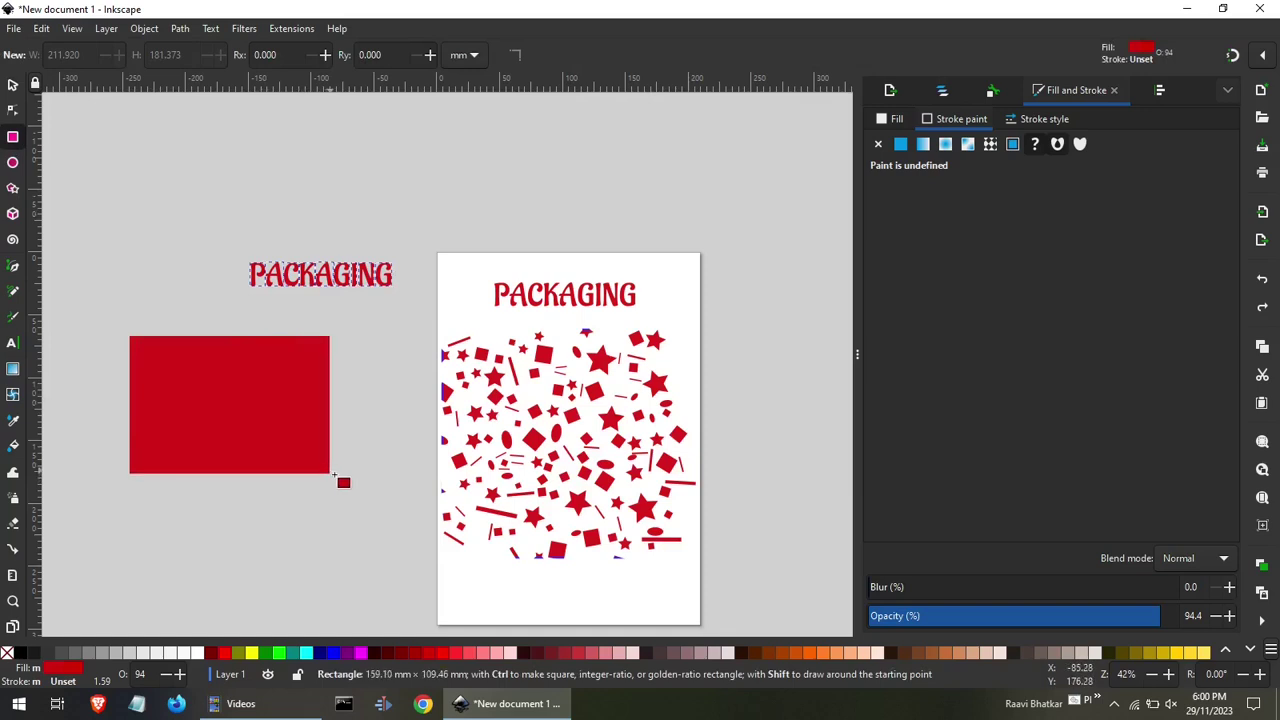
left_click_drag(335, 477, 358, 540)
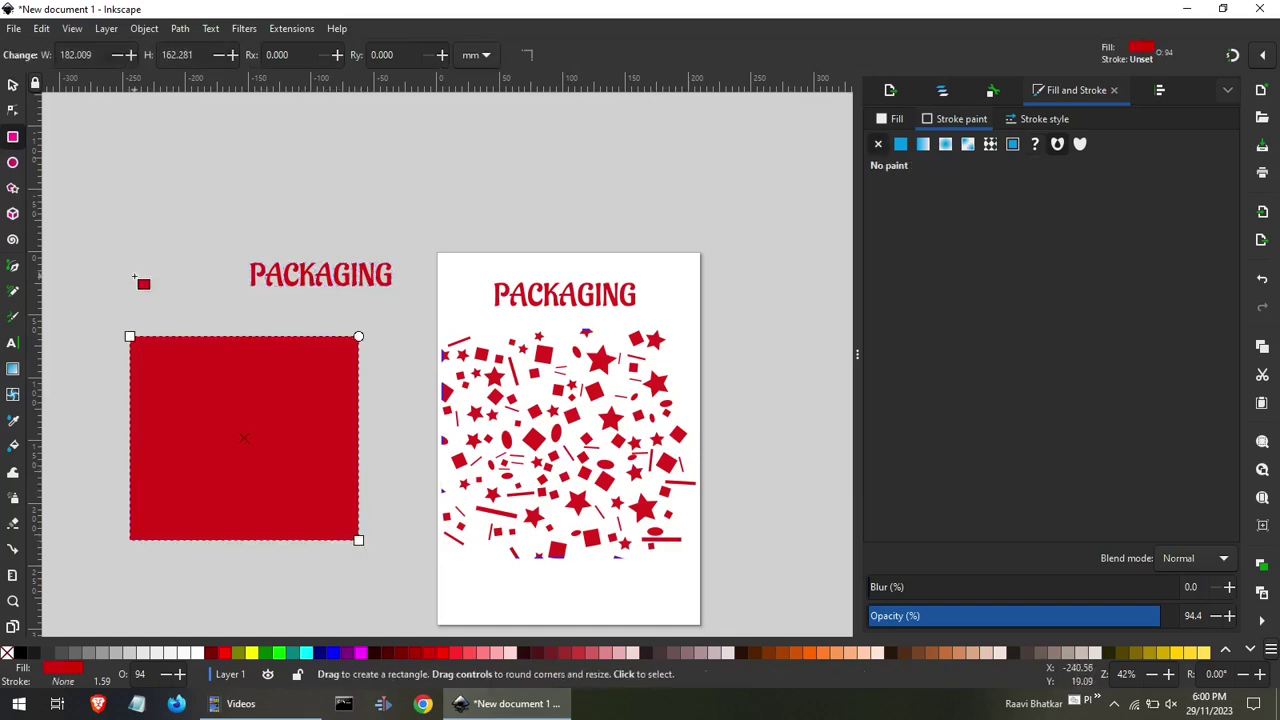
left_click(13, 85)
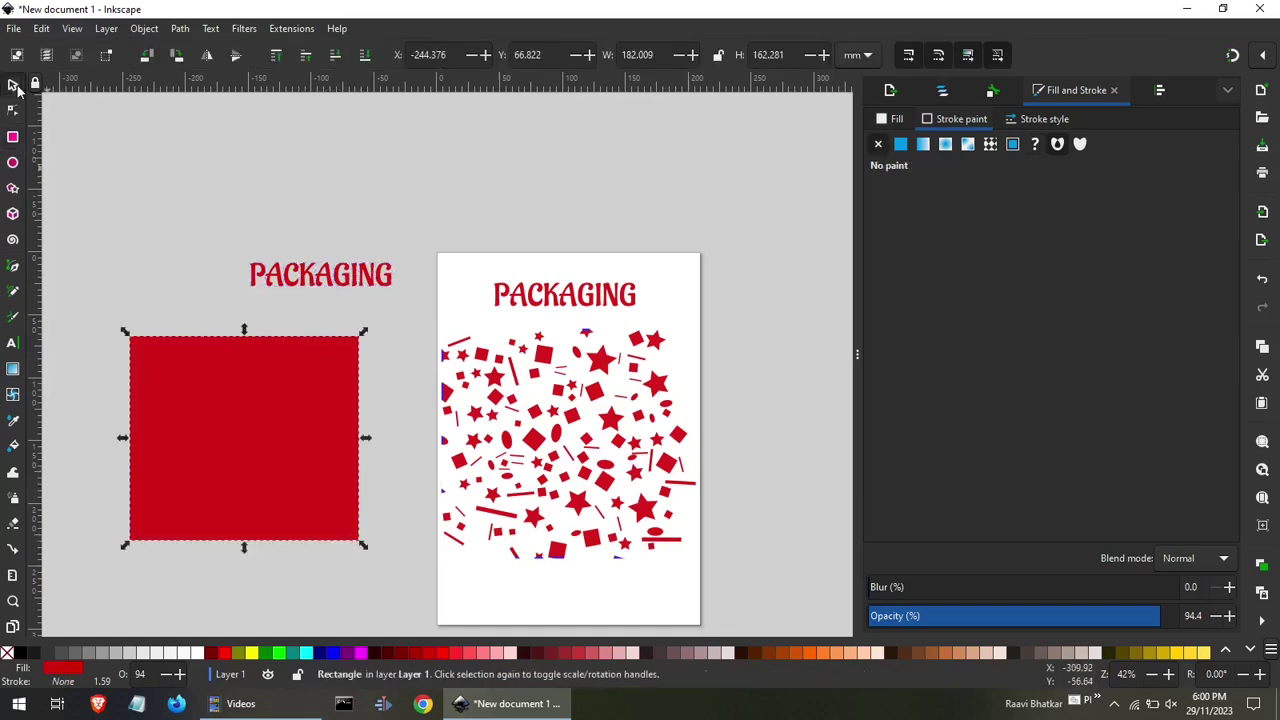
left_click(253, 653)
left_click(281, 247)
left_click_drag(218, 232, 418, 318)
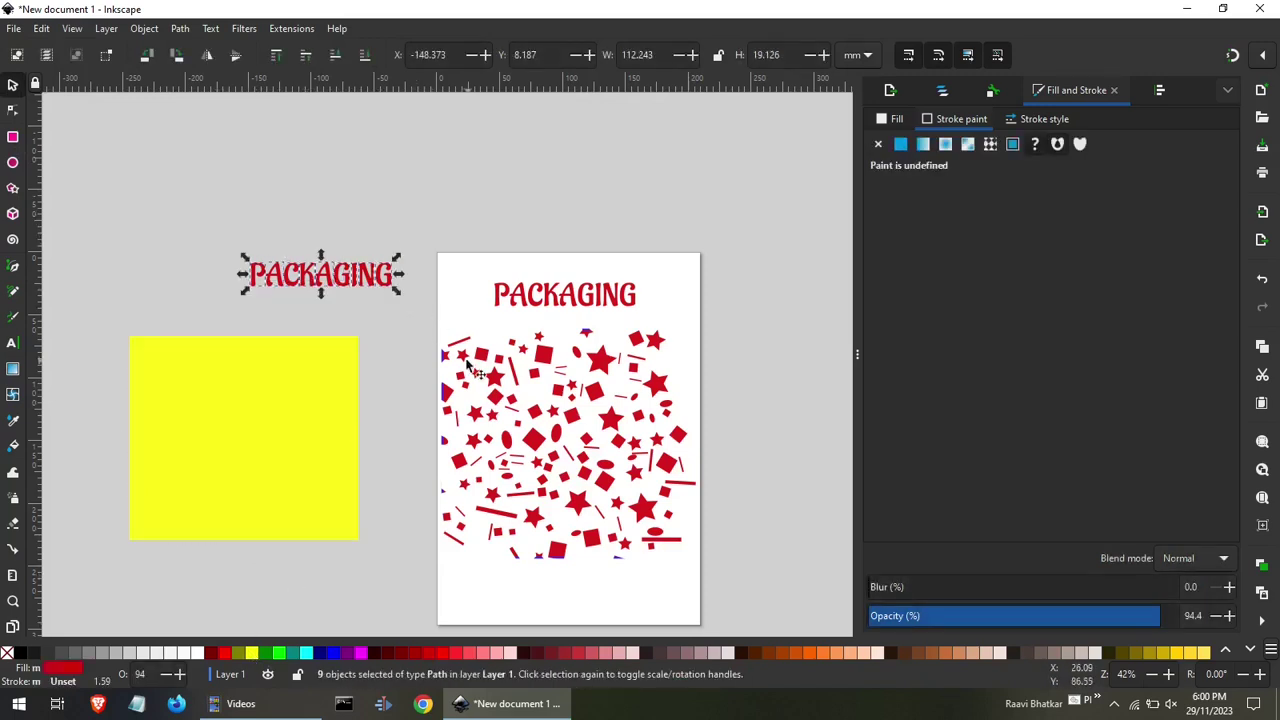
Add a small red star just before the copy's first letter.
left_click(13, 190)
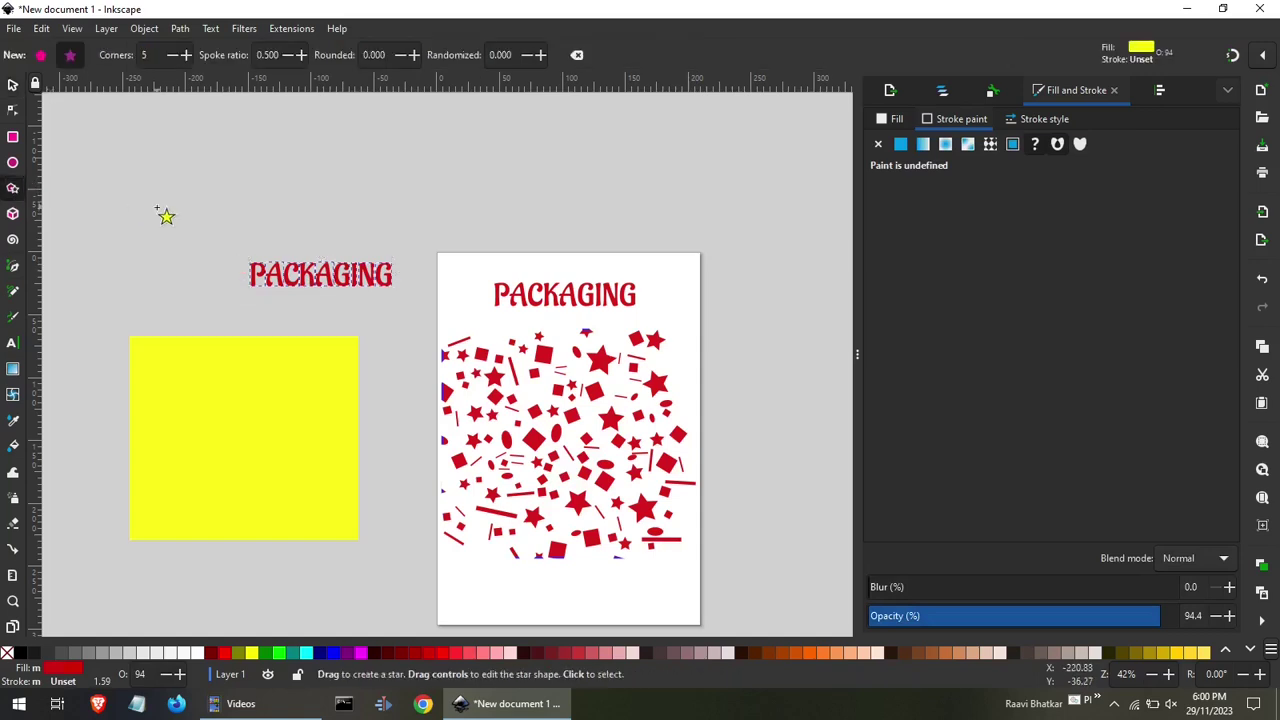
left_click_drag(157, 206, 221, 266)
left_click(13, 85)
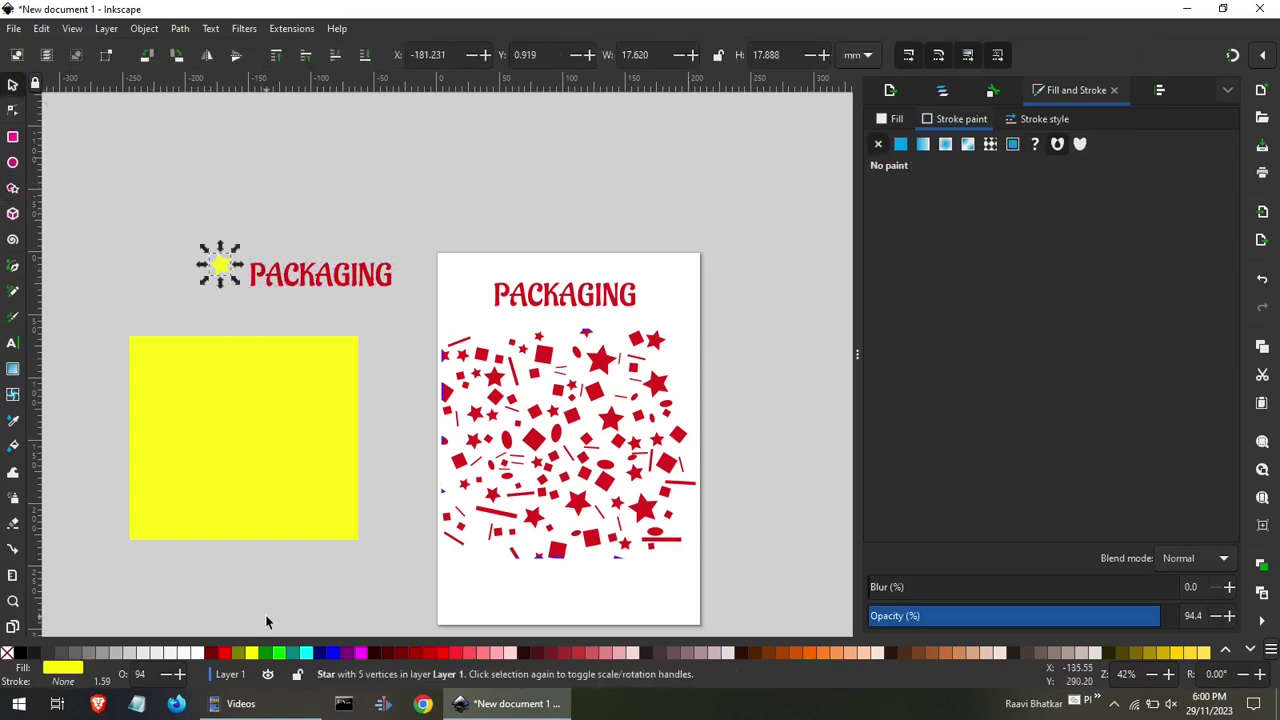
left_click(226, 653)
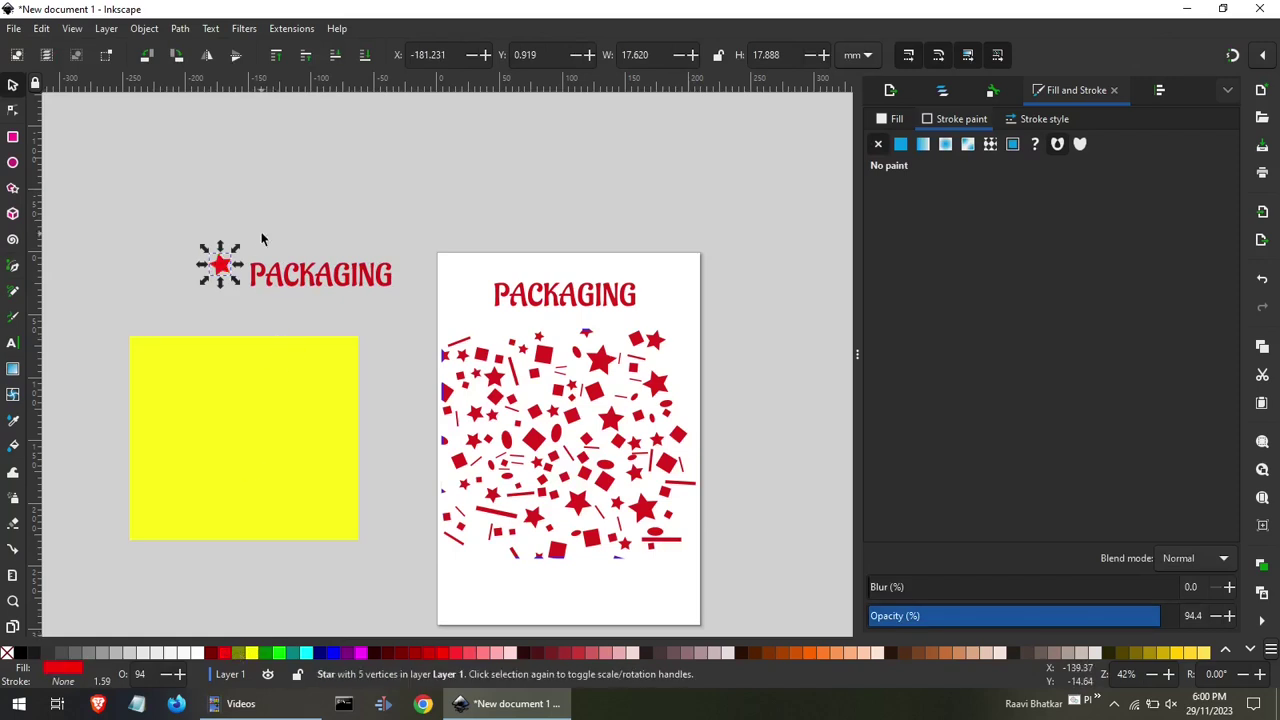
left_click(262, 238)
Colour the letter P blue, K green, the middle G magenta and the last G orange.
left_click(270, 283)
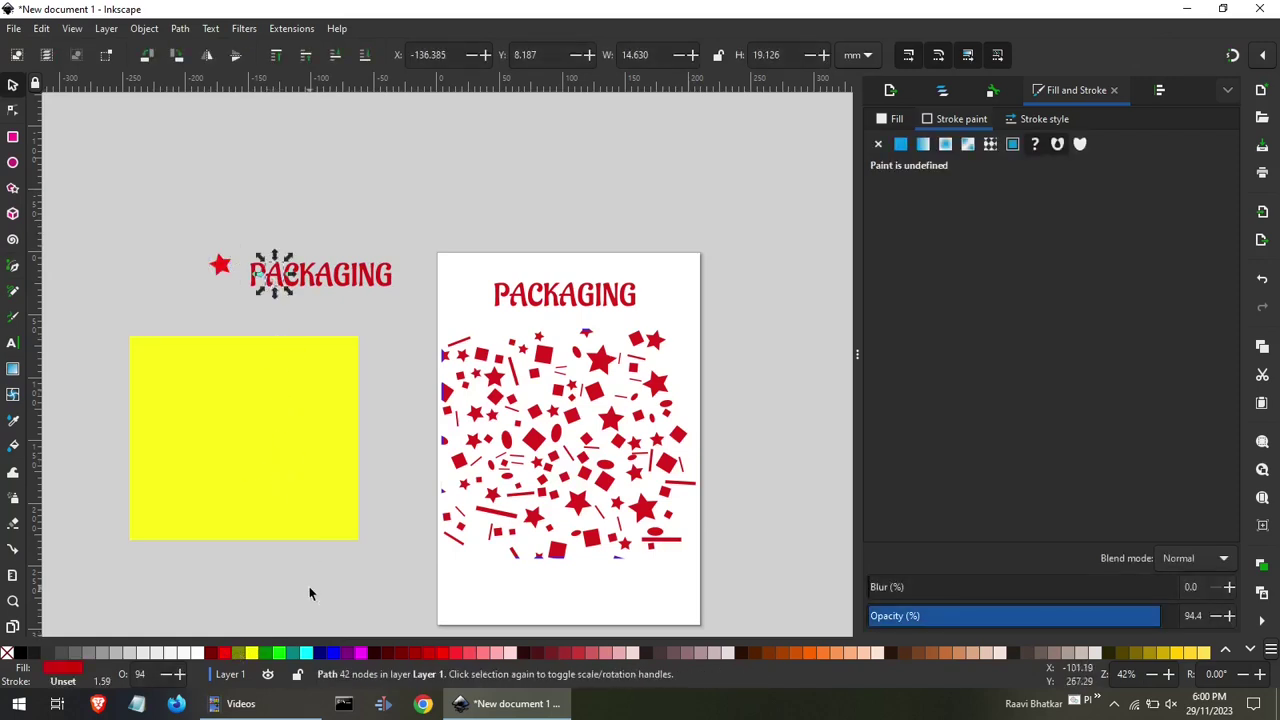
left_click(320, 652)
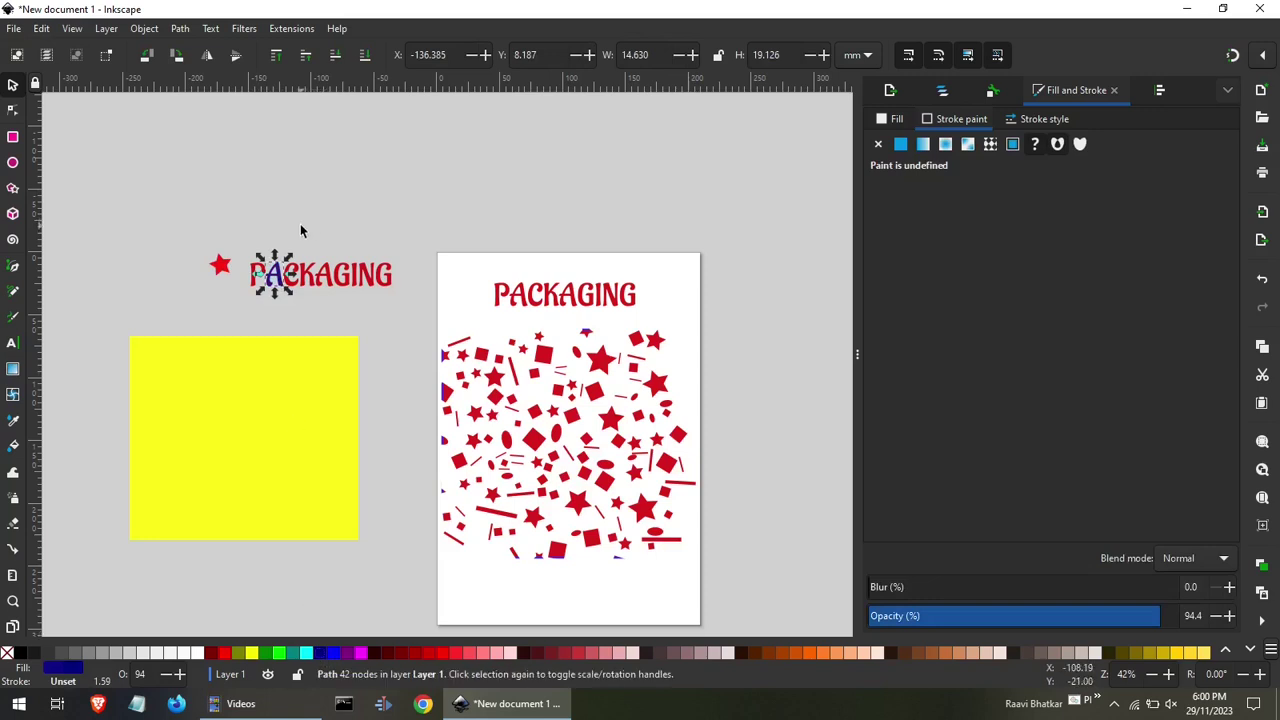
left_click(300, 230)
left_click(307, 275)
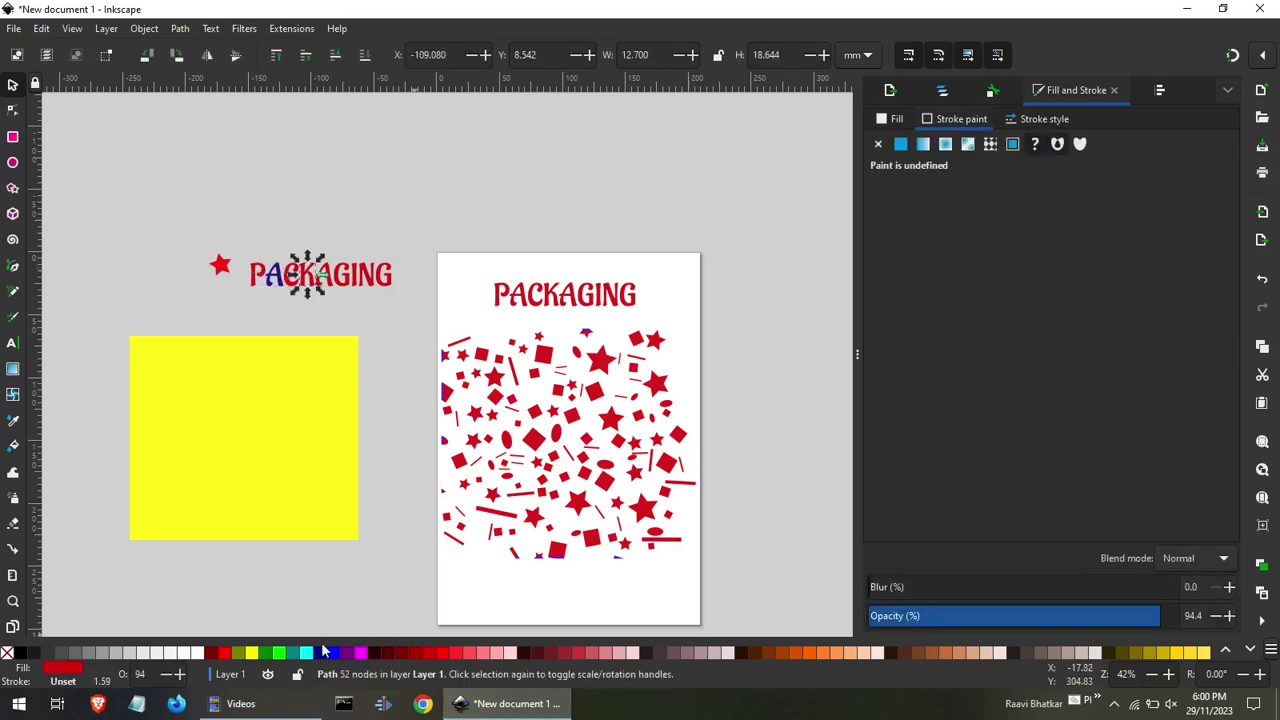
left_click(252, 652)
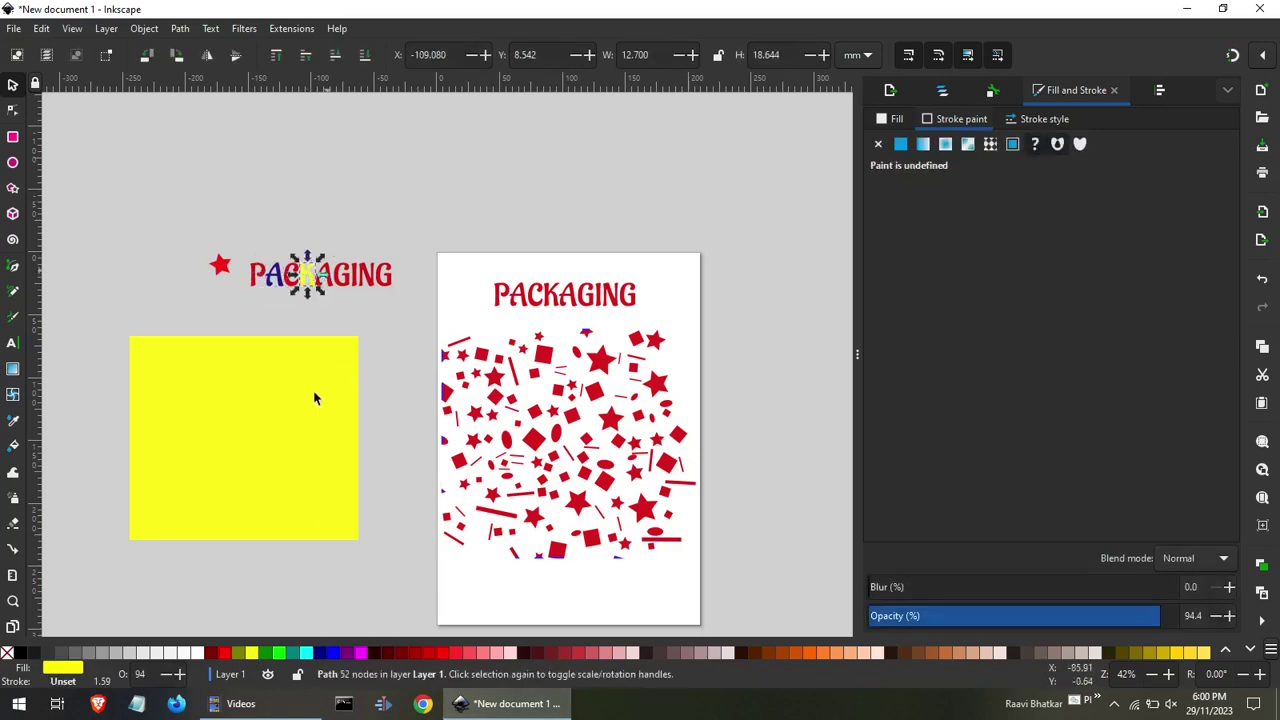
left_click(268, 652)
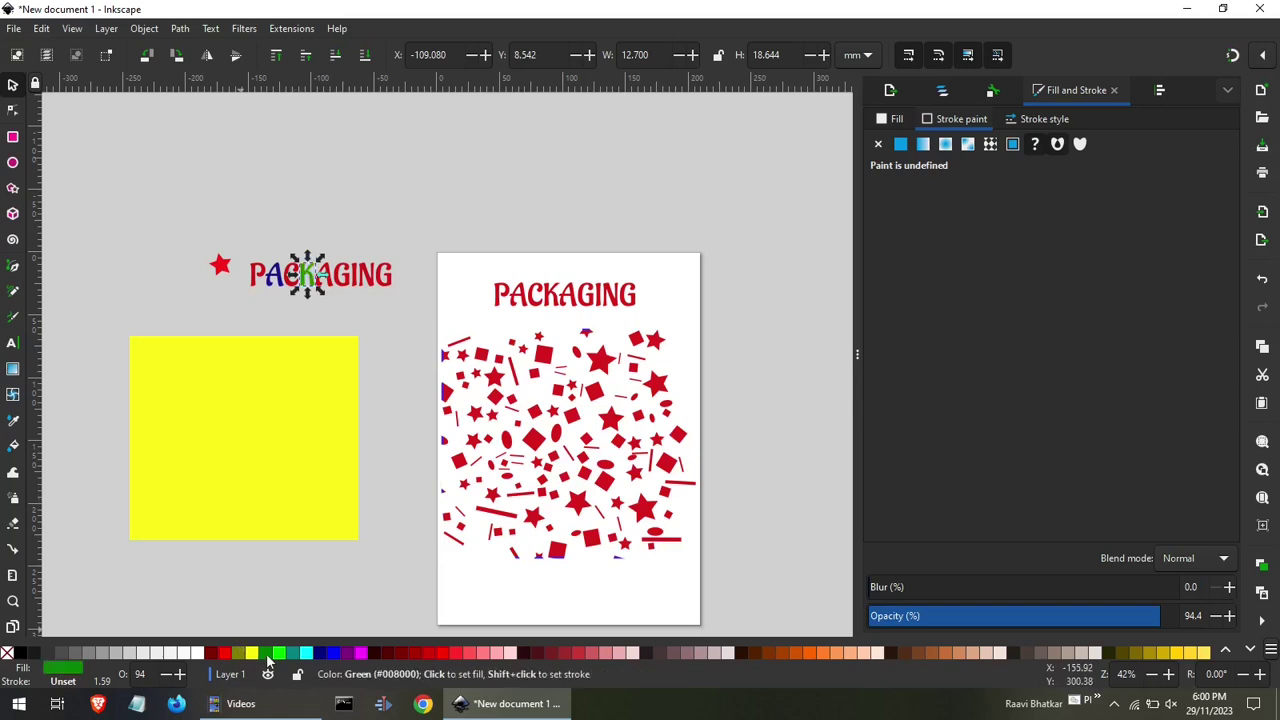
left_click(343, 285)
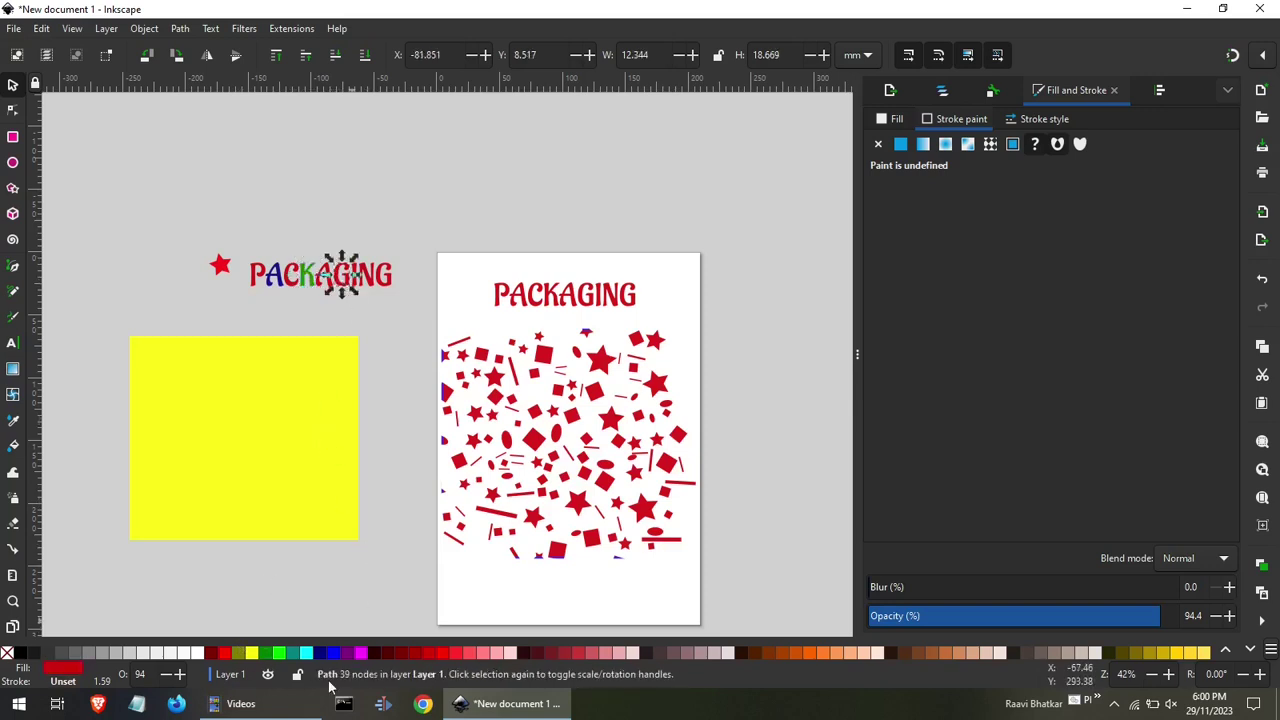
left_click(360, 652)
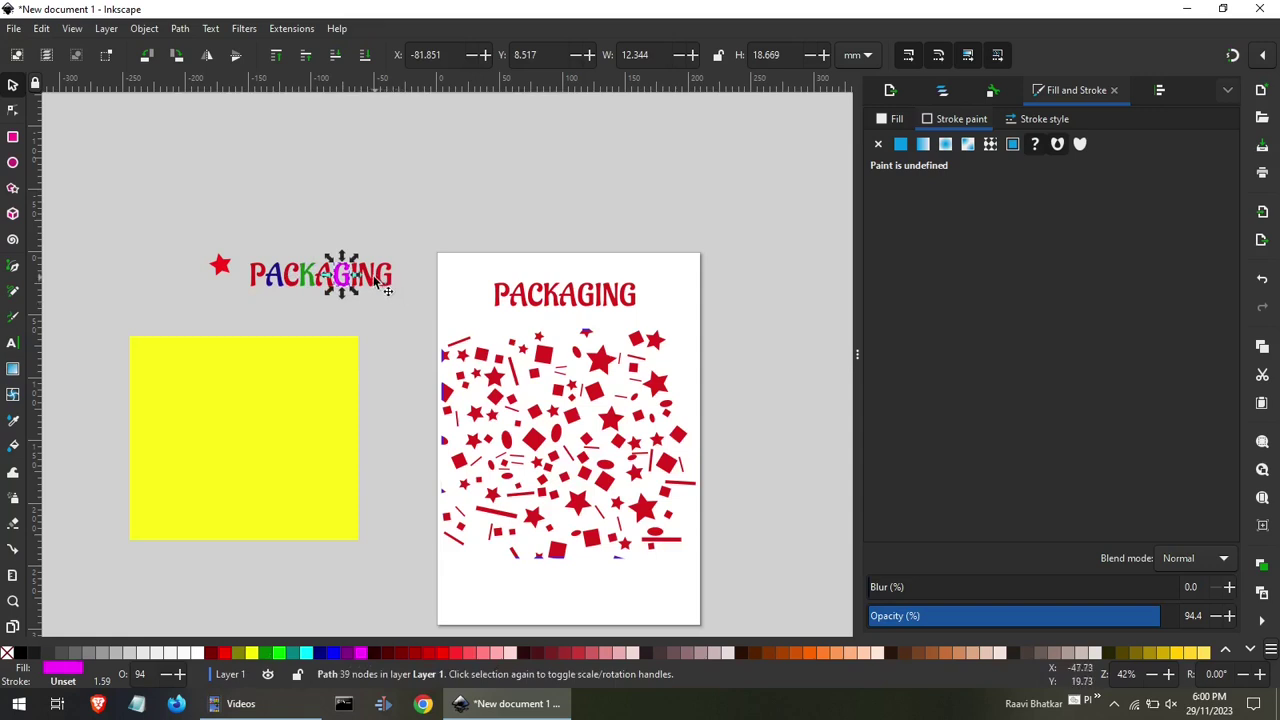
left_click(380, 282)
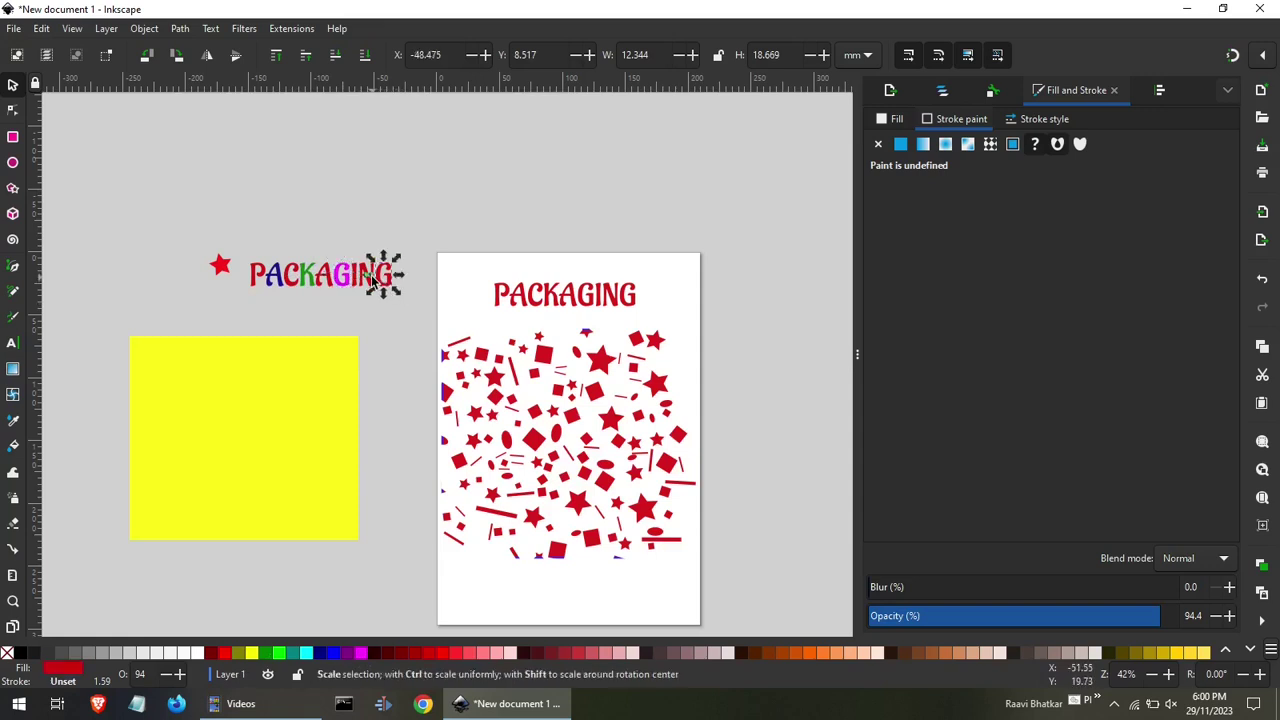
left_click(237, 653)
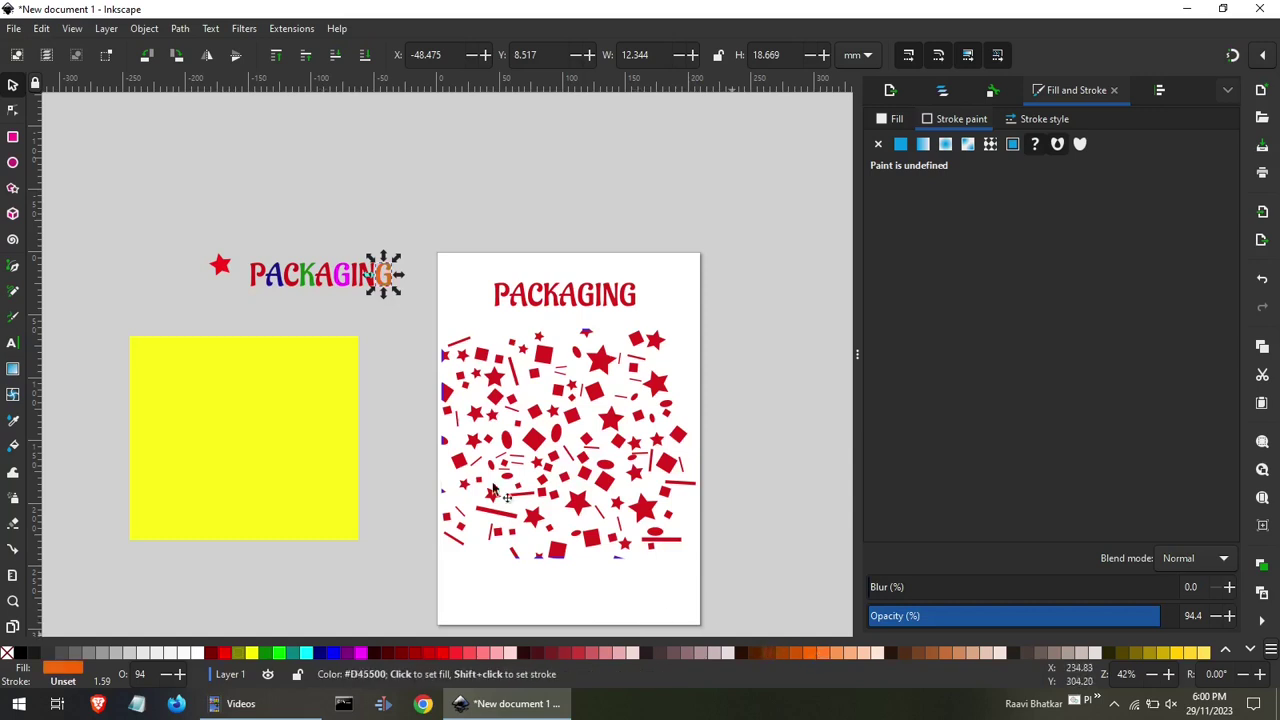
key("Escape")
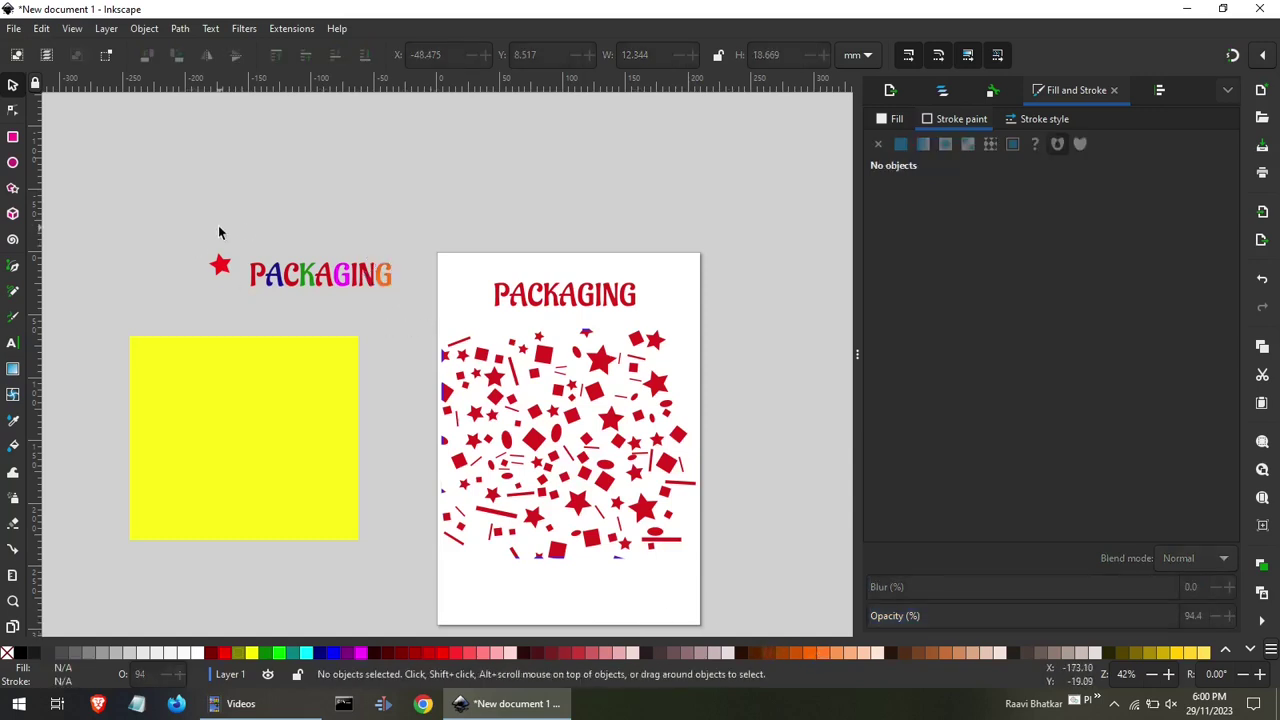
Paste a teal copy of the red star above PACKAGING, then select both stars and the letters.
left_click_drag(204, 230, 399, 313)
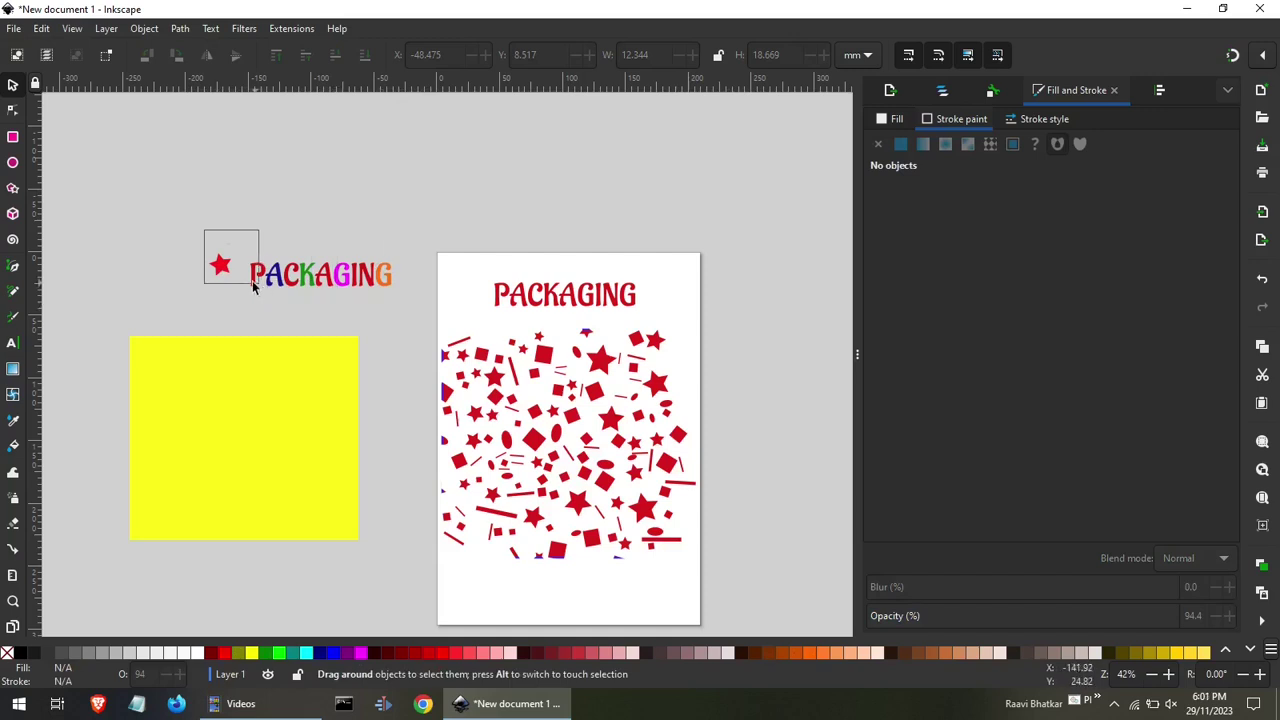
left_click_drag(400, 308, 239, 283)
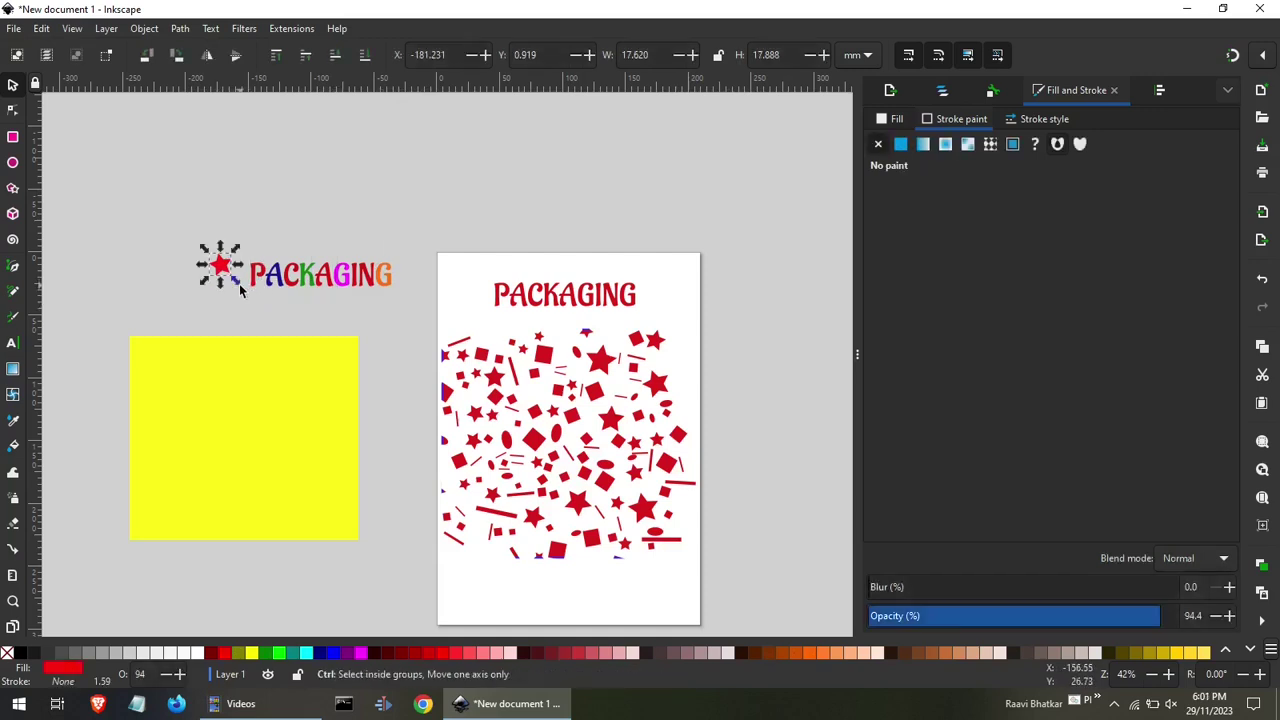
left_click(267, 229)
key("ctrl+v")
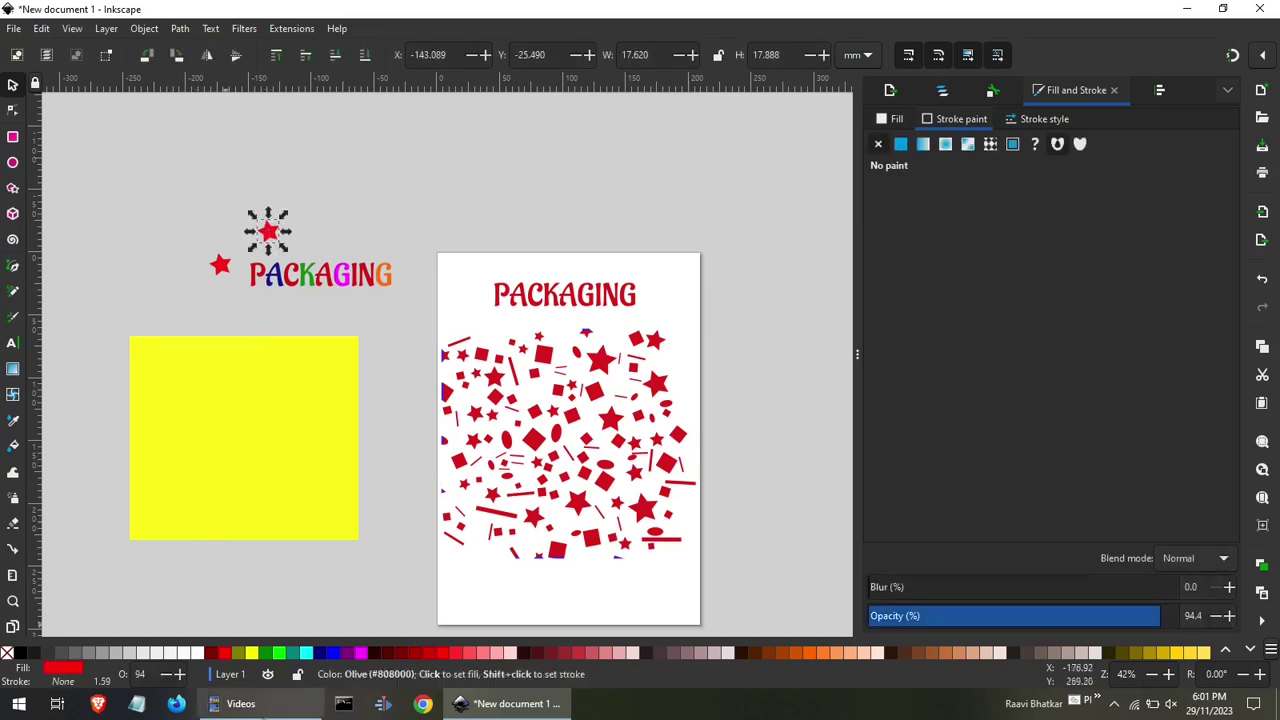
left_click(292, 652)
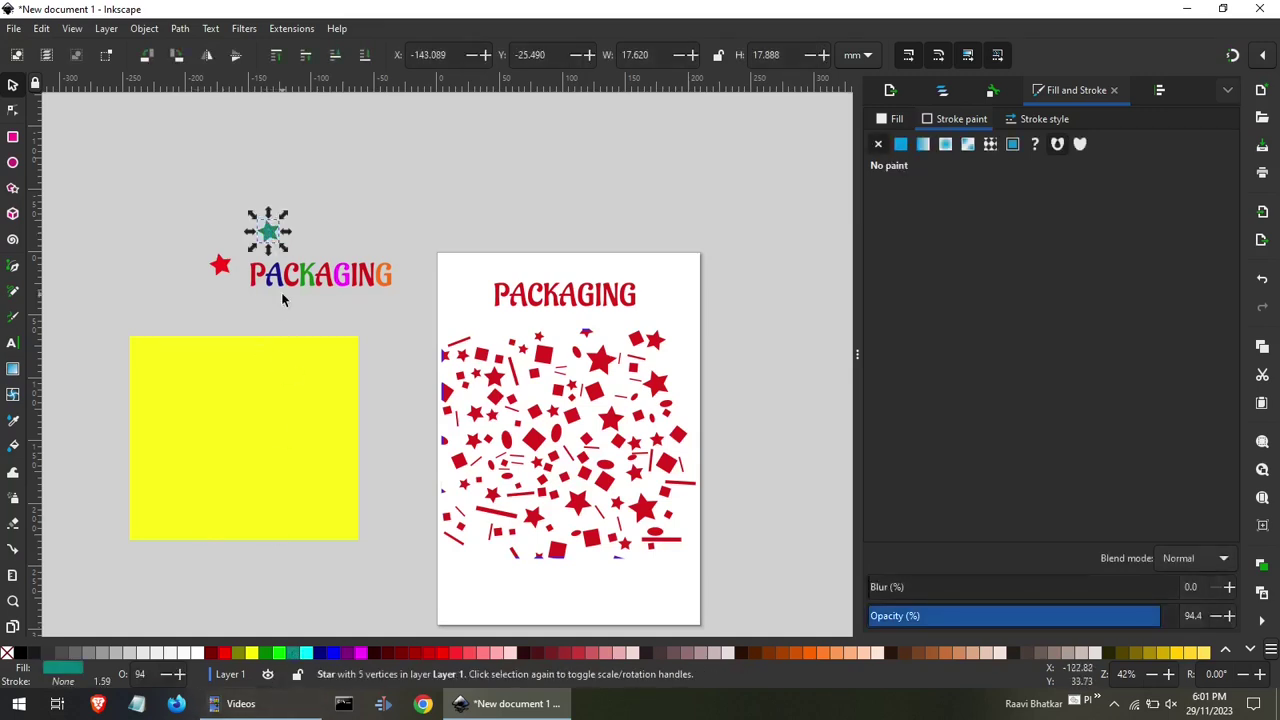
left_click_drag(132, 206, 400, 294)
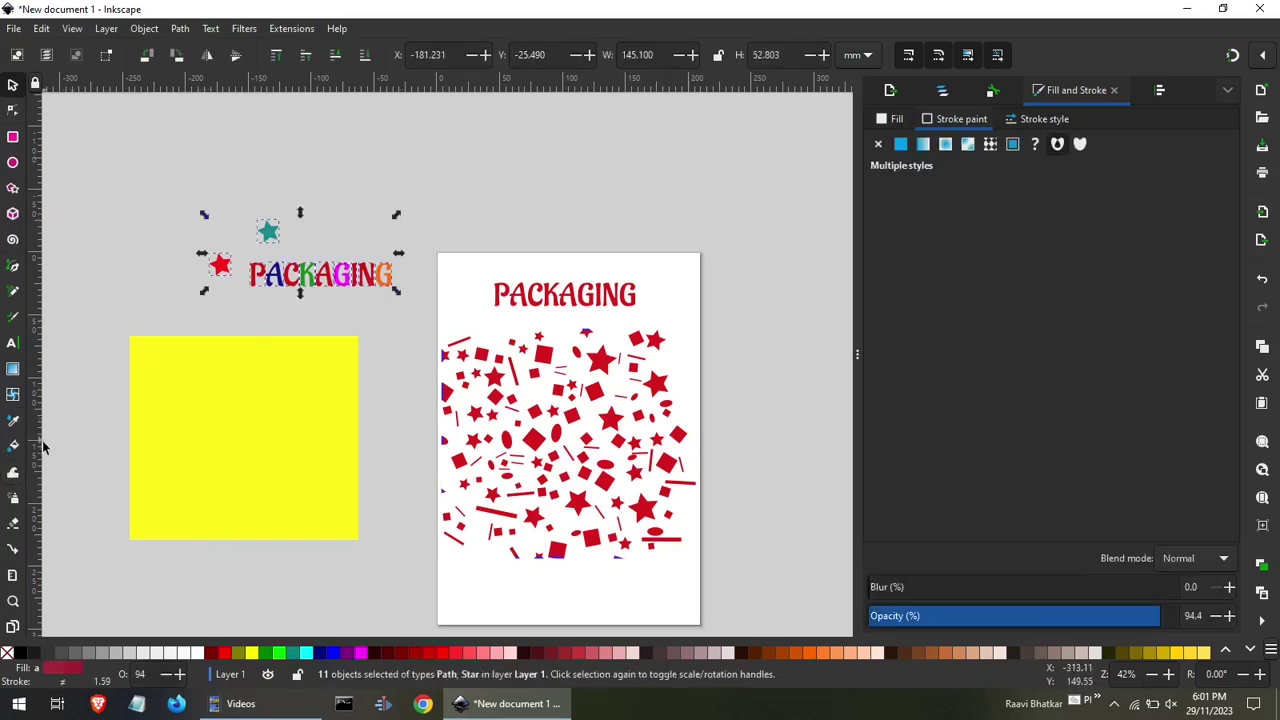
Spray clones of the selected letters and stars across and around the yellow square.
left_click(17, 507)
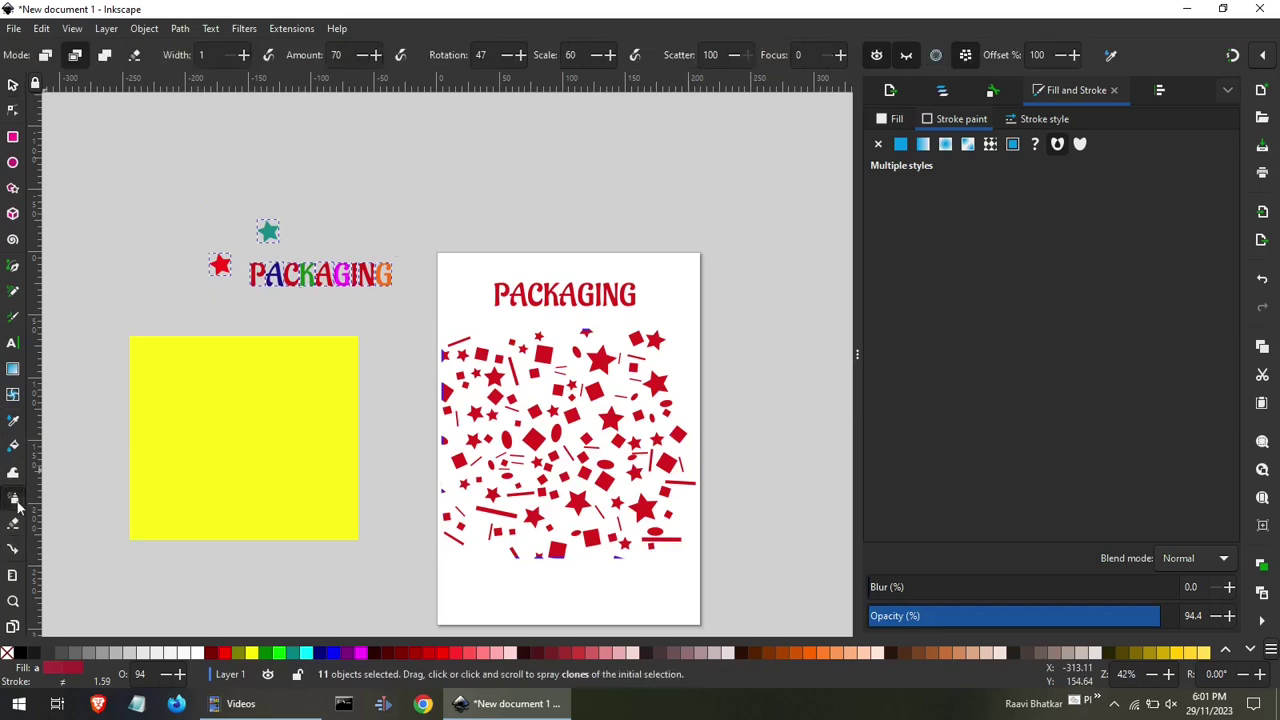
mouse_move(177, 457)
left_mouse_down()
mouse_move(214, 411)
mouse_move(228, 540)
mouse_move(329, 395)
mouse_move(357, 414)
mouse_move(358, 386)
mouse_move(345, 470)
mouse_move(367, 462)
mouse_move(286, 346)
mouse_move(96, 422)
mouse_move(160, 343)
mouse_move(365, 347)
mouse_move(332, 369)
mouse_move(328, 404)
mouse_move(354, 405)
mouse_move(318, 435)
mouse_move(260, 378)
mouse_move(211, 370)
mouse_move(237, 372)
mouse_move(222, 380)
mouse_move(150, 340)
mouse_move(135, 370)
mouse_move(165, 352)
mouse_move(150, 482)
left_mouse_up()
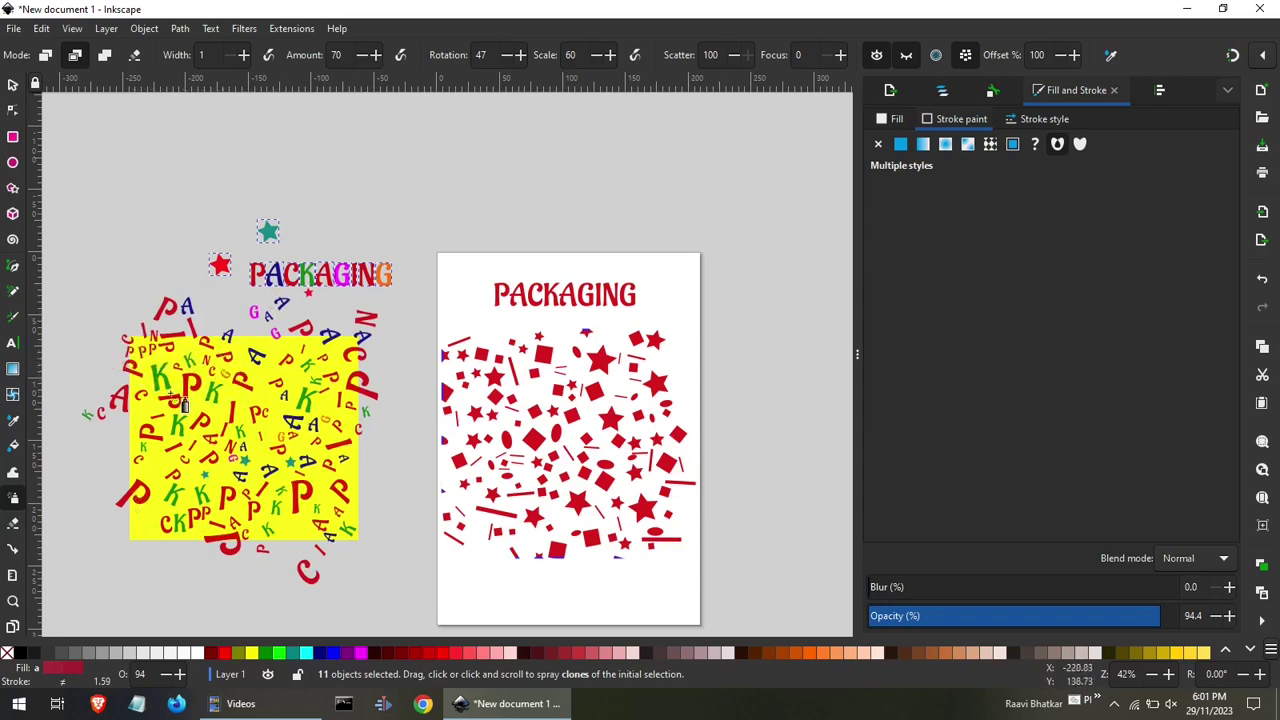
mouse_move(183, 400)
left_mouse_down()
mouse_move(146, 515)
mouse_move(236, 528)
mouse_move(311, 572)
mouse_move(270, 602)
mouse_move(203, 493)
mouse_move(400, 487)
mouse_move(385, 425)
mouse_move(343, 476)
mouse_move(338, 505)
left_mouse_up()
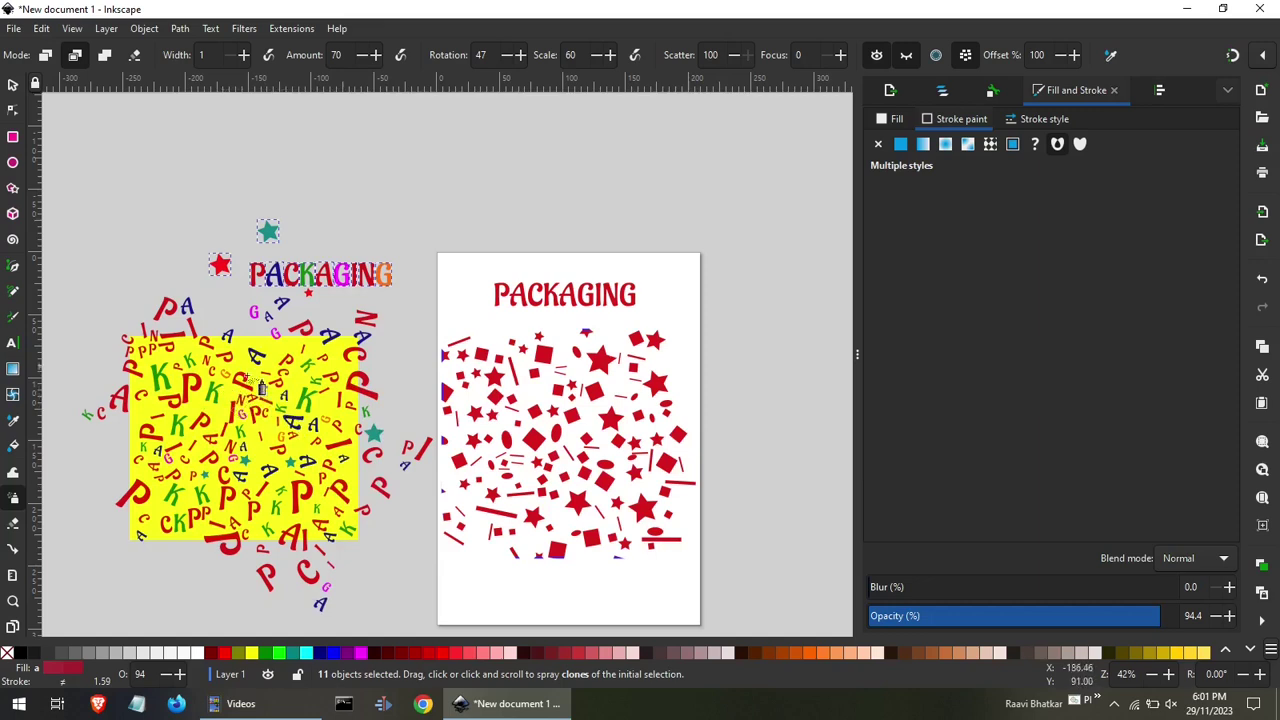
left_click(172, 348)
left_click(226, 515)
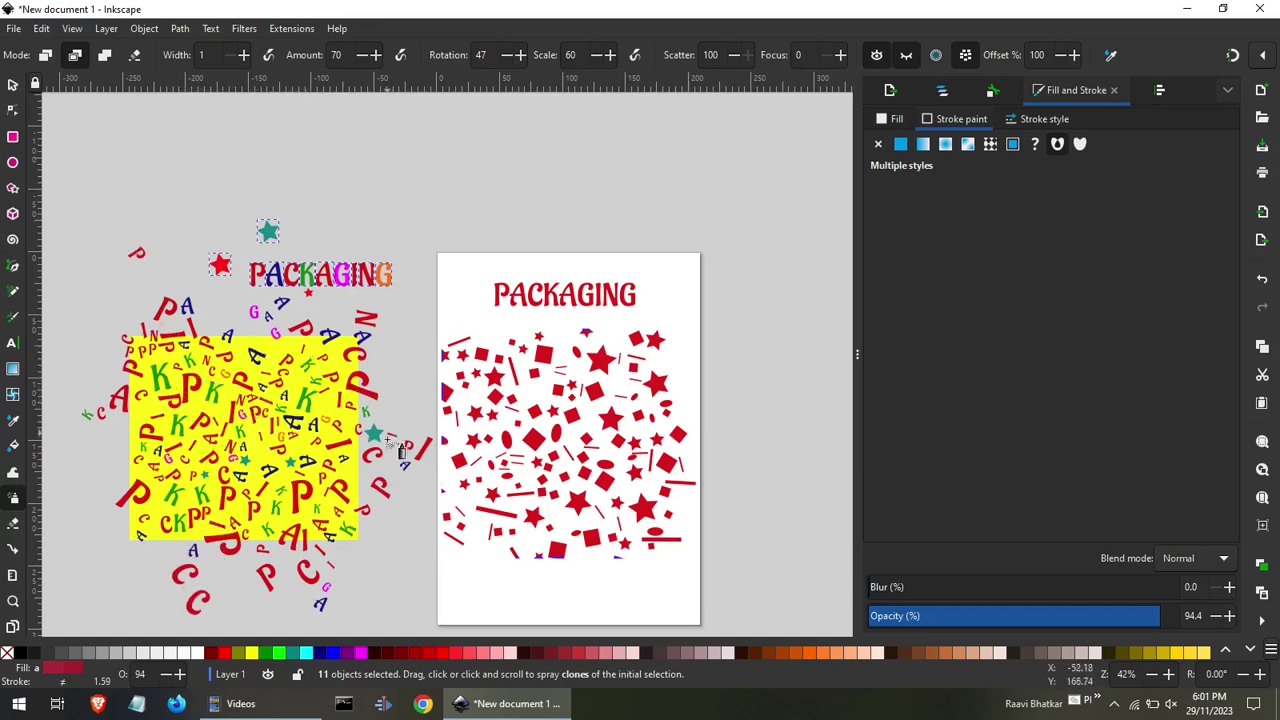
key("Escape")
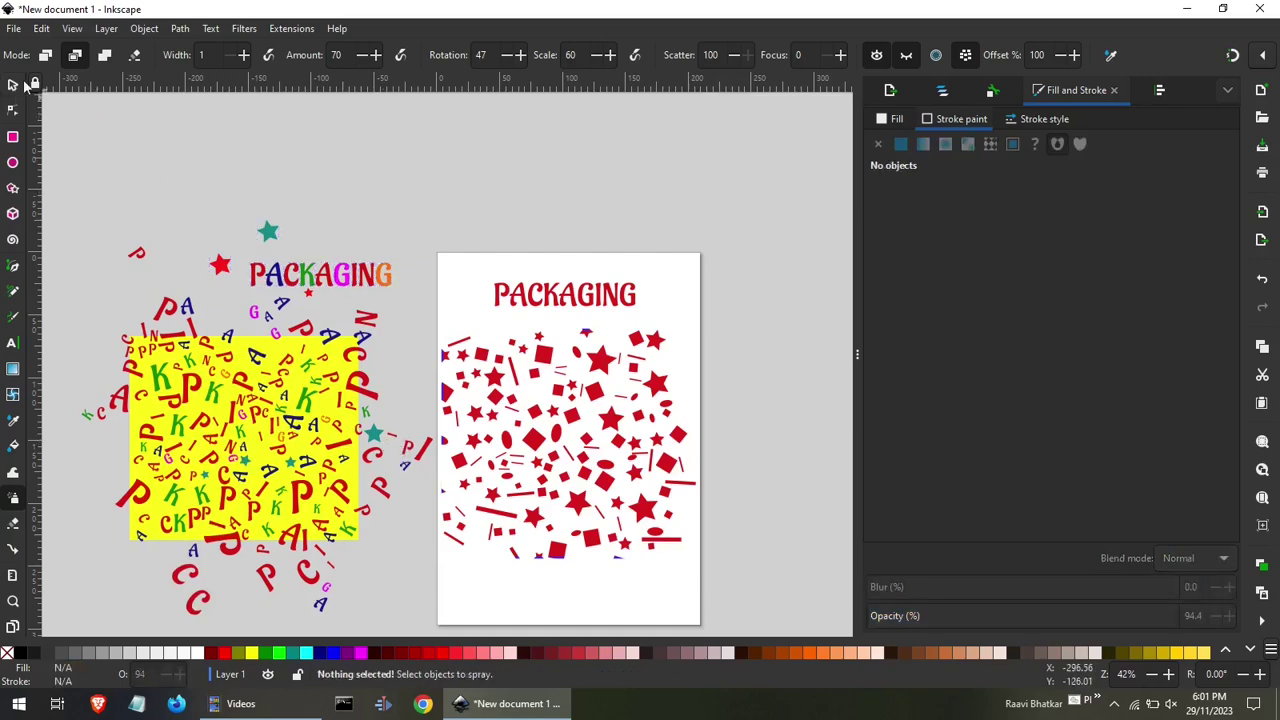
Return to the selector, show the Fill settings and narrow the side panel.
left_click(14, 85)
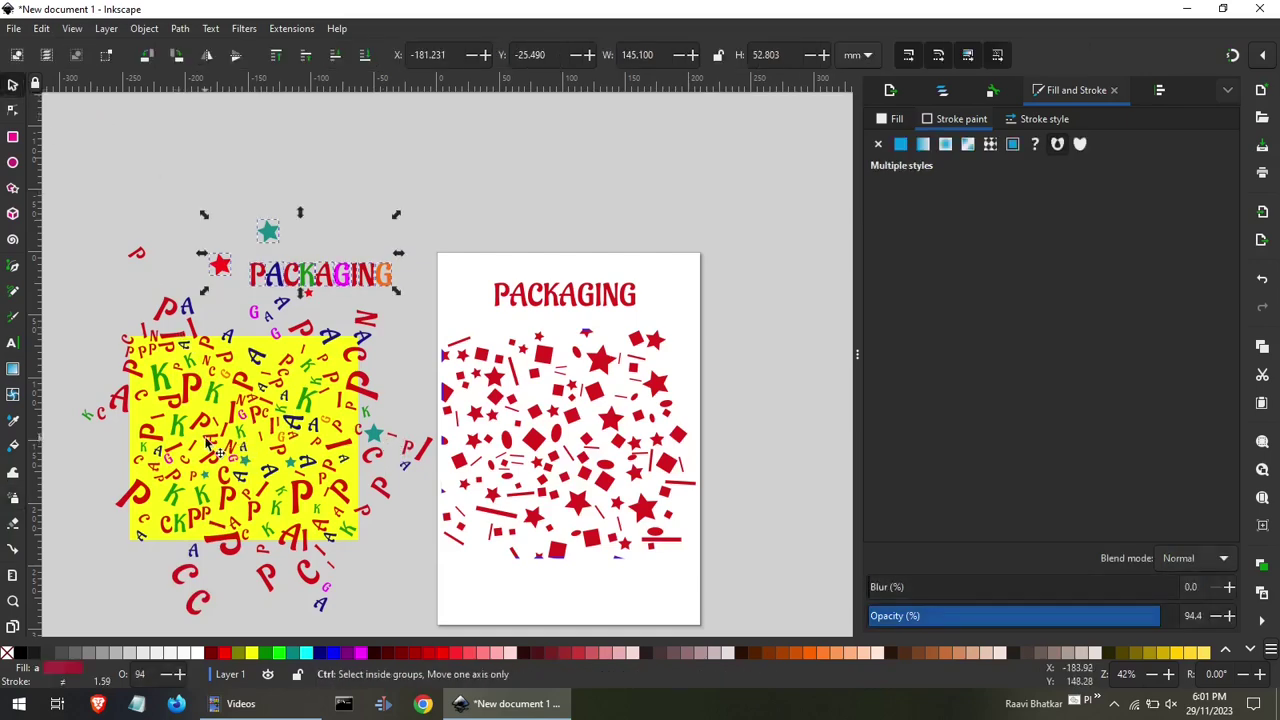
scroll(212, 442, "up", 1, "ctrl")
scroll(208, 442, "up", 1, "ctrl")
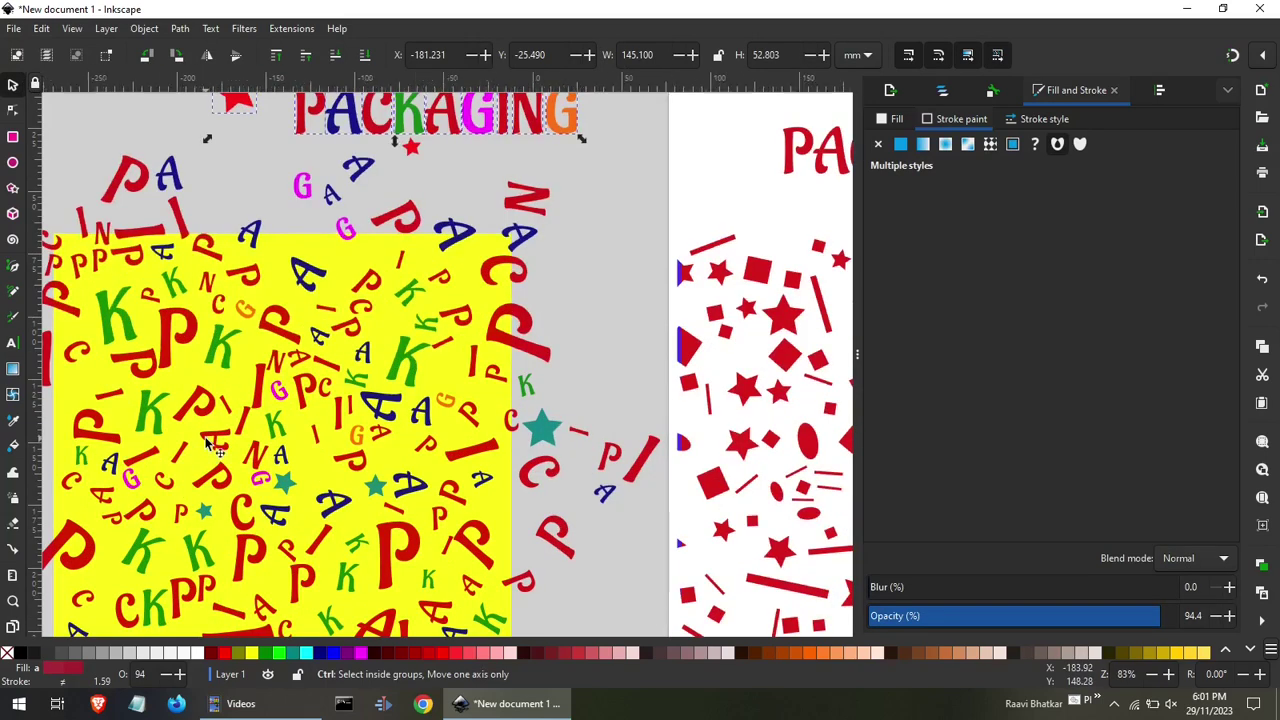
scroll(208, 442, "down", 1, "ctrl")
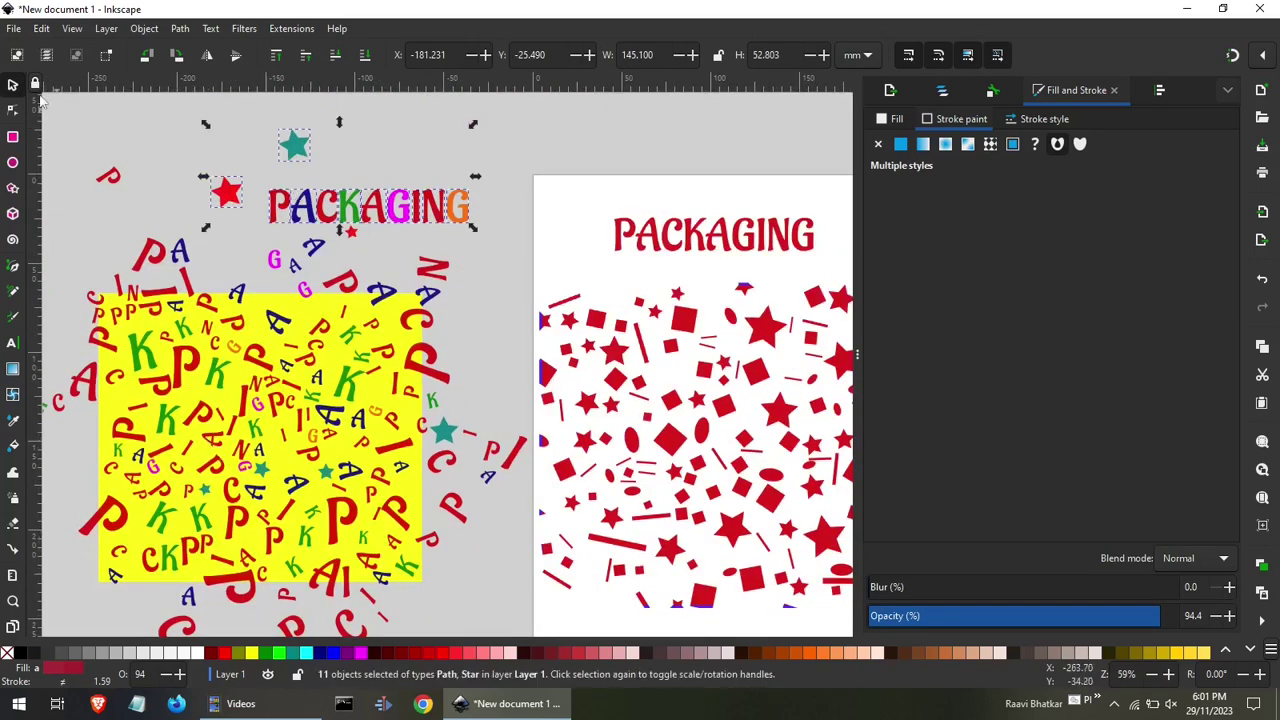
left_click(84, 160)
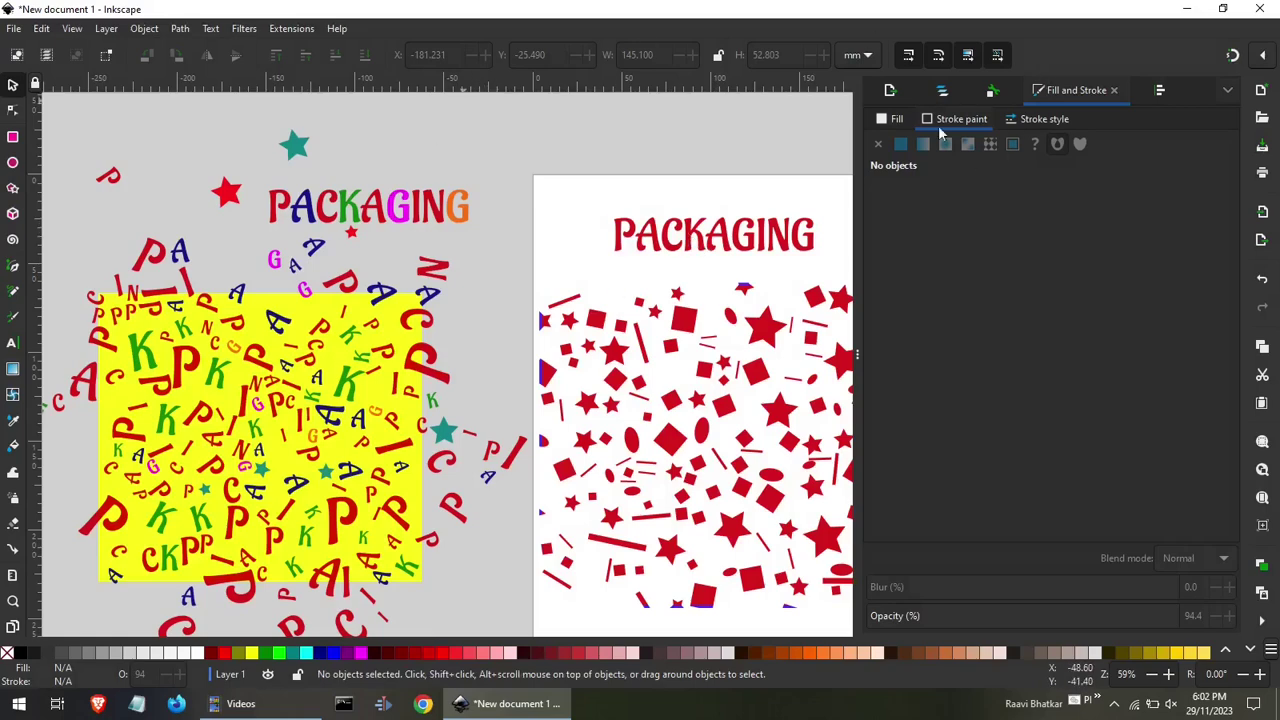
left_click(907, 118)
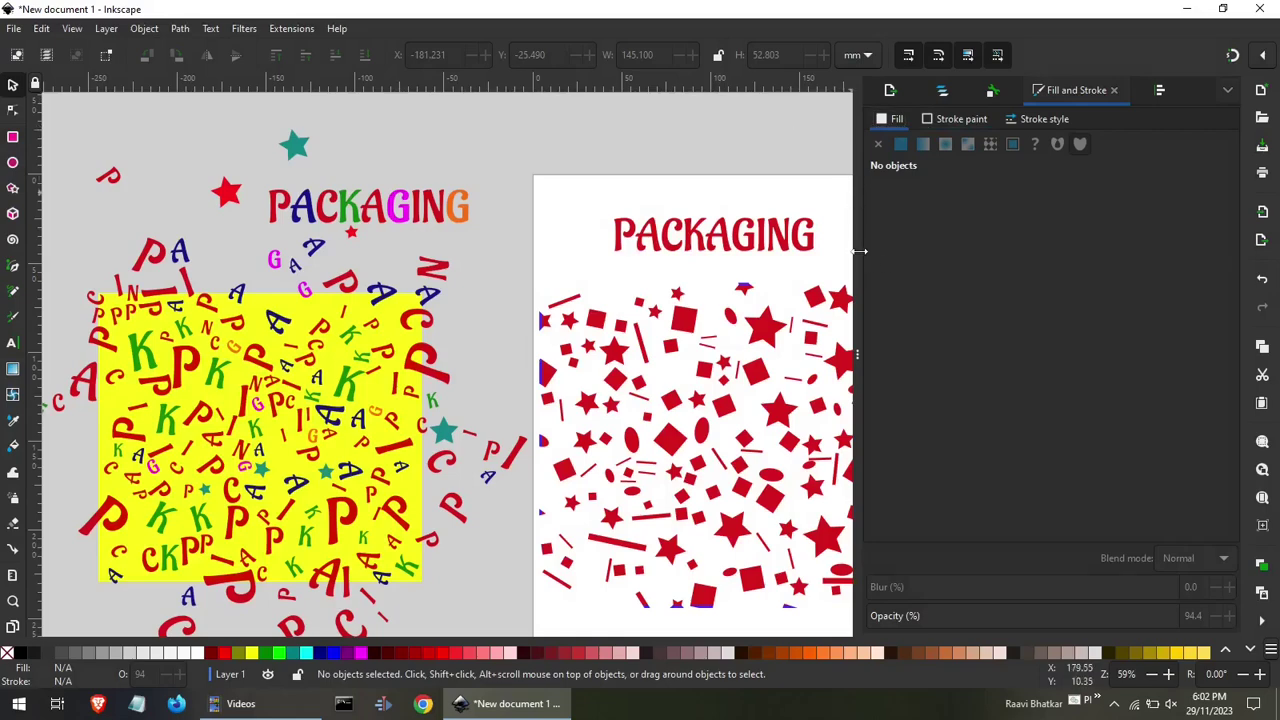
left_click_drag(860, 251, 944, 257)
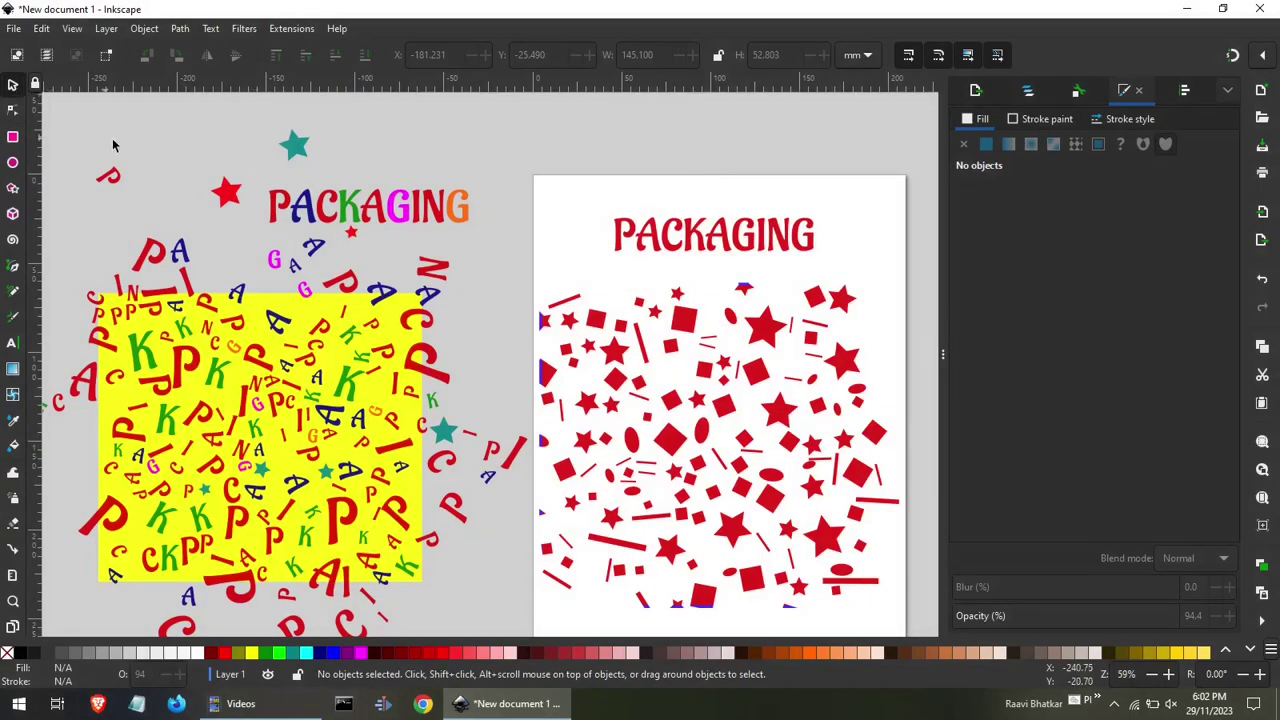
Rubber-band select the yellow rectangle together with its sprayed letter clones.
left_click(241, 324)
scroll(314, 340, "down", 1, "ctrl")
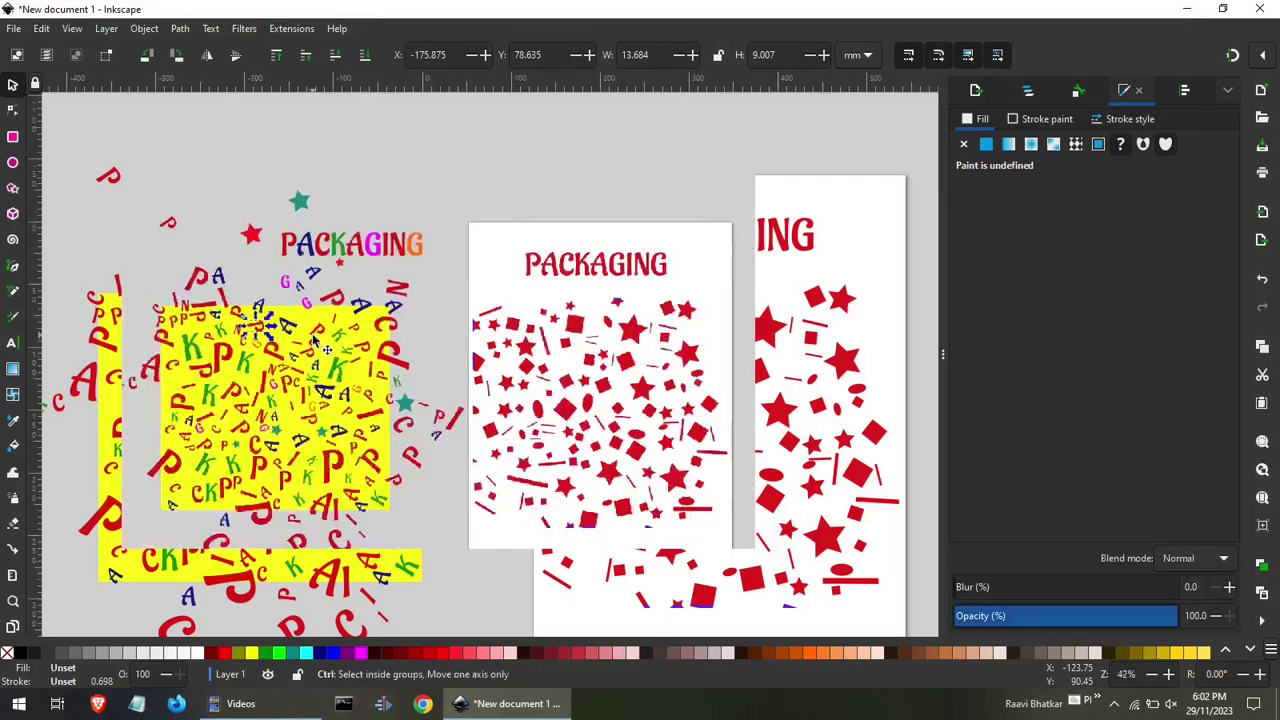
scroll(312, 333, "down", 3, "ctrl")
left_click_drag(210, 273, 356, 432)
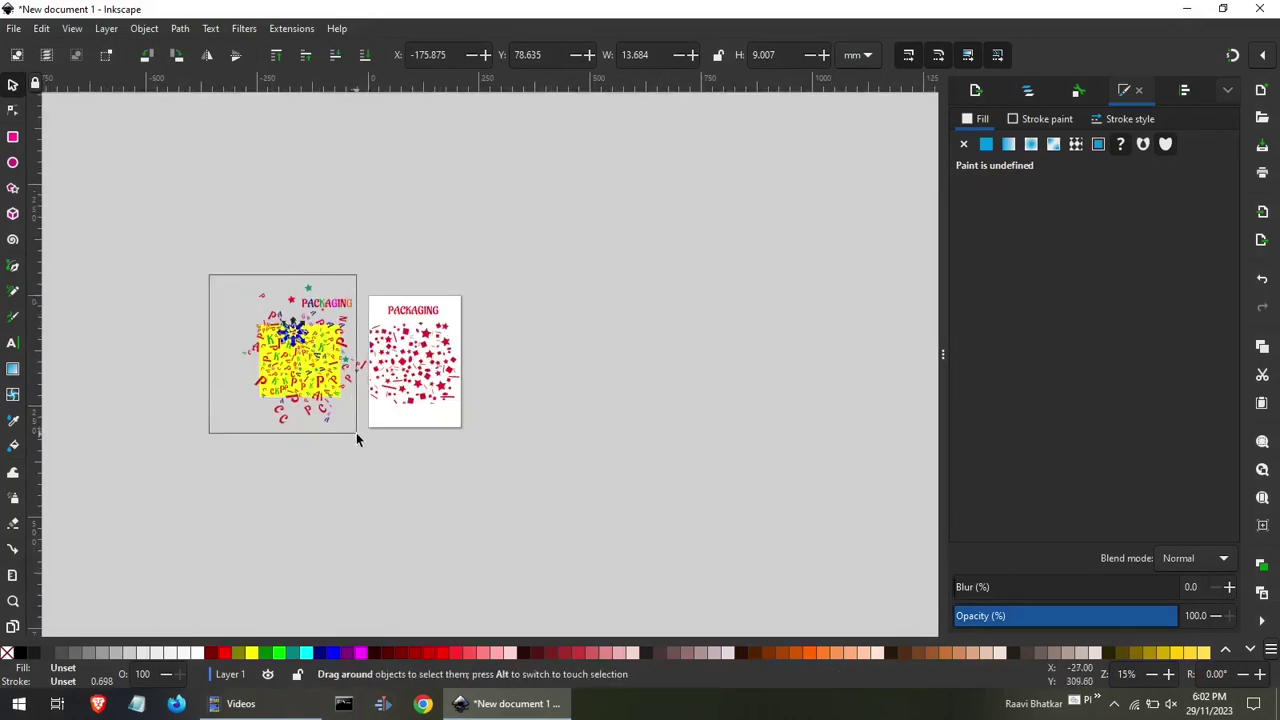
scroll(356, 393, "up", 2, "ctrl")
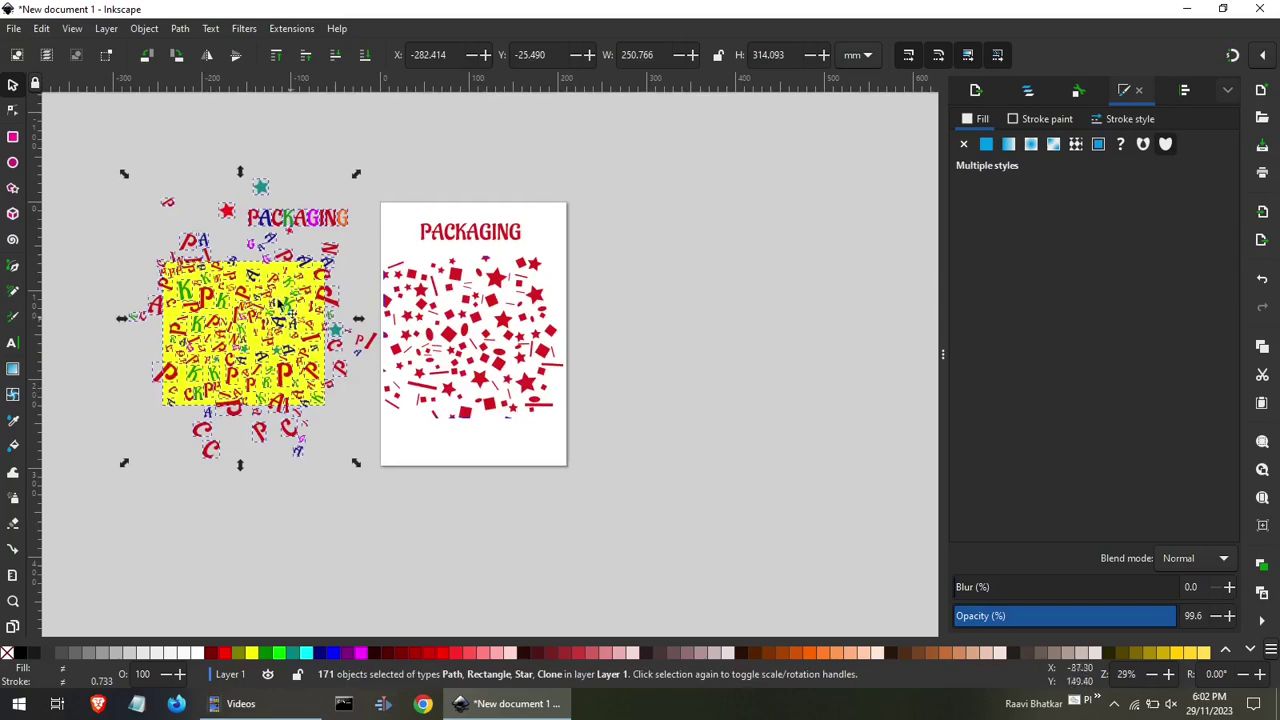
left_click(147, 222)
mouse_move(98, 248)
left_mouse_down()
mouse_move(329, 367)
mouse_move(354, 429)
left_mouse_up()
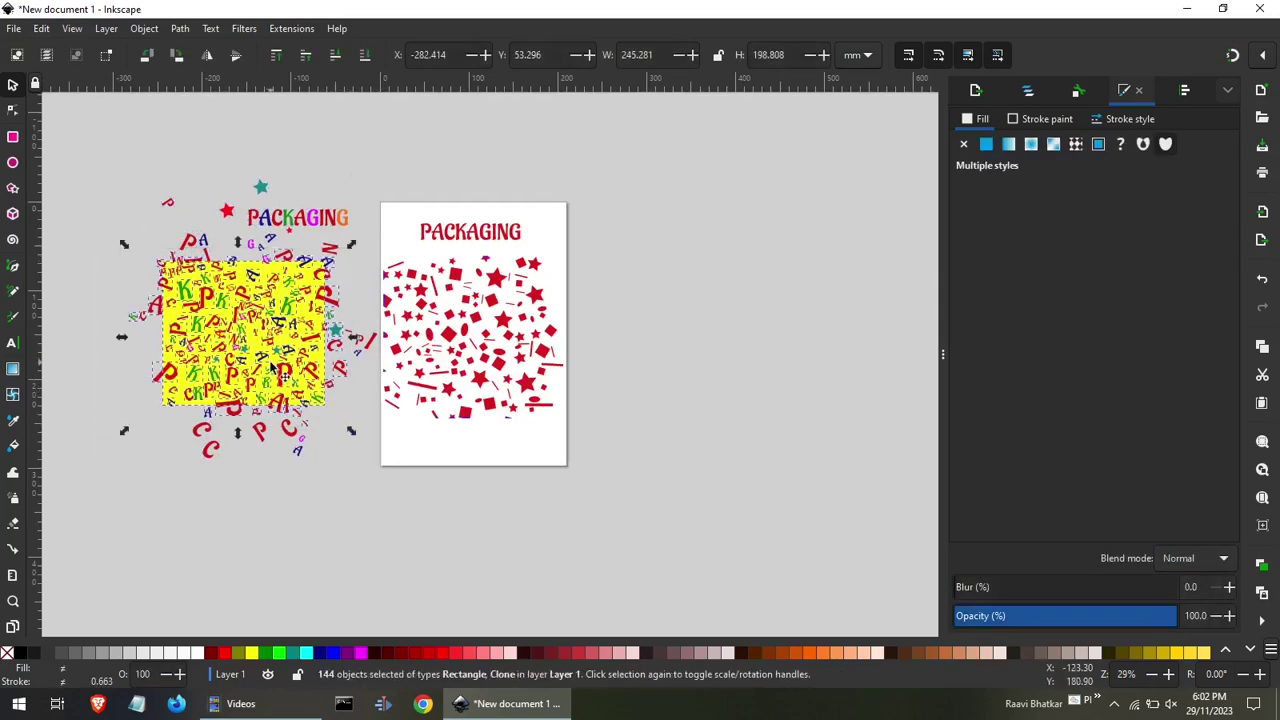
scroll(272, 370, "up", 2, "ctrl")
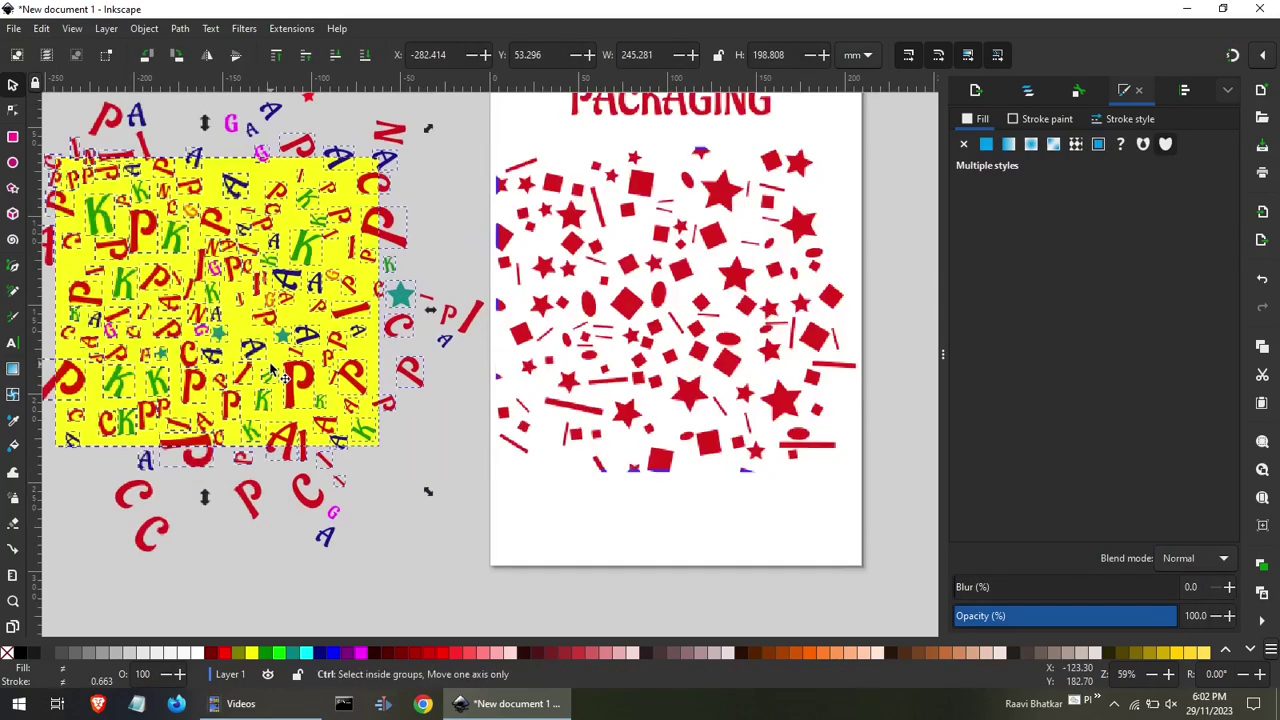
Group the 143 letter clones, excluding the yellow rectangle.
left_click(225, 170, "shift")
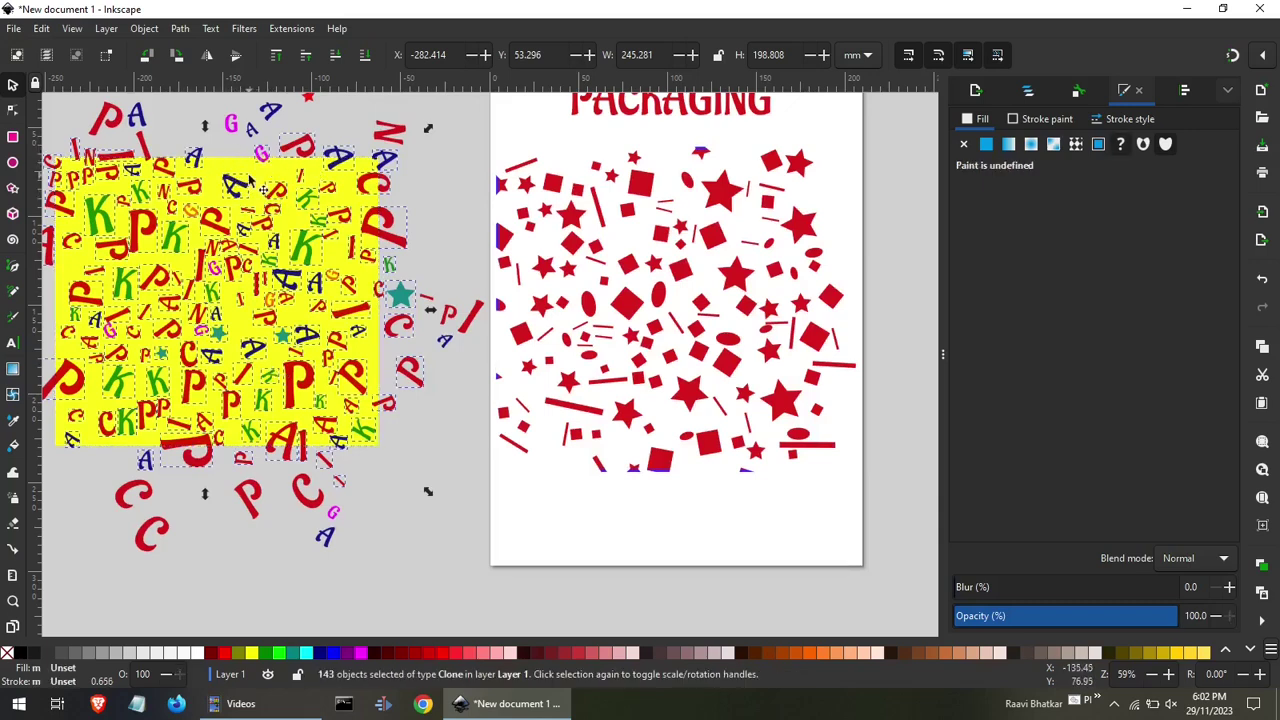
right_click(240, 185)
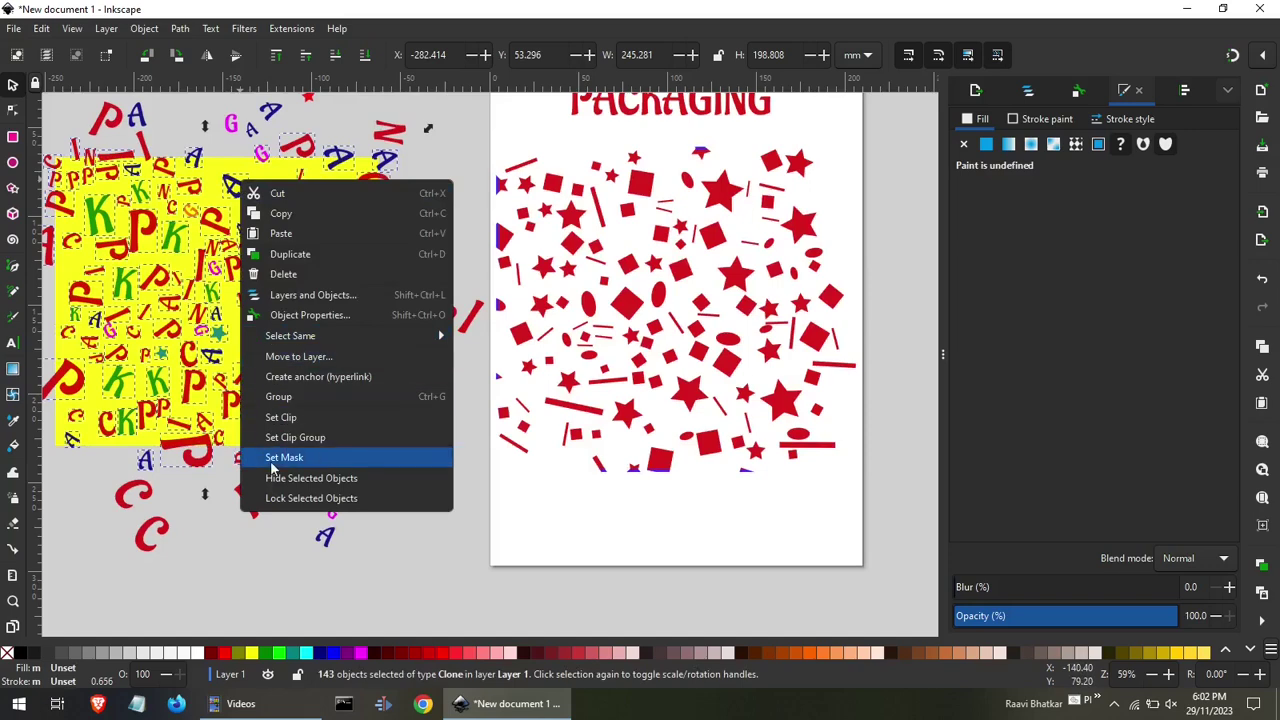
key("Escape")
key("ctrl+g")
left_click(228, 178, "shift")
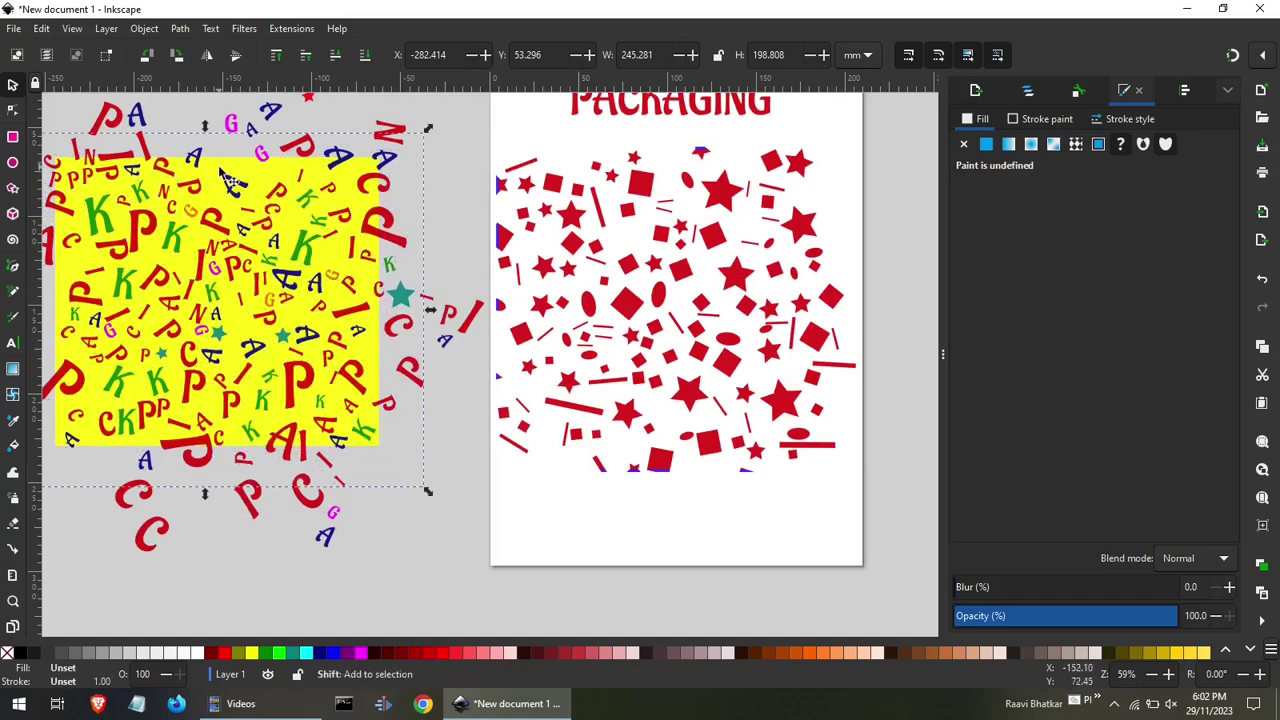
right_click(221, 170)
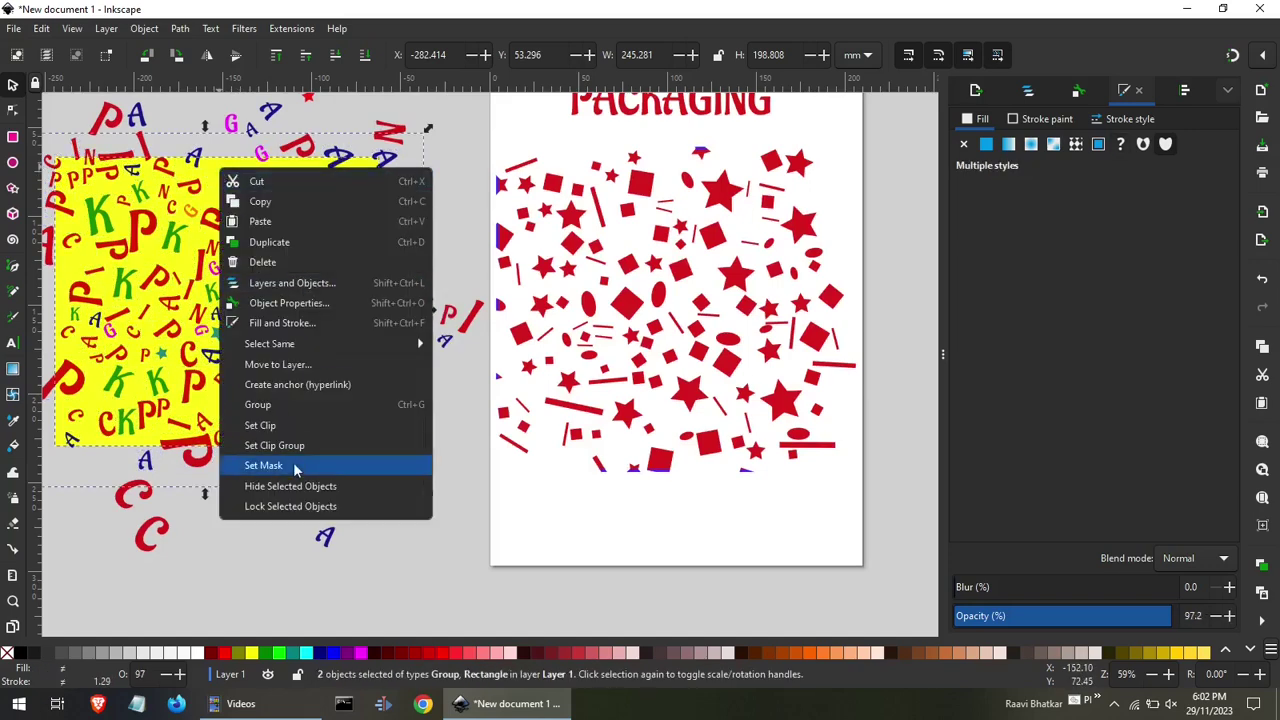
left_click(329, 428)
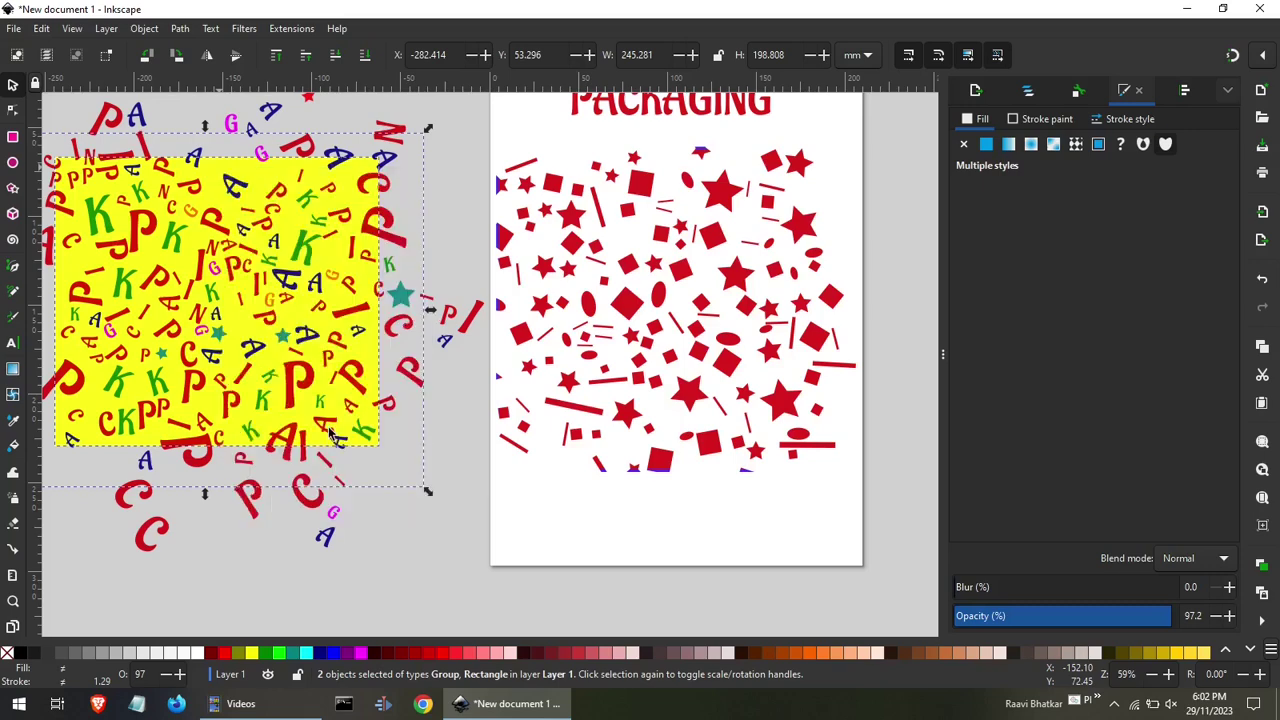
key("ctrl+z")
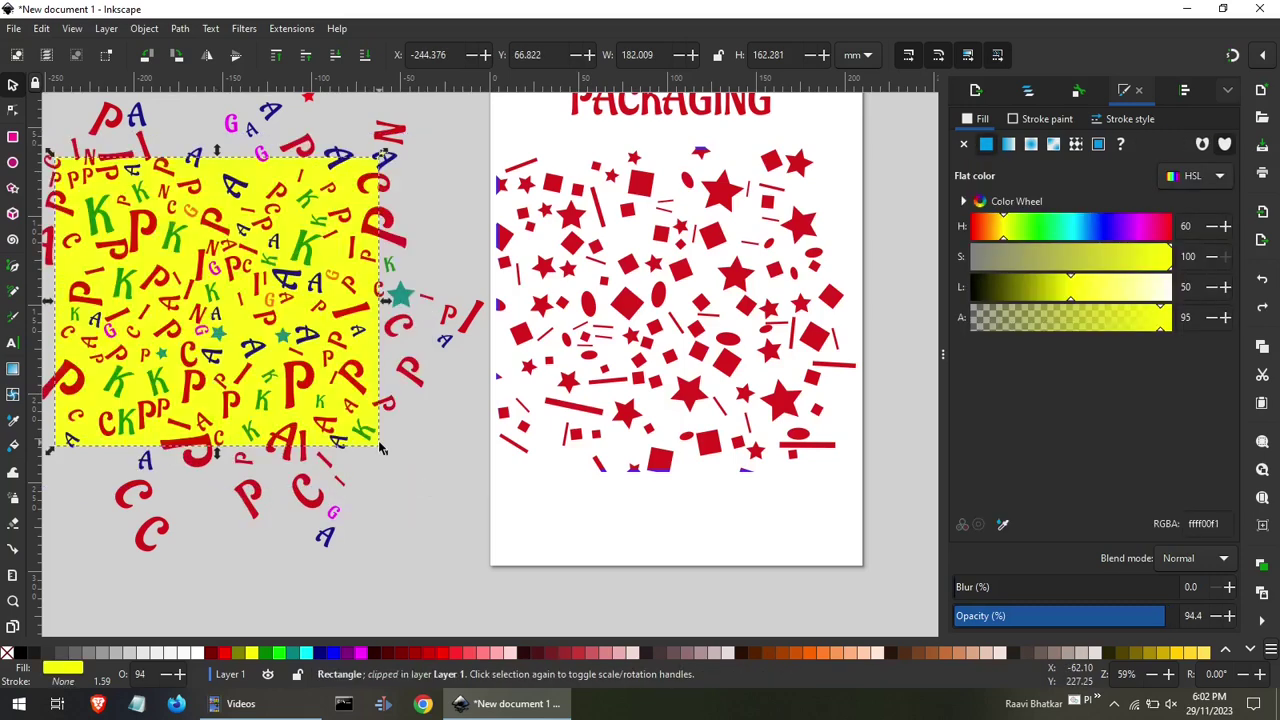
Attempt a clip of the rectangle and letter group, then undo the wrong result.
left_click(408, 453)
left_click(365, 395)
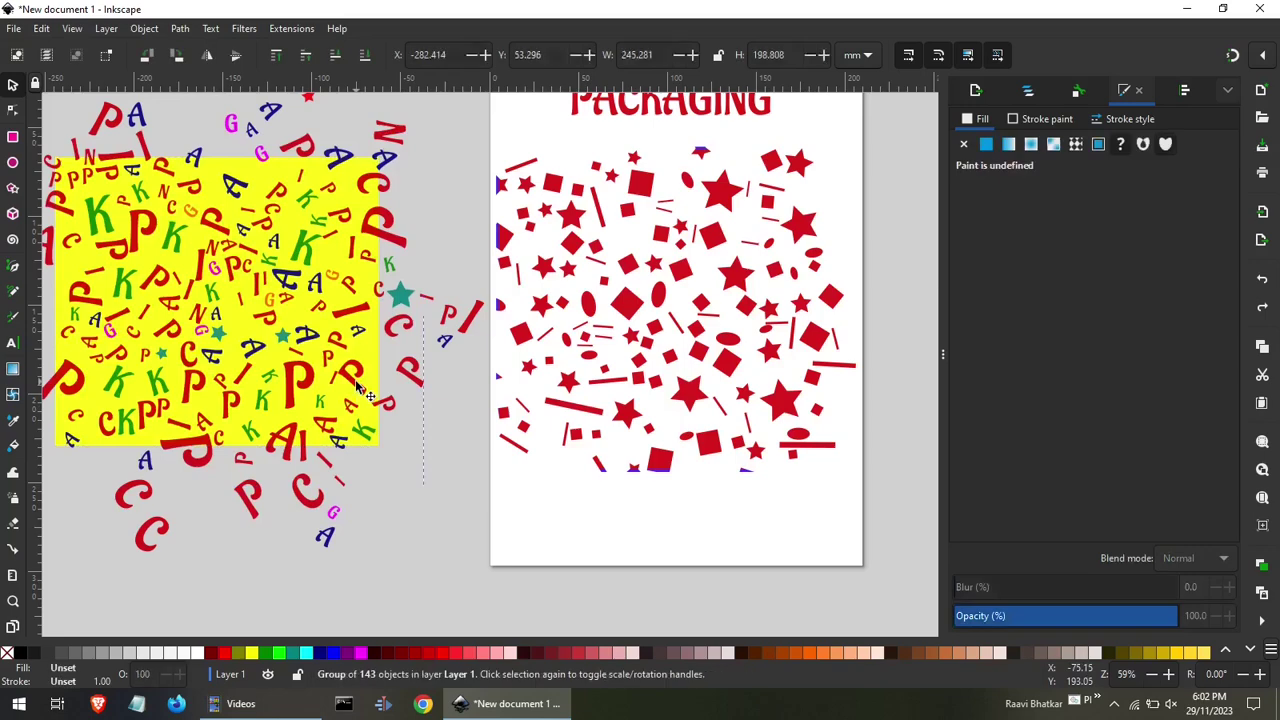
left_click(365, 388, "alt")
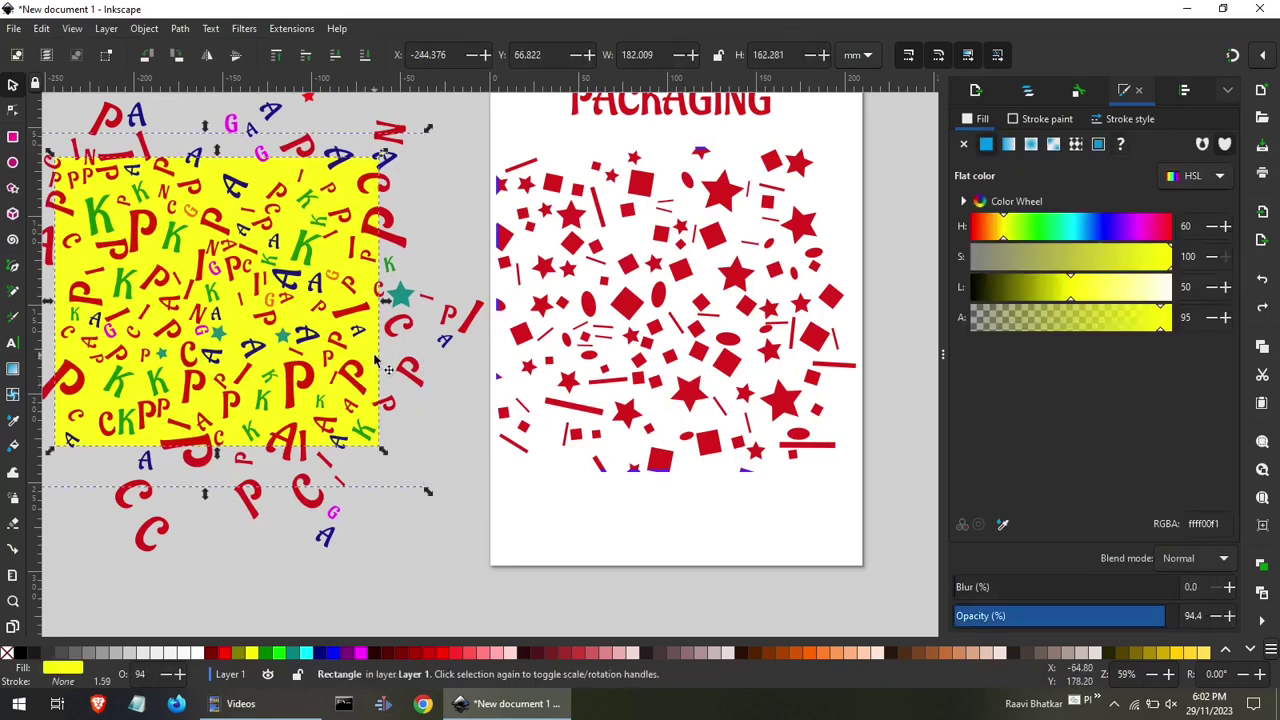
left_click(357, 279, "shift")
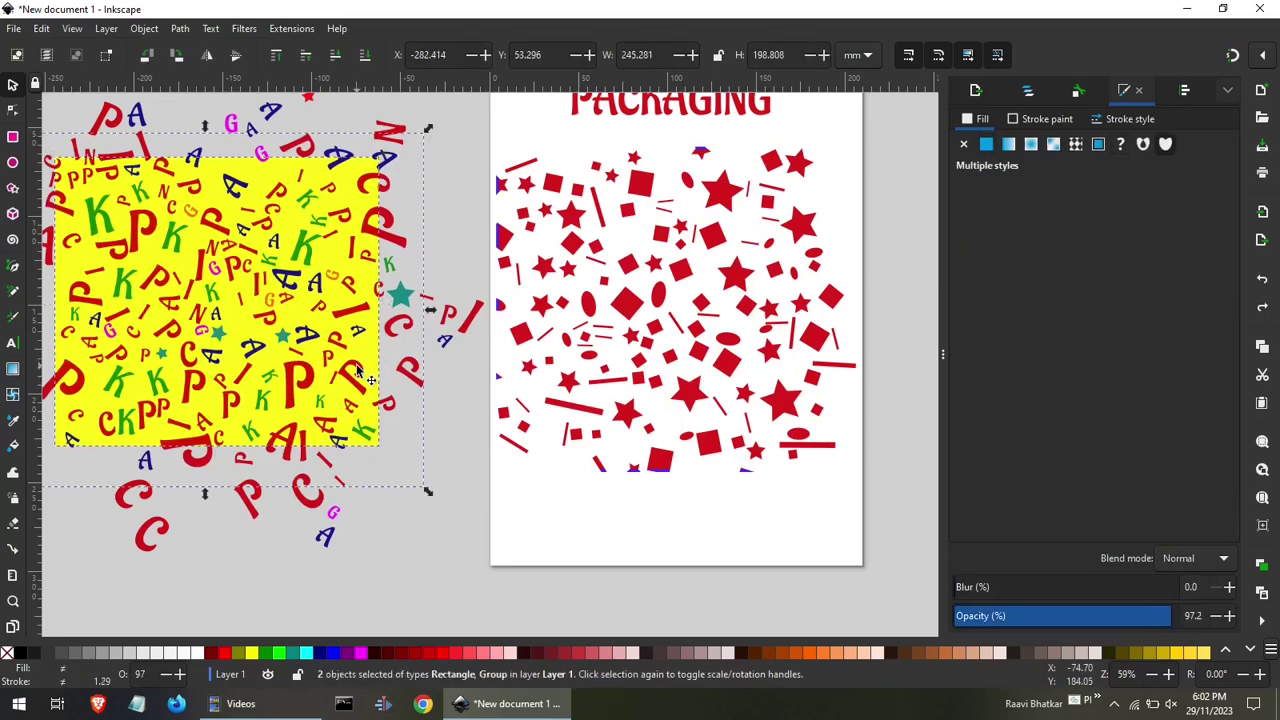
right_click(357, 279)
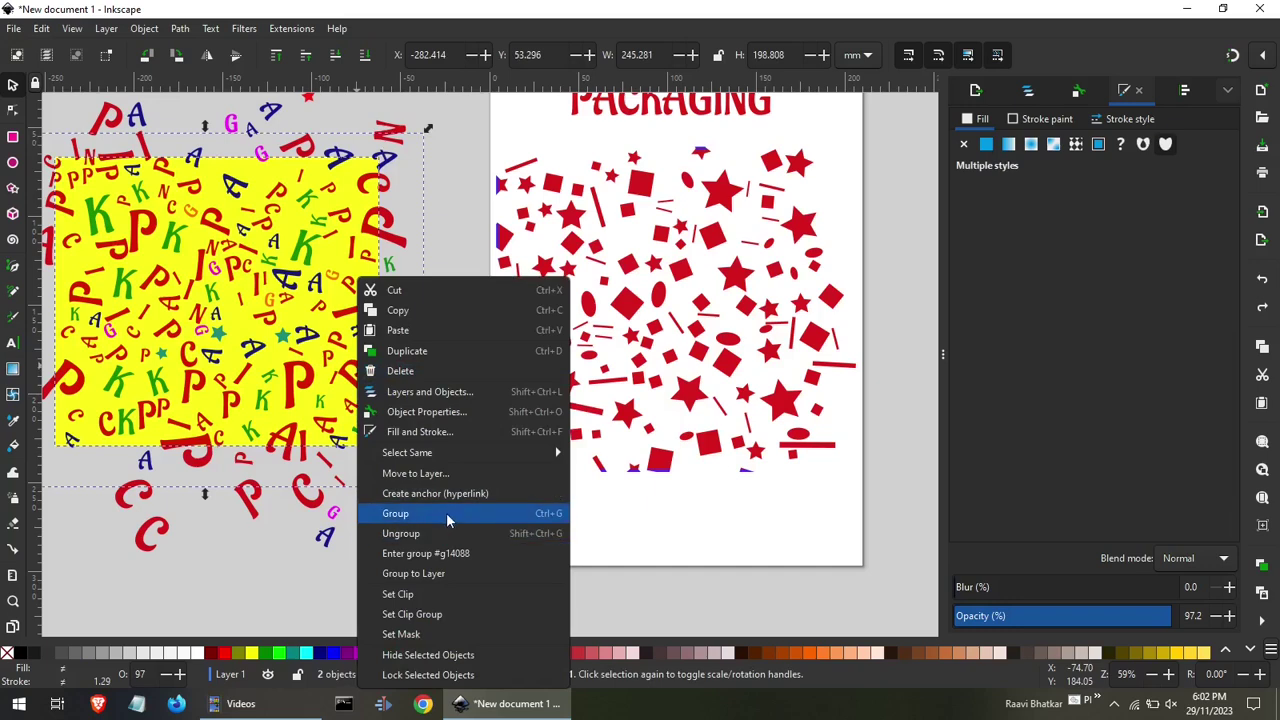
left_click(438, 598)
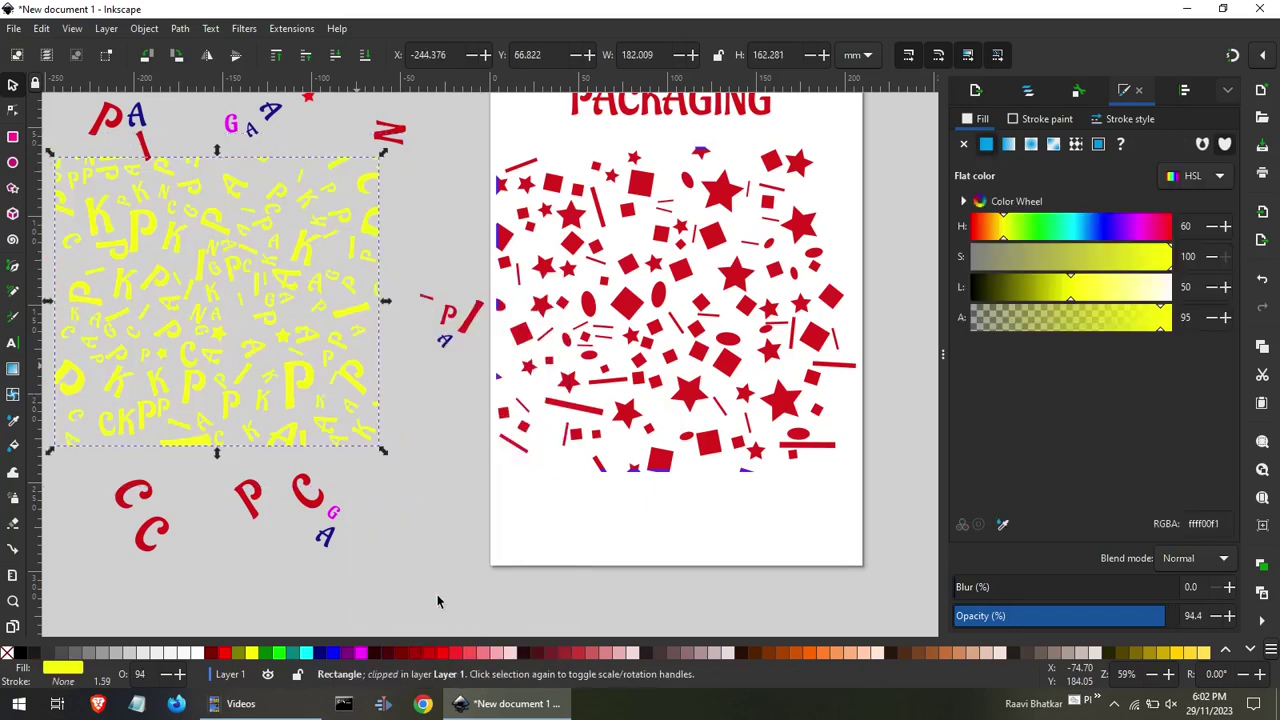
key("ctrl")
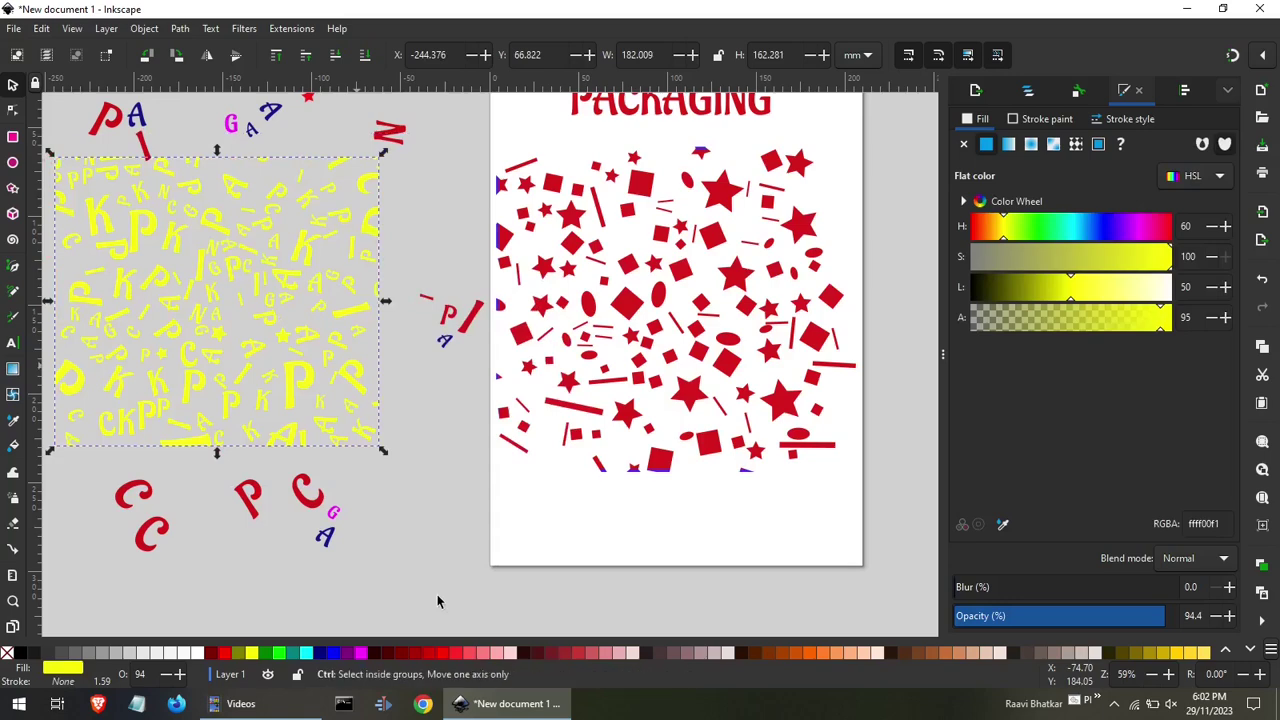
key("ctrl+z")
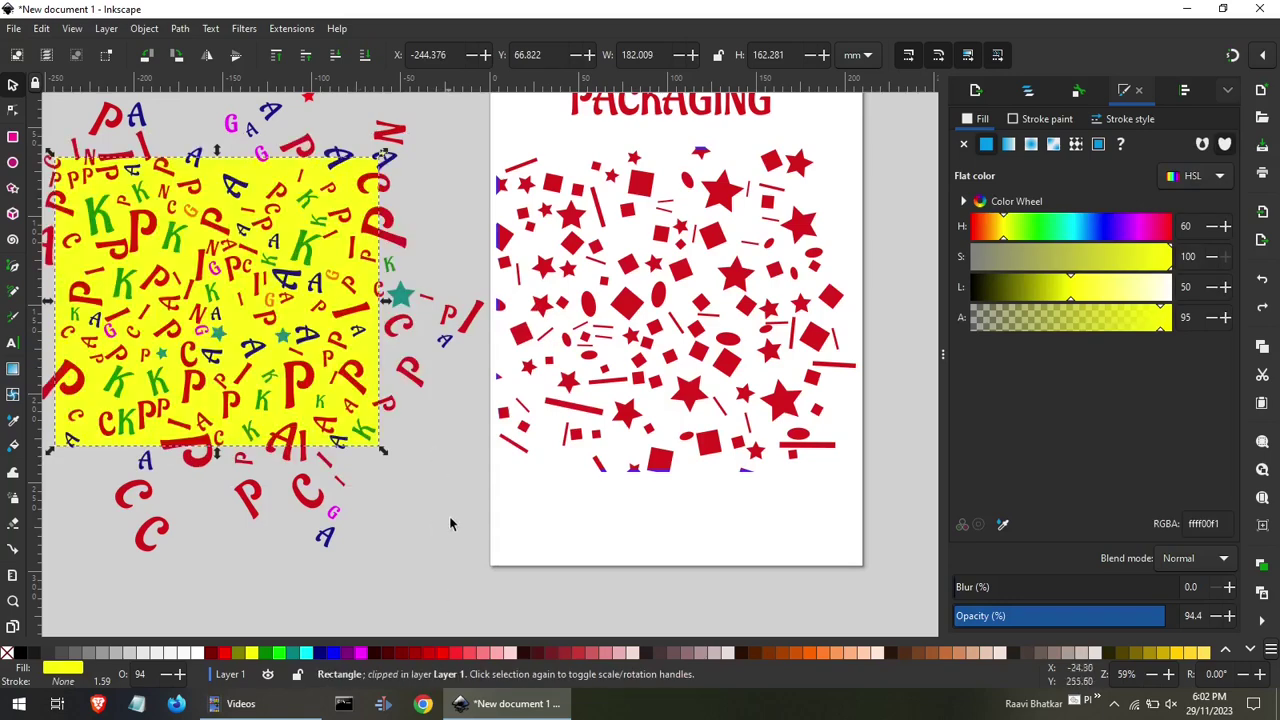
left_click(449, 522)
Lower the letter group behind the yellow rectangle and Set Clip to the square.
left_click(357, 318)
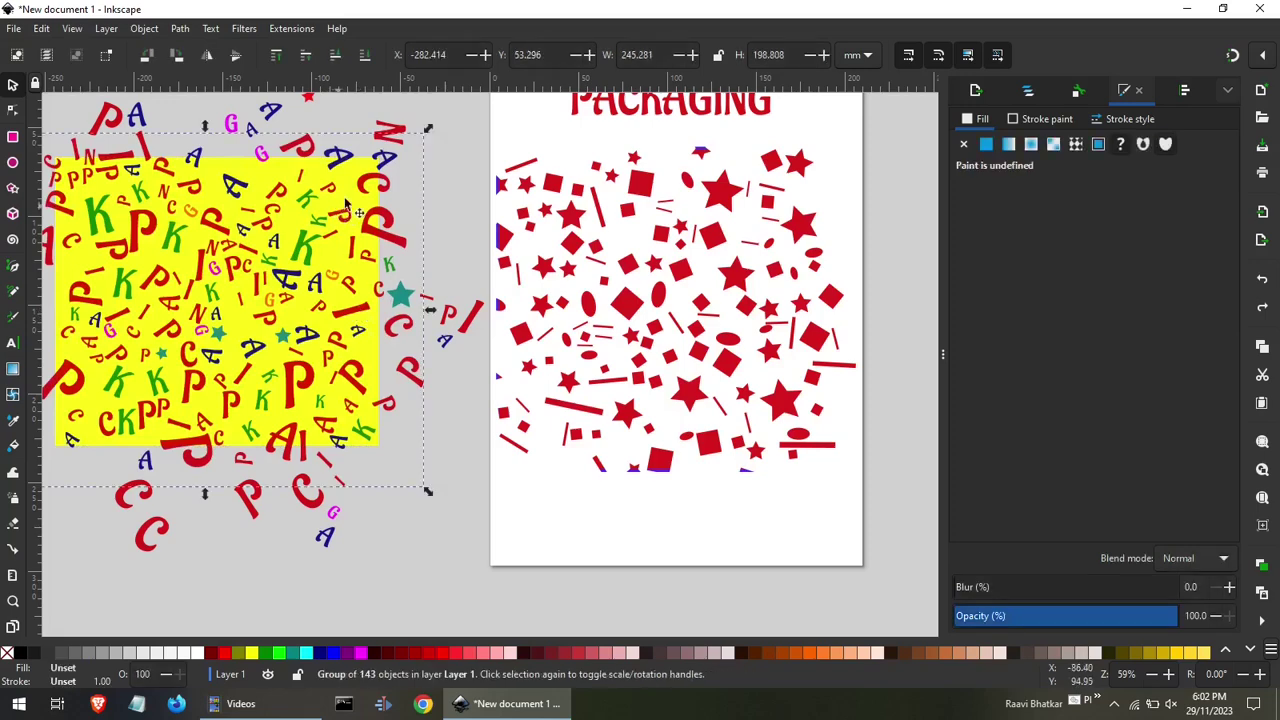
left_click(365, 62)
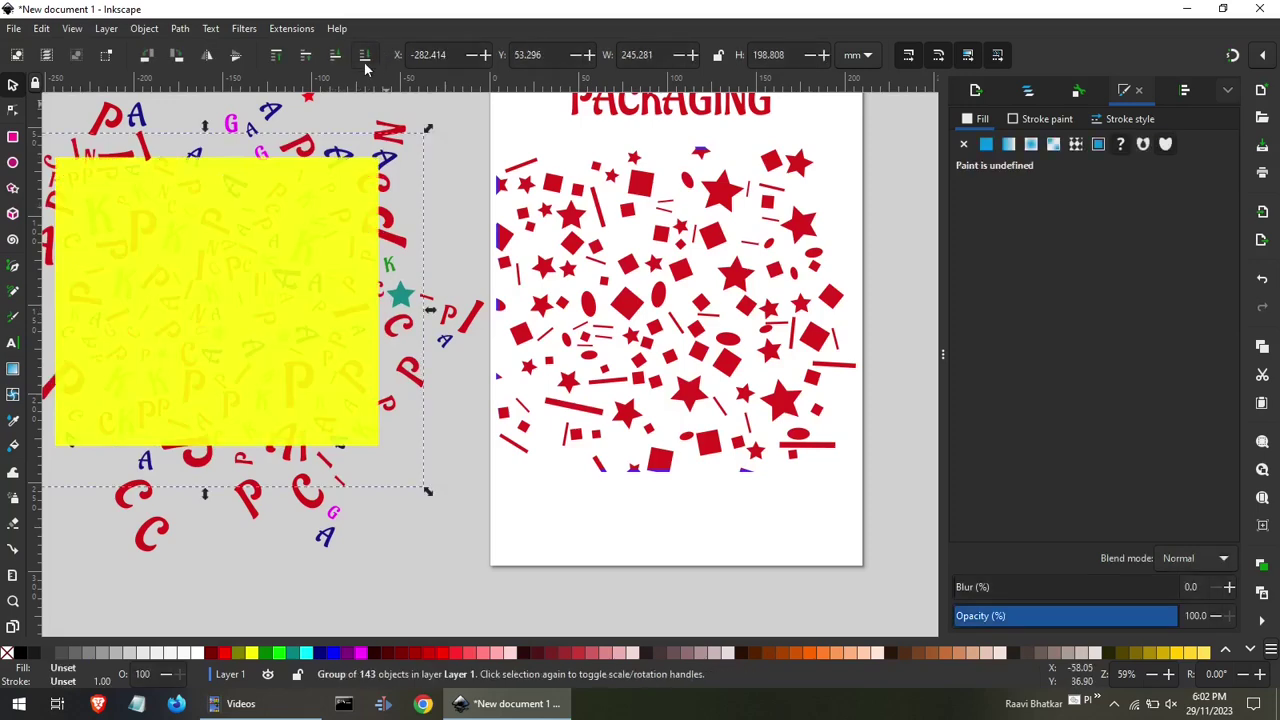
left_click(340, 243, "shift")
right_click(340, 243)
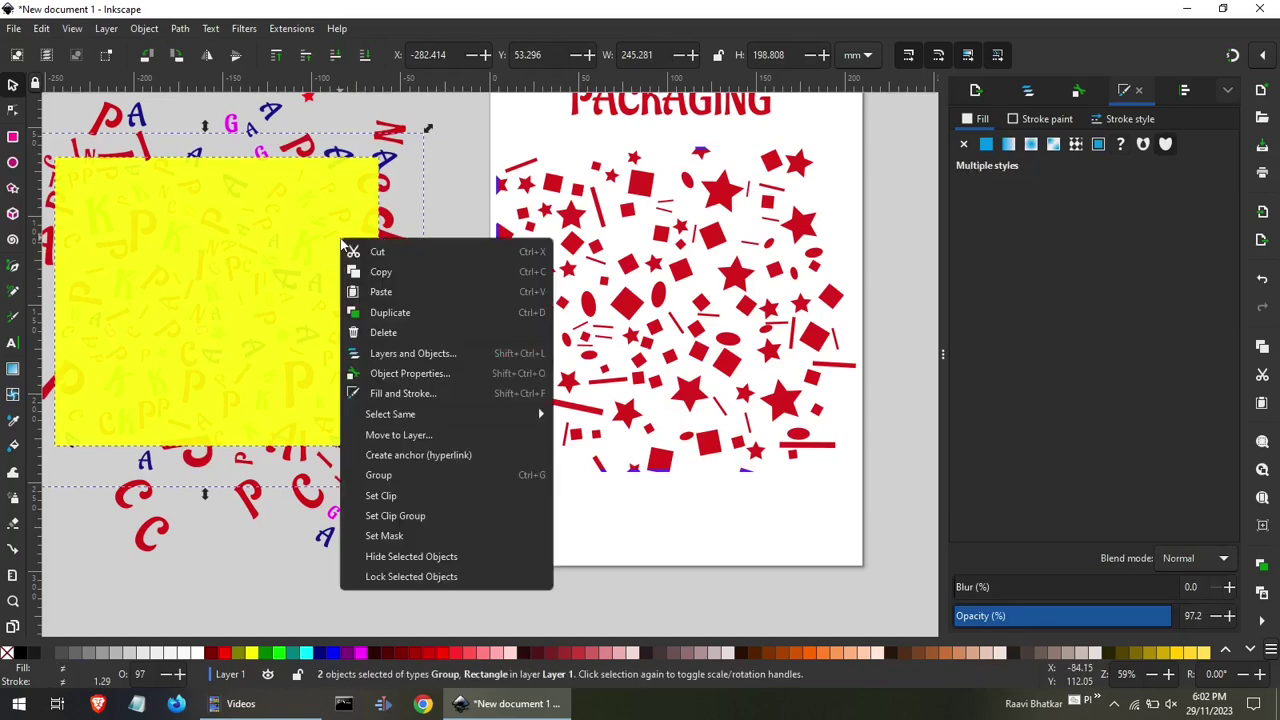
left_click(412, 495)
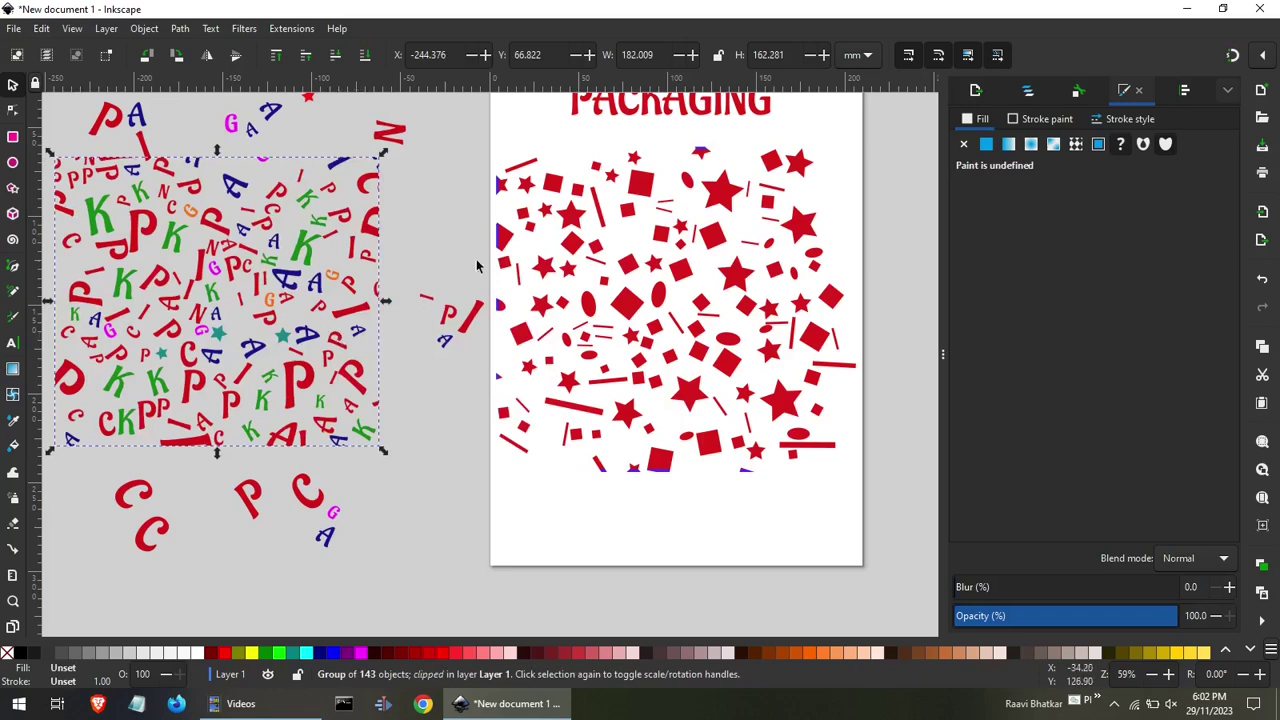
scroll(476, 265, "down", 1)
scroll(476, 265, "down", 2)
Drag the clipped letter pattern to the right of the page.
mouse_move(449, 296)
left_mouse_down()
mouse_move(715, 343)
mouse_move(793, 300)
left_mouse_up()
scroll(794, 299, "up", 2)
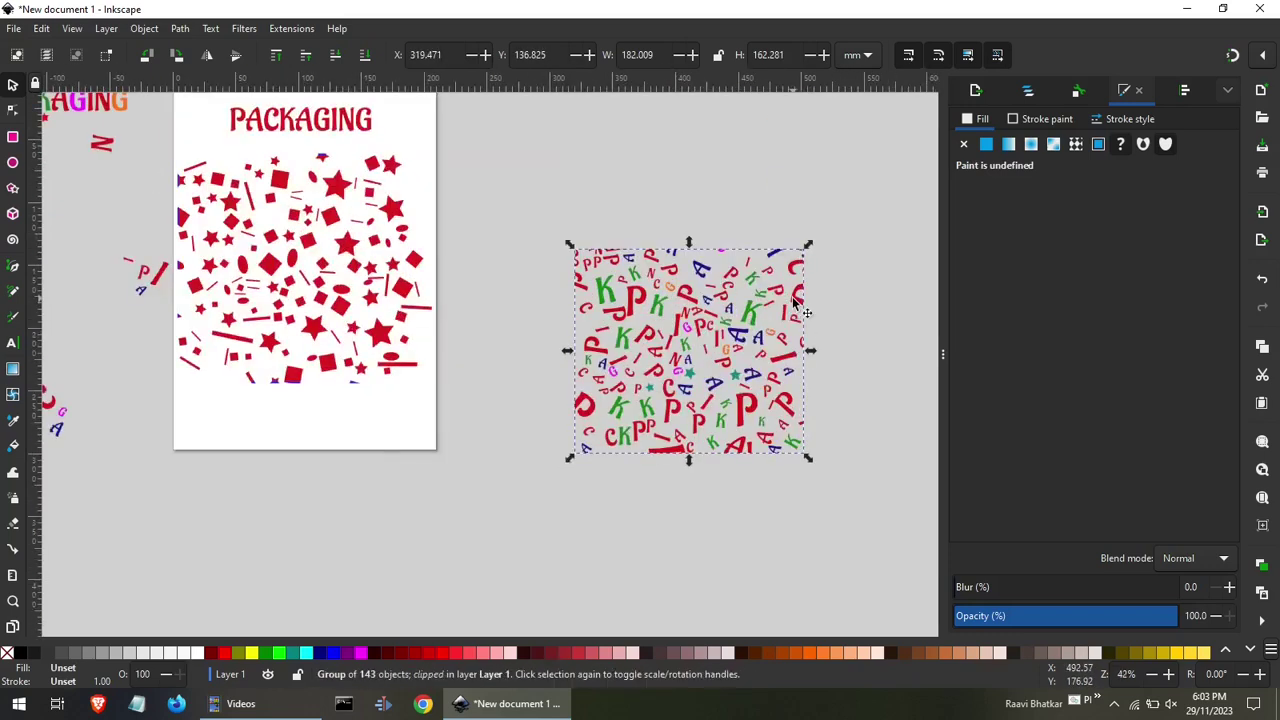
scroll(793, 300, "up", 2)
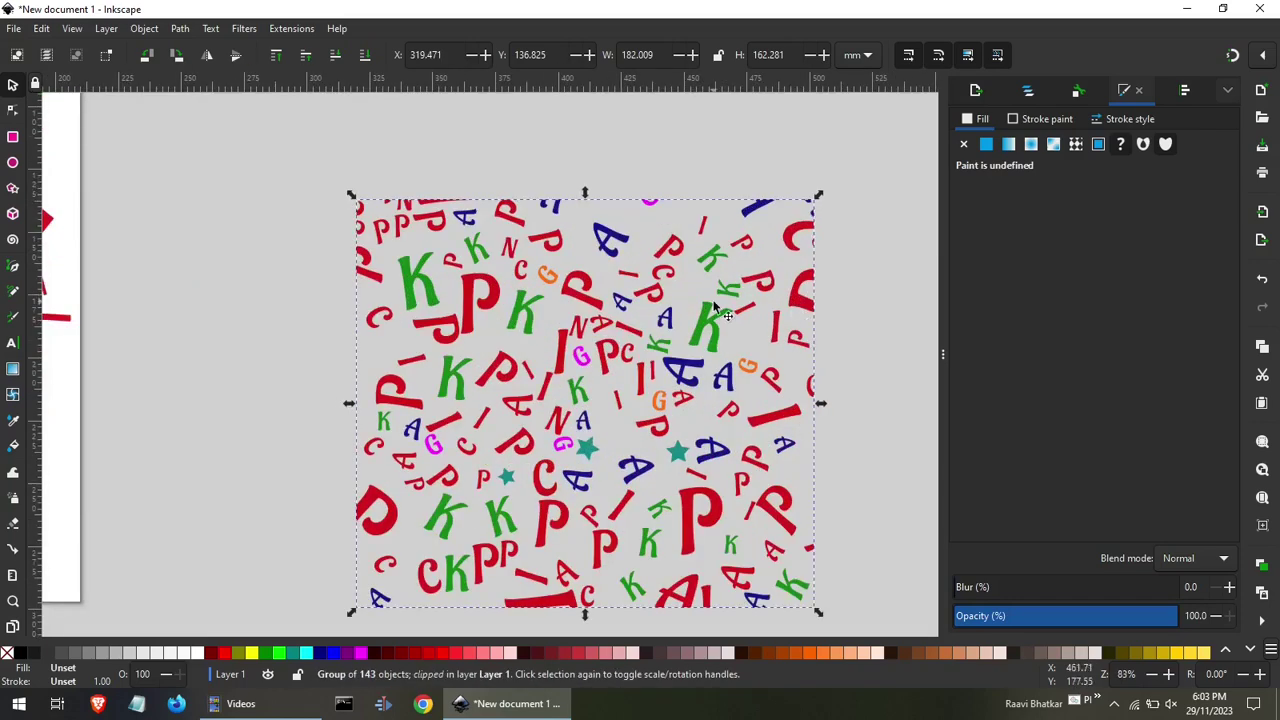
scroll(714, 306, "down", 1)
left_click(440, 372)
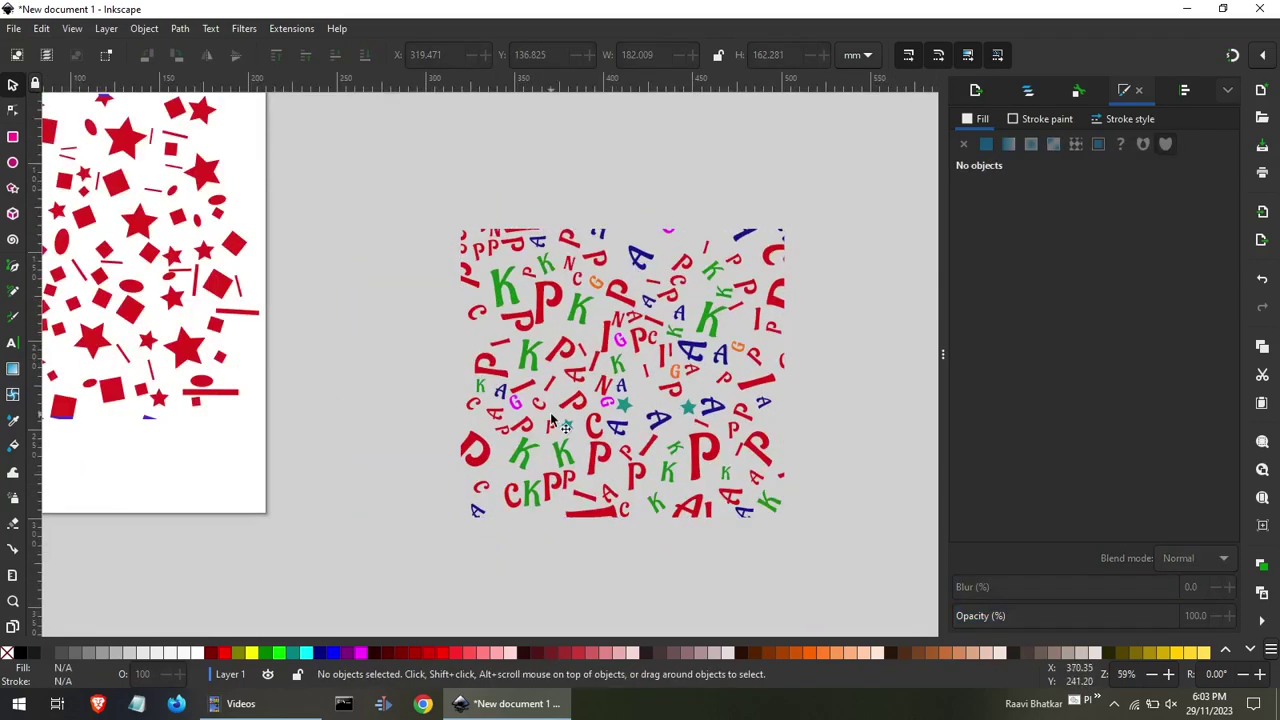
Delete the stray letters and stars left of the page.
scroll(550, 420, "down", 1)
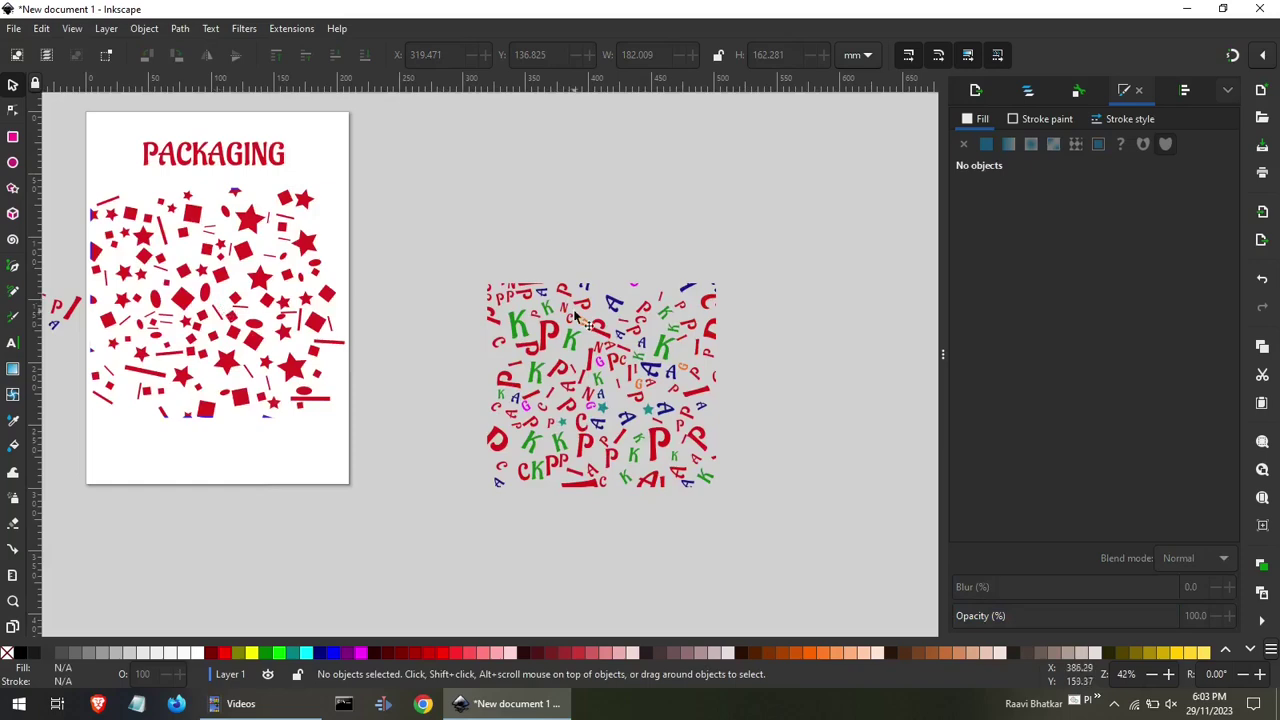
scroll(576, 316, "down", 3)
scroll(334, 269, "up", 1)
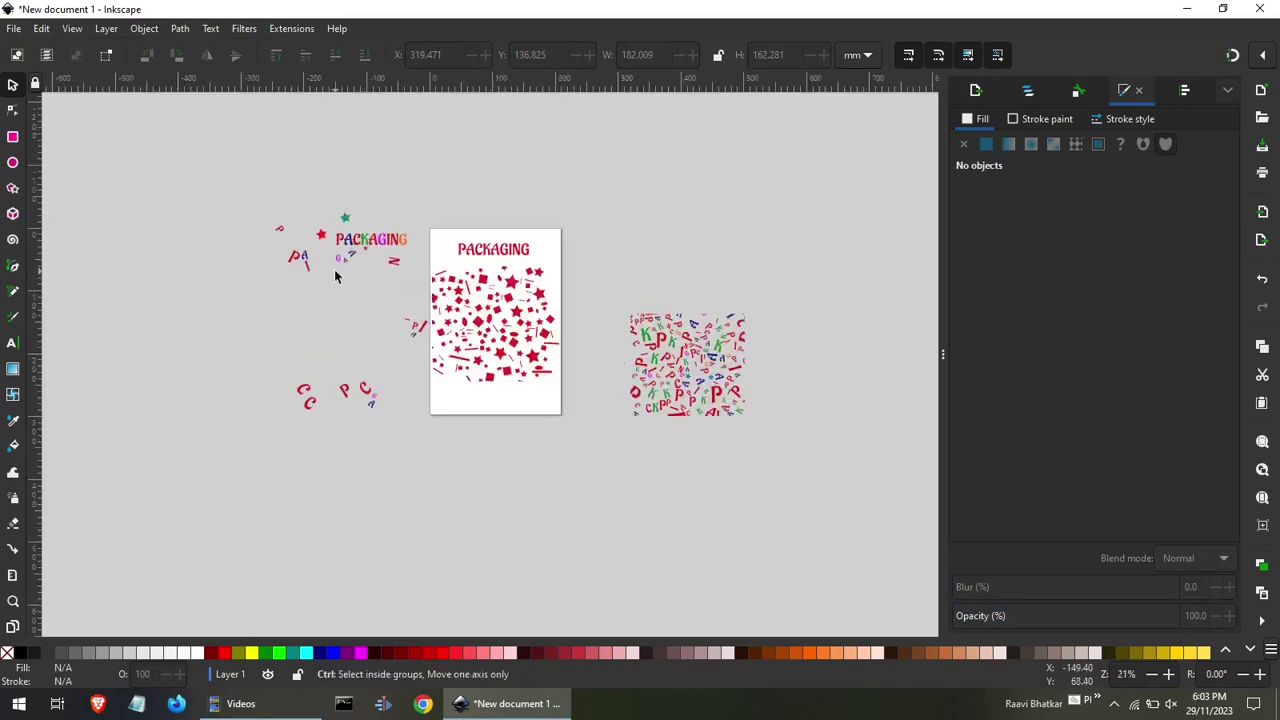
scroll(334, 269, "up", 2)
mouse_move(147, 144)
left_mouse_down()
mouse_move(338, 309)
mouse_move(527, 562)
left_mouse_up()
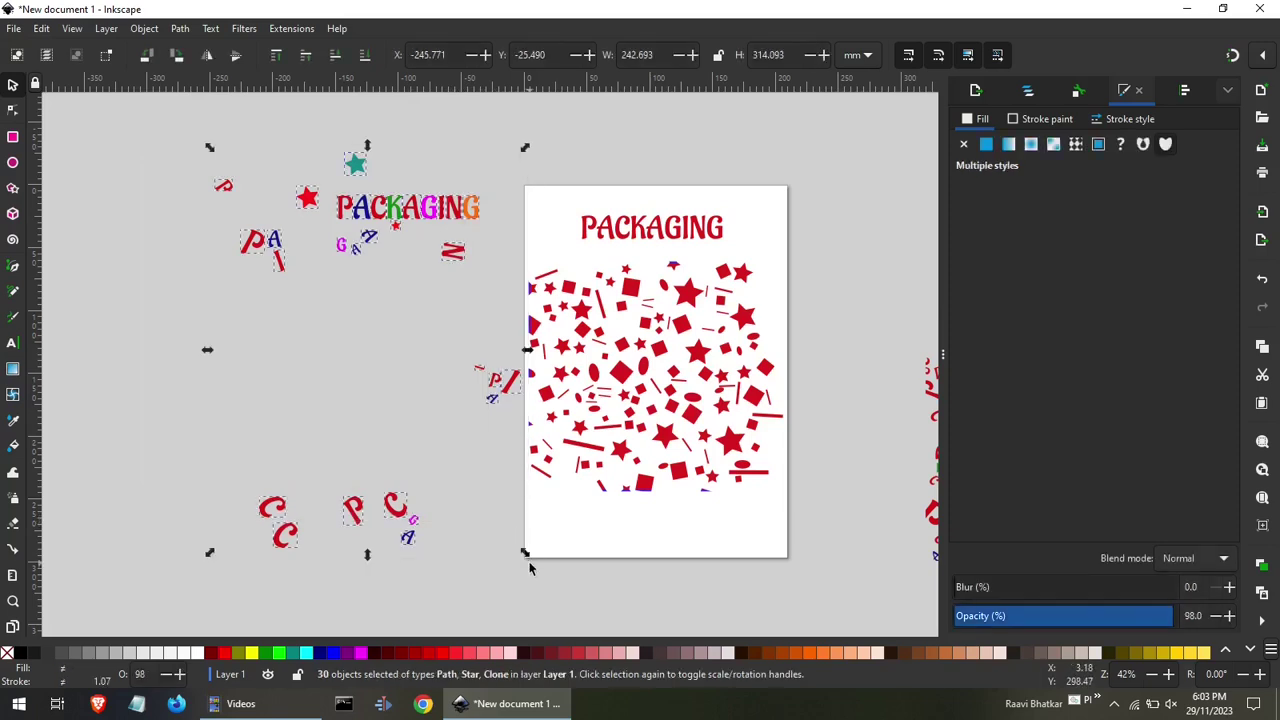
key("Delete")
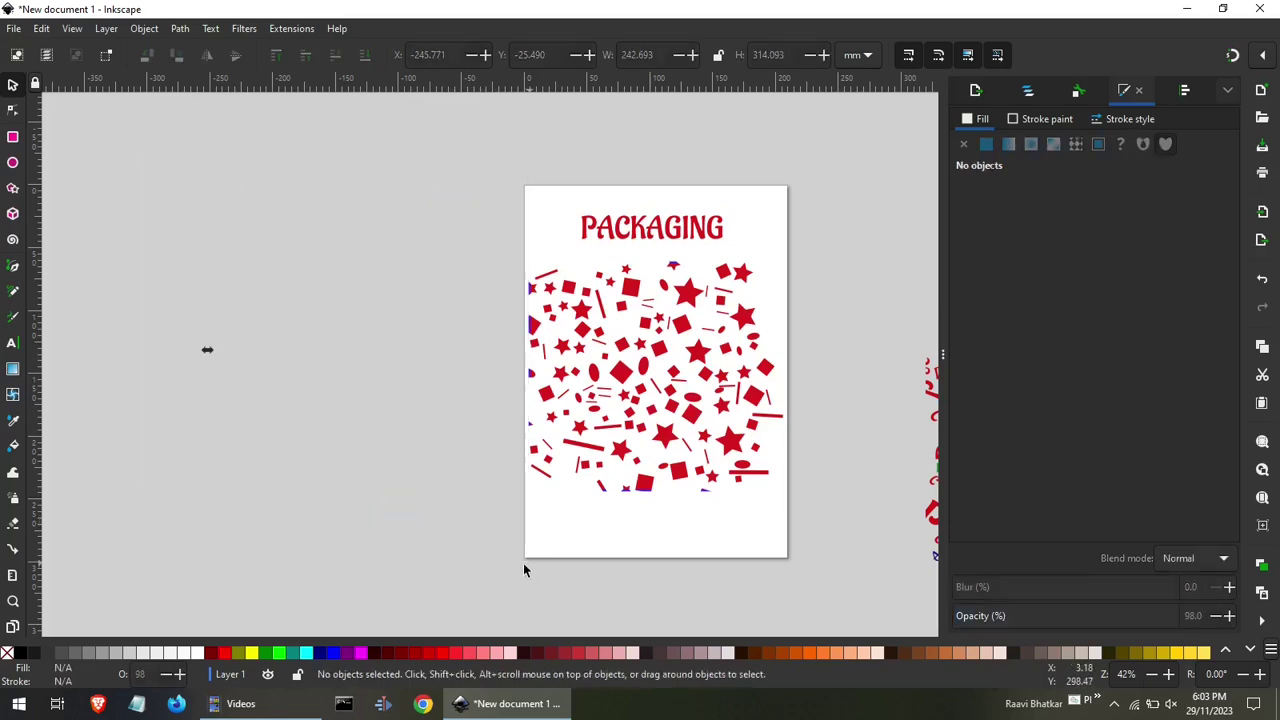
scroll(297, 368, "down", 4)
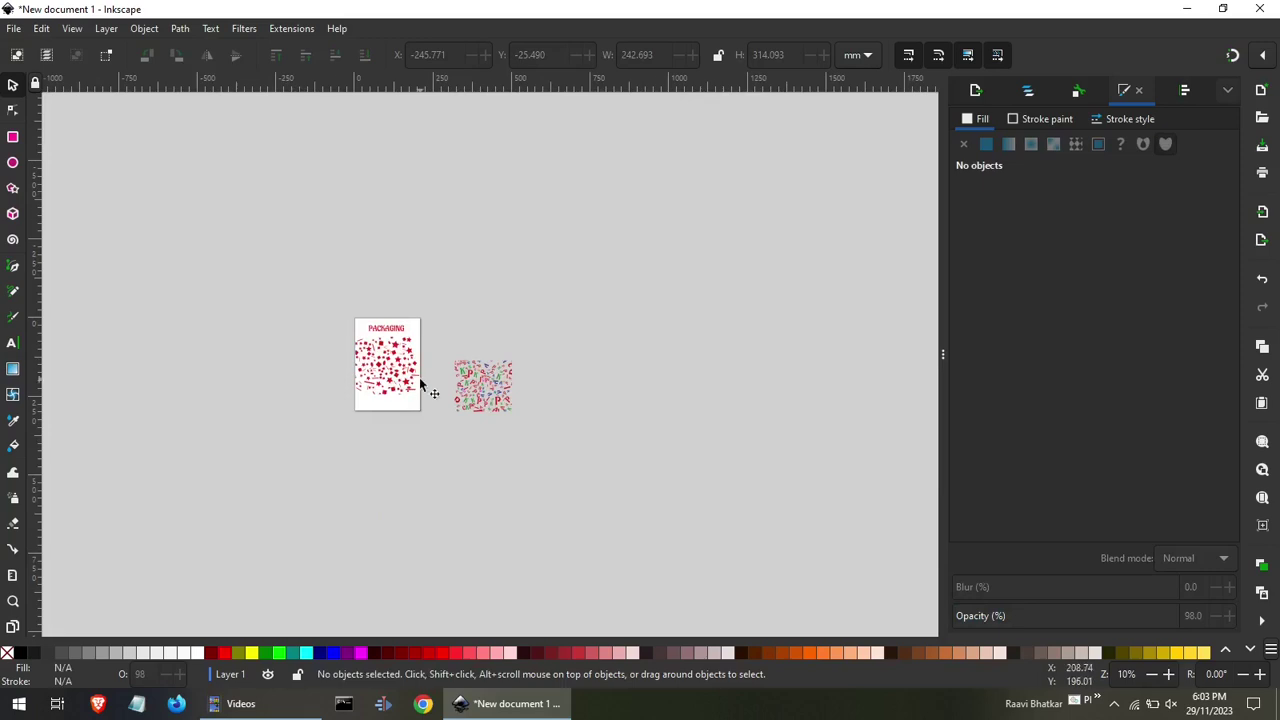
scroll(419, 377, "up", 3)
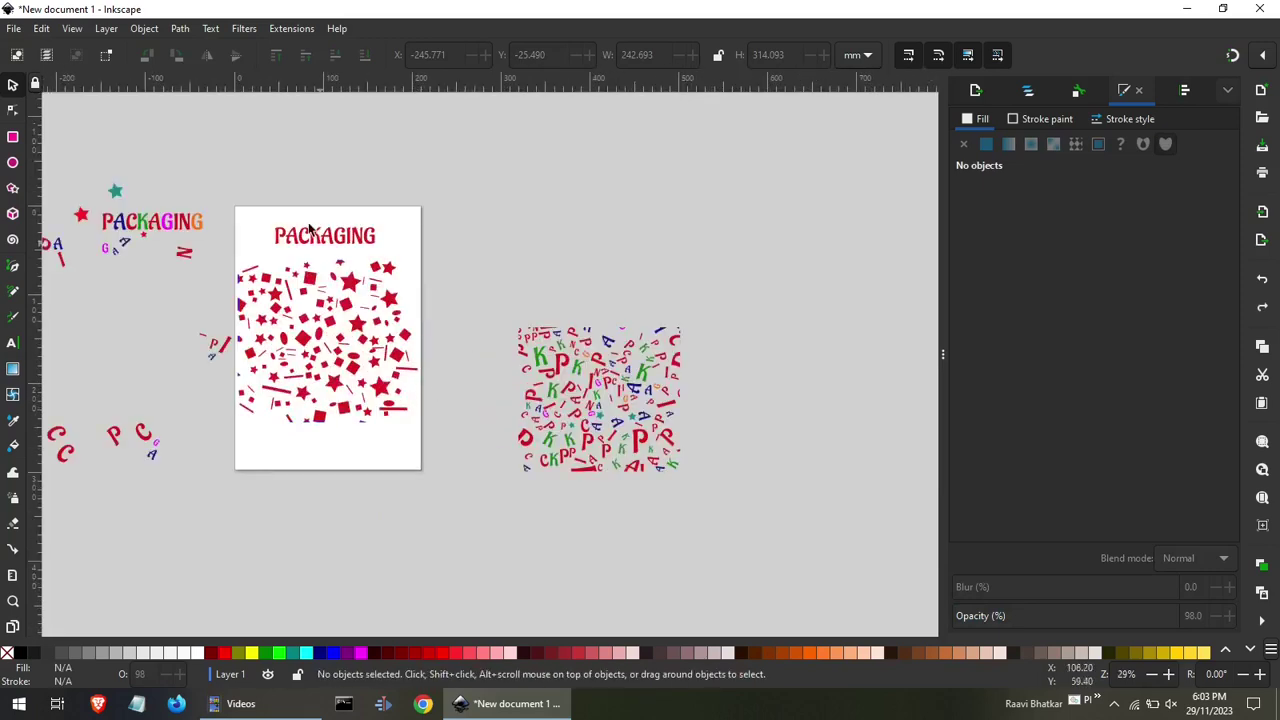
Move the multicoloured PACKAGING title above the letter pattern.
mouse_move(207, 198)
left_mouse_down()
mouse_move(95, 252)
mouse_move(588, 302)
left_mouse_up()
left_click(557, 279)
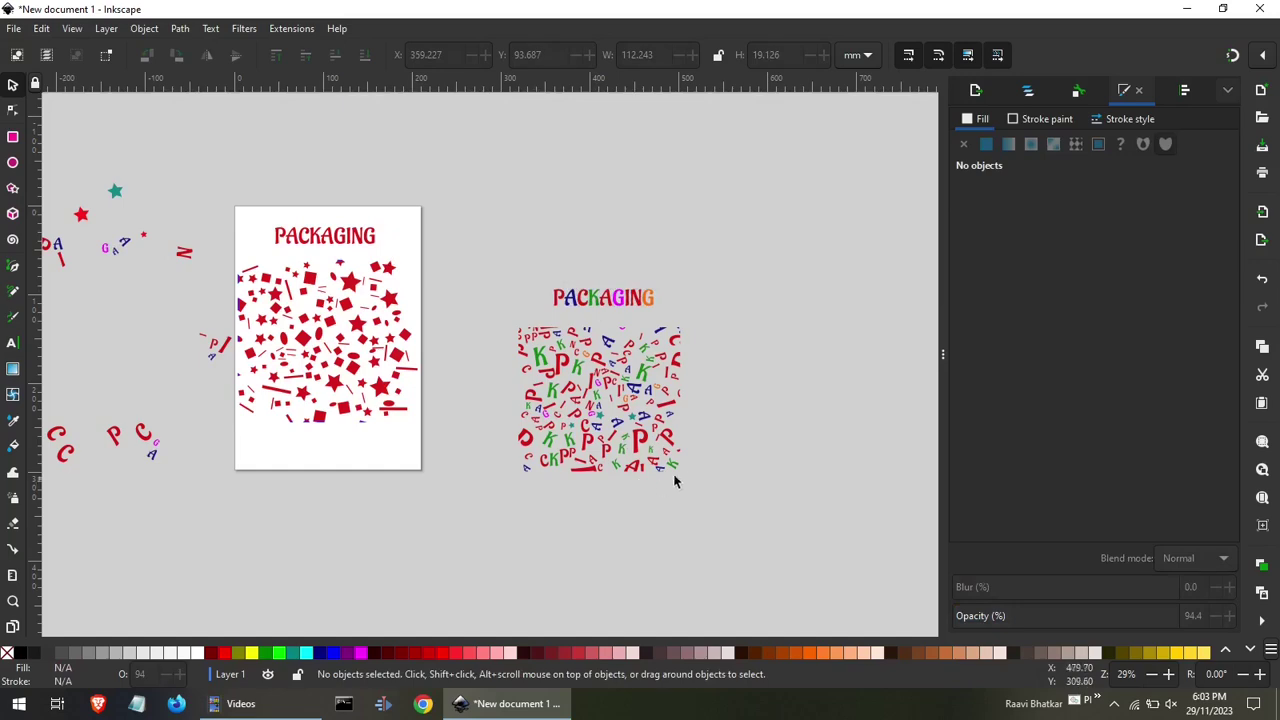
scroll(680, 472, "up", 2)
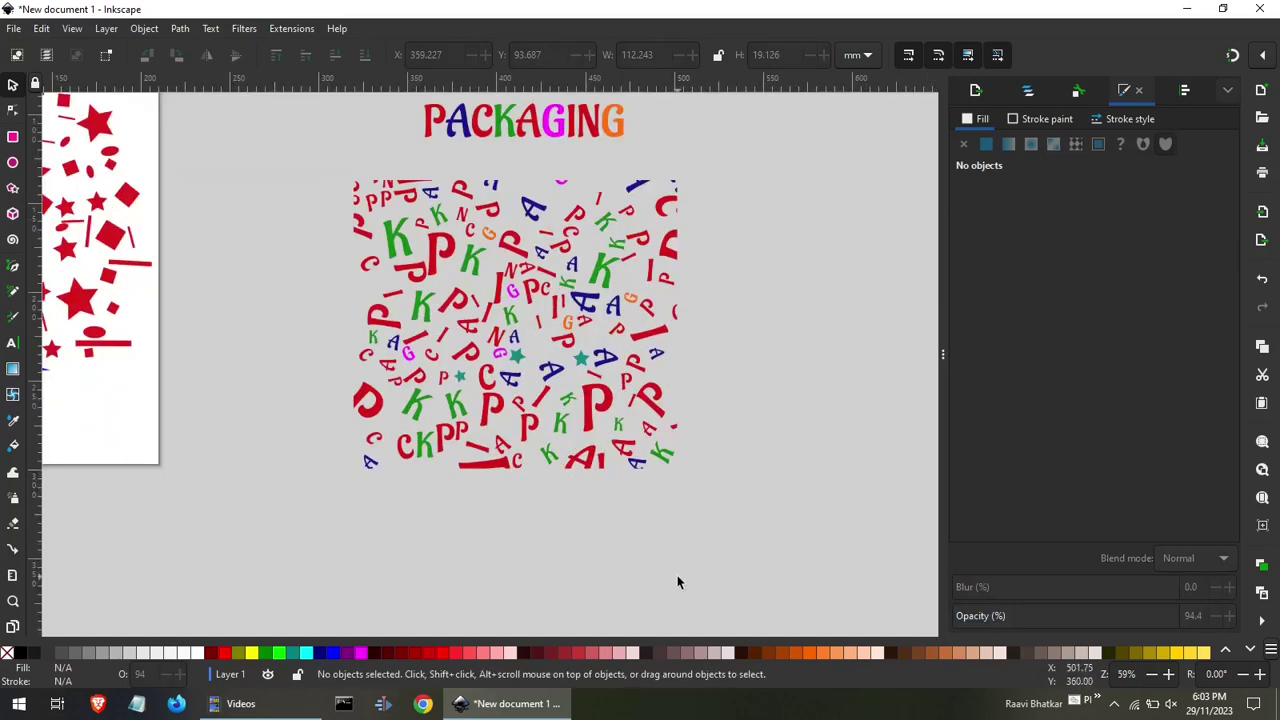
scroll(804, 580, "down", 1)
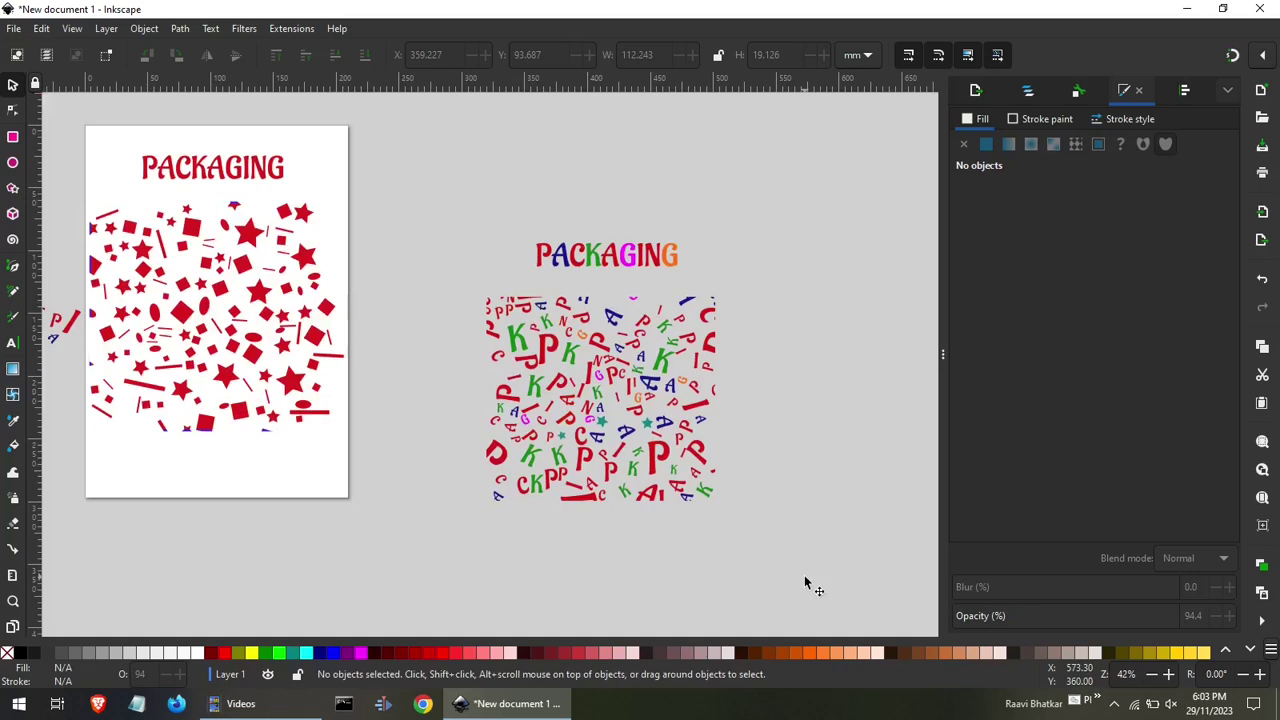
Delete the page's red heading, shape pattern and nearby leftover letters.
scroll(808, 584, "down", 1)
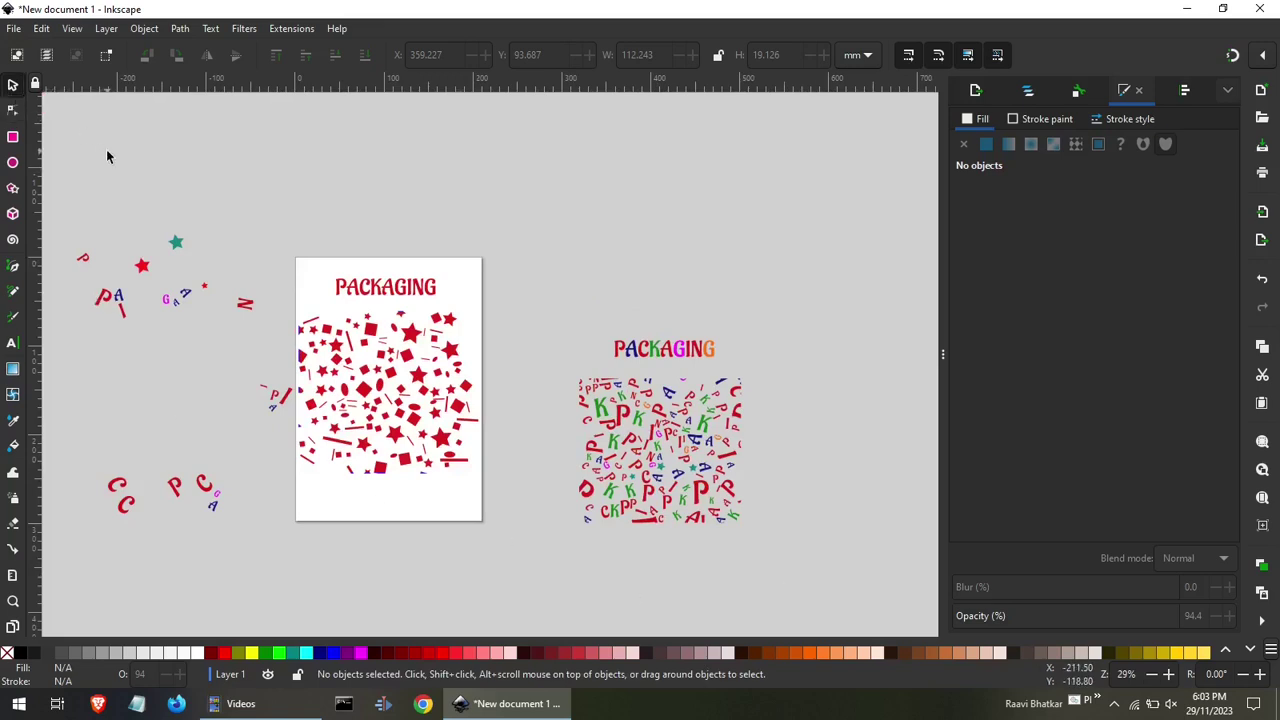
left_click_drag(52, 190, 531, 543)
key("Delete")
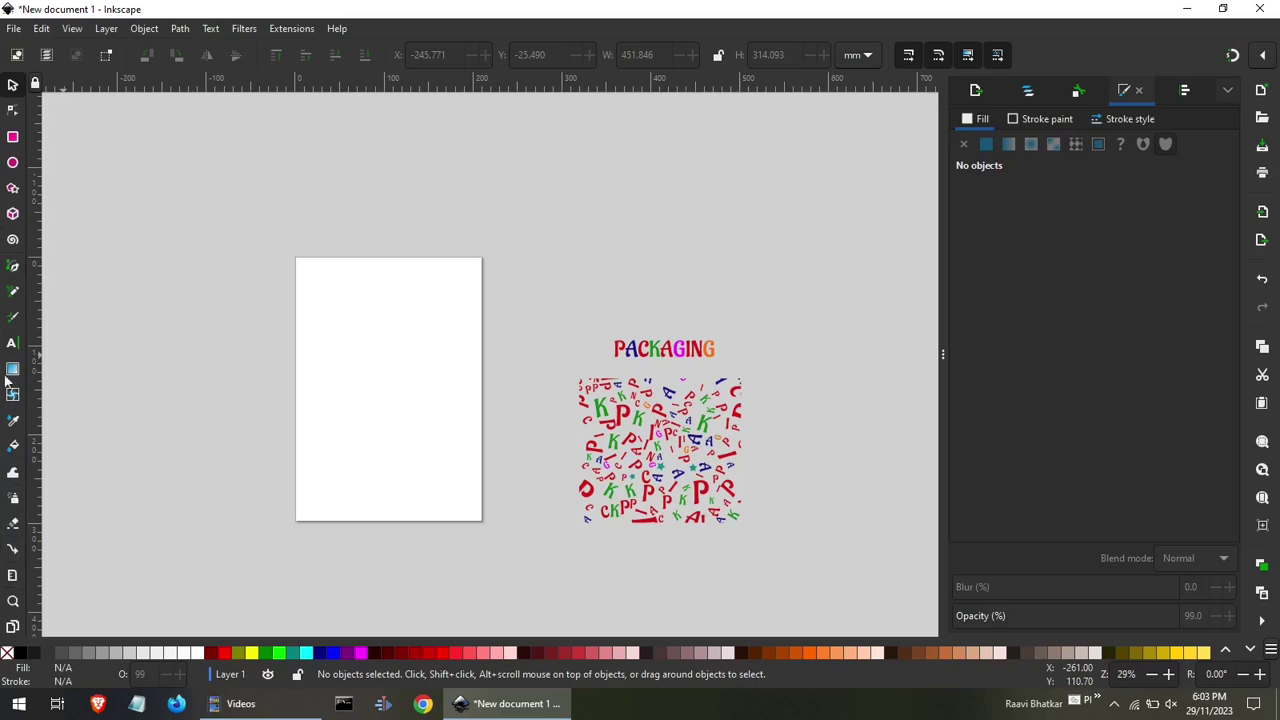
Draw a teal rectangle and an overlapping second rectangle coloured red.
left_click(12, 138)
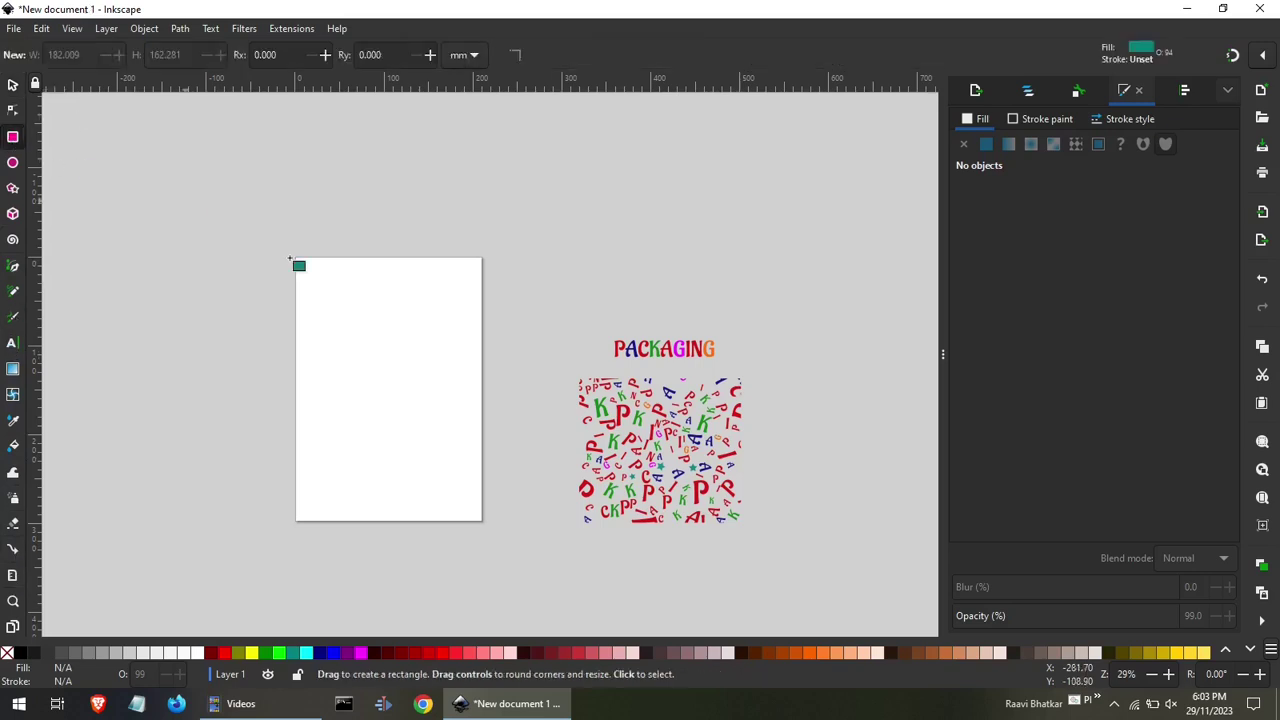
left_click_drag(344, 334, 442, 409)
left_click_drag(394, 374, 382, 366)
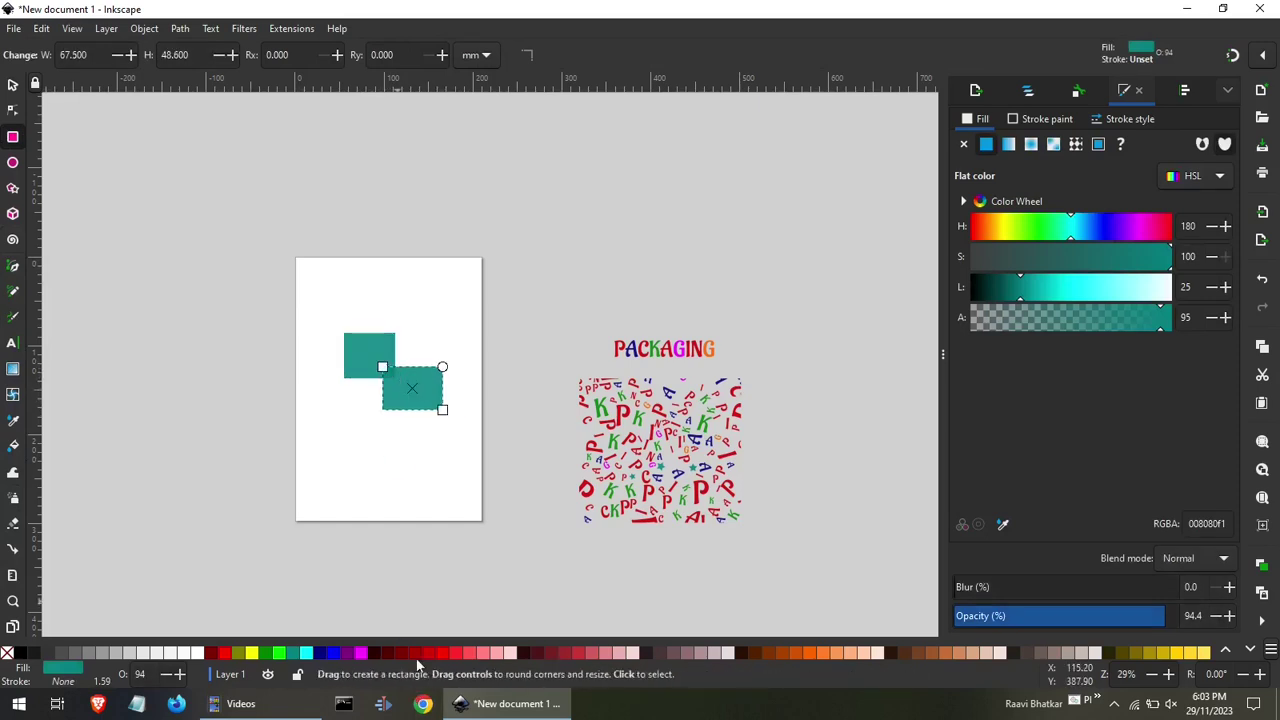
left_click(436, 655)
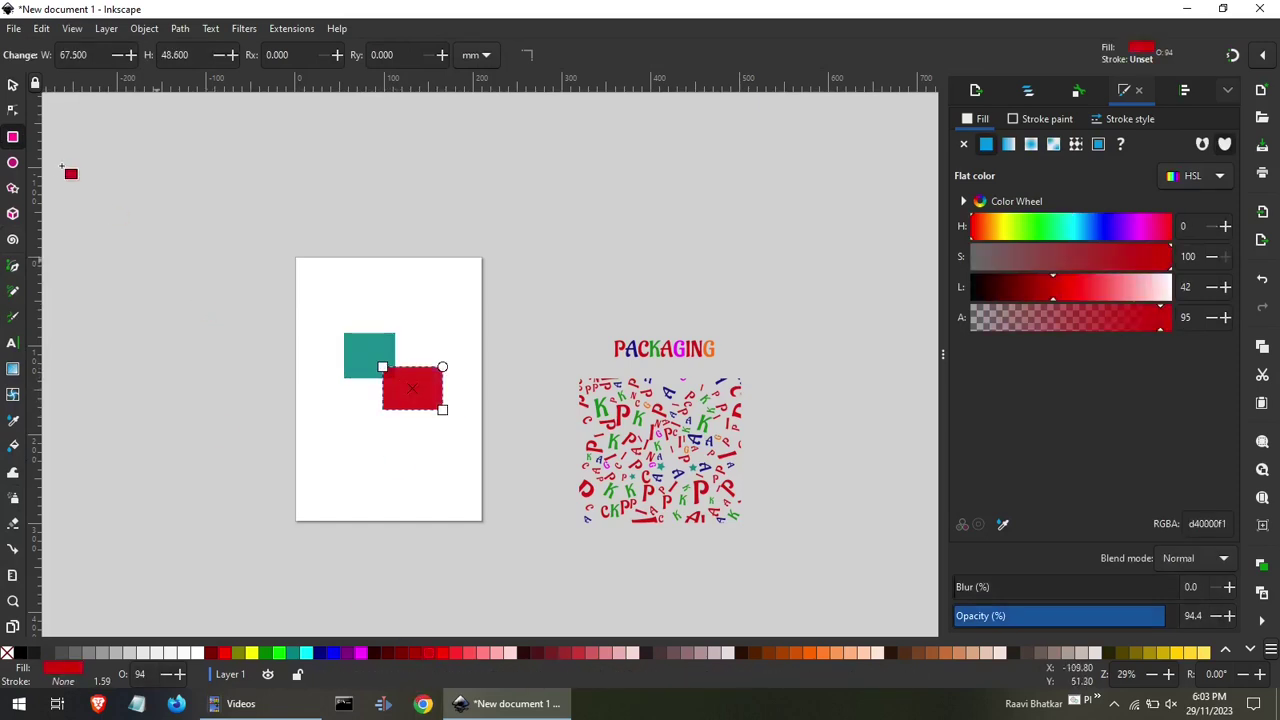
Rubber-band select both the teal and red rectangles together.
left_click(12, 84)
left_click(247, 226)
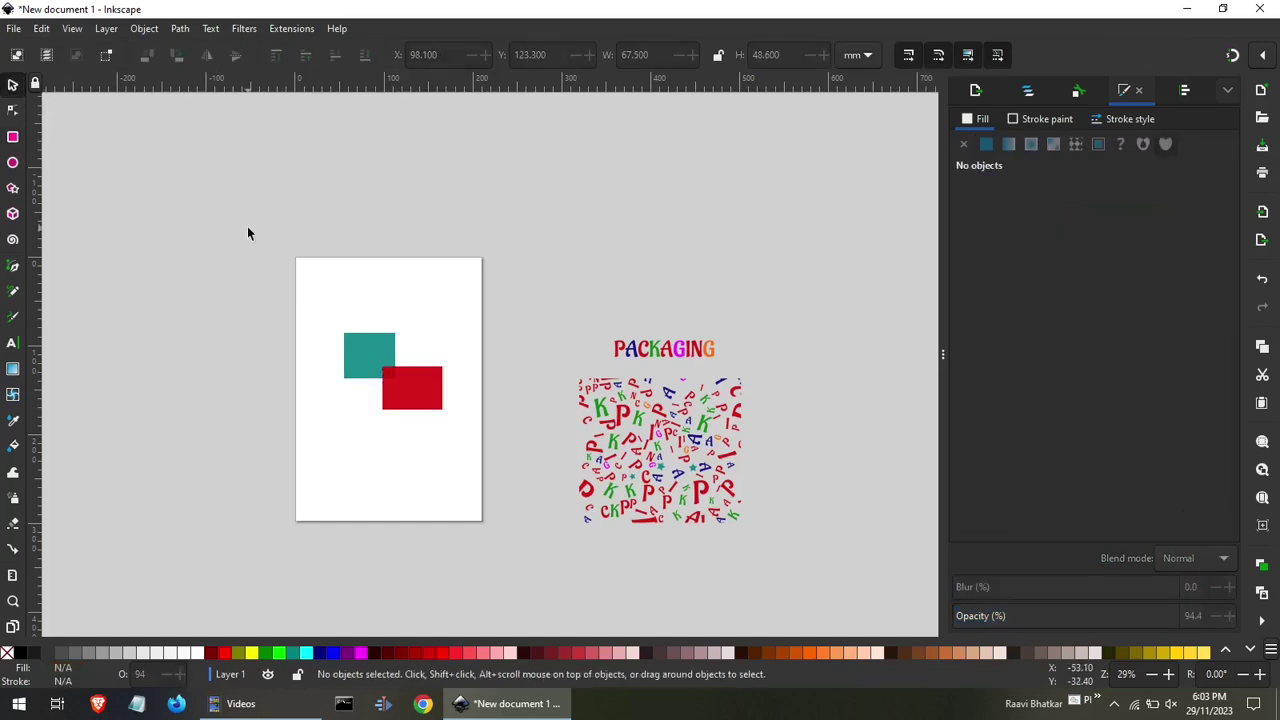
left_click_drag(247, 226, 505, 446)
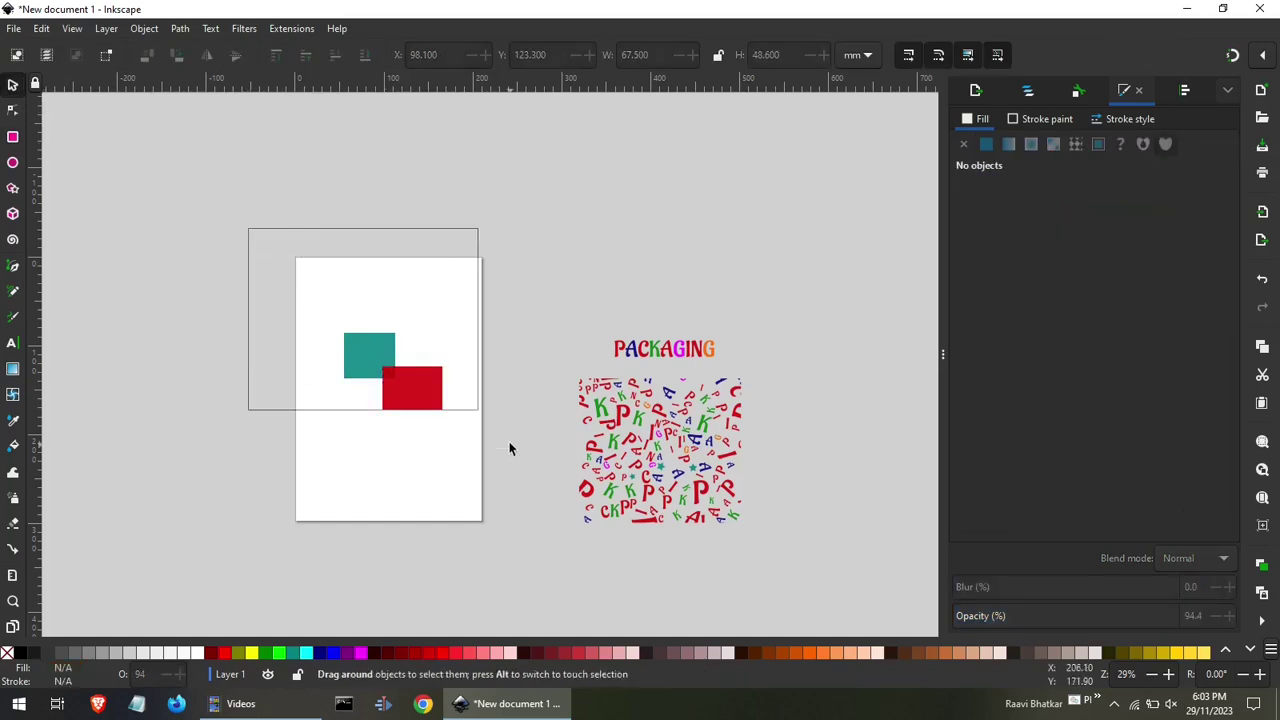
Apply a Blur filter of 22.96 horizontal and 13.85 vertical to both rectangles.
left_click(244, 28)
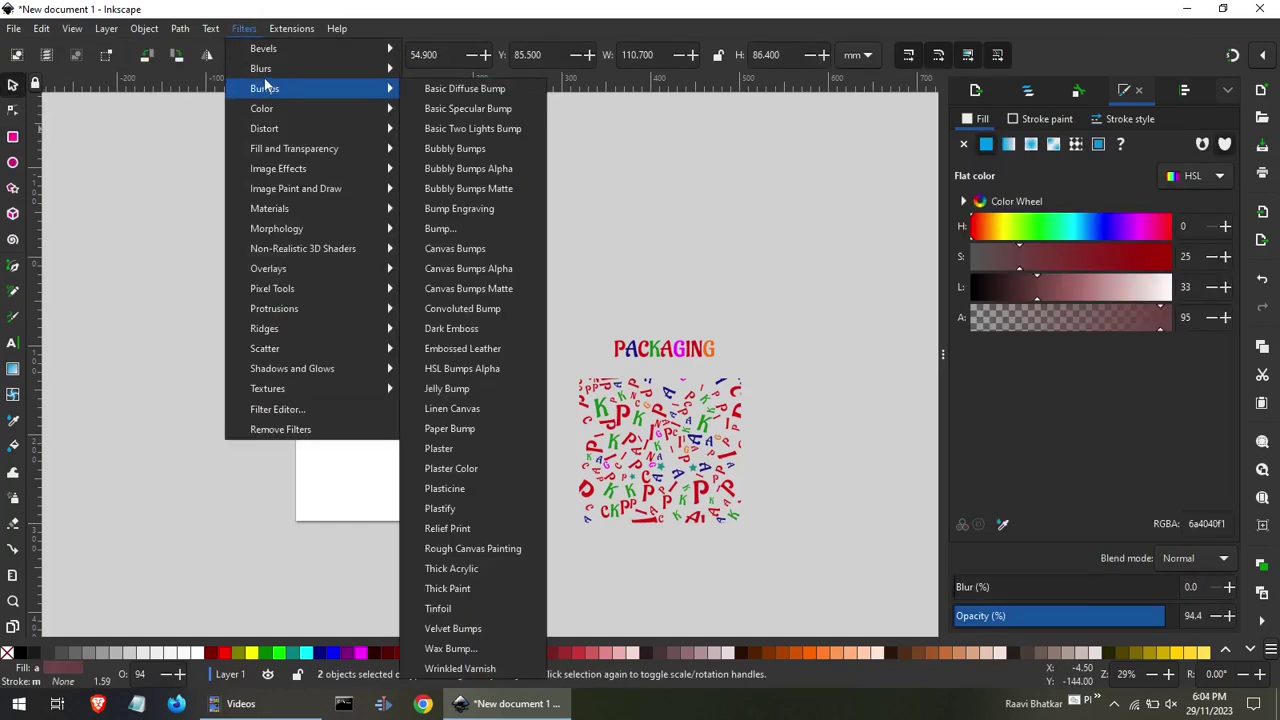
mouse_move(261, 68)
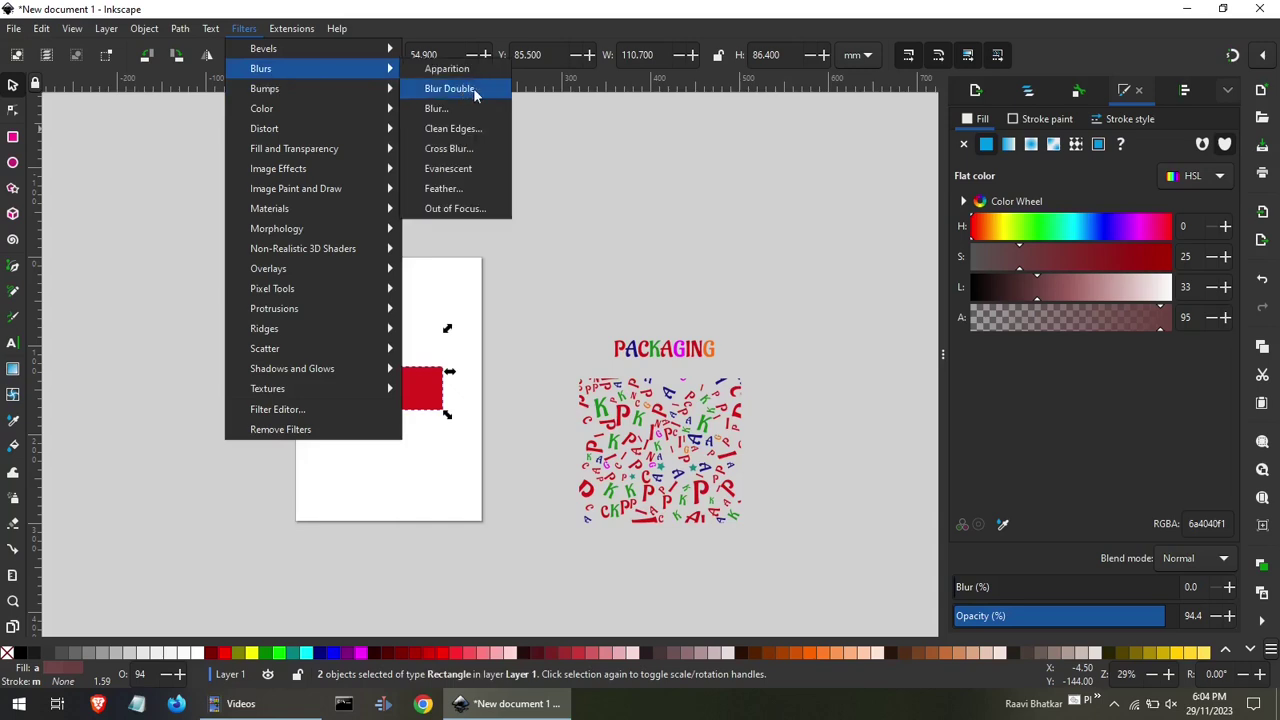
left_click(470, 108)
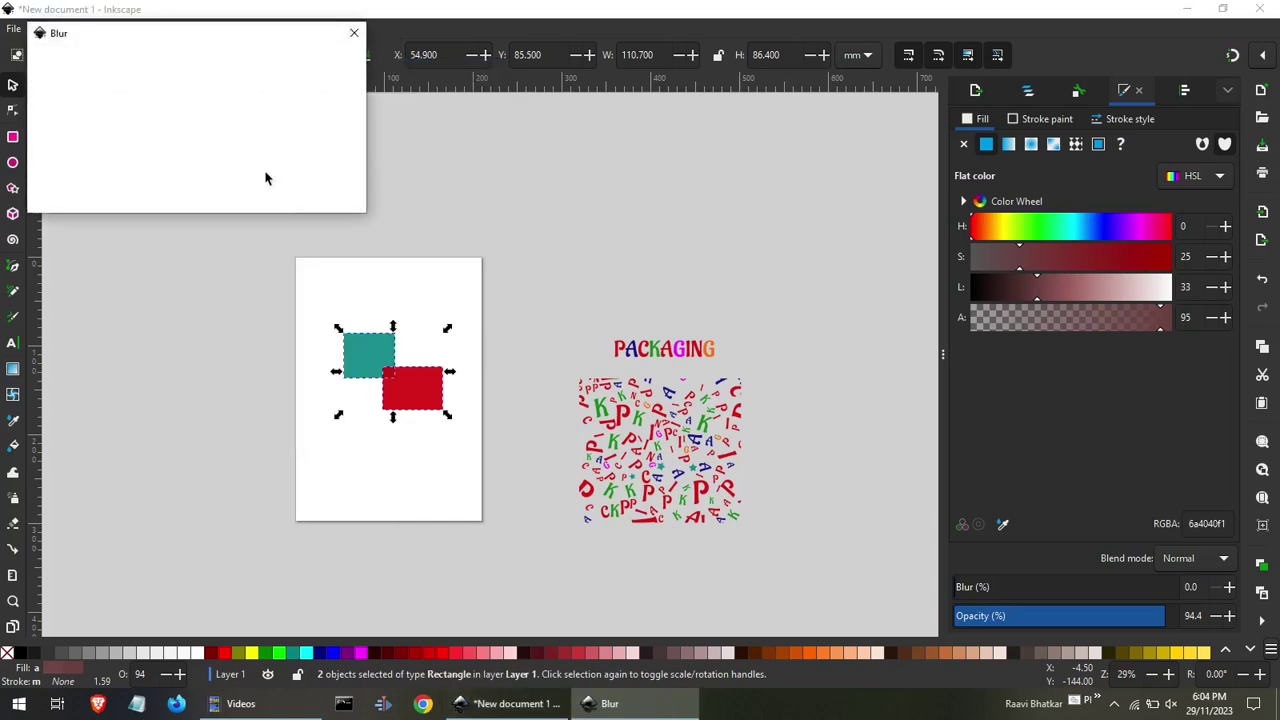
left_click_drag(79, 72, 177, 68)
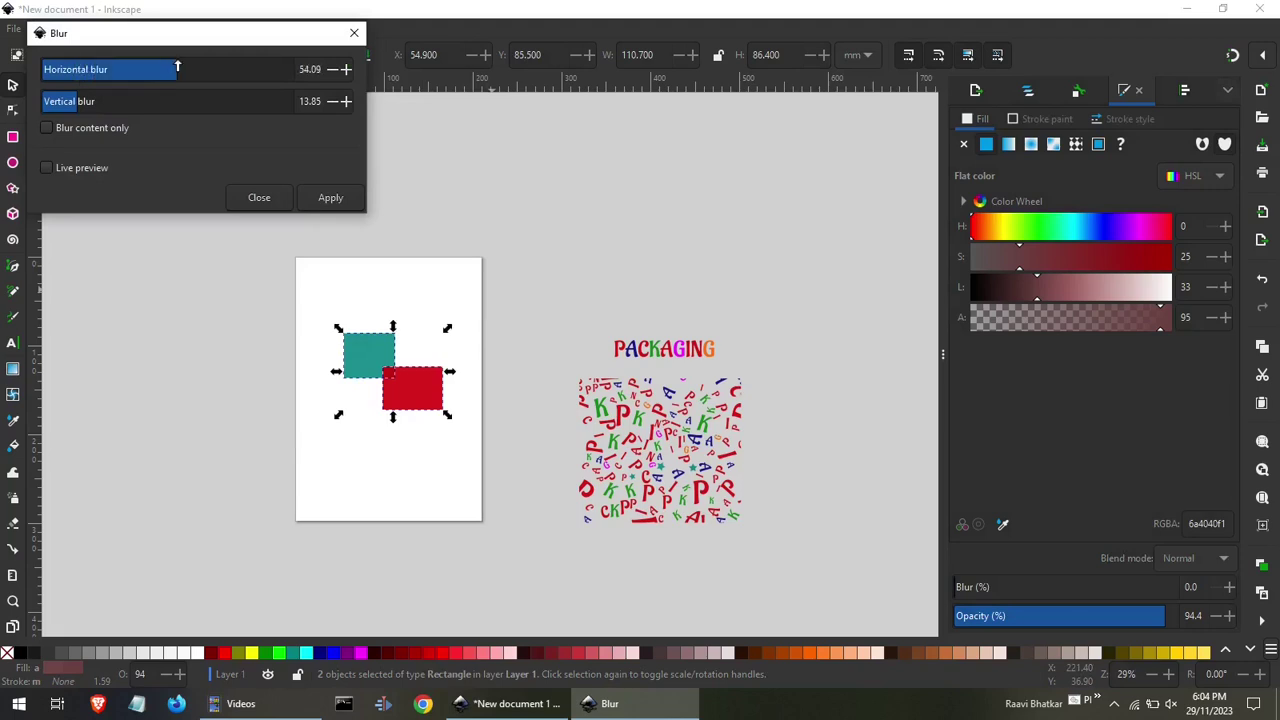
left_click(47, 174)
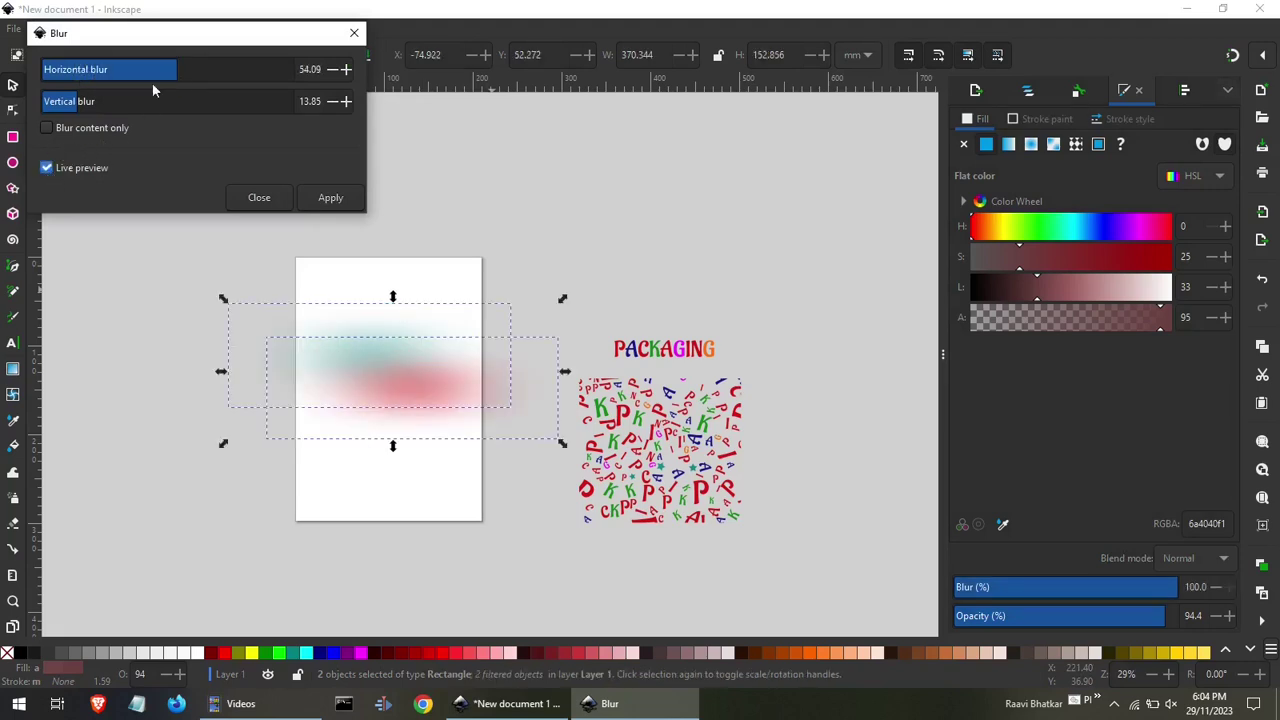
left_click_drag(166, 77, 98, 80)
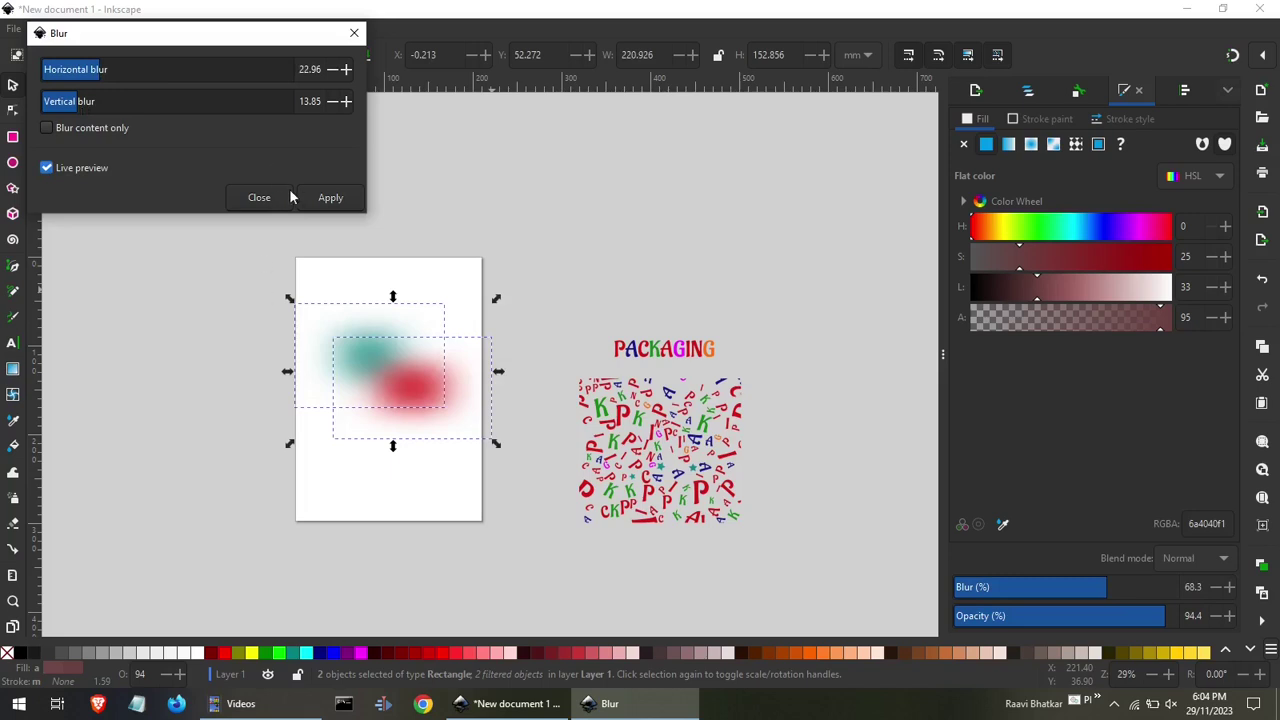
left_click(327, 198)
left_click(331, 204)
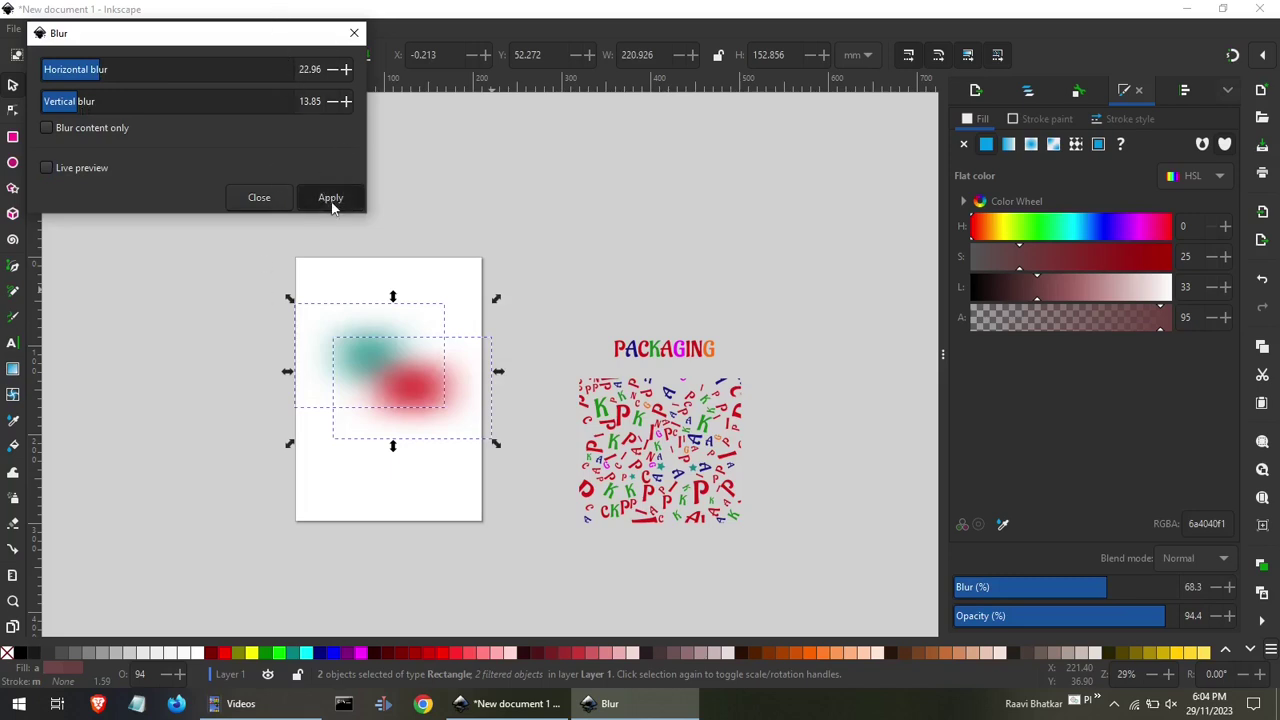
left_click(262, 197)
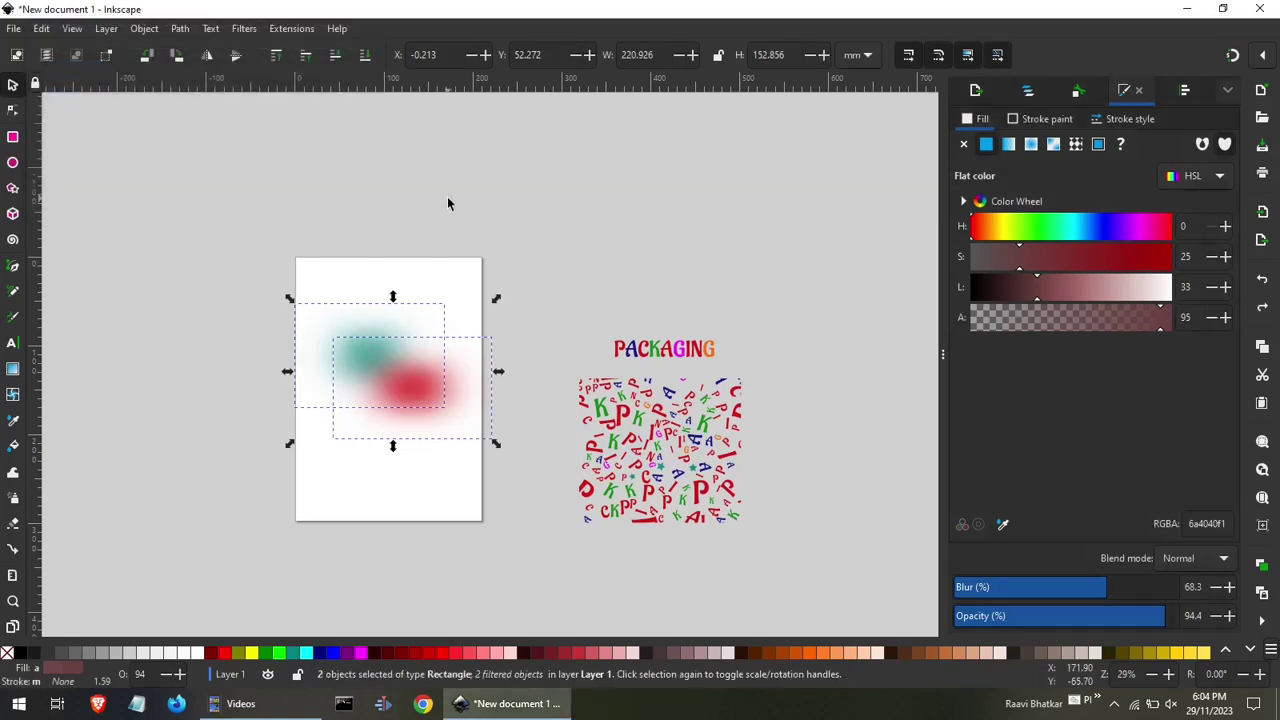
Apply the Overlays > Frost filter to the blurred rectangles, zoom in to check, and deselect.
left_click(245, 30)
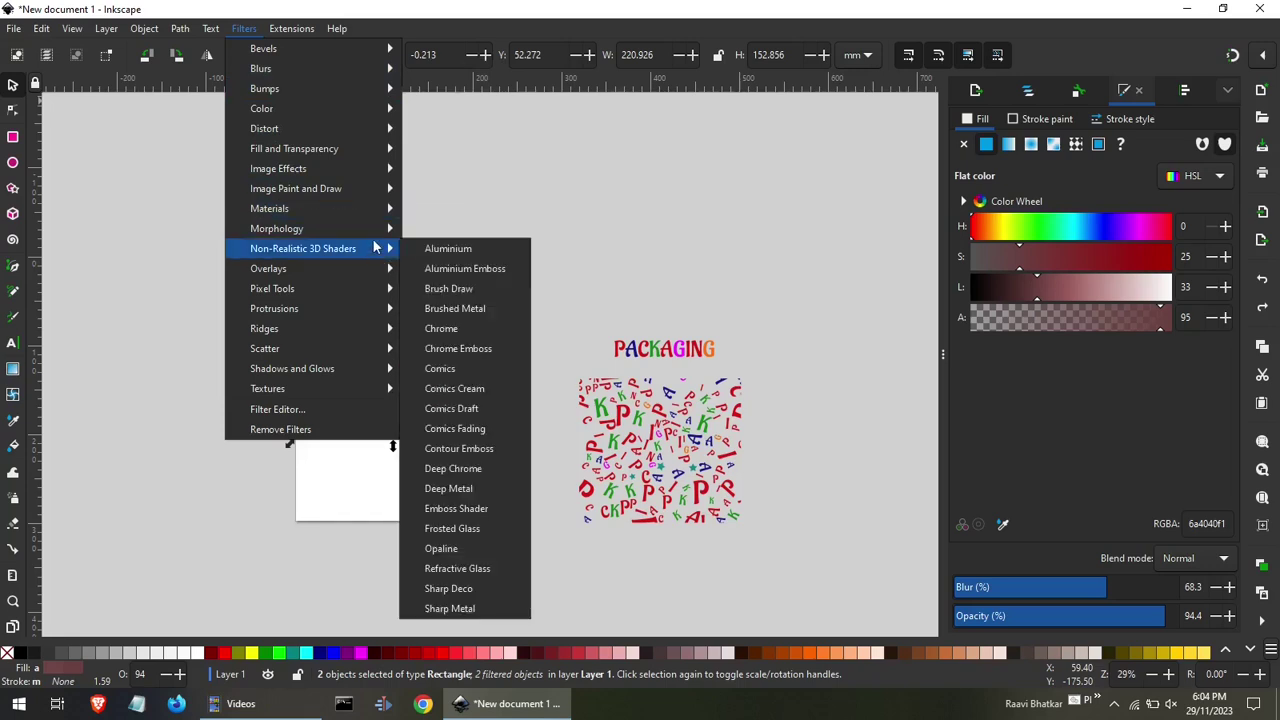
mouse_move(300, 268)
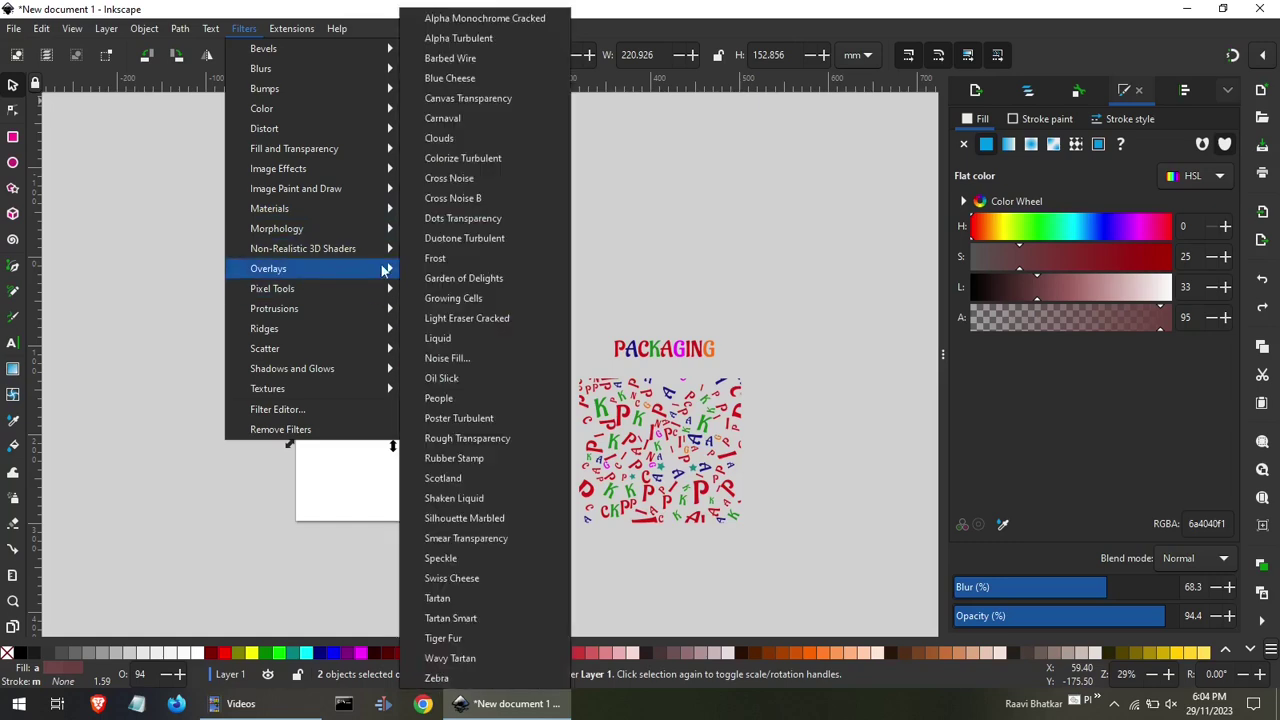
left_click(462, 260)
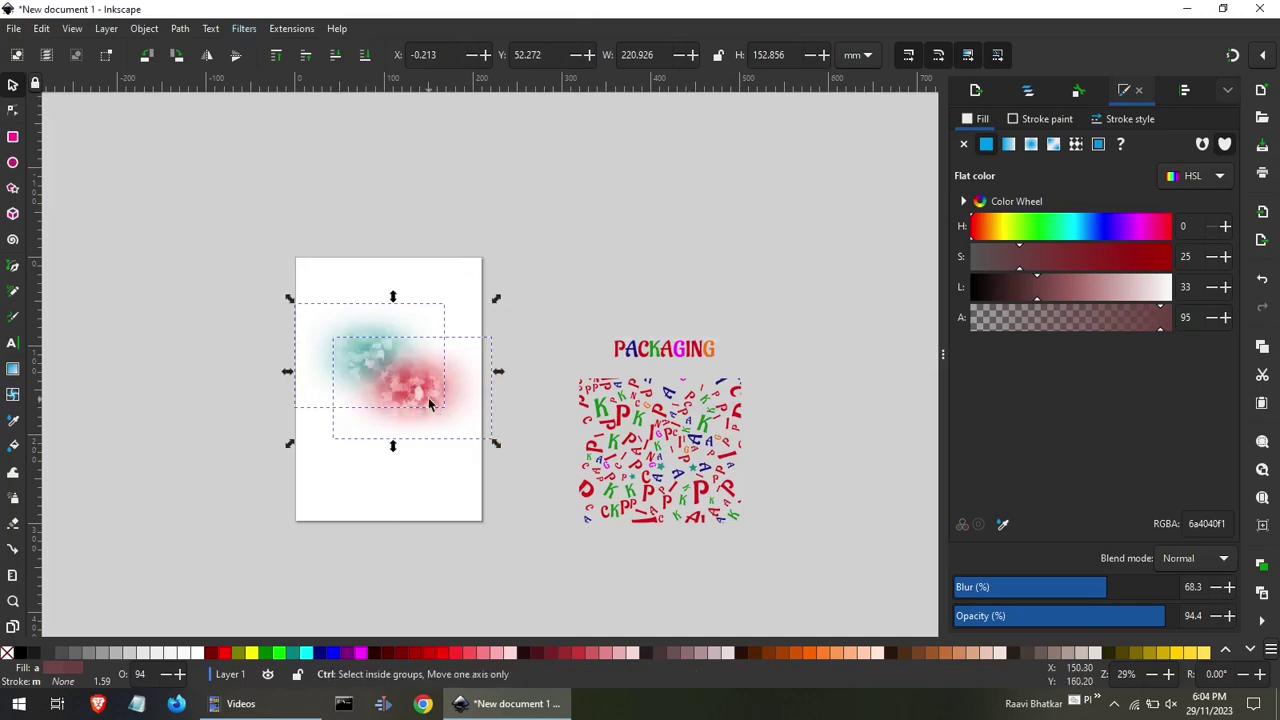
scroll(430, 403, "up", 2, "ctrl")
scroll(345, 343, "up", 1, "ctrl")
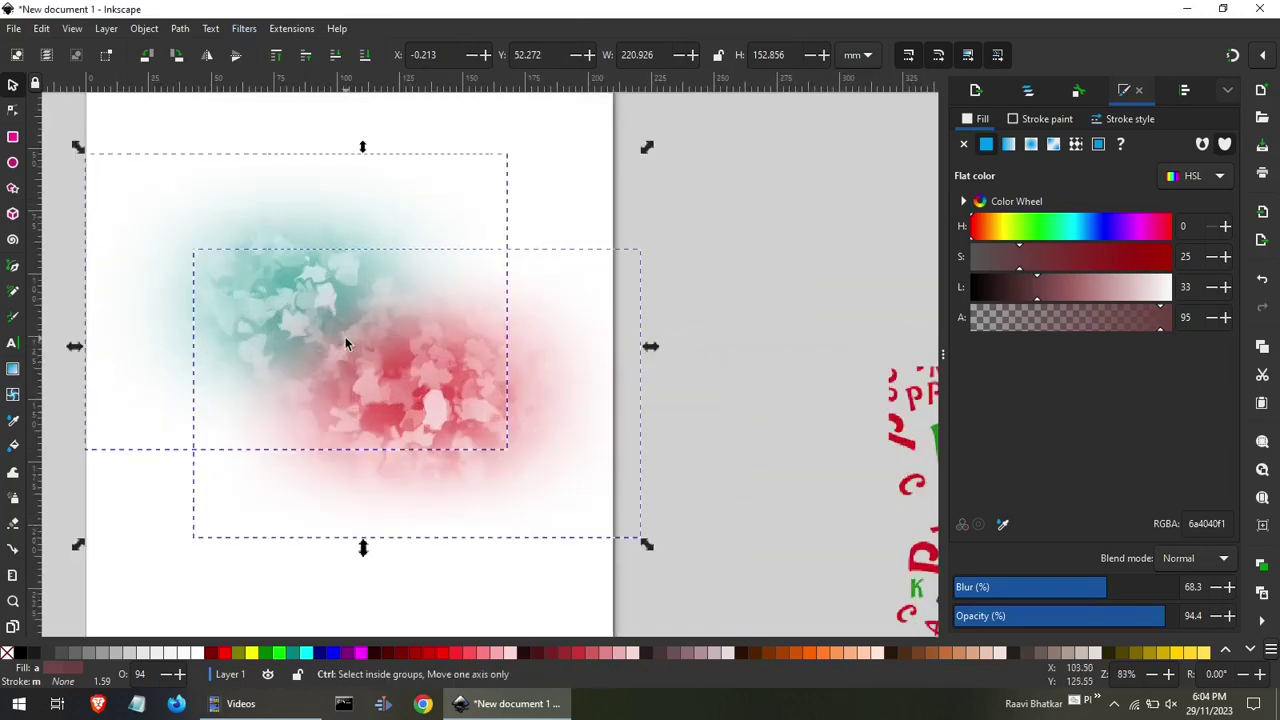
left_click(345, 337)
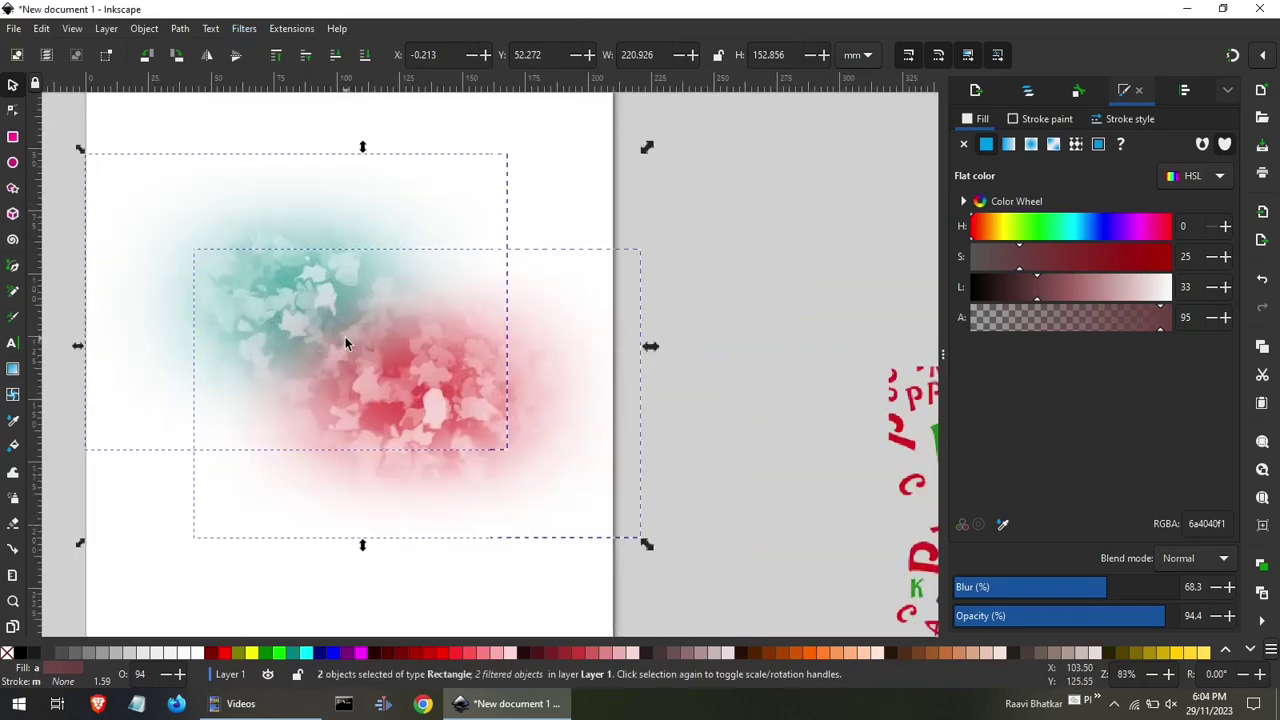
left_click(737, 265)
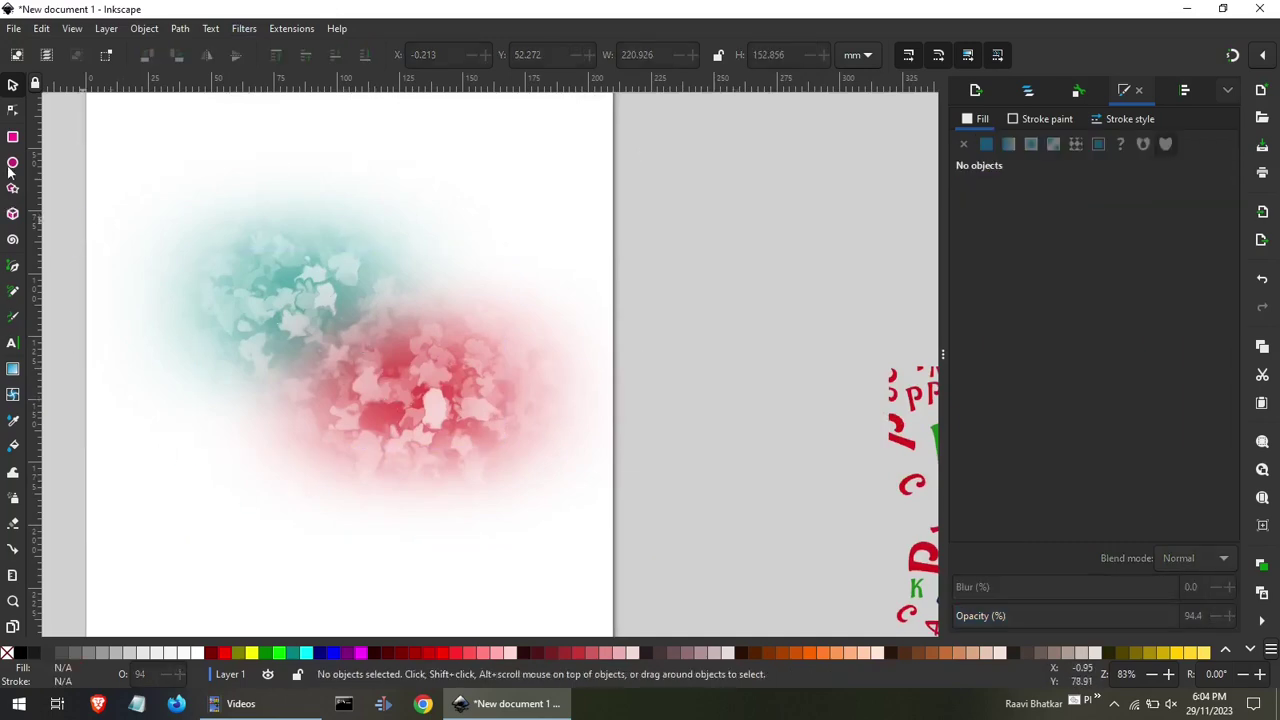
Add the text 'frost' on the upper blob and colour it black.
left_click(12, 343)
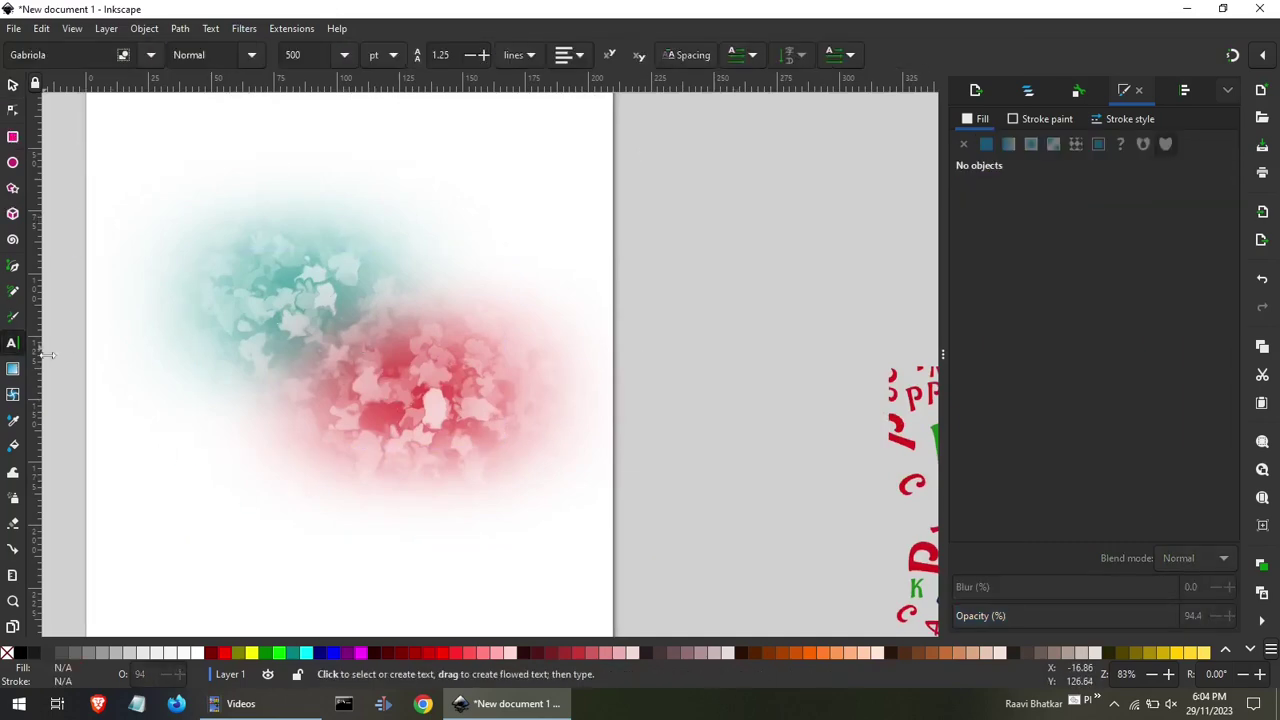
left_click(266, 361)
type("fros")
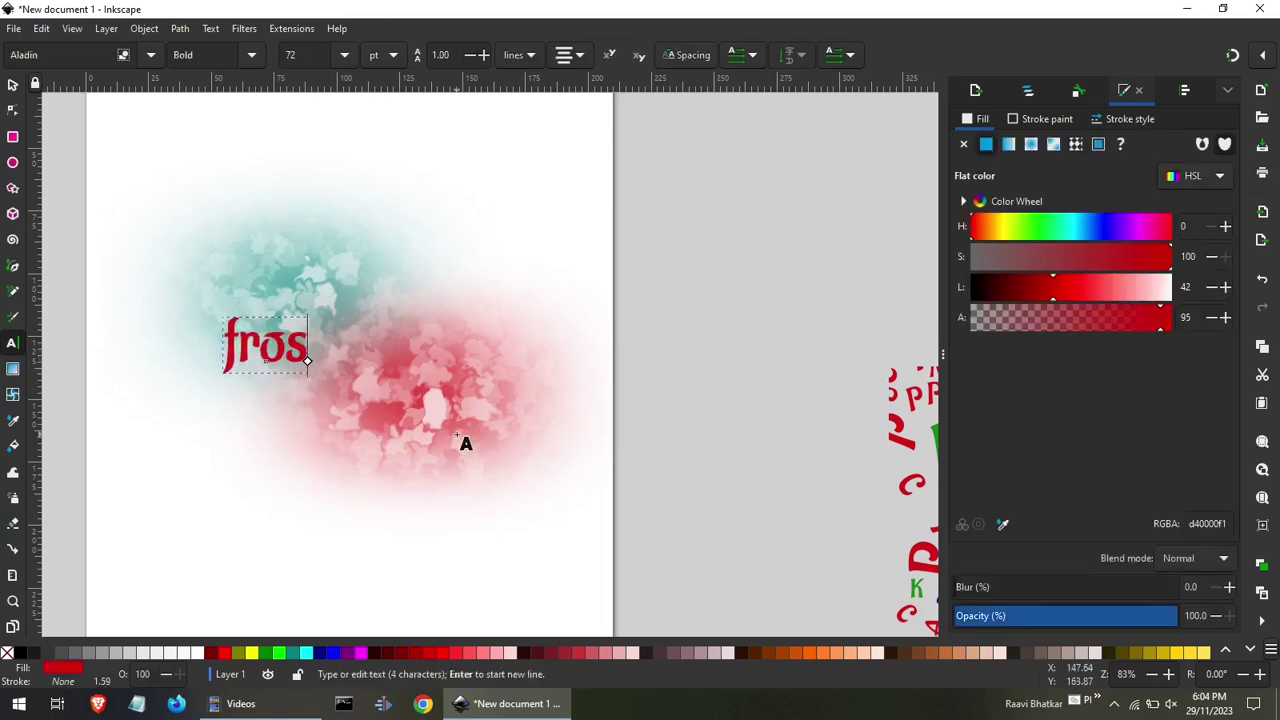
type("t")
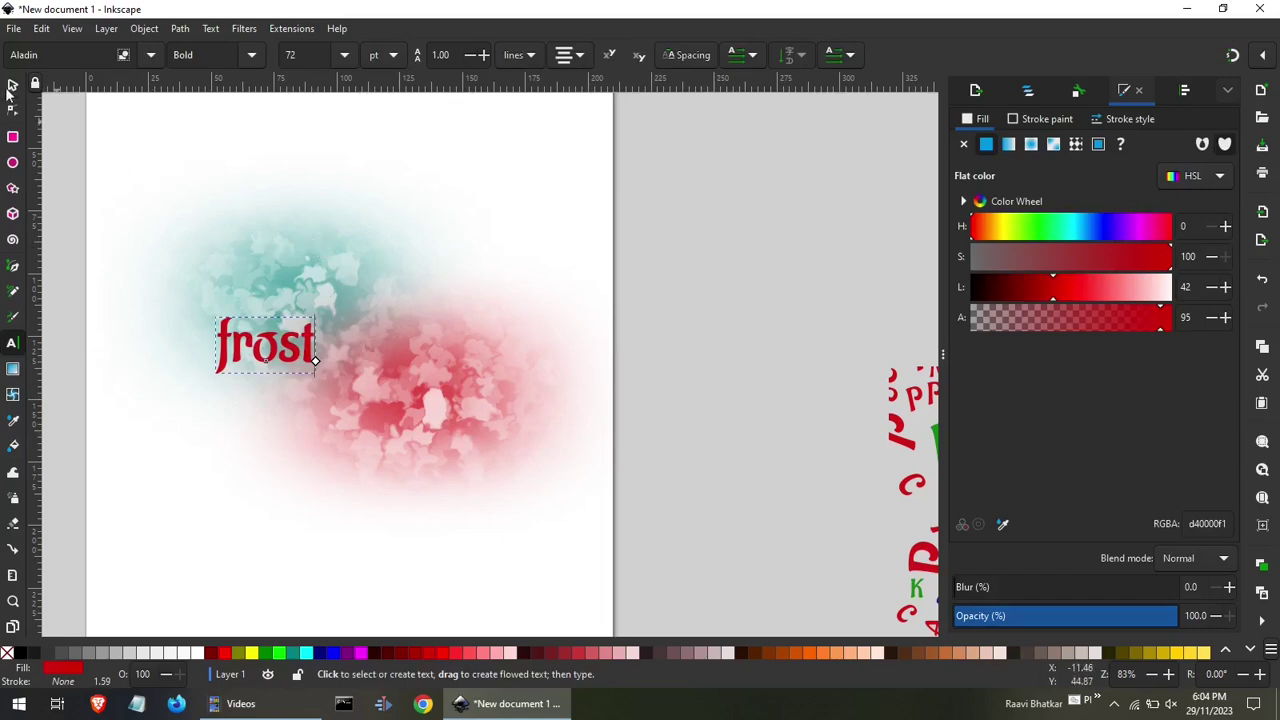
left_click(13, 86)
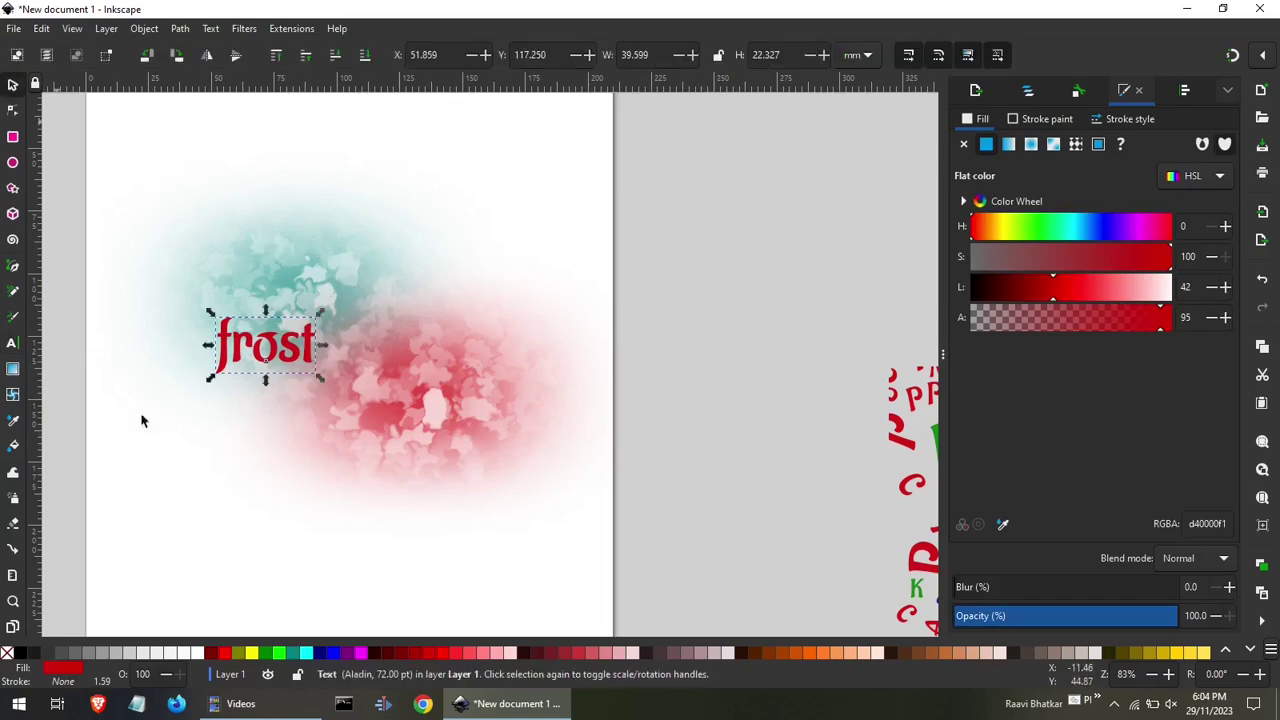
left_click(20, 653)
left_click(162, 494)
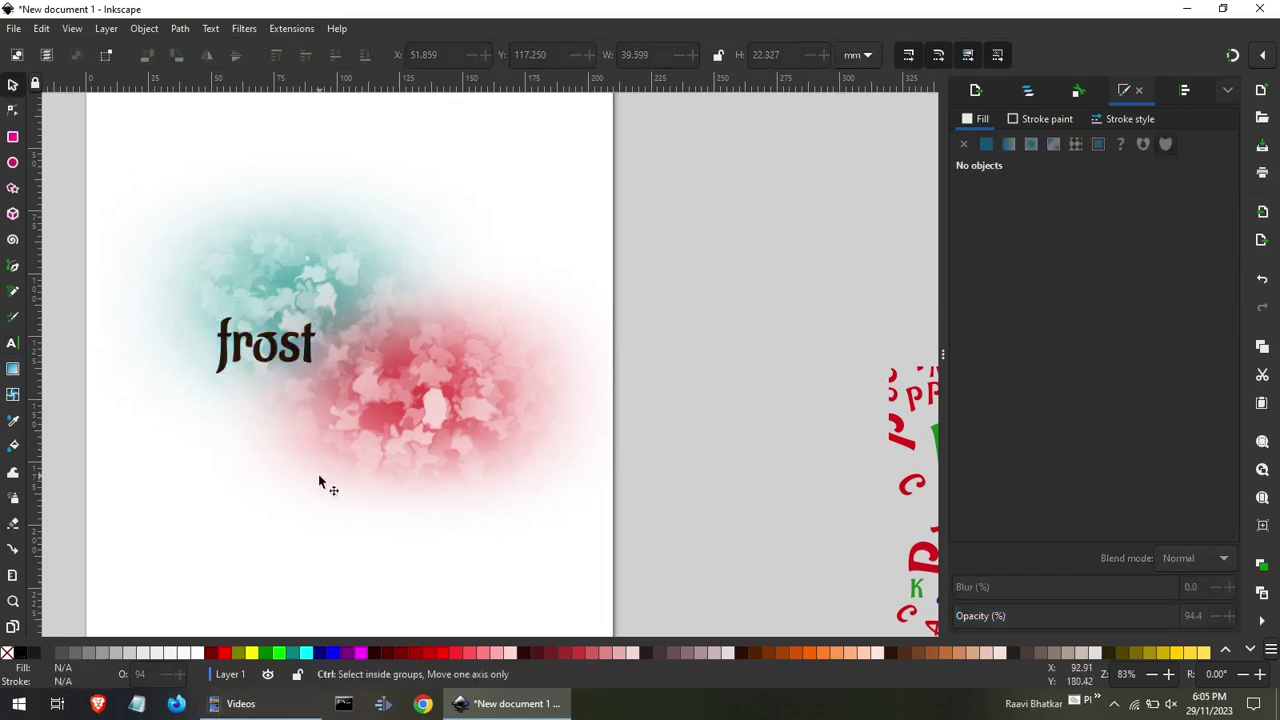
scroll(318, 474, "down", 2, "ctrl")
Recolour 'frost' with pink picked from the red blob and enlarge it to about 185%.
left_click(303, 408)
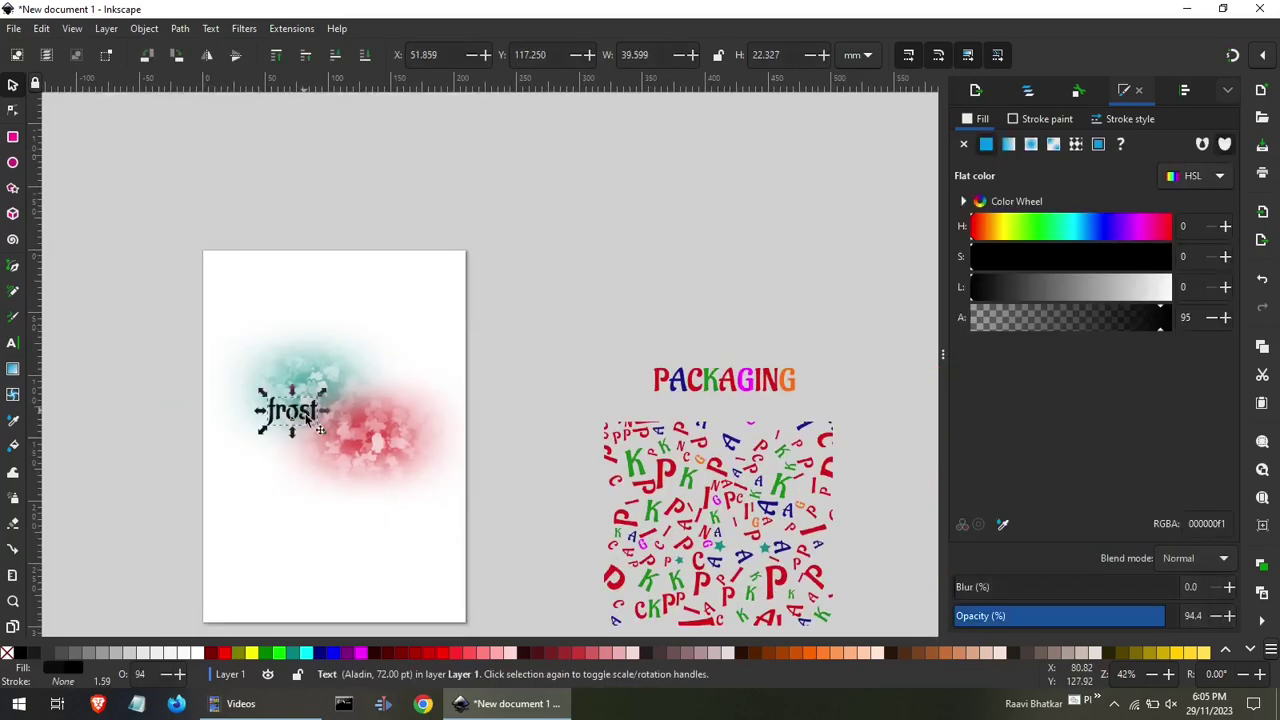
left_click(1002, 526)
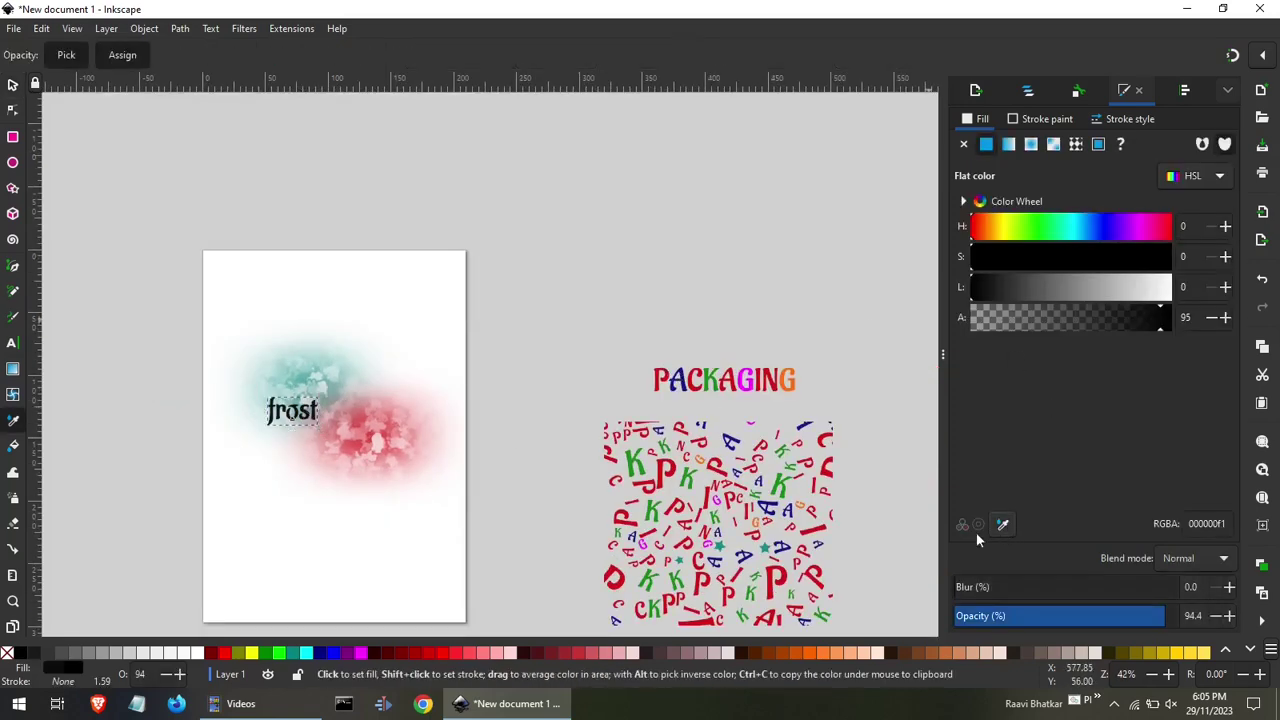
left_click(362, 418)
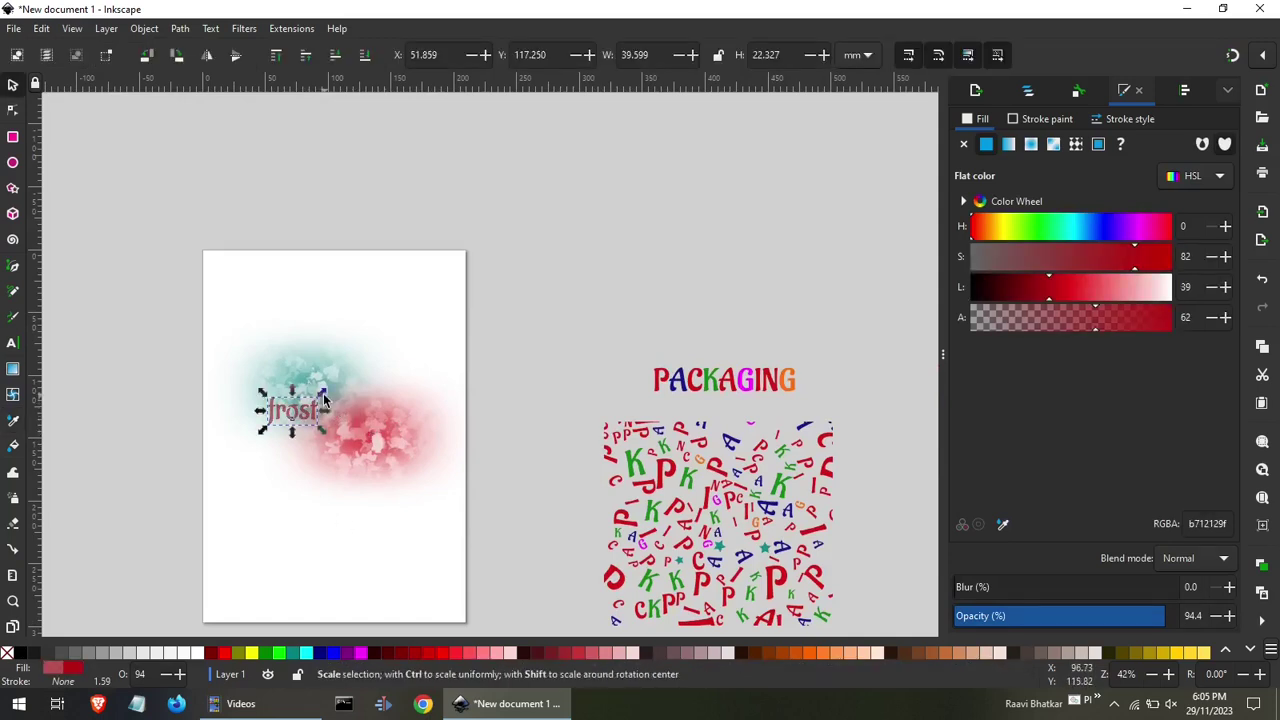
mouse_move(323, 391)
left_mouse_down()
mouse_move(400, 375)
mouse_move(361, 418)
left_mouse_up()
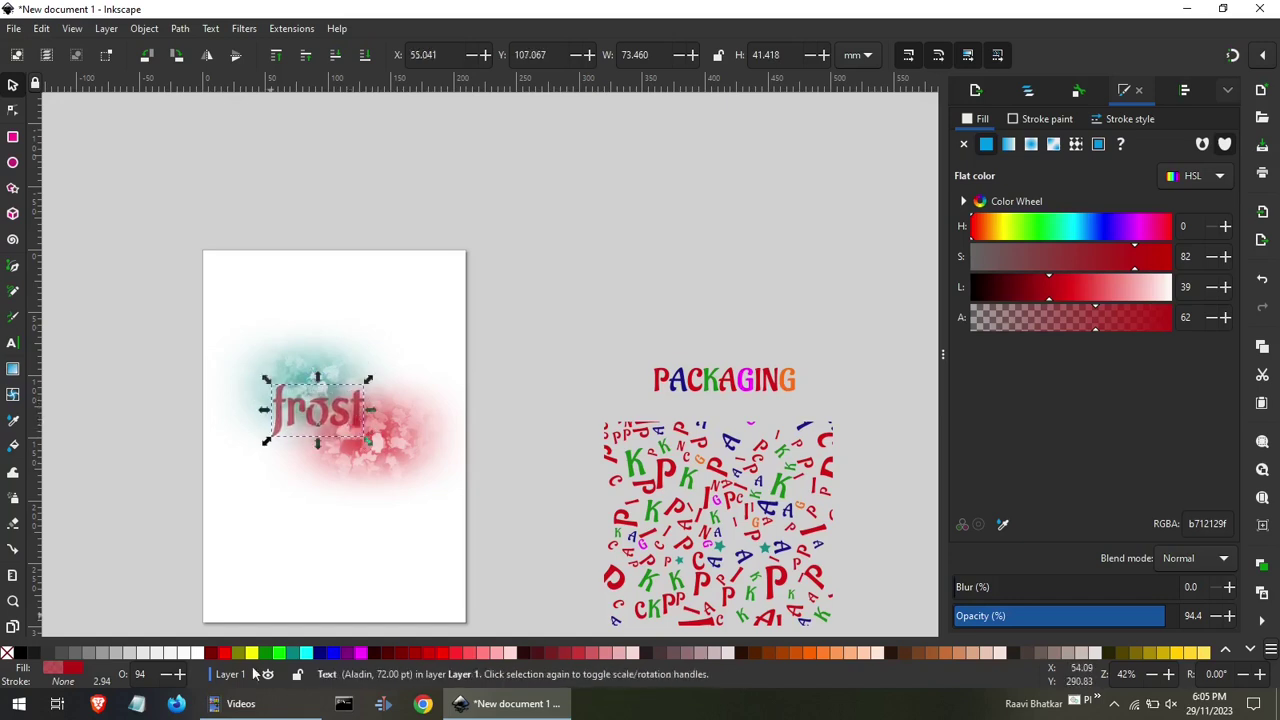
Make the frost text white with opacity 100 and fully opaque alpha.
left_click(197, 653)
left_click(263, 560)
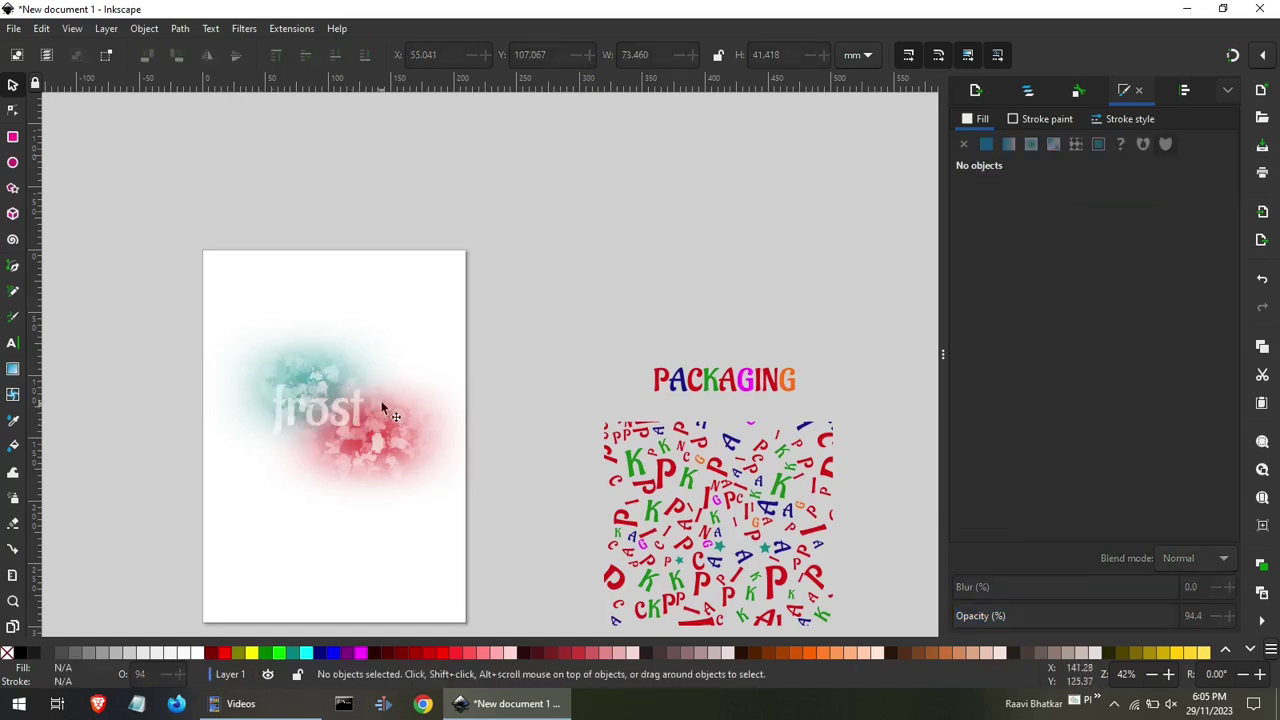
left_click(357, 411)
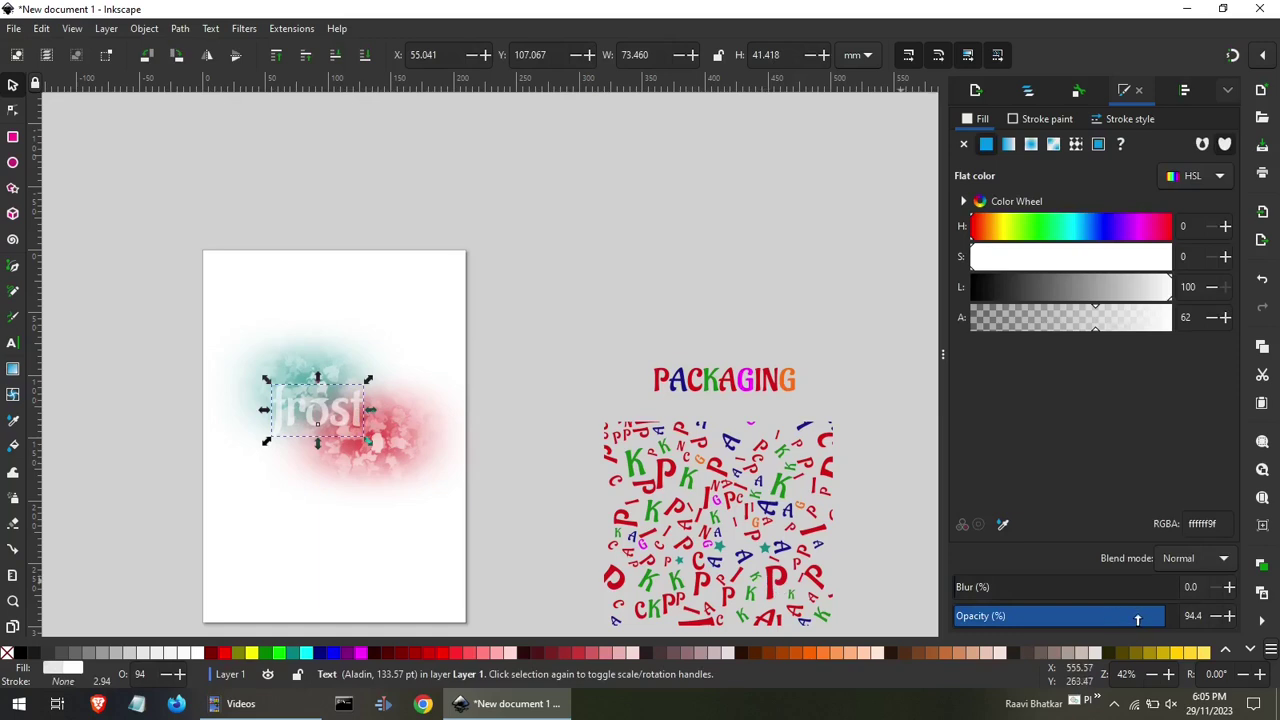
left_click_drag(1137, 619, 1250, 626)
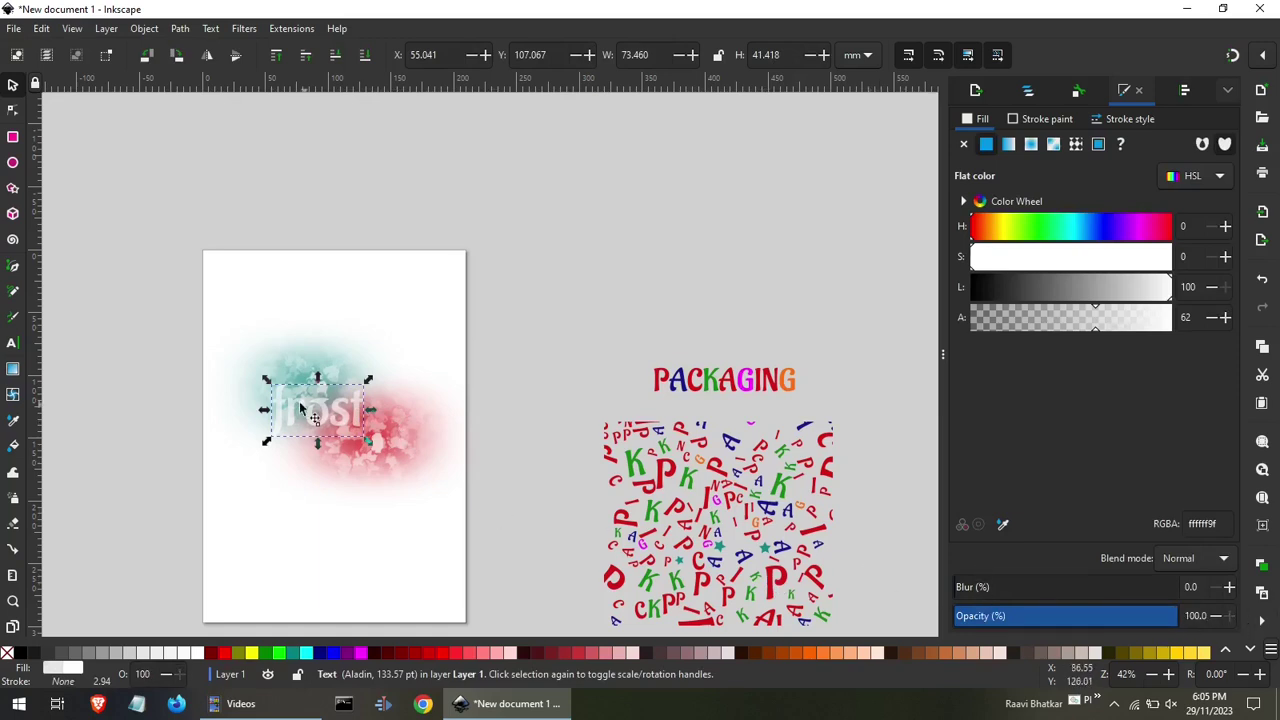
scroll(295, 410, "up", 1, "ctrl")
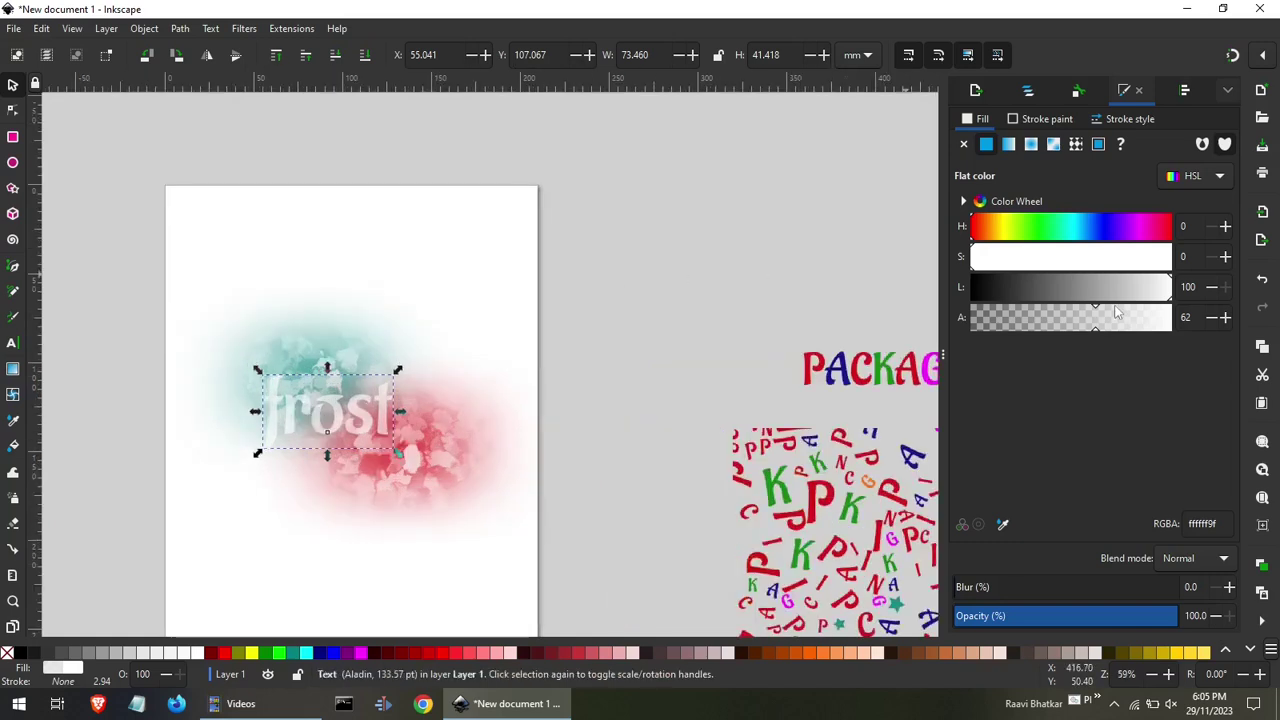
left_click(1117, 317)
left_click_drag(1143, 323, 1200, 330)
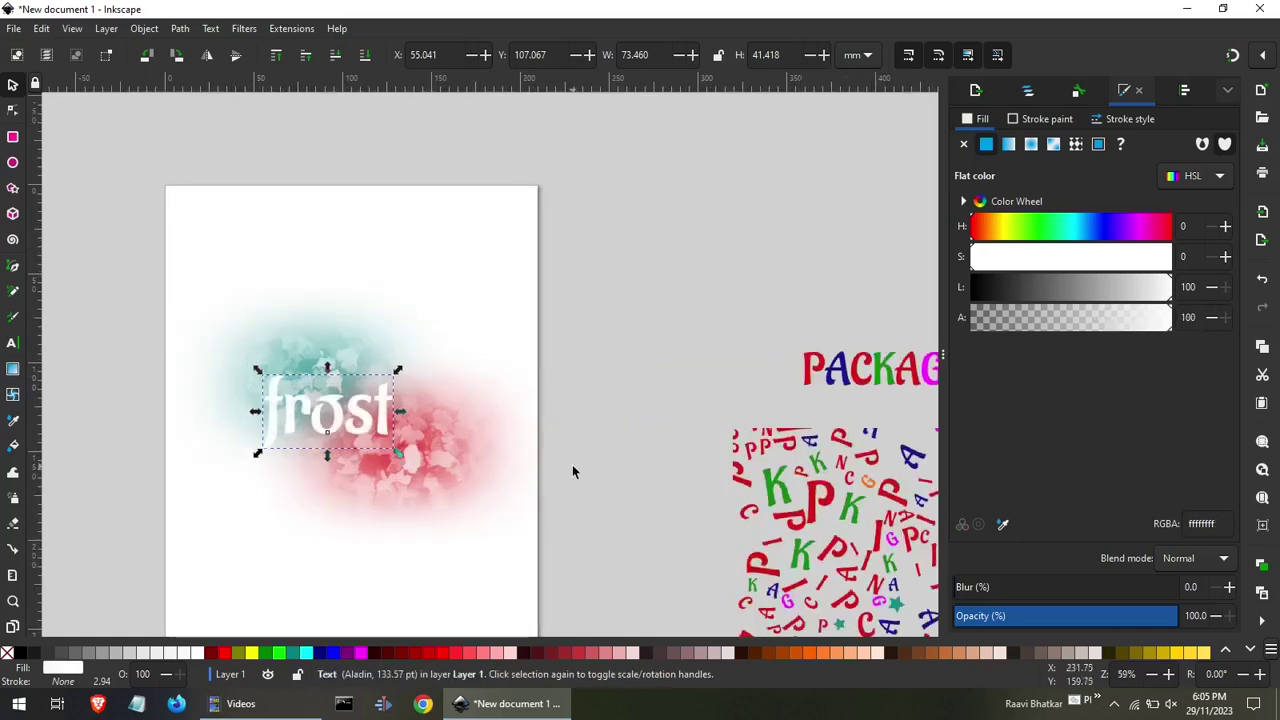
left_click(557, 346)
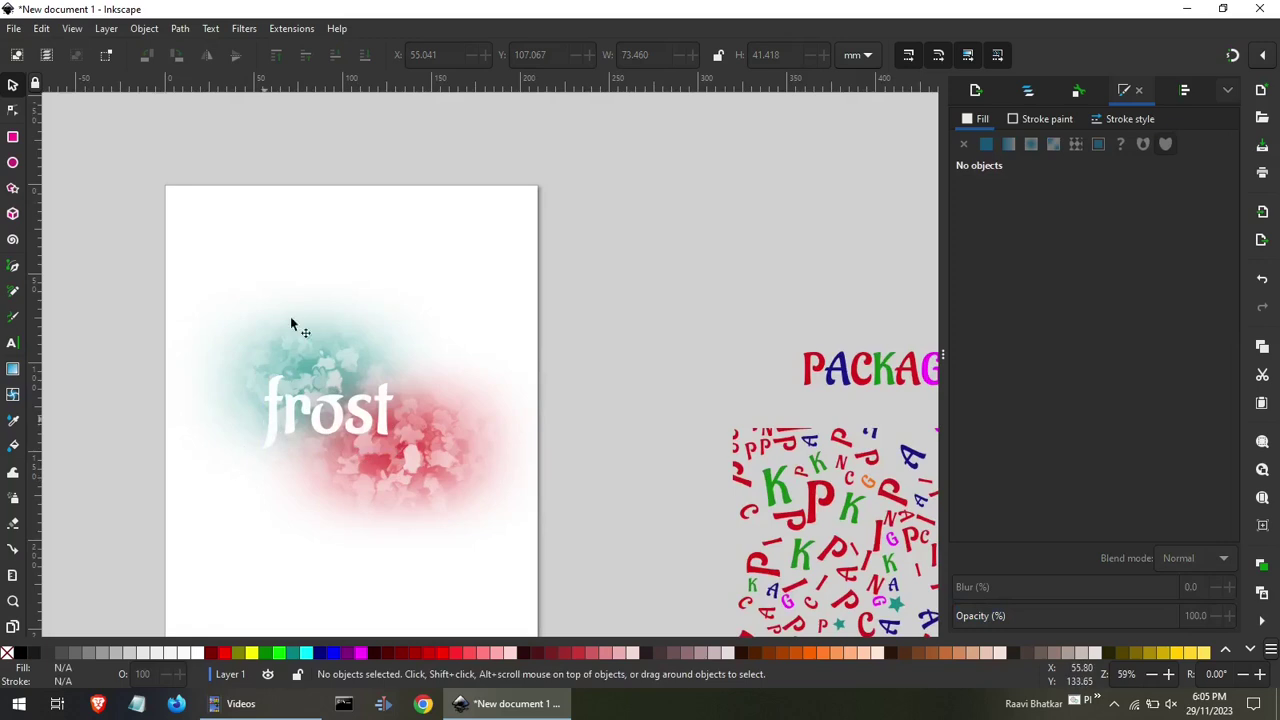
Edit the title text so it reads 'FROZEN', then deselect it.
double_click(343, 414)
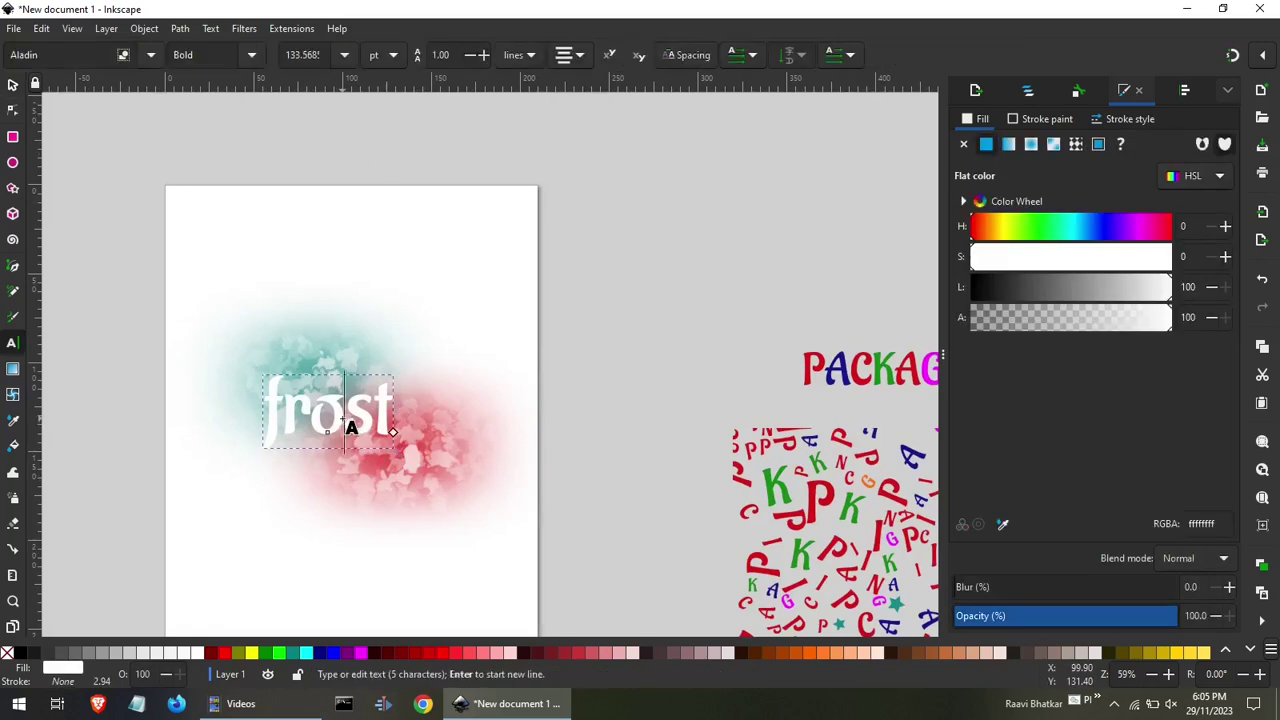
key("ctrl+a")
type("D")
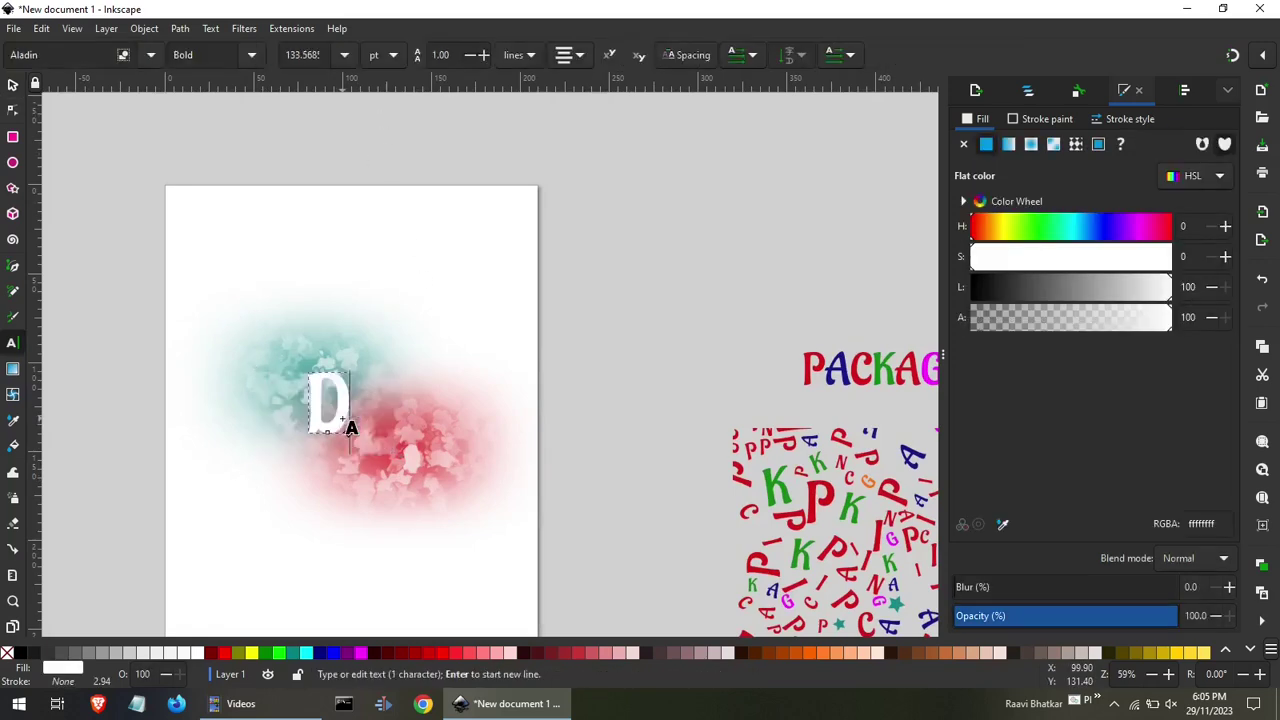
type("OVE")
key("BackSpace")
key("BackSpace")
key("BackSpace")
key("BackSpace")
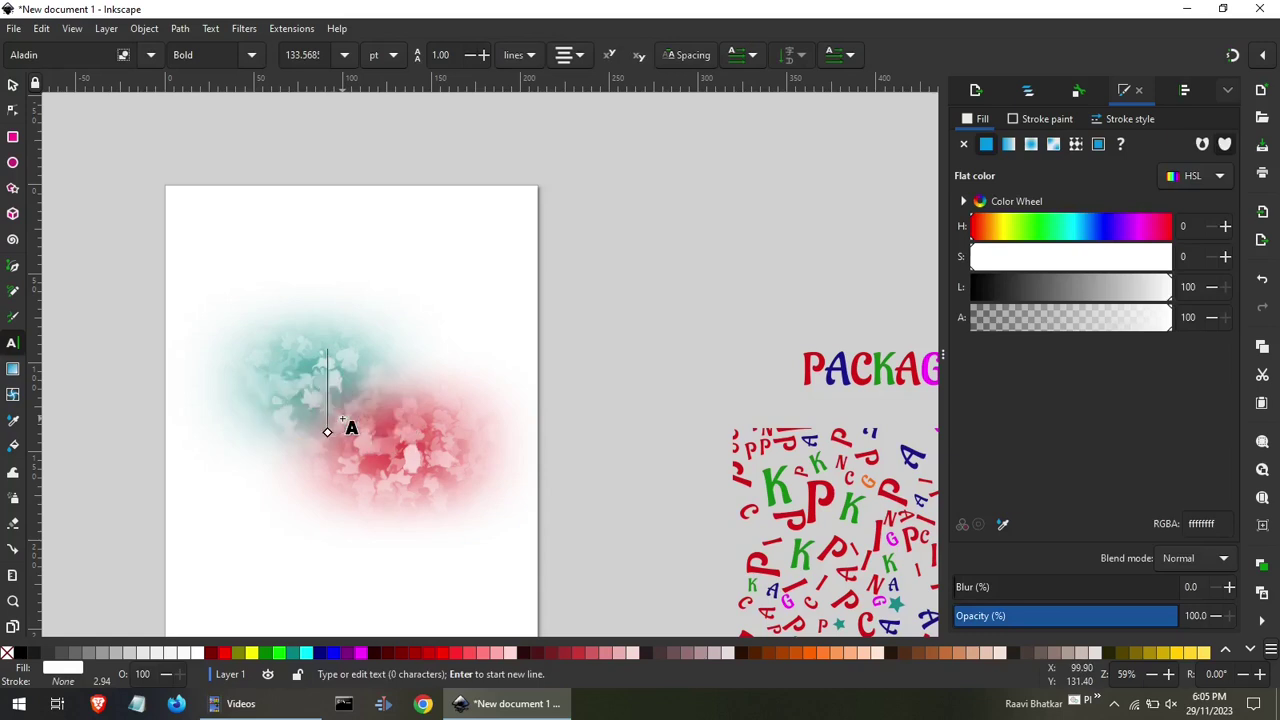
type("FROST")
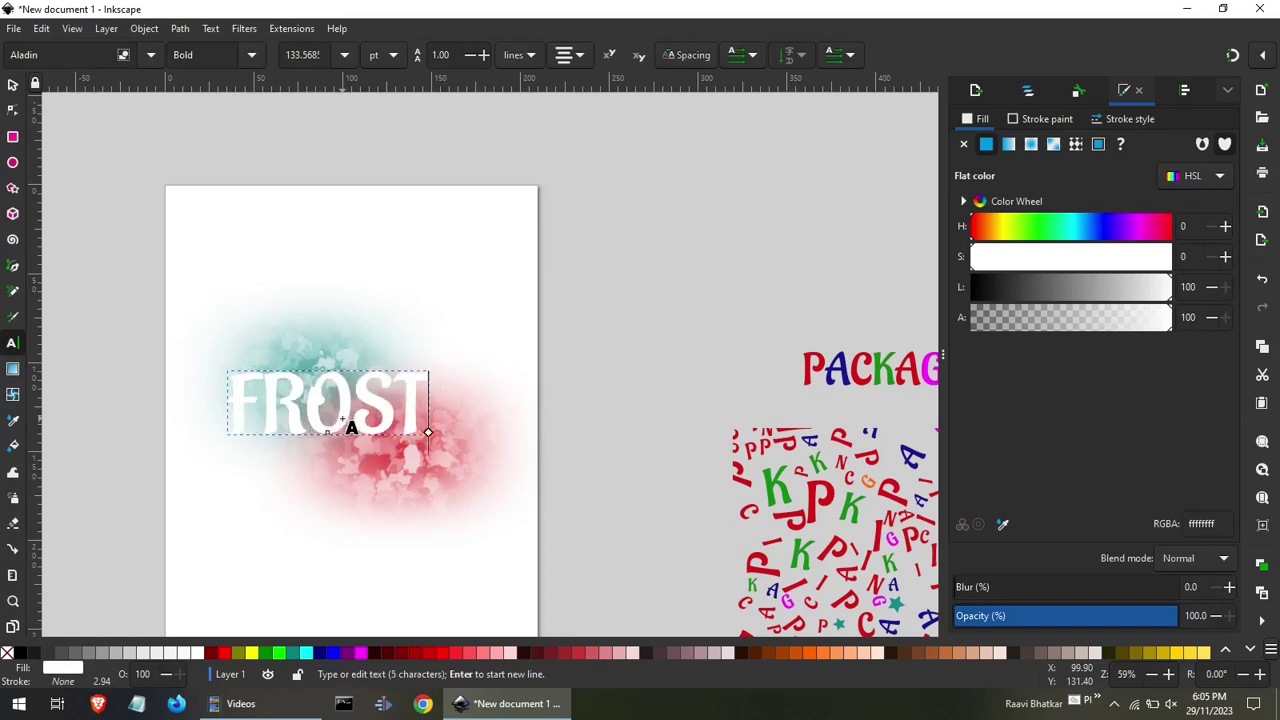
key("BackSpace")
key("BackSpace")
key("BackSpace")
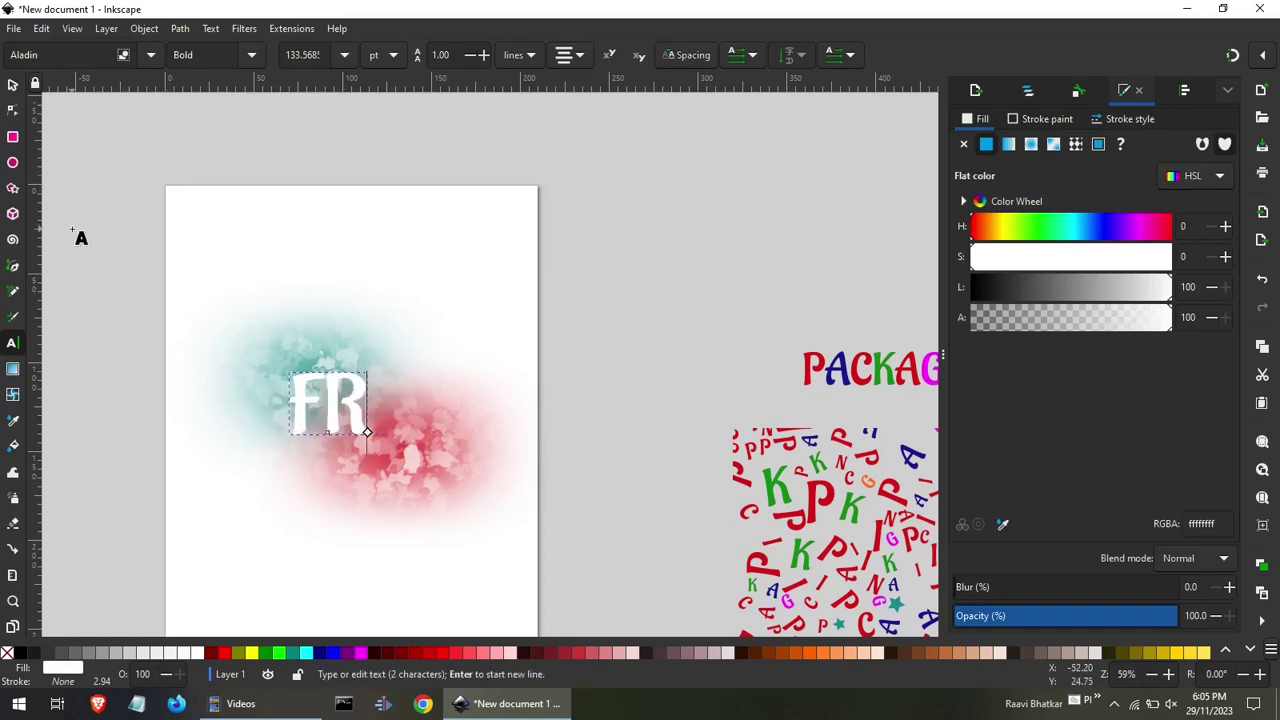
key("BackSpace")
key("BackSpace")
type("FRO")
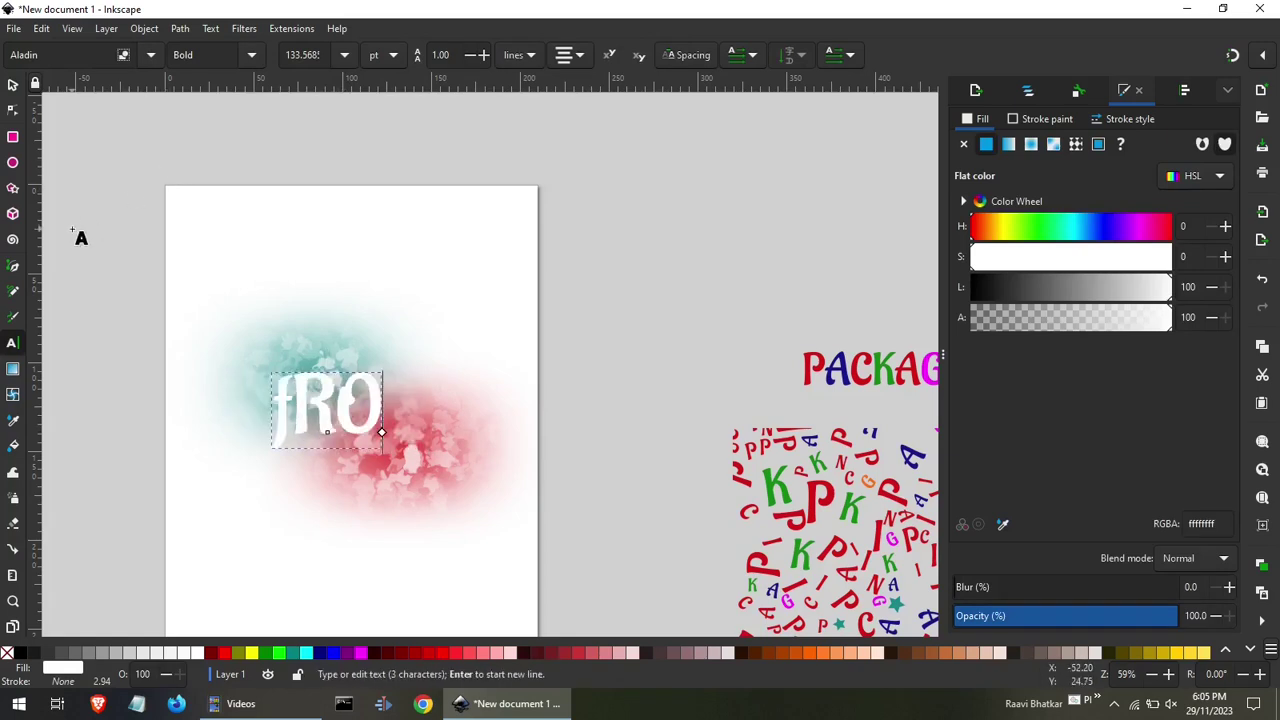
type("S")
key("BackSpace")
key("BackSpace")
key("BackSpace")
key("BackSpace")
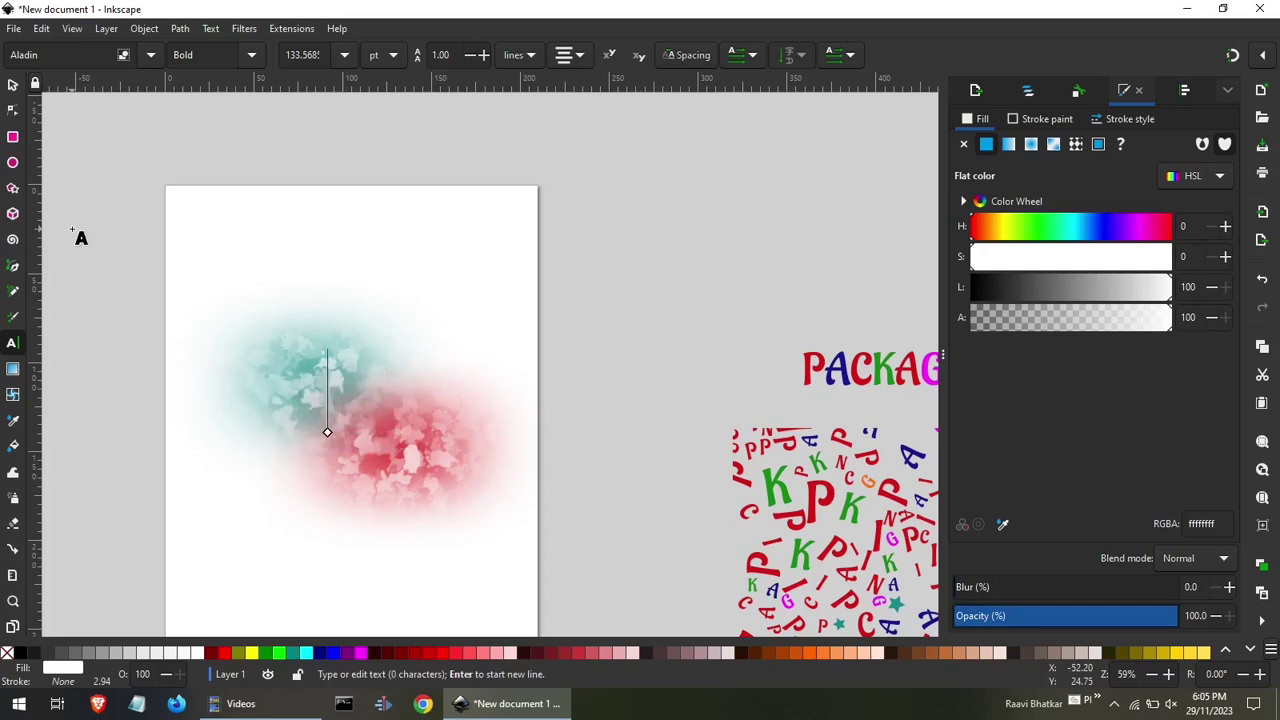
type("FR")
key("BackSpace")
key("BackSpace")
type("FROZEN")
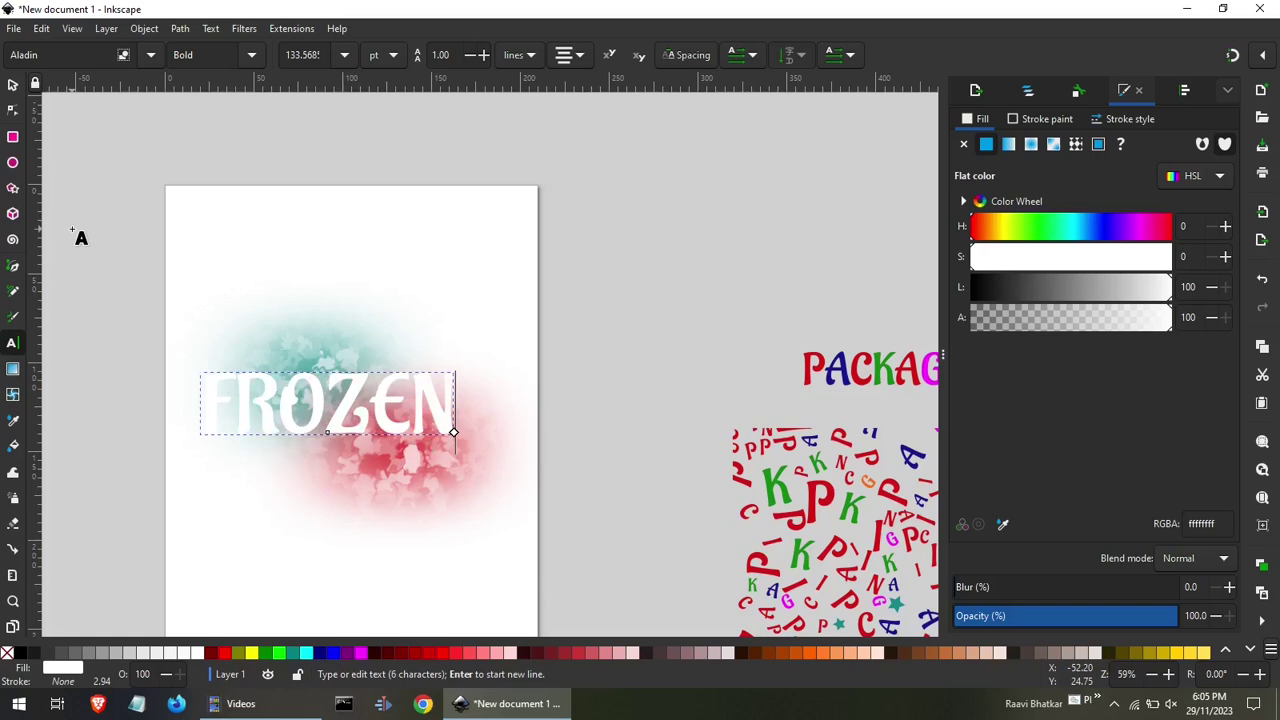
left_click(13, 85)
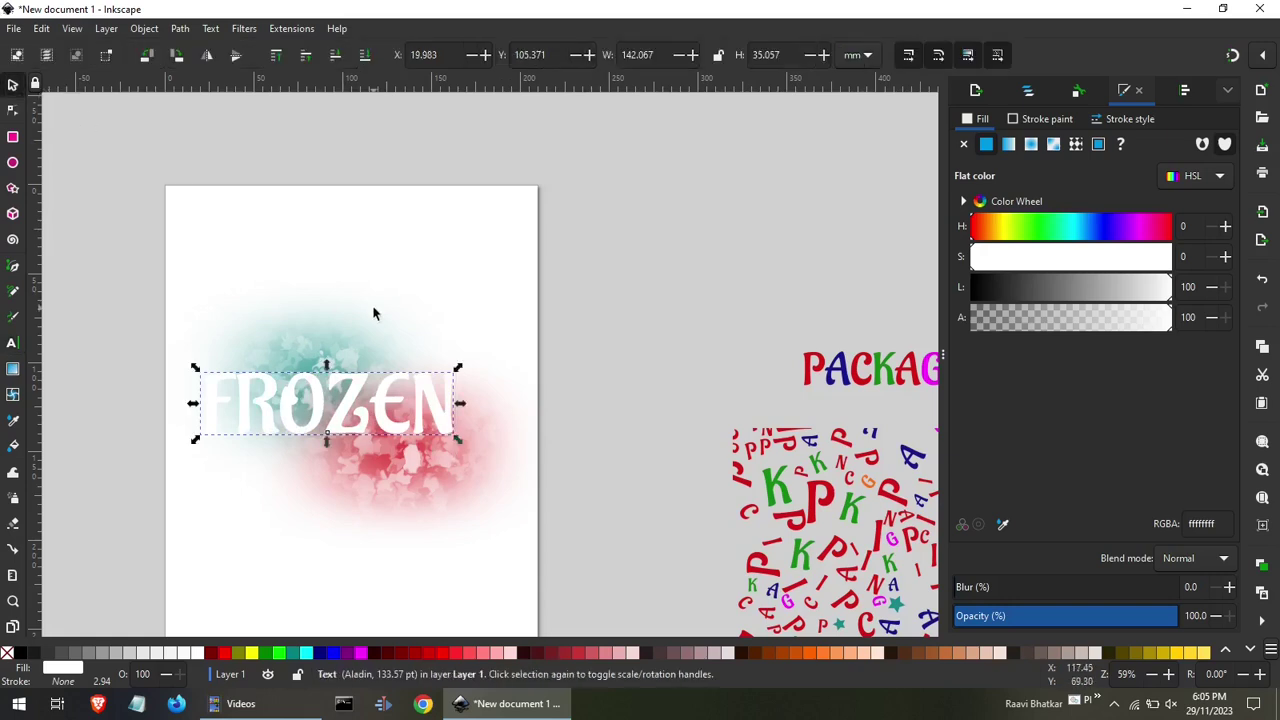
left_click(521, 342)
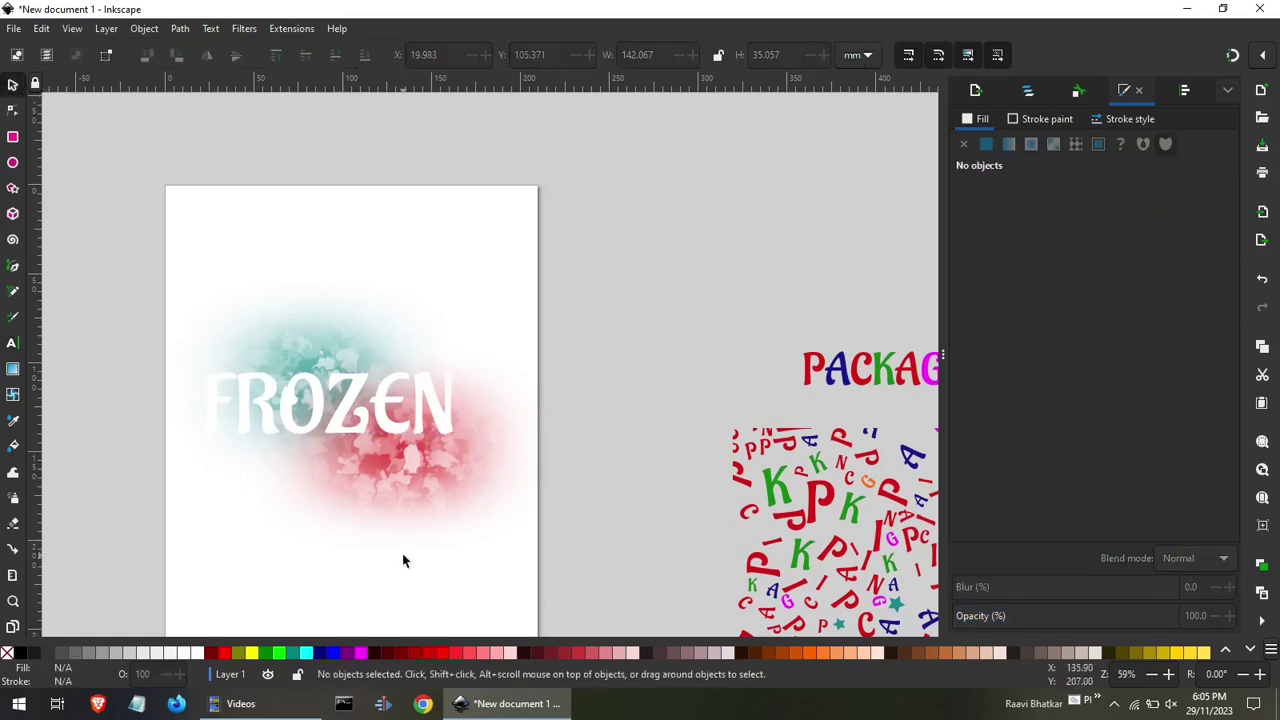
Nudge the FROZEN title slightly to the right and deselect it.
scroll(402, 560, "down", 3, "ctrl")
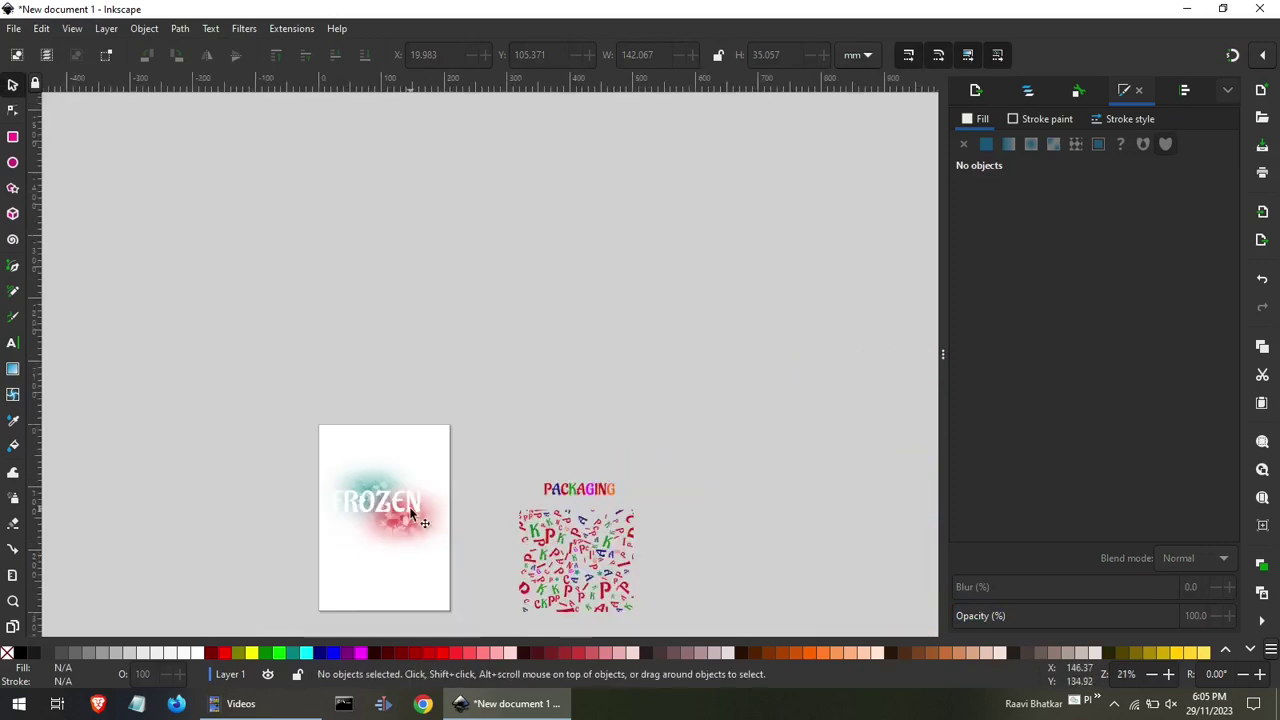
left_click_drag(418, 512, 430, 511)
left_click(468, 421)
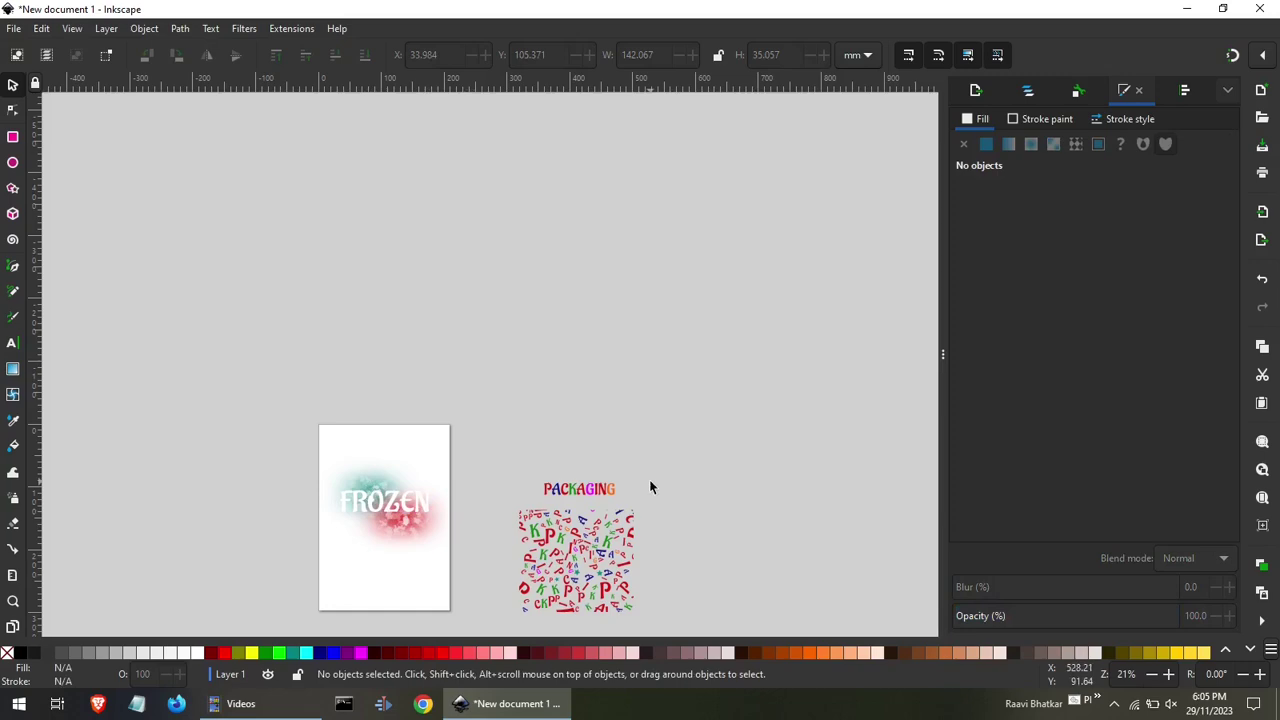
scroll(410, 572, "up", 1)
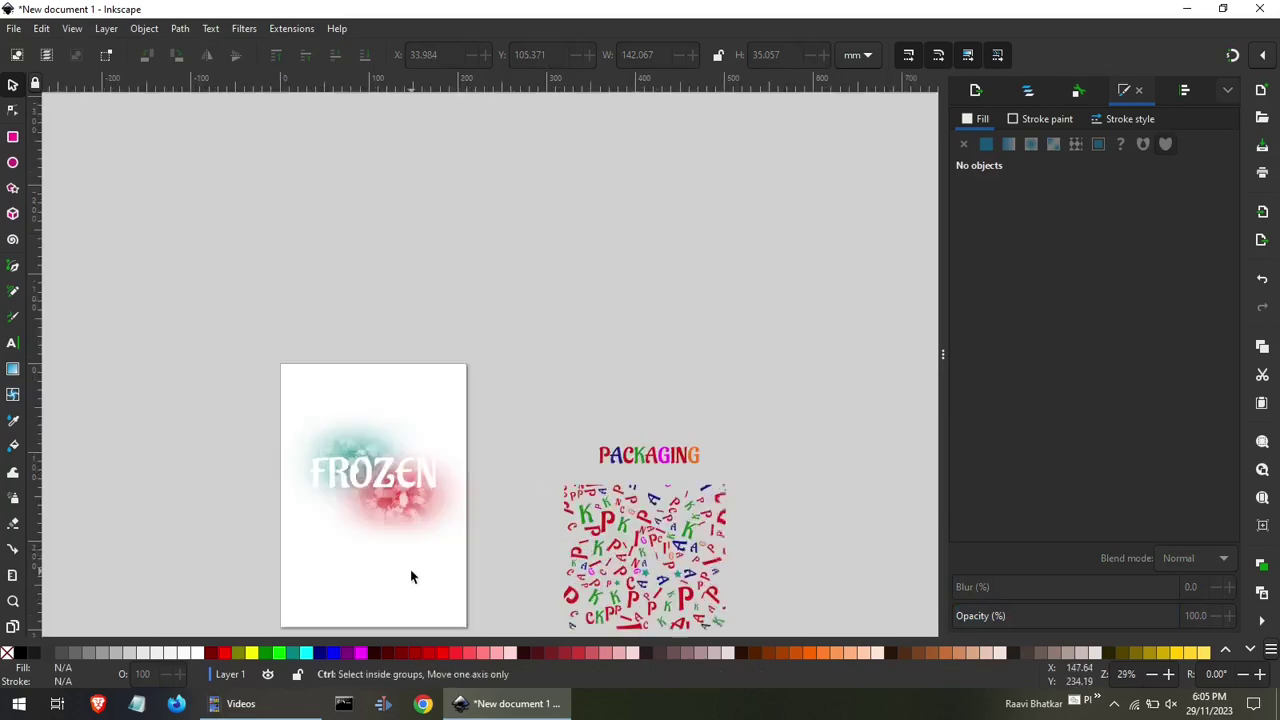
scroll(410, 572, "up", 2)
scroll(445, 494, "down", 3)
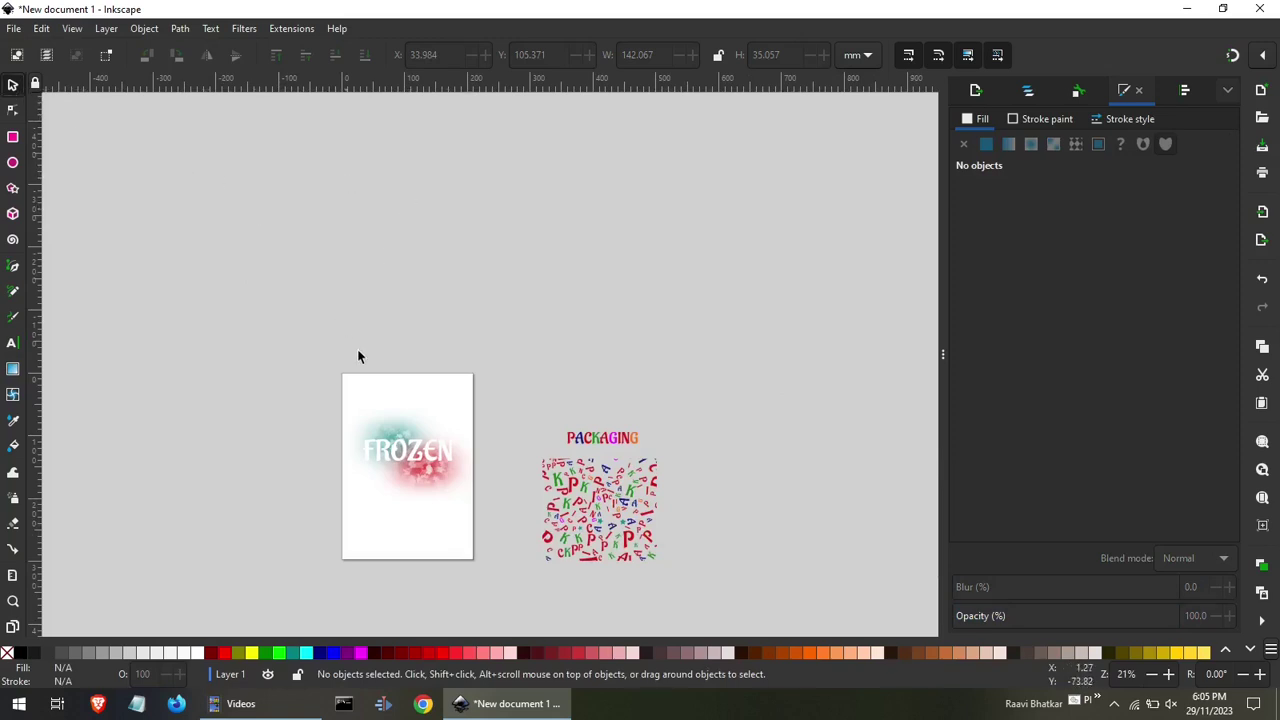
Zoom back in on the page and select the Ellipse tool.
scroll(451, 490, "up", 2)
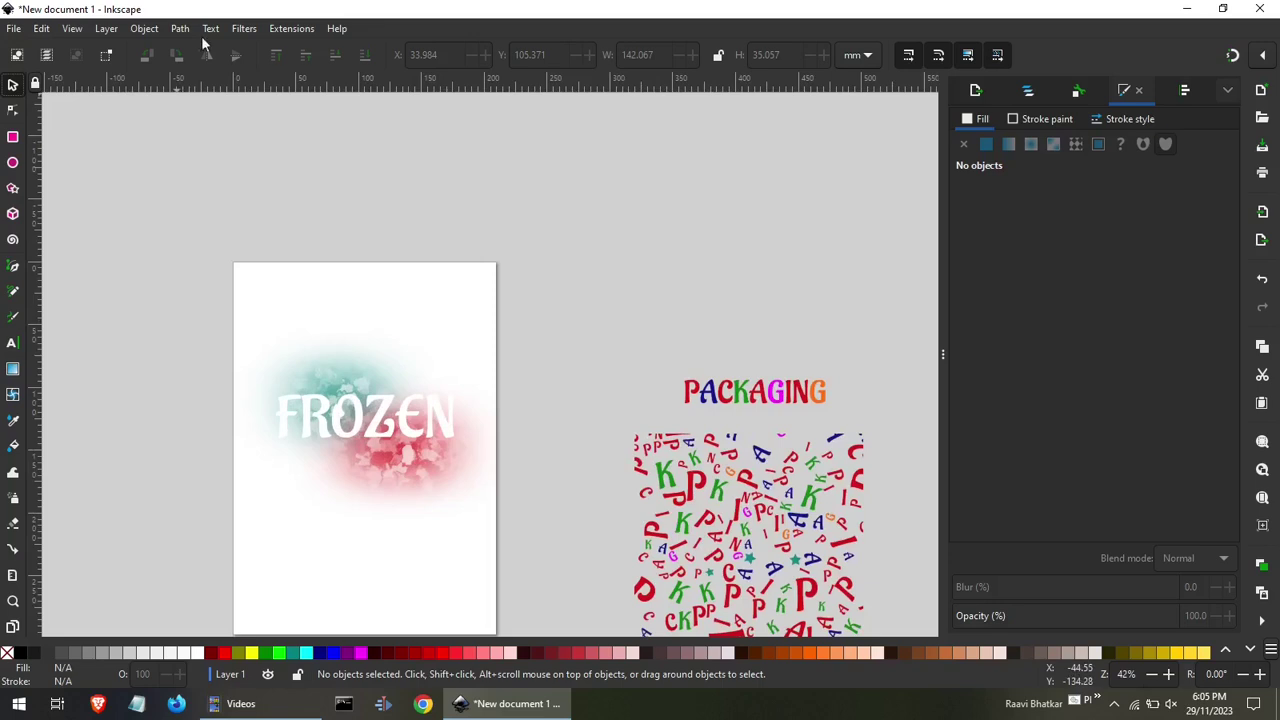
scroll(346, 374, "up", 1)
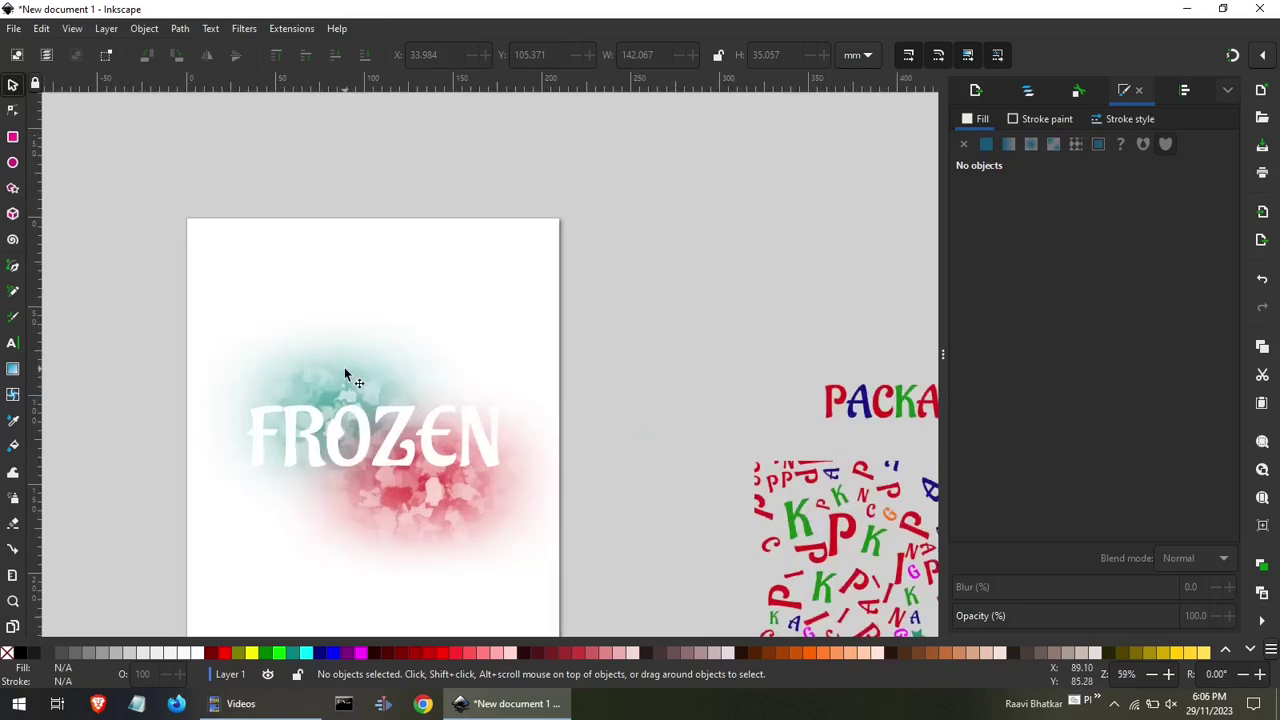
scroll(346, 374, "up", 1)
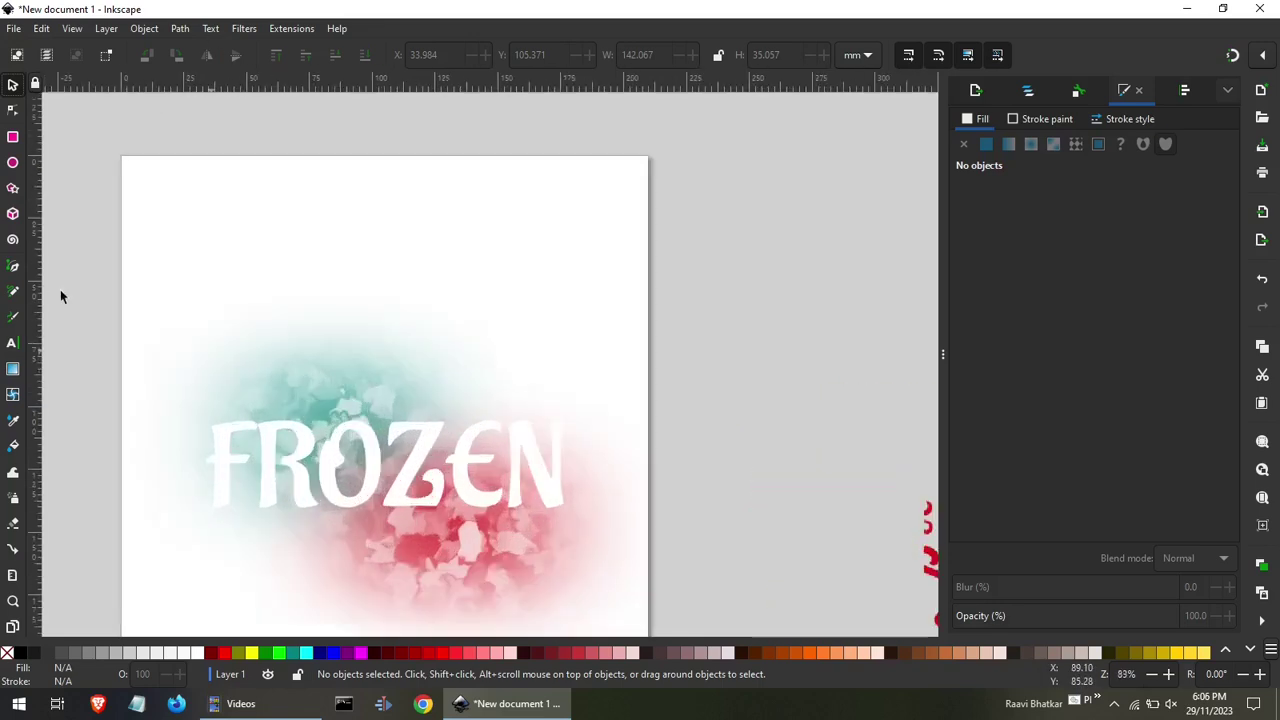
left_click(13, 163)
scroll(505, 190, "down", 1)
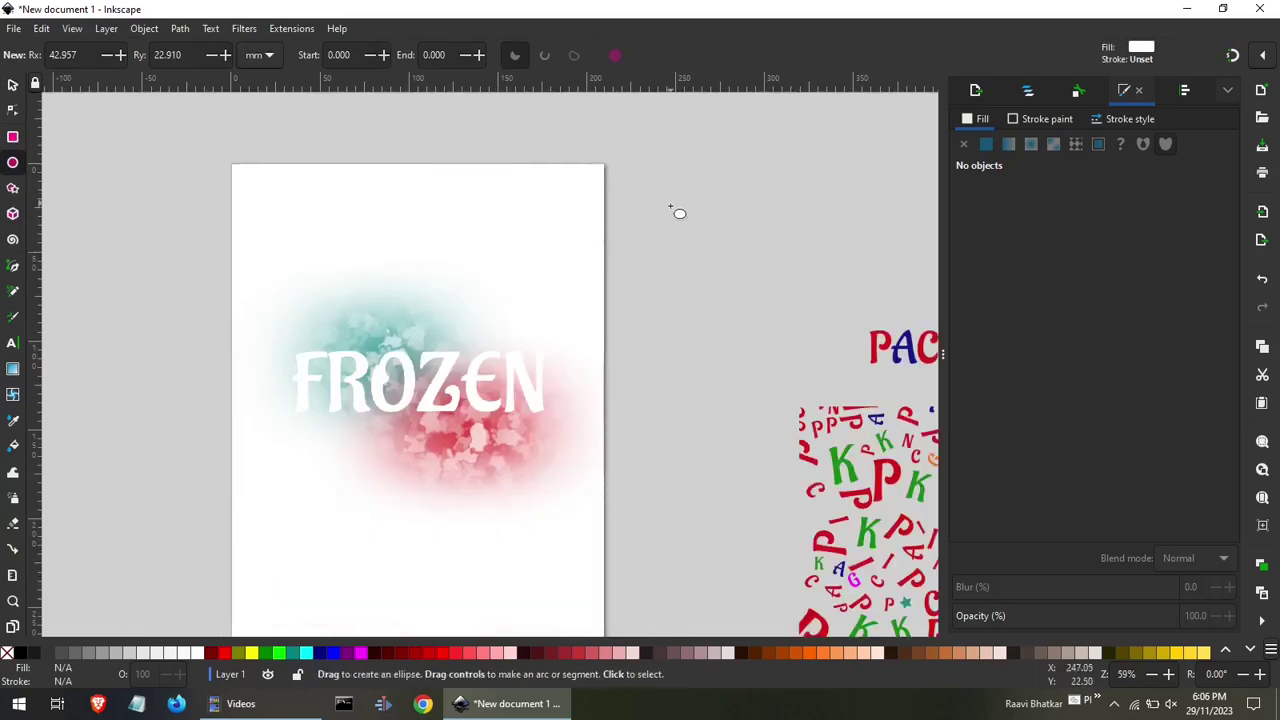
scroll(484, 229, "down", 1)
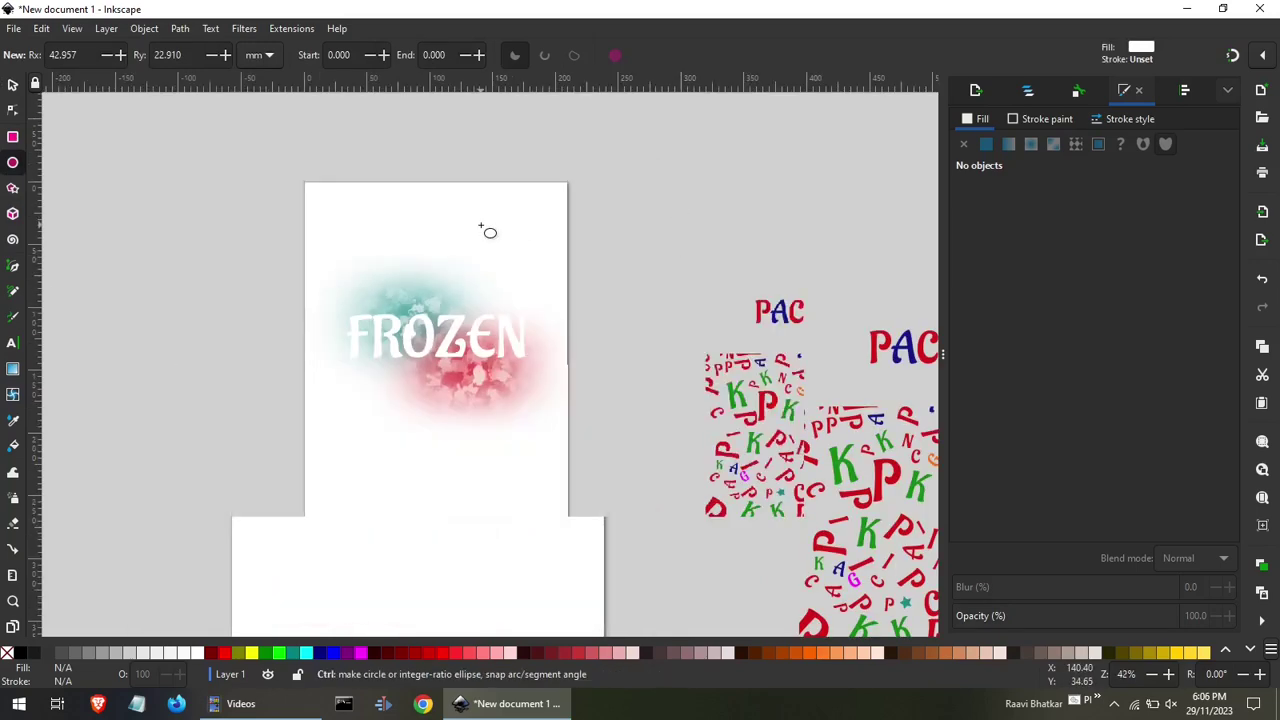
scroll(484, 229, "down", 1)
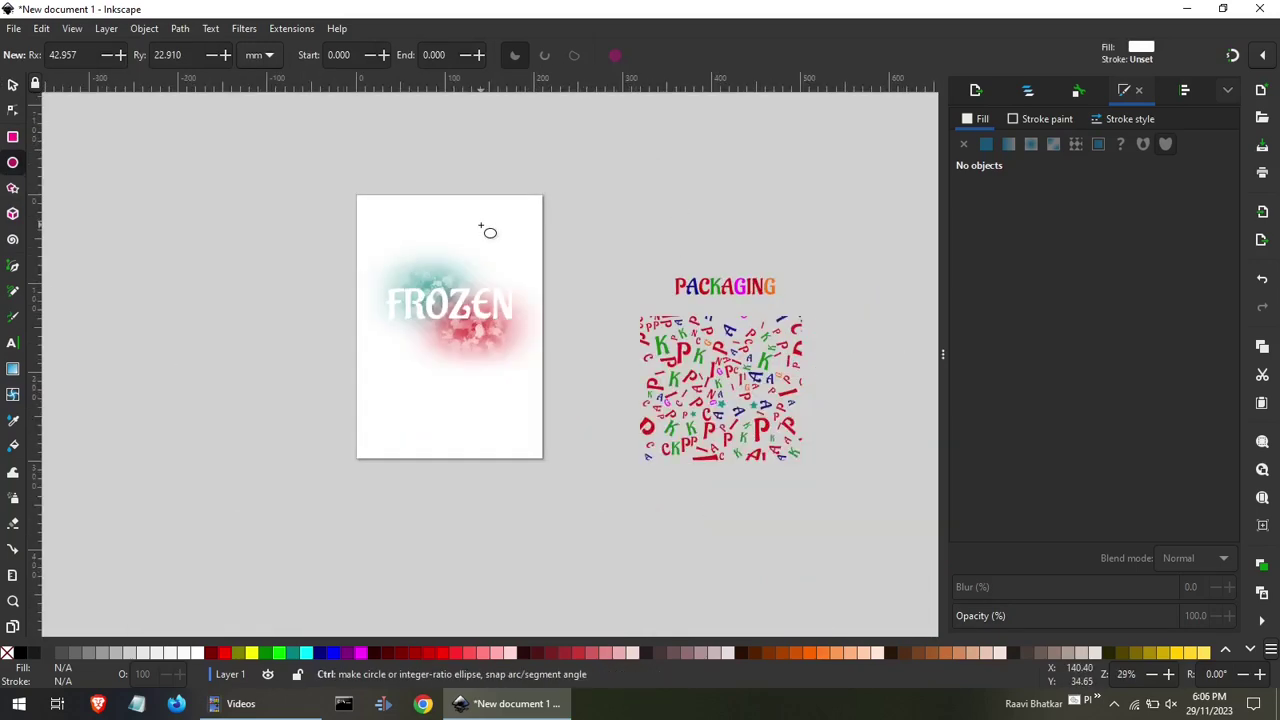
scroll(634, 382, "up", 2)
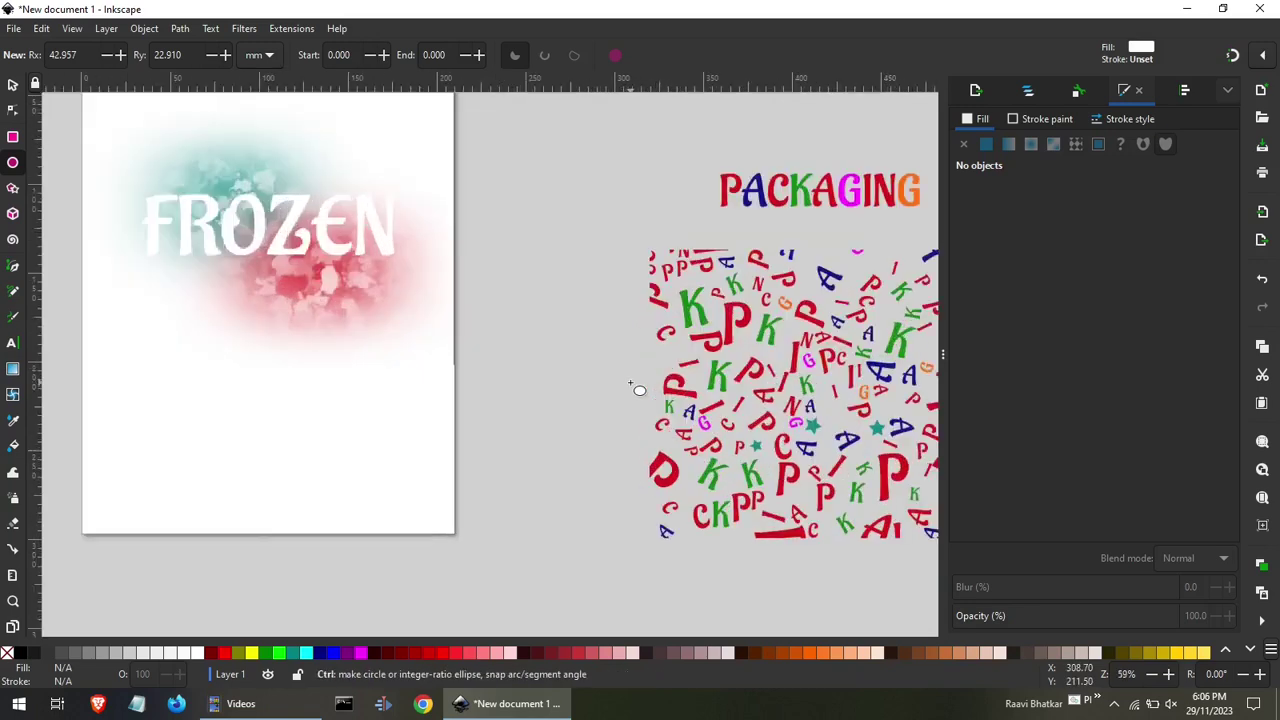
Draw an ellipse below the title filled violet-purple c000ed, then deselect it.
left_click_drag(209, 447, 322, 484)
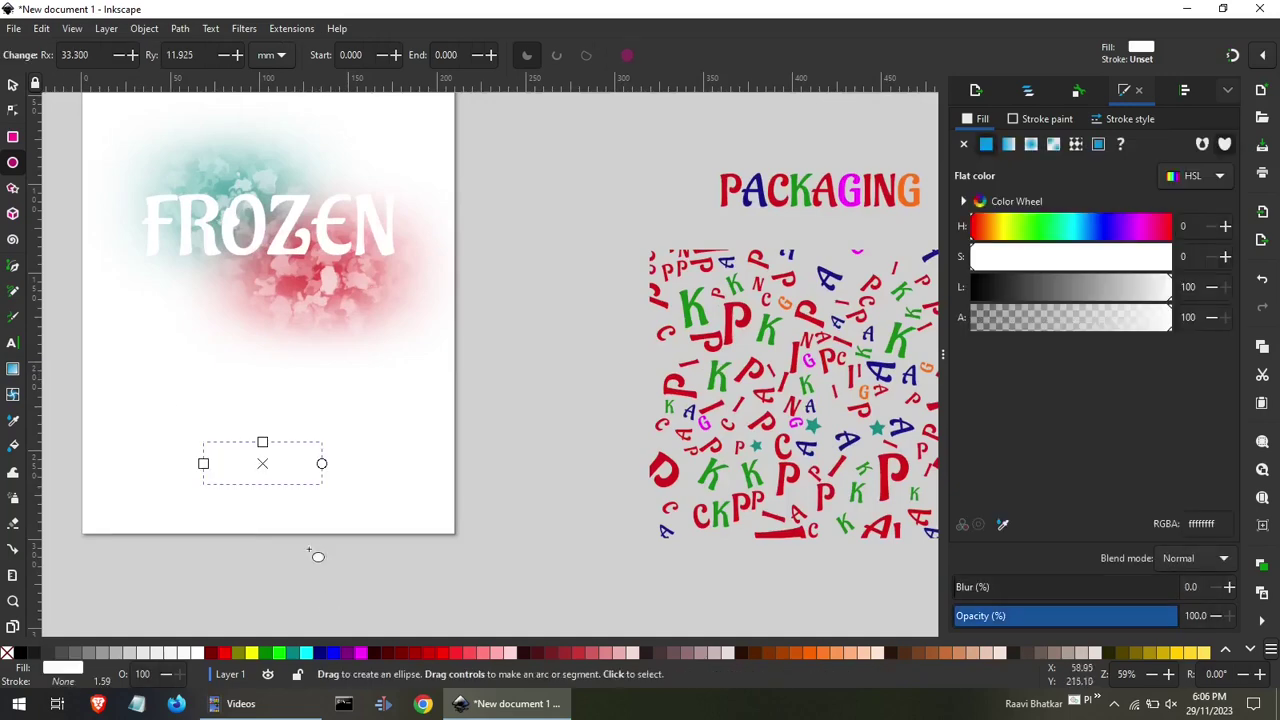
left_click(352, 653)
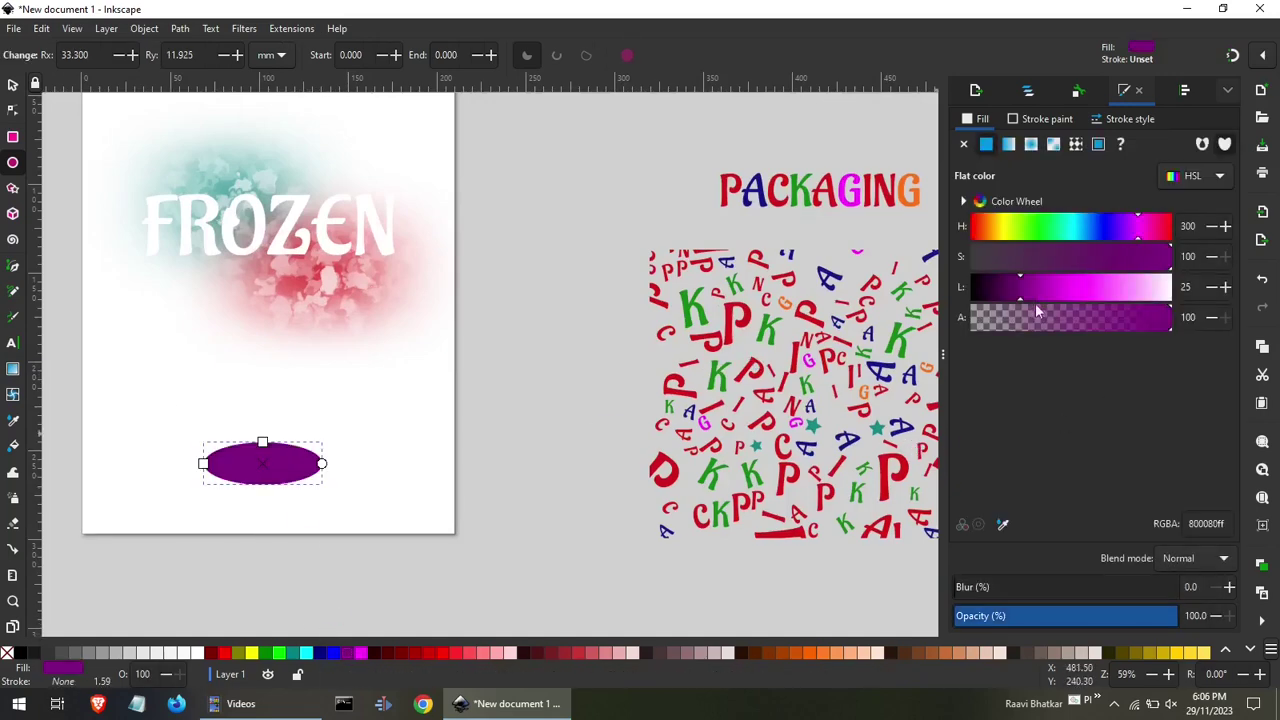
left_click(1050, 256)
left_click(1064, 286)
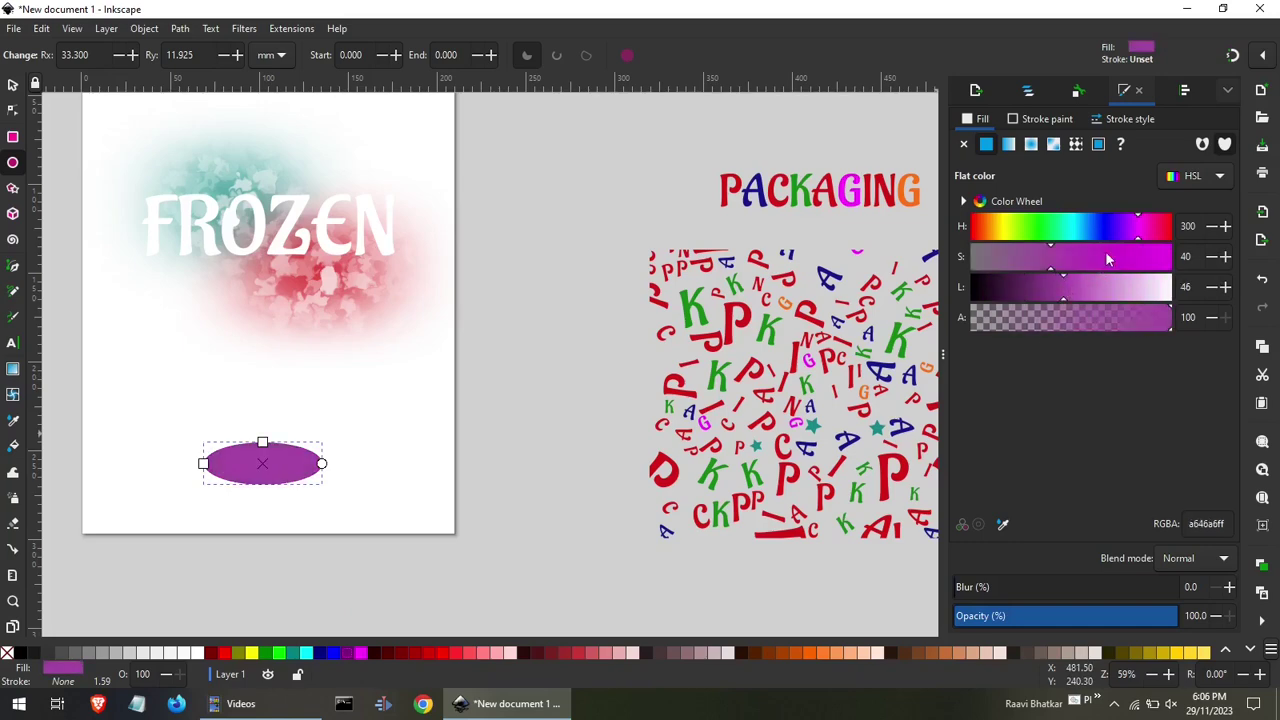
left_click_drag(1107, 258, 1172, 257)
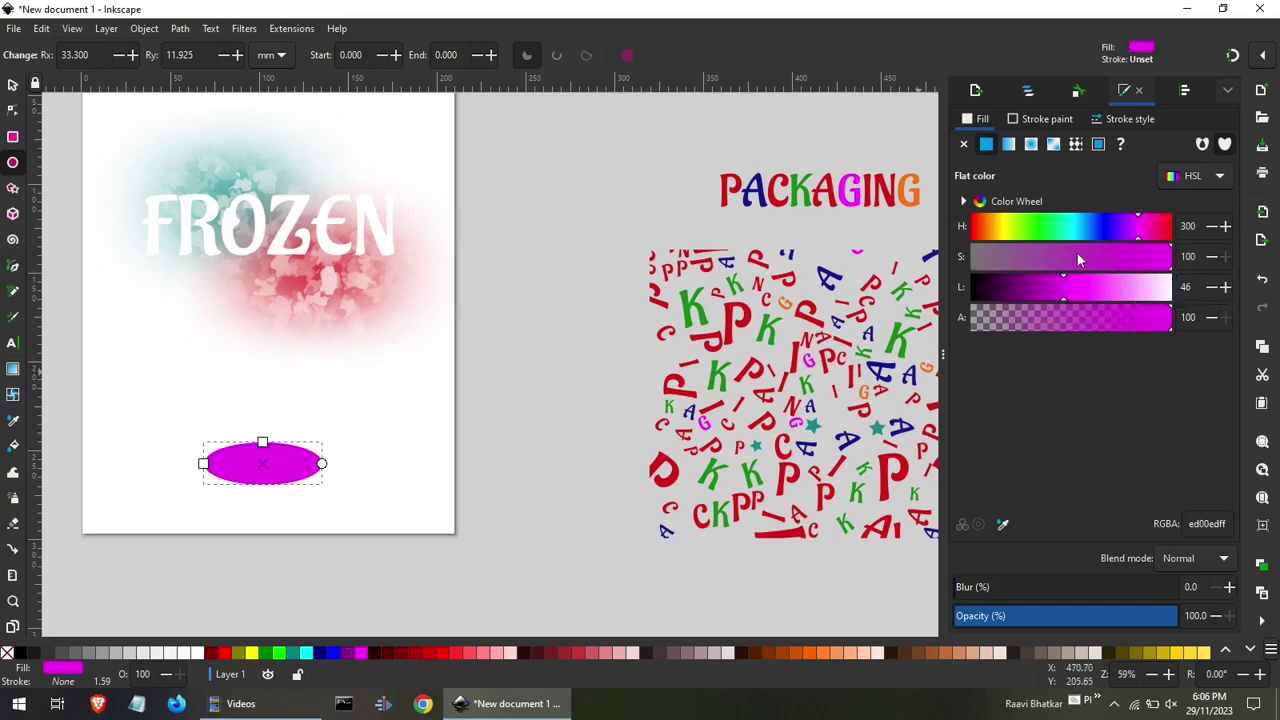
left_click_drag(1127, 234, 1132, 235)
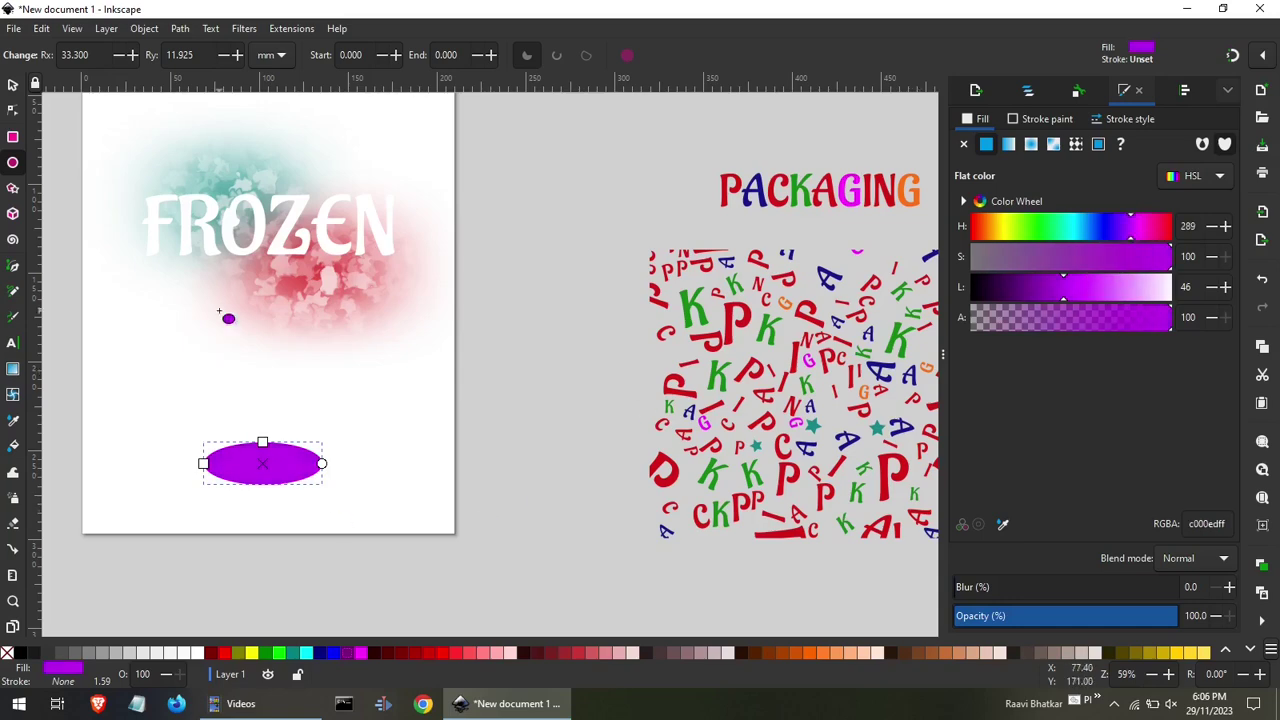
left_click(12, 87)
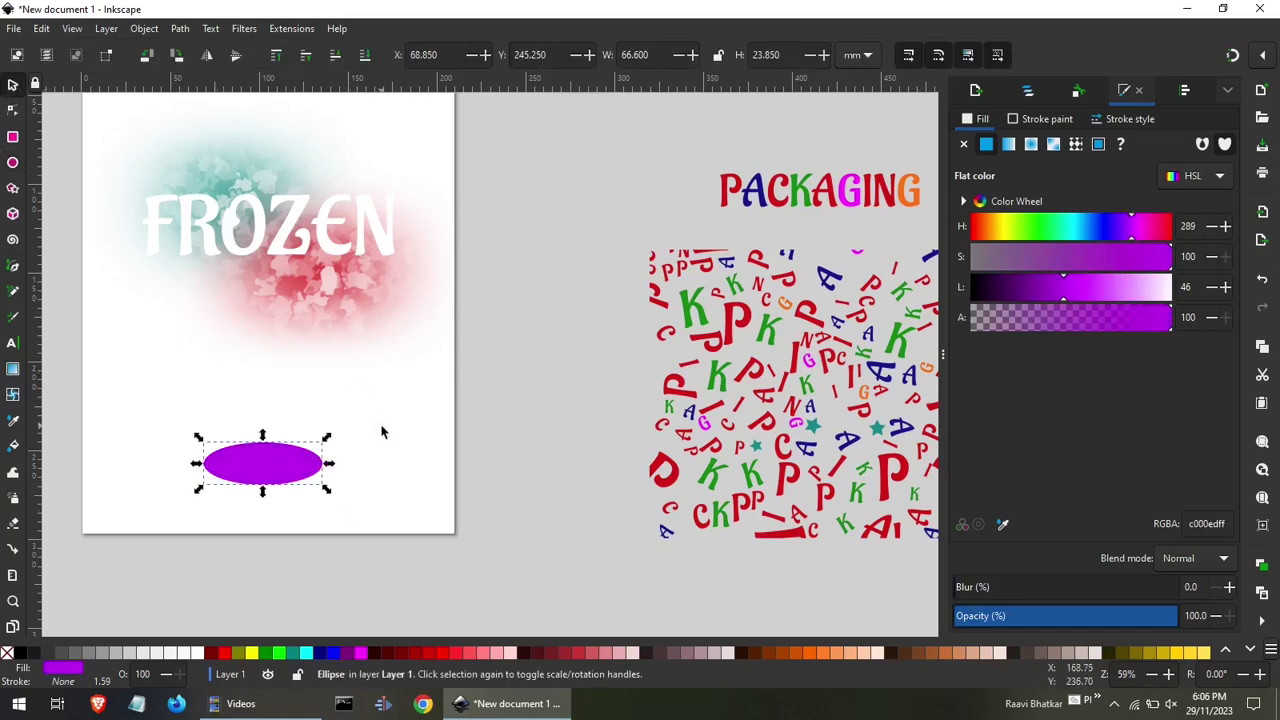
left_click(120, 470)
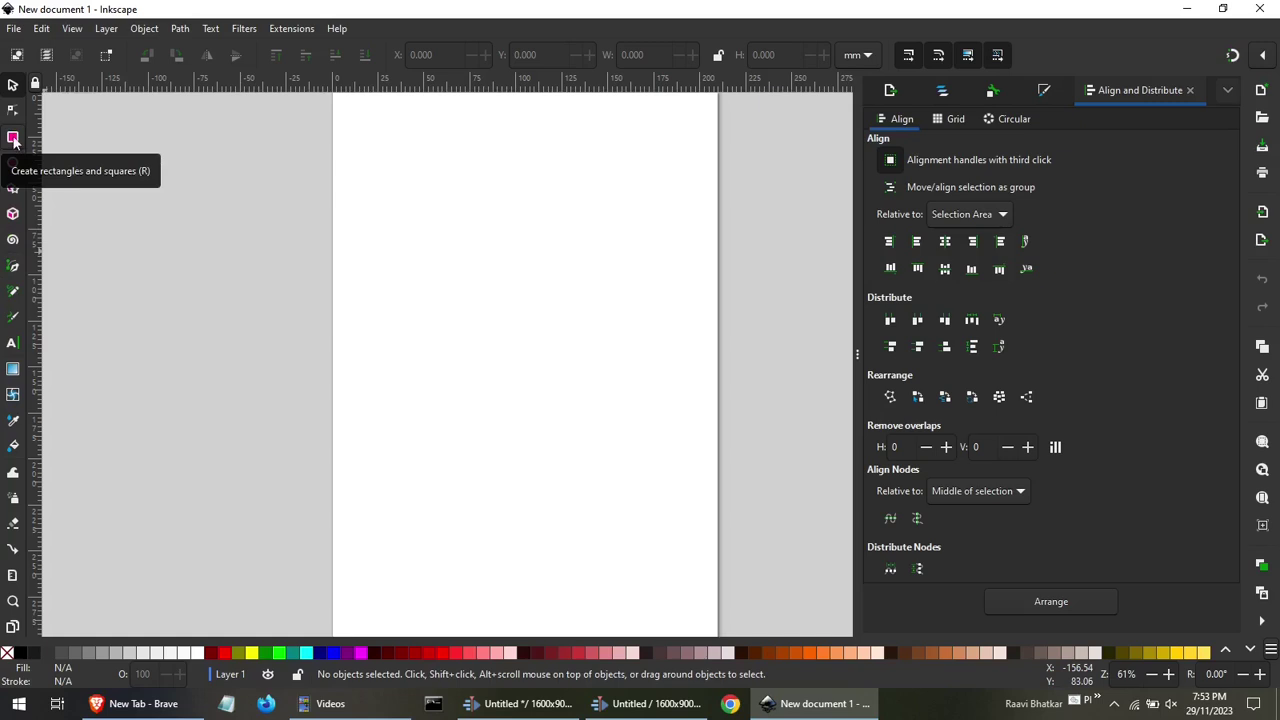
Draw a tall black rounded-corner phone body and a smaller screen rectangle inside it.
left_click(13, 137)
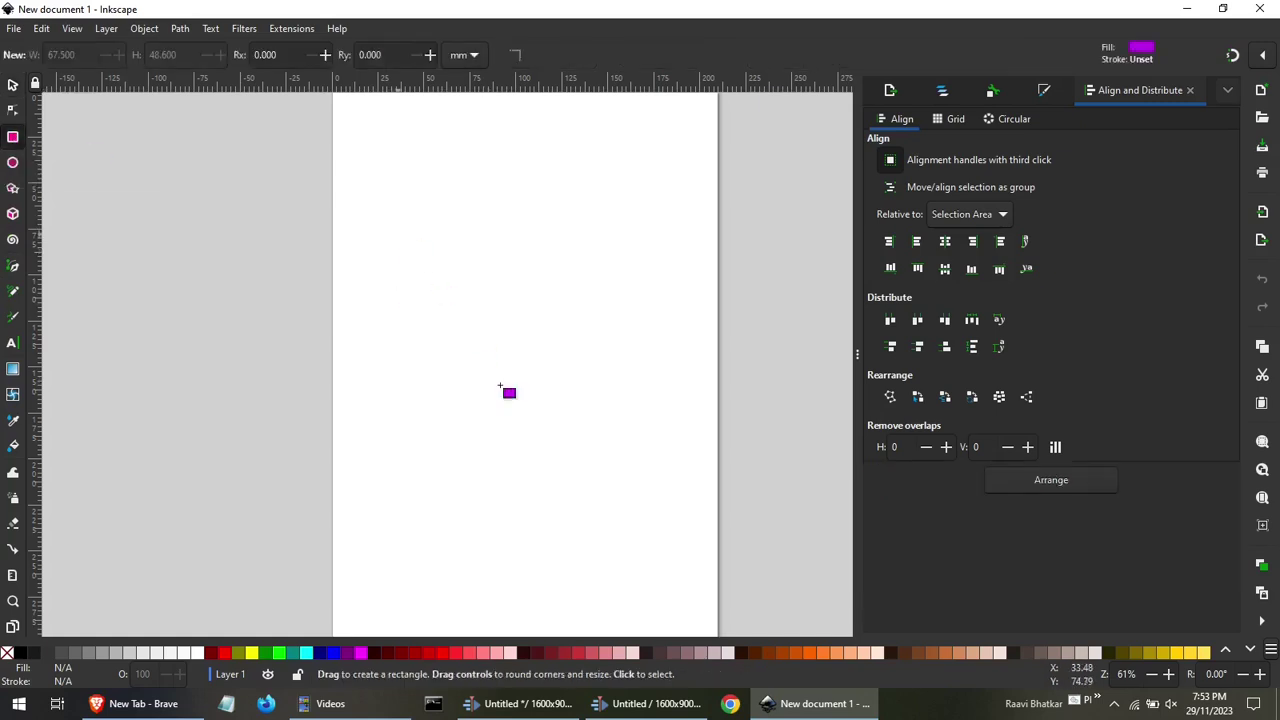
left_click_drag(394, 228, 562, 543)
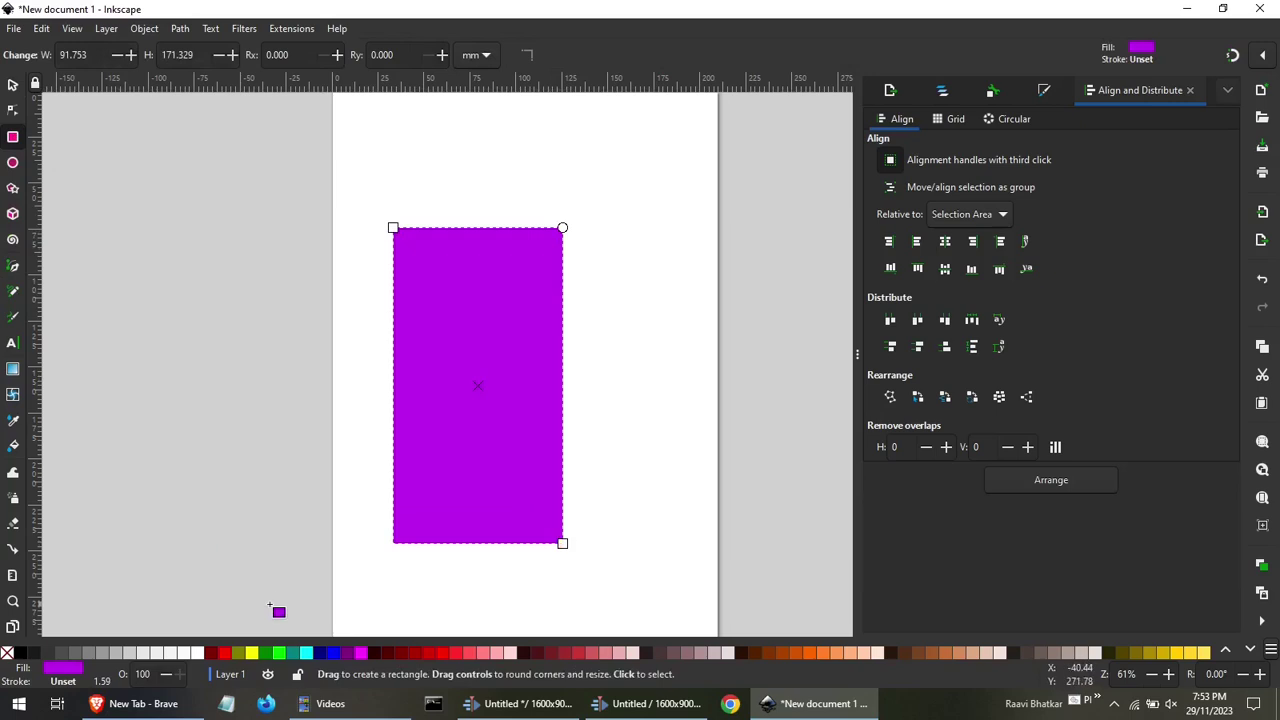
left_click(20, 655)
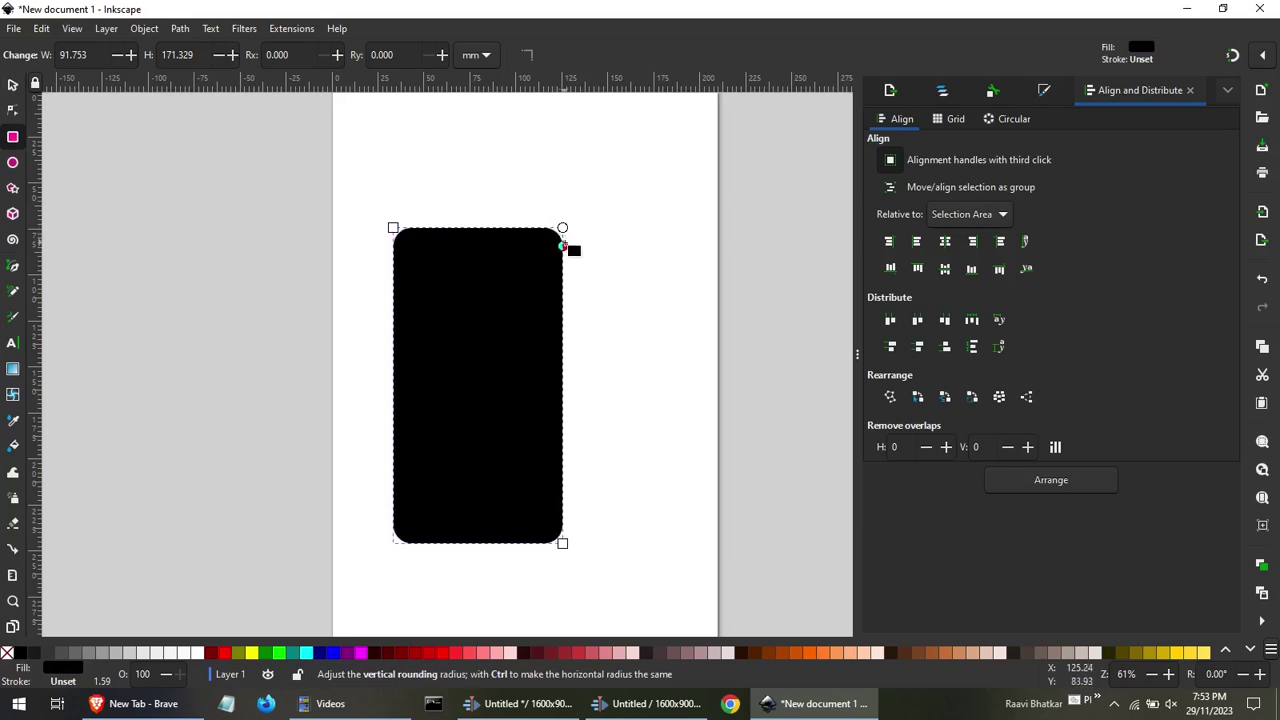
left_click_drag(563, 244, 564, 243)
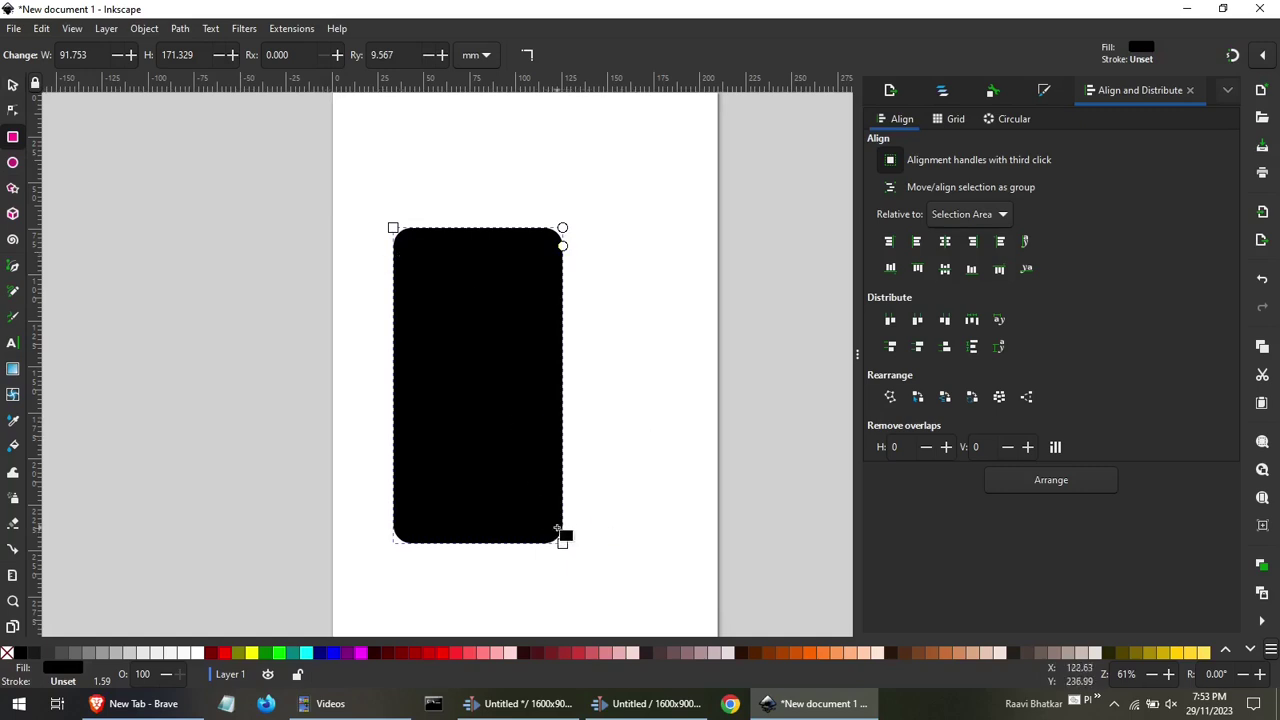
mouse_move(555, 528)
left_mouse_down()
mouse_move(371, 253)
mouse_move(395, 251)
left_mouse_up()
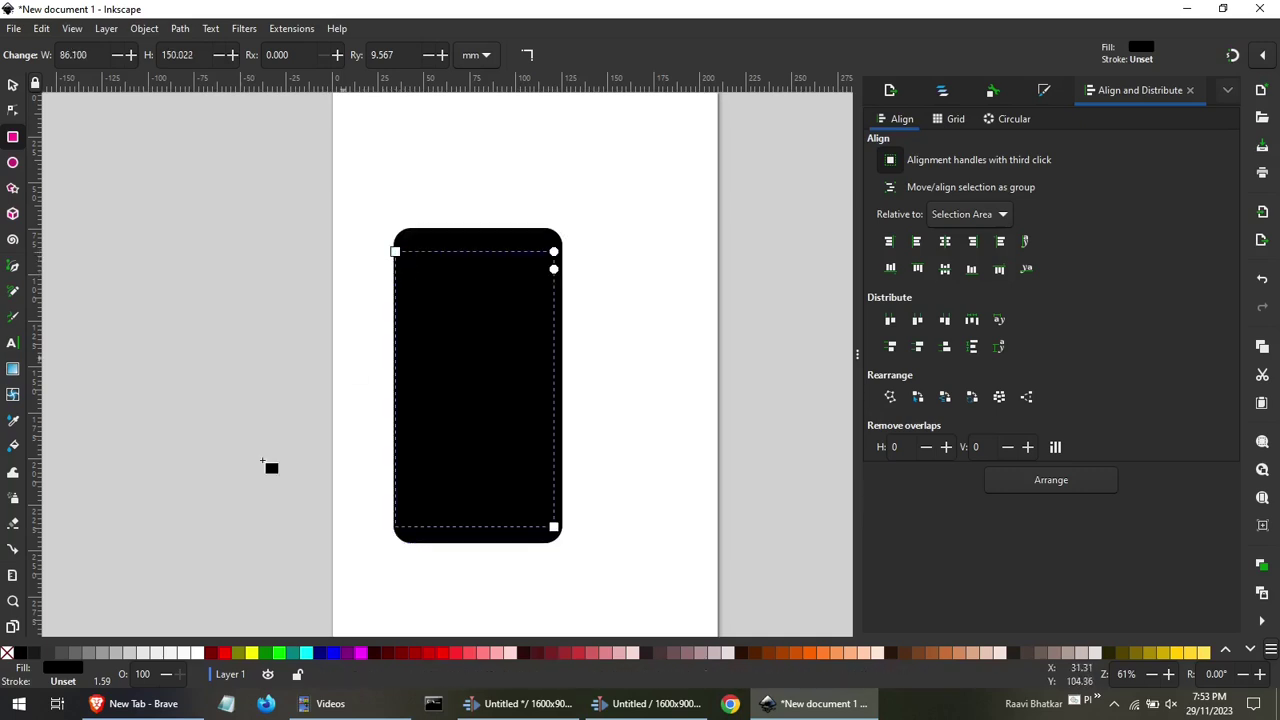
Fill the screen rectangle white, stretch its top edge up, and reduce its corner rounding.
left_click(198, 653)
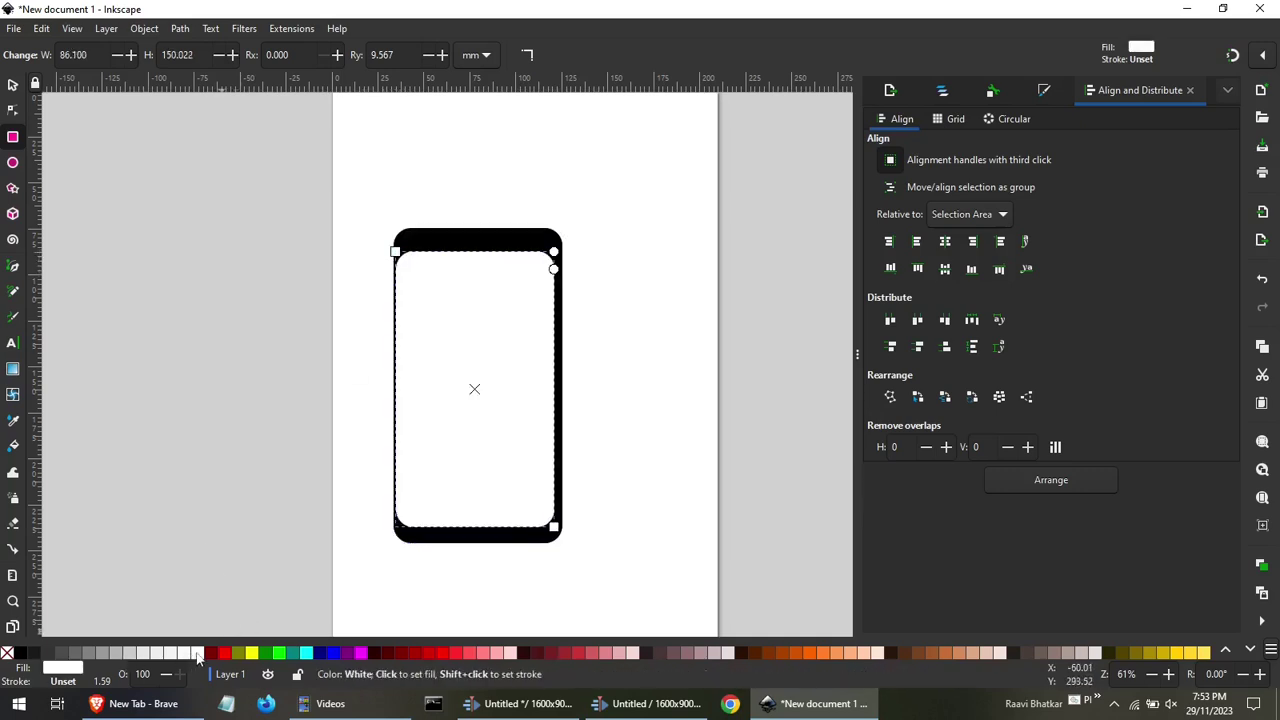
left_click(12, 84)
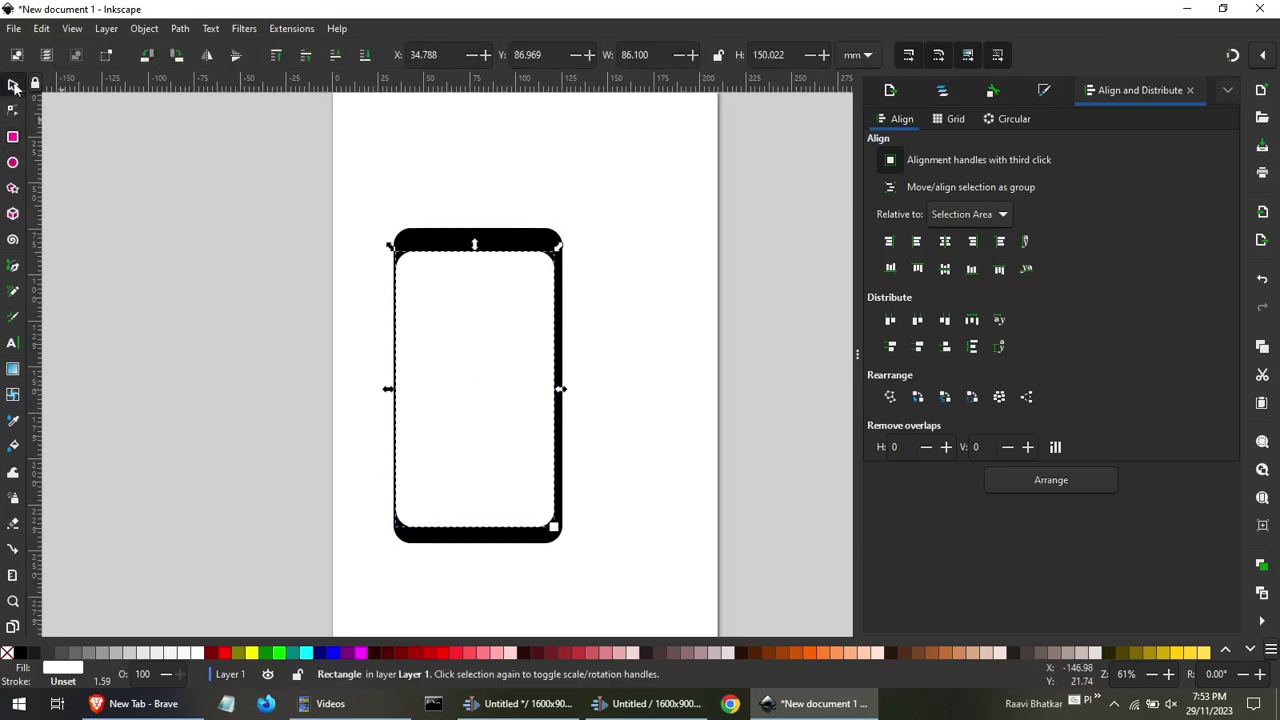
left_click_drag(491, 353, 494, 350)
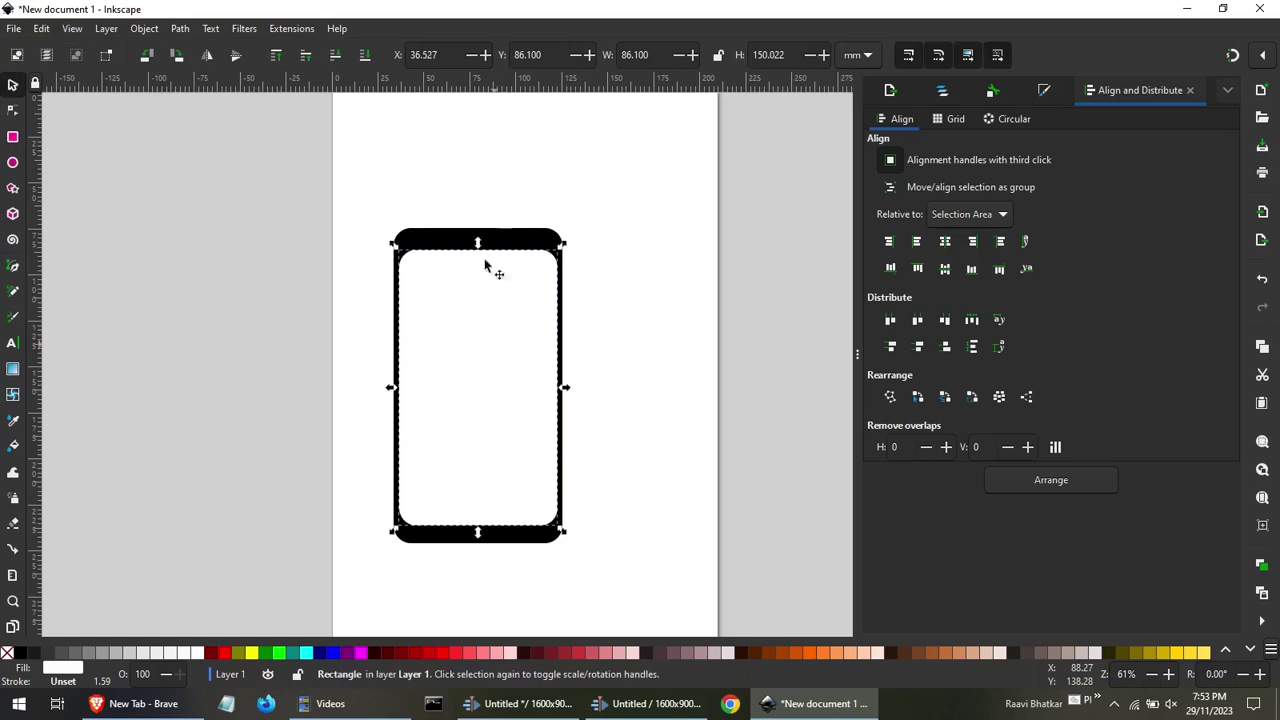
left_click_drag(479, 248, 478, 230)
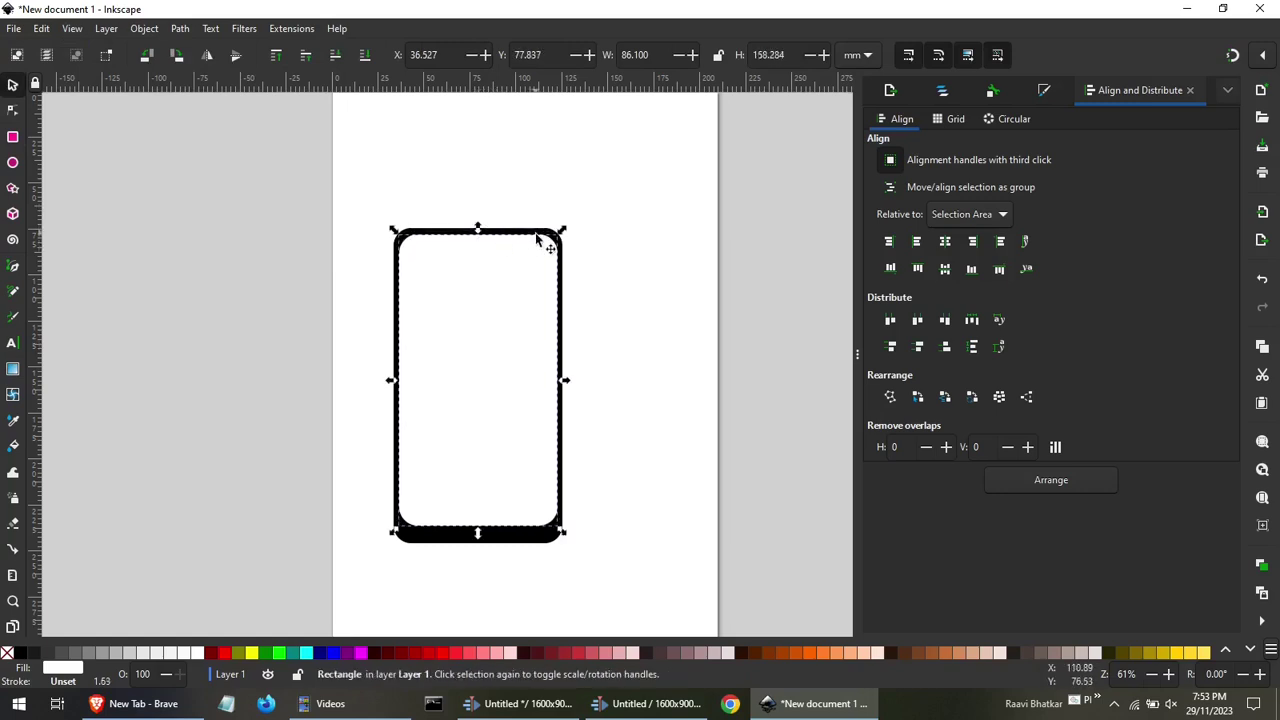
key("r")
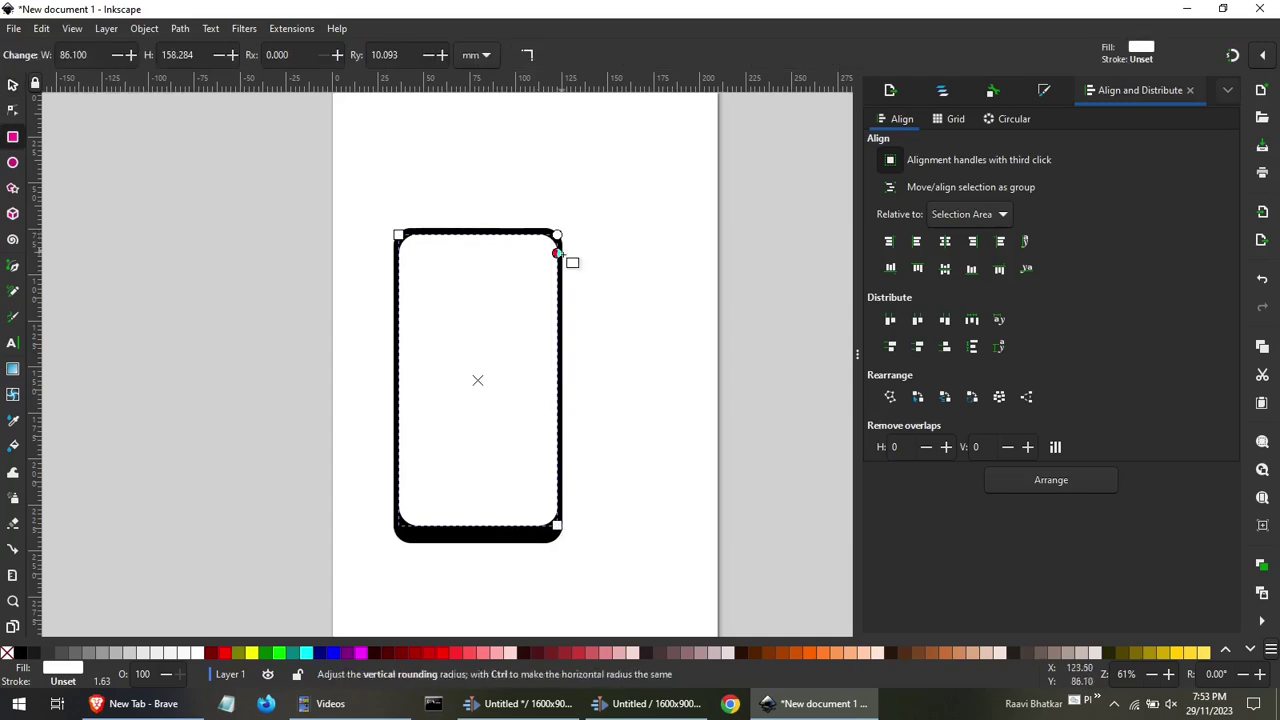
left_click_drag(556, 253, 557, 244)
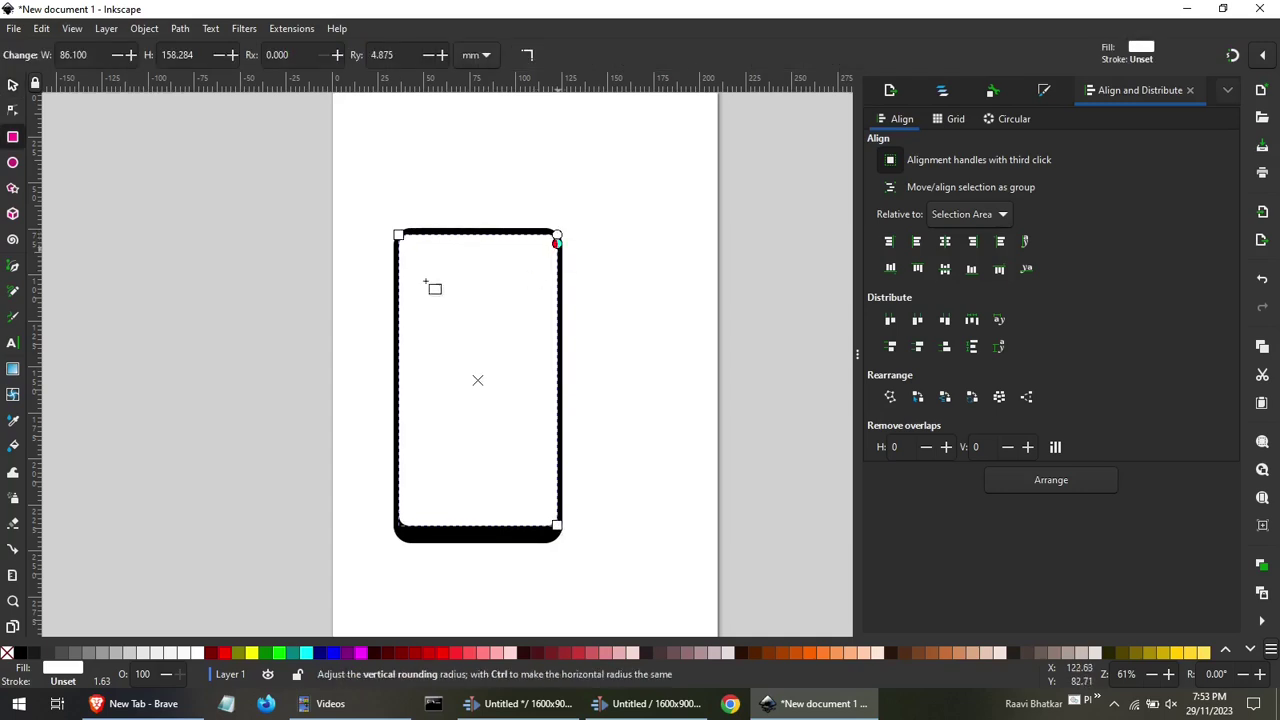
Extend the screen rectangle's bottom edge slightly down to 160.023 mm tall.
left_click(13, 86)
left_click(218, 209)
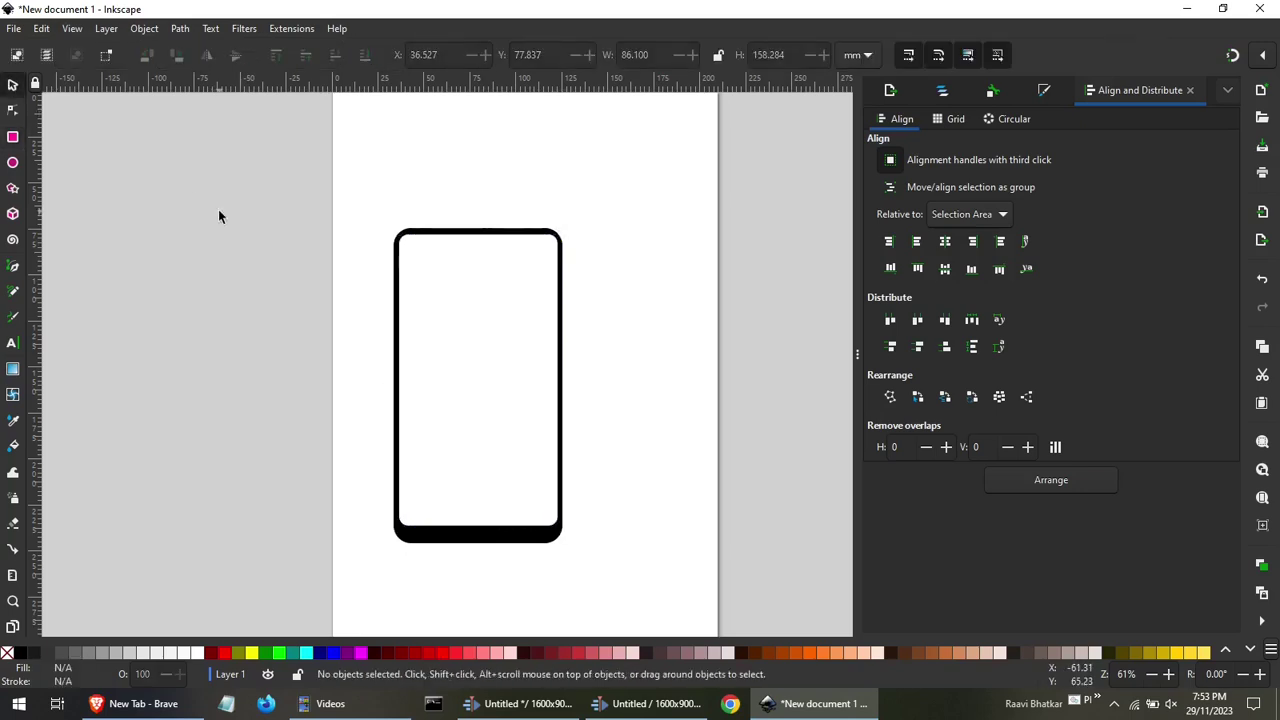
left_click(503, 266)
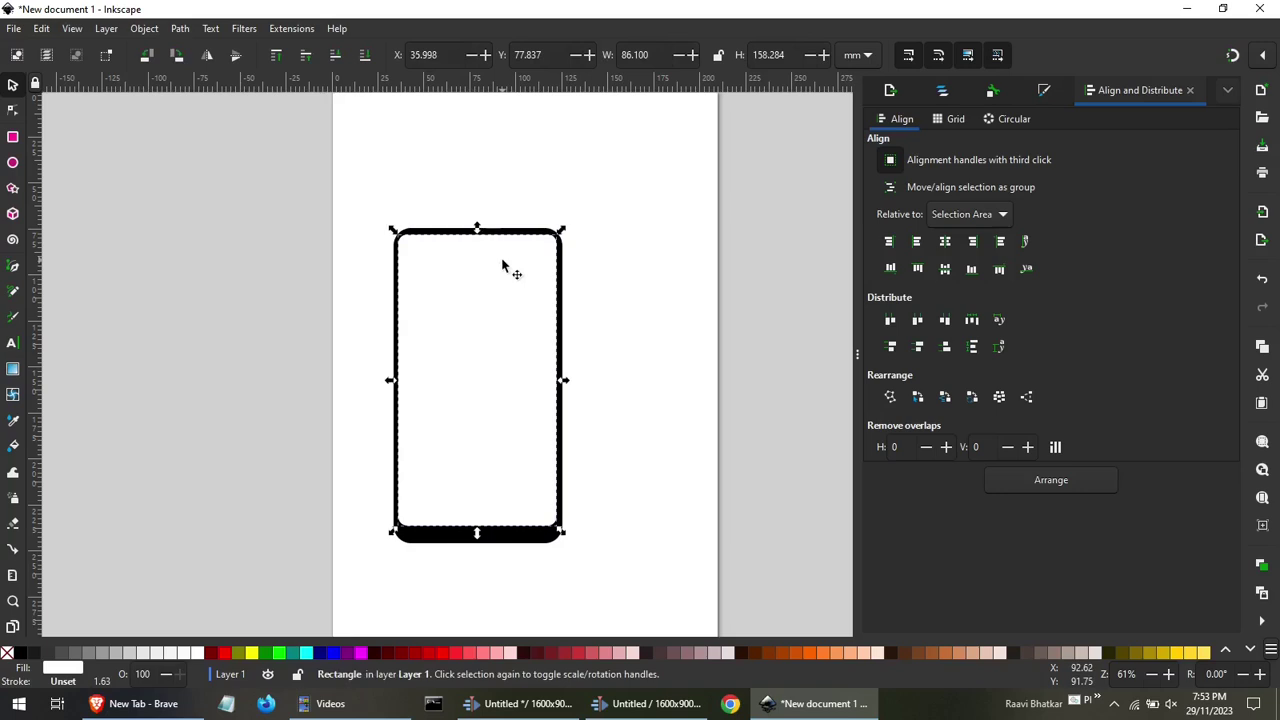
left_click(639, 256)
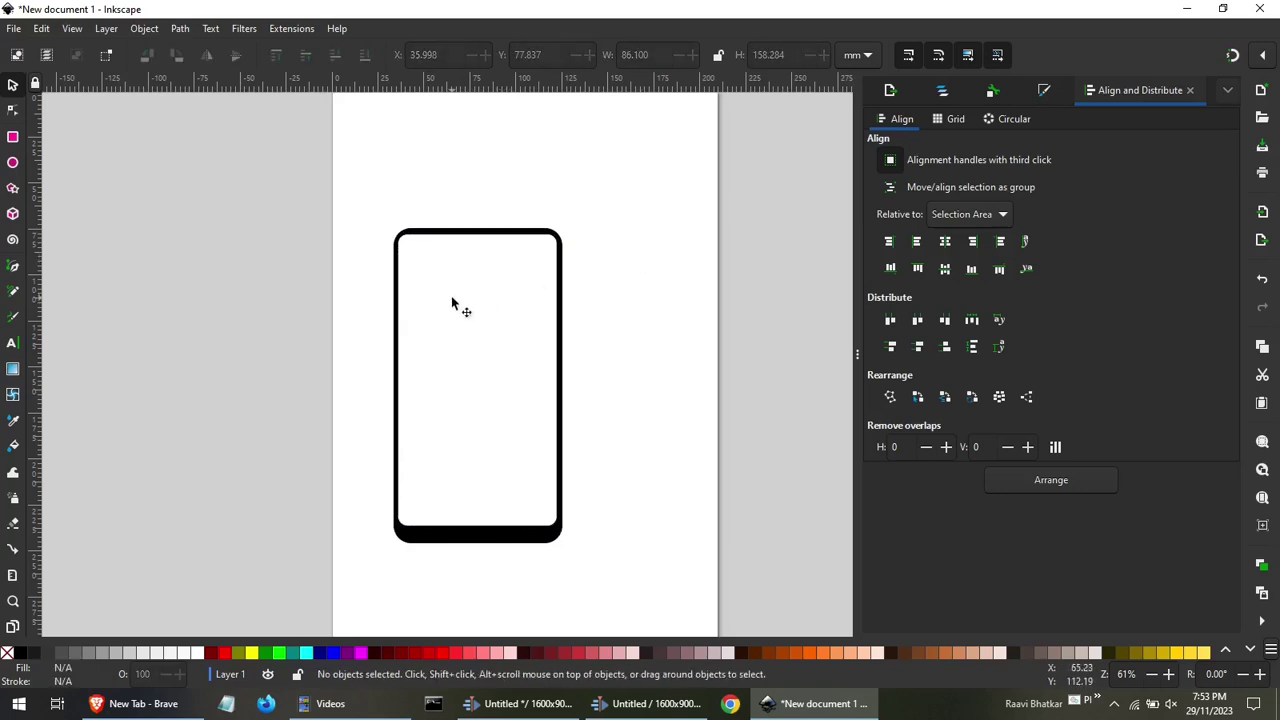
left_click(480, 532)
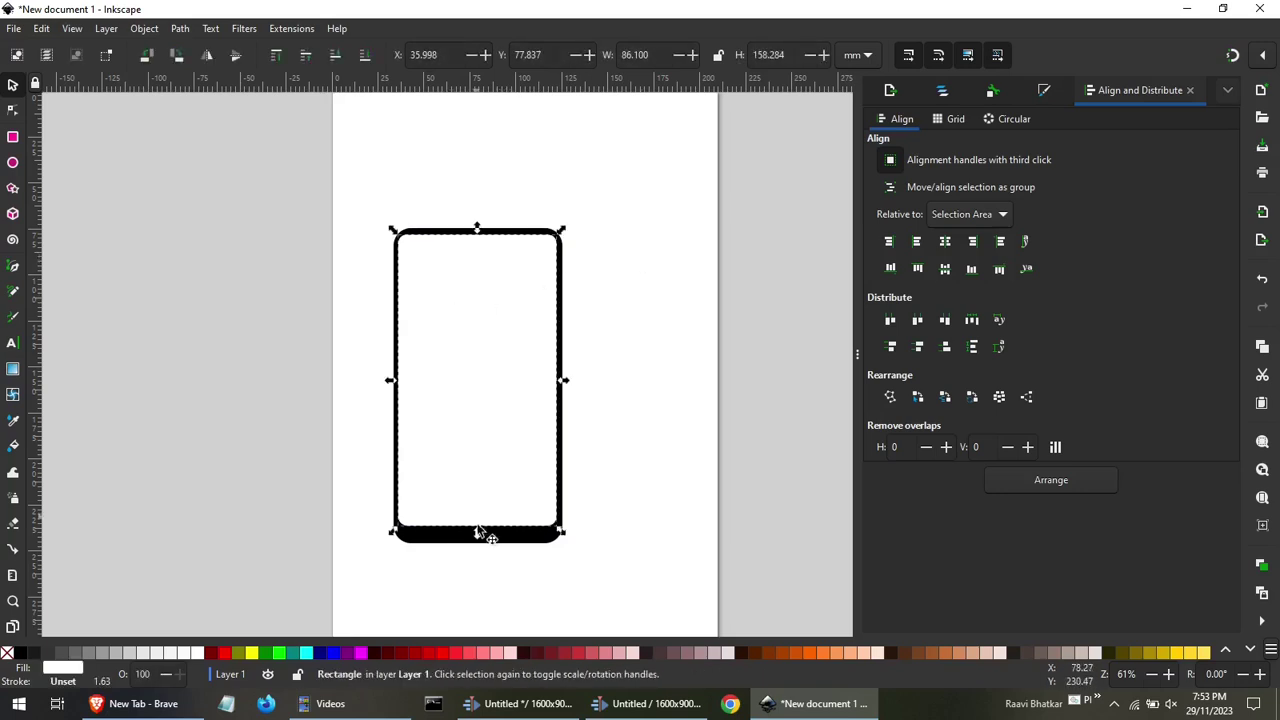
left_click_drag(478, 536, 482, 536)
left_click(695, 501)
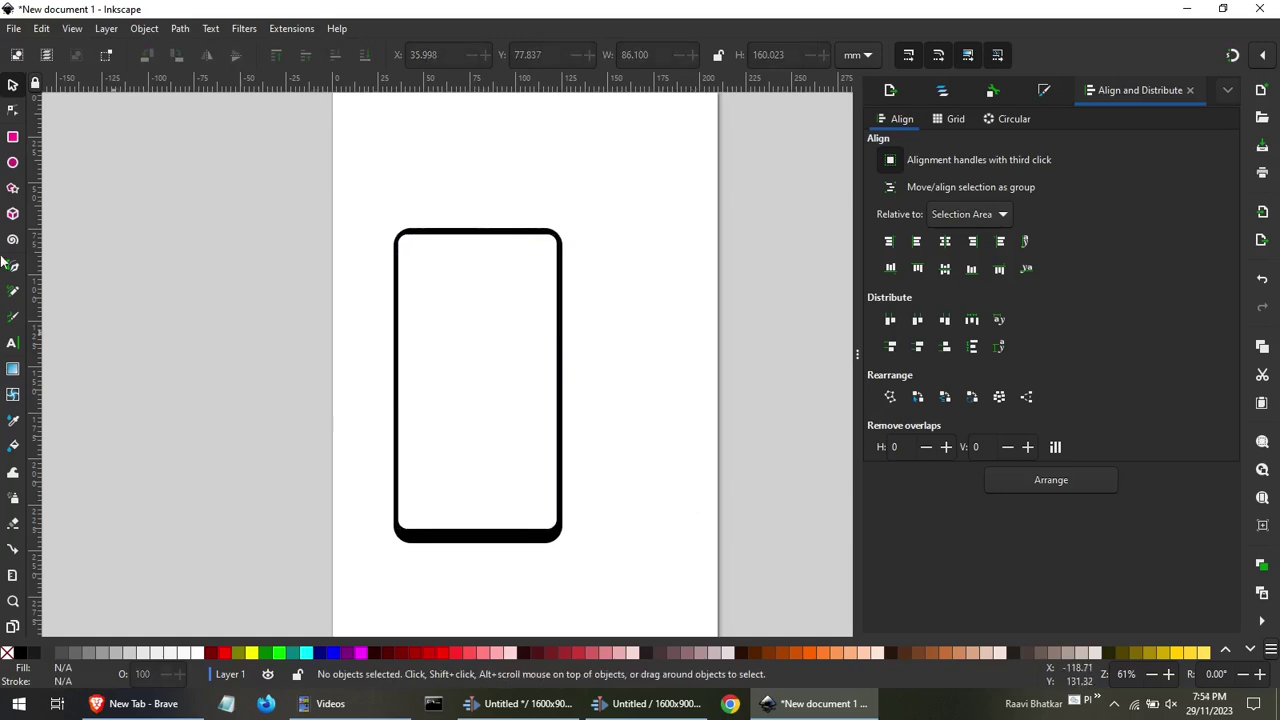
Draw a small black circular camera dot near the top of the phone screen.
left_click(14, 164)
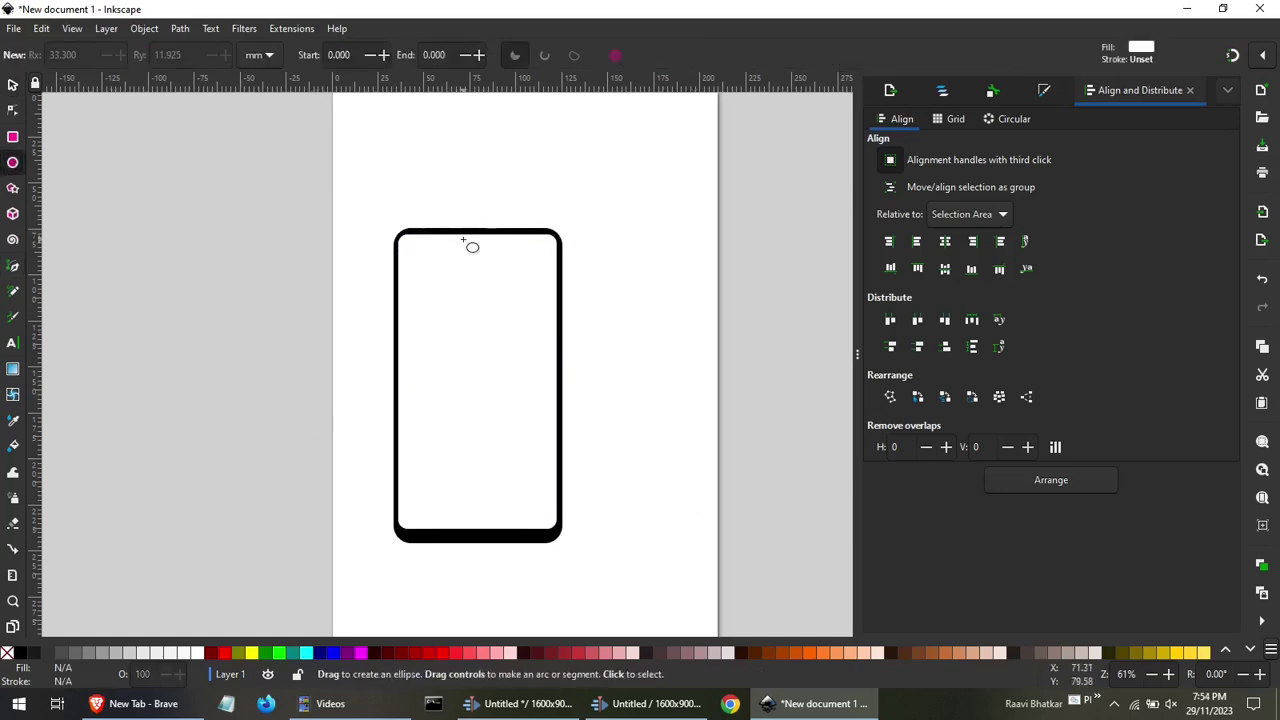
scroll(469, 247, "up", 2, "ctrl")
scroll(474, 249, "up", 1, "ctrl")
scroll(474, 249, "up", 1, "ctrl")
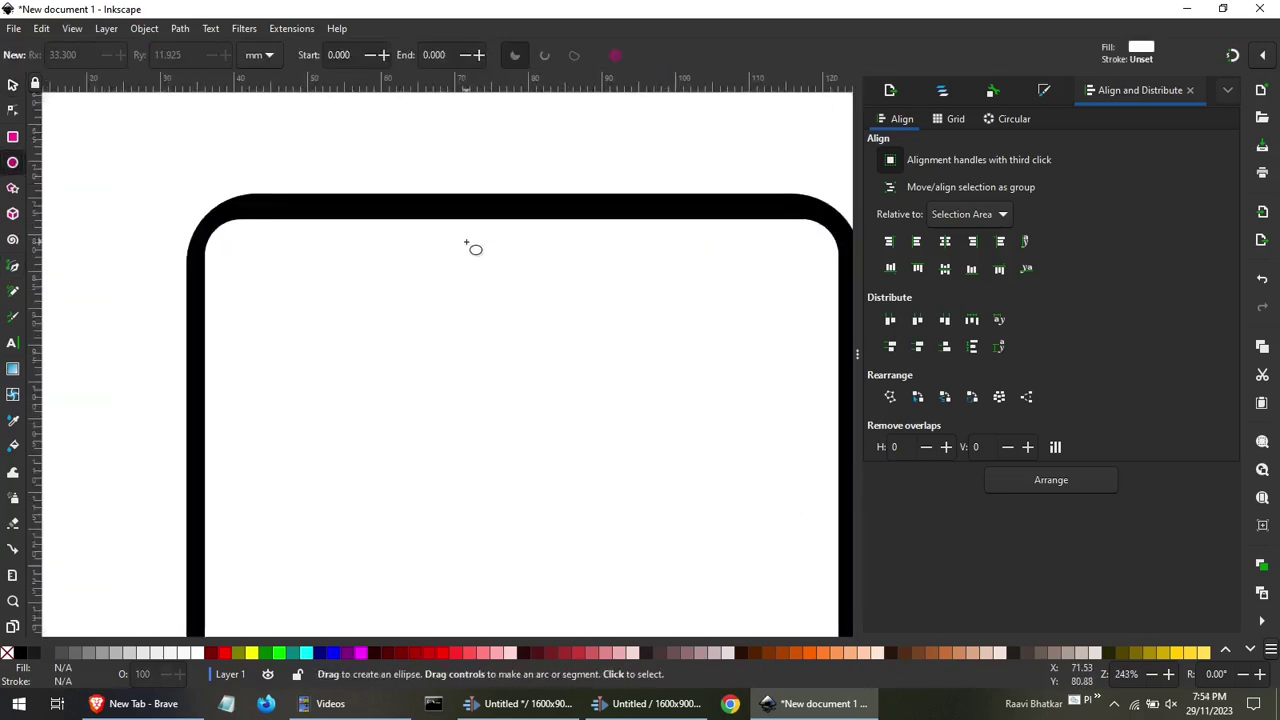
left_click_drag(525, 238, 550, 269)
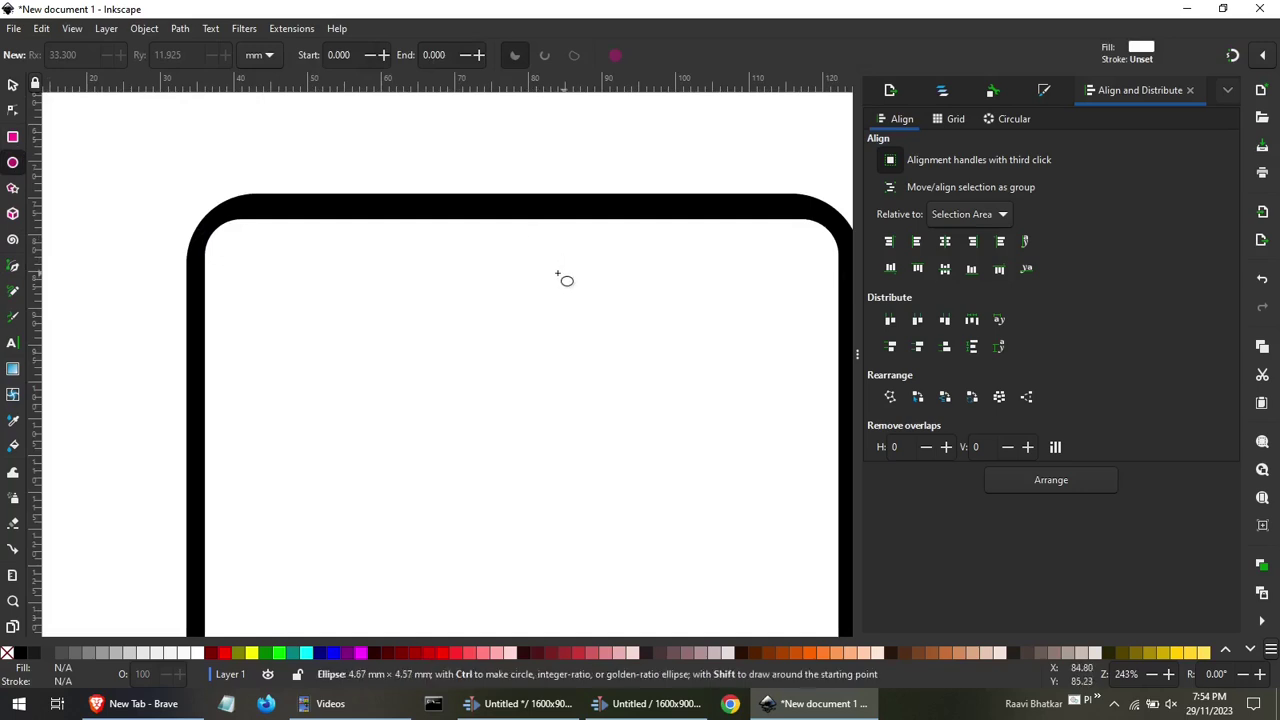
left_click(25, 653)
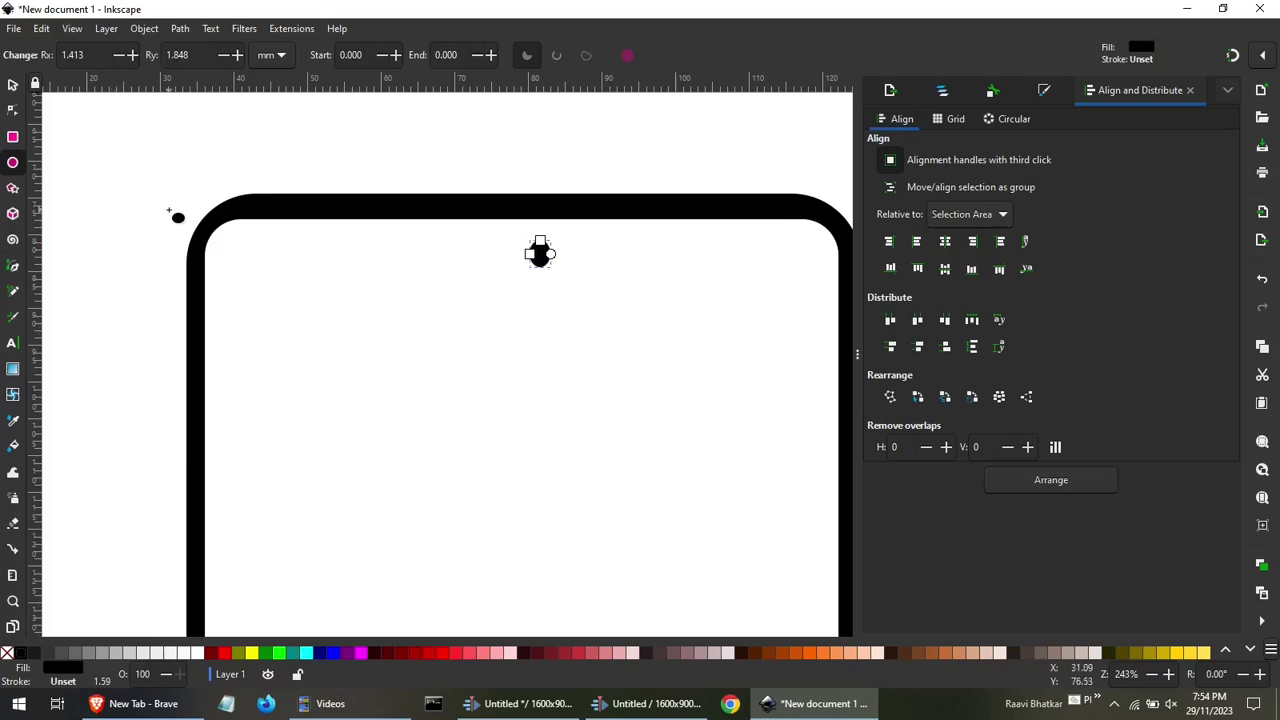
key("ctrl+z")
left_click(414, 237)
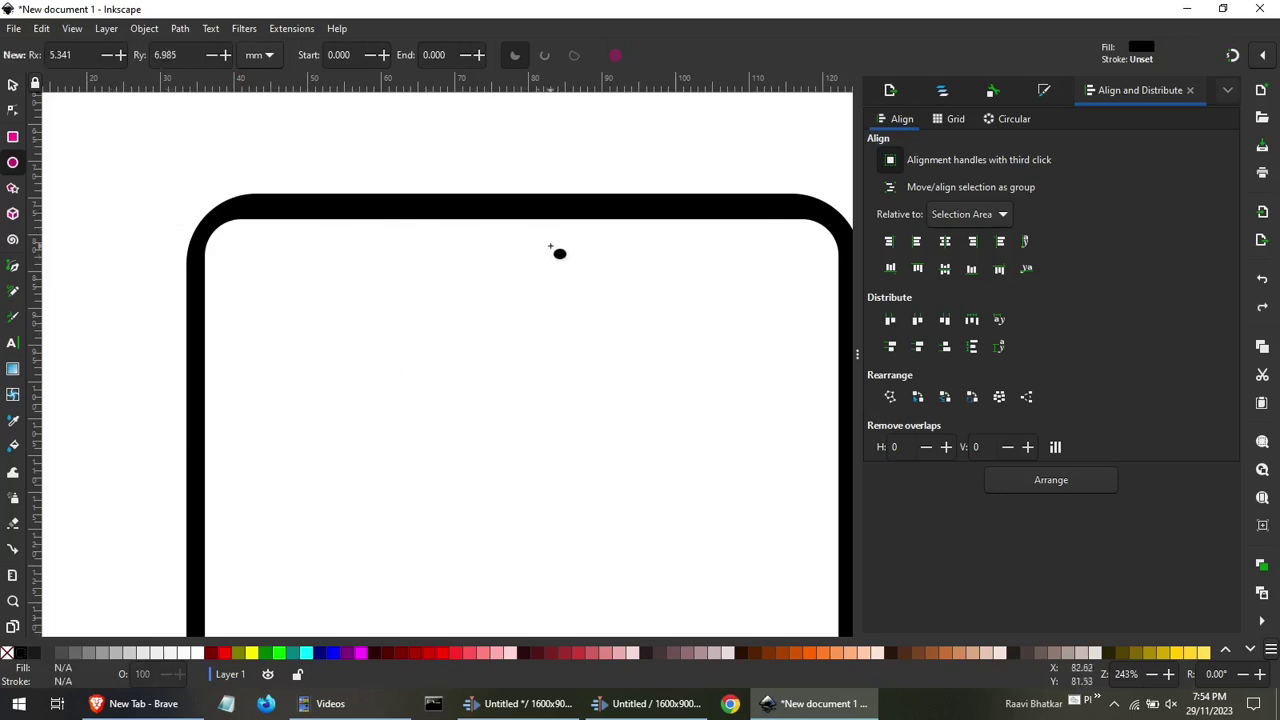
left_click_drag(531, 236, 564, 266)
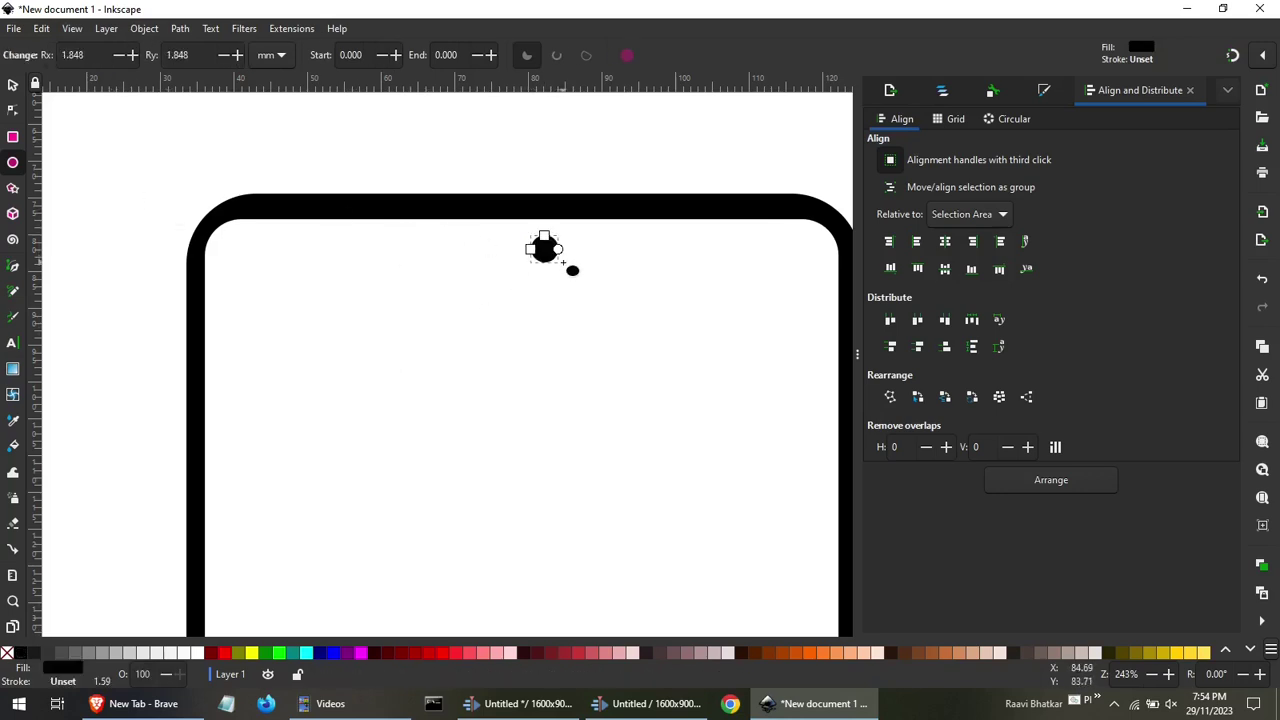
Centre the camera dot on the vertical axis with the screen and phone frame.
left_click(13, 85)
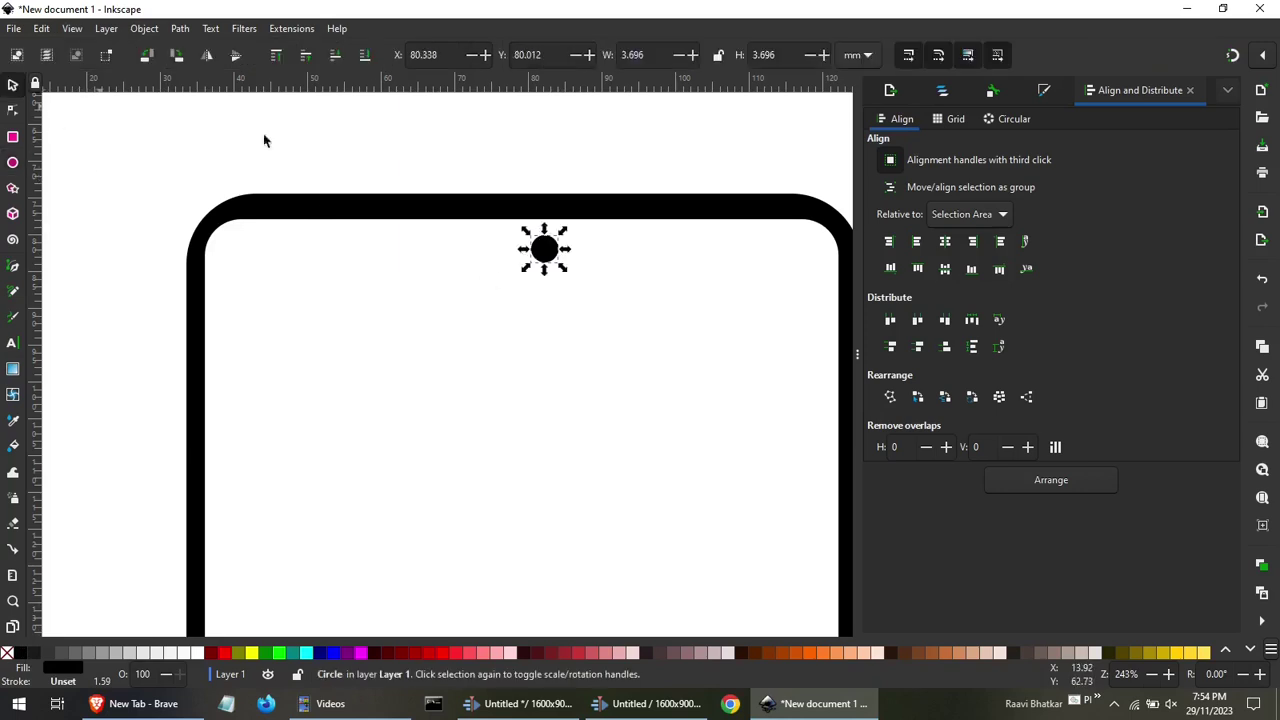
left_click(544, 250)
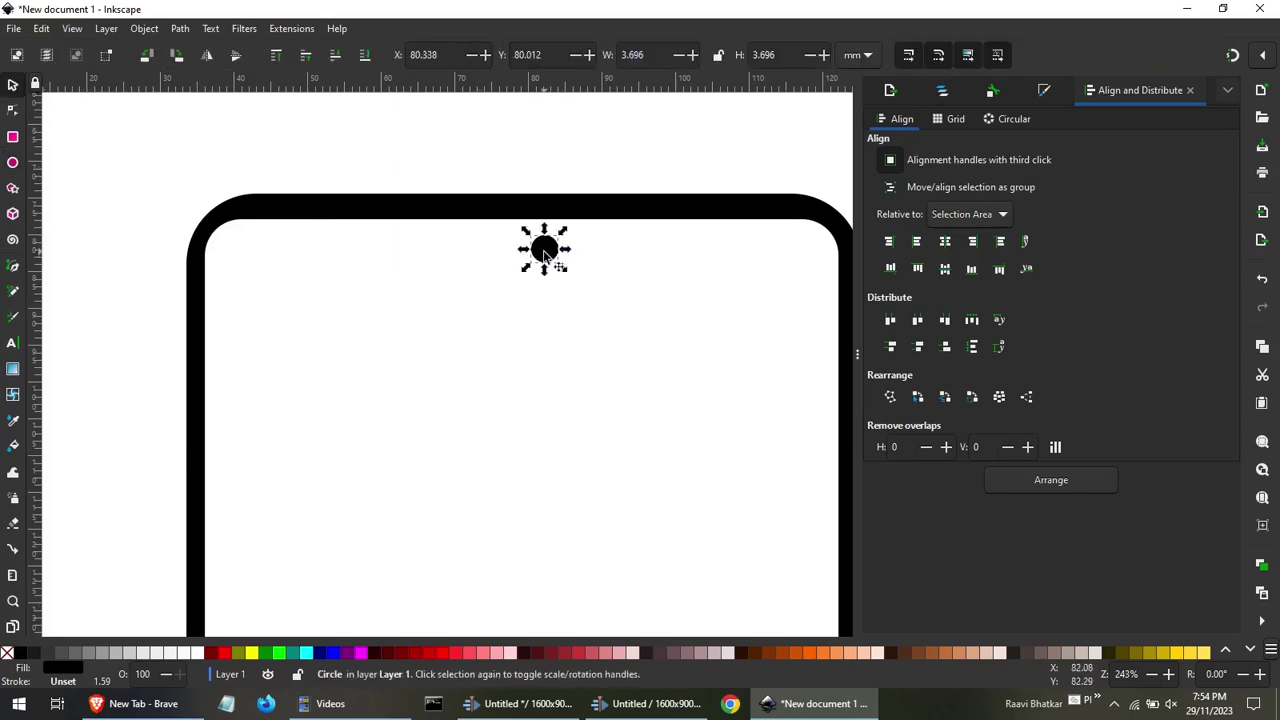
left_click(460, 241, "shift")
left_click(480, 203, "shift")
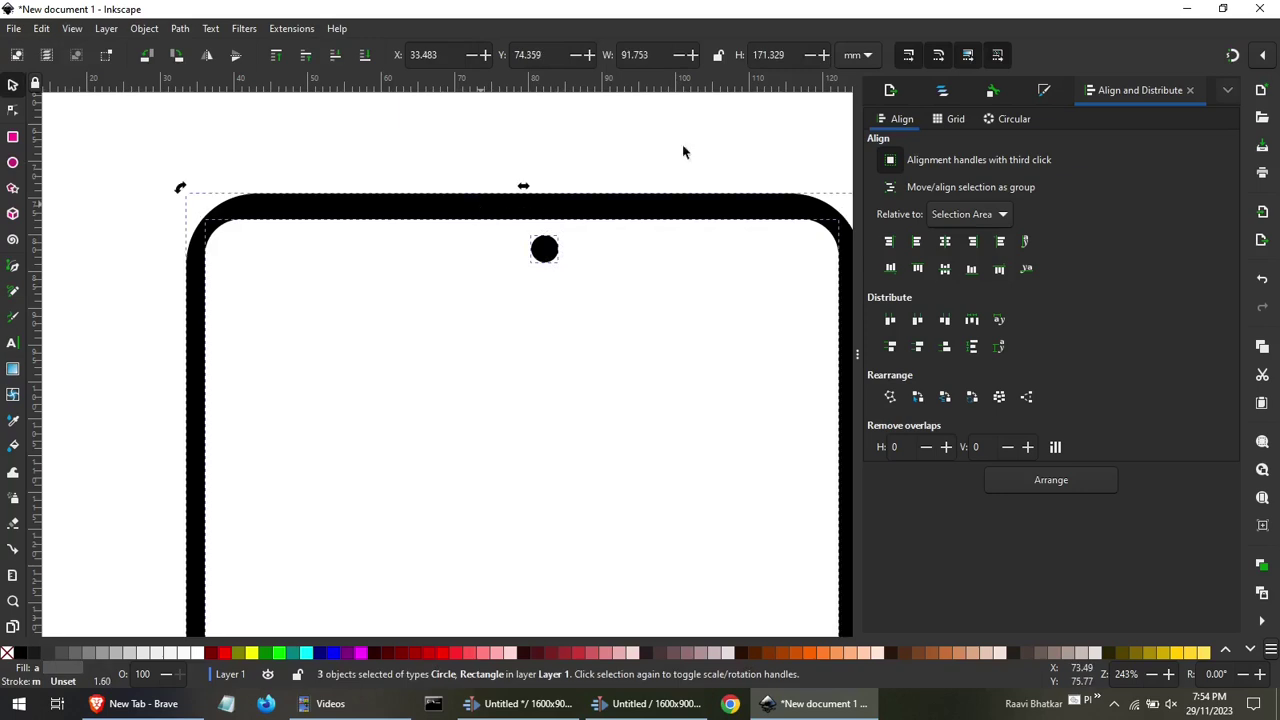
left_click(948, 250)
left_click(572, 186)
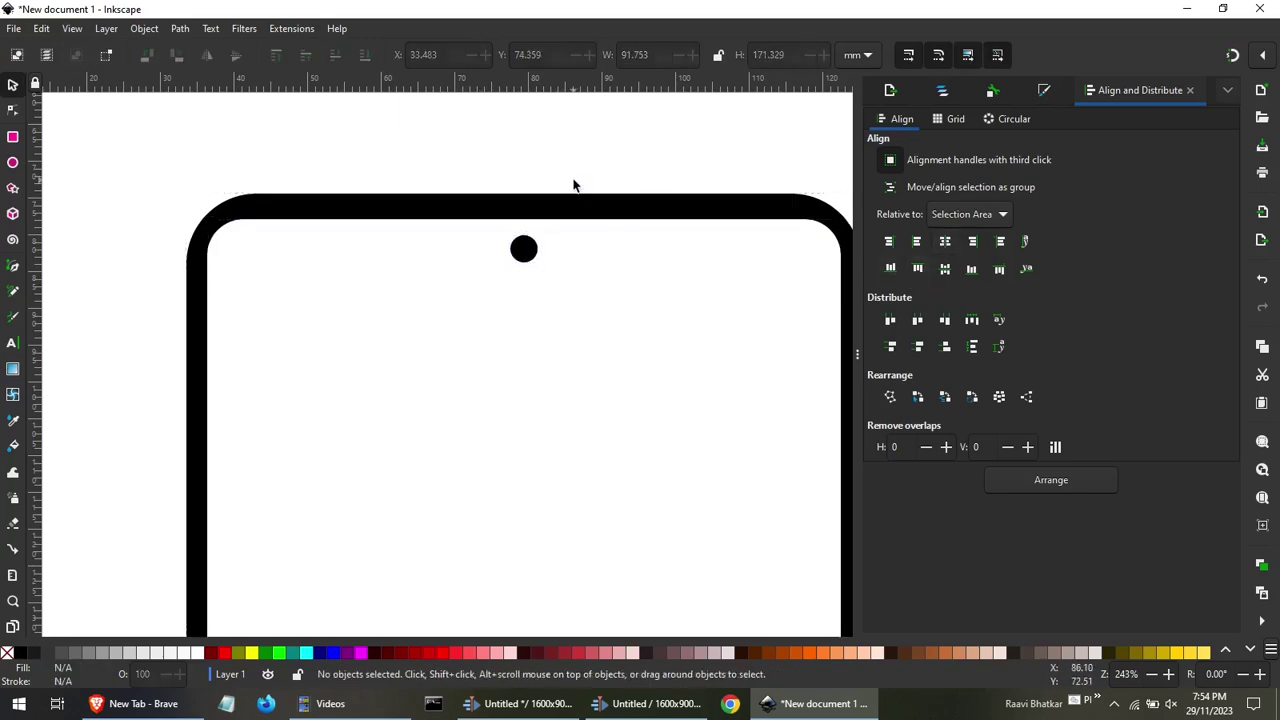
Select the white screen rectangle and switch to editing its corner rounding.
left_click(207, 276)
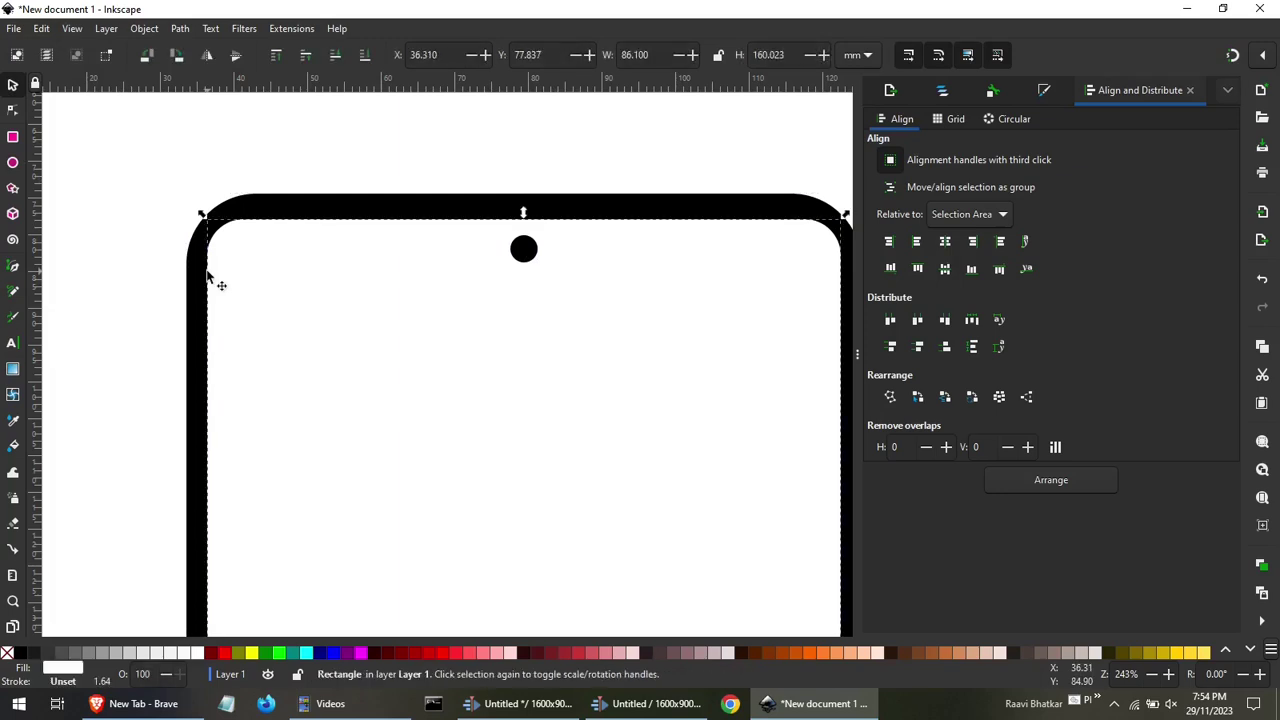
key("r")
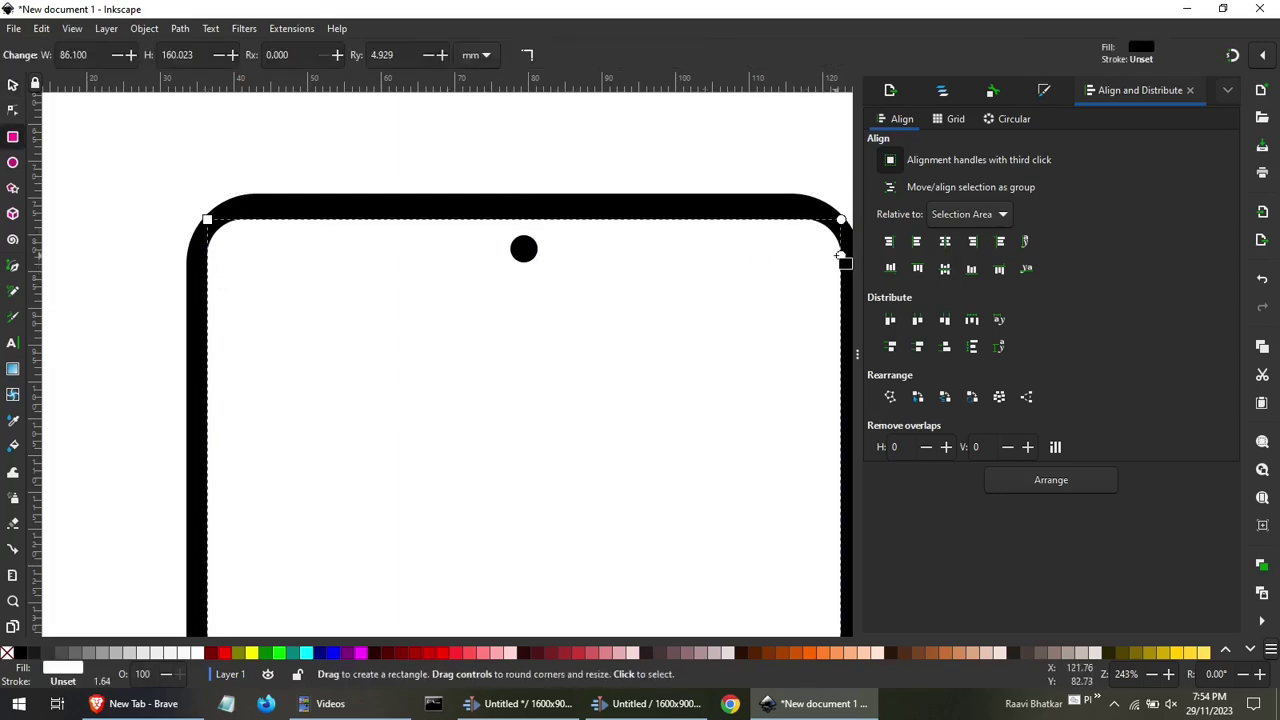
left_click_drag(838, 254, 840, 256)
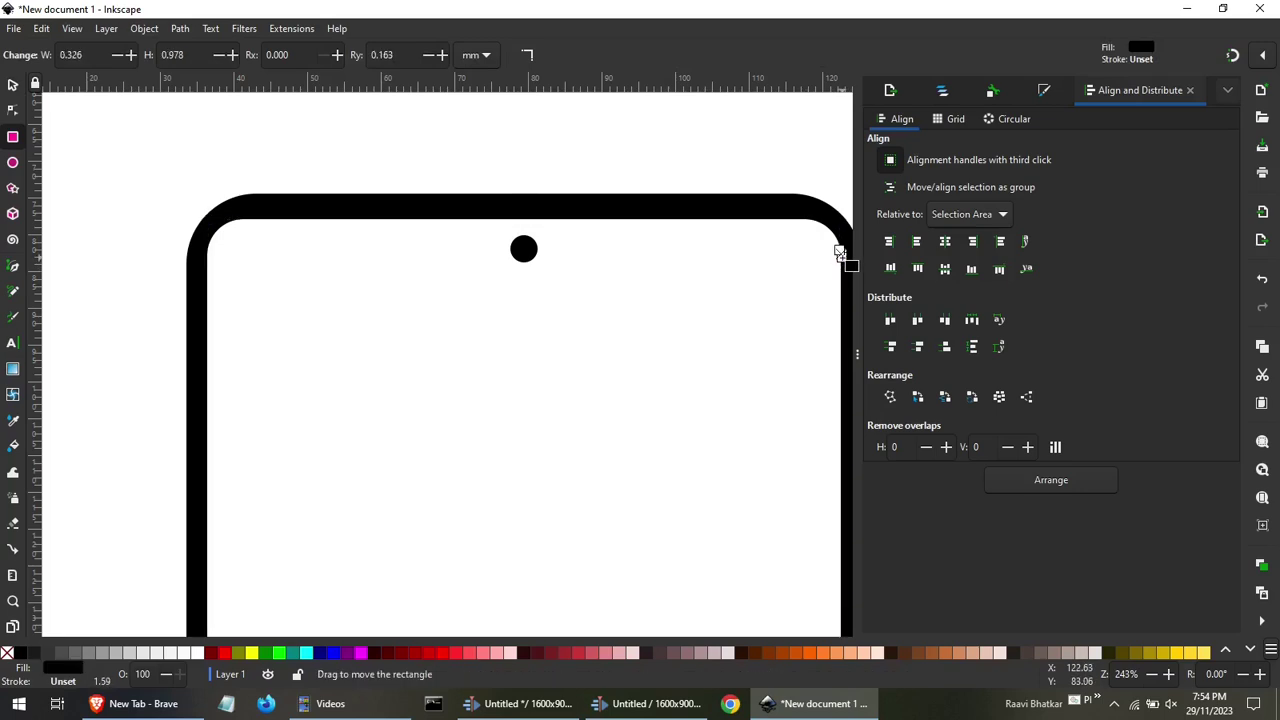
key("Escape")
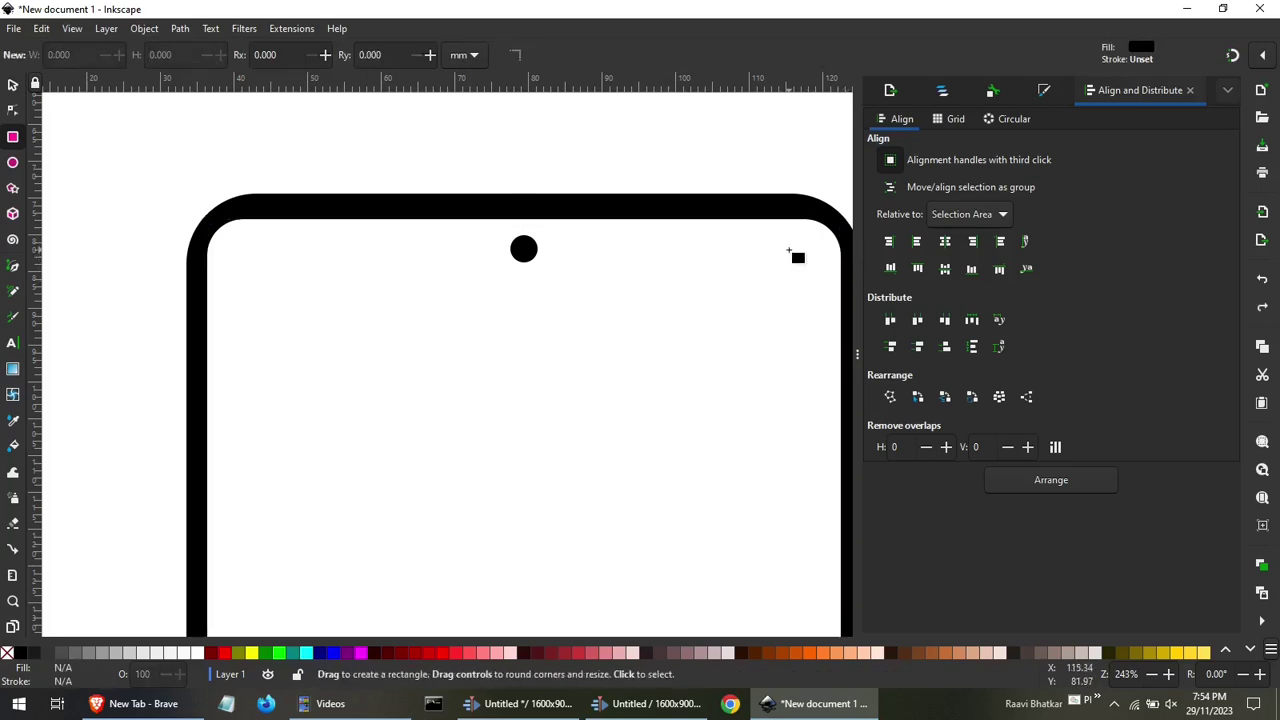
left_click(12, 84)
left_click(466, 390)
key("r")
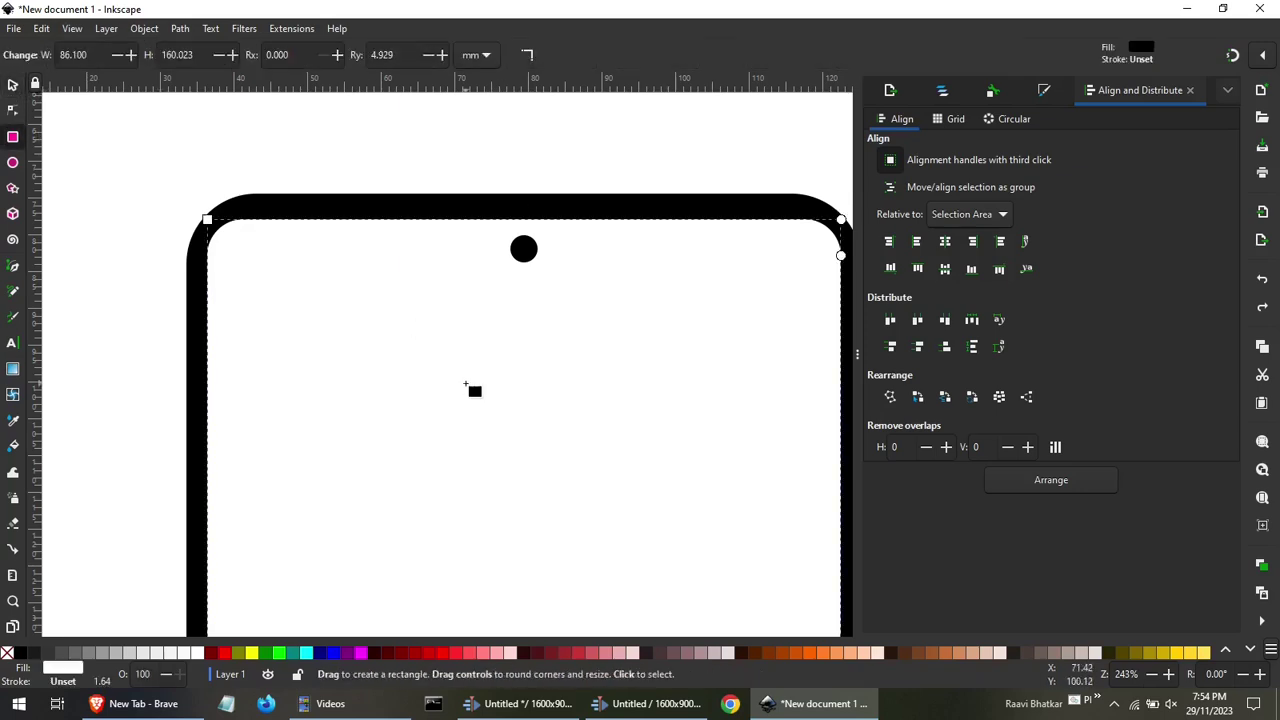
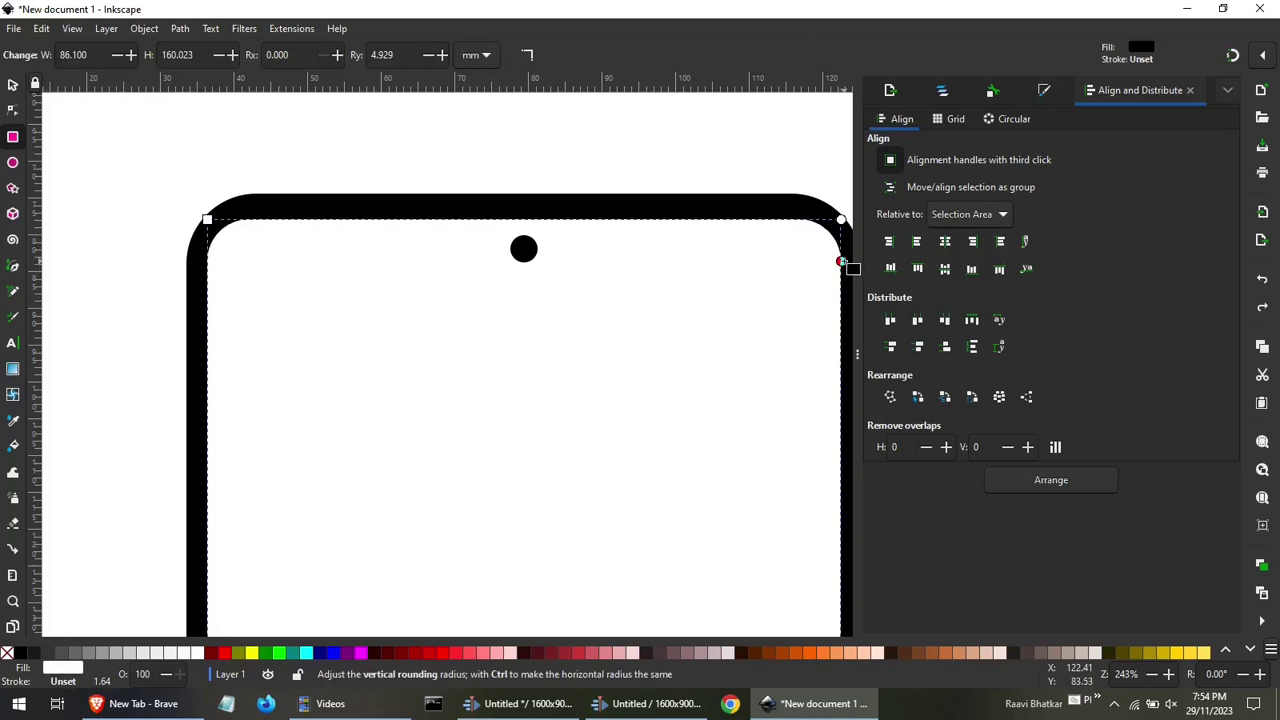
Select the whole phone outline and make it slightly narrower.
left_click(13, 88)
left_click(123, 157)
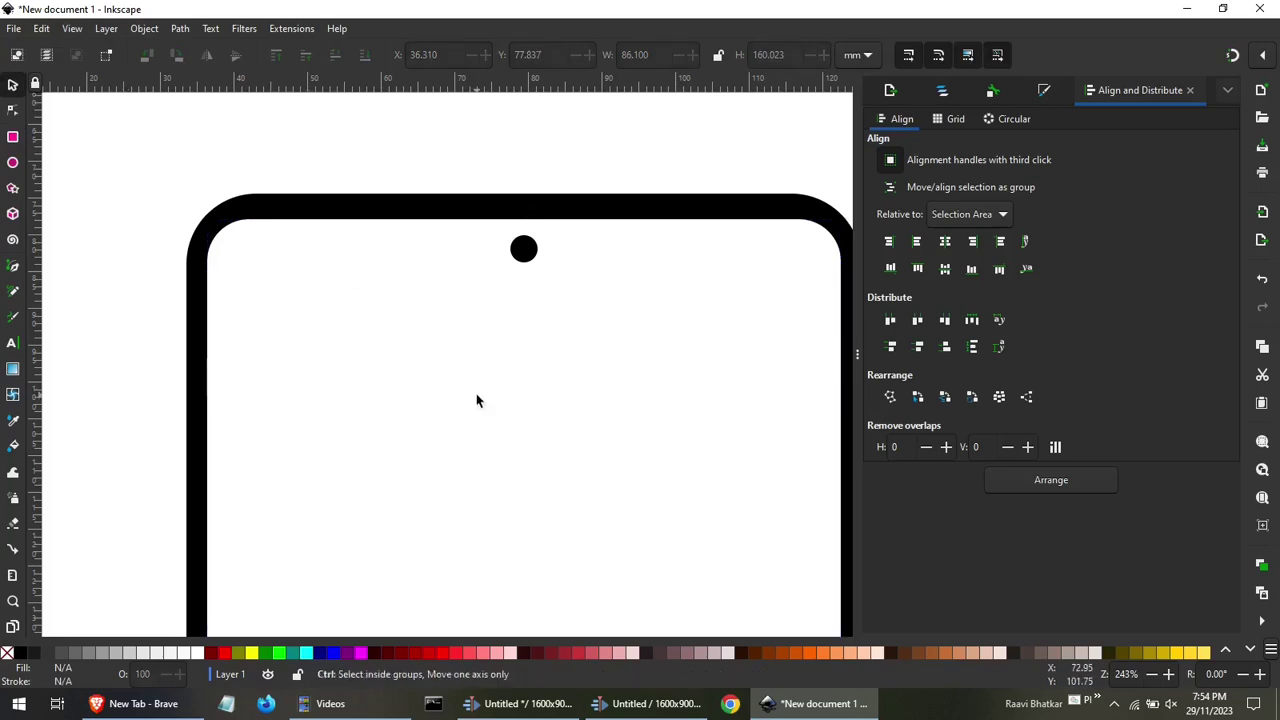
scroll(476, 393, "down", 3)
scroll(486, 277, "down", 3)
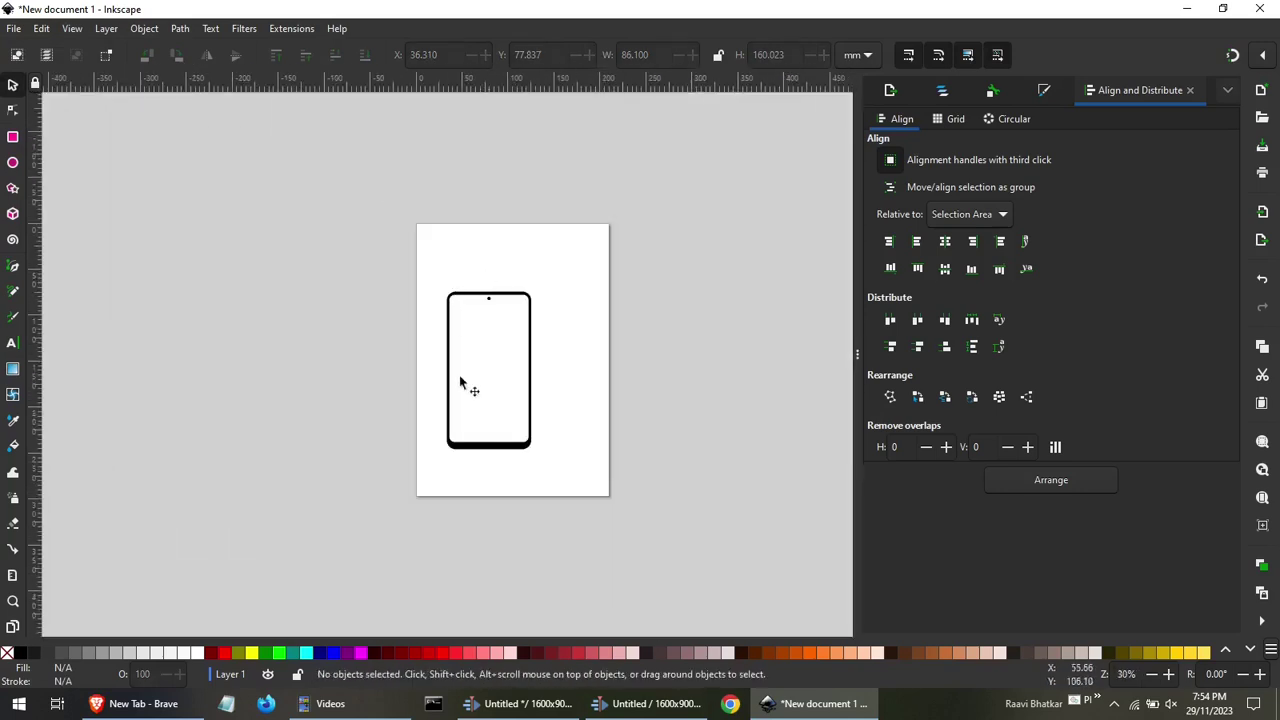
left_click_drag(437, 259, 548, 526)
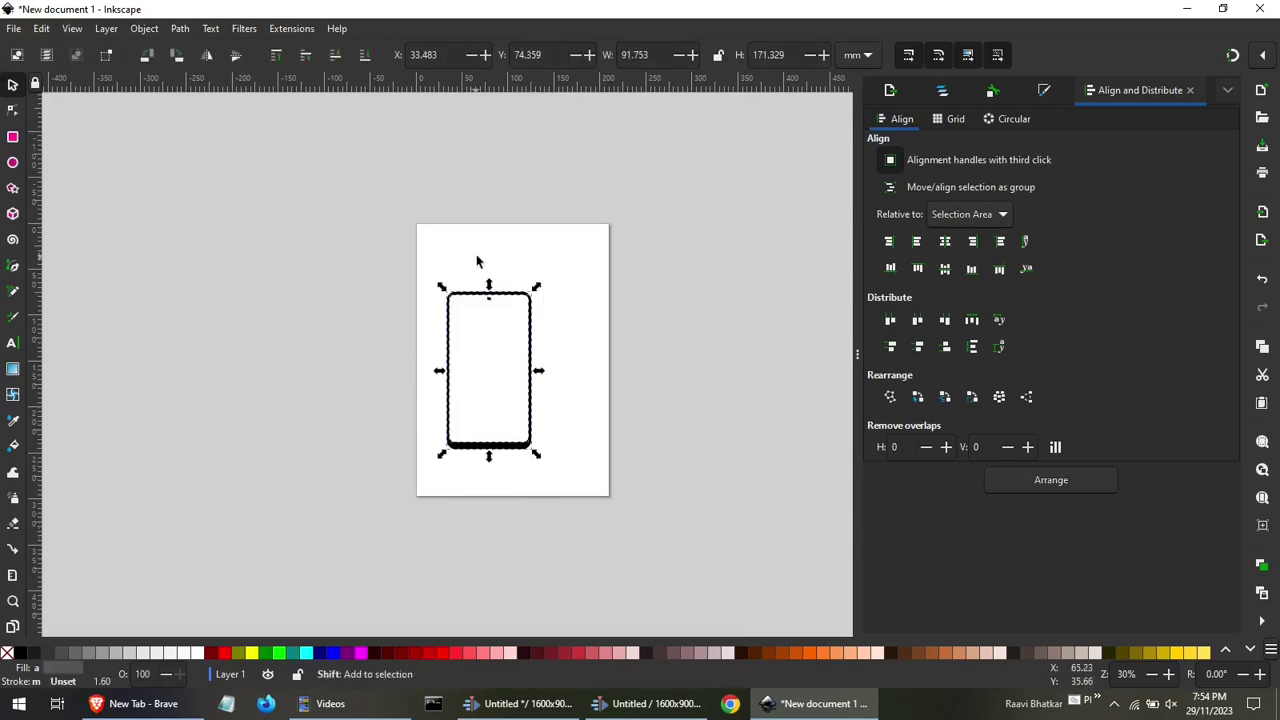
scroll(498, 348, "up", 4)
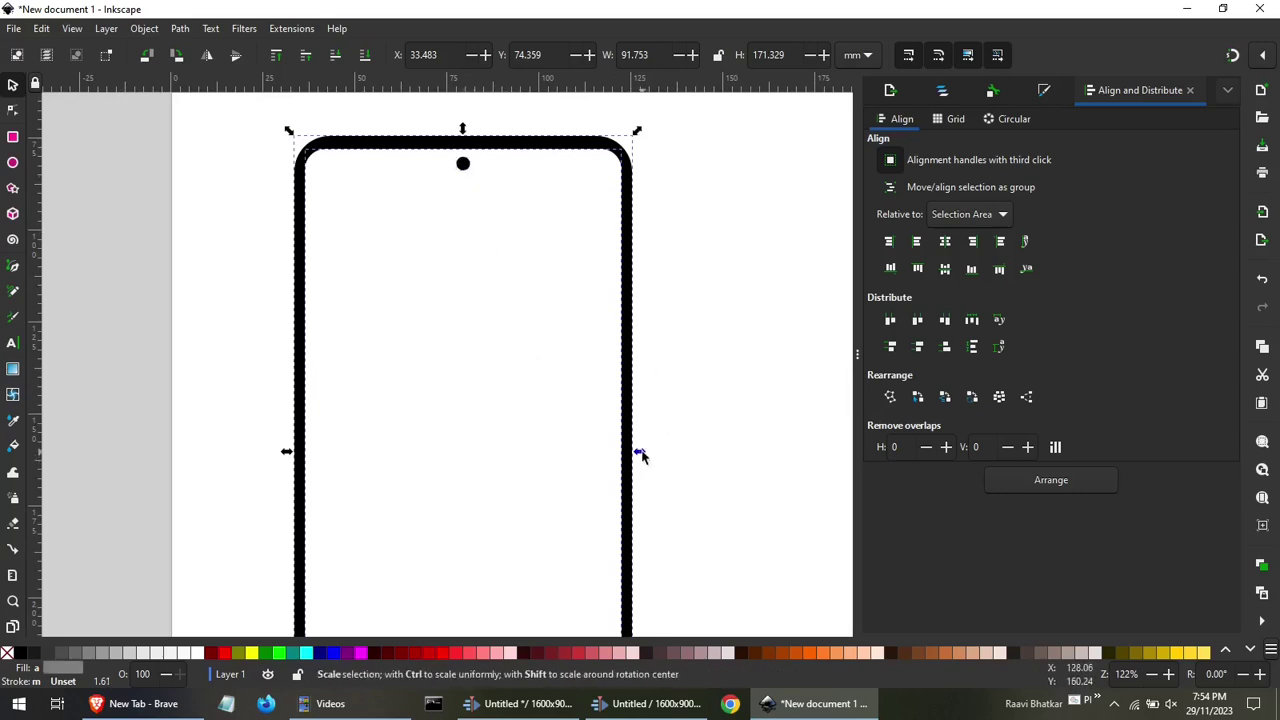
mouse_move(640, 455)
left_mouse_down()
mouse_move(624, 455)
mouse_move(638, 456)
left_mouse_up()
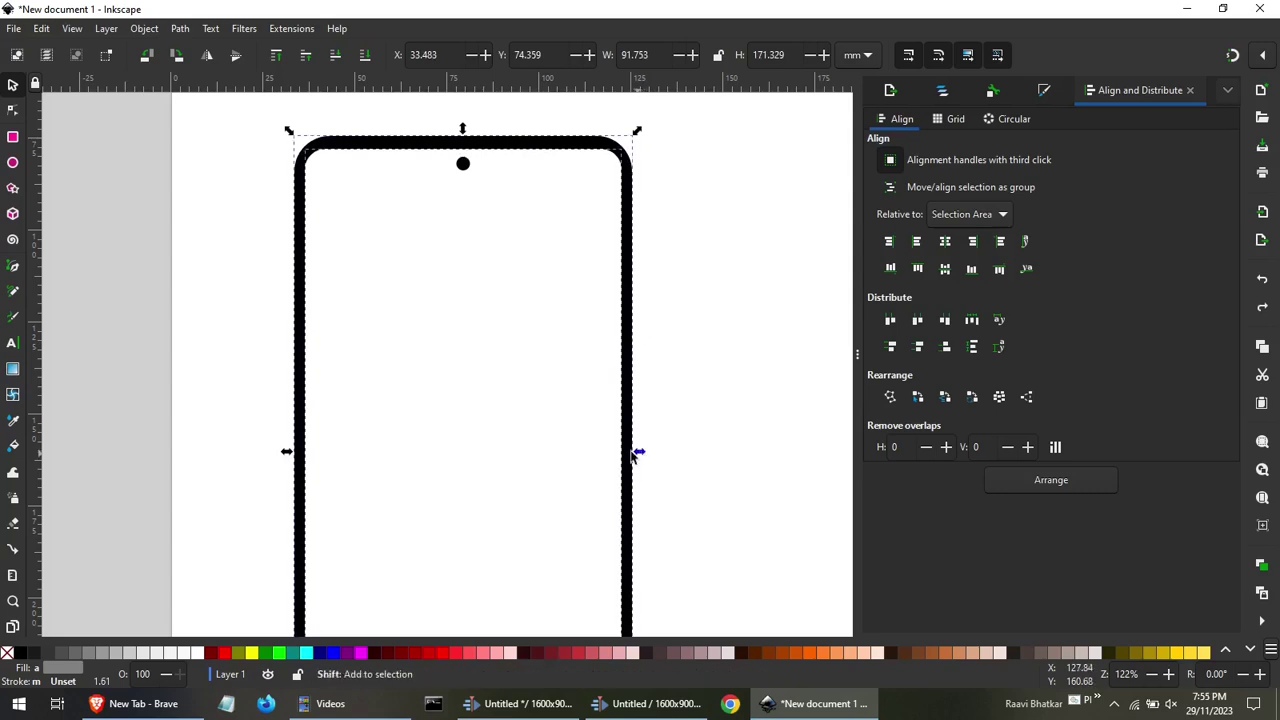
left_click_drag(639, 454, 637, 449)
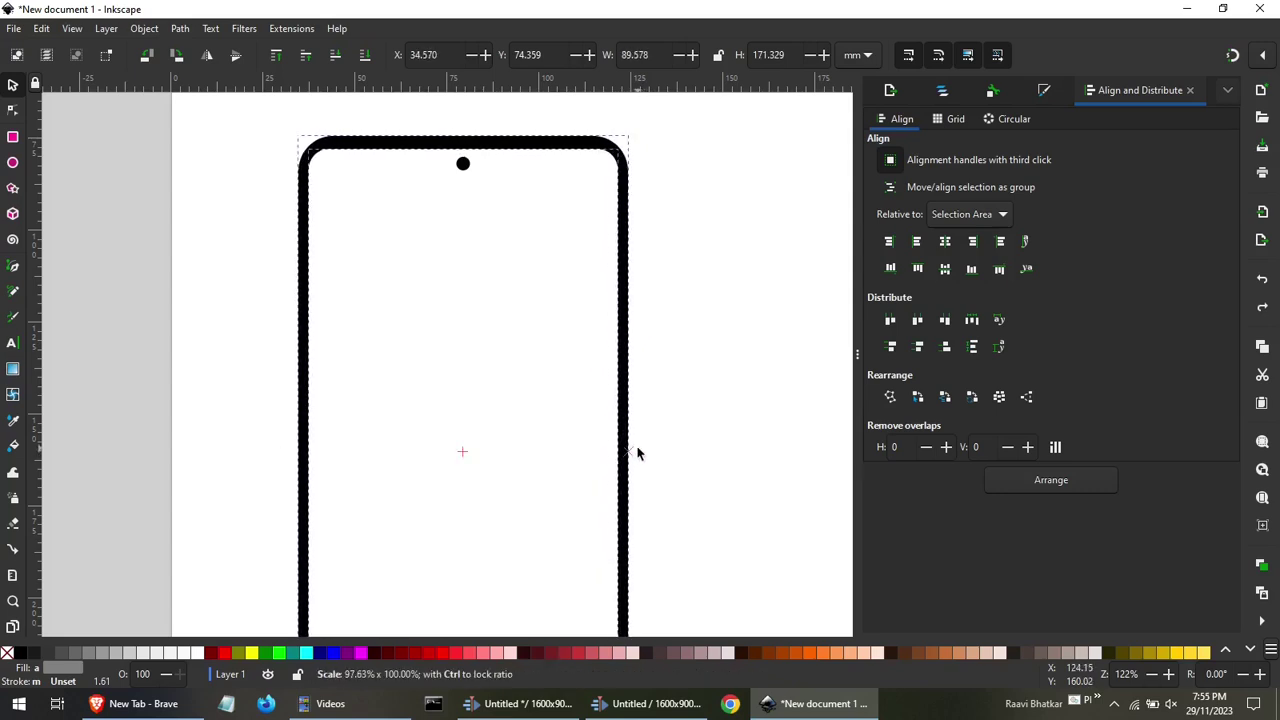
left_click(691, 399)
Stretch both phone rectangles taller to a height of 188.548 mm.
scroll(632, 288, "down", 1)
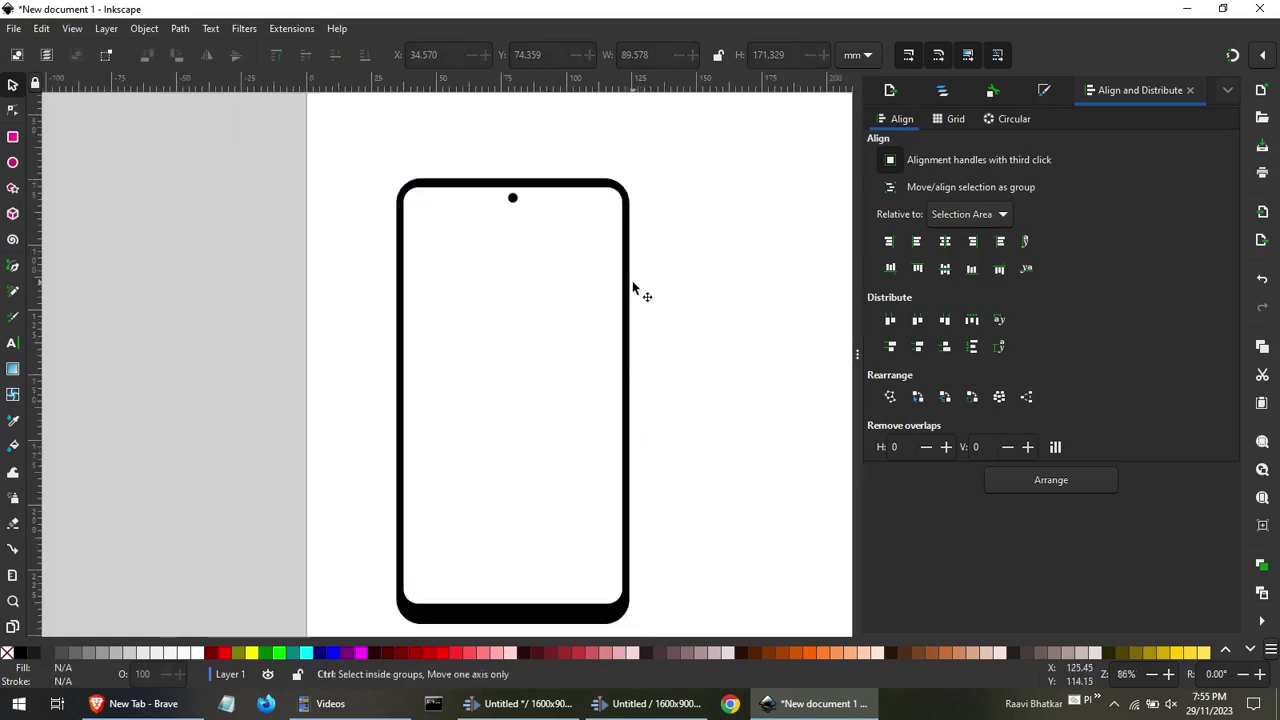
scroll(632, 288, "down", 2)
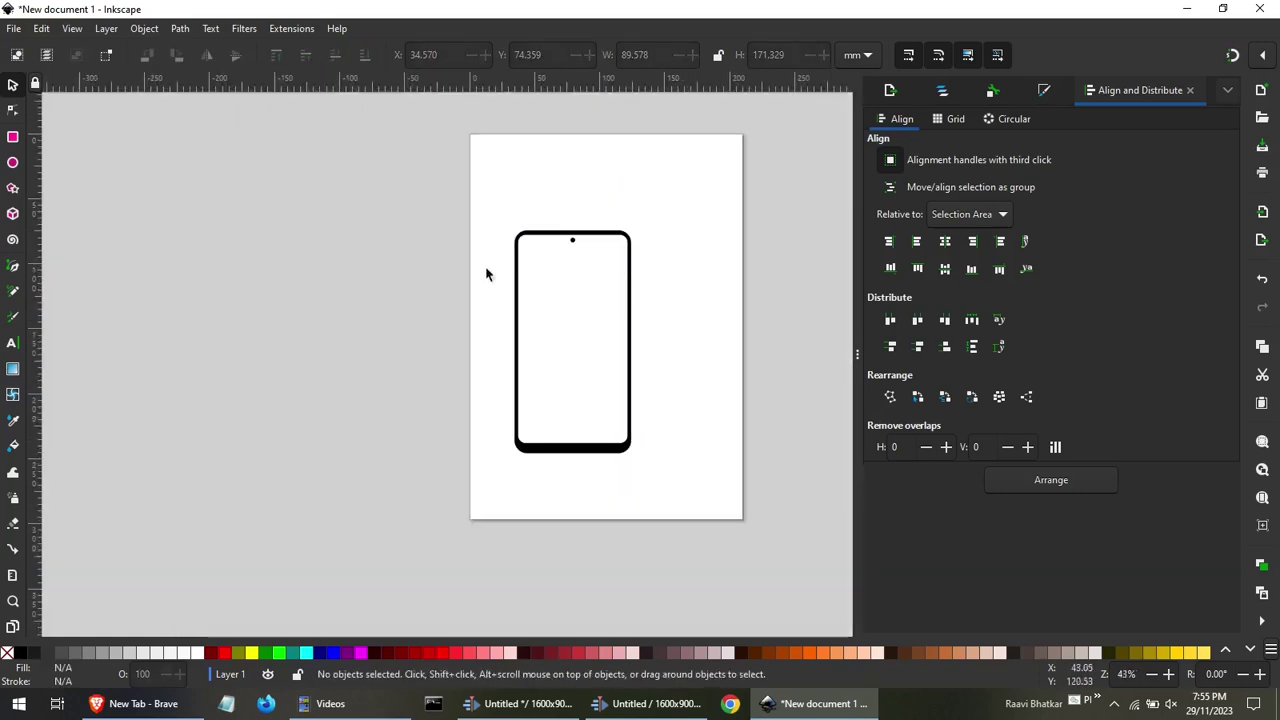
left_click(527, 328)
left_click(554, 458, "shift")
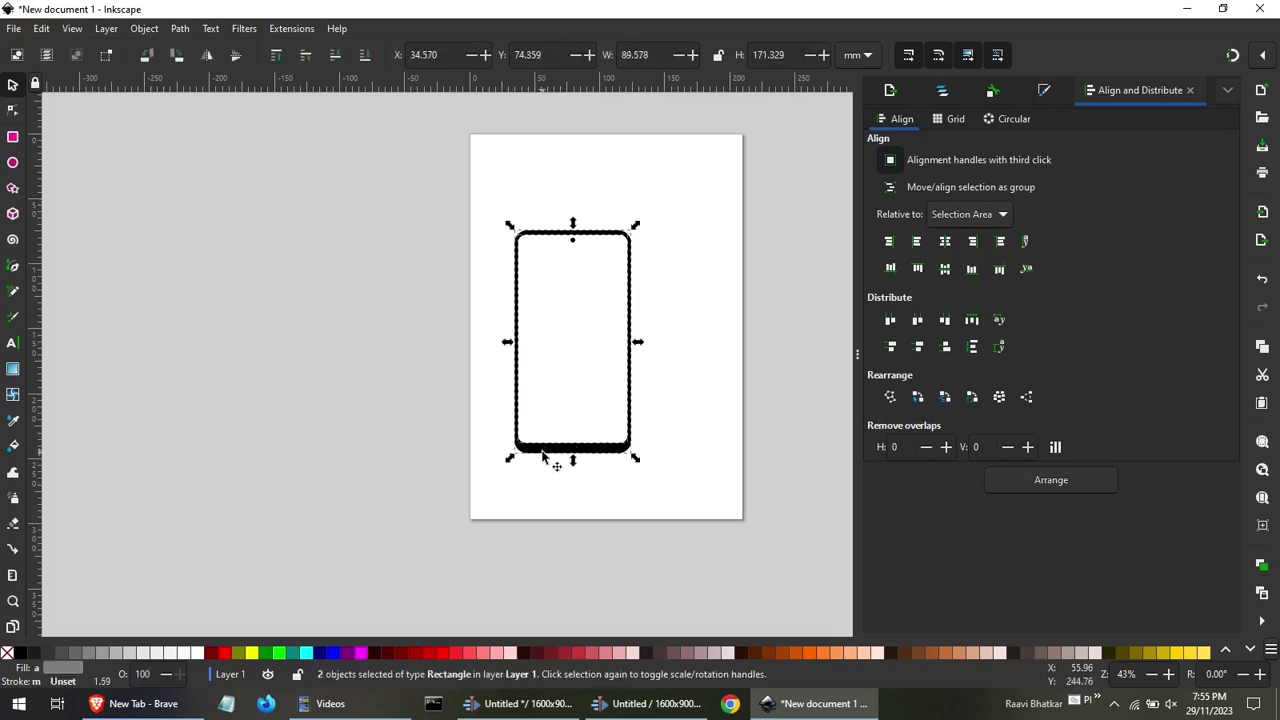
left_click_drag(573, 462, 579, 481)
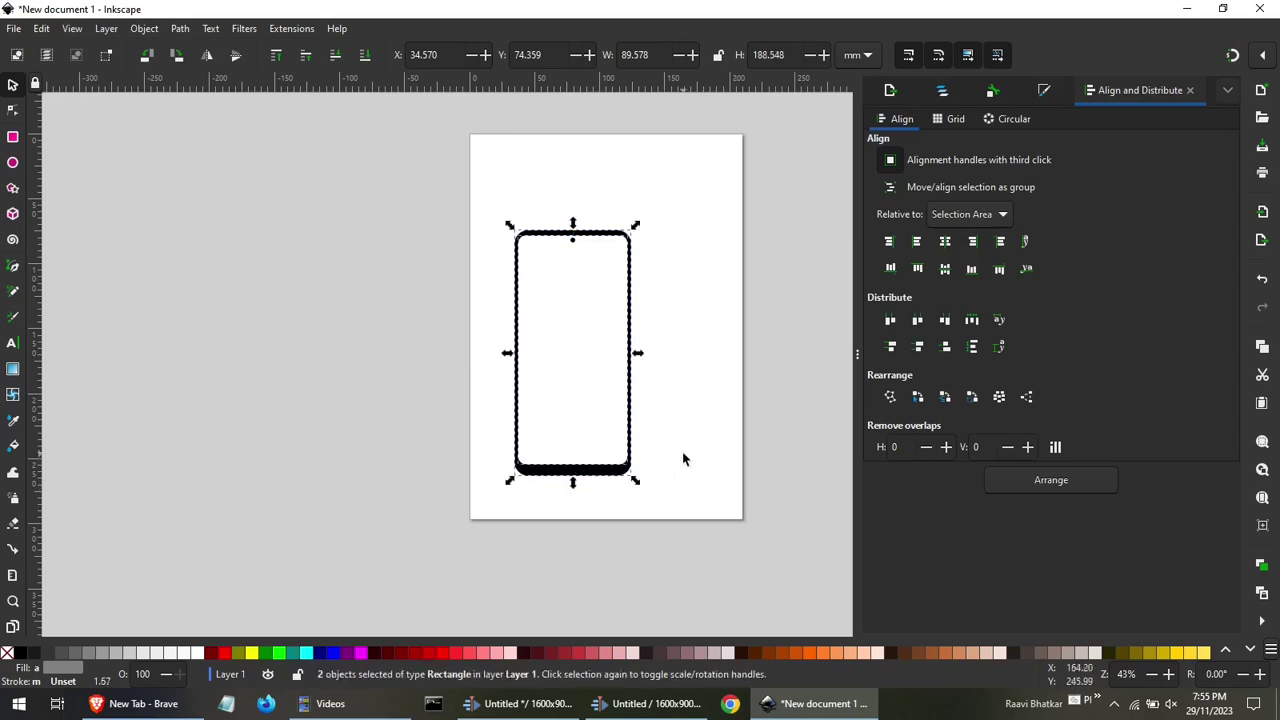
left_click(682, 451)
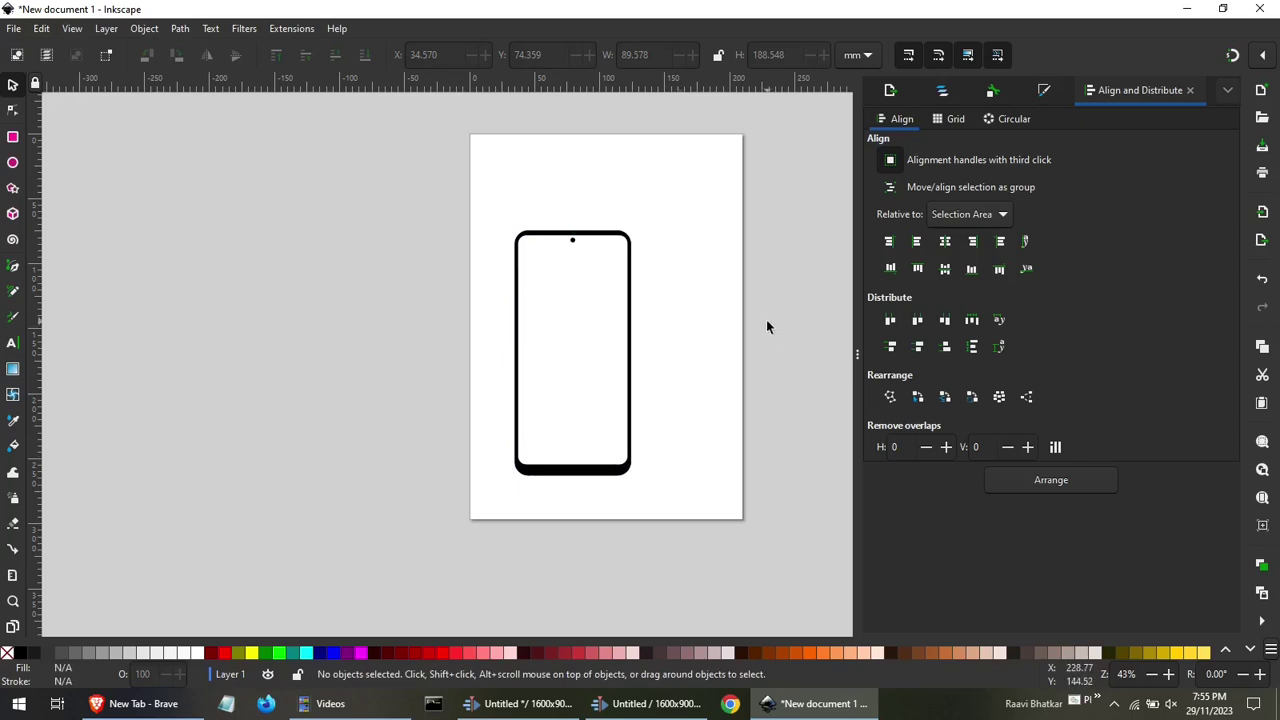
Fill the inner screen rectangle with blue after trying navy and cyan.
left_click(545, 314)
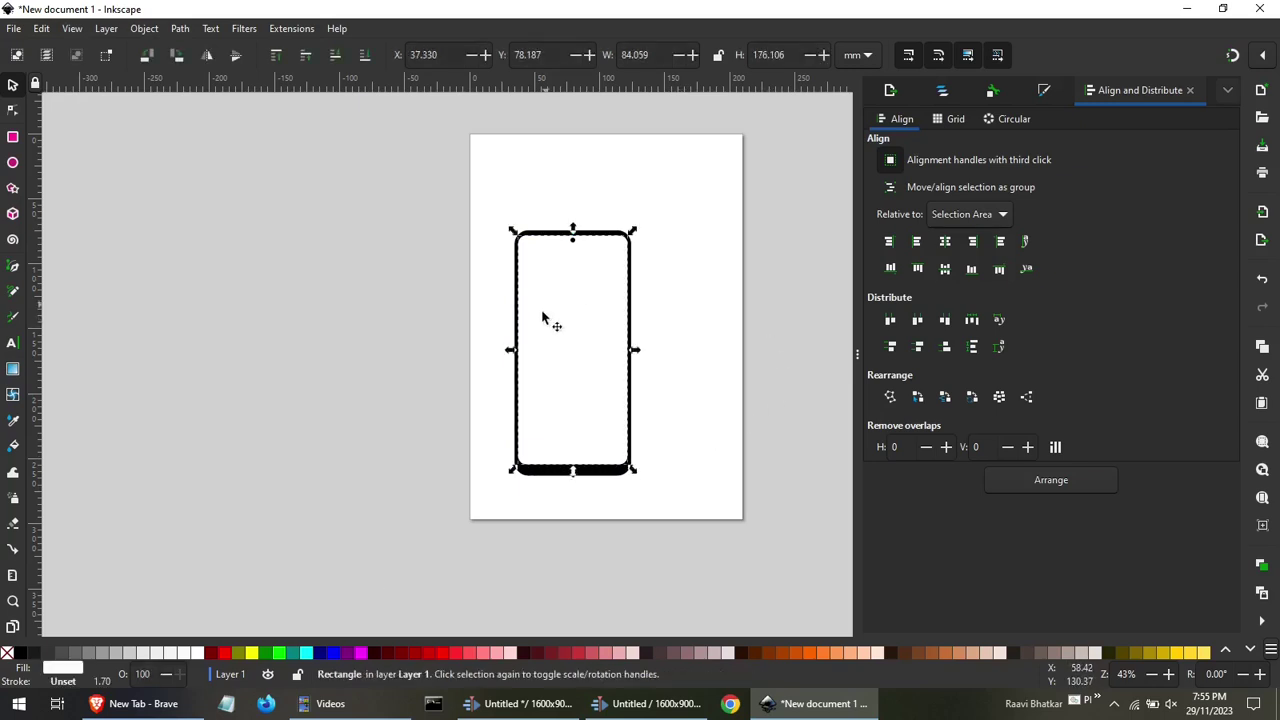
left_click(319, 652)
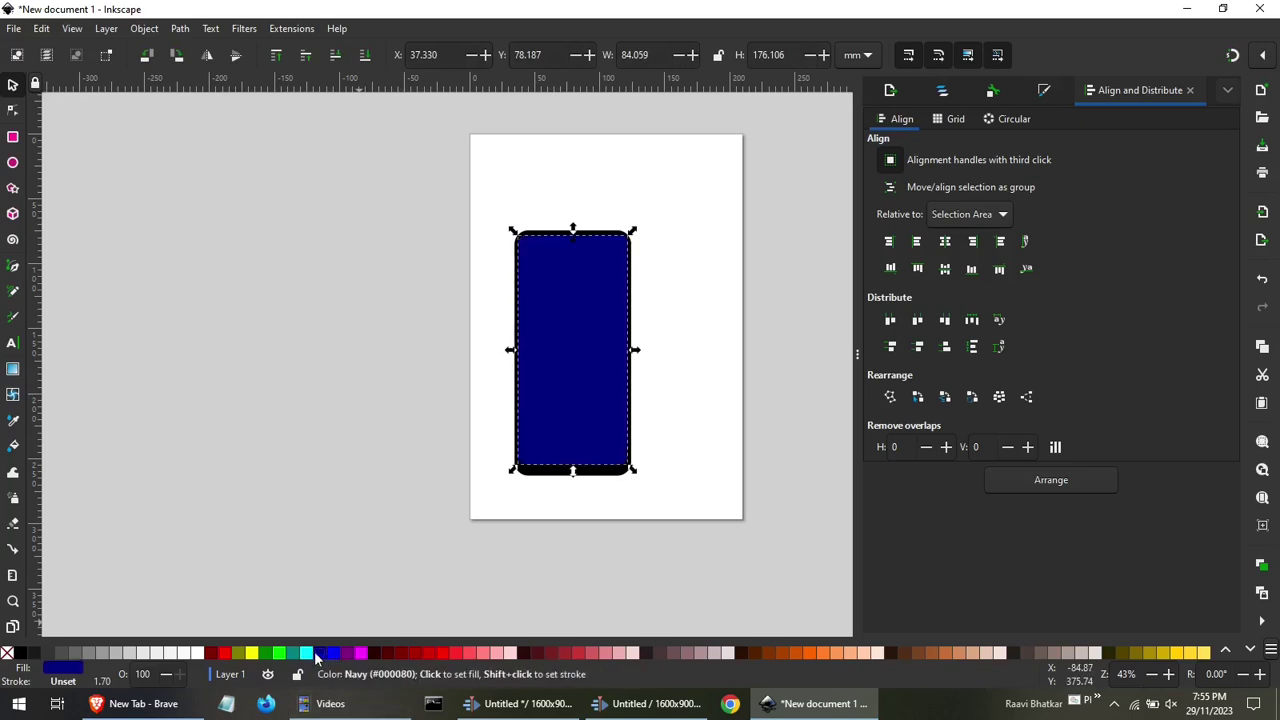
left_click(306, 652)
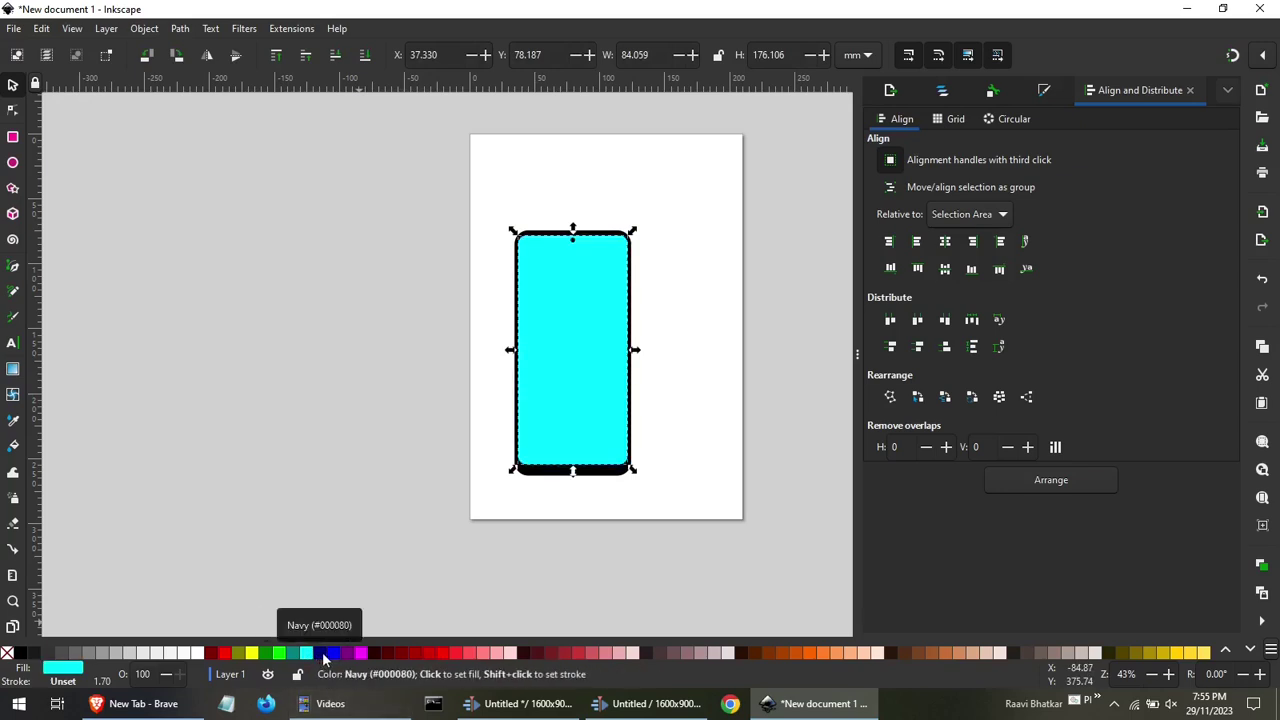
left_click(322, 652)
left_click(333, 652)
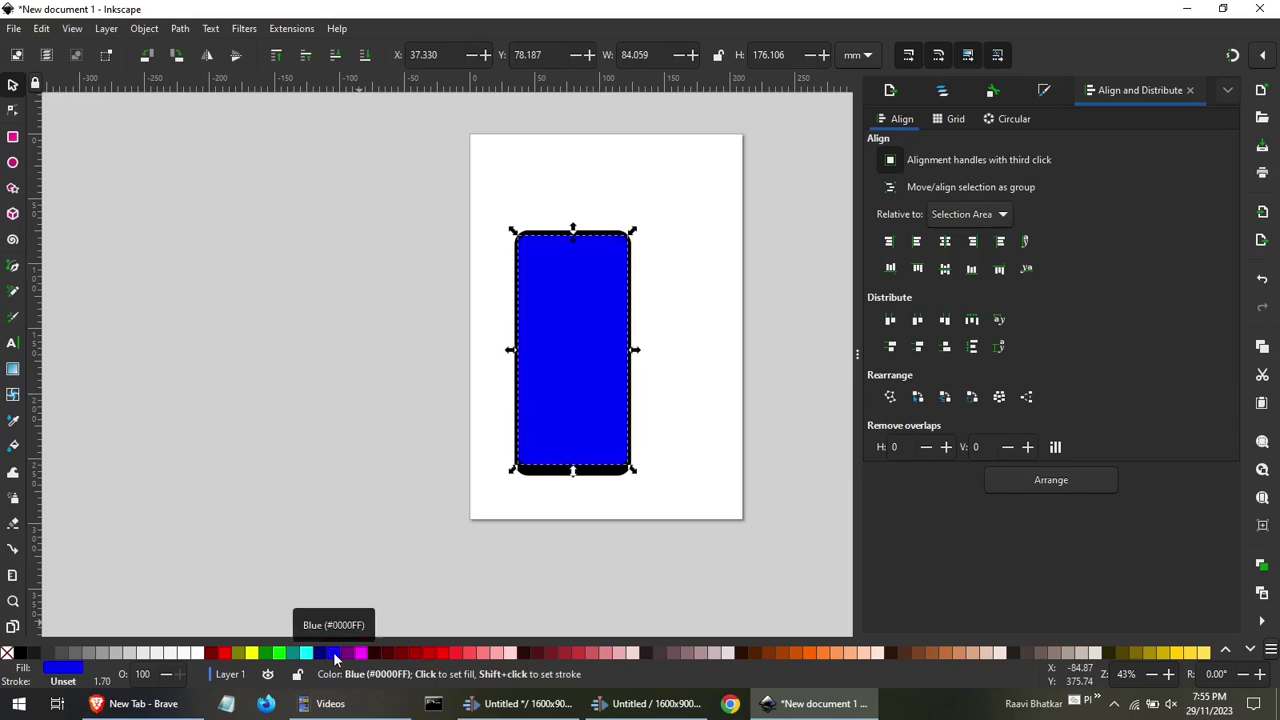
left_click(348, 580)
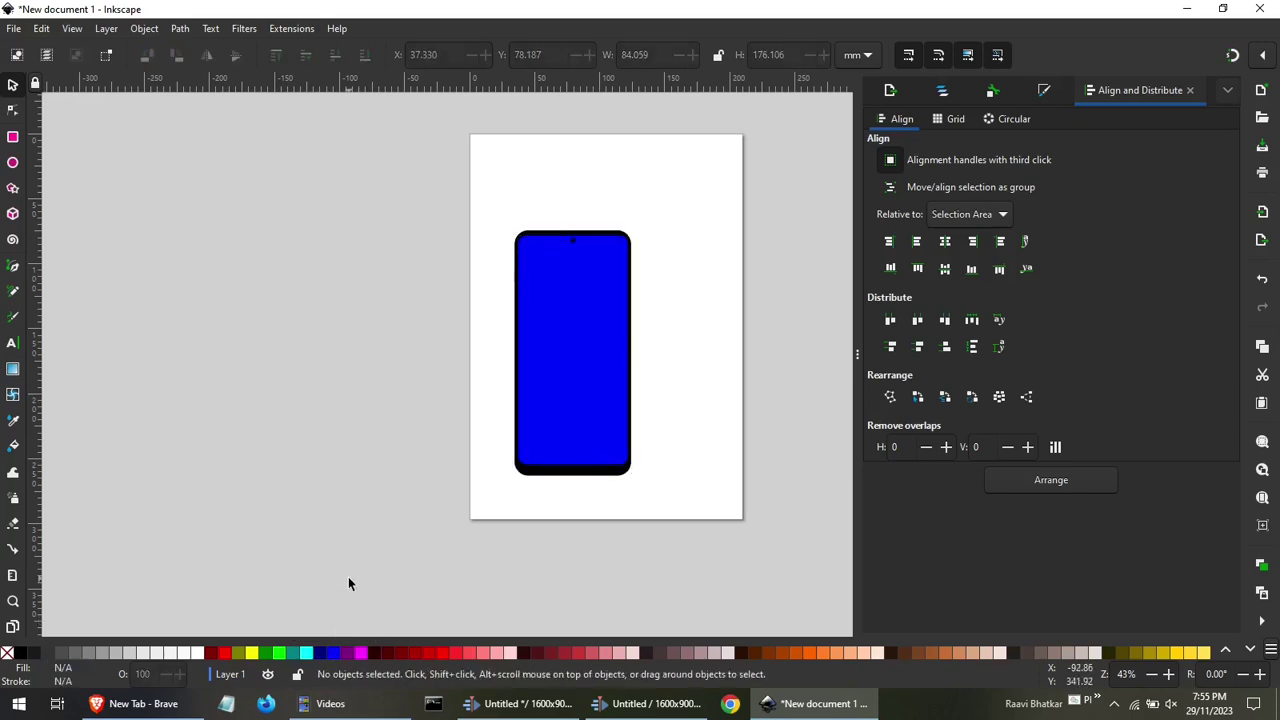
Add light pink 'My App' text and centre it on the blue screen.
left_click(12, 344)
left_click(556, 358)
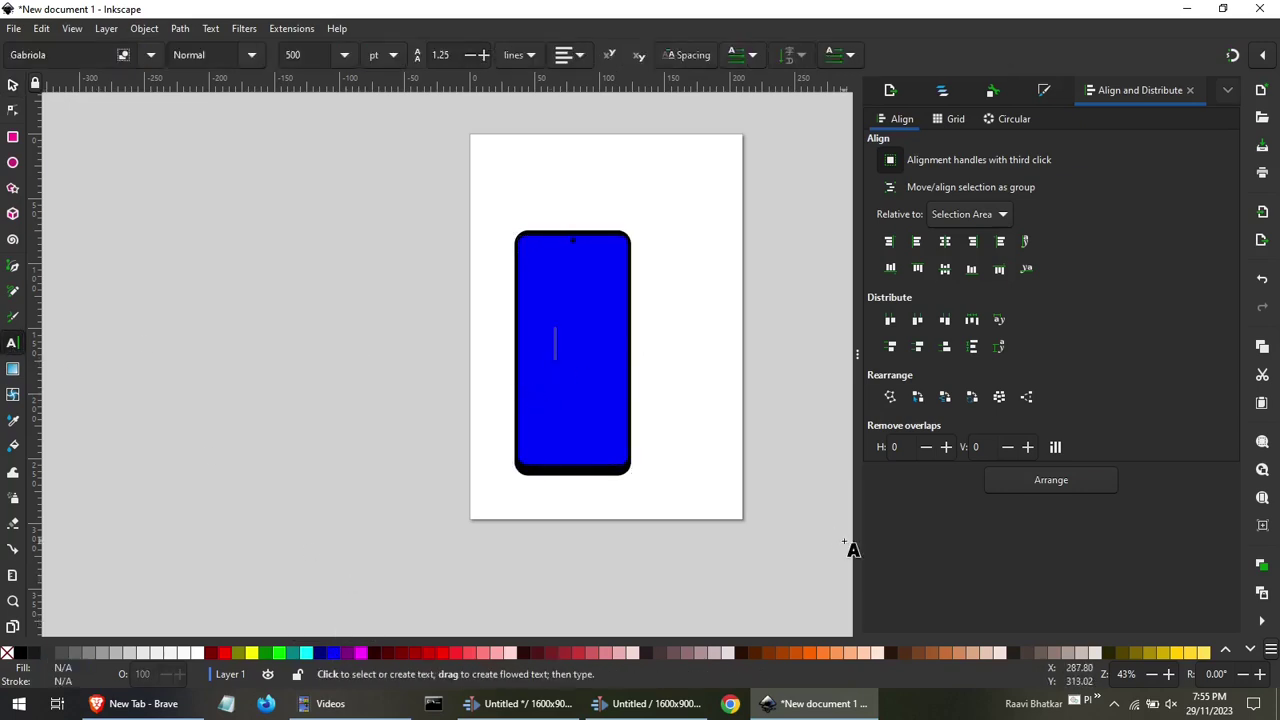
type("12")
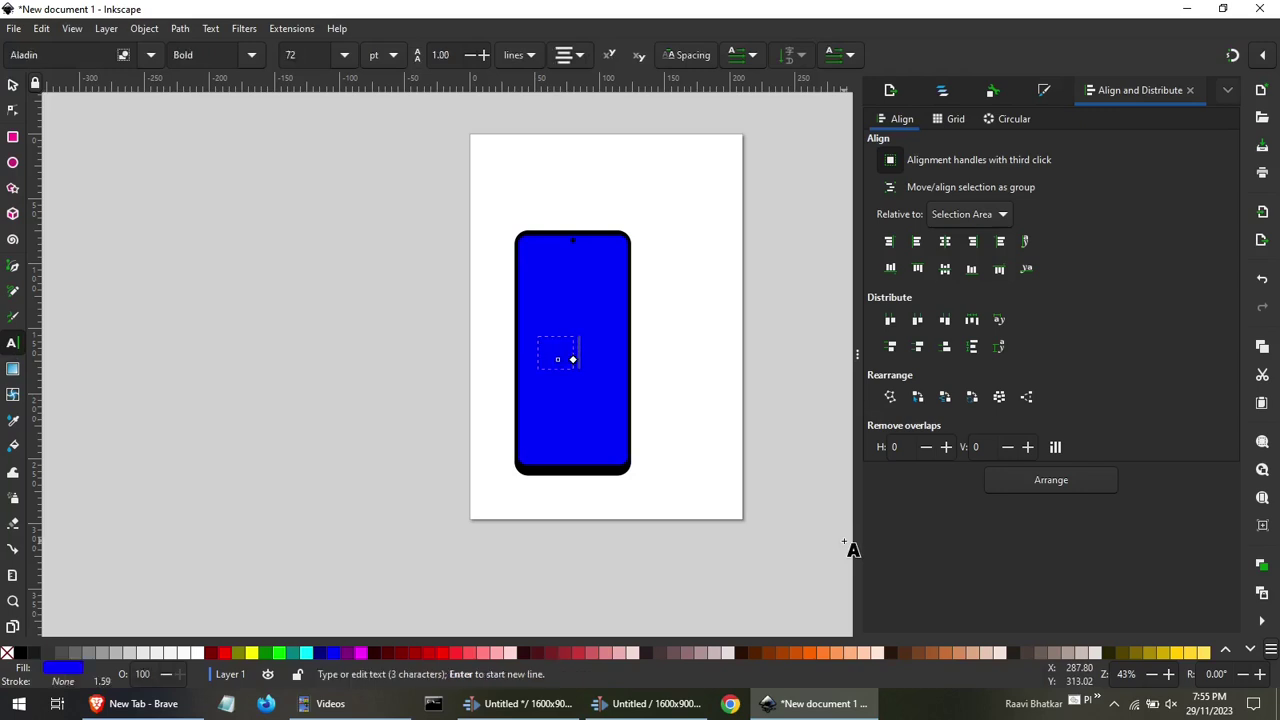
type("456")
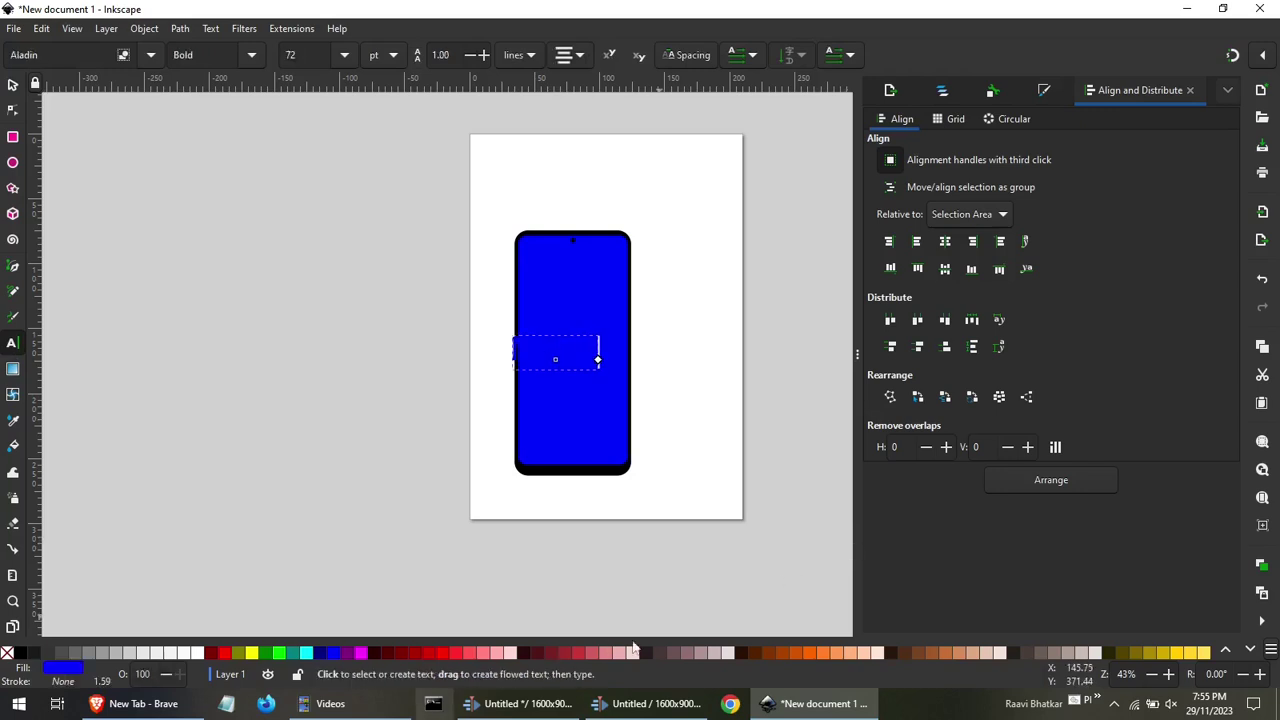
left_click(622, 652)
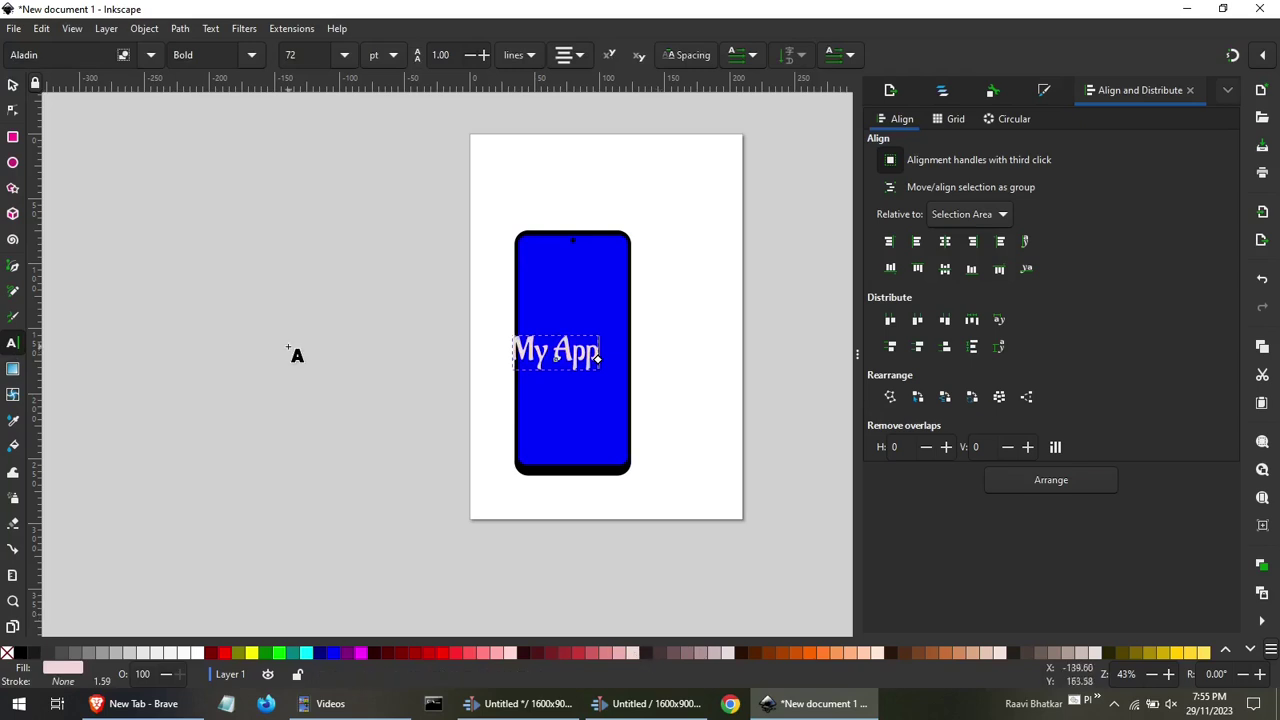
left_click(12, 85)
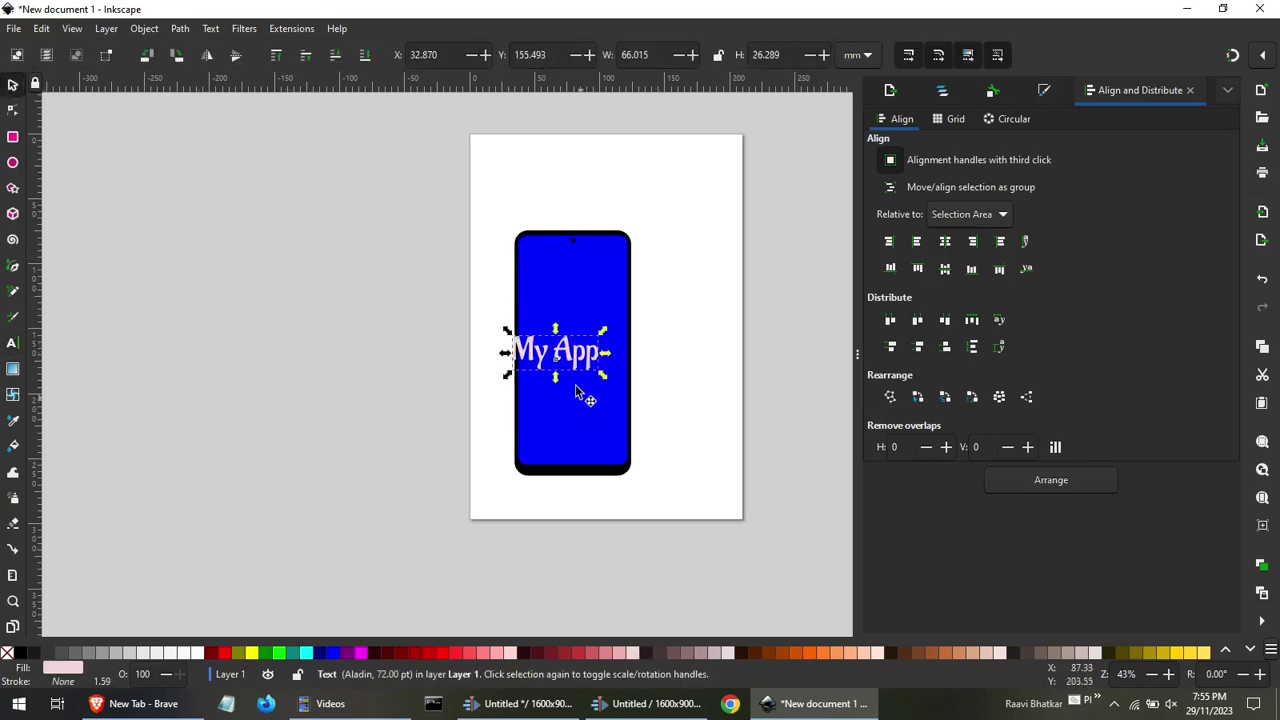
left_click_drag(570, 363, 588, 360)
left_click(592, 363)
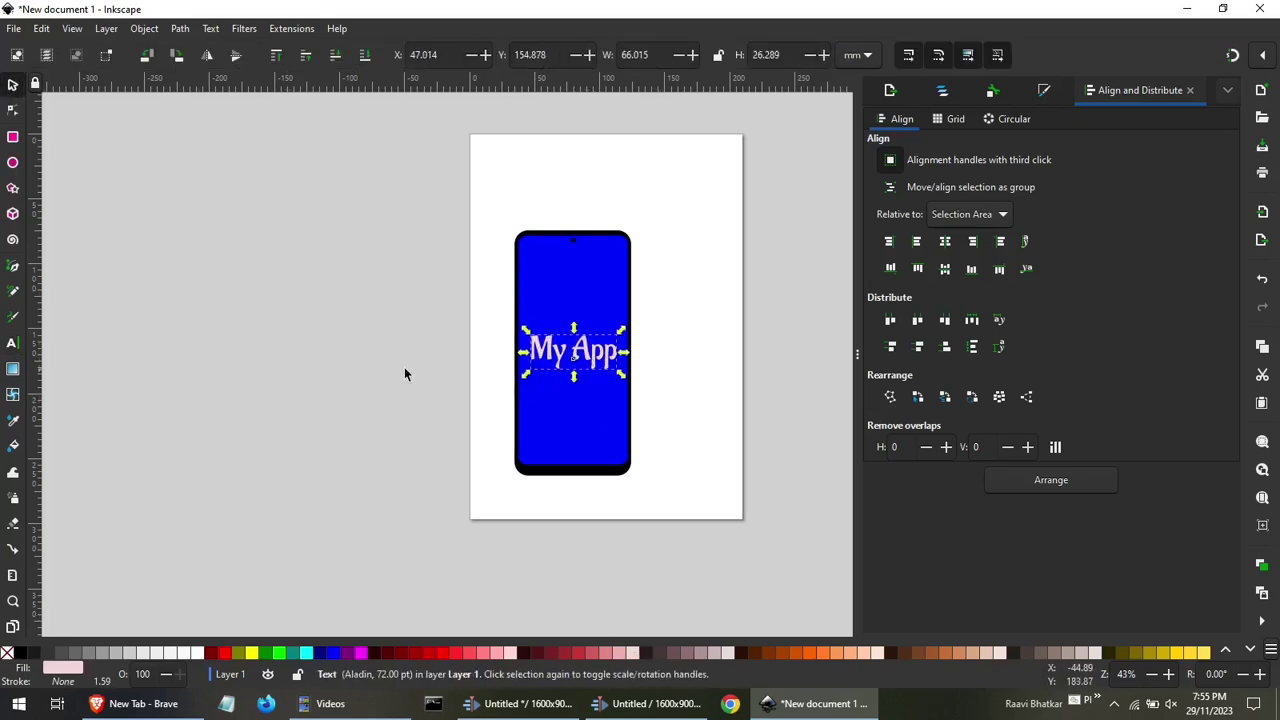
left_click(404, 367)
scroll(615, 380, "up", 3, "ctrl")
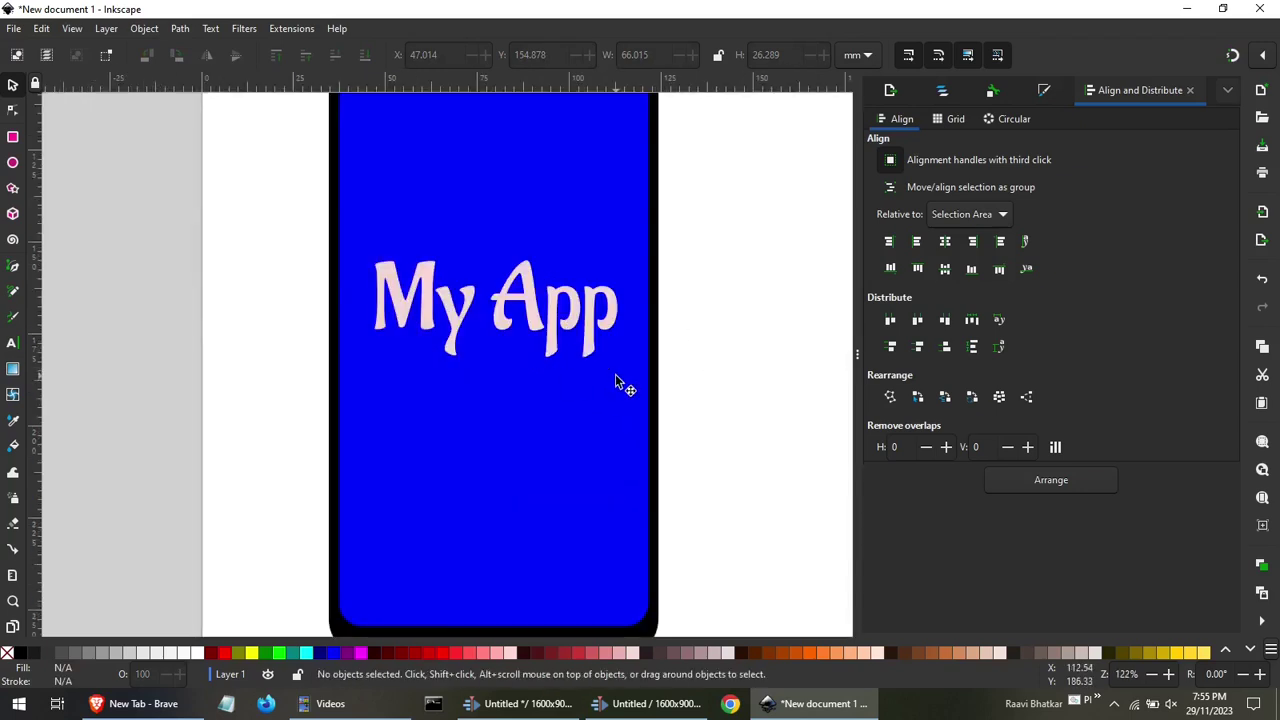
scroll(615, 380, "down", 2, "ctrl")
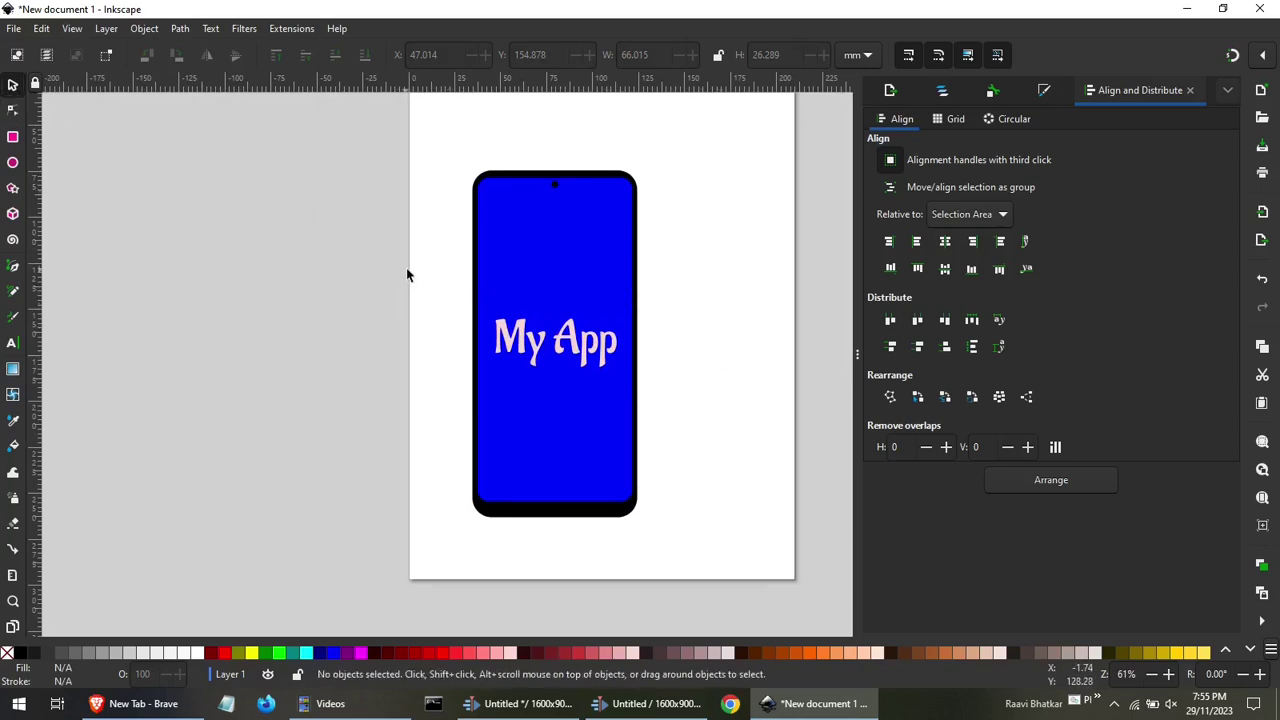
Delete the 'My App' text and start a new text line on the screen.
left_click_drag(406, 270, 775, 422)
key("Delete")
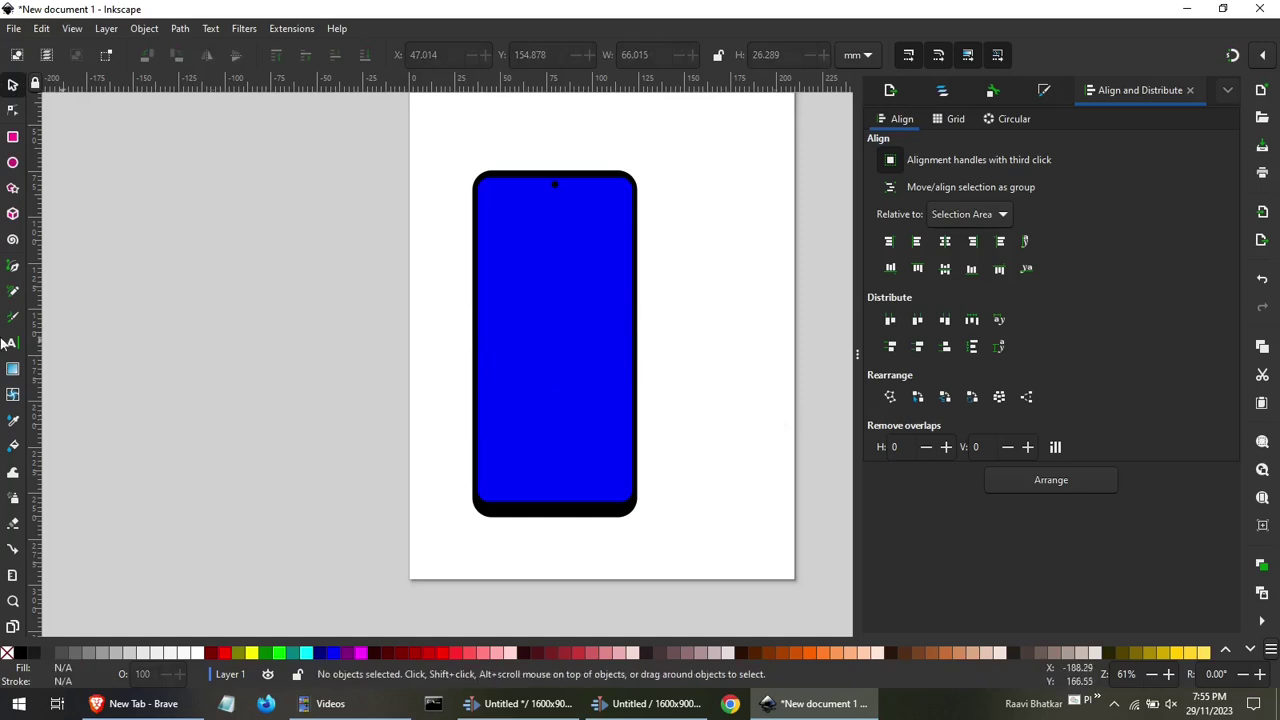
left_click(12, 343)
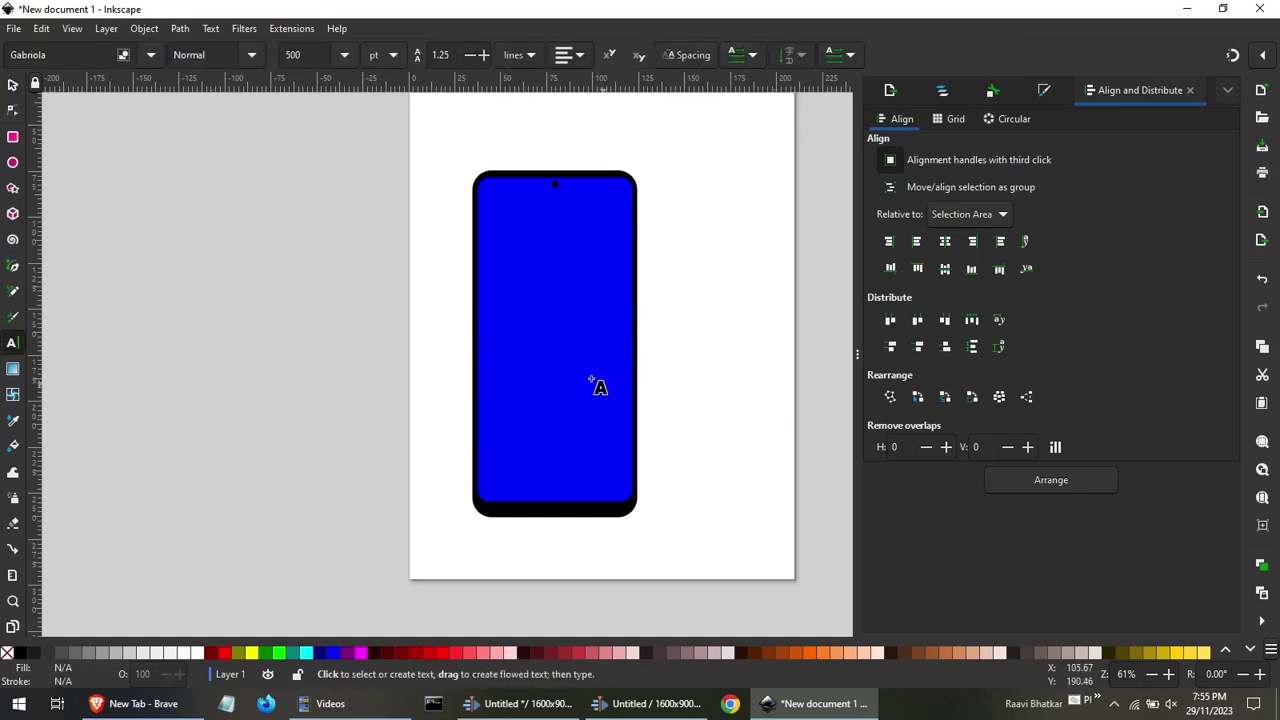
left_click(499, 327)
type("D")
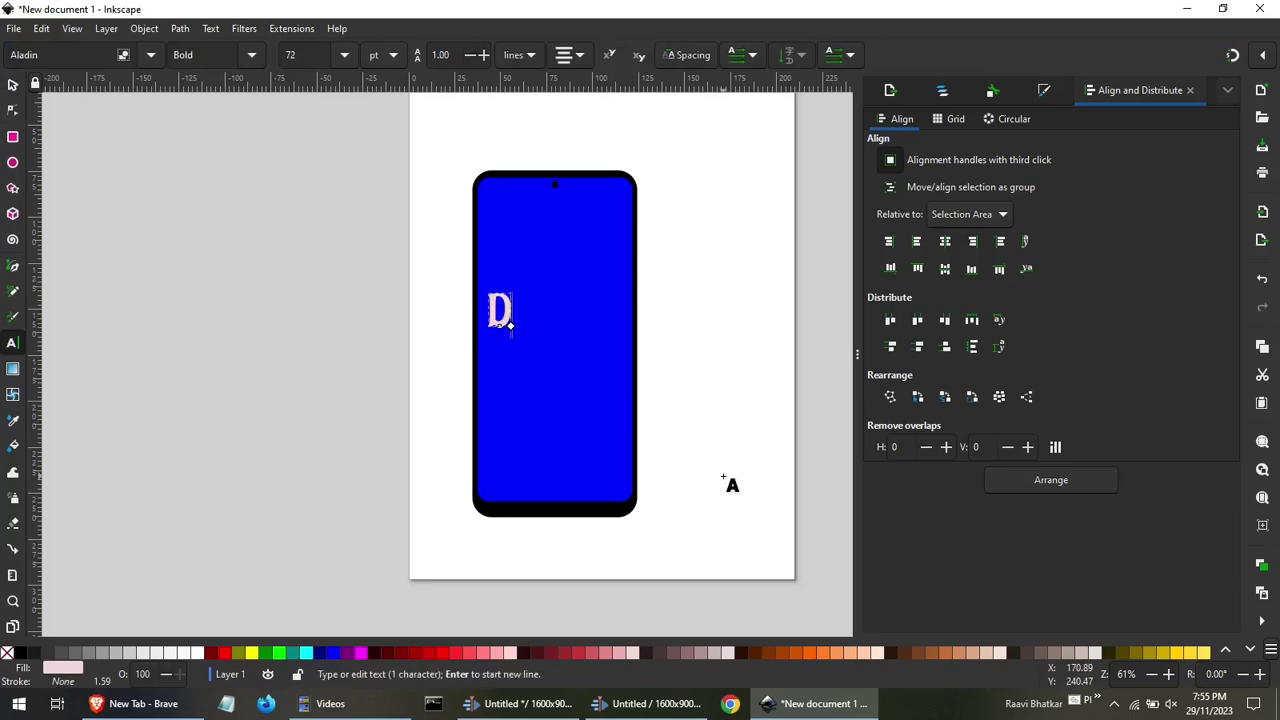
type("evice M")
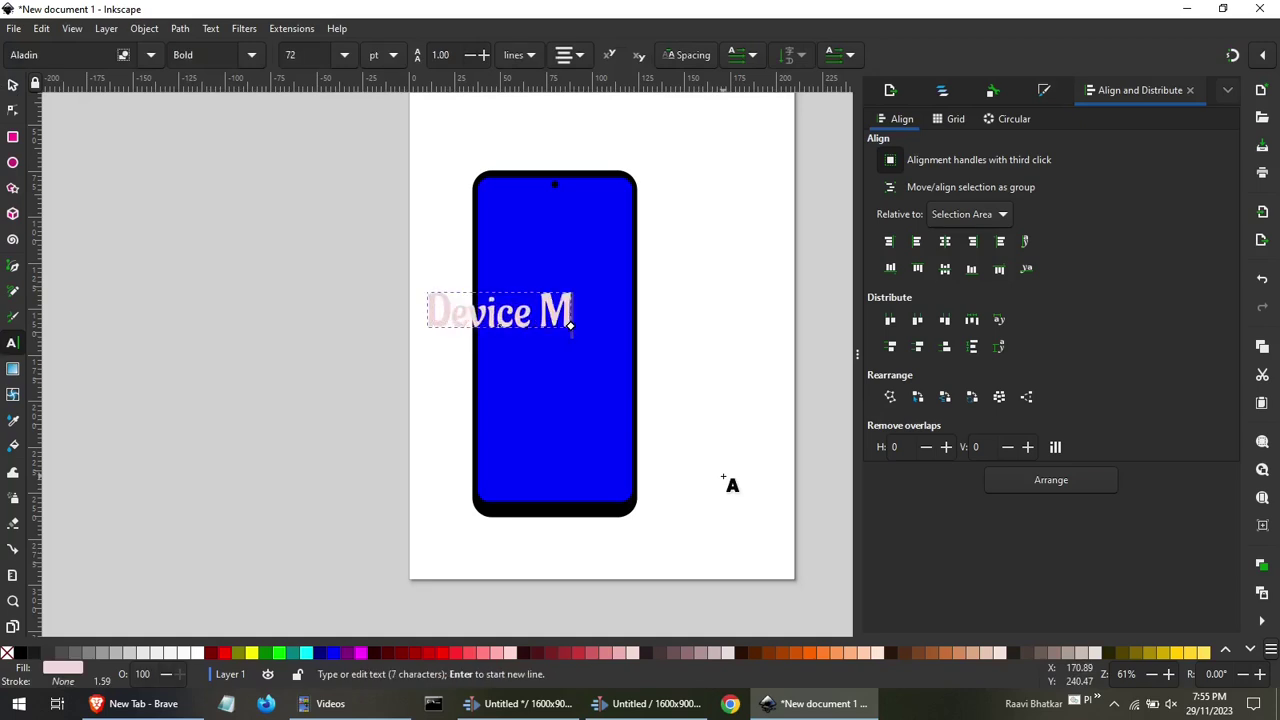
type("ocku")
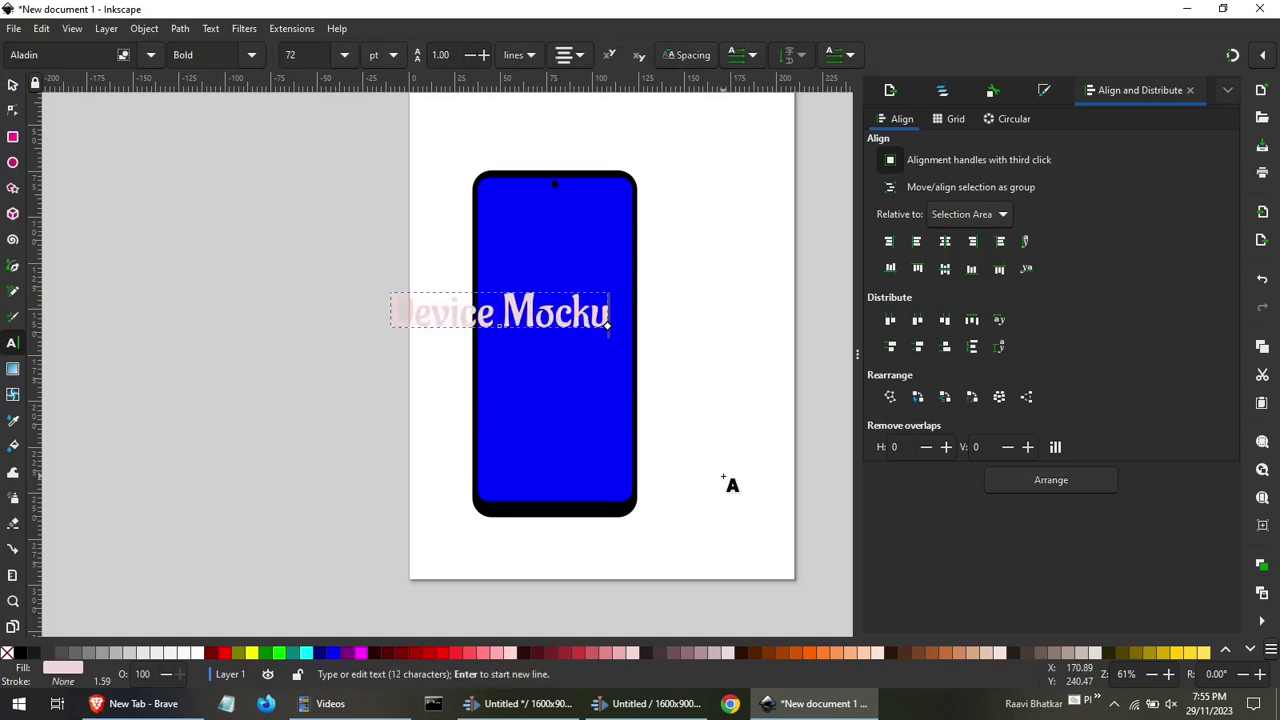
type("o")
key("BackSpace")
type("ps")
key("BackSpace")
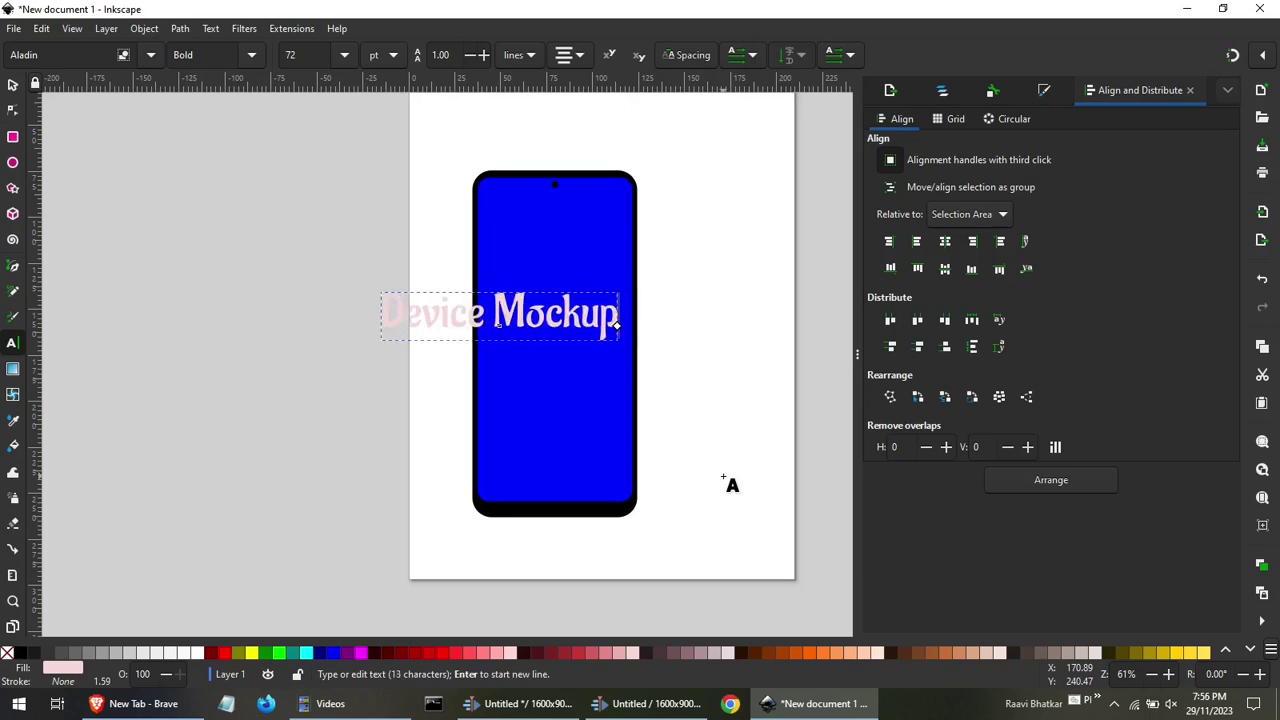
key("BackSpace")
key("BackSpace")
key("BackSpace")
key("BackSpace")
key("BackSpace")
key("BackSpace")
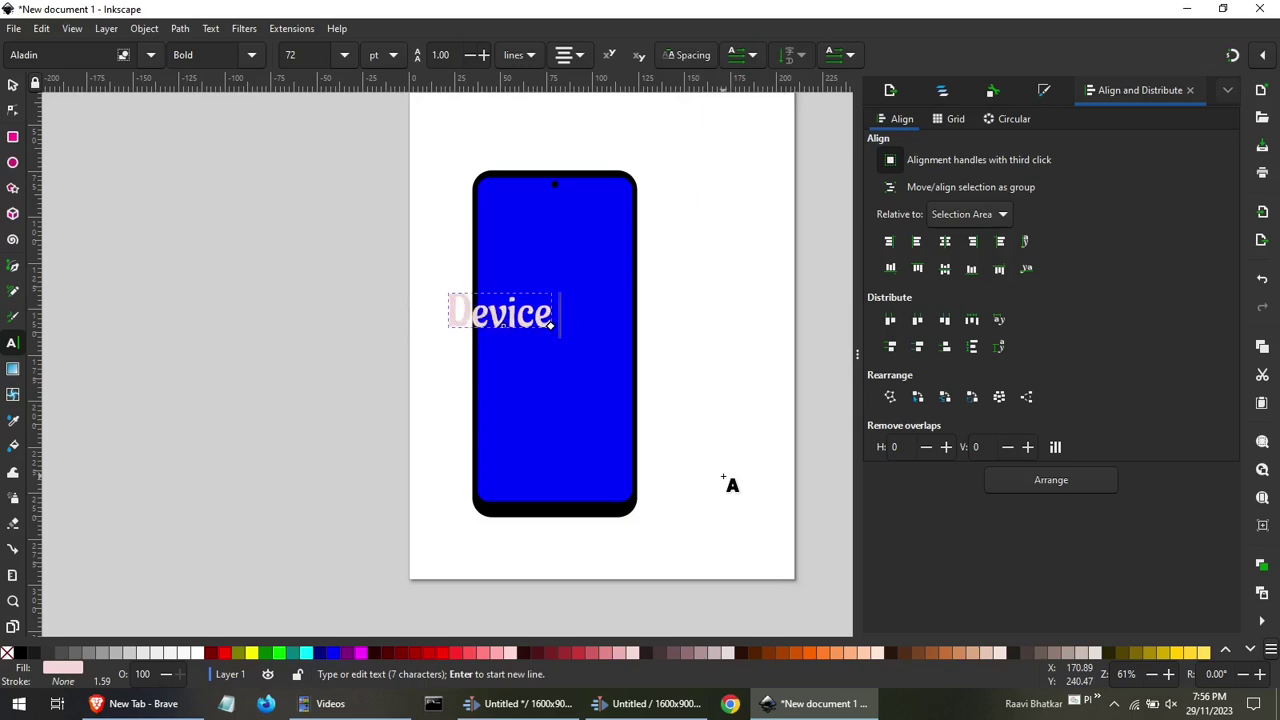
key("BackSpace")
key("BackSpace")
key("BackSpace")
key("BackSpace")
key("BackSpace")
key("BackSpace")
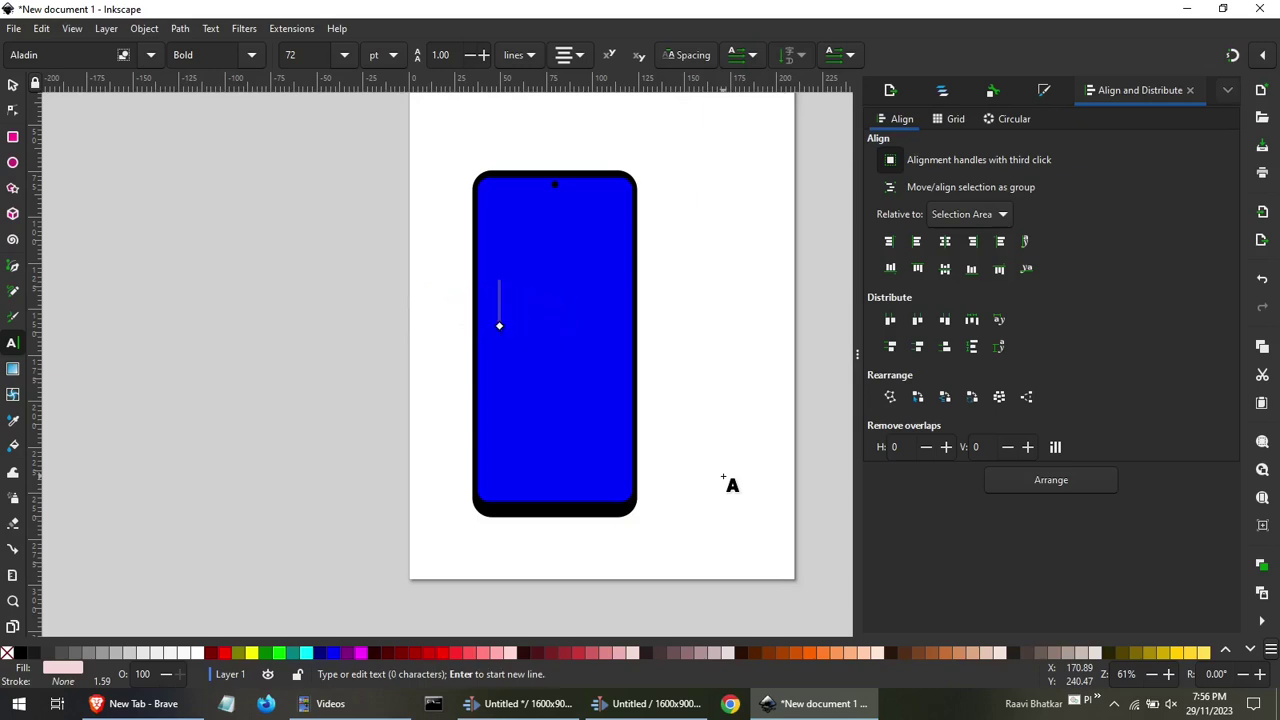
Type 'Thanks for Watching' with 'Watching' on a second line.
type("Thanks ")
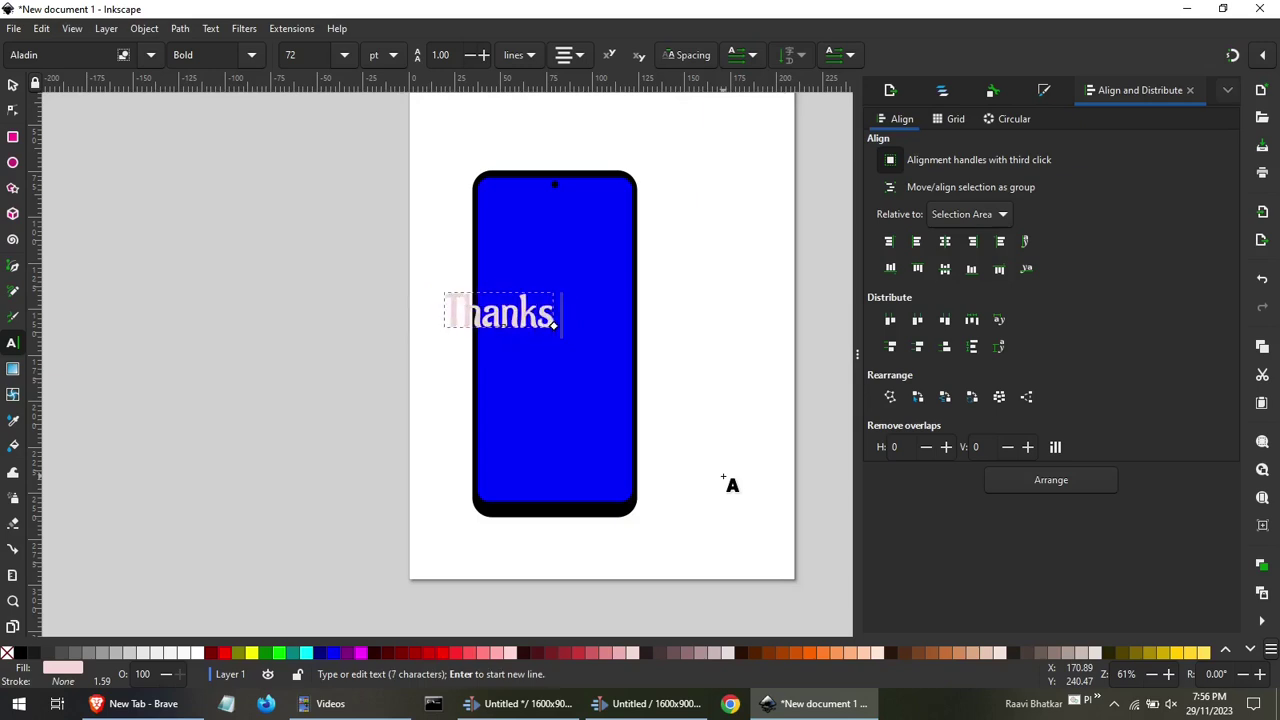
type("for Watr")
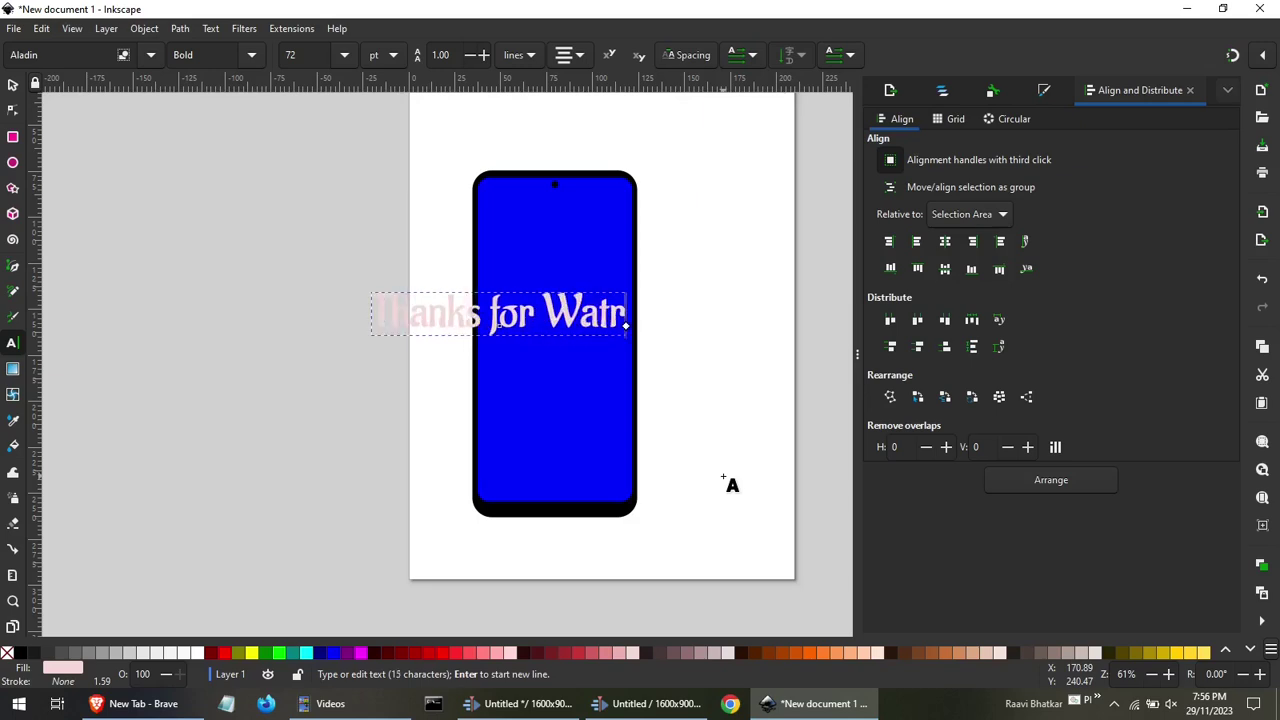
key("BackSpace")
type("ching")
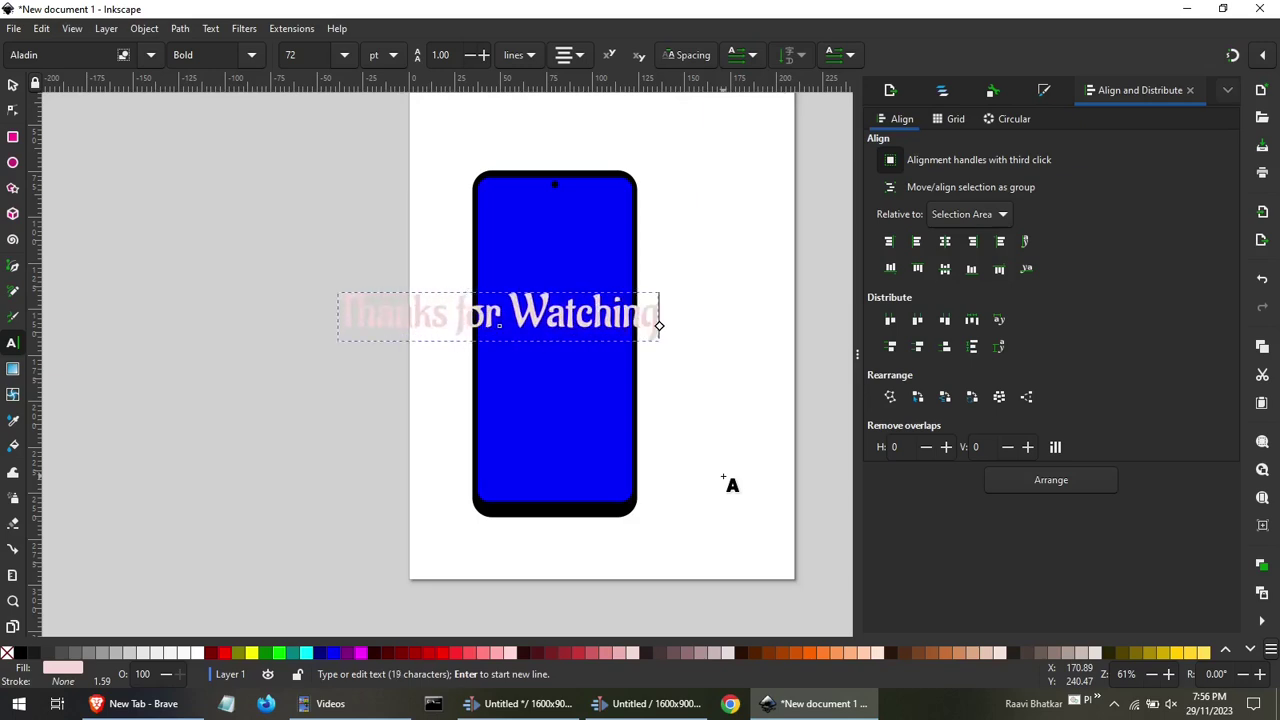
key("Left")
key("Left")
key("Left")
key("Left")
type("\\")
key("BackSpace")
key("Return")
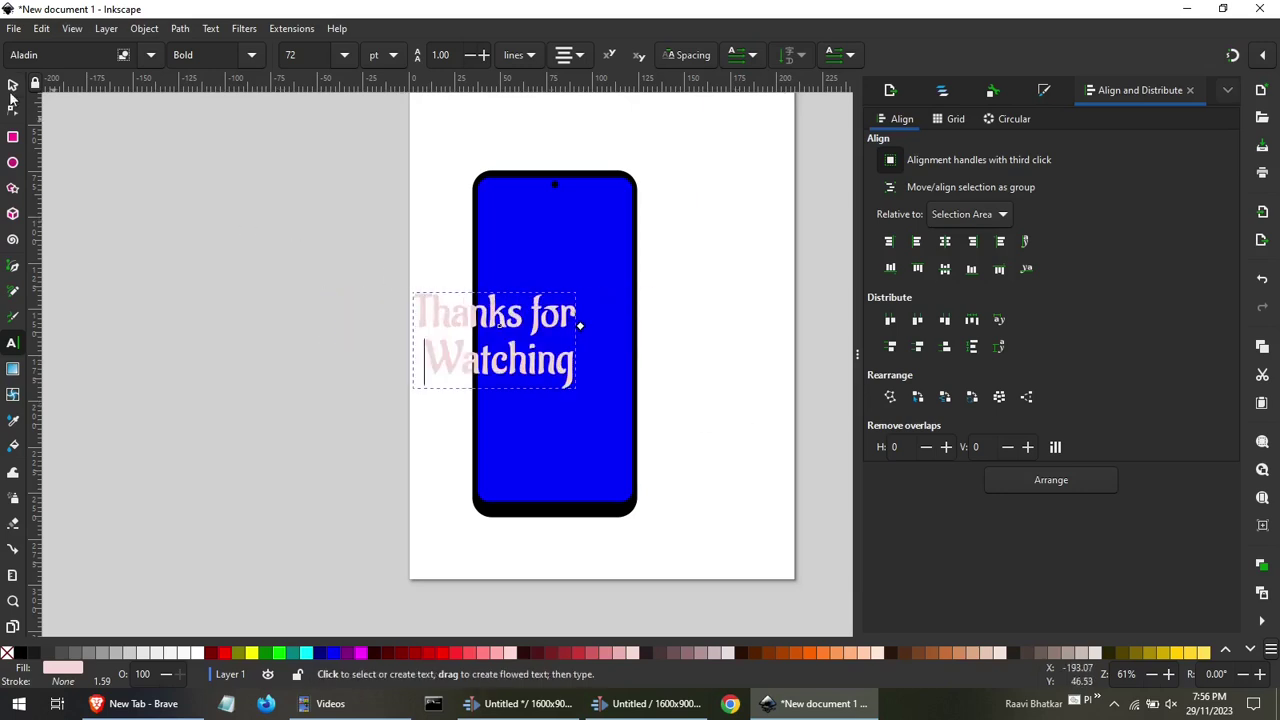
Move the text to the upper screen and scale it to about 69 mm wide.
left_click(12, 85)
left_click(540, 330)
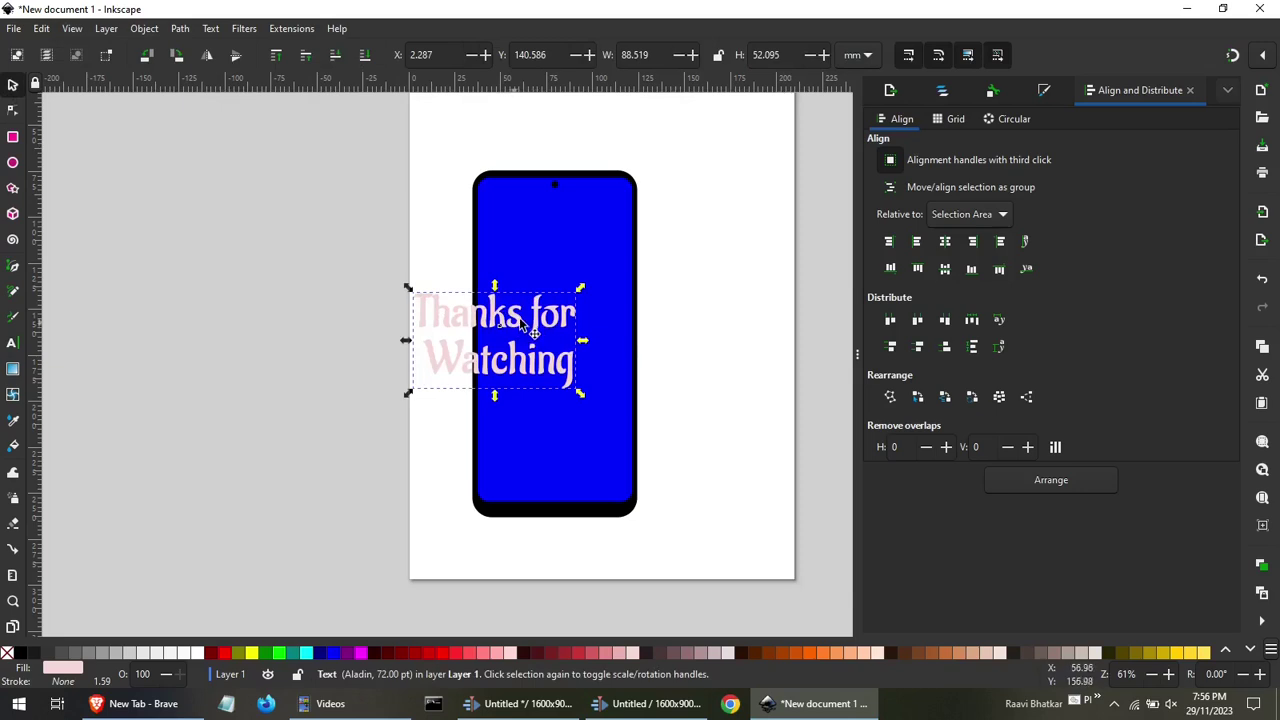
mouse_move(522, 322)
left_mouse_down()
mouse_move(594, 336)
mouse_move(581, 260)
left_mouse_up()
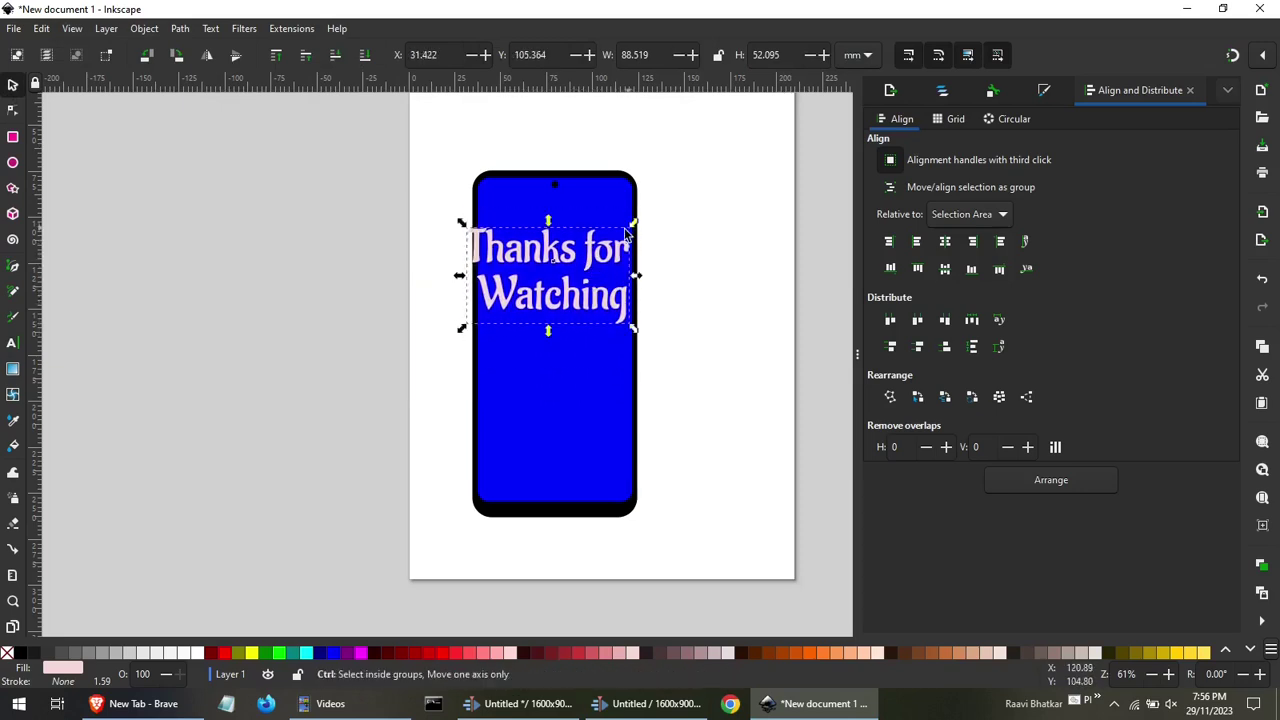
left_click_drag(634, 223, 607, 258)
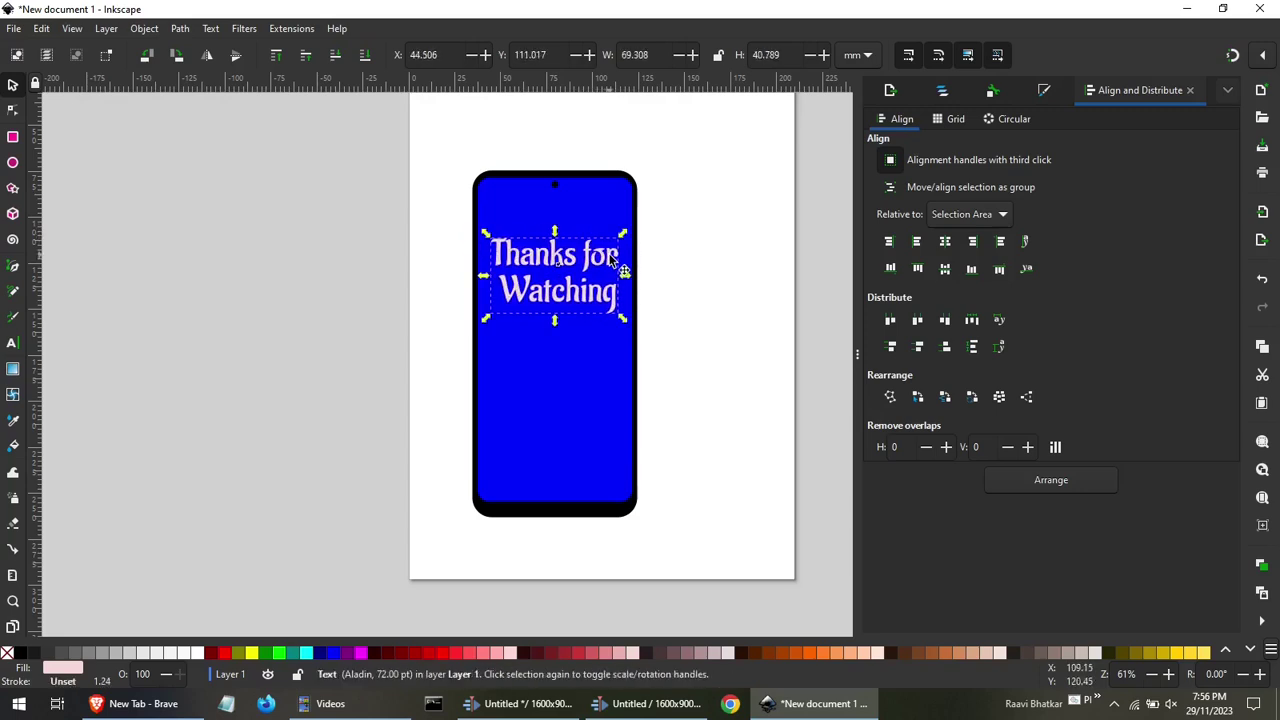
left_click(667, 279)
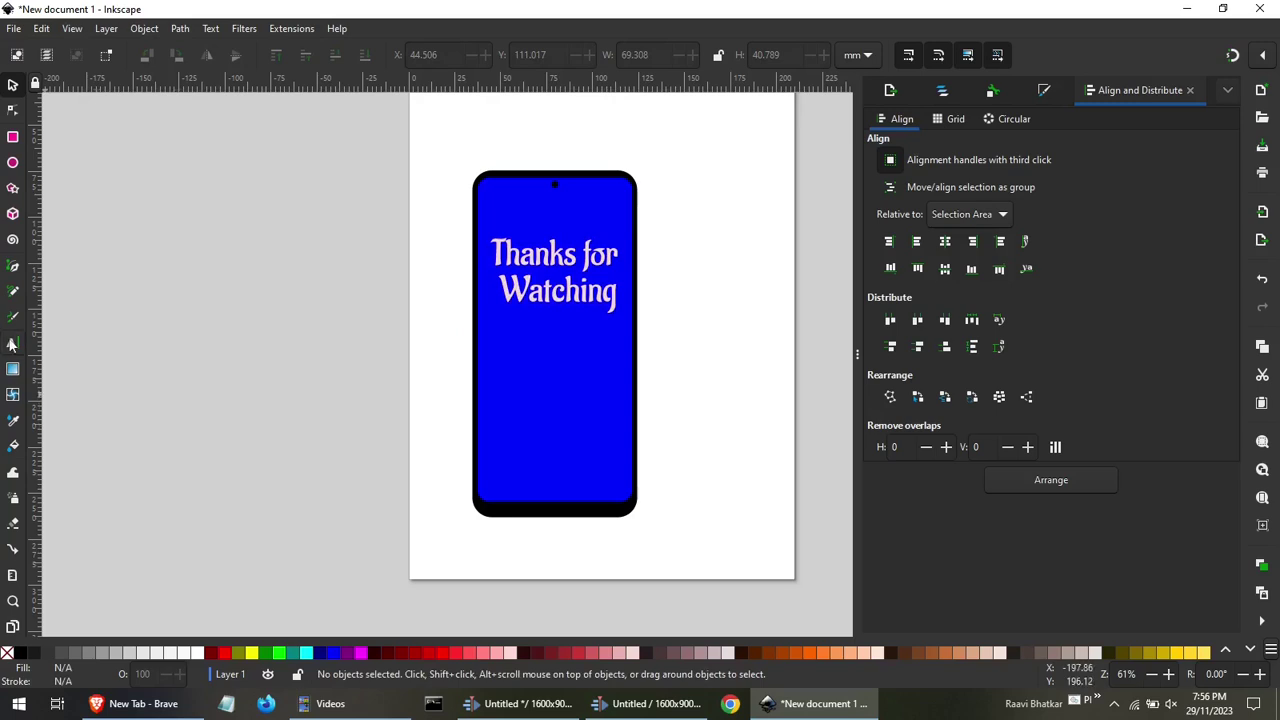
left_click(12, 344)
key("ctrl+shift+p")
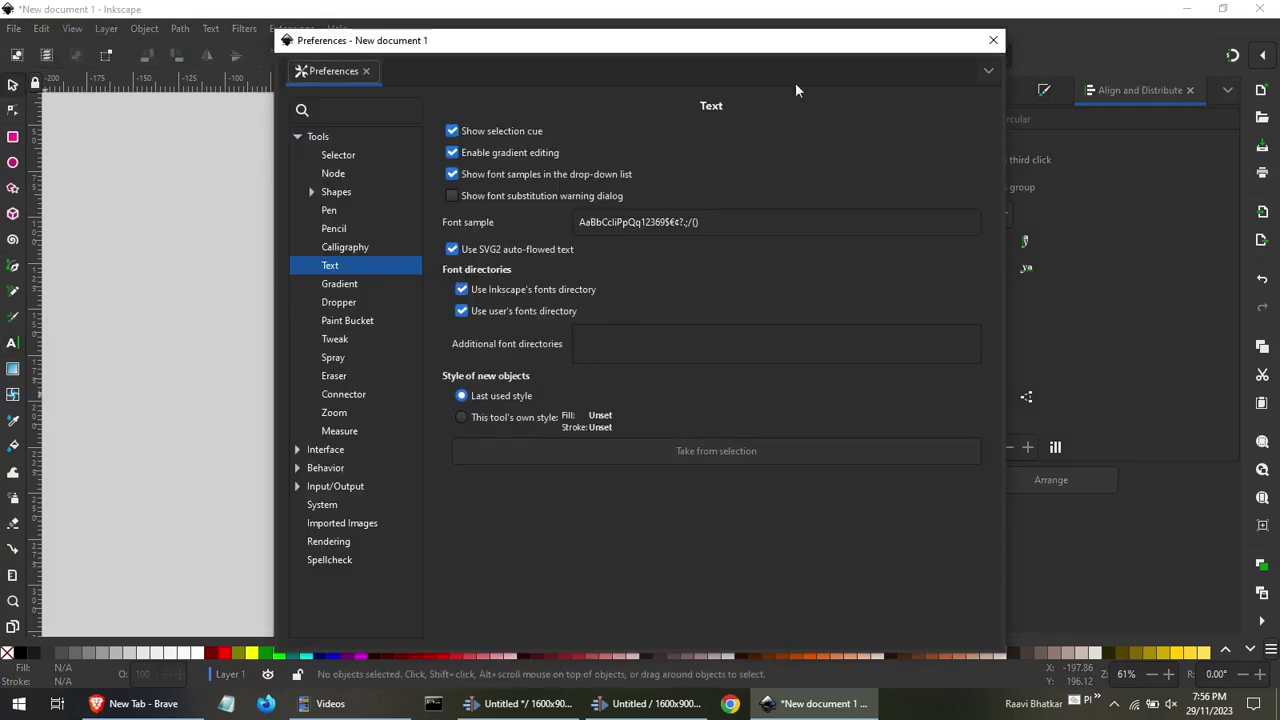
left_click(993, 40)
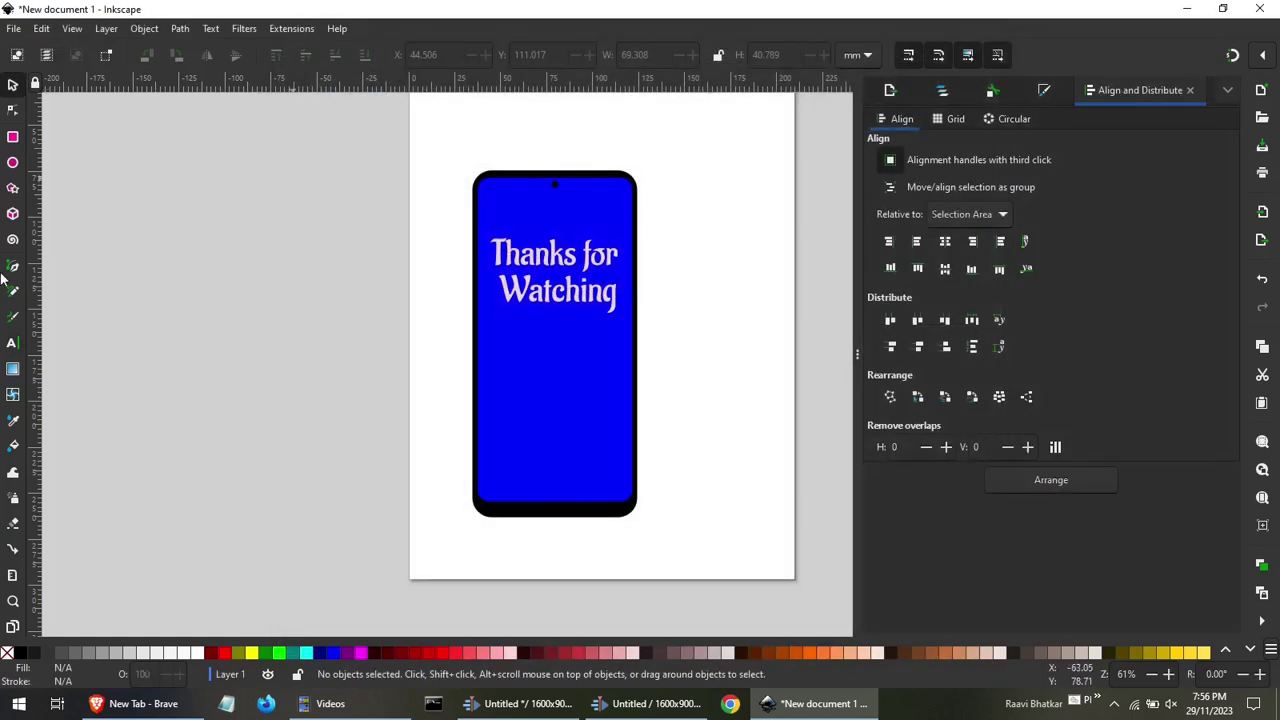
Type 'Please' and 'Subscribe' on two lines below the 'Thanks for Watching' text.
left_click(12, 344)
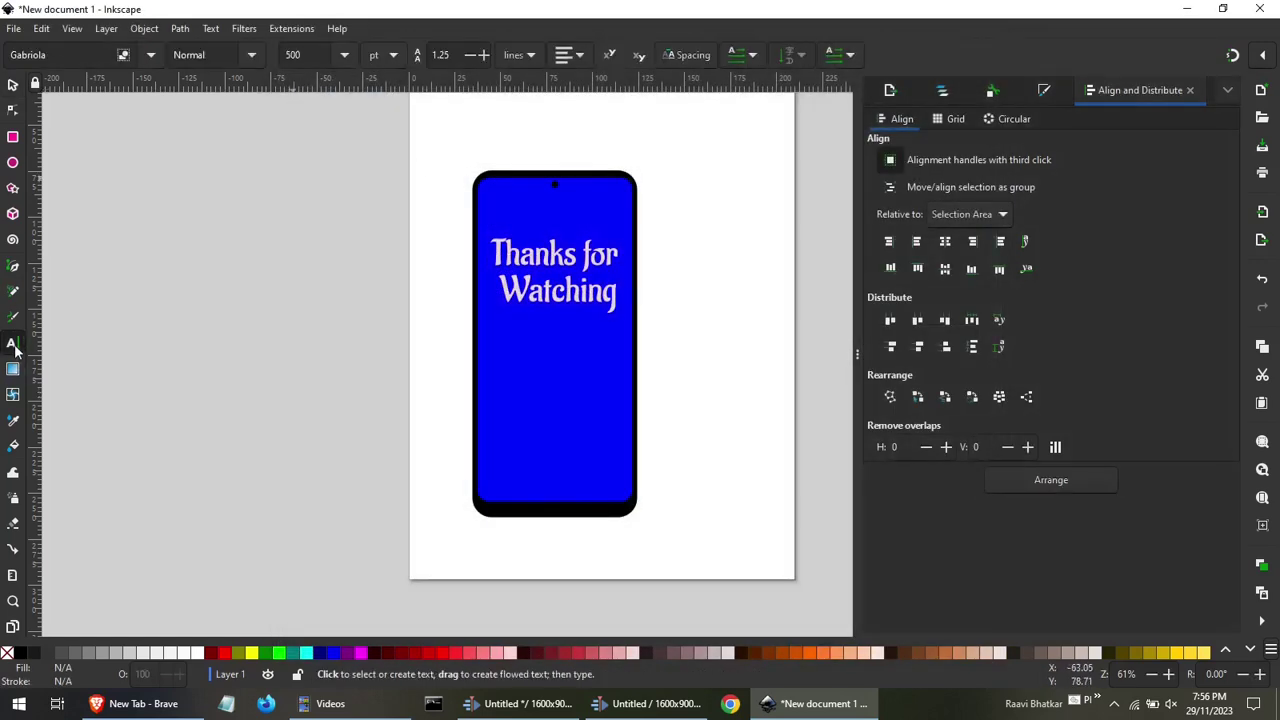
left_click(502, 360)
type("PLease")
key("BackSpace")
key("BackSpace")
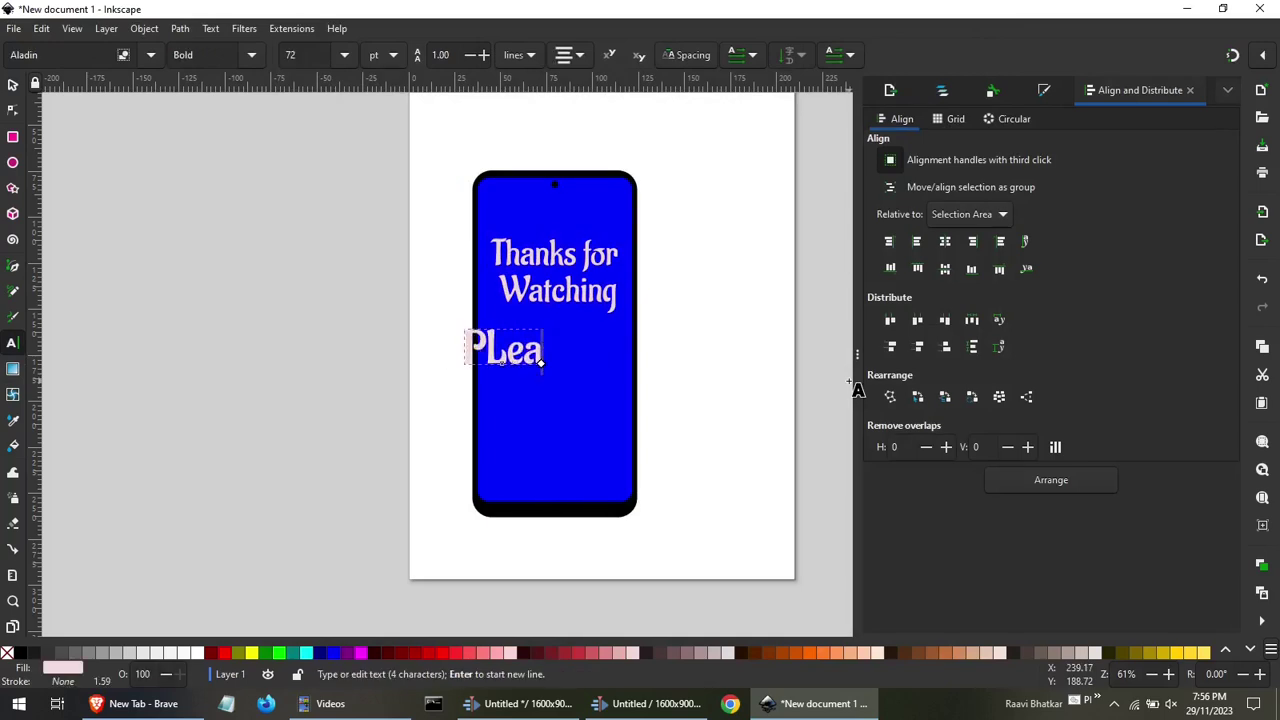
key("BackSpace")
key("BackSpace")
key("BackSpace")
type("l")
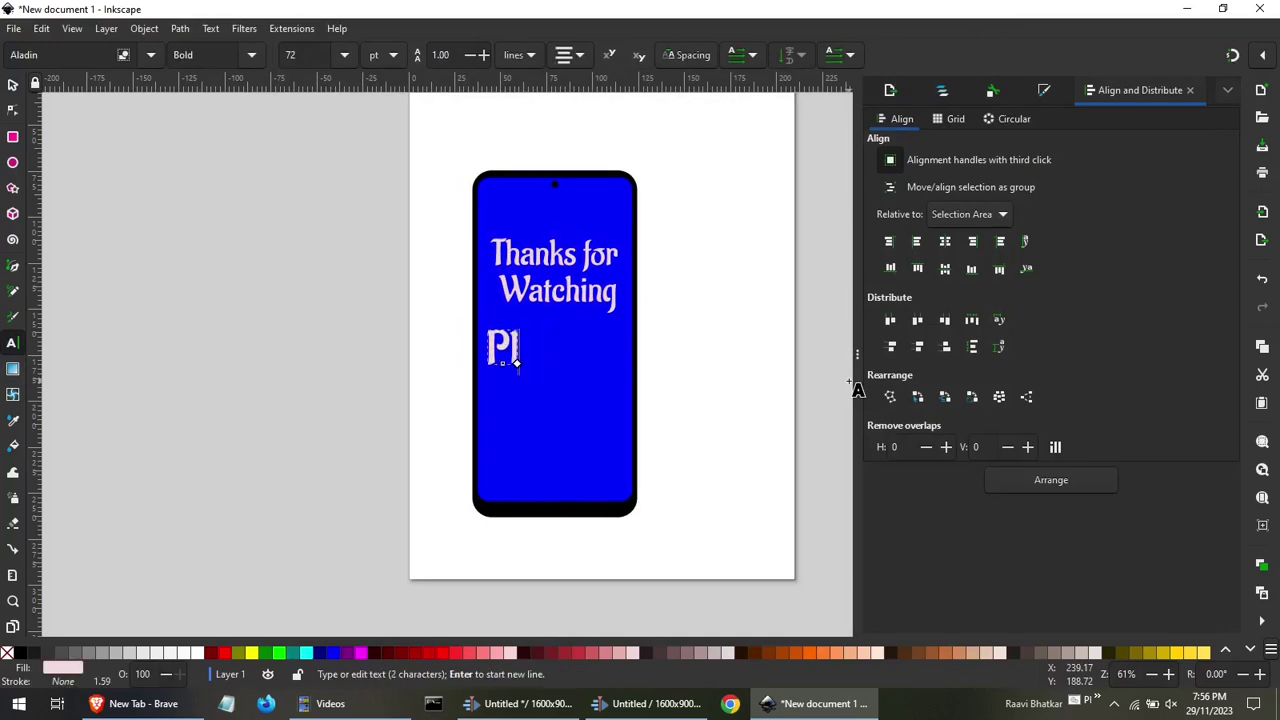
type("eas")
key("BackSpace")
type("ase")
key("Return")
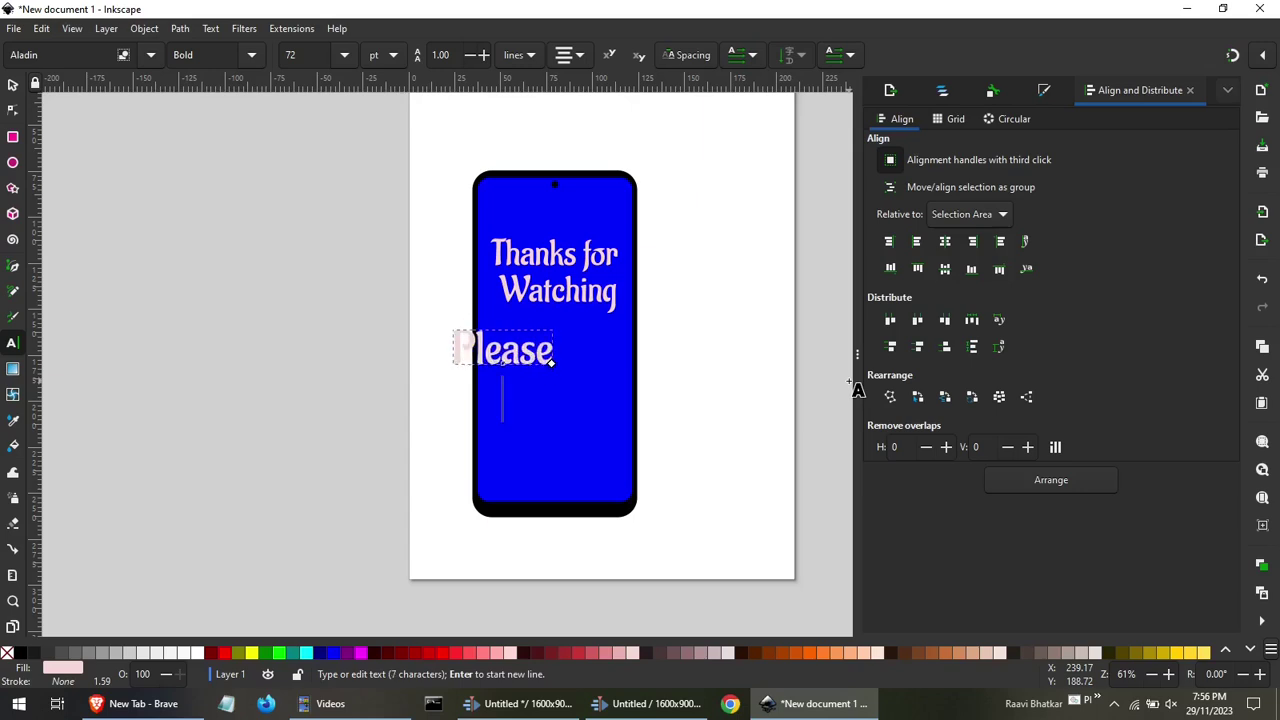
type("Subs")
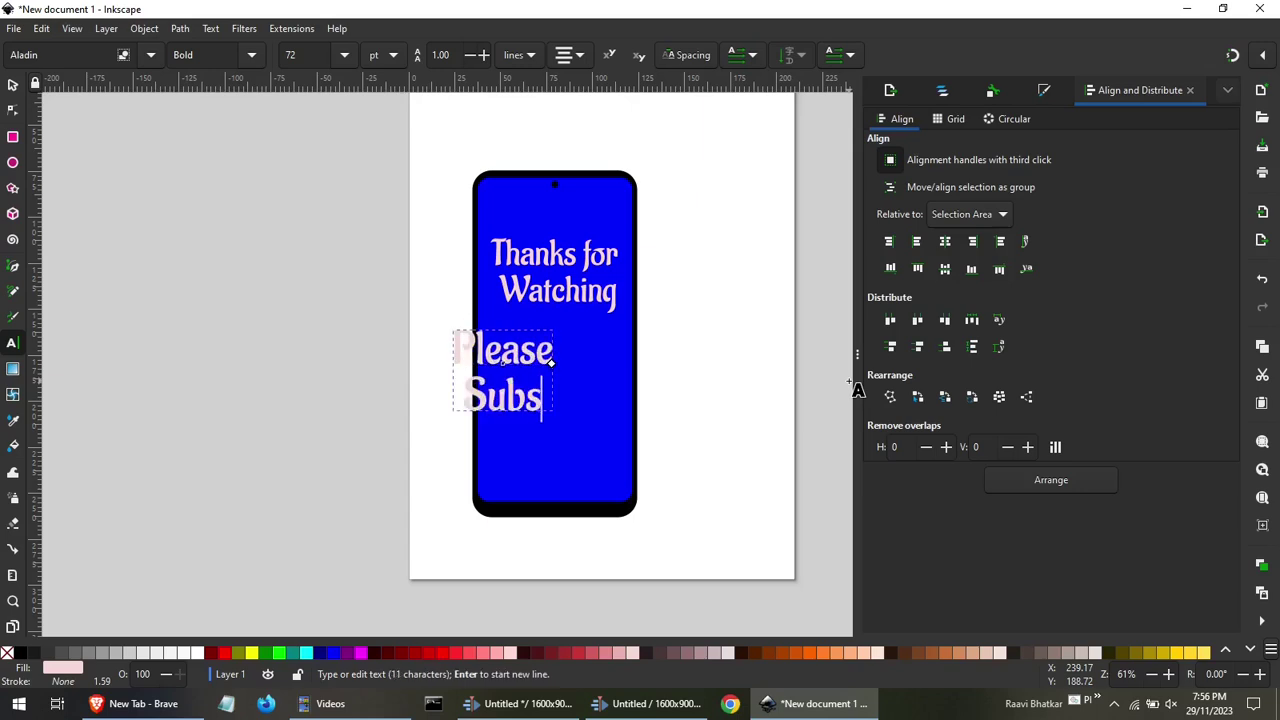
type("cribe")
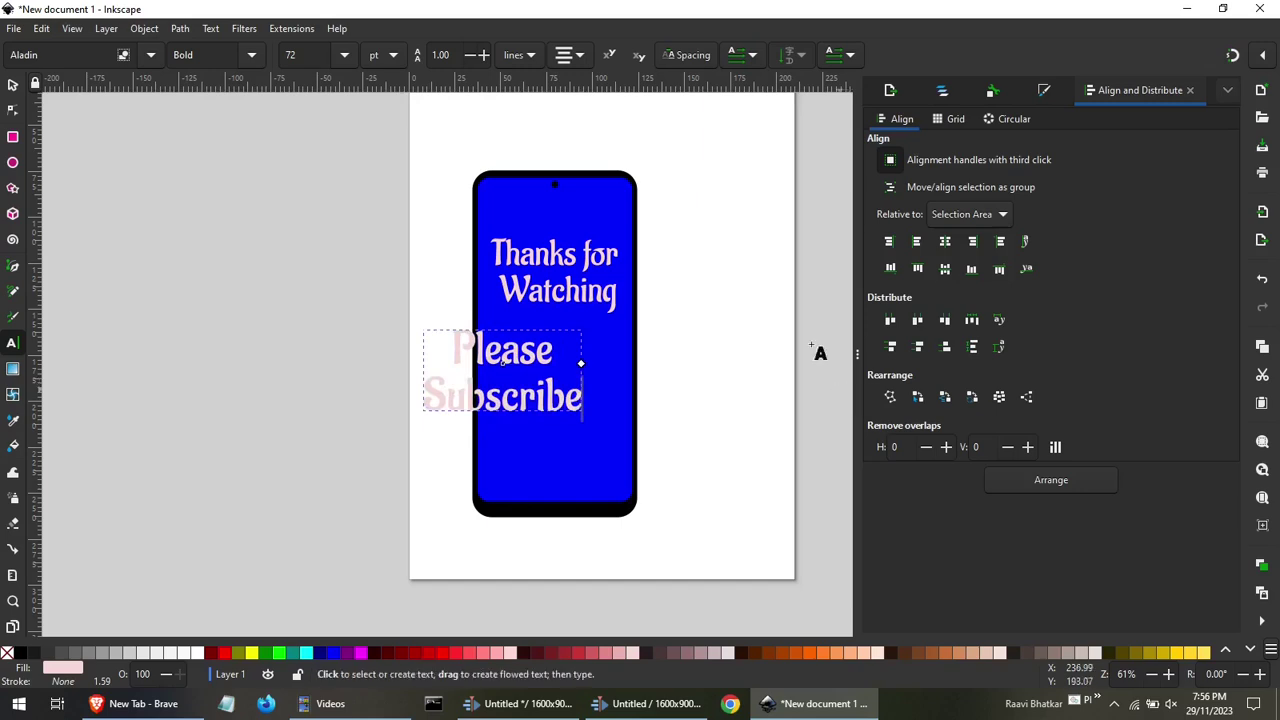
left_click(12, 85)
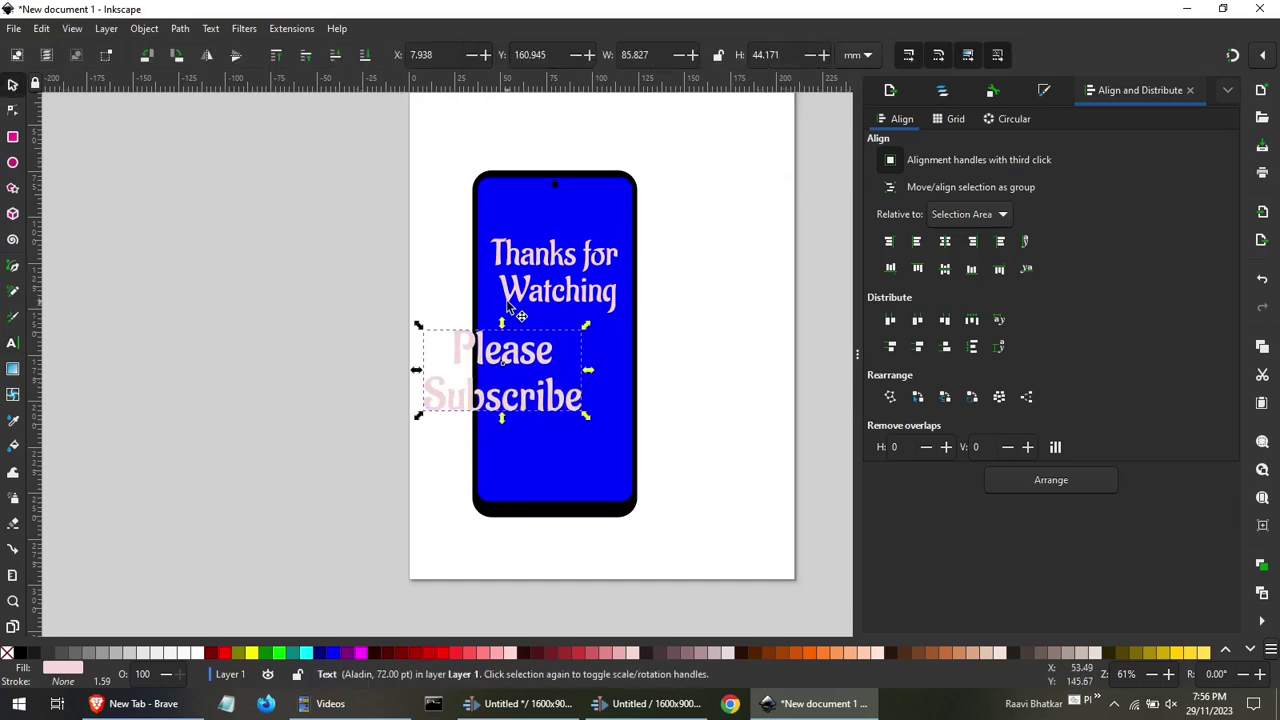
Try centring the text with the blue screen, undoing each attempt that moves the screen.
left_click(604, 368, "shift")
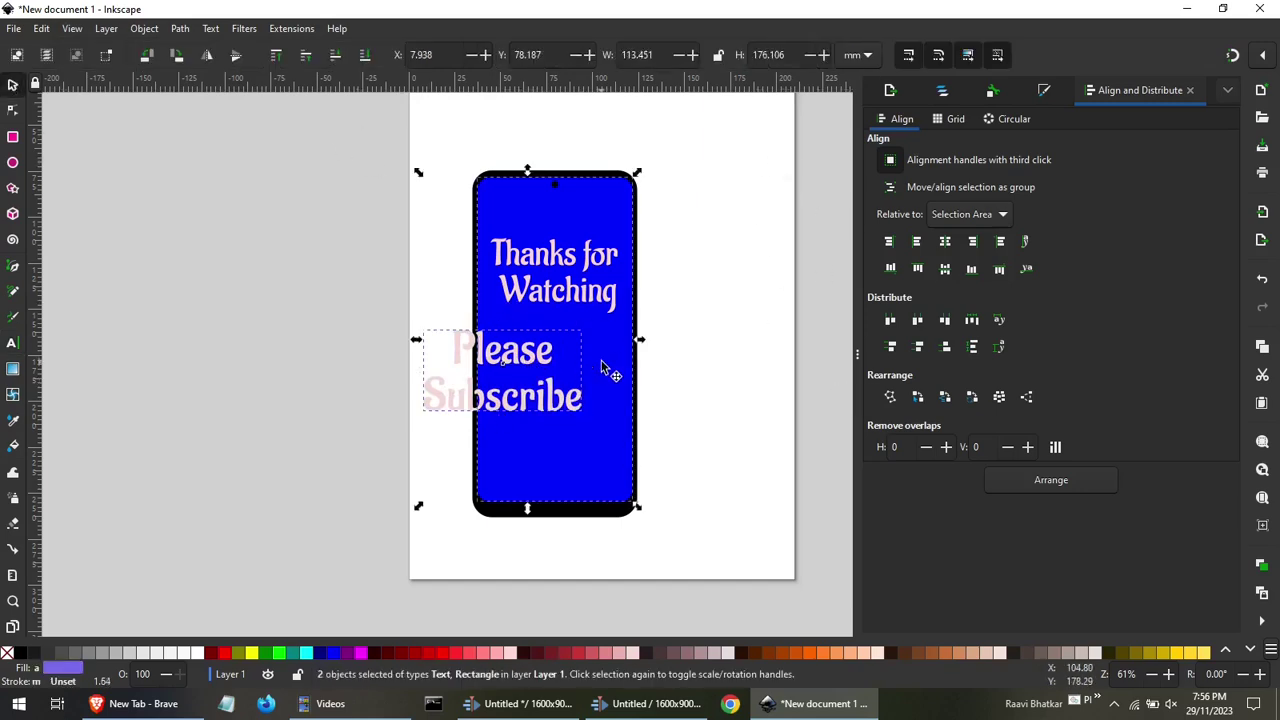
left_click(947, 245)
key("ctrl+z")
left_click(602, 373)
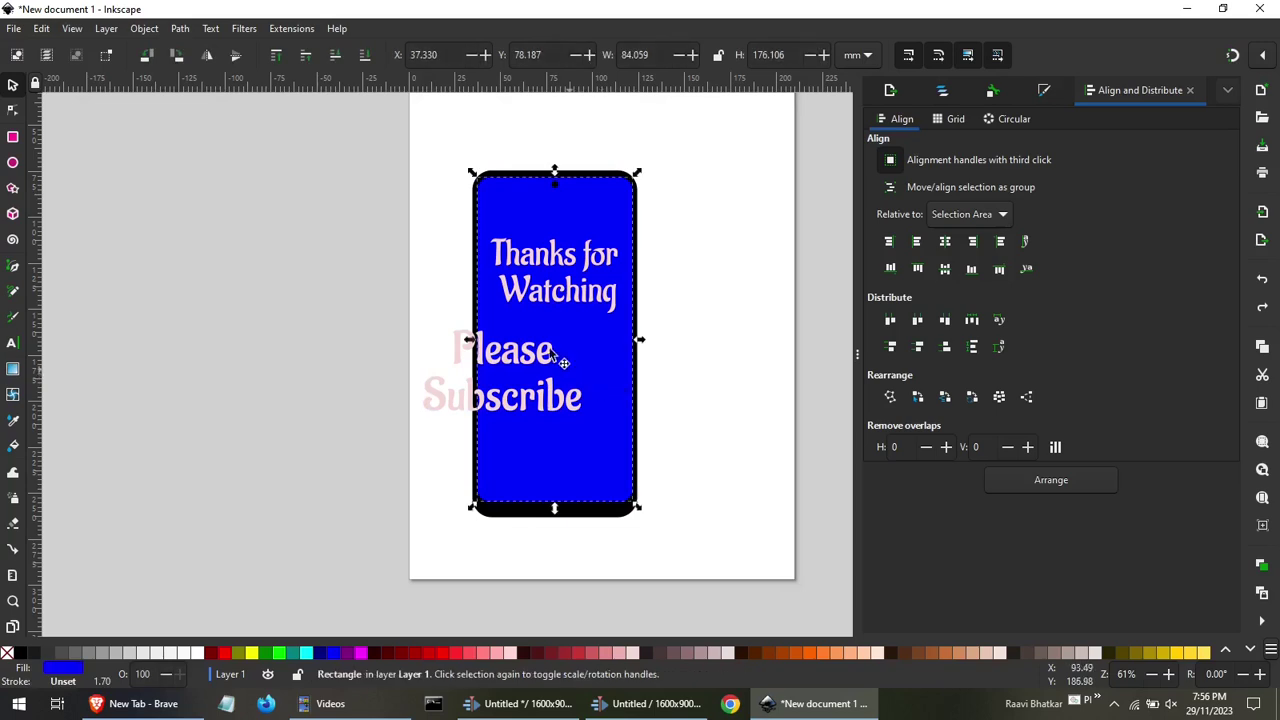
left_click(543, 350, "shift")
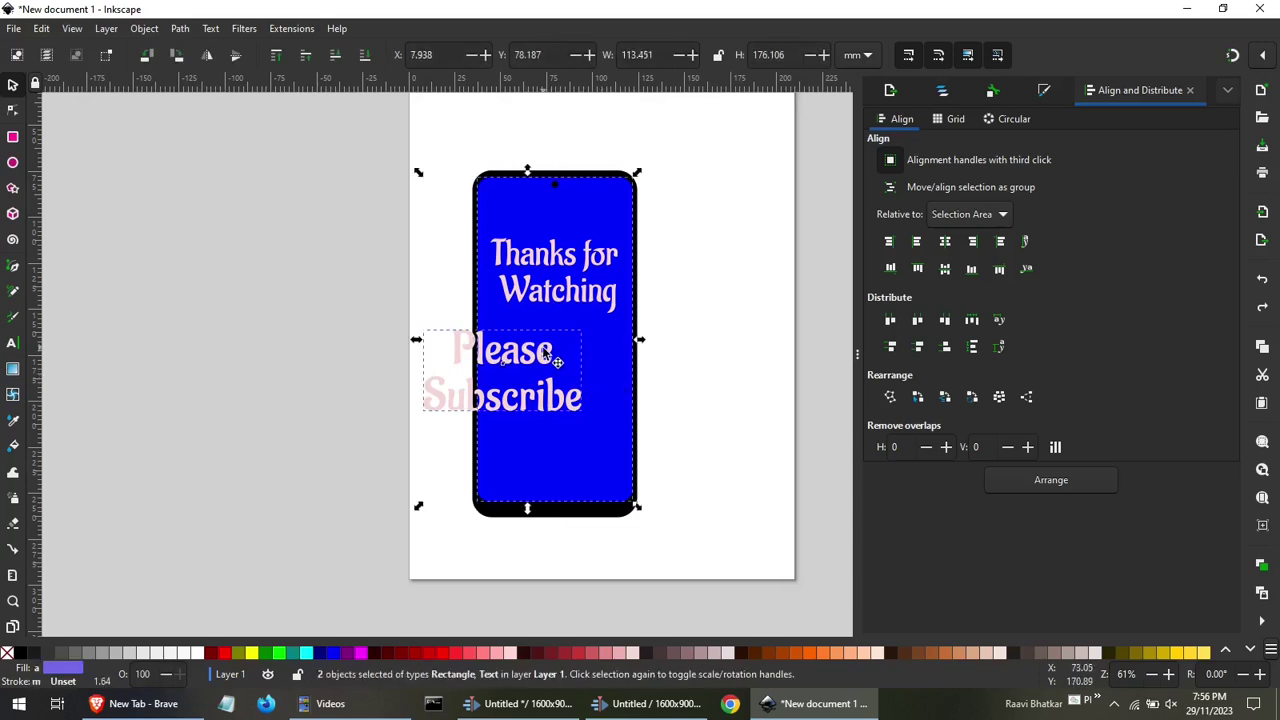
left_click(948, 243)
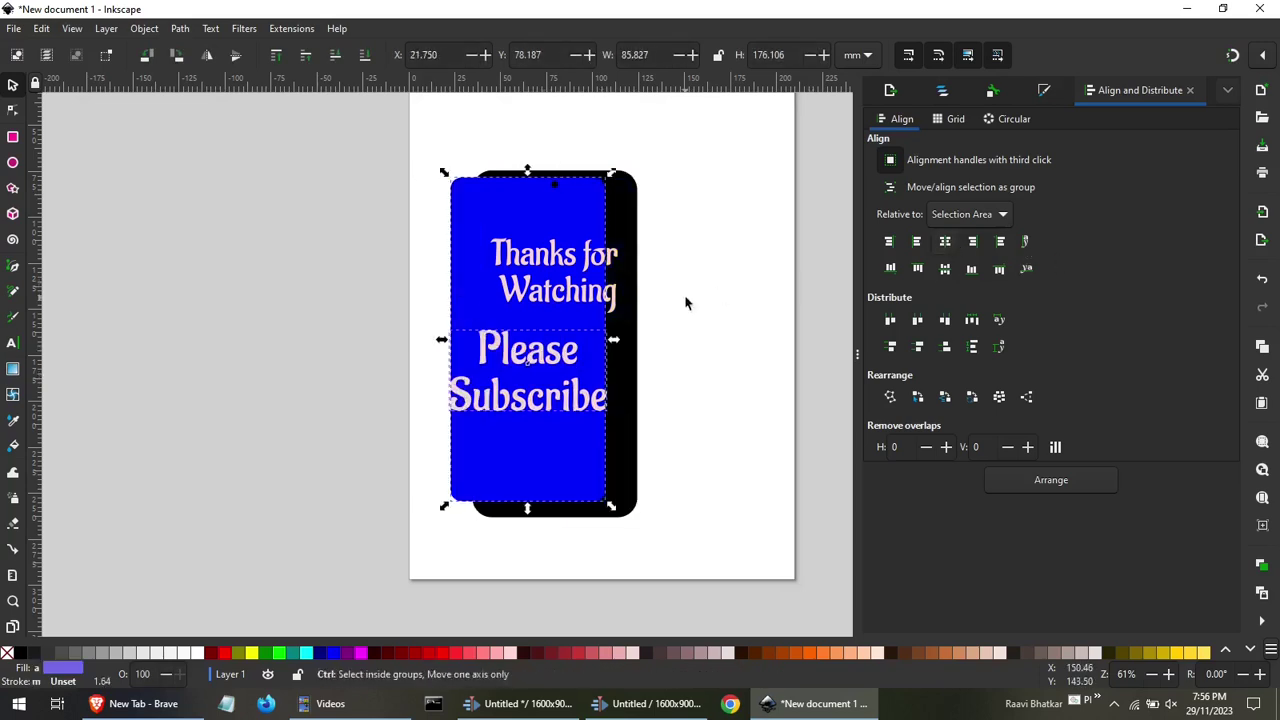
key("ctrl+z")
left_click(687, 402)
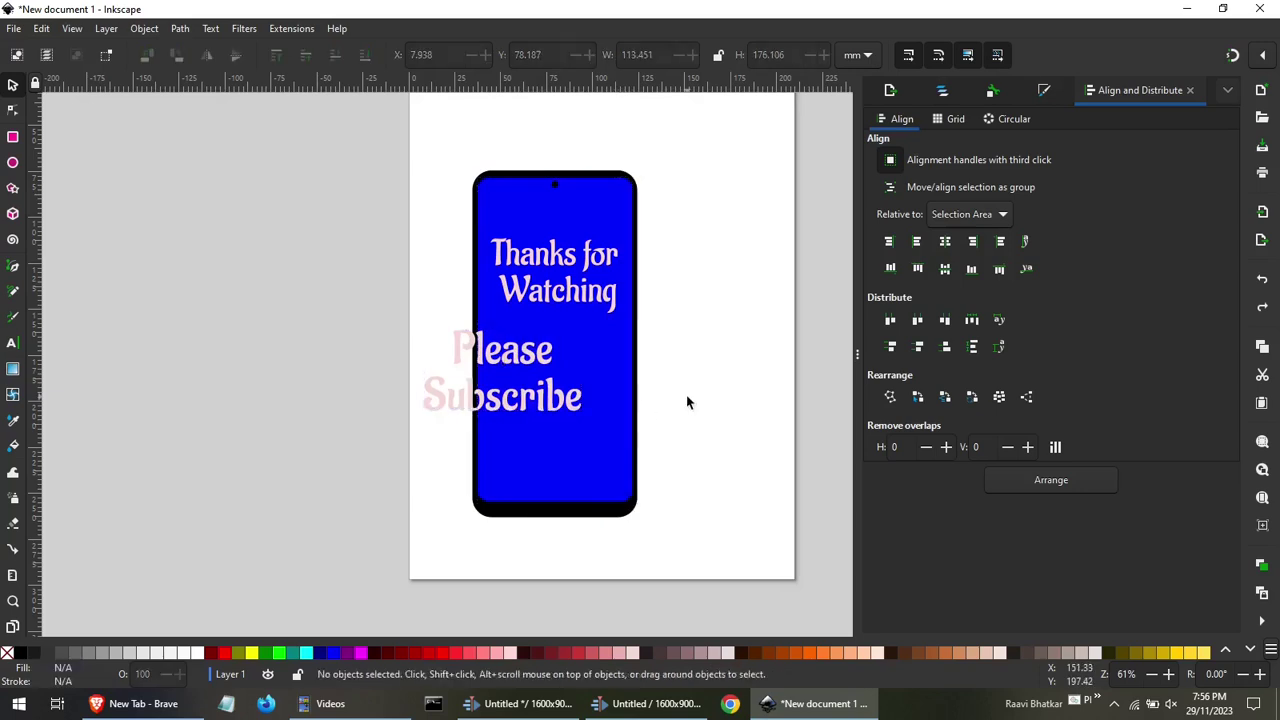
left_click(436, 405)
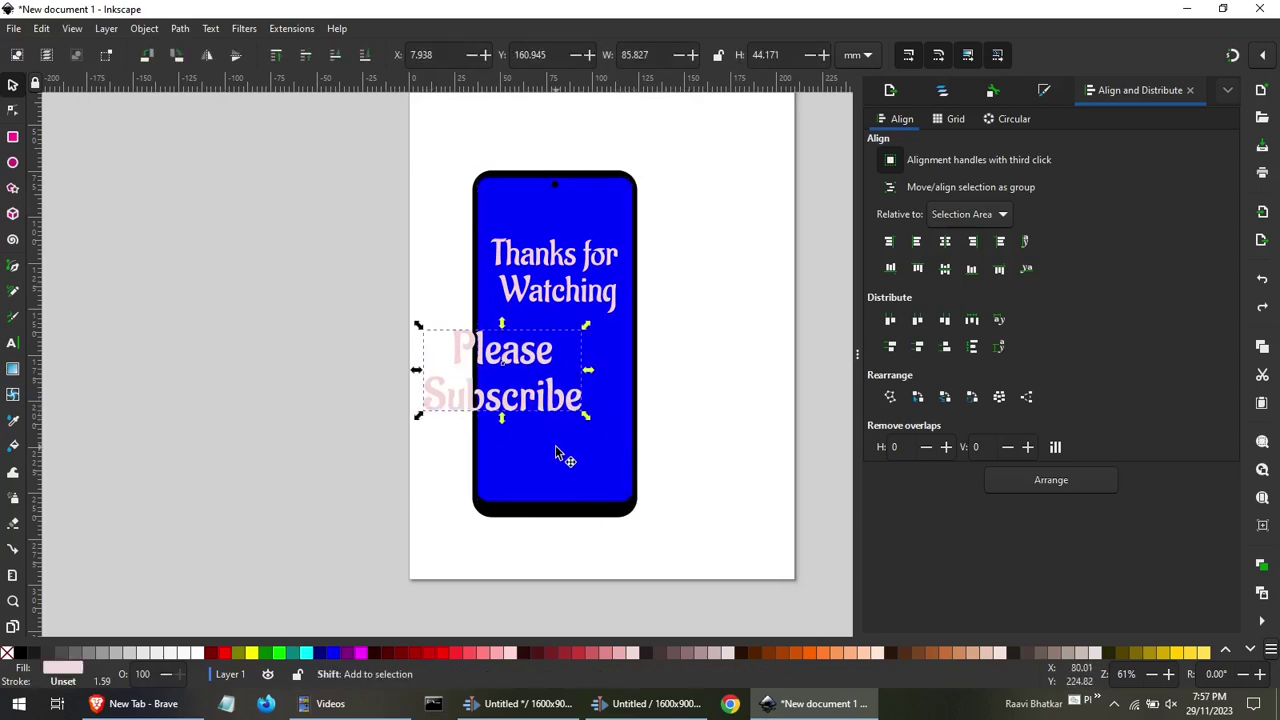
left_click(555, 445, "shift")
left_click(948, 248)
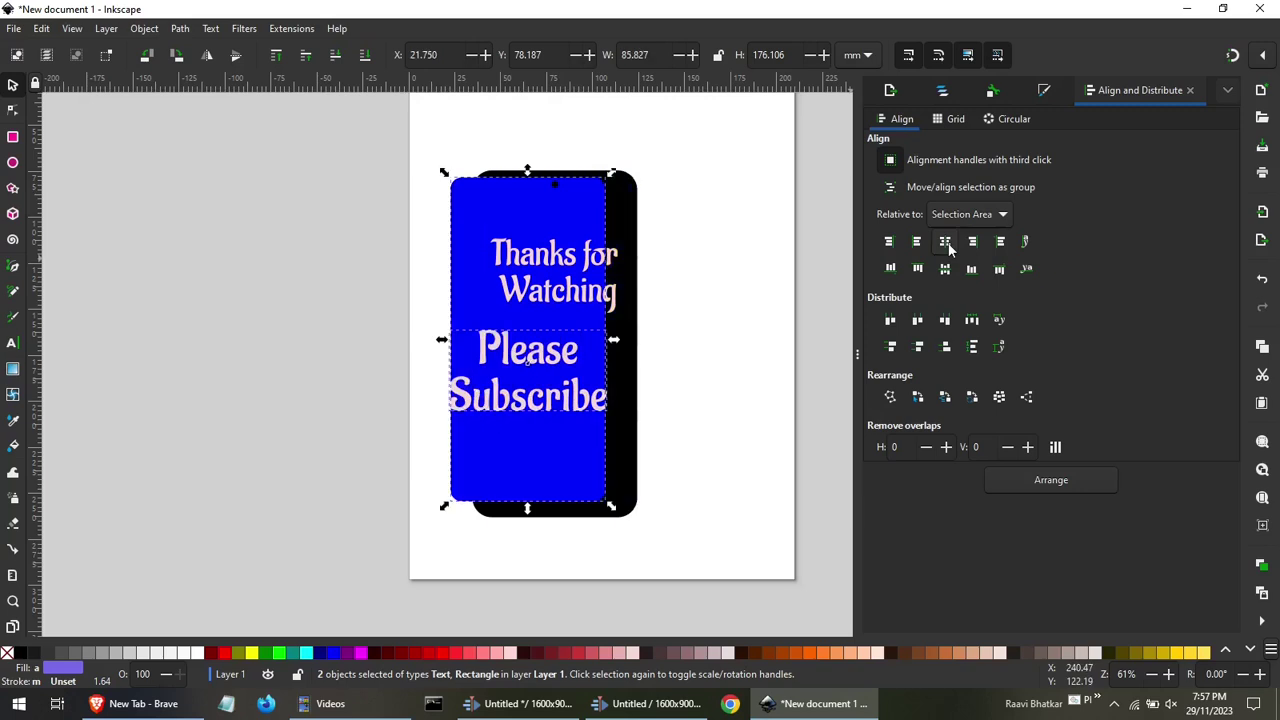
key("ctrl+z")
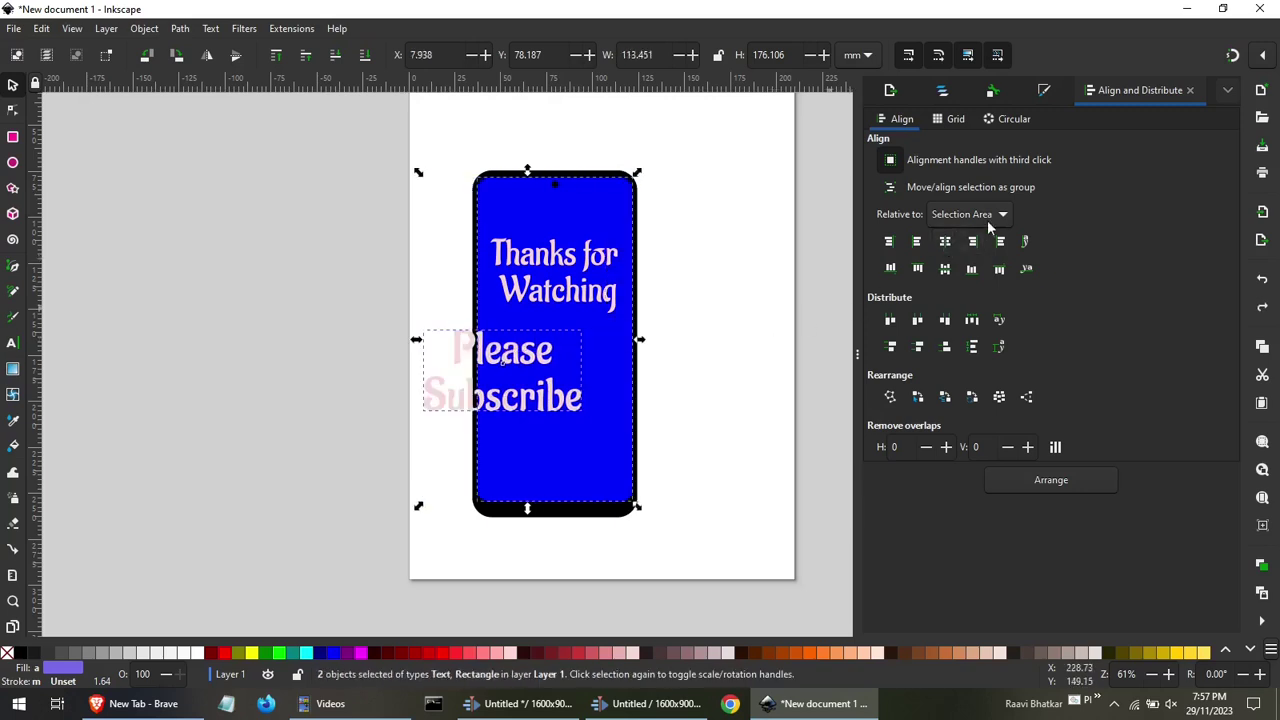
Align relative to First selected and centre 'Please Subscribe' horizontally on the screen.
left_click(987, 220)
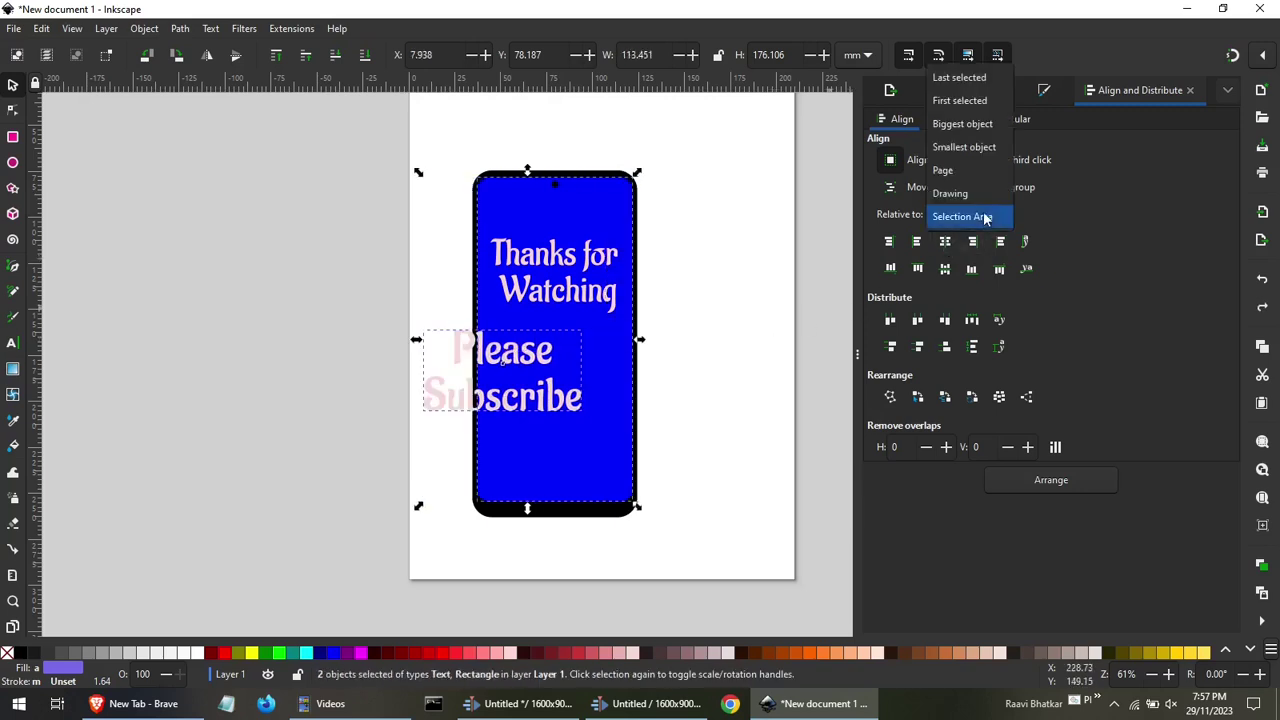
key("Up")
key("Up")
key("Up")
key("Up")
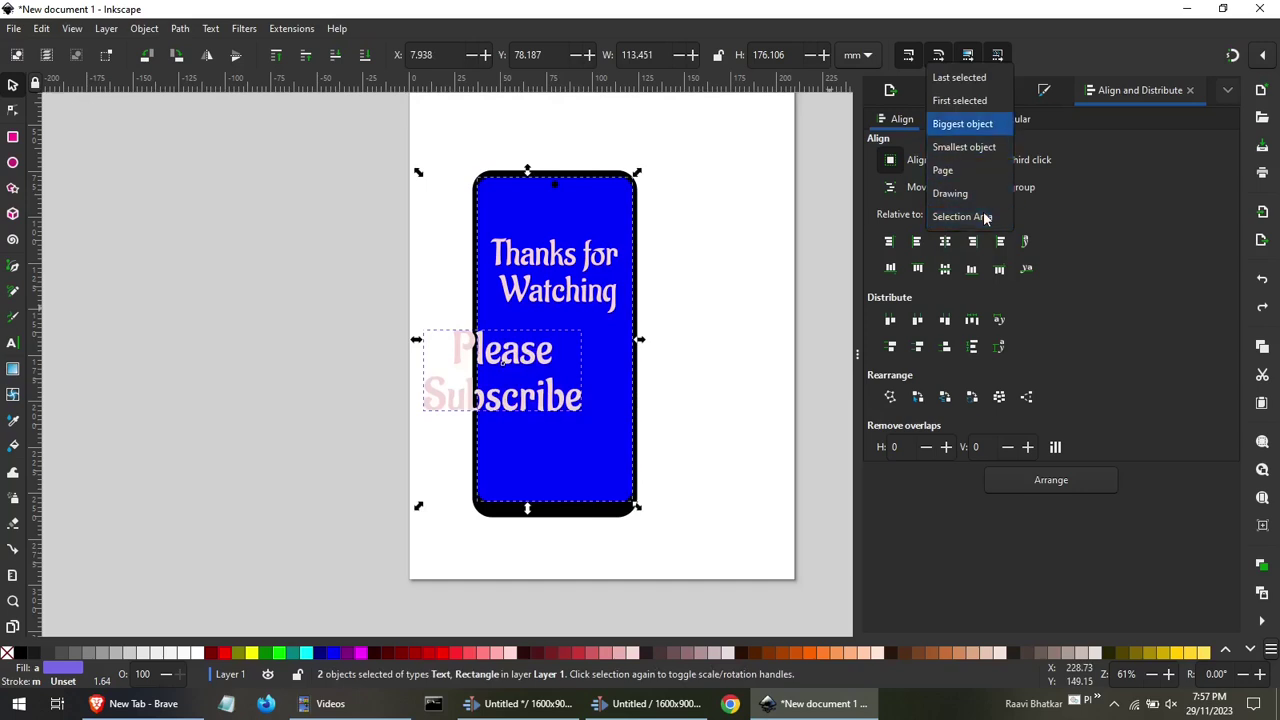
key("Up")
key("Return")
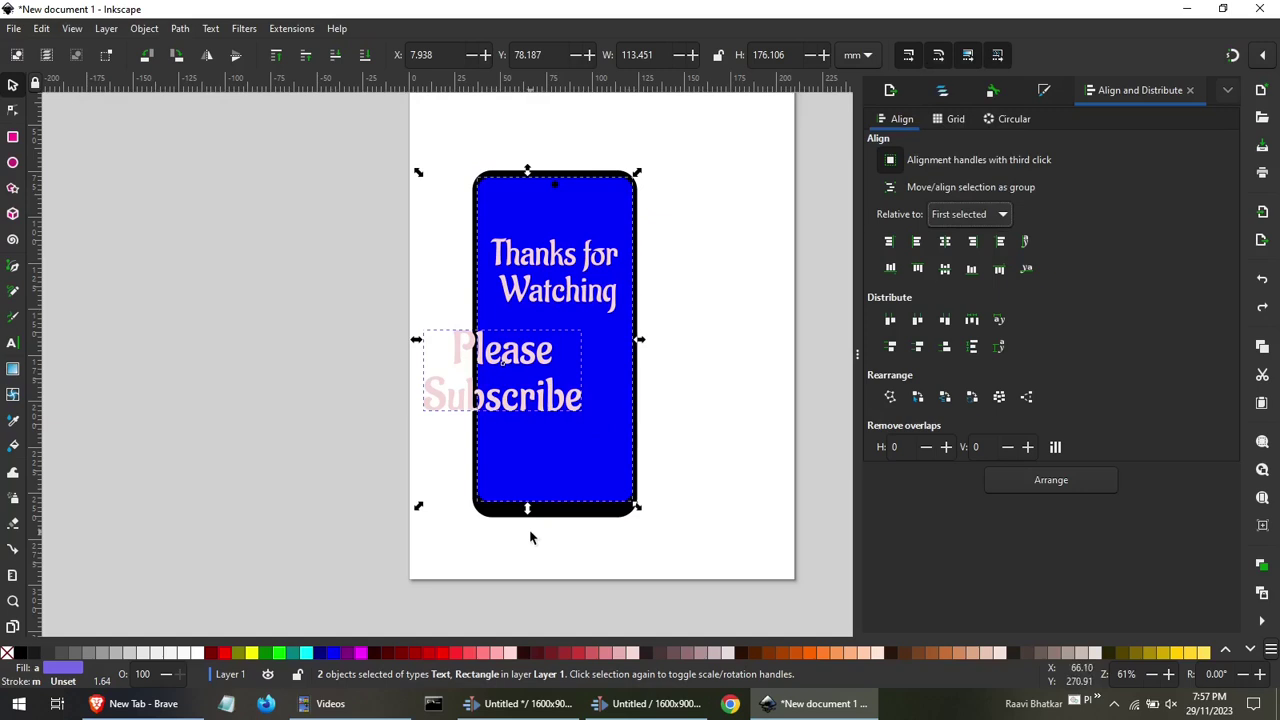
left_click(755, 397)
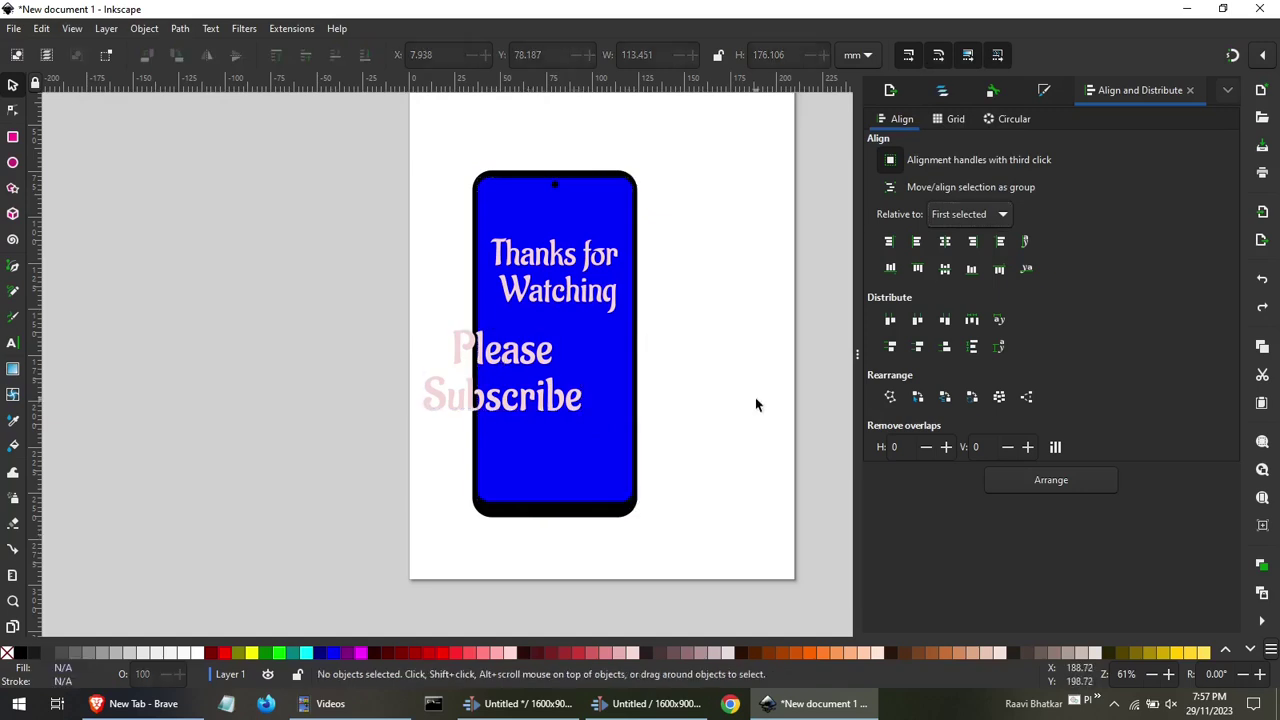
left_click(632, 375)
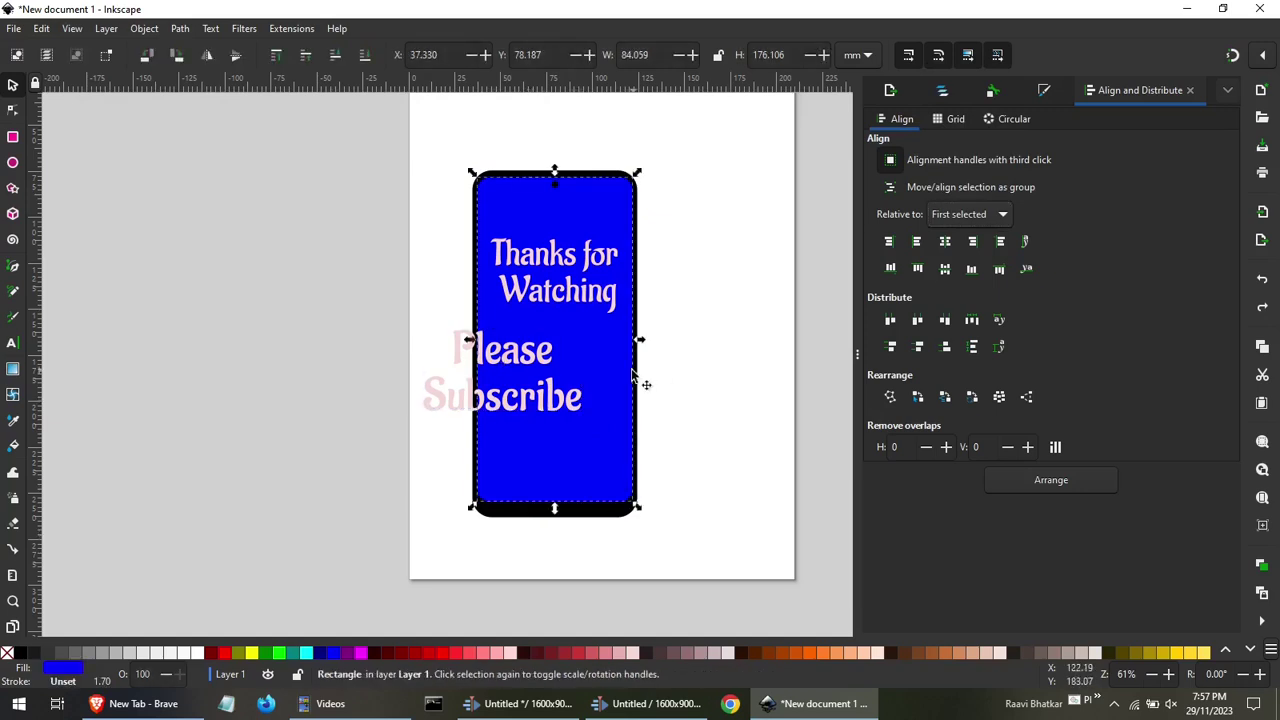
left_click(545, 365, "shift")
left_click(941, 249)
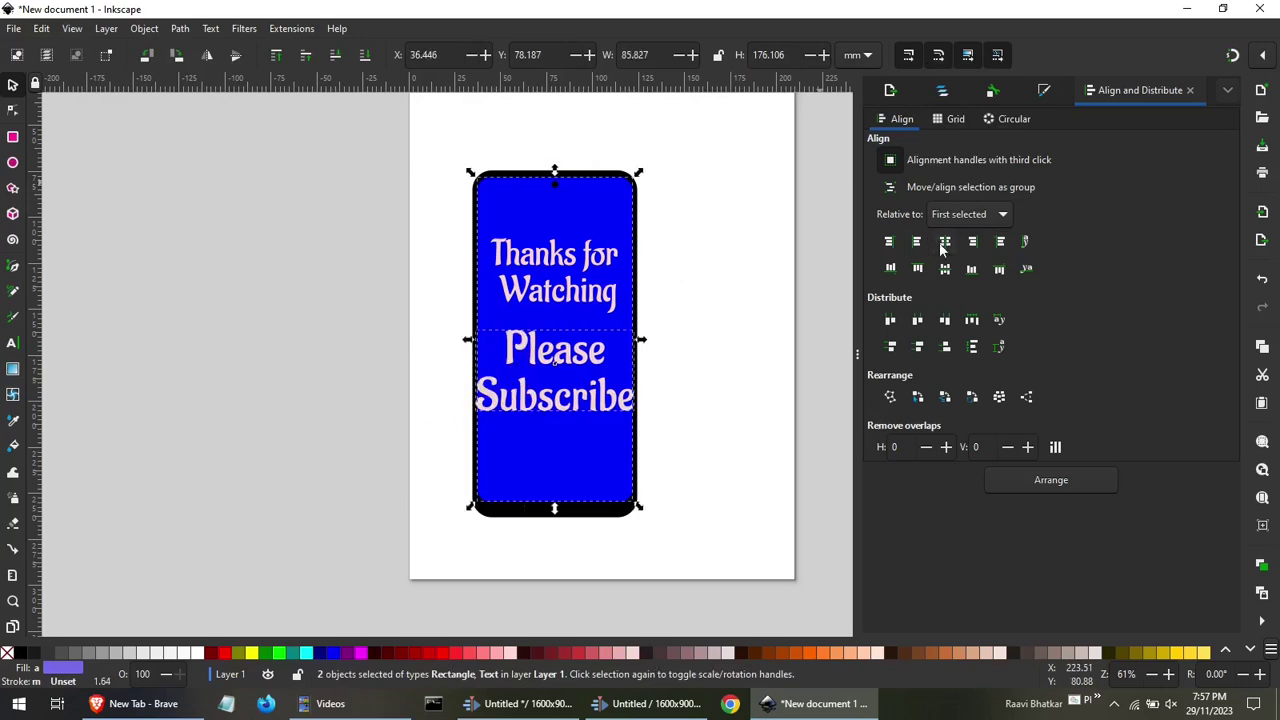
left_click(688, 293)
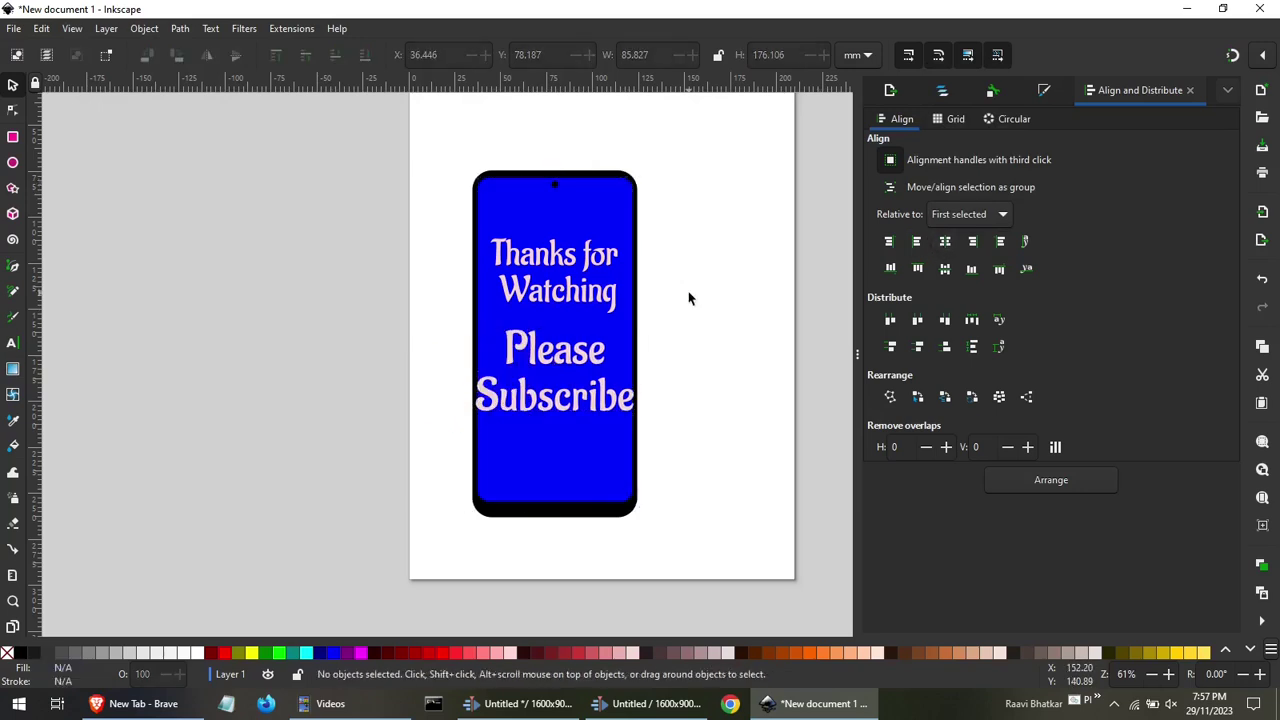
left_click(619, 407)
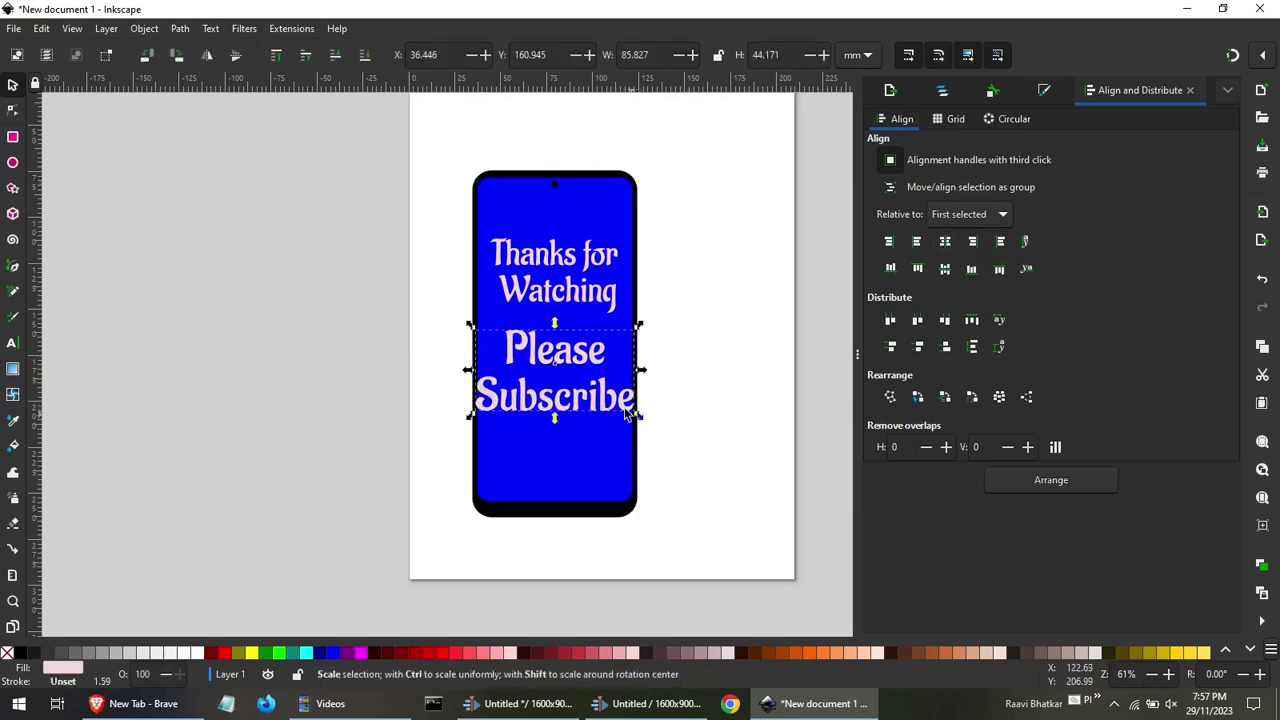
Scale 'Please Subscribe' down to about 69 mm wide, then select both text blocks.
left_click_drag(625, 410, 613, 402)
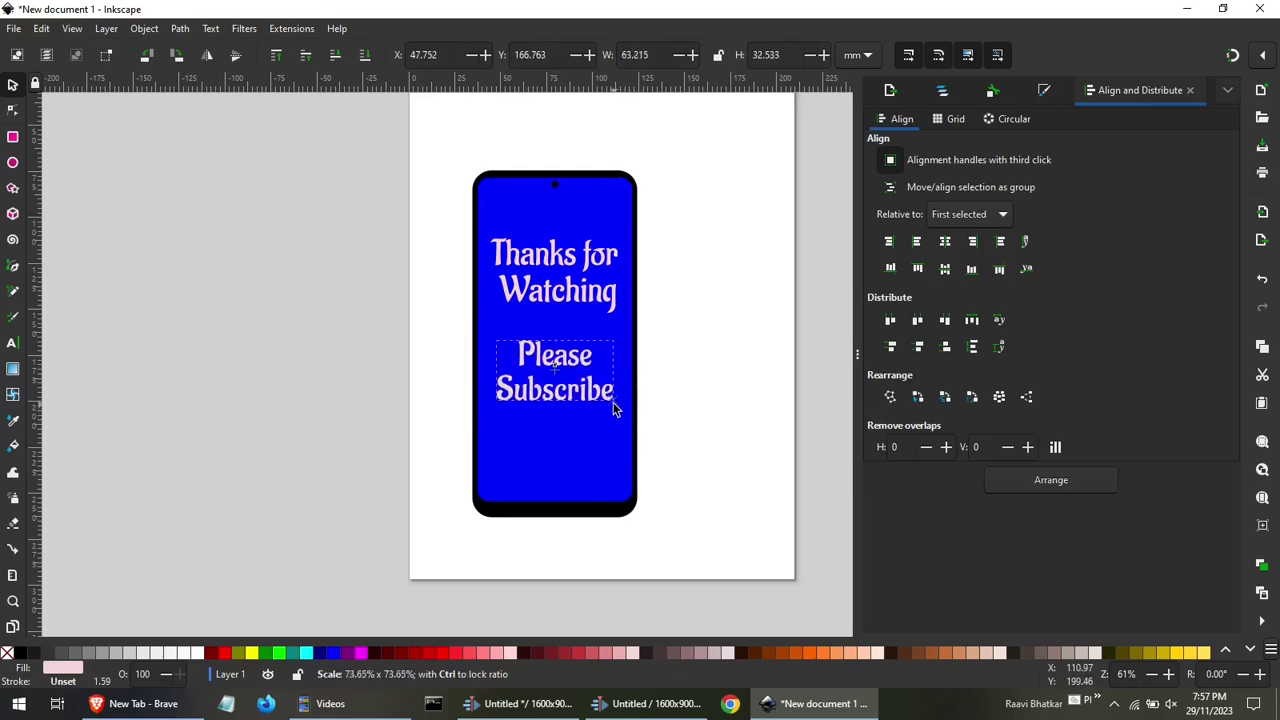
left_click_drag(613, 402, 619, 403)
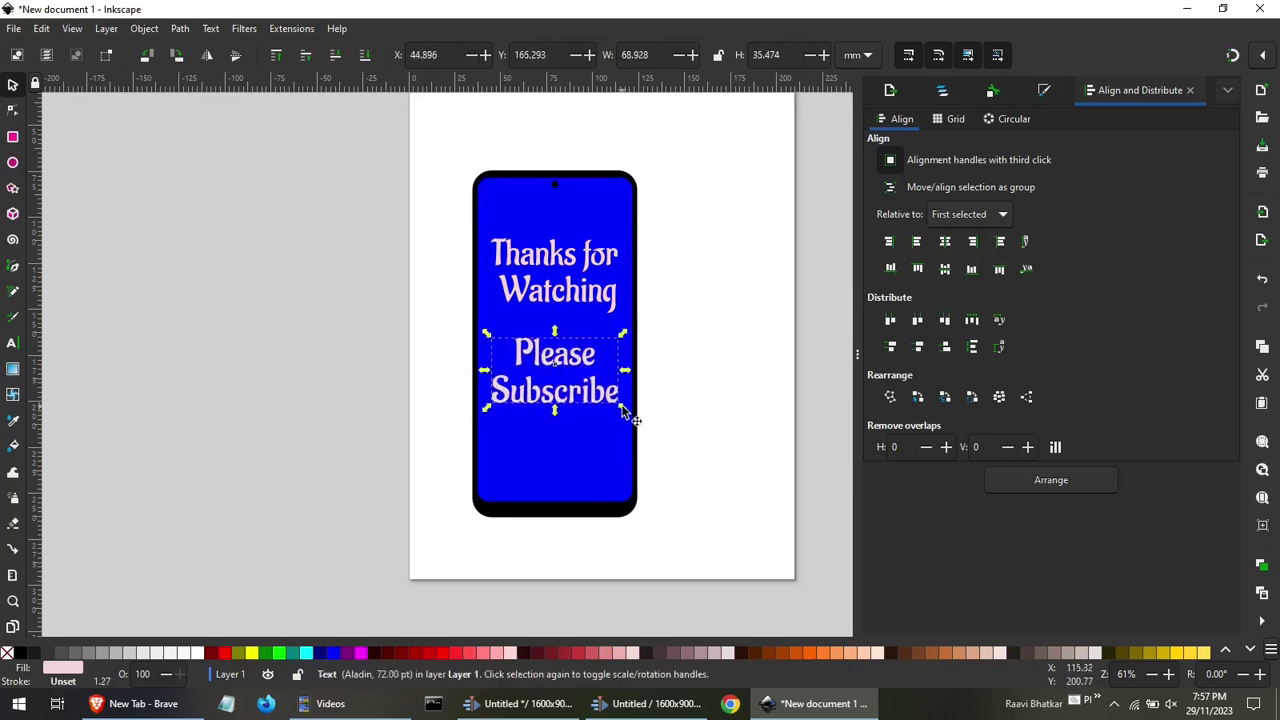
left_click(674, 421)
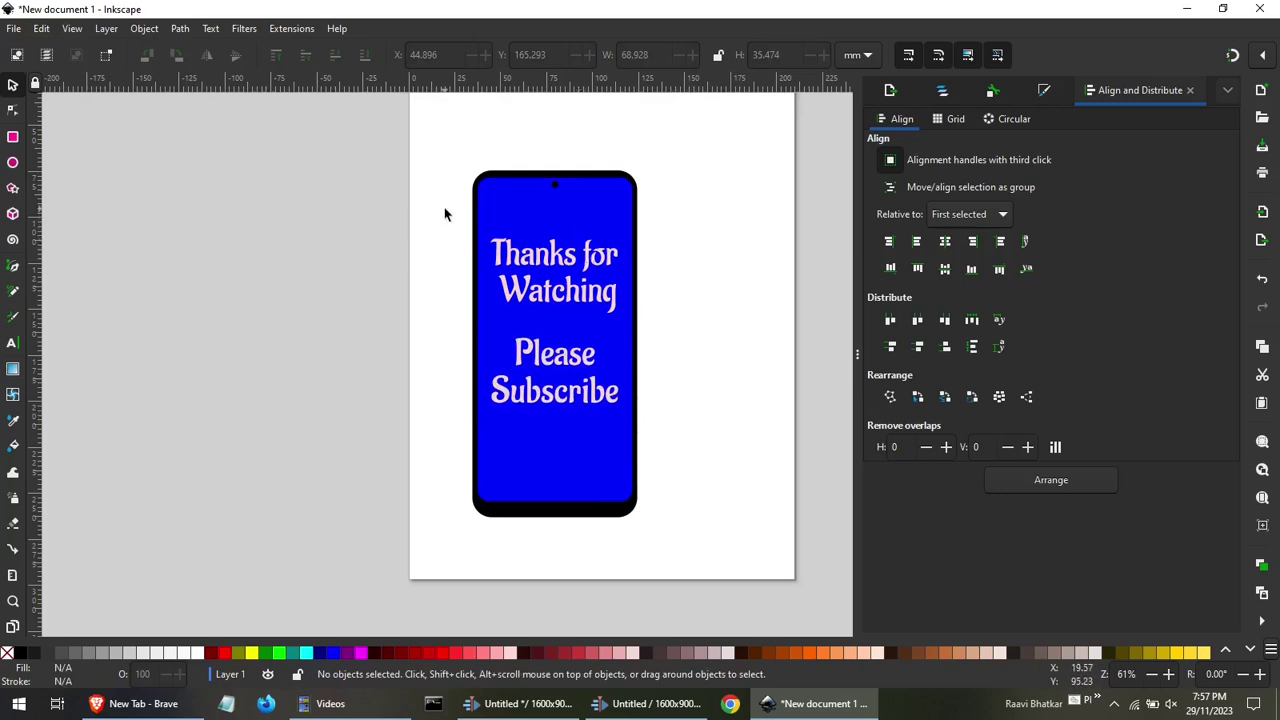
mouse_move(444, 208)
left_mouse_down()
mouse_move(743, 427)
mouse_move(712, 414)
left_mouse_up()
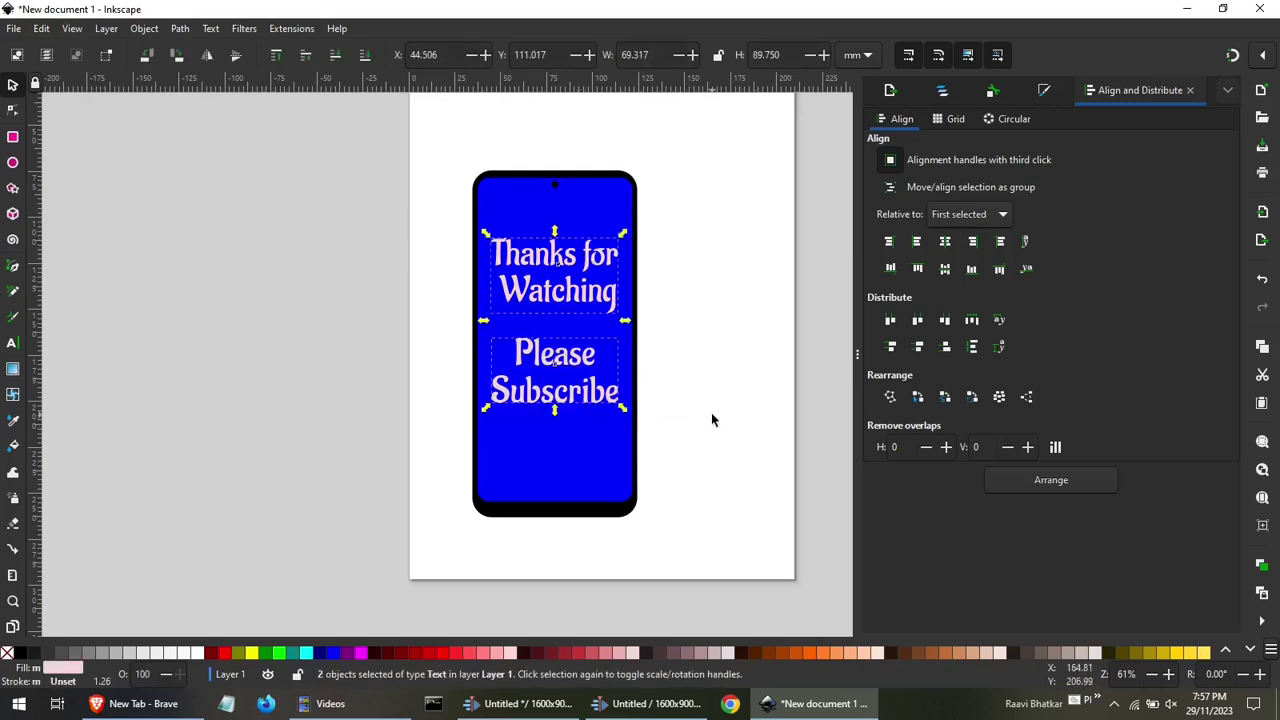
Group the 'Thanks for Watching' and 'Please Subscribe' texts with Ctrl+G.
left_click(601, 462, "shift")
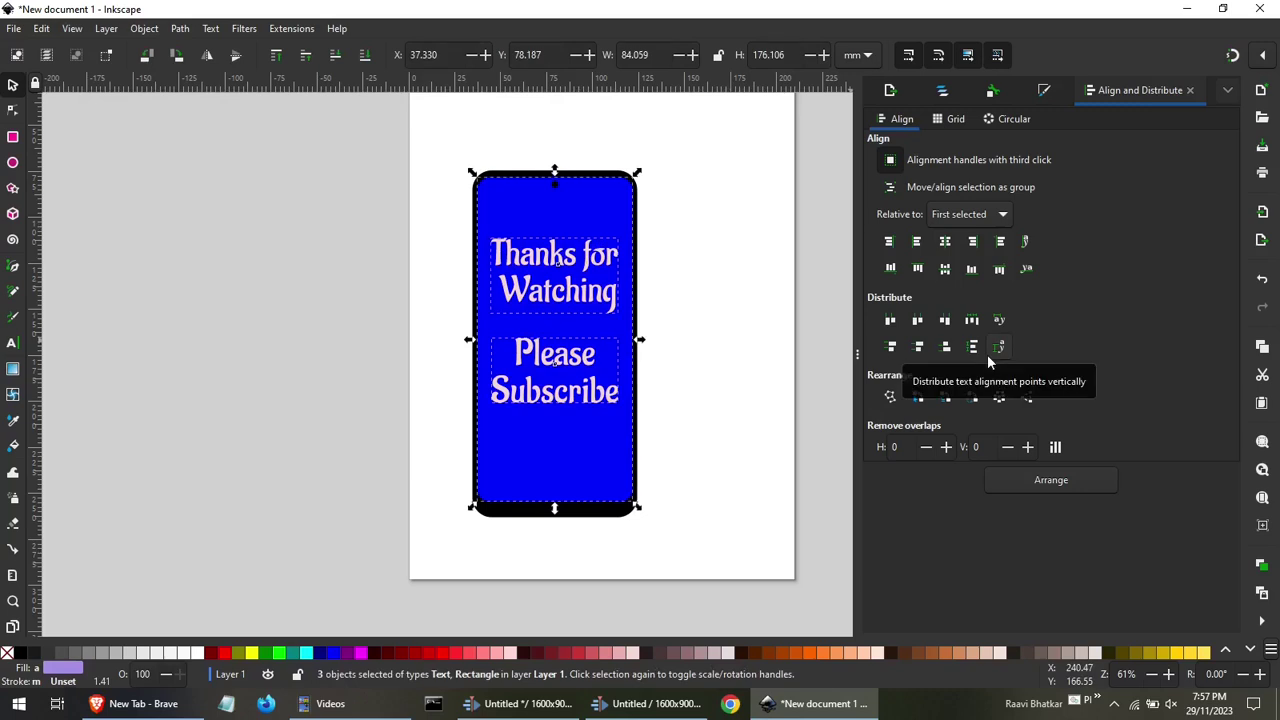
left_click(766, 373)
mouse_move(408, 228)
left_mouse_down()
mouse_move(654, 329)
mouse_move(658, 436)
left_mouse_up()
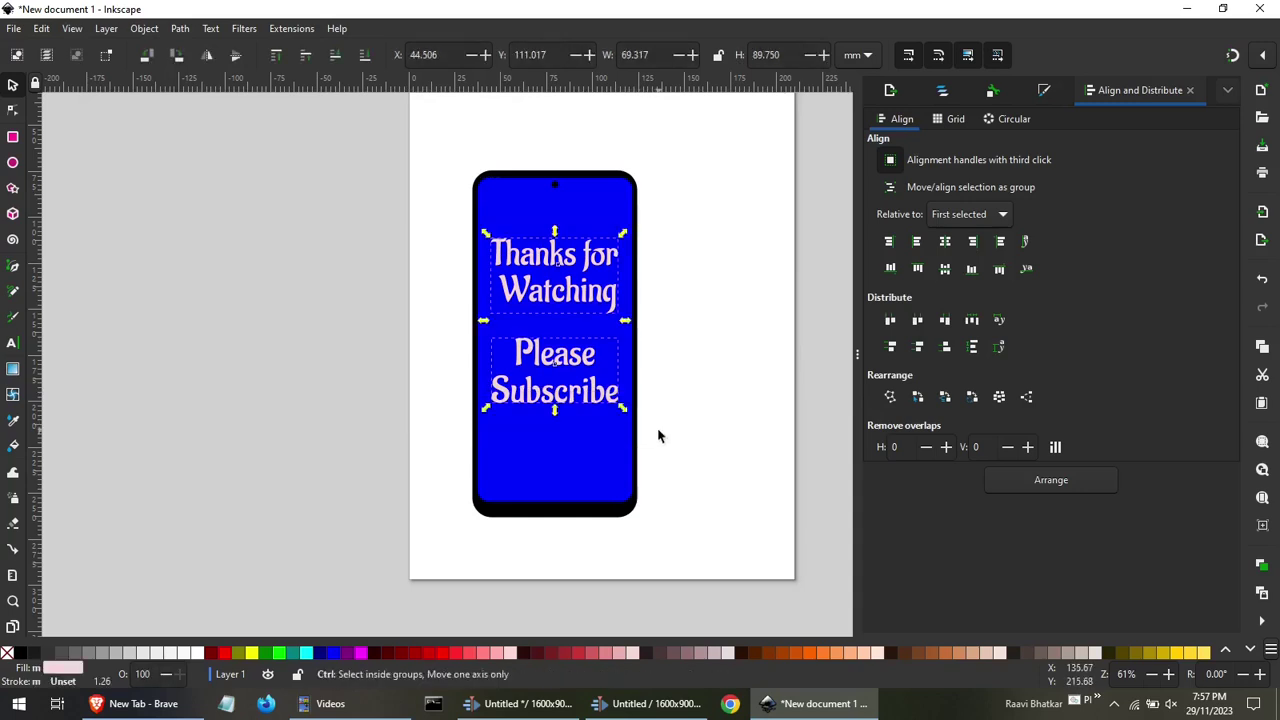
key("ctrl+g")
Try aligning the group with the blue screen, undoing the unwanted screen move.
key("shift")
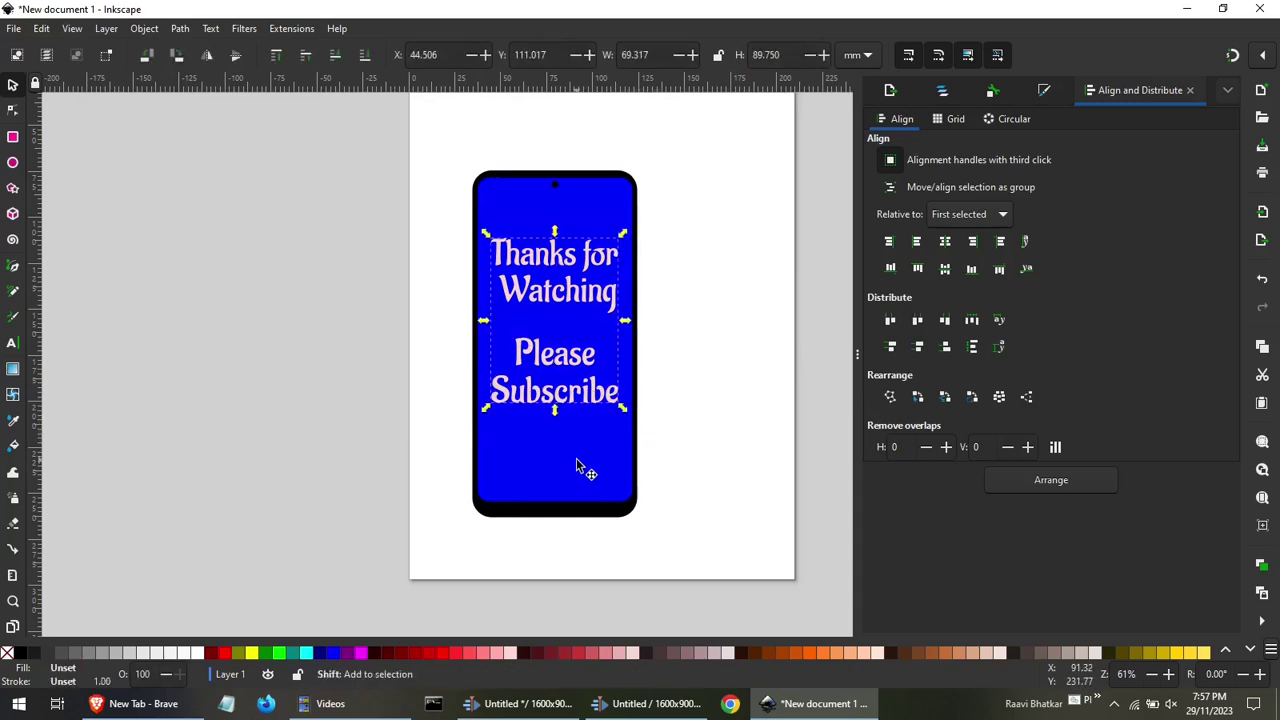
left_click(576, 465, "shift")
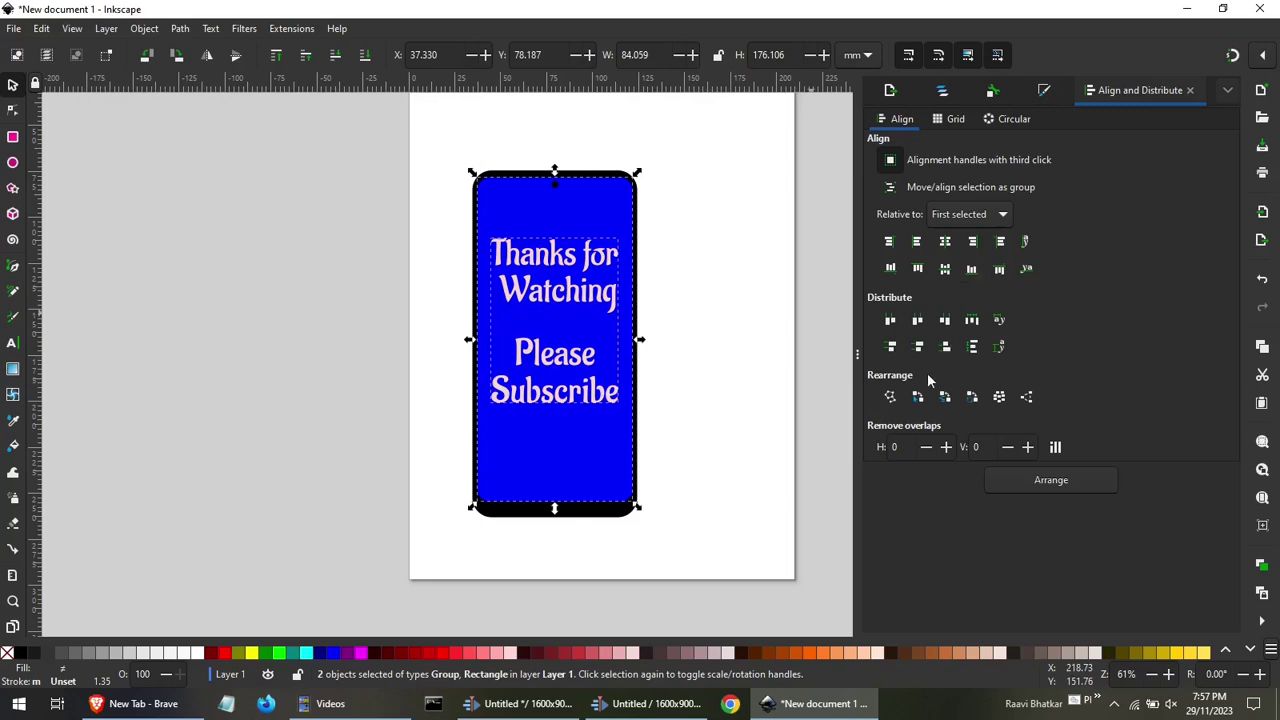
left_click(945, 270)
key("ctrl")
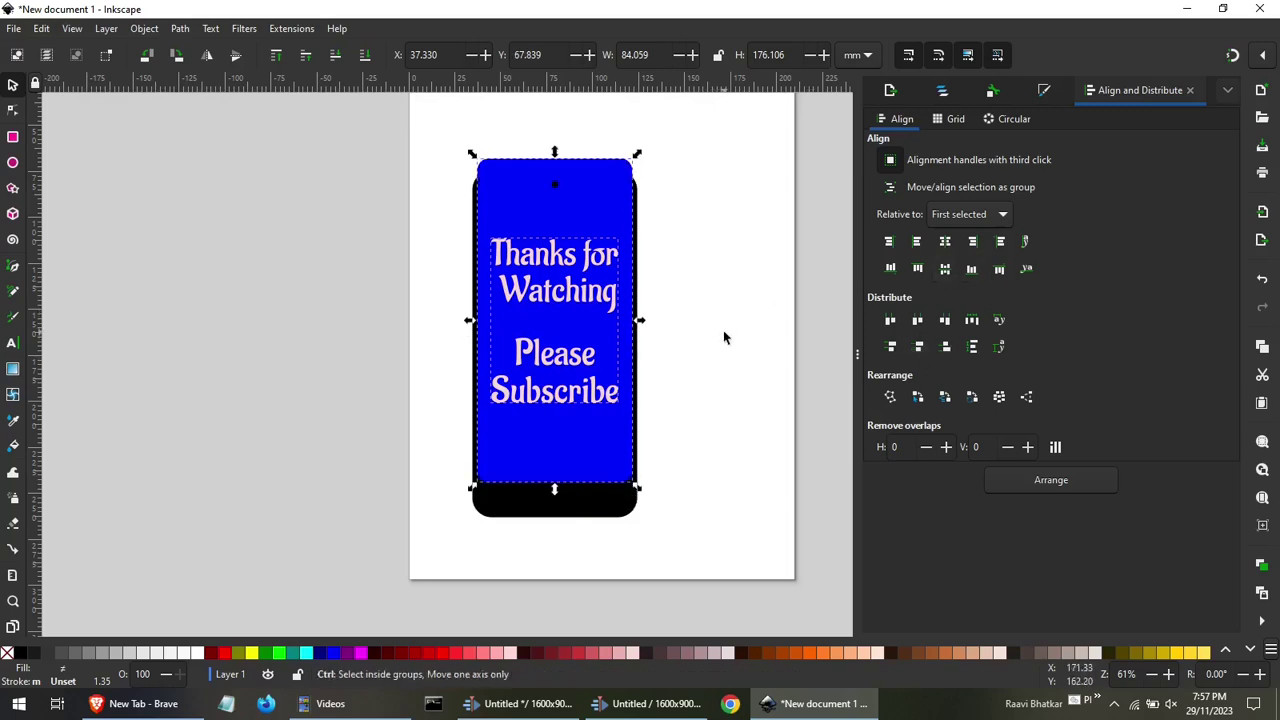
key("ctrl+z")
left_click(703, 363)
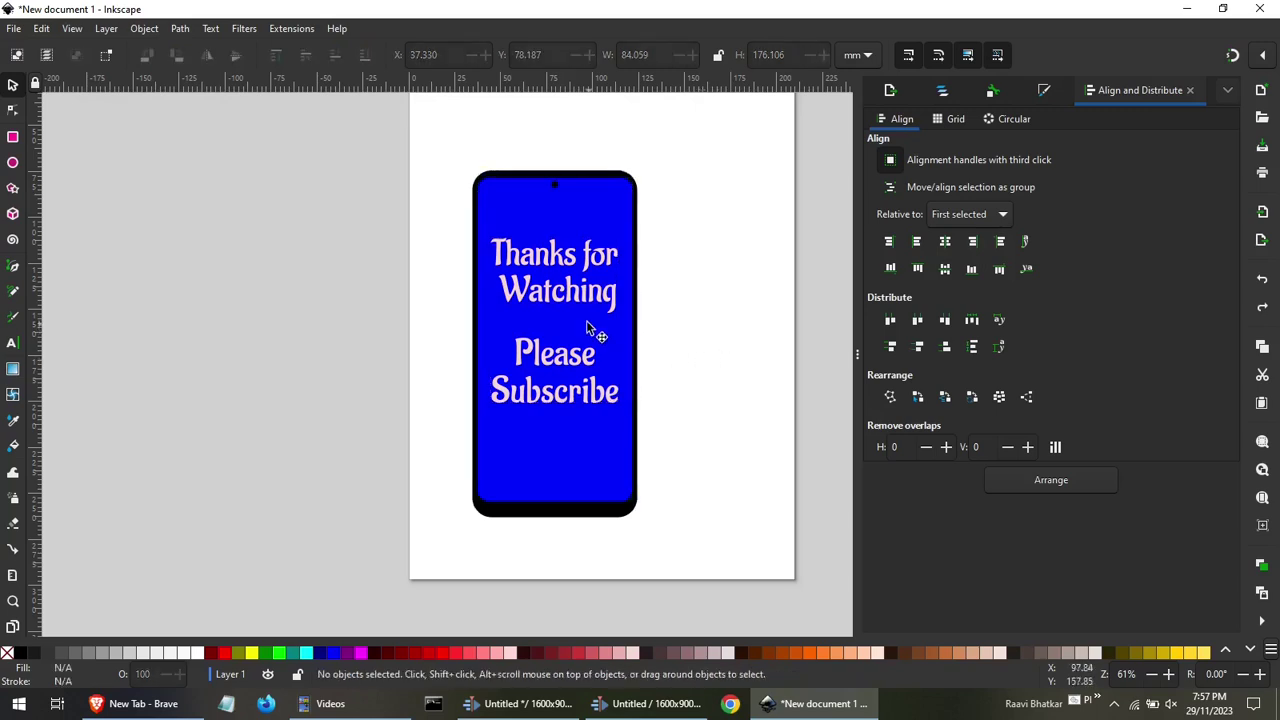
Centre the text group on the horizontal axis relative to the blue screen.
left_click(563, 228)
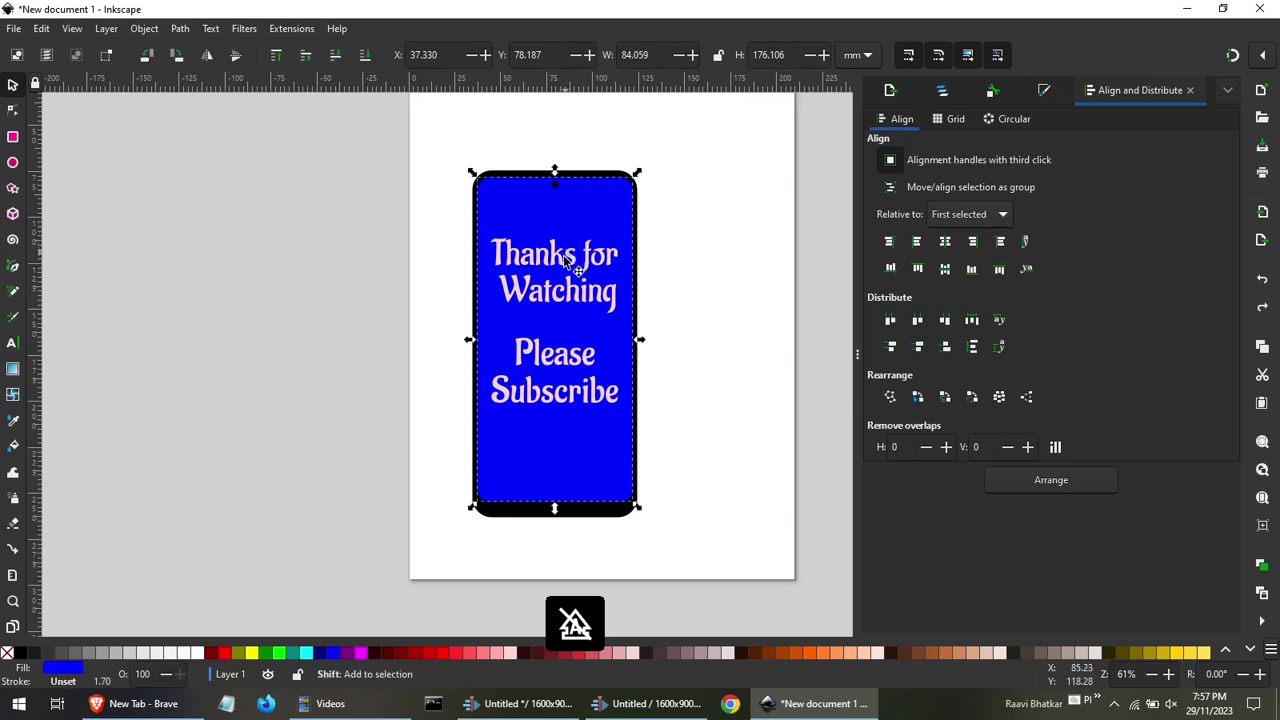
left_click(563, 255, "shift")
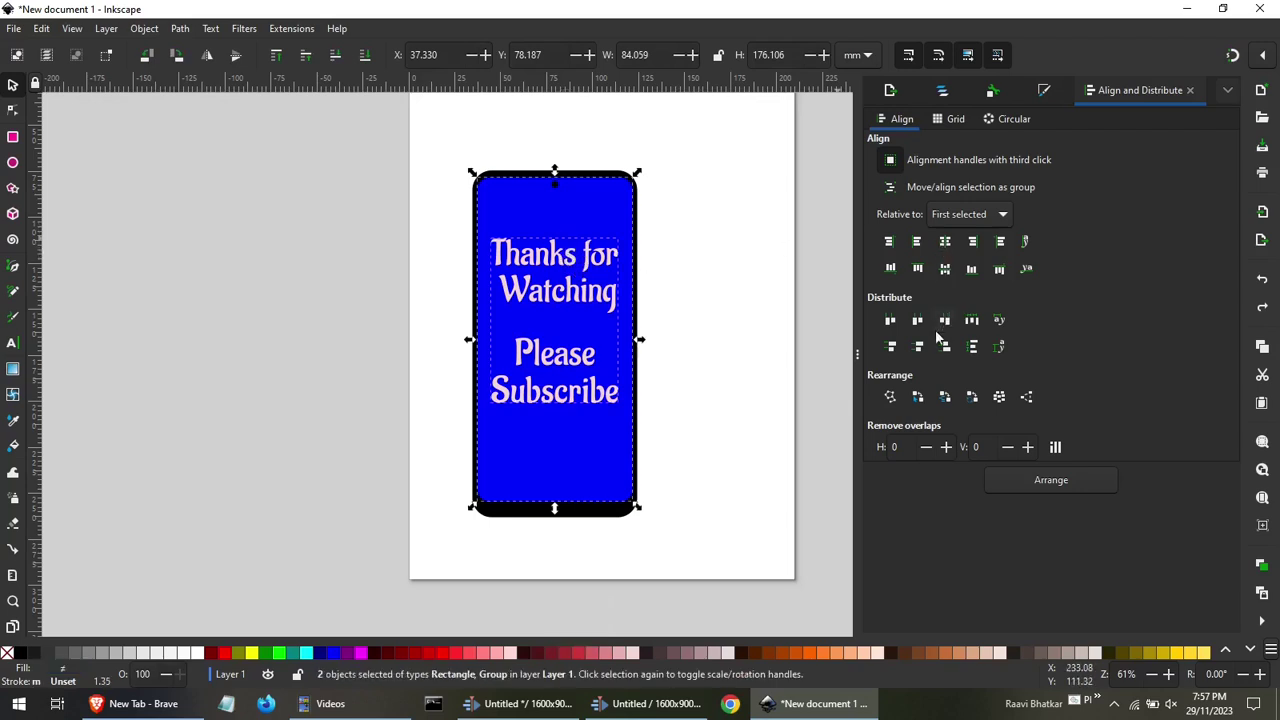
left_click(950, 268)
left_click(675, 330)
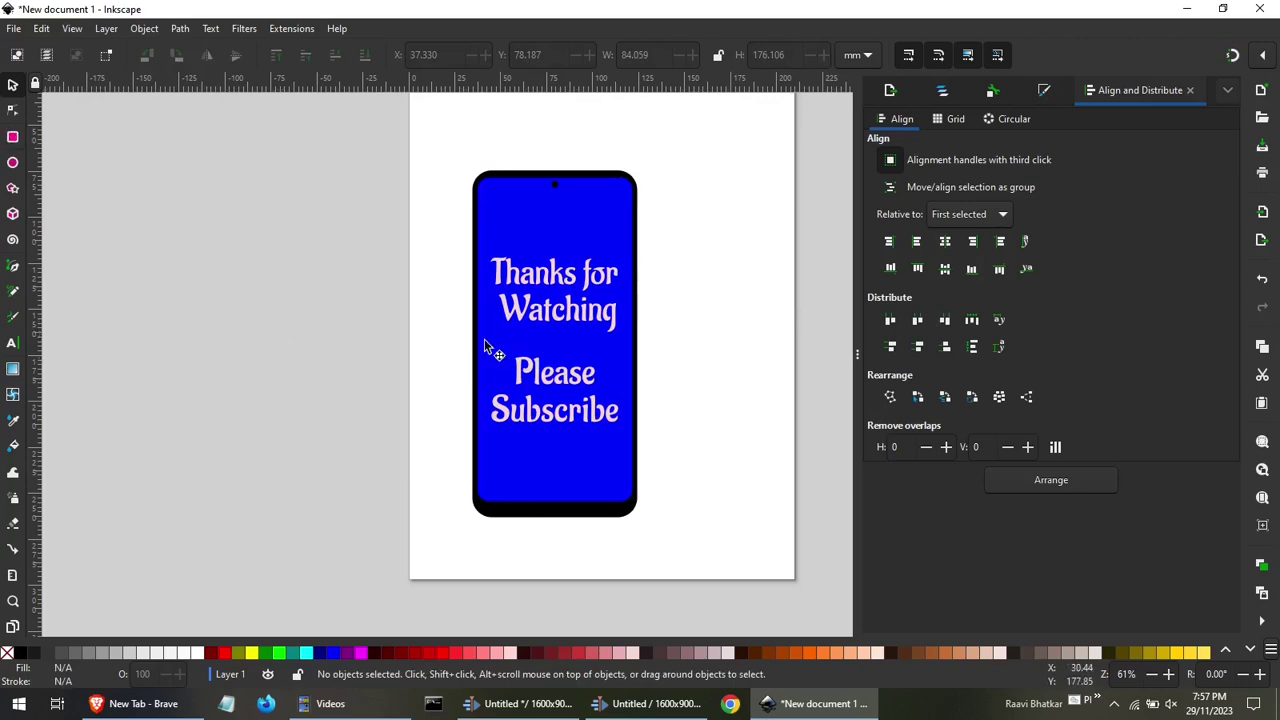
left_click(597, 257)
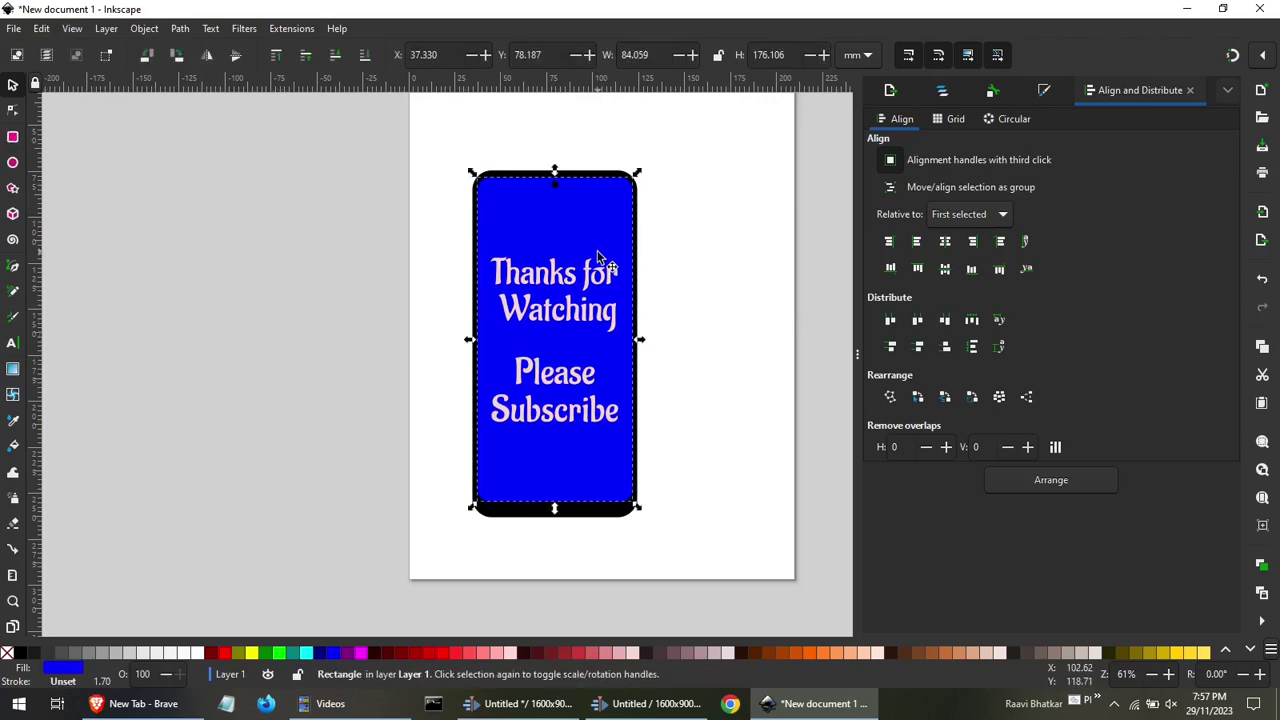
scroll(597, 257, "up", 2, "ctrl")
scroll(600, 262, "down", 1, "ctrl")
left_click(698, 314)
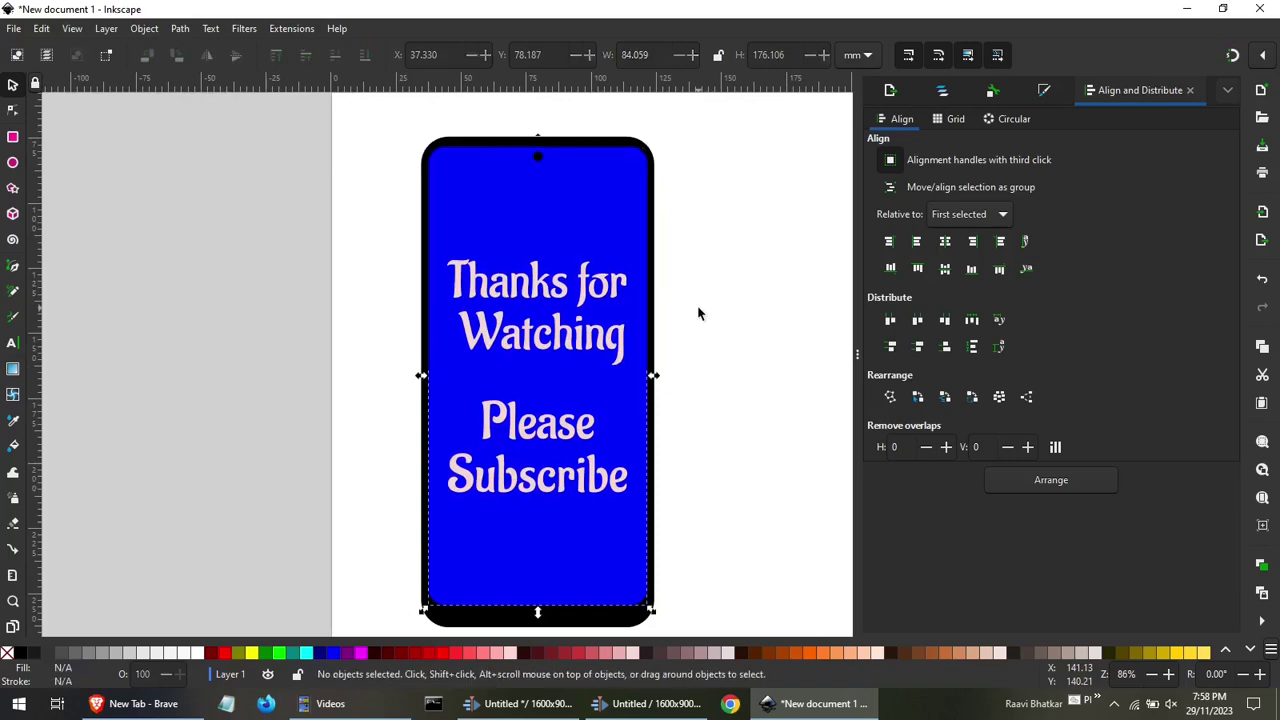